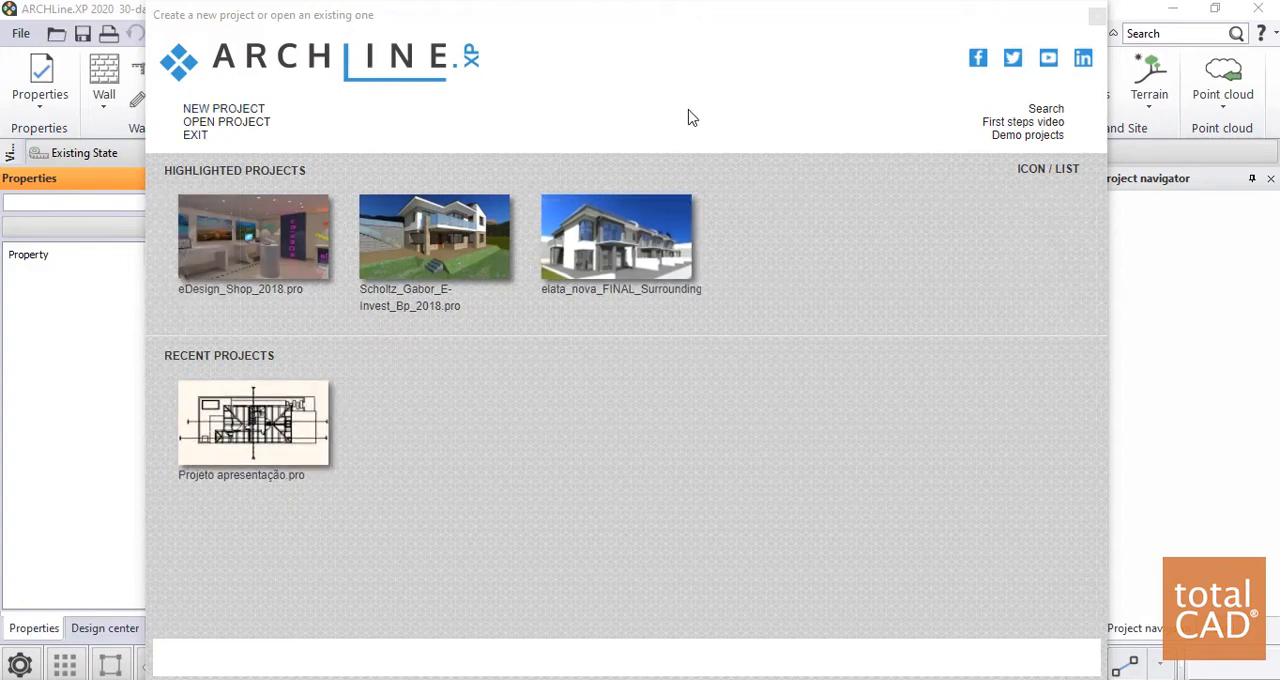
Create a new project with the project name Projeto and the project number 00001
click(222, 112)
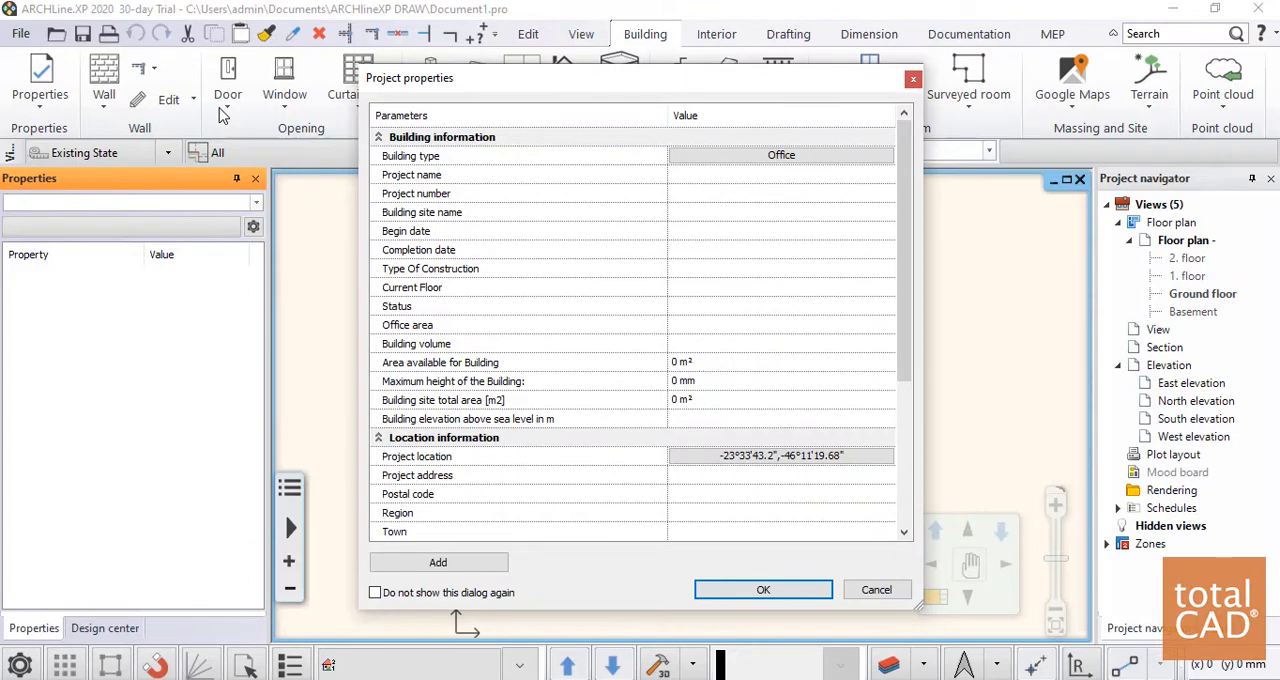
click(703, 175)
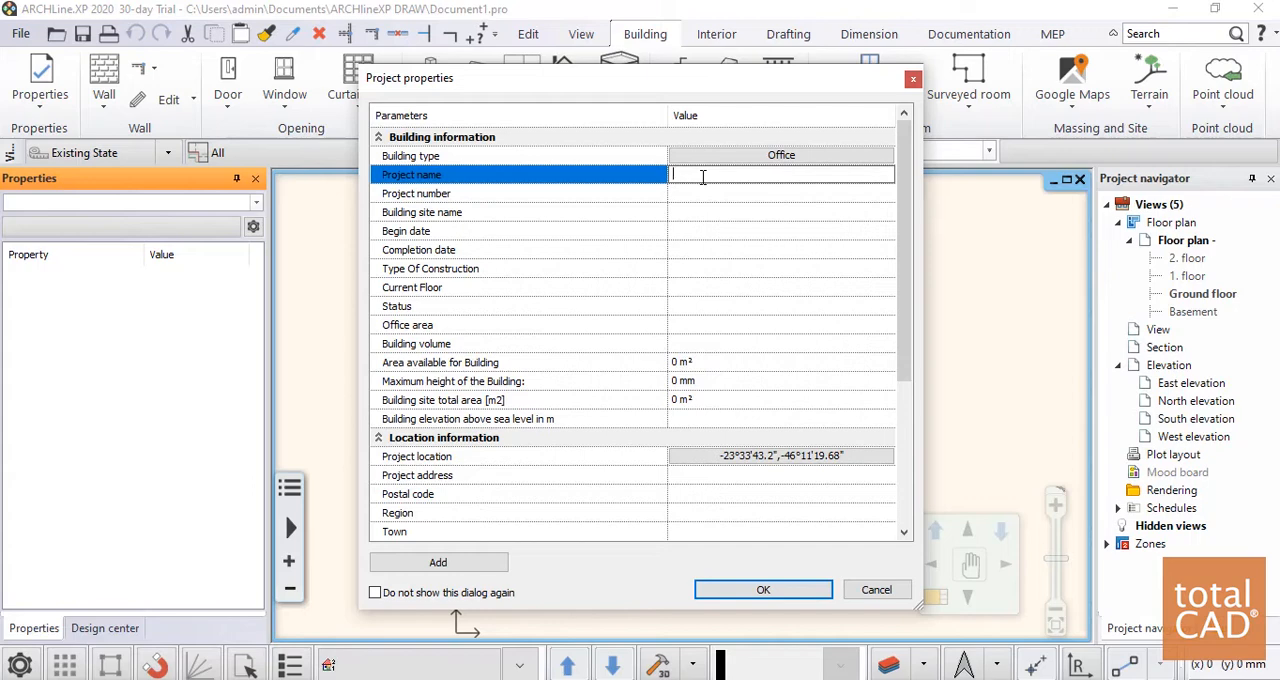
text(Projeto)
key(Return)
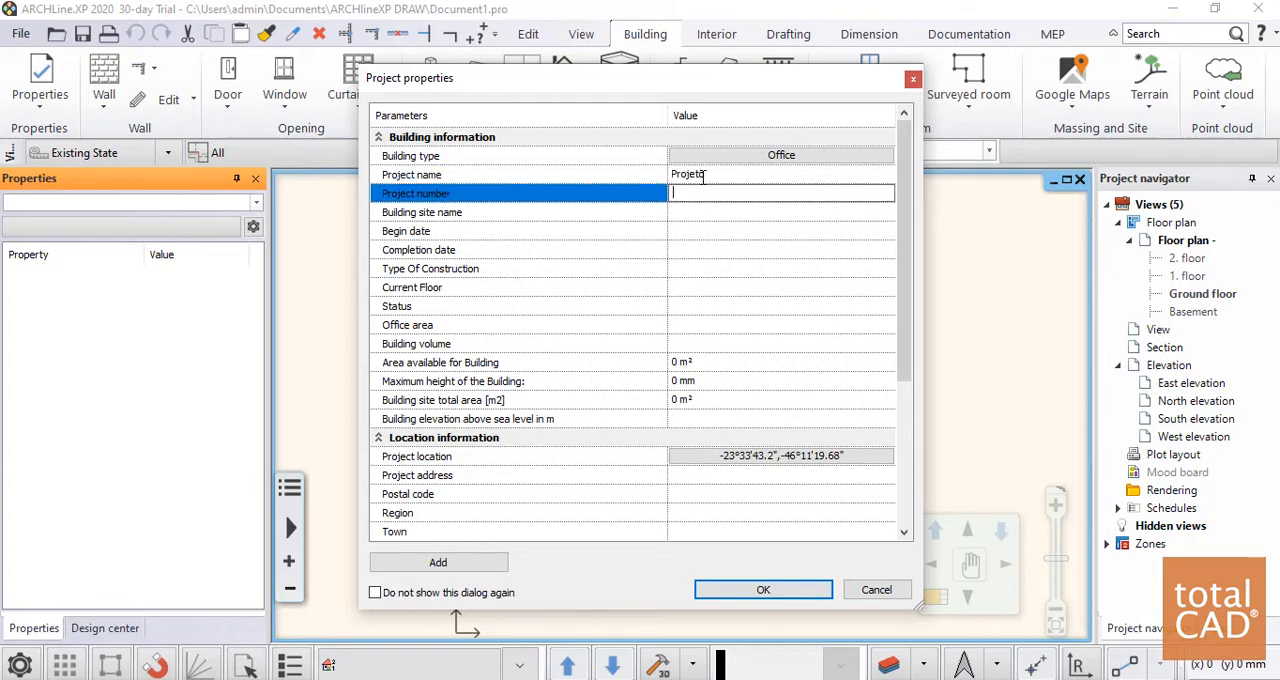
text(00001)
key(Return)
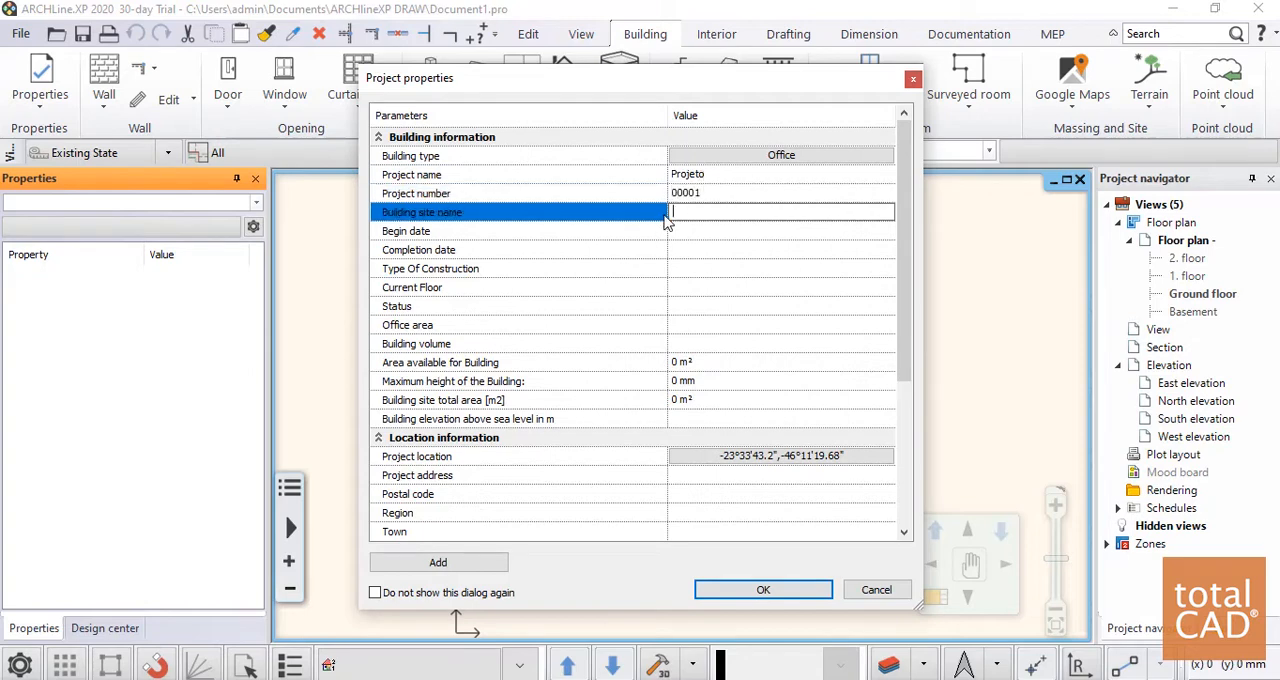
key(Return)
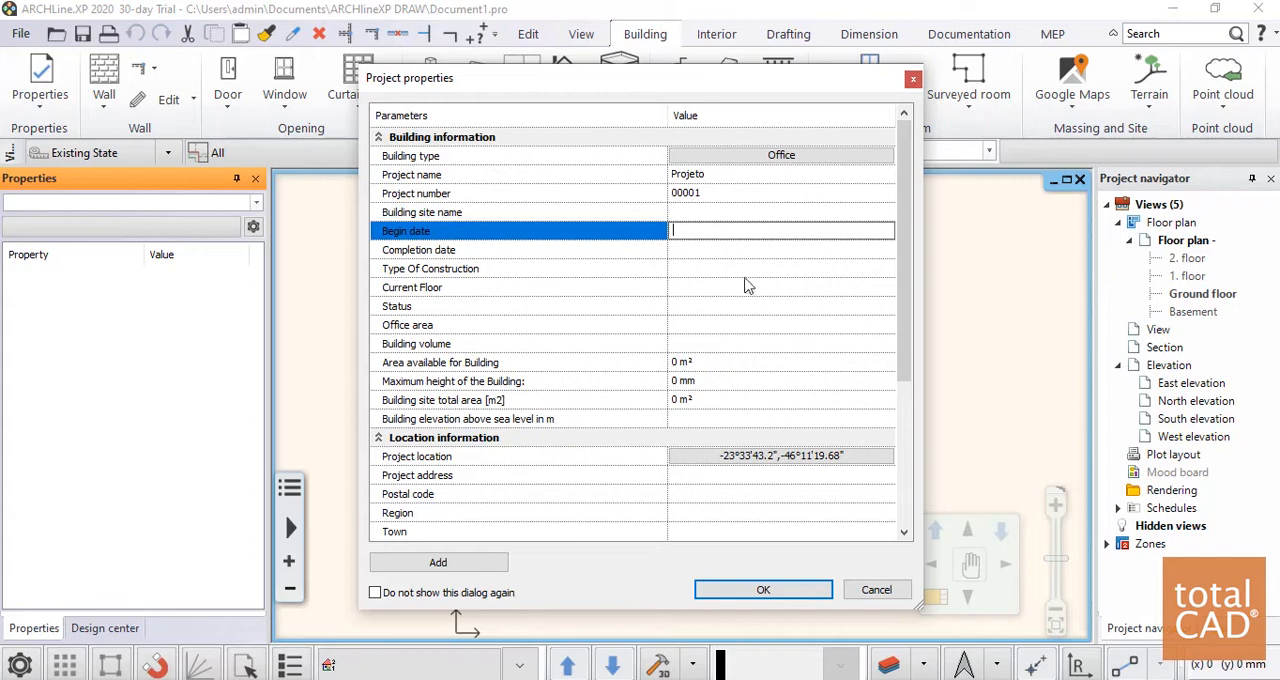
key(Return)
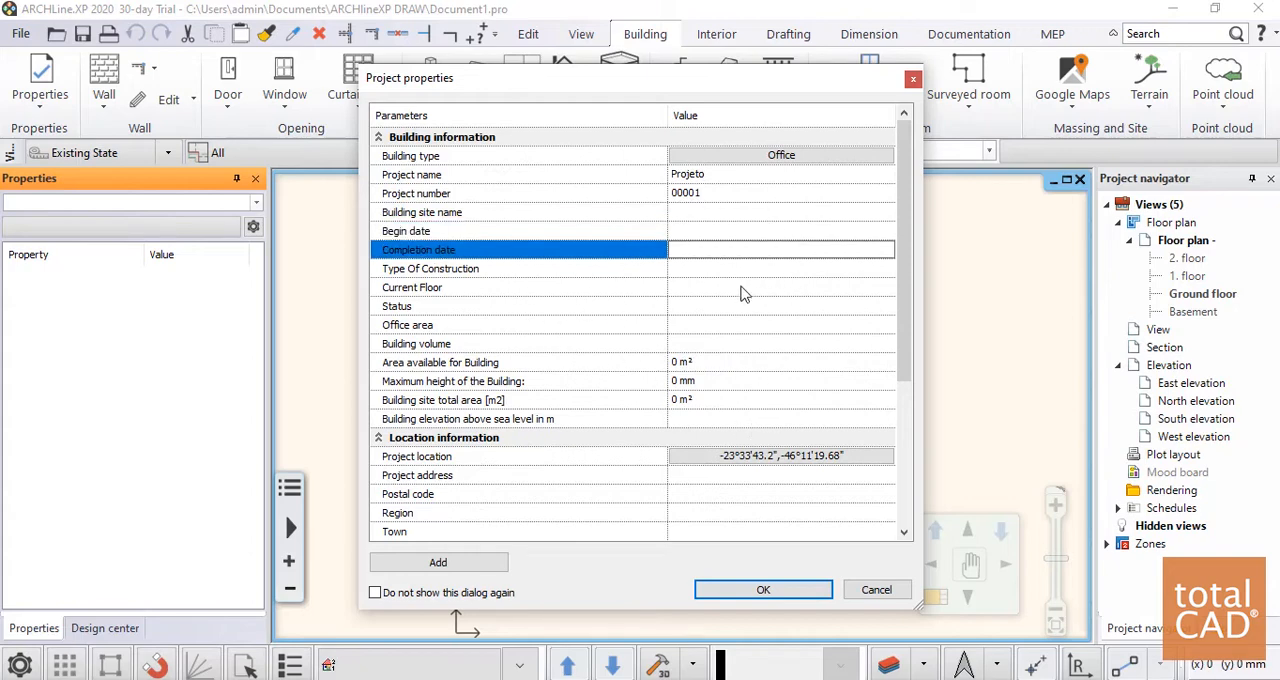
Set the building type to Multi family, accept the project properties and dismiss the trial notice
click(757, 158)
click(757, 158)
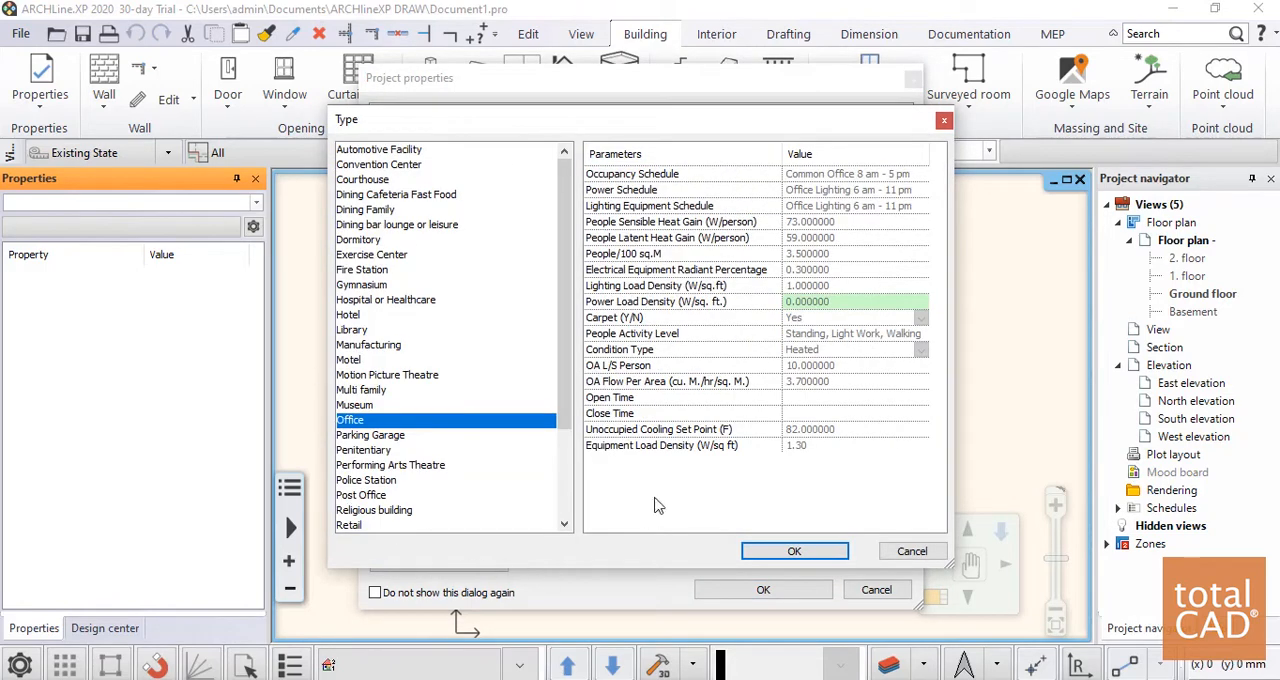
click(381, 405)
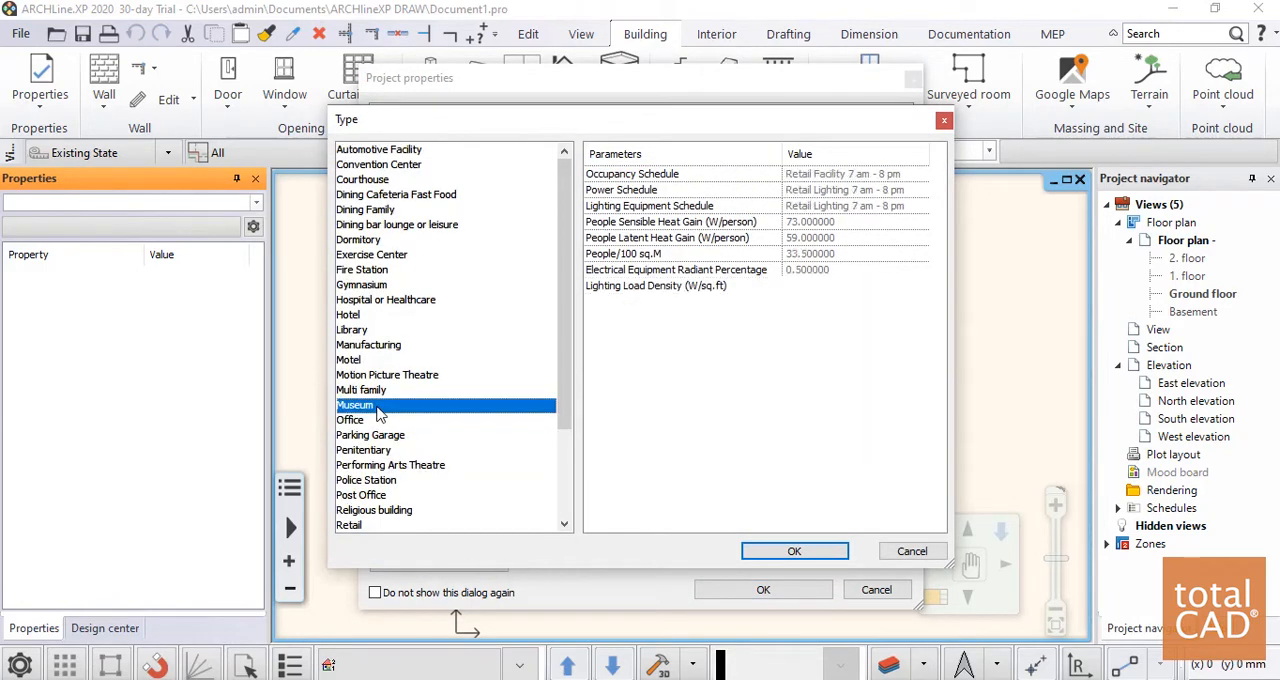
click(380, 391)
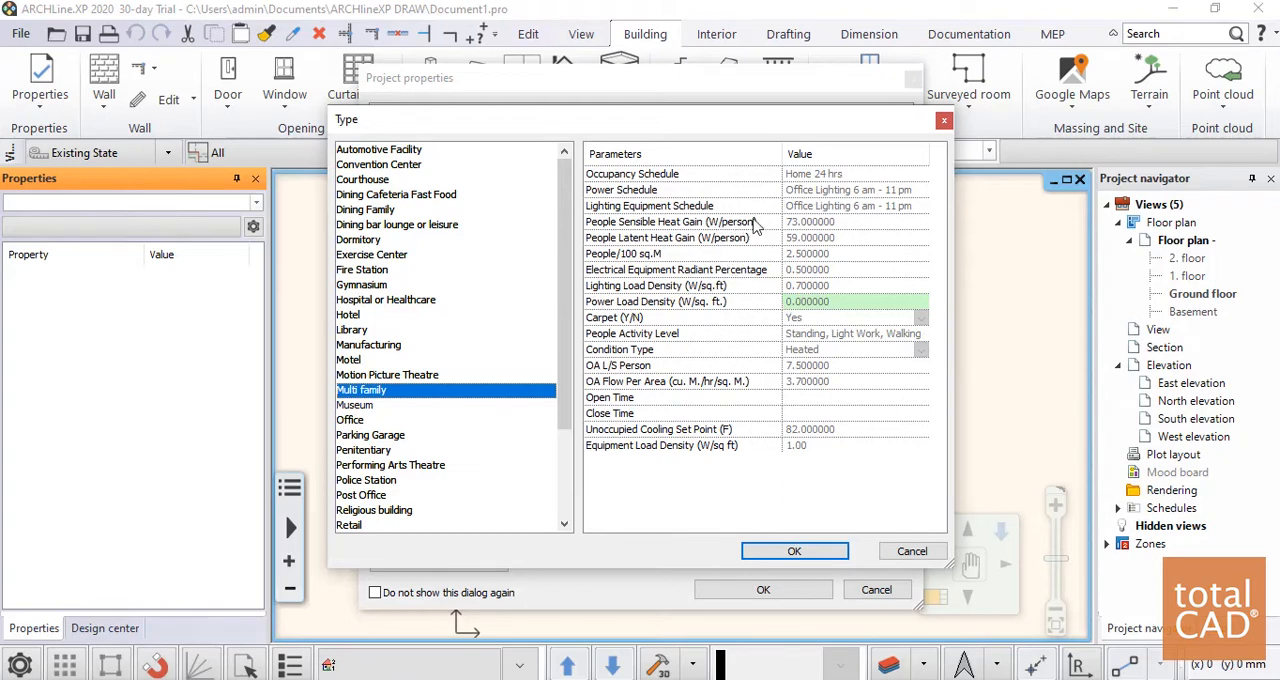
click(812, 304)
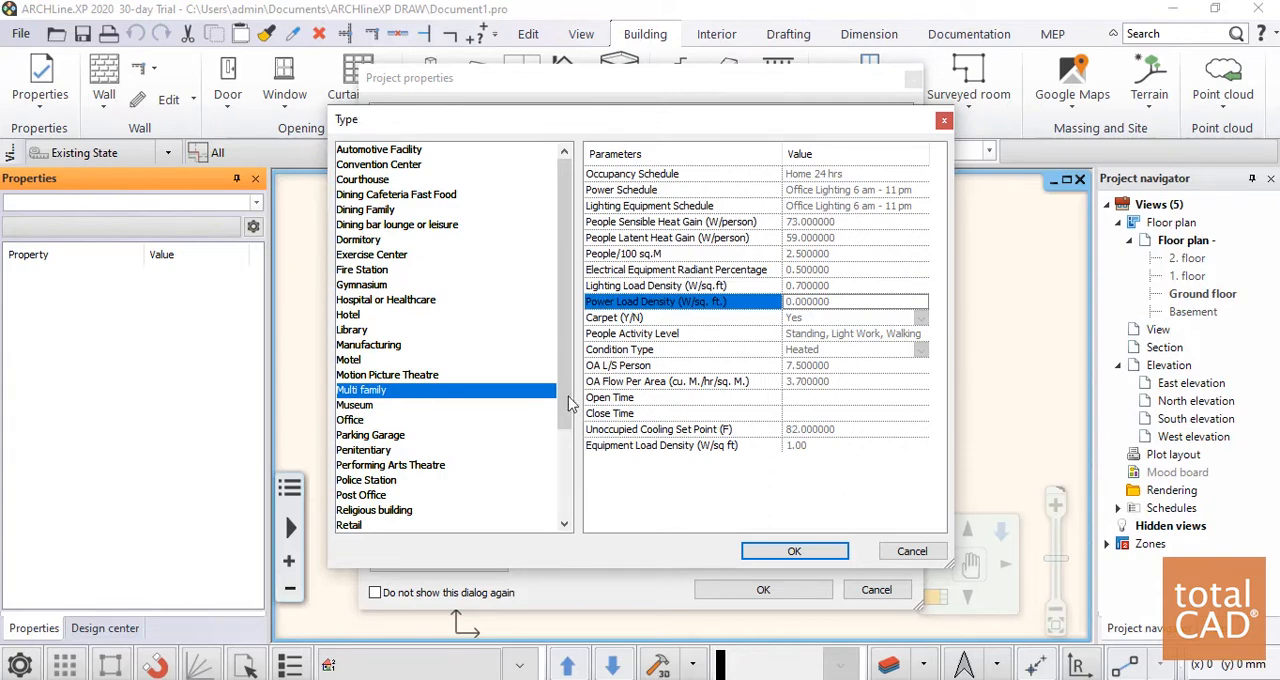
click(785, 553)
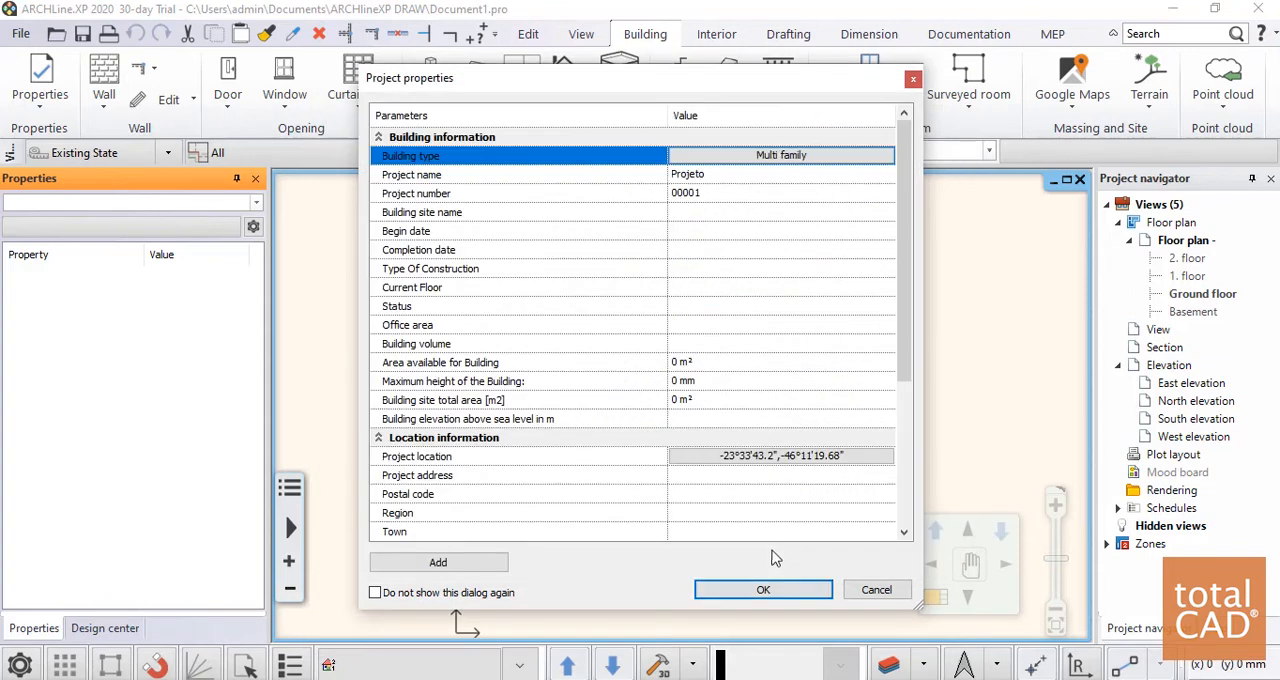
click(748, 590)
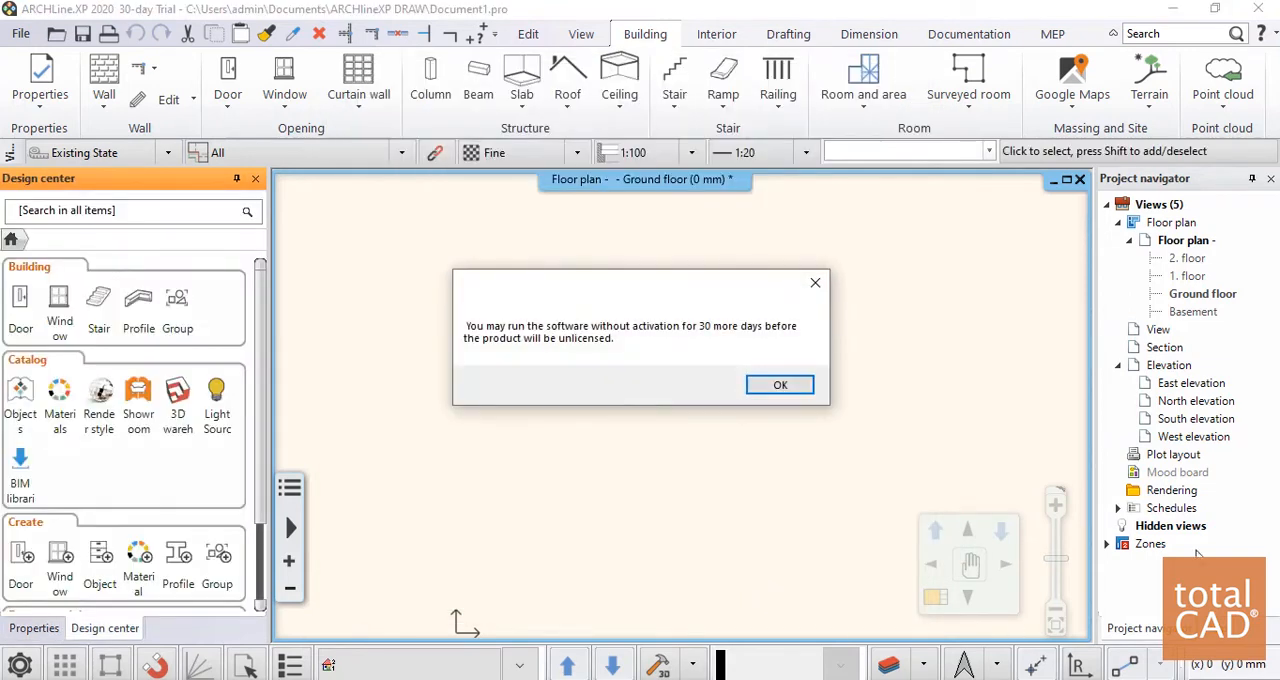
click(797, 386)
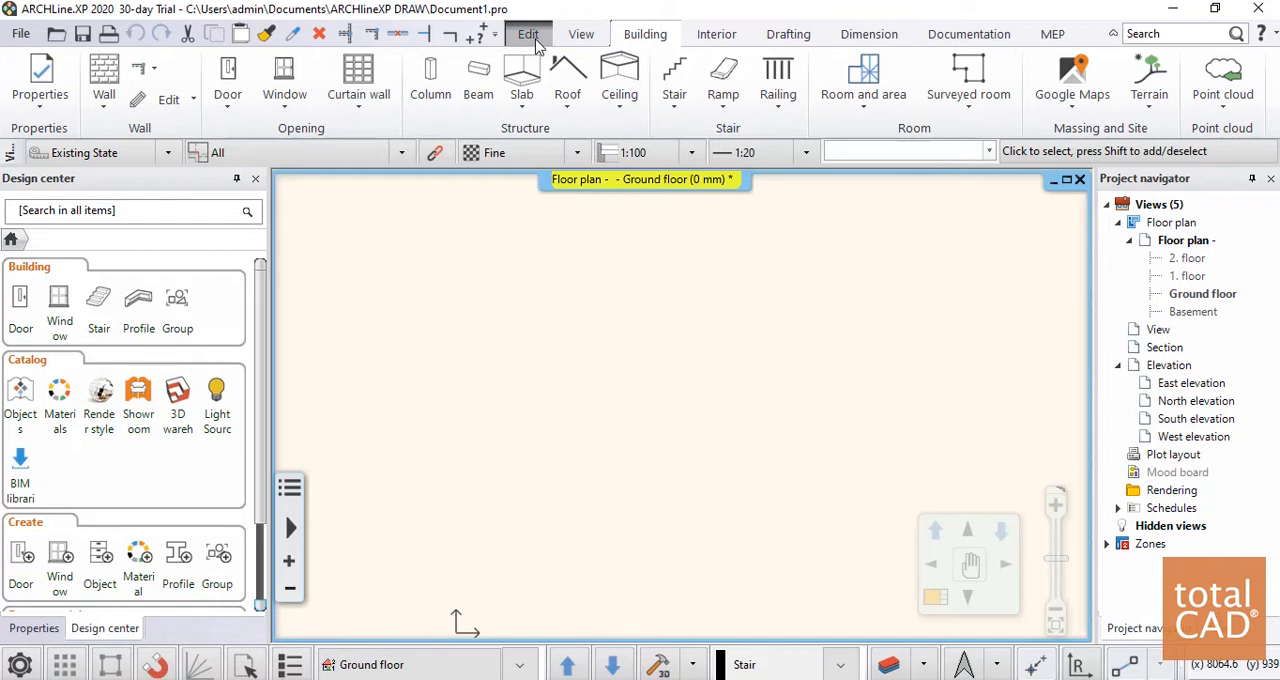
Examine the available editing, view, building, interior, drafting, dimension, documentation and MEP tools, including the visual styles
click(532, 38)
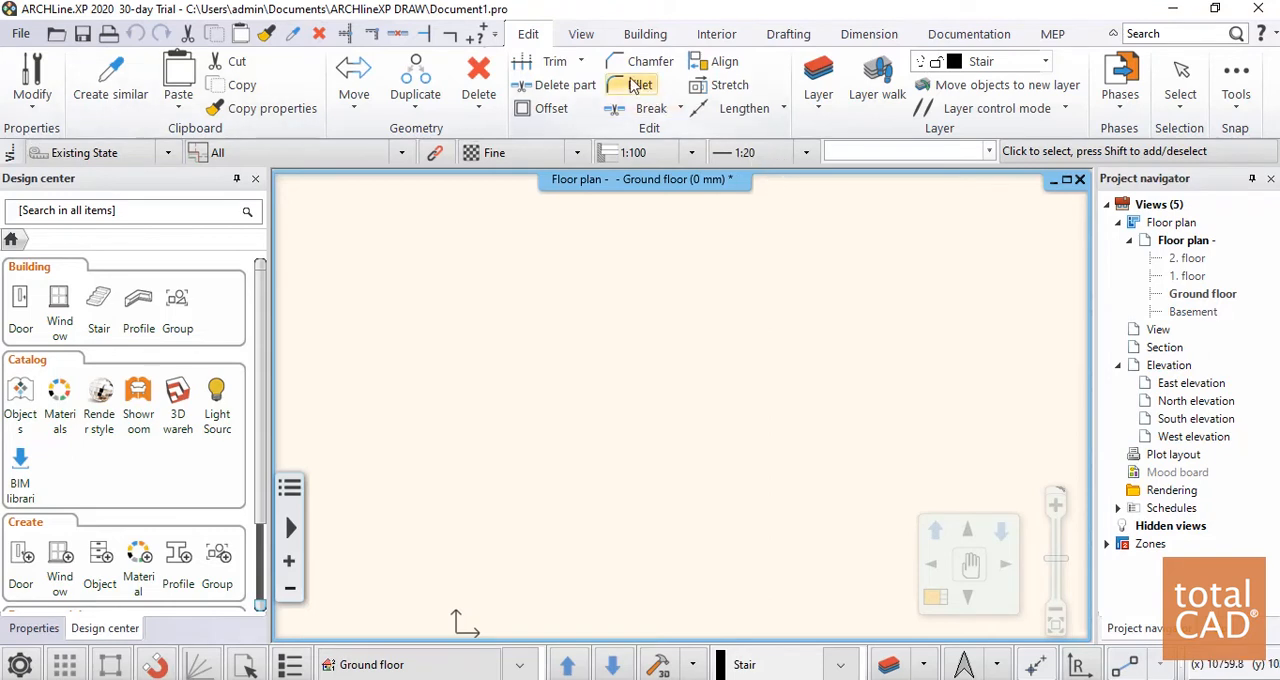
click(578, 40)
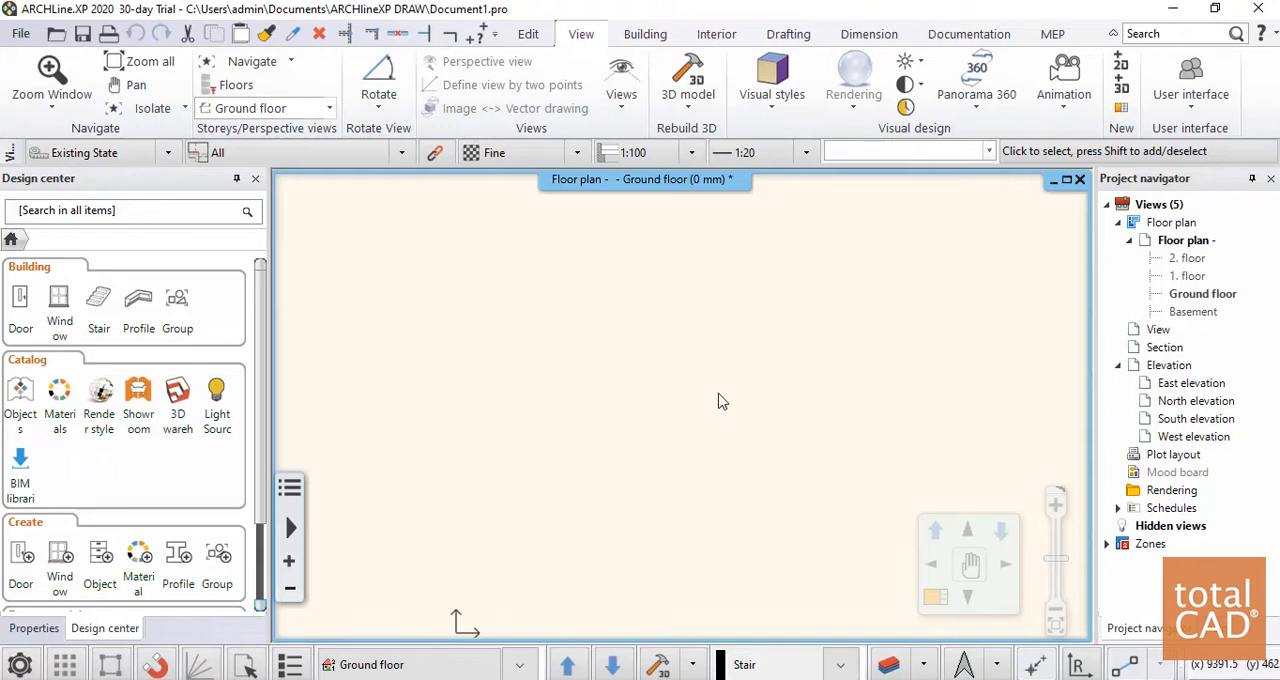
click(783, 120)
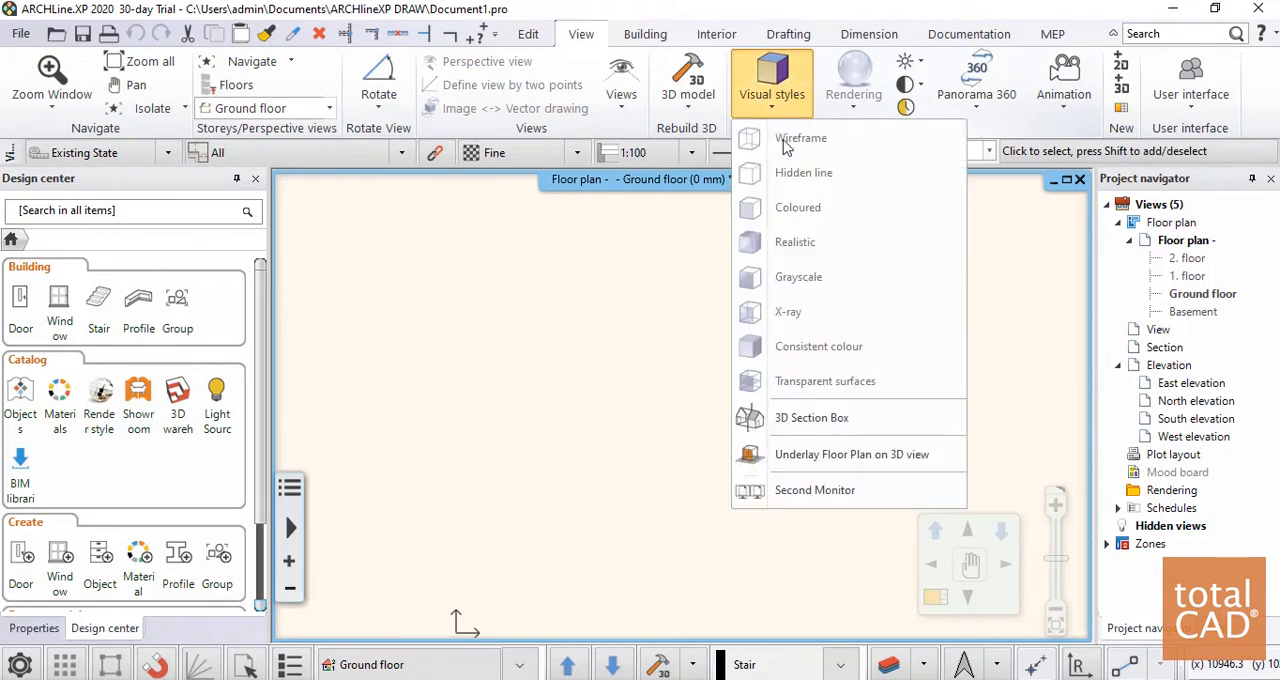
click(549, 295)
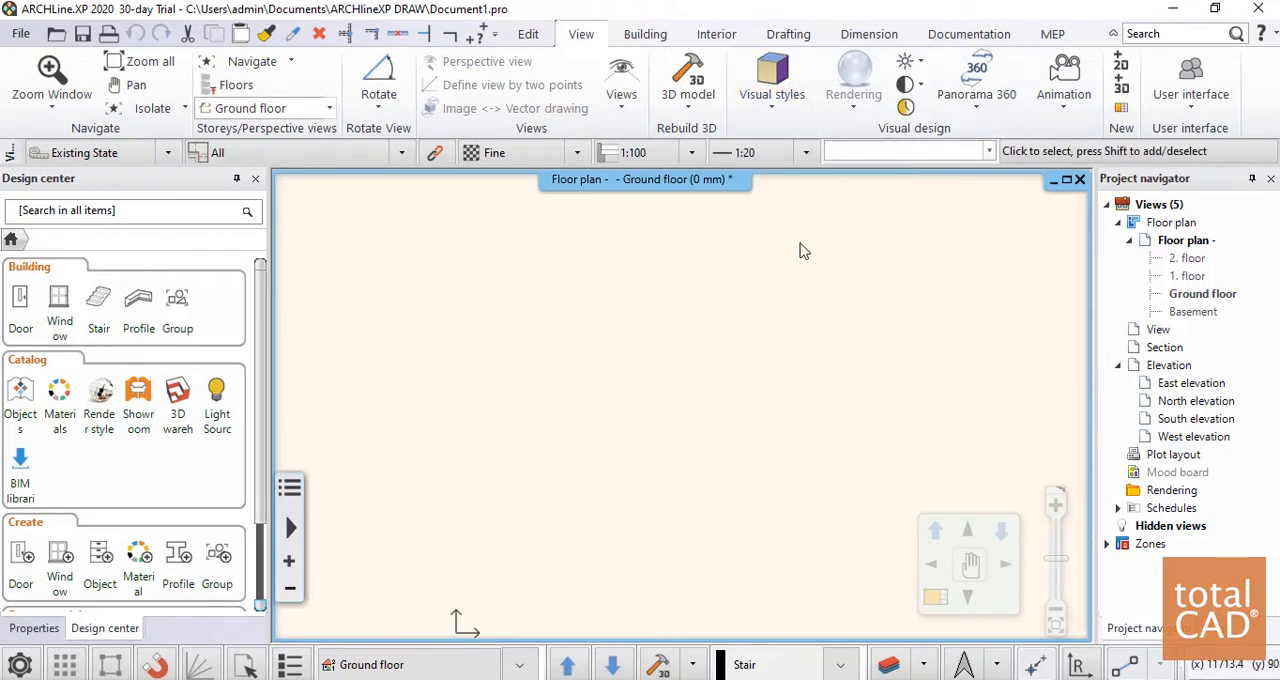
click(645, 34)
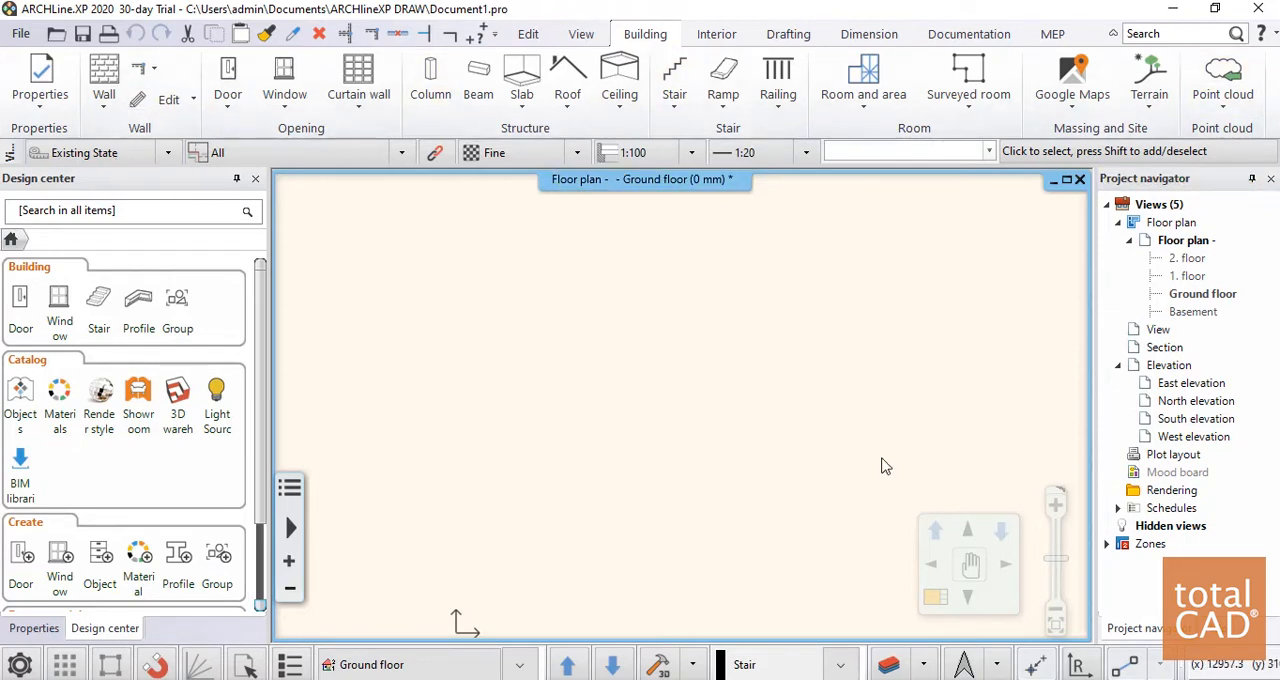
click(716, 40)
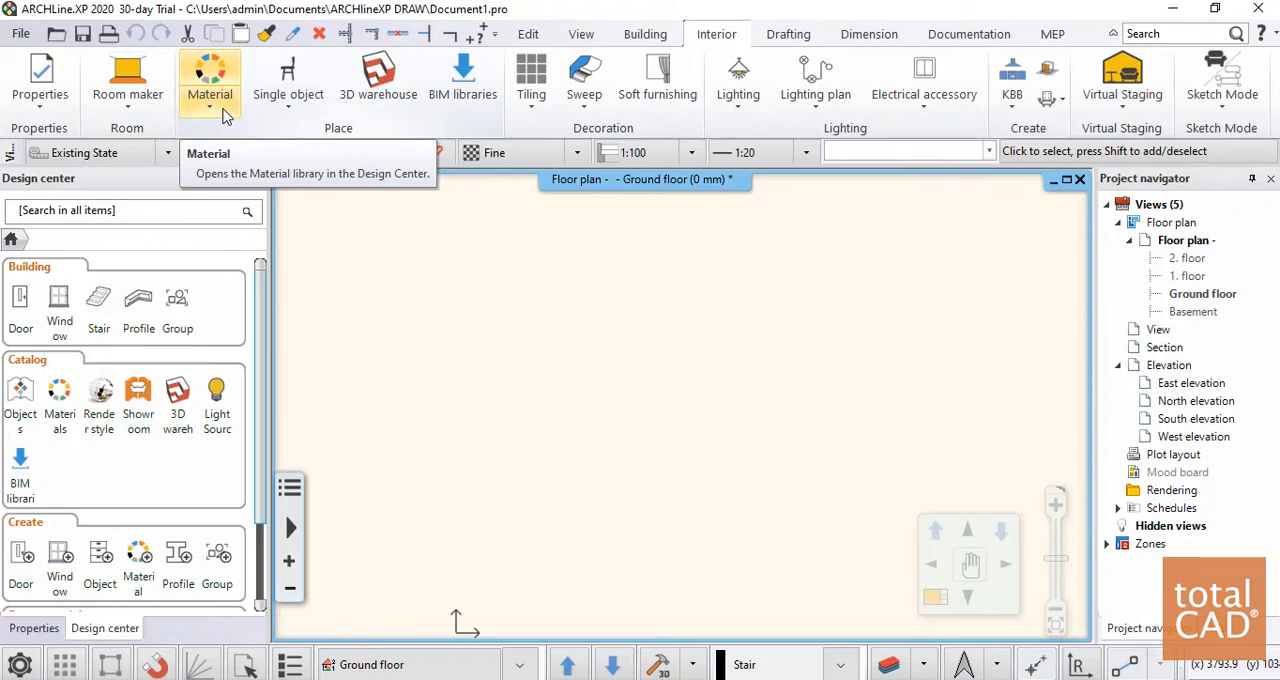
click(788, 40)
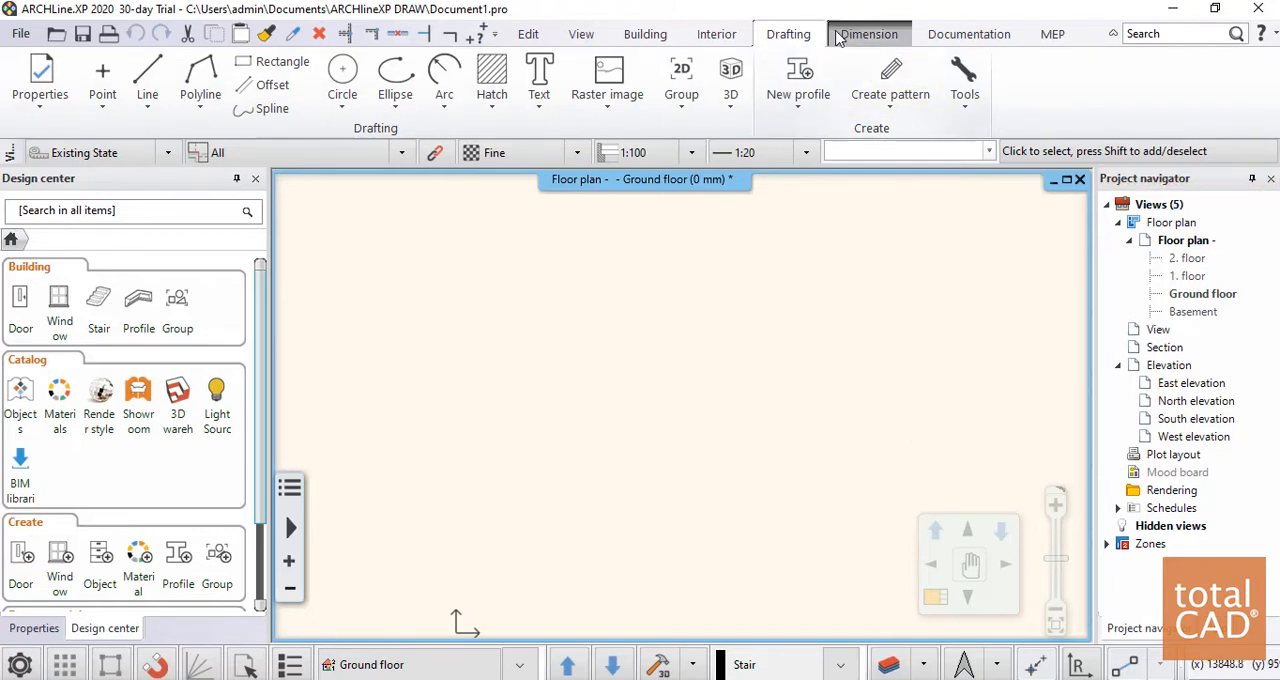
click(869, 34)
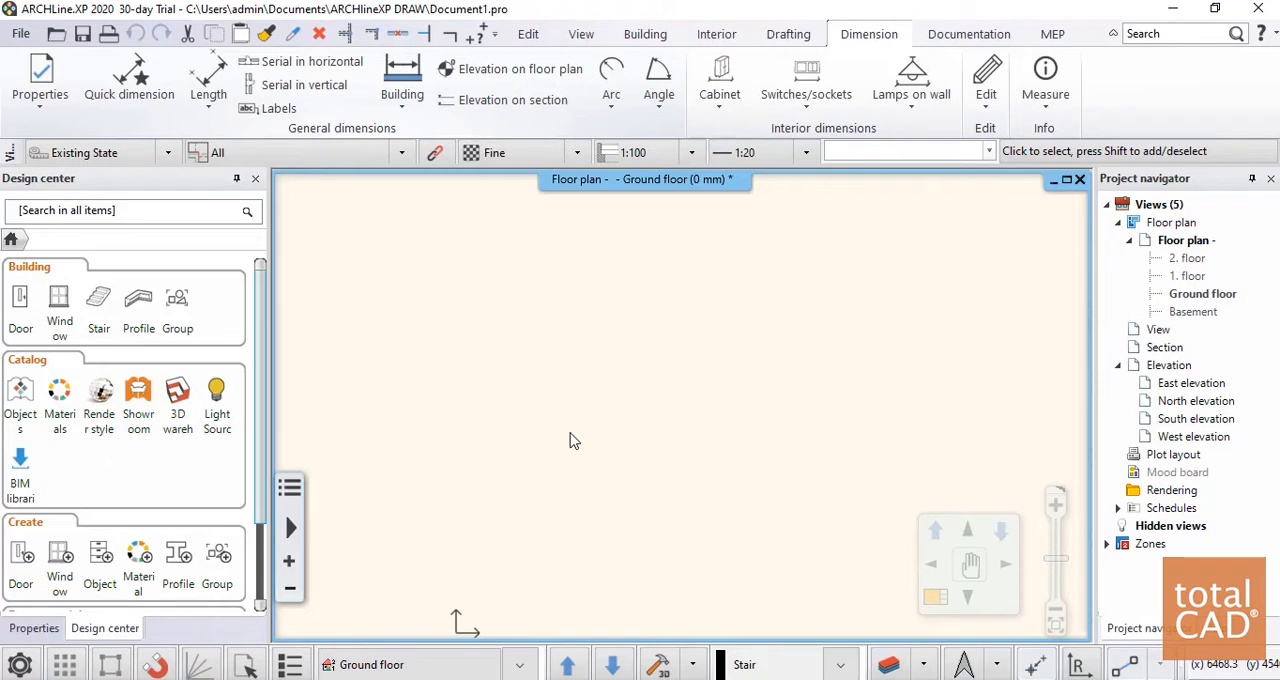
click(960, 34)
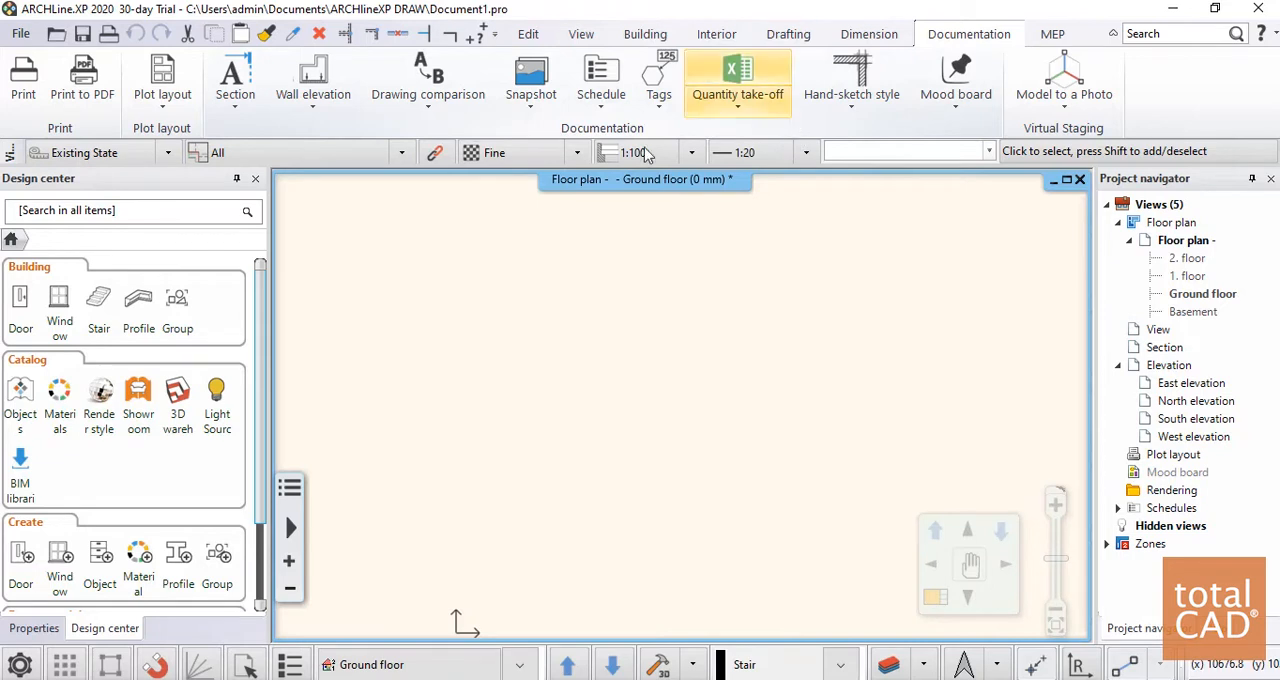
click(1050, 38)
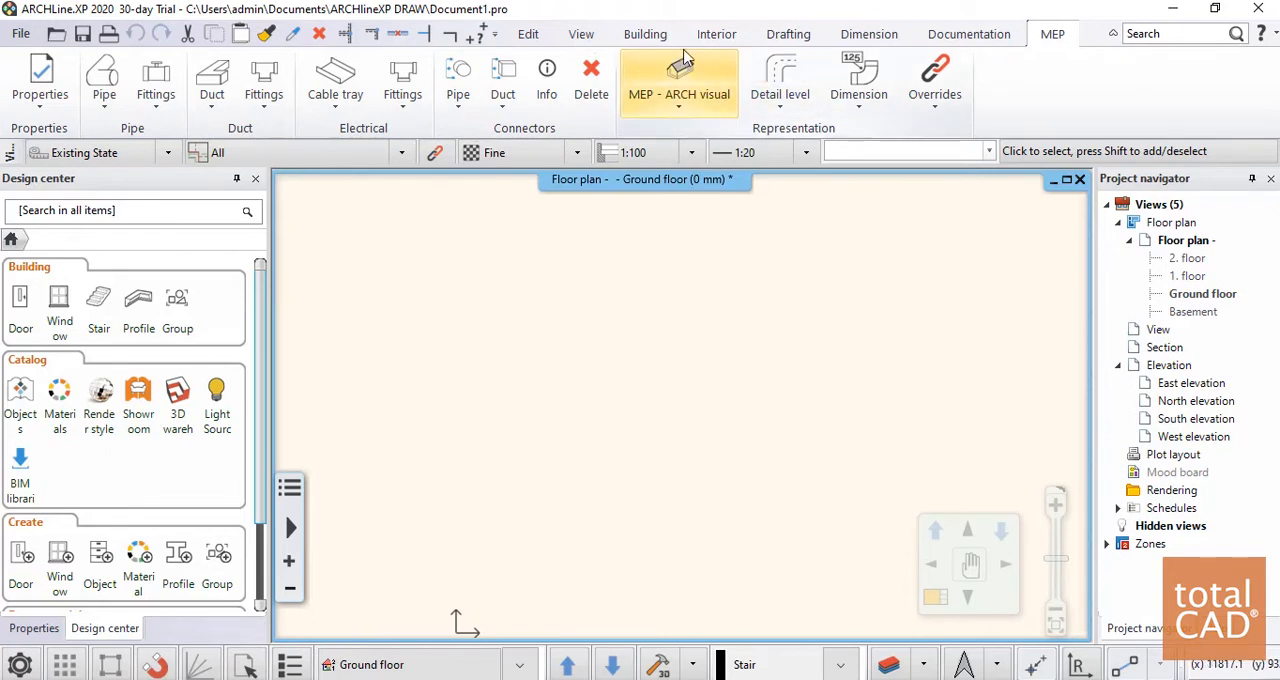
Start the Wall tool with the Brasil\Alvenaria 20cm (OK) masonry style
click(645, 34)
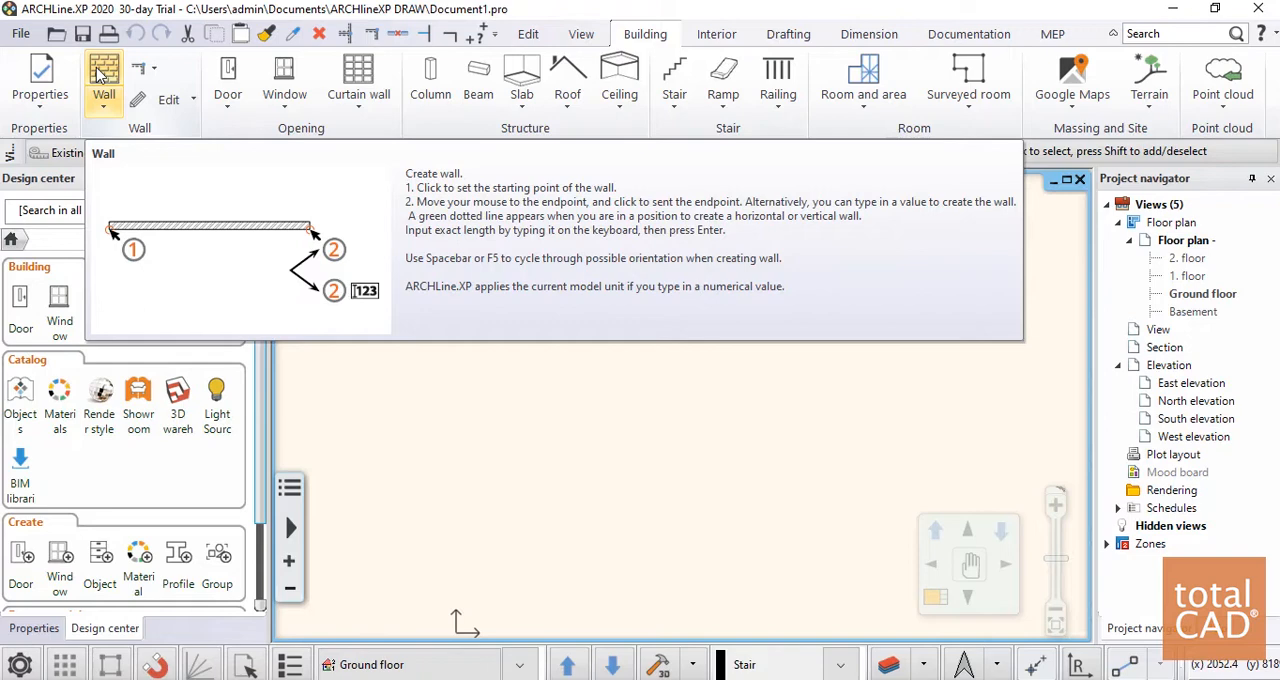
scroll(97, 75, up, 1)
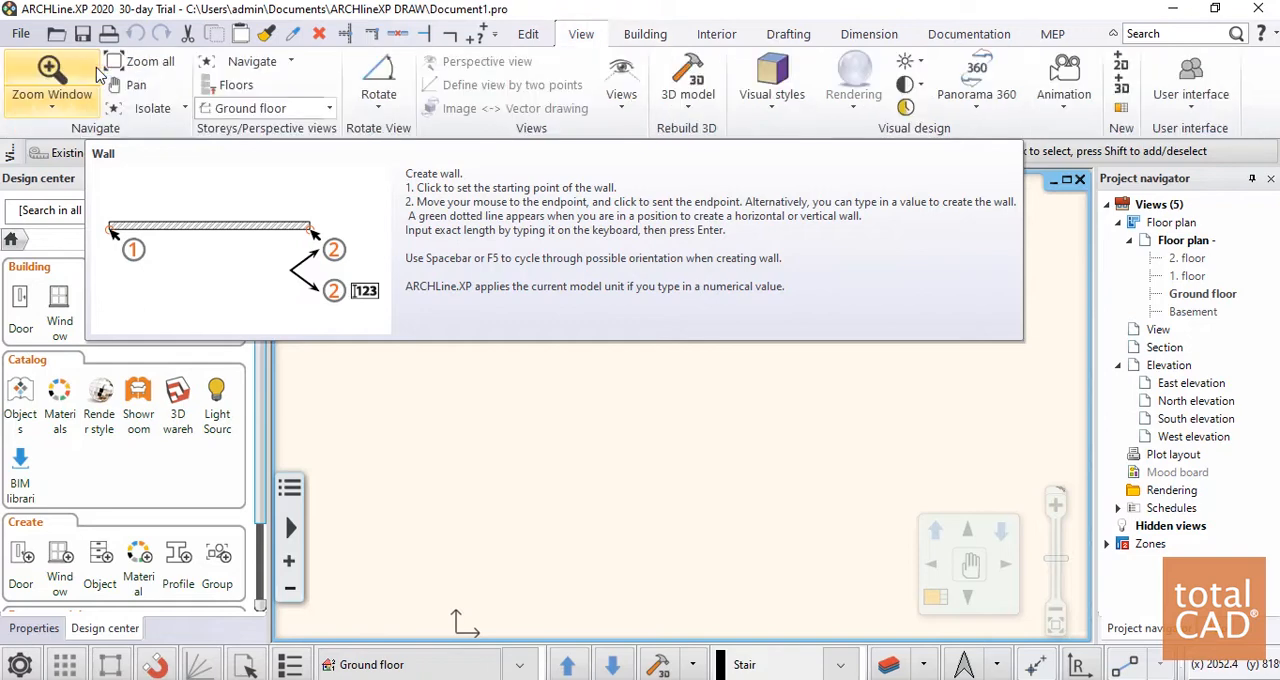
scroll(97, 75, down, 1)
click(97, 75)
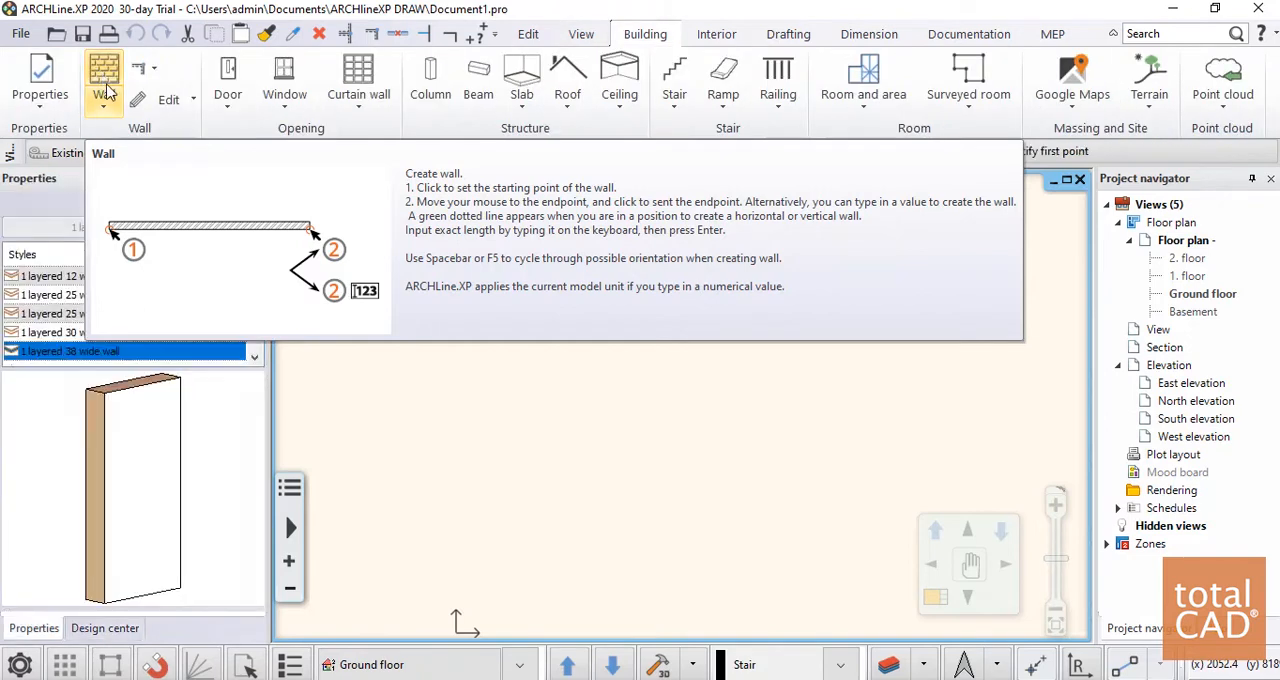
scroll(100, 308, down, 10)
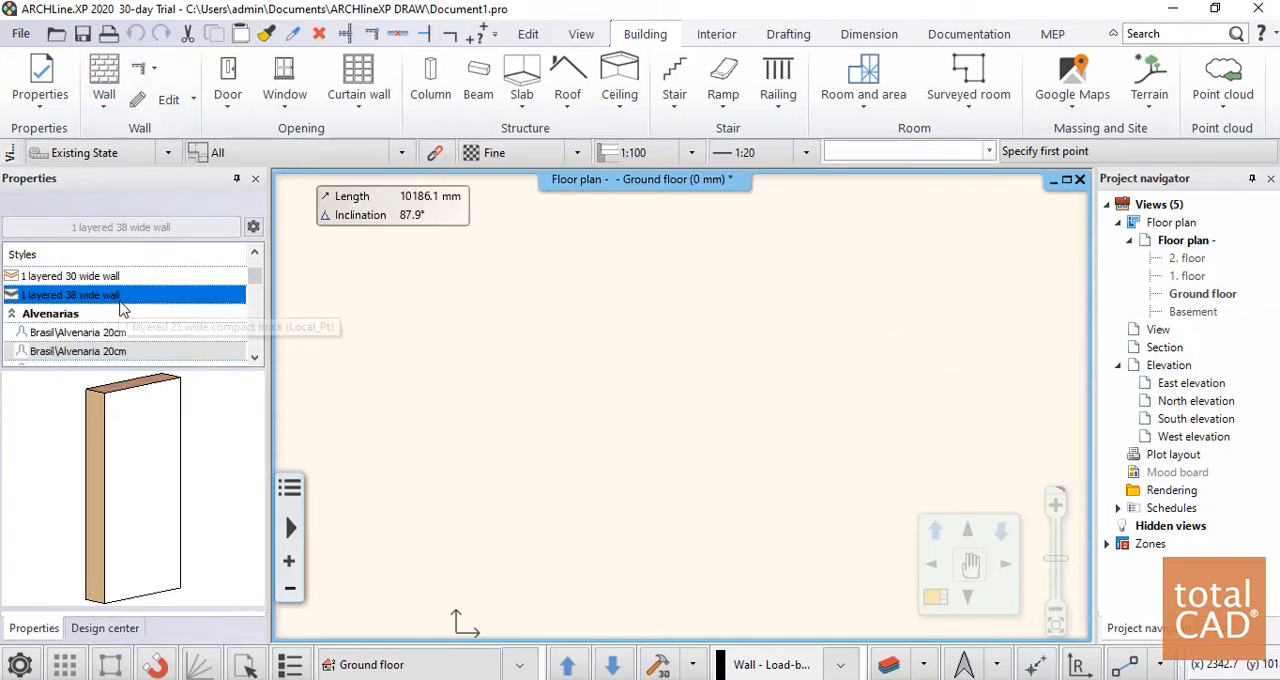
scroll(148, 320, down, 3)
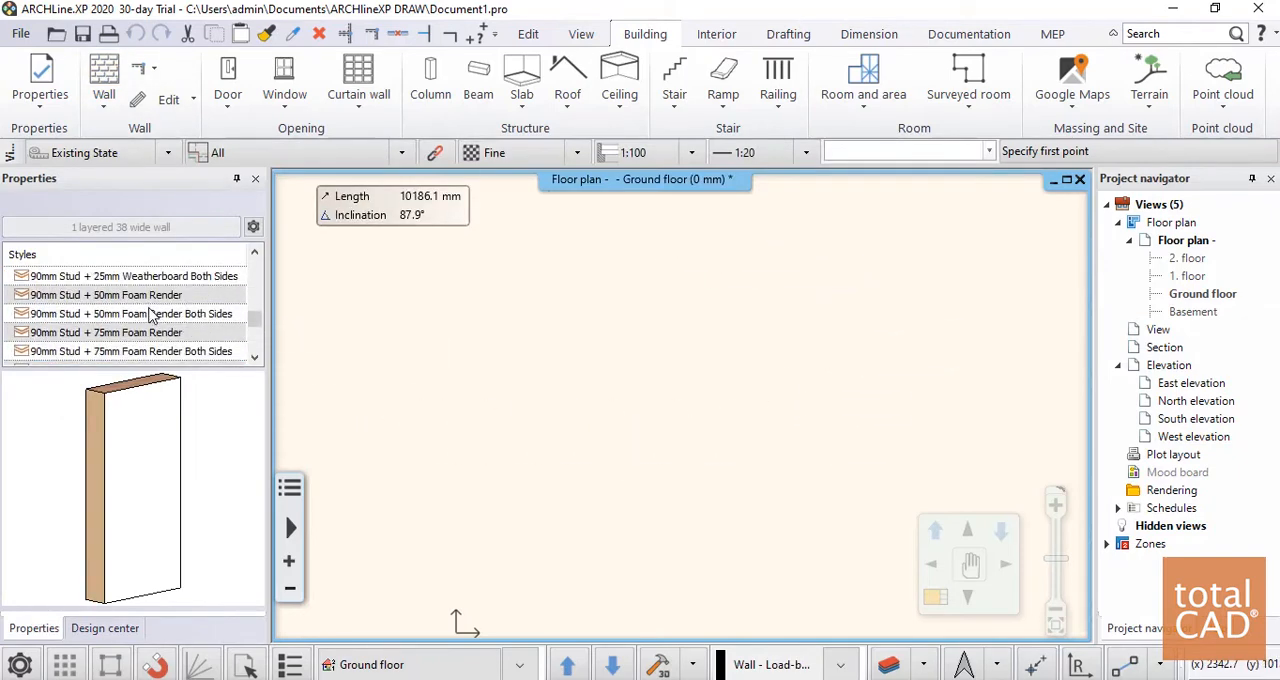
scroll(148, 331, up, 15)
scroll(148, 332, up, 1)
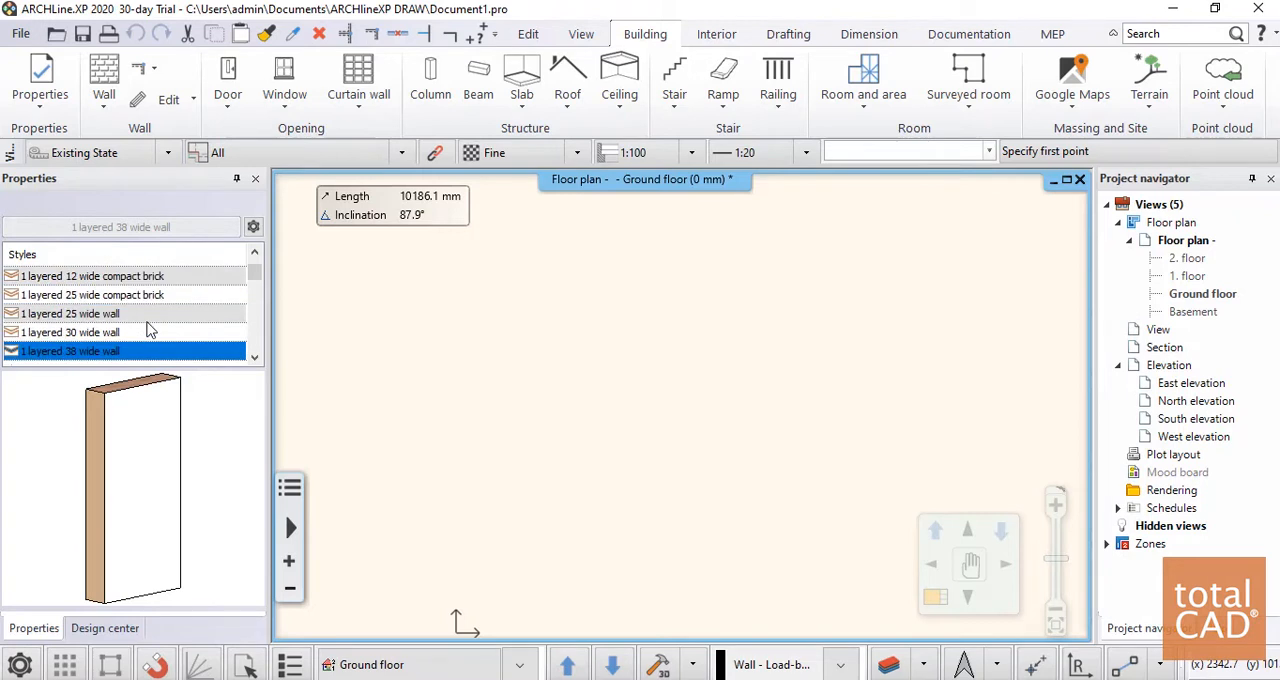
scroll(148, 332, down, 2)
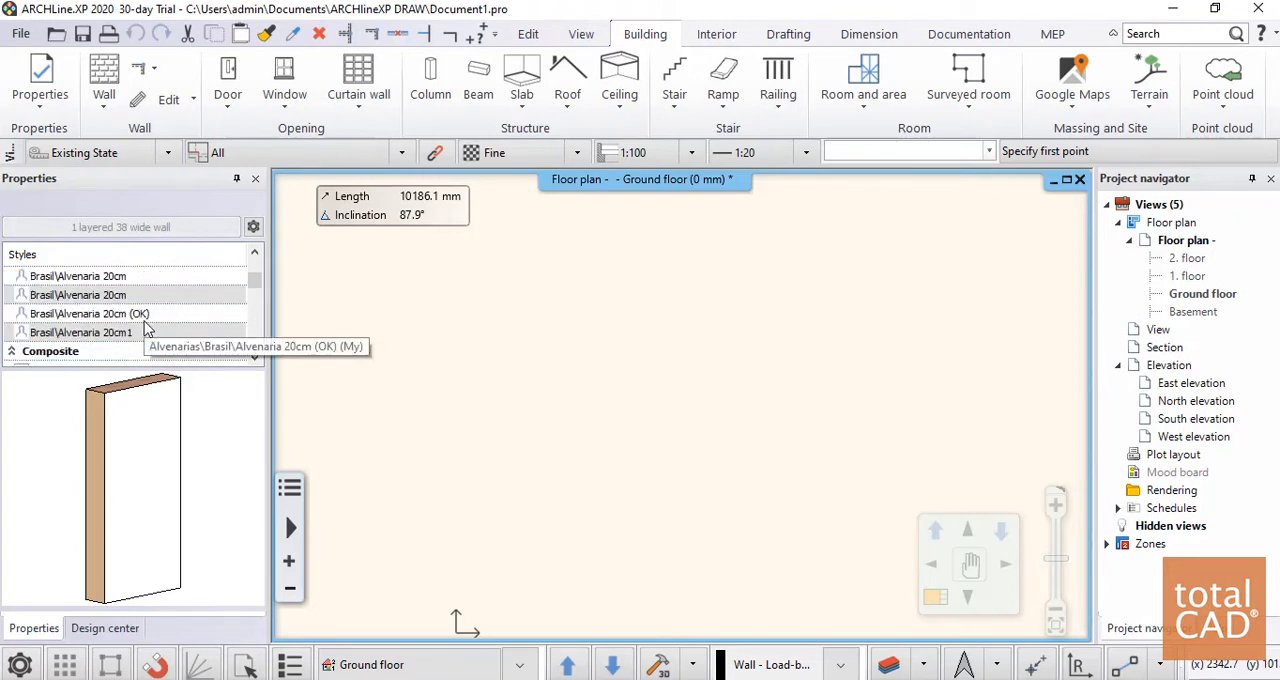
click(145, 318)
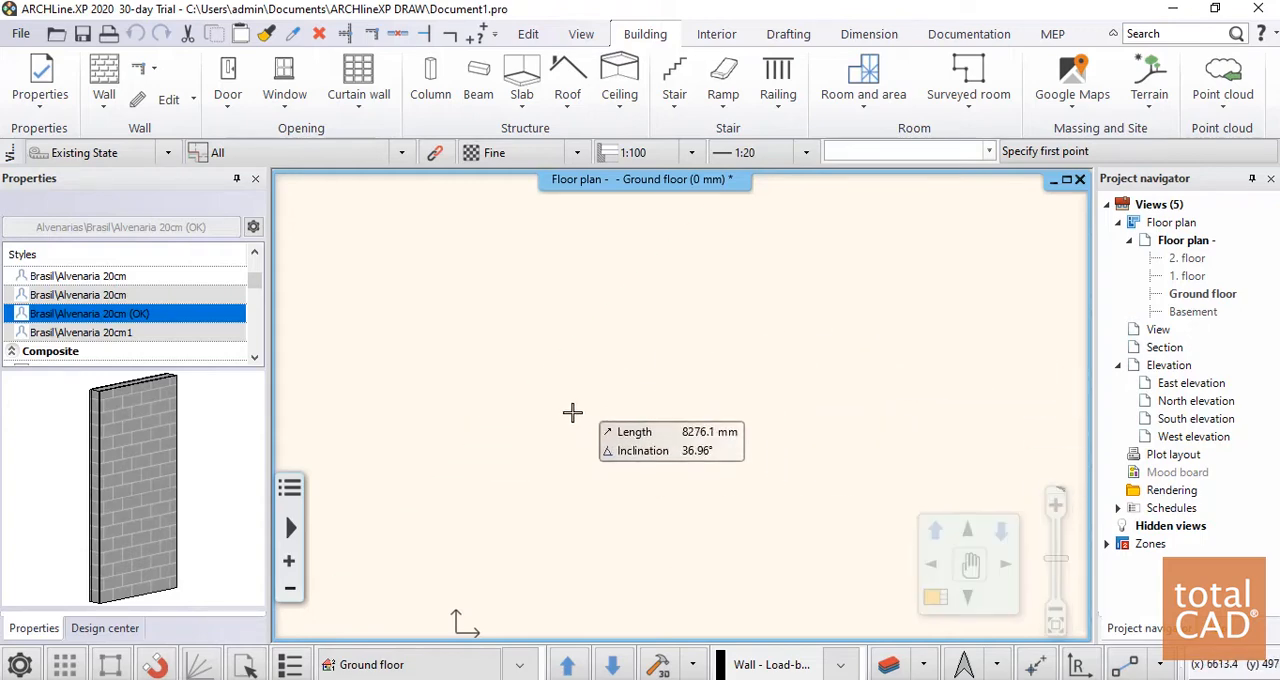
Draw four connected walls enclosing a room on the ground floor, the first about 2052 mm long and the second about 1208 mm
click(544, 416)
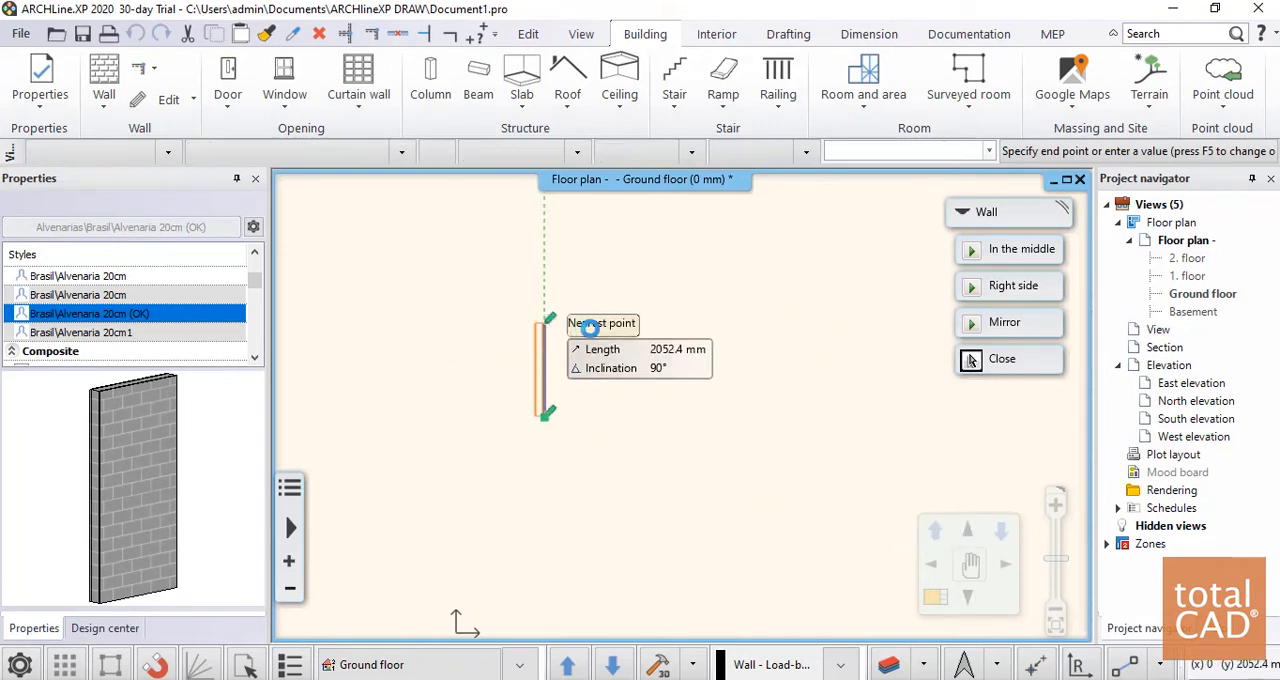
click(546, 318)
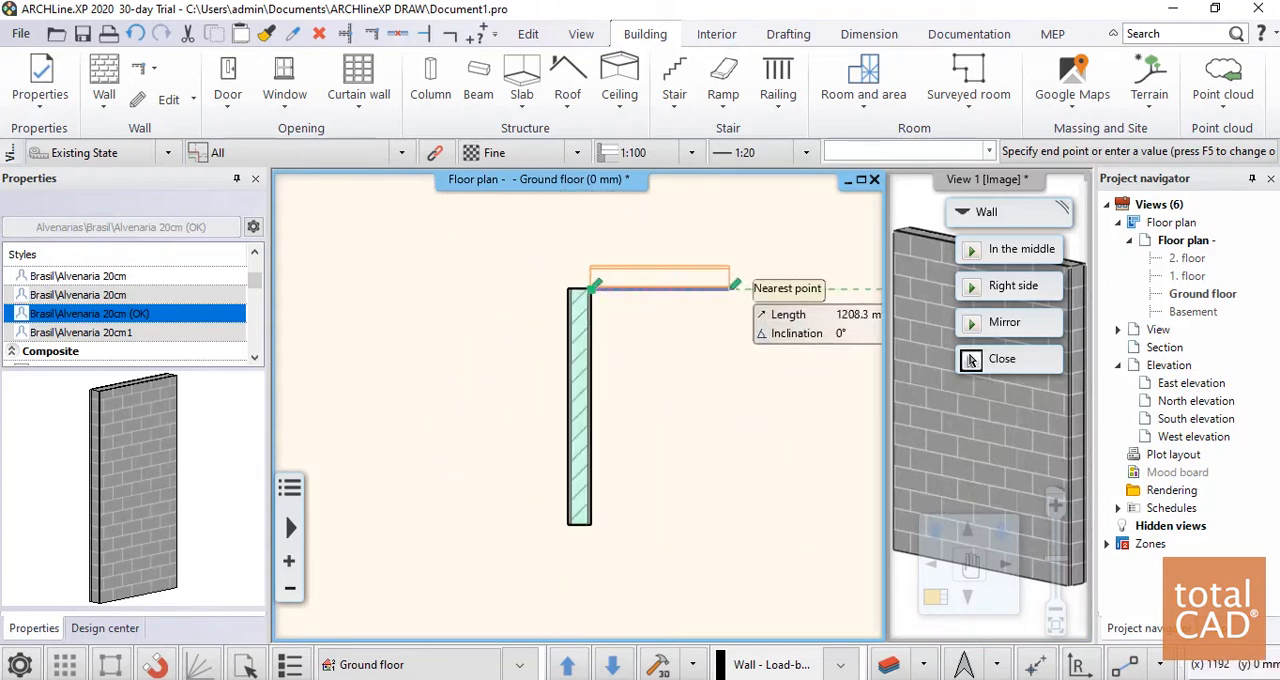
click(737, 288)
click(733, 511)
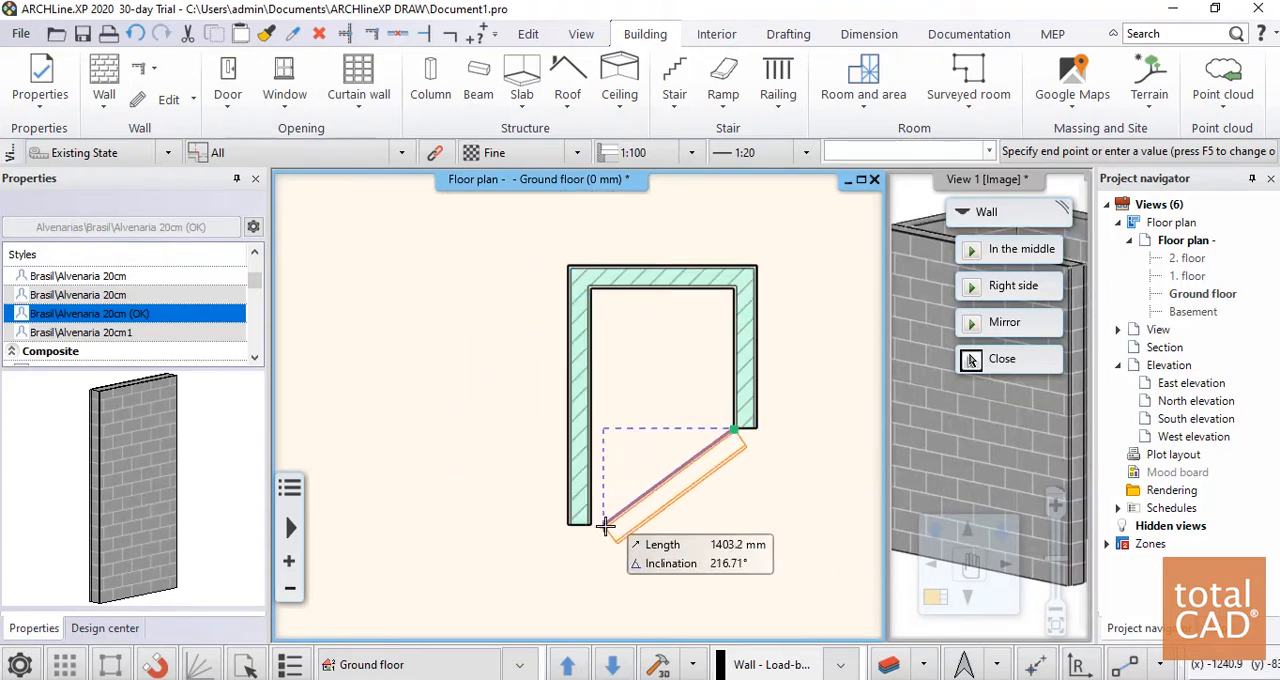
click(590, 524)
key(Escape)
scroll(578, 410, down, 2)
middle_drag(646, 330, 609, 328)
scroll(700, 450, up, 3)
scroll(684, 210, up, 5)
scroll(528, 373, down, 6)
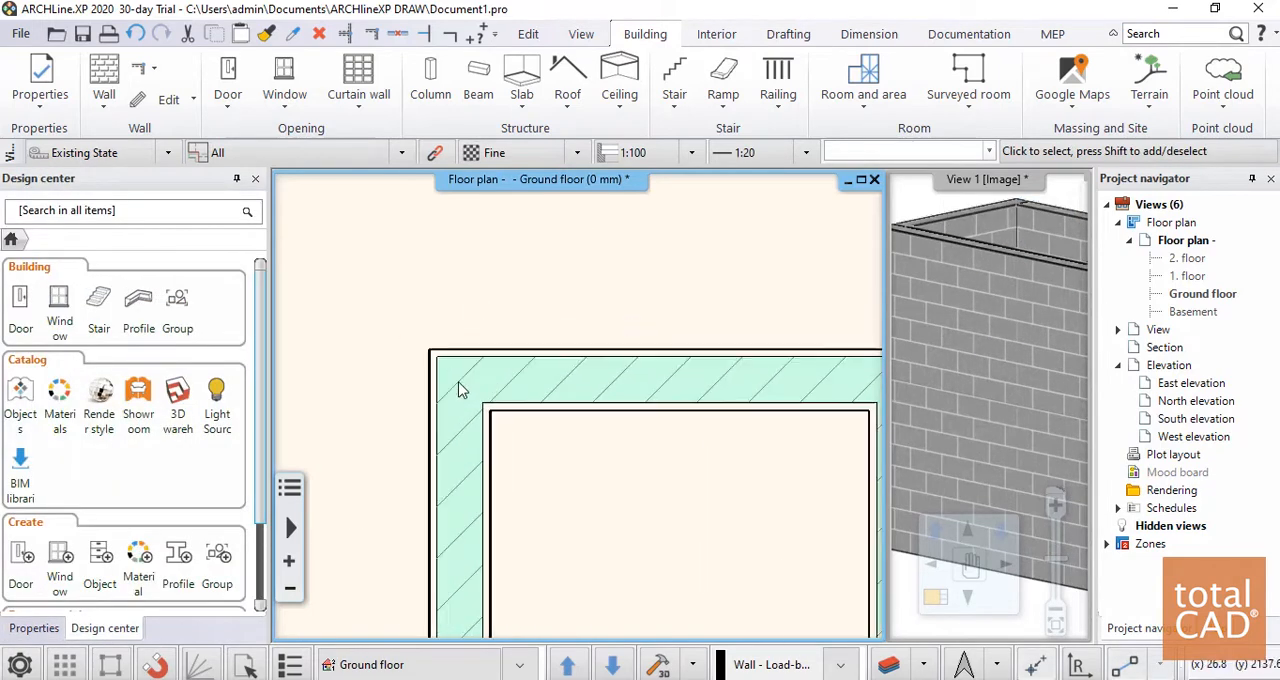
Narrow the floor plan window and widen the 3D view window so both sit side by side
middle_drag(625, 406, 521, 286)
click(946, 337)
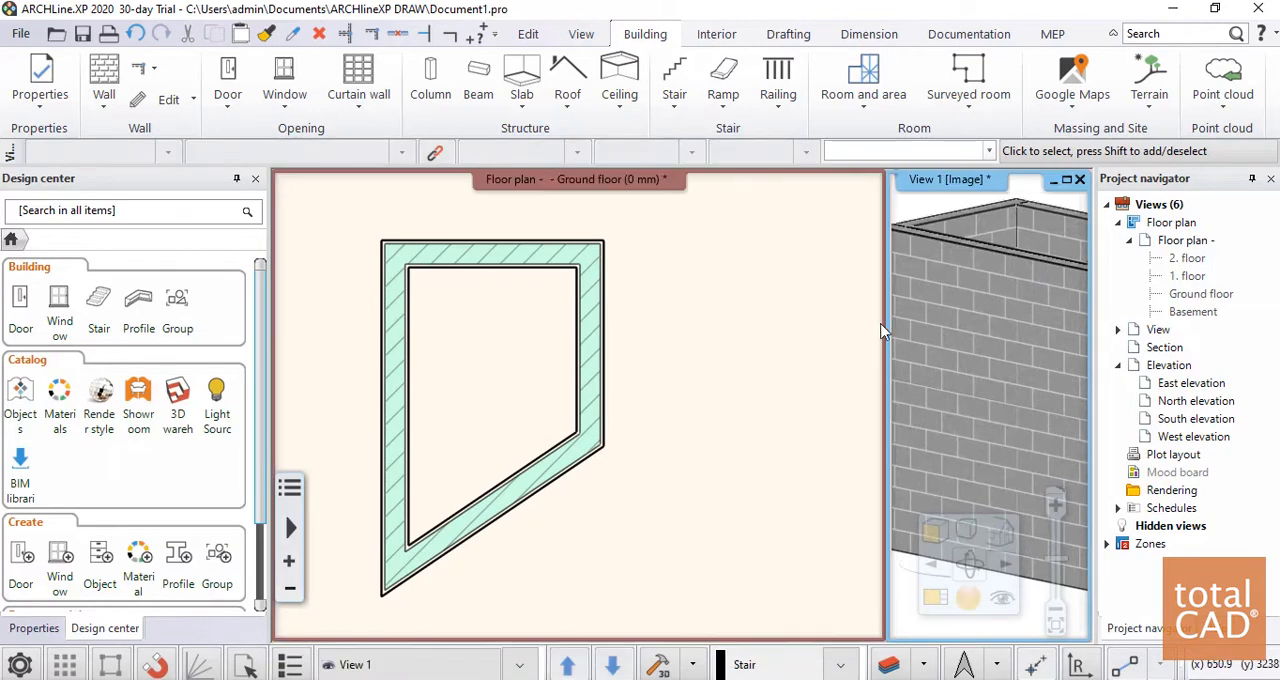
drag(884, 330, 738, 332)
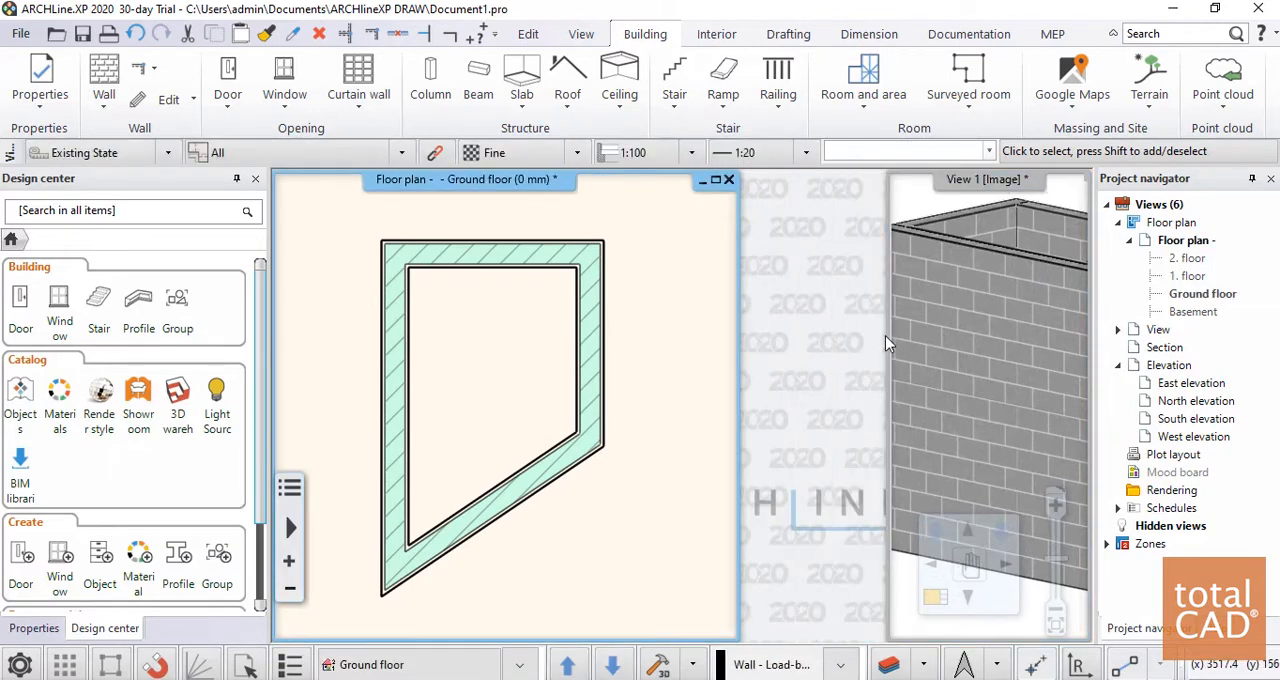
drag(888, 338, 739, 344)
Examine the four drawn walls in the 3D view from a higher viewpoint and at different distances
click(797, 344)
scroll(986, 363, down, 4)
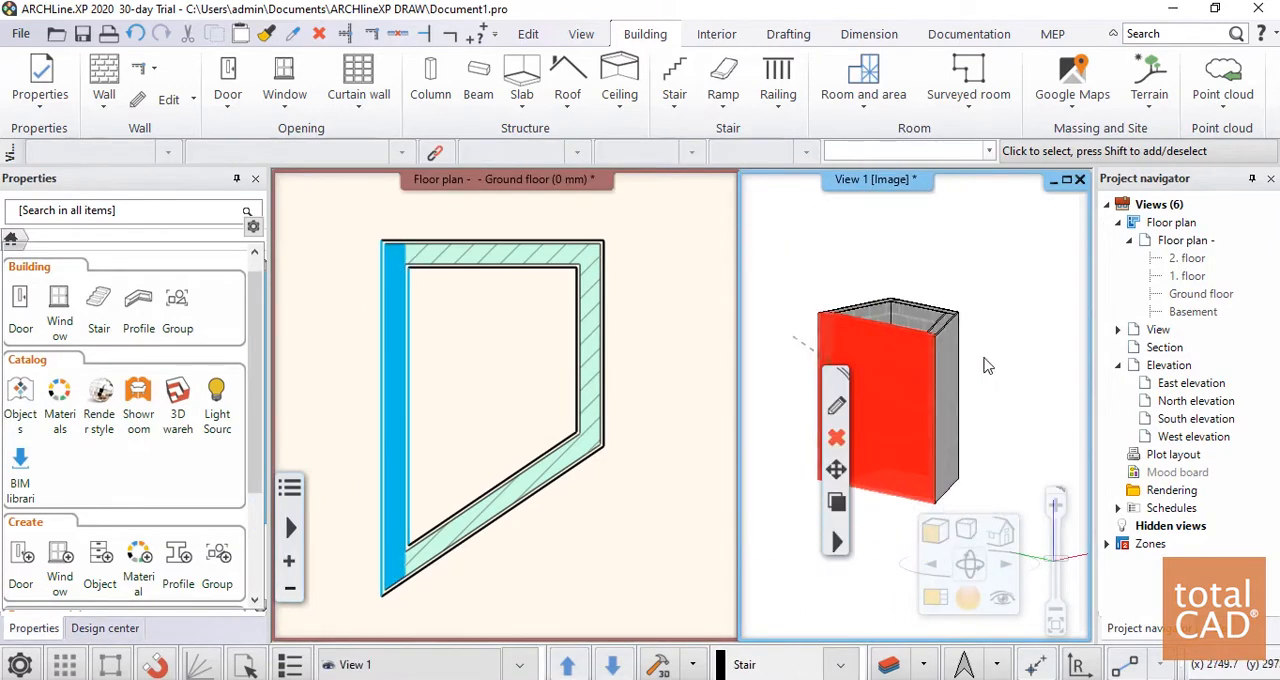
middle_drag(986, 363, 993, 299)
click(1002, 317)
scroll(951, 303, up, 6)
scroll(986, 352, down, 6)
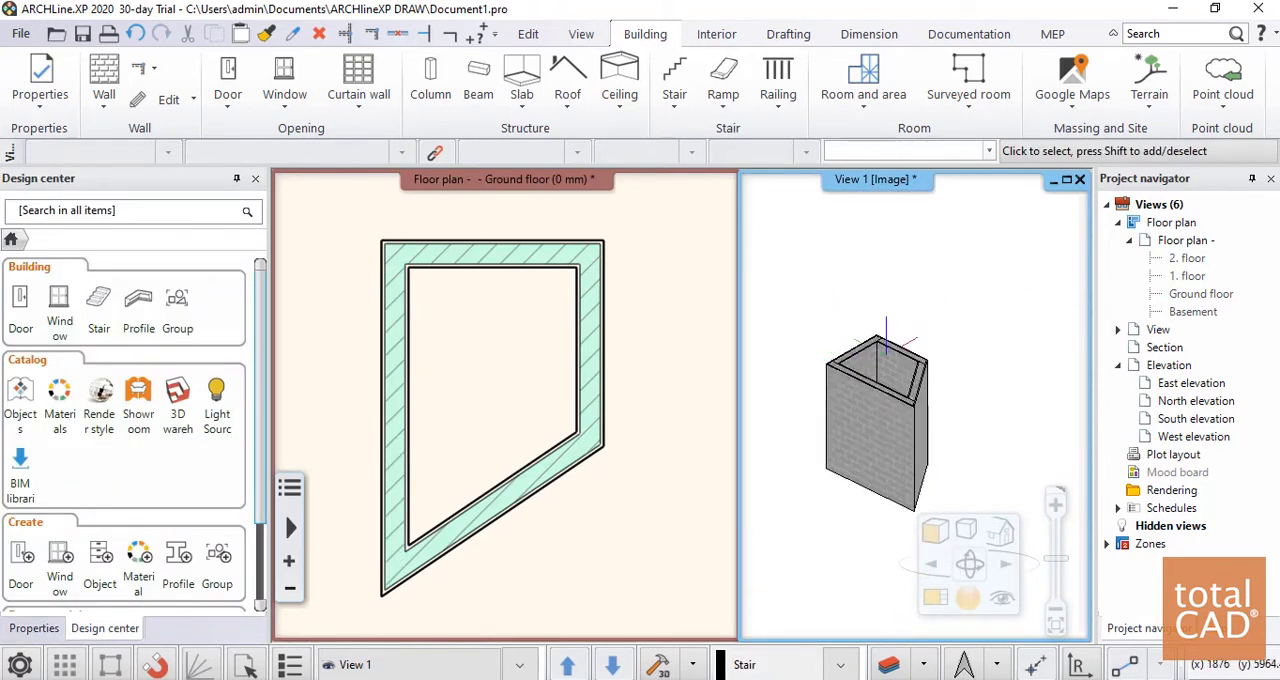
Delete the four walls from the ground floor plan and widen the floor plan window against a narrower 3D view
click(660, 222)
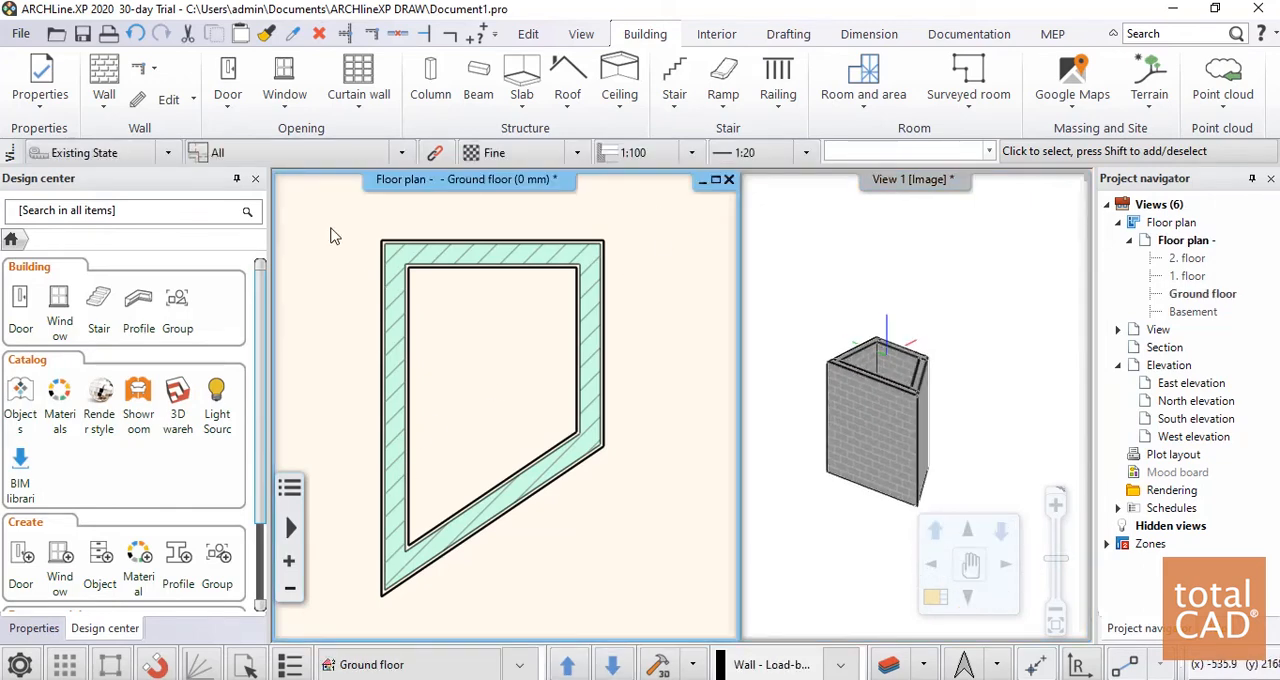
click(331, 222)
click(667, 619)
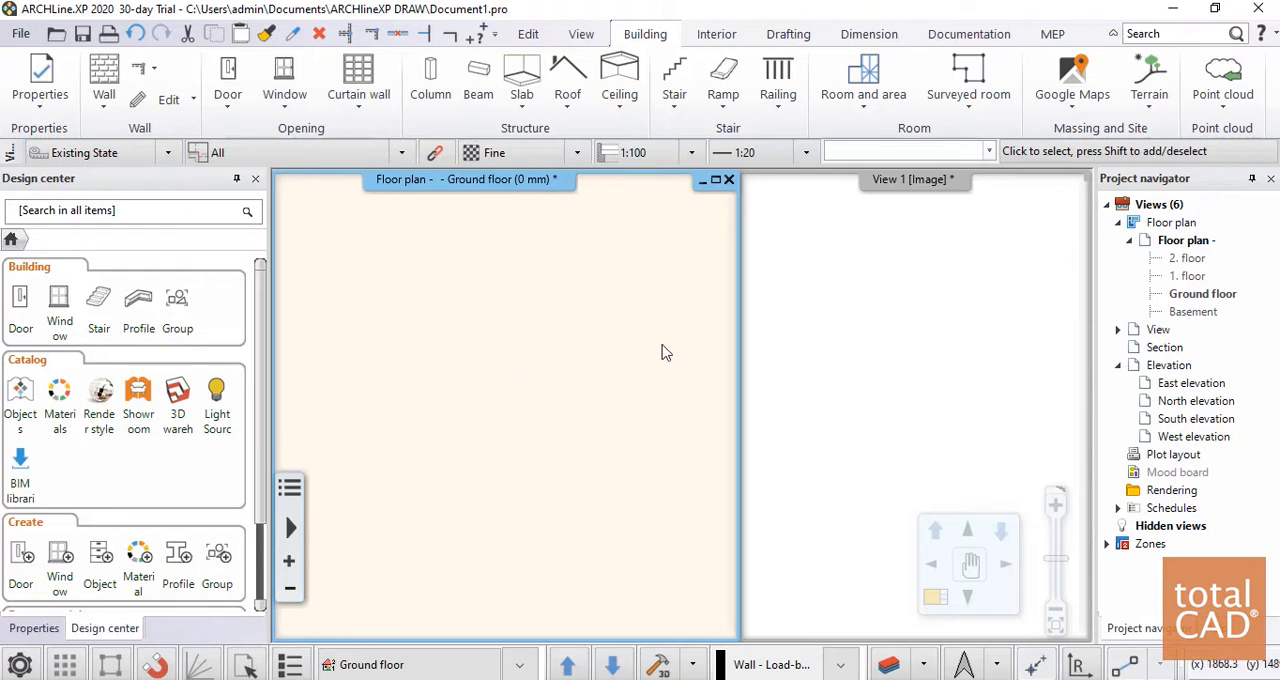
drag(743, 307, 802, 311)
drag(741, 340, 797, 337)
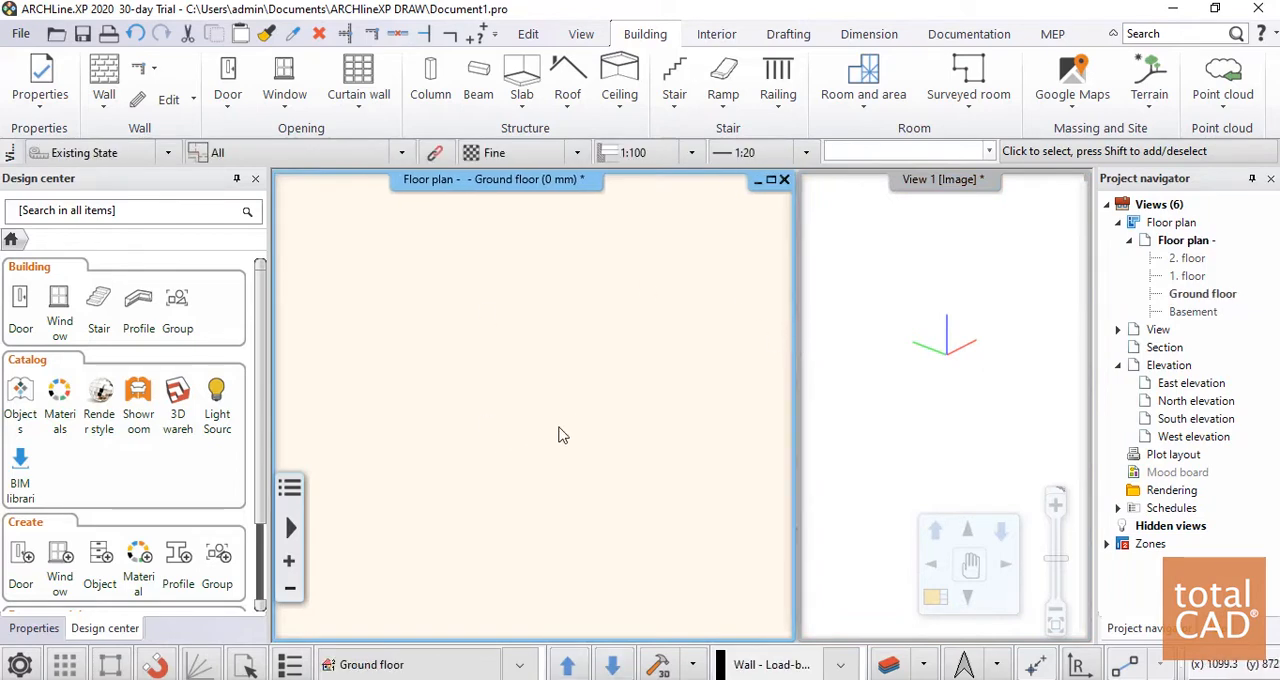
click(20, 33)
mouse_move(77, 257)
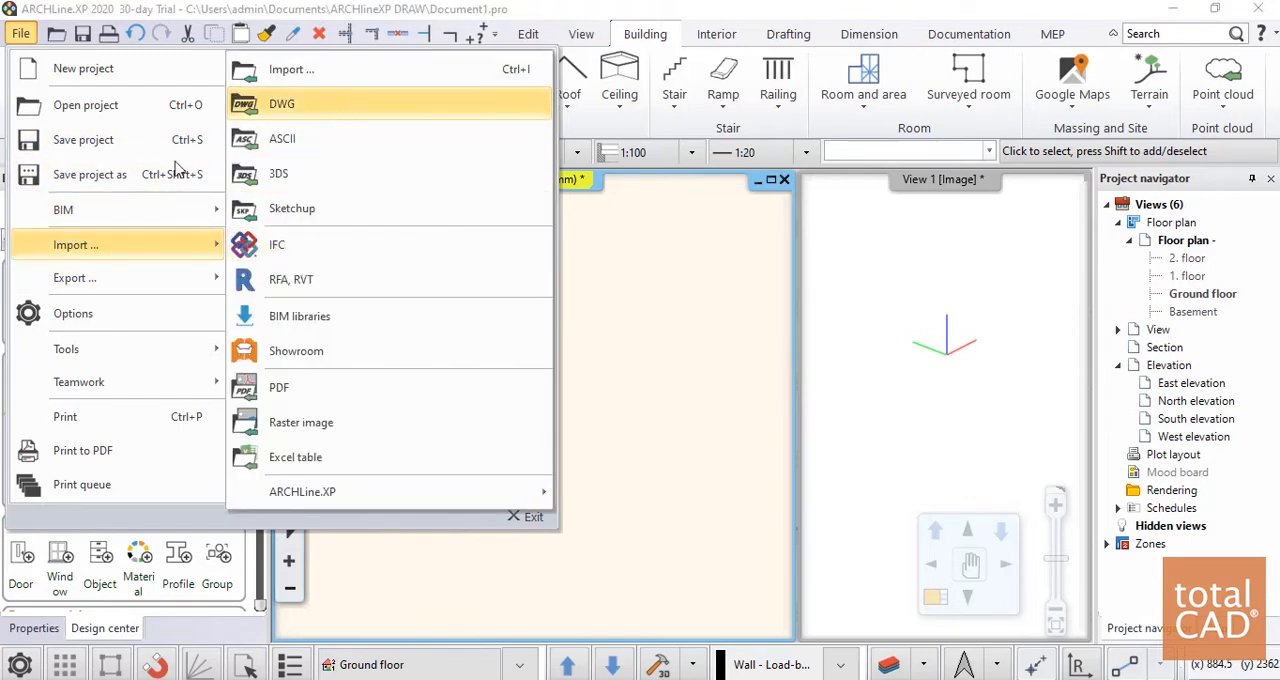
click(282, 103)
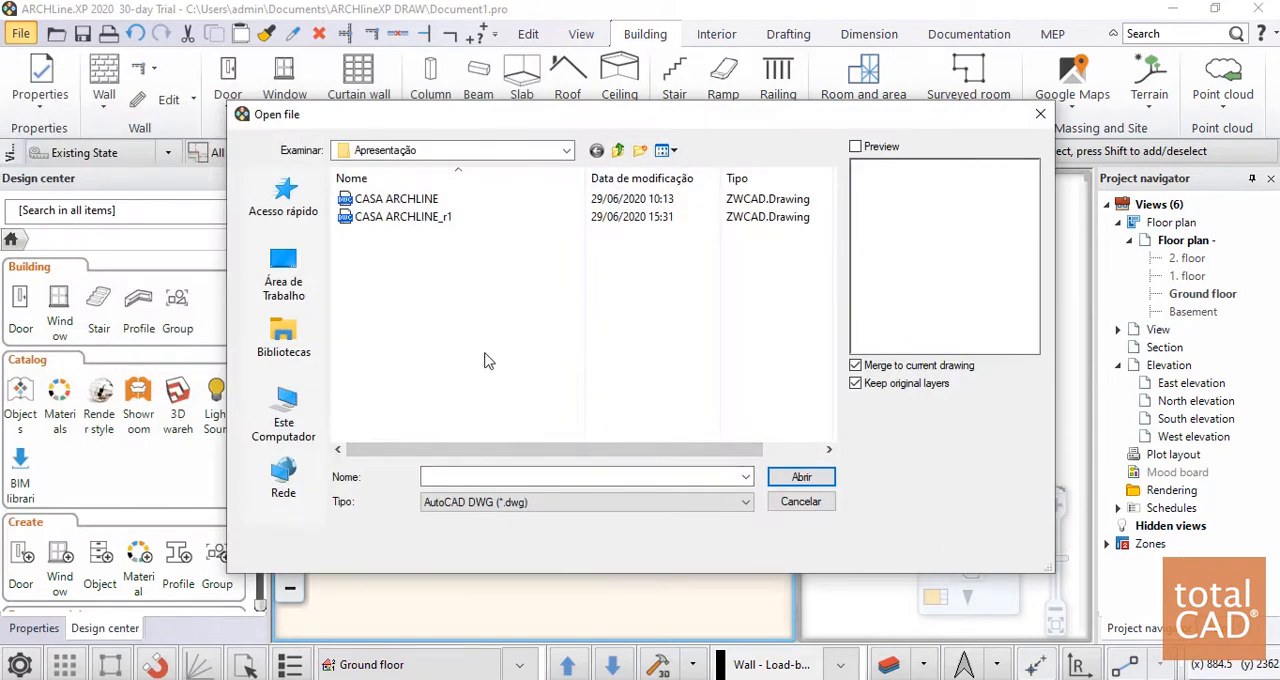
click(405, 200)
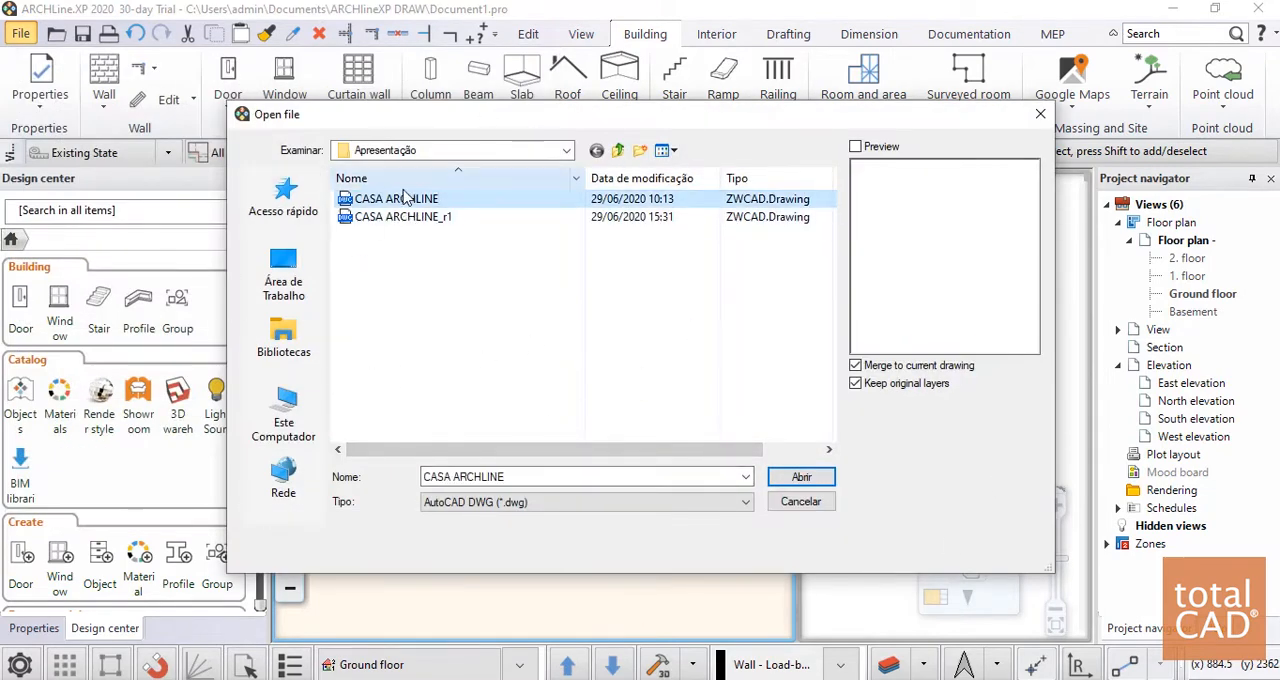
click(800, 478)
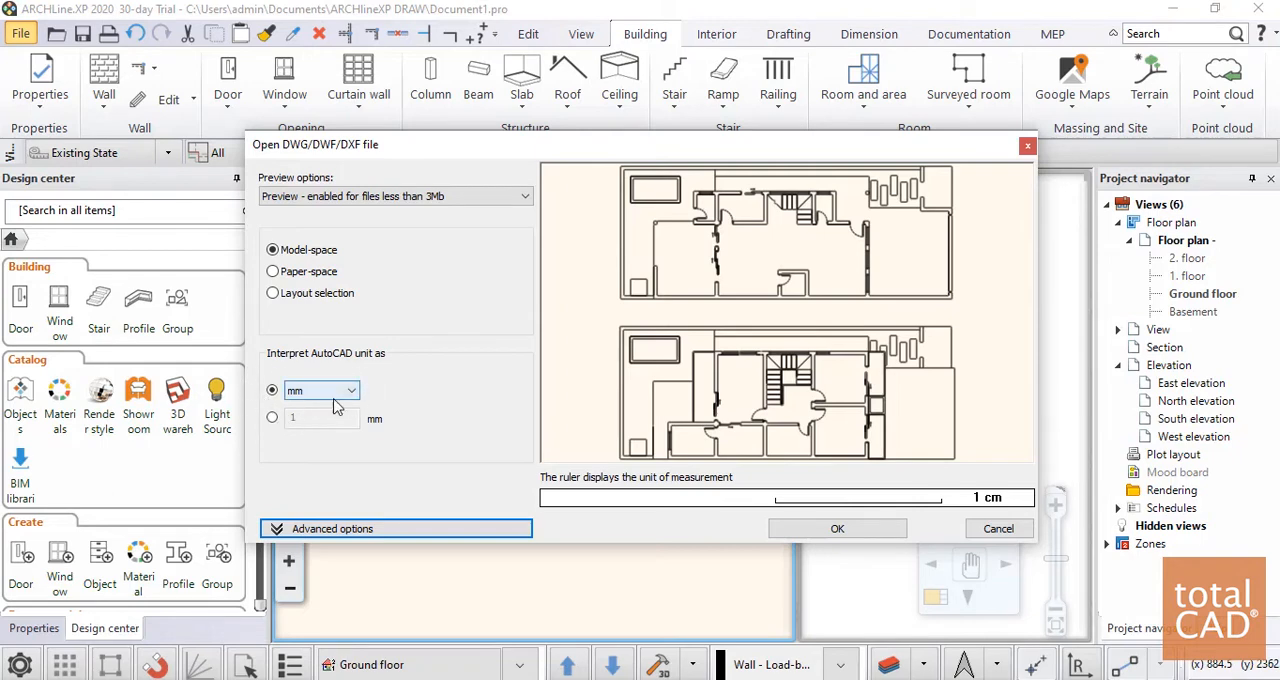
click(996, 529)
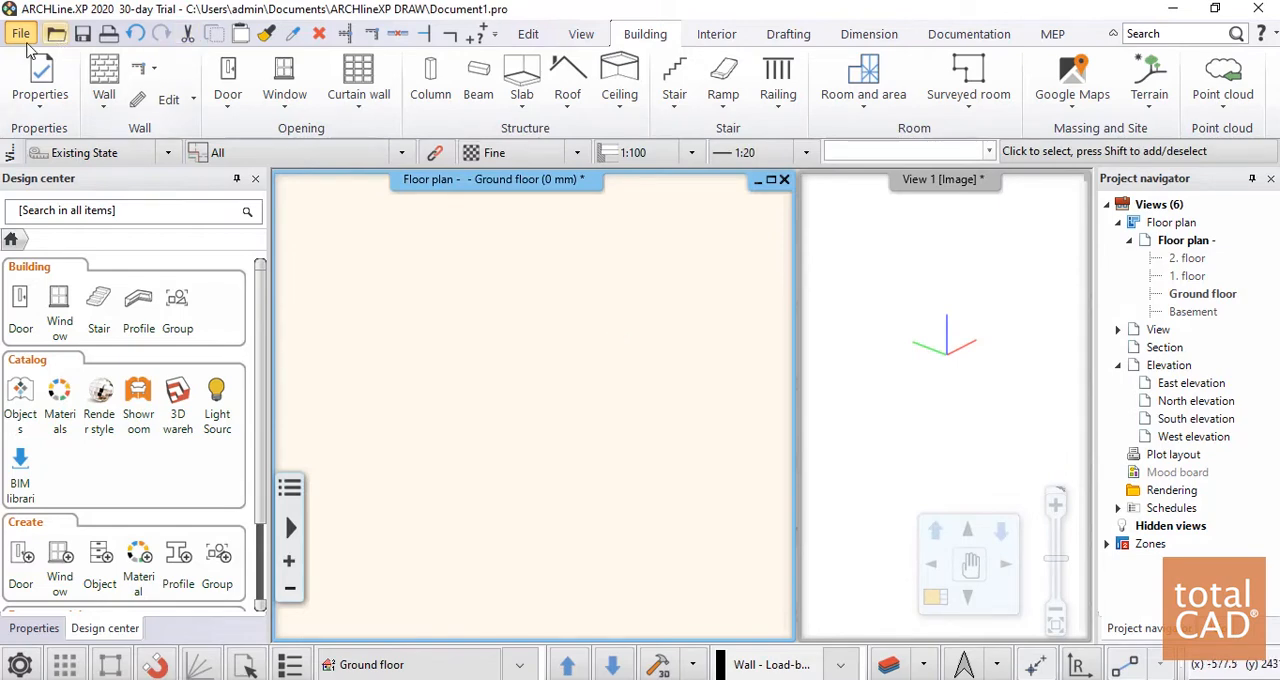
Set both the primary unit of measurement and the drawing specific length unit to m in the program options
click(20, 34)
click(72, 316)
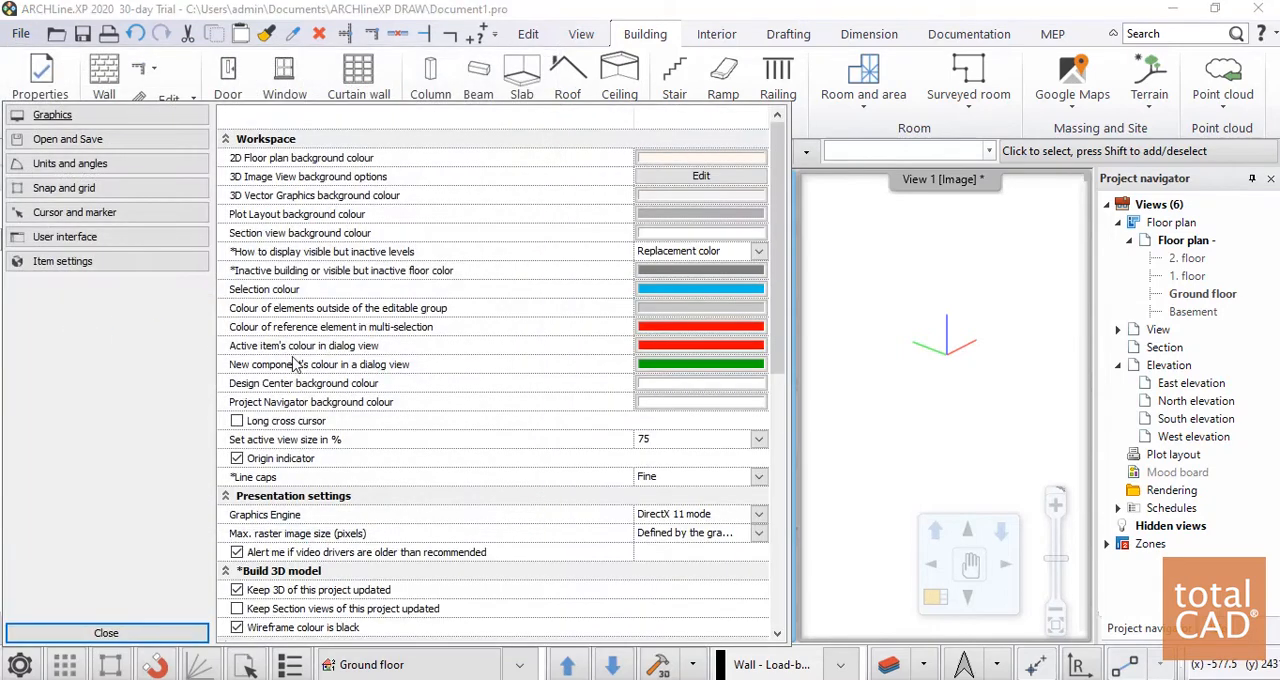
click(85, 170)
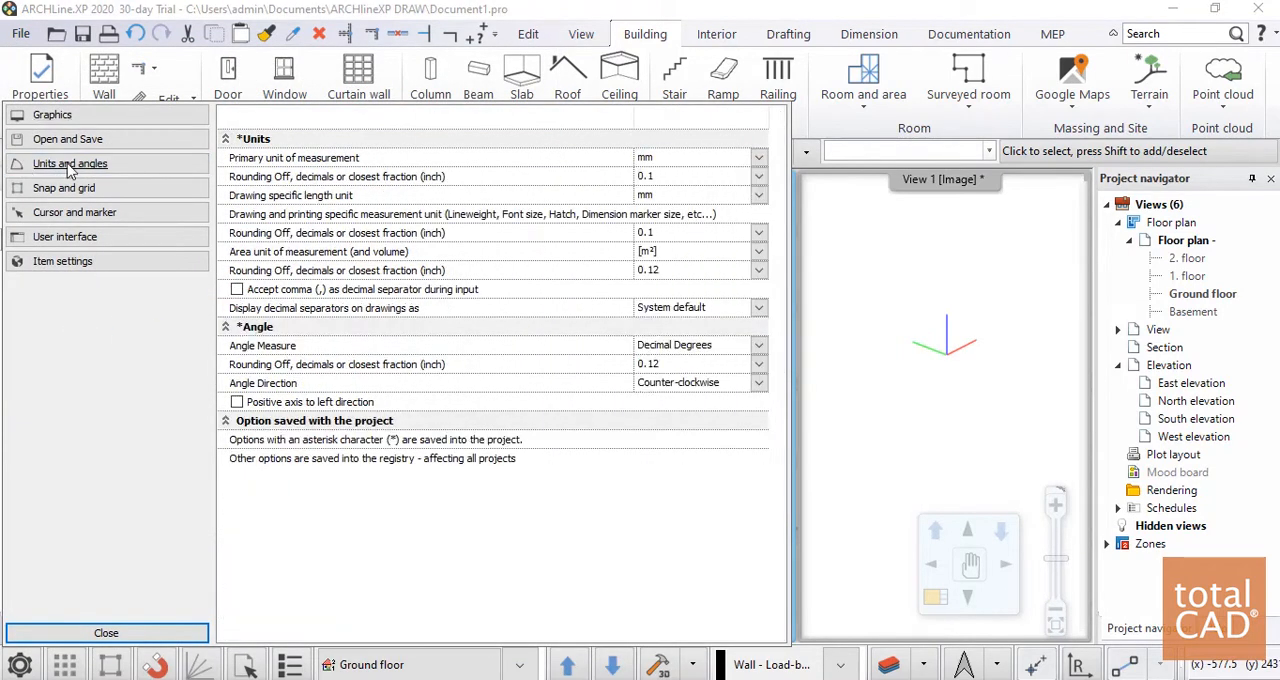
click(682, 158)
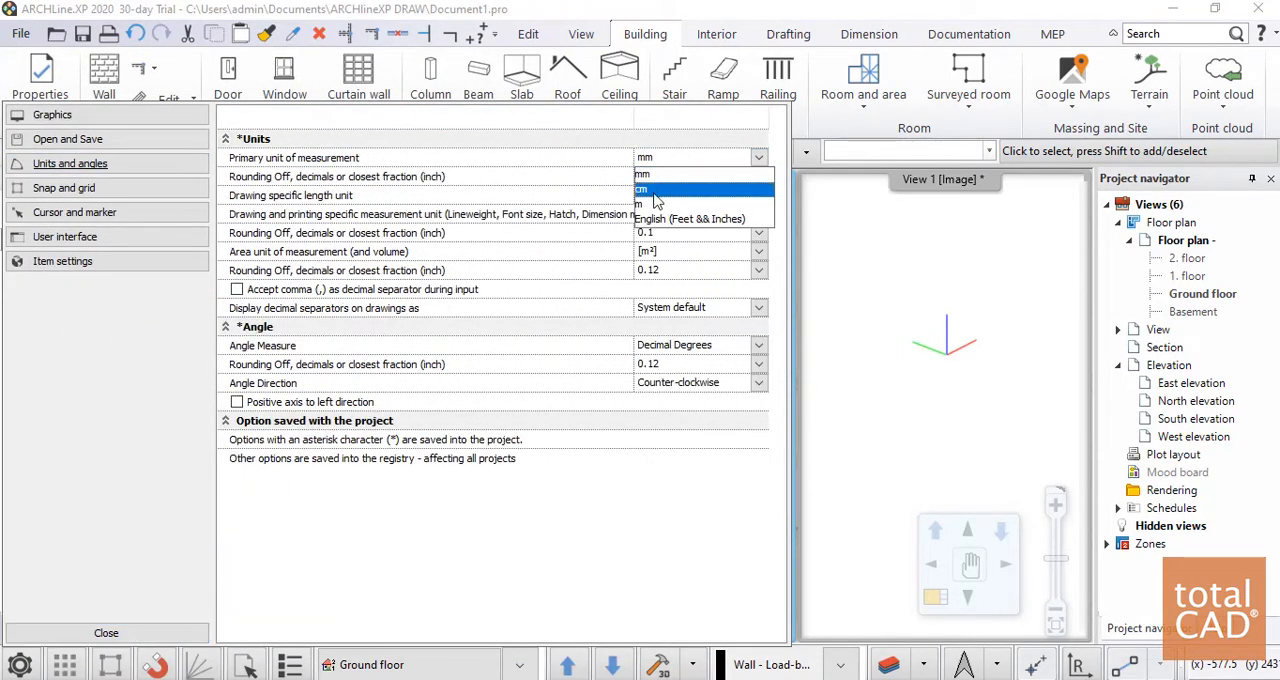
click(673, 207)
click(758, 195)
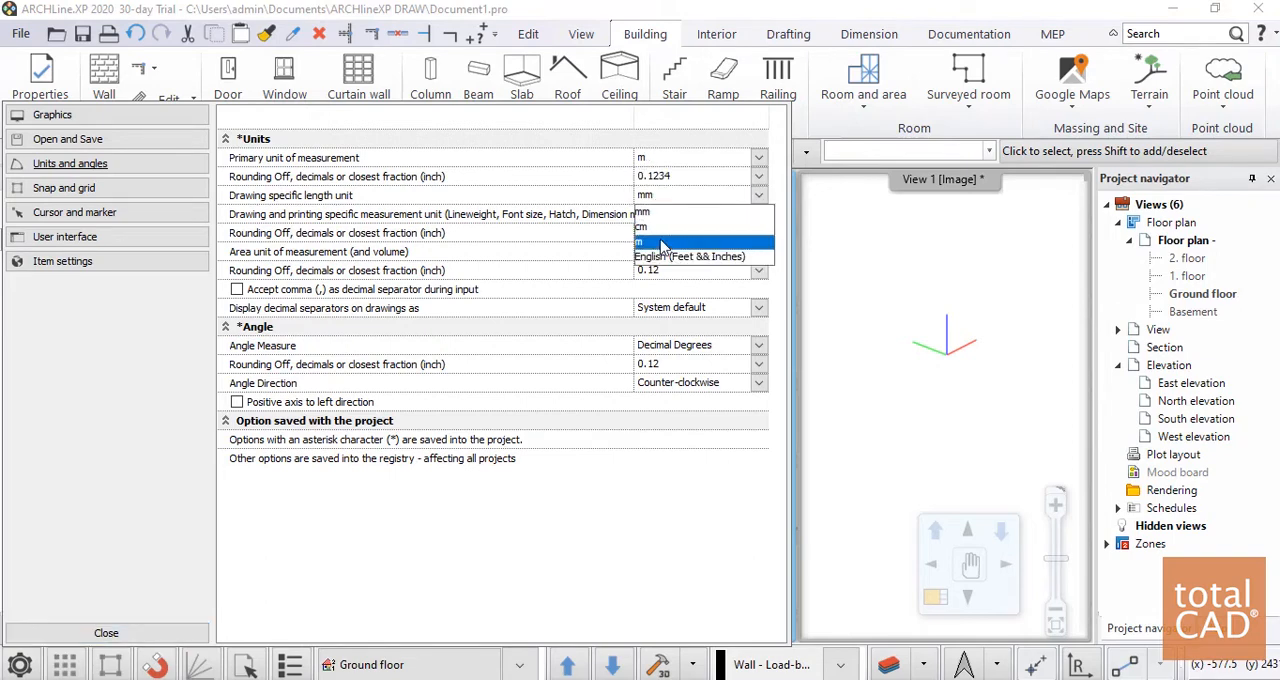
click(662, 238)
click(118, 635)
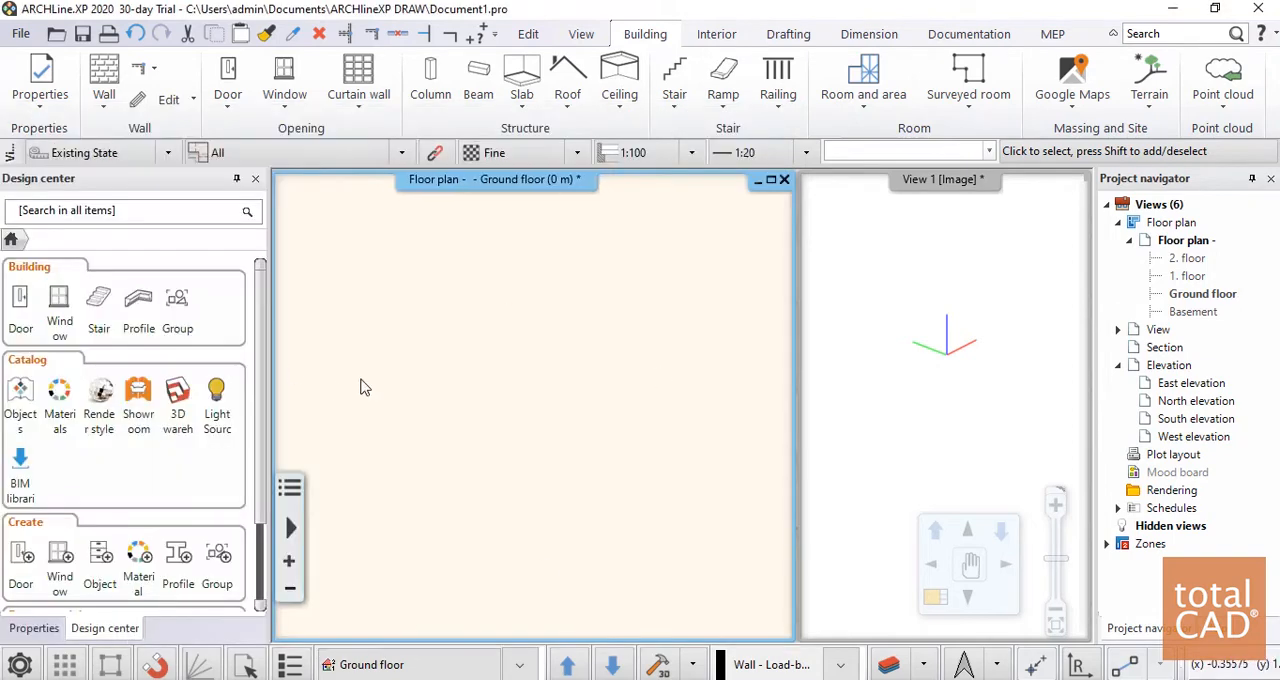
Choose the CASA ARCHLINE drawing from the Apresentação folder for DWG import, merging it into the current drawing with its original layers
click(22, 36)
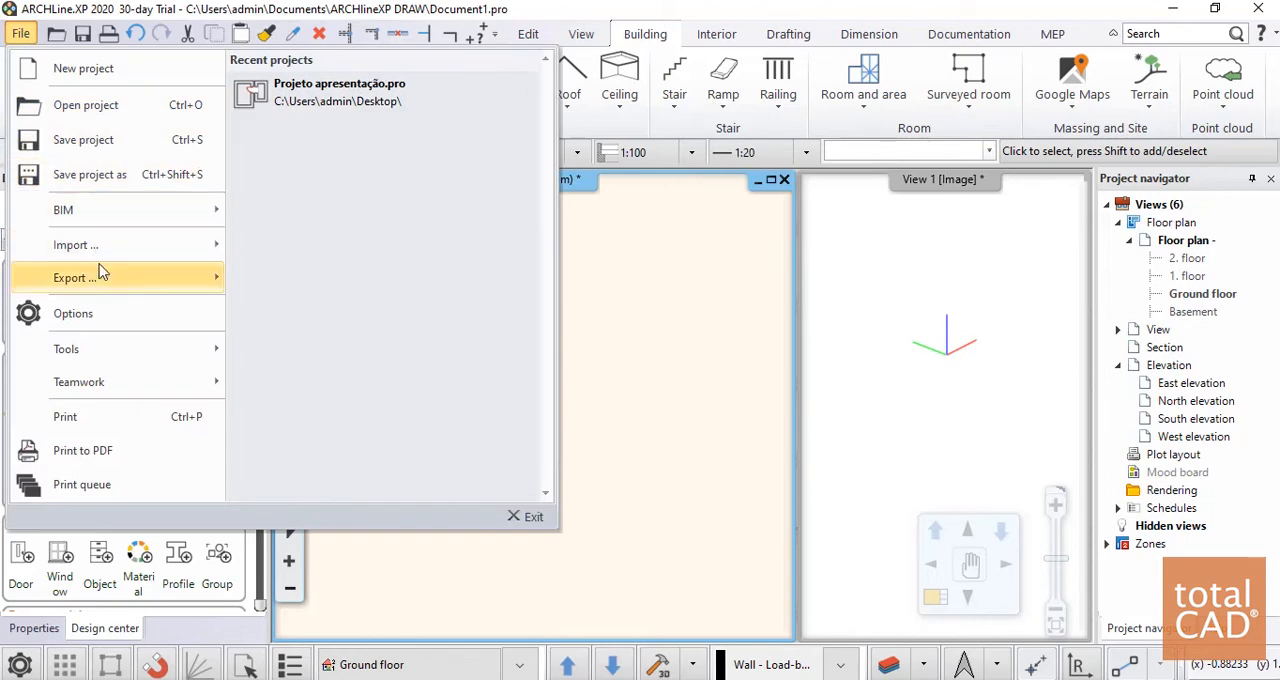
mouse_move(98, 246)
click(352, 105)
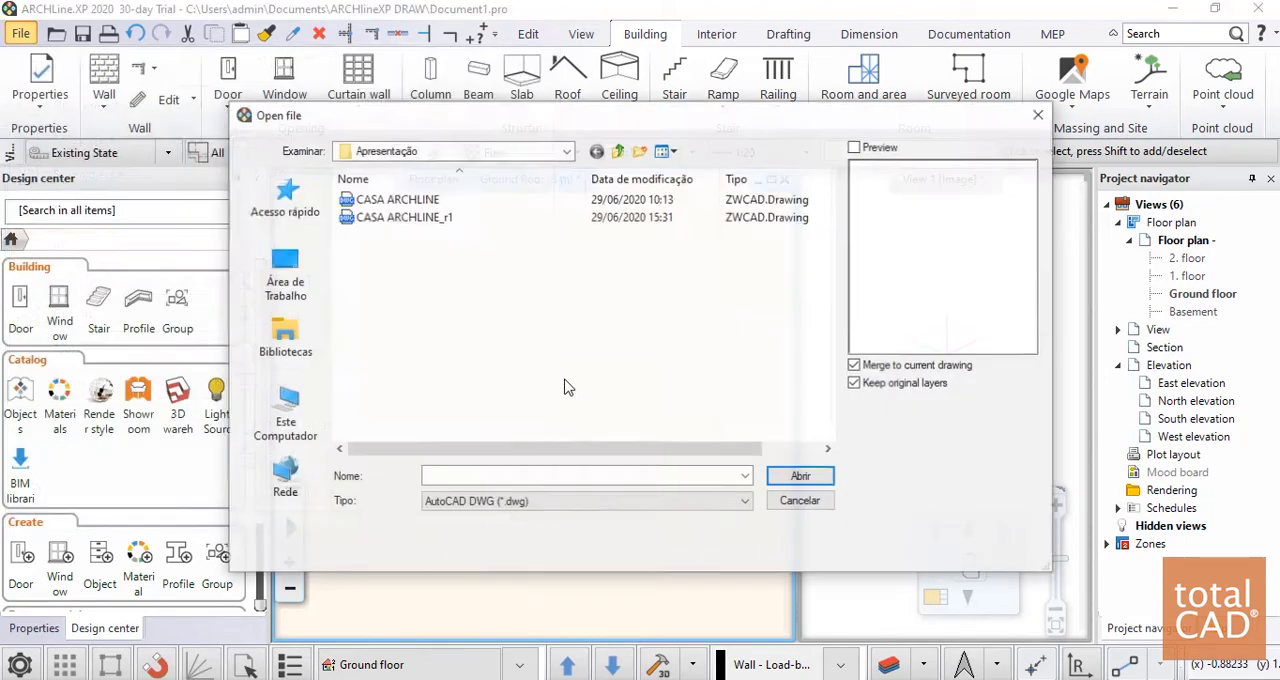
click(392, 200)
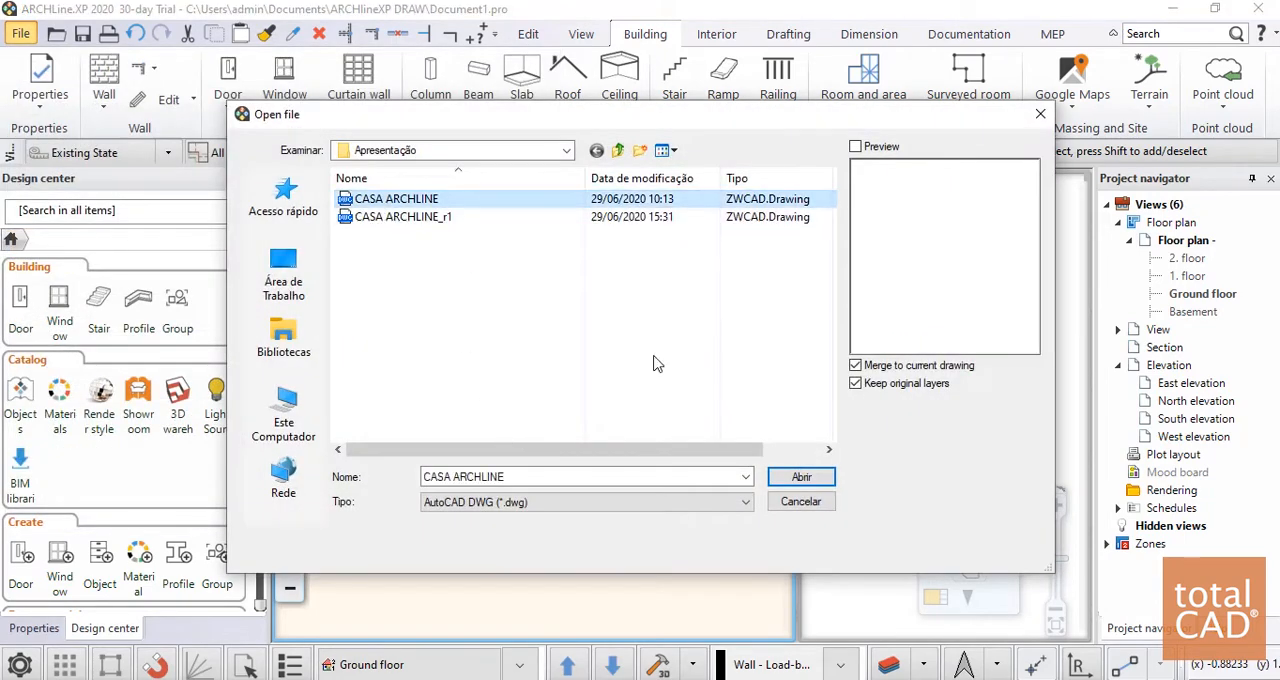
click(801, 477)
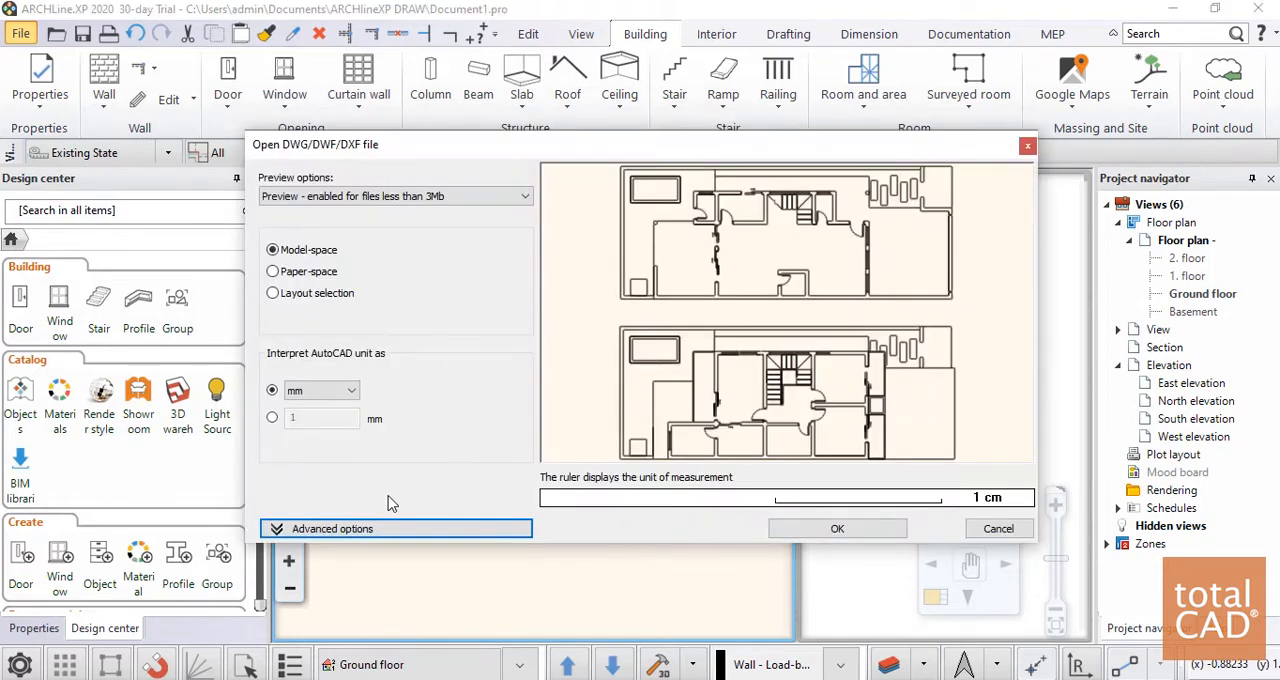
Interpret the AutoCAD unit as m and merge the model-space drawing as a new building without a new drawing origin
click(340, 392)
click(330, 444)
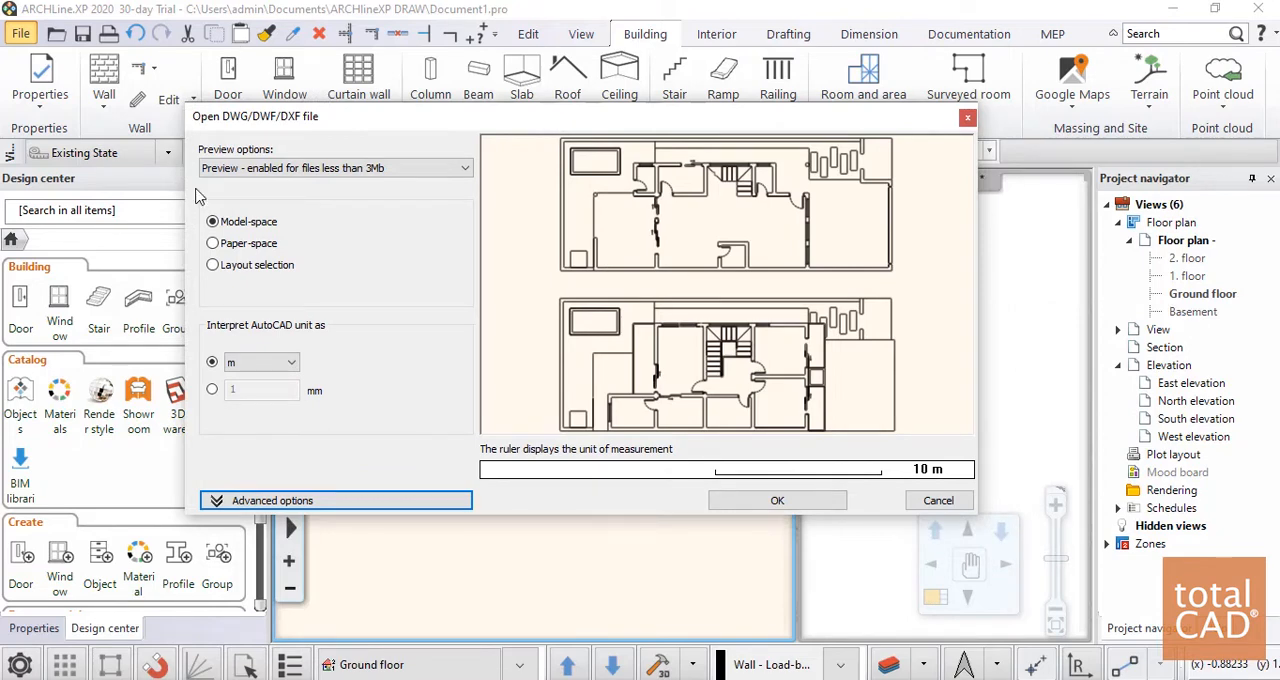
click(262, 374)
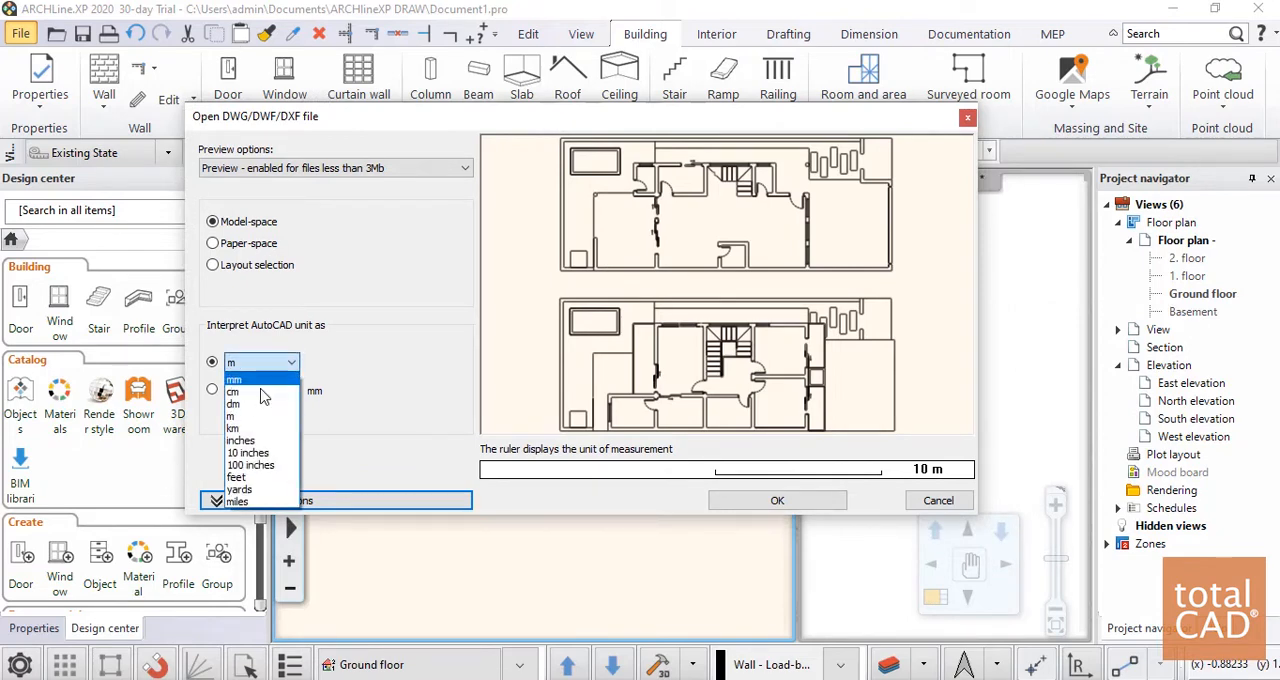
click(416, 356)
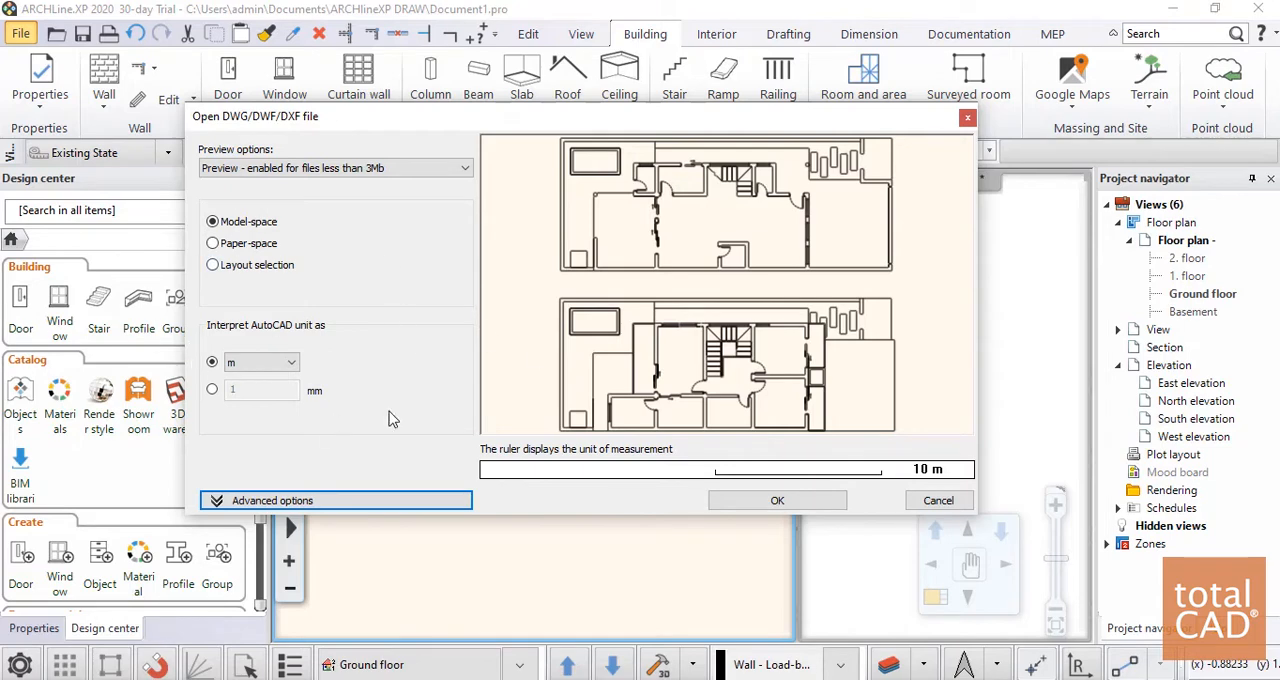
click(806, 503)
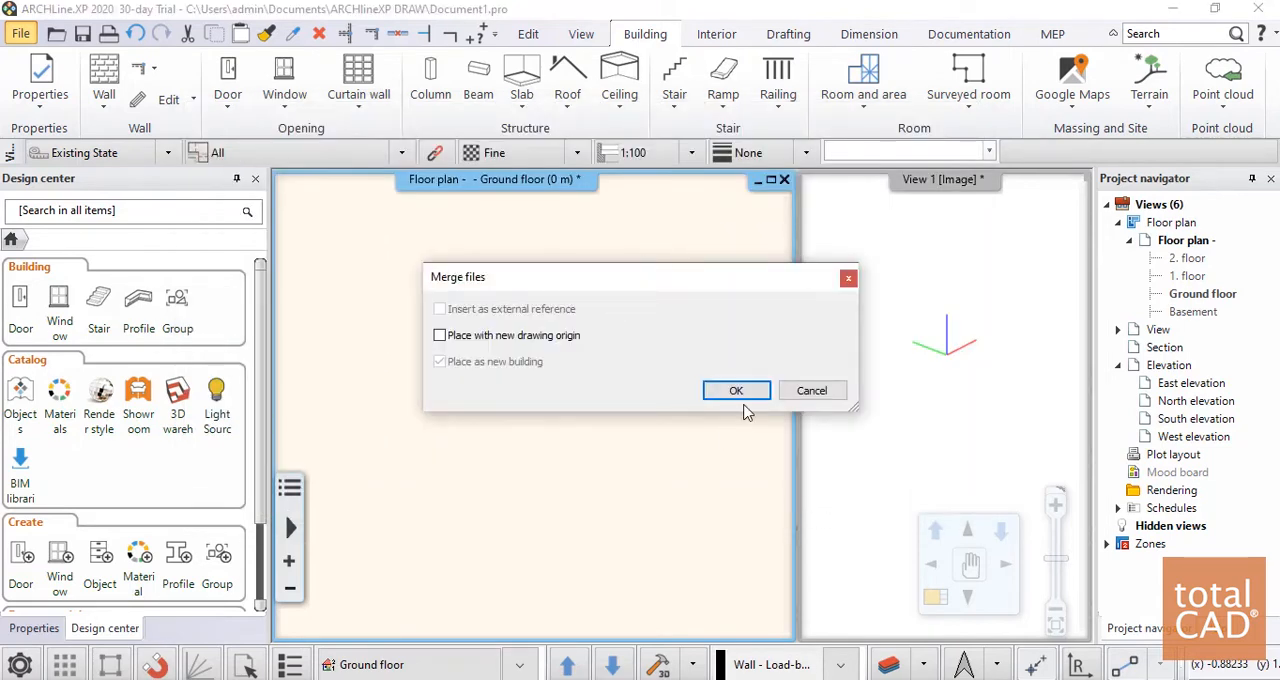
click(737, 391)
Fit both imported house plans in a slightly narrower floor plan window, with the 3D view adjoining it
scroll(540, 390, down, 4)
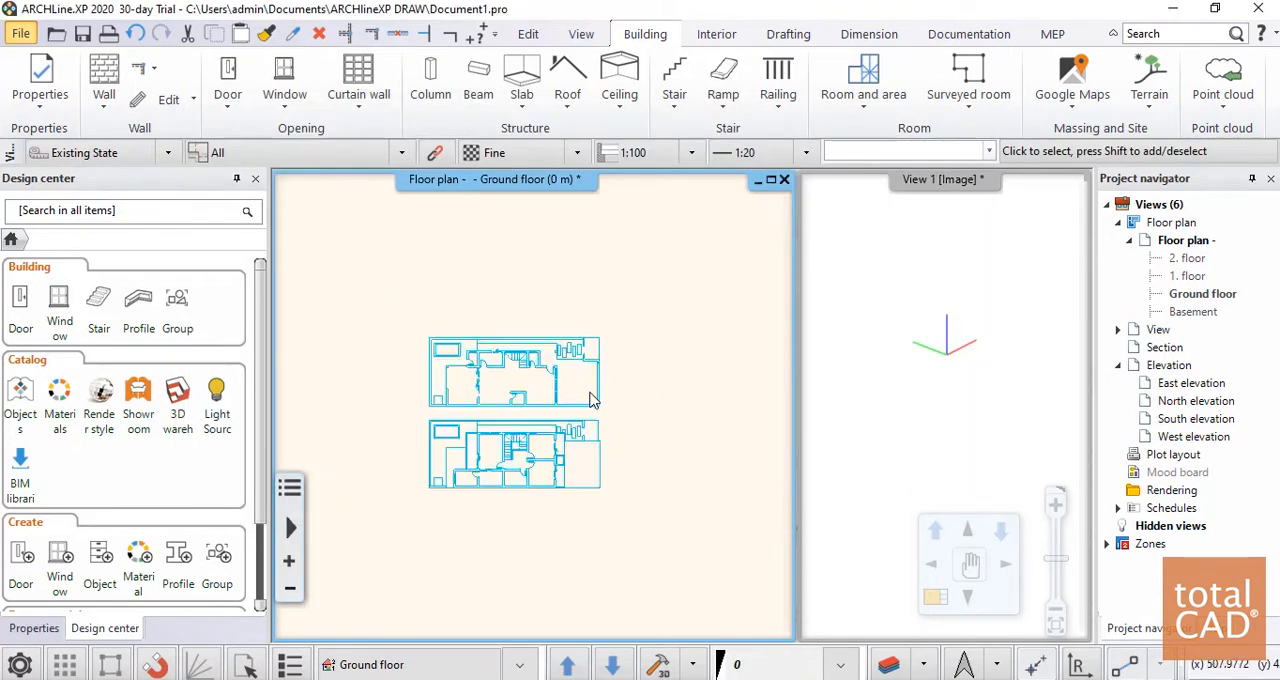
scroll(575, 405, up, 5)
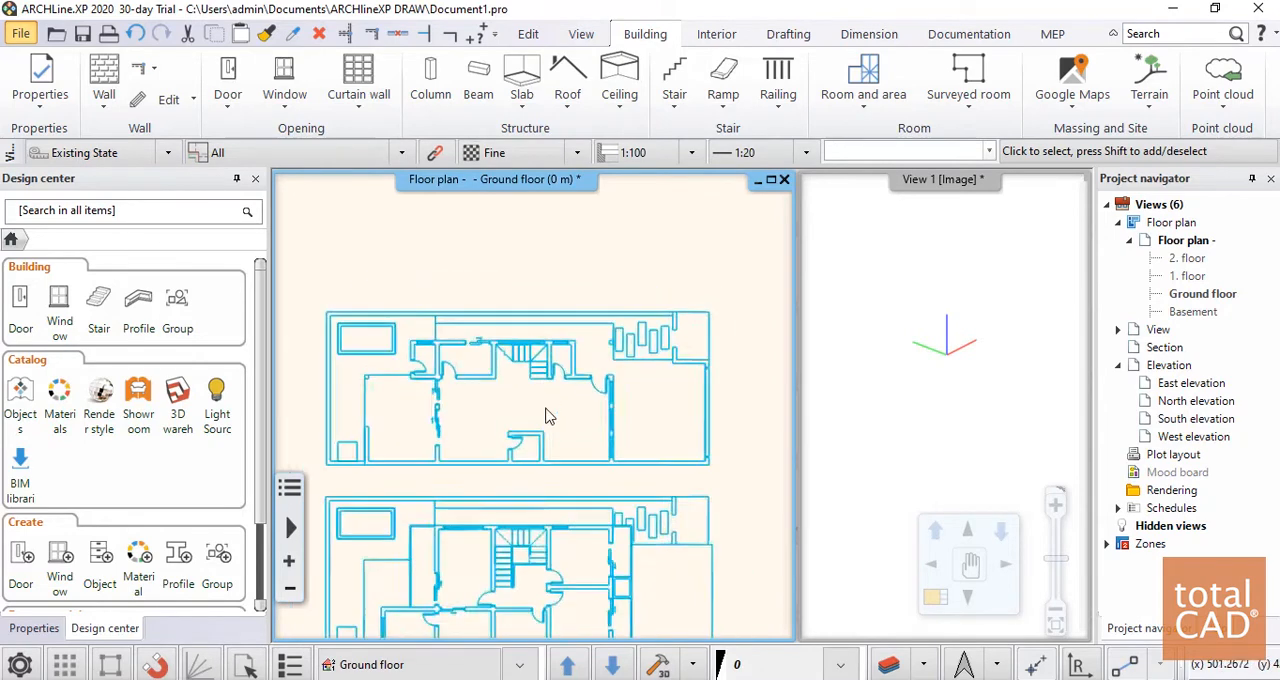
scroll(547, 416, down, 3)
drag(794, 346, 768, 347)
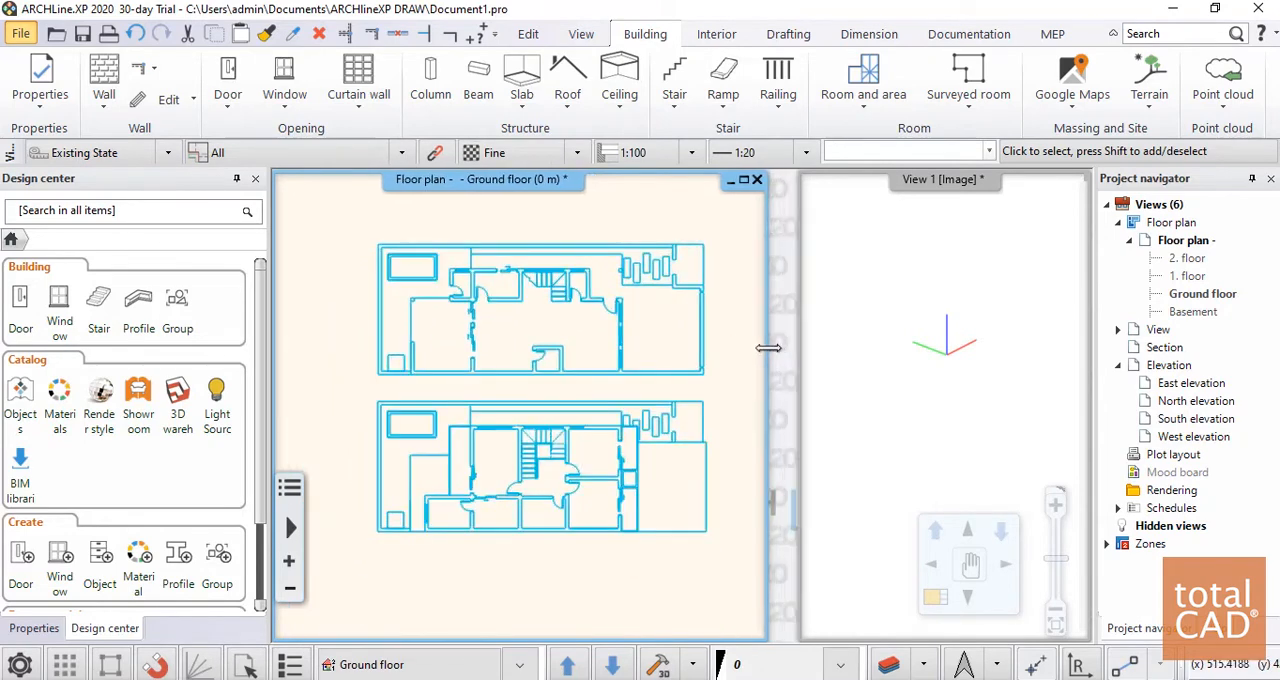
click(797, 350)
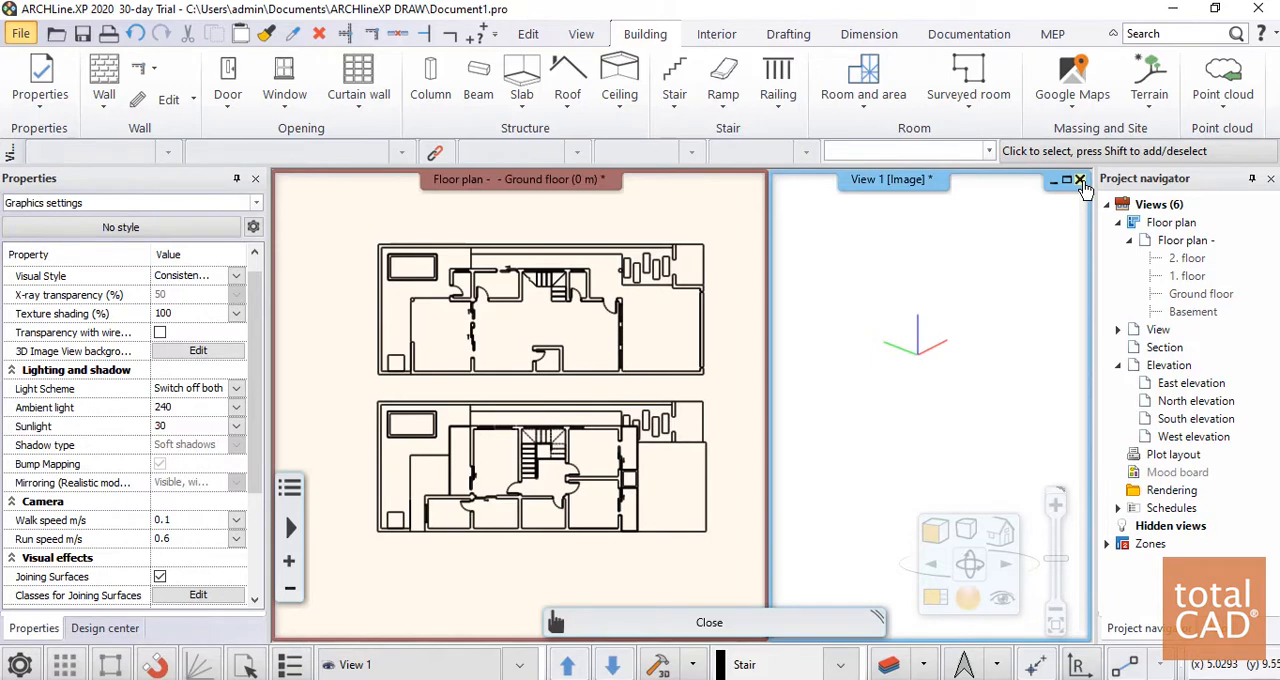
drag(769, 345, 774, 376)
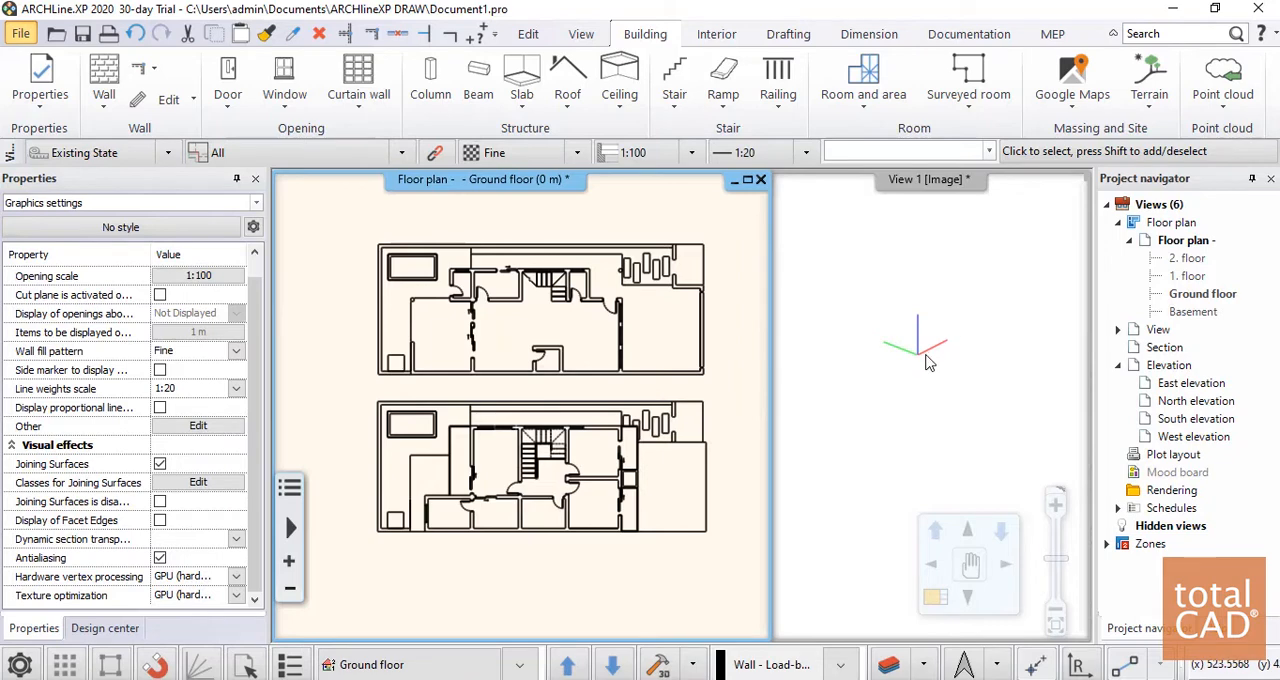
Examine the imported ground and upper floor plans, including the wall lines, stairs and small room with its door
scroll(515, 350, up, 2)
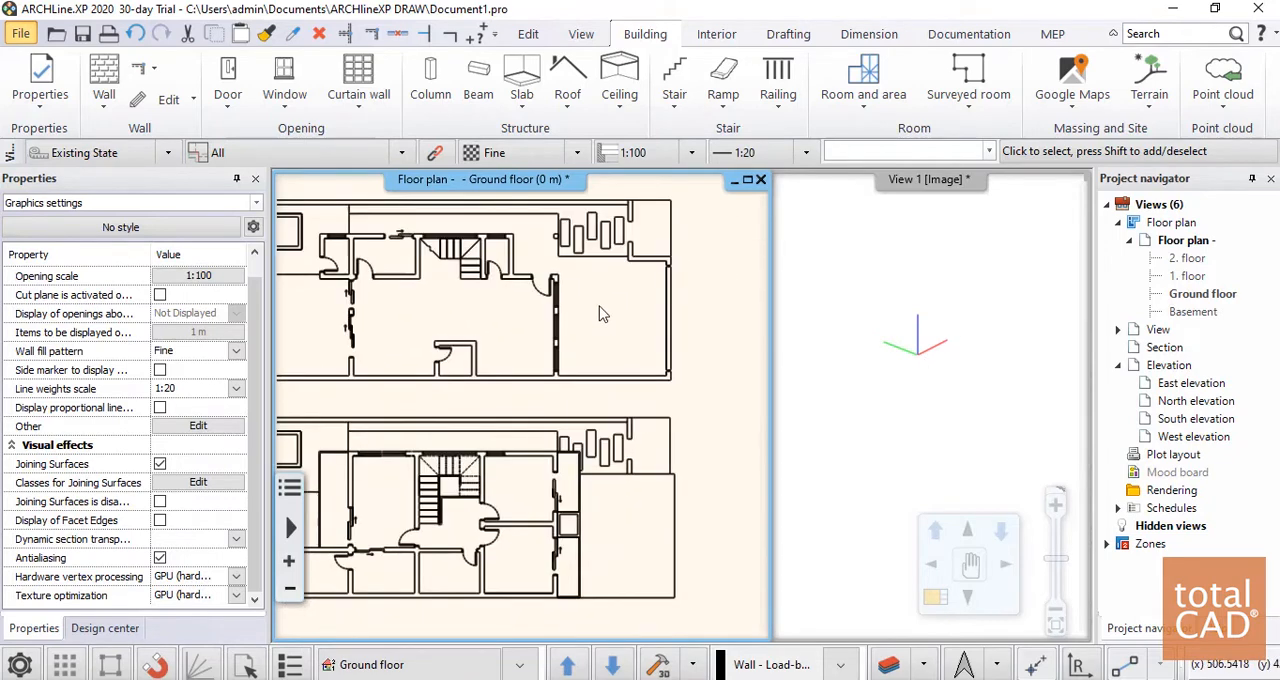
middle_drag(433, 285, 465, 290)
scroll(465, 290, down, 1)
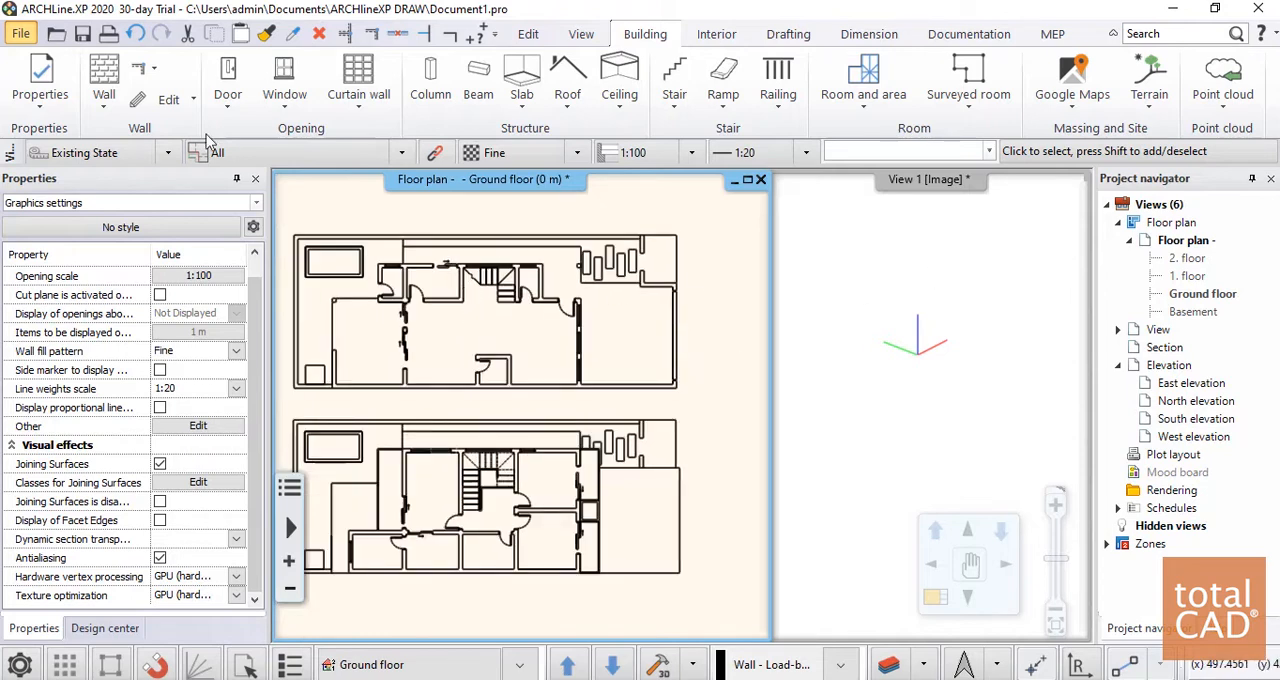
scroll(688, 345, up, 4)
scroll(597, 364, down, 5)
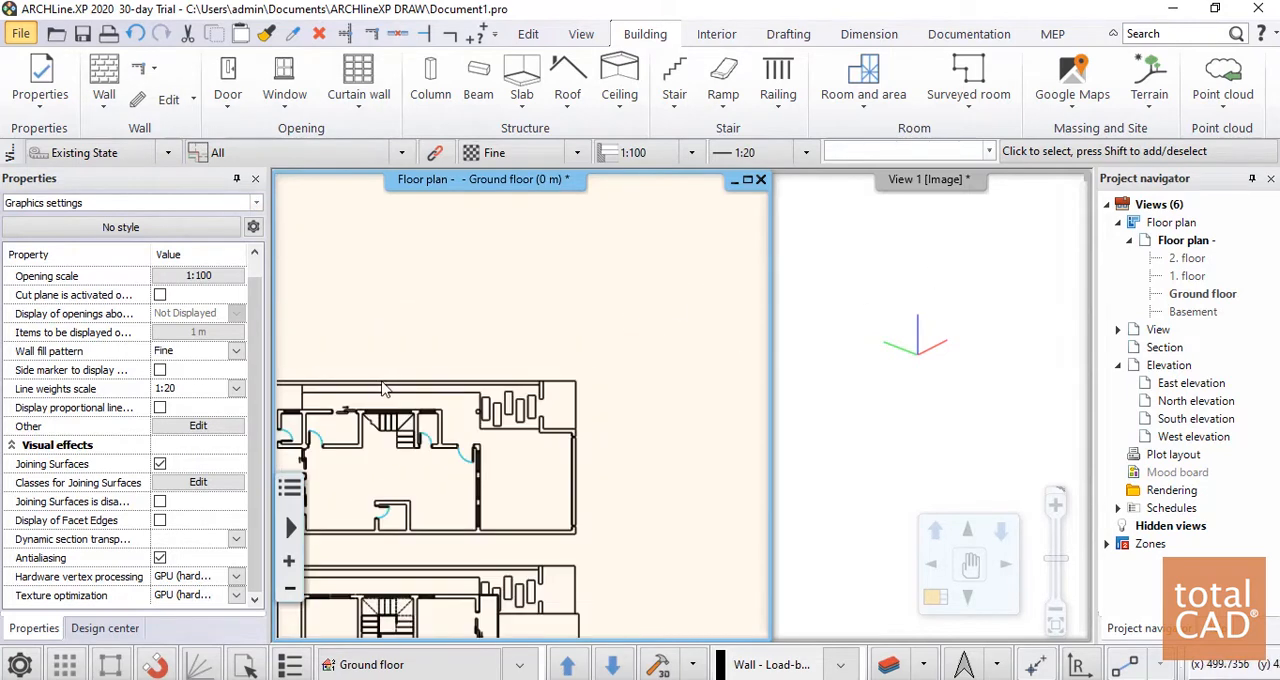
scroll(528, 418, up, 3)
scroll(528, 420, up, 2)
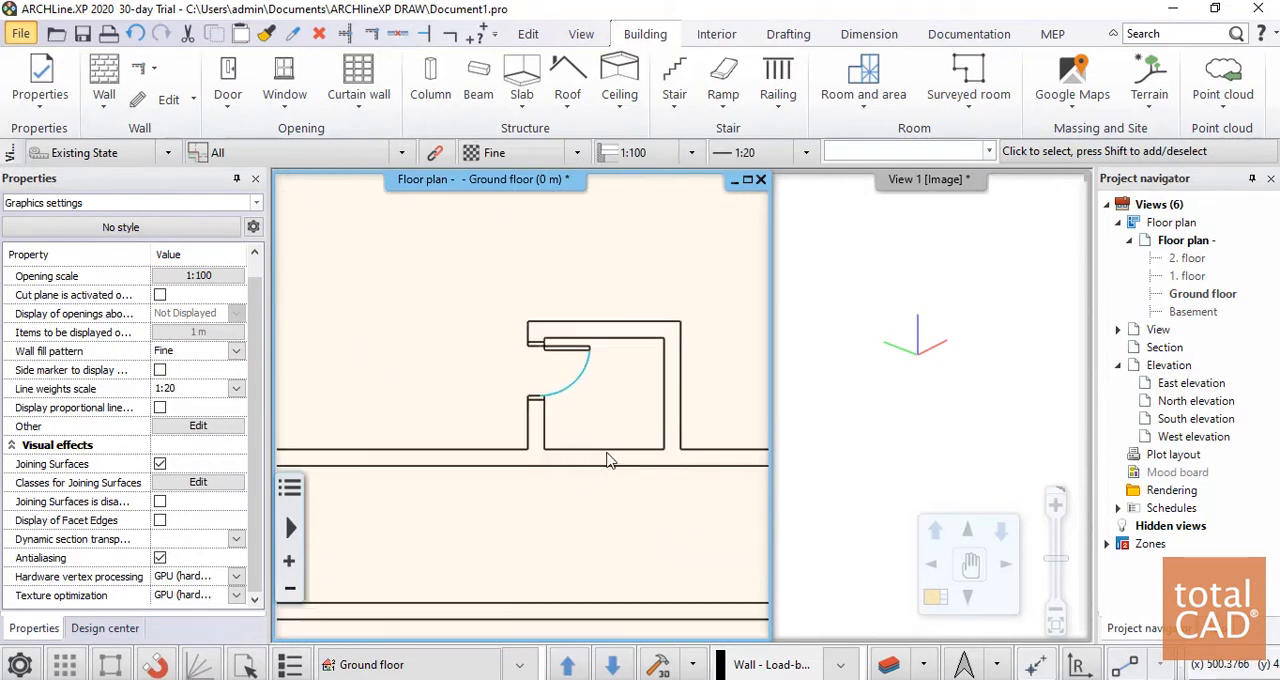
scroll(530, 418, down, 5)
scroll(638, 395, up, 1)
scroll(741, 376, up, 1)
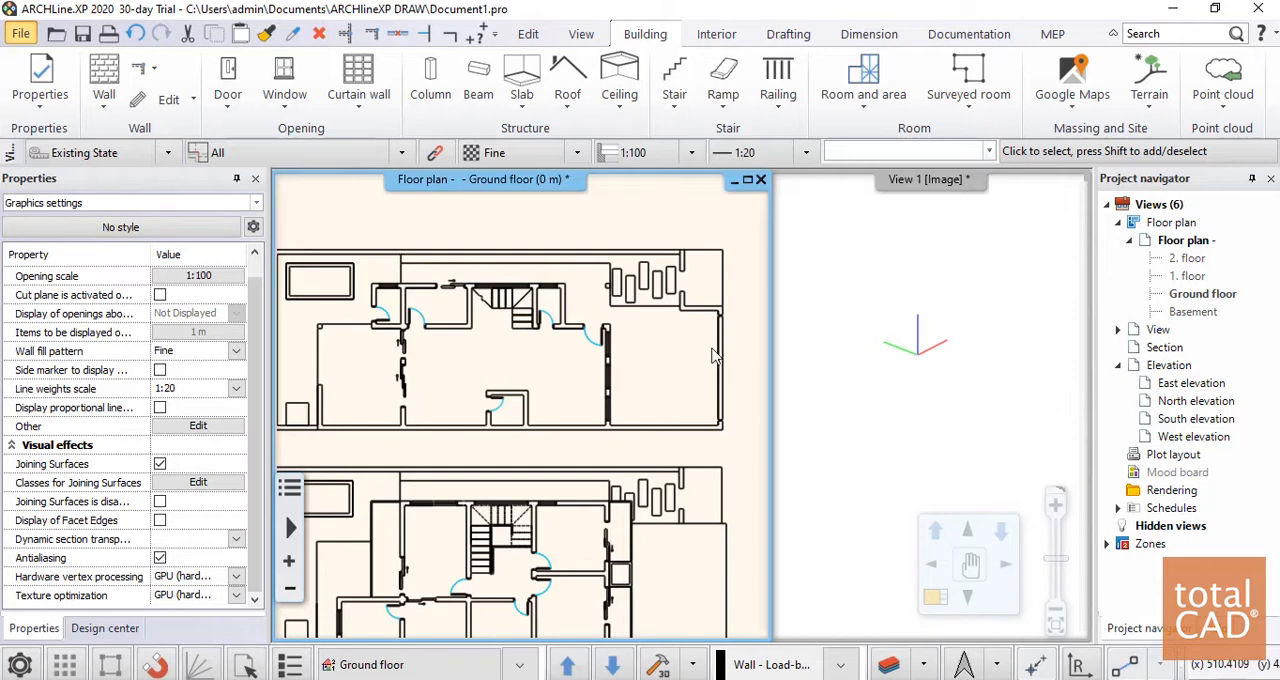
scroll(533, 320, down, 2)
Start a wall, compare the single-layer styles from 10 wide to 25 wide, and choose the Brasil\Alvenaria 20cm (OK) style
click(104, 80)
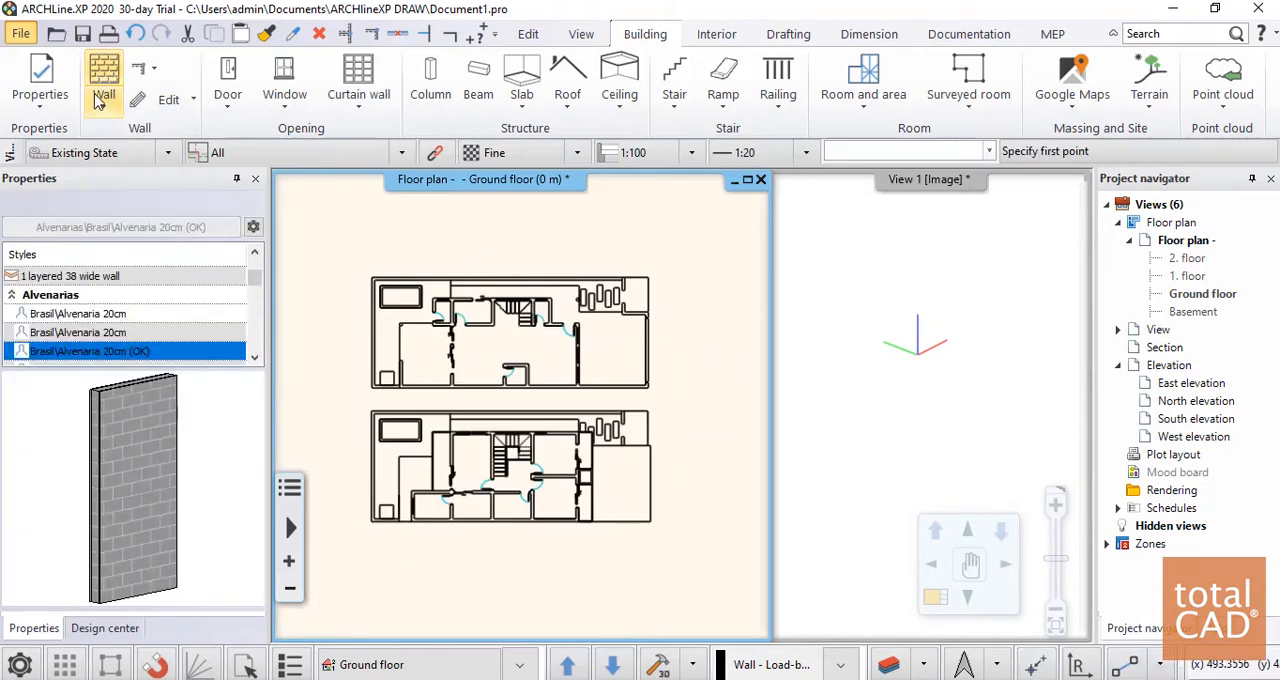
scroll(105, 340, up, 2)
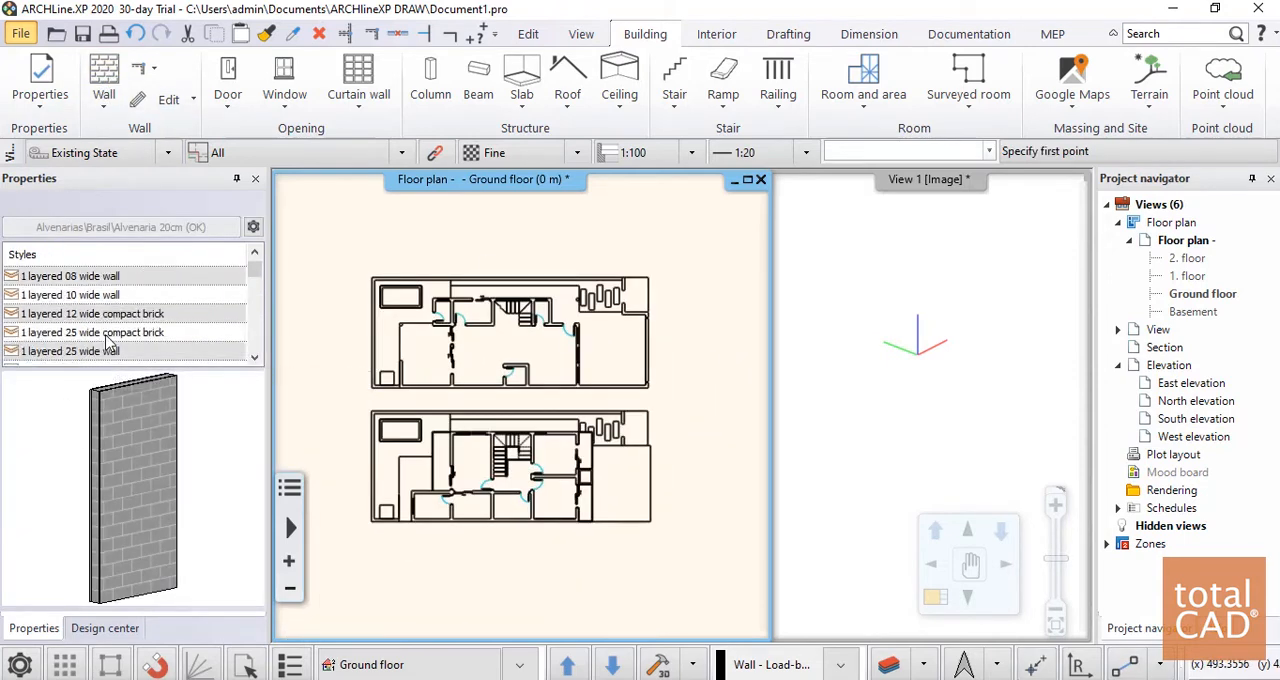
click(92, 296)
click(89, 316)
click(91, 335)
click(95, 348)
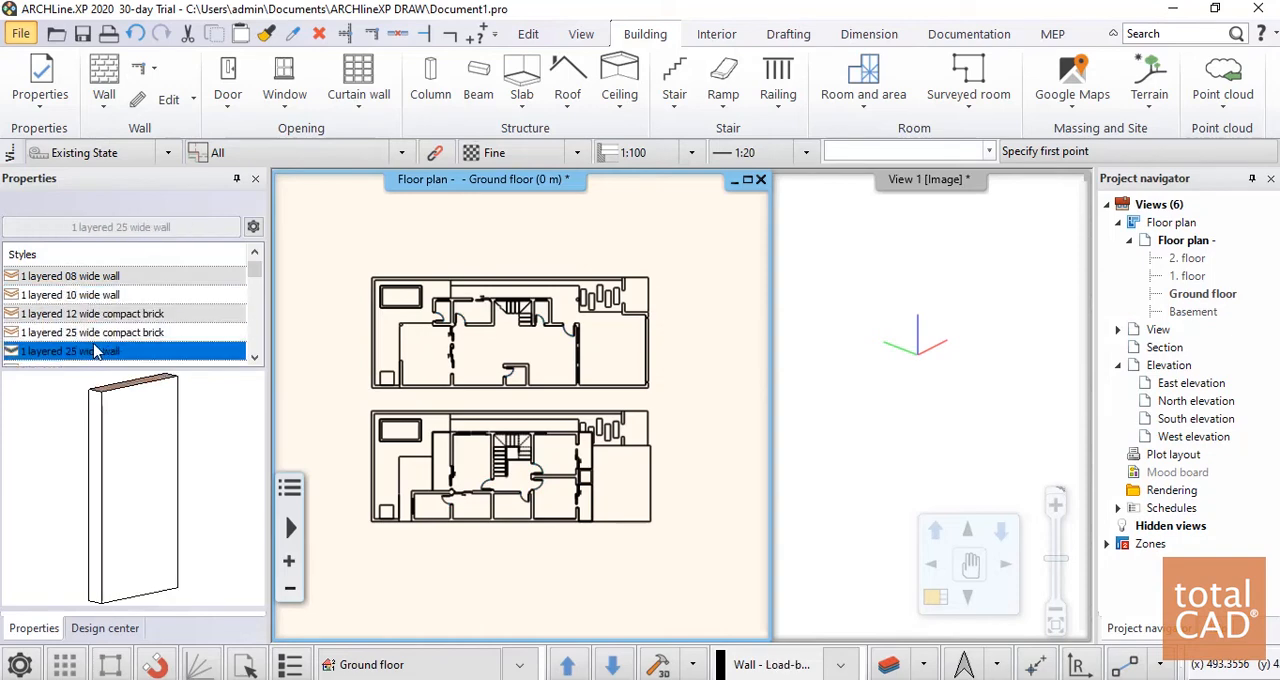
scroll(108, 315, down, 2)
scroll(110, 320, down, 1)
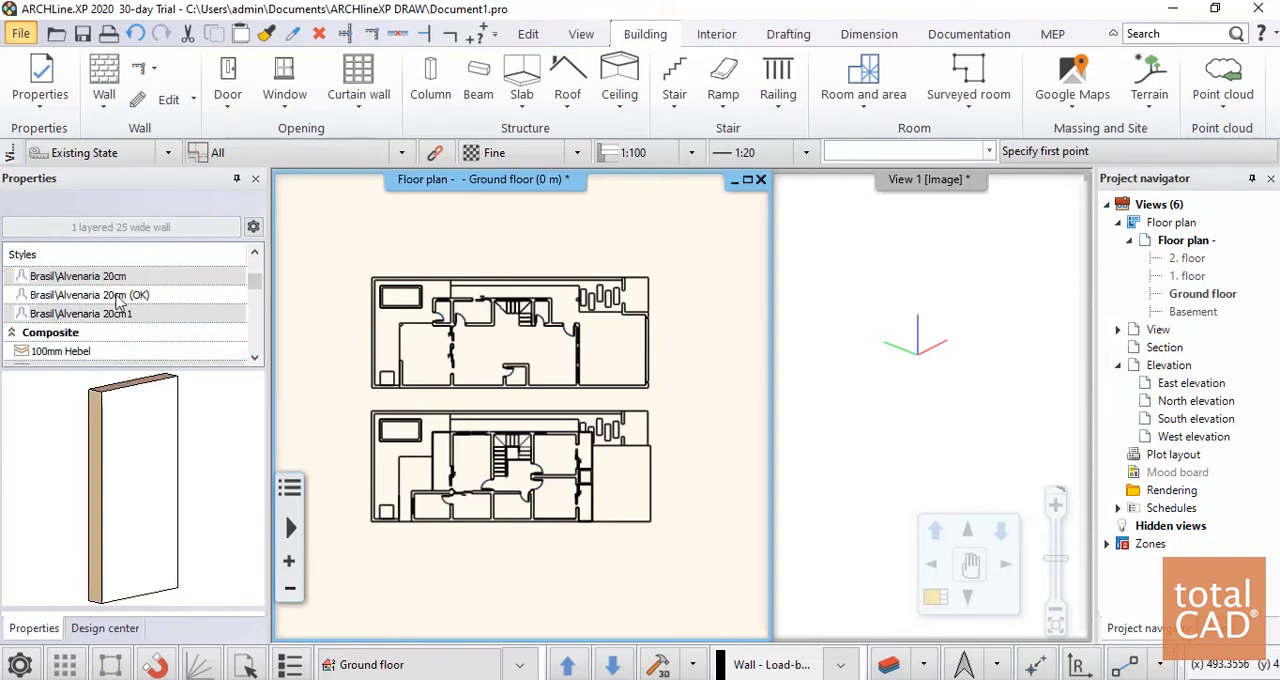
click(119, 296)
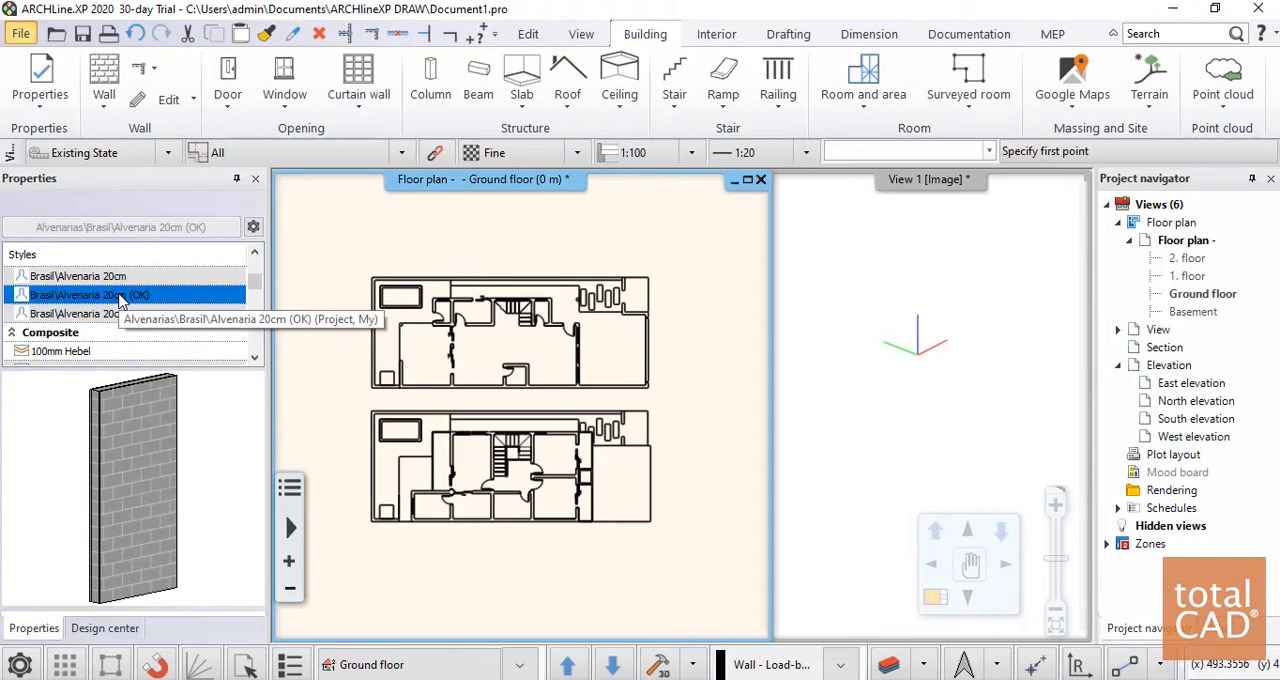
Review the general properties and compound wall layers of the Alvenaria 20cm (OK) style, keeping its settings
right_click(119, 296)
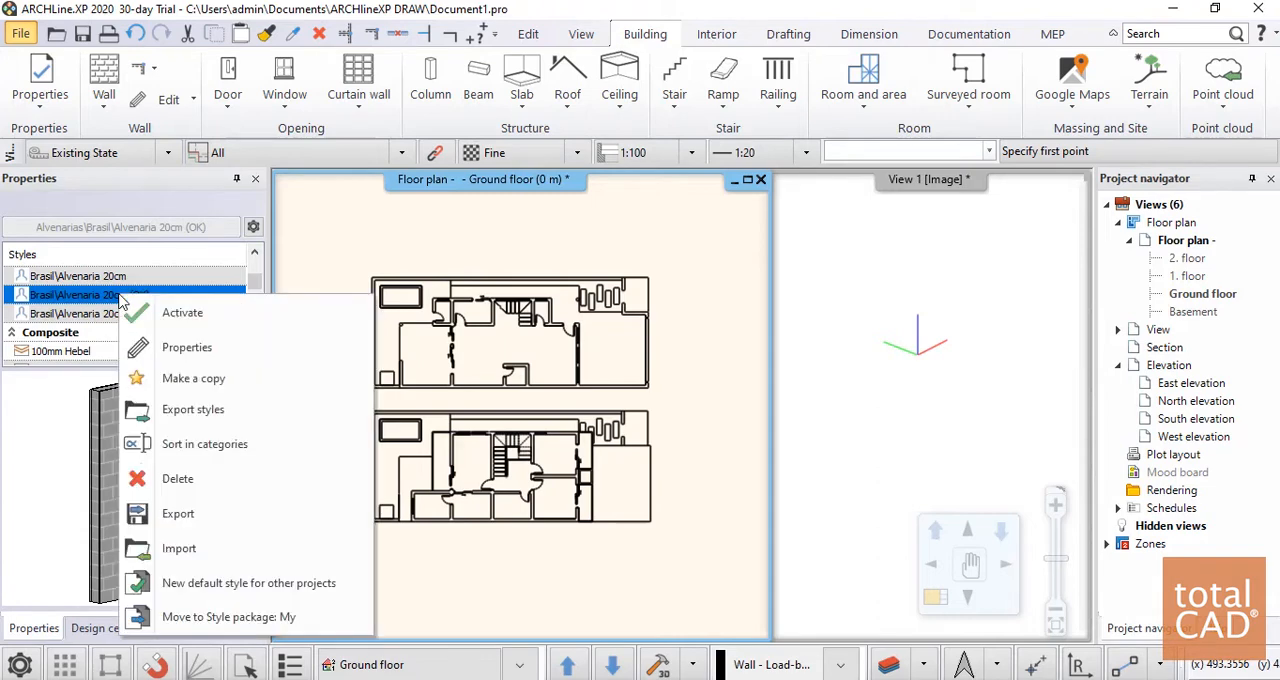
click(187, 346)
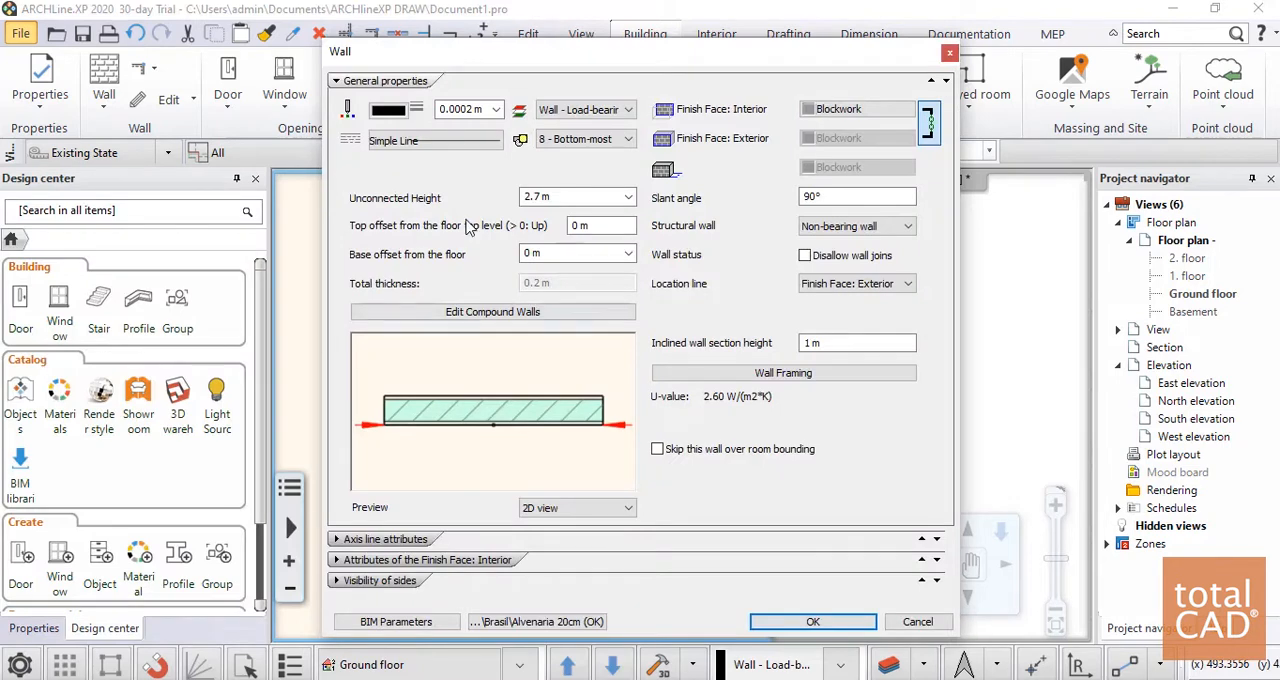
click(494, 313)
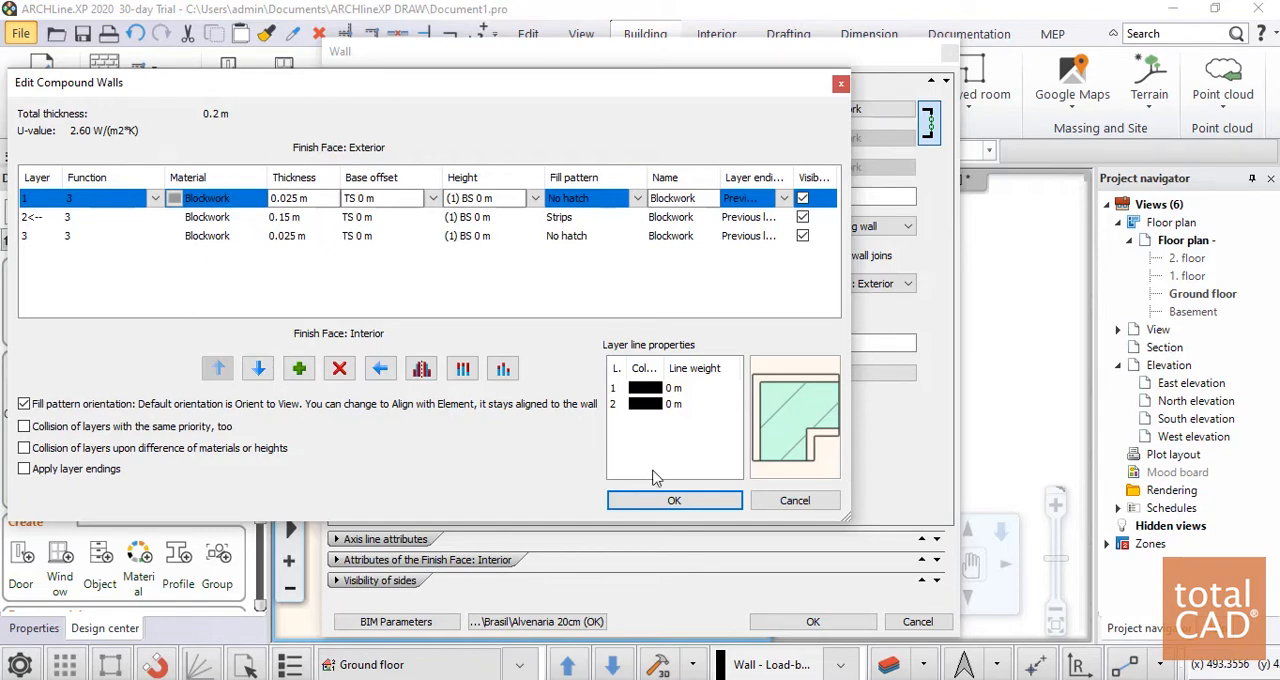
click(674, 501)
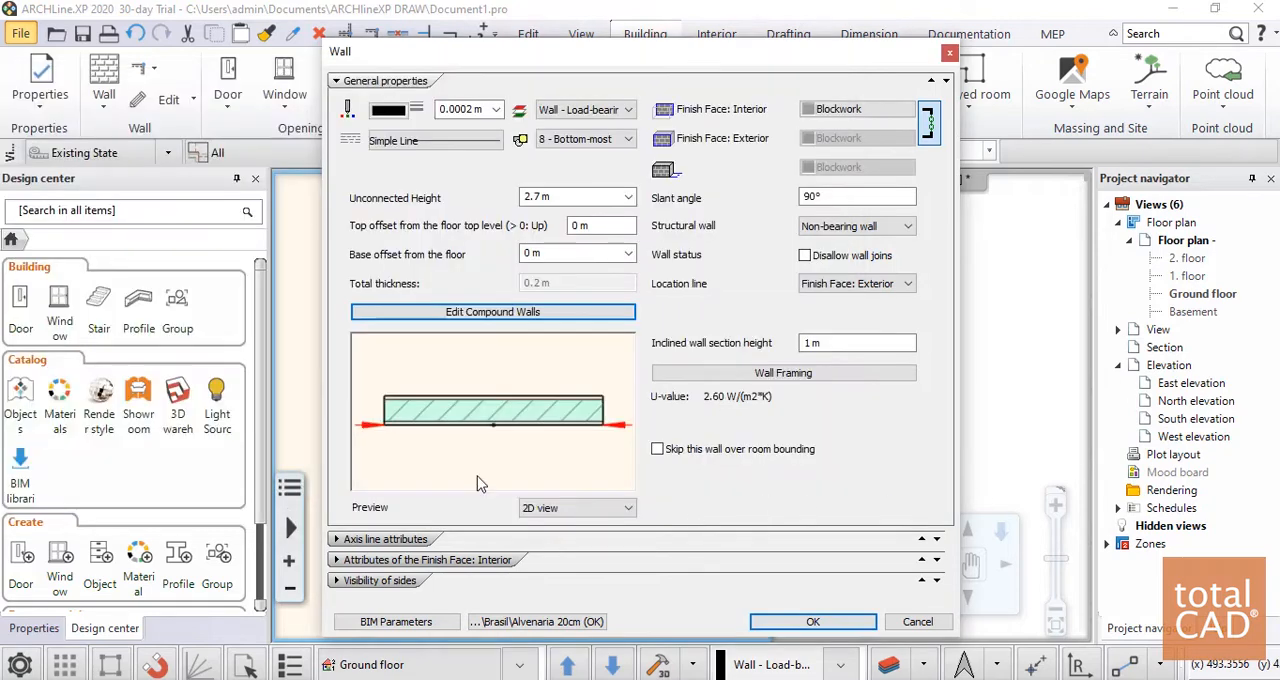
click(811, 622)
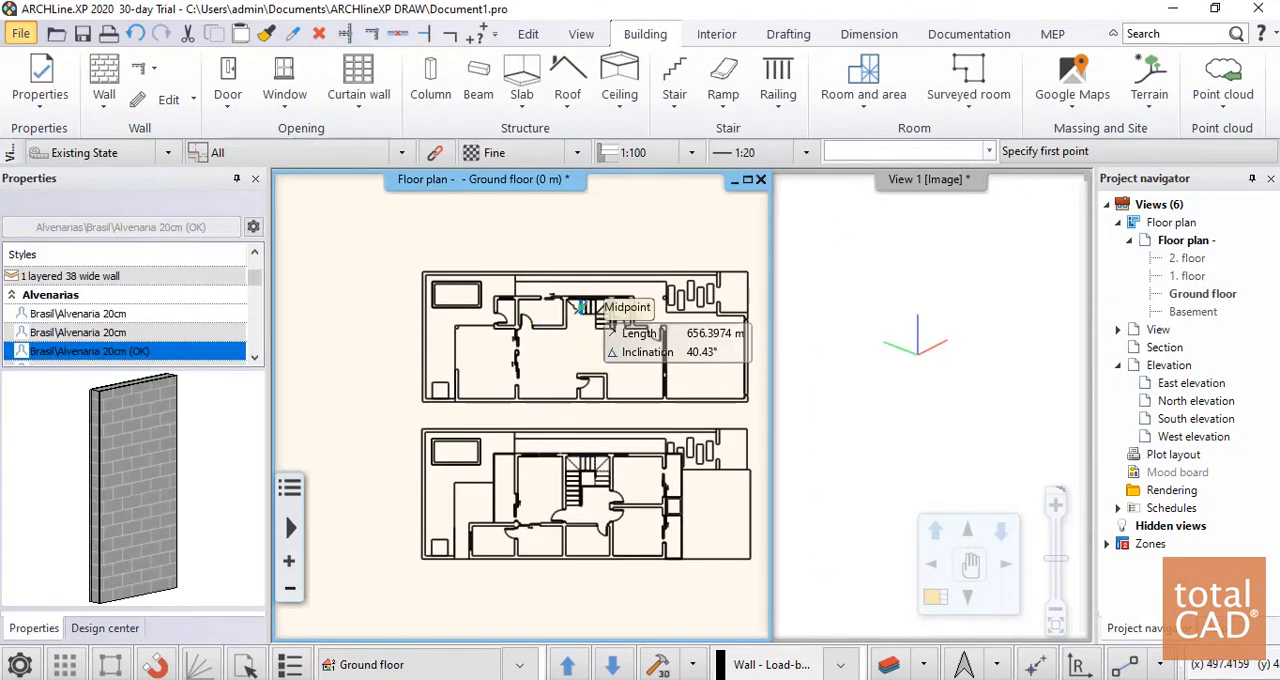
Trace the 2.7 m wall beside the paving slabs and the upper boundary wall, about 17.9 m long, on the upper imported plan
scroll(699, 295, up, 3)
scroll(640, 332, down, 2)
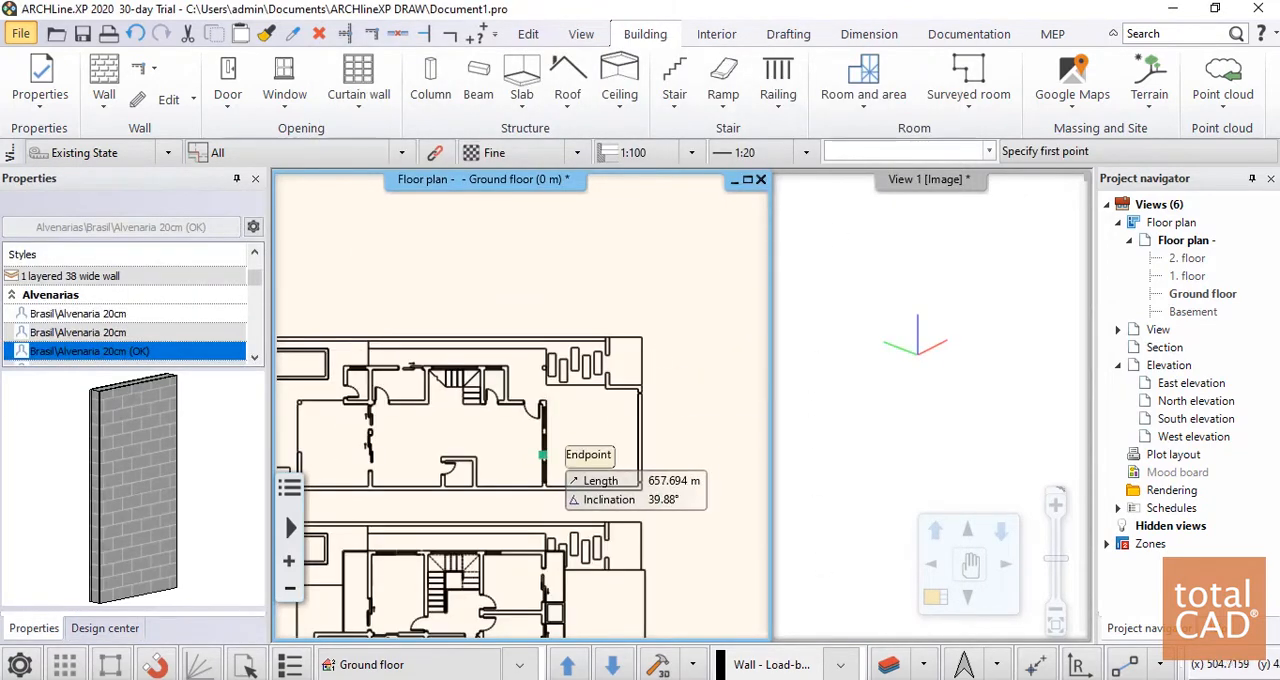
scroll(541, 456, up, 3)
scroll(570, 383, up, 1)
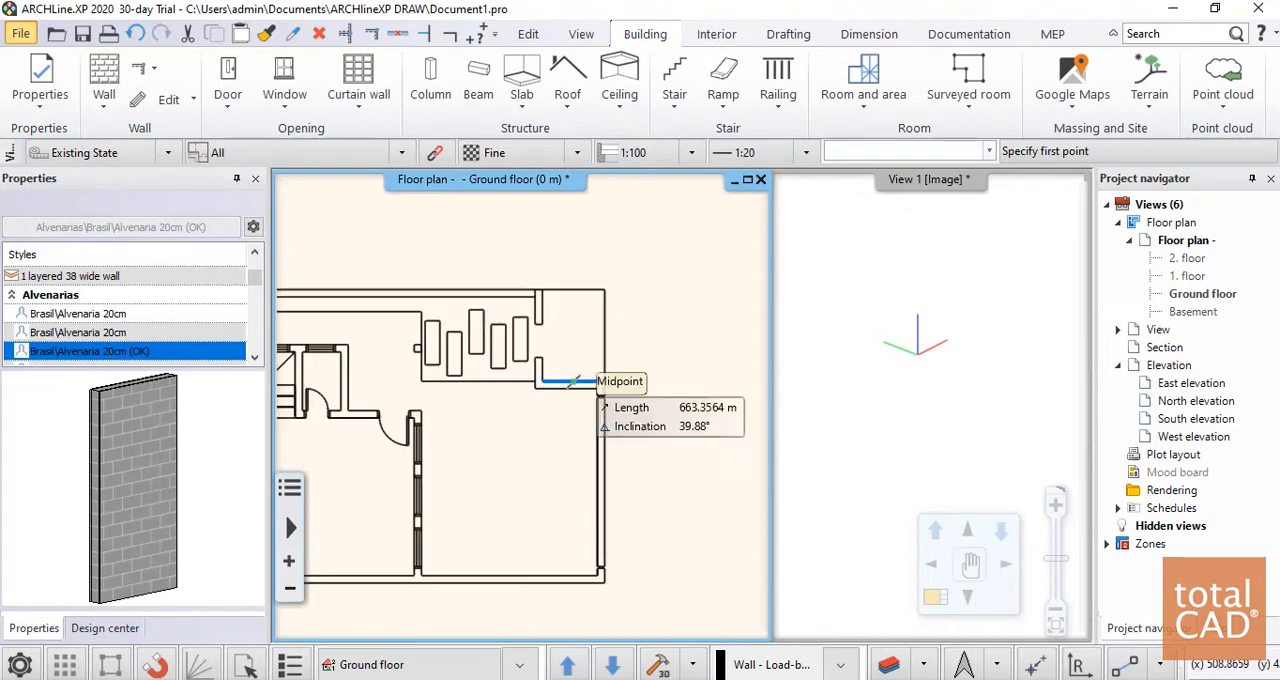
scroll(560, 386, up, 1)
click(532, 393)
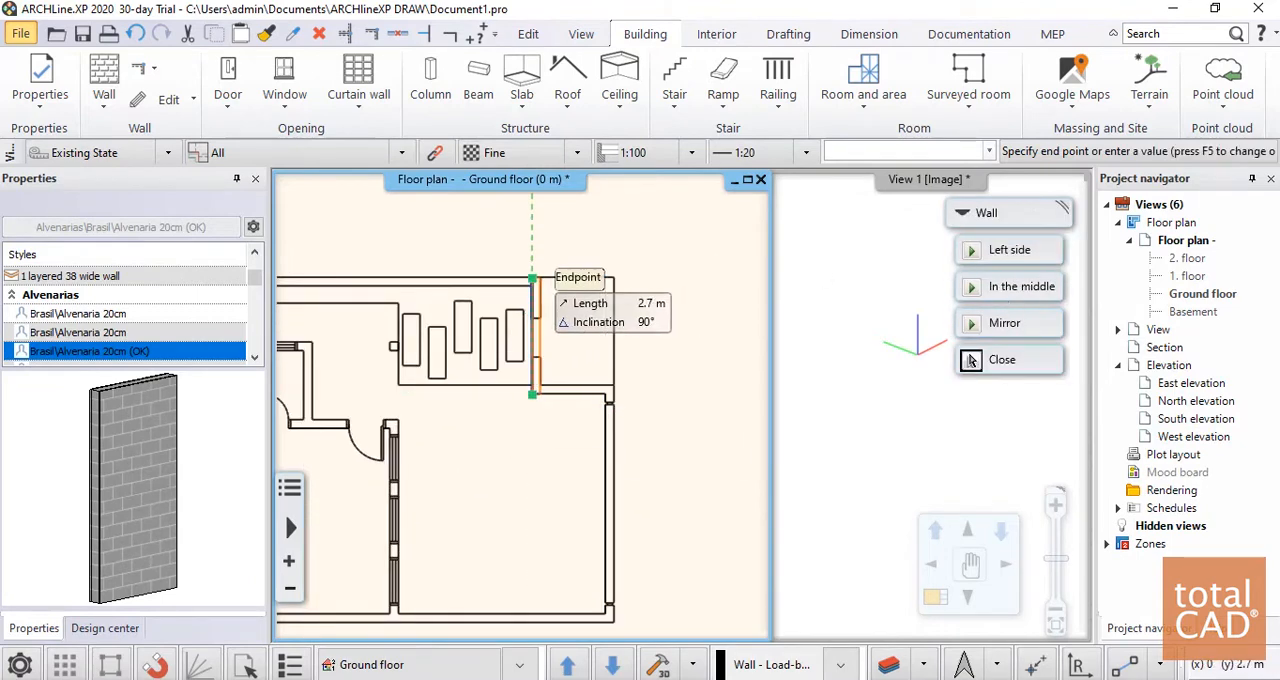
scroll(400, 320, down, 5)
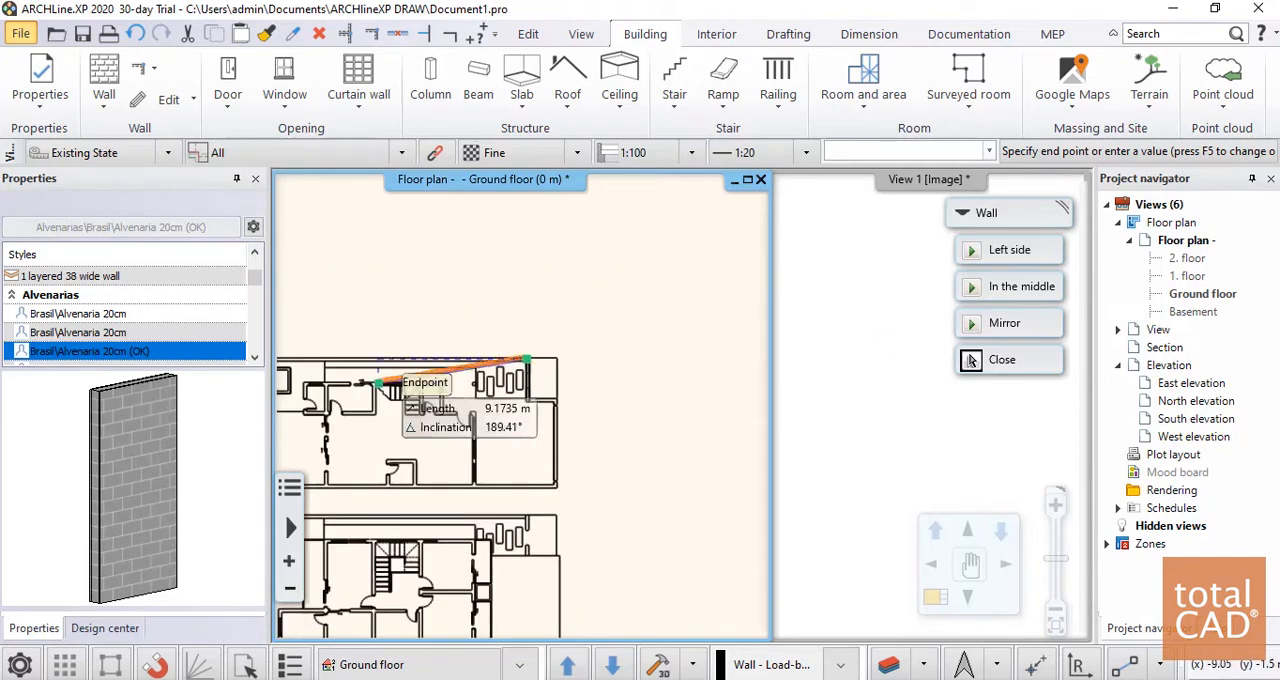
scroll(420, 384, up, 2)
scroll(420, 384, up, 5)
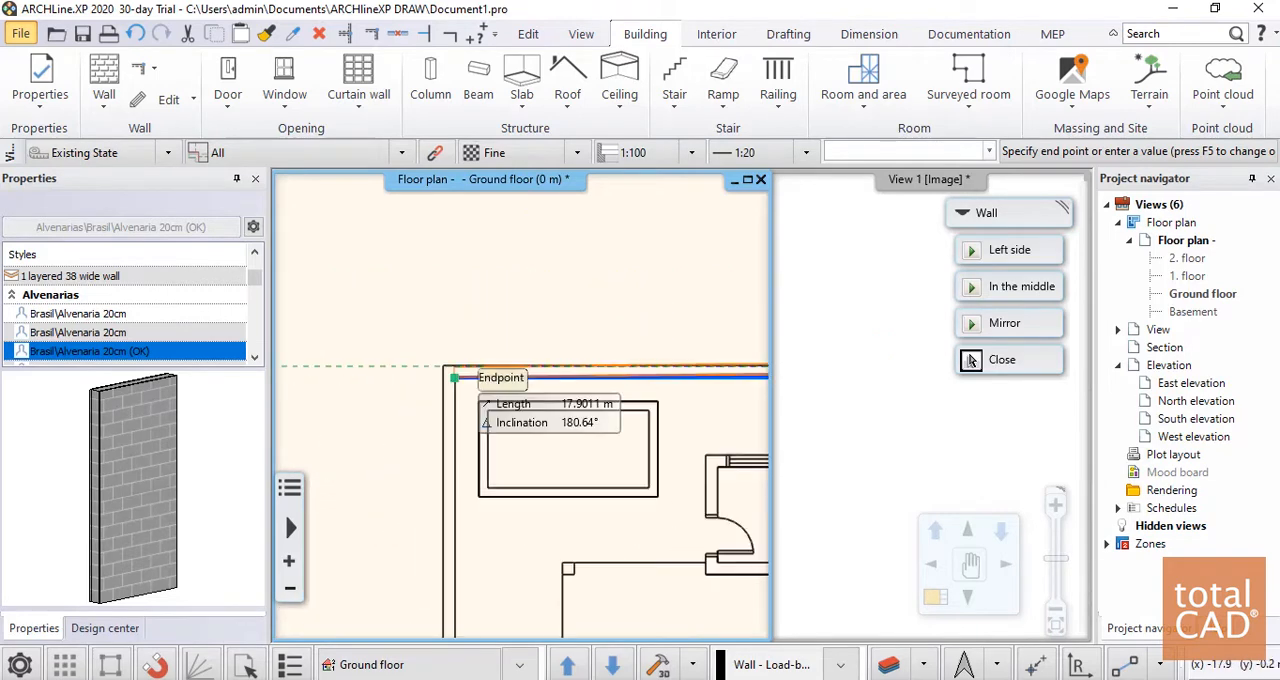
Continue the wall chain along the pool-side boundary and the full lower boundary of the same plan, following the inner wall line
scroll(465, 460, down, 4)
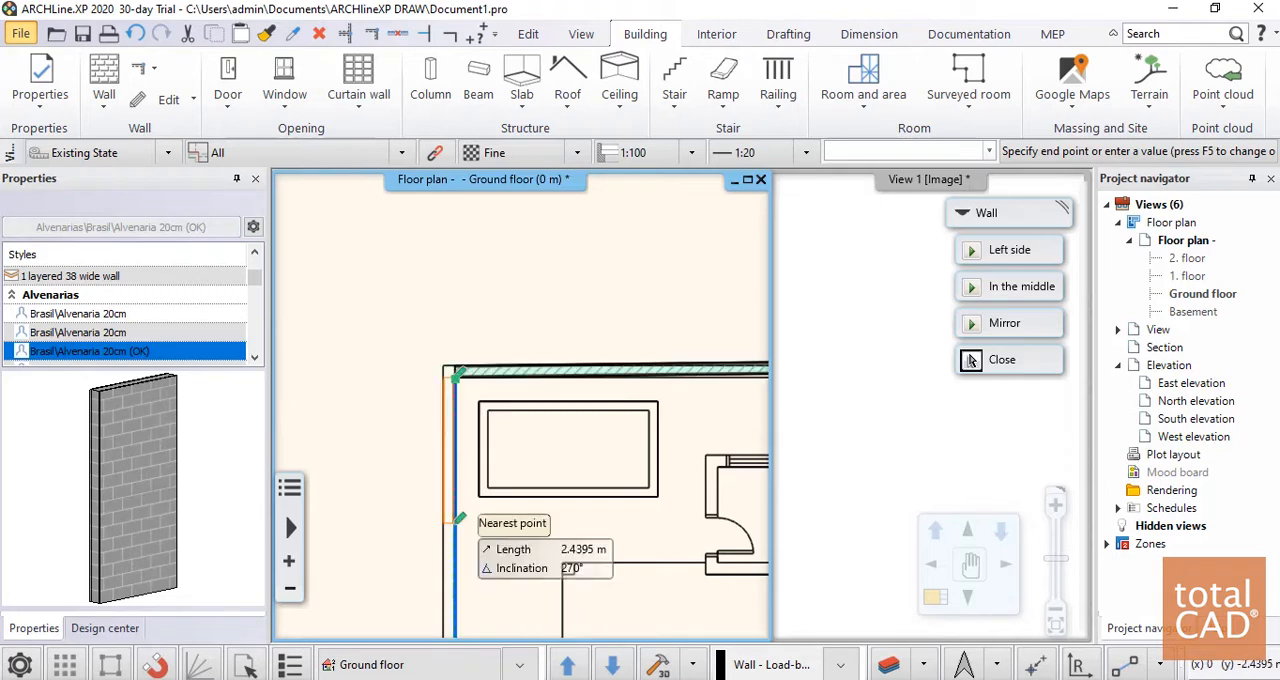
scroll(488, 460, up, 5)
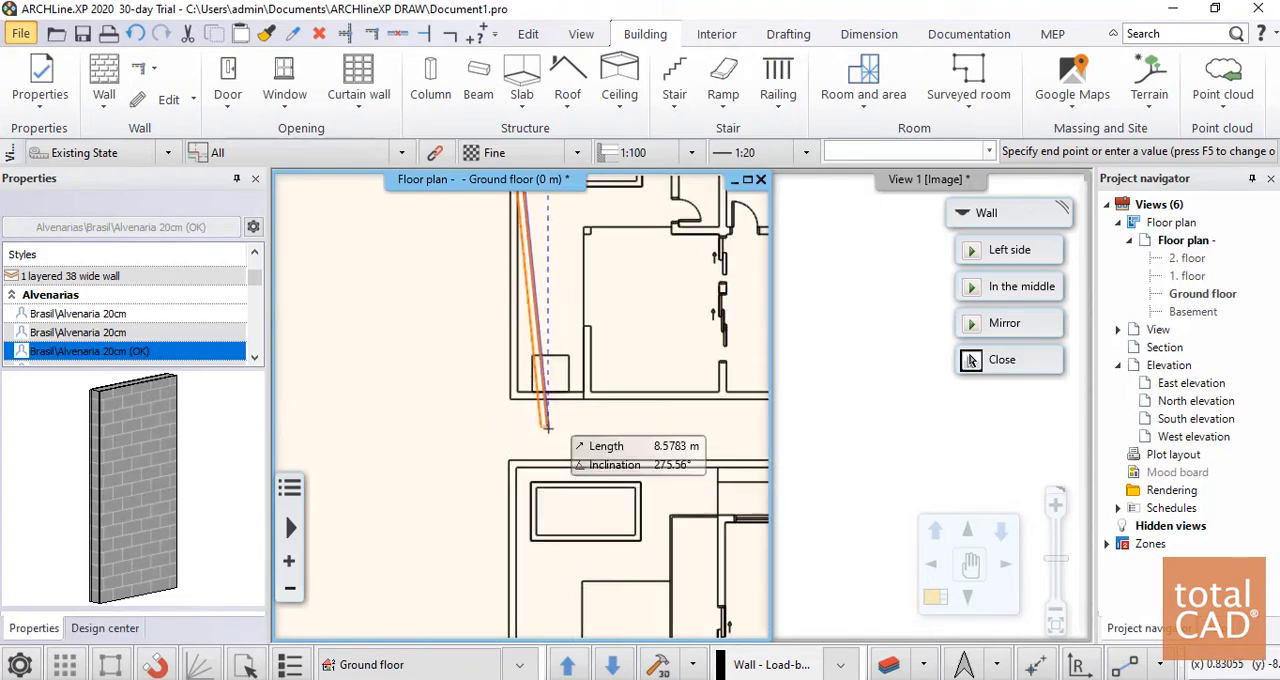
click(531, 385)
scroll(515, 380, down, 4)
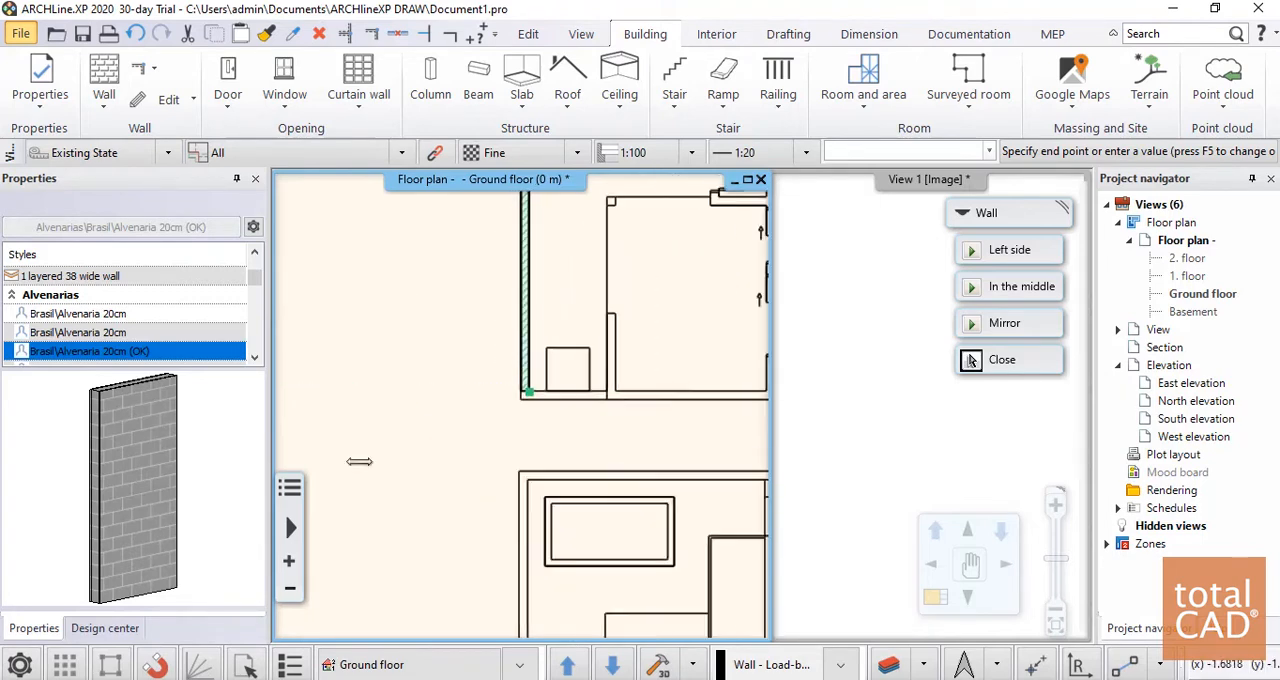
scroll(689, 429, down, 3)
scroll(590, 510, up, 6)
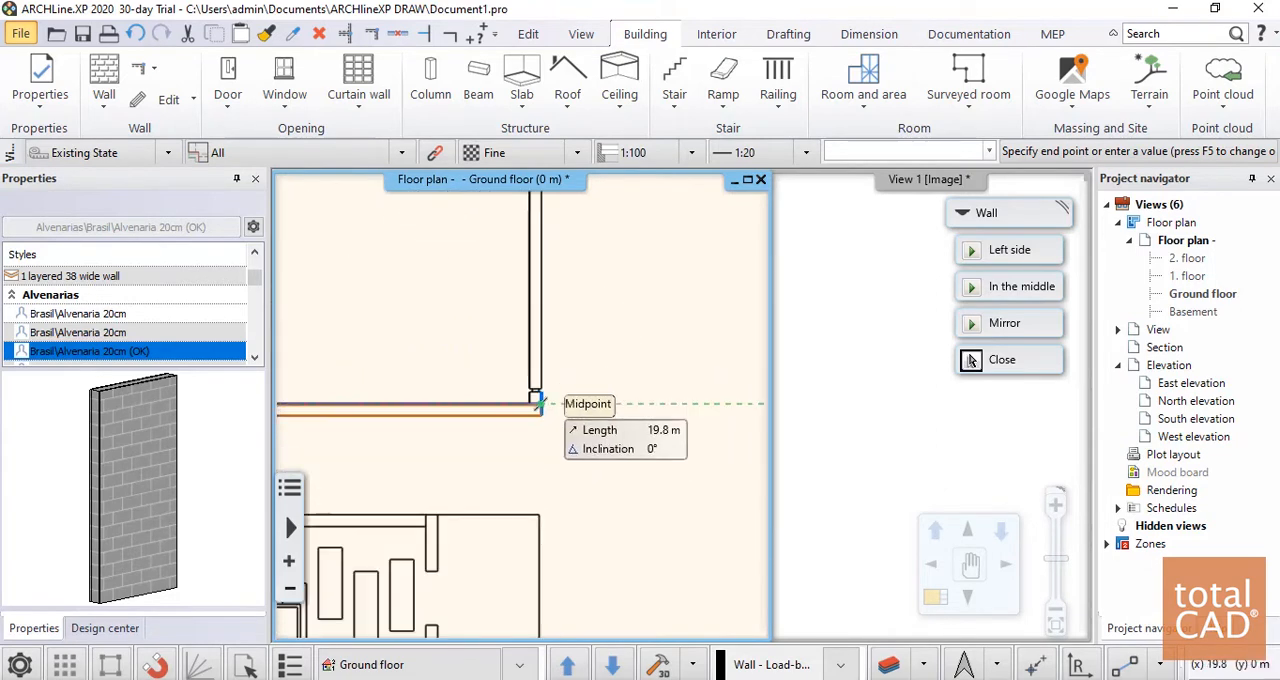
click(530, 404)
Close the perimeter with the end wall opposite the pool and the short return wall to the starting corner, ending the wall command
scroll(528, 406, down, 4)
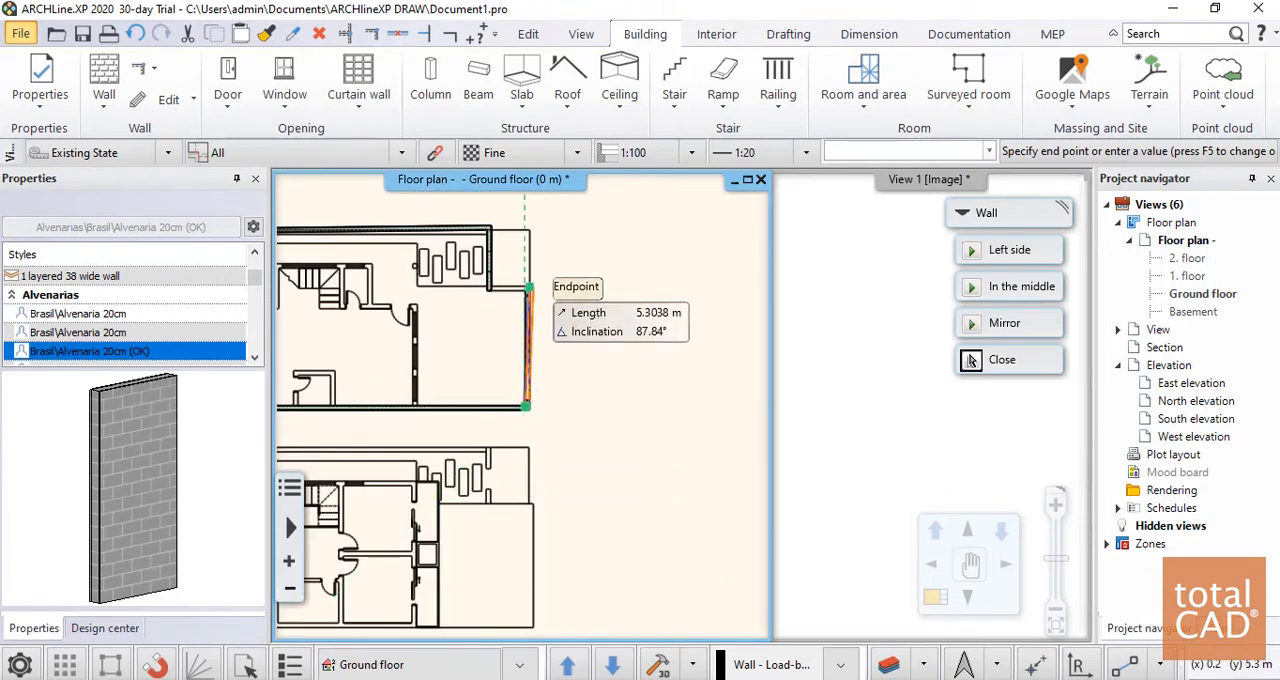
scroll(535, 270, up, 4)
click(515, 380)
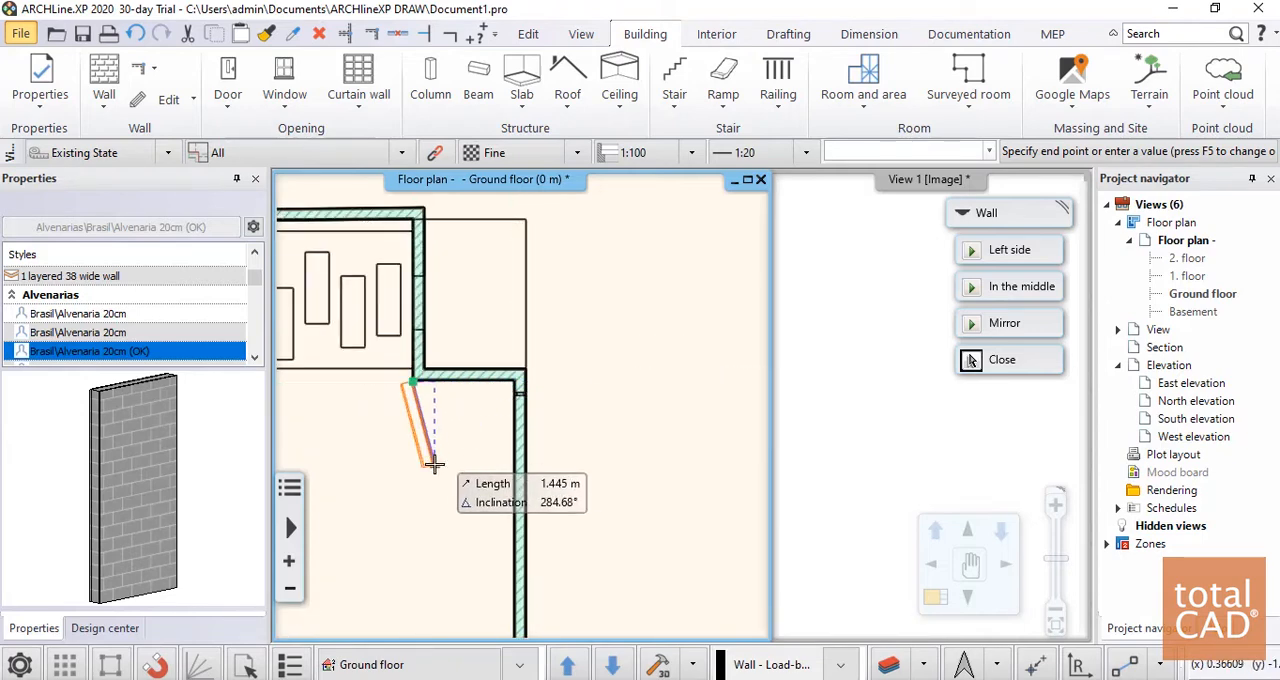
key(Escape)
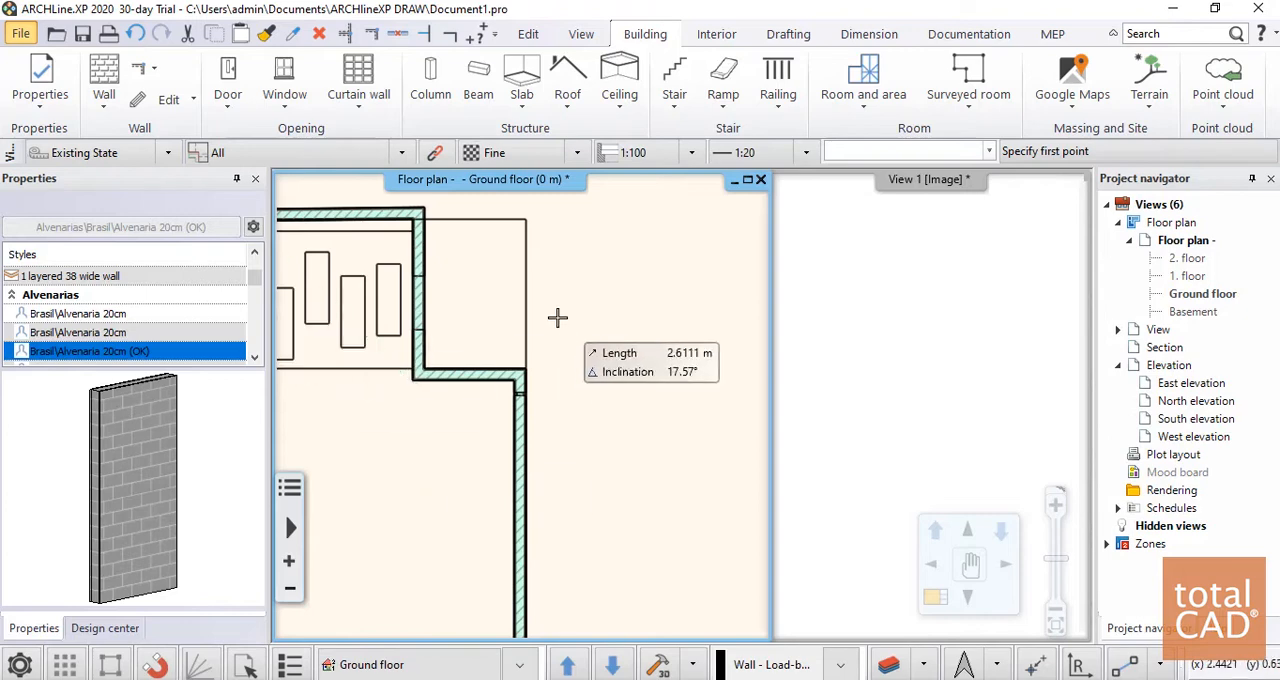
scroll(550, 290, down, 5)
key(Escape)
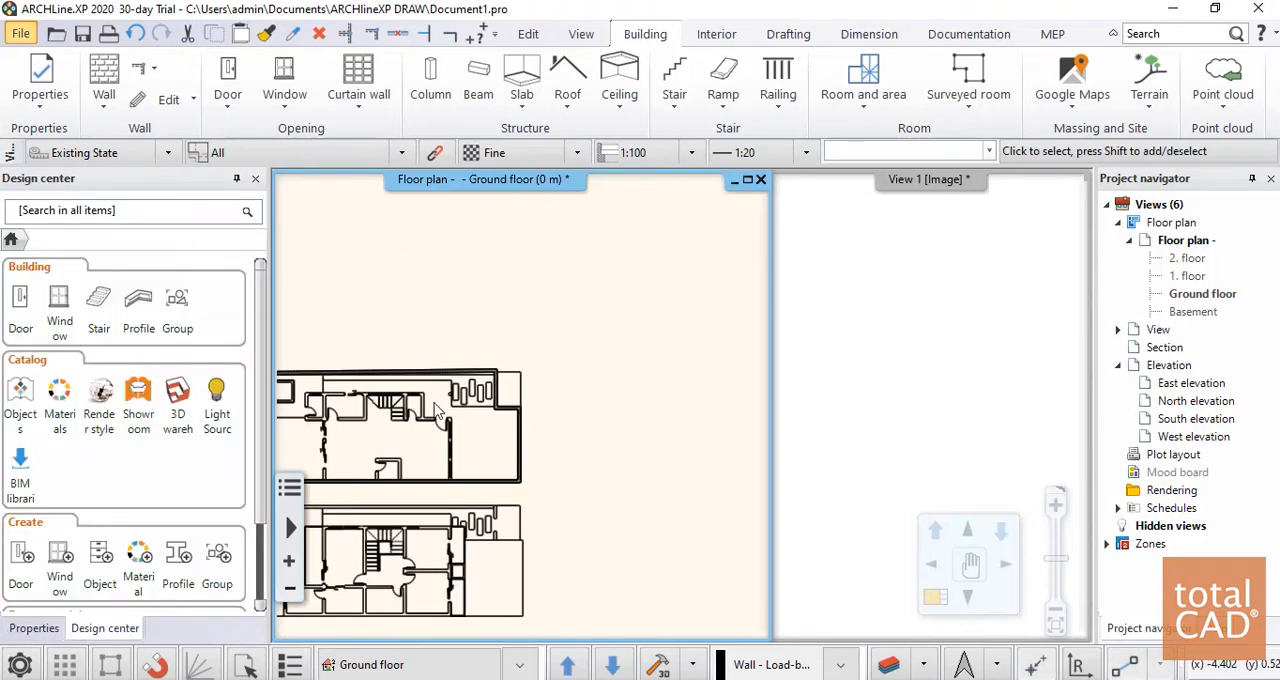
Examine the traced perimeter walls in the floor plan and in the 3D view, from the left side and from a raised angle
scroll(610, 390, up, 3)
scroll(700, 360, down, 4)
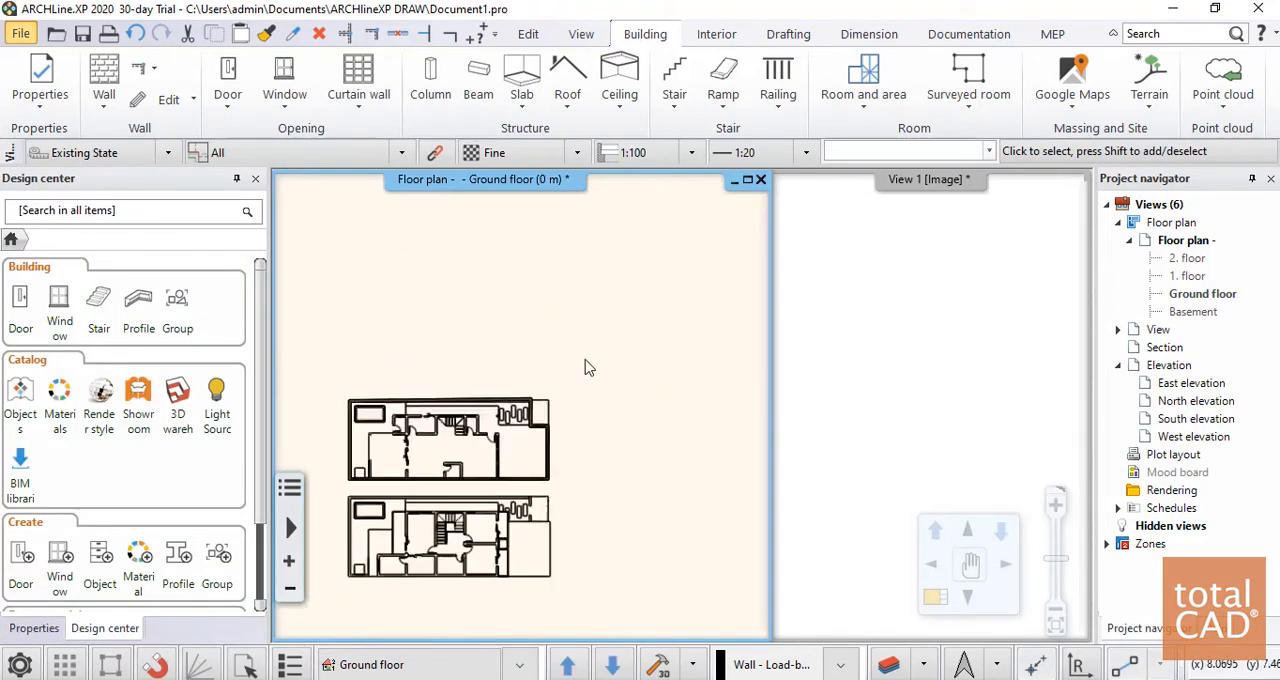
scroll(447, 402, up, 2)
scroll(447, 402, up, 3)
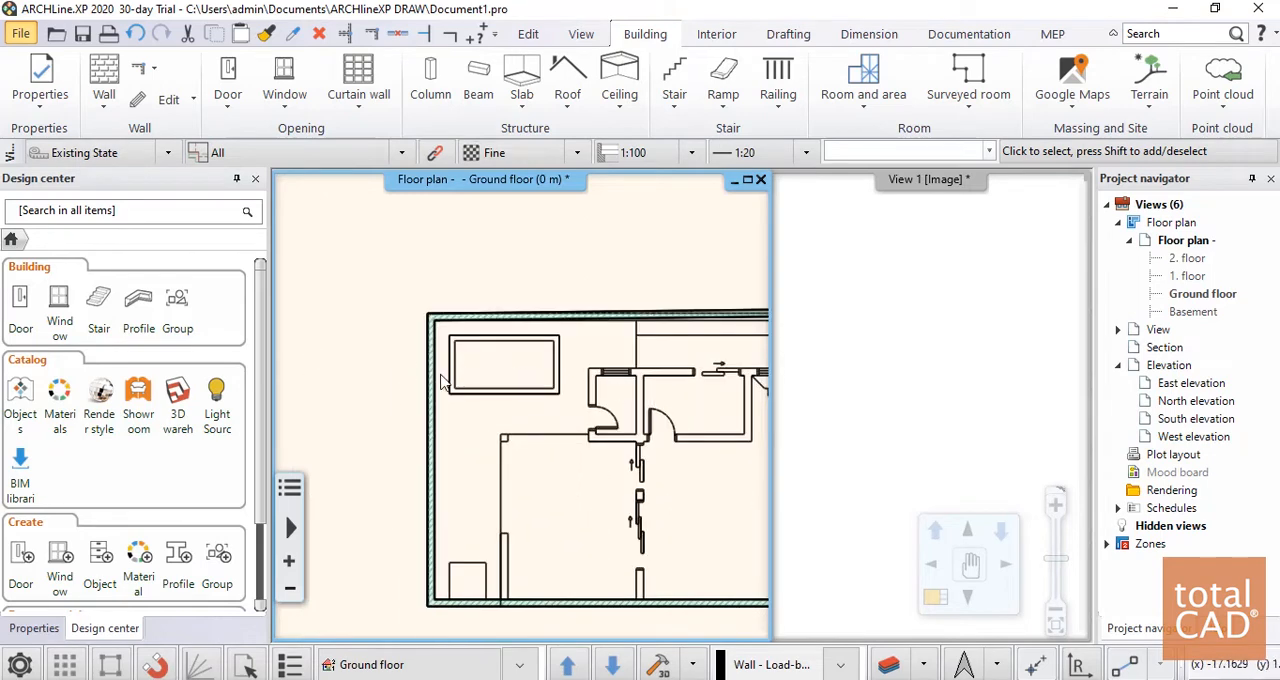
scroll(441, 380, down, 5)
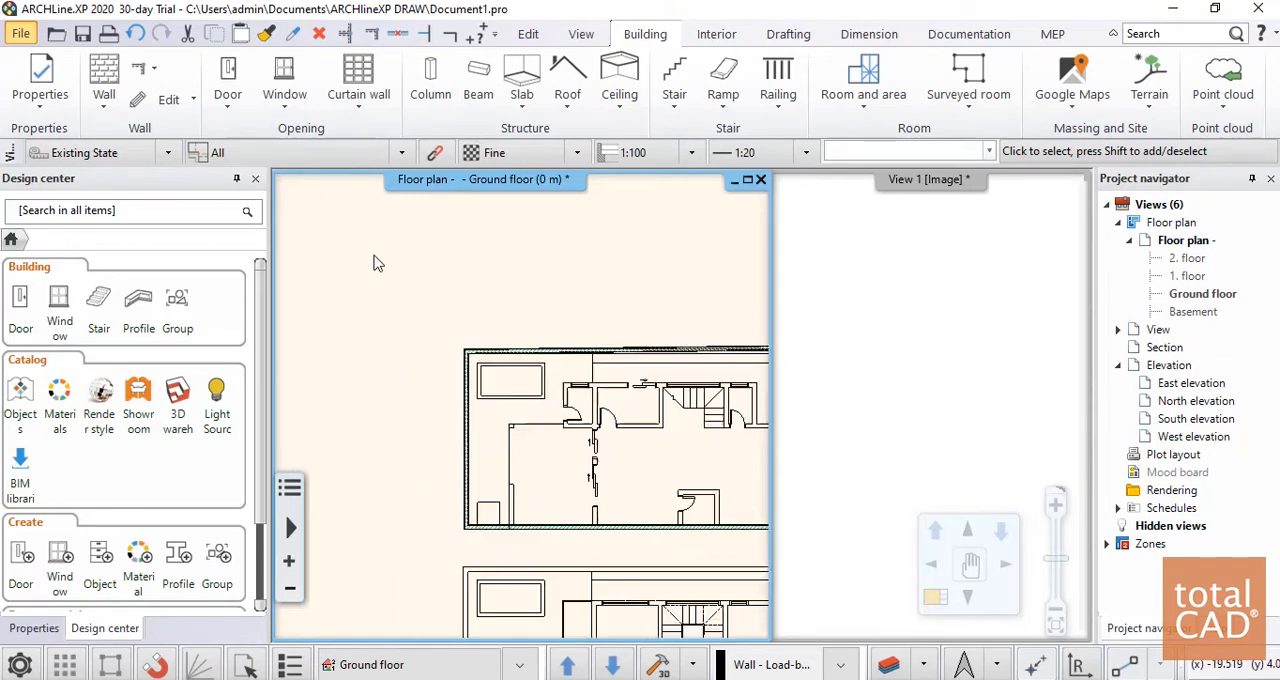
click(991, 397)
click(1003, 531)
click(1040, 283)
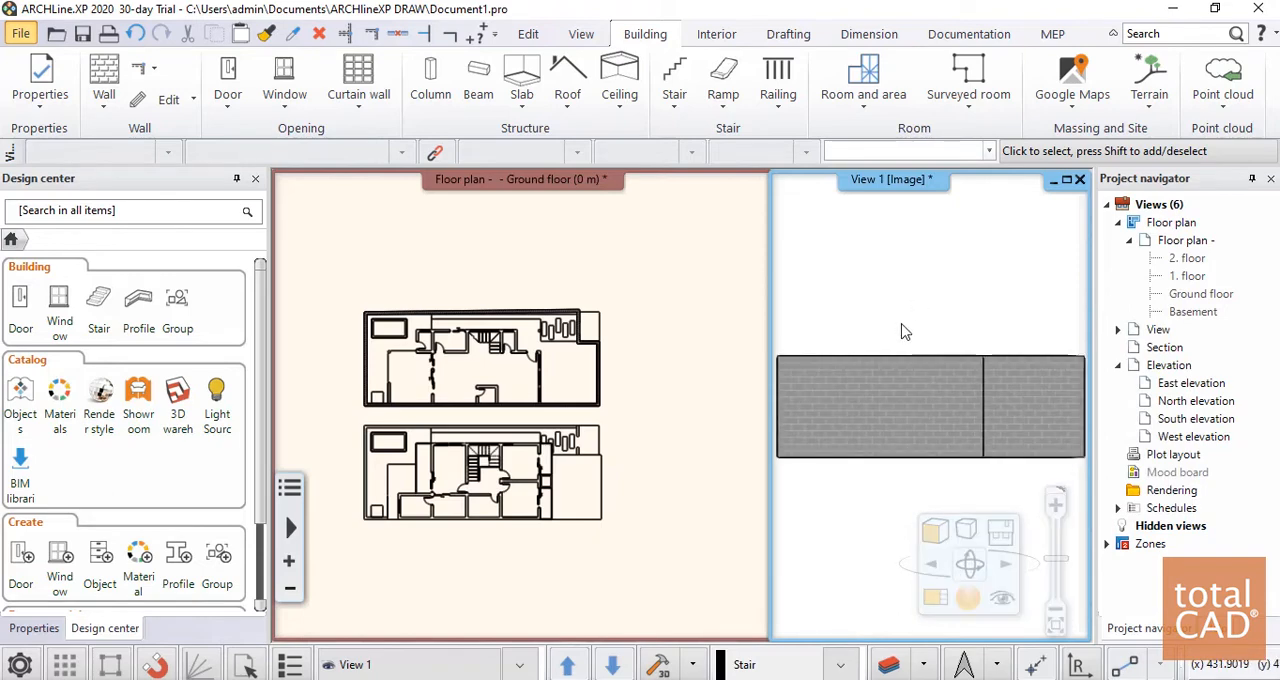
click(1001, 532)
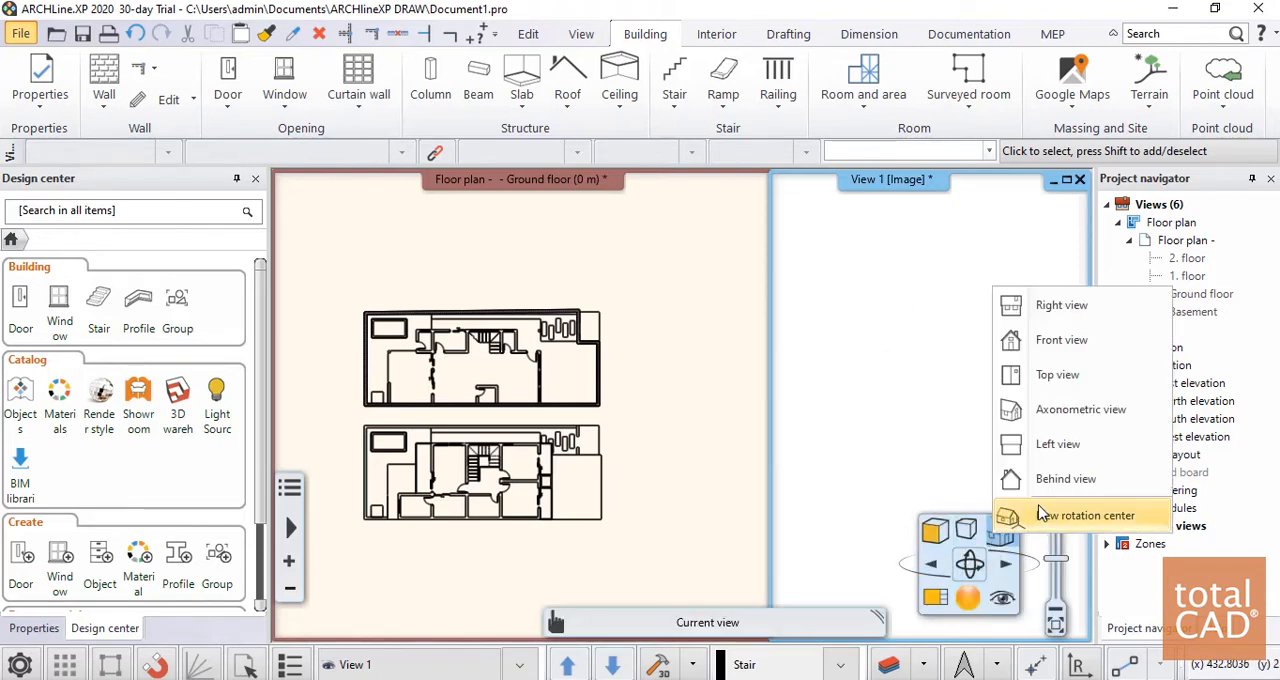
click(1064, 447)
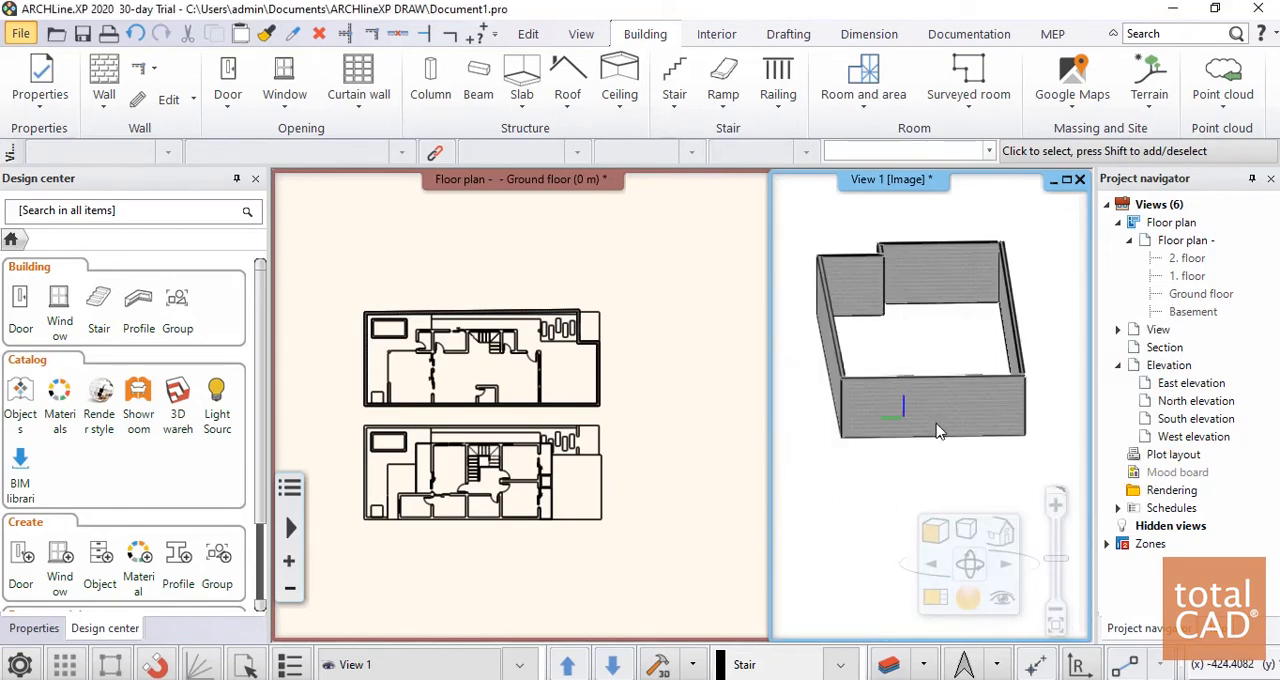
mouse_move(917, 364)
middle_down()
mouse_move(954, 346)
mouse_move(983, 298)
mouse_move(821, 332)
mouse_move(932, 398)
mouse_move(912, 352)
mouse_move(910, 366)
middle_up()
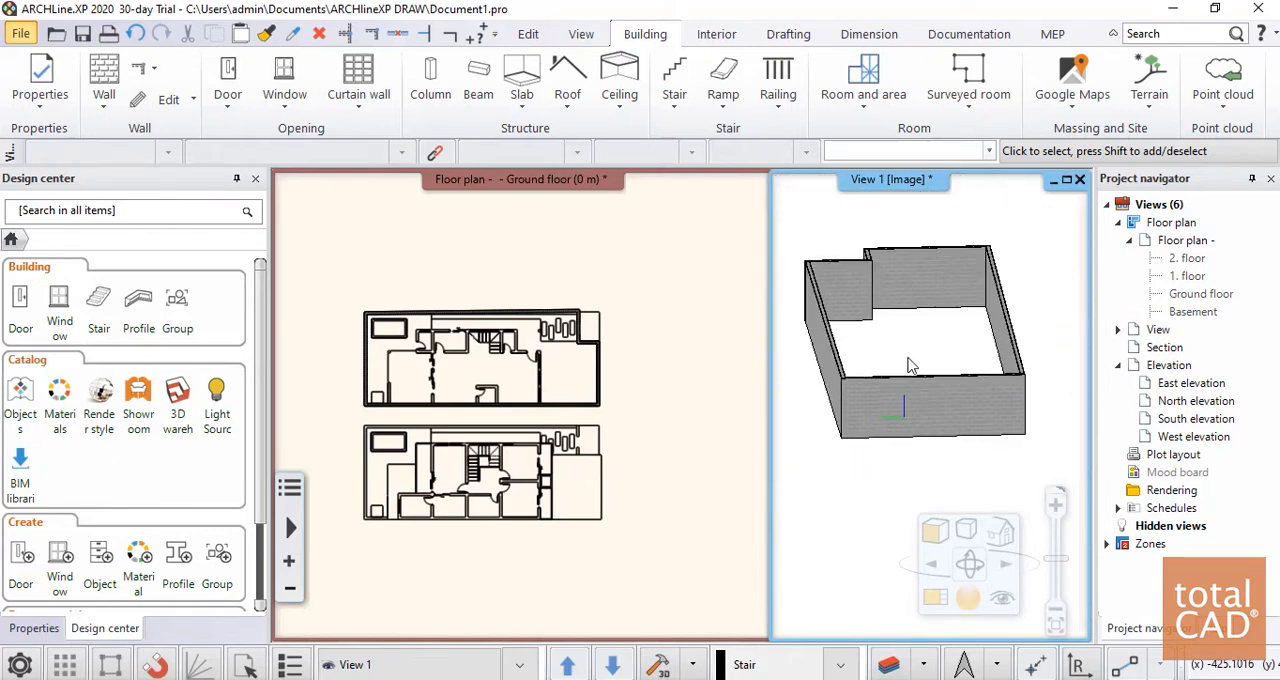
Trace the short wall rising from the lower boundary wall beside the small square near the pool-side corner, using Alvenaria 20cm (OK)
click(598, 346)
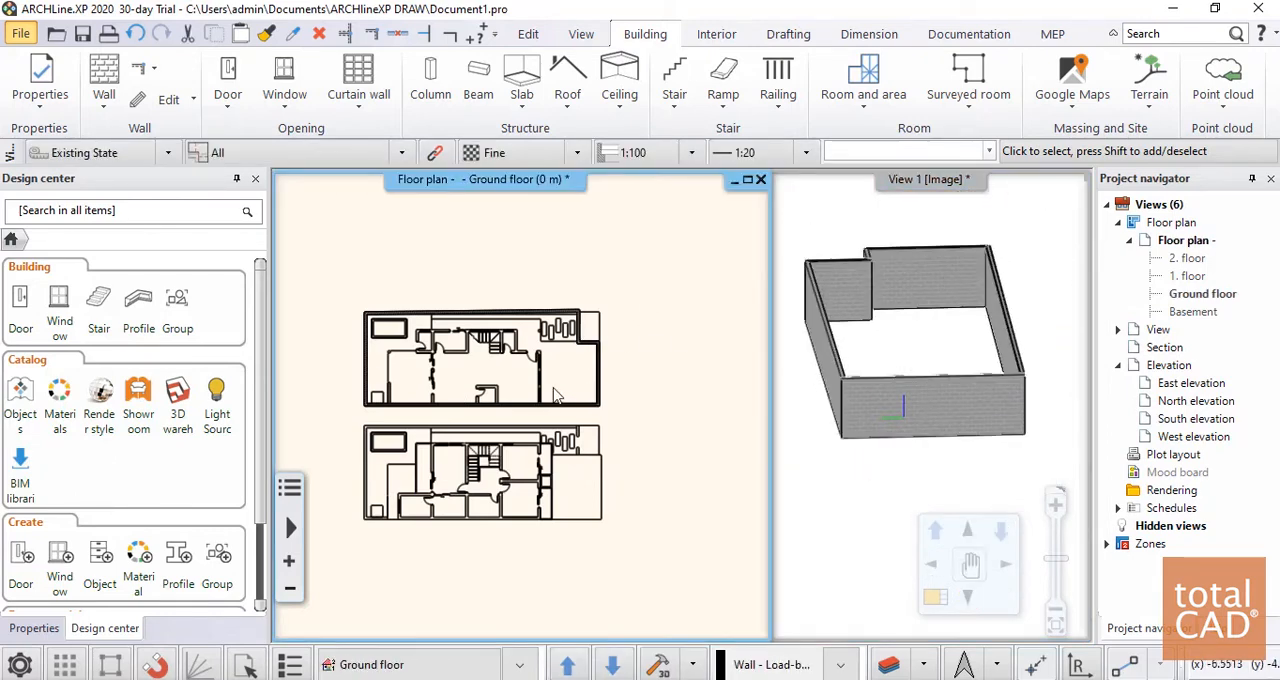
scroll(533, 483, up, 2)
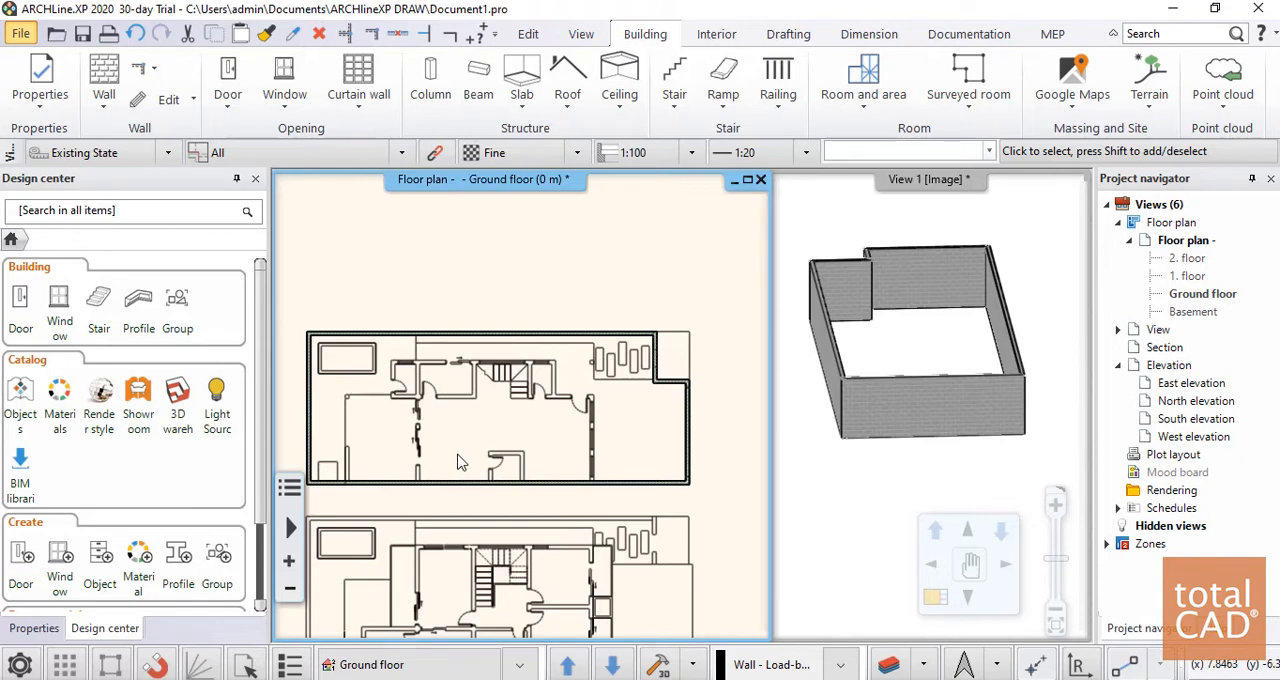
click(101, 80)
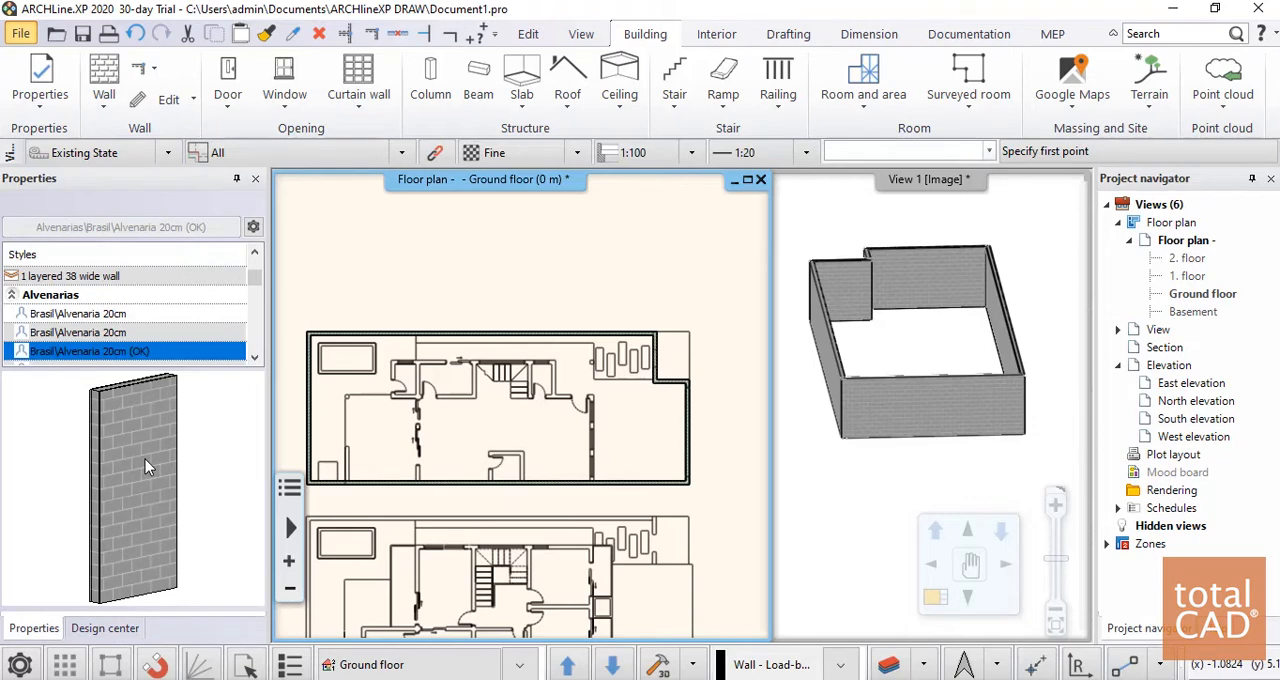
scroll(381, 447, up, 3)
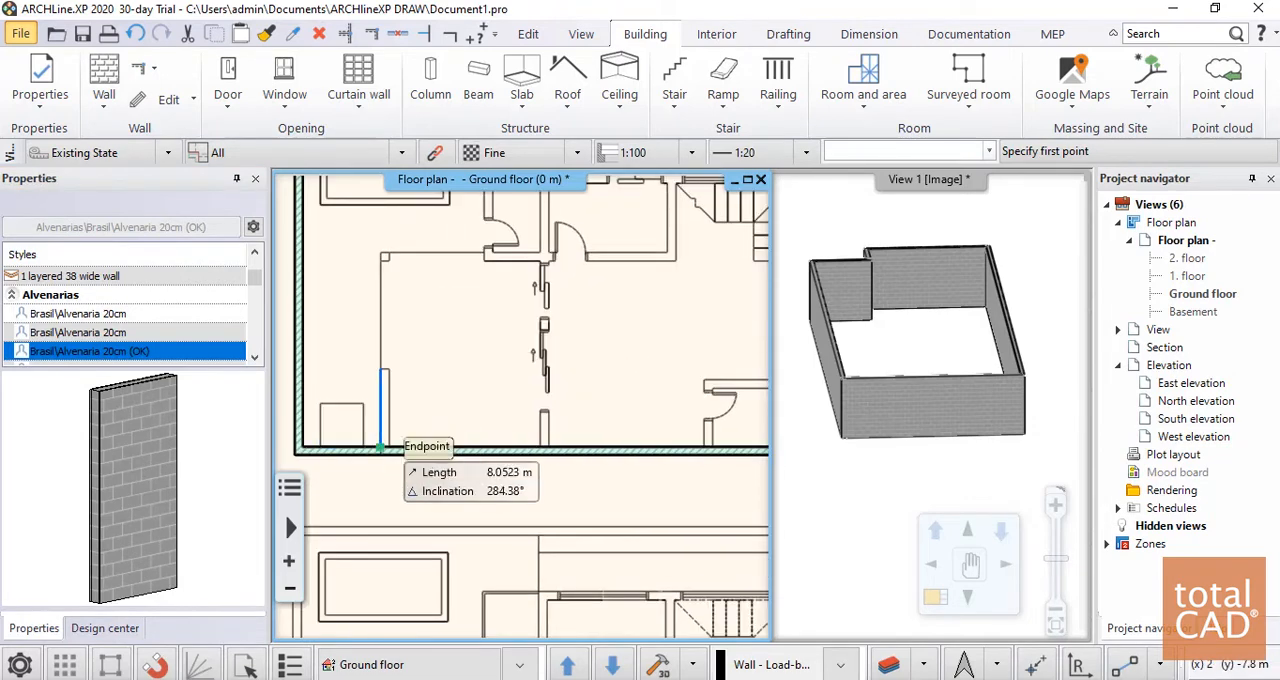
click(381, 447)
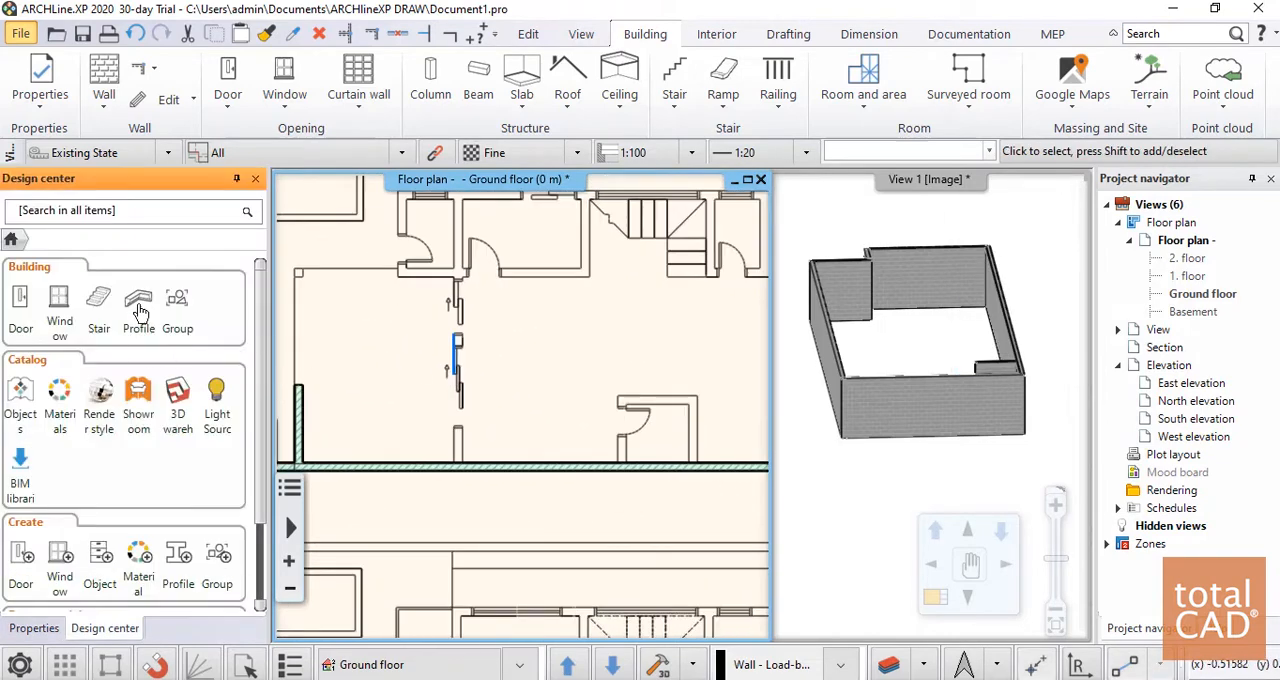
Trace the 6.3 m interior wall from the lower boundary wall up past the sliding doors to the house's upper edge
click(104, 80)
click(497, 517)
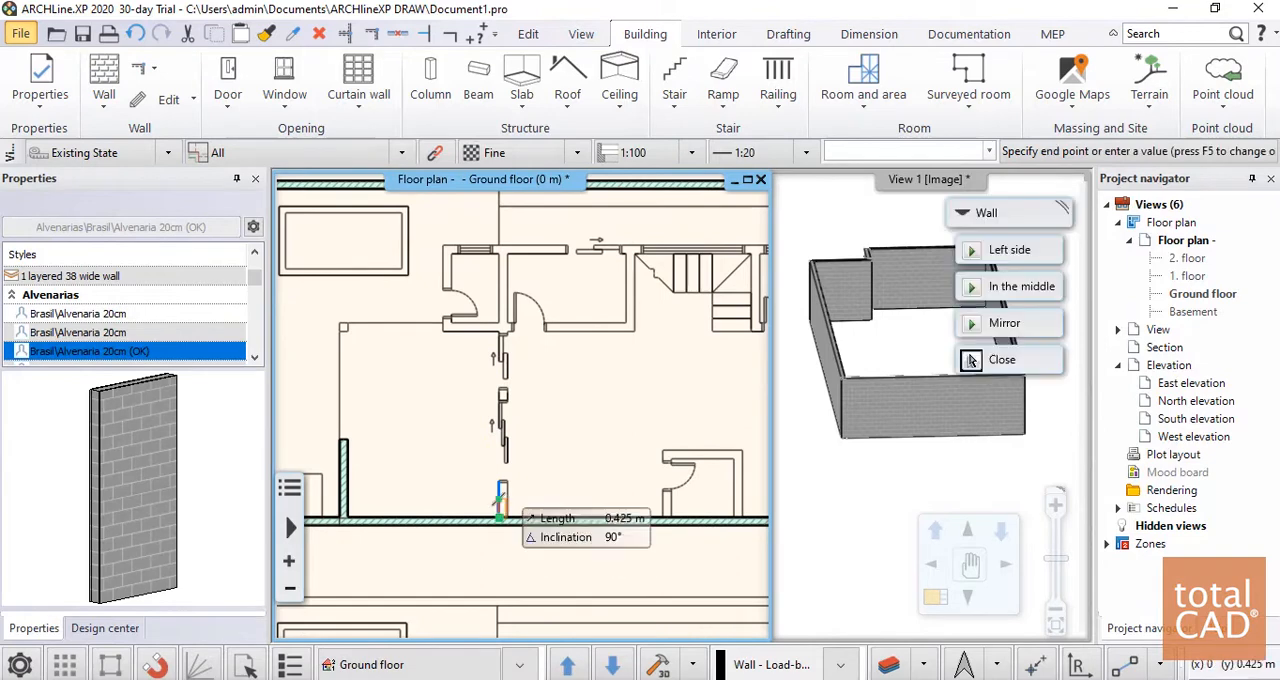
scroll(505, 295, up, 3)
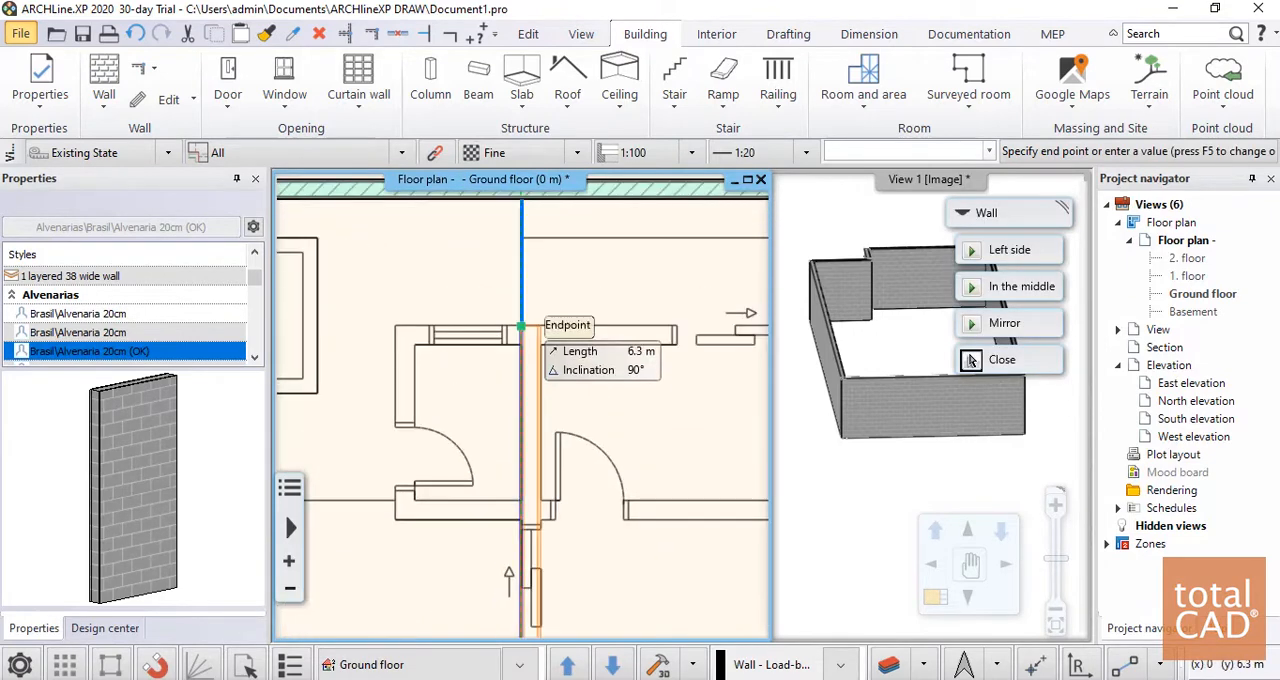
click(520, 346)
scroll(371, 291, down, 3)
scroll(480, 383, down, 2)
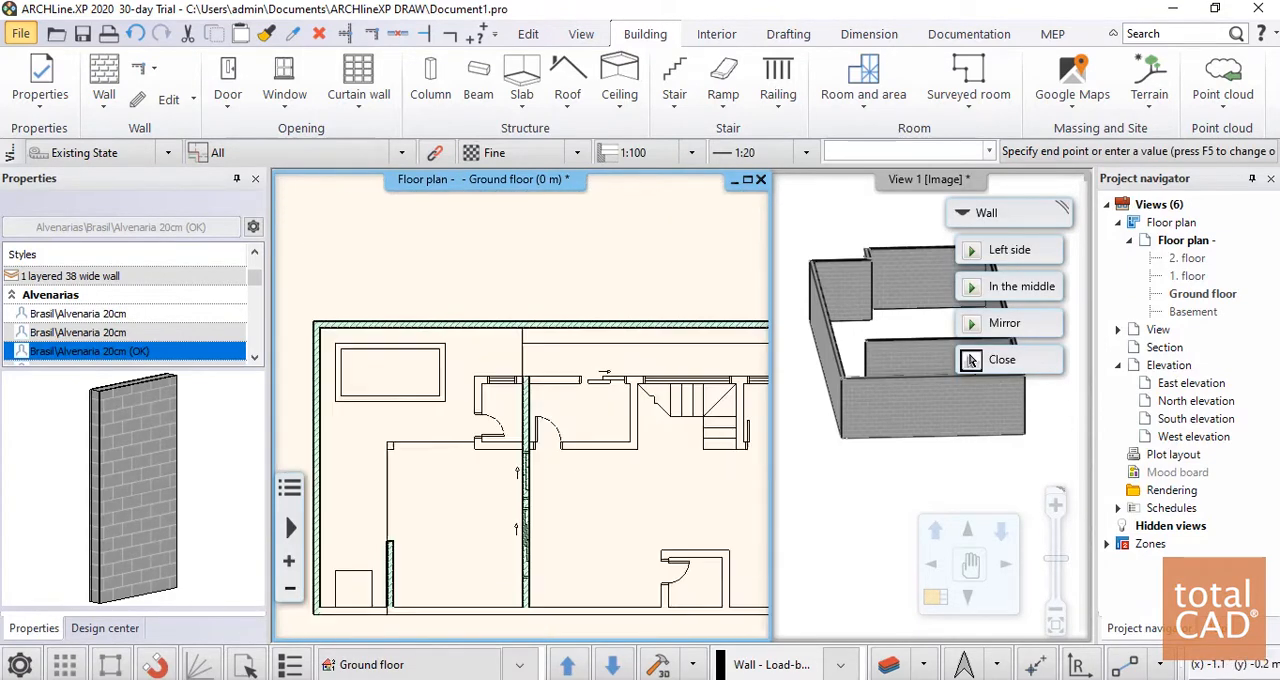
Continue the wall chain 7.3 m along the house's upper edge, down beside the small stair-side room, and across the swing door using Left side alignment
middle_drag(520, 386, 398, 368)
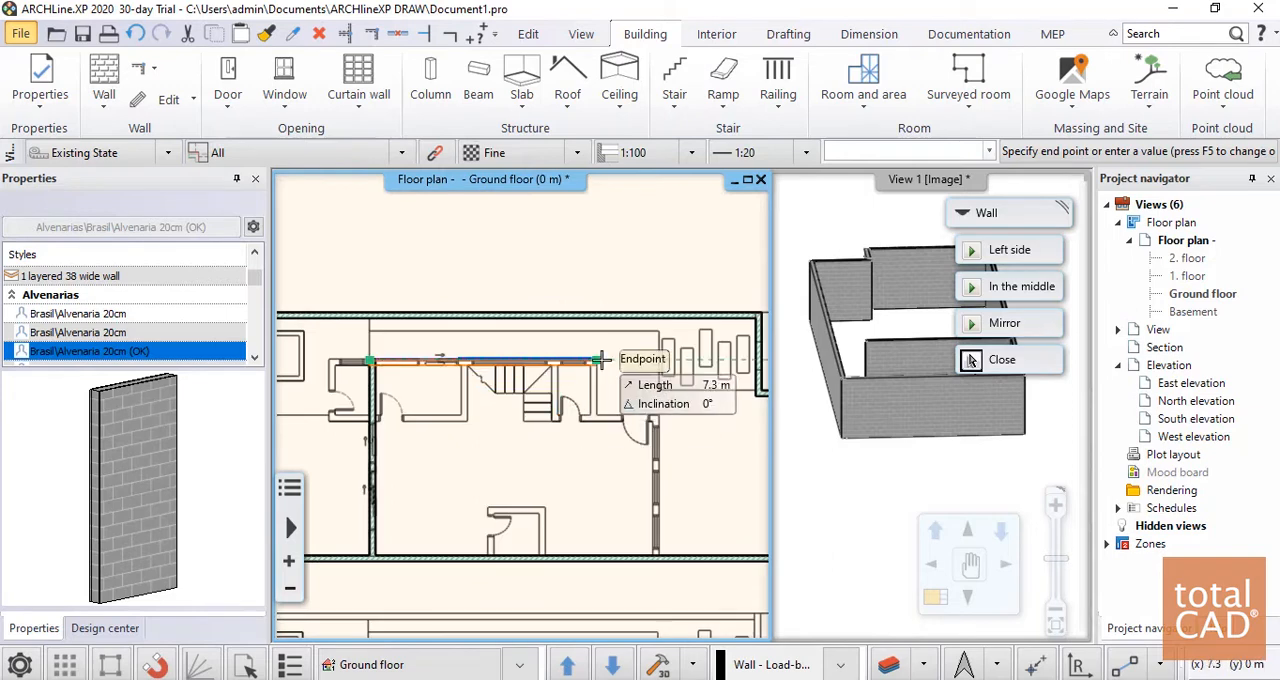
click(600, 360)
scroll(591, 416, up, 2)
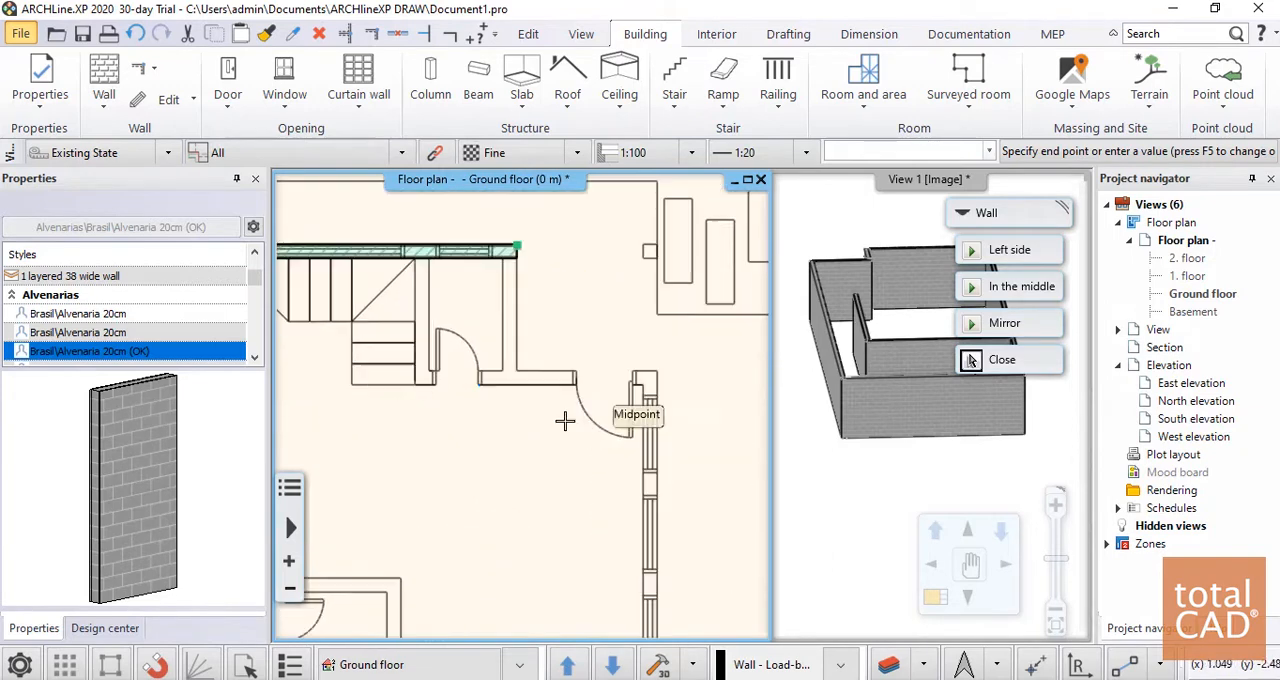
click(515, 385)
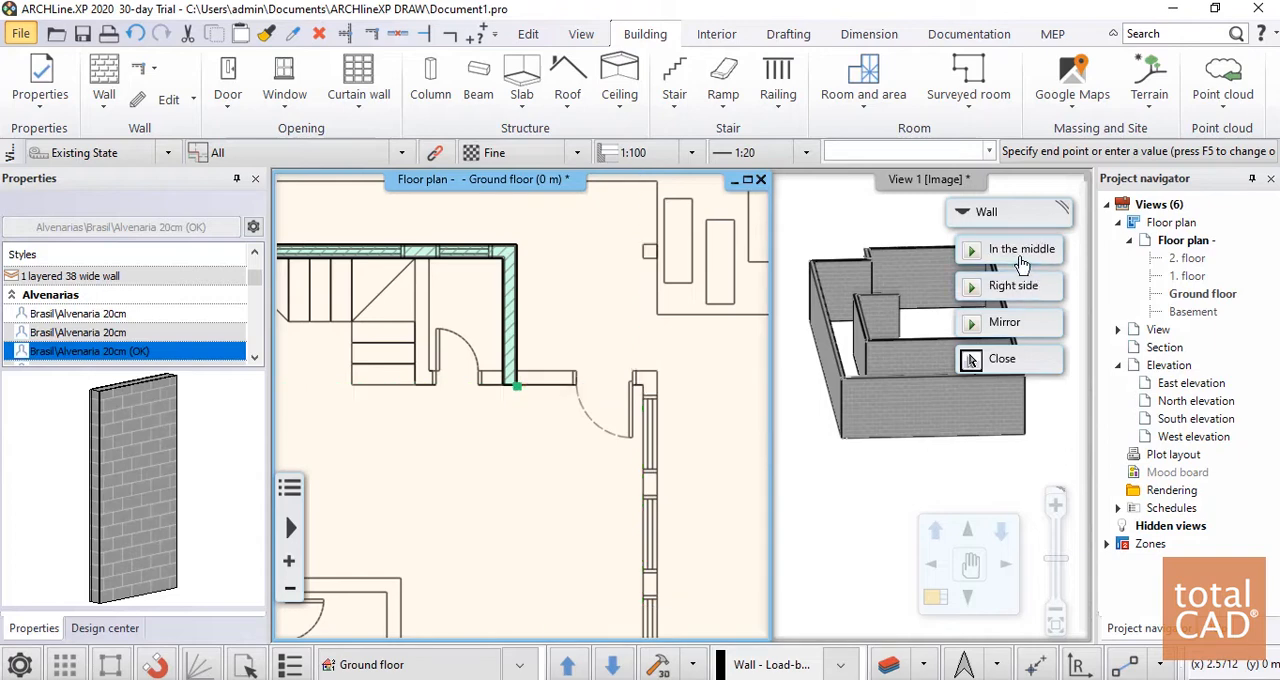
scroll(762, 367, up, 5)
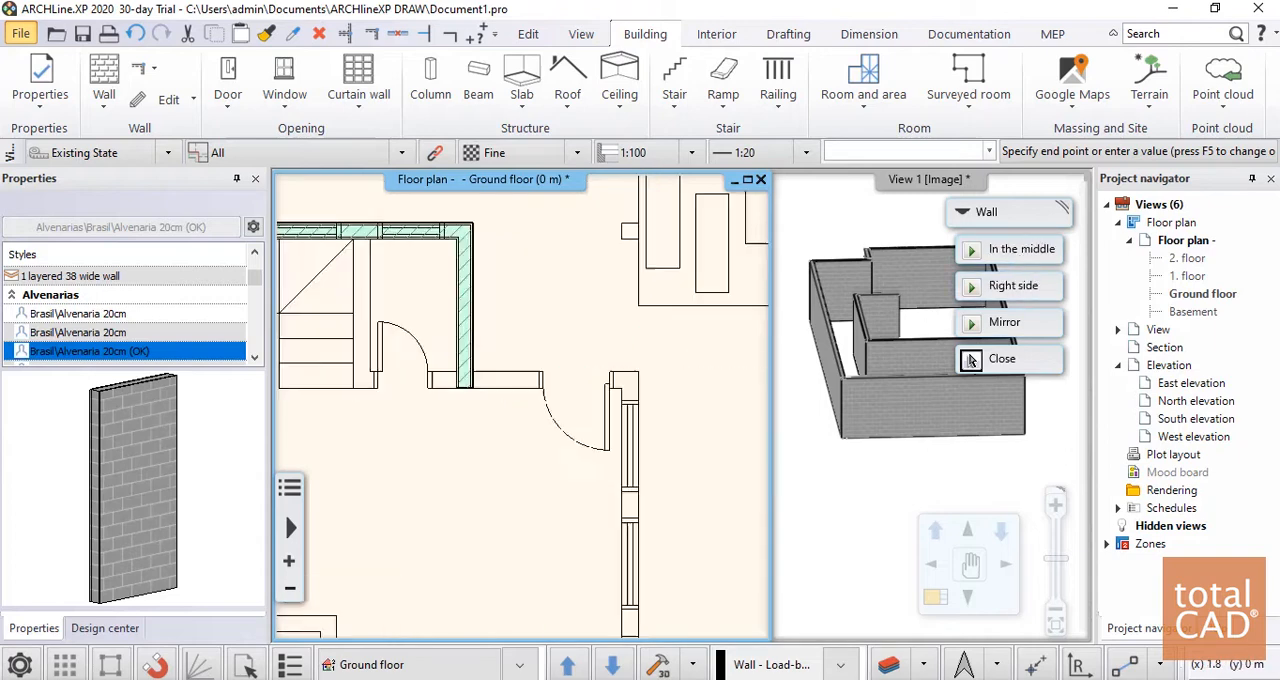
scroll(663, 323, down, 6)
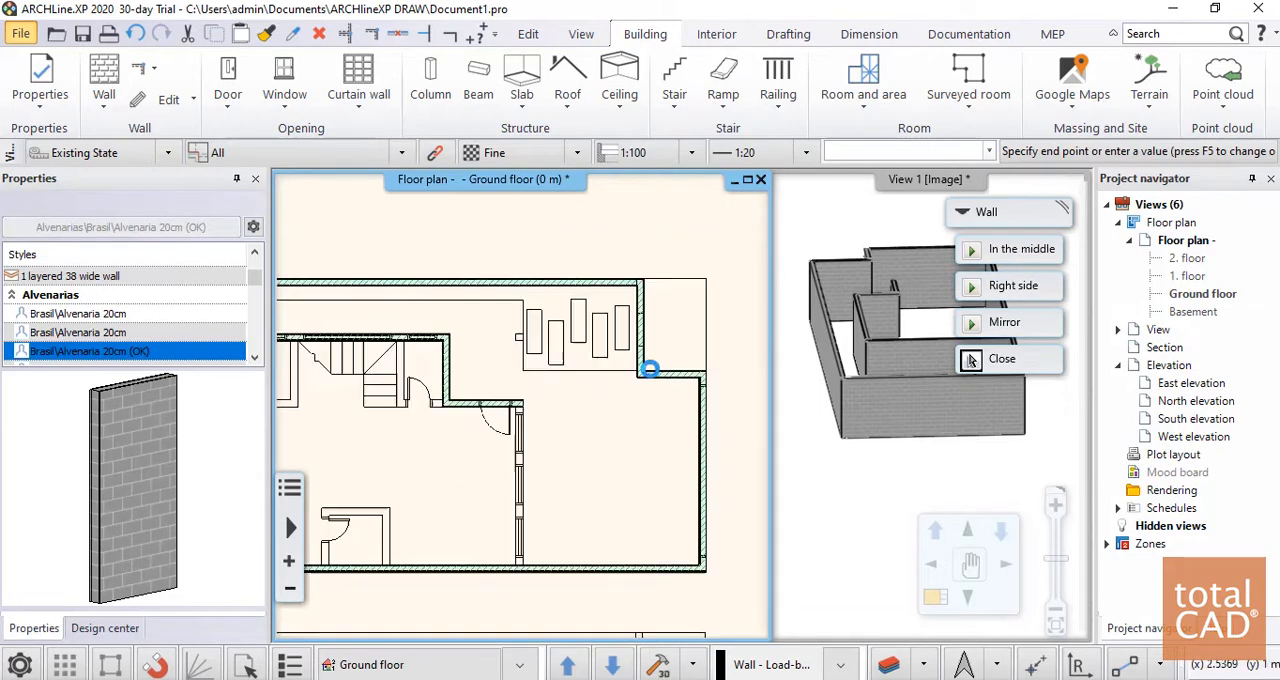
Trace the 4.3 m windowed end wall down to the lower boundary with Right side alignment, ending the wall command
scroll(543, 528, up, 5)
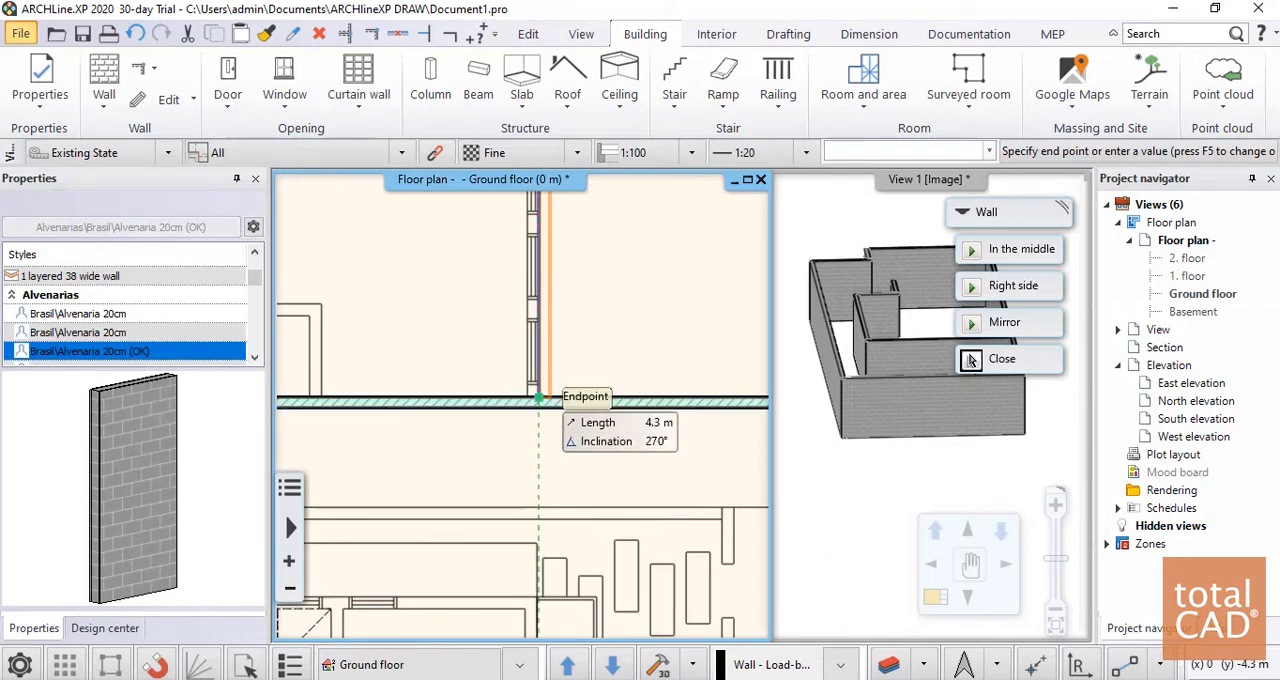
middle_drag(565, 392, 517, 538)
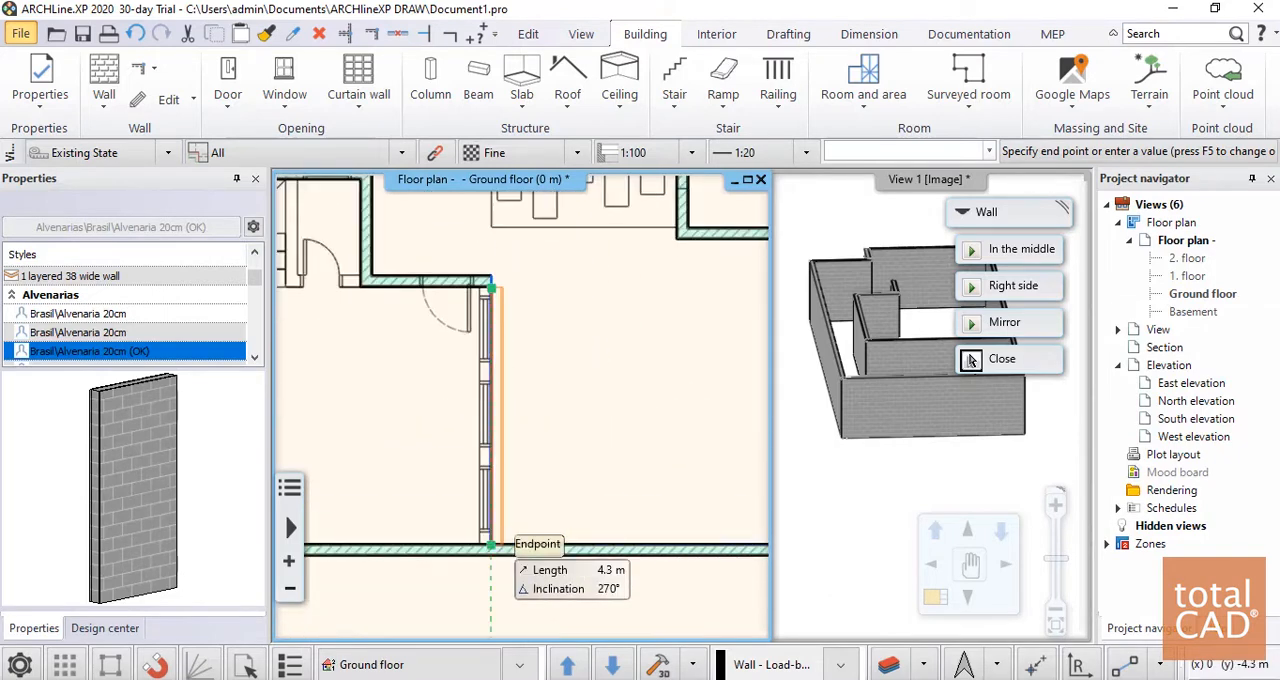
click(1013, 286)
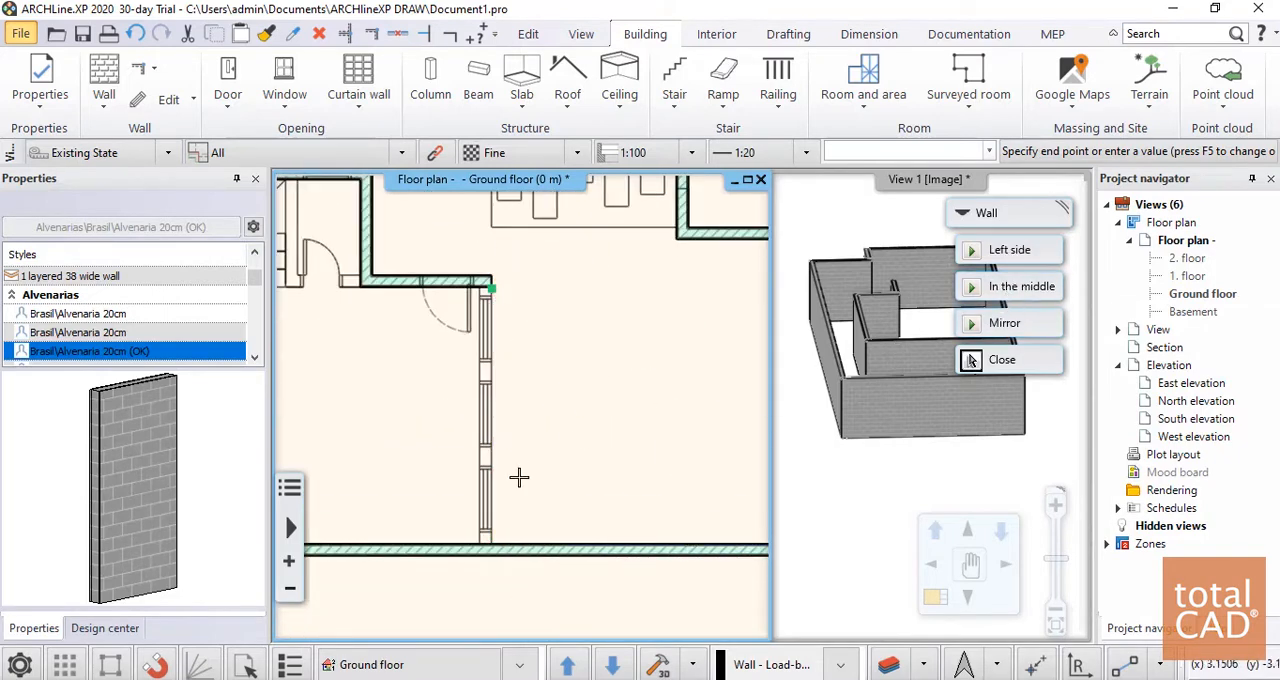
click(491, 545)
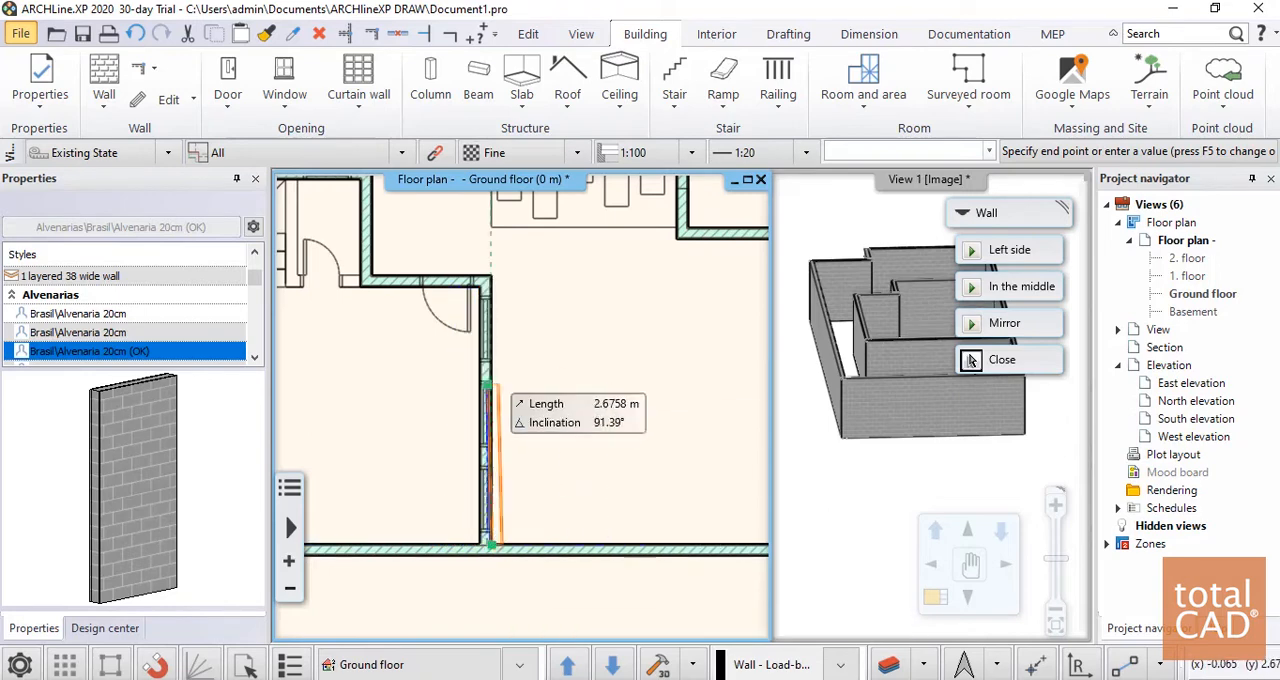
scroll(514, 400, down, 3)
middle_drag(500, 456, 768, 472)
middle_drag(628, 446, 514, 457)
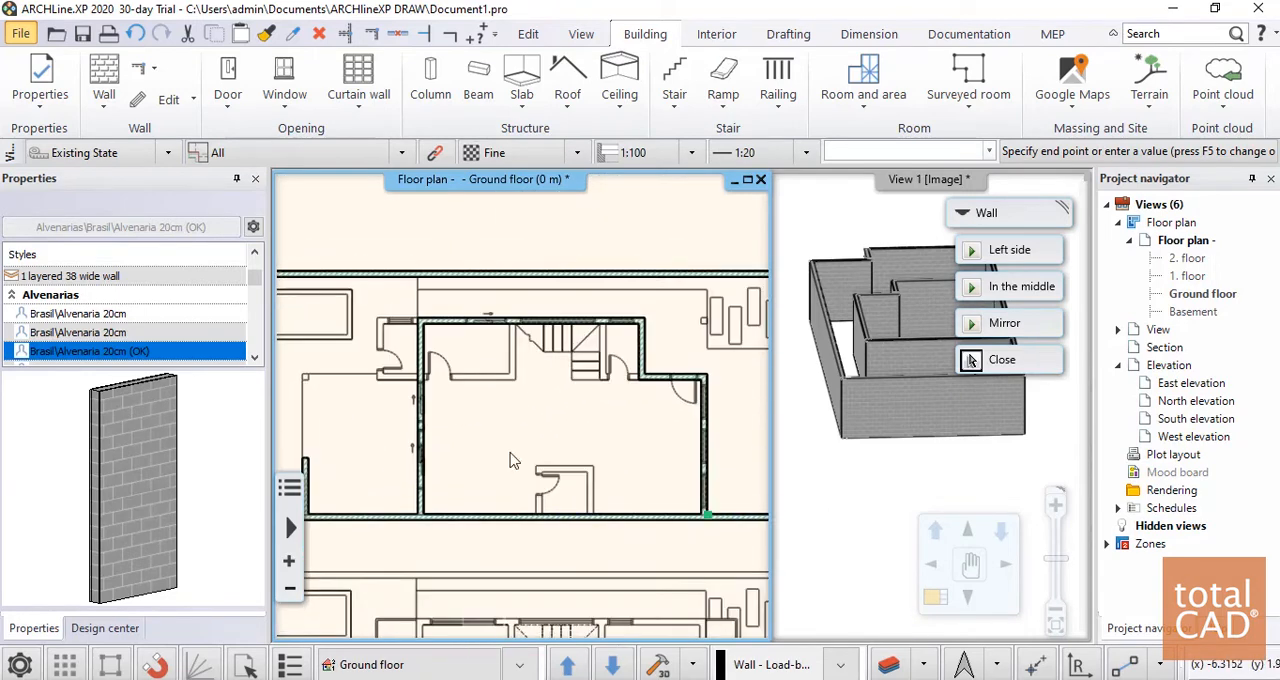
key(Escape)
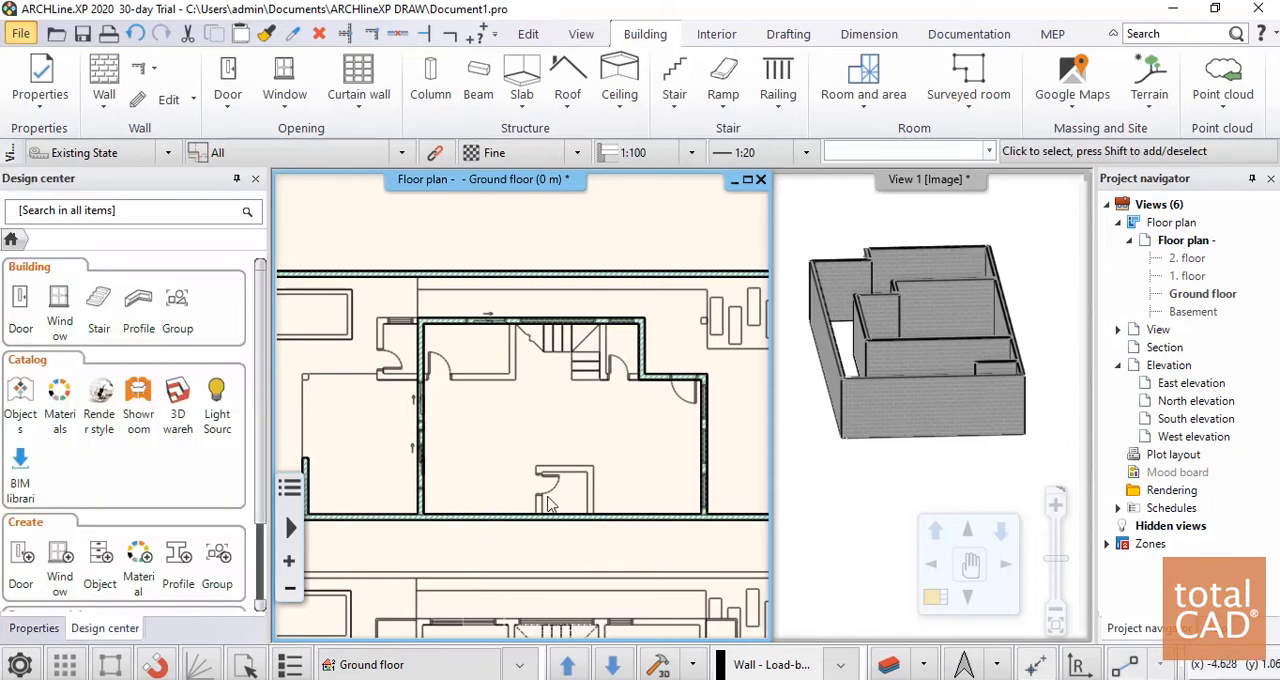
Trace the three walls of the small room on the lower boundary wall, with 1.55 m long side walls
click(104, 80)
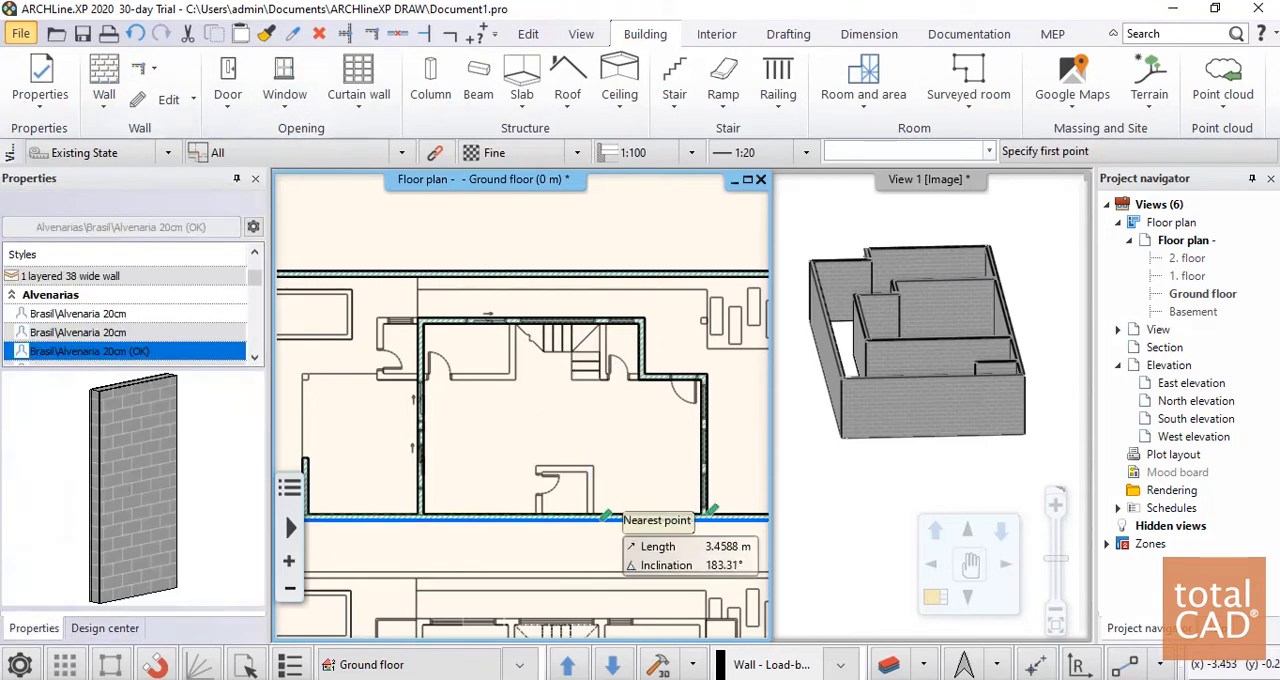
scroll(528, 520, up, 3)
click(520, 384)
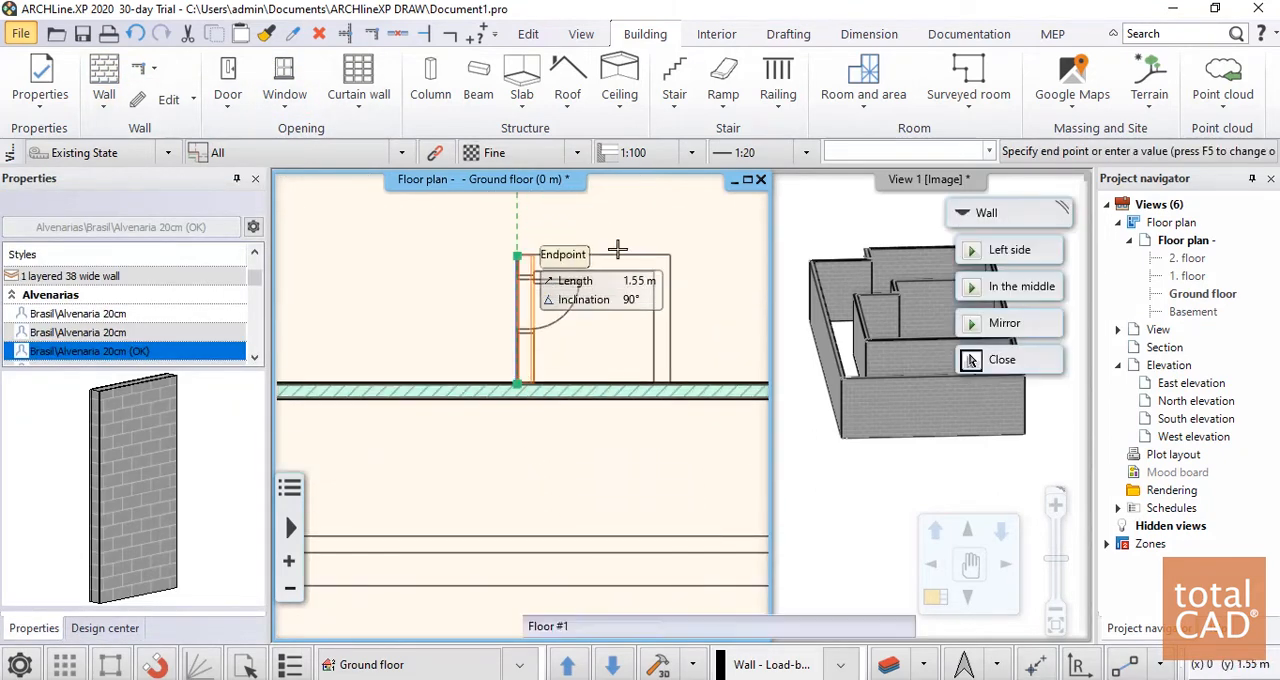
click(521, 258)
click(670, 258)
click(670, 383)
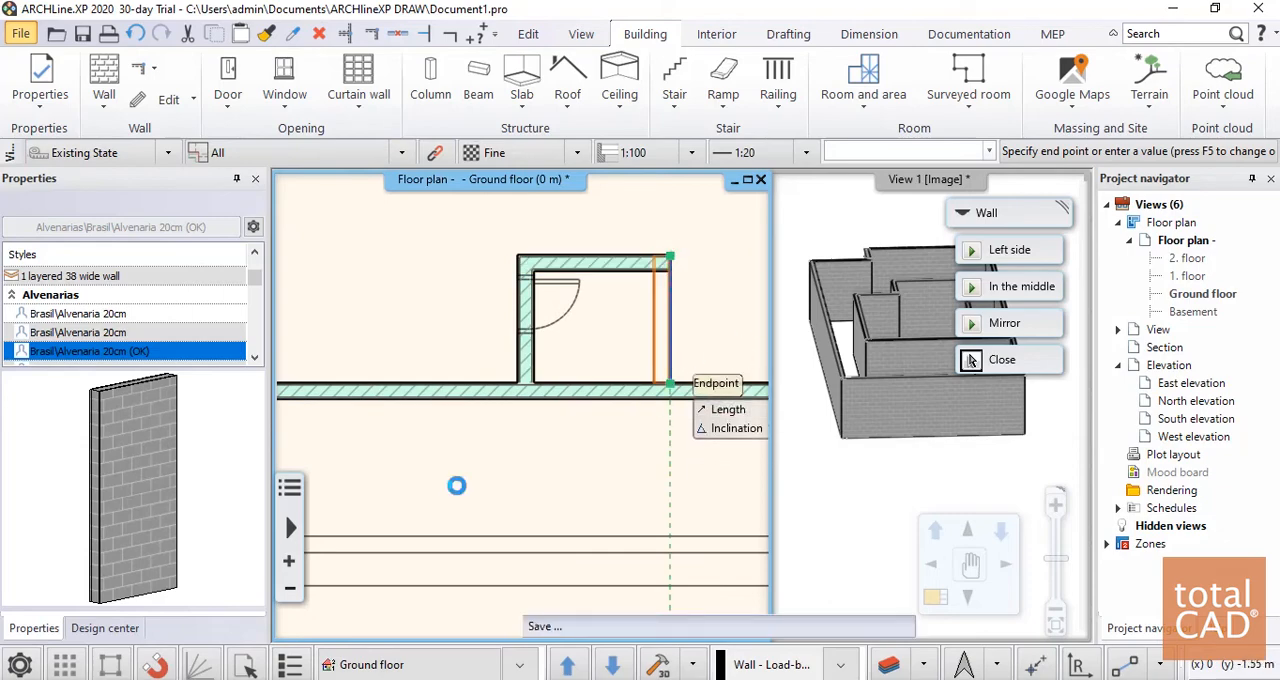
scroll(534, 520, down, 4)
key(Escape)
middle_drag(606, 397, 624, 508)
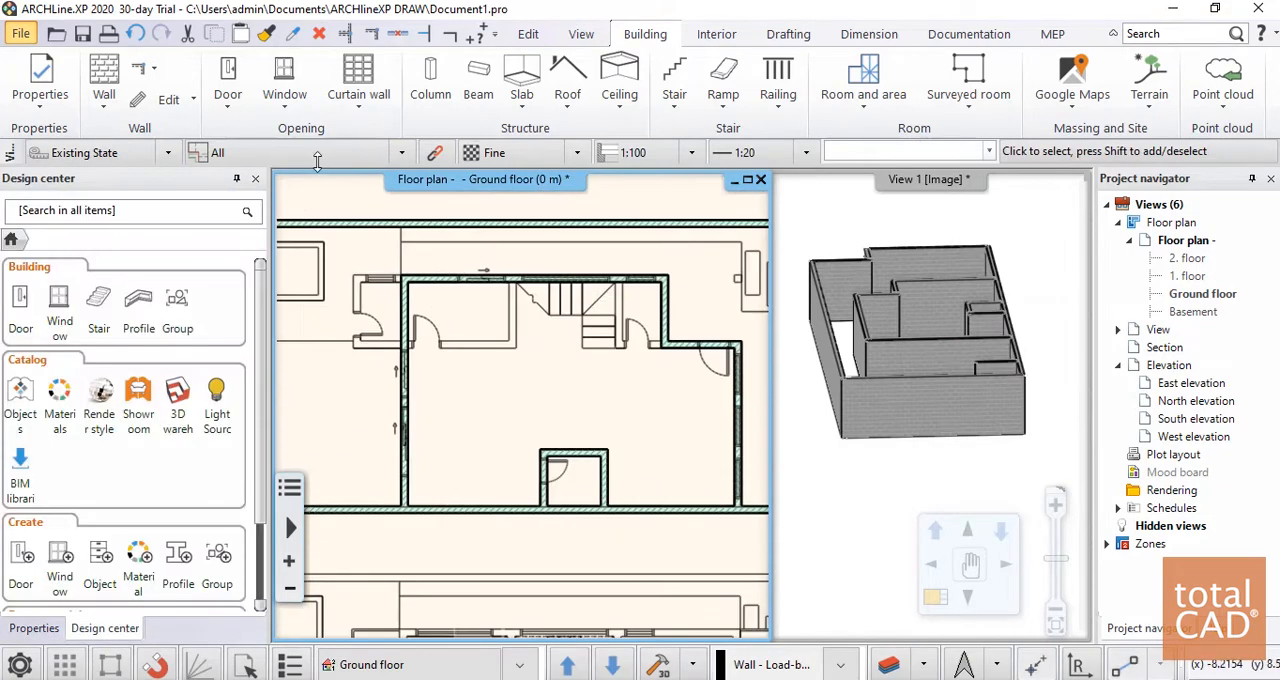
click(112, 73)
scroll(478, 320, up, 2)
scroll(478, 331, down, 1)
middle_drag(478, 331, 562, 353)
scroll(562, 353, up, 1)
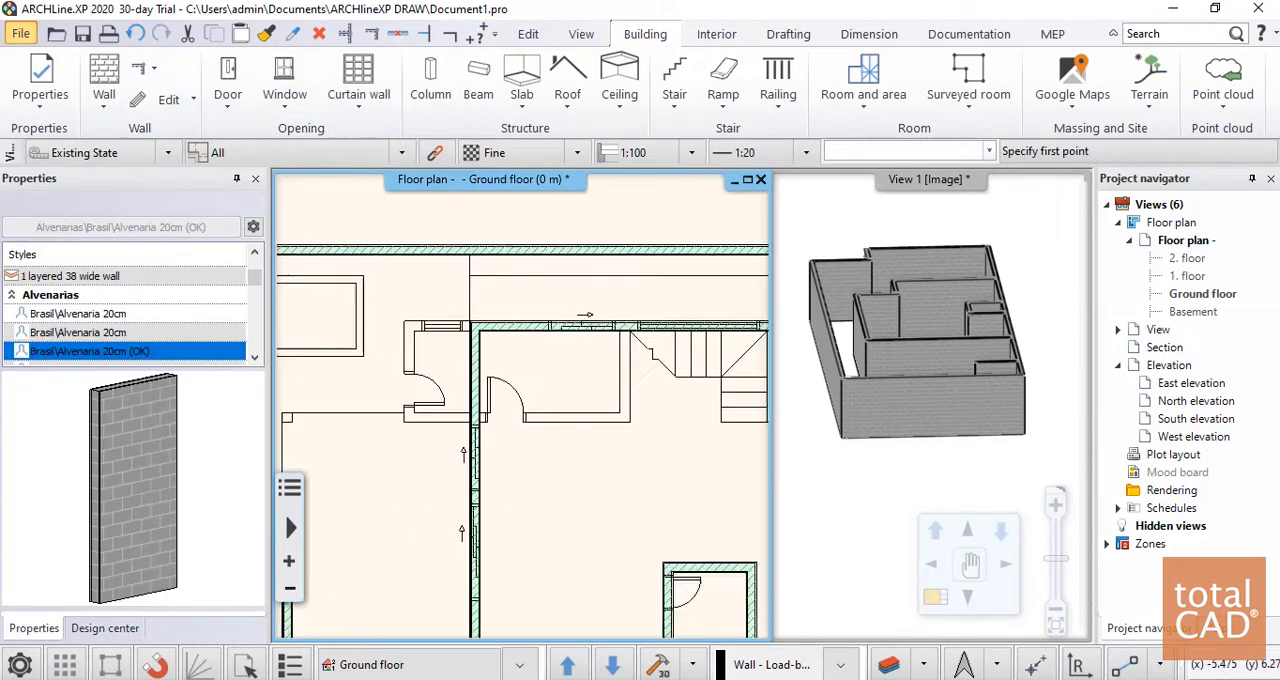
scroll(419, 255, up, 3)
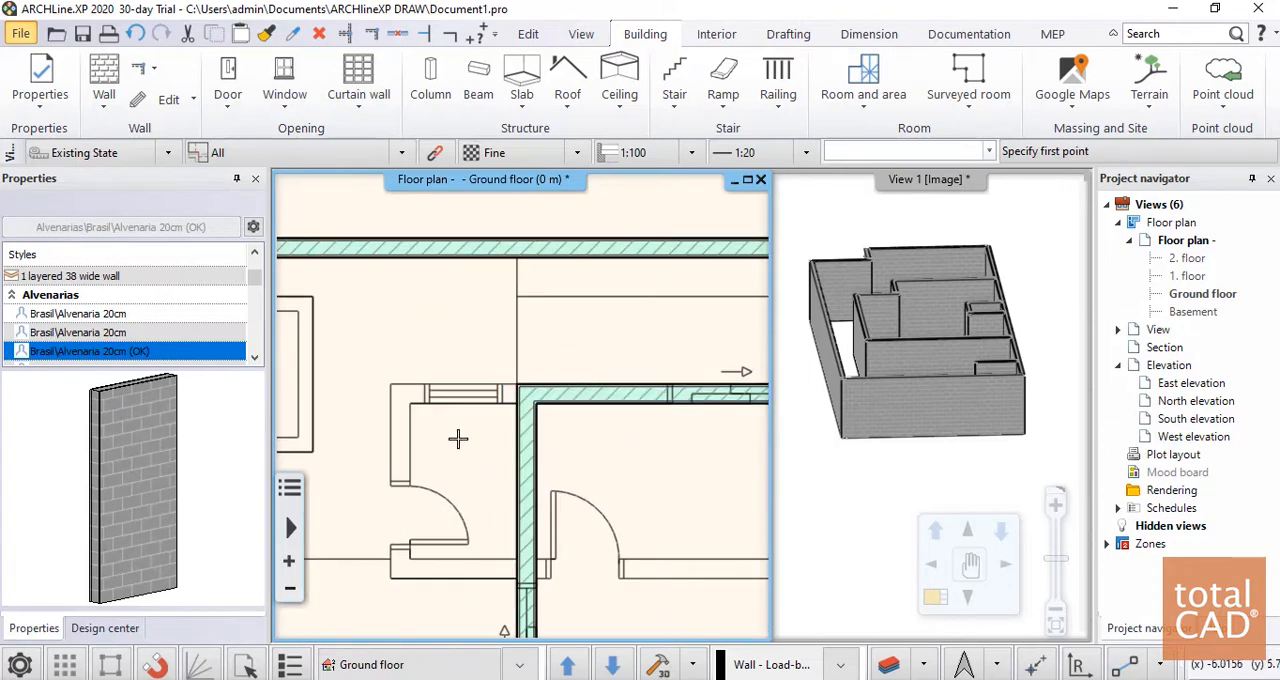
click(517, 388)
scroll(517, 388, up, 4)
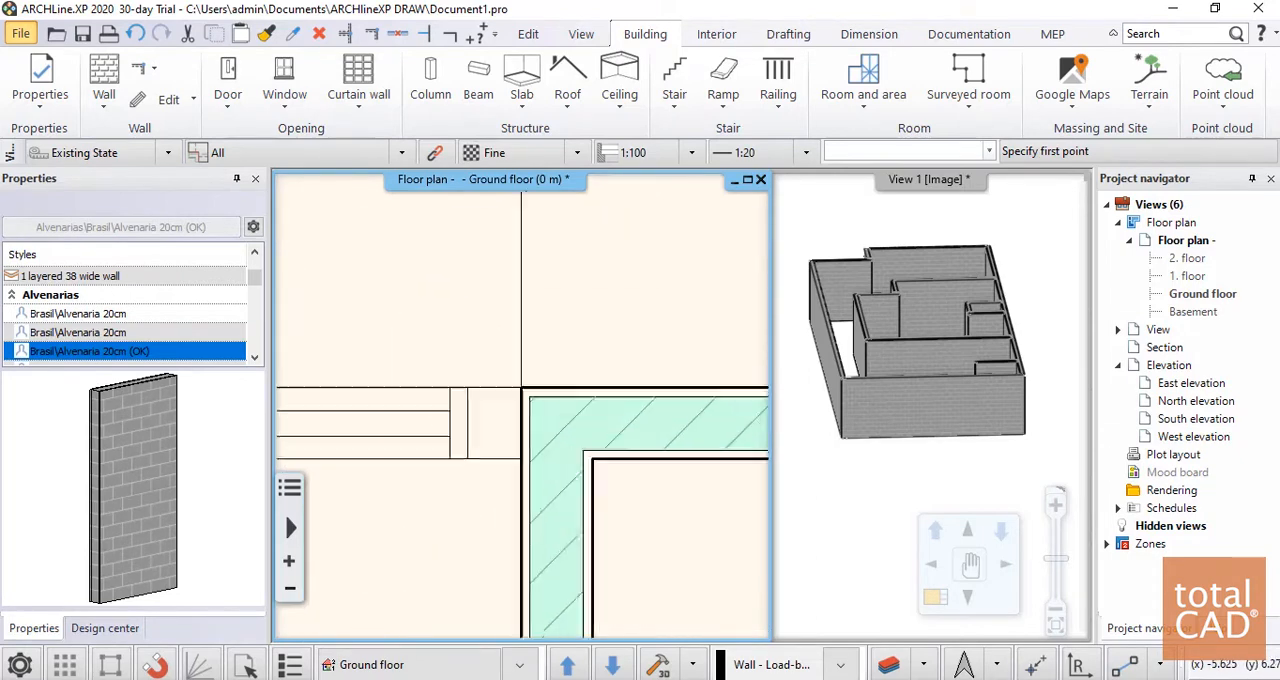
scroll(507, 388, down, 4)
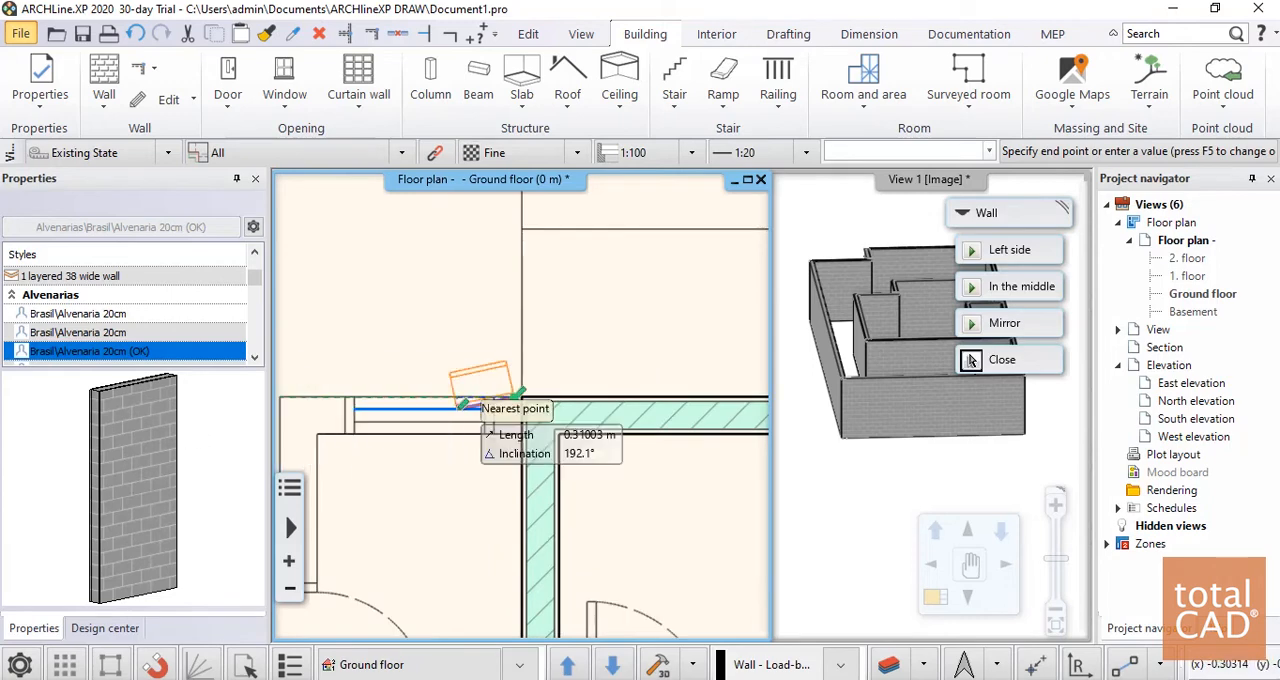
key(Escape)
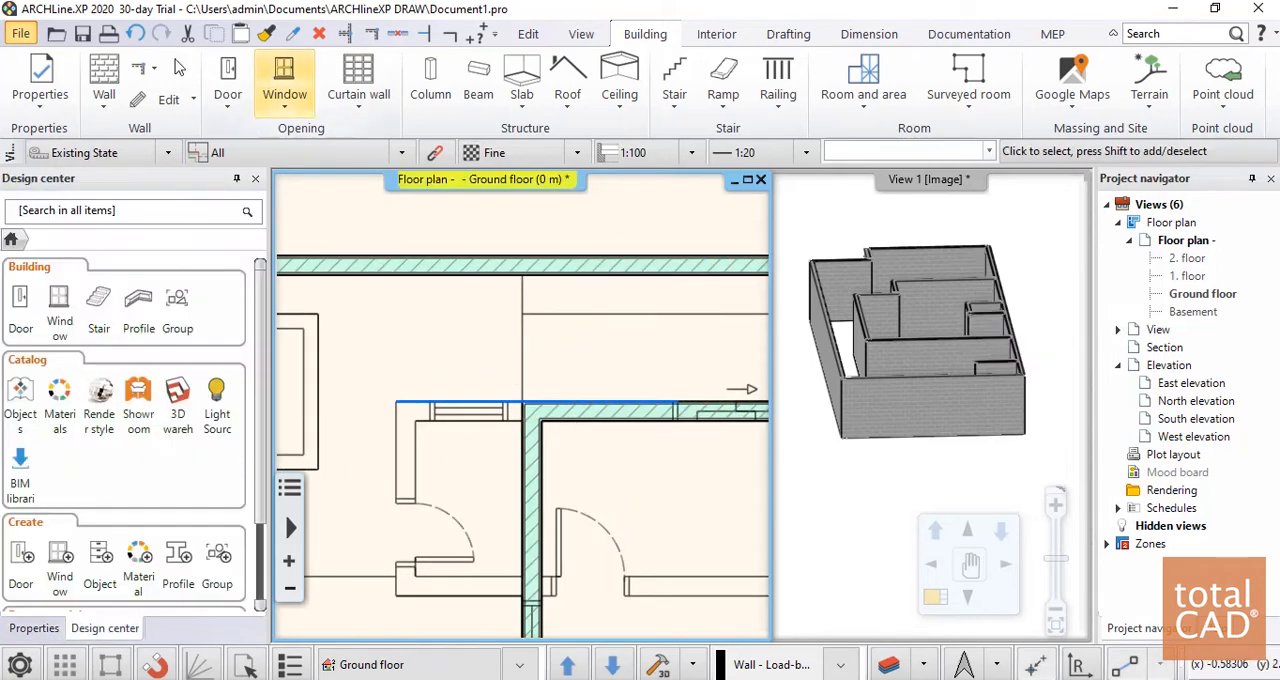
Trace the upper and outer side walls of the small room projecting towards the pool, starting at the house corner with Left side alignment
click(104, 80)
scroll(480, 470, up, 5)
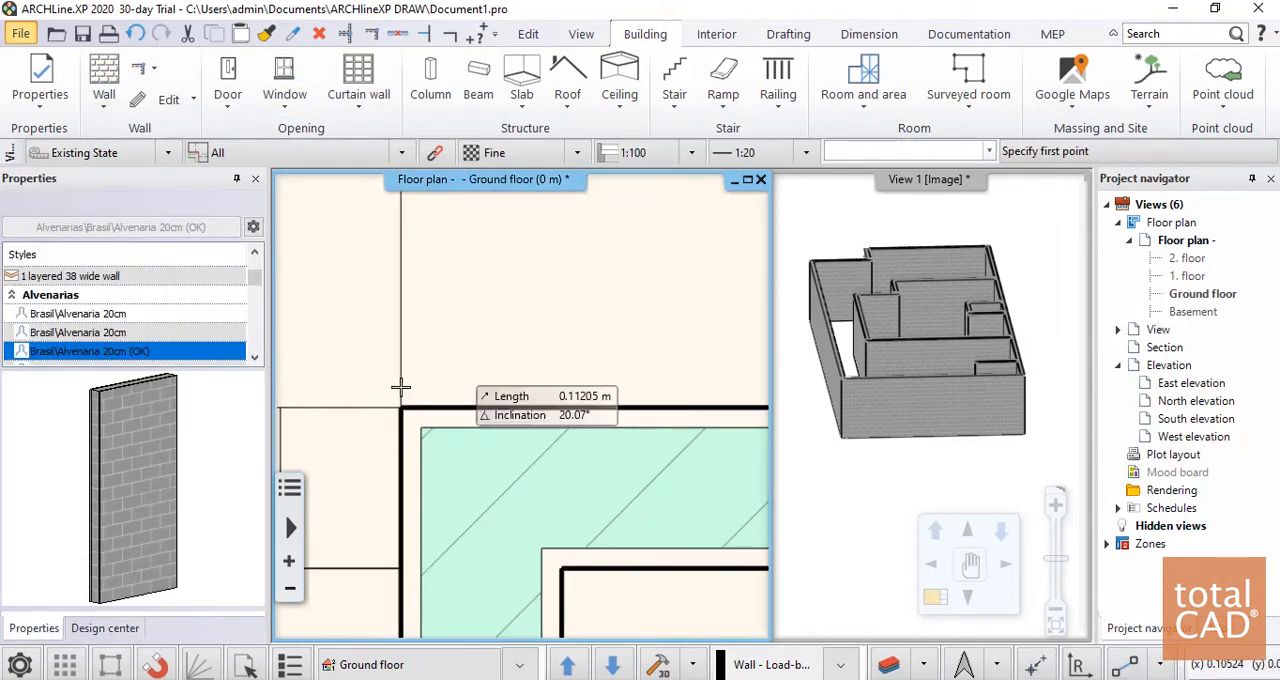
click(430, 405)
scroll(683, 377, down, 4)
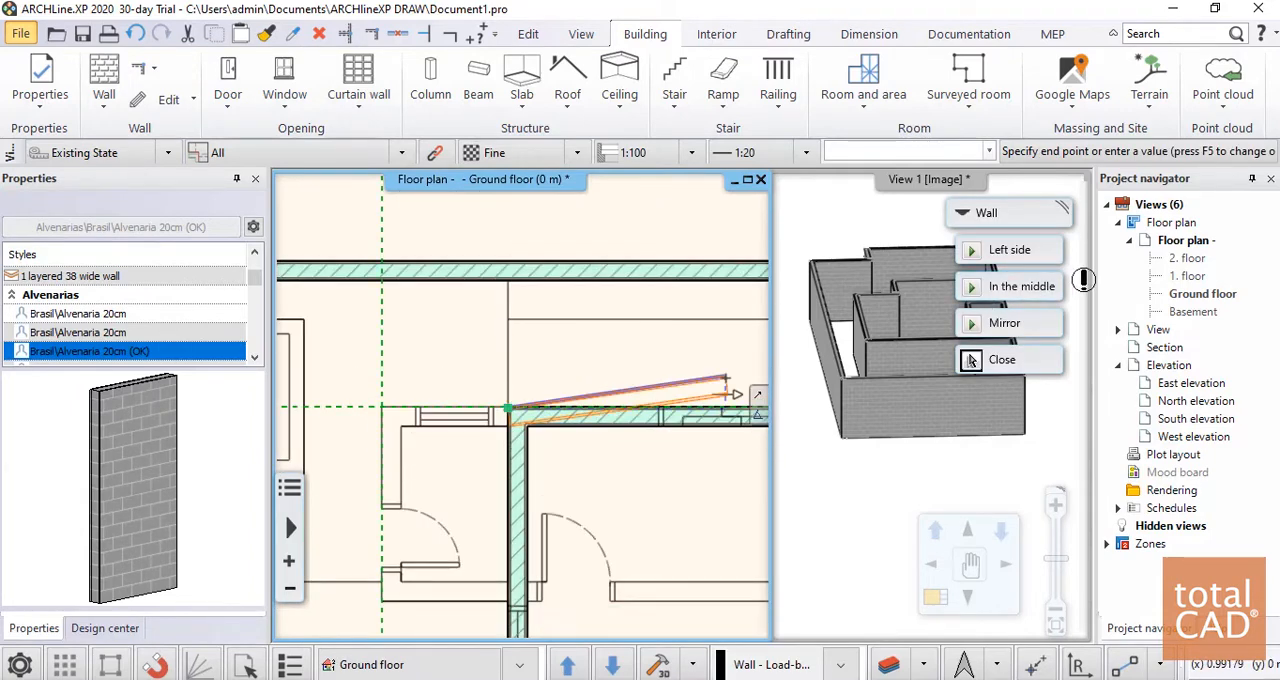
click(1010, 250)
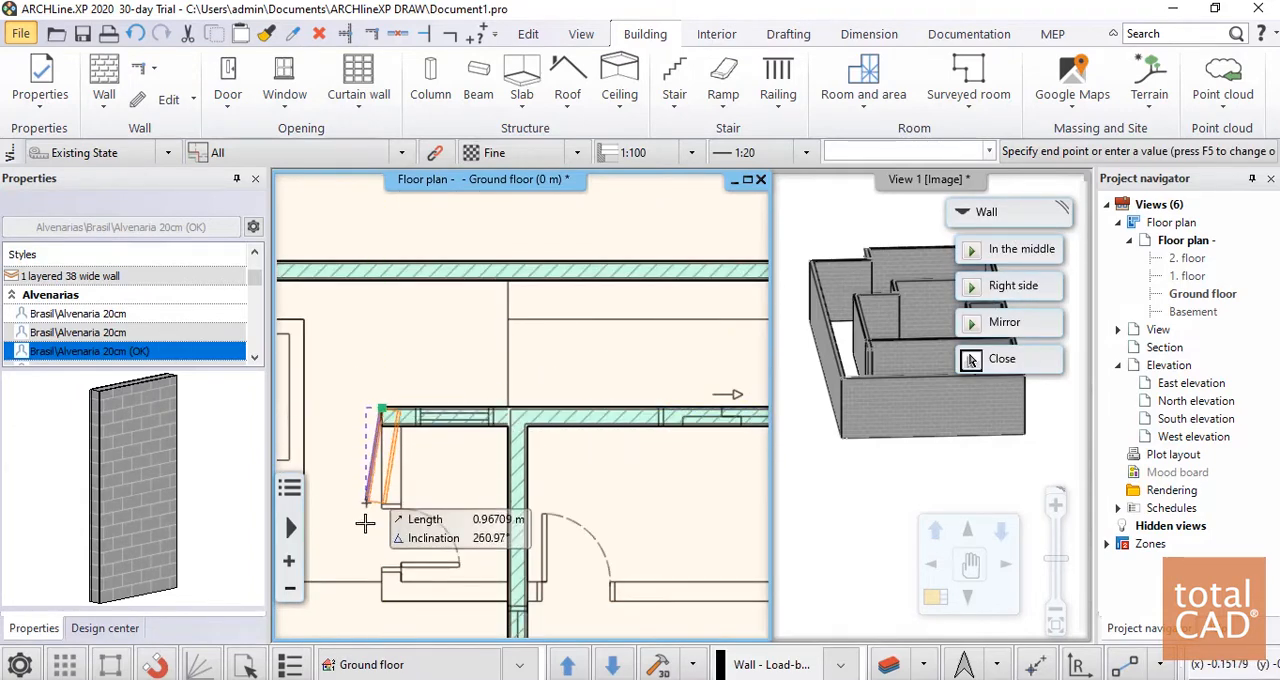
scroll(588, 404, down, 3)
Continue the wall along the lower edge of the two adjoining rooms and up beside the stair to the upper wall, ending the command
scroll(610, 450, up, 5)
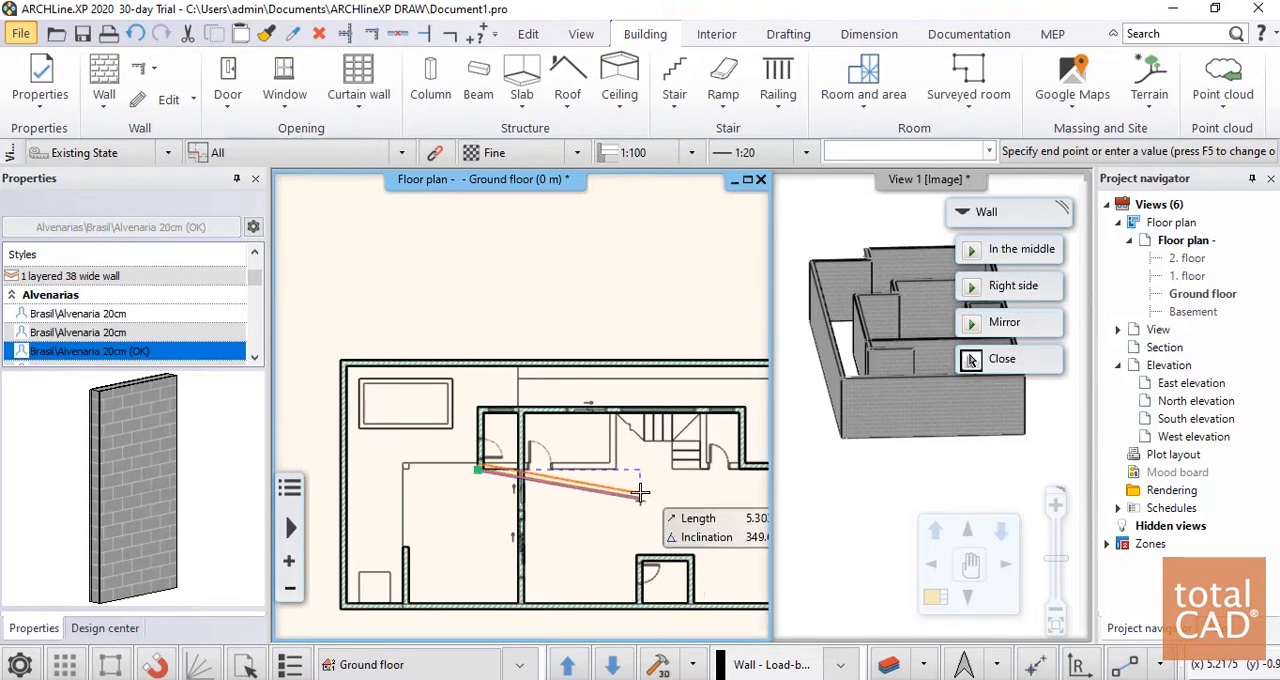
click(558, 432)
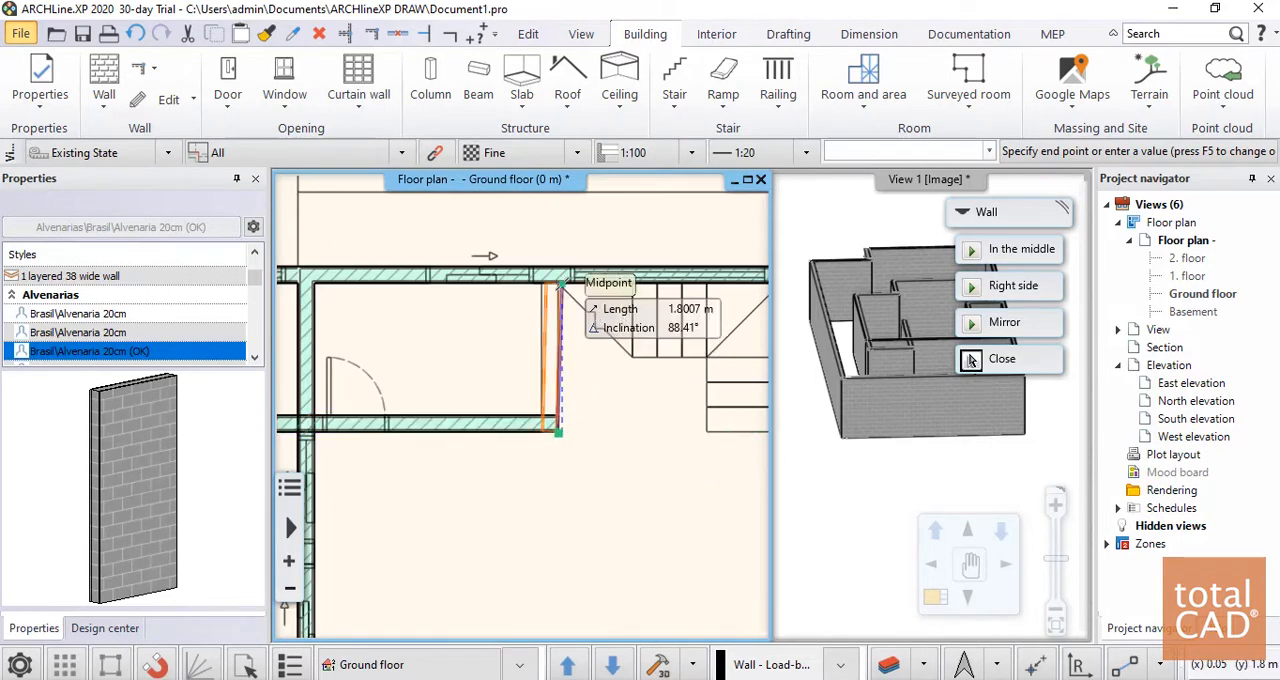
click(558, 283)
key(Escape)
scroll(486, 425, down, 4)
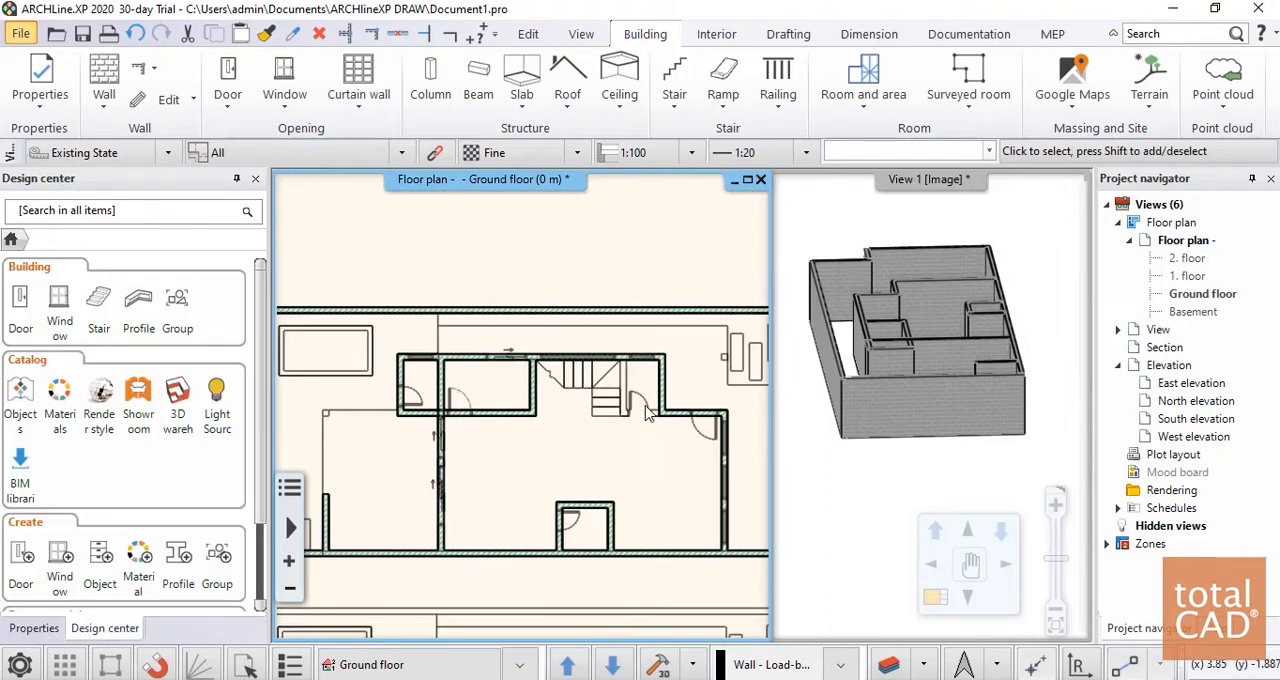
Trace the 1.8 m wall on the stair's other side and the short wall across the small room's door, ending the command
scroll(603, 437, up, 2)
scroll(603, 437, up, 2)
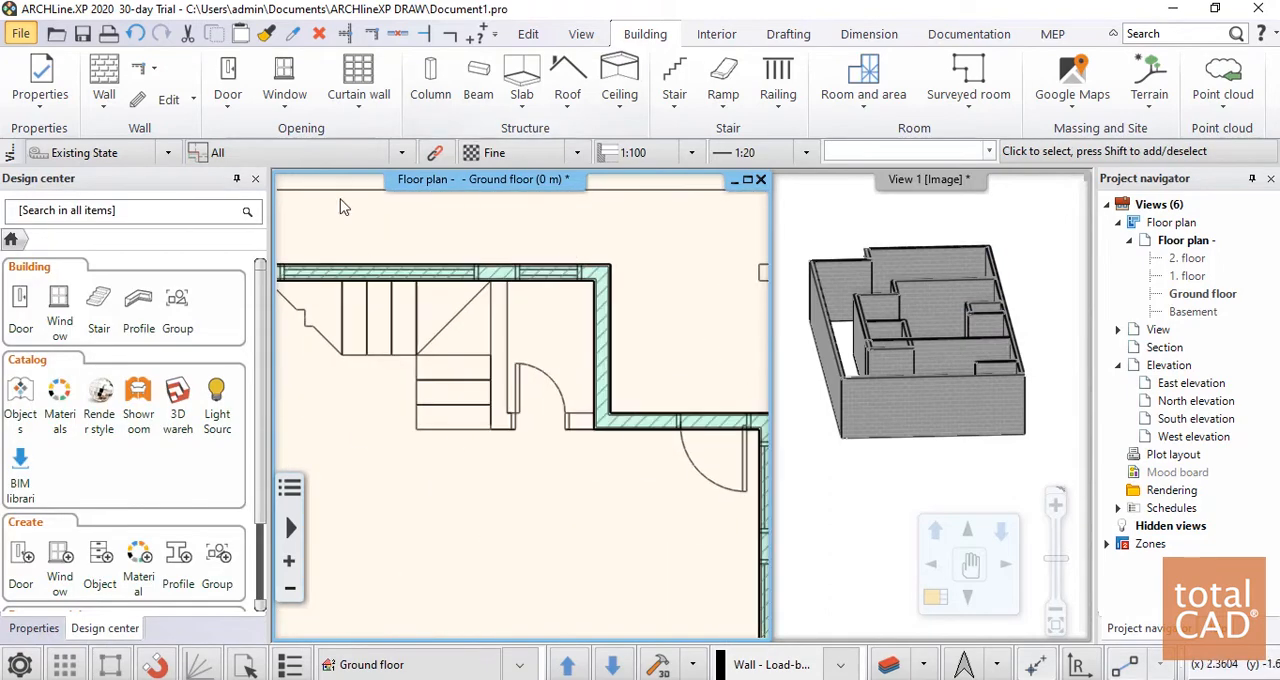
click(103, 80)
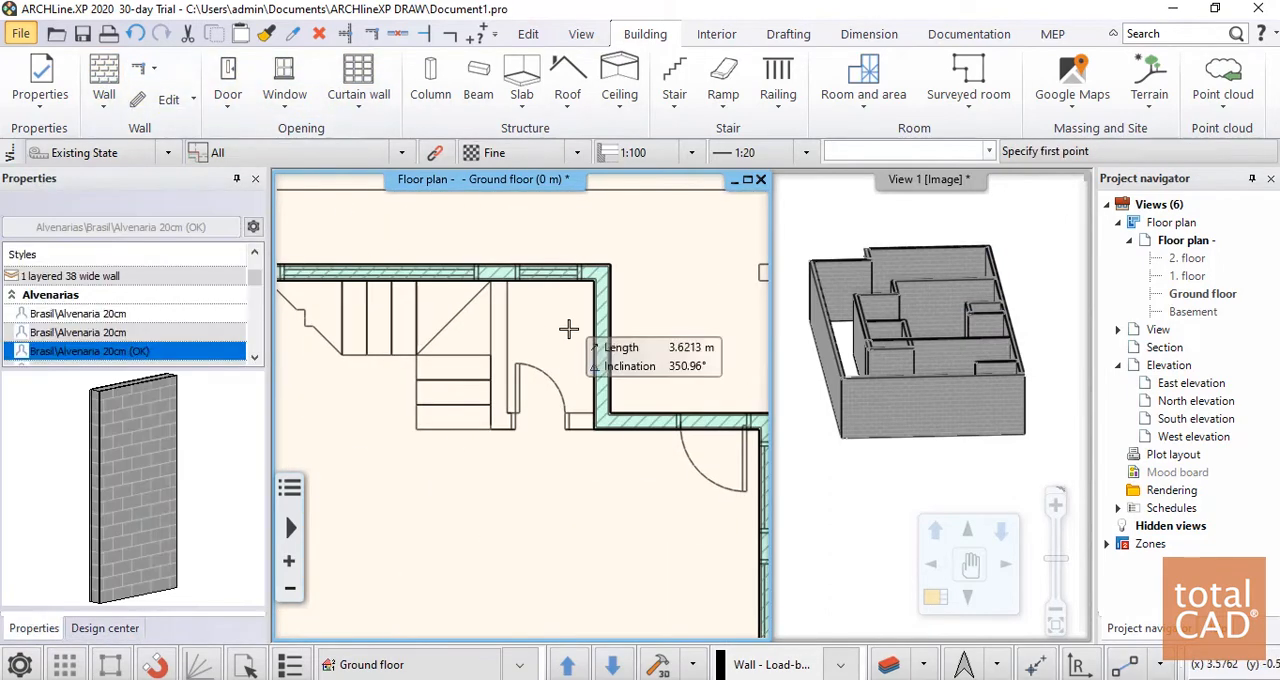
scroll(520, 300, up, 4)
click(514, 372)
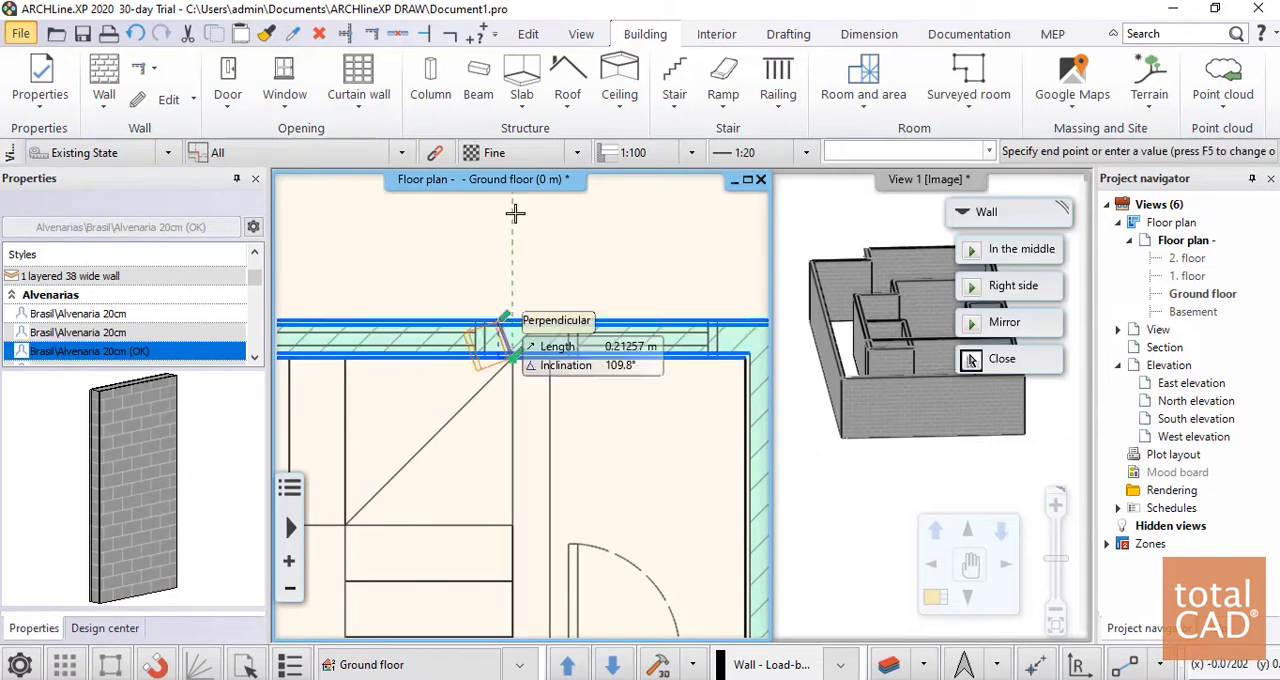
scroll(516, 380, down, 3)
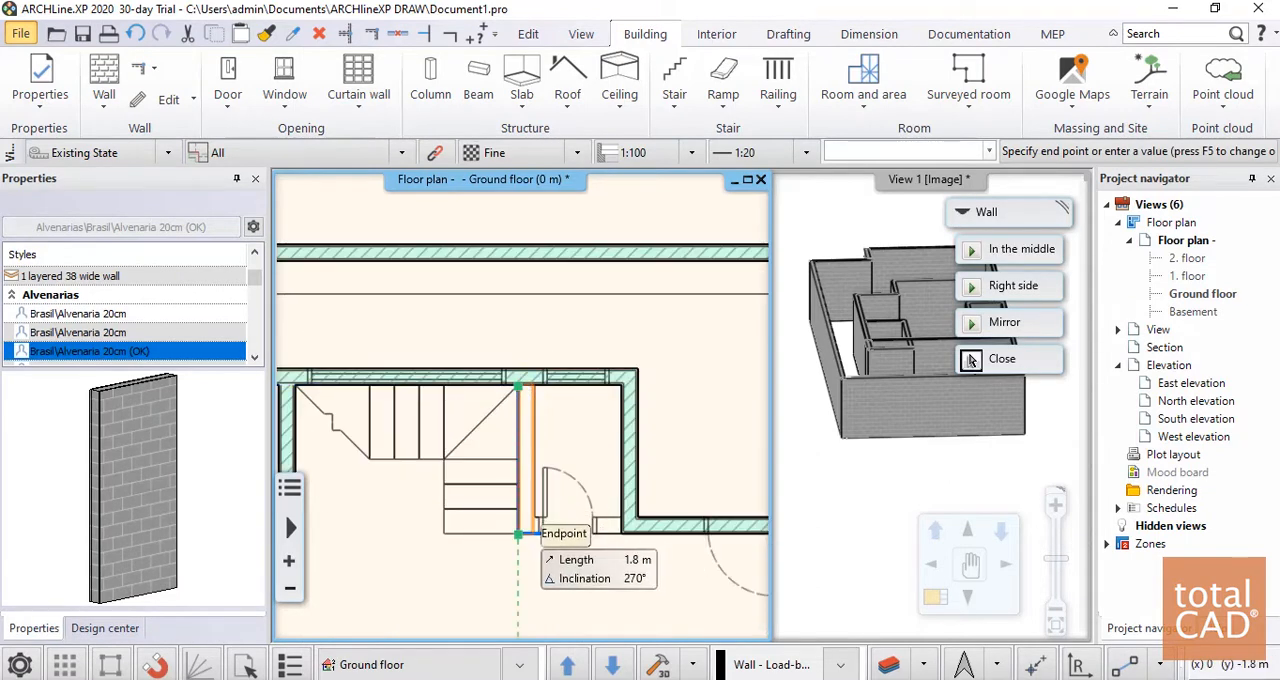
click(518, 535)
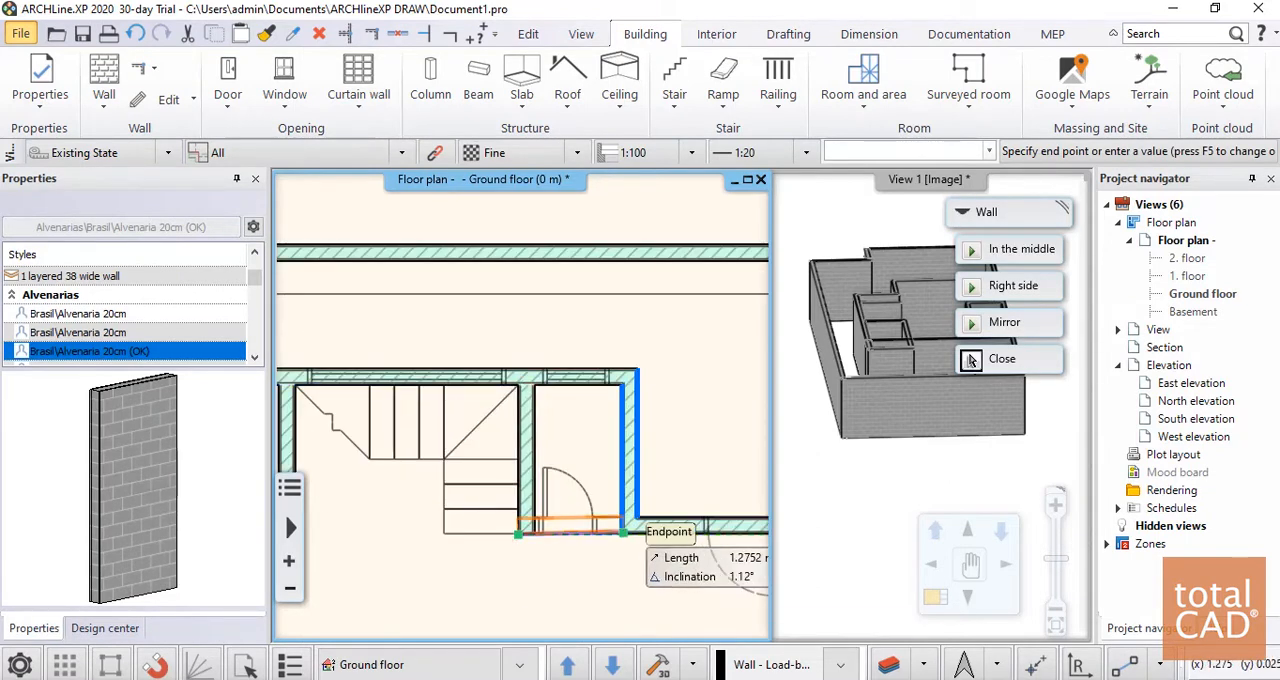
click(624, 533)
key(Escape)
scroll(600, 541, up, 5)
middle_drag(512, 307, 585, 415)
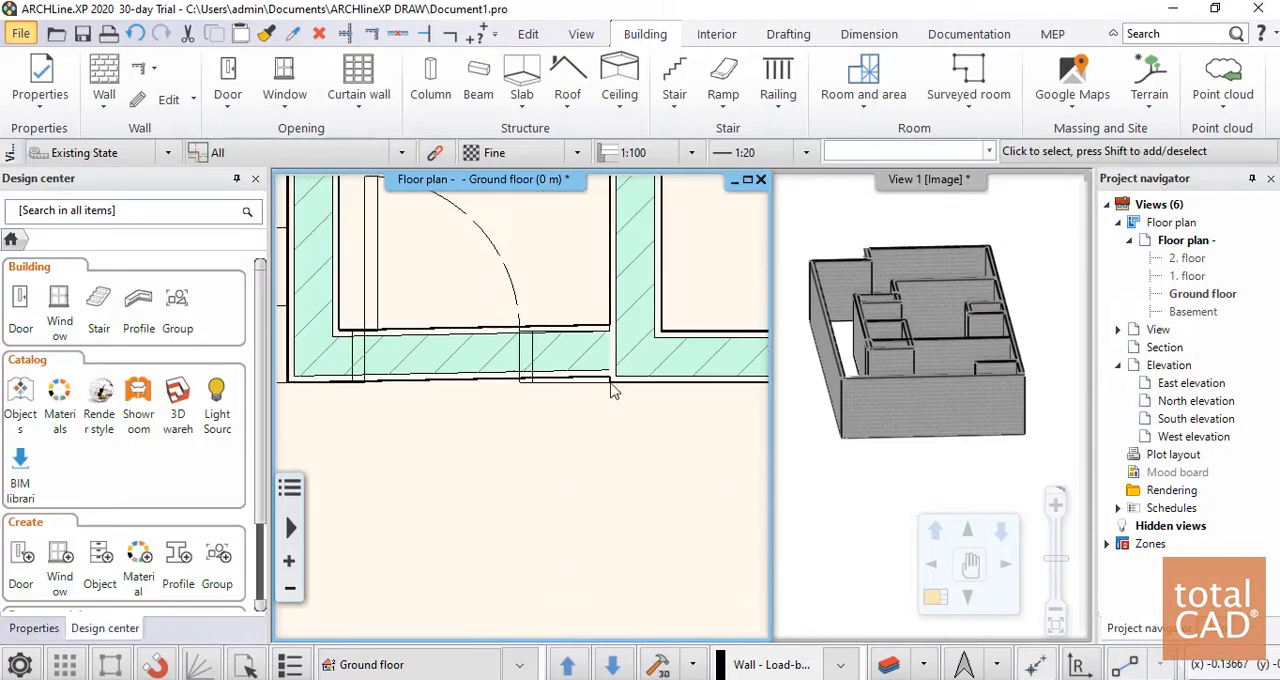
Move the right endpoint of the short wall across the small room's door to straighten it against the adjacent wall corner
scroll(610, 392, up, 2)
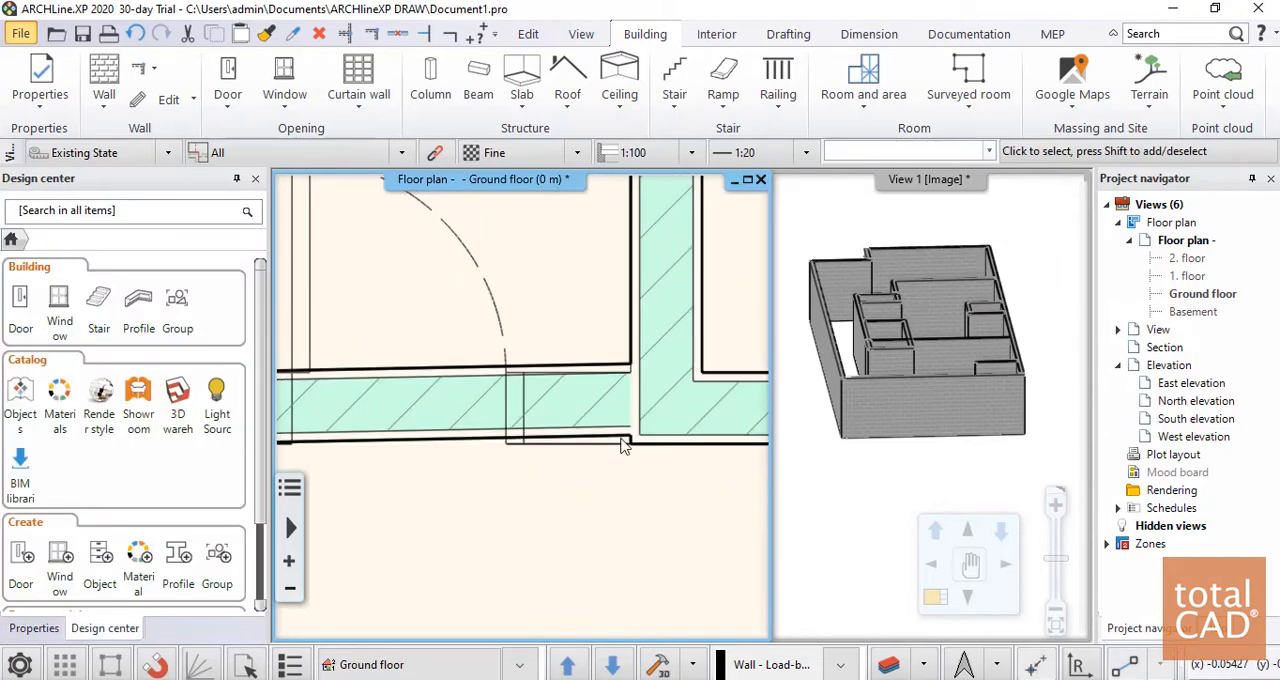
click(622, 443)
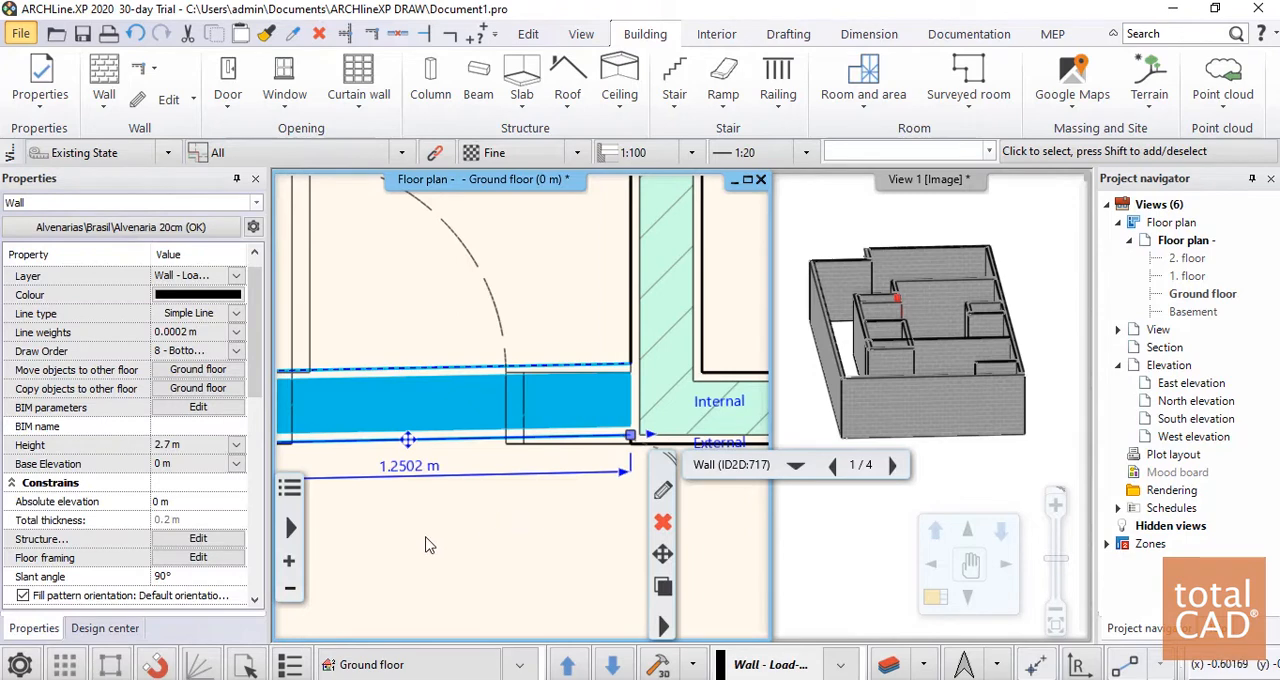
scroll(428, 543, down, 2)
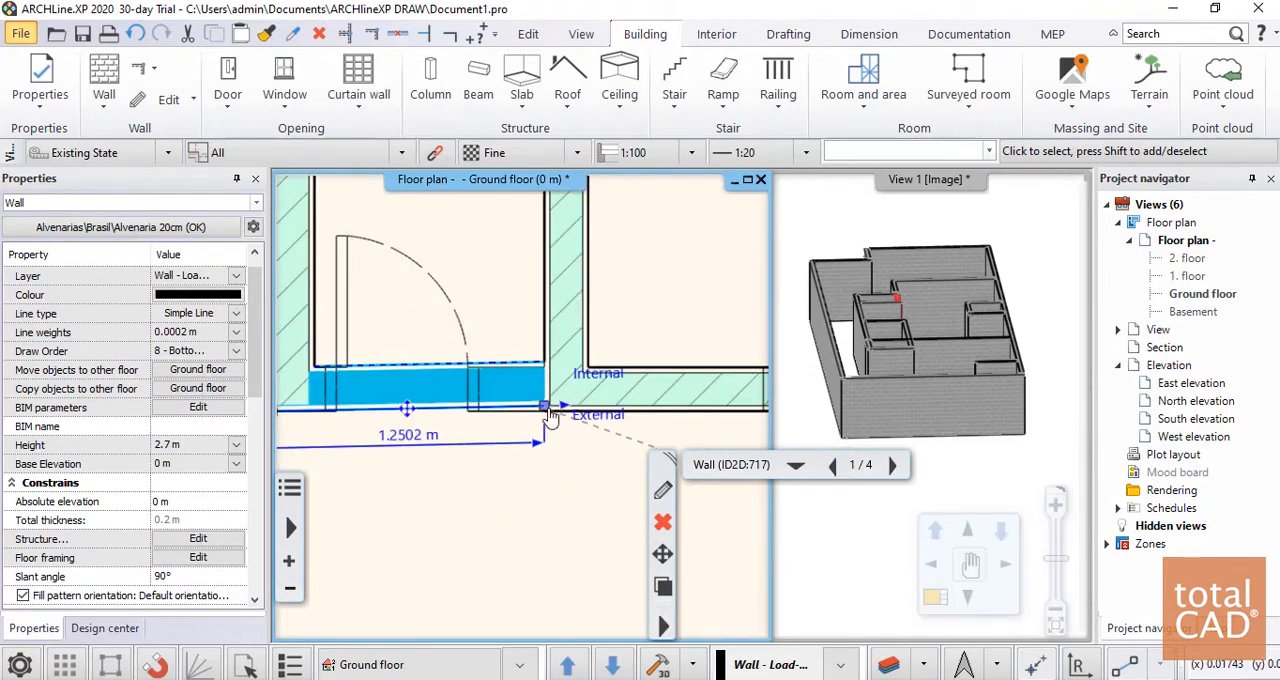
click(544, 409)
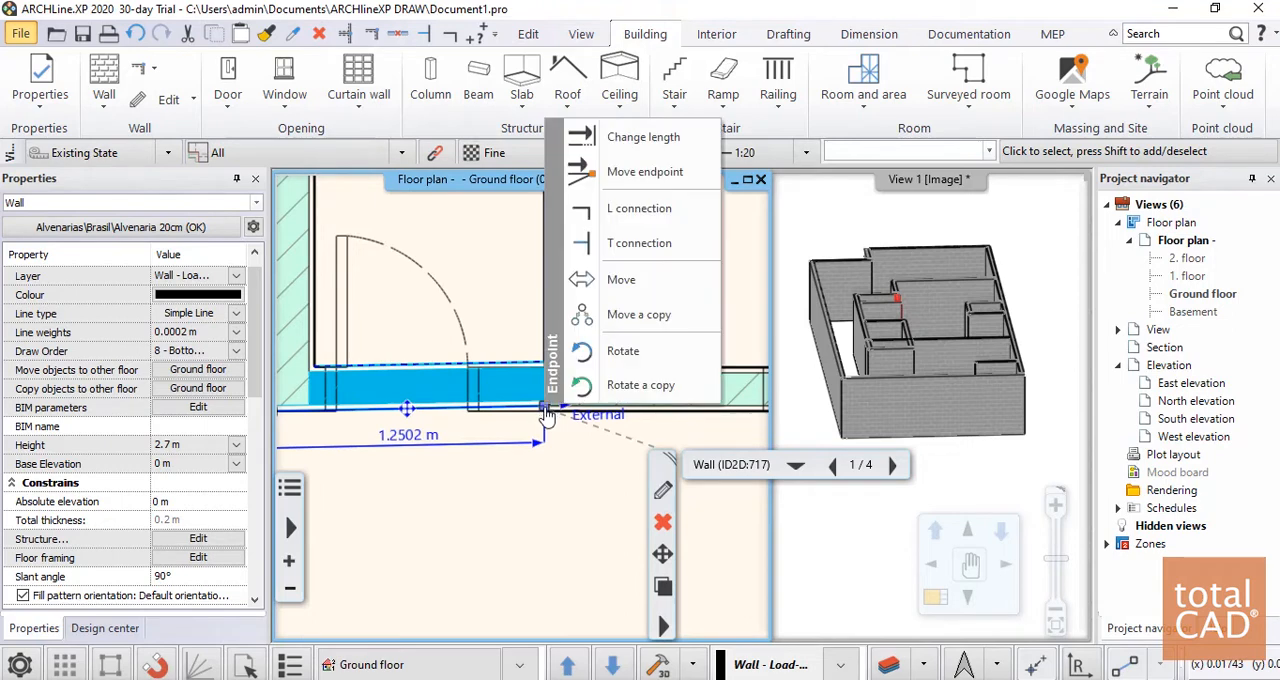
click(642, 173)
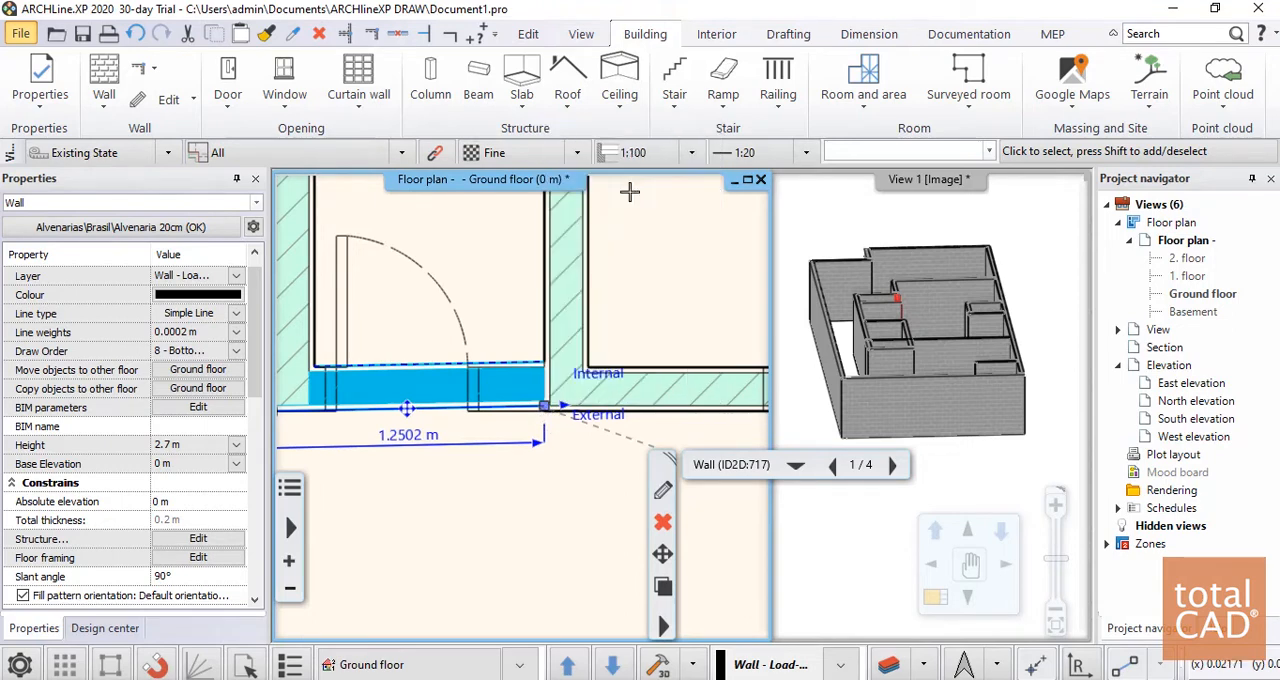
click(544, 410)
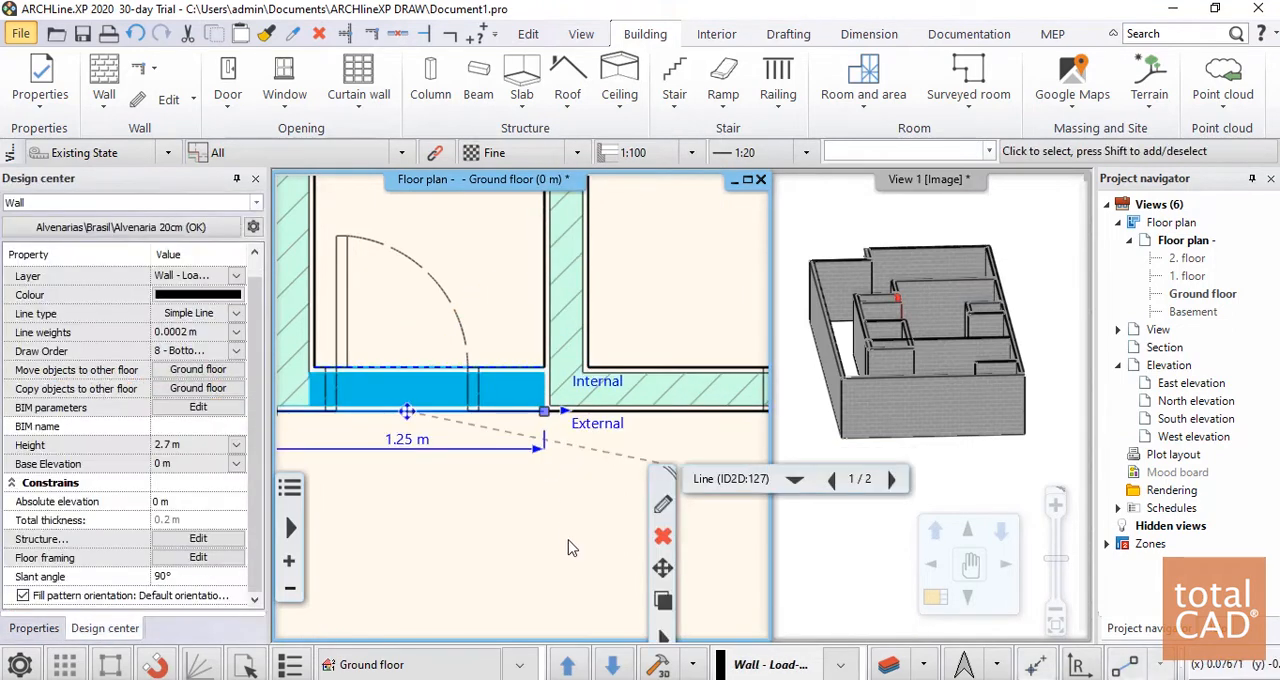
click(567, 547)
scroll(540, 470, down, 8)
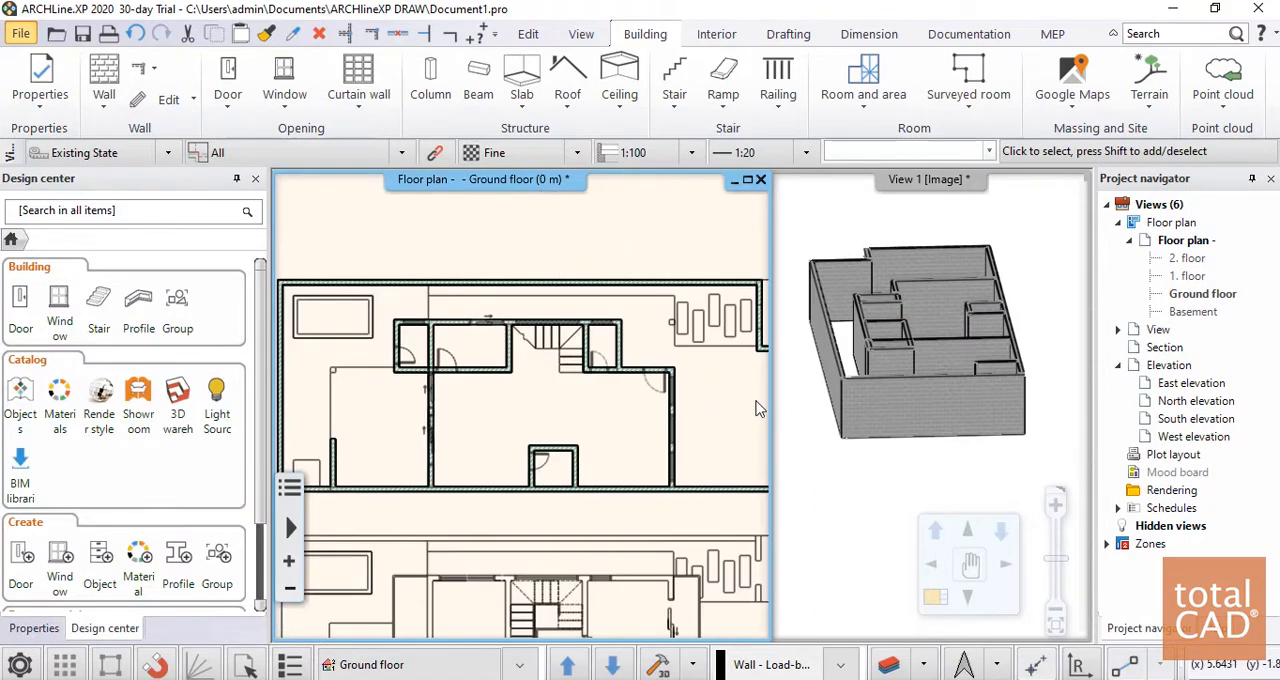
Examine the traced ground floor walls in plan and from above in the 3D view
middle_drag(757, 408, 673, 382)
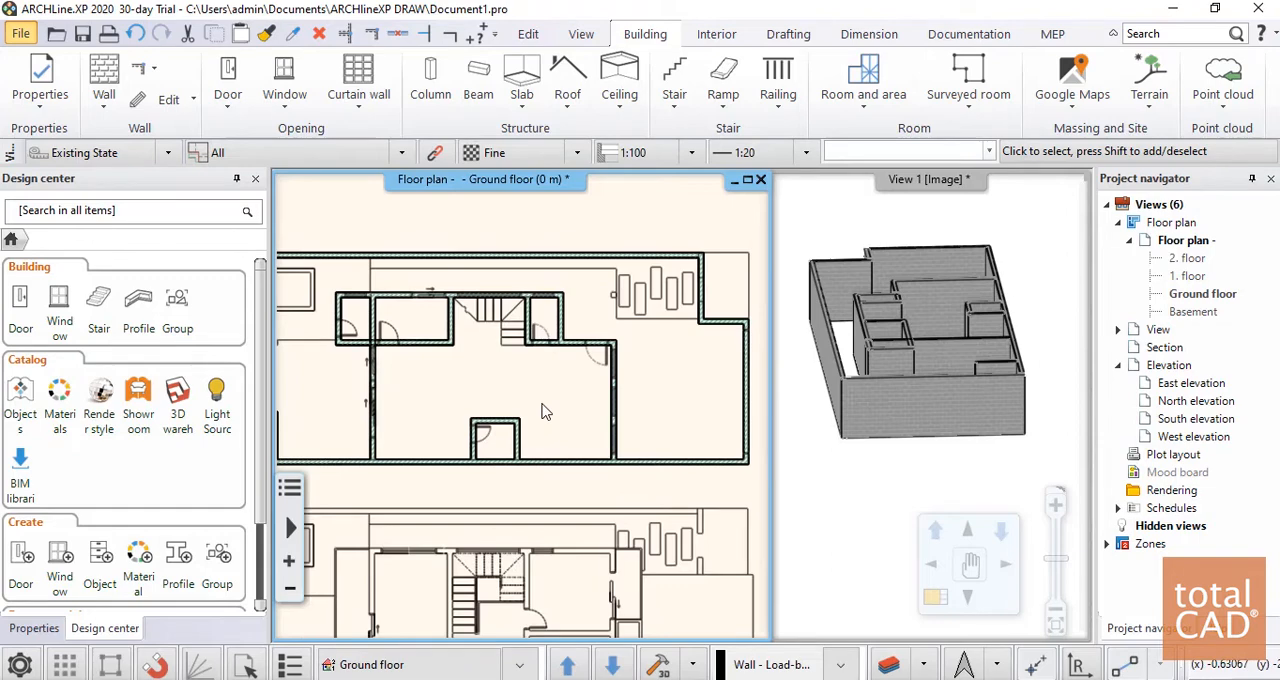
click(920, 334)
mouse_move(905, 285)
middle_down()
mouse_move(899, 311)
mouse_move(932, 410)
mouse_move(910, 347)
mouse_move(906, 372)
mouse_move(866, 405)
mouse_move(900, 395)
middle_up()
click(564, 364)
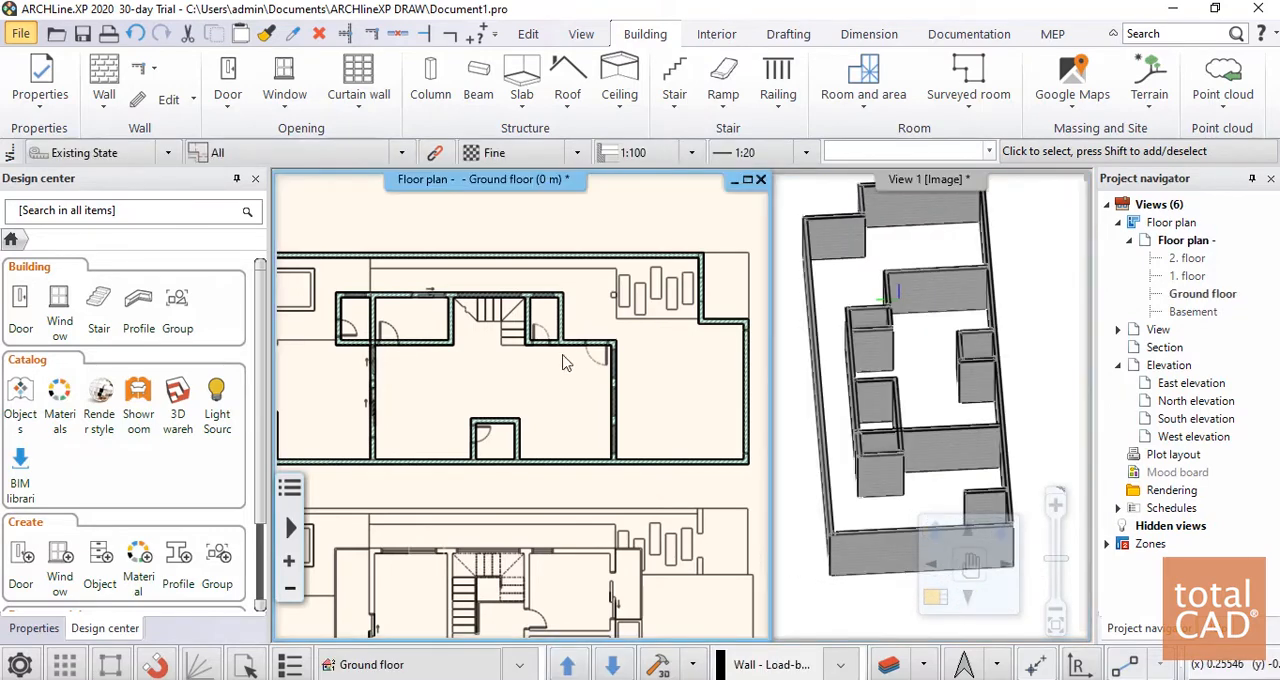
scroll(590, 370, down, 2)
scroll(514, 420, up, 3)
scroll(540, 450, down, 3)
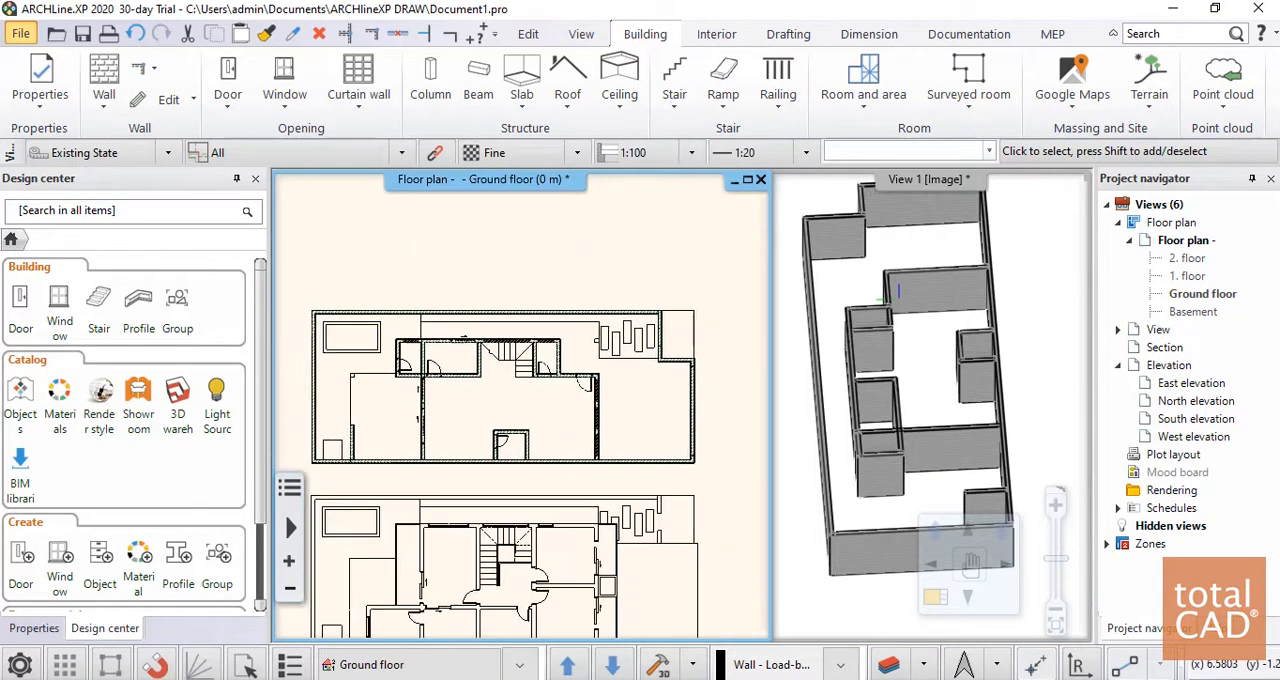
middle_drag(560, 455, 564, 395)
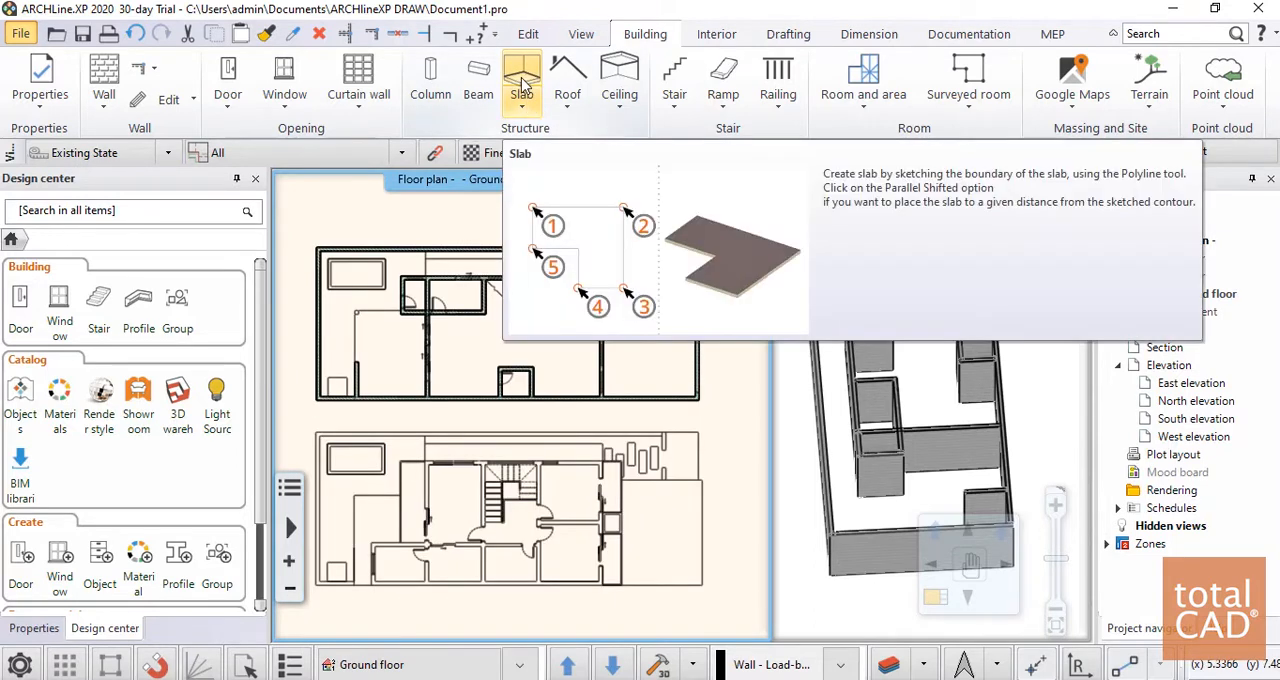
Start a slab on the ground floor using the brasil style
click(522, 88)
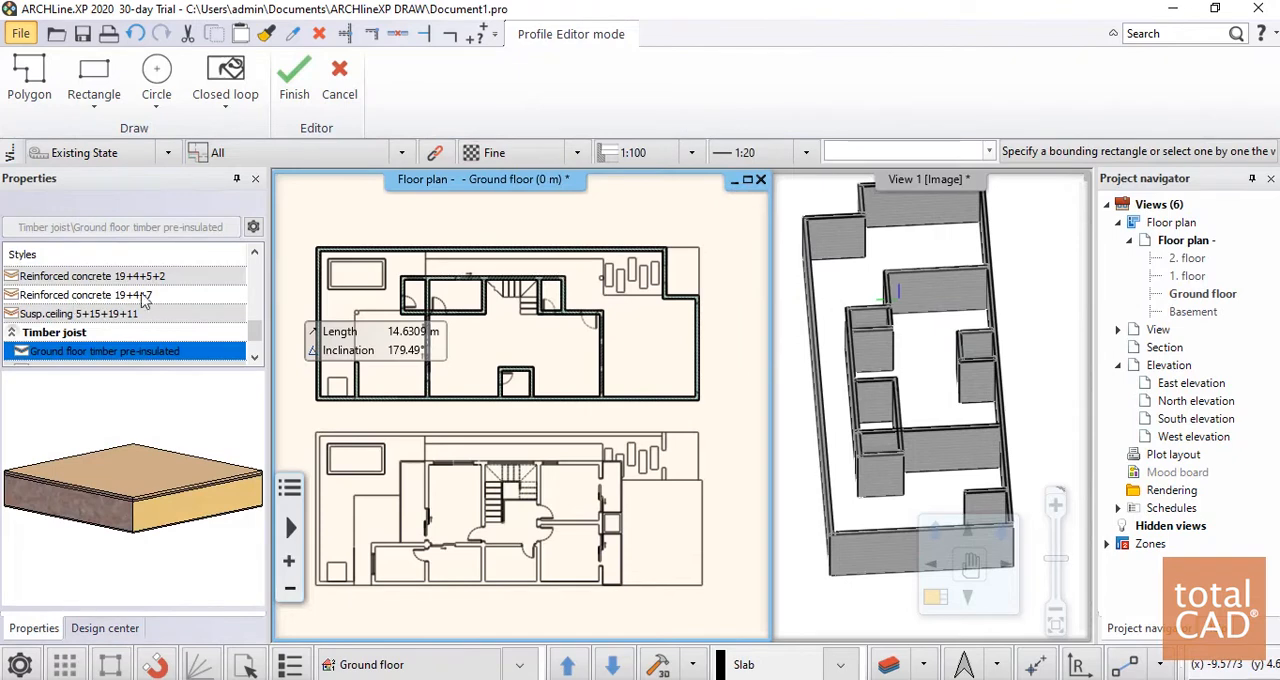
scroll(148, 305, down, 1)
scroll(112, 304, up, 6)
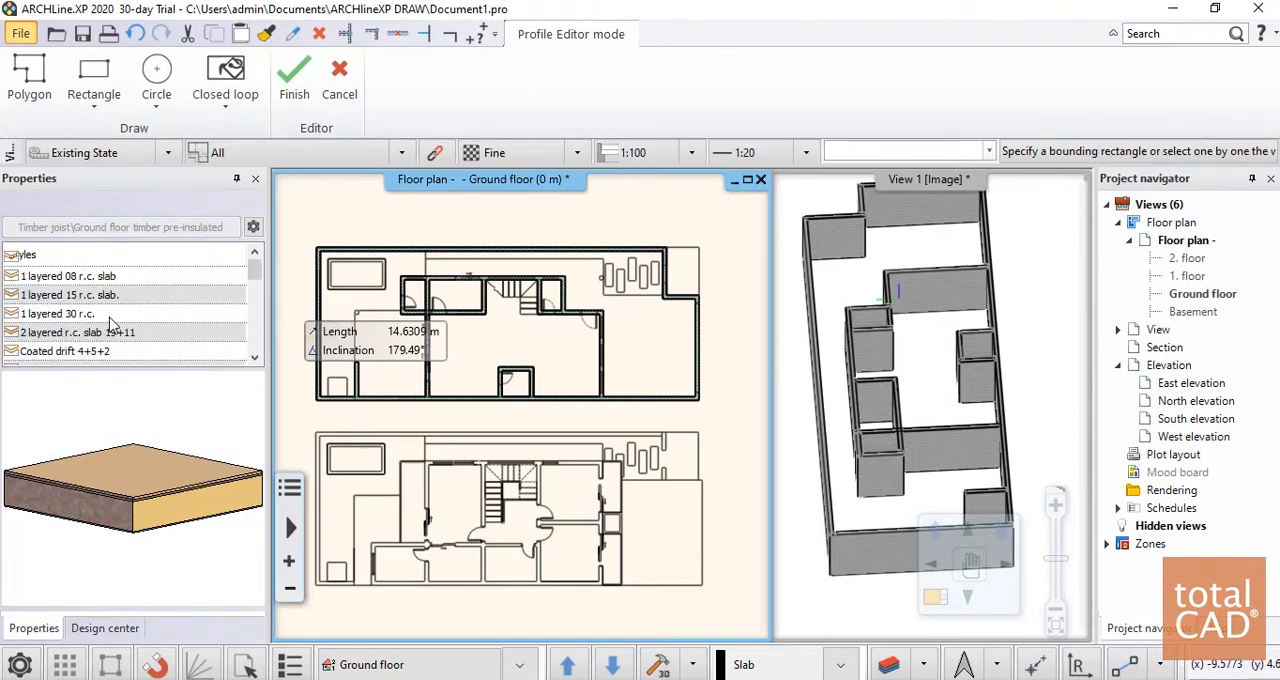
scroll(112, 316, down, 6)
click(31, 352)
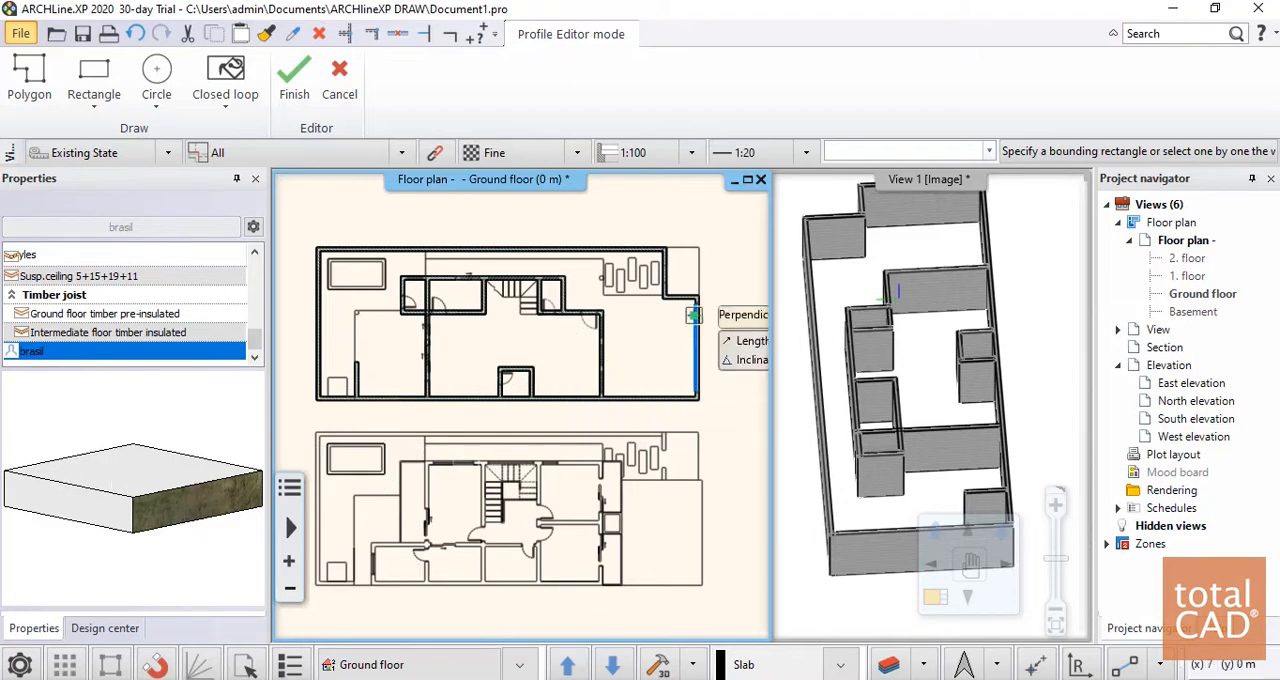
Begin the slab outline at the upper boundary wall's outer corner by the recess and run it to the corner beside the pool
scroll(655, 350, up, 4)
scroll(634, 332, down, 5)
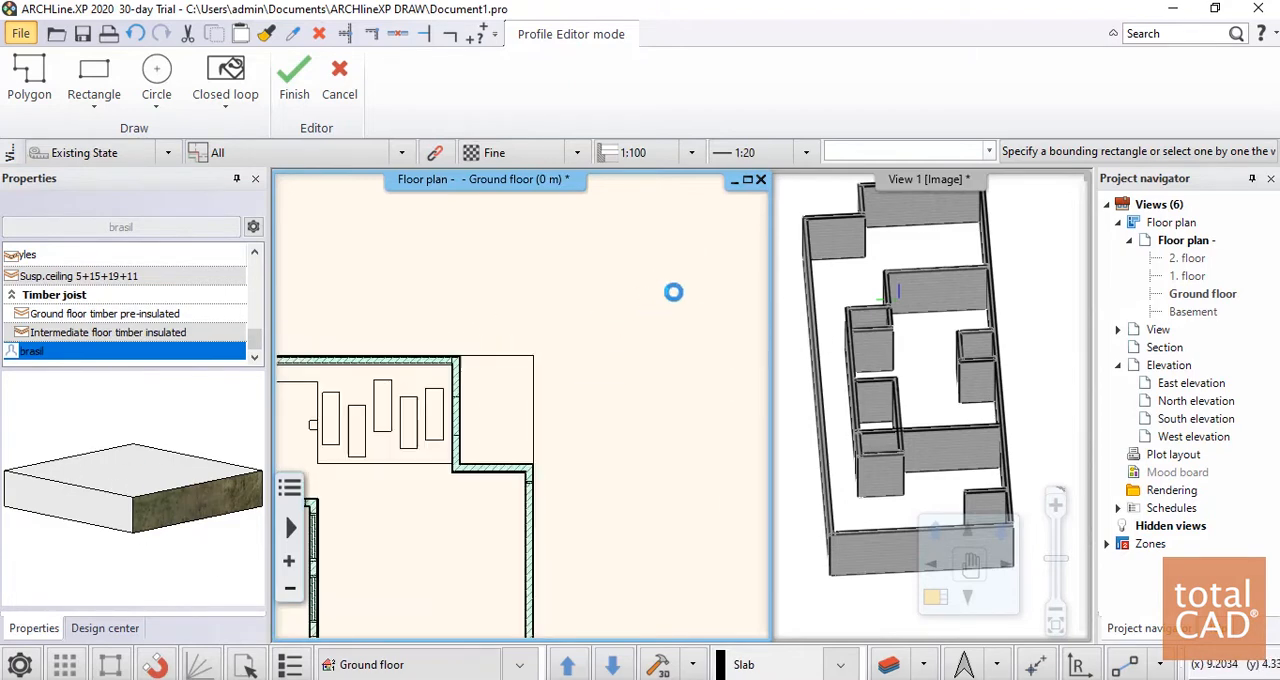
scroll(557, 418, up, 5)
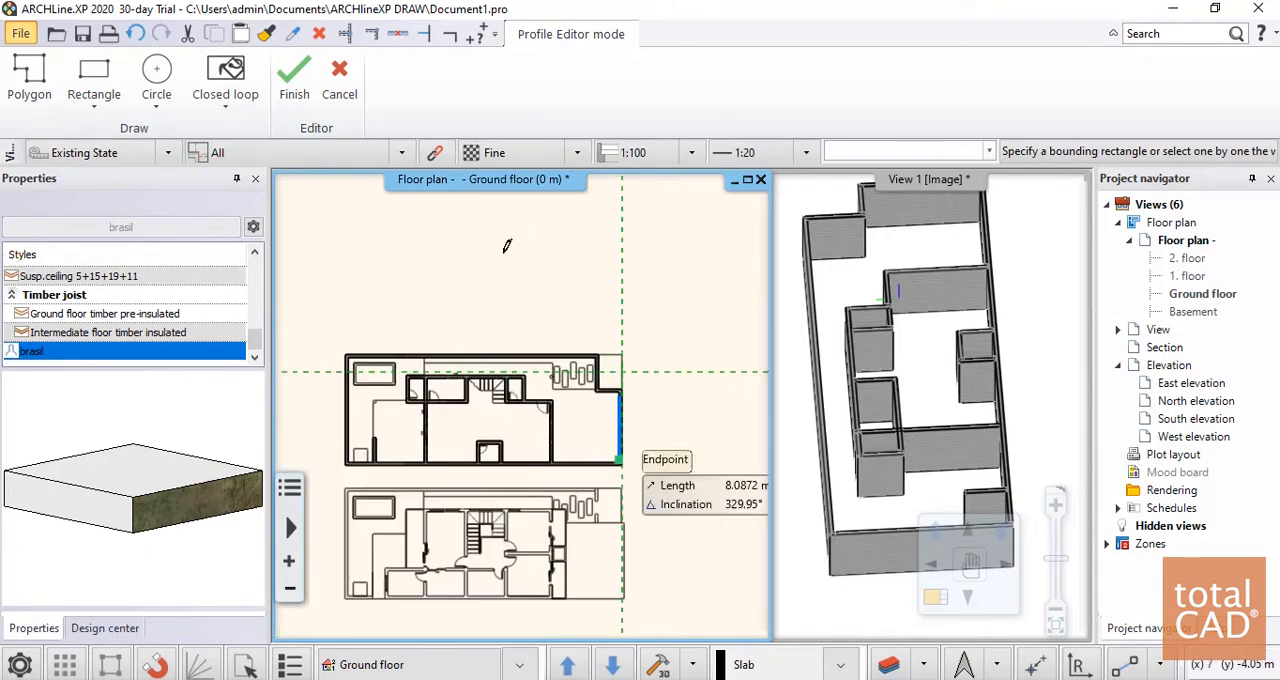
middle_drag(670, 421, 376, 258)
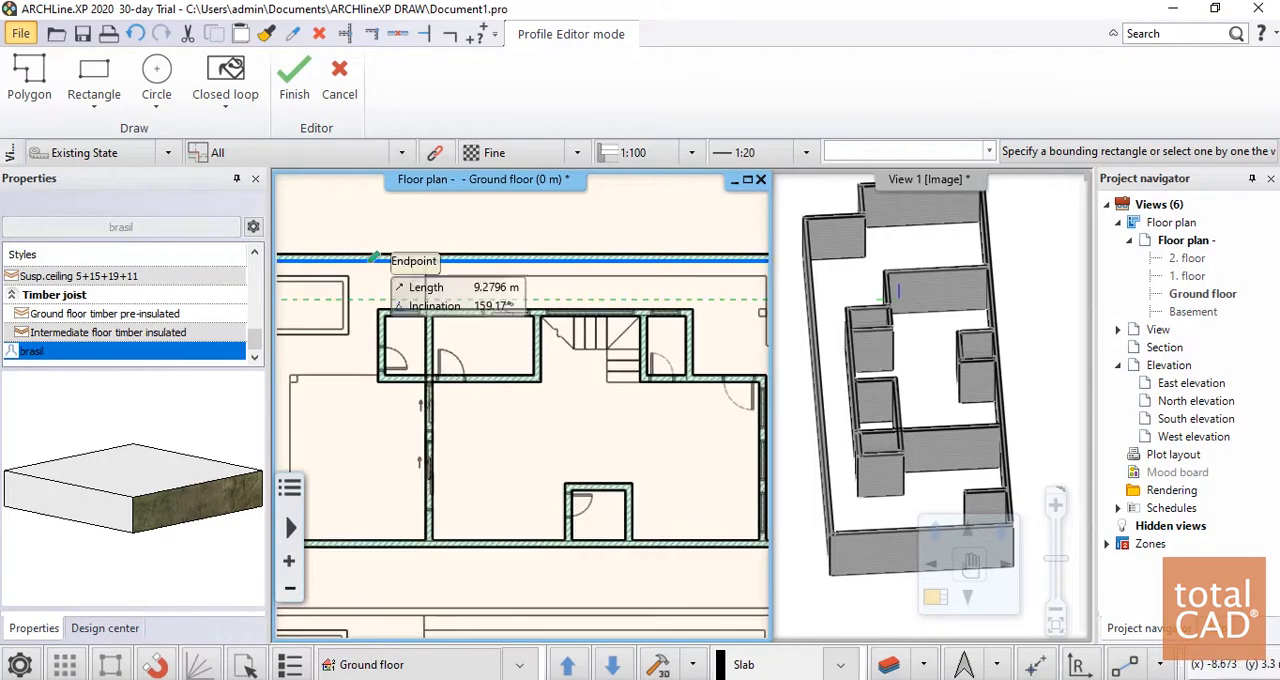
scroll(450, 345, down, 2)
middle_drag(614, 333, 469, 318)
scroll(597, 311, up, 1)
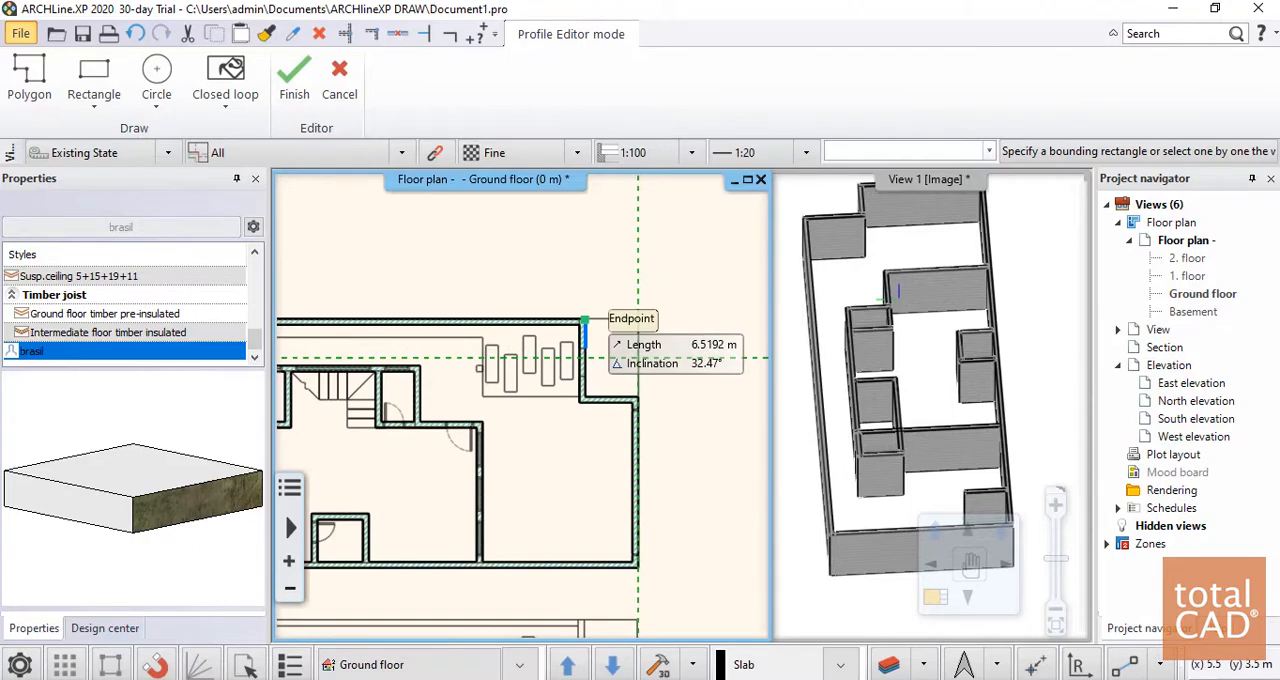
click(583, 322)
scroll(540, 360, down, 3)
scroll(511, 378, up, 4)
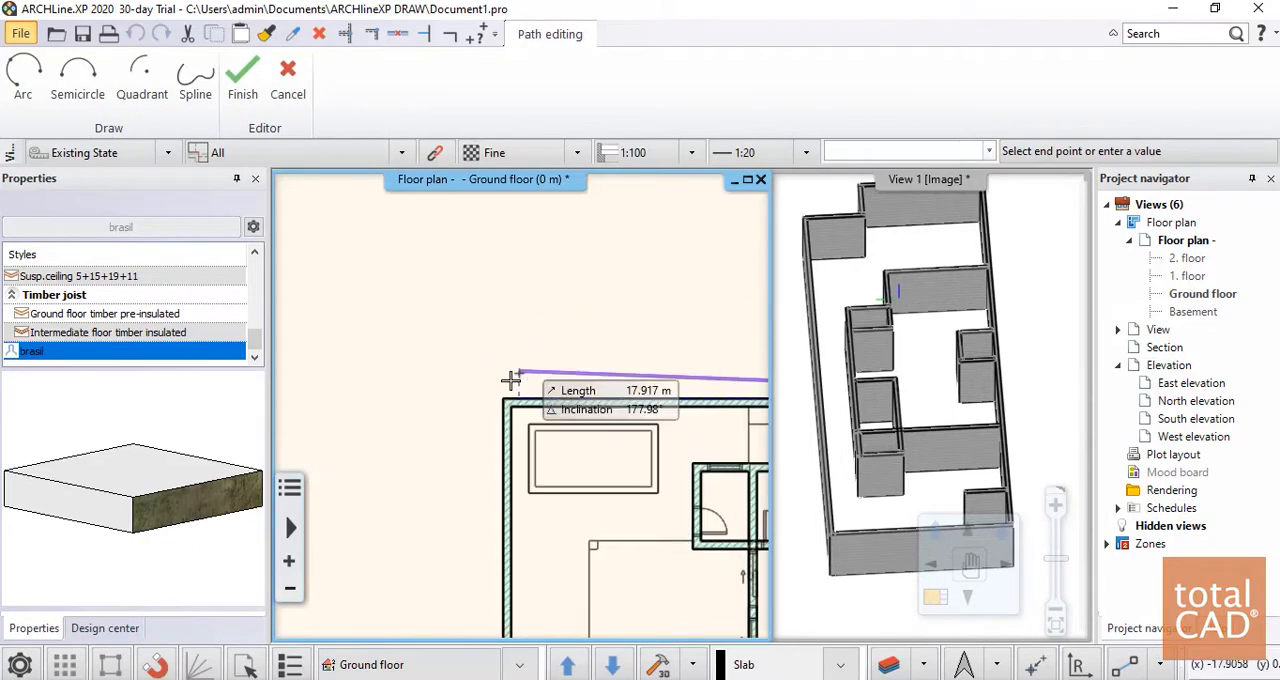
click(502, 399)
Continue the slab outline around the lower outer corners and along the 1.7 m recess edge, and finish the slab
scroll(409, 234, down, 3)
scroll(386, 428, up, 5)
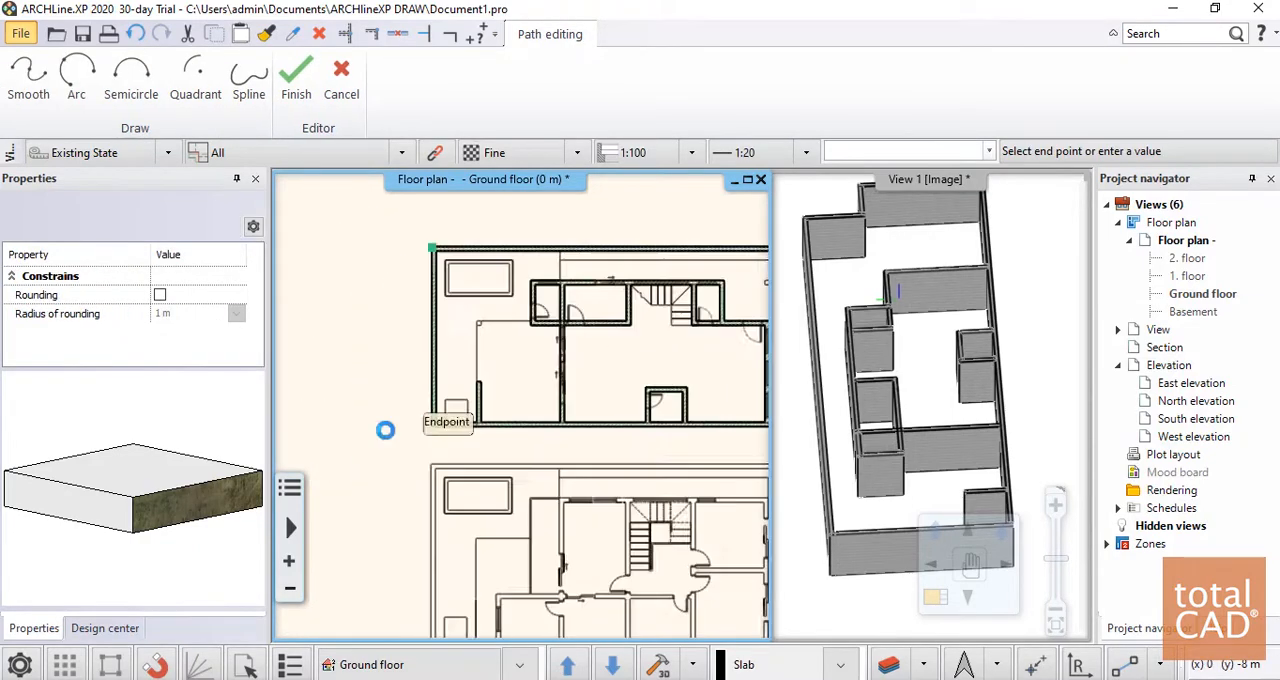
scroll(552, 404, down, 3)
scroll(489, 363, up, 2)
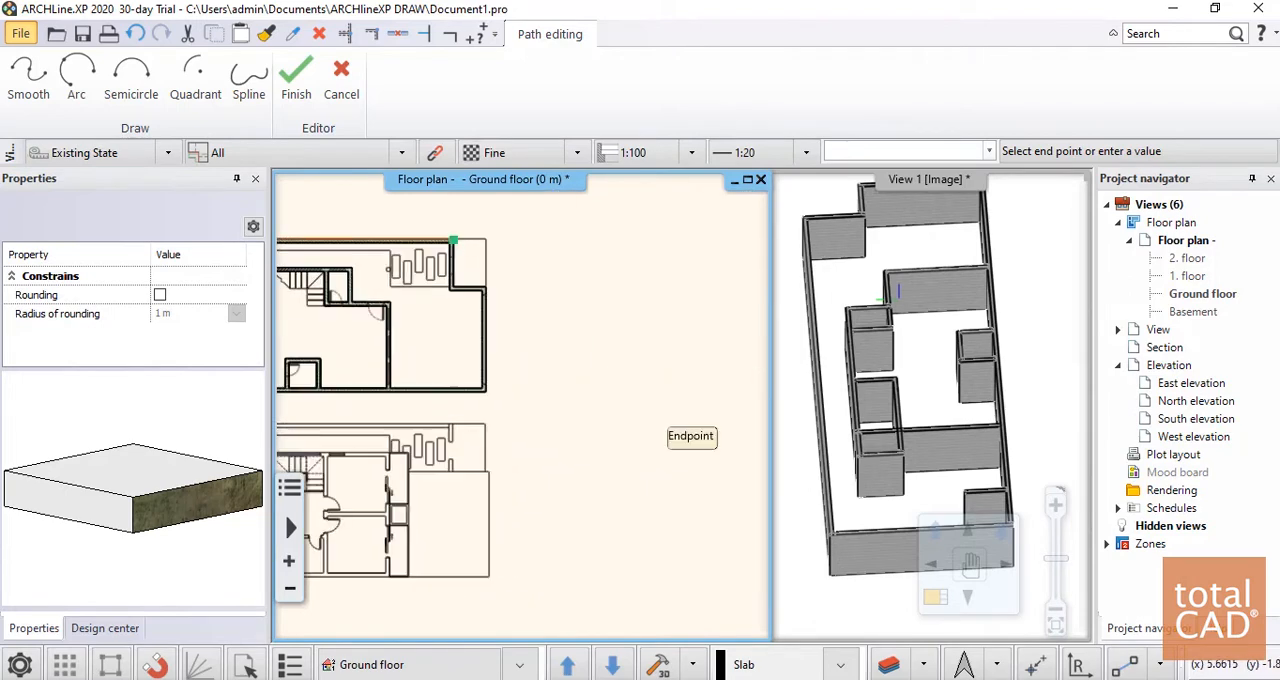
scroll(485, 330, up, 3)
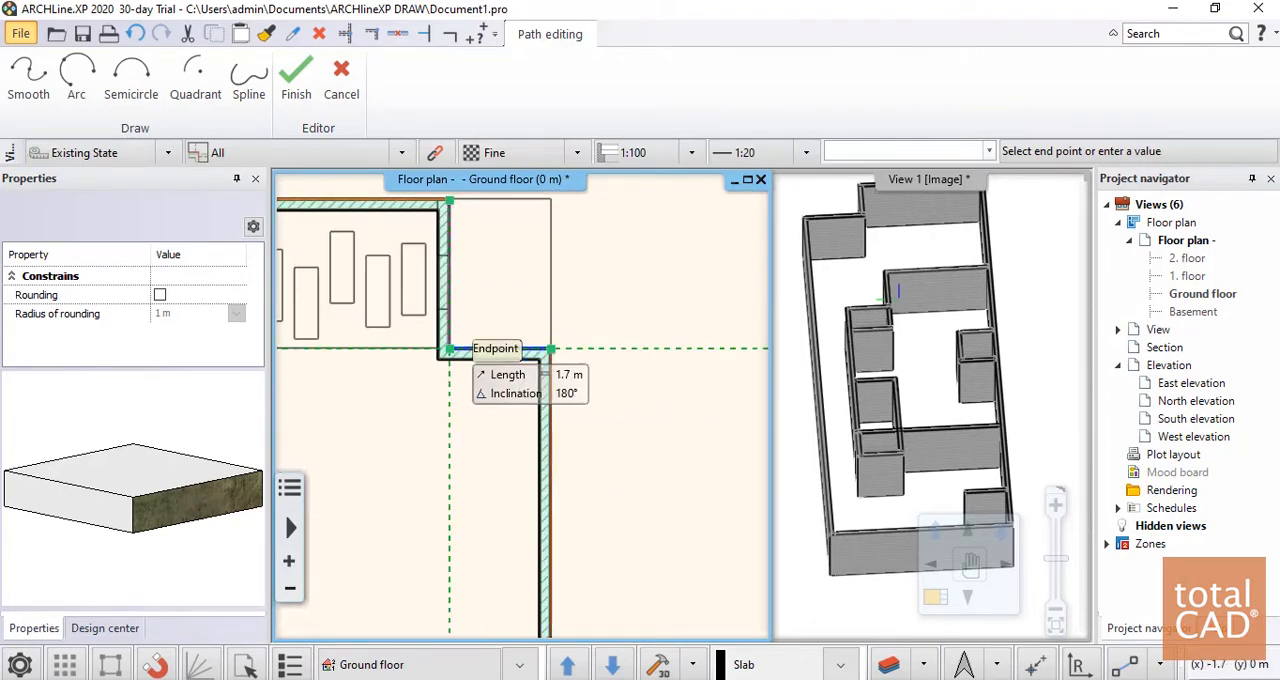
scroll(450, 349, up, 3)
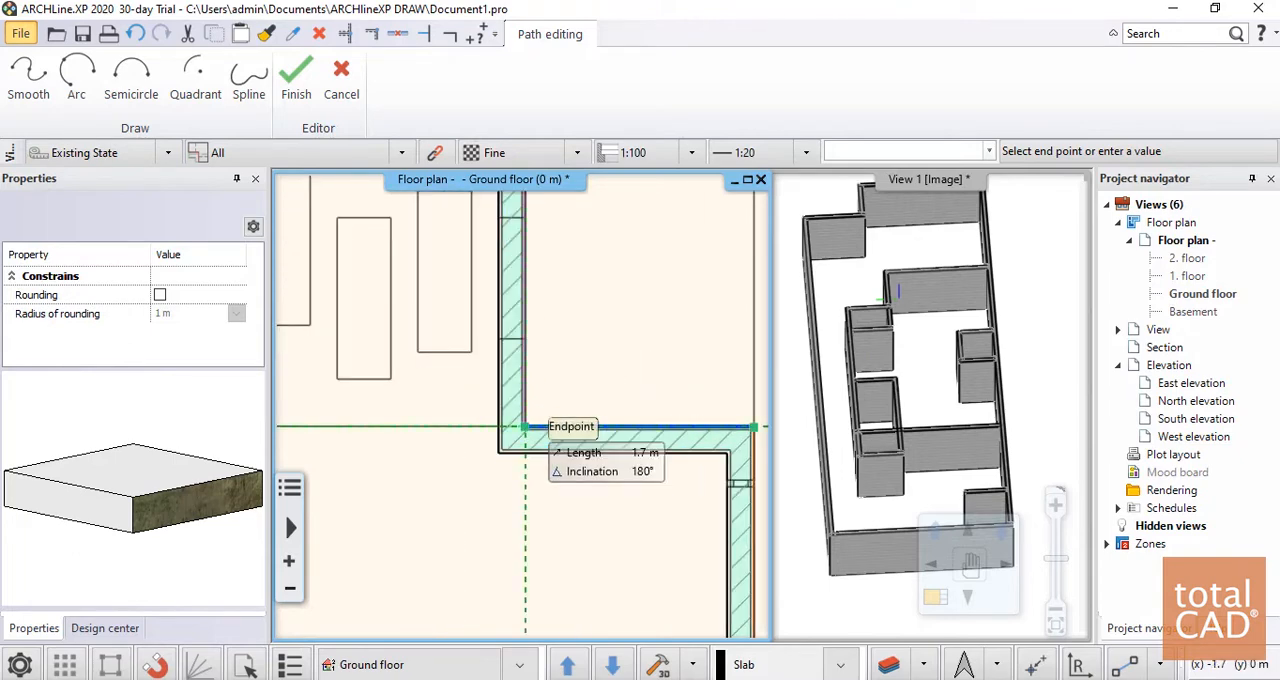
scroll(525, 427, up, 3)
click(445, 395)
scroll(491, 509, down, 3)
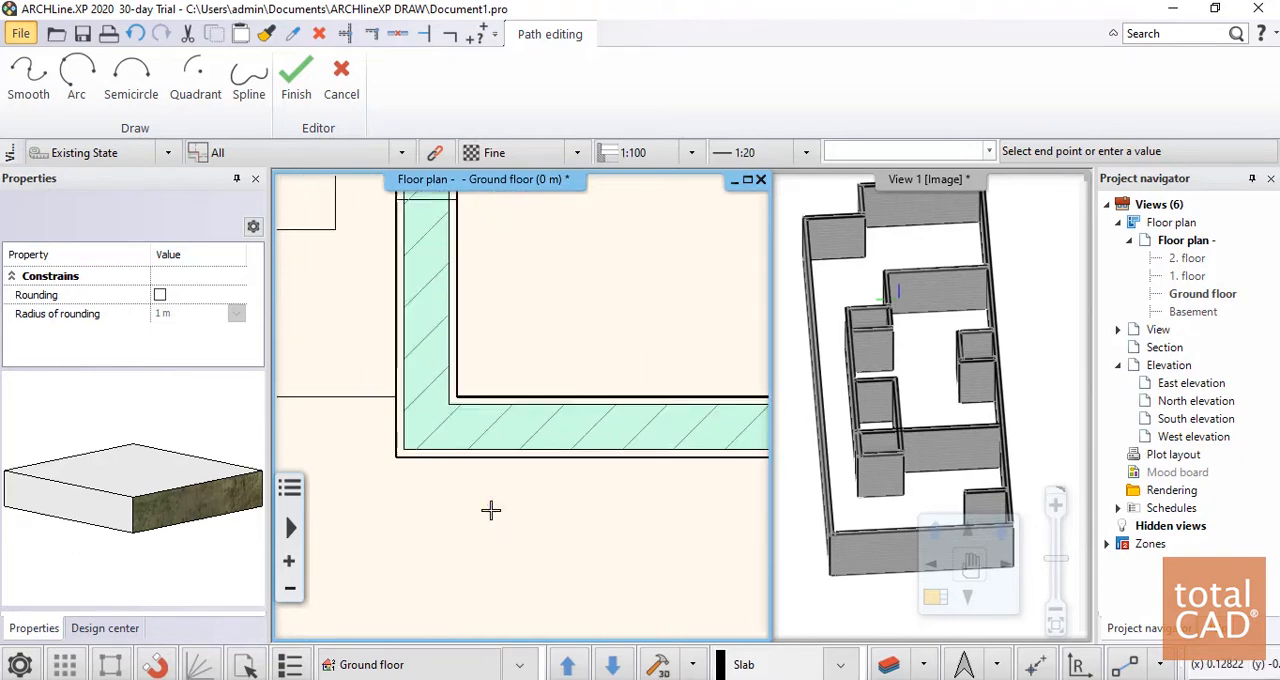
key(Return)
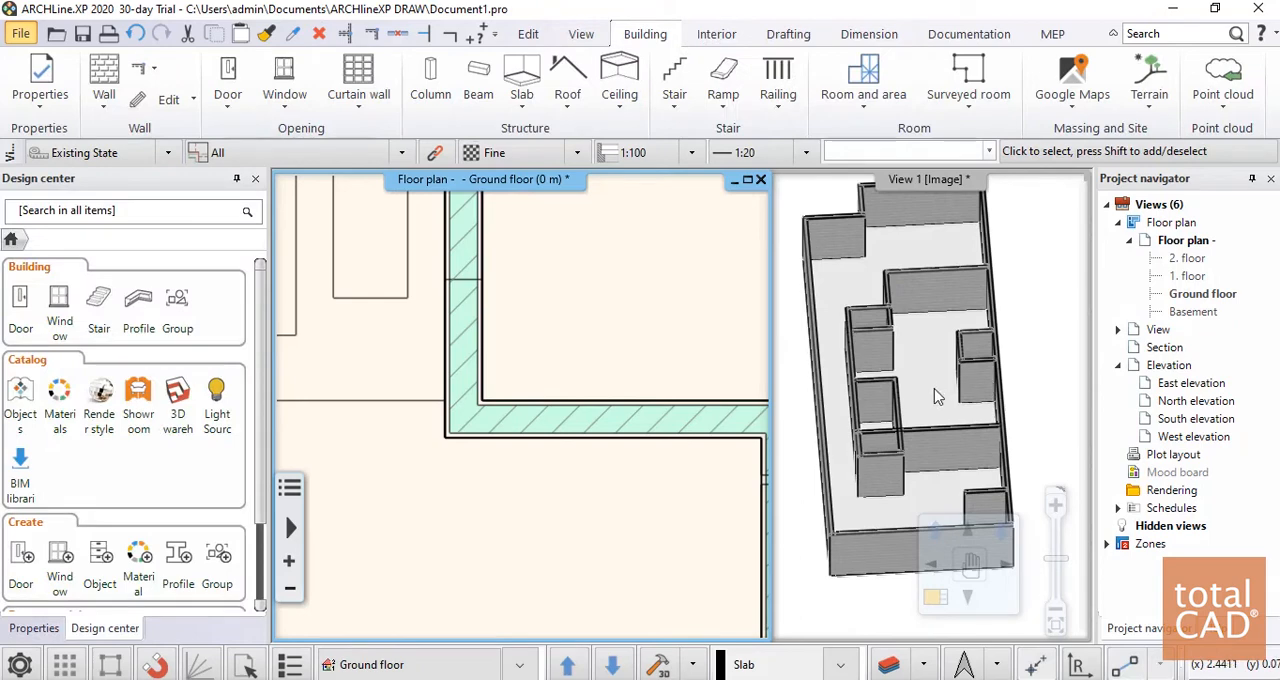
Inspect the slab's edge and properties at an outer wall corner, and view the floor from above in 3D
drag(937, 397, 933, 428)
scroll(942, 498, up, 2)
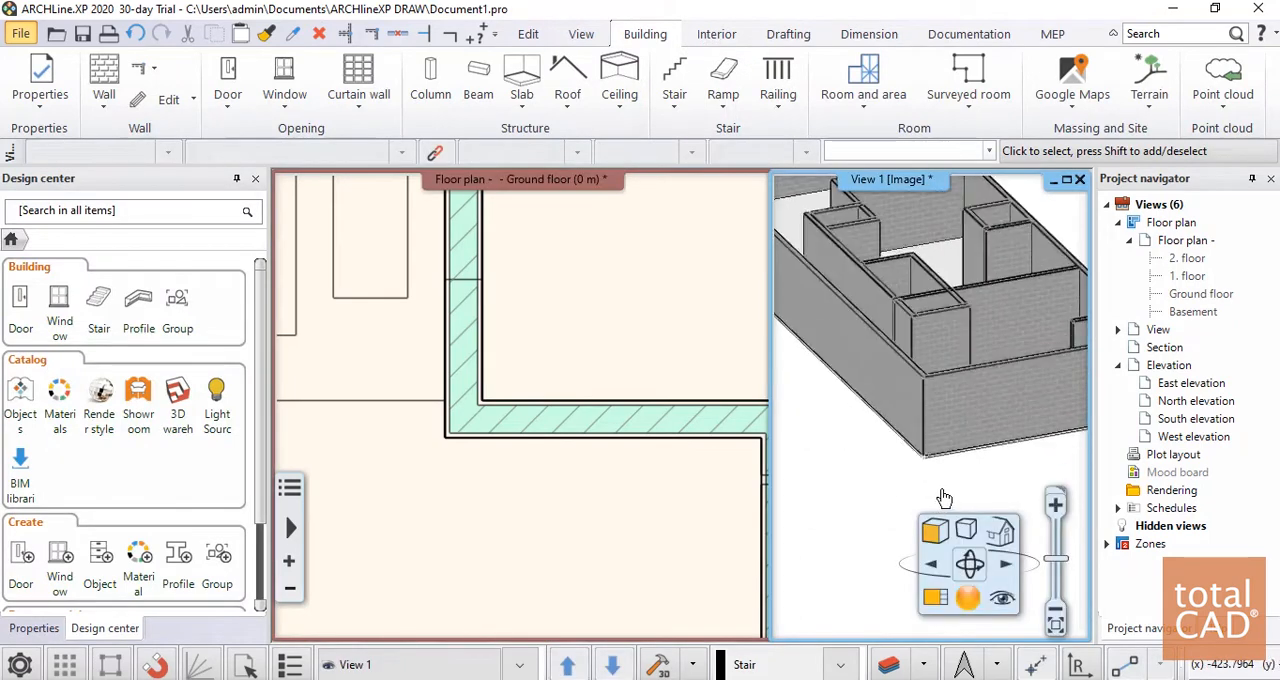
scroll(944, 498, up, 3)
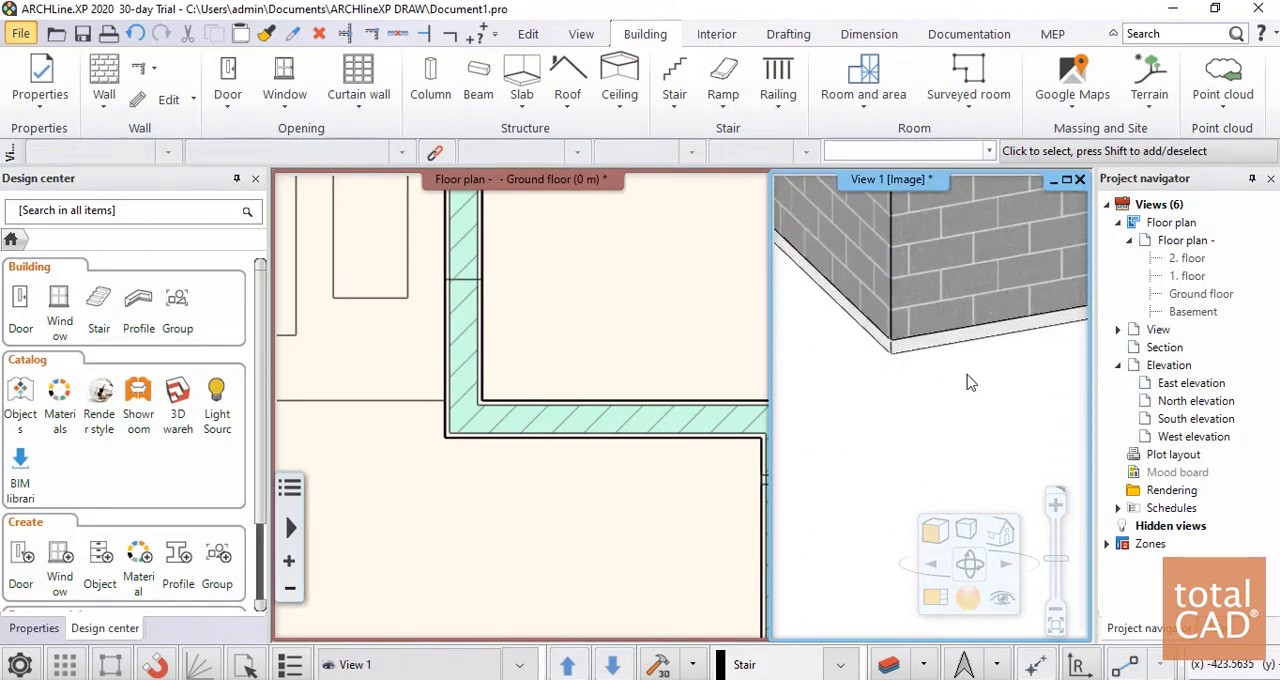
click(908, 360)
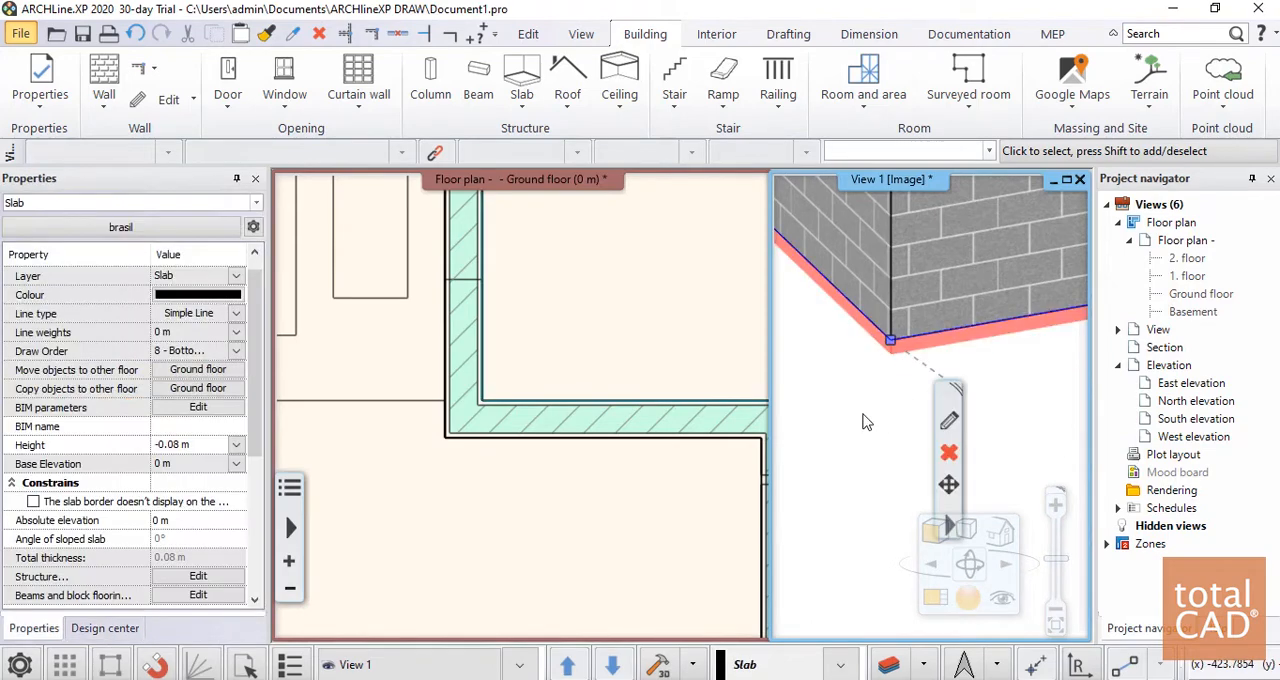
click(866, 421)
scroll(846, 428, down, 6)
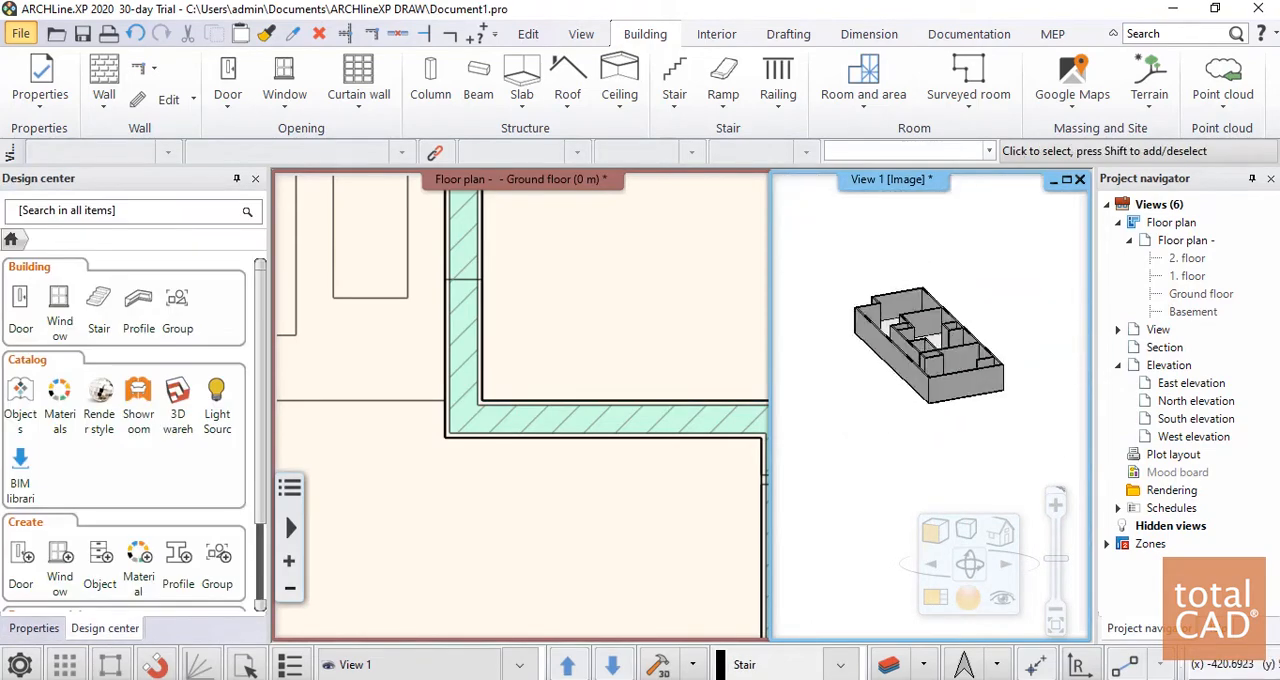
middle_drag(862, 420, 915, 375)
scroll(930, 352, up, 5)
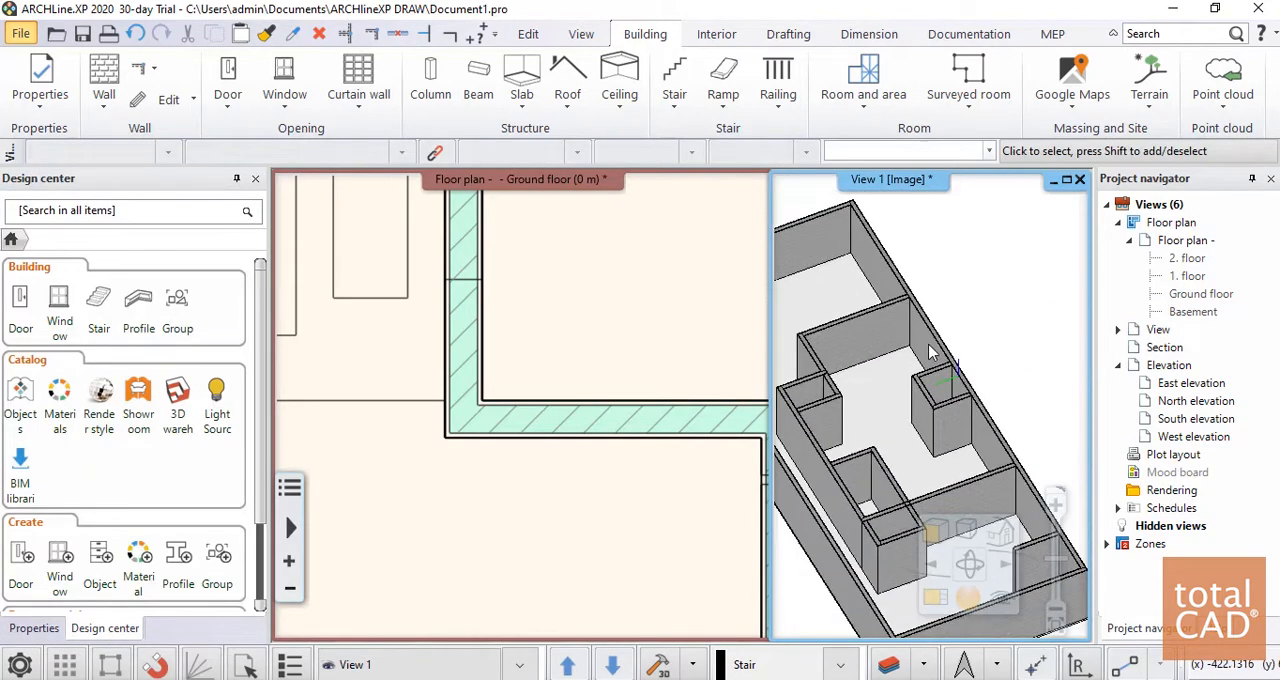
scroll(932, 370, down, 5)
middle_drag(945, 428, 947, 397)
scroll(947, 397, up, 5)
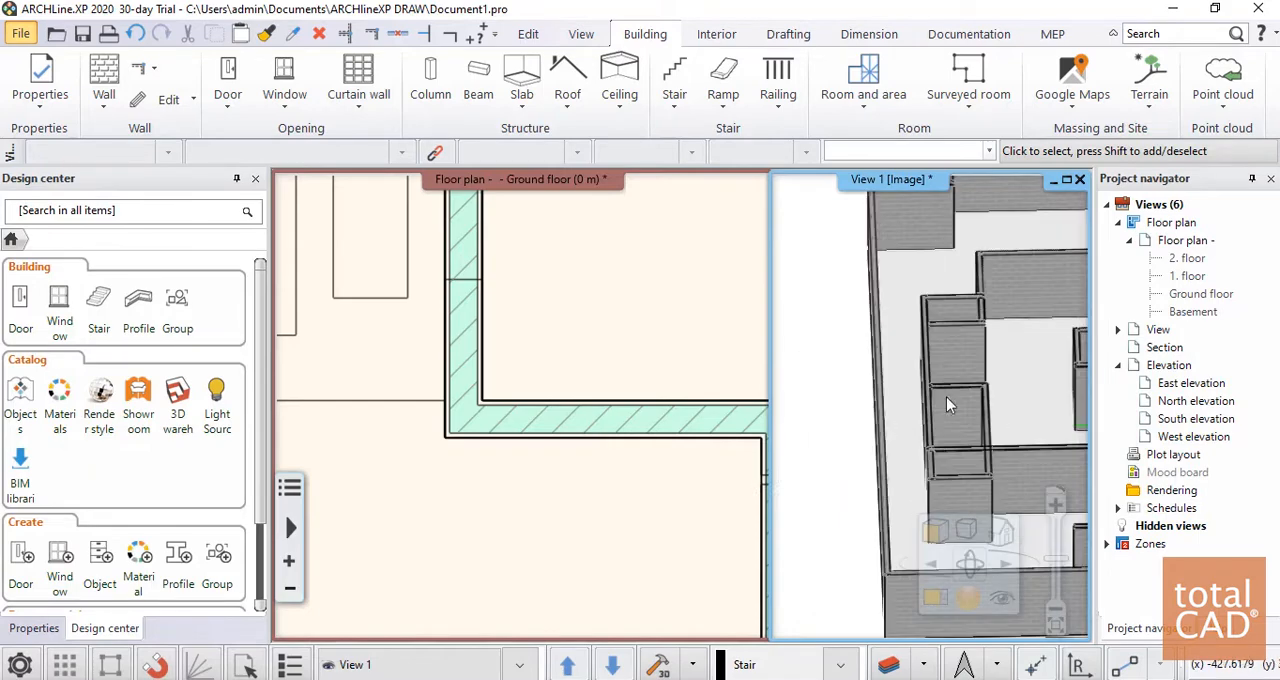
Start a single door on the ground floor plan and try the Brasil\Porta 1 and Brasil\Porta 2 styles
click(705, 315)
scroll(705, 315, down, 8)
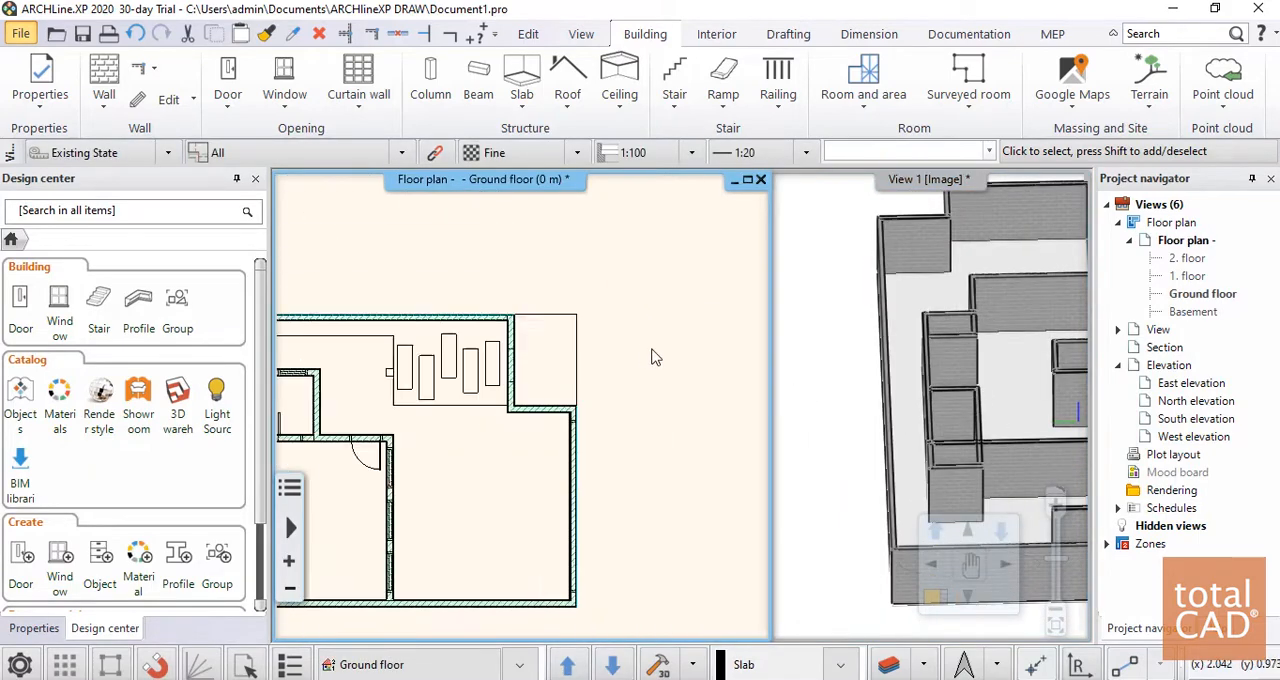
middle_drag(657, 323, 748, 292)
scroll(518, 410, down, 2)
middle_drag(594, 364, 606, 314)
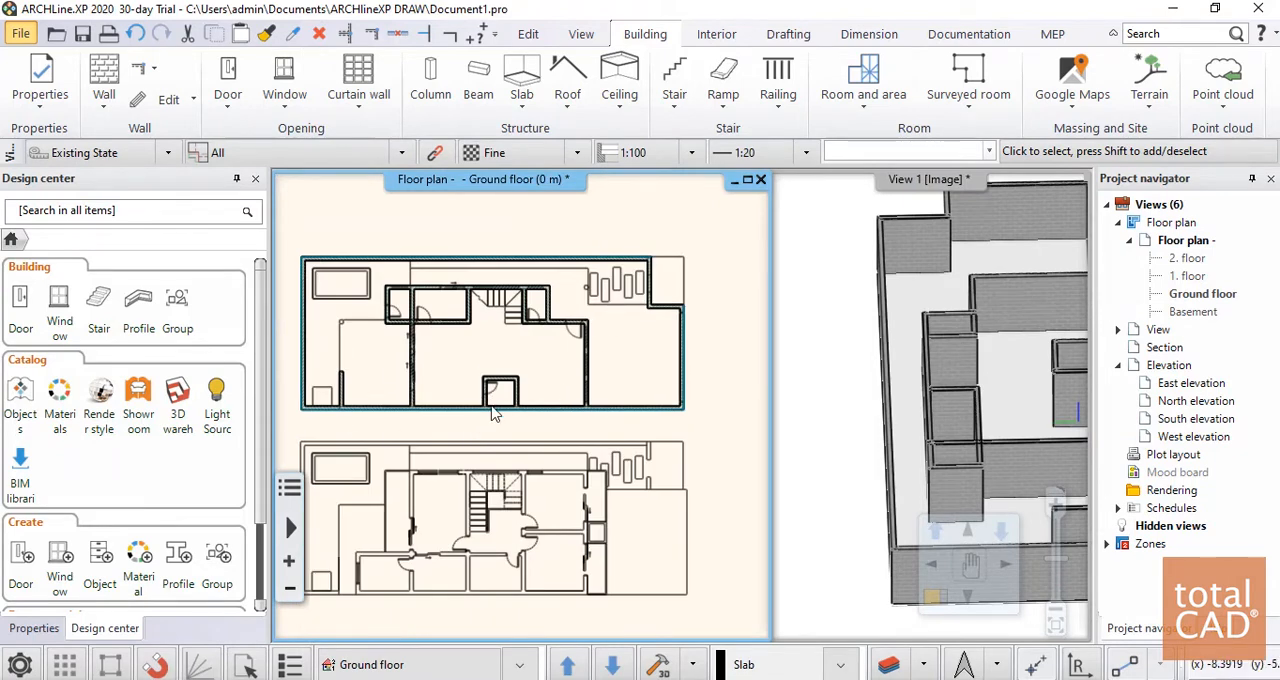
click(224, 71)
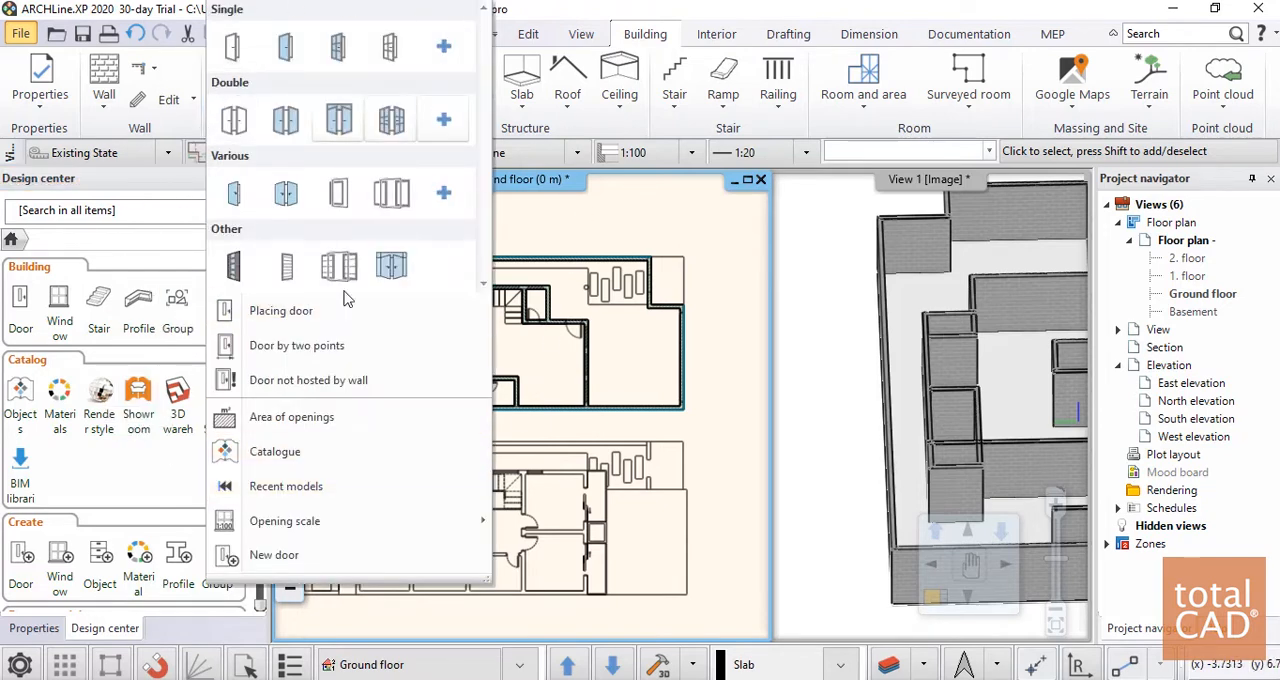
click(235, 62)
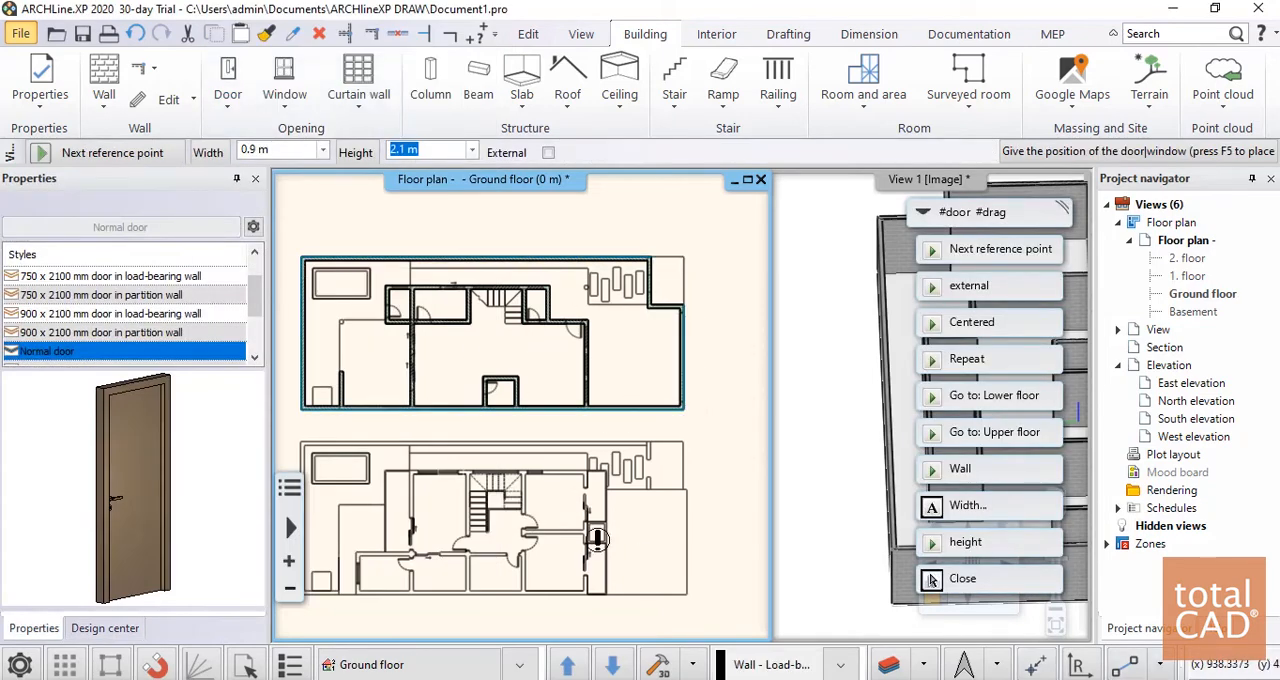
click(255, 358)
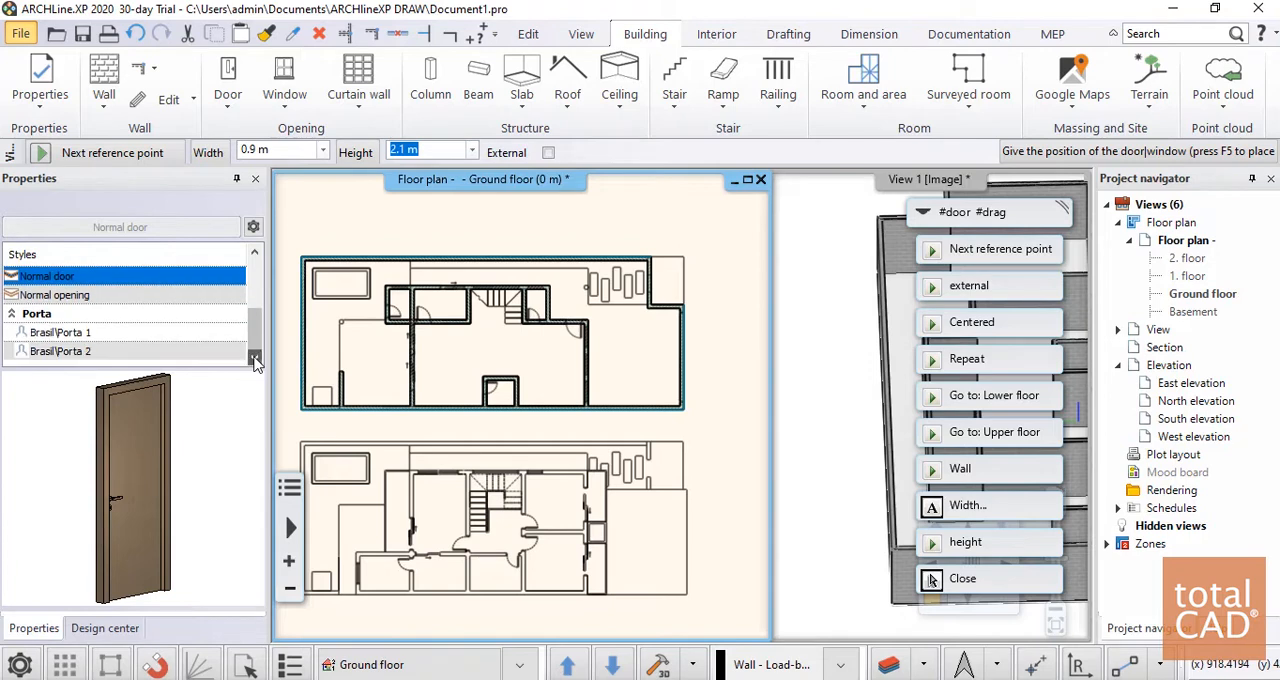
click(81, 336)
click(79, 350)
click(74, 334)
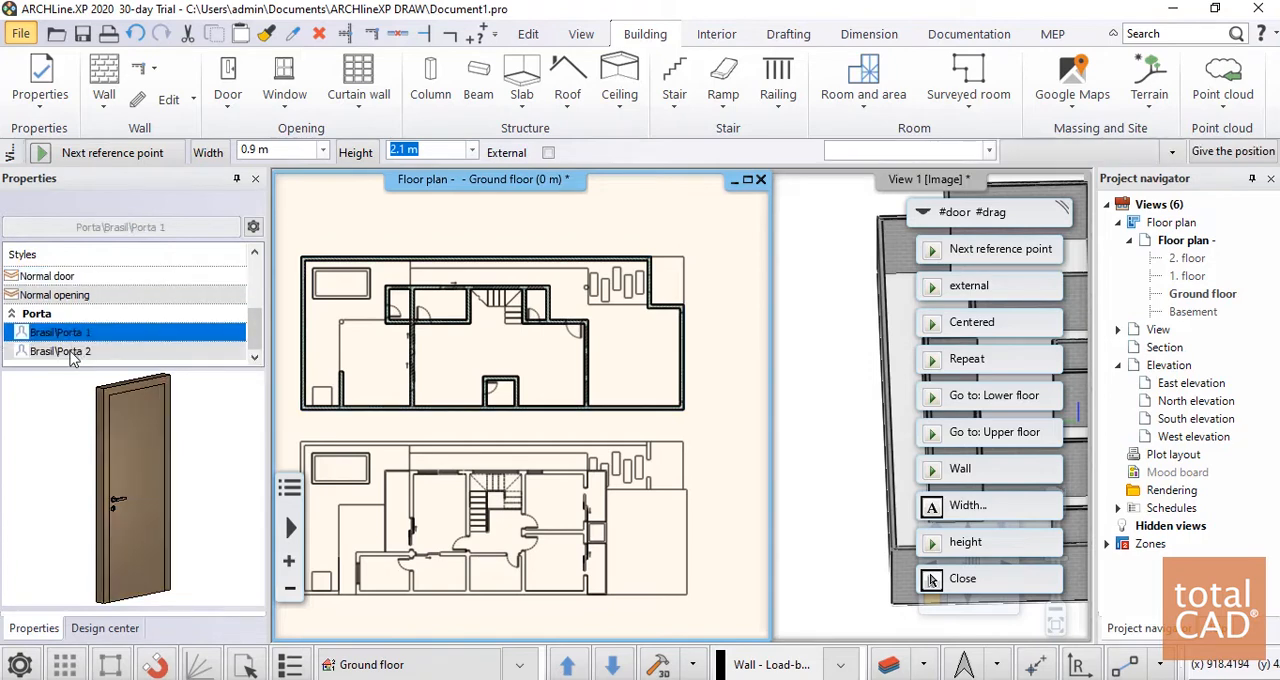
click(73, 350)
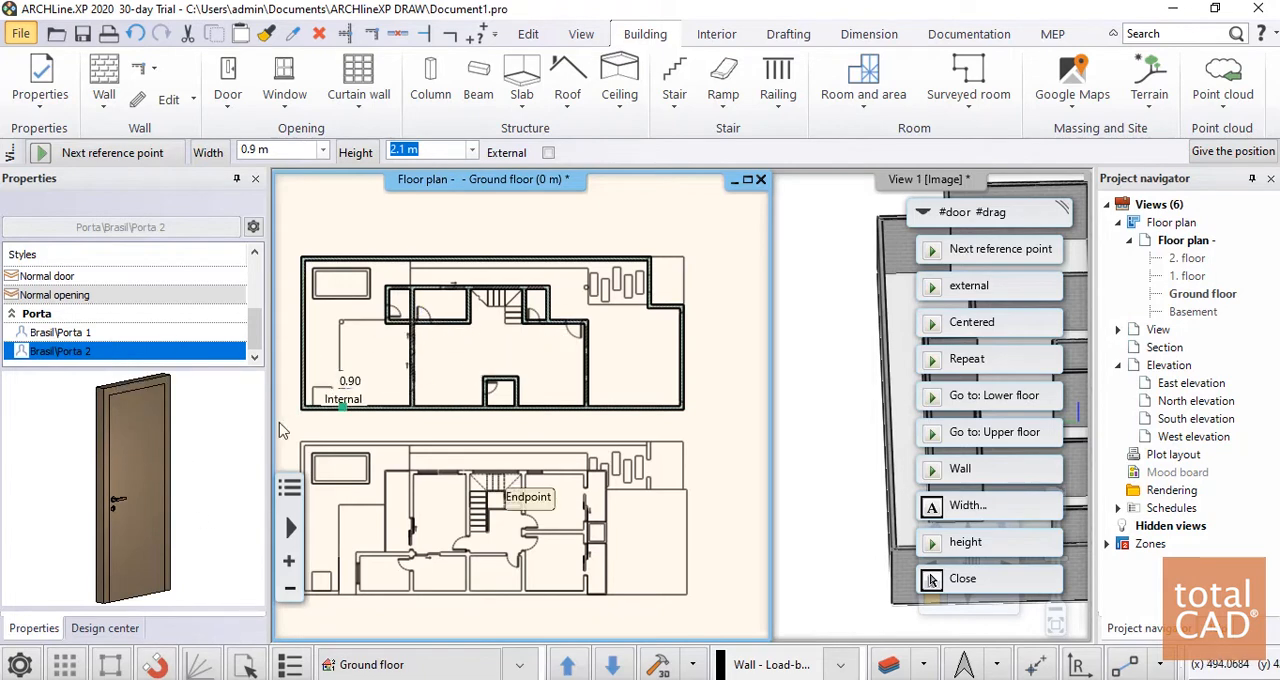
key(Escape)
click(229, 85)
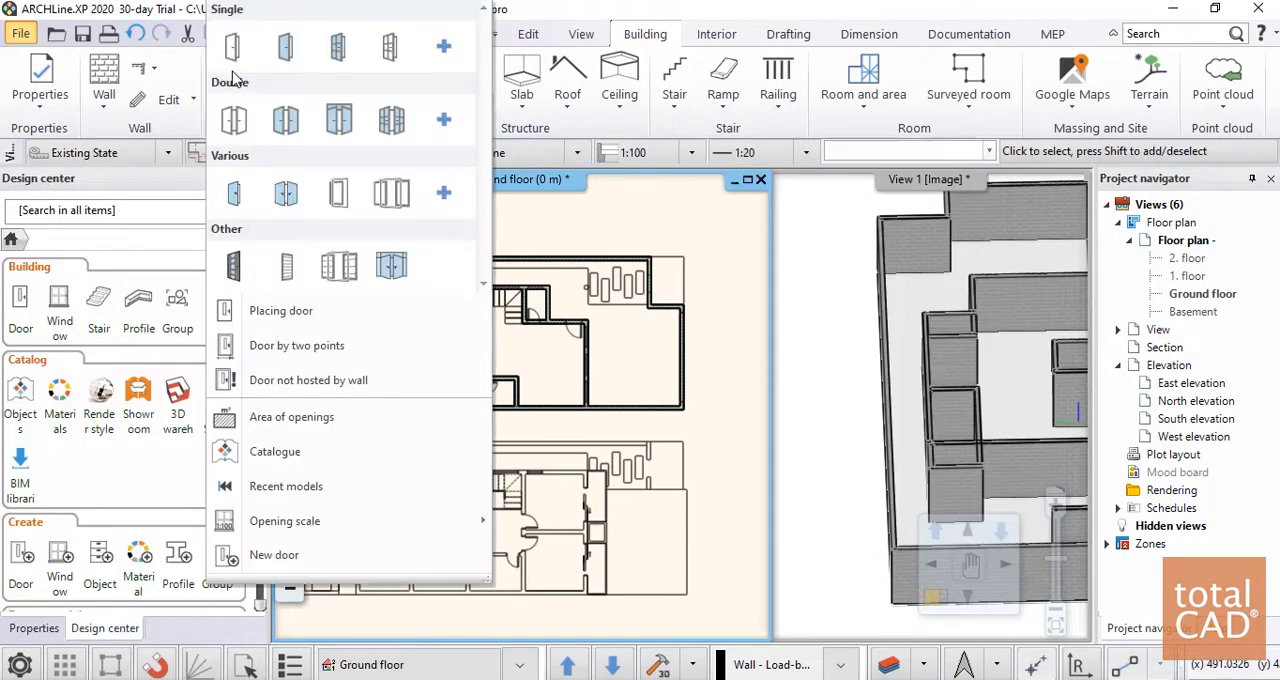
click(232, 52)
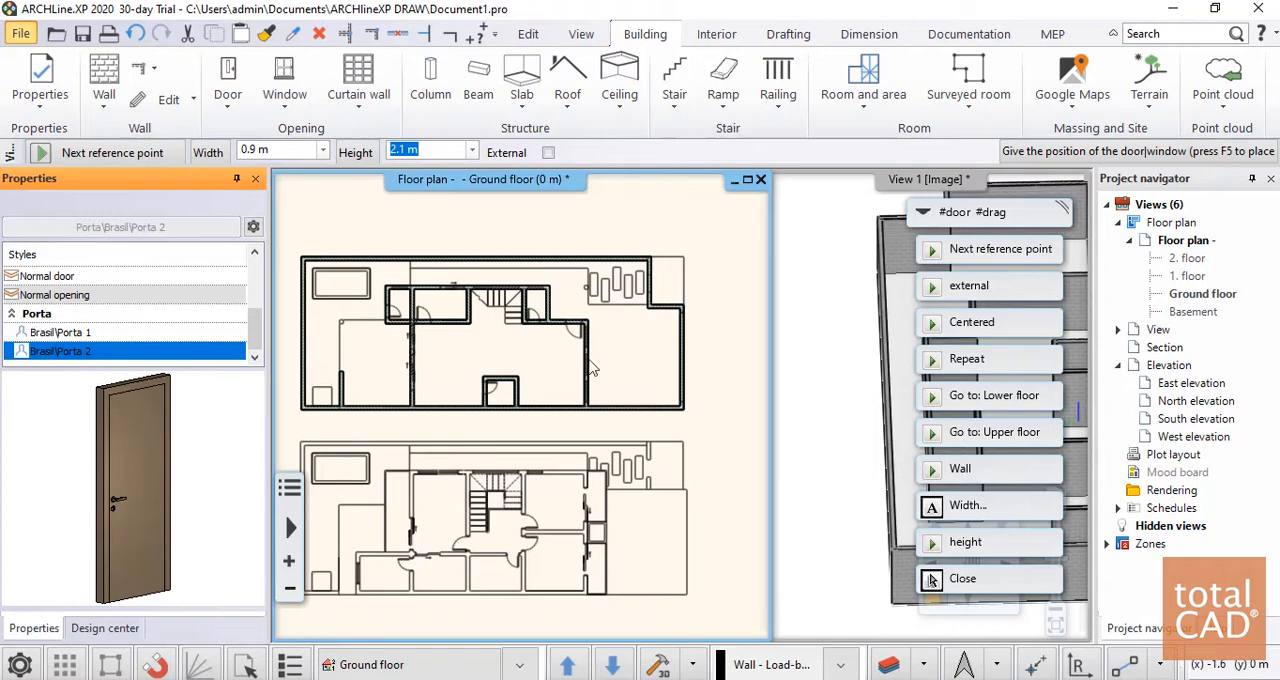
click(716, 331)
click(682, 380)
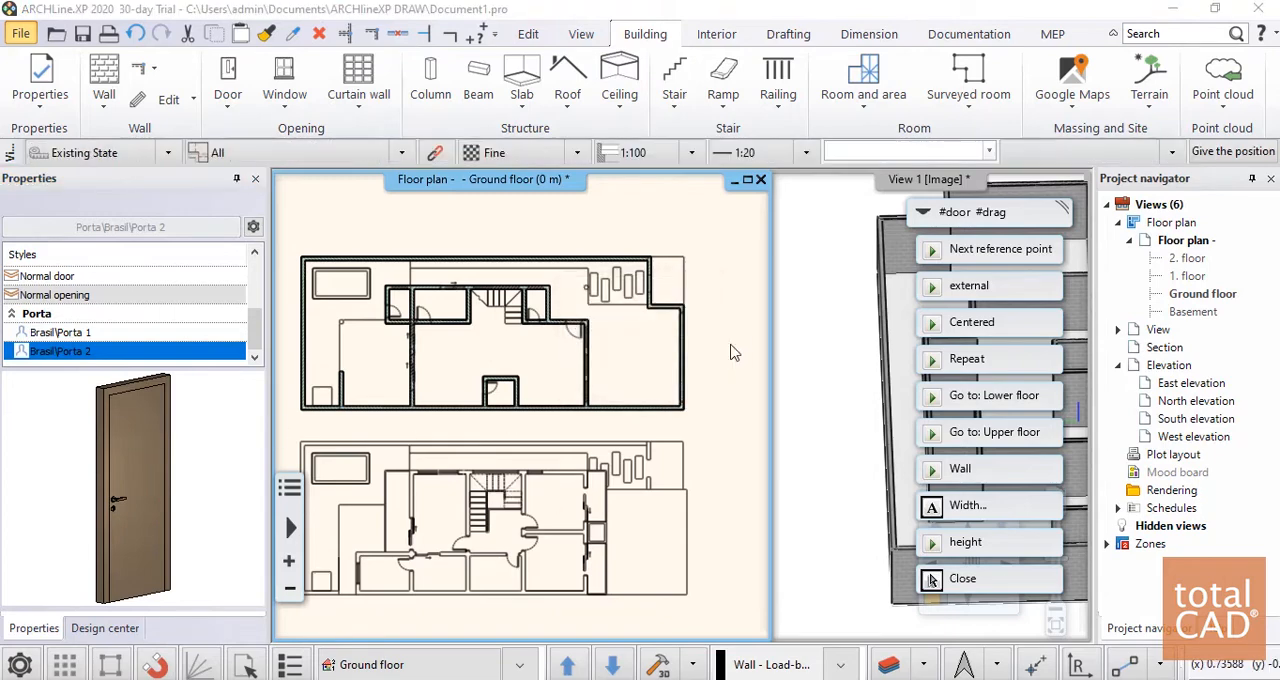
key(Escape)
middle_drag(416, 403, 612, 300)
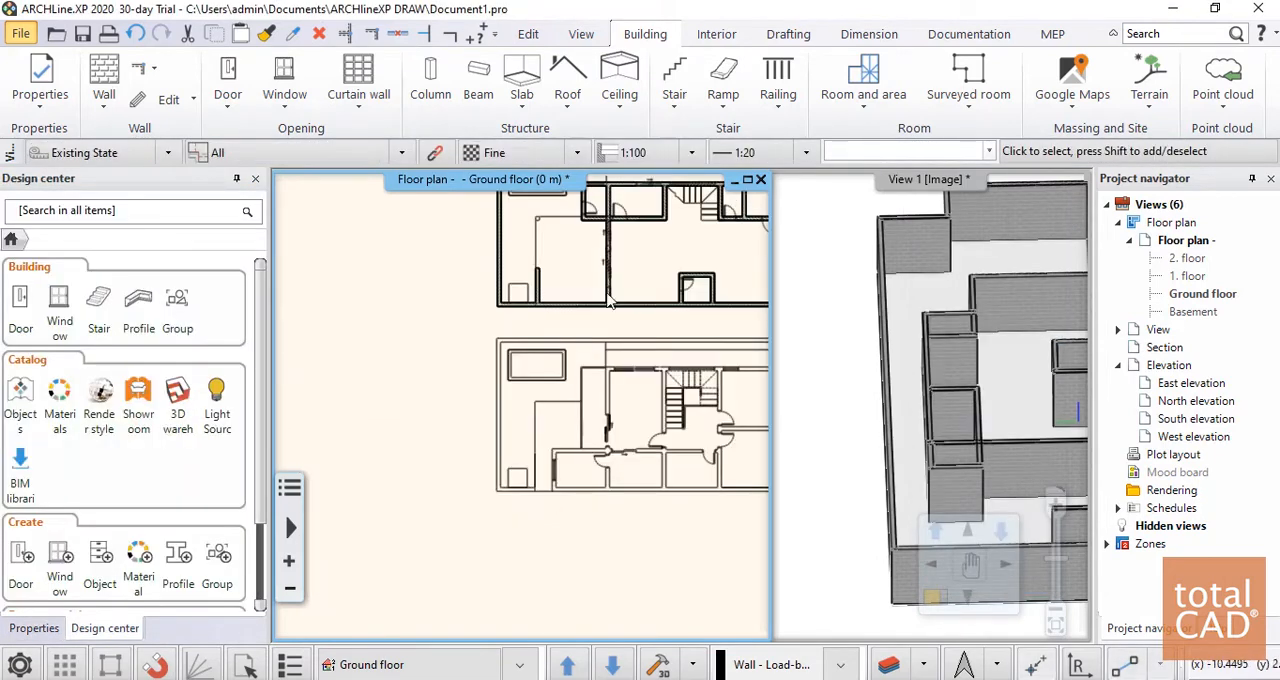
middle_drag(595, 384, 429, 449)
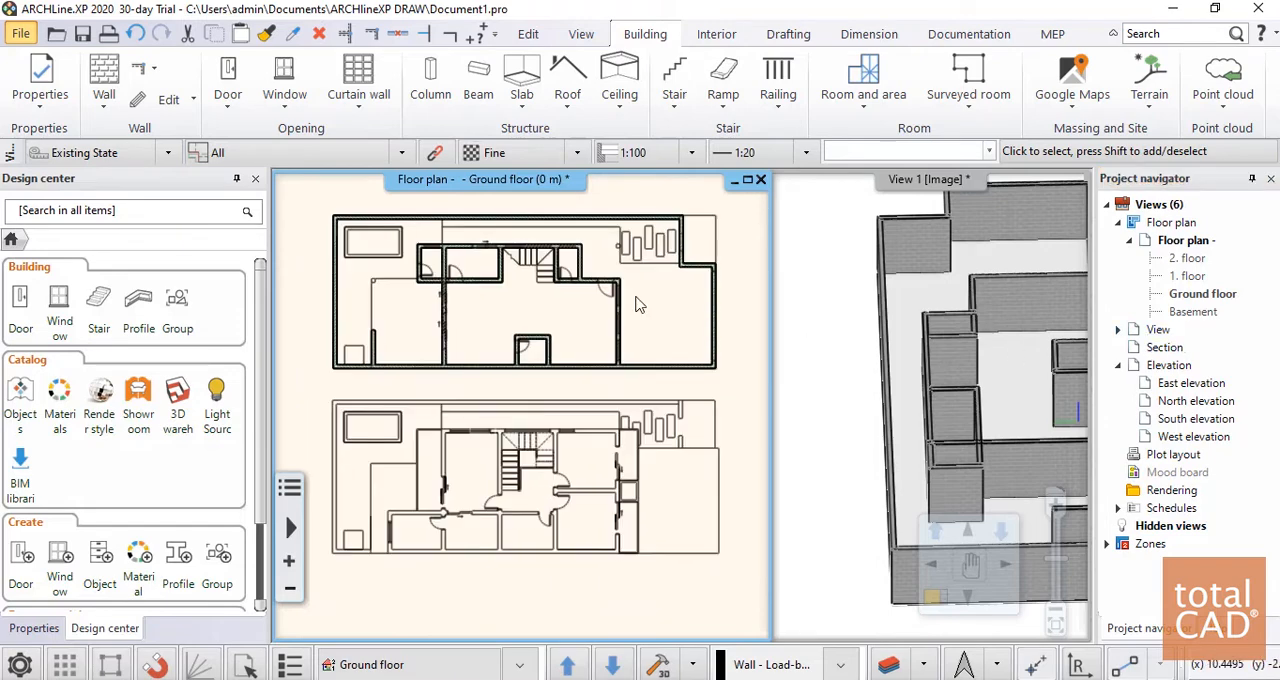
scroll(554, 279, up, 1)
scroll(557, 287, down, 1)
scroll(549, 315, up, 2)
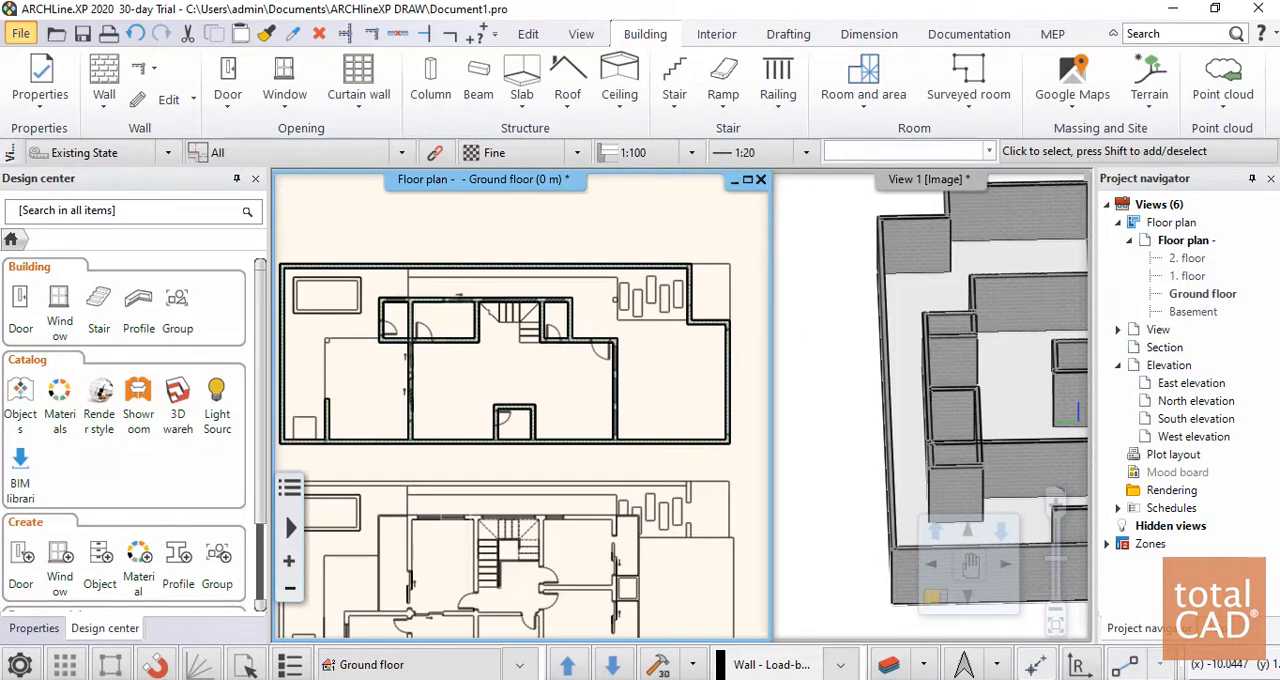
scroll(563, 338, down, 1)
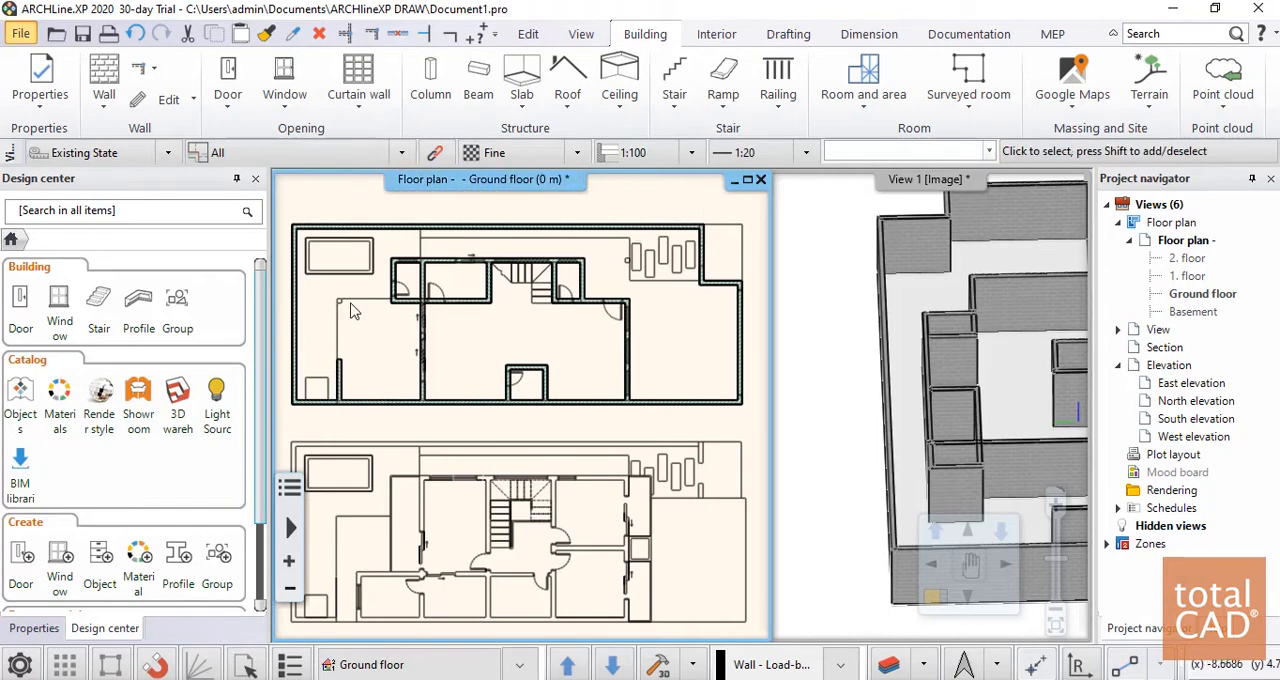
click(234, 94)
click(236, 47)
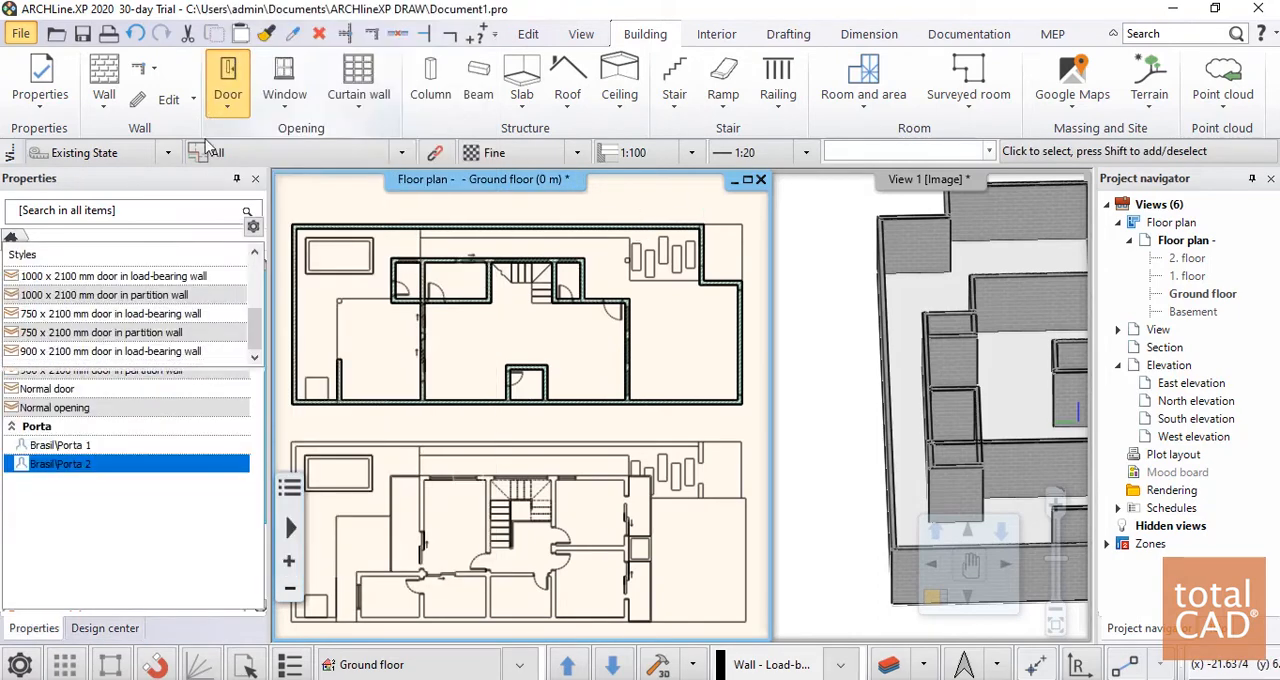
click(252, 349)
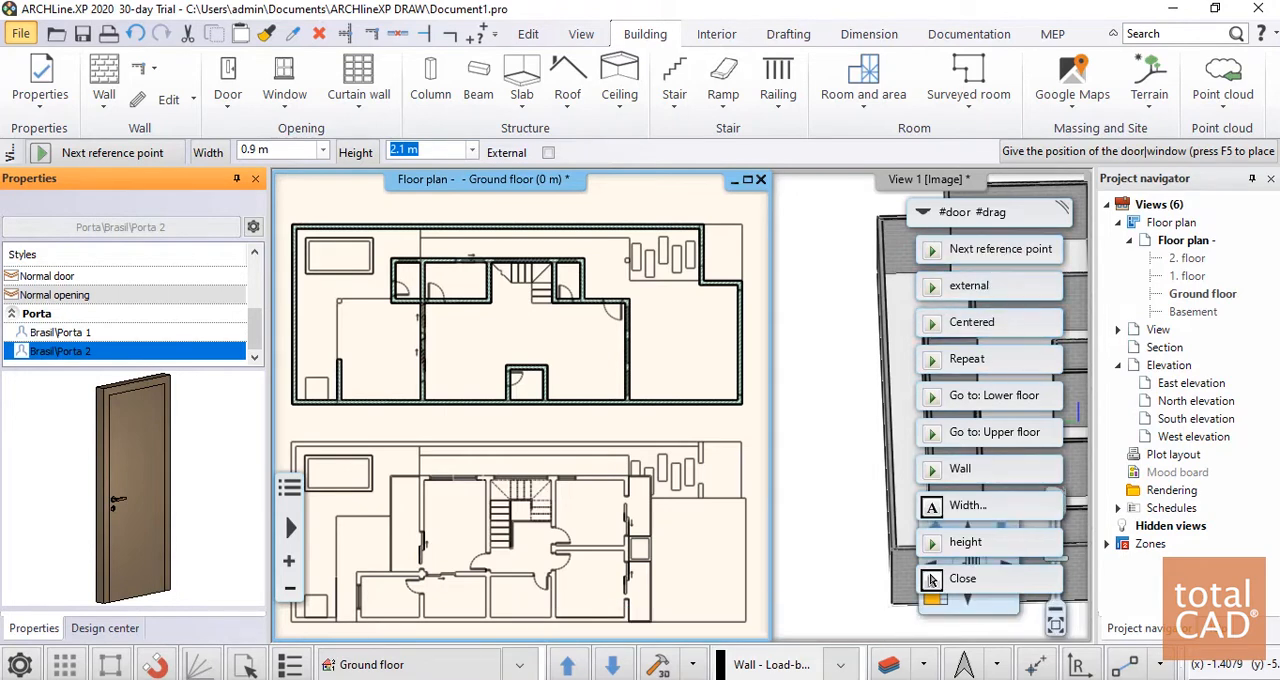
click(932, 579)
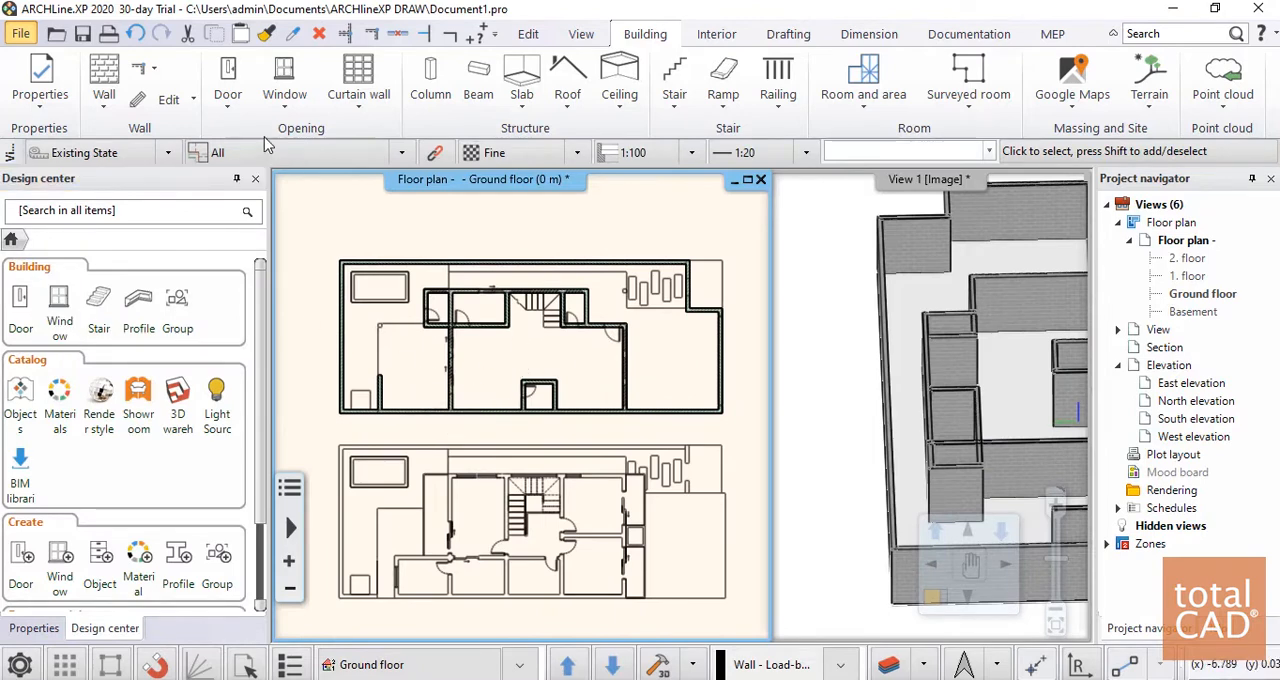
Place a 0.9 x 2.1 m Brasil\Porta 1 door in the lower wall of the room left of the stairs, swinging into the room
click(230, 80)
click(230, 50)
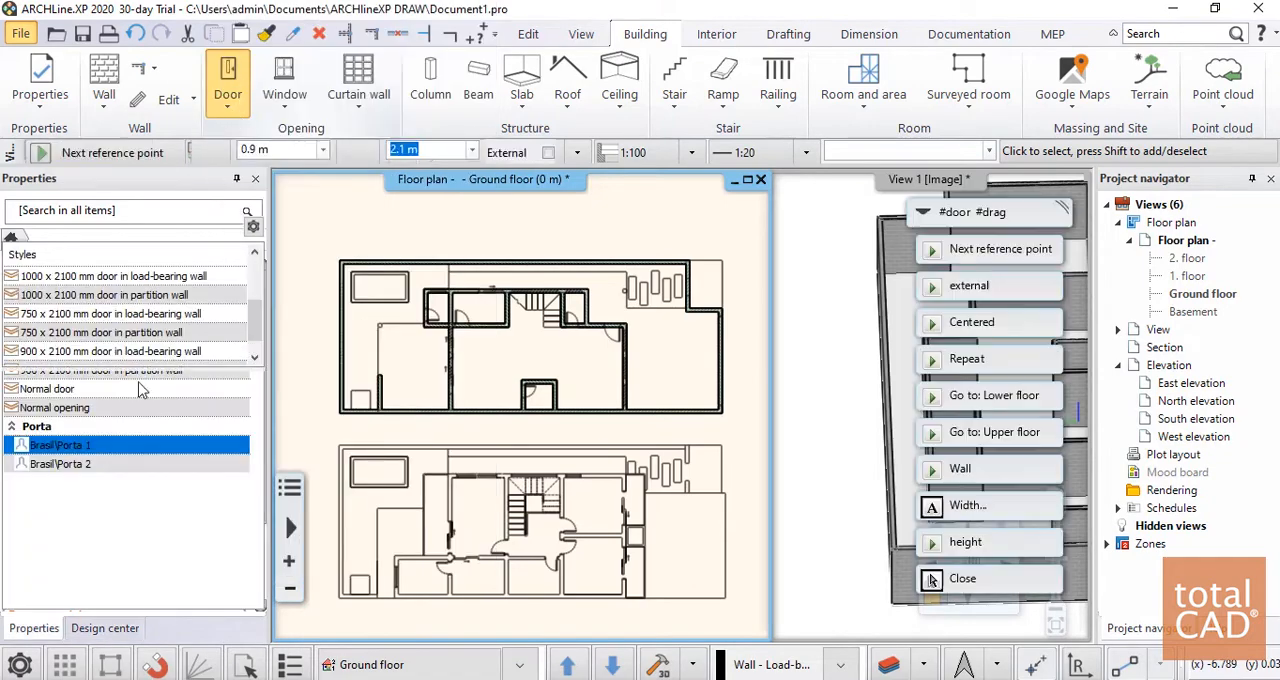
click(62, 350)
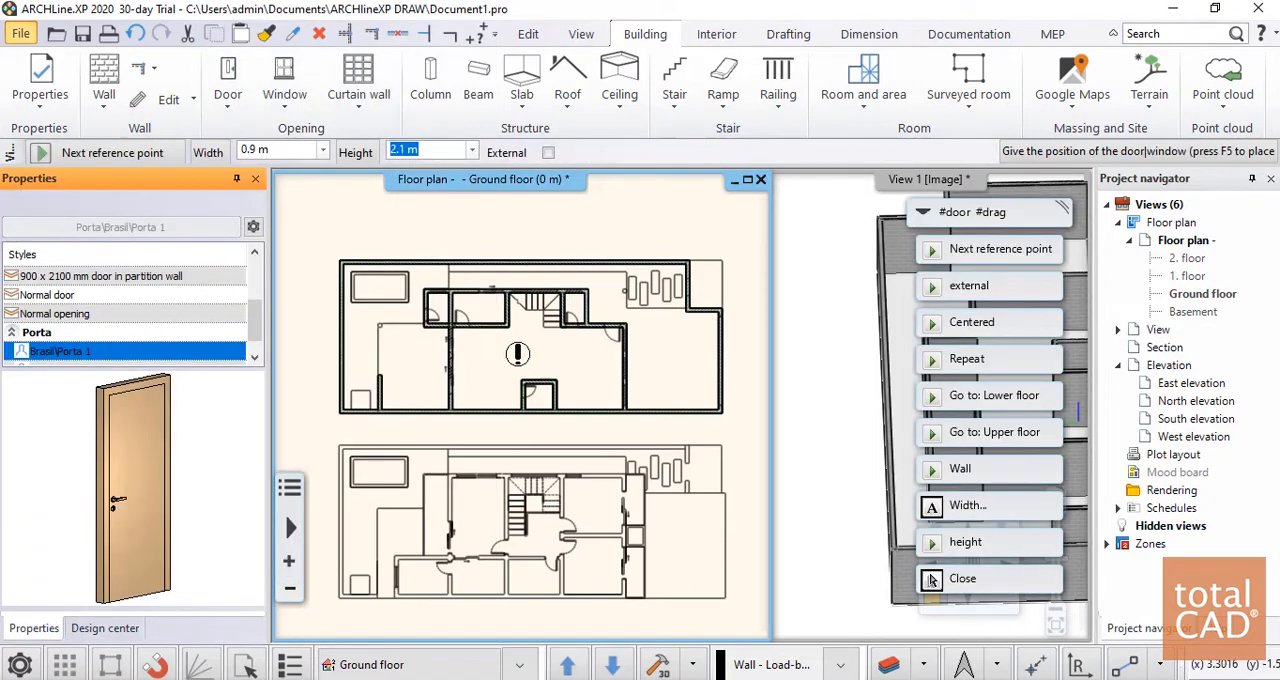
scroll(517, 353, up, 8)
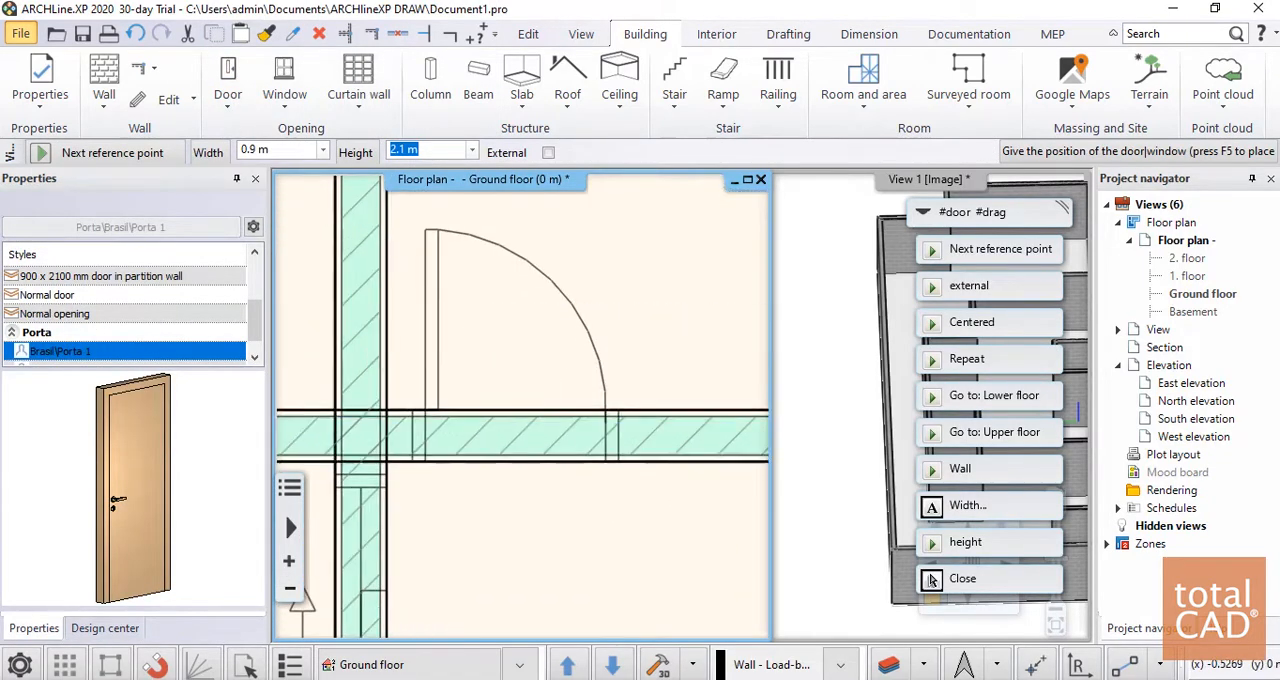
click(618, 412)
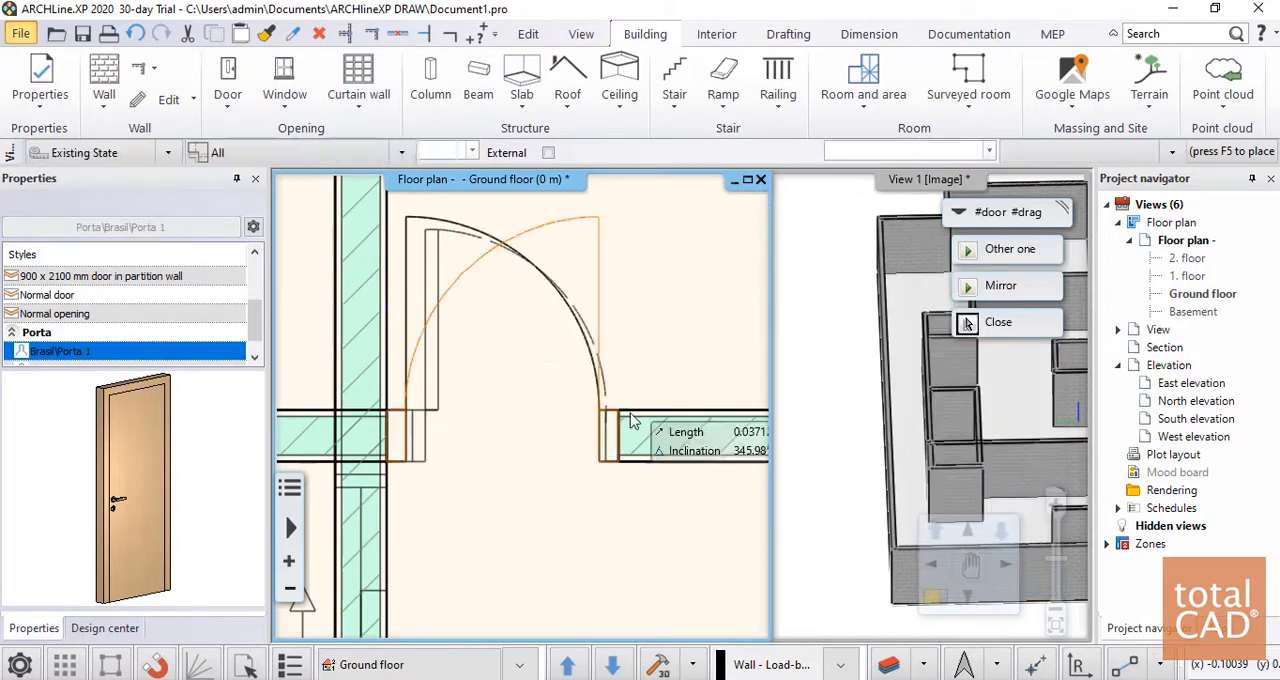
click(477, 348)
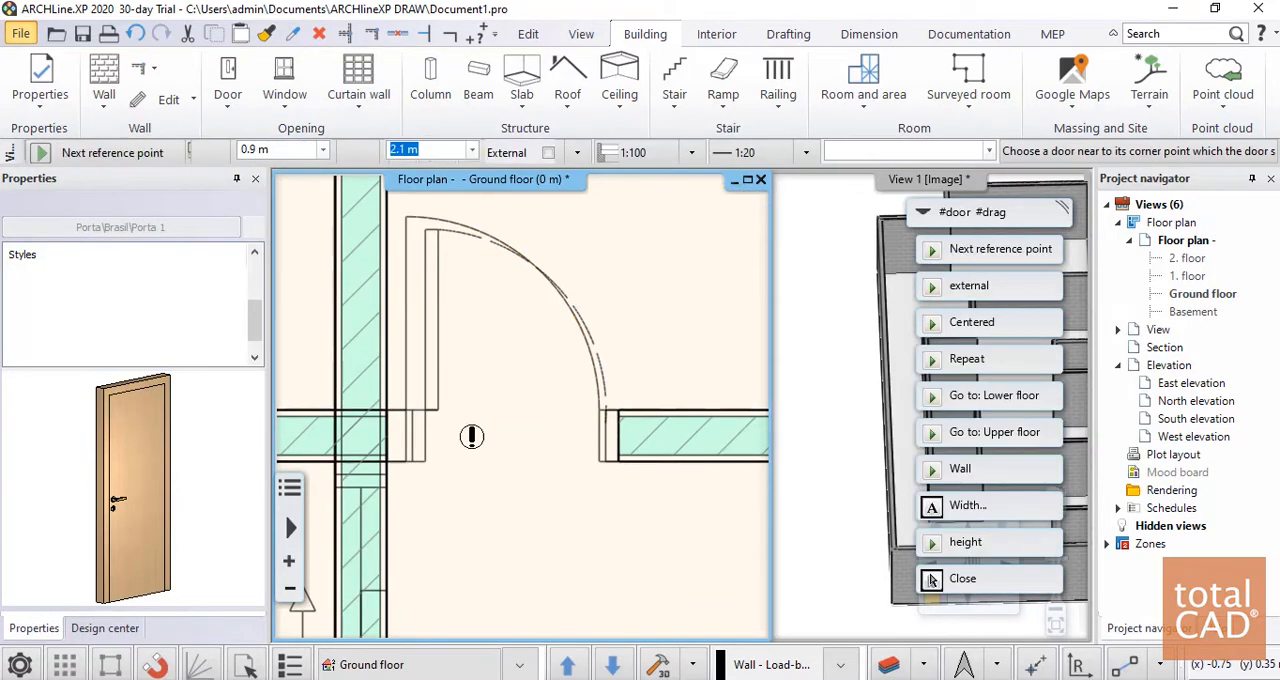
Place a 0.9 x 2.1 m Brasil\Porta 1 door in the small room's outer wall near the pool, following the plan's inward swing
scroll(471, 430, down, 6)
scroll(361, 395, up, 2)
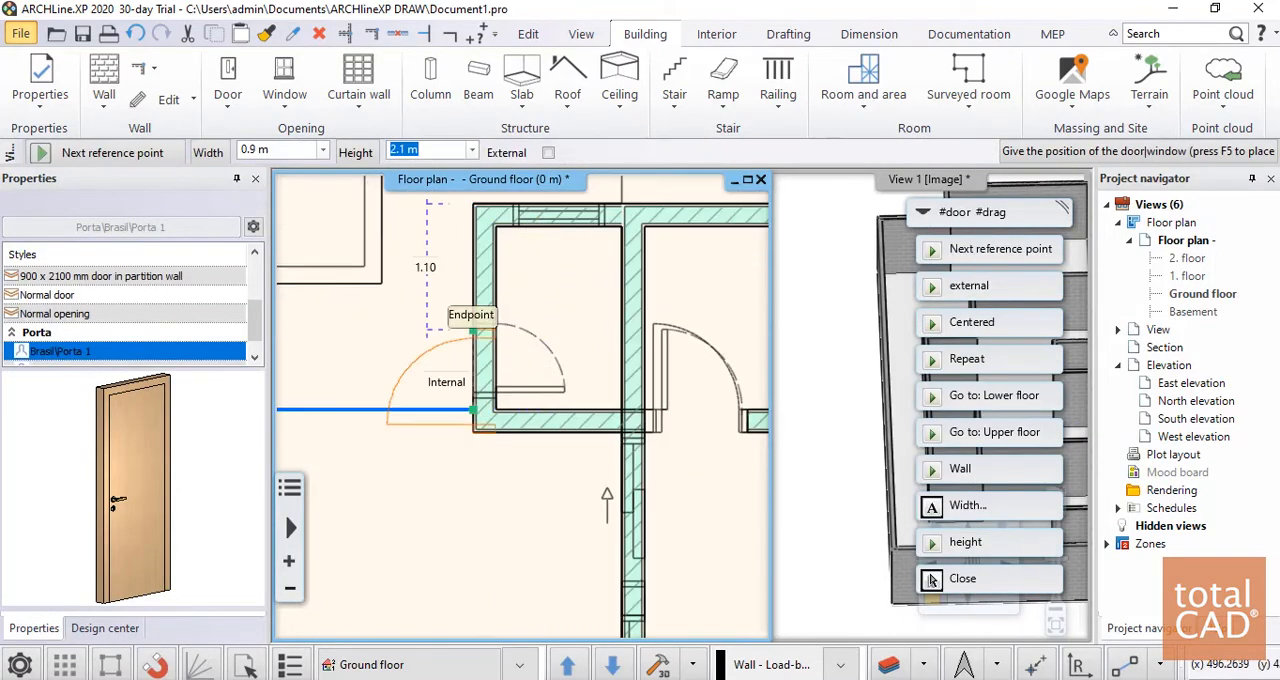
click(468, 318)
scroll(480, 340, up, 1)
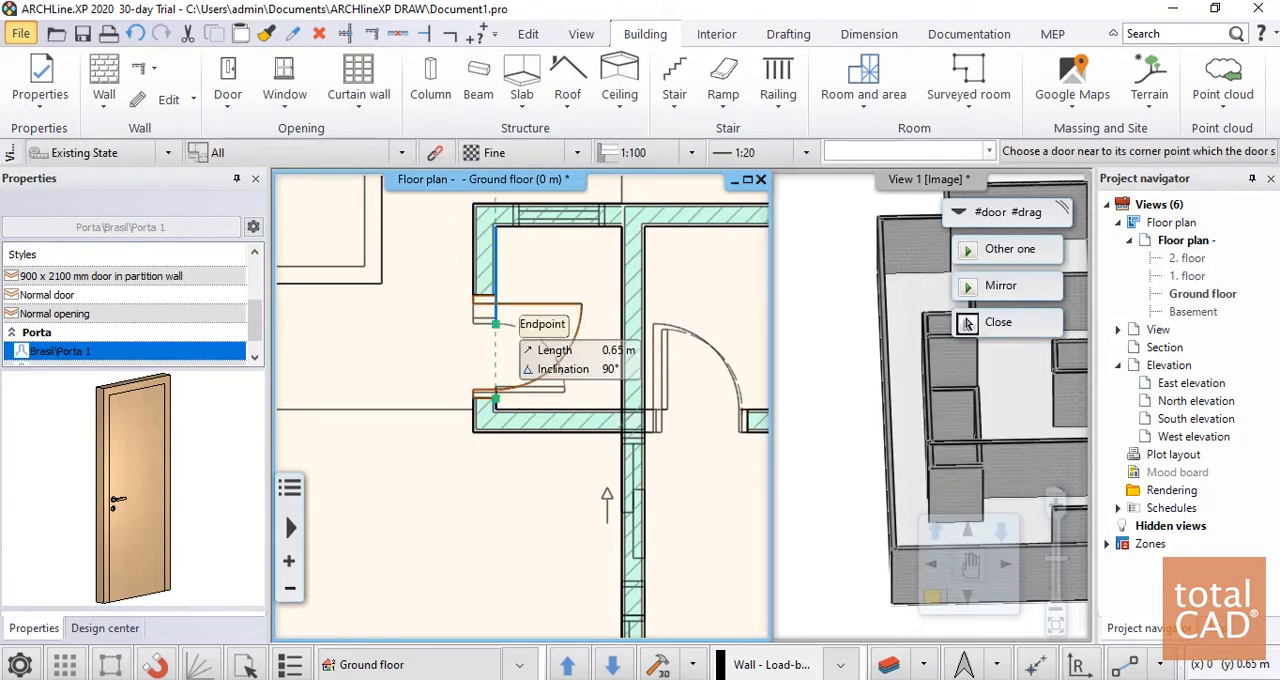
click(516, 388)
Place a 0.9 x 2.1 m Brasil\Porta 1 door in the side wall of the small room against the lower boundary wall, opening inward
scroll(463, 400, down, 6)
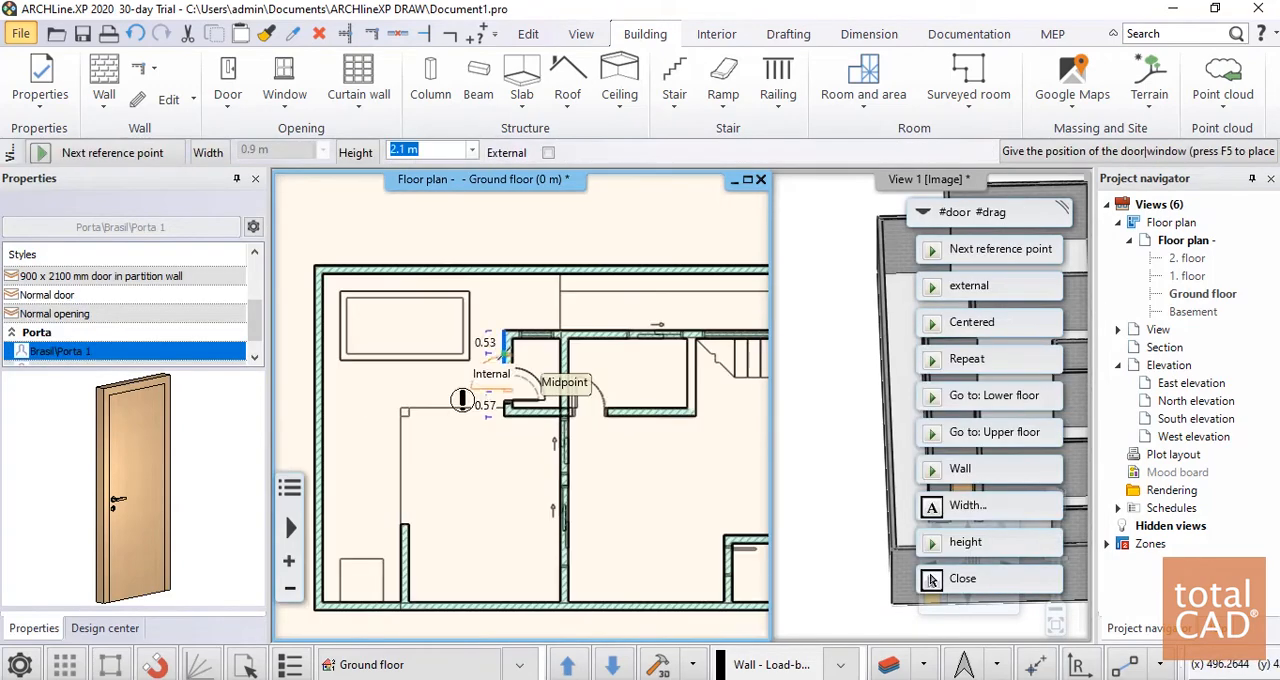
scroll(654, 443, up, 4)
scroll(513, 318, up, 3)
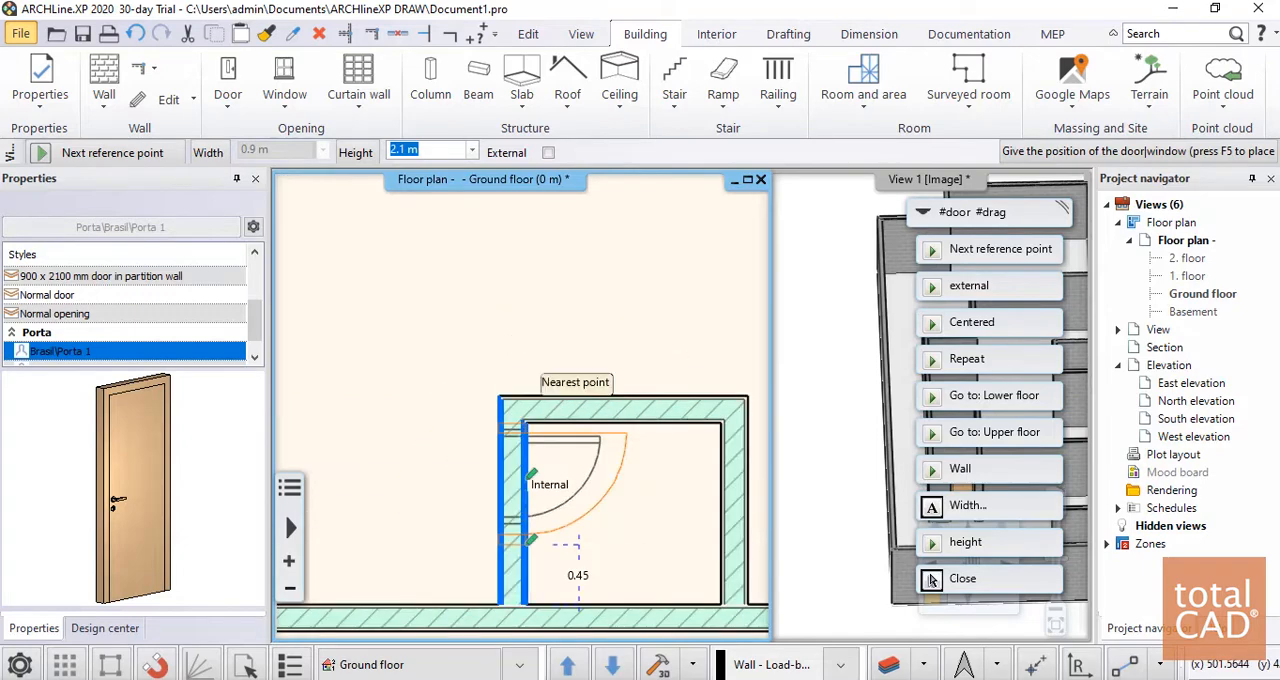
click(520, 436)
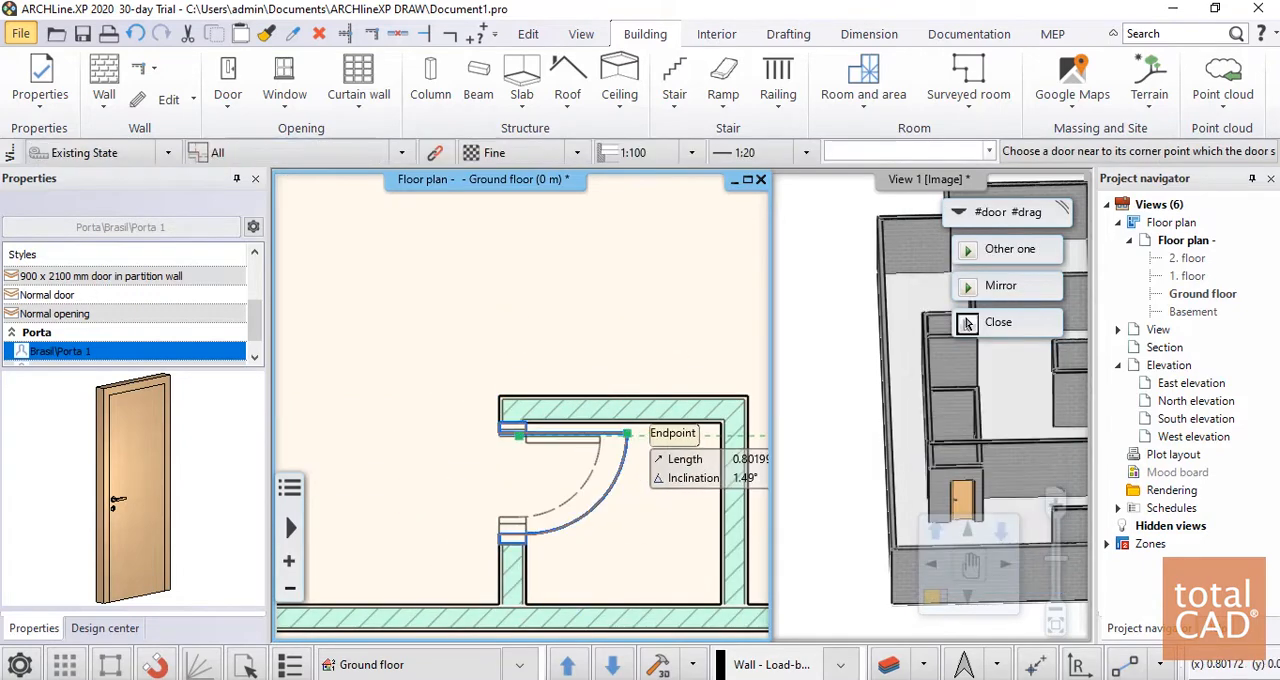
click(629, 431)
Place a 0.9 x 2.1 m Brasil\Porta 1 door in the lower wall of the small room right of the stairs, swinging inward
scroll(484, 431, down, 5)
scroll(519, 427, up, 3)
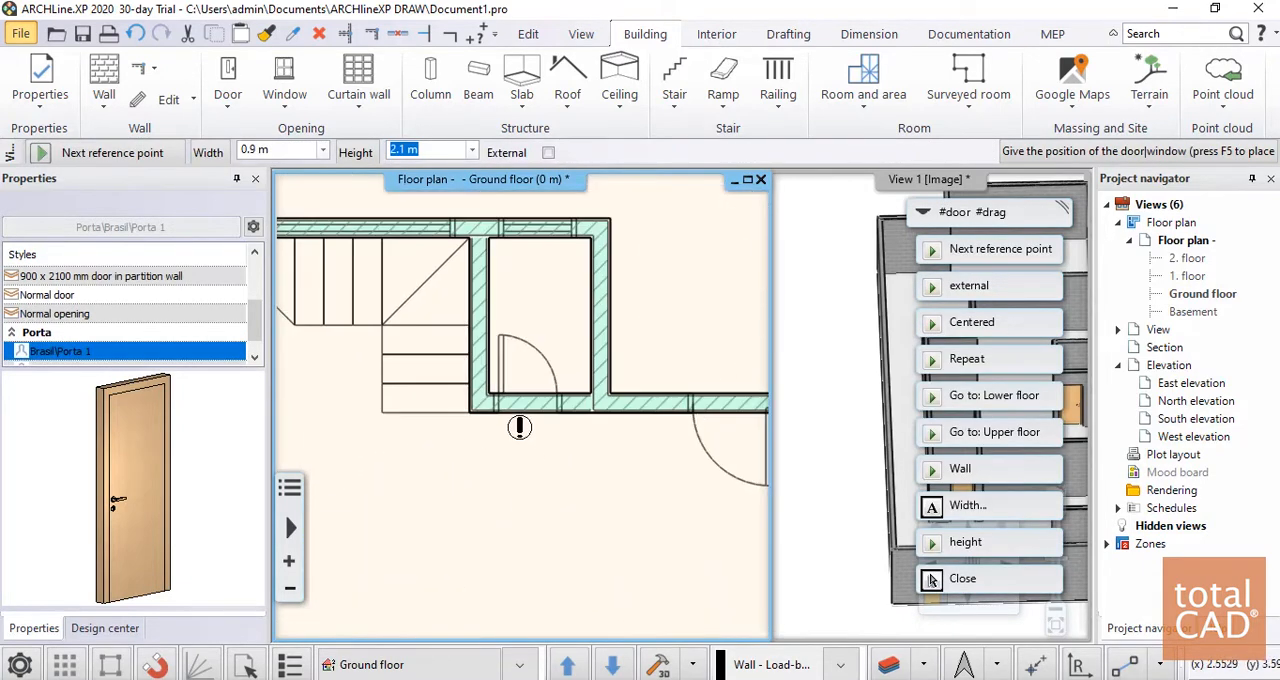
click(499, 413)
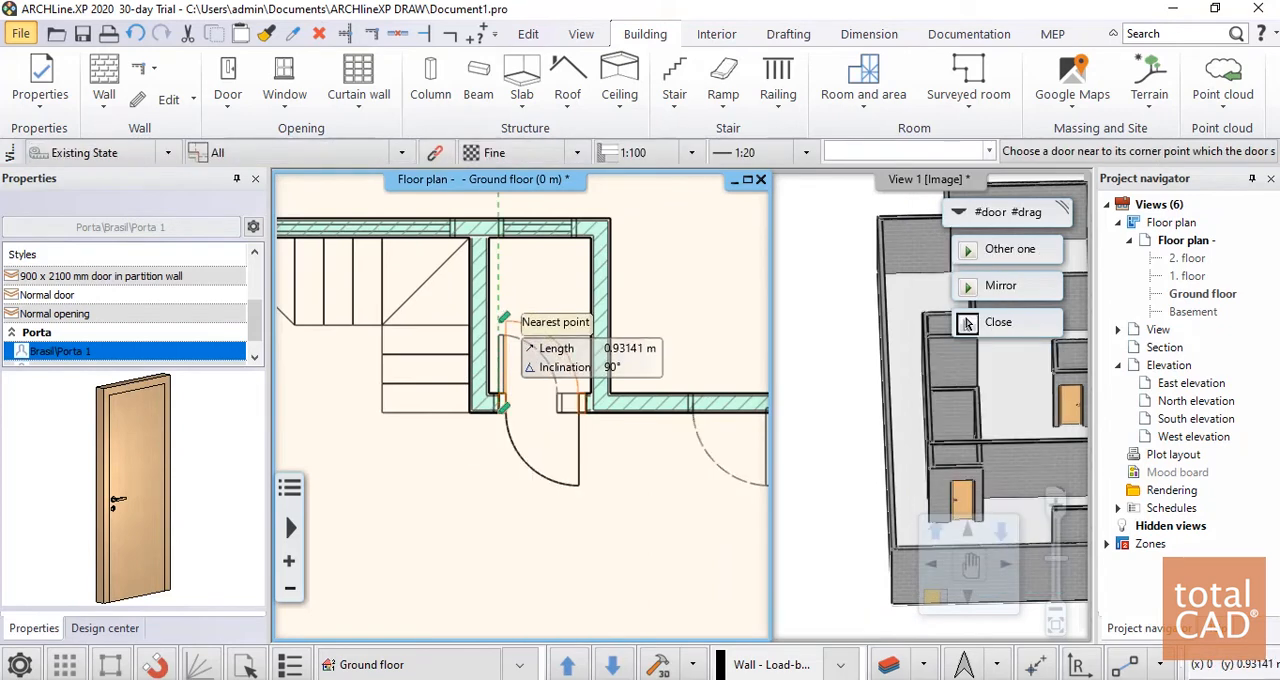
click(967, 323)
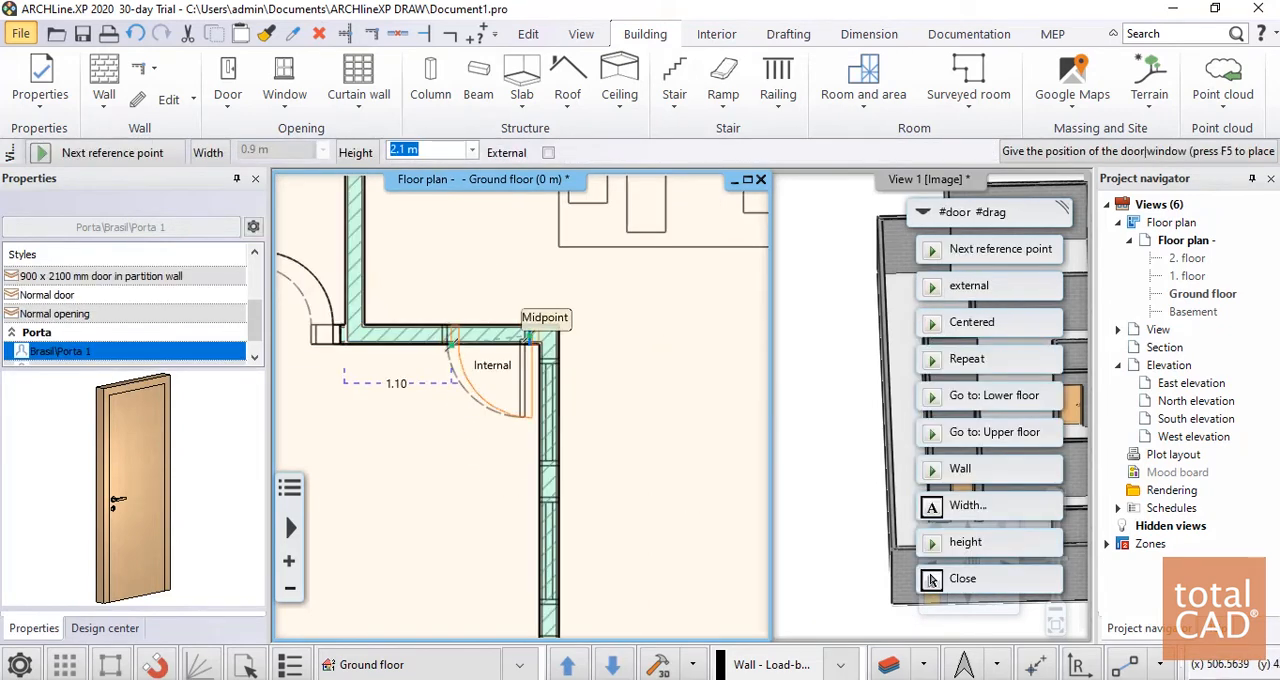
Place a 0.9 x 2.1 m Brasil\Porta 1 entrance door beside the main room's upper right corner, swinging into the room, and finish placing doors
scroll(526, 336, up, 4)
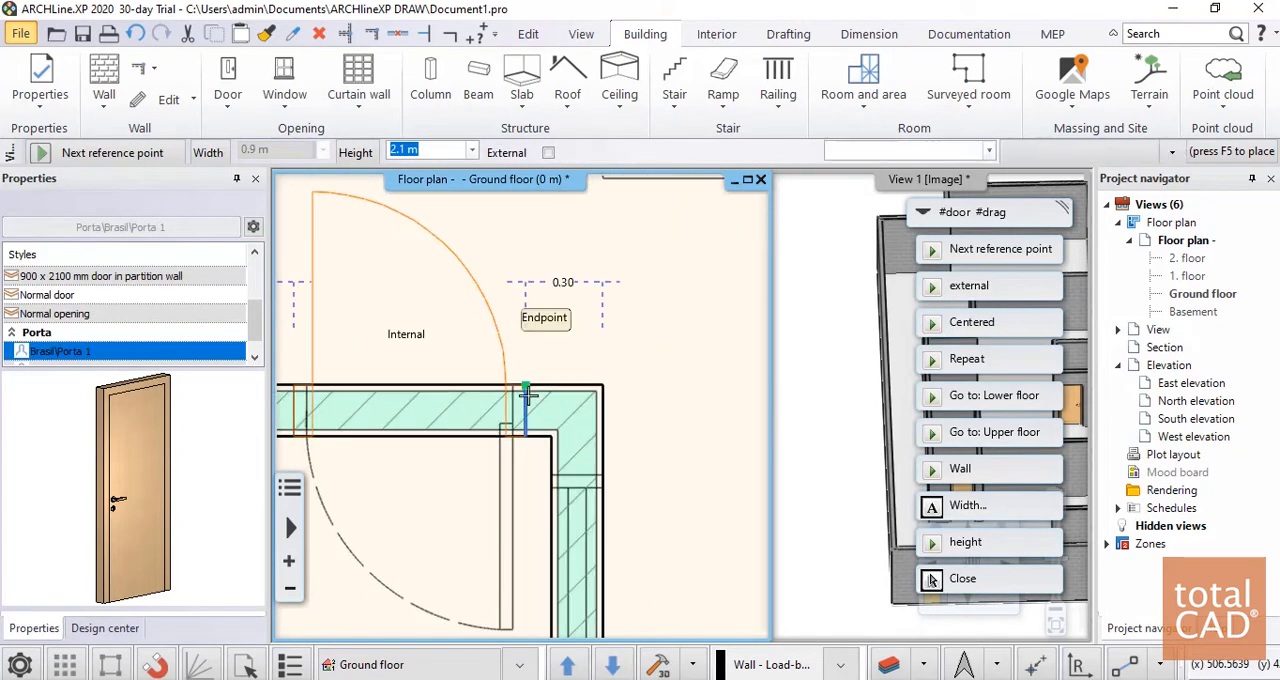
click(525, 389)
click(452, 537)
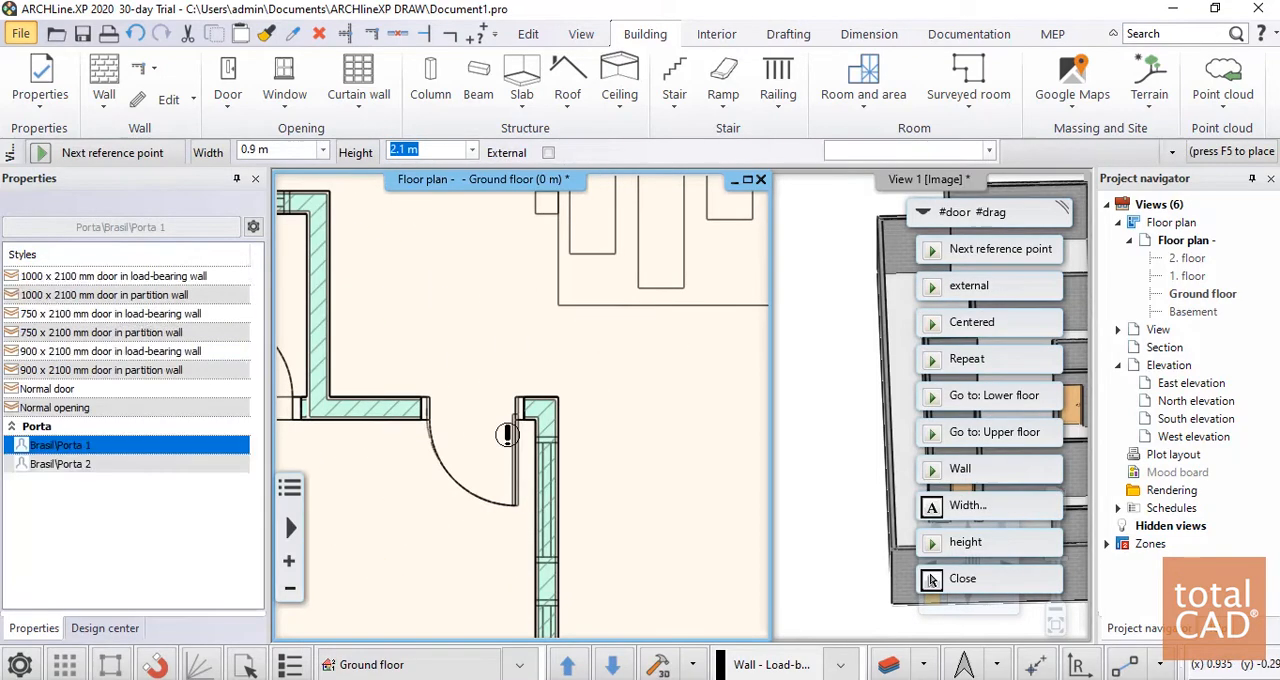
click(931, 580)
Resize the door of the small room right of the stairs to a width of 0.65 m, moving its right jamb onto the plan's opening
scroll(622, 420, down, 5)
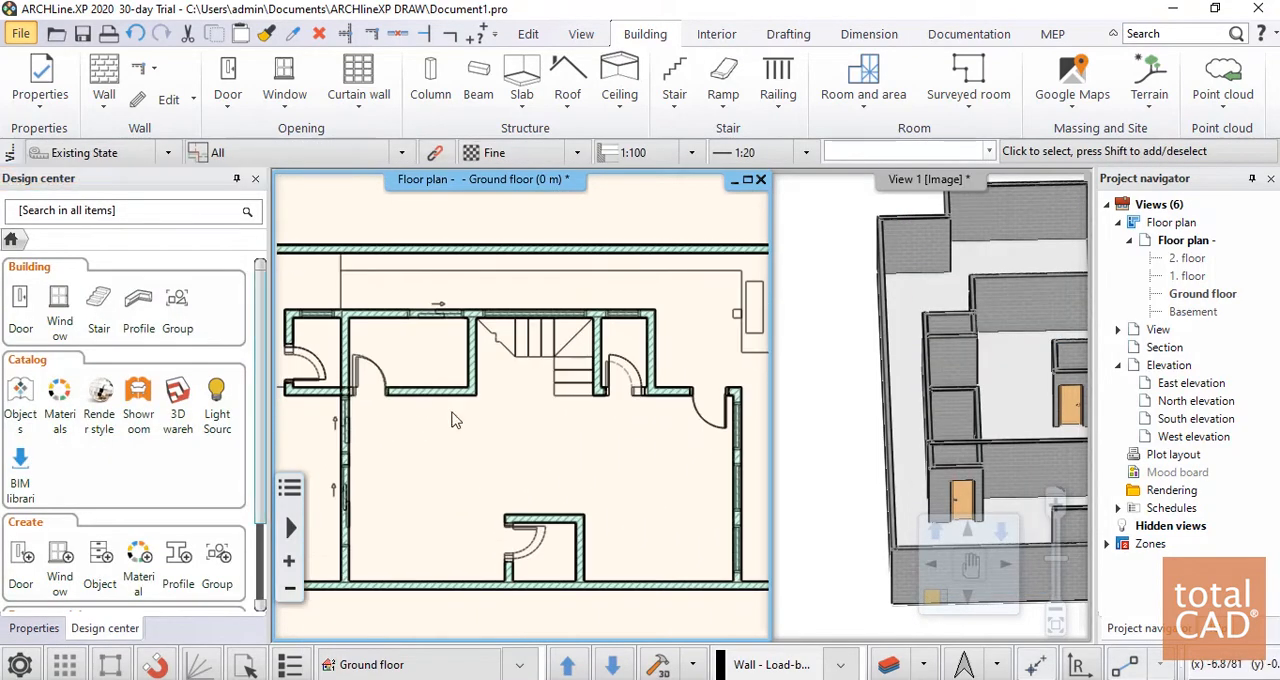
scroll(600, 420, up, 6)
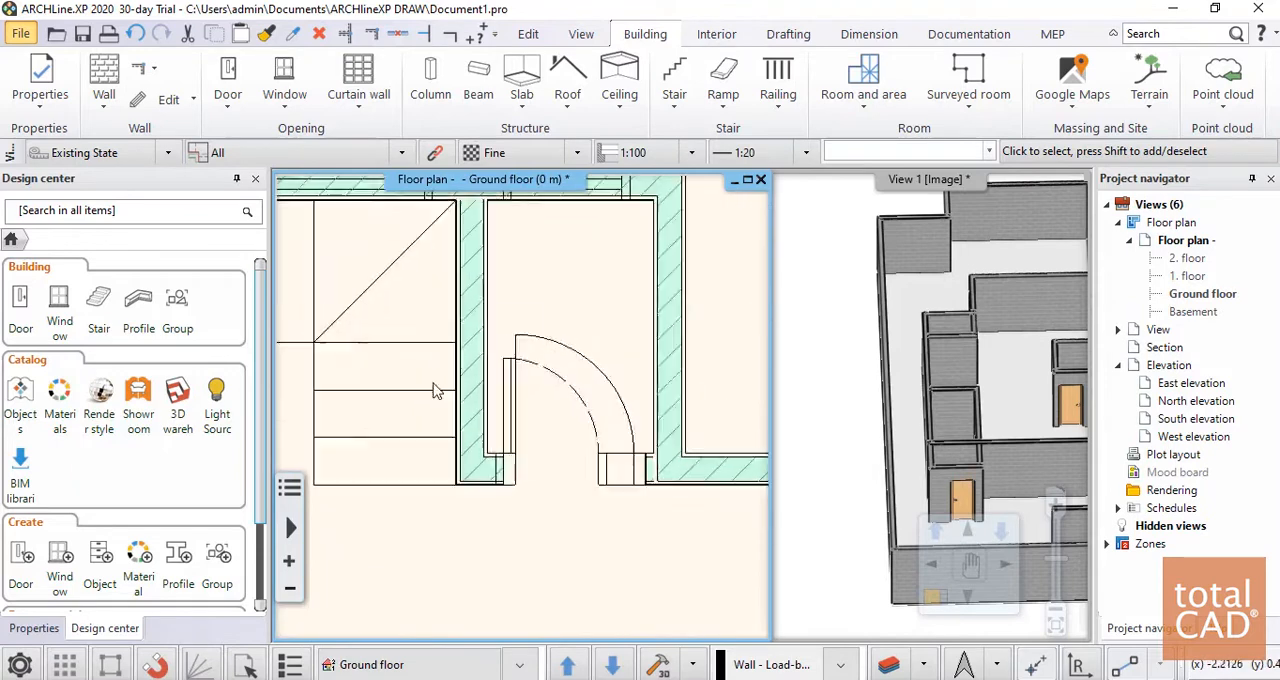
click(560, 362)
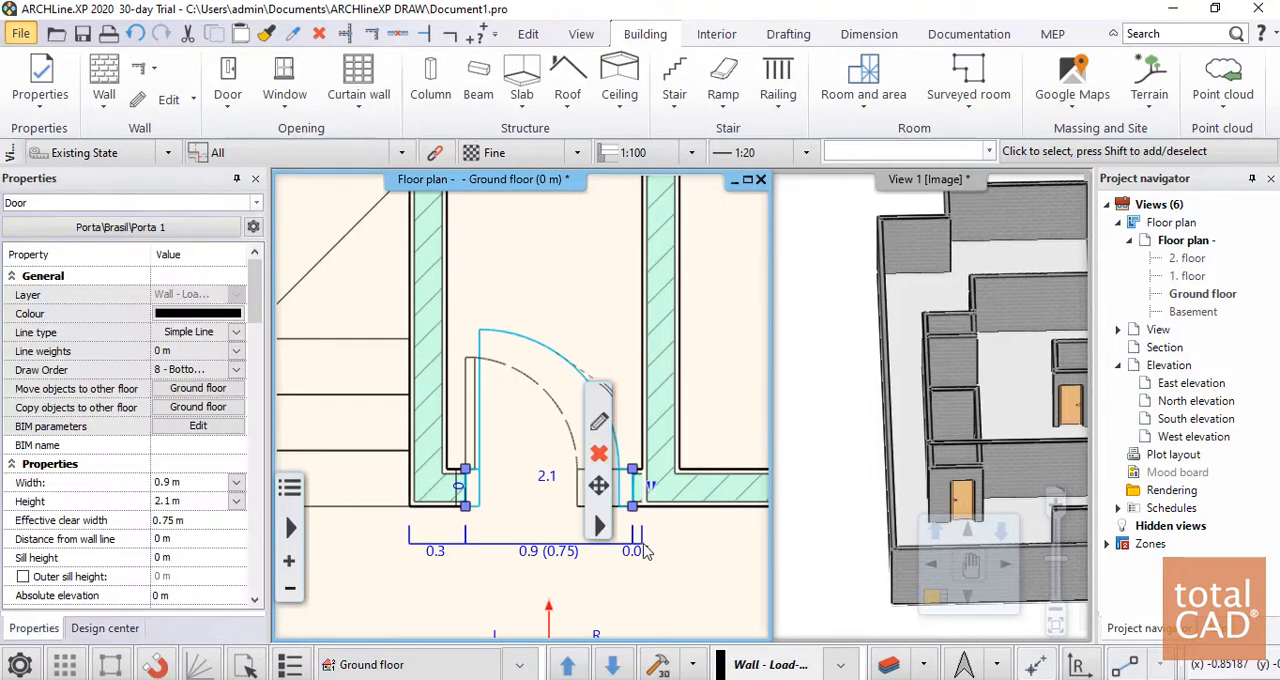
click(635, 510)
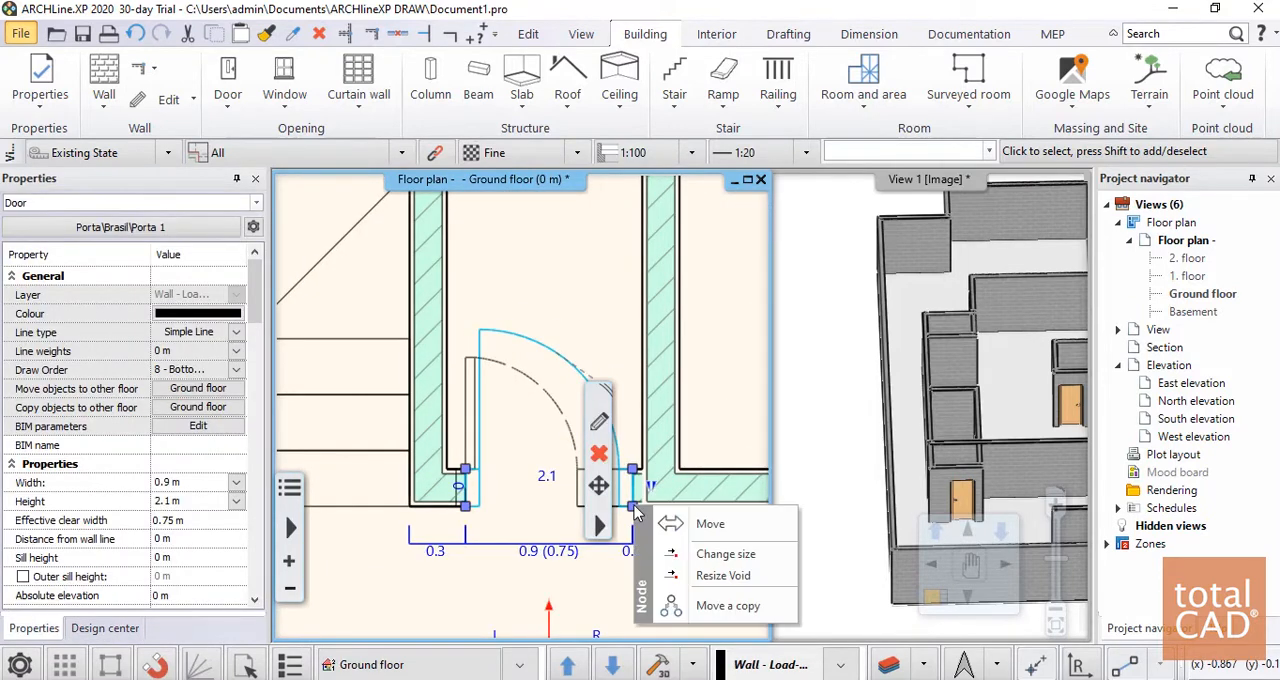
click(690, 551)
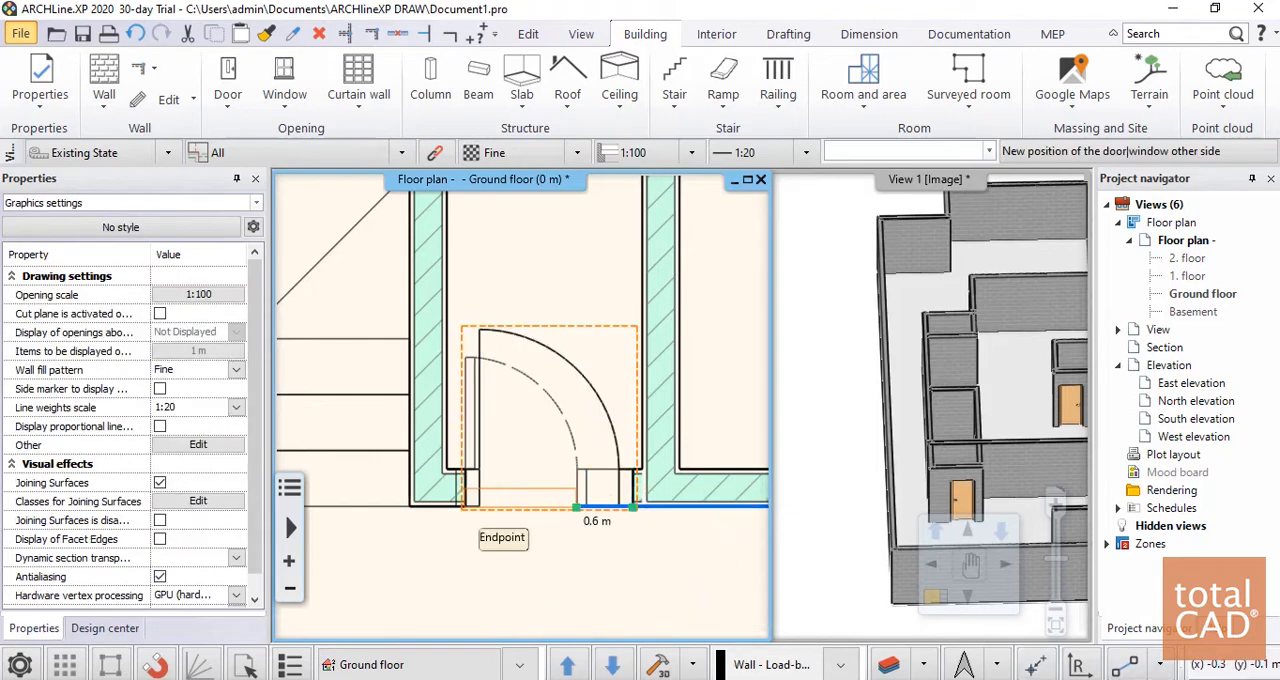
click(586, 510)
scroll(592, 528, down, 4)
click(649, 551)
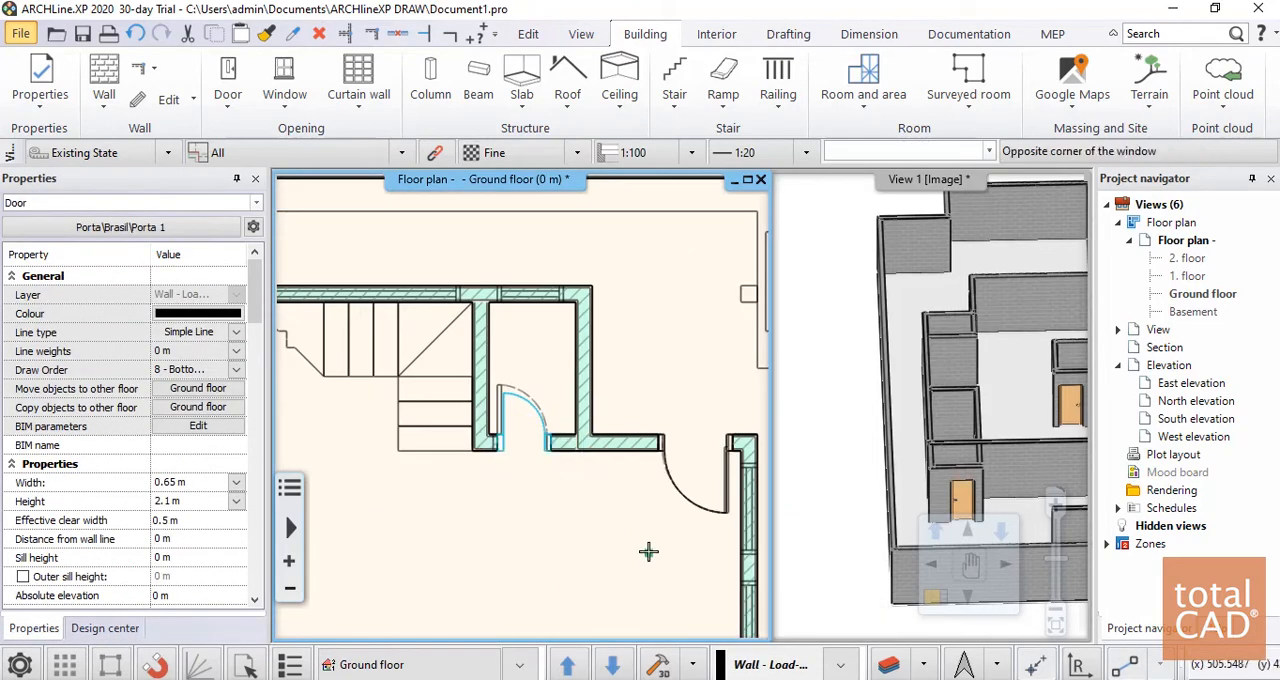
middle_drag(650, 551, 602, 551)
Resize the door of the small room against the lower boundary wall to 0.7 m, moving both jambs to match the plan
middle_drag(680, 456, 560, 417)
scroll(558, 417, up, 6)
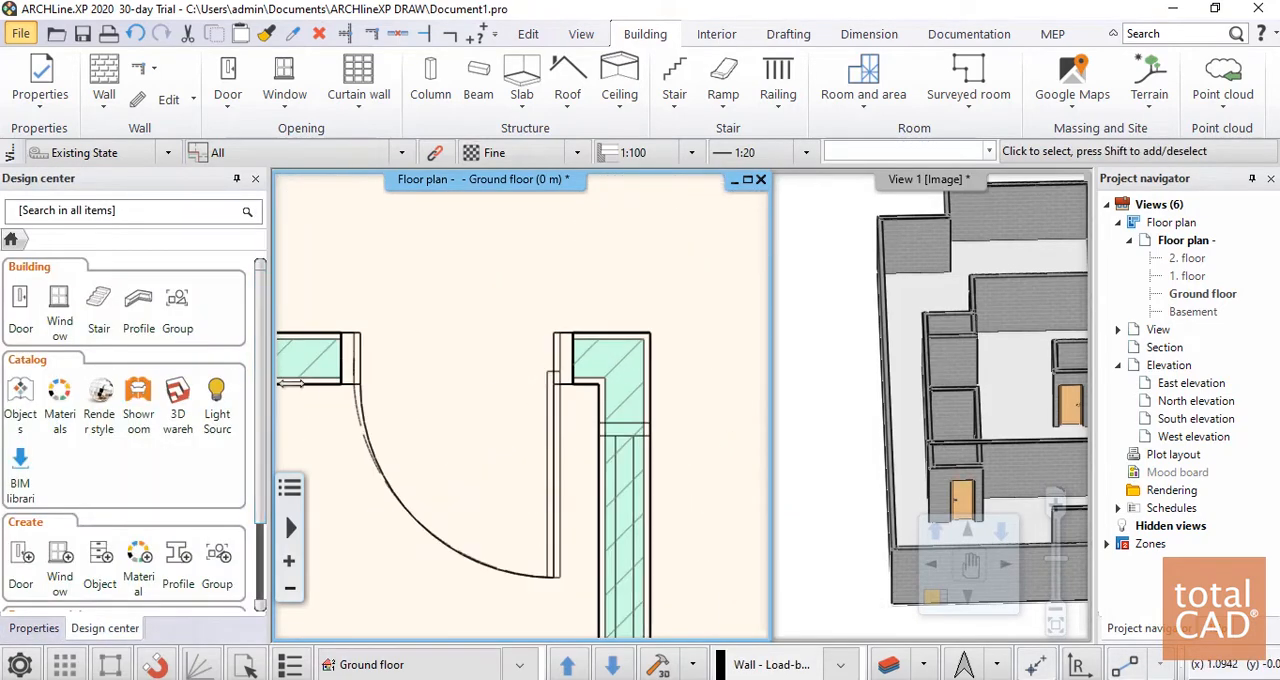
scroll(522, 406, down, 5)
scroll(480, 395, down, 5)
scroll(520, 415, up, 6)
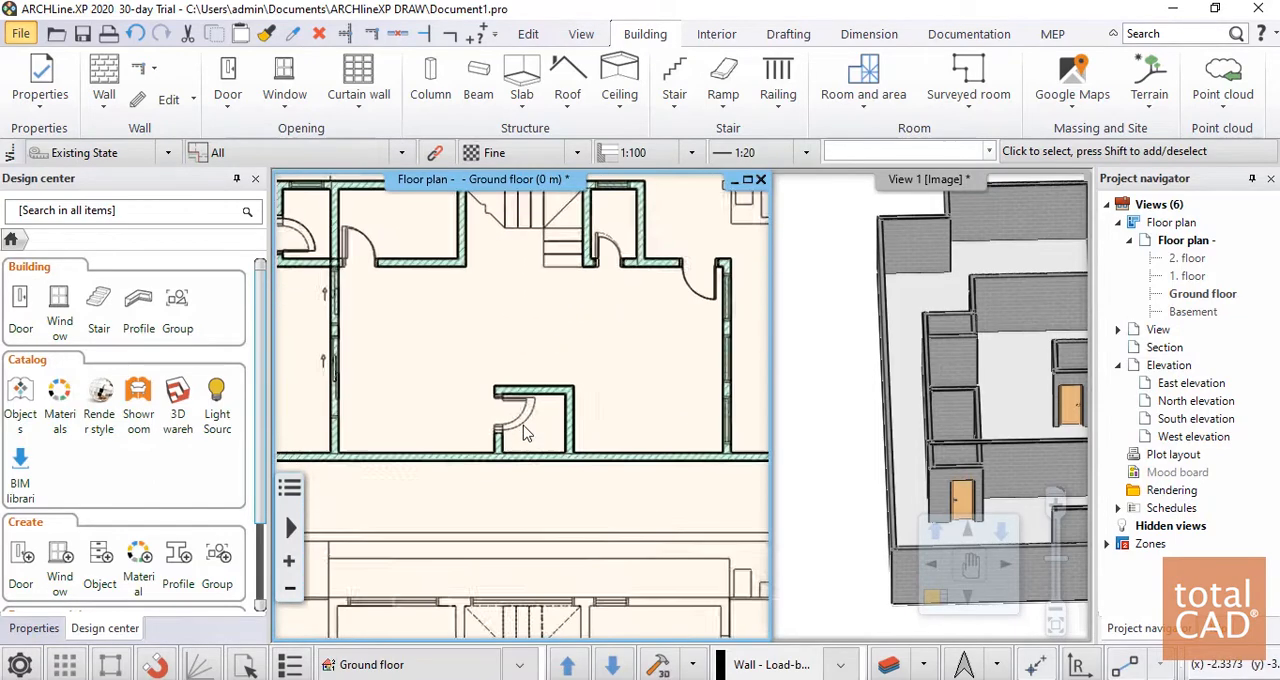
scroll(529, 426, up, 3)
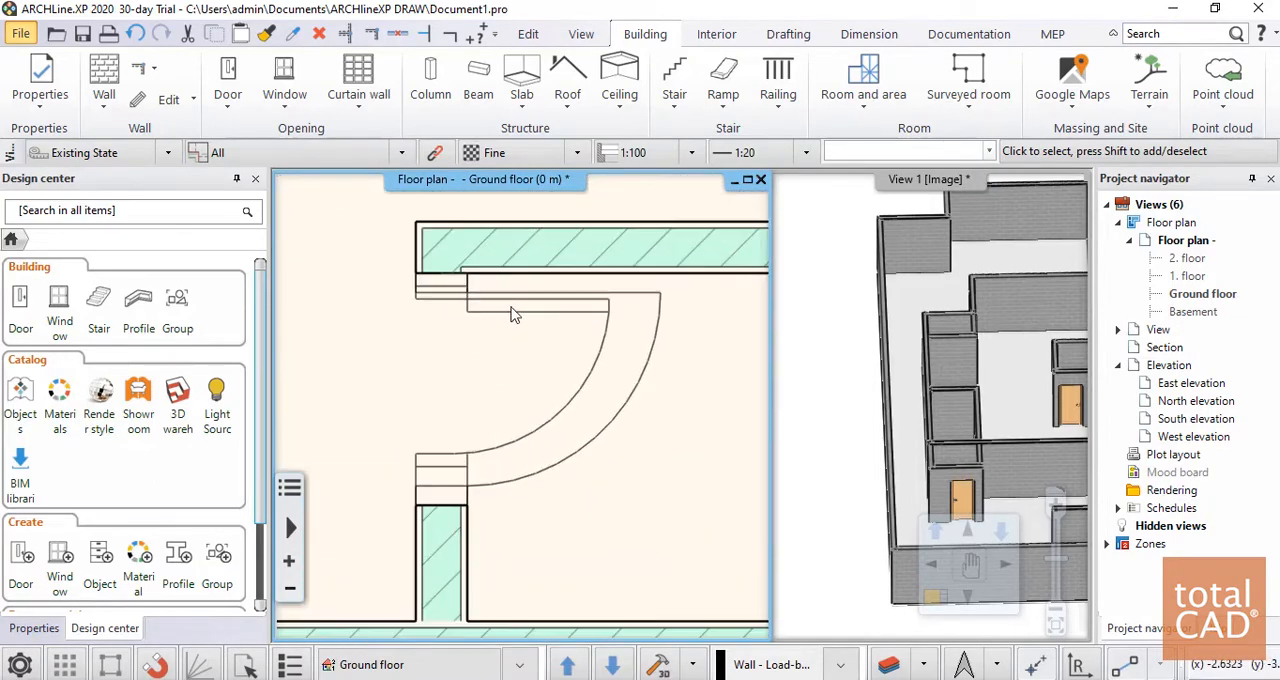
click(496, 302)
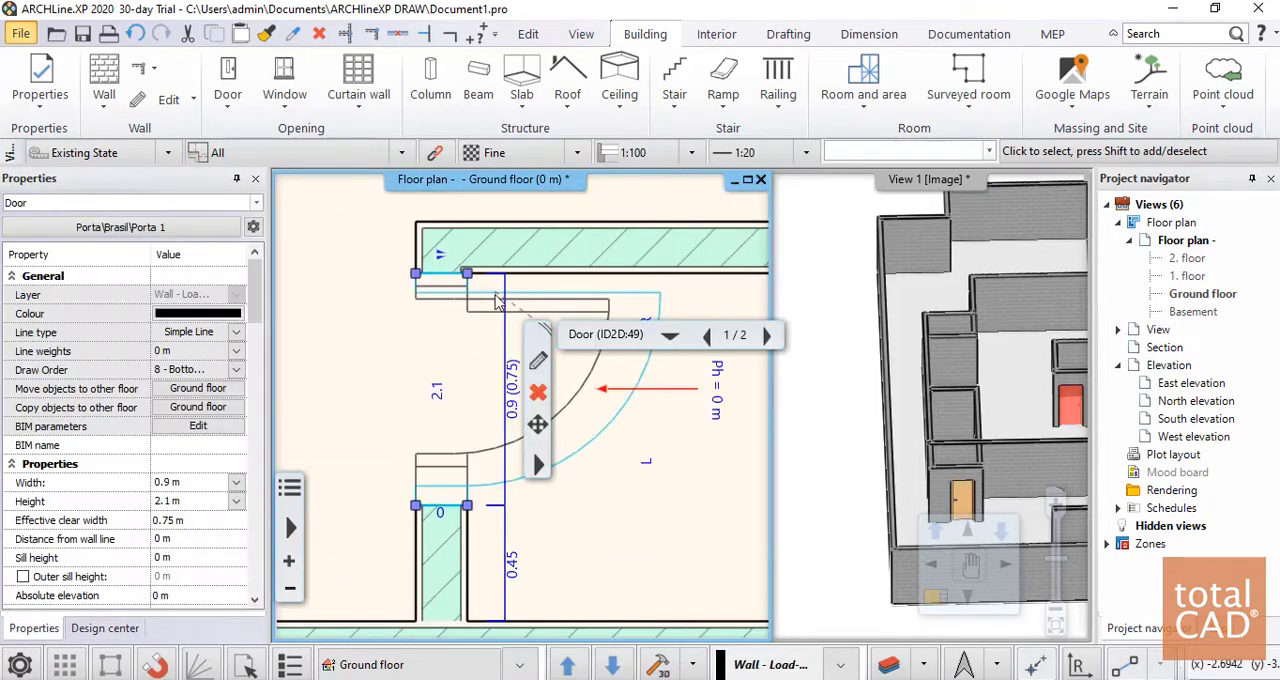
click(416, 276)
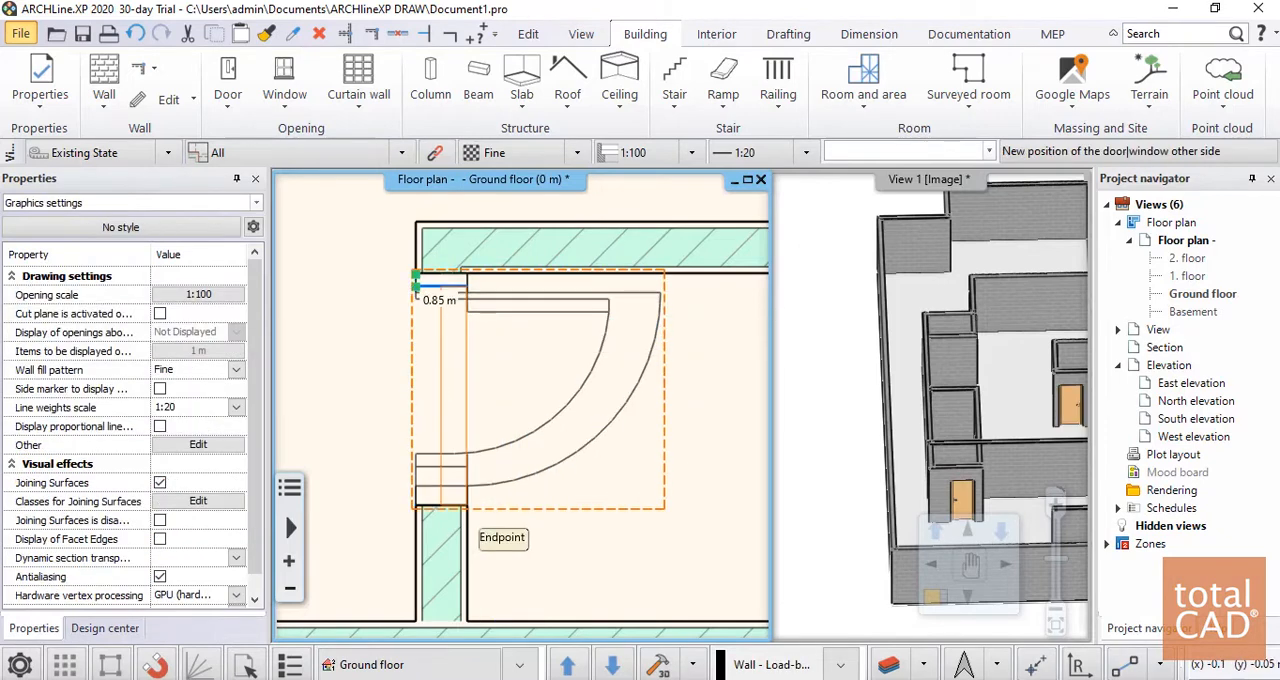
click(385, 317)
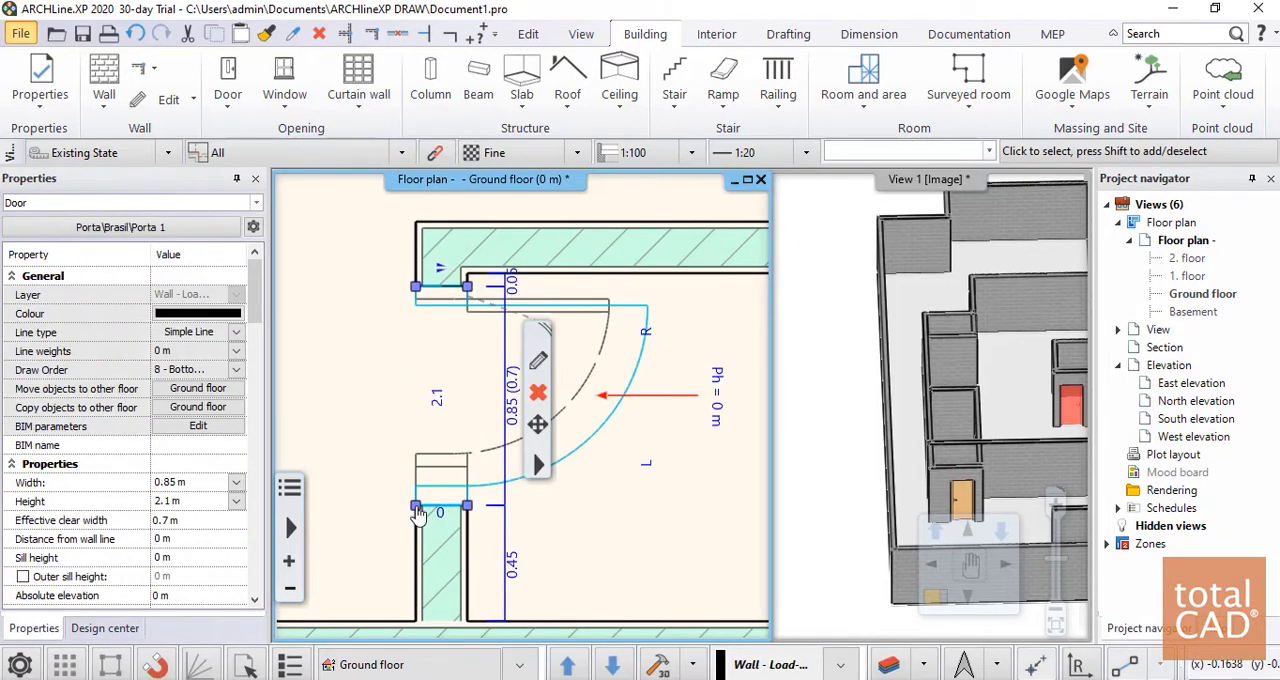
click(419, 510)
click(470, 554)
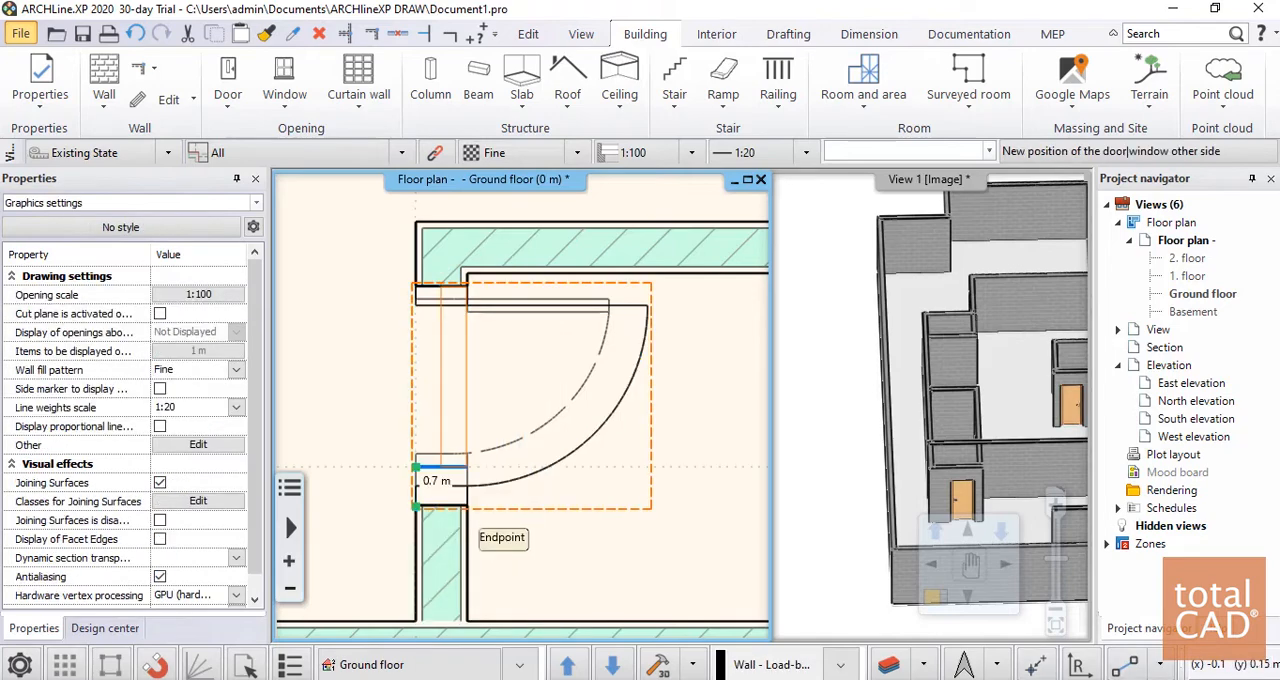
click(430, 468)
click(500, 506)
scroll(597, 384, down, 4)
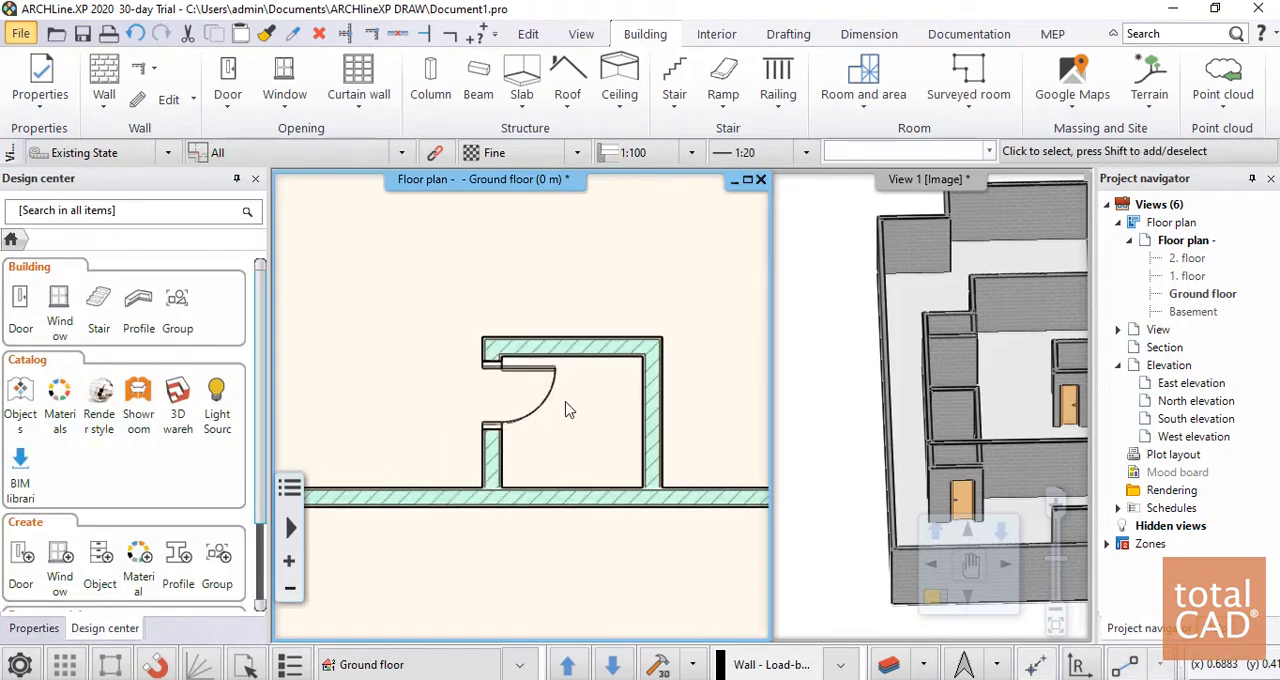
Resize the door of the room left of the stairs to 0.8 m wide by moving its left jamb onto the plan's opening
scroll(568, 409, down, 5)
middle_drag(322, 258, 443, 428)
scroll(443, 428, up, 5)
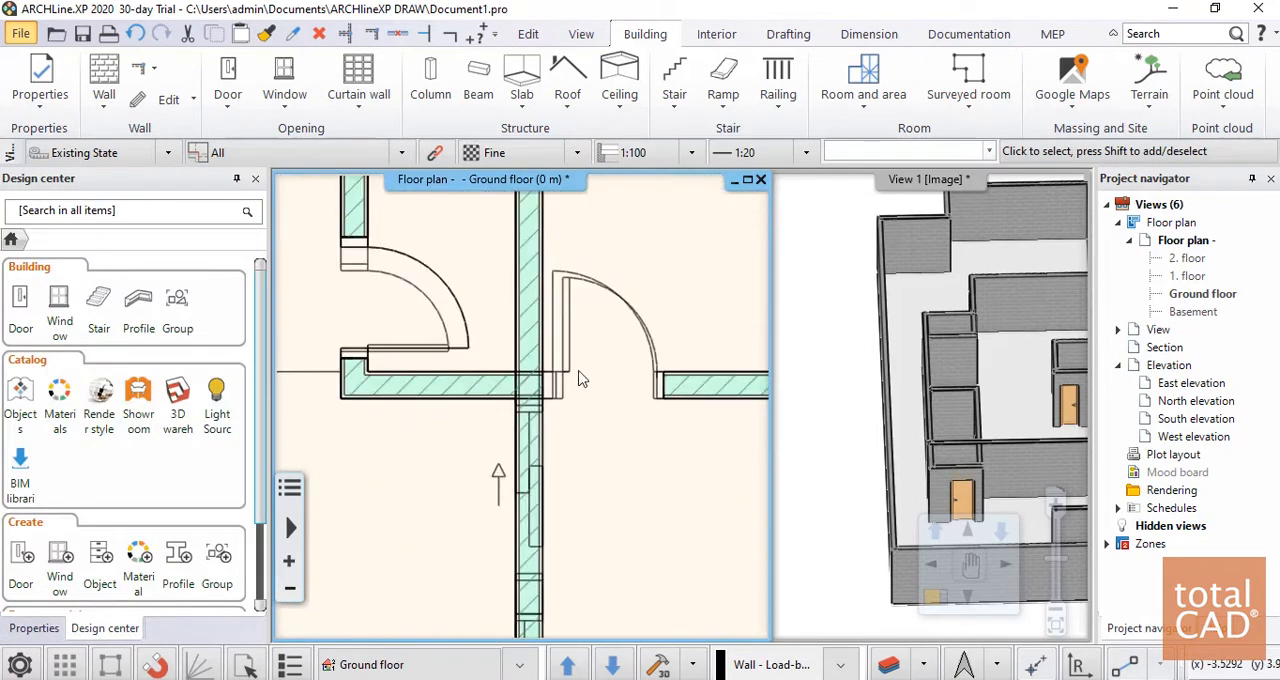
scroll(578, 378, up, 3)
click(480, 343)
key(Escape)
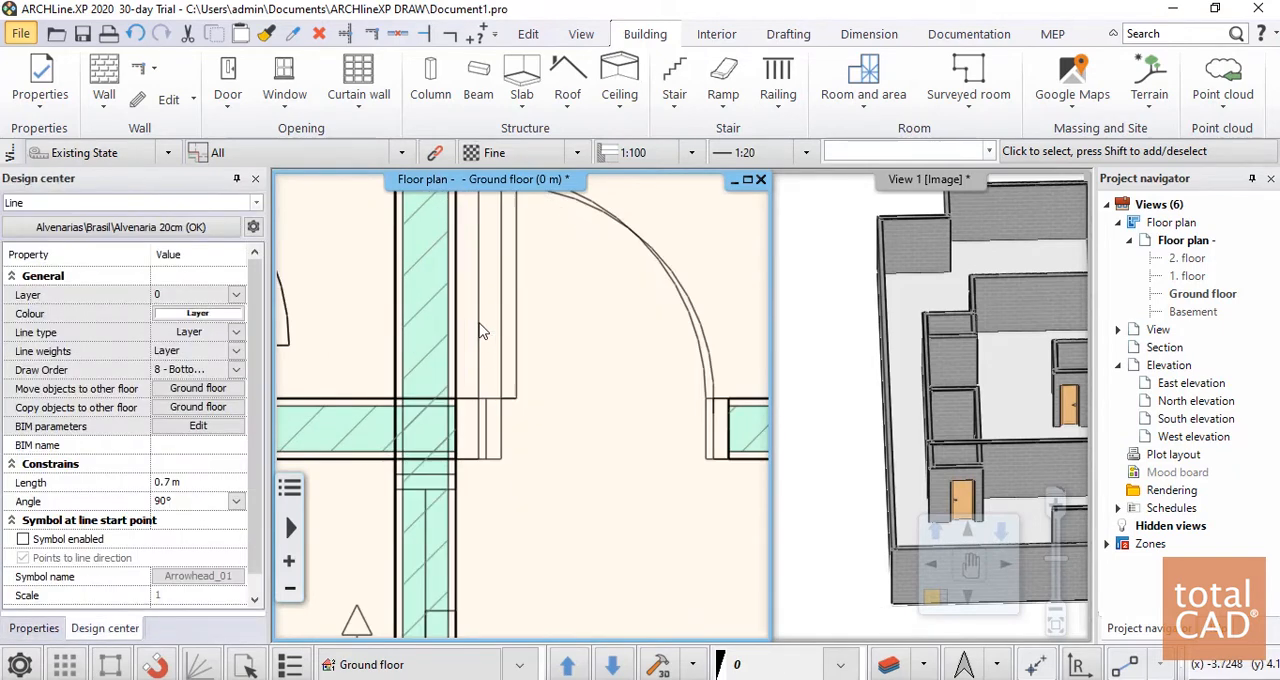
click(458, 402)
mouse_move(458, 402)
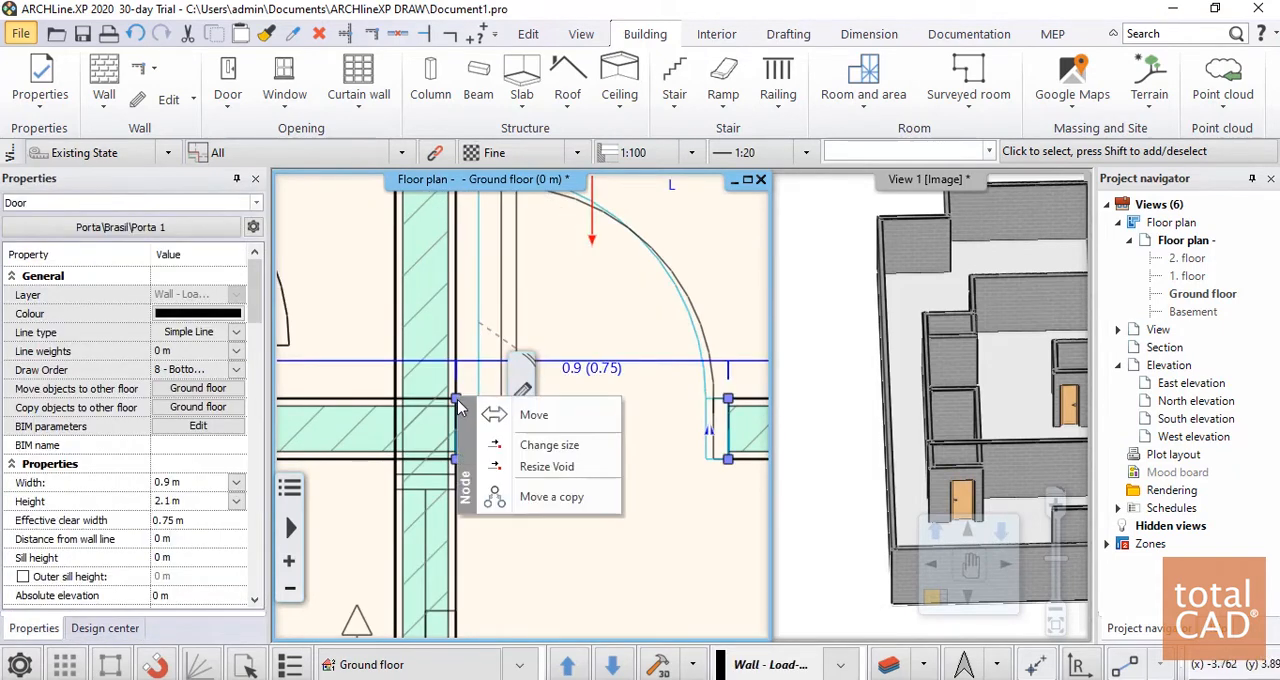
click(550, 446)
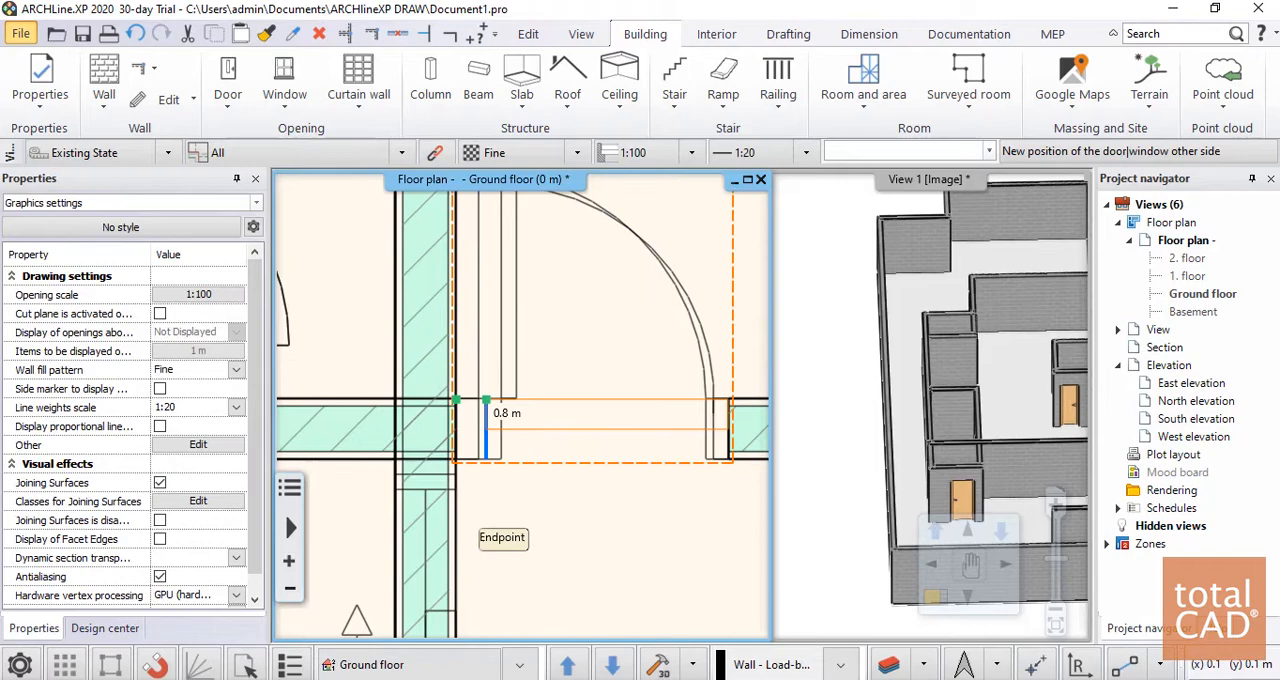
click(520, 508)
scroll(690, 451, down, 3)
key(Escape)
Resize the outer door of the small room near the pool to 0.7 m wide by moving its upper jamb down to the plan's opening
middle_drag(336, 288, 454, 348)
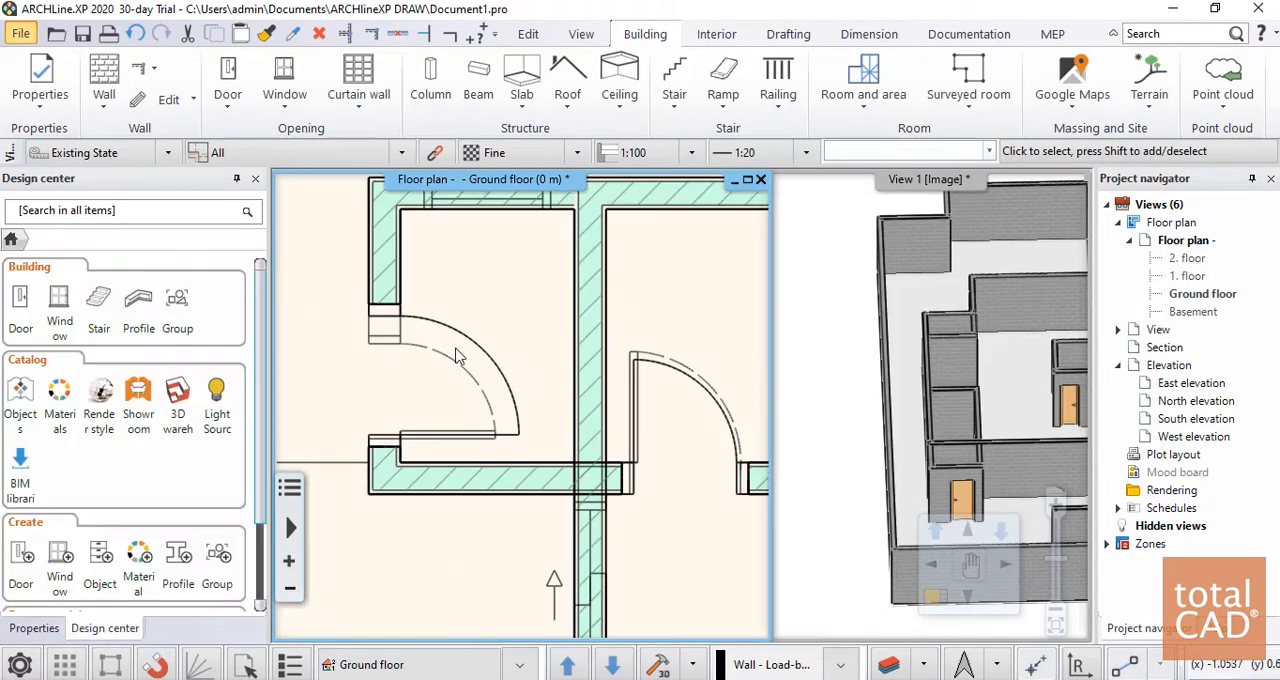
scroll(450, 345, up, 1)
click(440, 332)
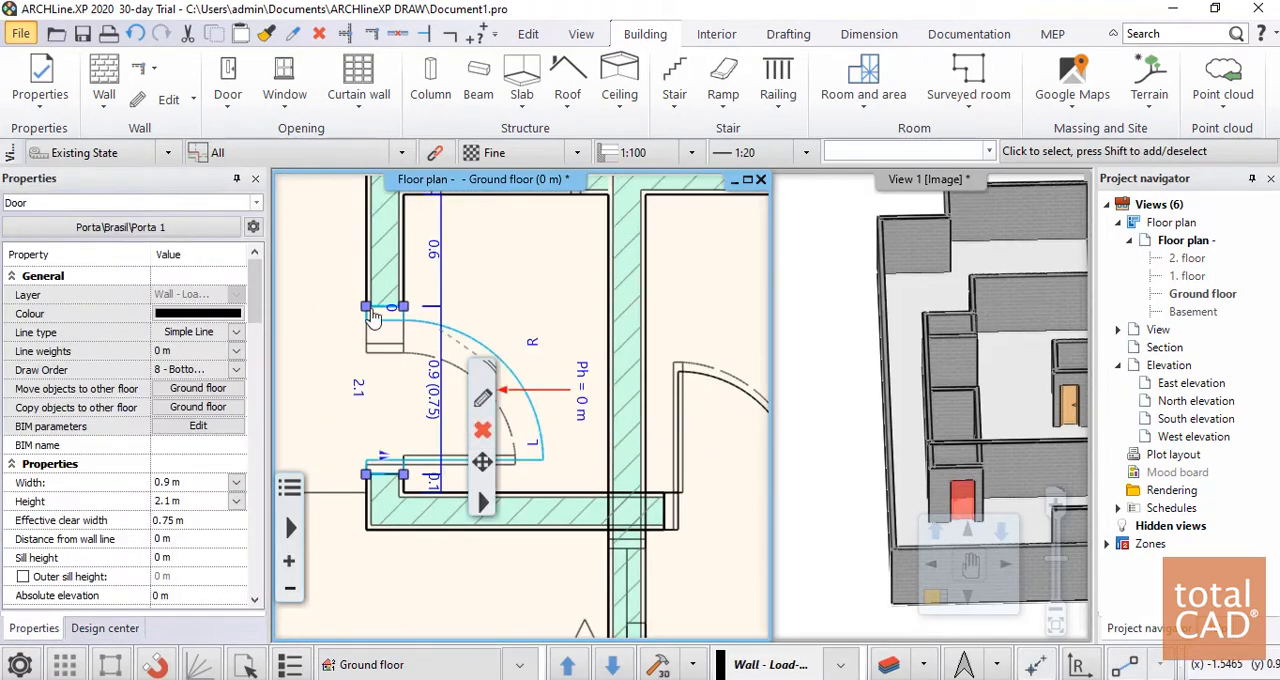
mouse_move(380, 323)
click(423, 360)
click(382, 350)
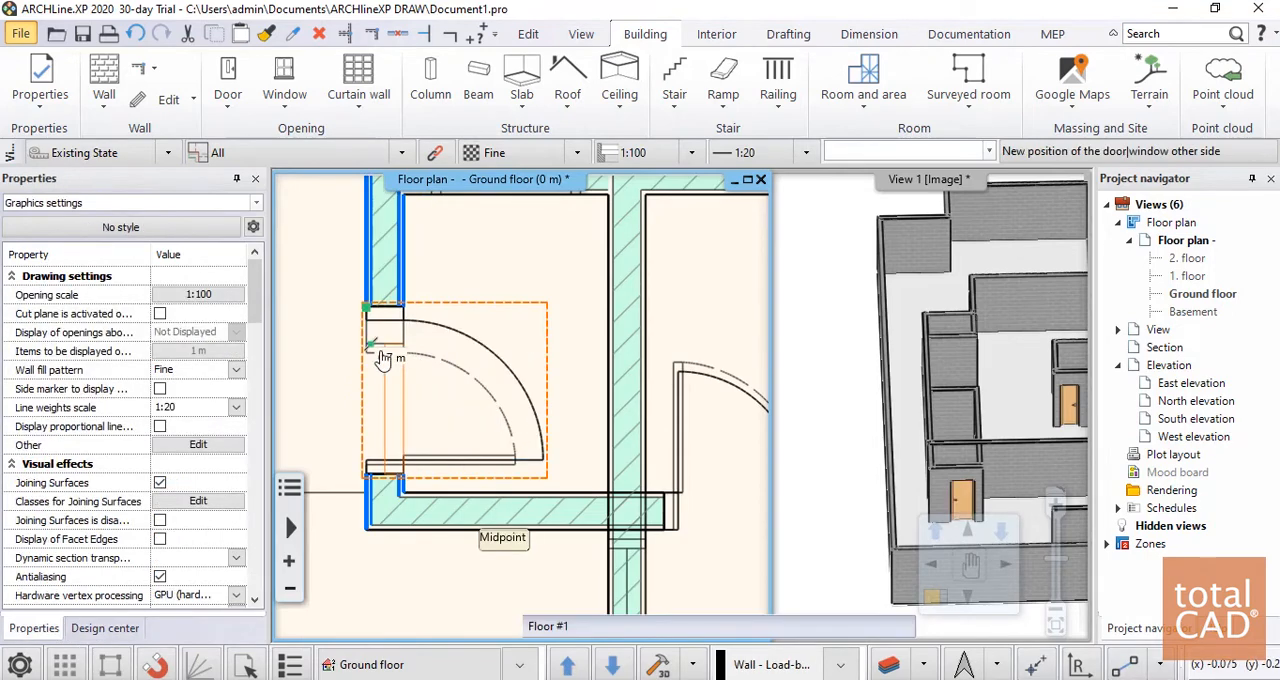
key(Escape)
Examine the ground floor plan's resized doors and the sliding door openings still without a modelled door
scroll(393, 424, down, 2)
scroll(470, 470, down, 1)
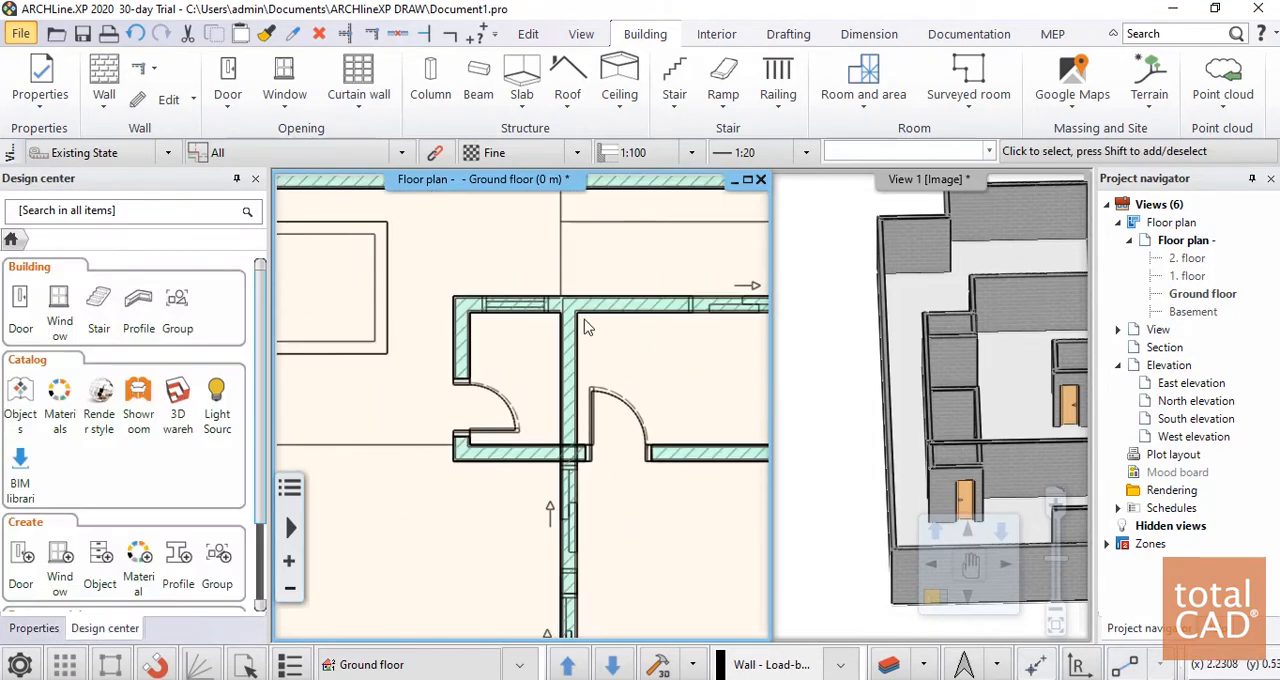
scroll(523, 457, up, 2)
scroll(429, 374, down, 3)
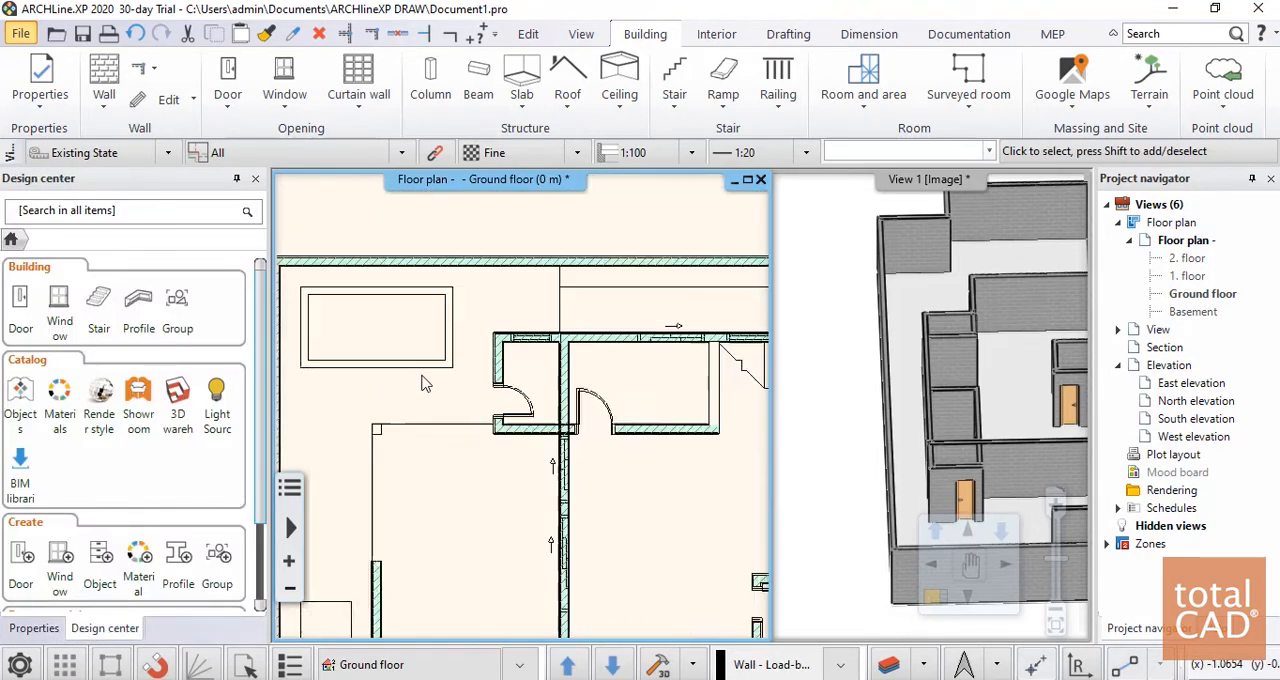
scroll(423, 383, down, 2)
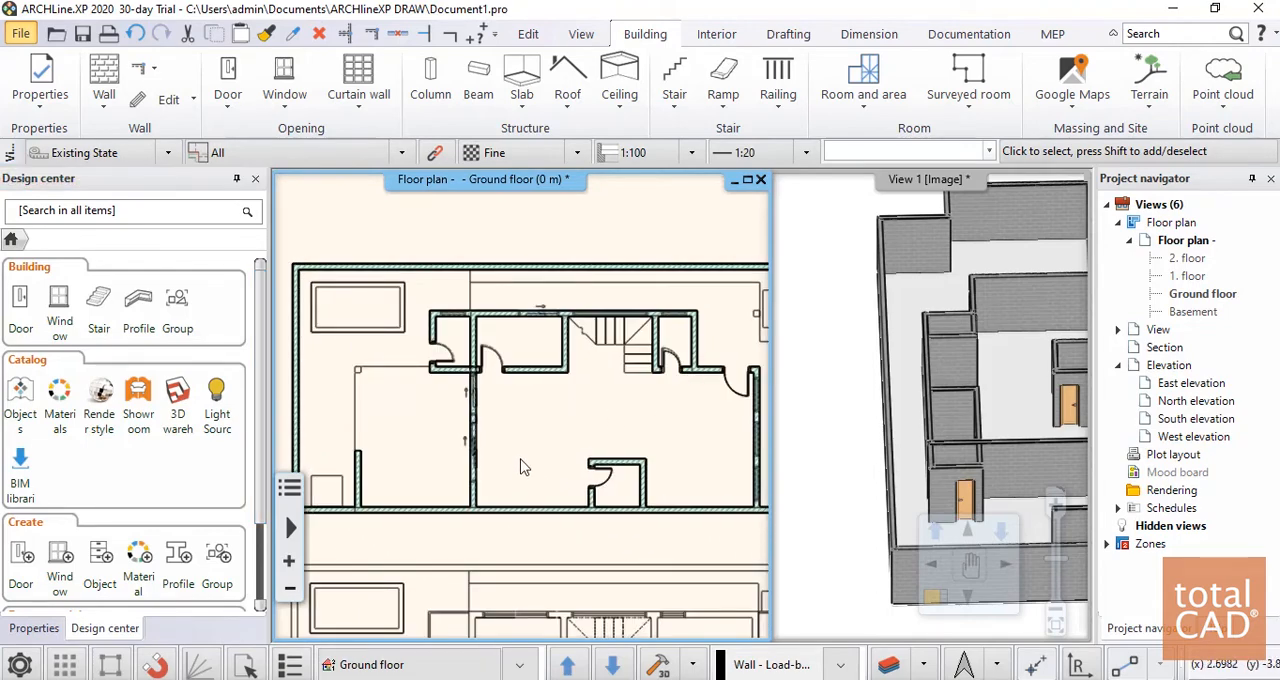
scroll(520, 467, up, 3)
scroll(618, 437, down, 3)
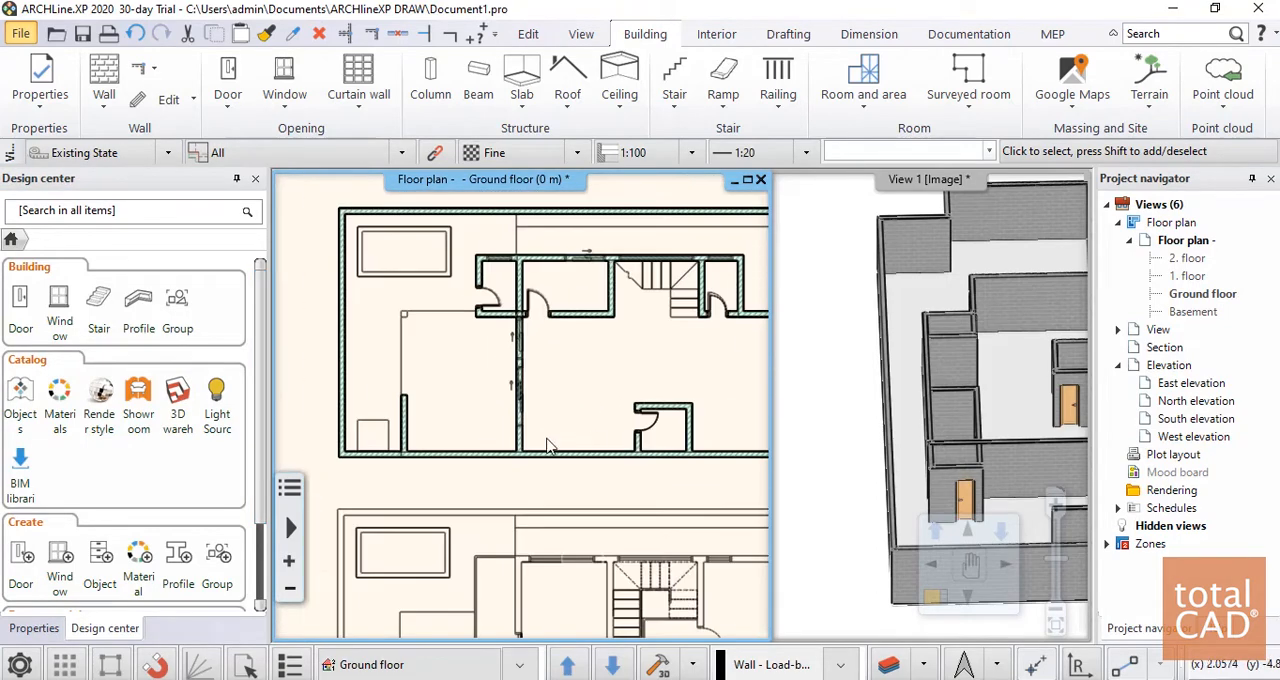
middle_drag(650, 360, 483, 315)
scroll(629, 314, up, 1)
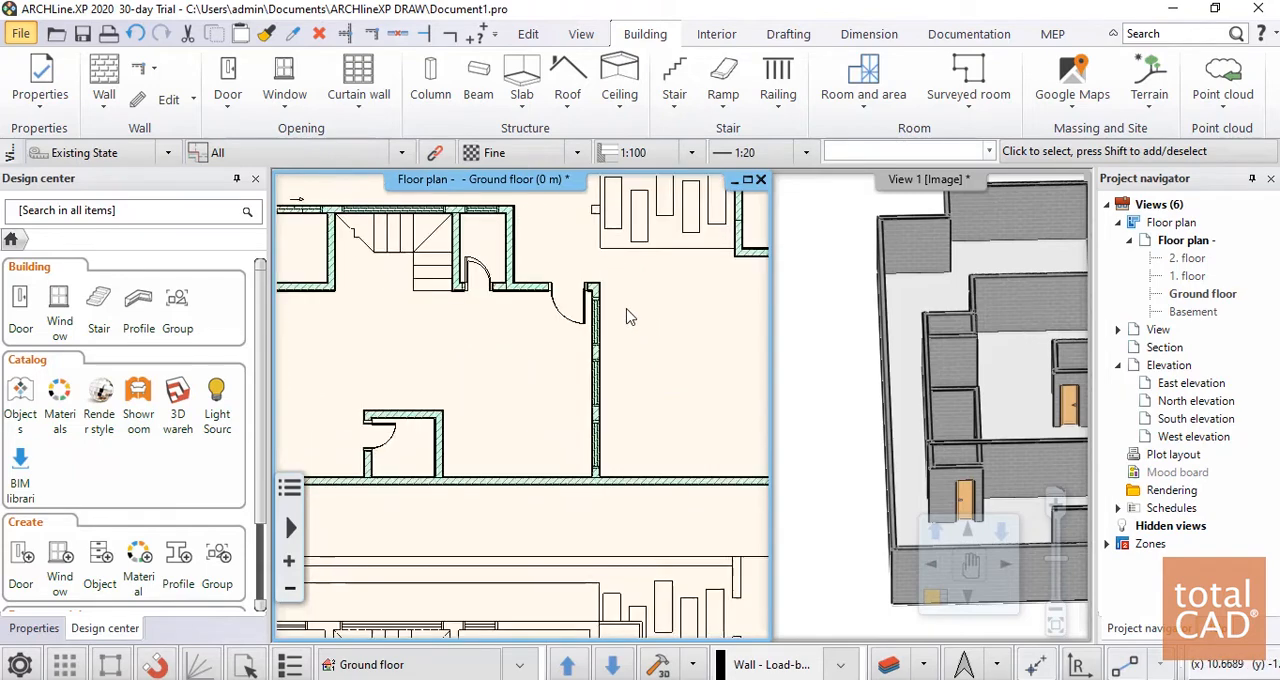
scroll(629, 314, down, 1)
middle_drag(548, 352, 501, 393)
middle_drag(385, 369, 545, 326)
scroll(414, 328, up, 5)
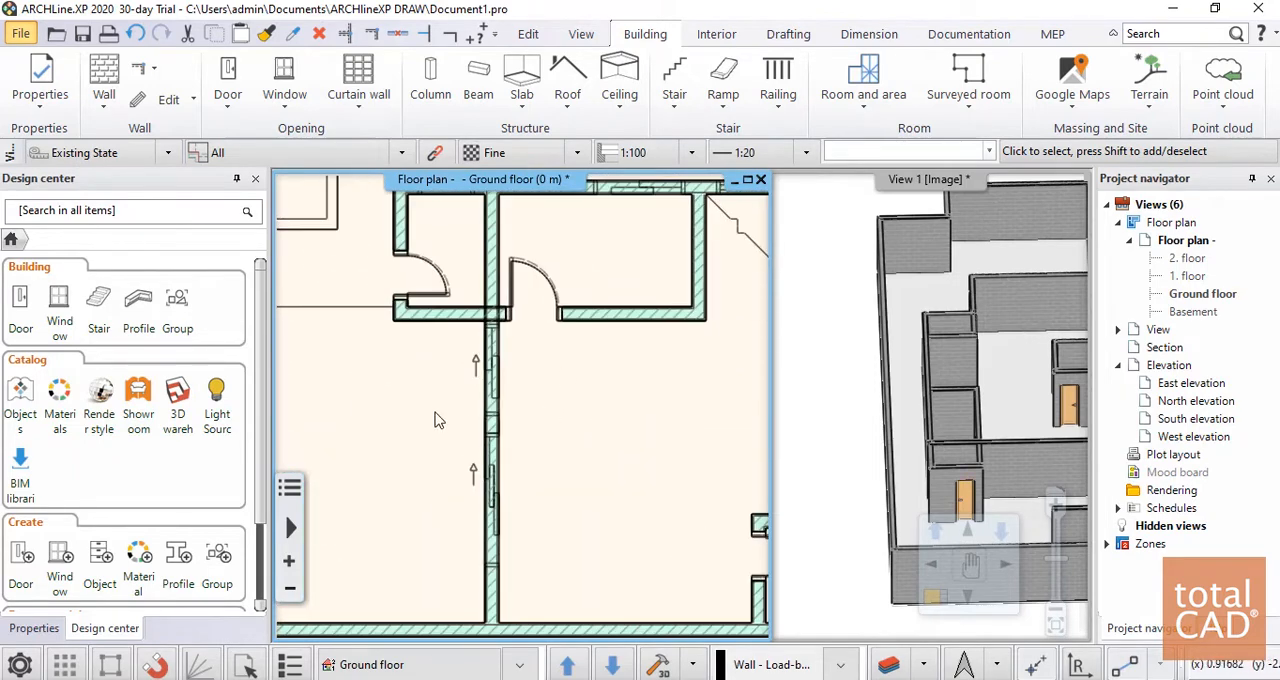
scroll(533, 438, down, 4)
scroll(536, 445, up, 4)
scroll(563, 386, down, 3)
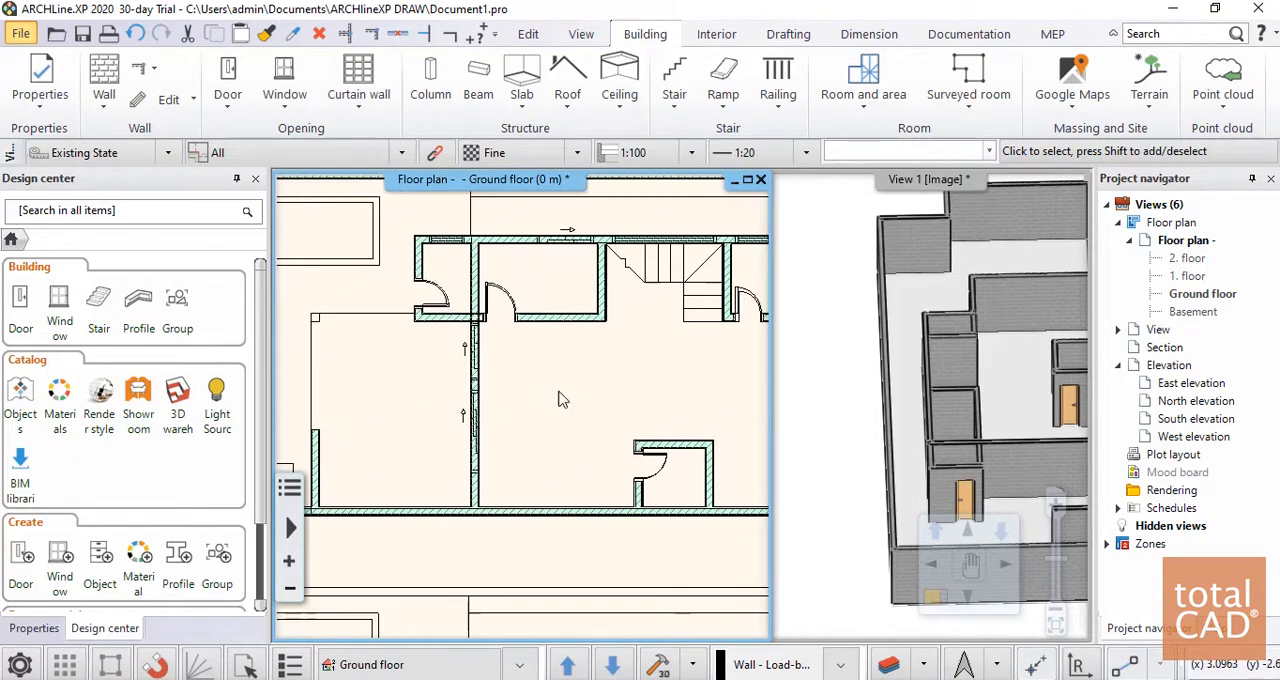
scroll(374, 313, up, 2)
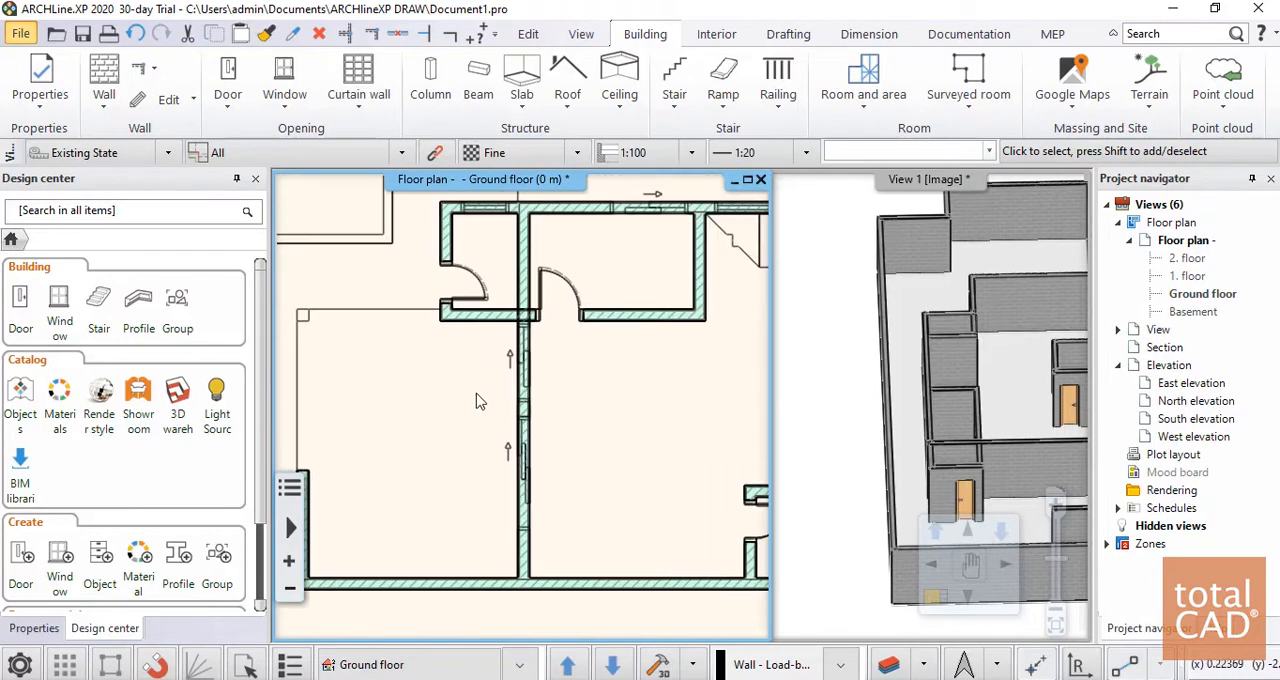
scroll(515, 392, down, 1)
middle_drag(517, 392, 478, 369)
scroll(554, 398, down, 1)
scroll(549, 406, down, 2)
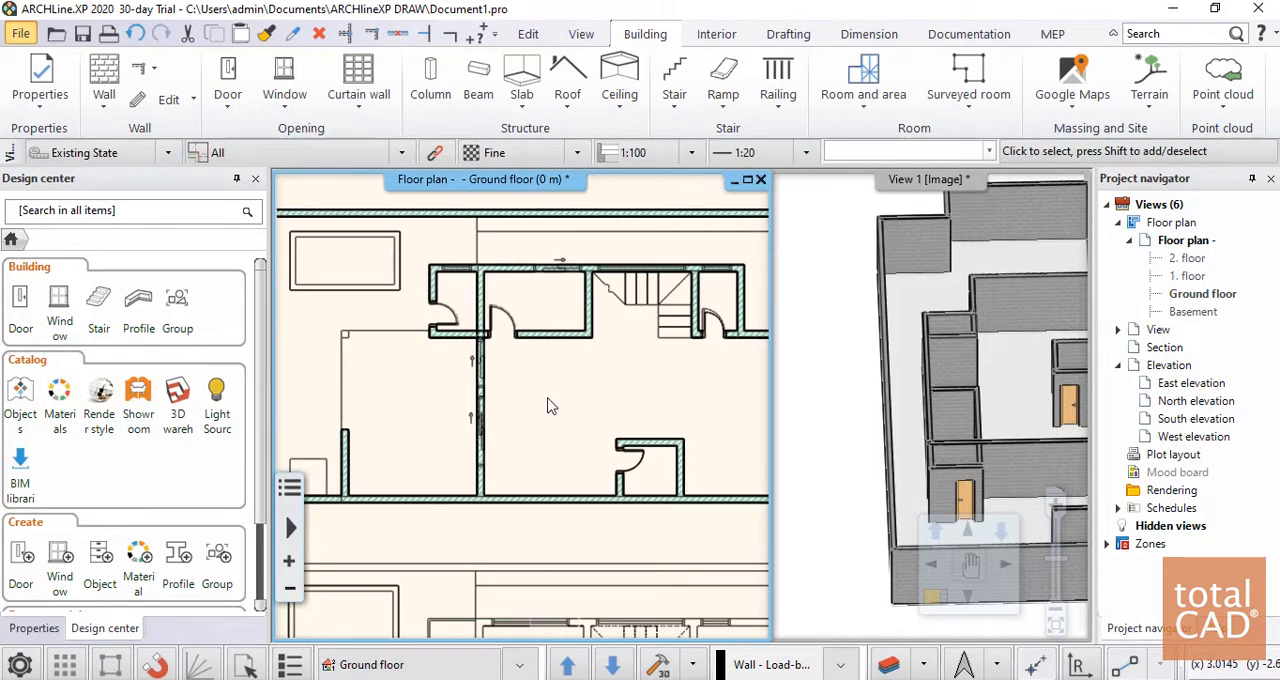
Try to place a 1-leaf sliding door, 2 m wide and 2.1 m high, at the lower sliding opening of the wall between the patio and the large room
click(228, 80)
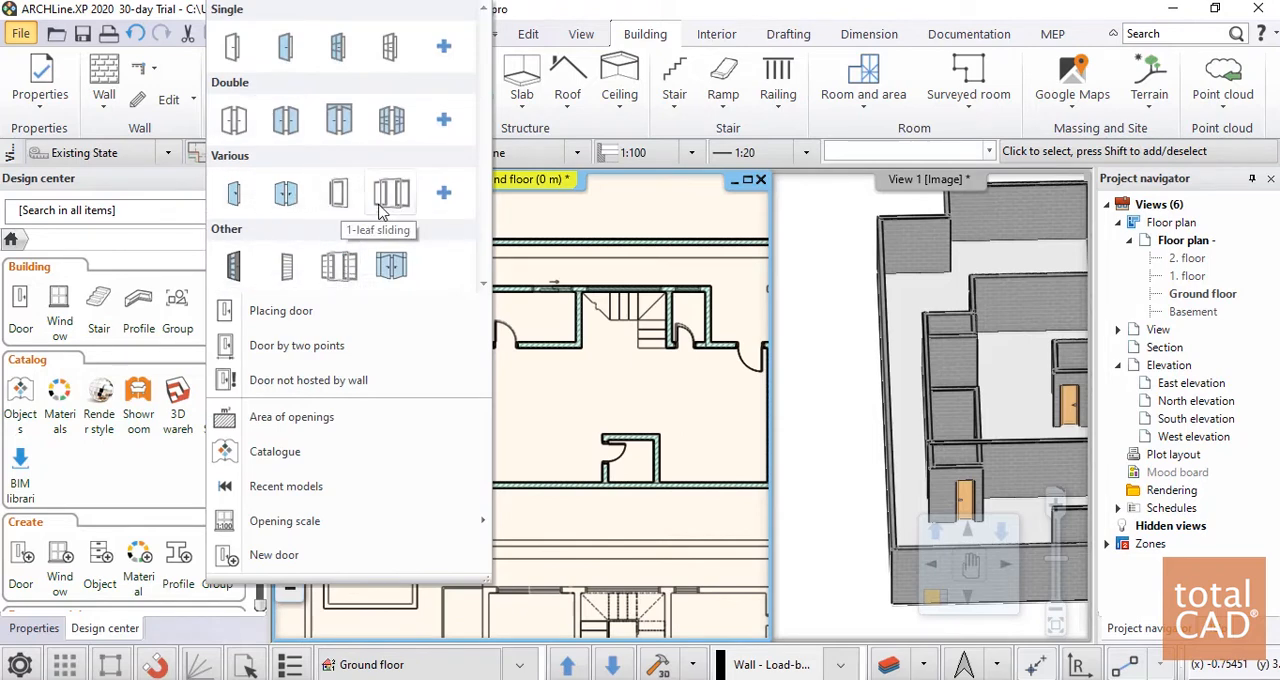
click(388, 195)
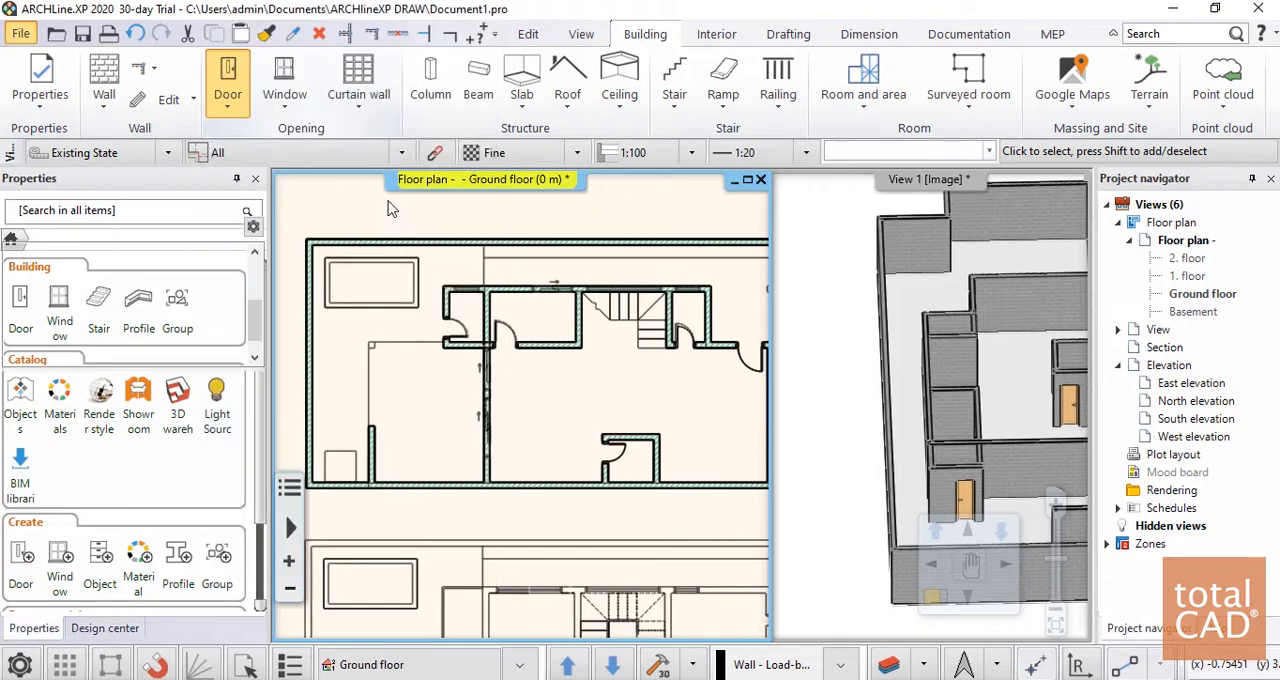
right_click(930, 580)
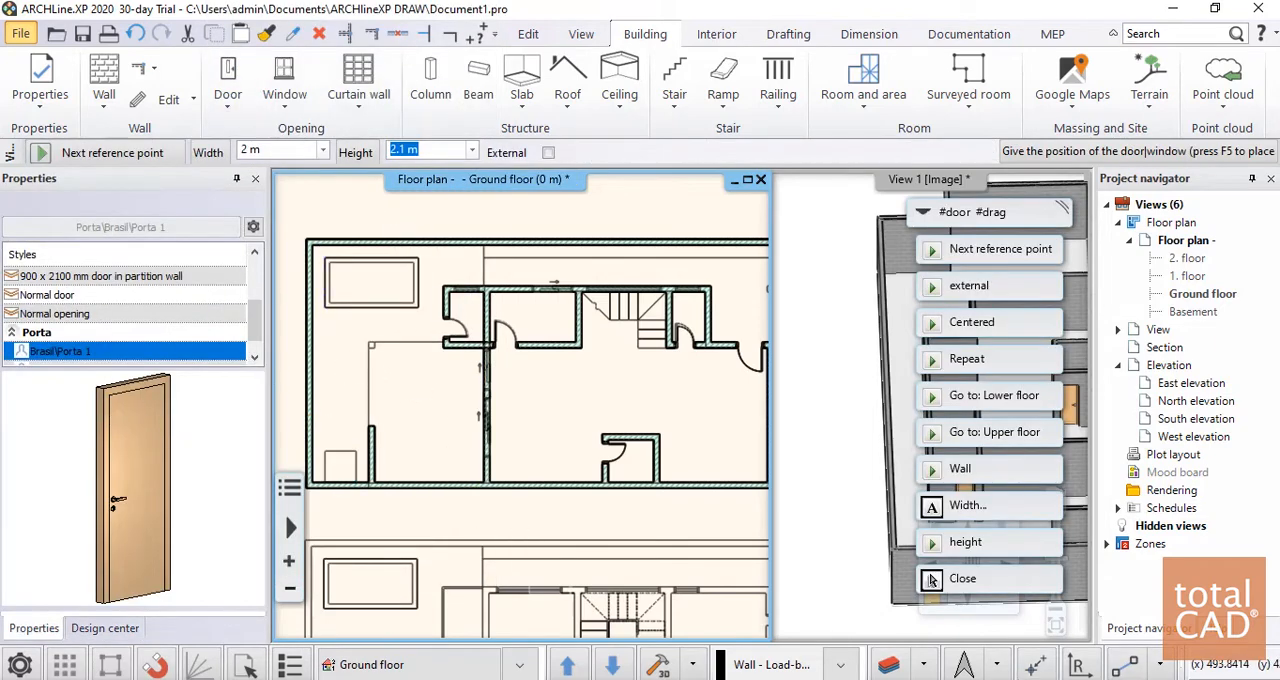
scroll(480, 384, up, 5)
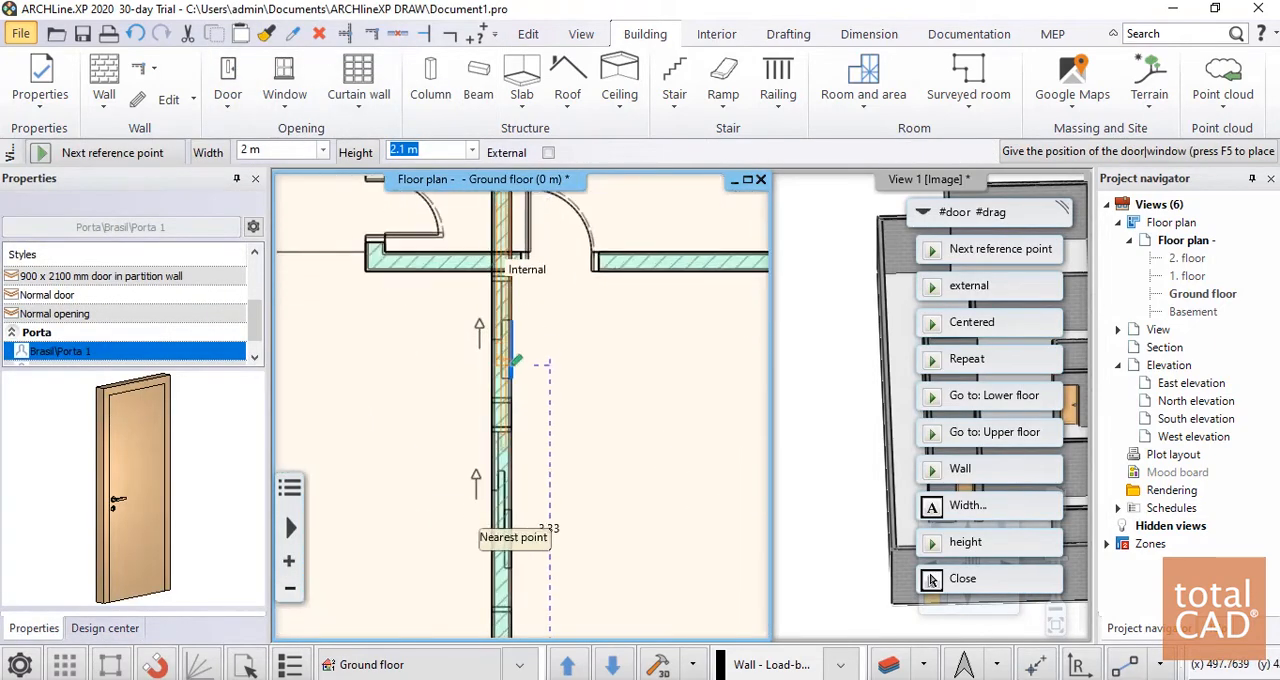
scroll(534, 401, down, 5)
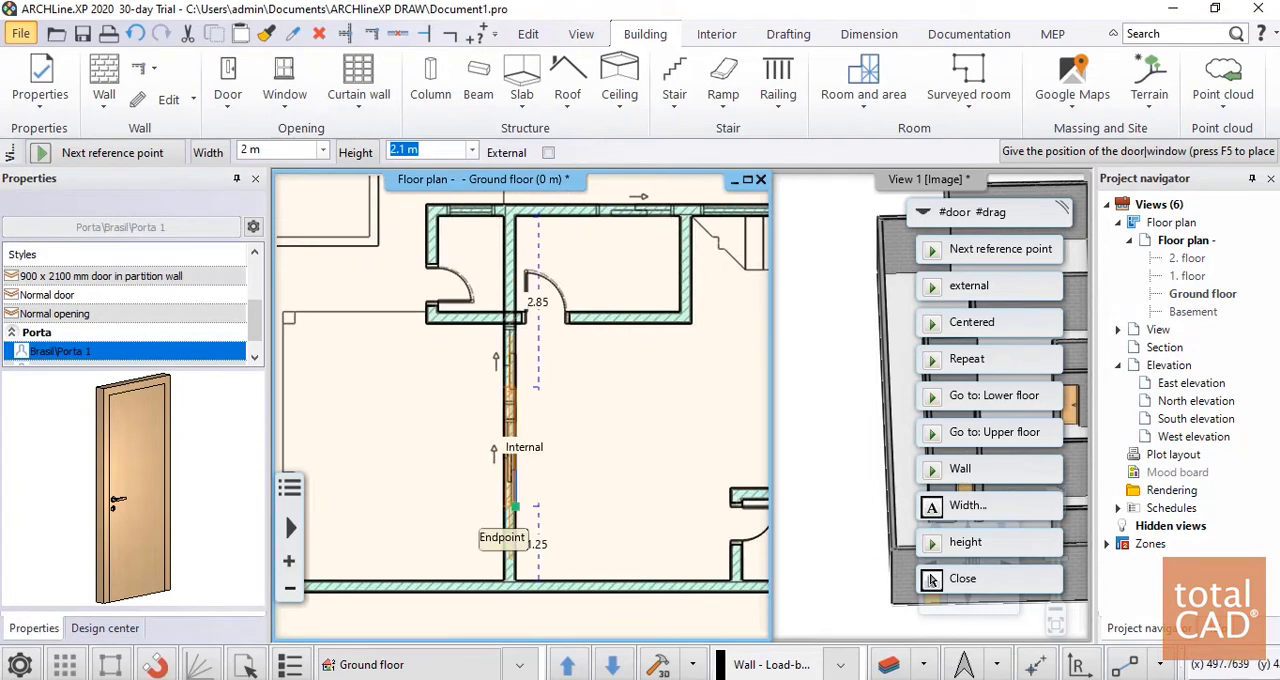
scroll(515, 510, up, 3)
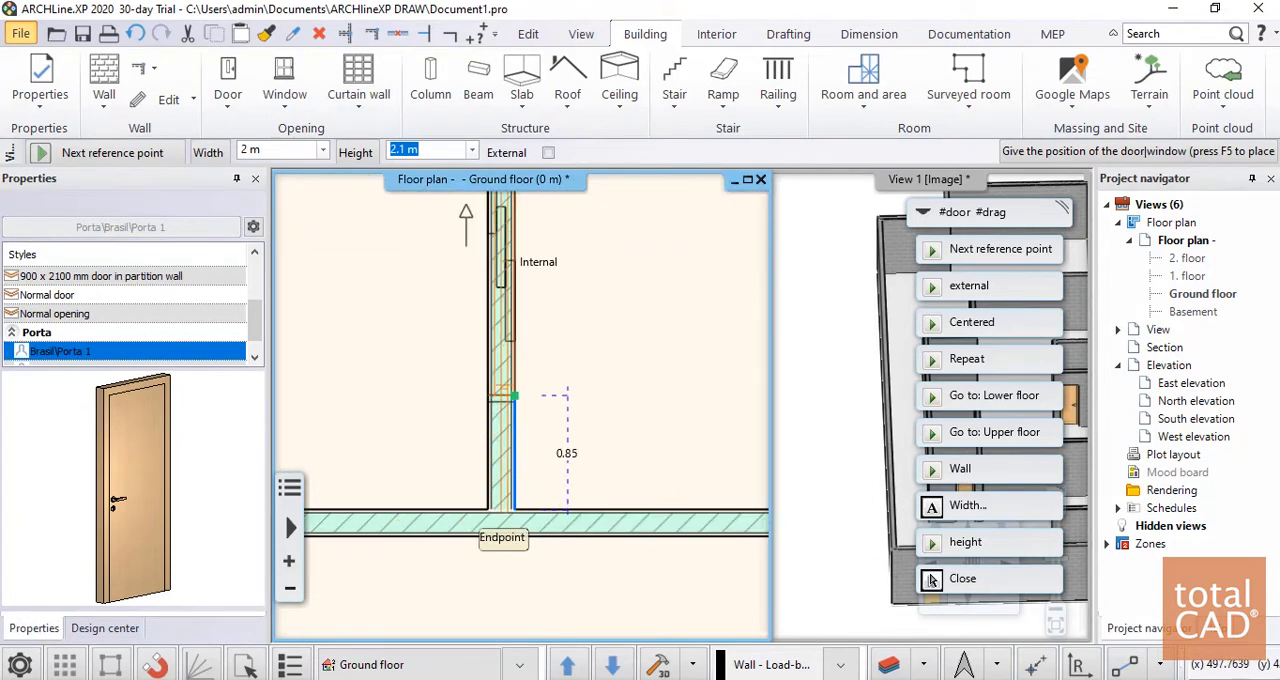
scroll(514, 410, down, 3)
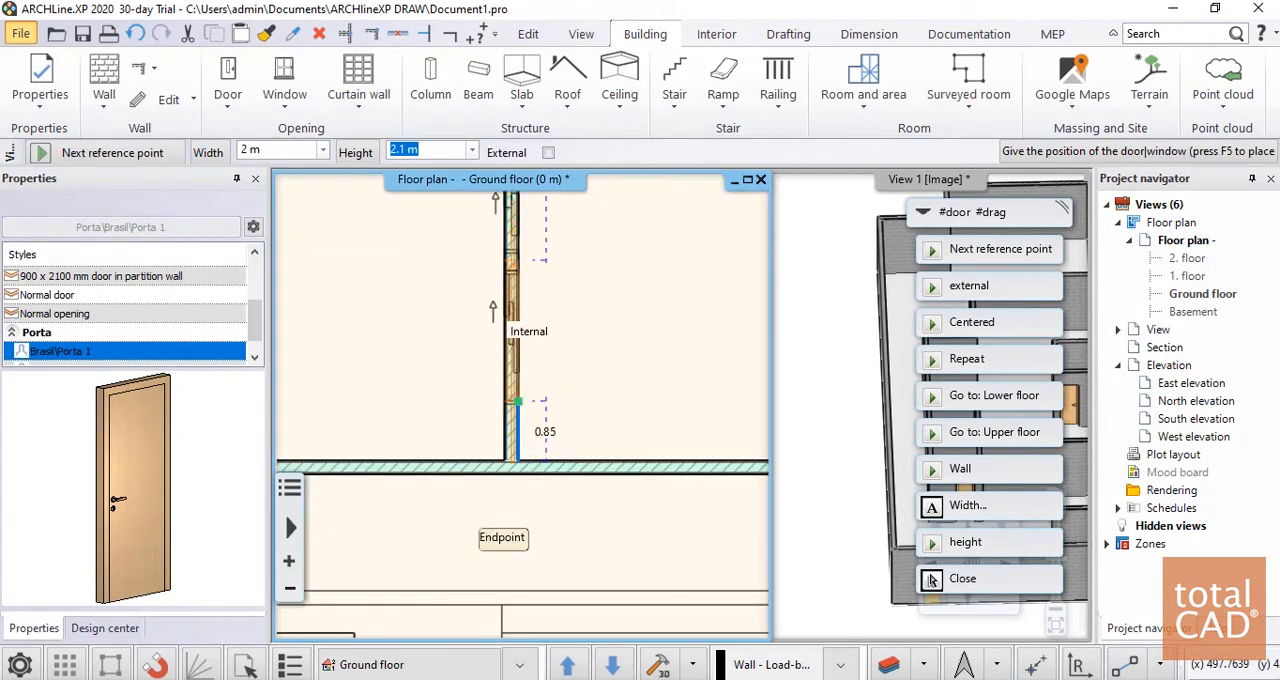
click(931, 580)
scroll(571, 378, down, 3)
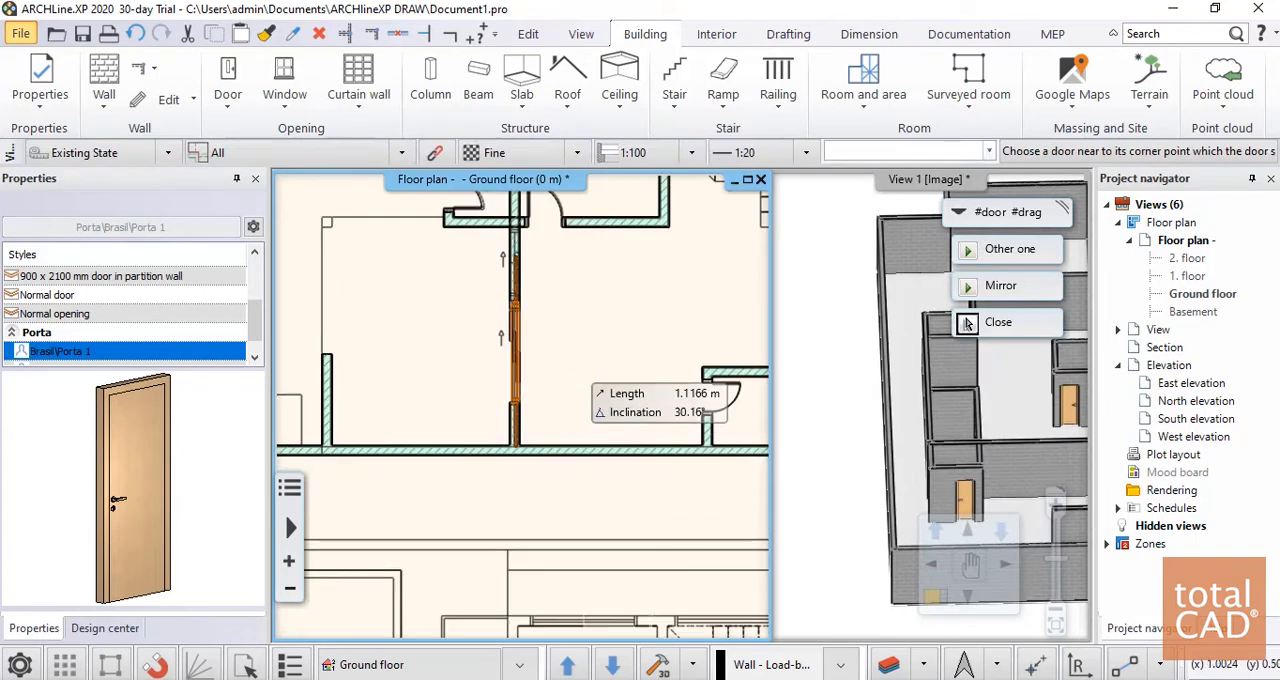
click(967, 323)
Examine the placed sliding door's frame and leaves in the floor plan and the 3D view
scroll(533, 290, up, 1)
click(515, 350)
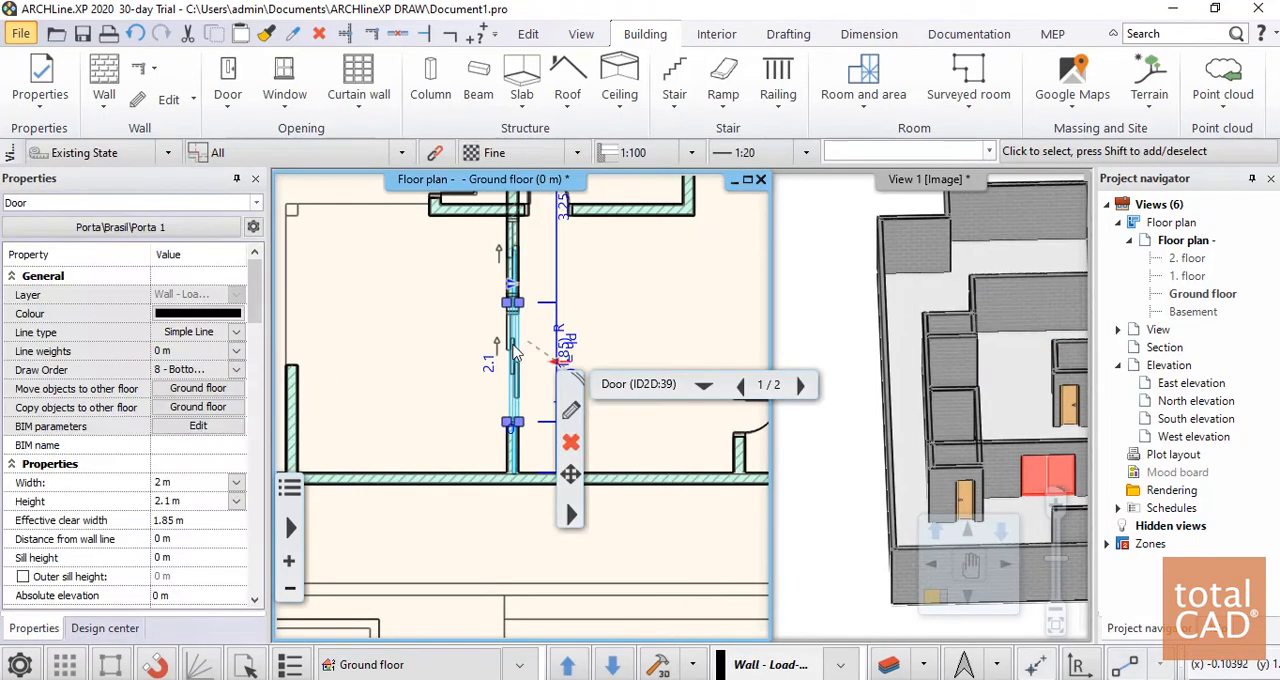
scroll(522, 402, down, 2)
scroll(1064, 474, down, 3)
key(Escape)
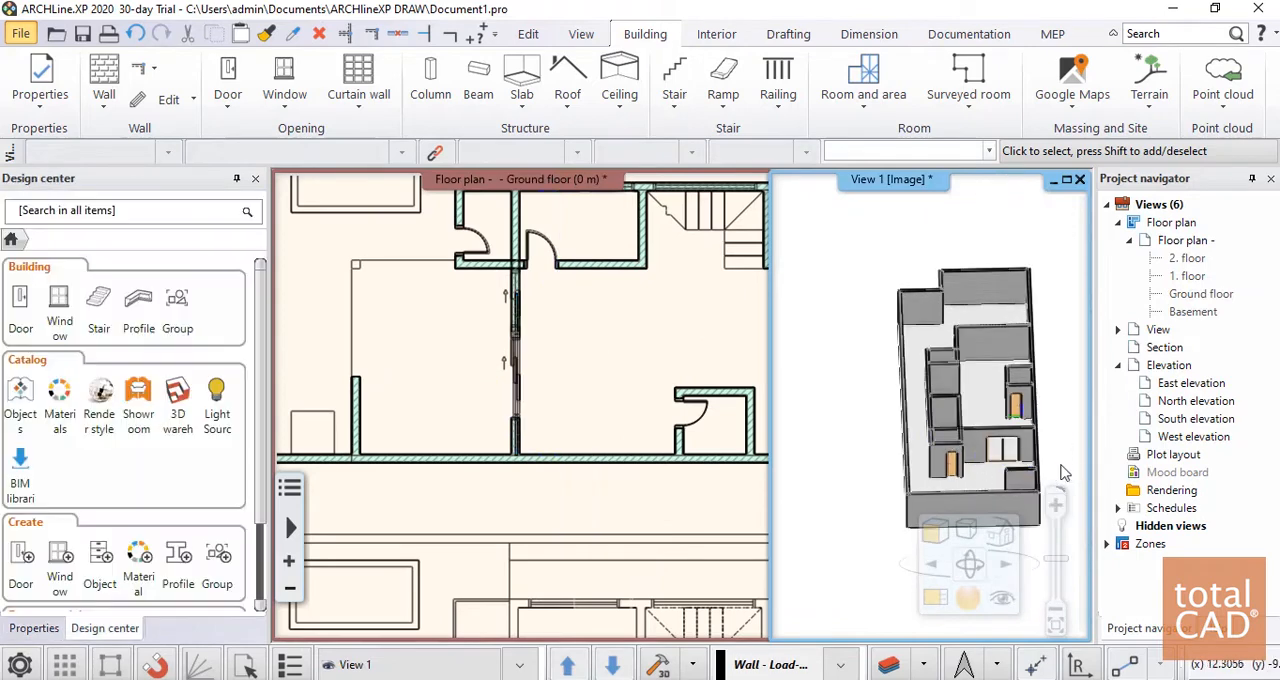
scroll(989, 471, up, 8)
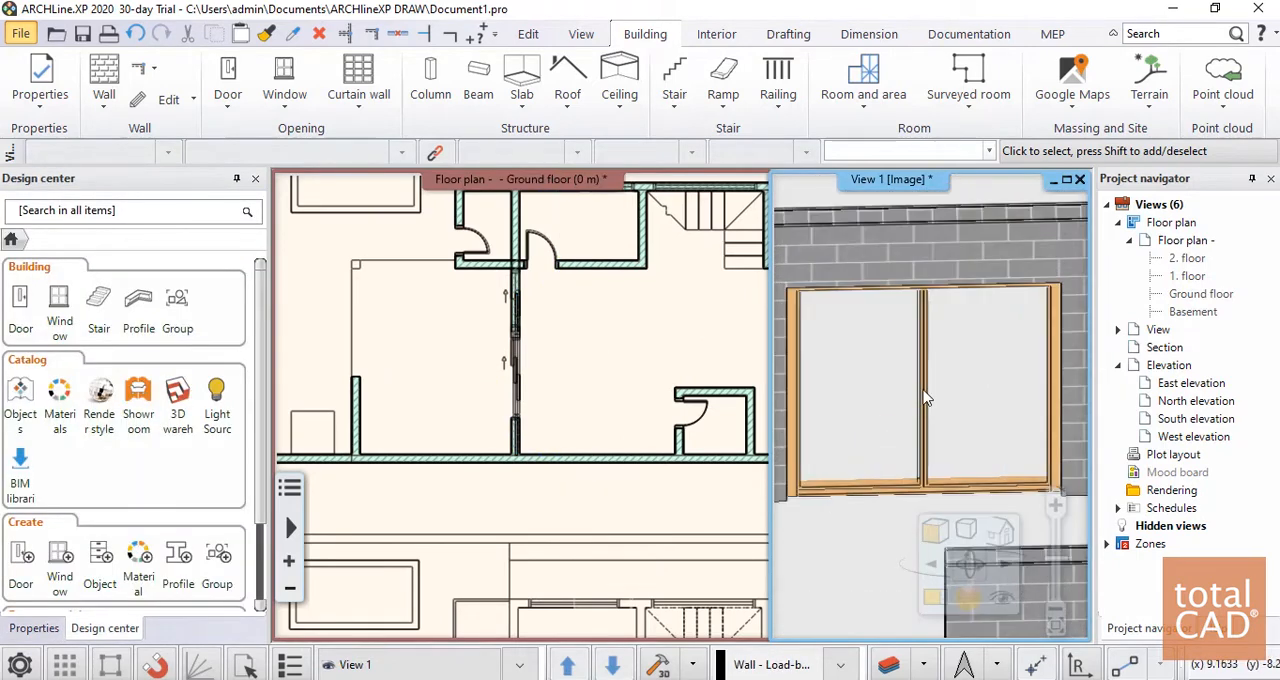
scroll(530, 388, up, 5)
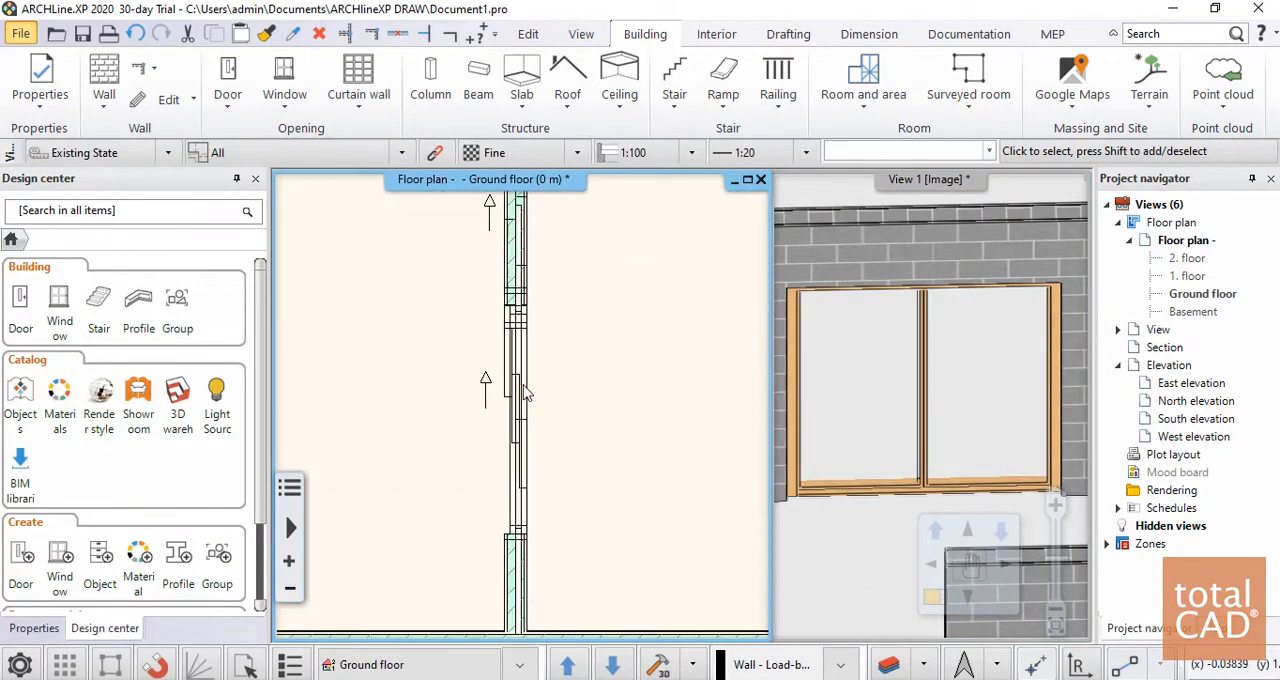
Compare the sliding door's symbol and ends with the imported plan's lines at the lower opening
click(516, 400)
scroll(475, 438, down, 2)
scroll(527, 424, up, 2)
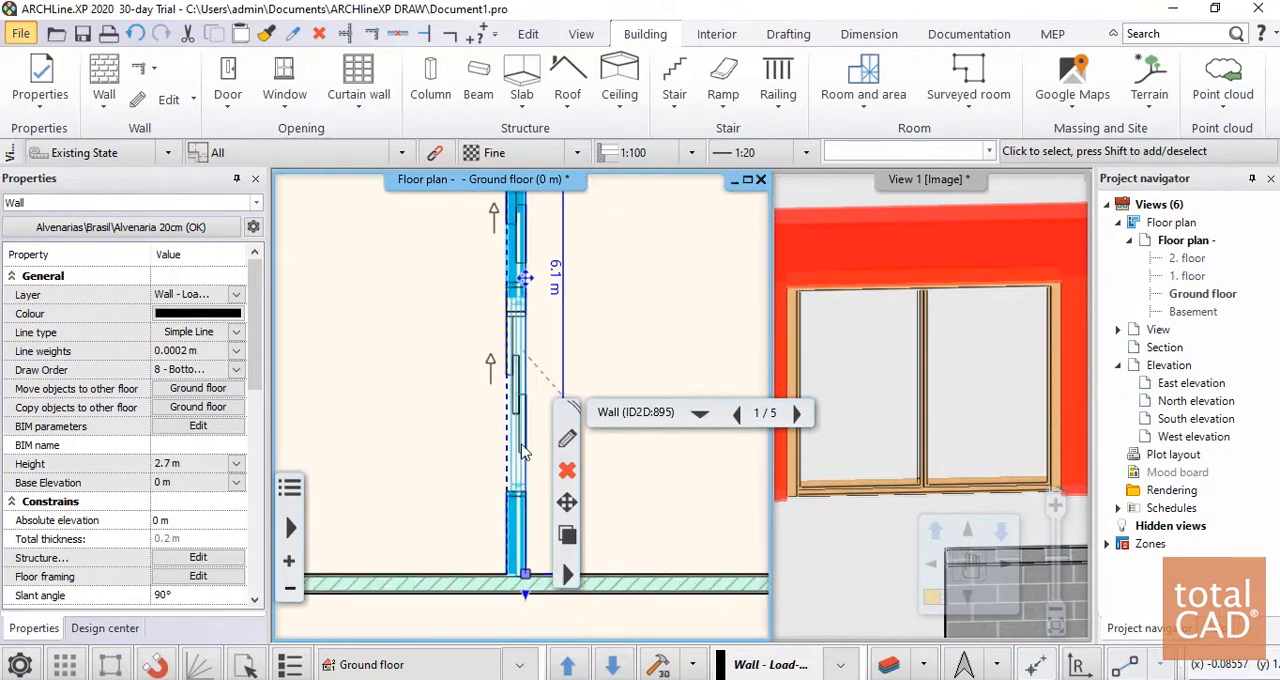
scroll(523, 456, down, 2)
key(Escape)
scroll(524, 428, up, 7)
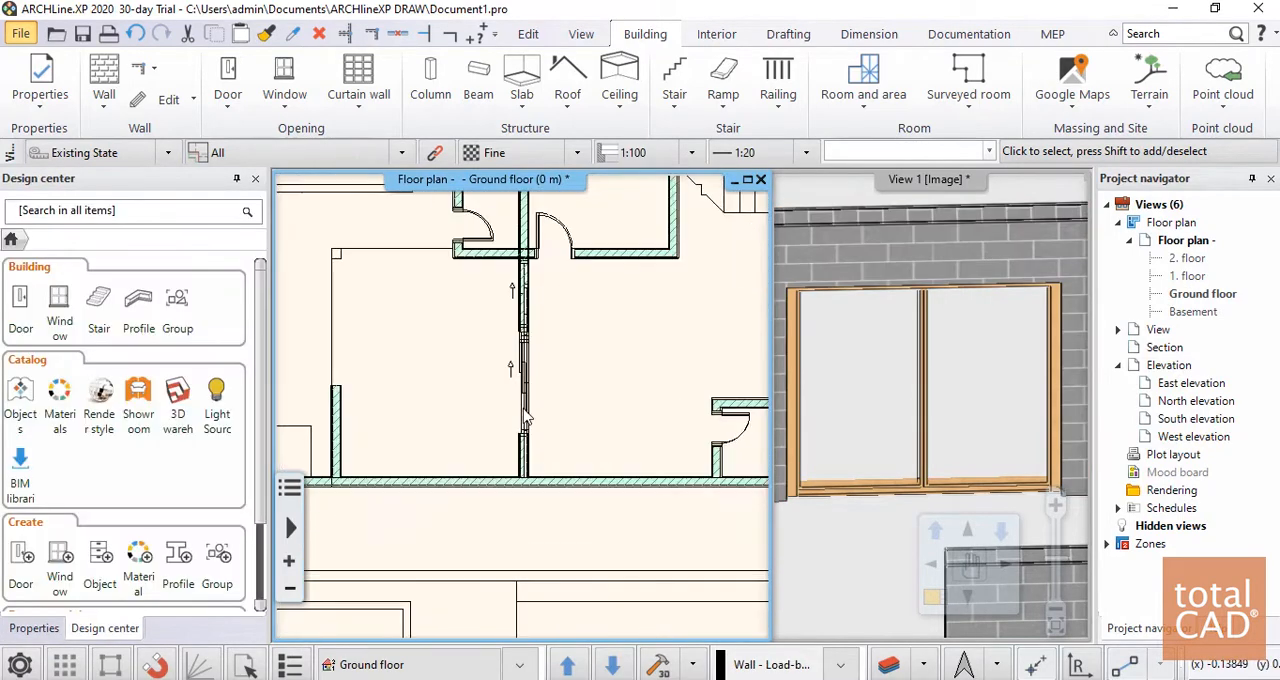
click(512, 393)
click(505, 344)
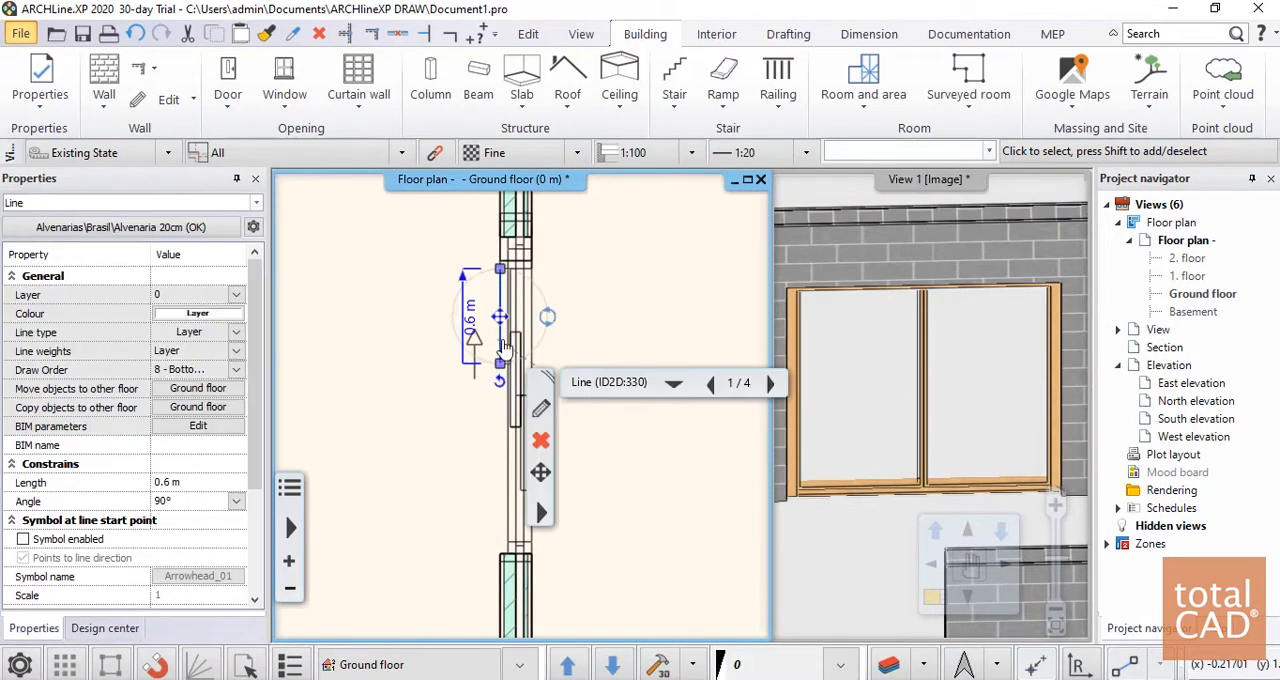
key(Escape)
click(517, 262)
key(Escape)
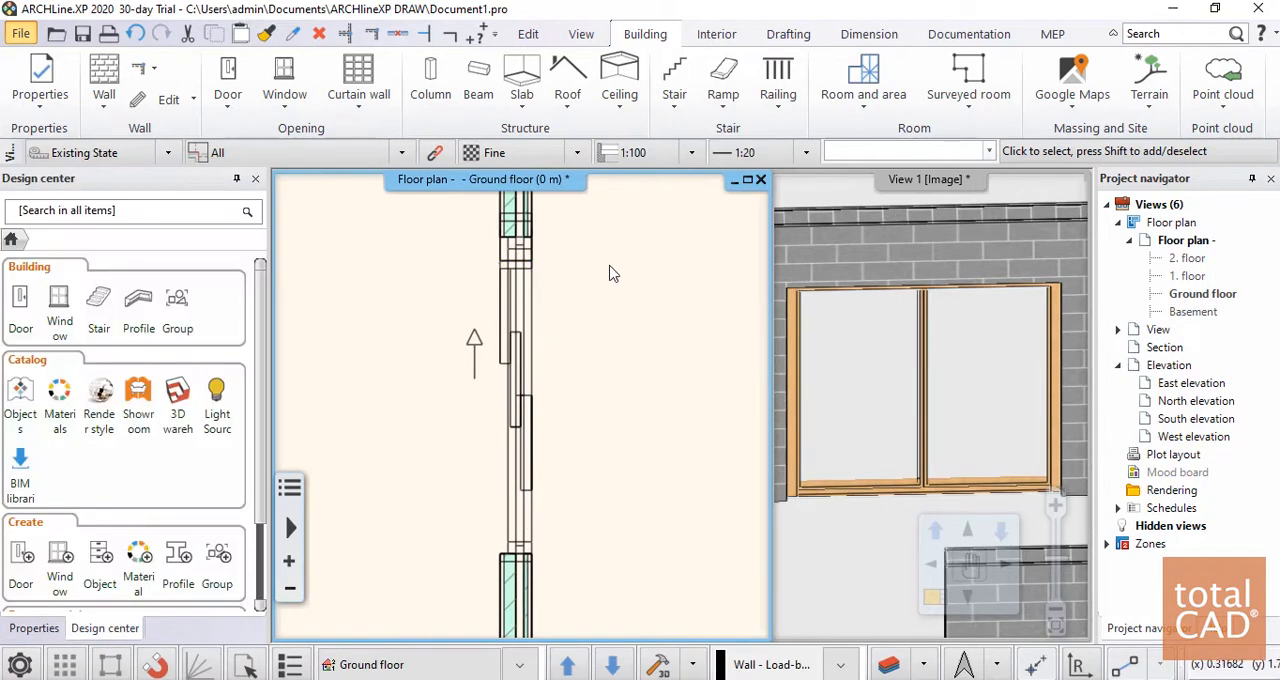
scroll(522, 412, down, 3)
Try to resize the sliding door to 1.85 m wide by moving its upper jamb down to the plan's opening
click(531, 500)
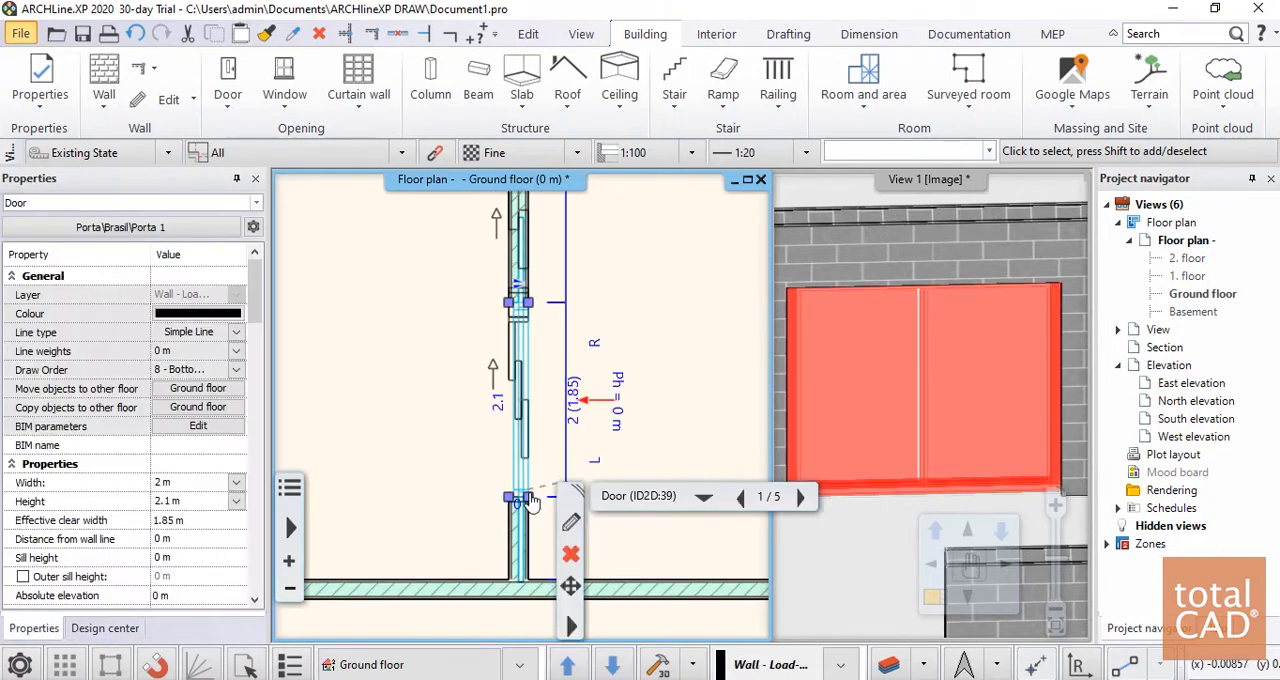
scroll(651, 270, down, 2)
scroll(529, 416, up, 5)
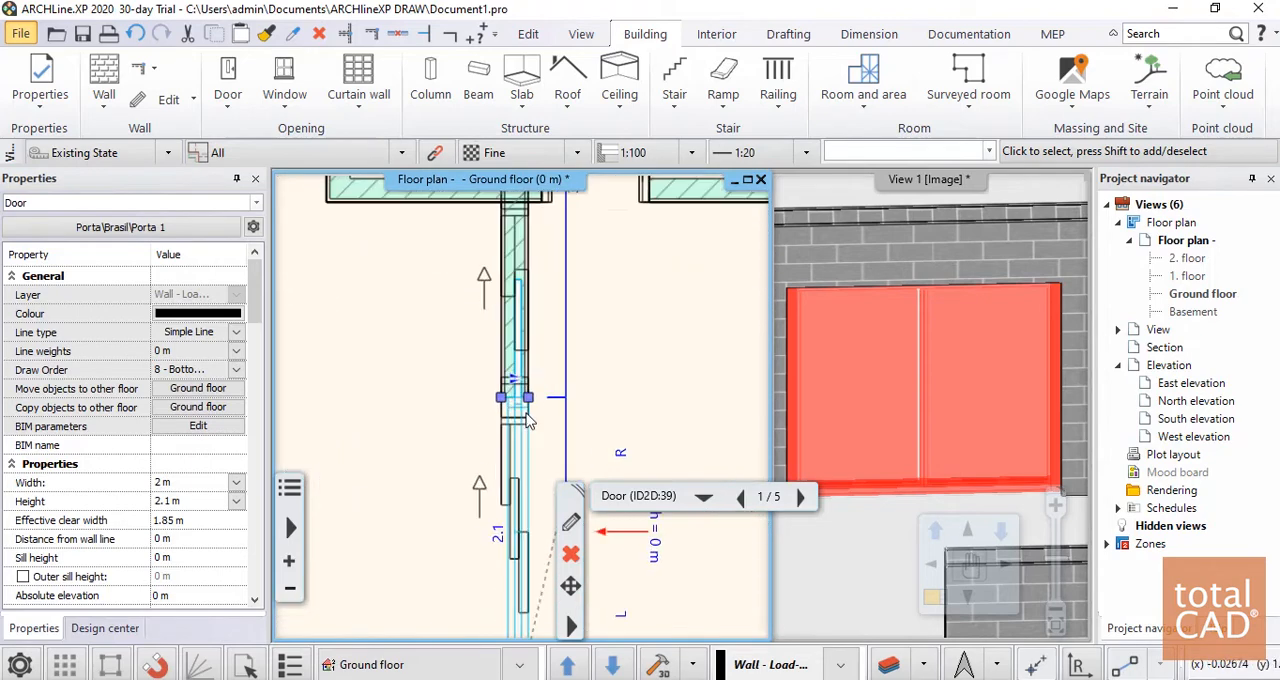
scroll(527, 413, down, 3)
middle_drag(491, 600, 438, 372)
scroll(452, 418, up, 5)
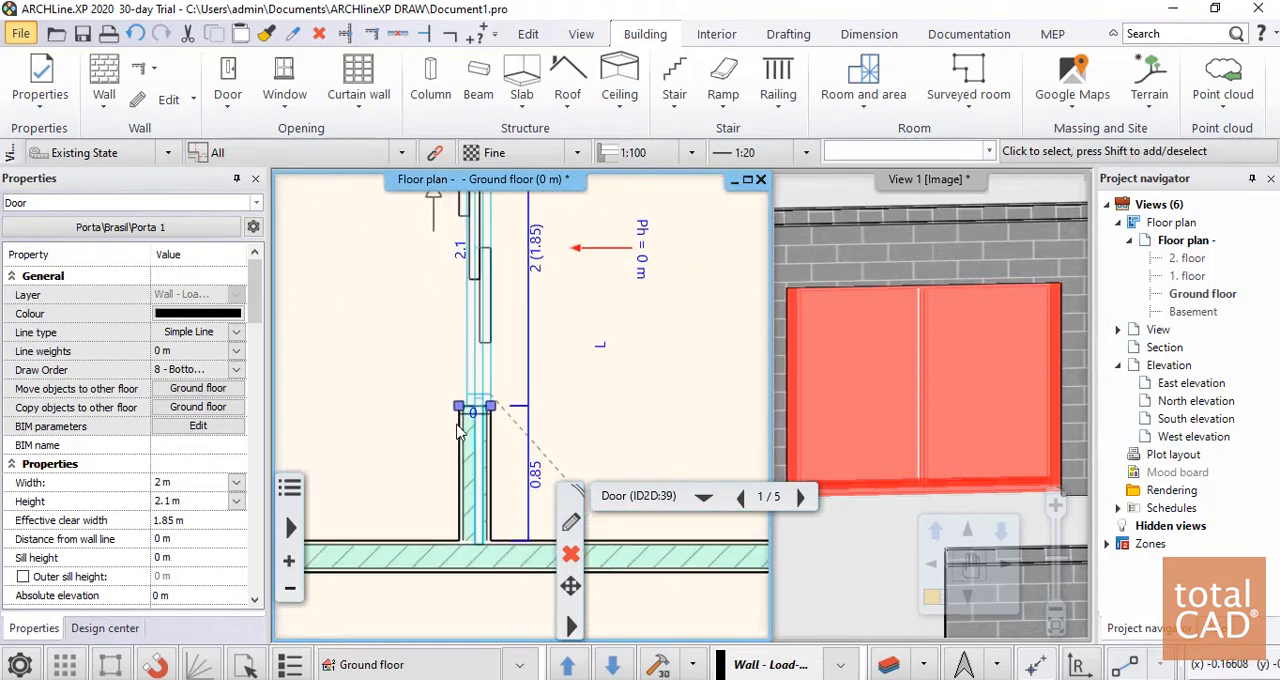
scroll(461, 452, down, 5)
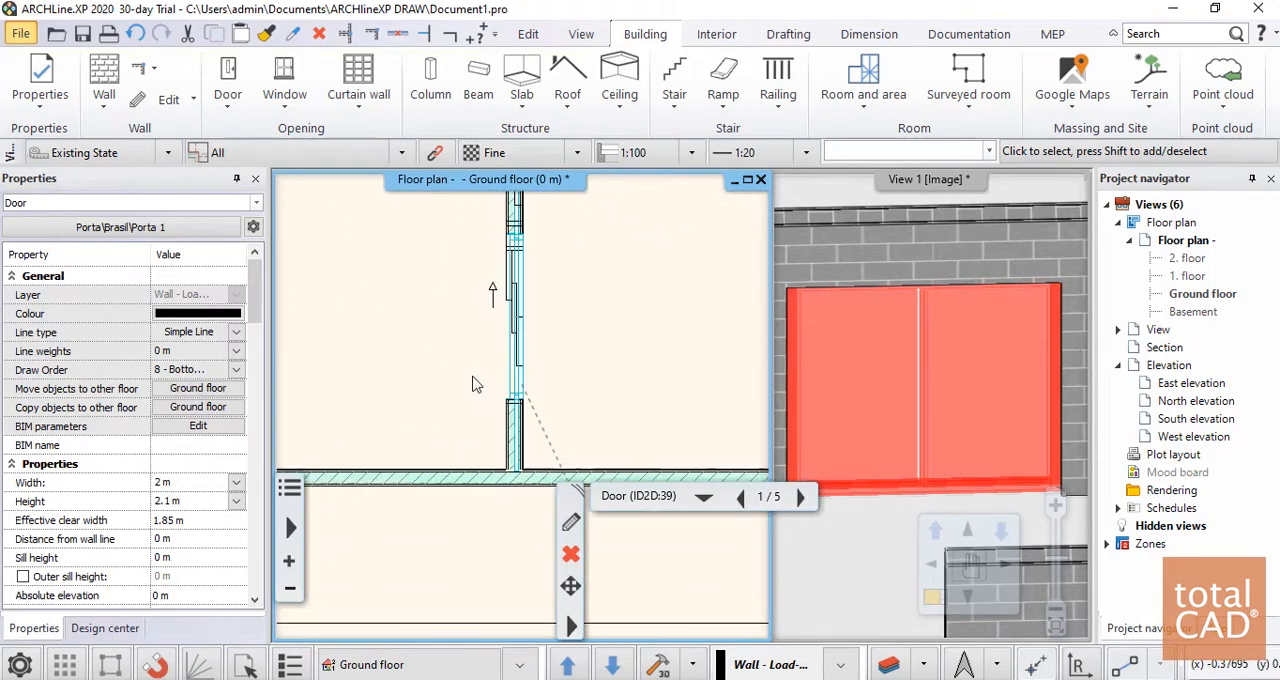
middle_drag(474, 383, 420, 488)
scroll(443, 345, up, 5)
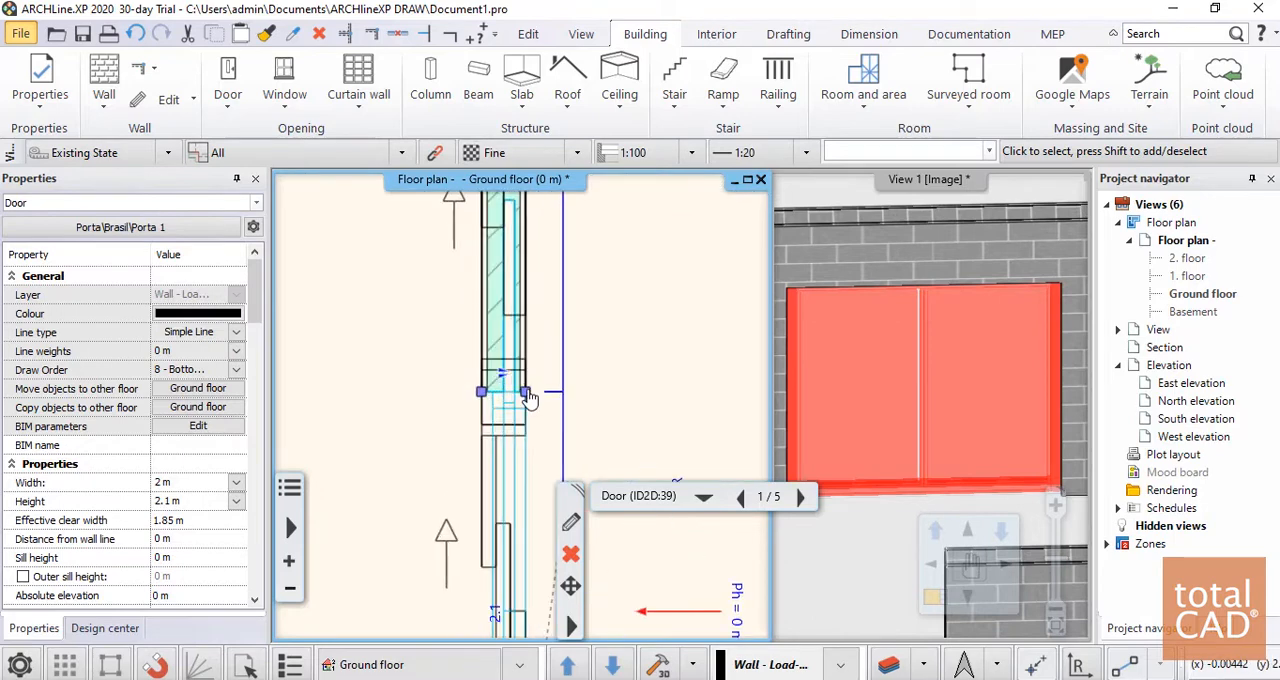
click(619, 441)
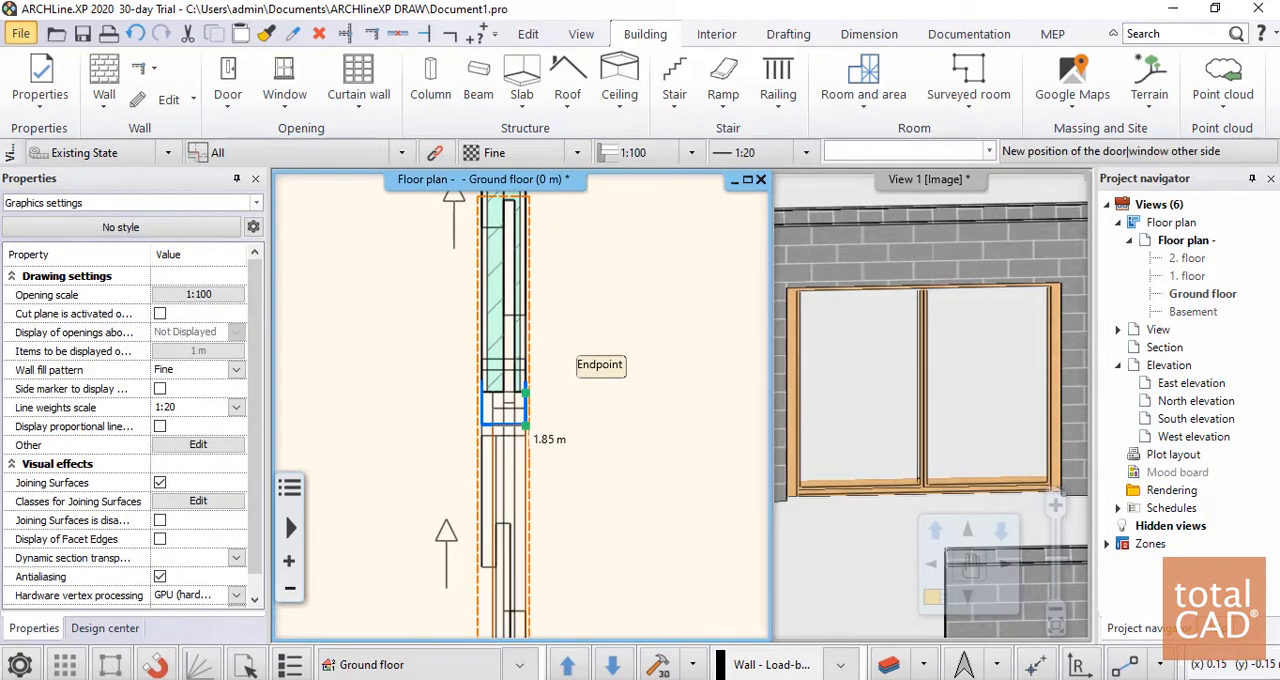
click(526, 425)
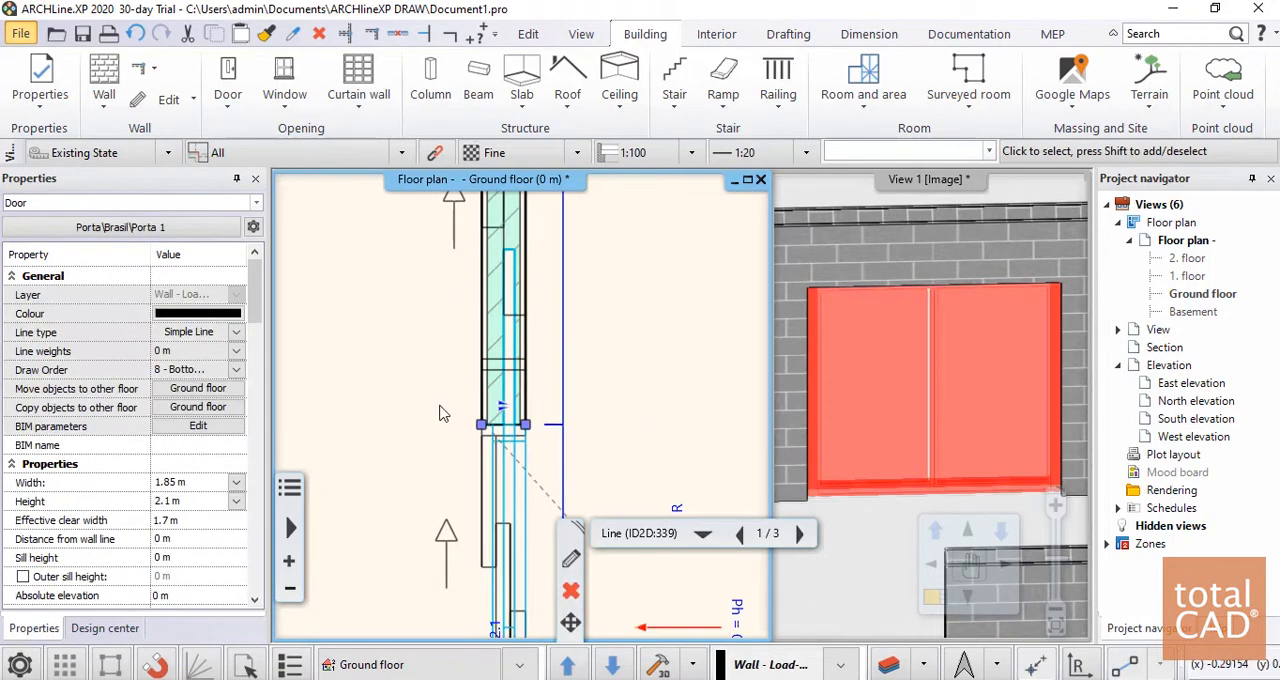
scroll(526, 419, down, 4)
click(654, 437)
scroll(528, 407, down, 3)
scroll(544, 490, up, 5)
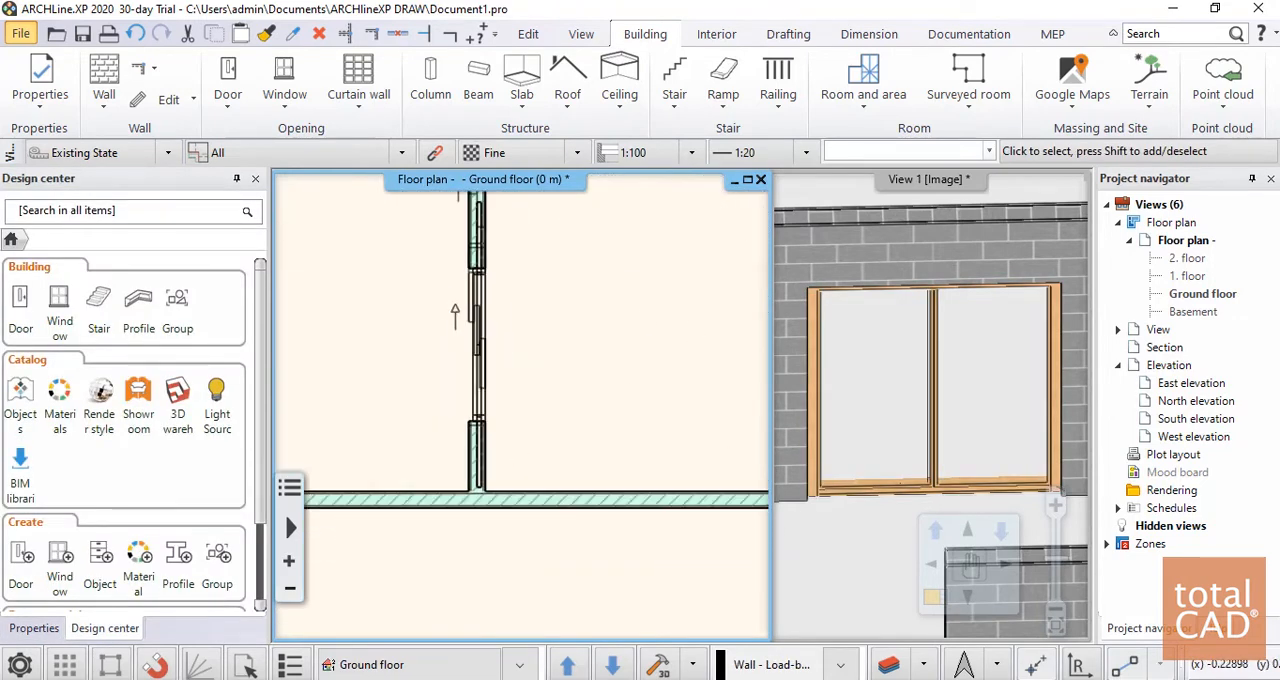
Undo the sliding door's resize and its placement in the wall
scroll(510, 515, up, 3)
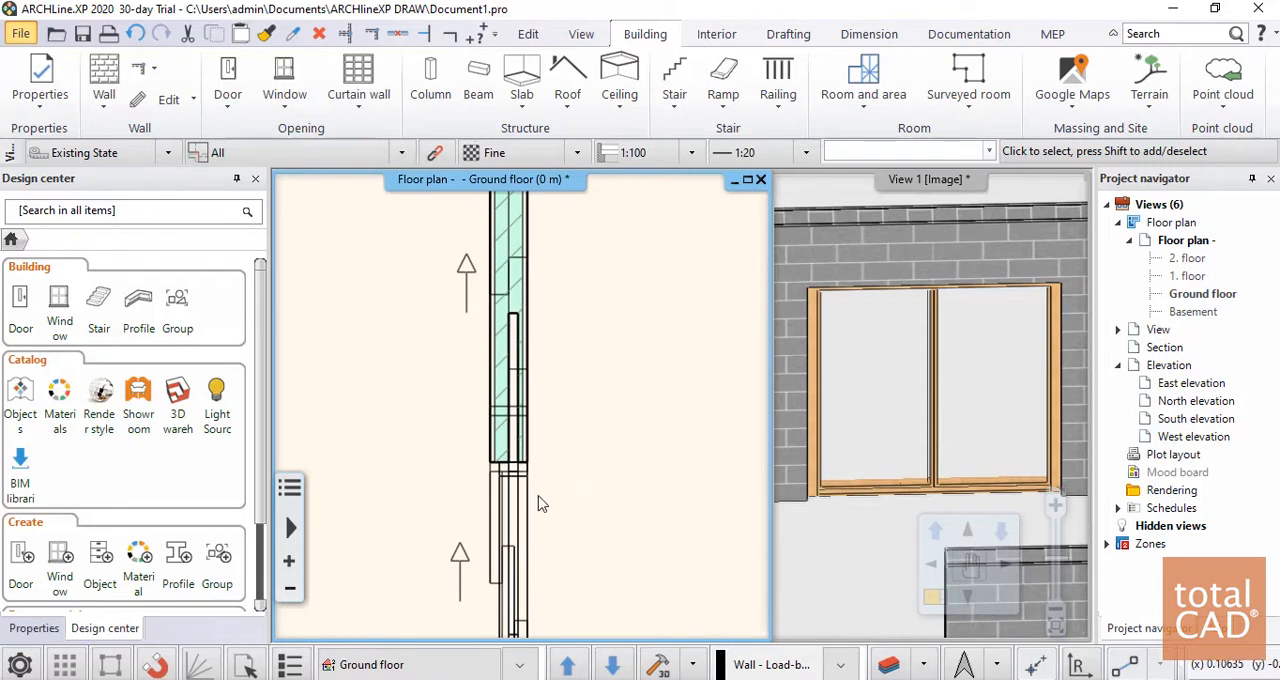
scroll(524, 410, down, 2)
scroll(544, 496, down, 2)
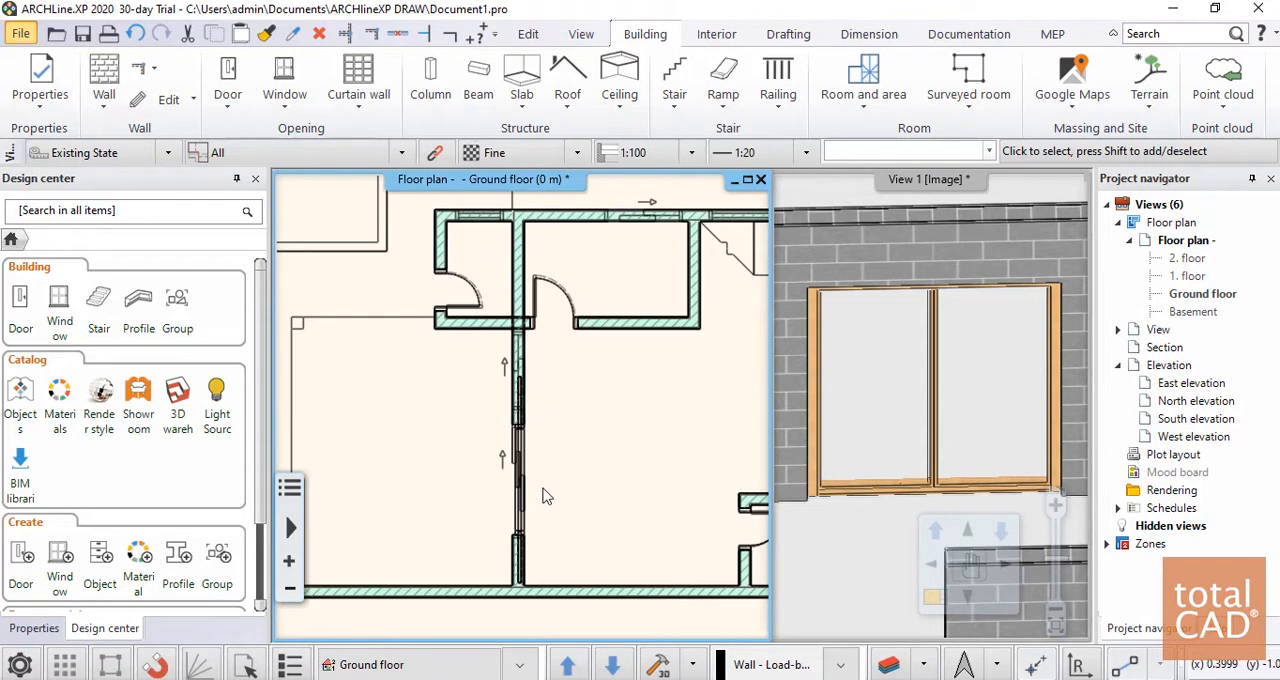
key(ctrl+z)
key(ctrl+z)
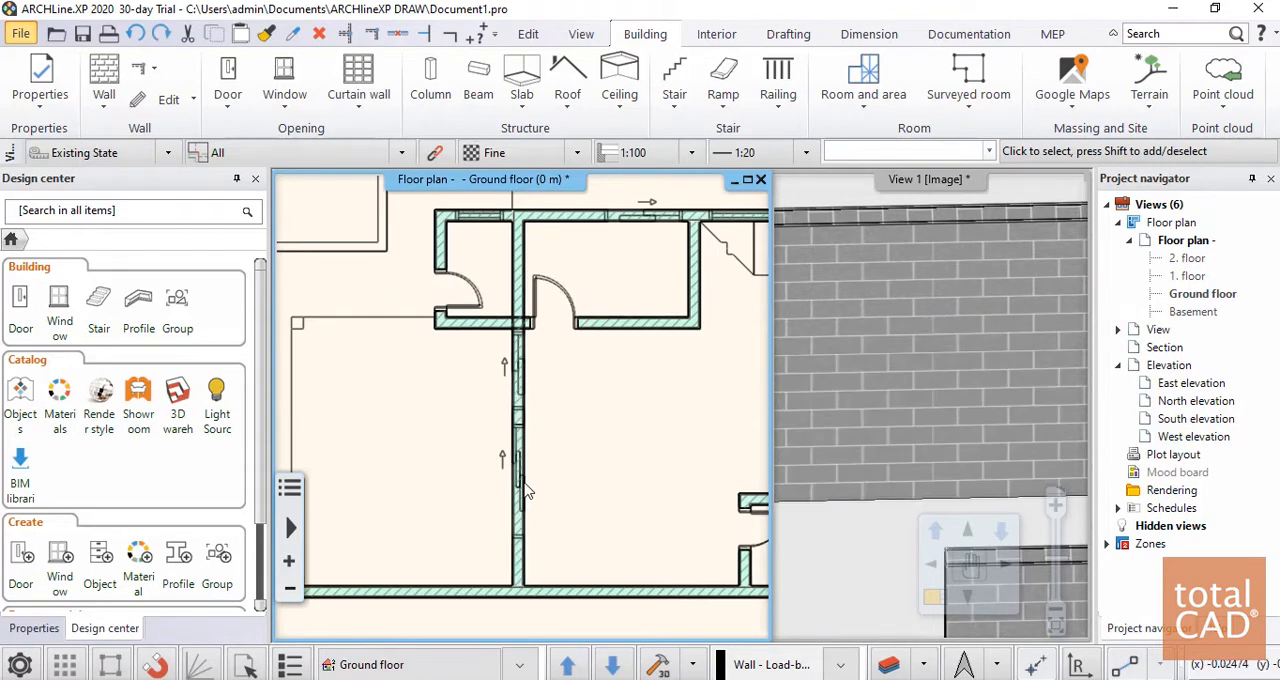
Open the available door types and placement methods for the wall's sliding openings
scroll(540, 527, up, 1)
middle_drag(540, 527, 518, 501)
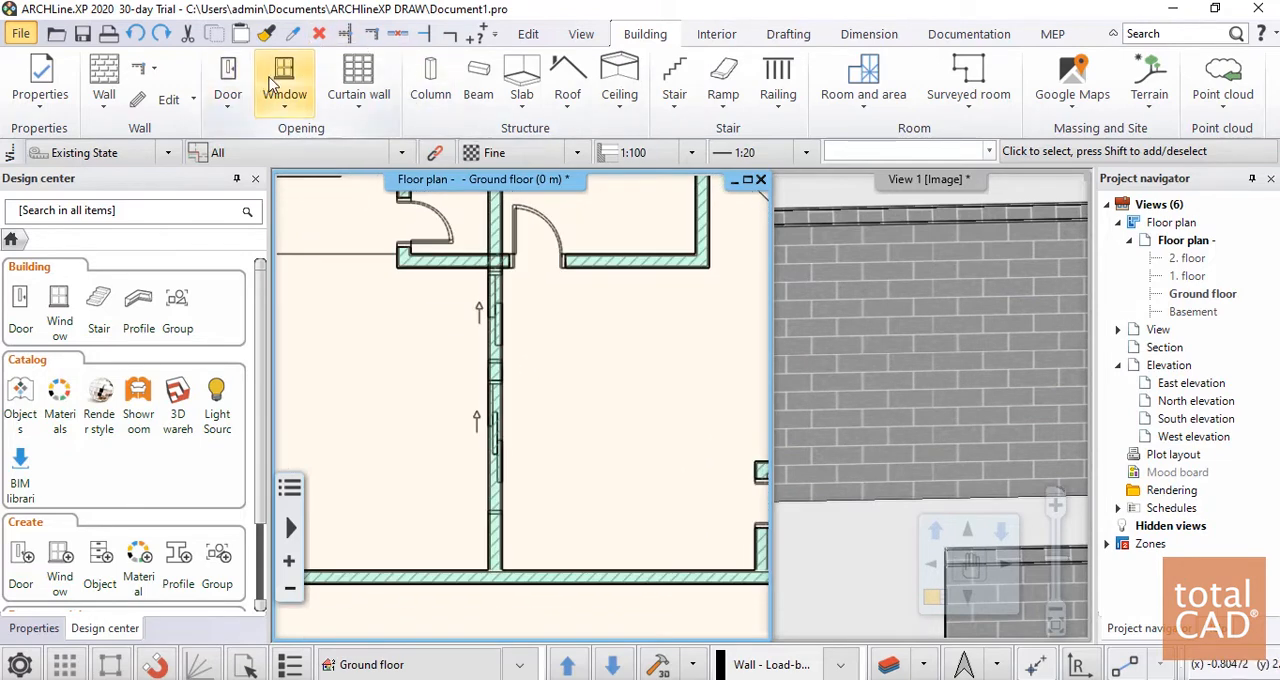
click(232, 85)
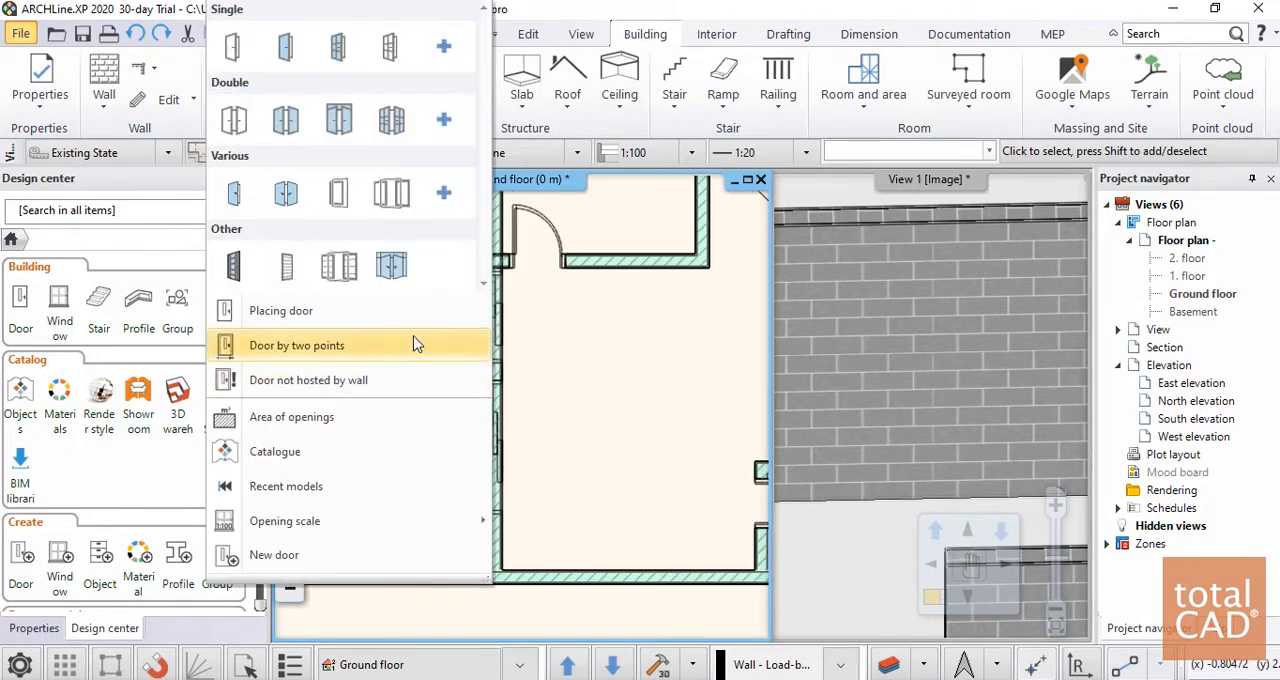
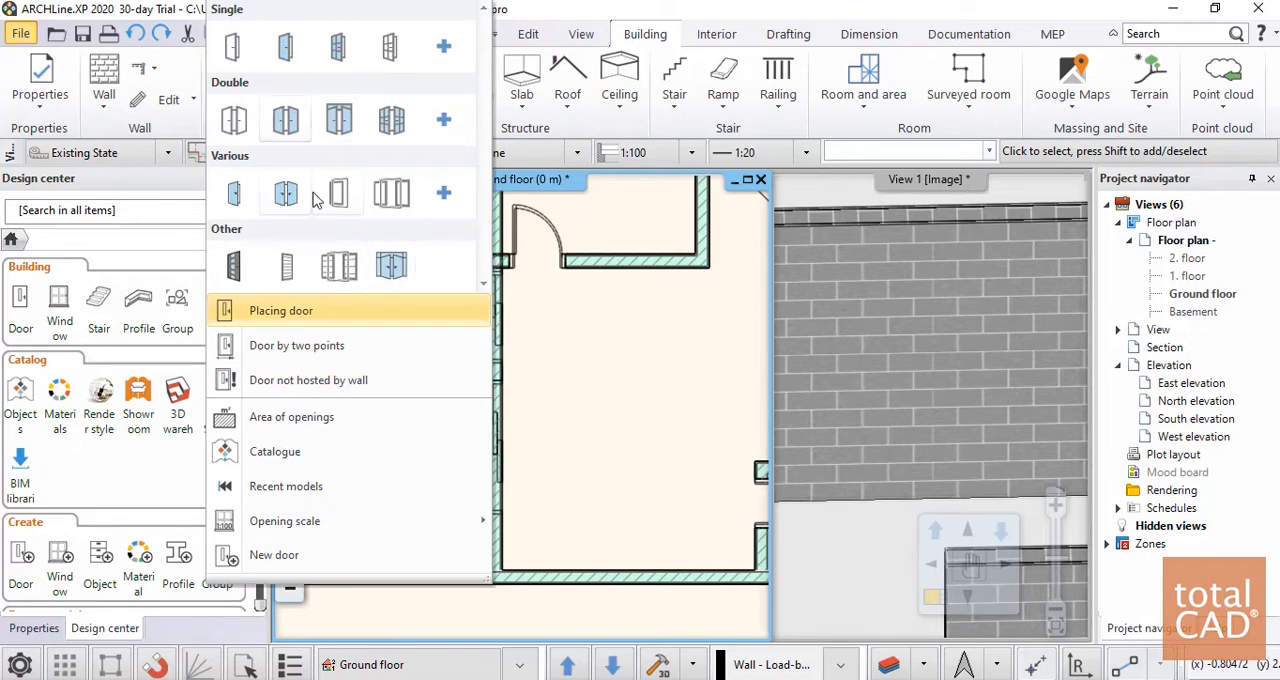
Browse the door library's categories and expand the INDOOR group
click(143, 251)
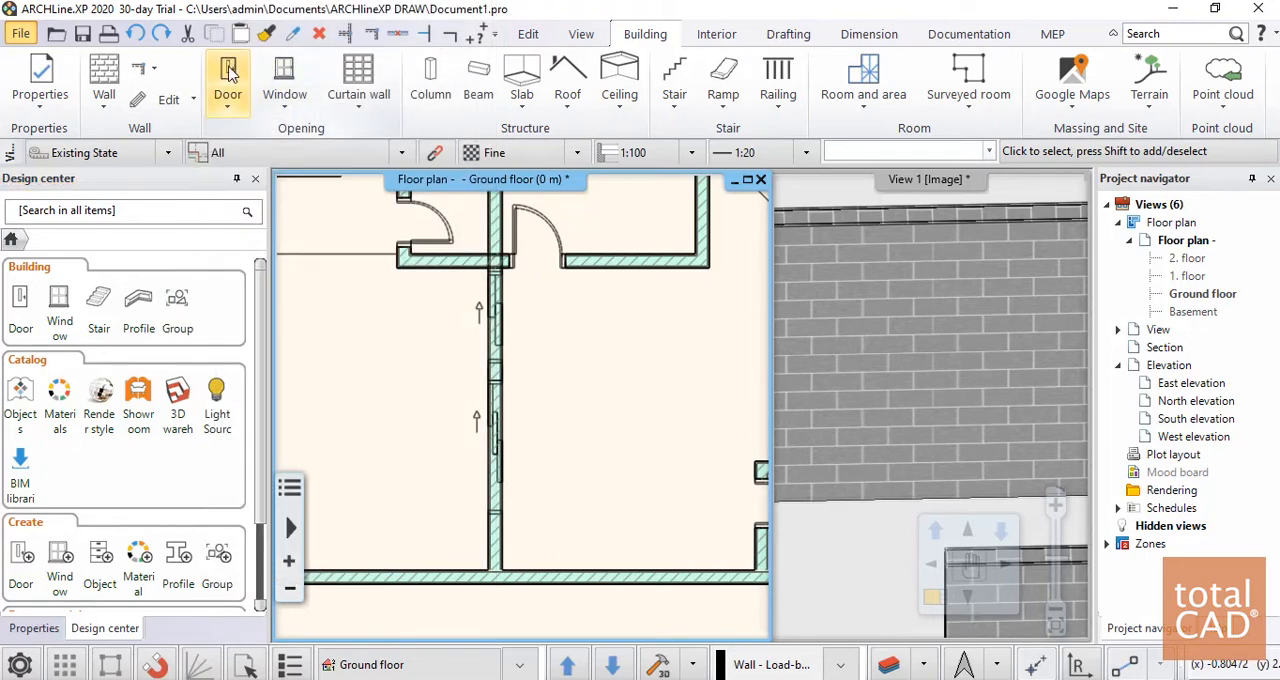
click(20, 305)
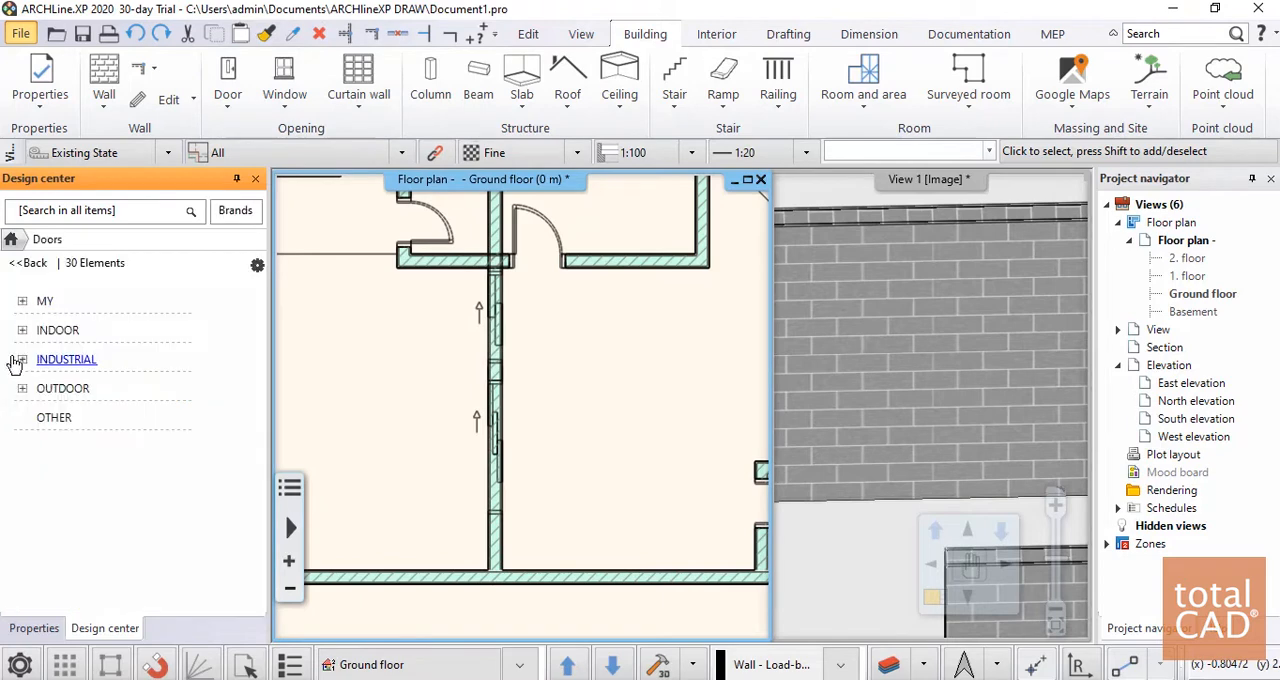
click(24, 303)
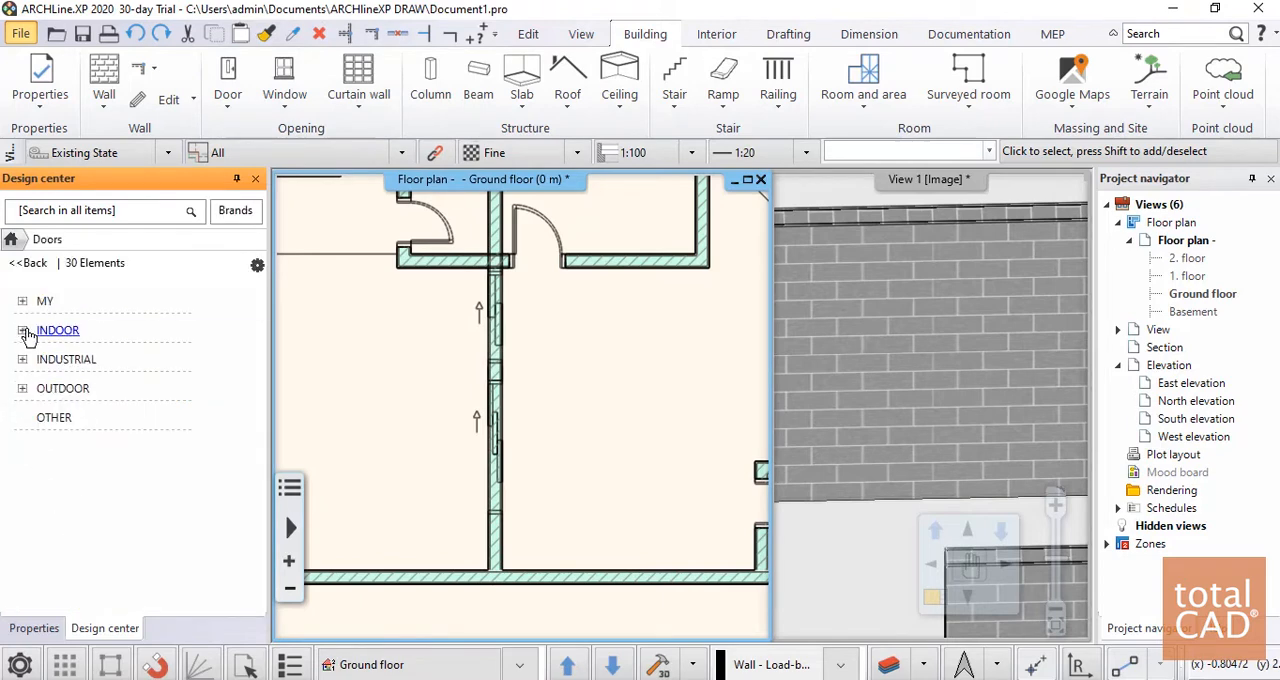
click(23, 331)
click(23, 331)
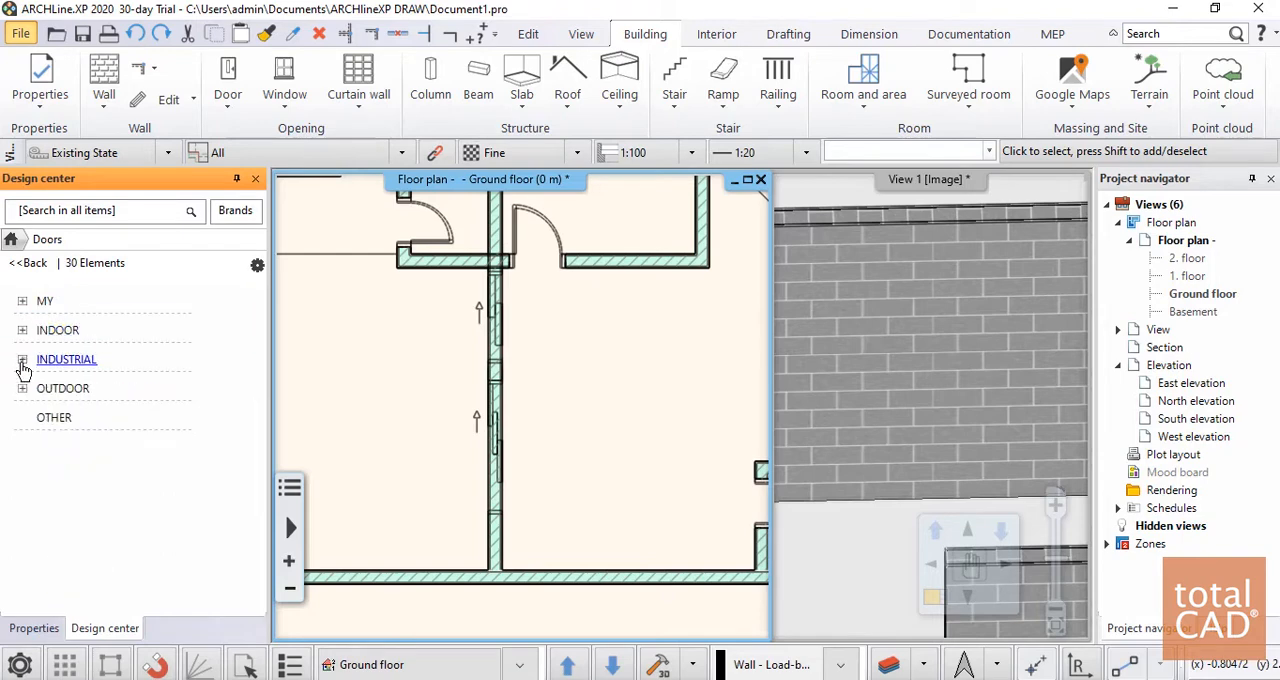
click(23, 361)
click(23, 361)
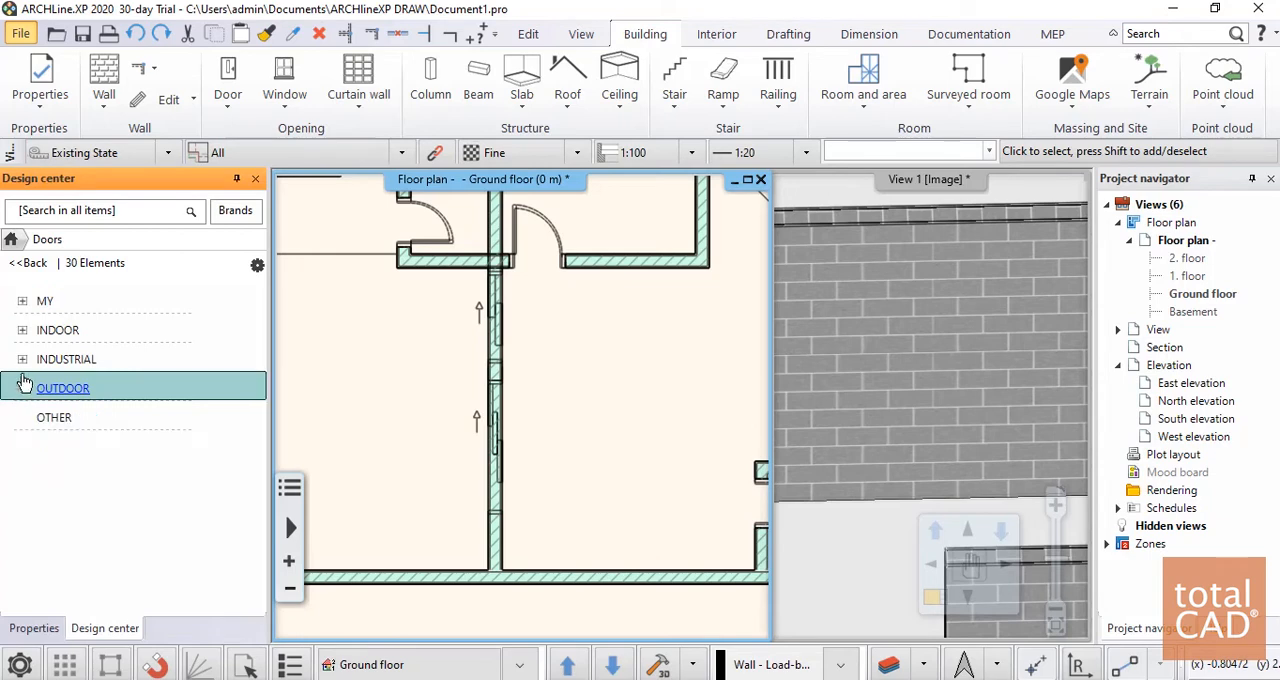
click(23, 331)
scroll(63, 335, down, 3)
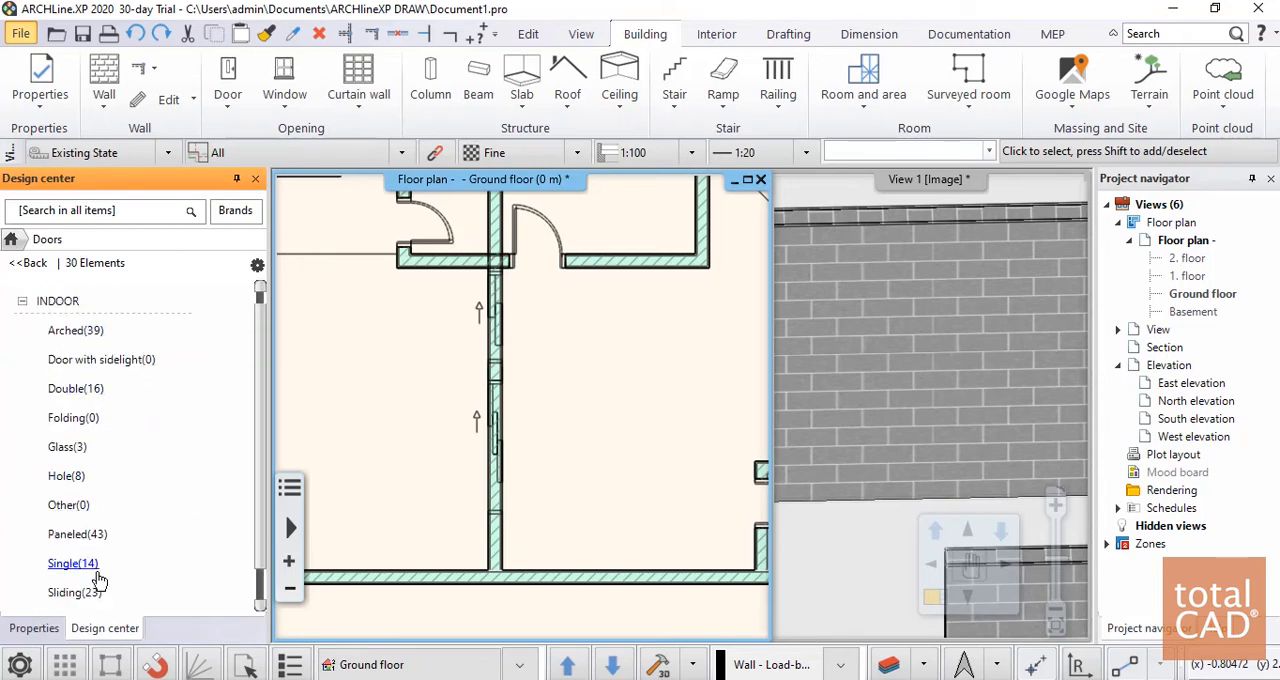
Choose the 2-leaf sliding in door from the library's indoor sliding doors
click(91, 601)
scroll(160, 430, down, 9)
scroll(147, 501, up, 9)
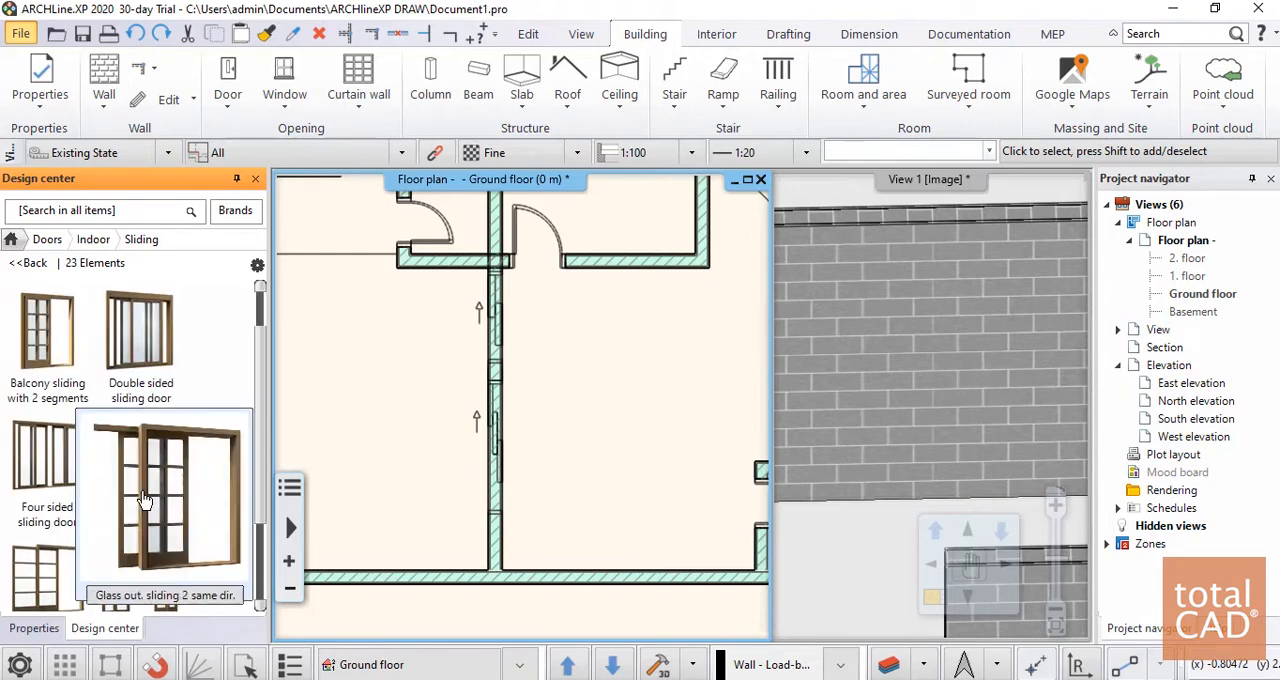
mouse_move(56, 465)
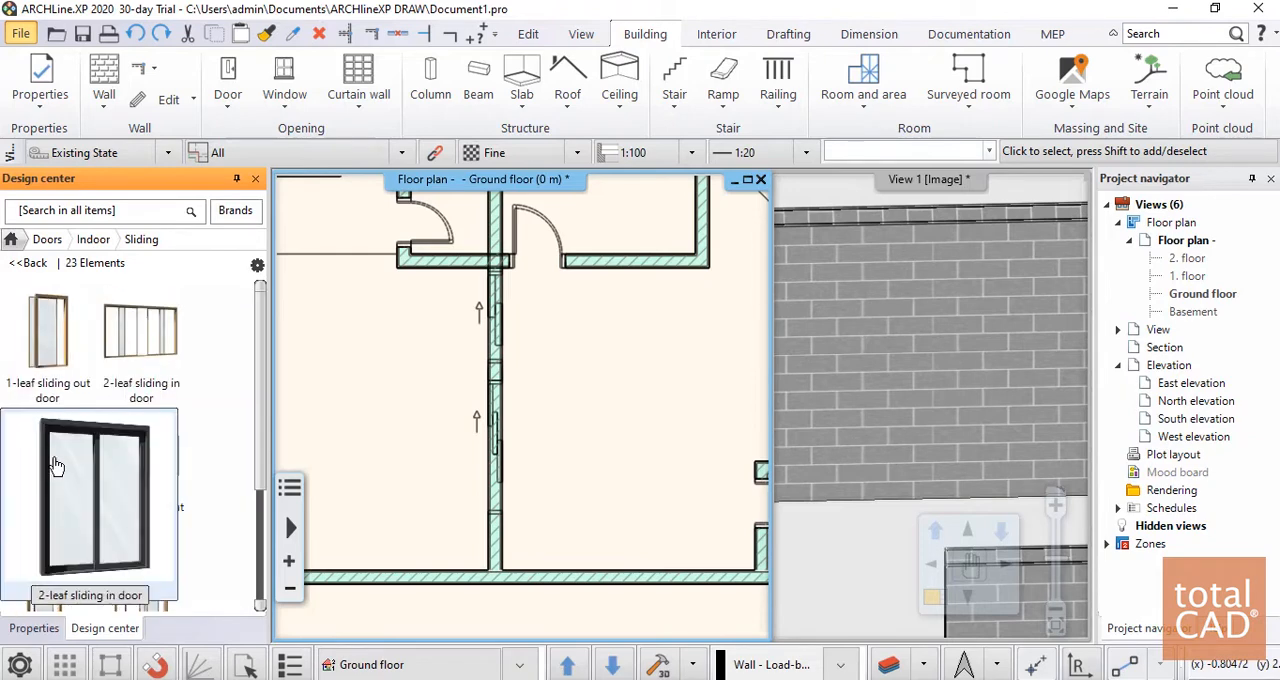
click(94, 494)
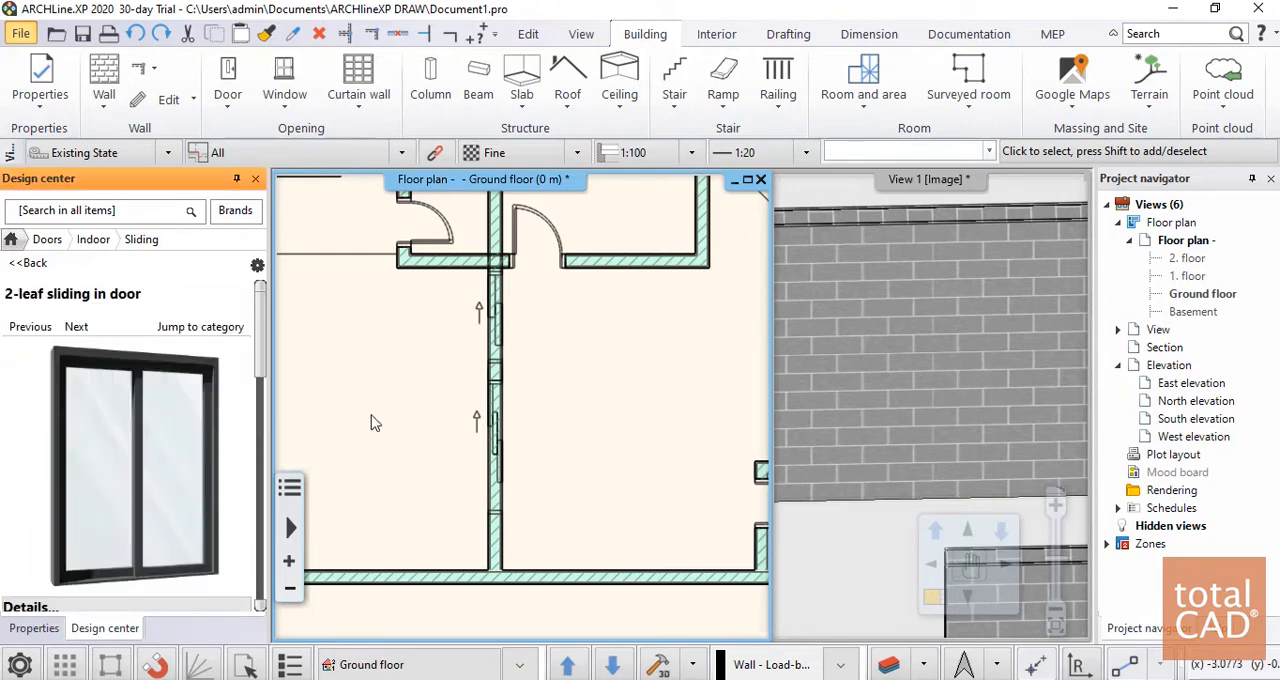
Place the 2-leaf sliding in door at a given point in the interior wall's lower opening and set its opening side
right_click(512, 383)
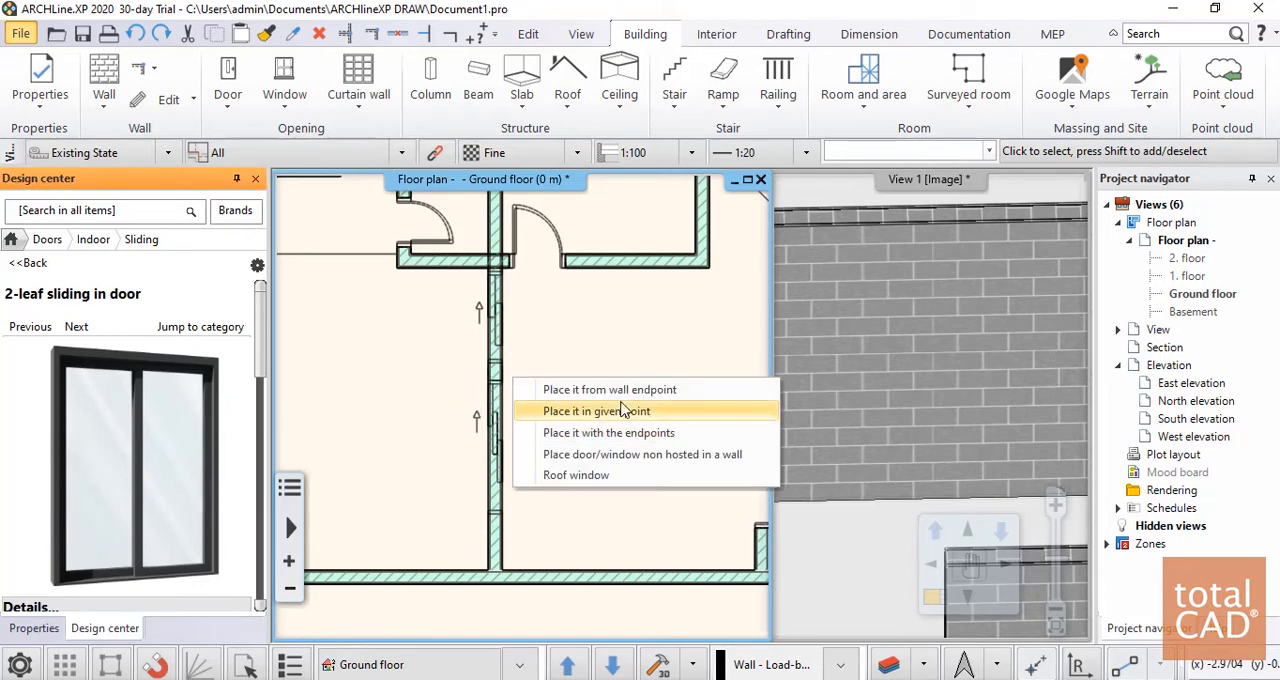
click(601, 411)
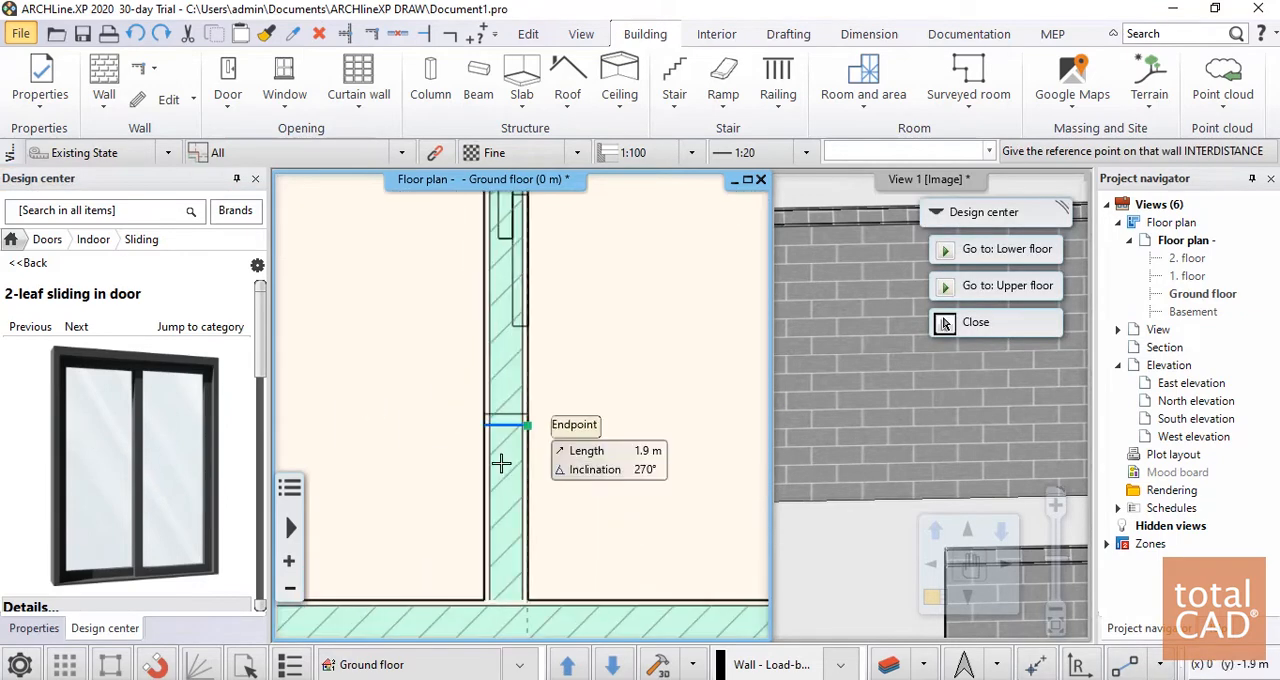
click(944, 323)
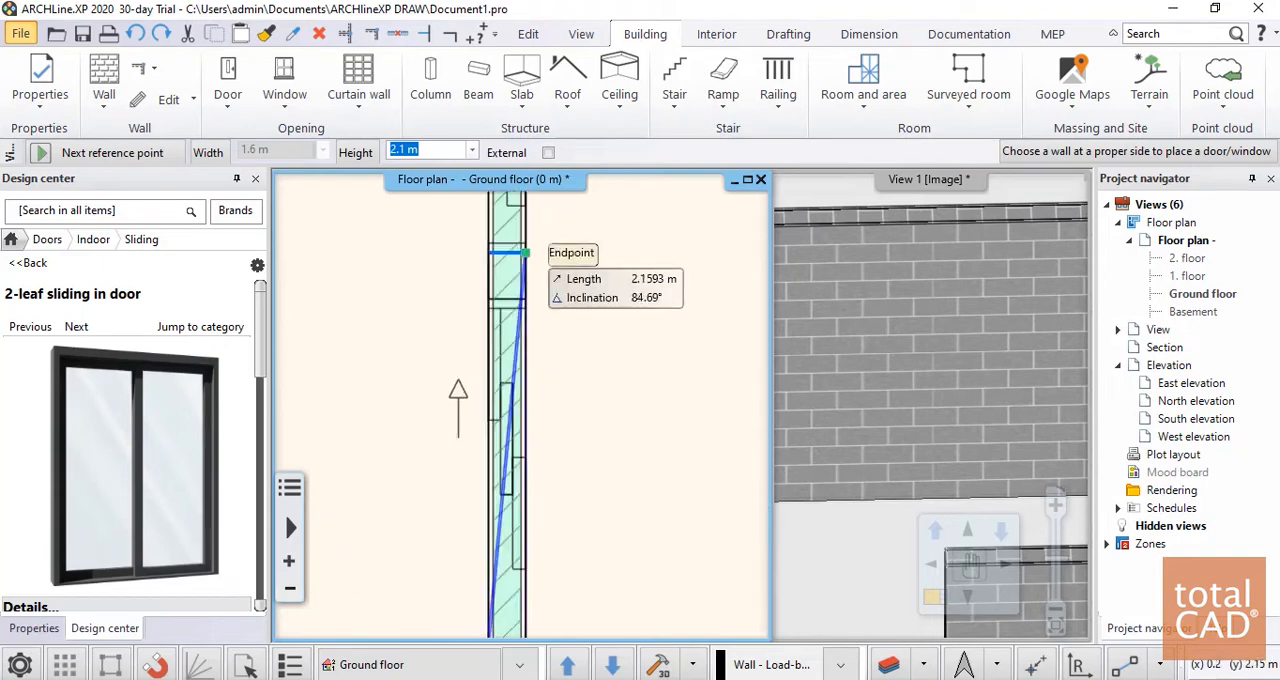
click(525, 322)
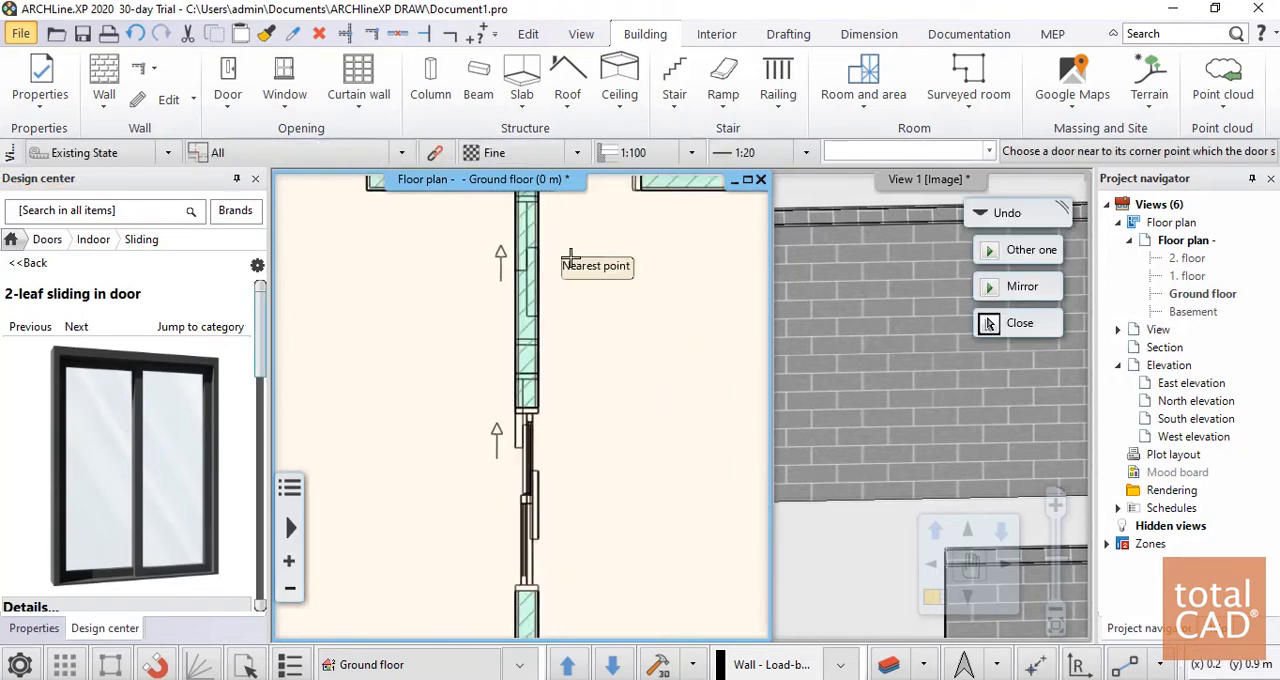
middle_drag(652, 289, 610, 391)
scroll(490, 388, up, 3)
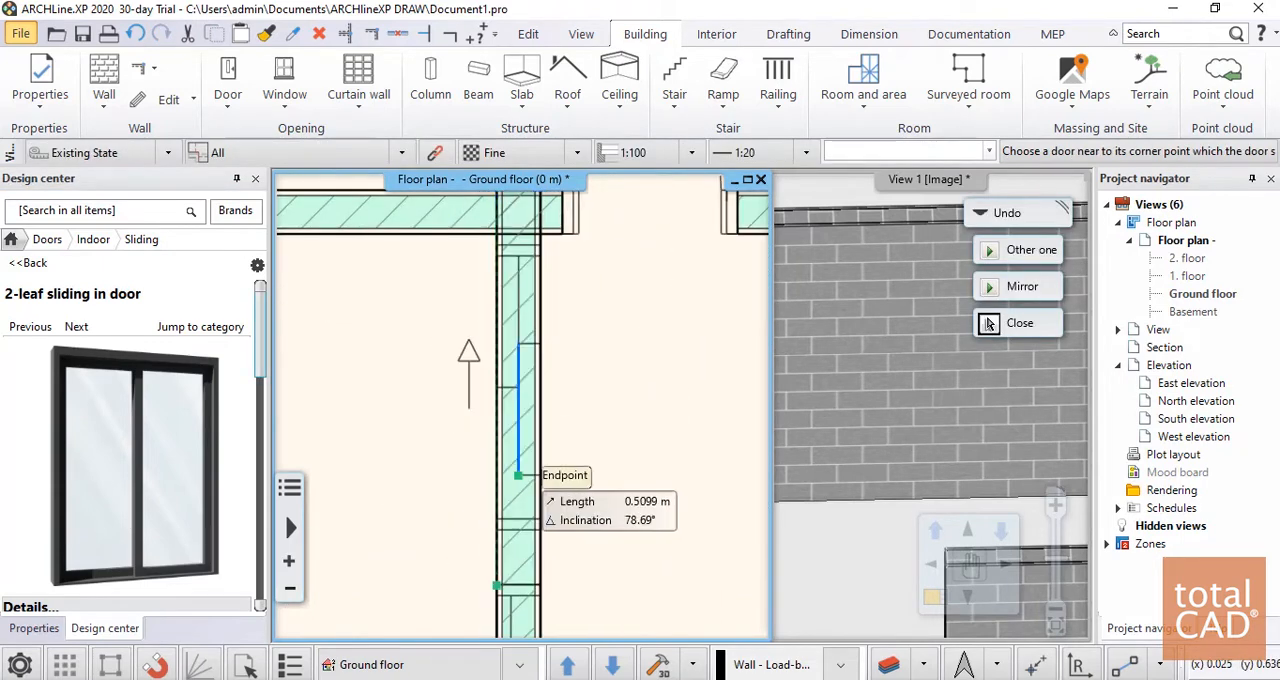
middle_drag(509, 592, 487, 427)
click(471, 424)
scroll(491, 430, down, 3)
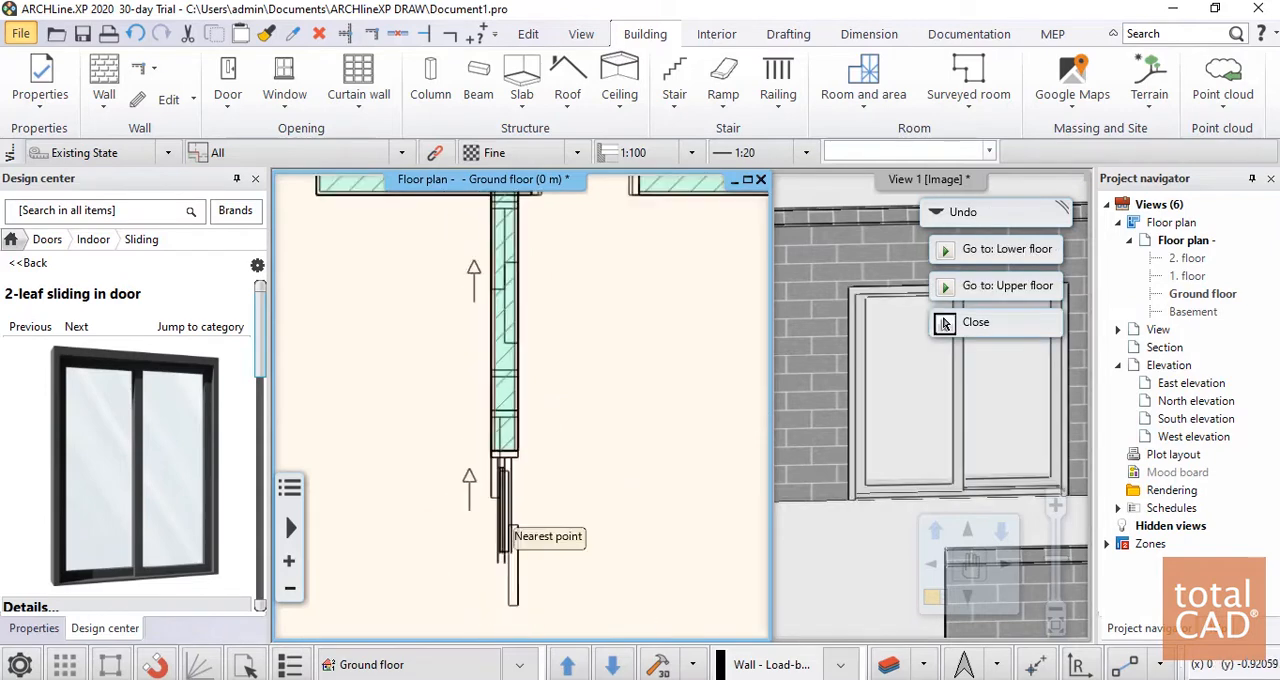
Place a second 2-leaf sliding in door in the same wall's upper opening and finish the placement
middle_drag(486, 310, 477, 394)
scroll(489, 340, up, 5)
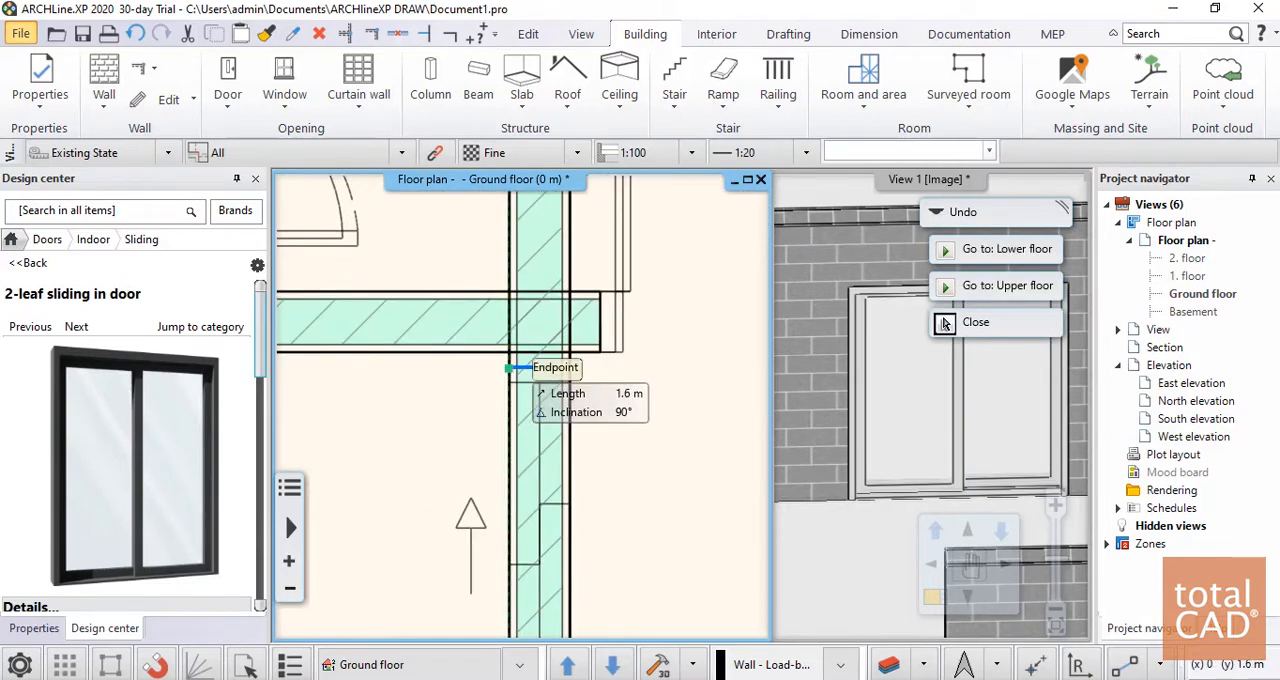
click(944, 323)
scroll(525, 285, down, 3)
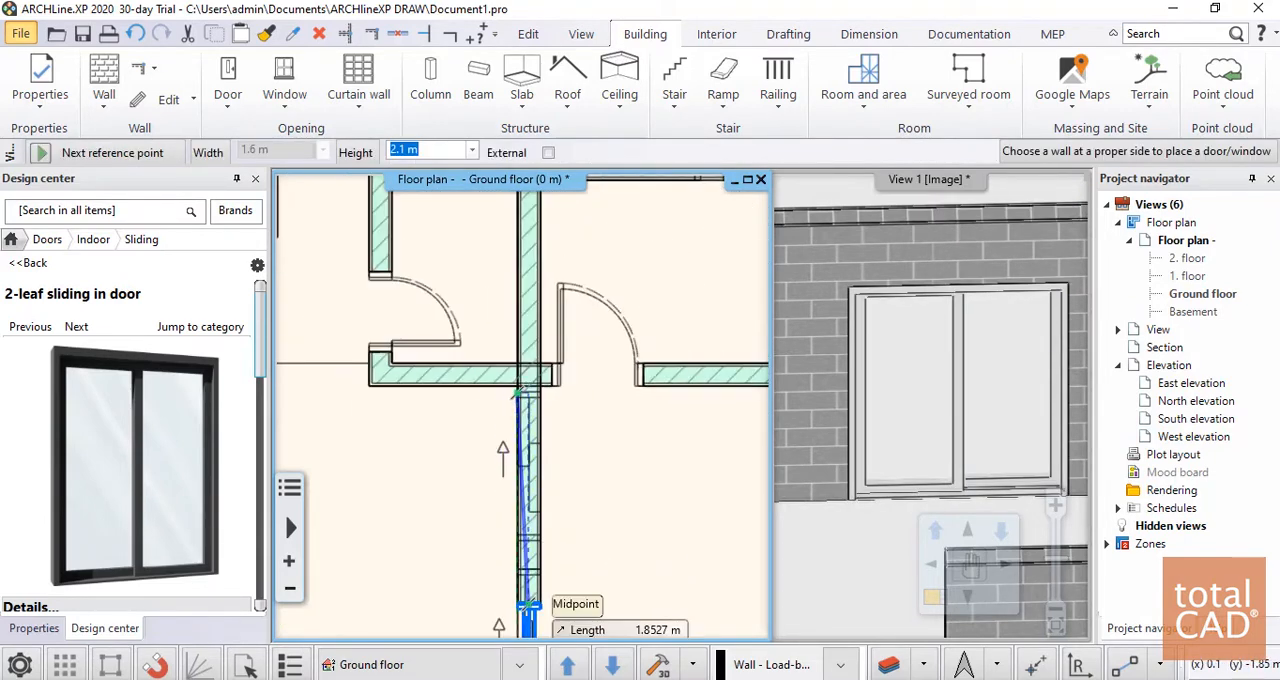
middle_drag(527, 605, 529, 551)
scroll(529, 551, up, 2)
click(519, 509)
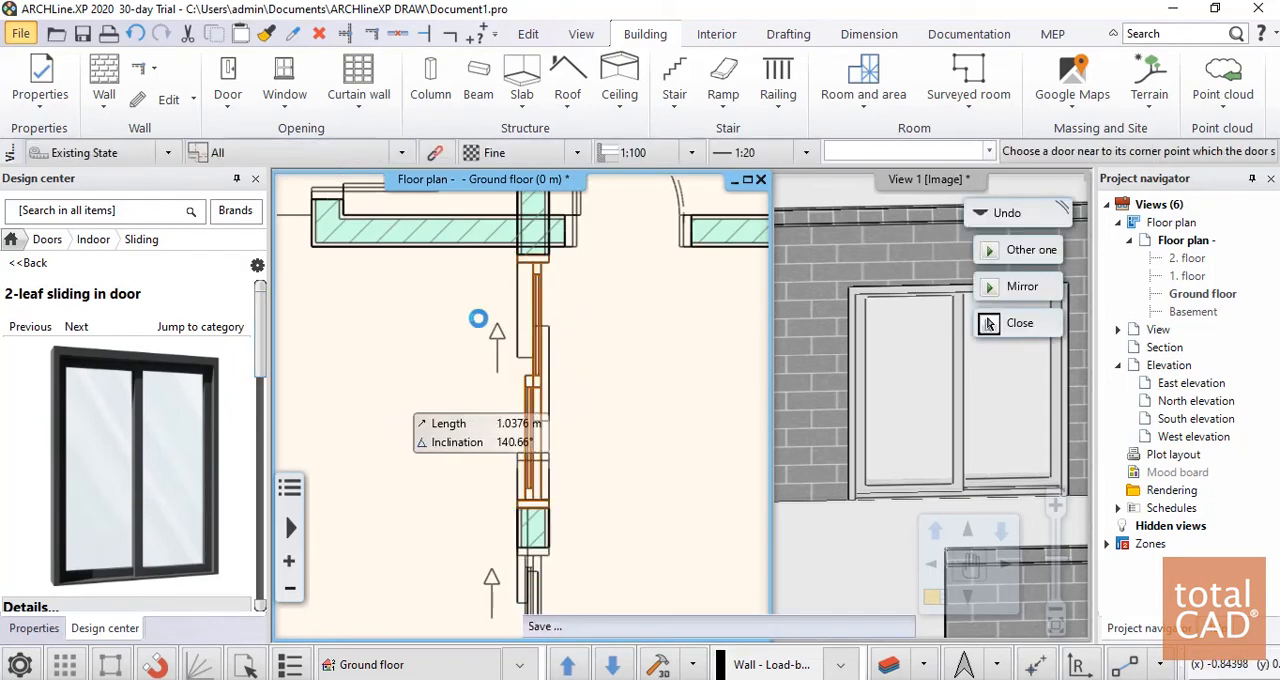
key(Escape)
Compare both placed sliding doors with the imported plan's openings on the ground floor
scroll(530, 392, down, 5)
middle_drag(536, 484, 480, 383)
scroll(480, 383, up, 5)
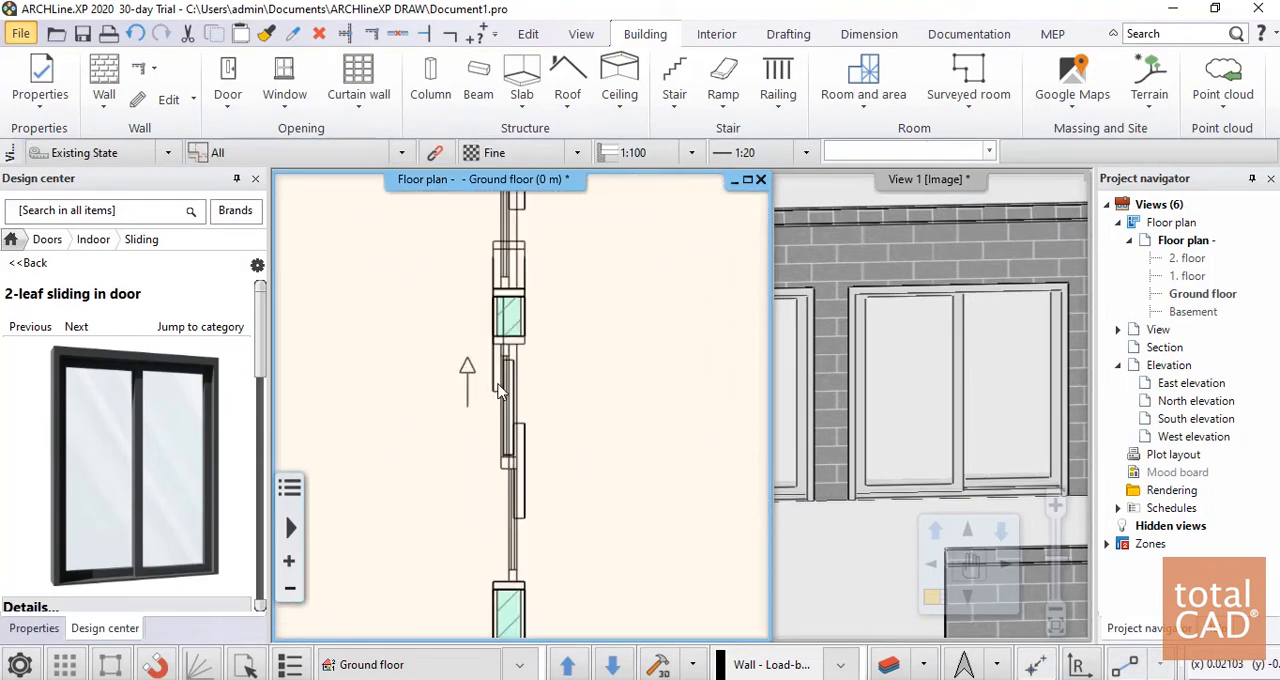
click(520, 378)
middle_drag(529, 417, 536, 312)
key(Escape)
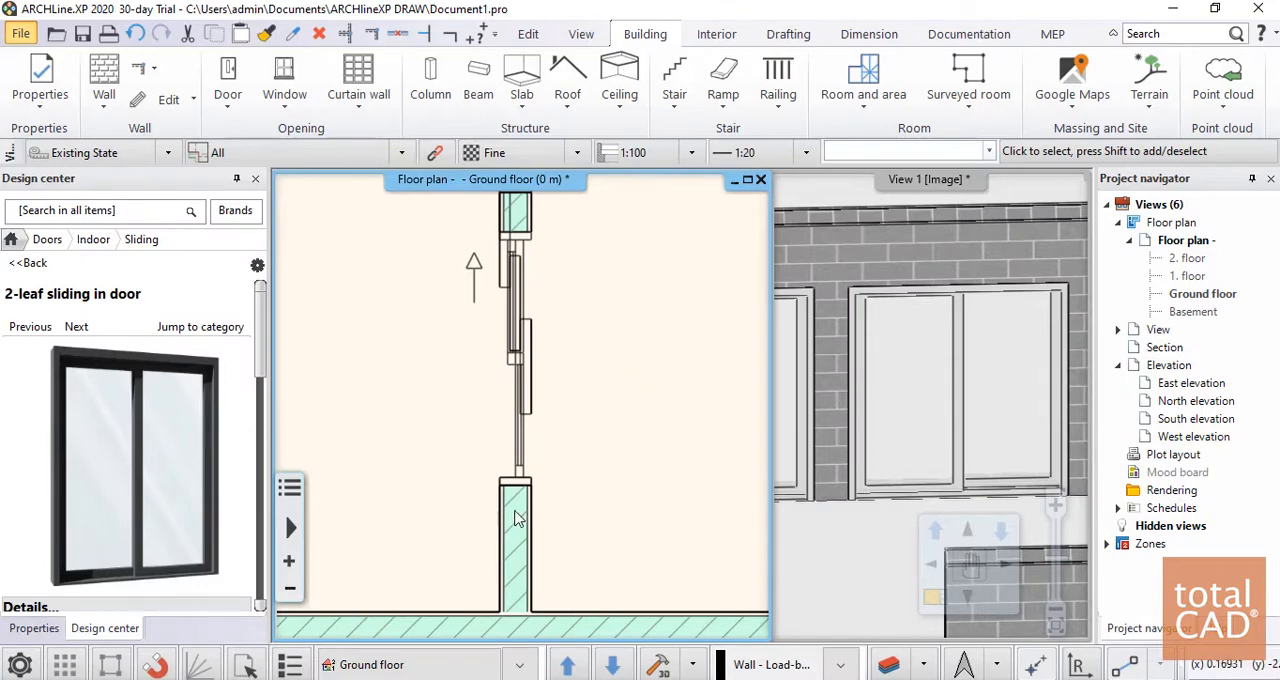
middle_drag(521, 415, 480, 619)
scroll(959, 415, down, 3)
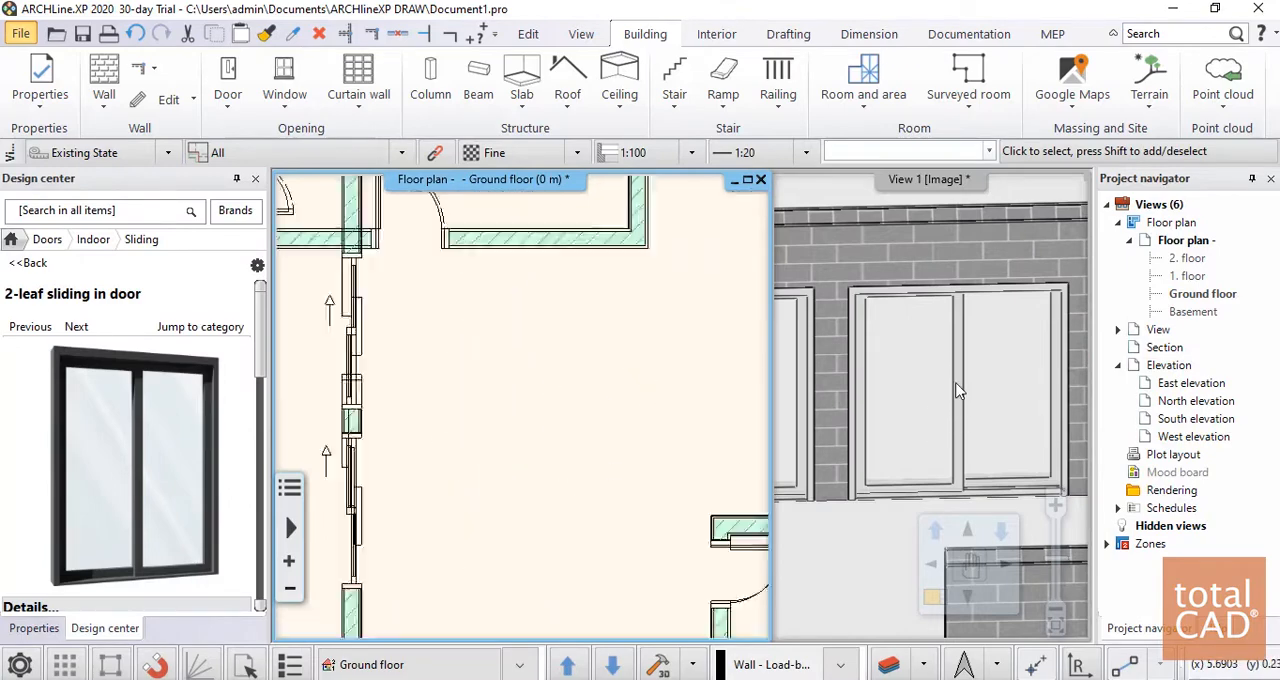
Examine the two sliding doors and the whole ground floor model in the 3D view
scroll(960, 391, up, 1)
click(965, 399)
scroll(965, 400, down, 5)
mouse_move(965, 400)
middle_down()
mouse_move(906, 435)
mouse_move(1003, 405)
mouse_move(1052, 345)
mouse_move(817, 396)
middle_up()
scroll(948, 420, up, 4)
scroll(990, 418, down, 5)
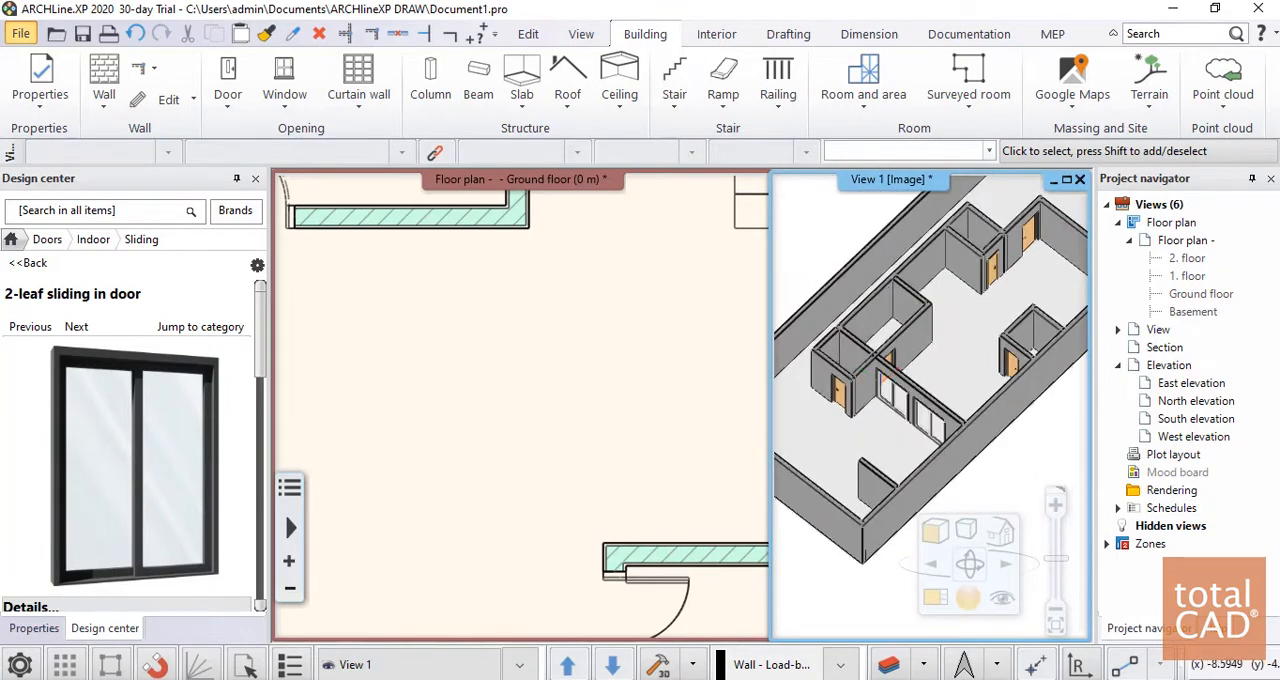
scroll(884, 375, down, 3)
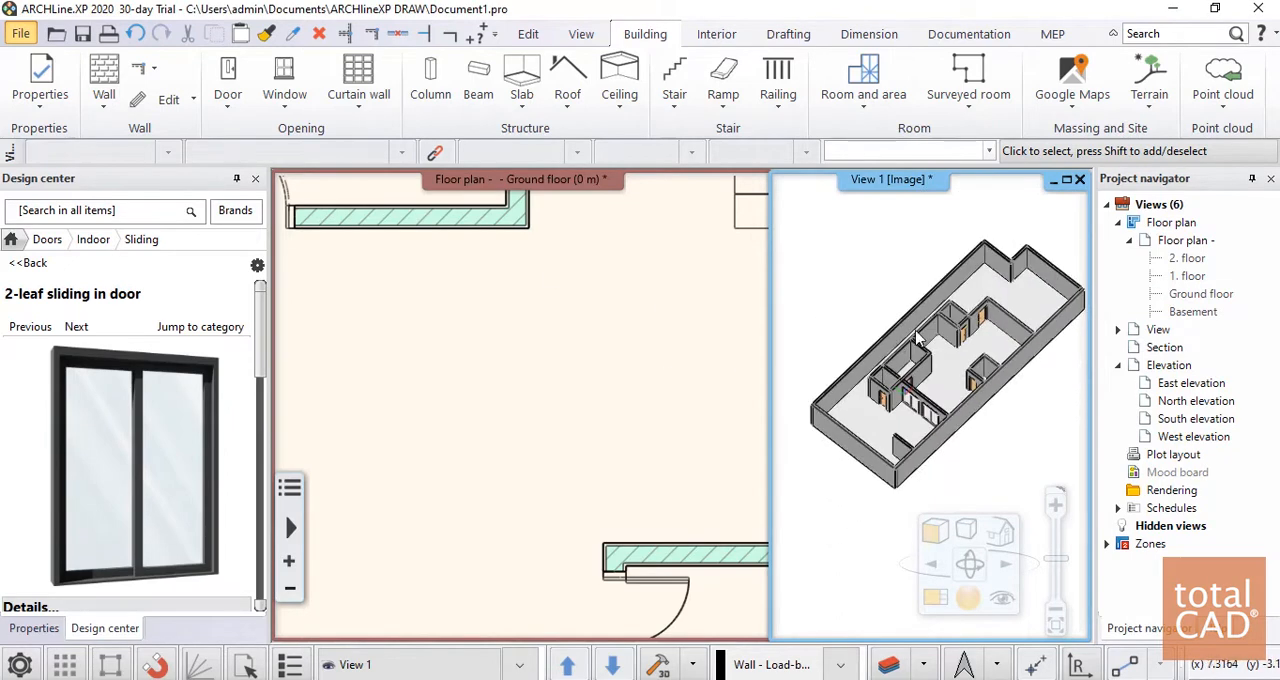
middle_drag(960, 432, 970, 412)
Start placing Janela1 windows in the Brasil\Janelas style, 1.2 m wide and 1.5 m high, on the ground floor plan
click(609, 391)
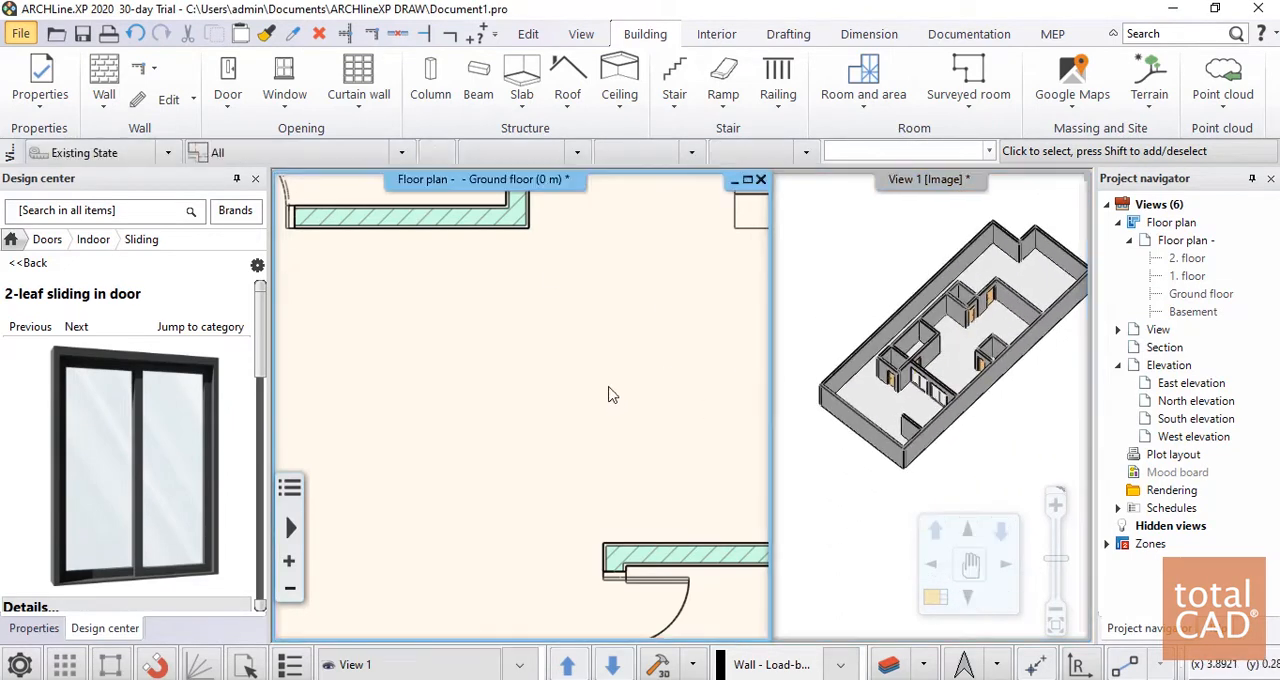
scroll(600, 386, down, 3)
scroll(466, 374, up, 2)
scroll(458, 327, up, 3)
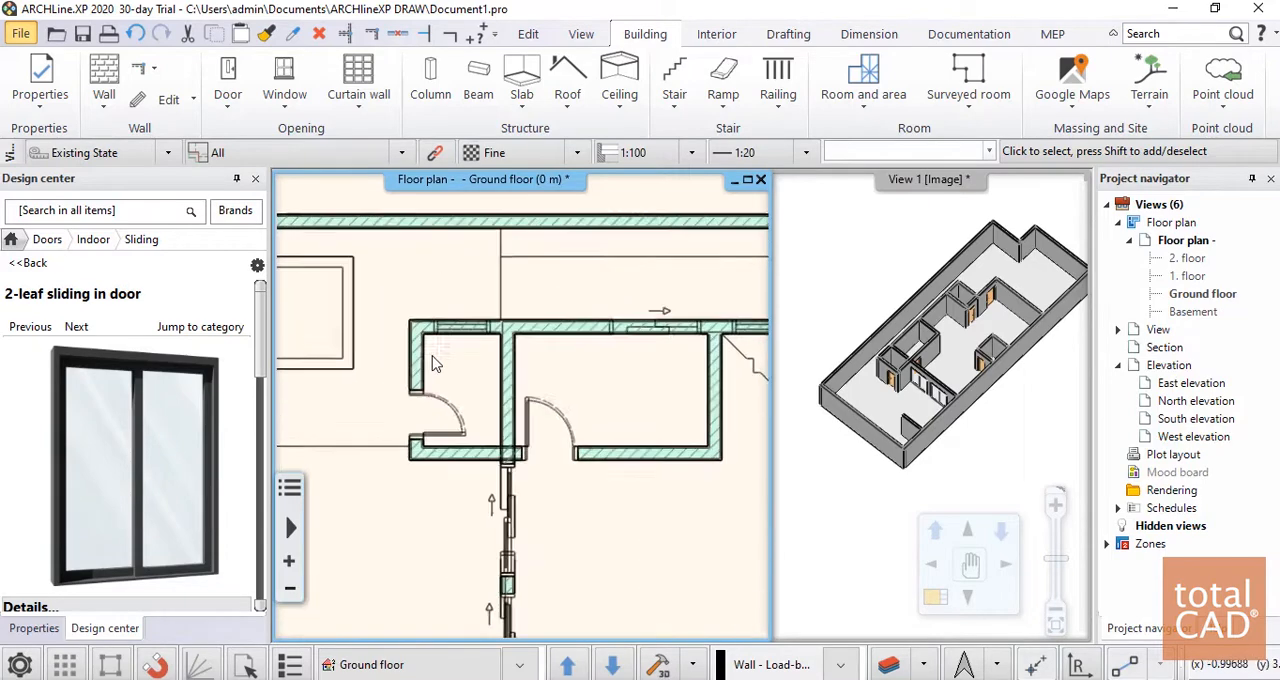
click(285, 80)
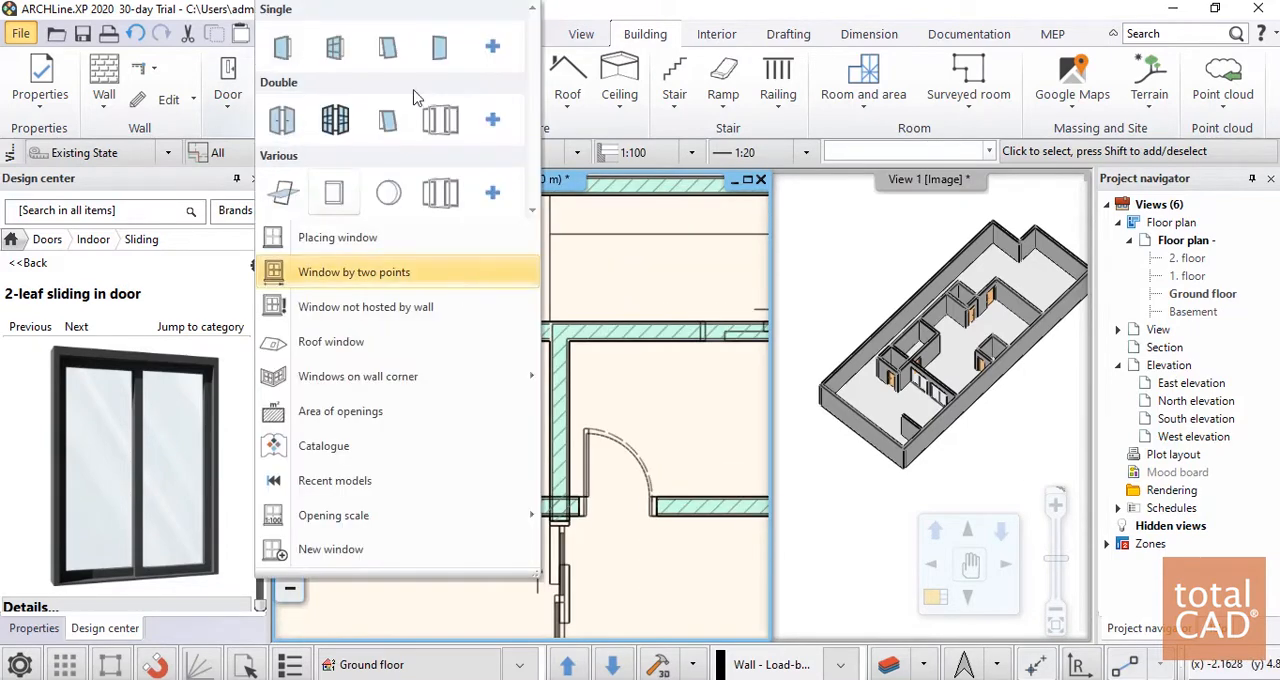
click(330, 234)
scroll(163, 321, down, 1)
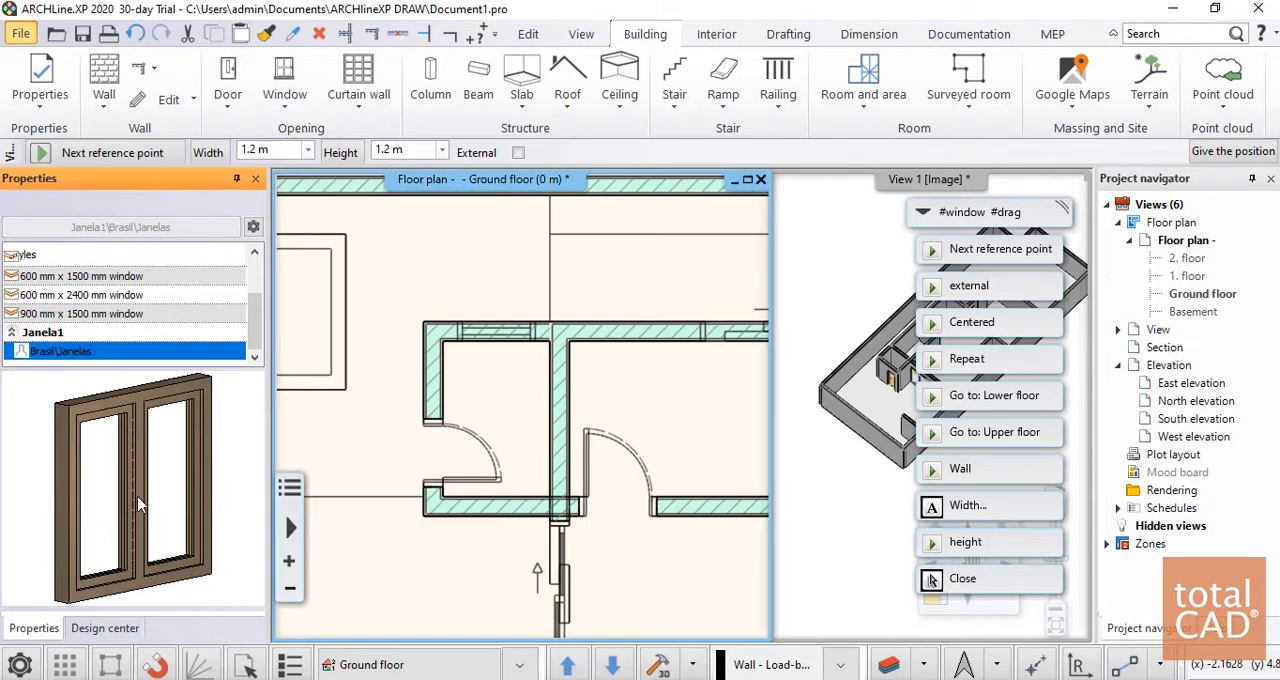
scroll(446, 347, up, 3)
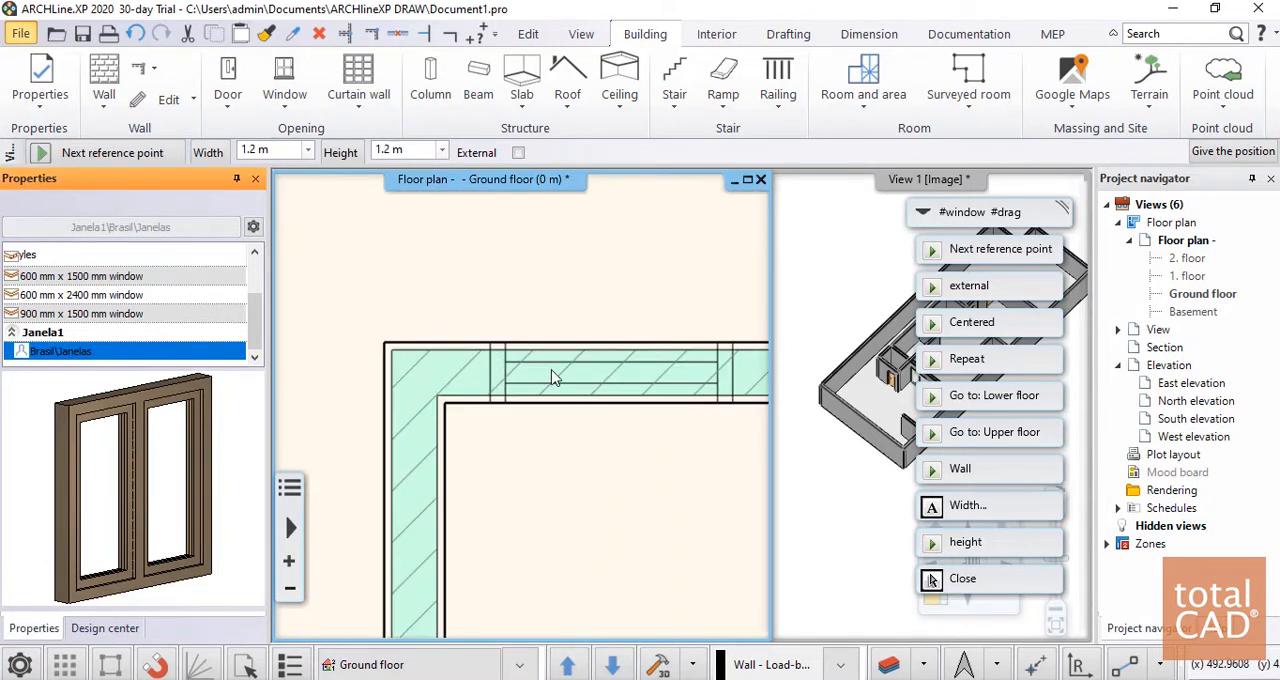
scroll(416, 390, down, 5)
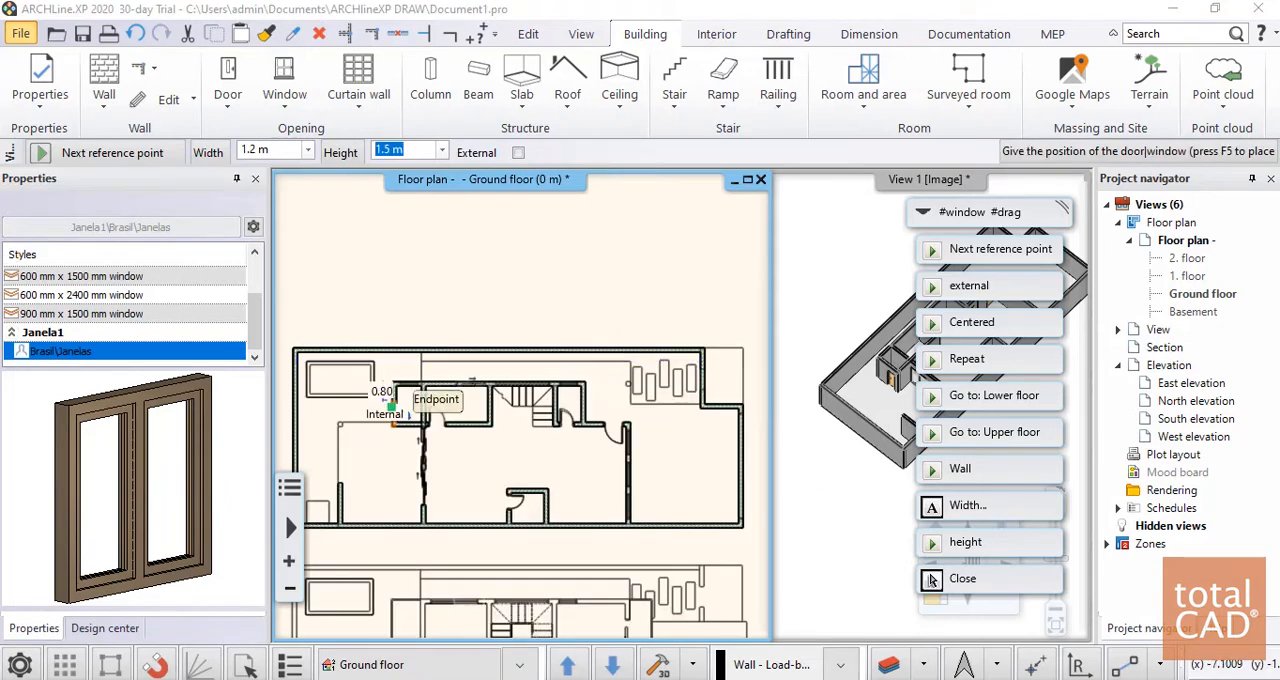
Place a window at the plan's marked opening in the upper wall of the westernmost small room
scroll(440, 385, up, 4)
scroll(560, 394, up, 3)
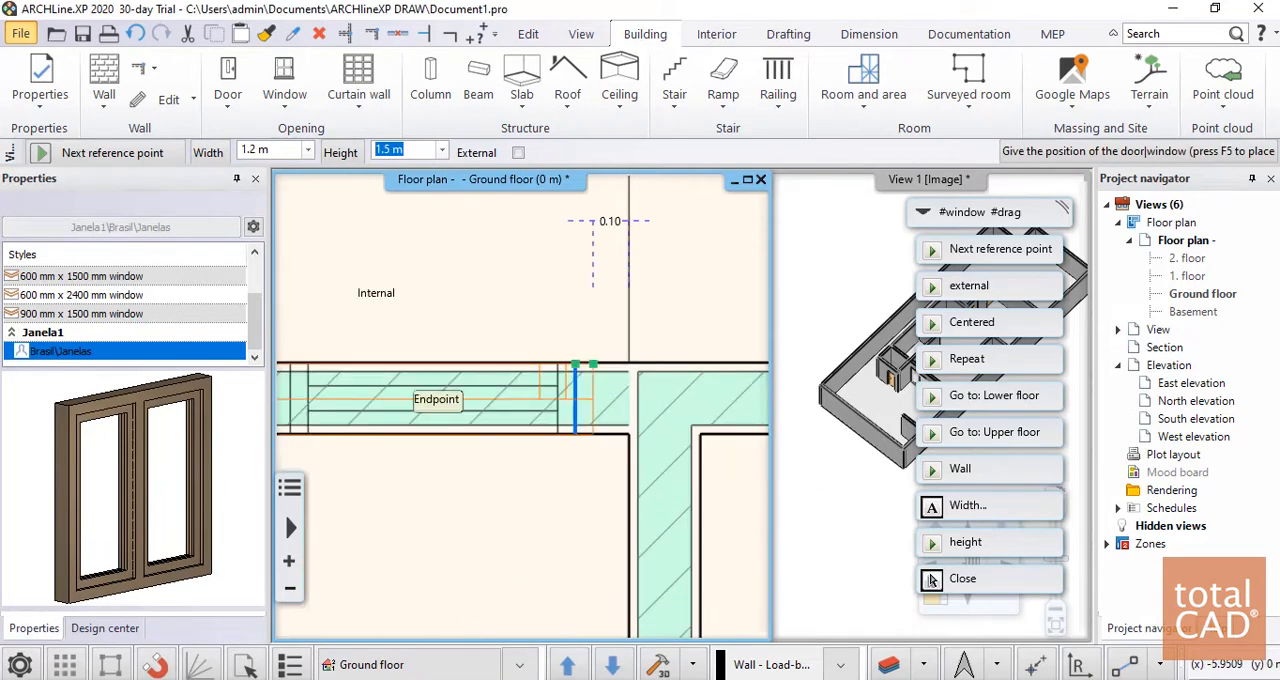
scroll(575, 365, down, 5)
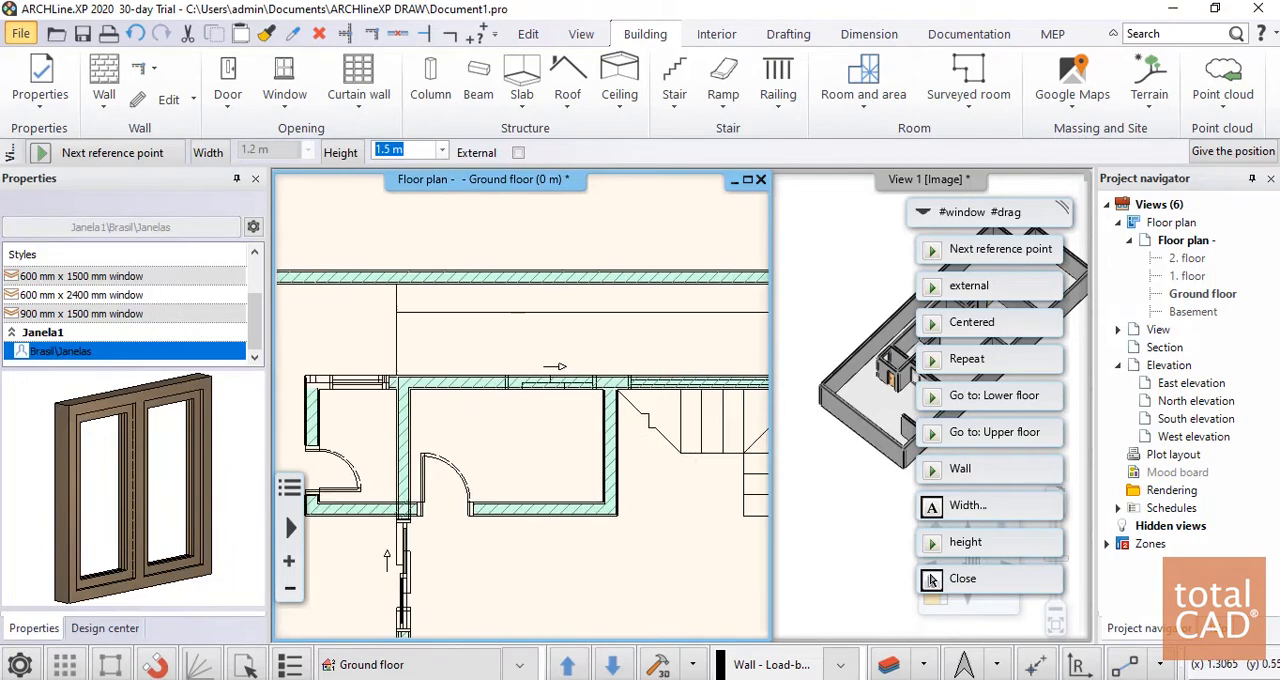
Place a window in the wall behind the staircase, at the end of the plan's marked opening
scroll(596, 380, up, 1)
scroll(580, 383, down, 2)
middle_drag(725, 385, 552, 383)
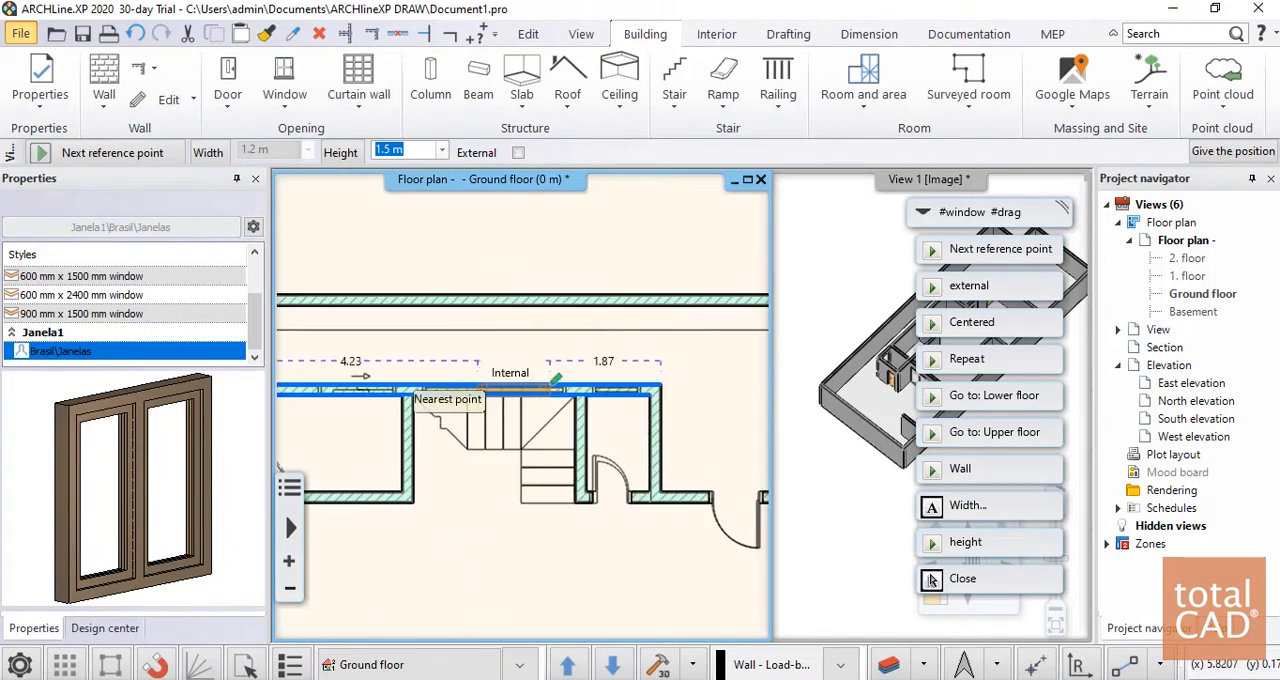
scroll(557, 380, up, 2)
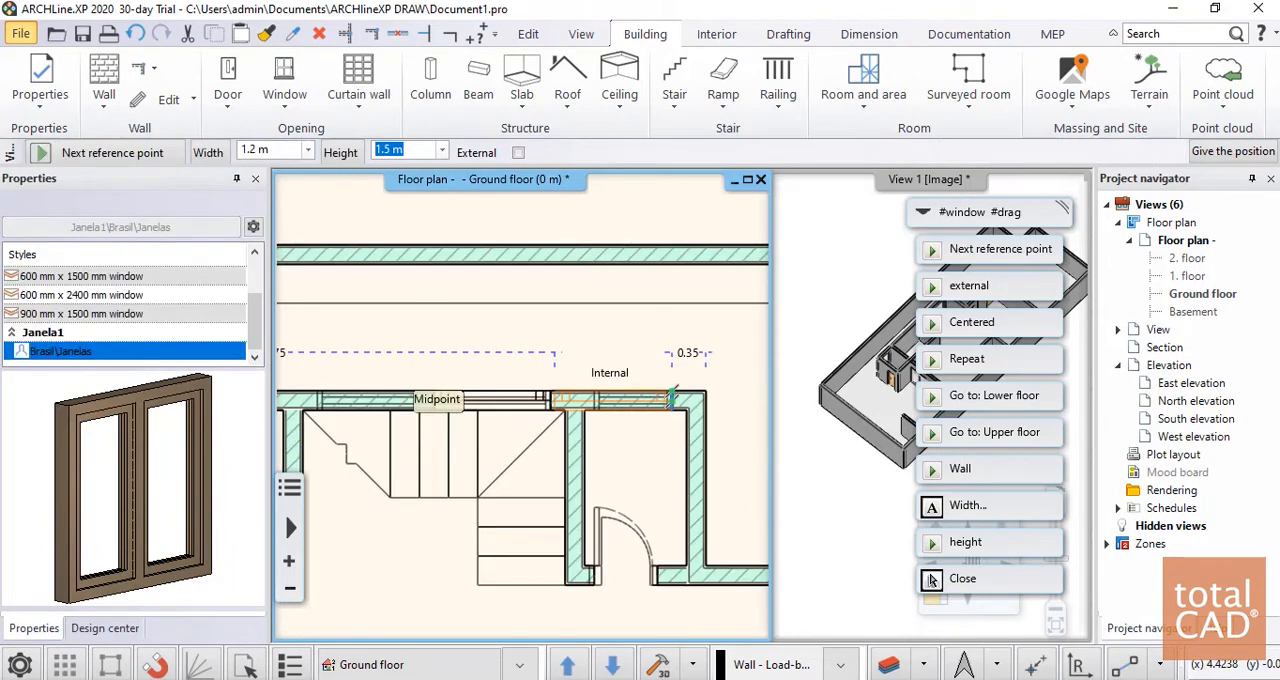
Try to place a 1.2 m window in the upper wall of the small room beside the staircase
click(671, 399)
scroll(463, 399, down, 2)
scroll(568, 403, up, 2)
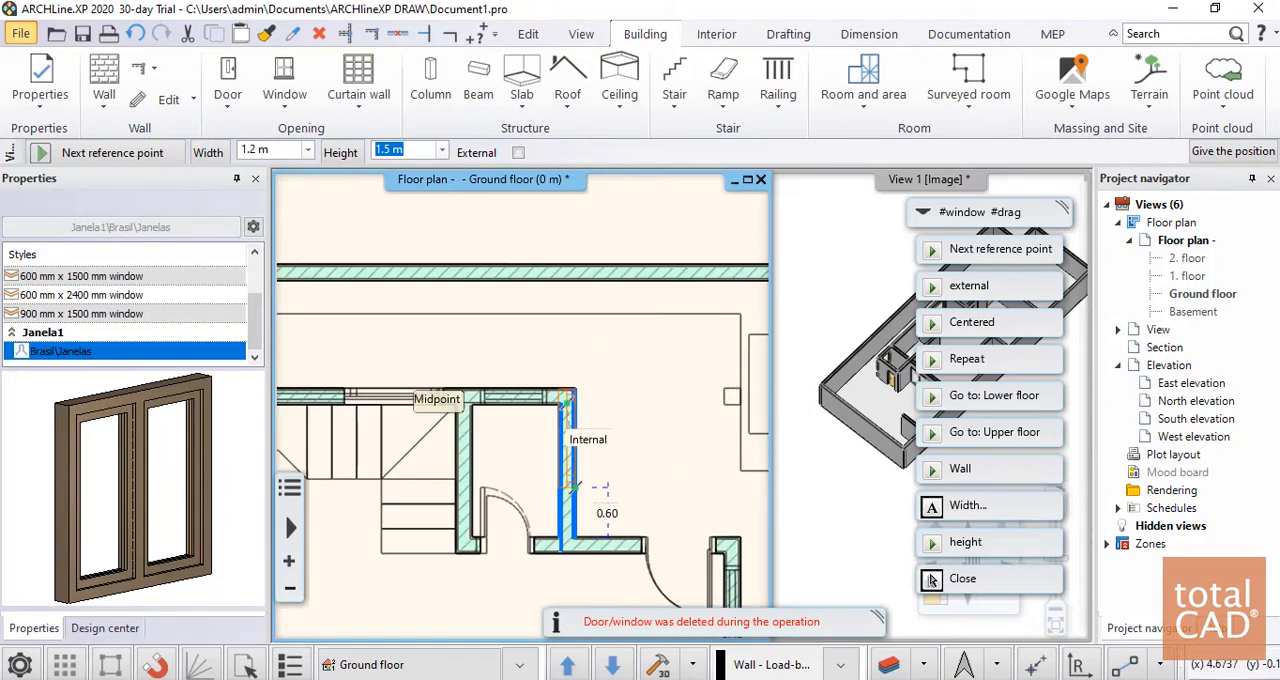
scroll(518, 380, down, 2)
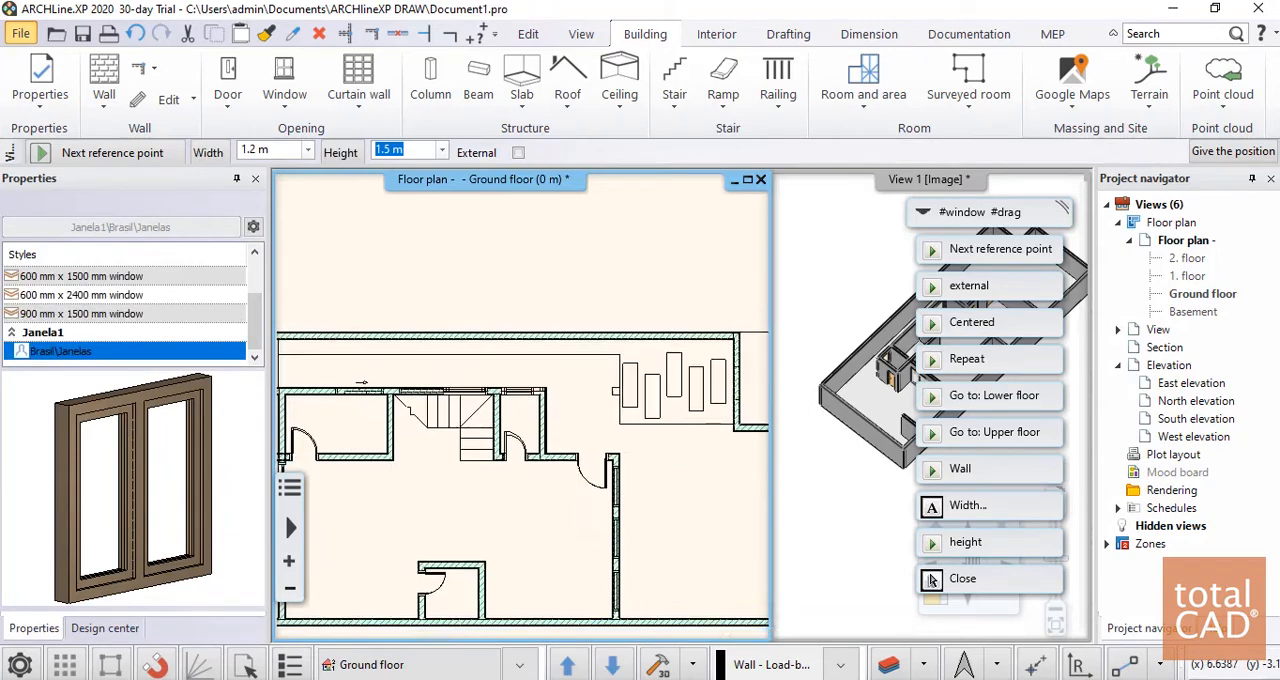
Place three 1.2 m windows at the plan's marked openings in the large room's east wall, below the swing door, and end window placement
scroll(534, 419, up, 3)
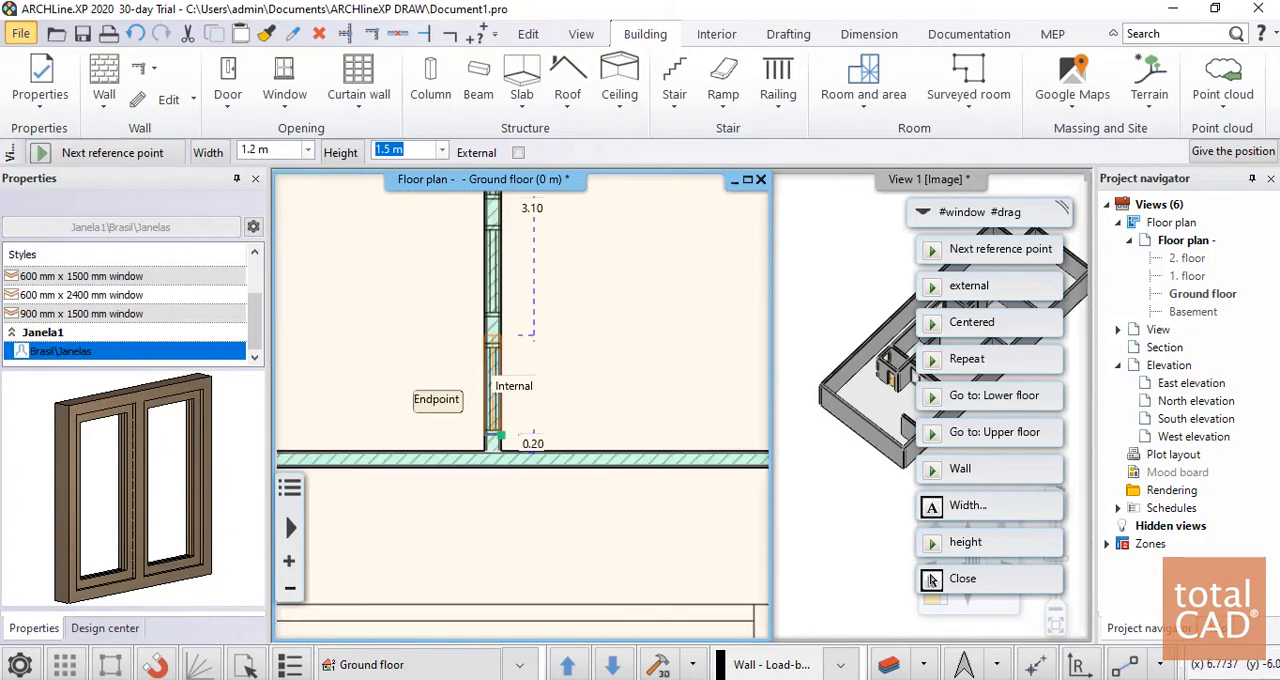
click(501, 435)
click(501, 315)
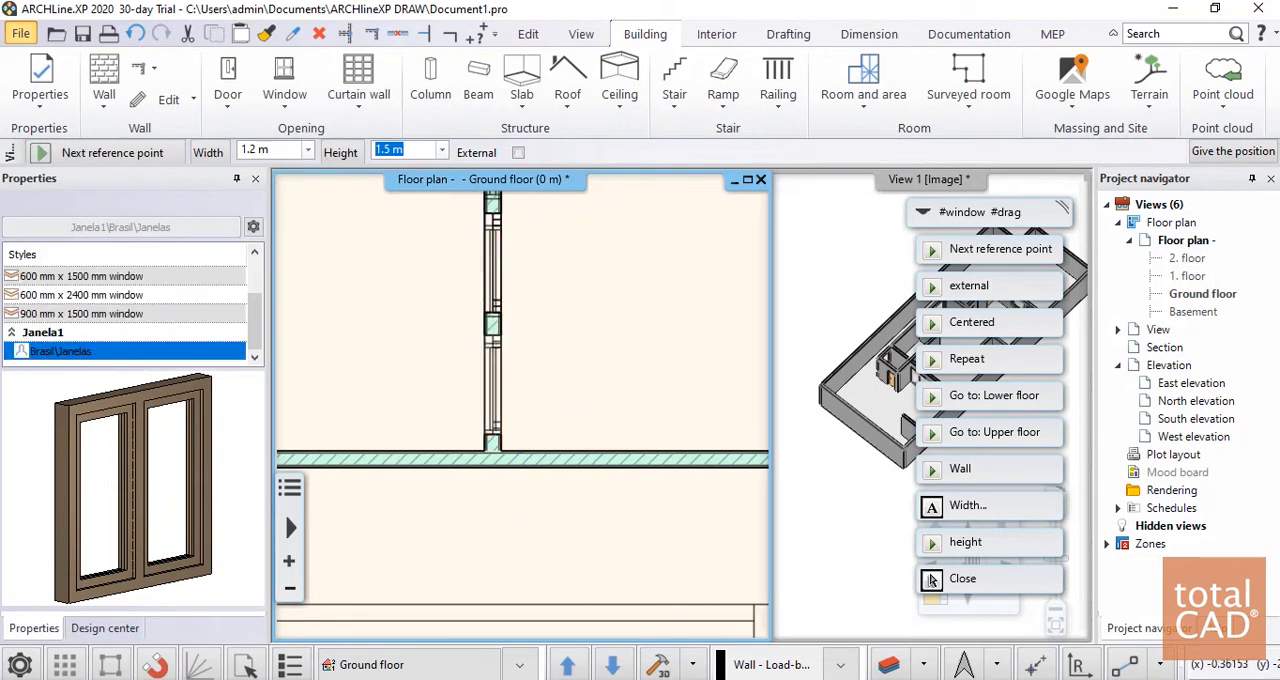
middle_drag(499, 205, 504, 376)
click(504, 350)
scroll(629, 380, down, 1)
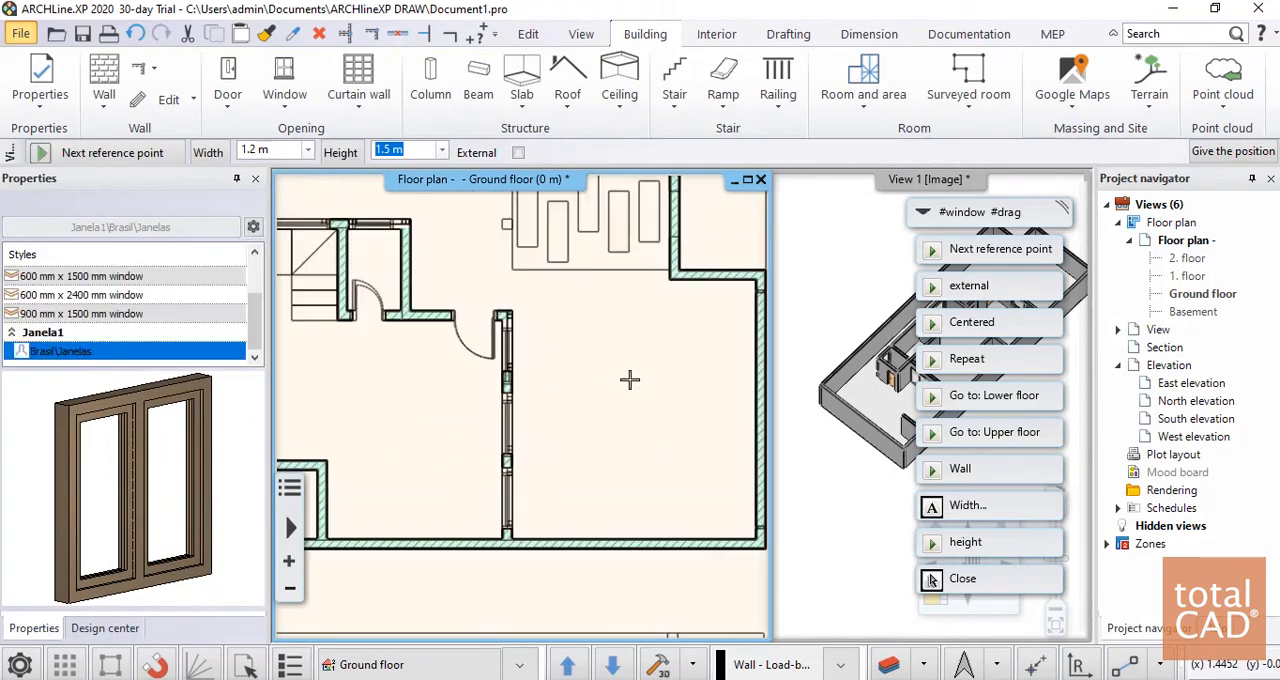
key(Escape)
Reduce the westernmost small room's window to 0.85 m wide by moving its west end to the plan's opening line
scroll(655, 379, down, 2)
scroll(503, 420, up, 5)
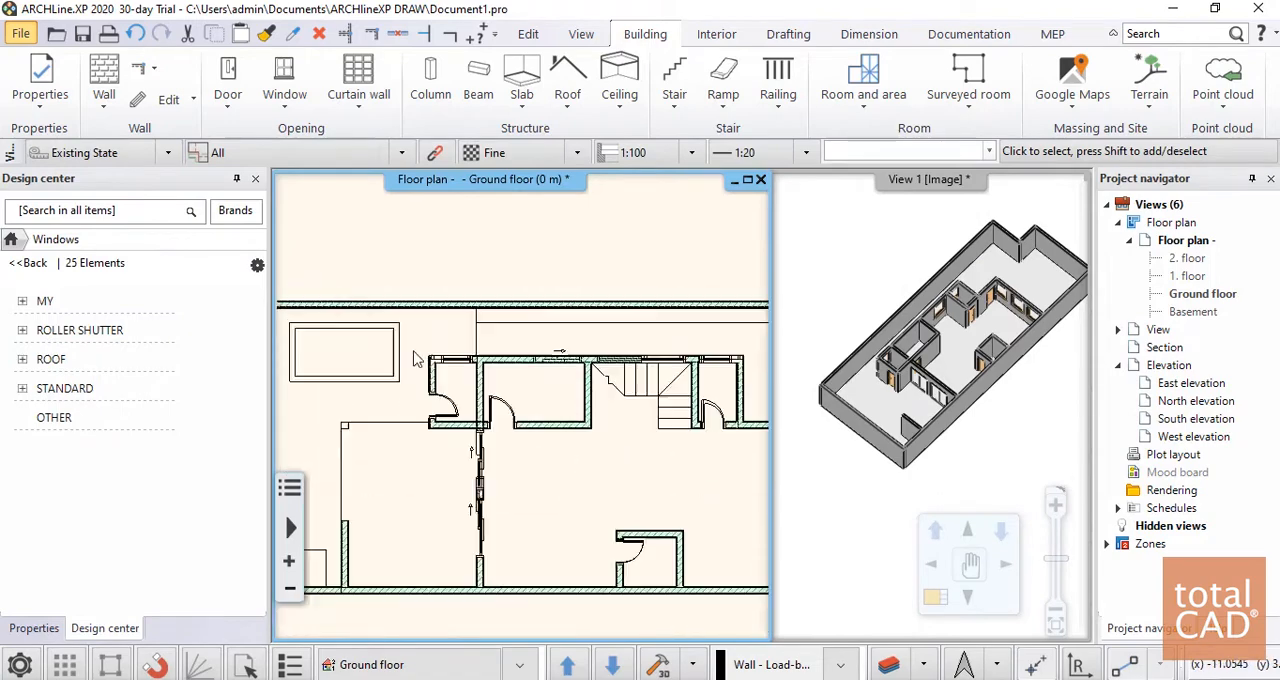
click(503, 420)
scroll(503, 420, down, 2)
middle_drag(536, 379, 445, 307)
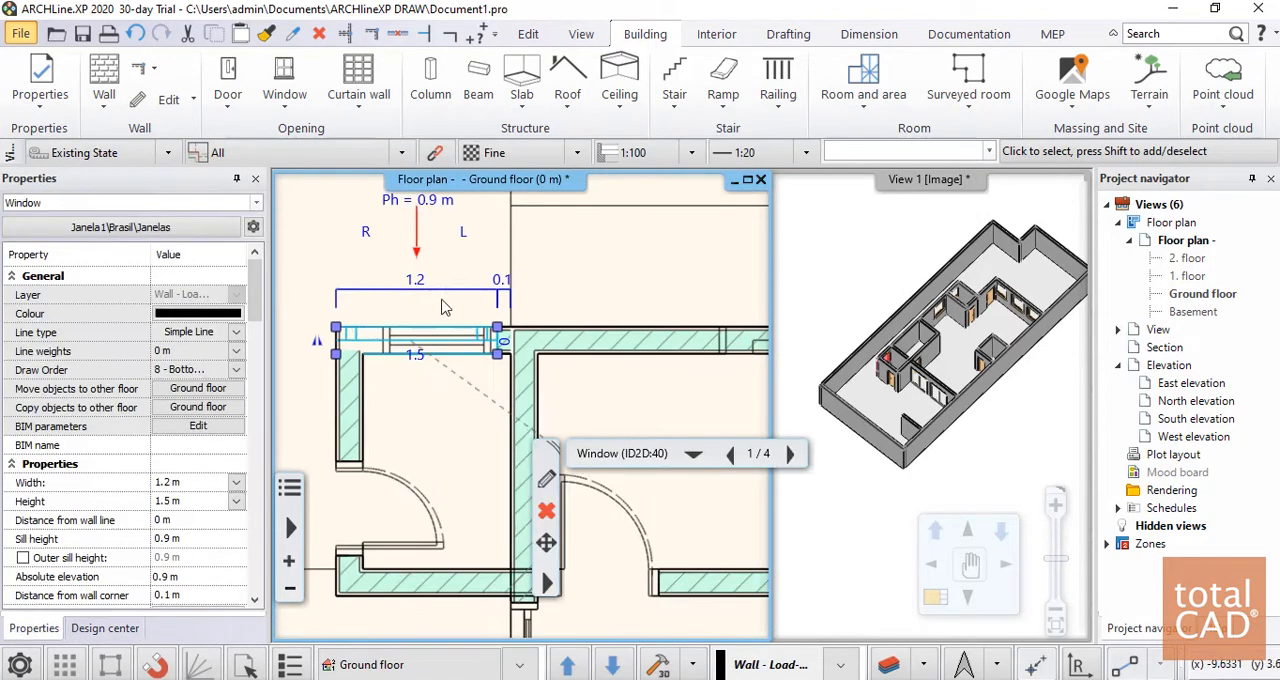
click(335, 330)
click(403, 384)
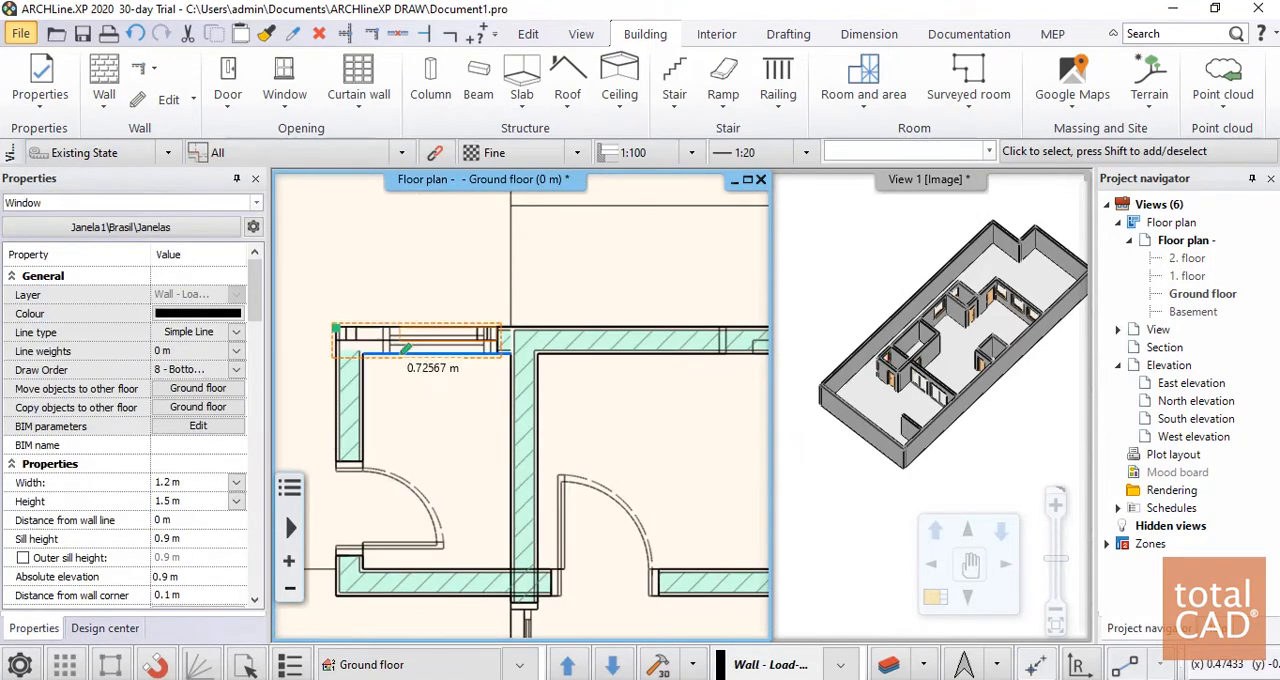
click(383, 345)
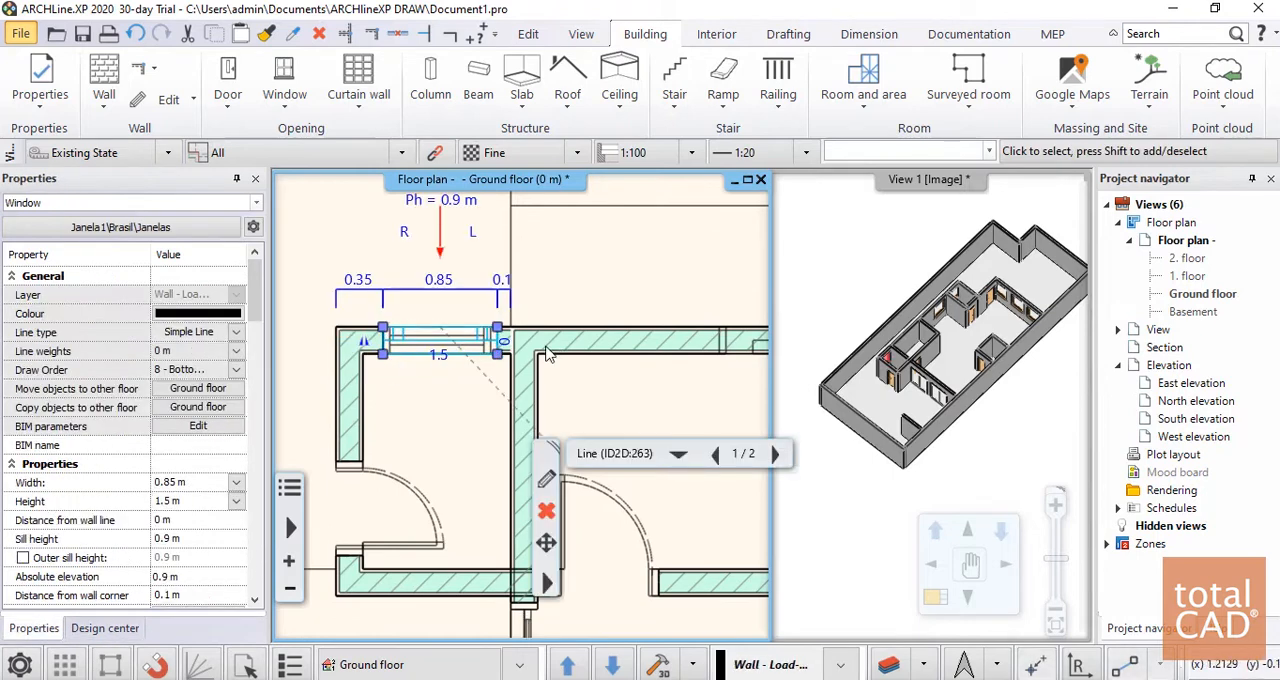
Change the size of the same window to 0.8 m by moving its east end to the plan's opening line
scroll(537, 385, up, 3)
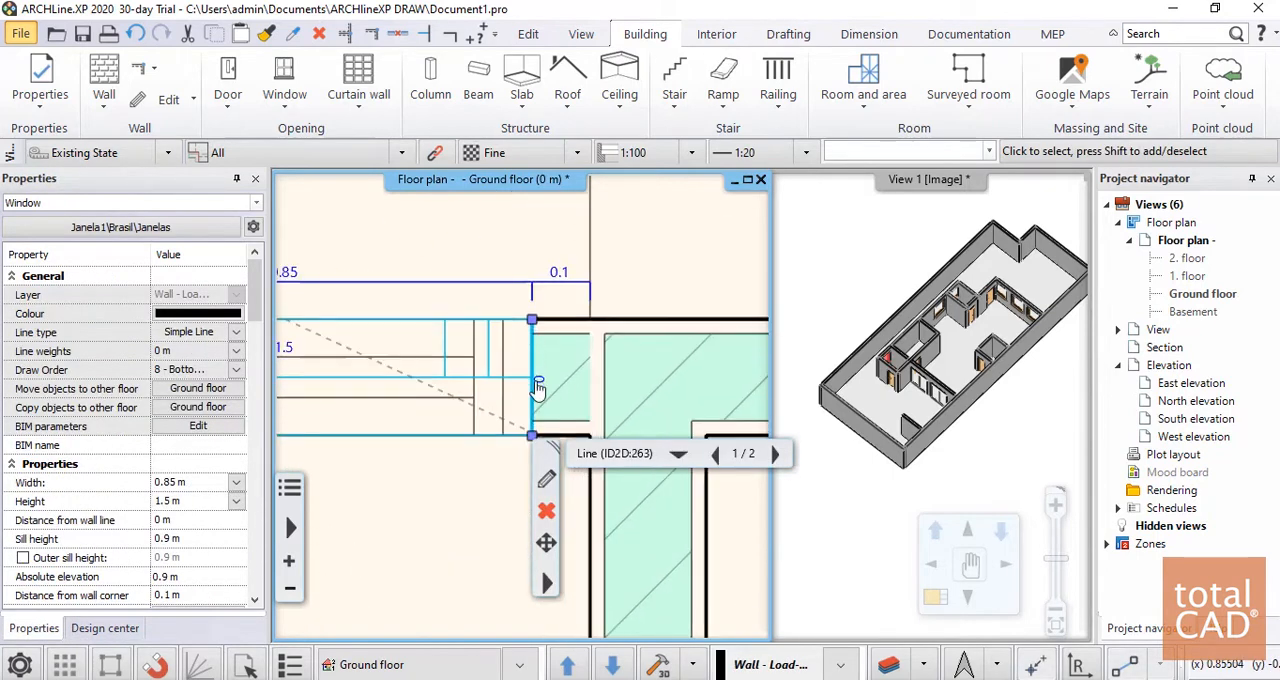
click(531, 322)
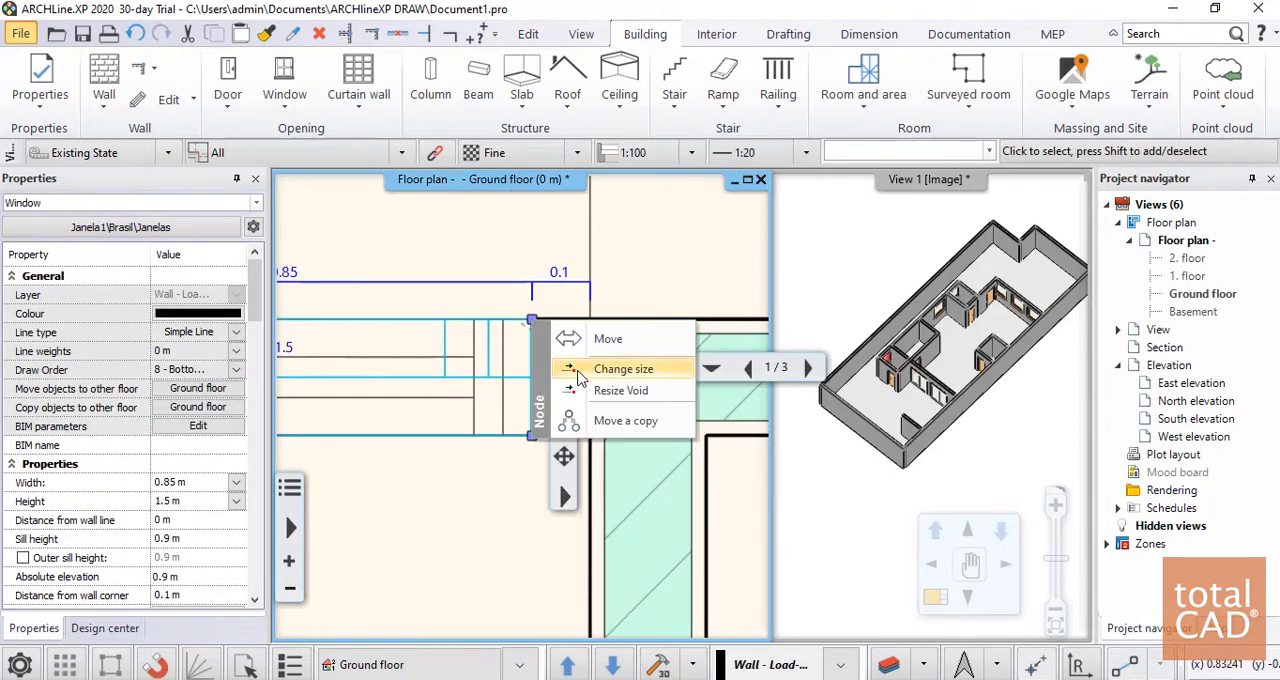
click(622, 369)
click(503, 320)
scroll(510, 340, down, 3)
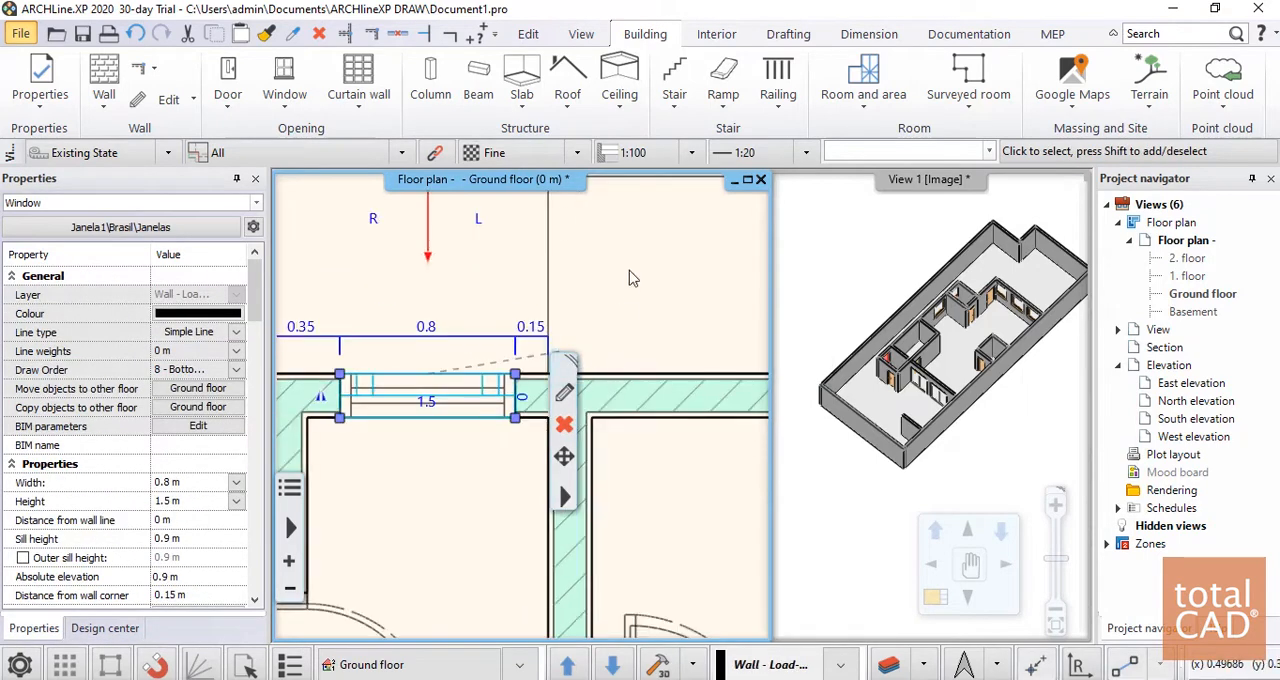
middle_drag(614, 288, 374, 228)
middle_drag(720, 270, 425, 270)
scroll(450, 300, down, 3)
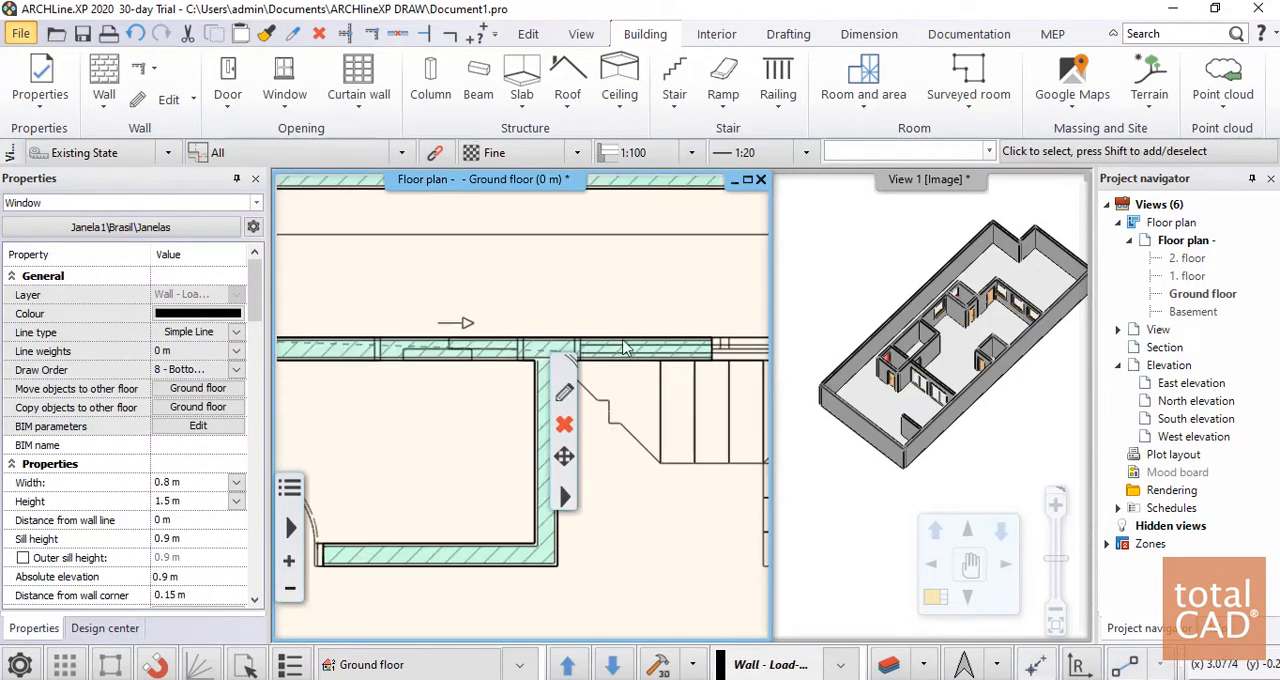
middle_drag(448, 314, 341, 279)
middle_drag(624, 334, 531, 323)
scroll(531, 321, up, 1)
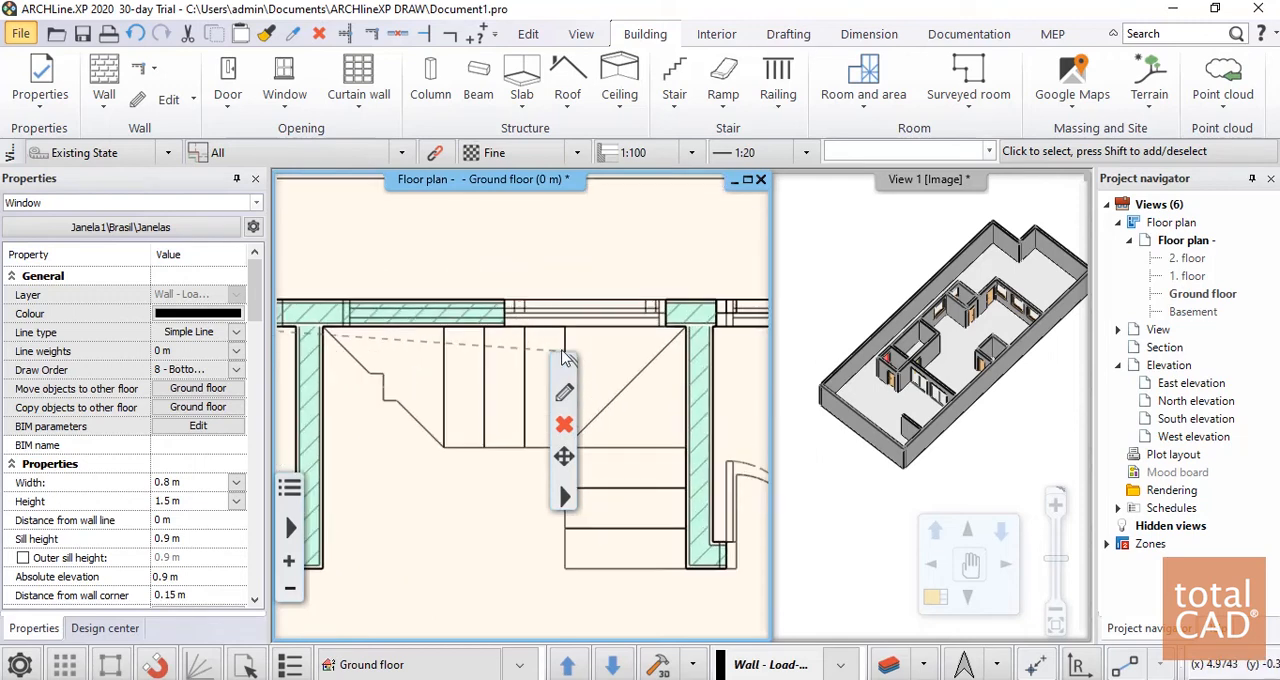
click(465, 316)
key(Escape)
click(580, 310)
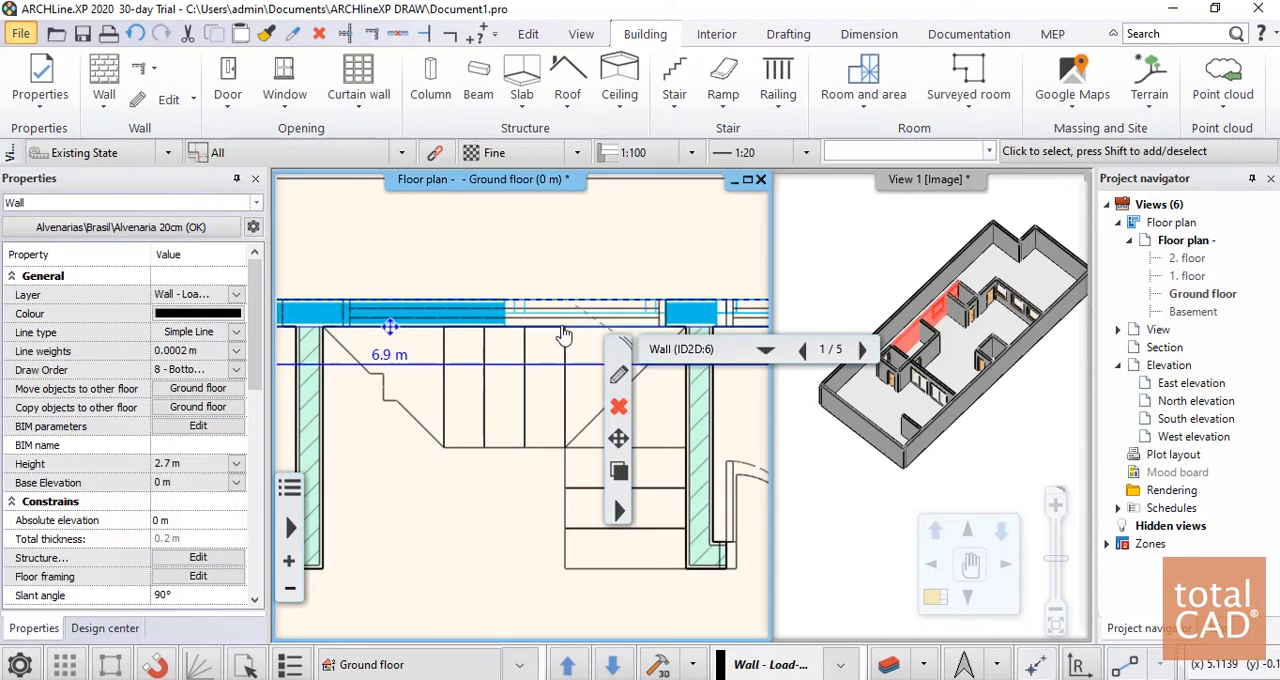
click(561, 319)
click(560, 333)
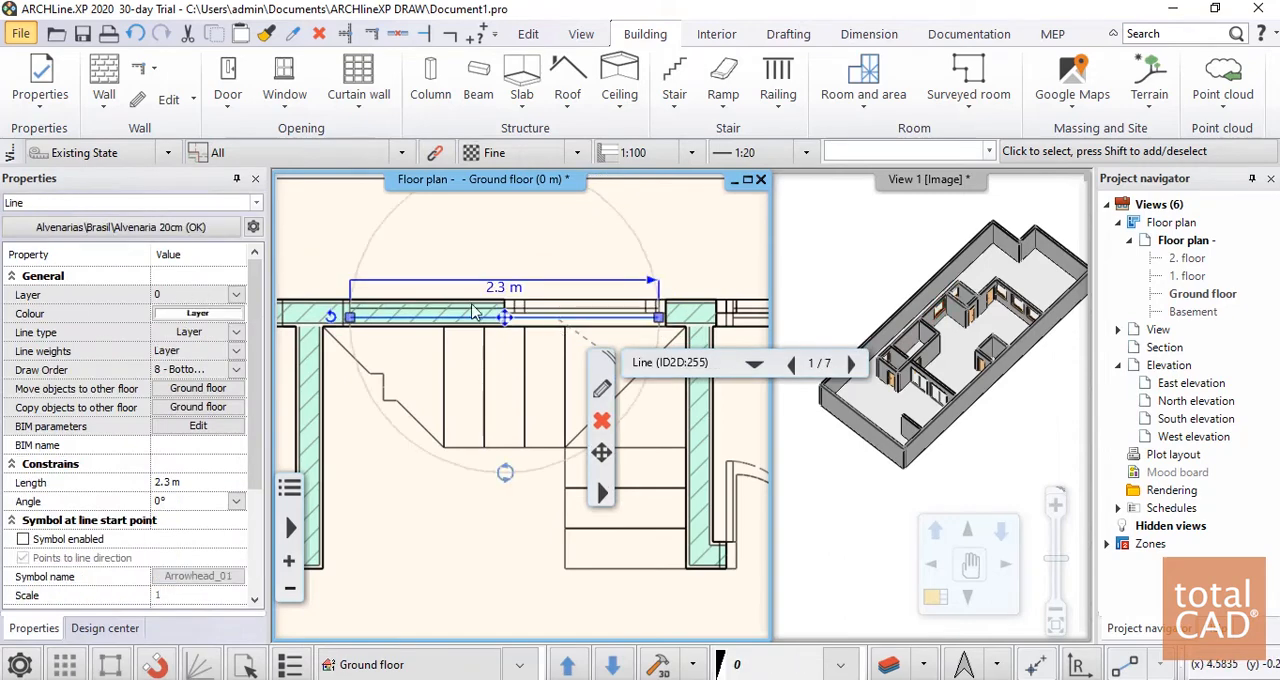
scroll(510, 397, up, 3)
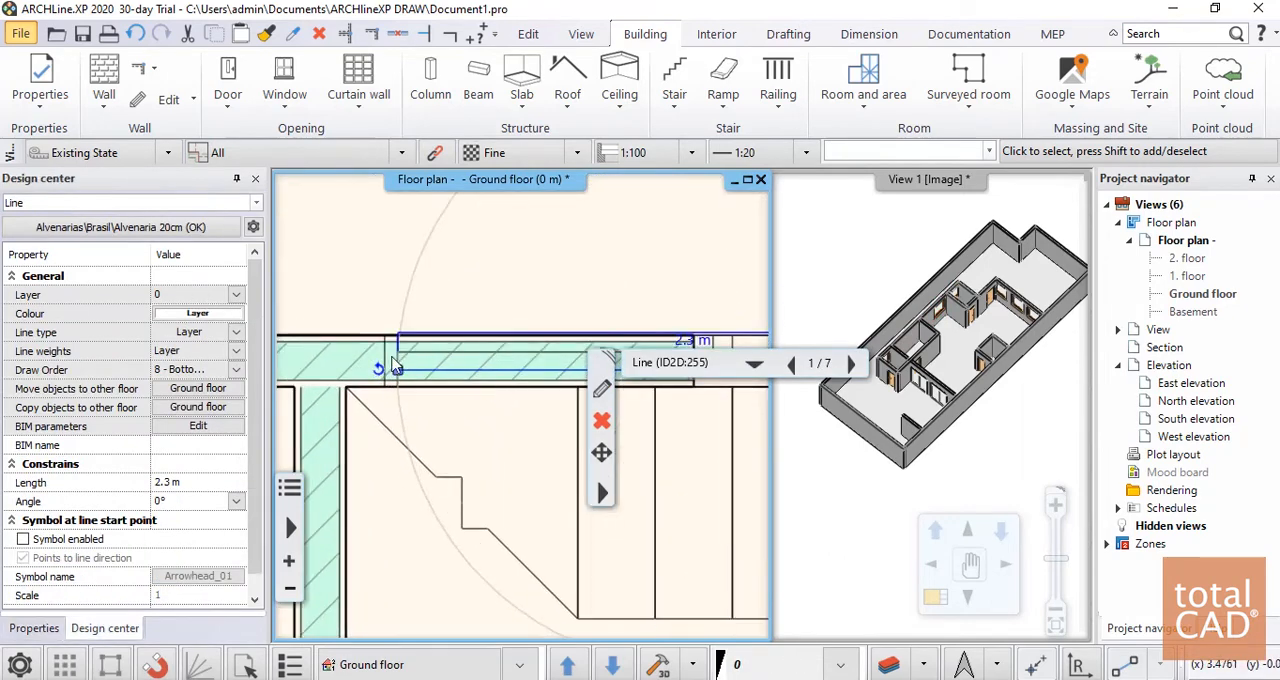
key(Escape)
scroll(418, 314, down, 3)
middle_drag(628, 356, 510, 410)
click(605, 334)
scroll(606, 335, up, 4)
scroll(510, 418, up, 2)
key(Escape)
Widen the window behind the staircase to 2.4 m by moving its west end to the wall's marked endpoint
click(497, 415)
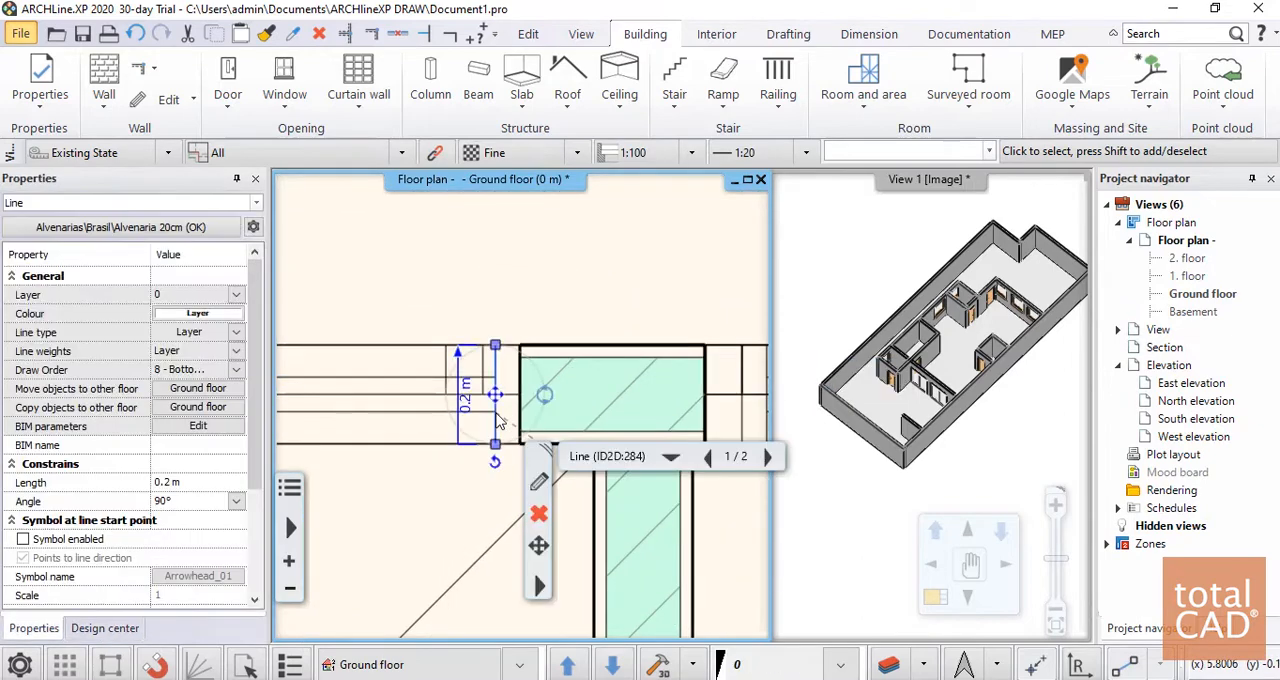
click(513, 401)
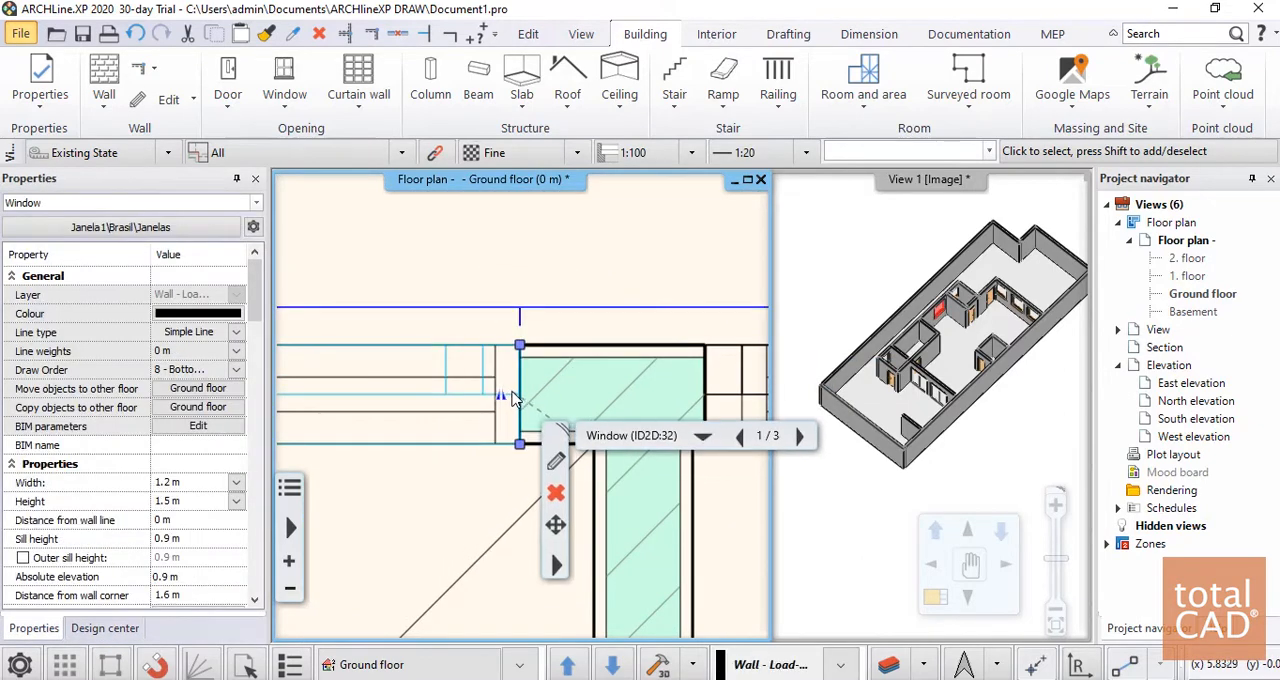
scroll(404, 428, down, 5)
scroll(405, 410, up, 4)
middle_drag(405, 410, 530, 412)
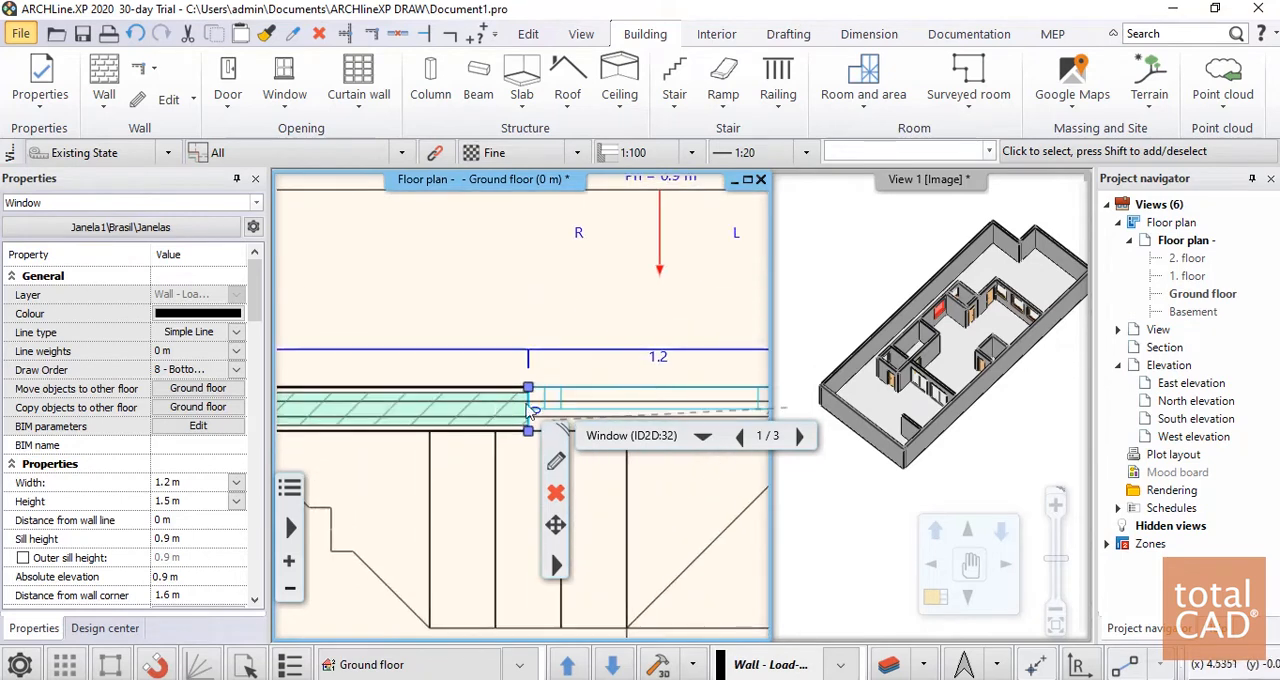
mouse_move(533, 396)
click(632, 443)
scroll(603, 340, down, 4)
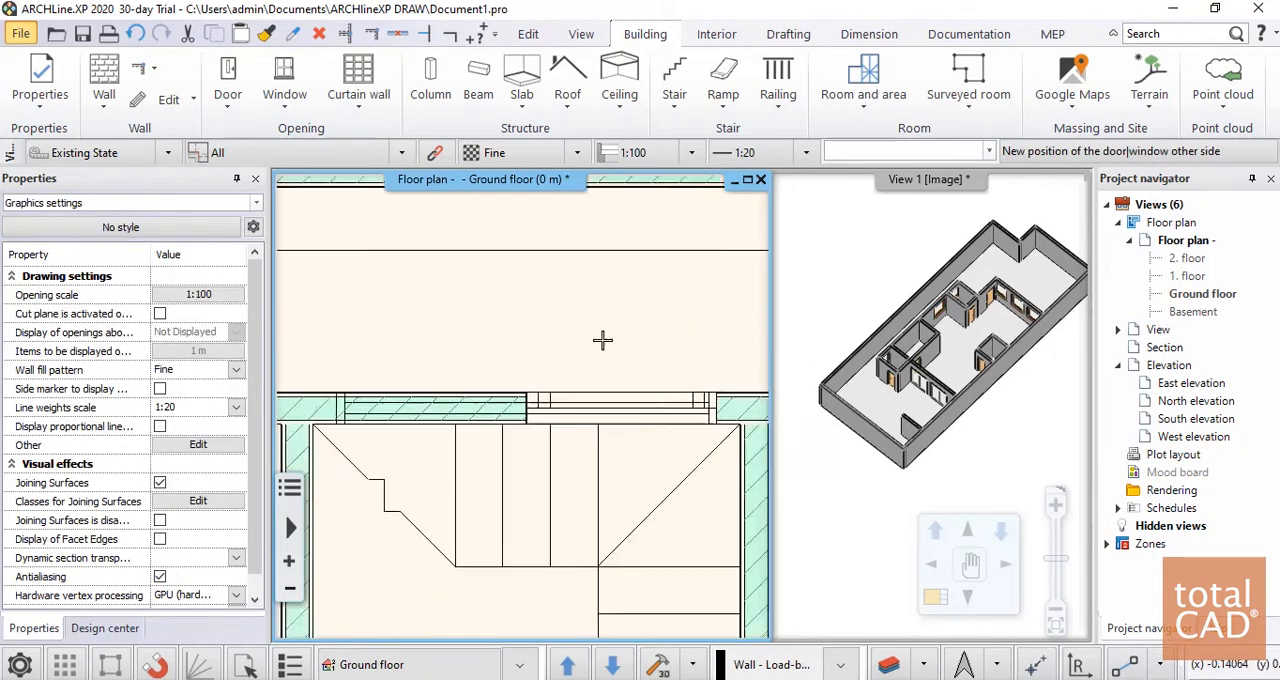
scroll(434, 409, up, 4)
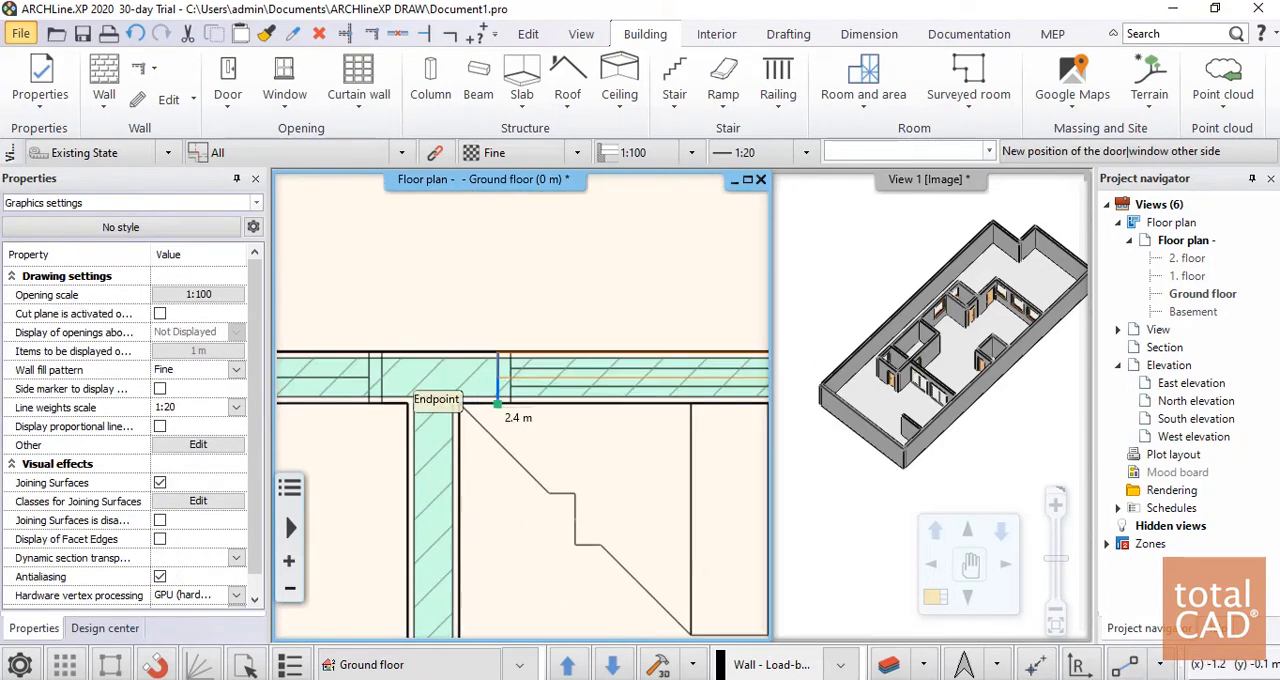
click(498, 404)
scroll(525, 405, down, 4)
Shorten the window in the small room beside the staircase by moving its east end to the plan's marked opening, and clear the selection
middle_drag(738, 396, 556, 305)
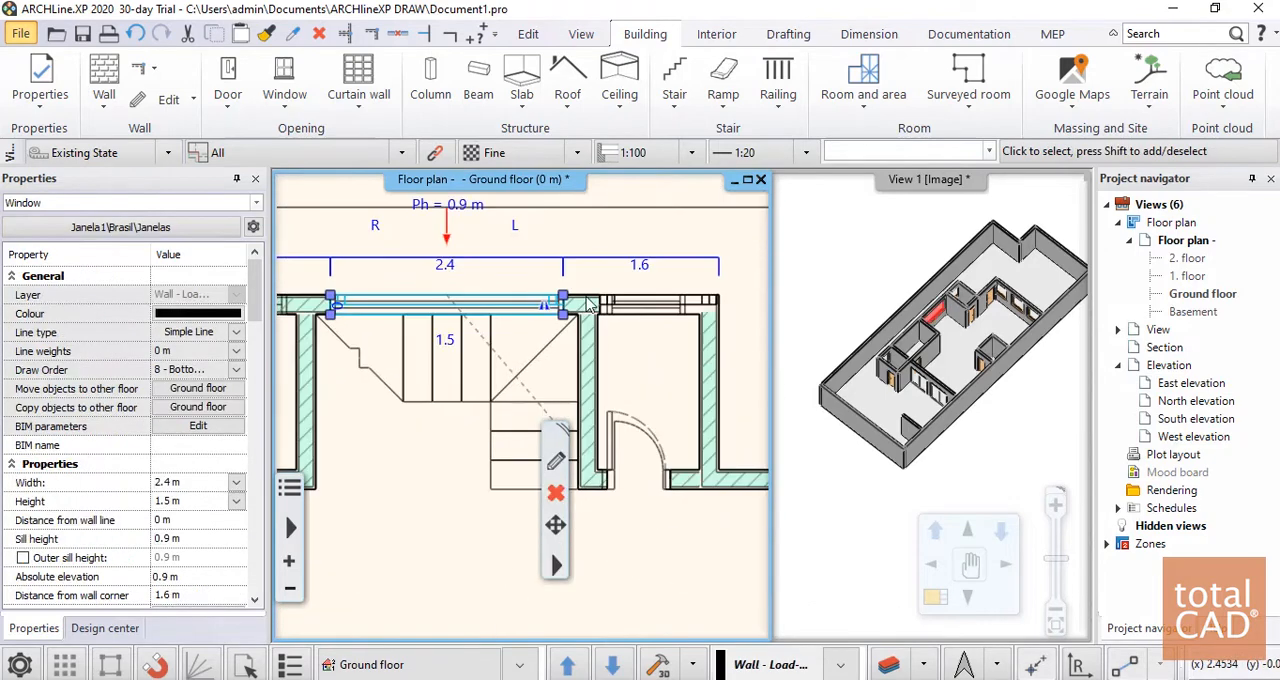
middle_drag(630, 332, 565, 333)
middle_drag(600, 280, 574, 334)
scroll(574, 334, up, 6)
click(615, 416)
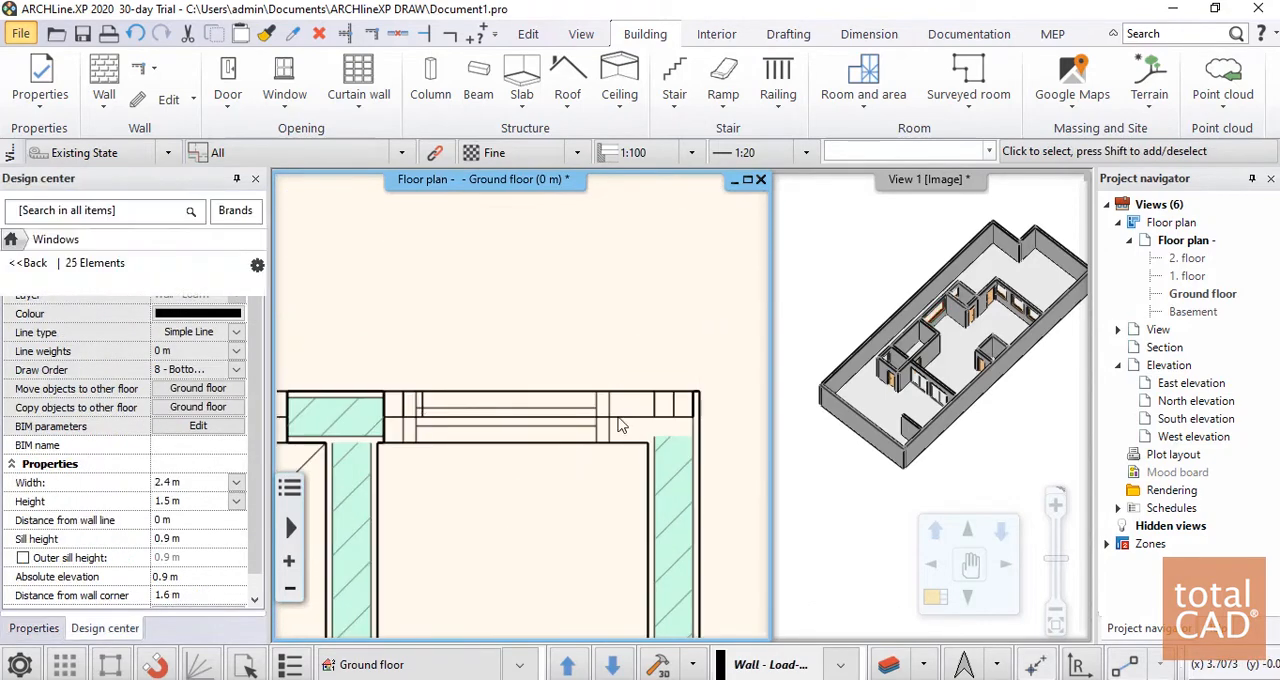
click(693, 394)
click(777, 446)
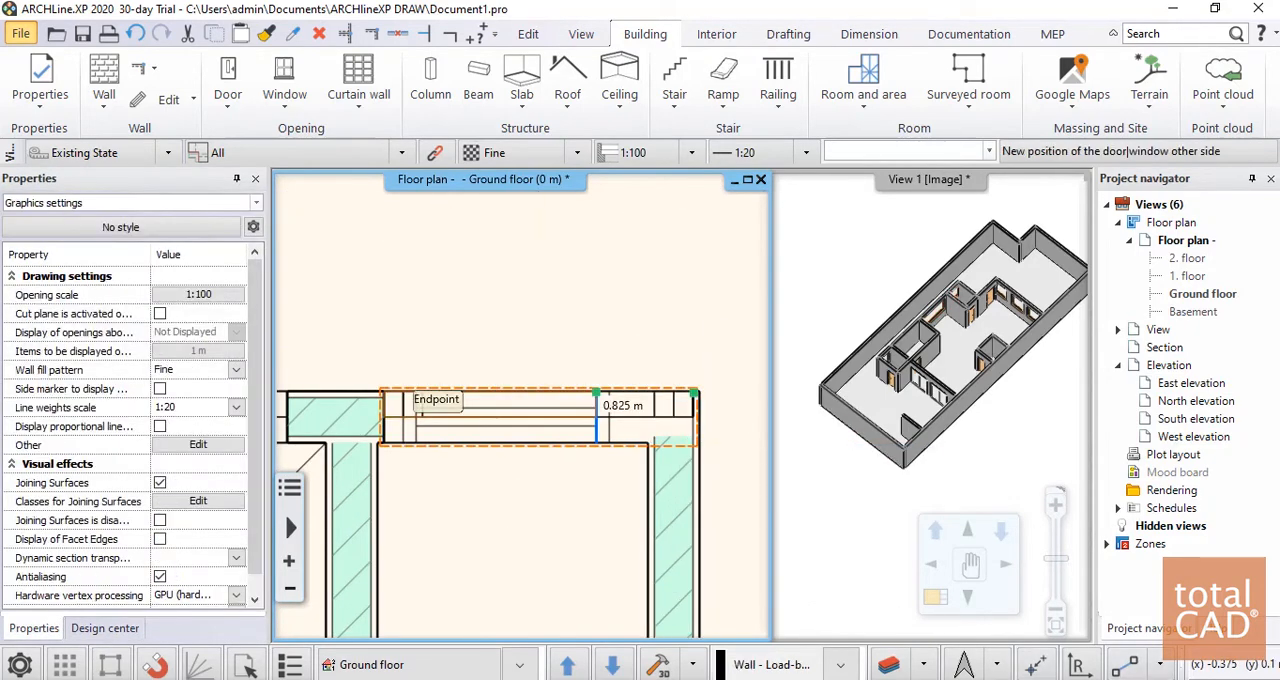
click(609, 372)
scroll(420, 289, down, 6)
key(Escape)
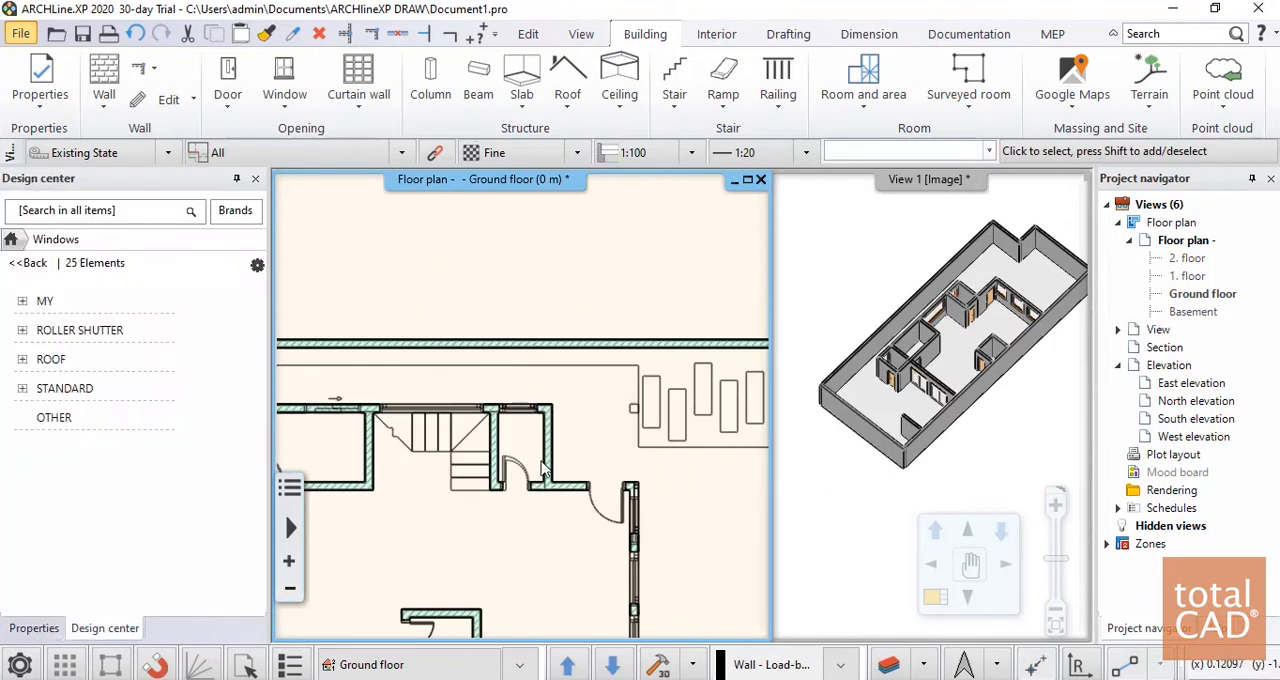
Examine the ground floor's doors and windows on the plan and from several angles in the 3D view
scroll(576, 500, up, 6)
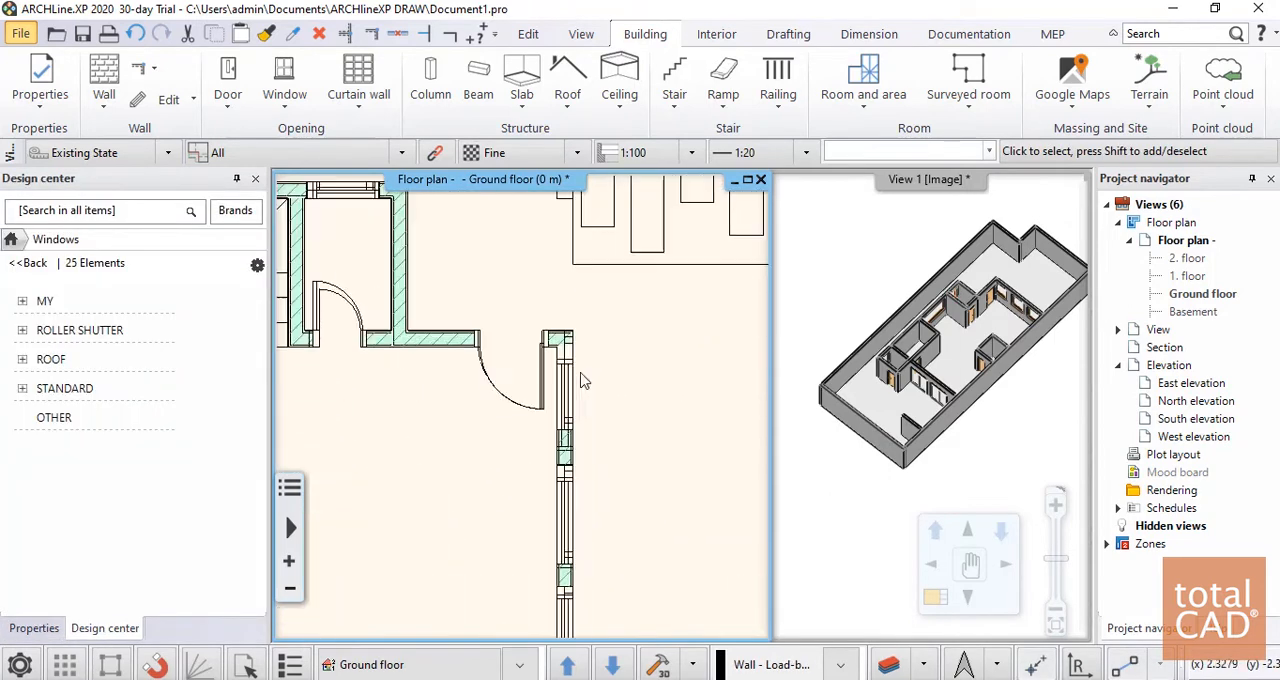
scroll(517, 378, down, 5)
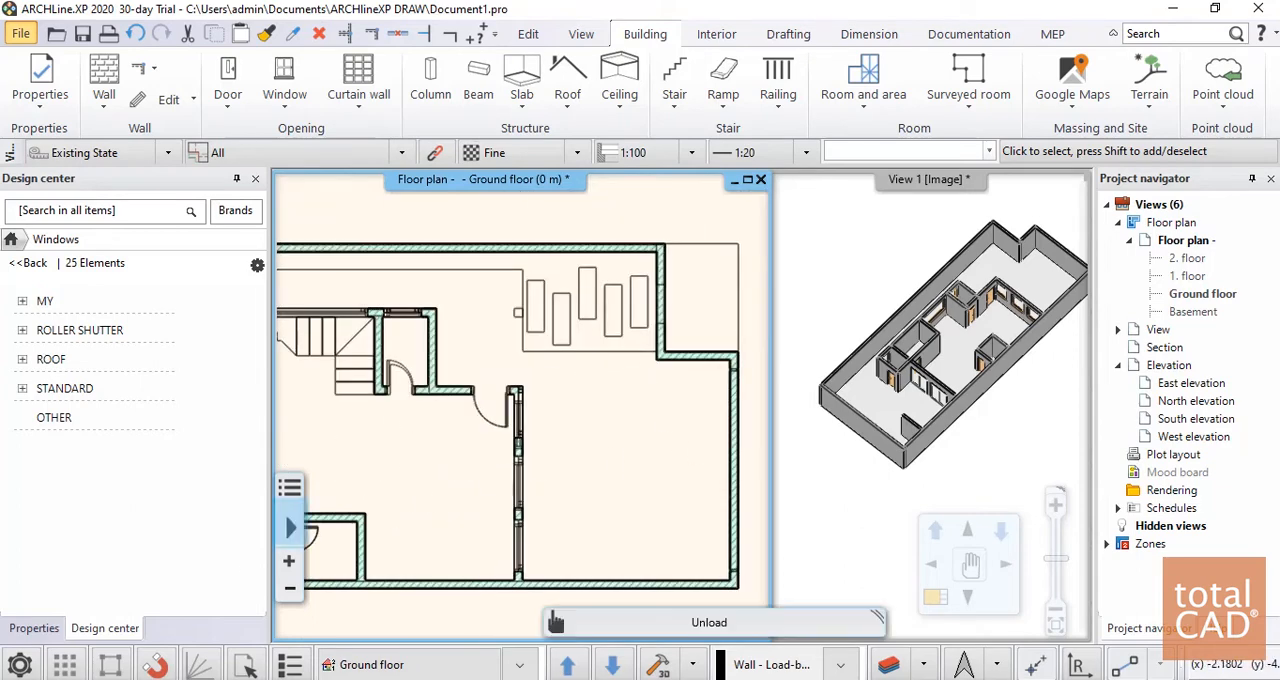
scroll(421, 519, down, 2)
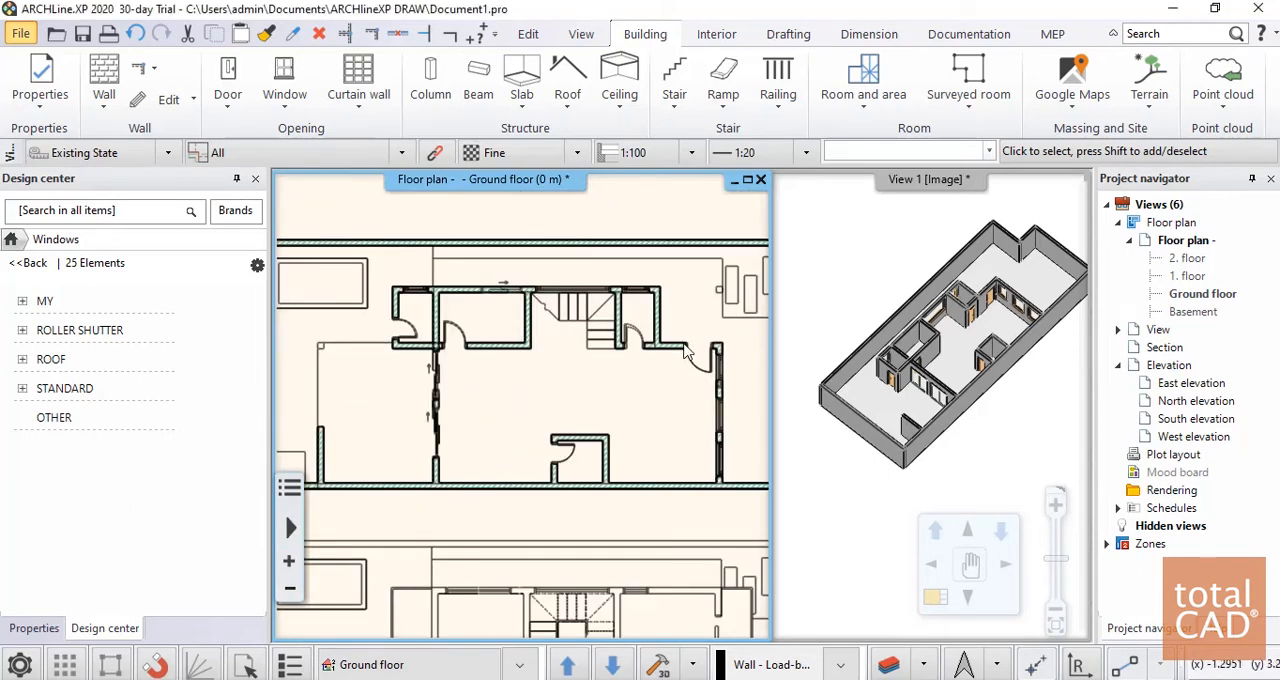
scroll(742, 405, up, 4)
scroll(497, 340, down, 5)
click(980, 344)
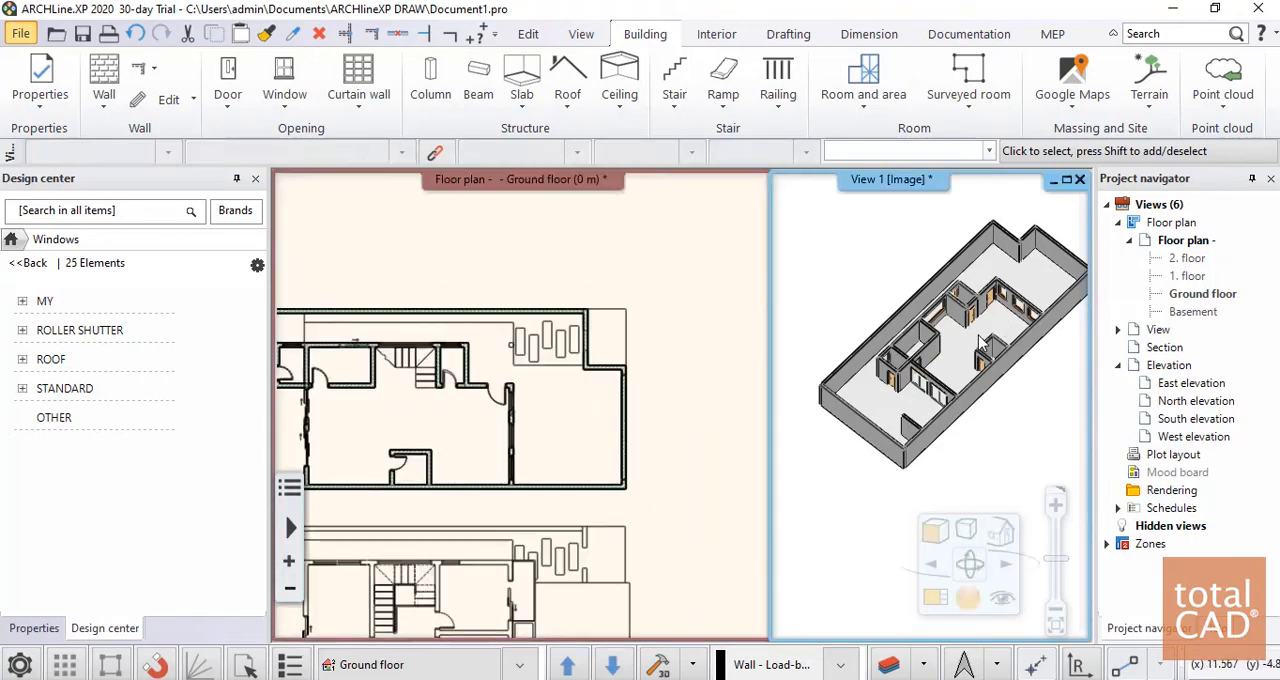
scroll(984, 344, up, 8)
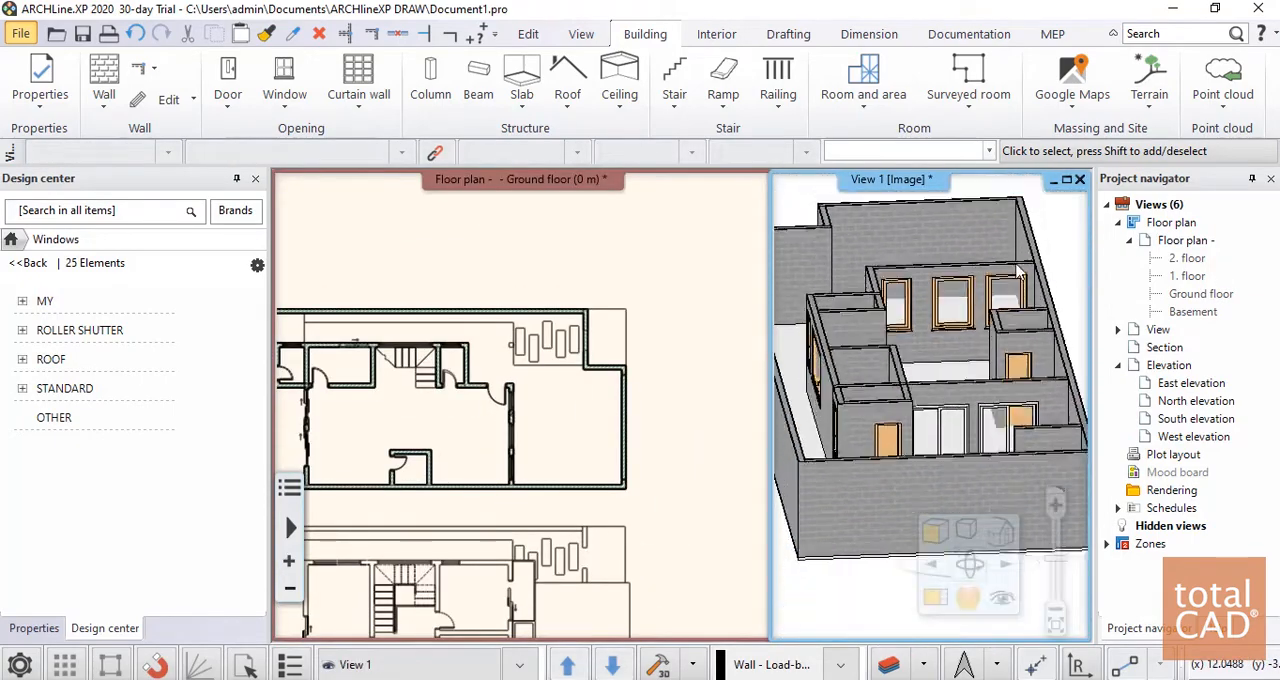
scroll(1018, 272, up, 10)
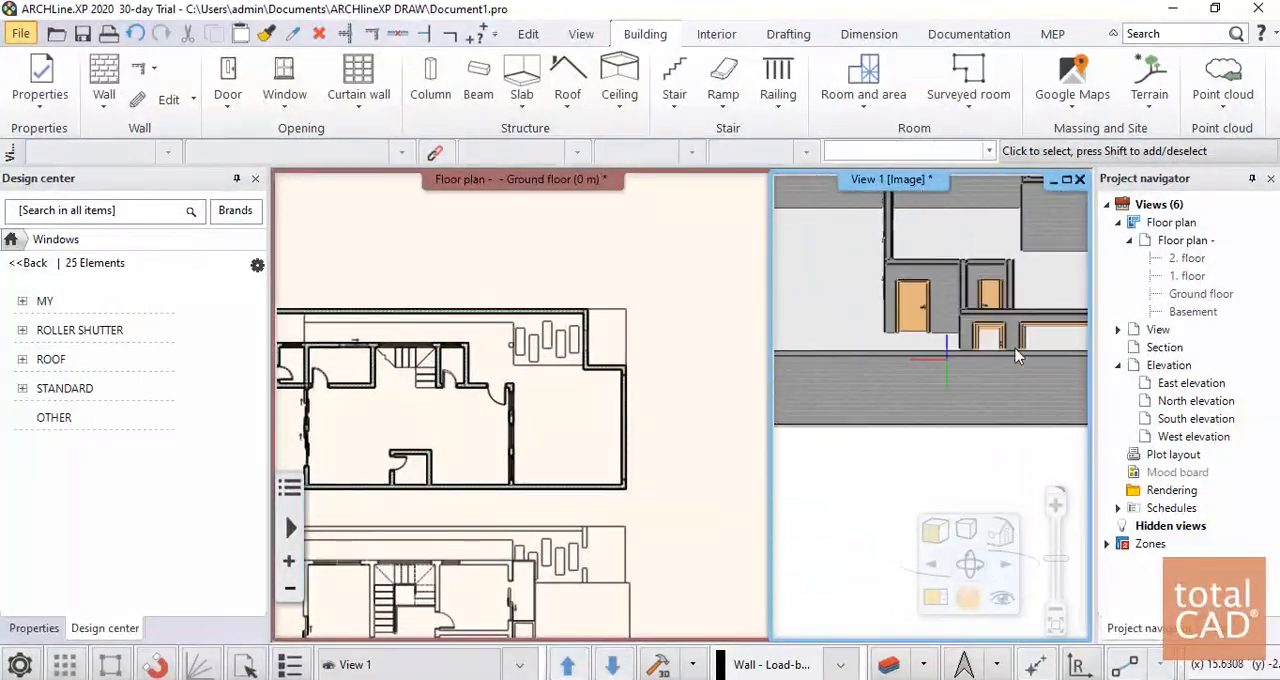
scroll(1018, 356, down, 10)
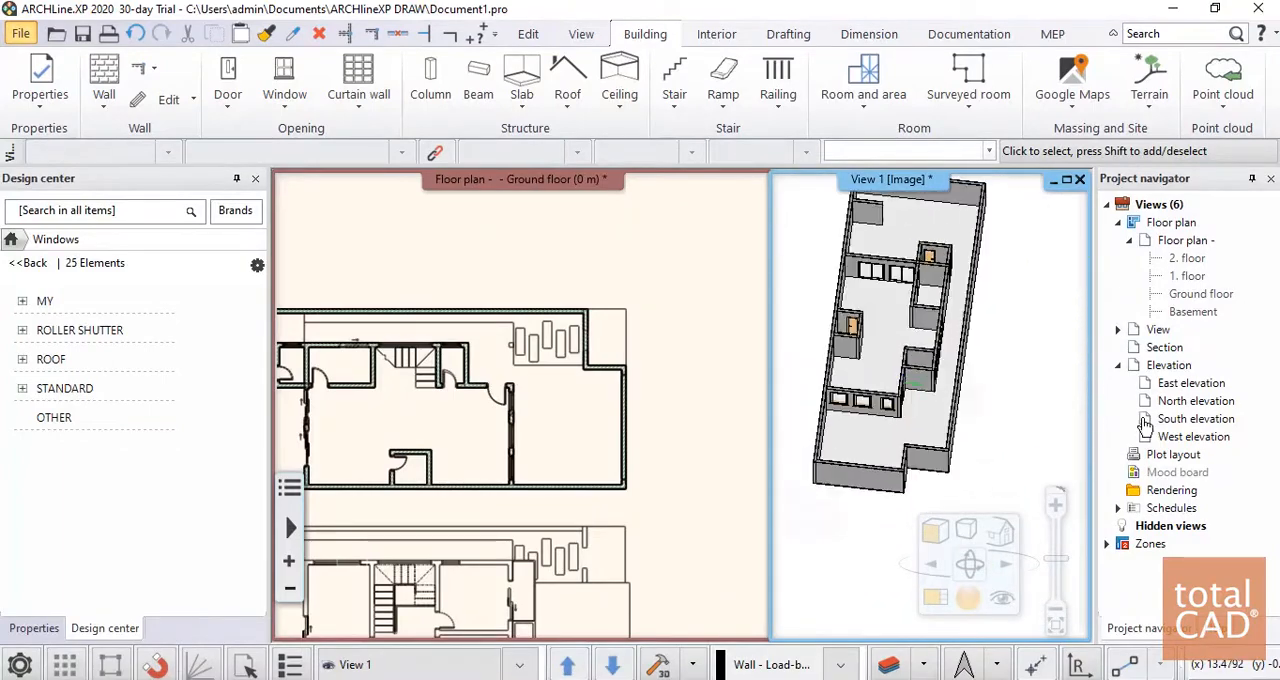
scroll(868, 470, up, 10)
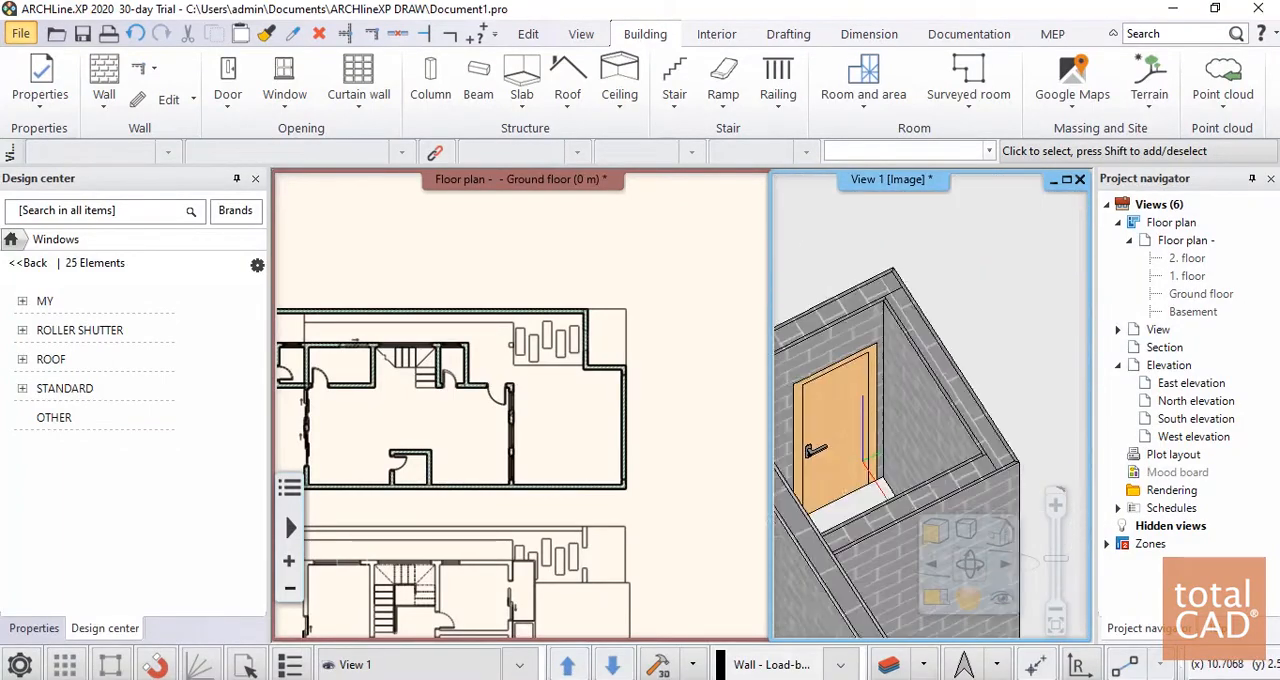
middle_drag(864, 462, 892, 446)
scroll(937, 419, up, 8)
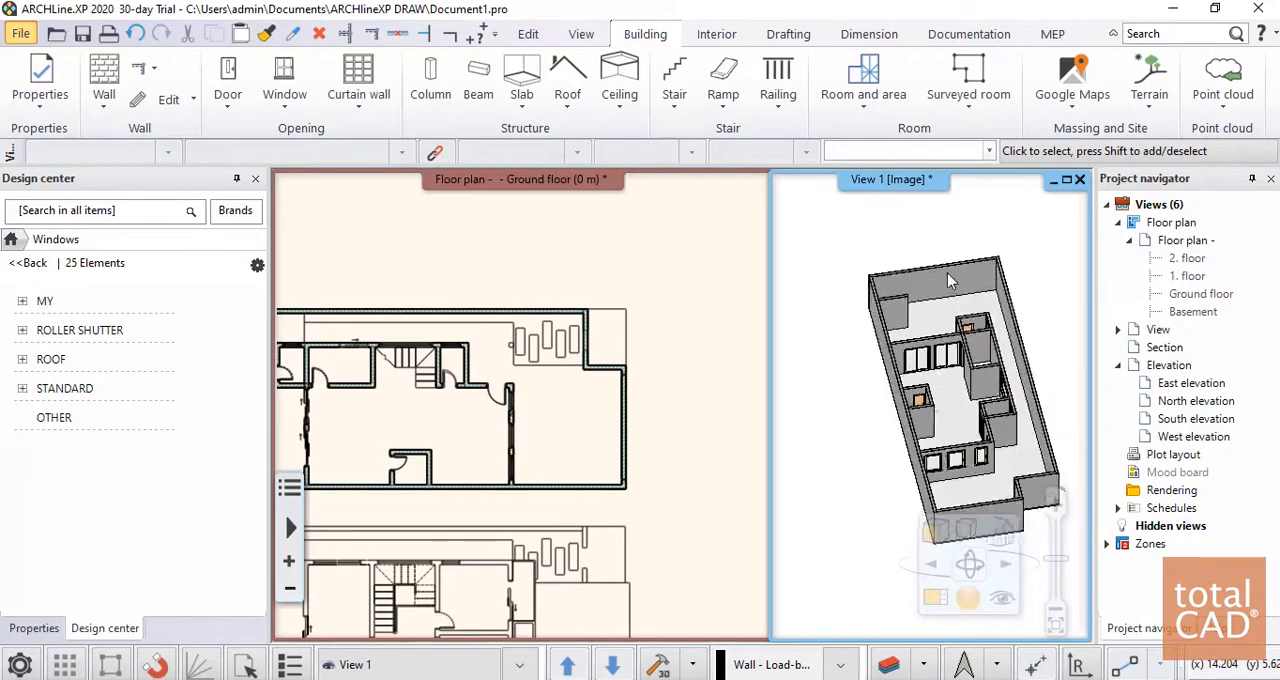
scroll(935, 392, down, 6)
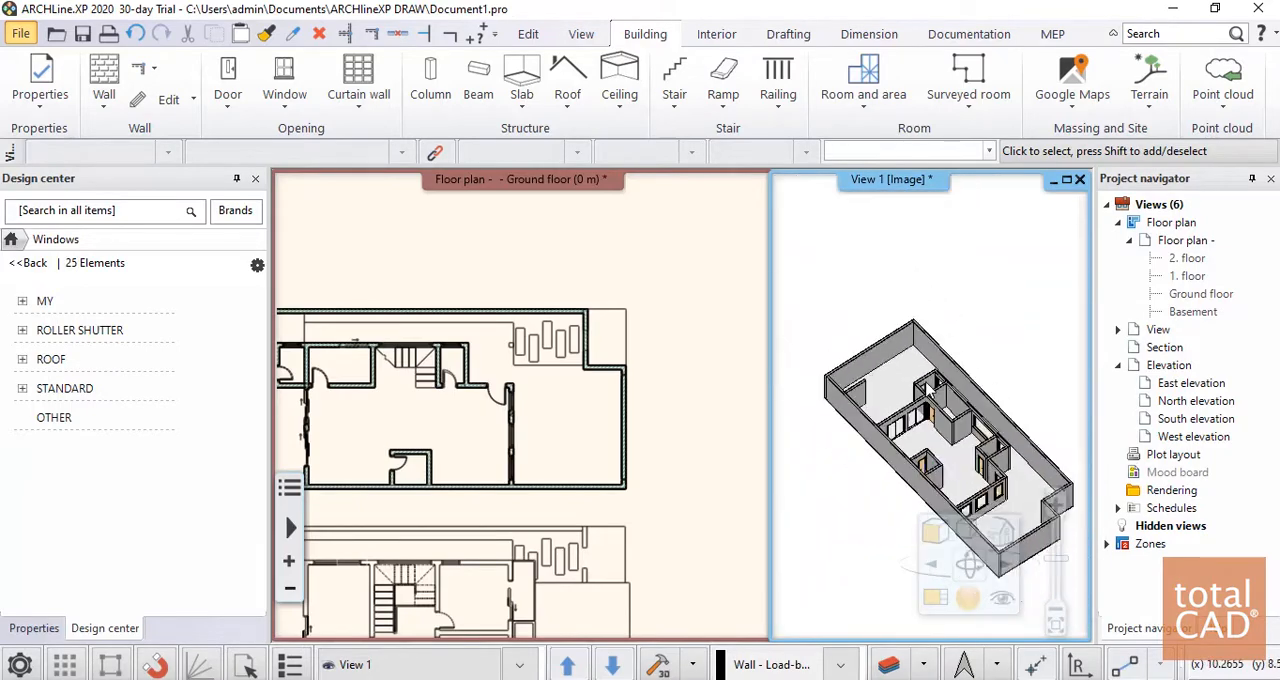
right_drag(935, 392, 991, 406)
scroll(992, 408, up, 4)
mouse_move(903, 396)
right_down()
mouse_move(815, 350)
mouse_move(893, 389)
mouse_move(880, 310)
mouse_move(903, 397)
right_up()
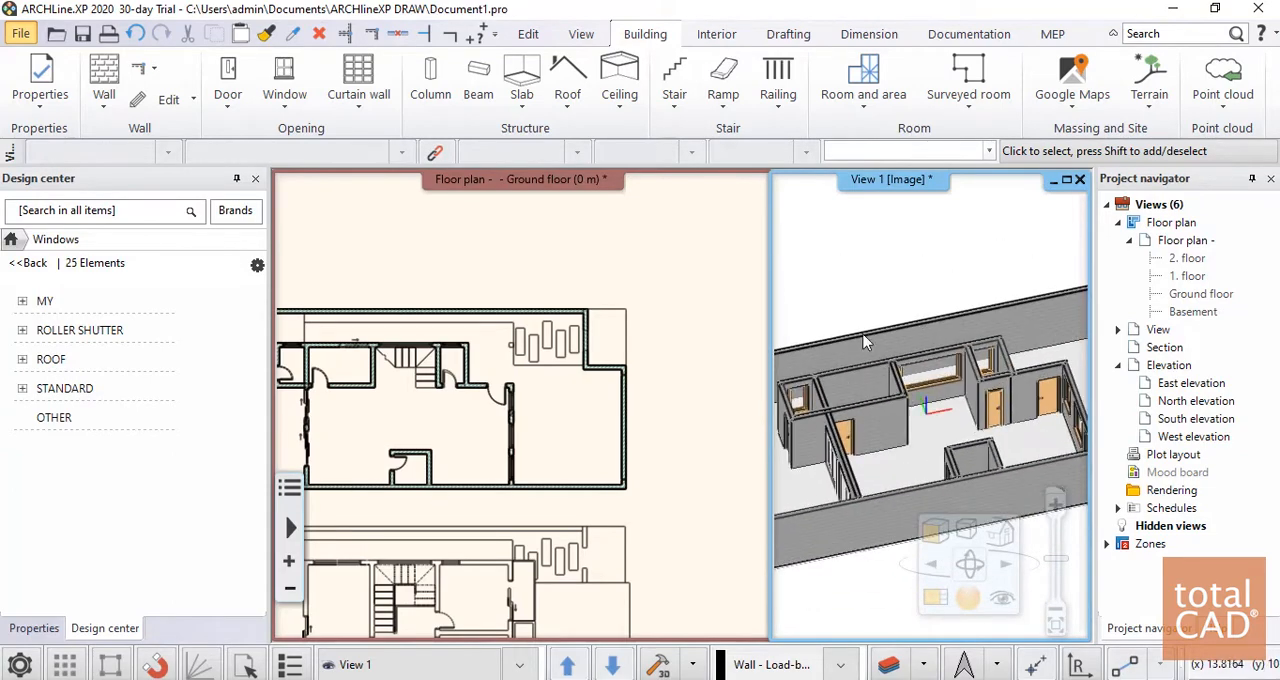
Place a 1 m wide, 2.1 m high sliding door at the marked opening line in the north wall of the room west of the staircase
right_drag(866, 342, 948, 360)
click(540, 400)
scroll(540, 400, up, 5)
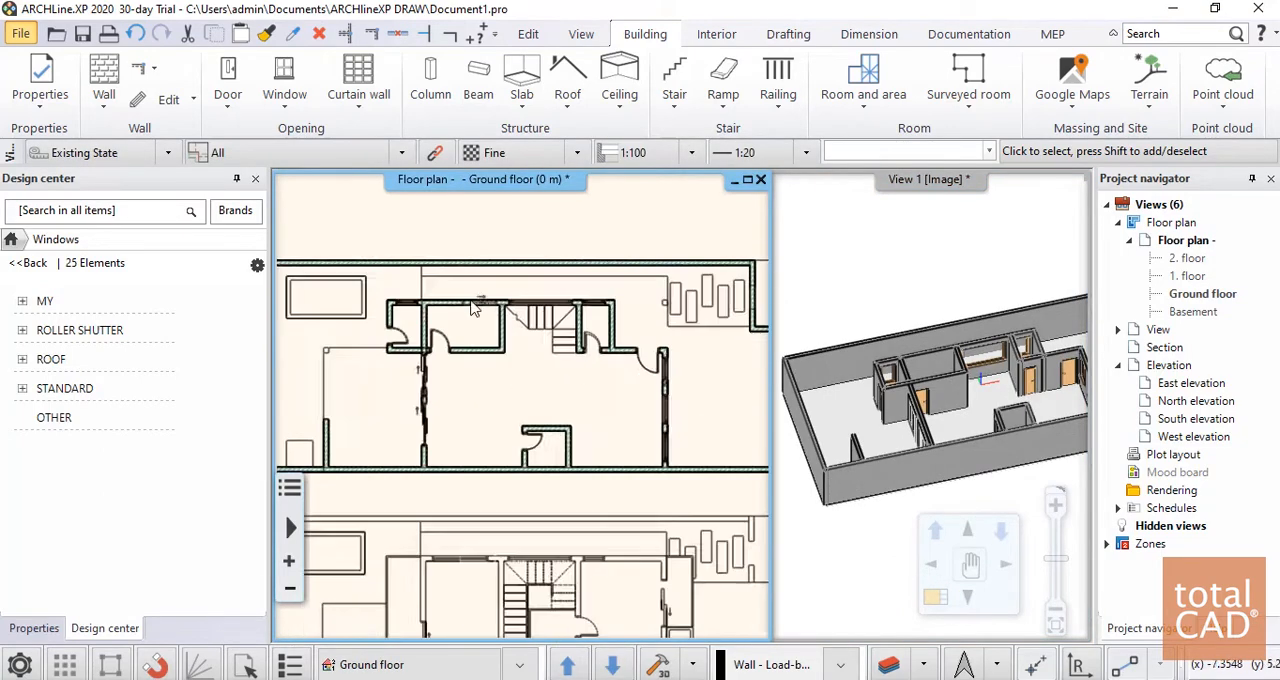
scroll(505, 397, down, 4)
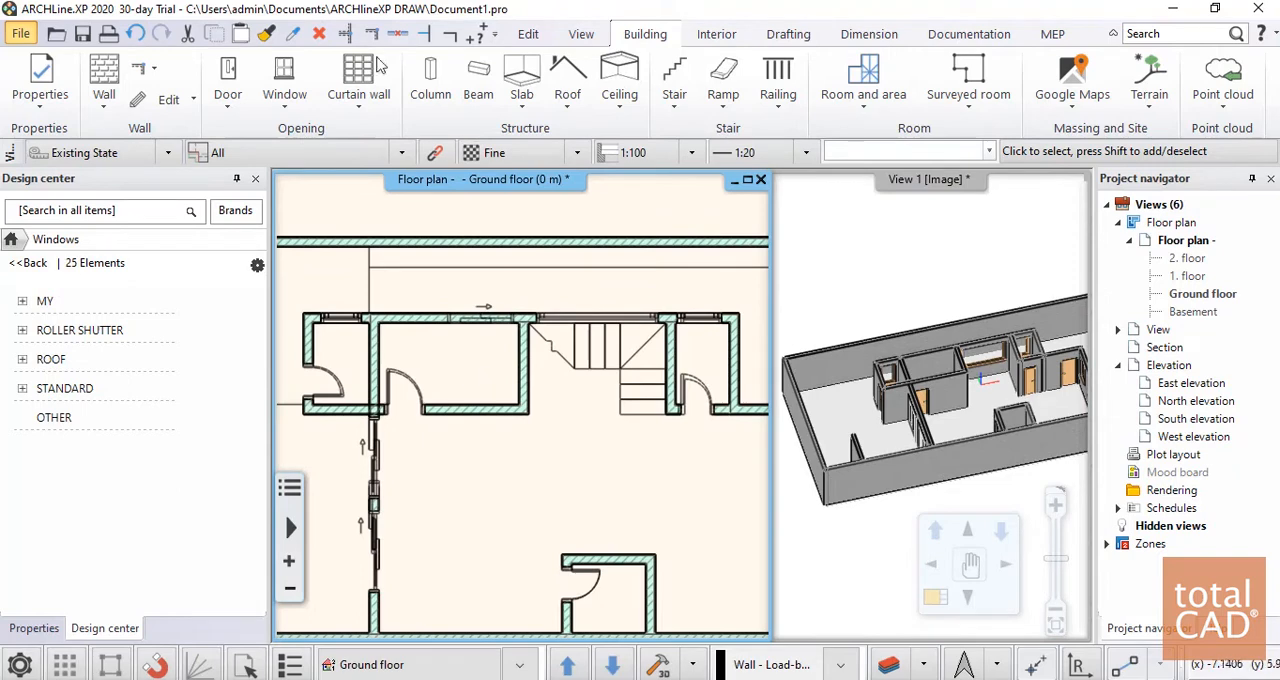
click(231, 98)
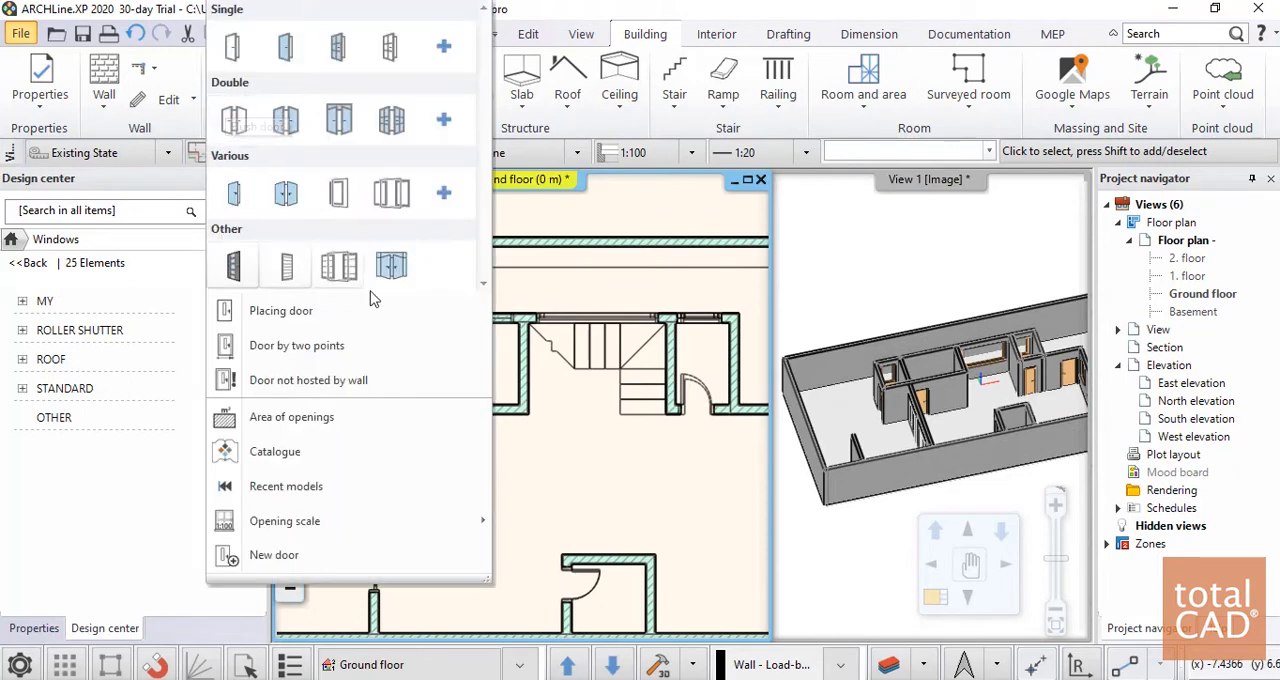
click(340, 196)
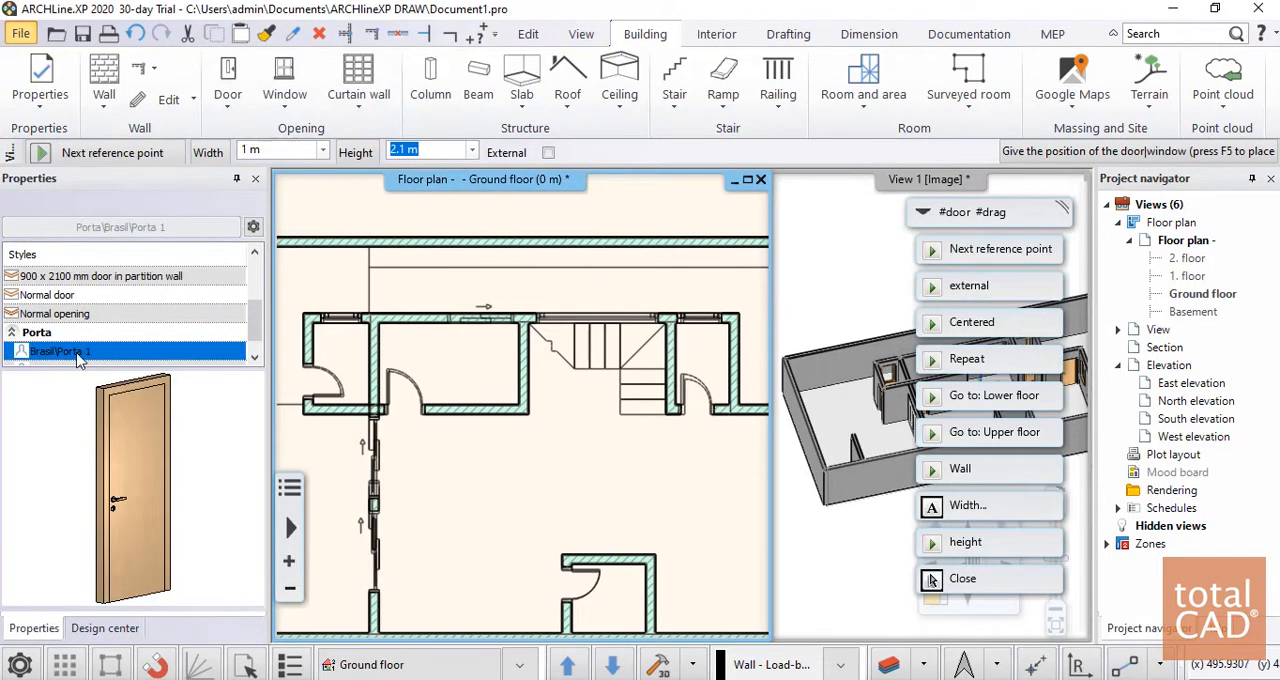
scroll(425, 312, up, 6)
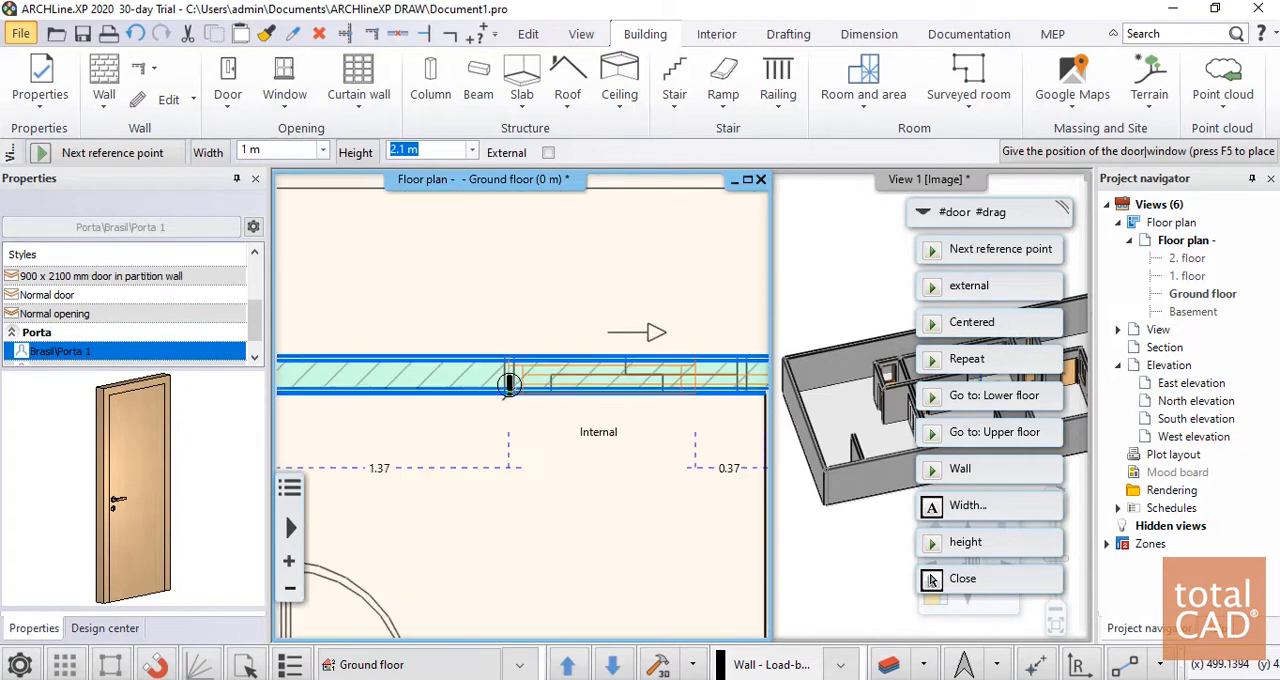
click(504, 393)
scroll(508, 398, down, 3)
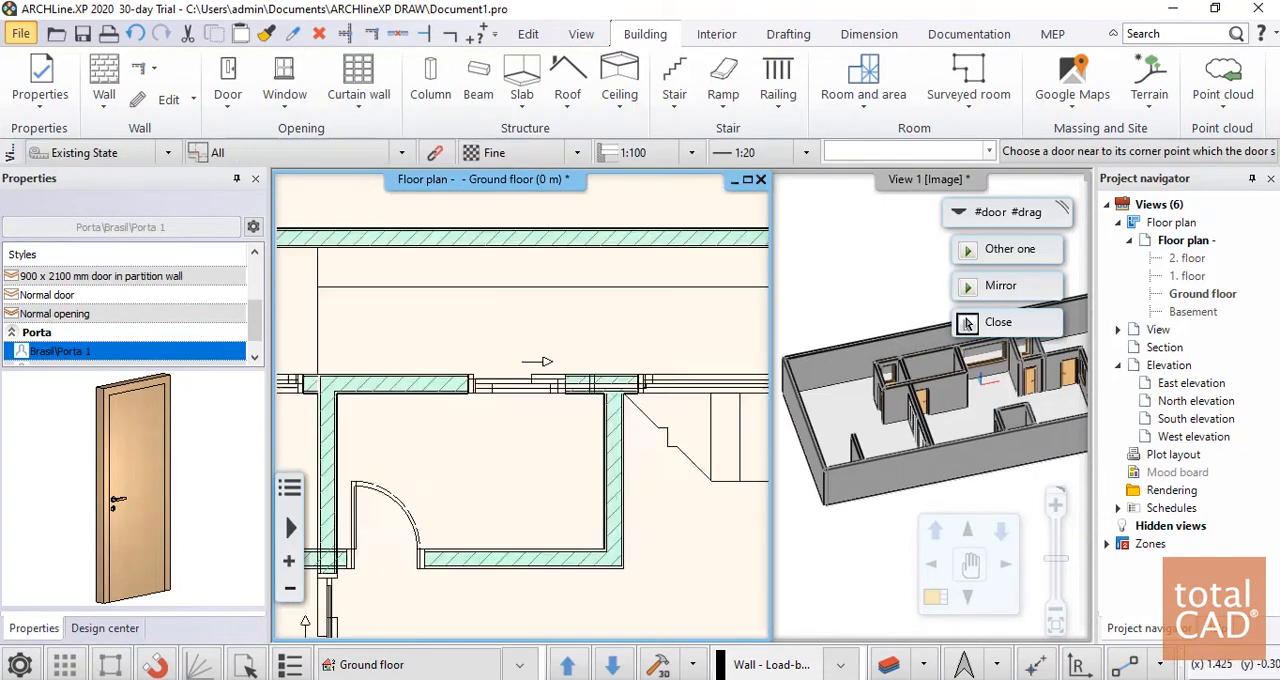
scroll(480, 385, up, 2)
click(967, 322)
Change the size of that sliding door to 1.3 m by moving its east end to the plan's marked endpoint, and clear the selection
click(507, 380)
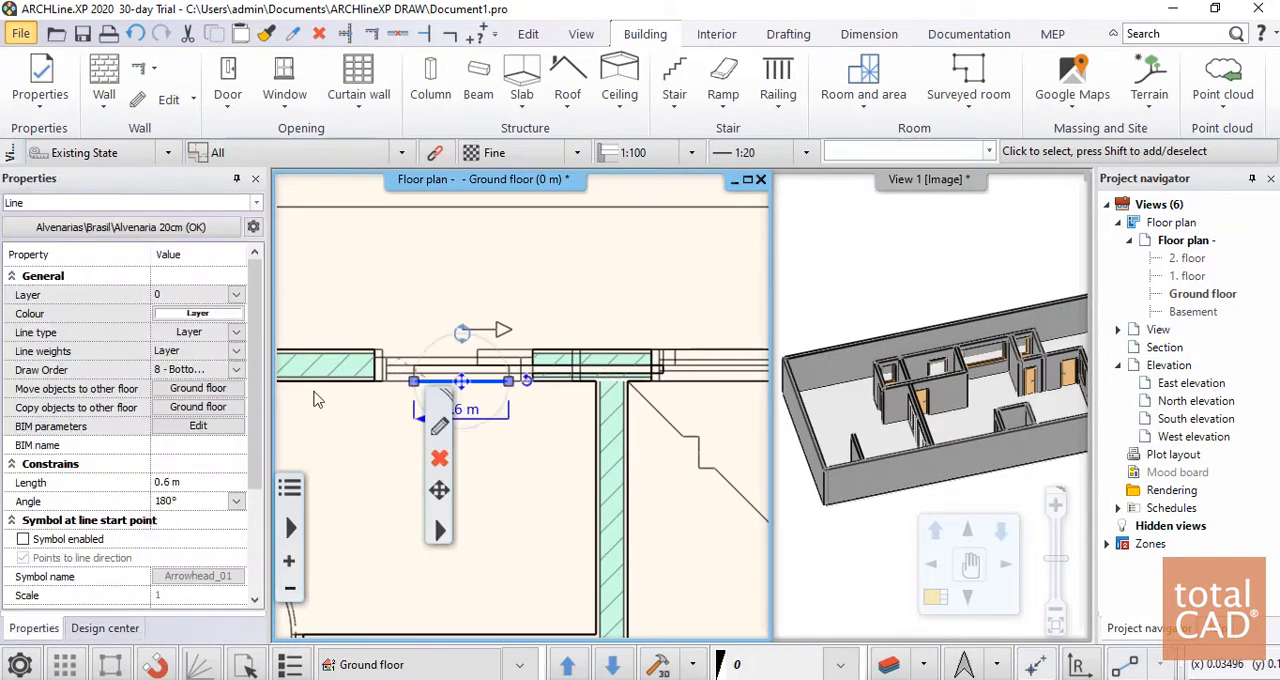
click(518, 370)
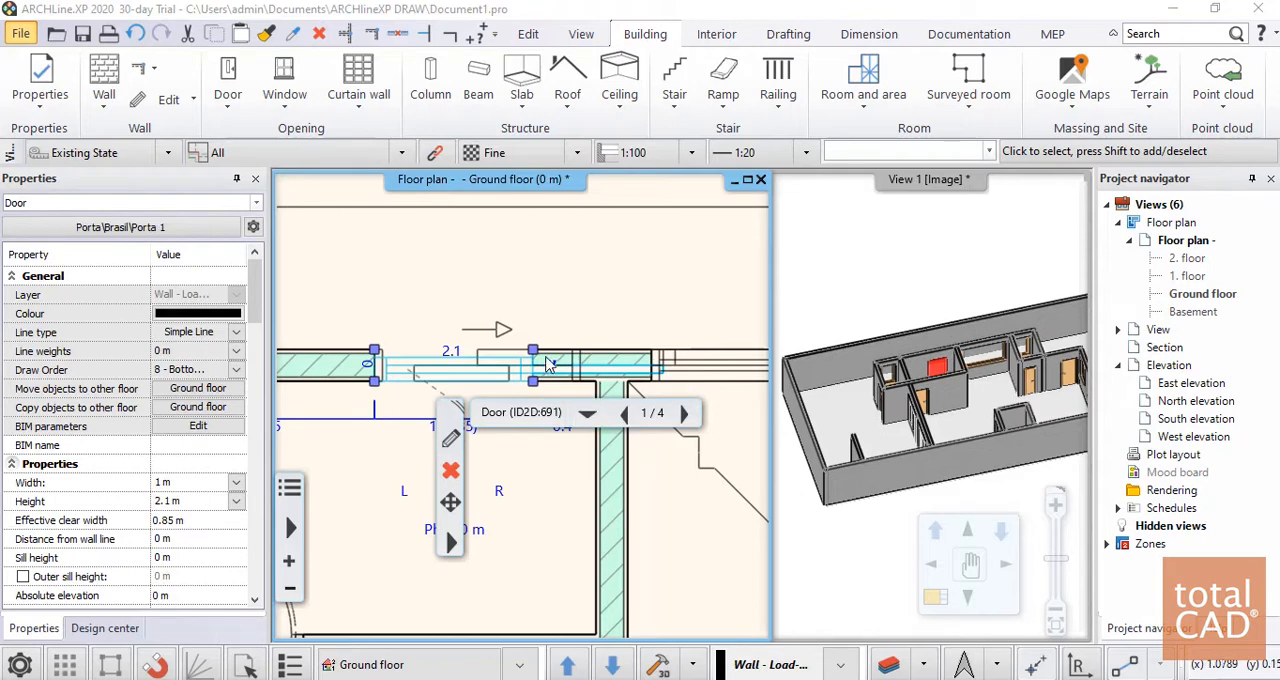
mouse_move(535, 354)
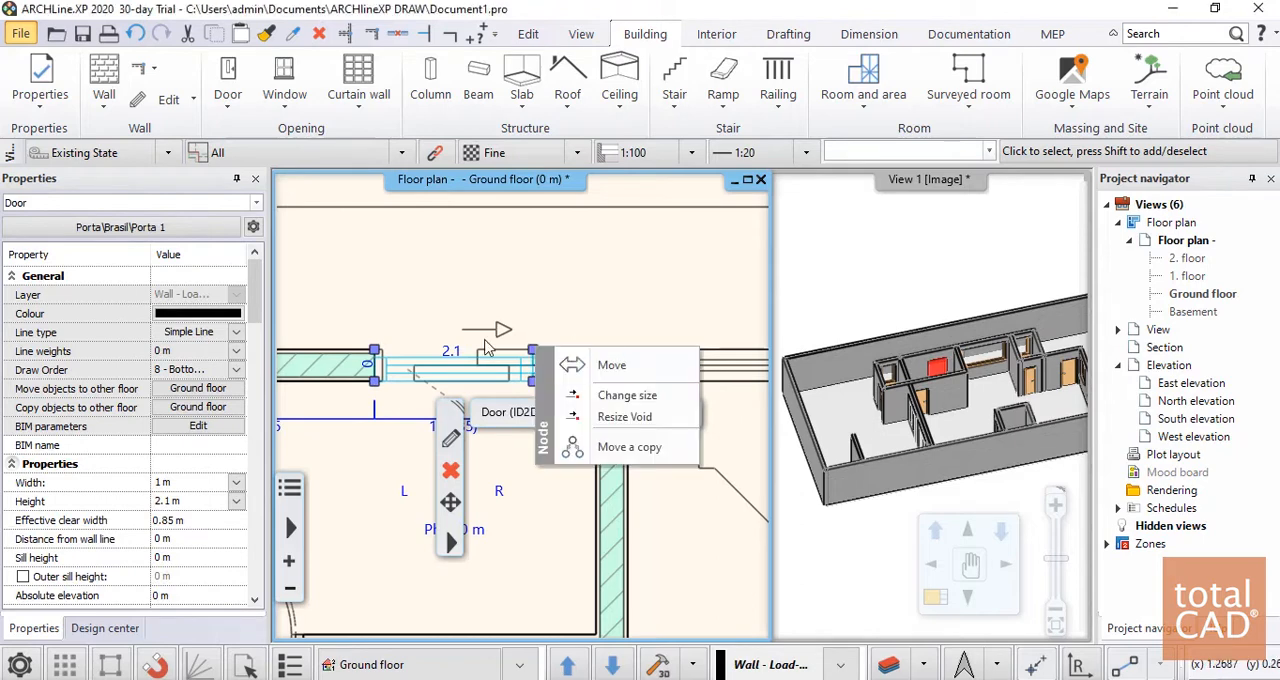
click(545, 397)
click(580, 351)
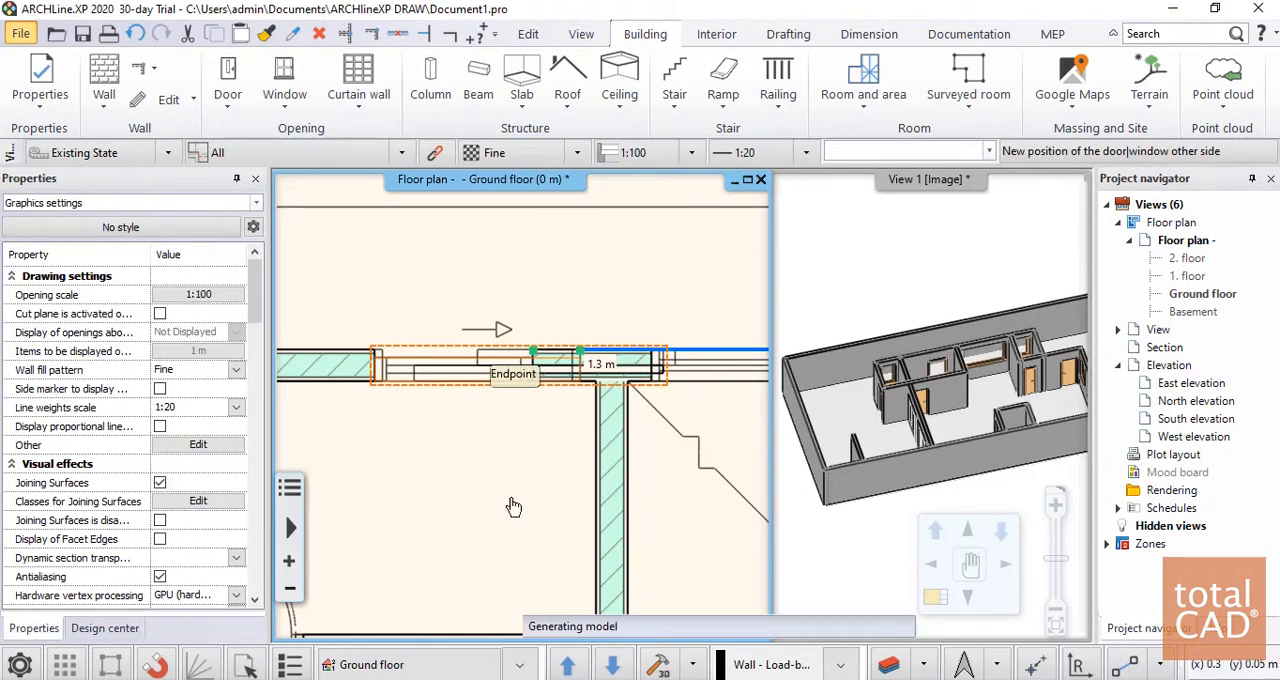
click(542, 494)
scroll(533, 335, down, 2)
scroll(533, 338, down, 2)
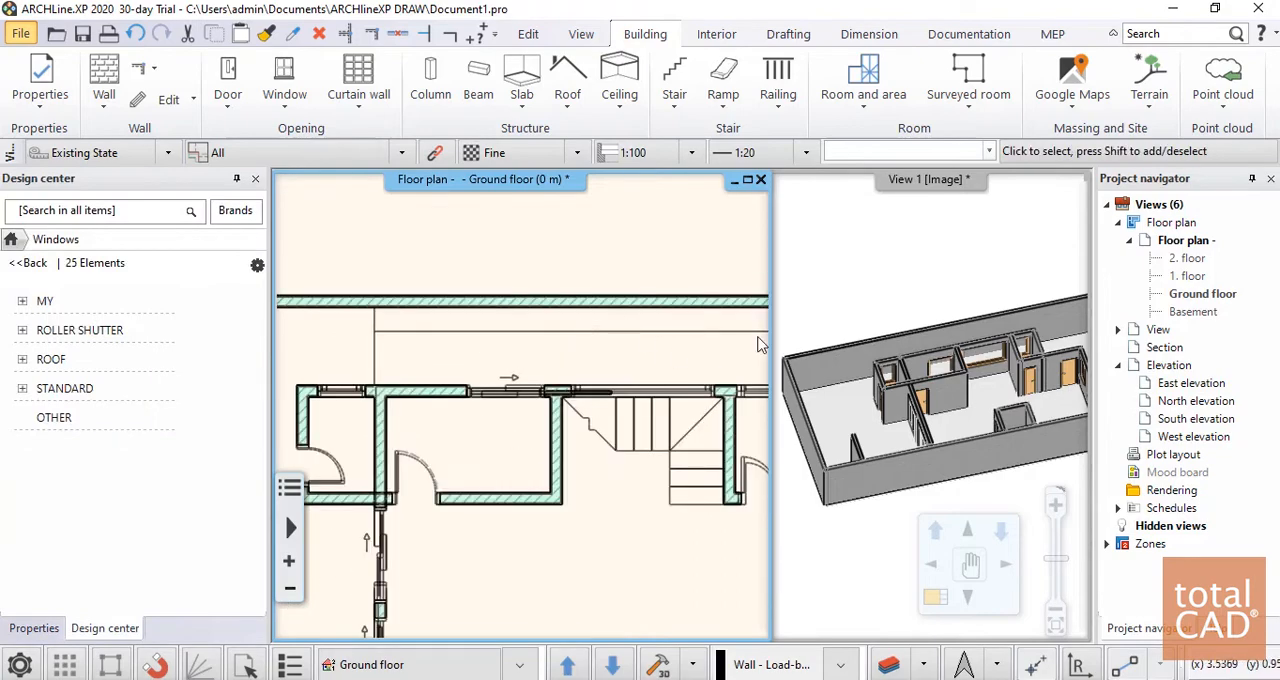
Examine the new sliding door and the whole ground floor from several angles in 3D and on the floor plan
scroll(1021, 335, up, 2)
scroll(1018, 337, down, 3)
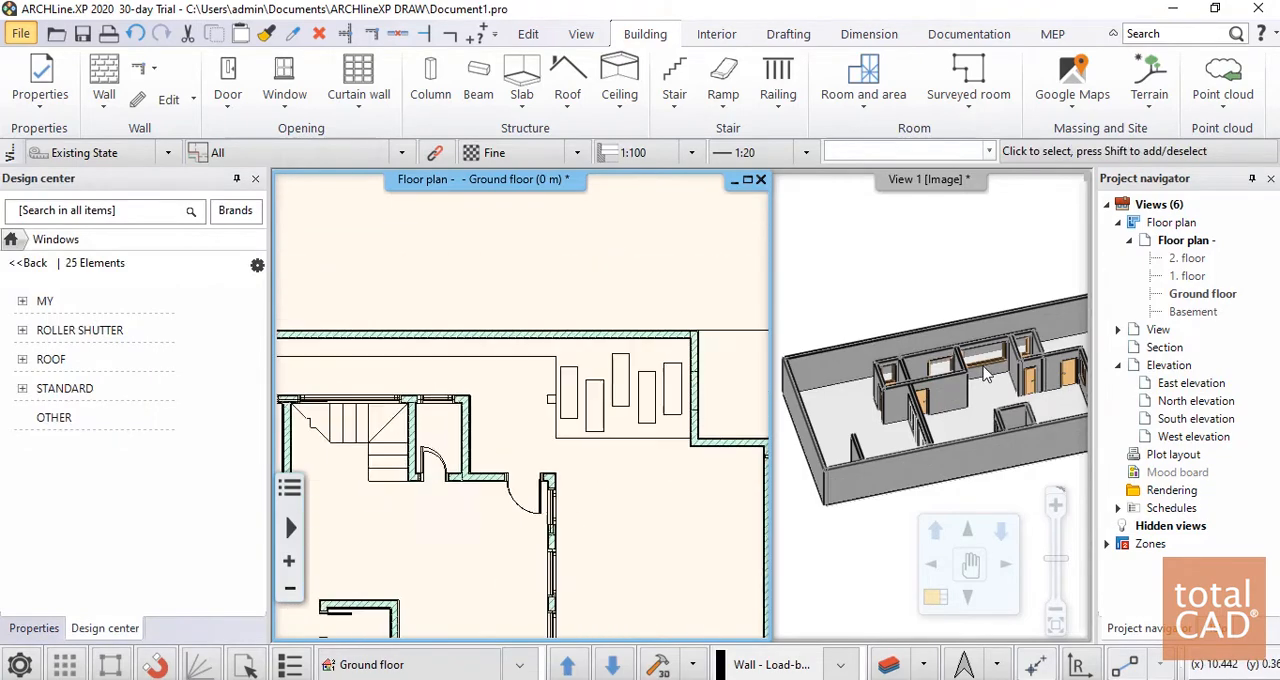
click(975, 352)
scroll(970, 352, up, 3)
middle_drag(940, 398, 638, 479)
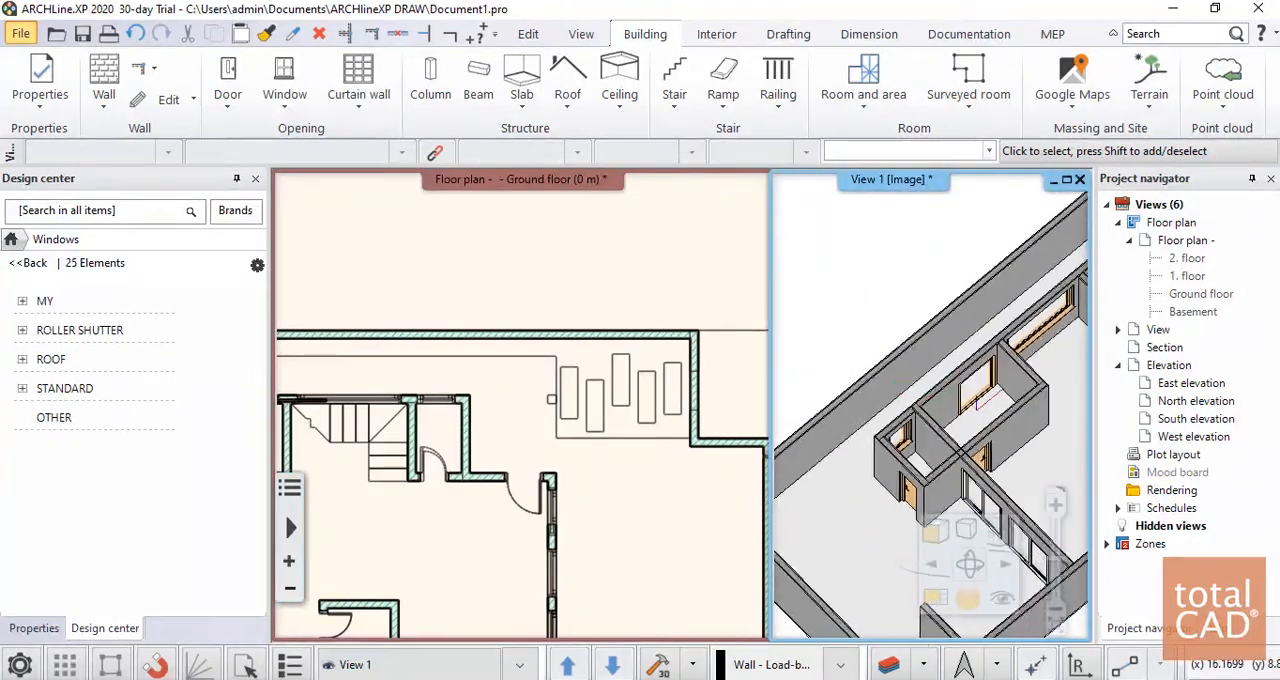
click(548, 319)
scroll(491, 363, down, 4)
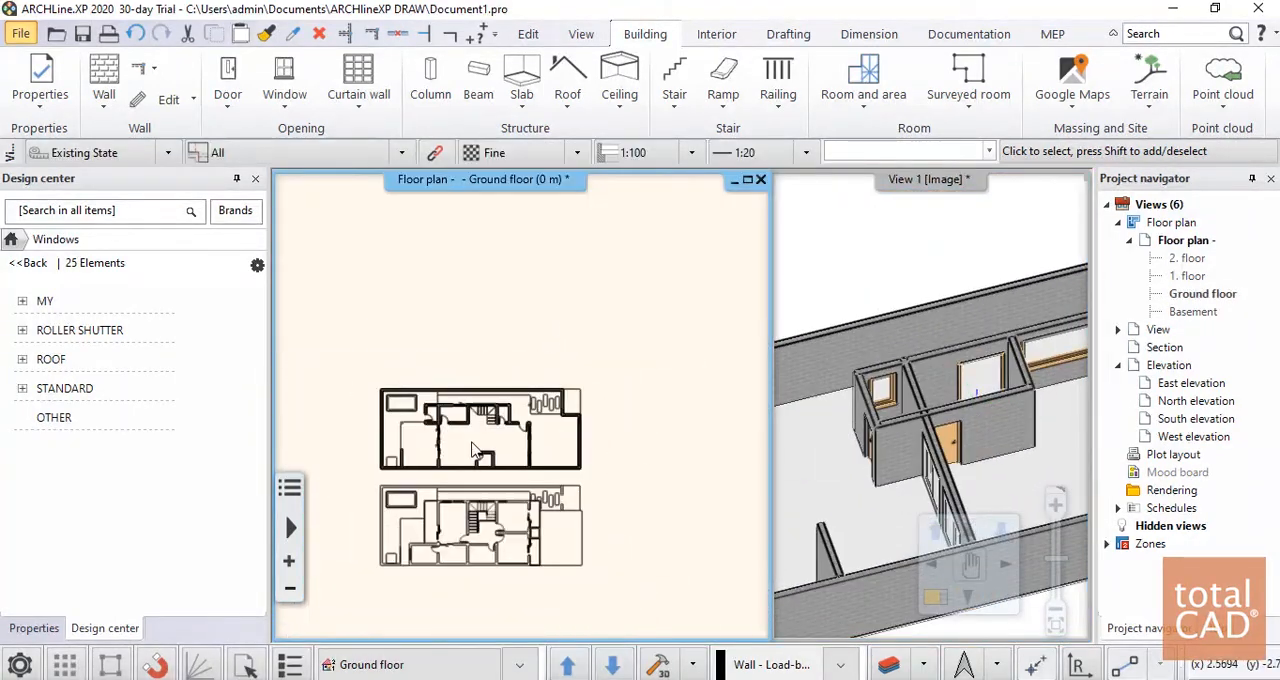
scroll(918, 288, down, 3)
scroll(552, 433, up, 3)
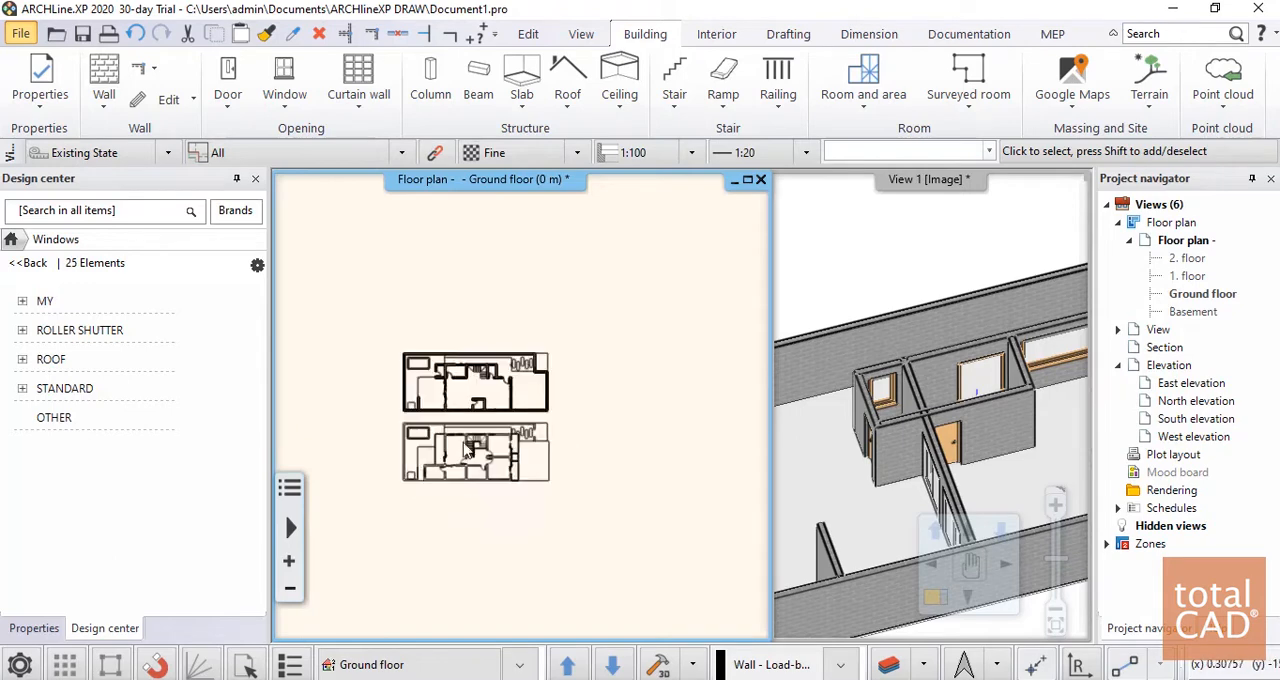
click(850, 357)
scroll(851, 360, down, 2)
scroll(850, 360, down, 3)
middle_drag(1043, 434, 965, 403)
scroll(988, 394, up, 4)
scroll(968, 397, down, 3)
middle_drag(890, 392, 995, 482)
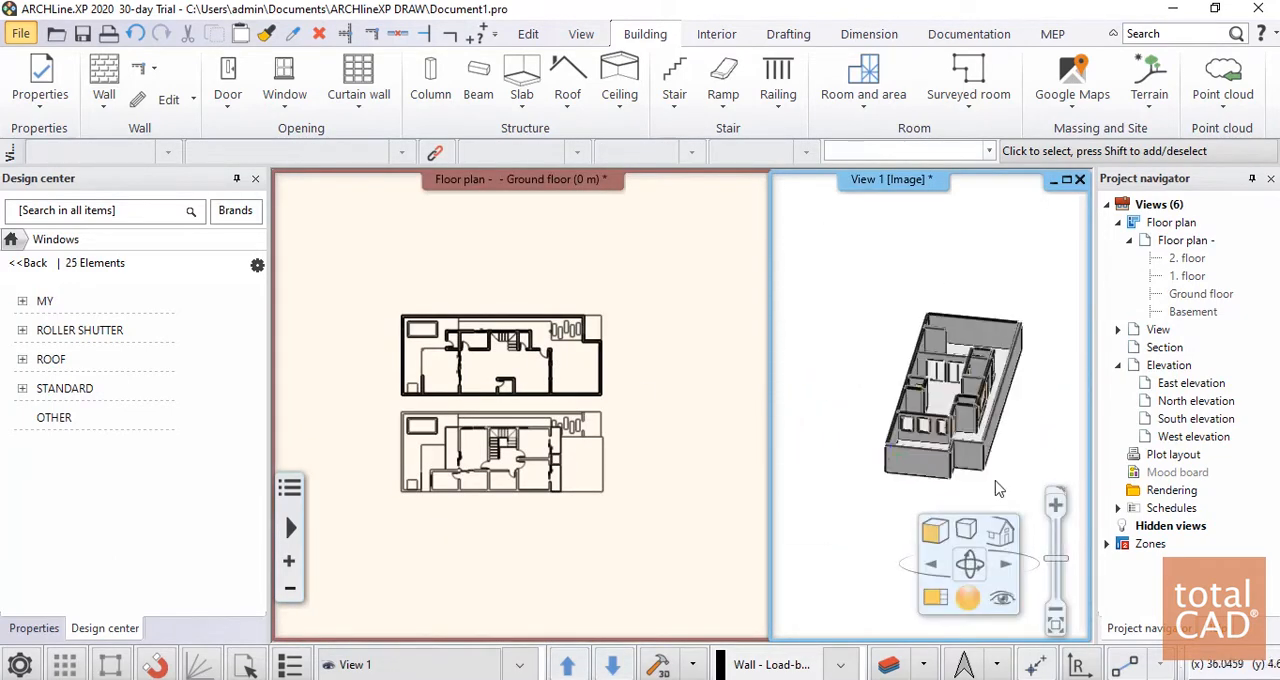
scroll(967, 477, up, 4)
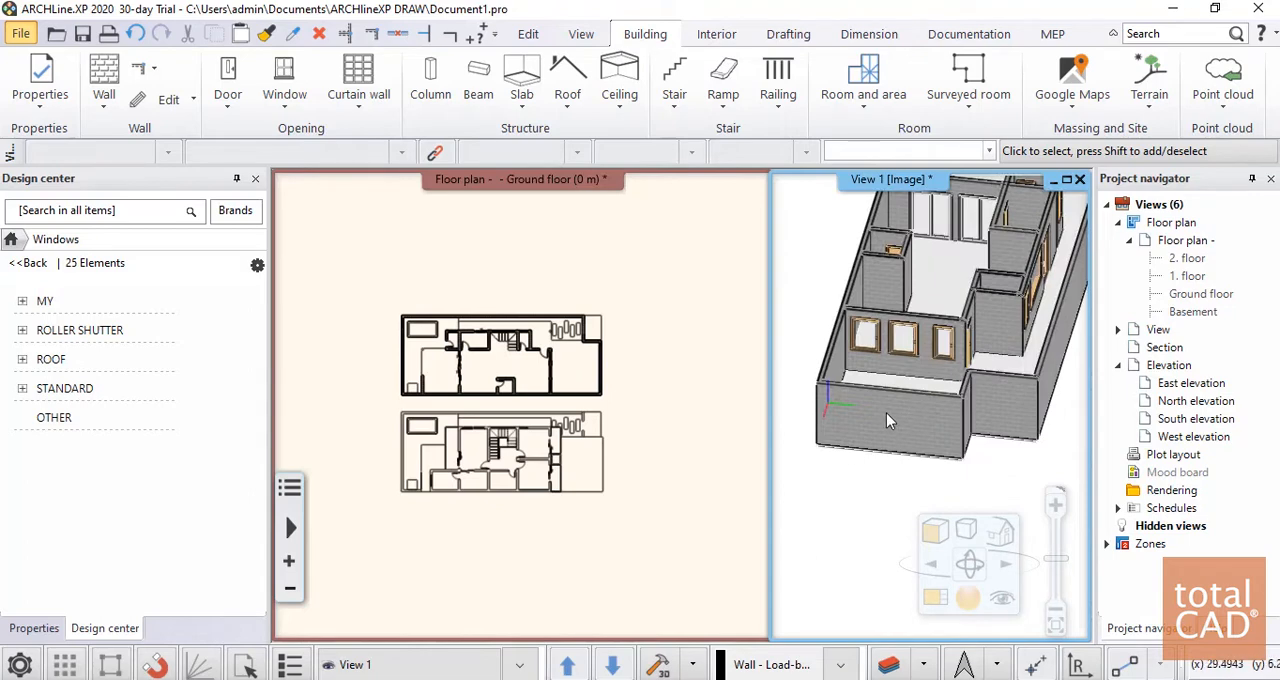
middle_drag(886, 412, 930, 461)
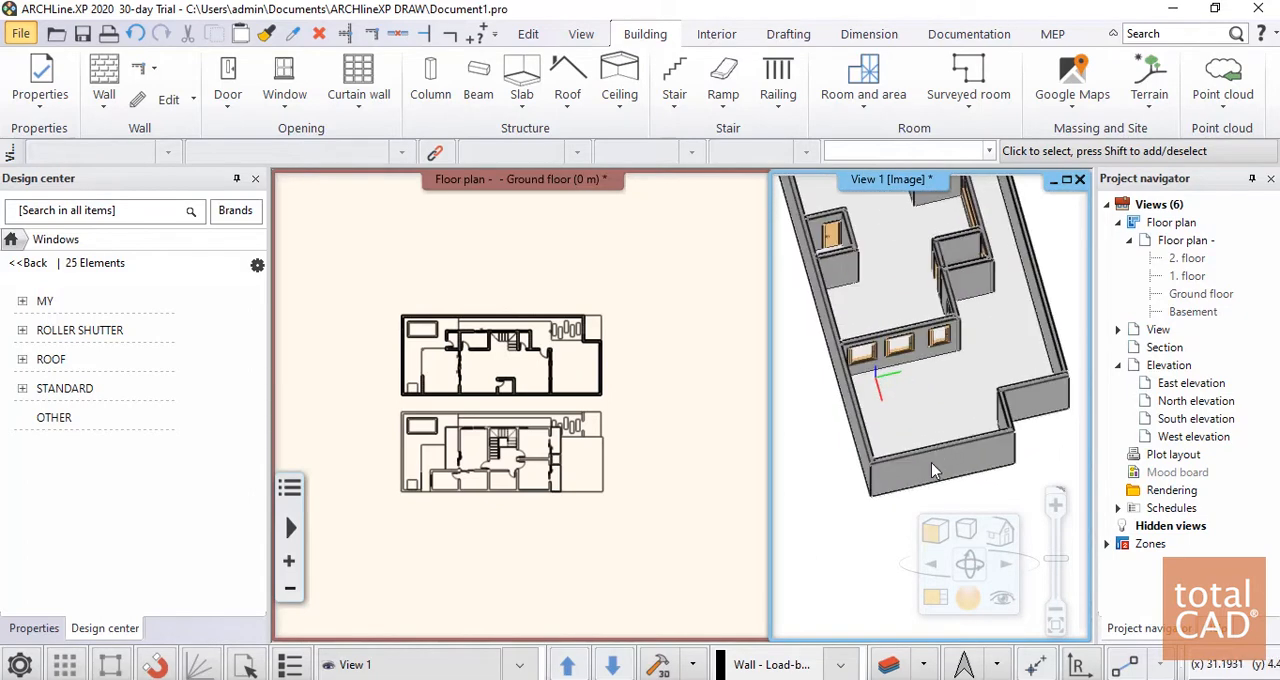
scroll(568, 364, up, 3)
scroll(678, 384, down, 5)
scroll(663, 384, down, 3)
click(620, 379)
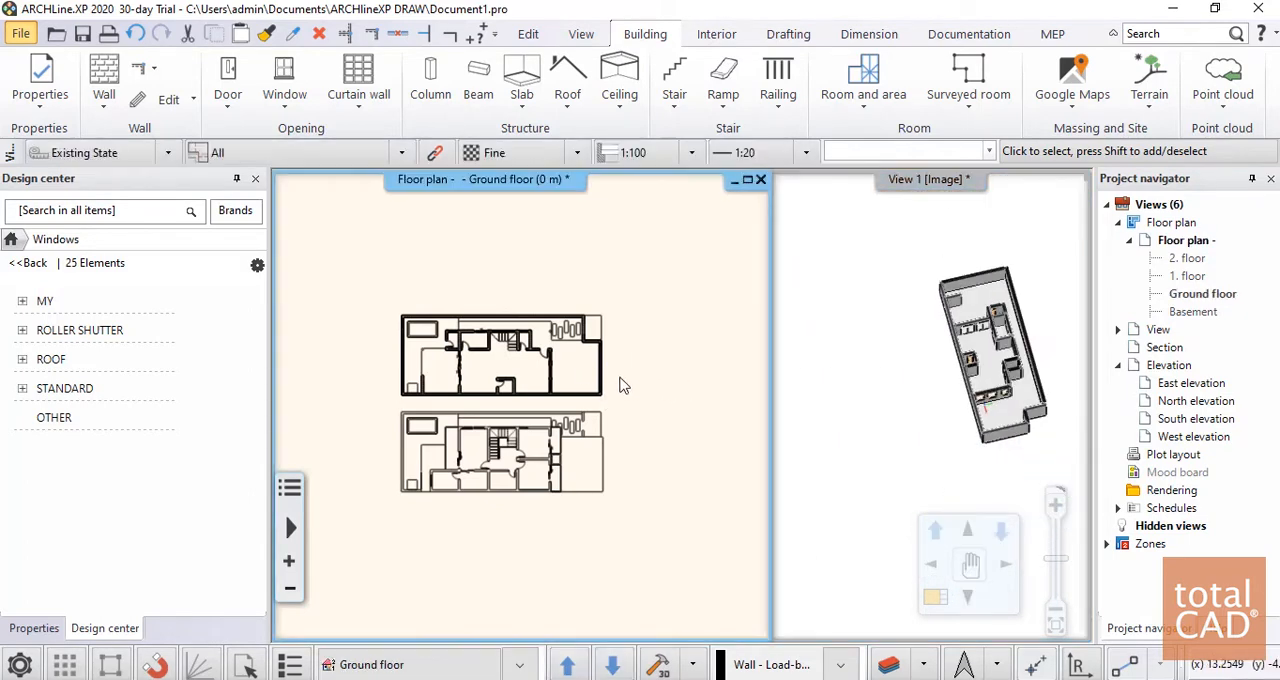
scroll(620, 381, up, 2)
middle_drag(519, 367, 618, 324)
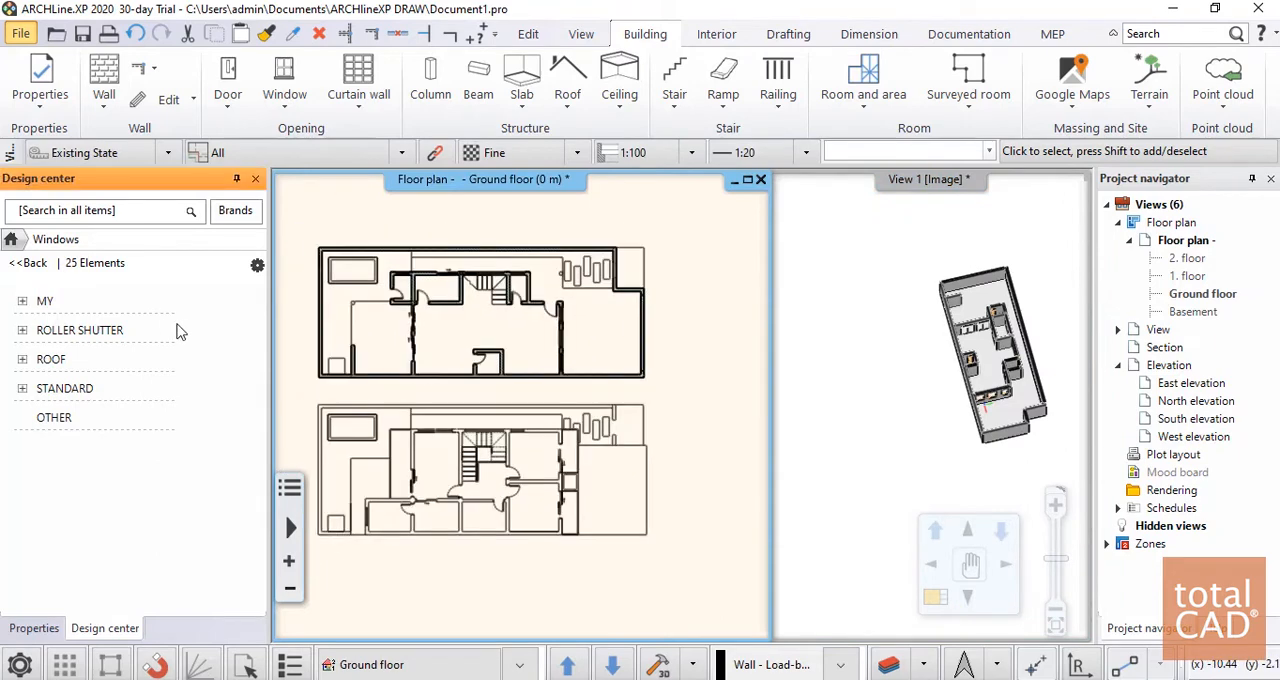
Choose the single-panel garage door from the industrial garage models in the door library
click(26, 262)
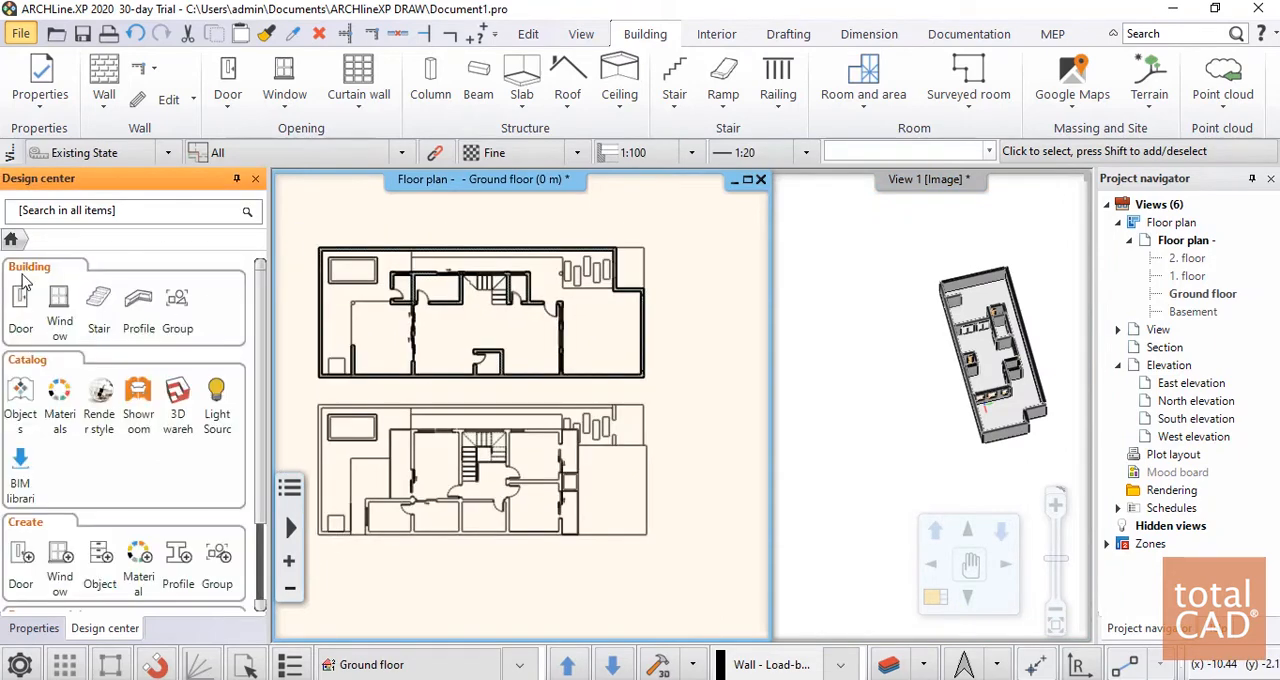
scroll(80, 390, down, 4)
scroll(98, 443, up, 4)
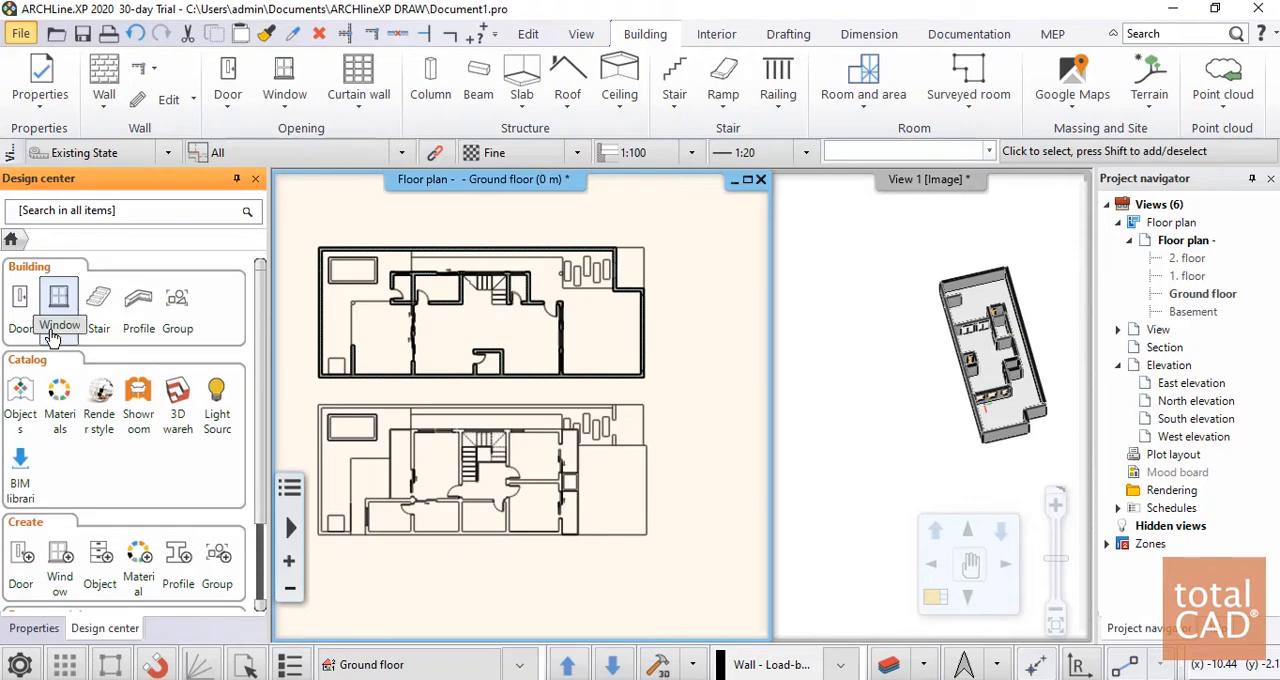
click(20, 303)
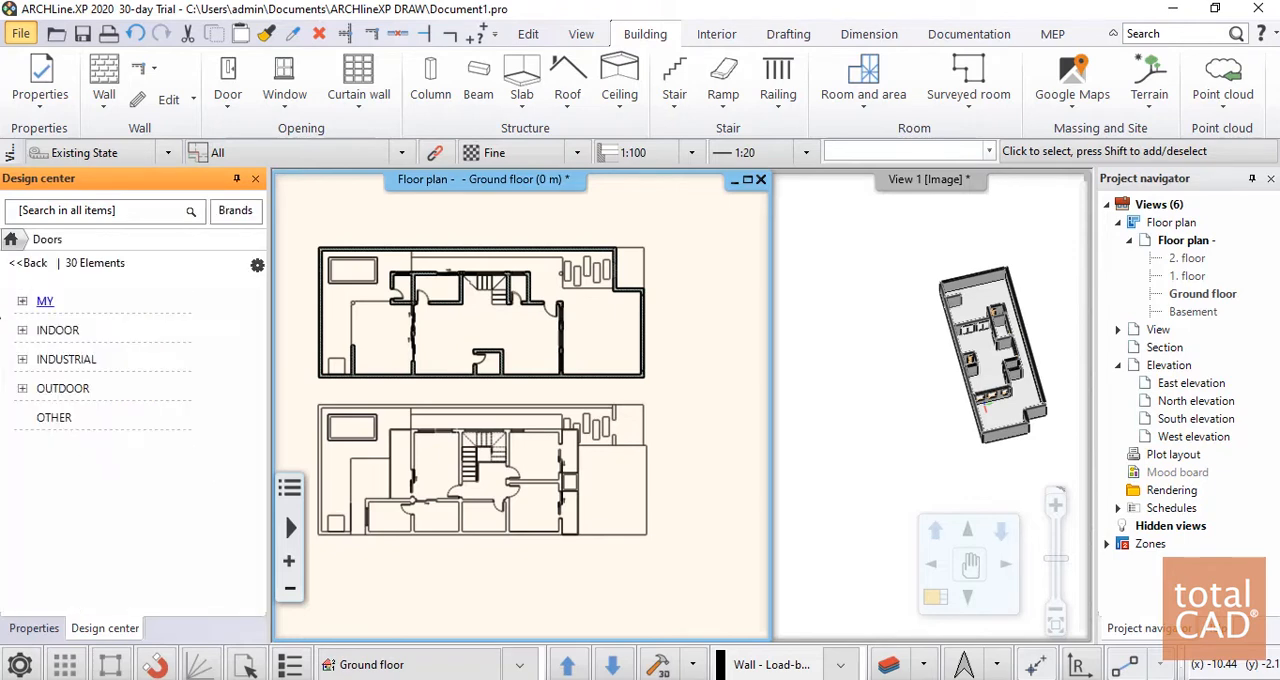
click(60, 359)
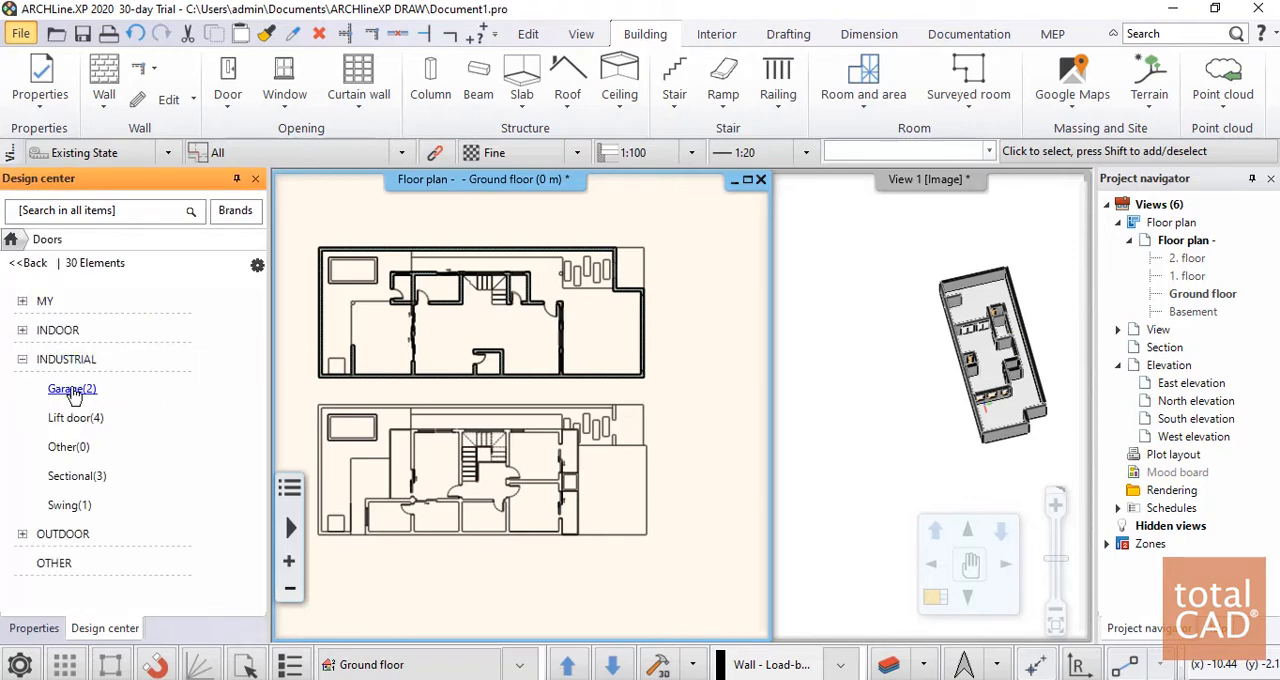
click(55, 391)
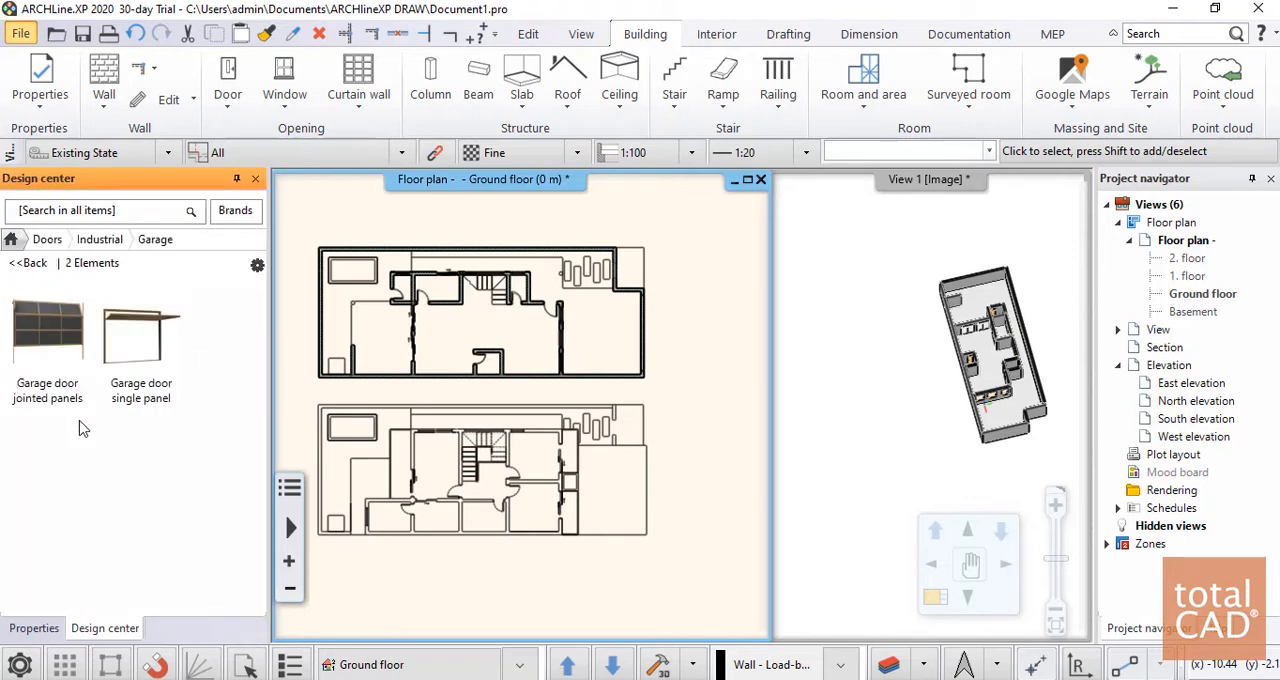
click(141, 380)
Place the garage door by a given point in the outer east wall, starting from the marked opening endpoint near the southeast corner
right_click(651, 357)
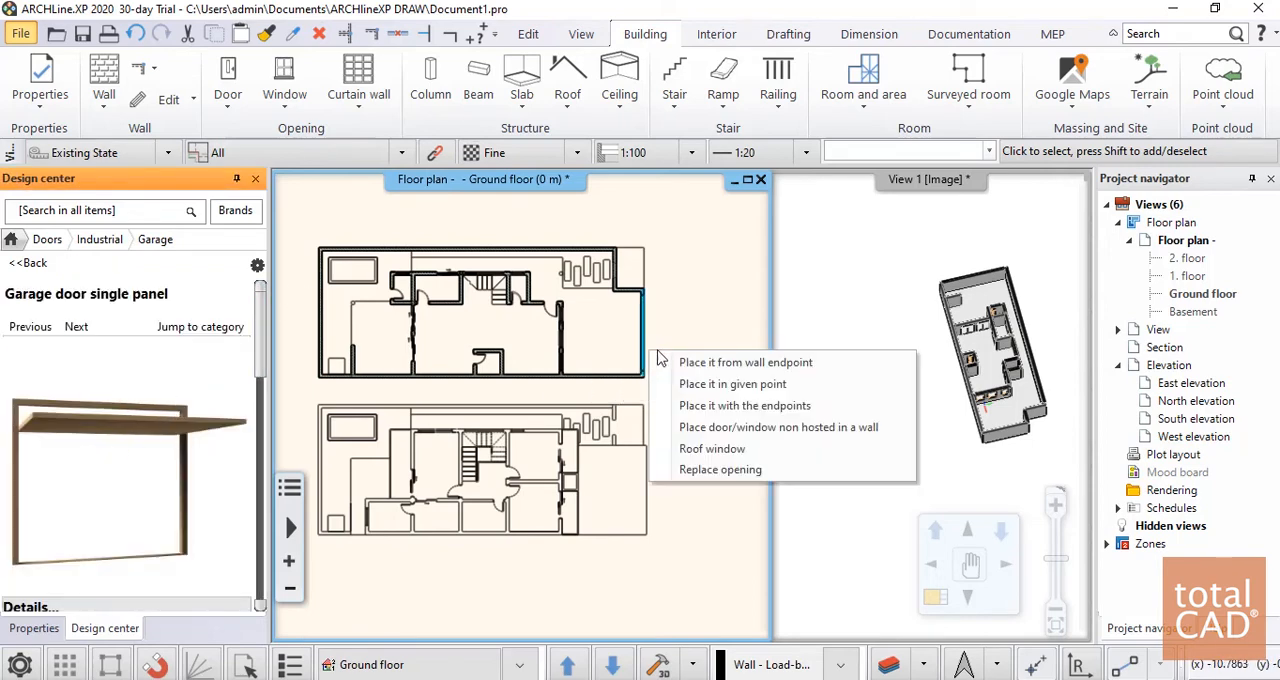
click(733, 384)
scroll(655, 372, up, 6)
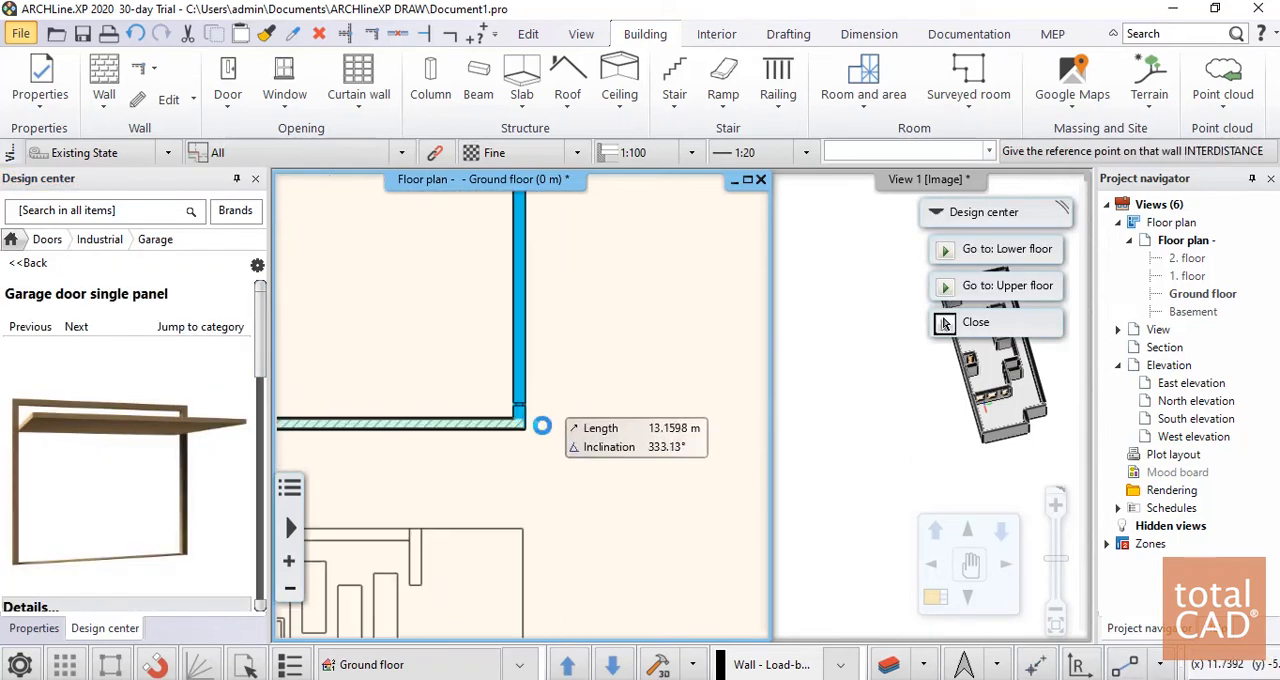
scroll(500, 397, up, 2)
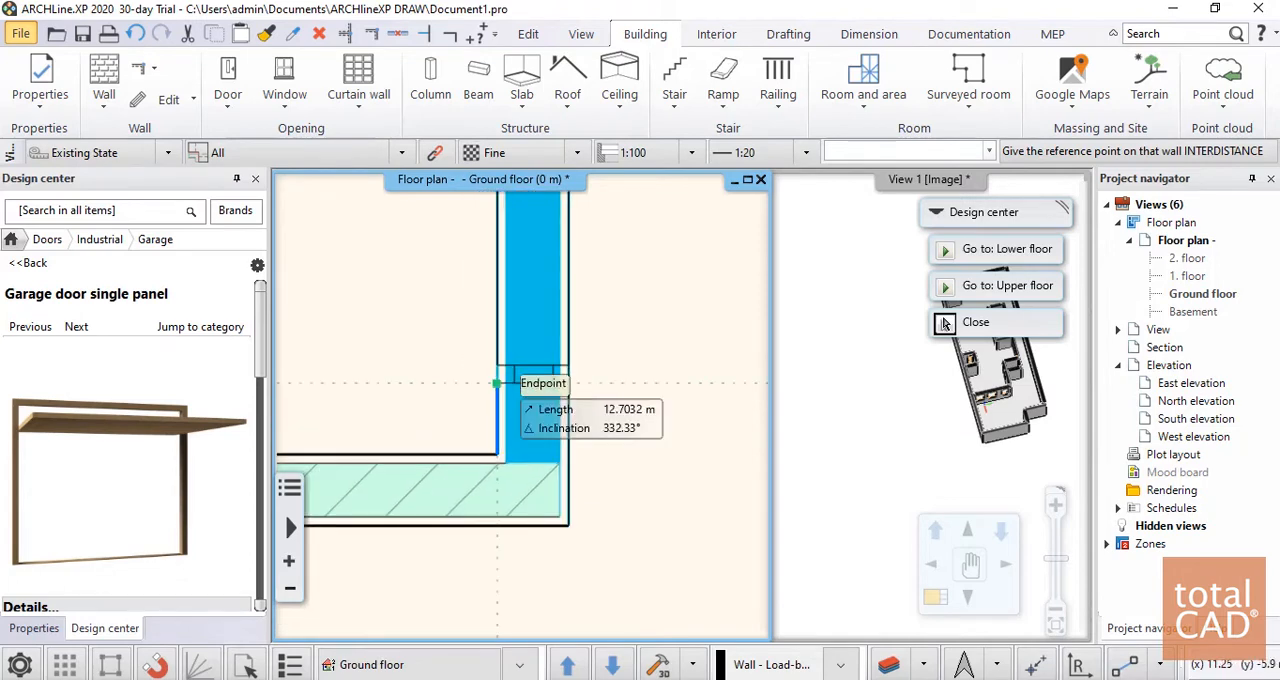
click(496, 383)
scroll(496, 383, down, 5)
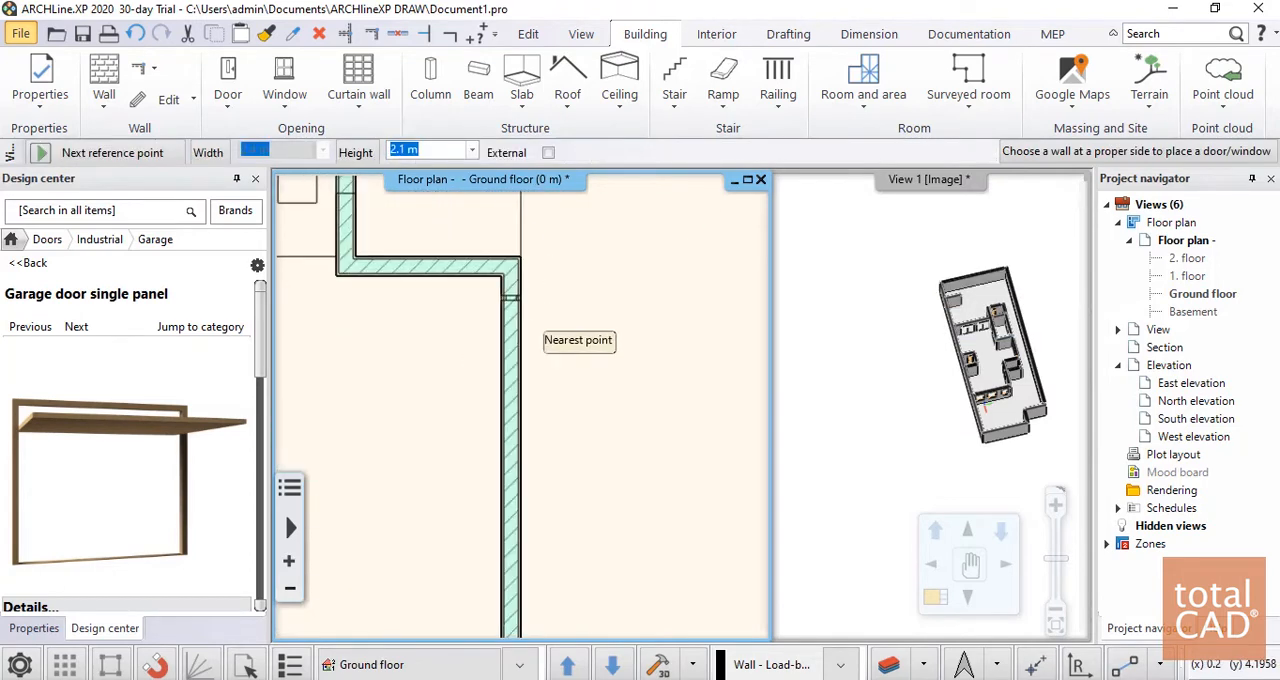
scroll(551, 383, up, 4)
click(551, 383)
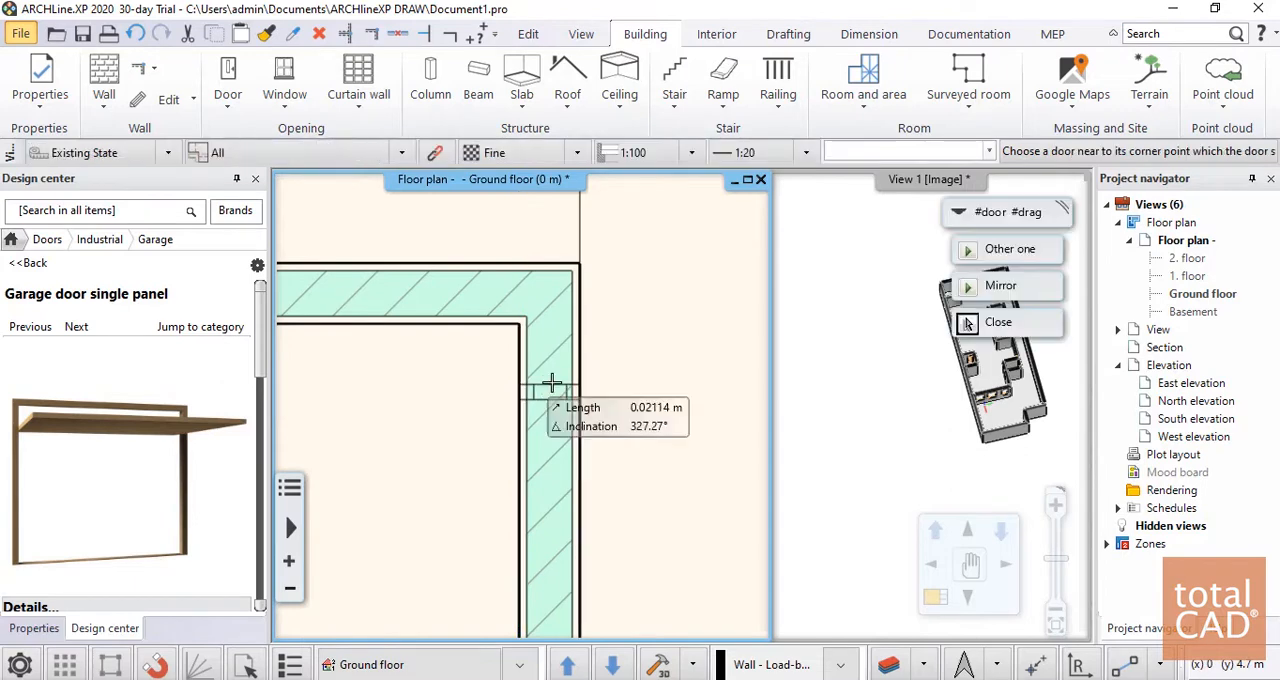
Set the garage door to open towards the outside of the building and finish the placement
scroll(551, 383, down, 5)
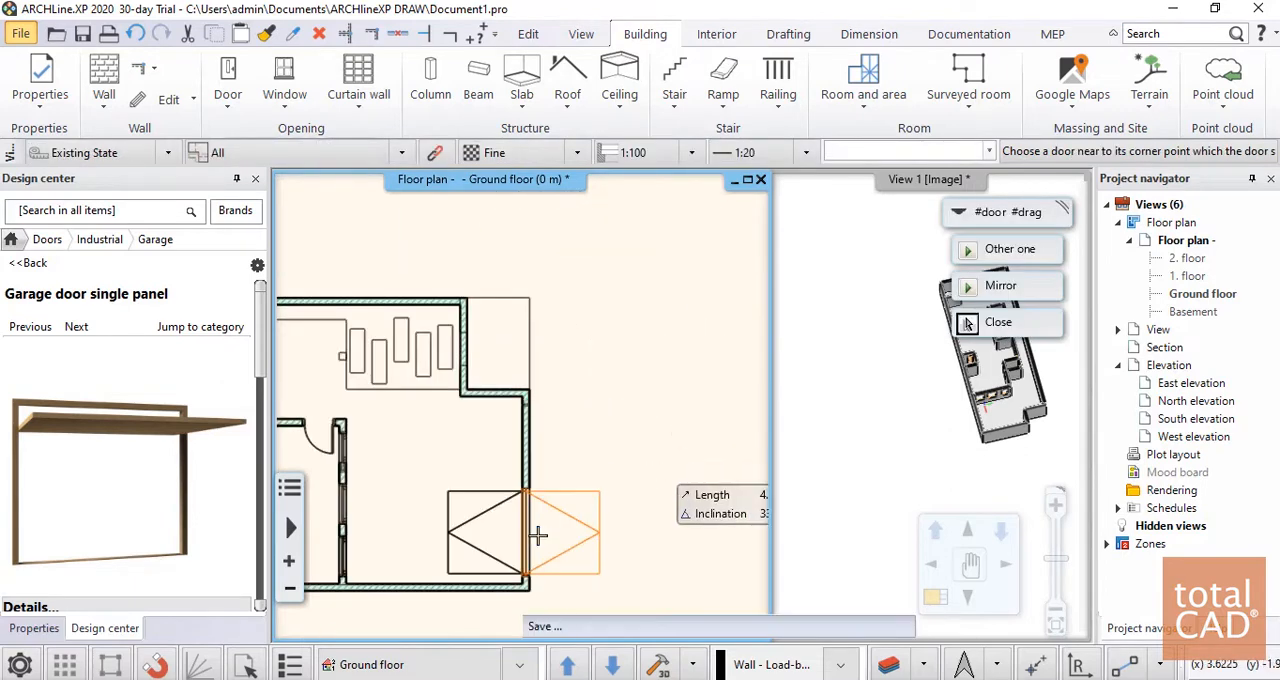
click(538, 536)
scroll(583, 565, up, 3)
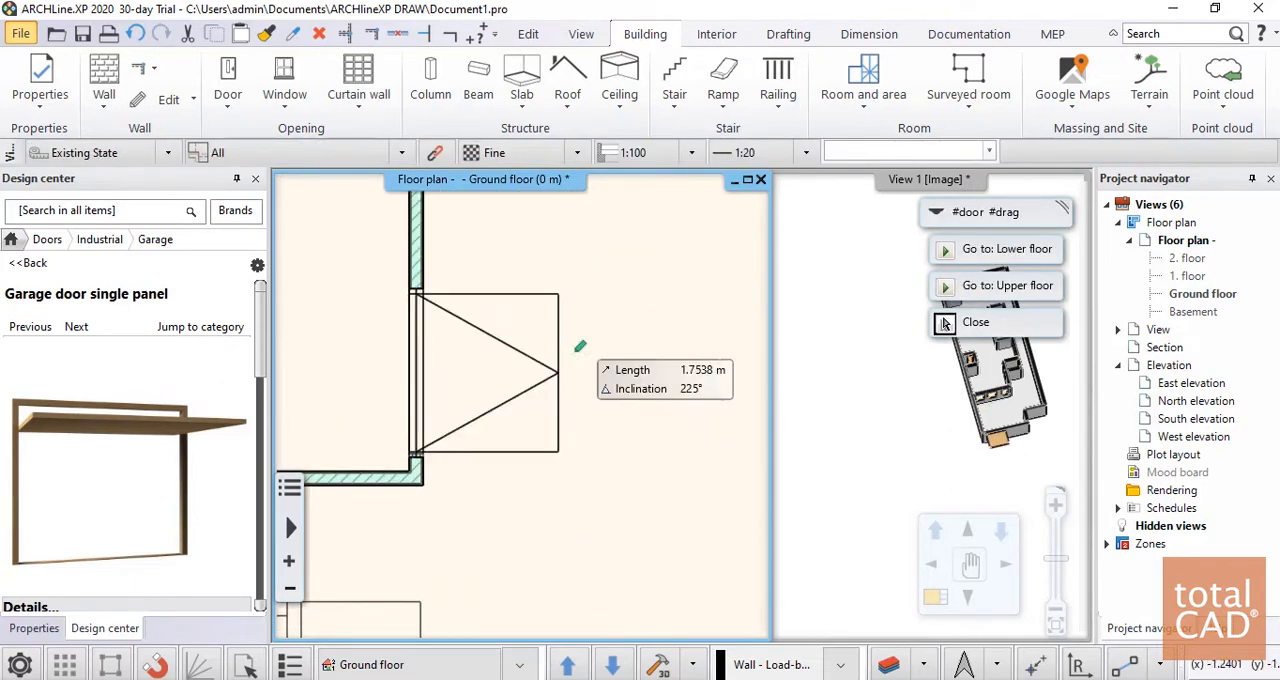
key(Escape)
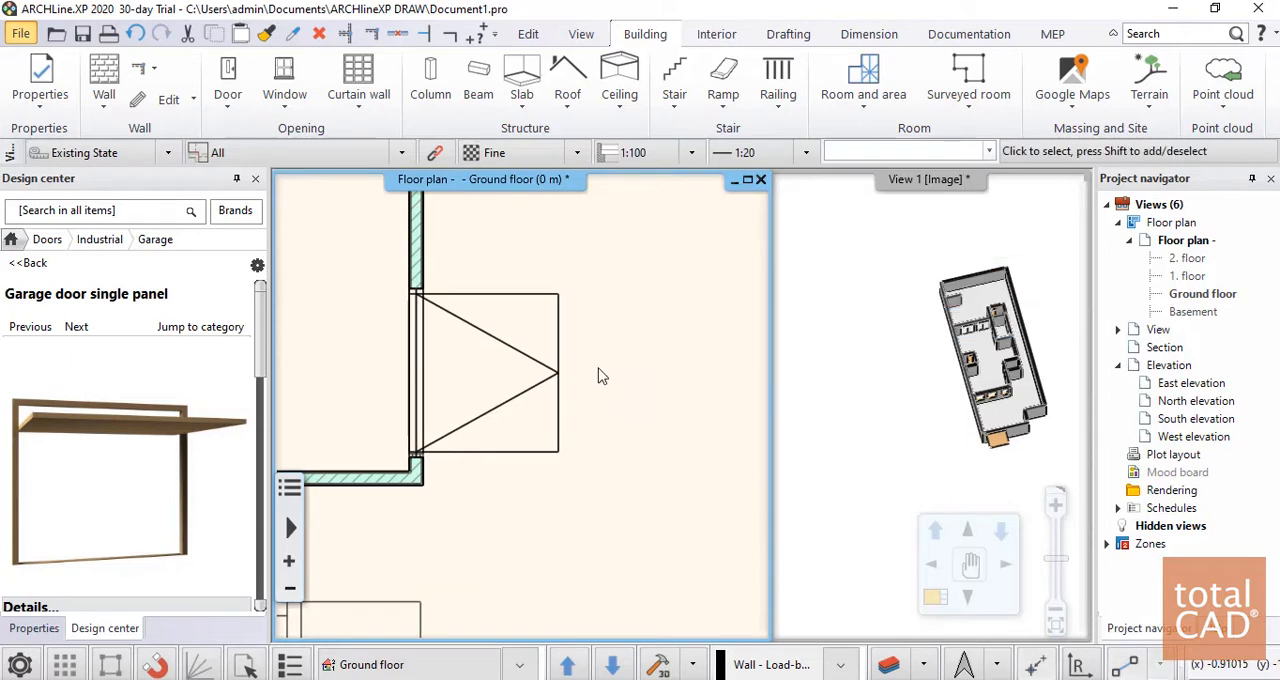
Stretch the garage door's north side to the endpoint just below the wall's inner corner, making the door 4.7 m wide
click(560, 385)
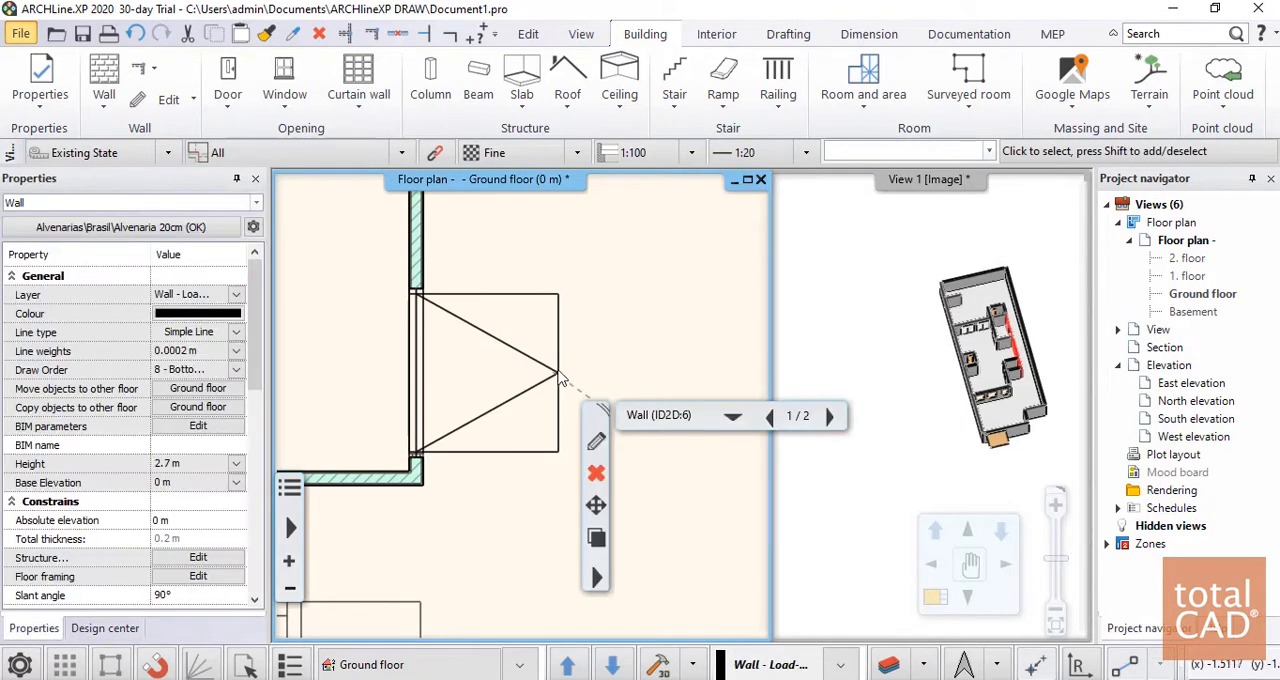
click(495, 336)
click(478, 319)
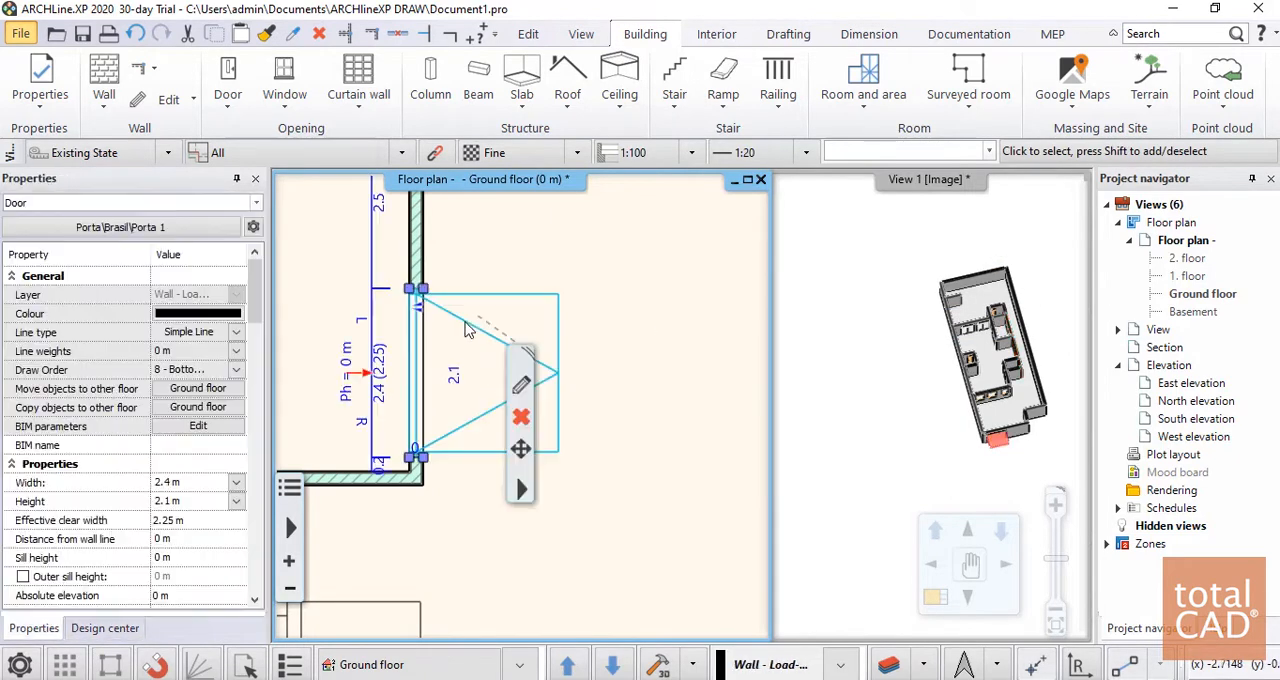
scroll(507, 400, down, 4)
scroll(453, 372, up, 5)
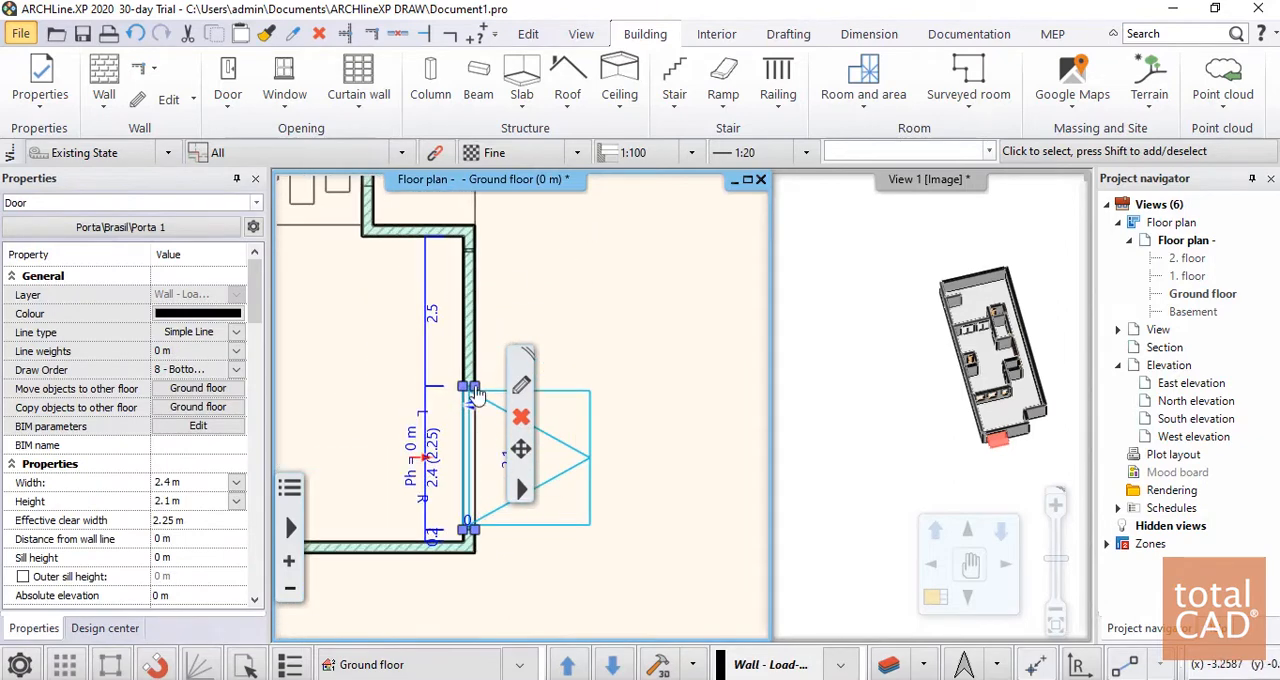
click(481, 396)
click(545, 434)
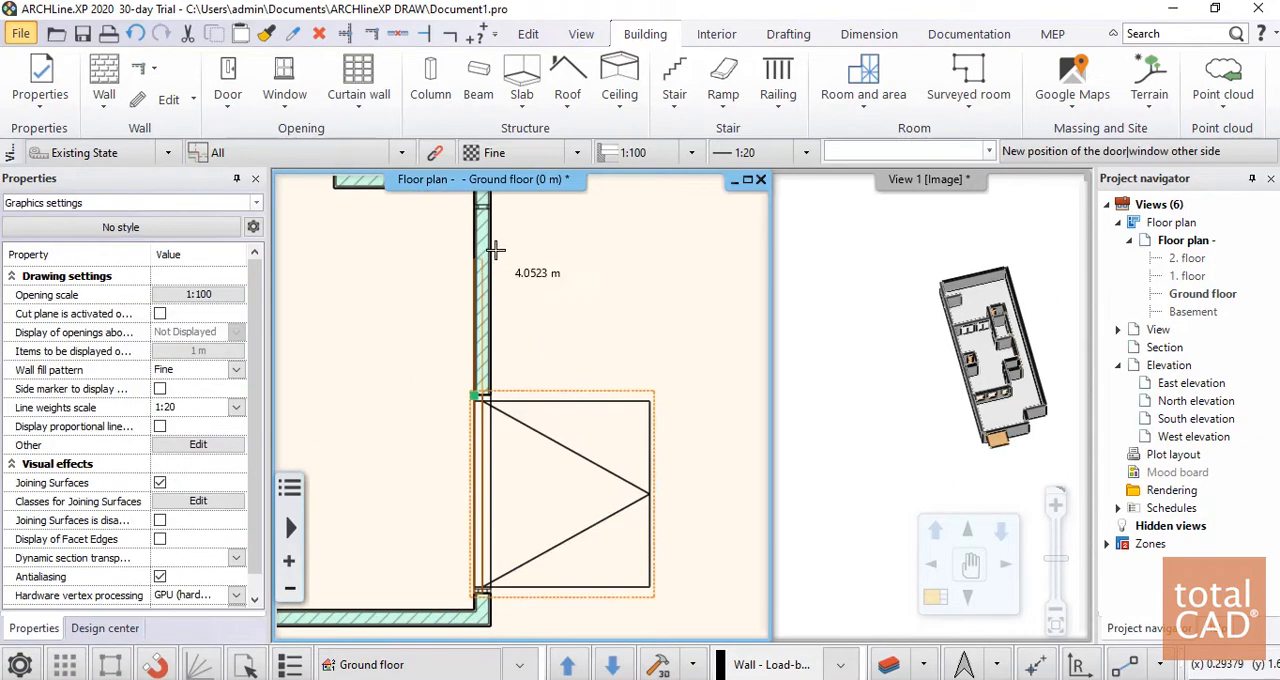
scroll(466, 294, up, 4)
click(501, 351)
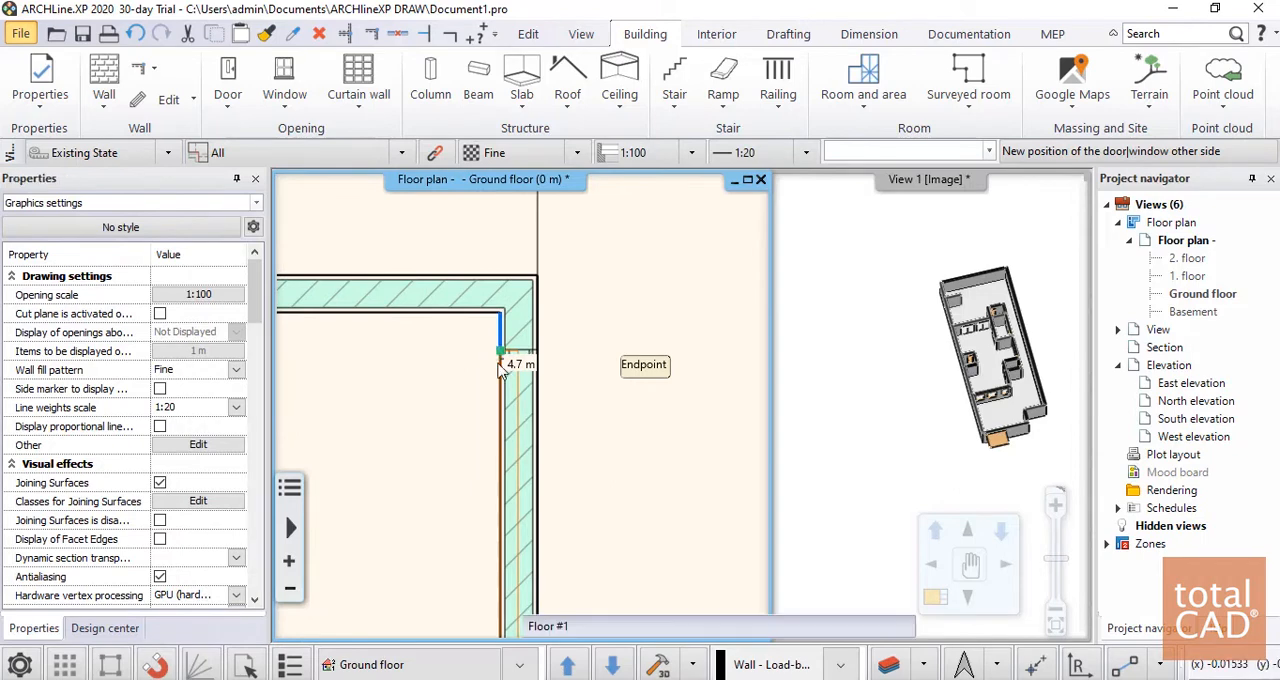
key(Escape)
scroll(592, 452, down, 3)
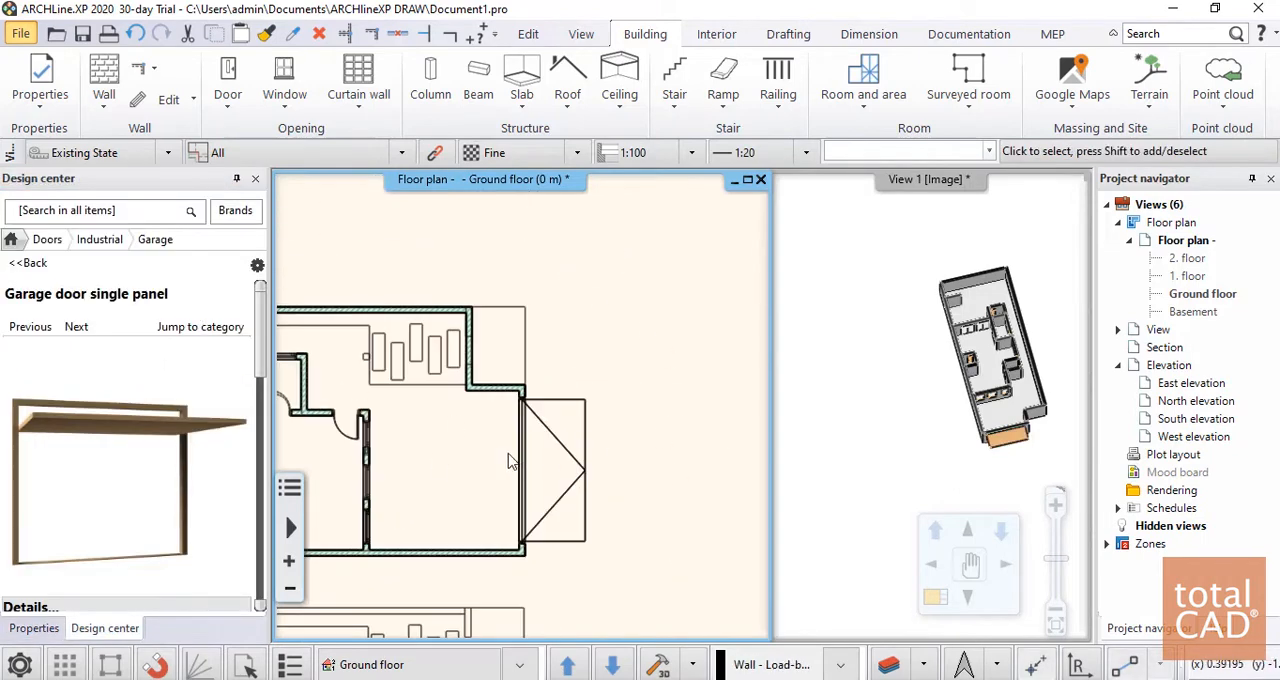
Review the main parameters of the resized garage door and accept them
click(548, 441)
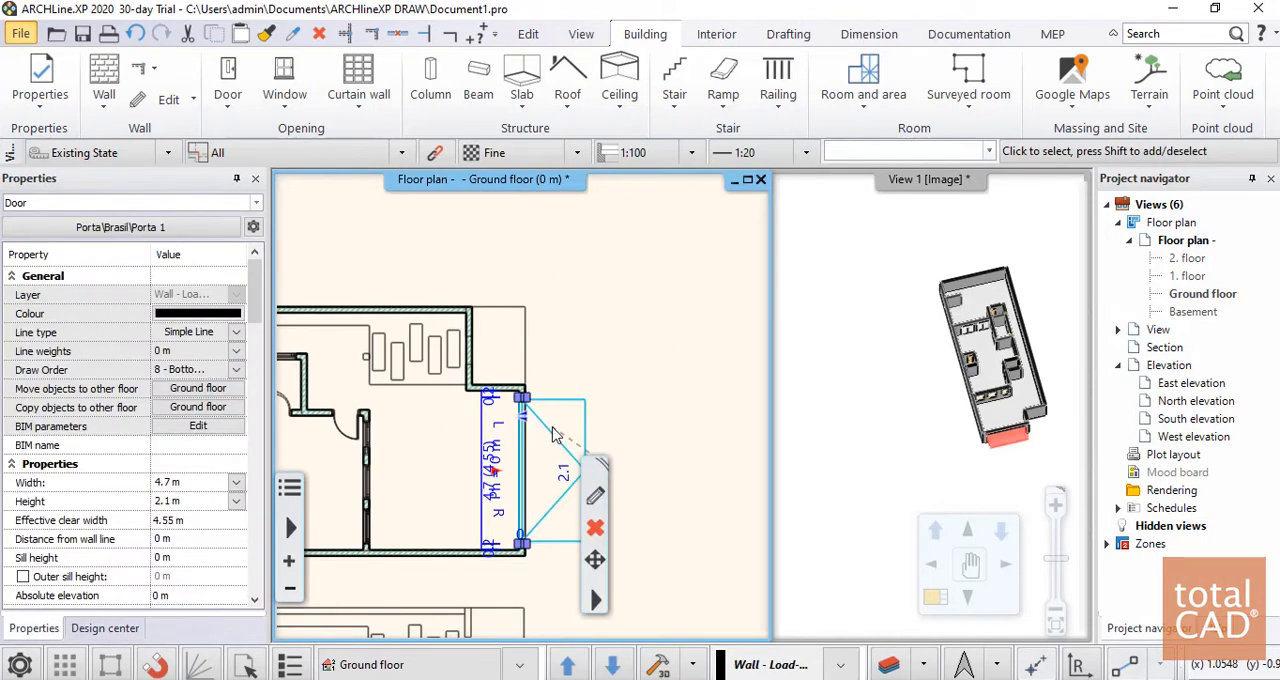
click(595, 496)
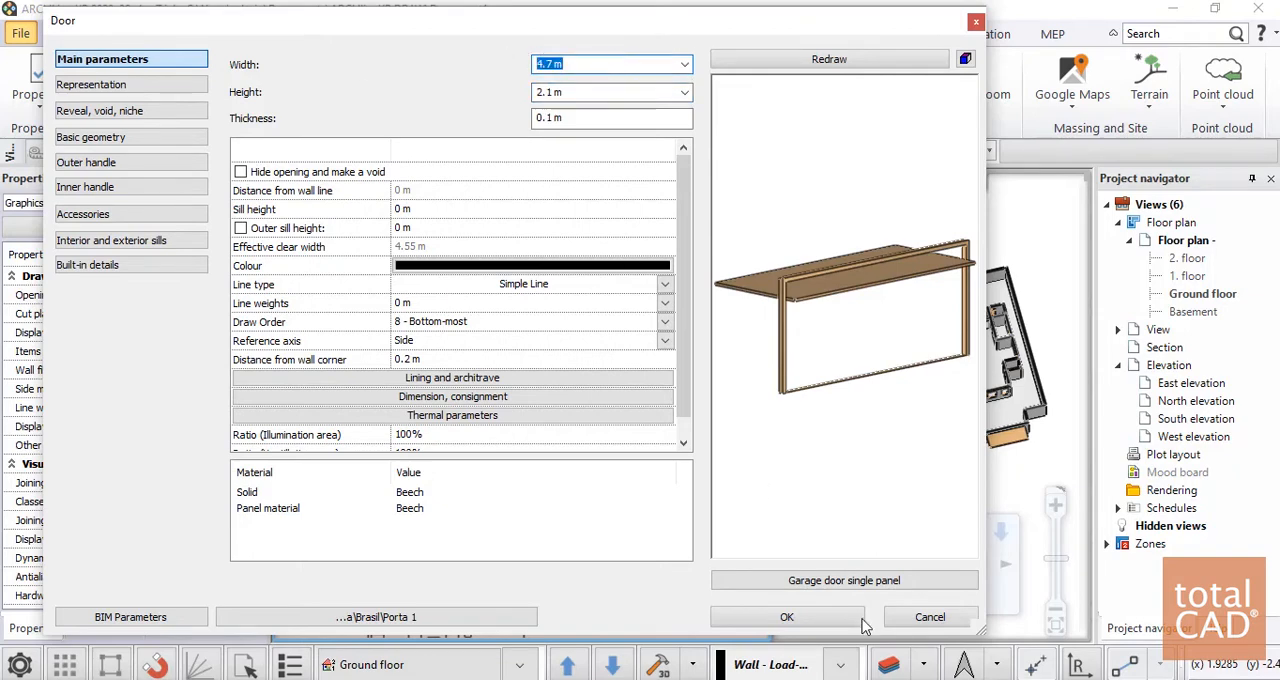
click(787, 617)
Examine the staircase drawn in the imported ground floor plan and its surrounding walls
scroll(620, 342, down, 3)
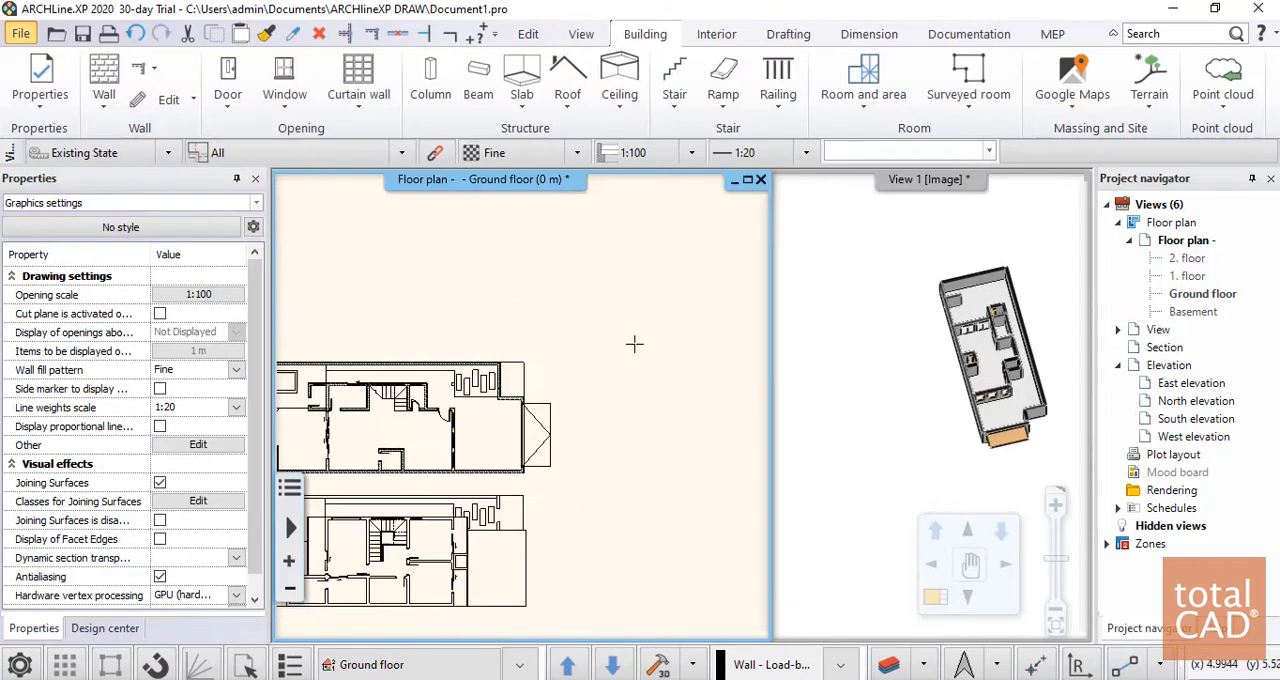
scroll(437, 441, up, 5)
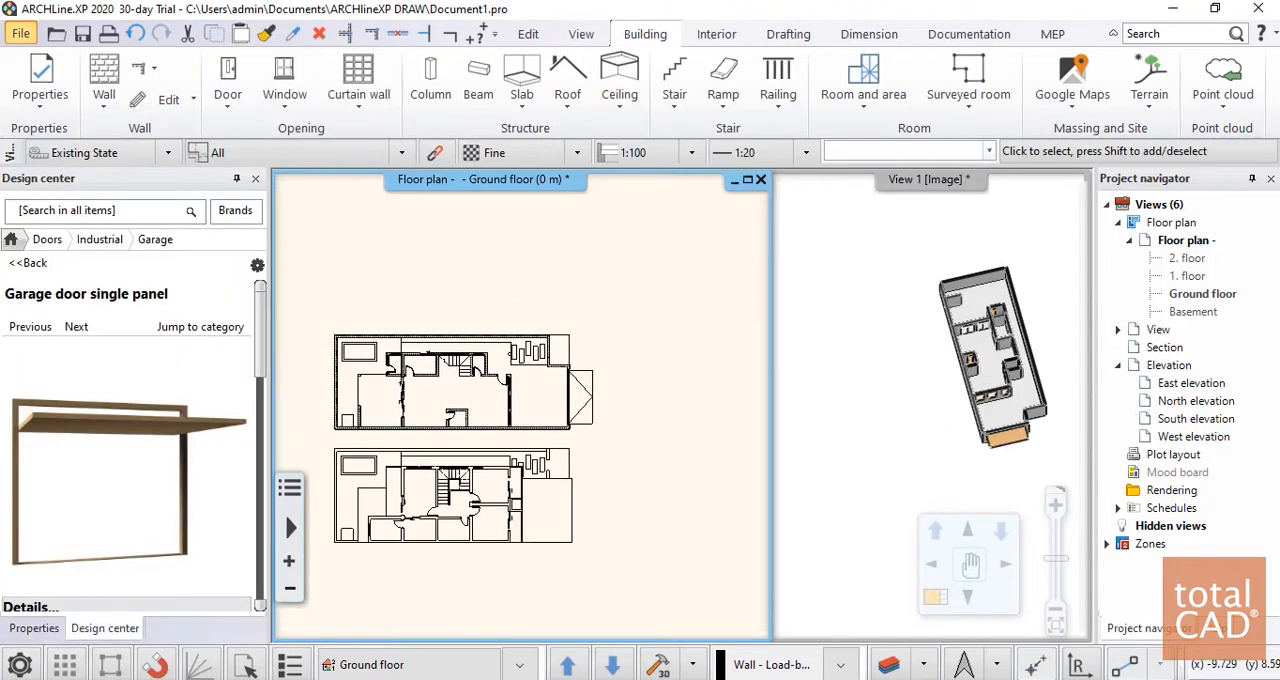
scroll(437, 441, down, 3)
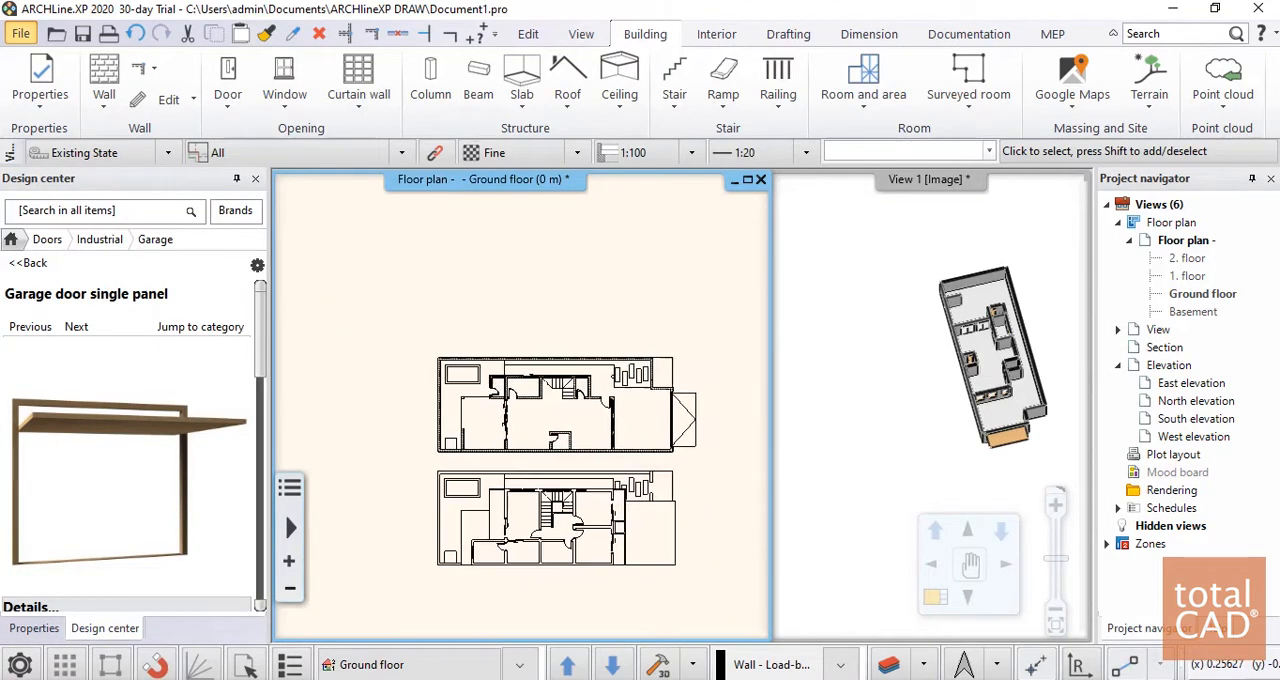
scroll(531, 437, up, 5)
scroll(478, 345, up, 4)
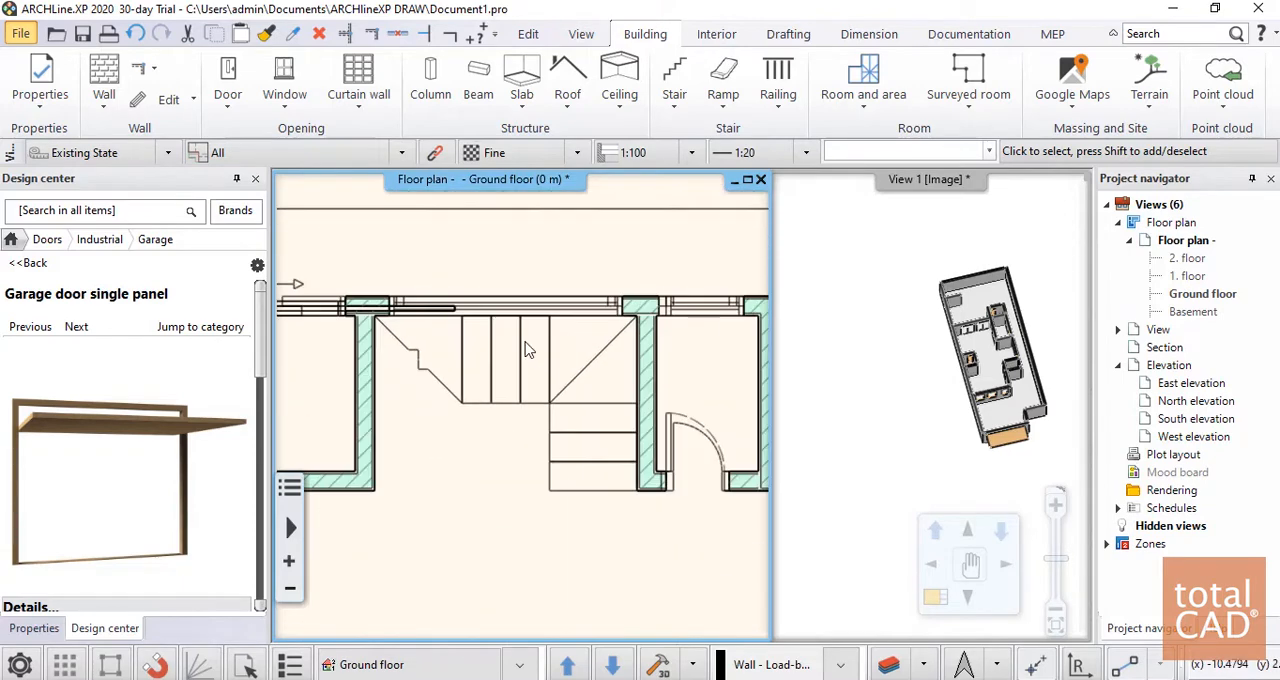
scroll(563, 318, down, 2)
middle_drag(530, 372, 535, 297)
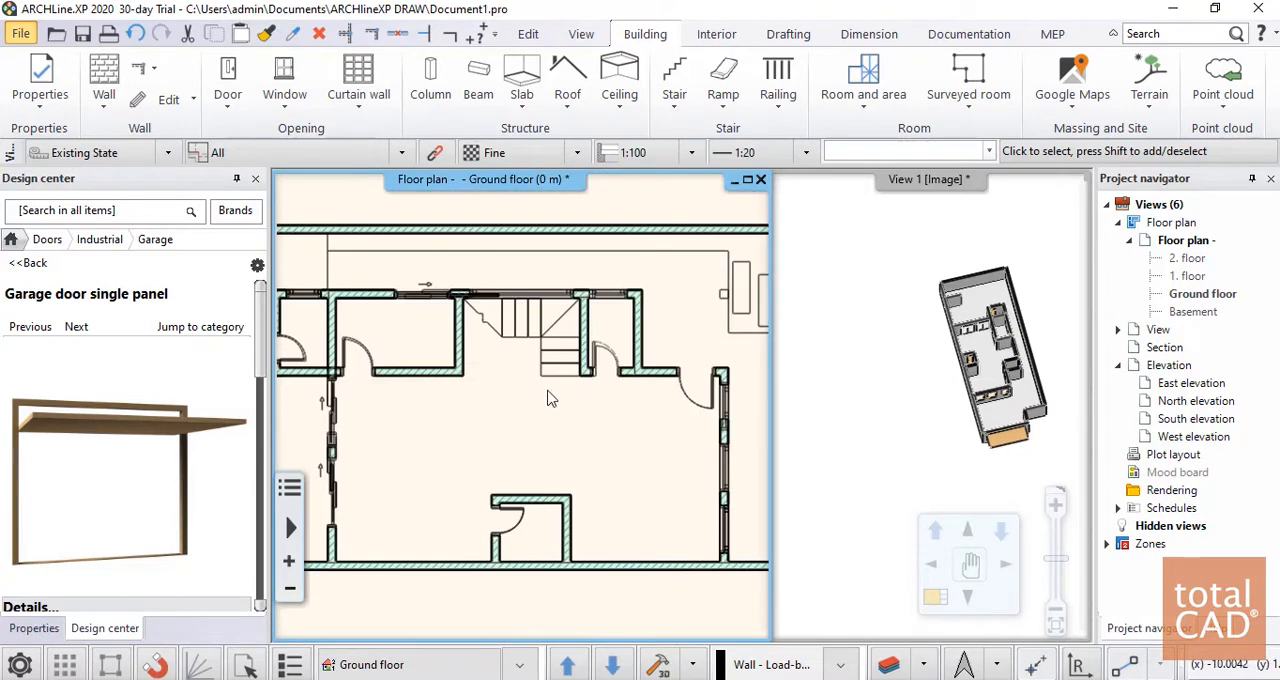
scroll(548, 391, down, 1)
scroll(578, 250, up, 2)
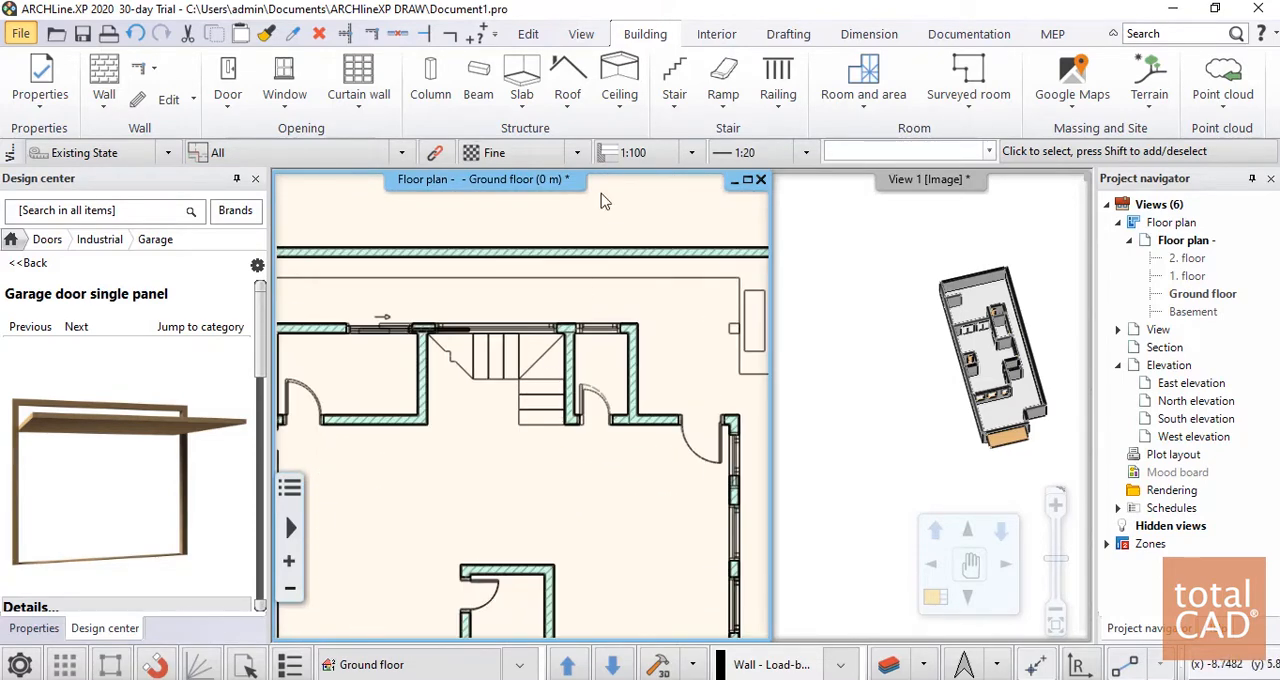
Start a U form winded stair, compare the concrete and glass stair styles, and choose the Normal stair style
click(676, 110)
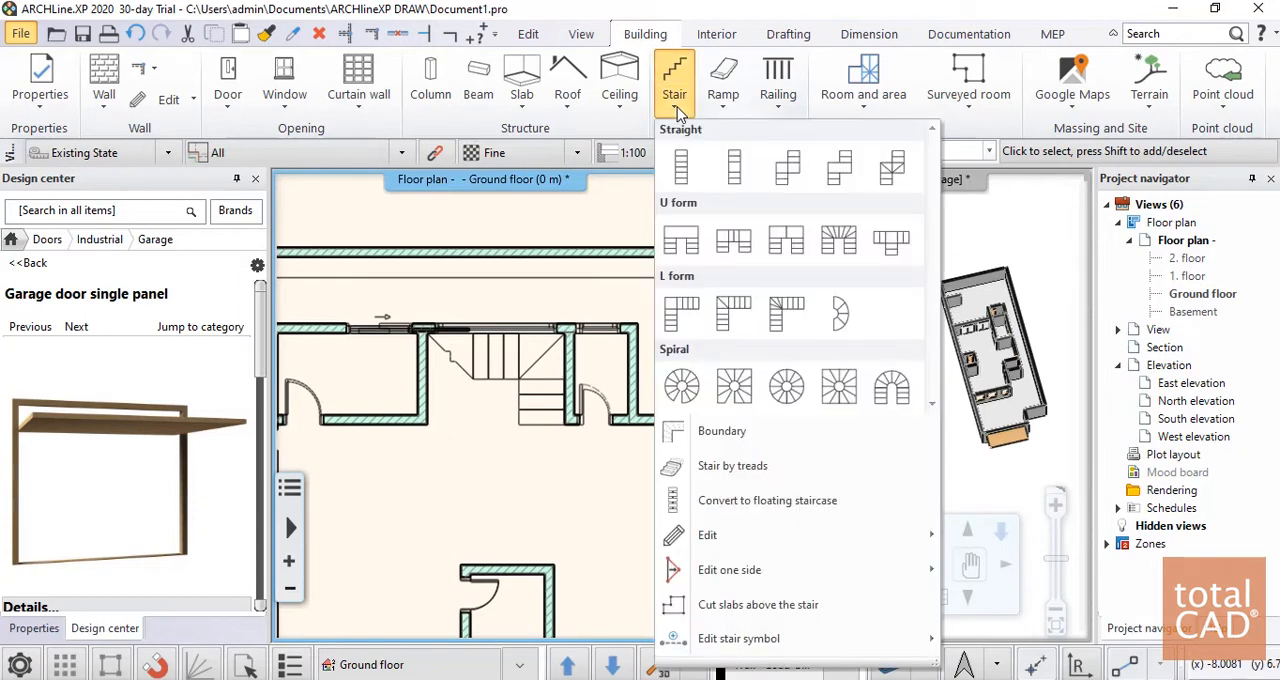
click(843, 248)
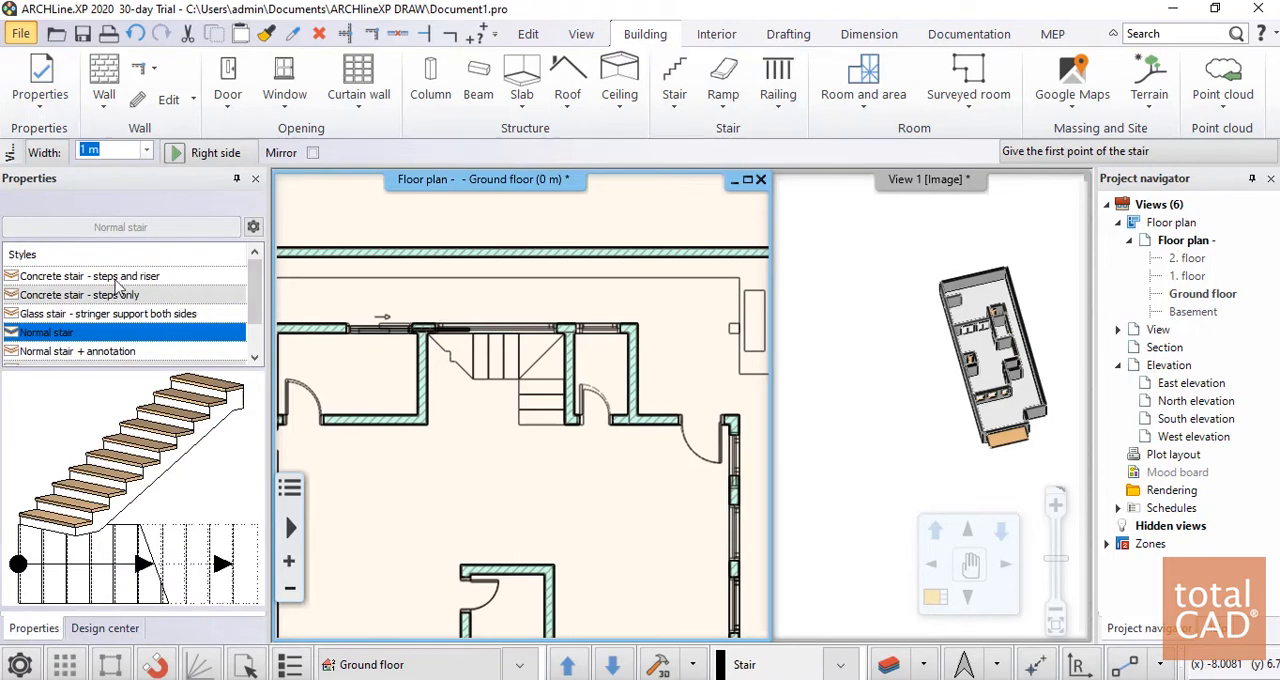
click(75, 312)
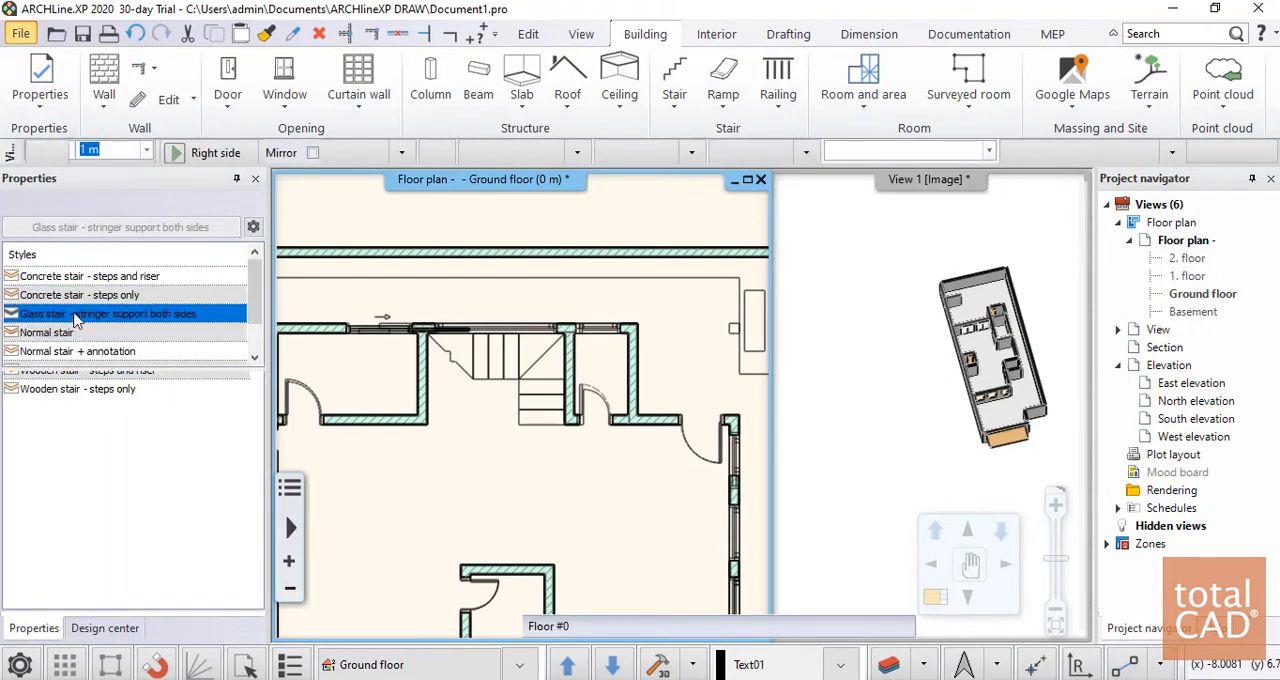
click(78, 295)
click(80, 277)
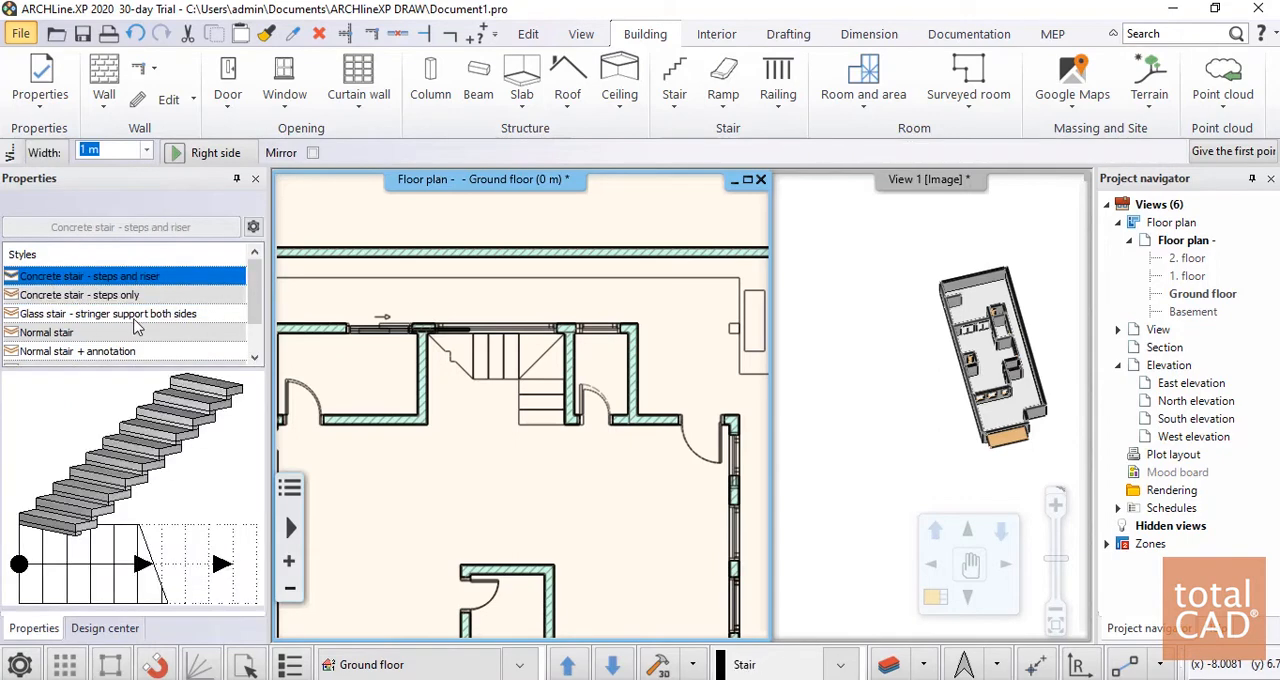
click(120, 296)
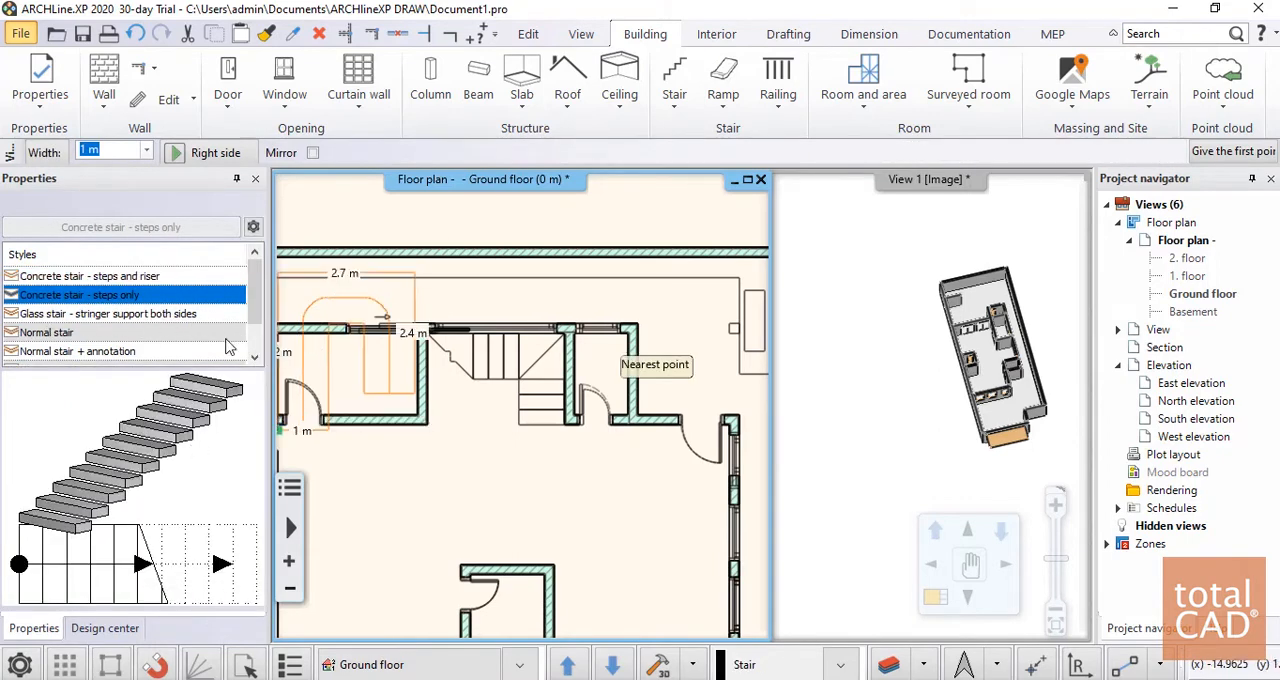
click(255, 362)
click(255, 362)
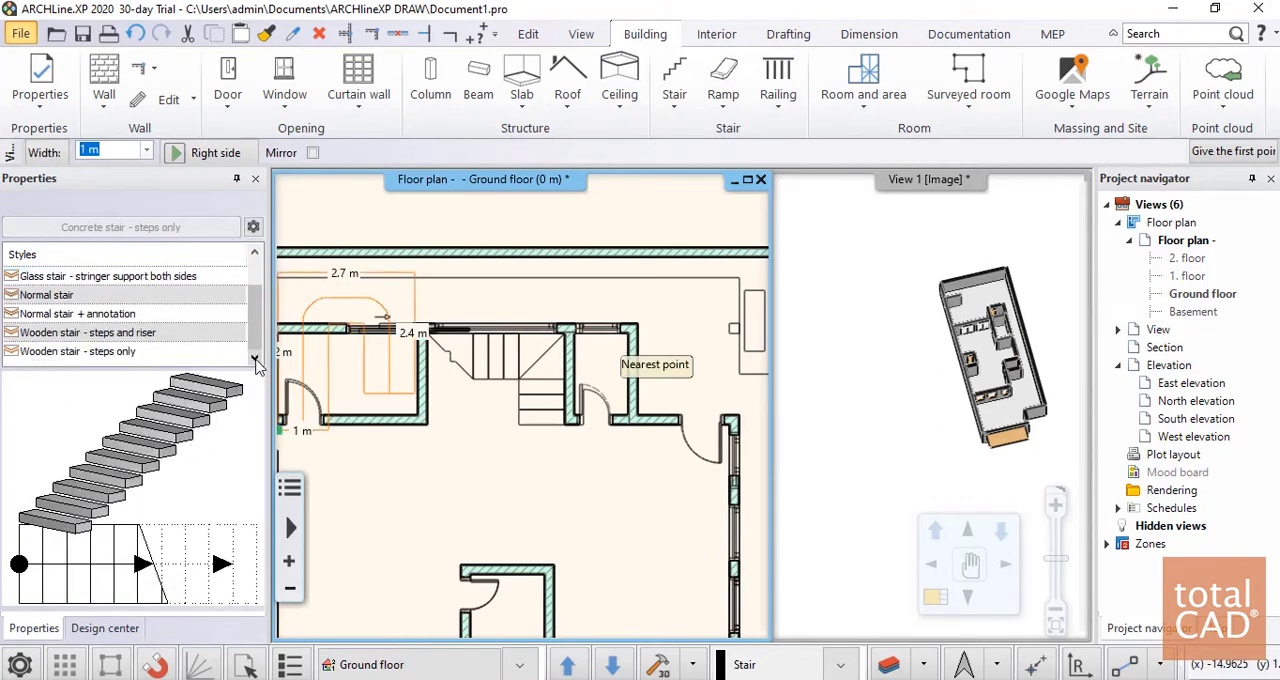
drag(257, 350, 264, 292)
click(112, 278)
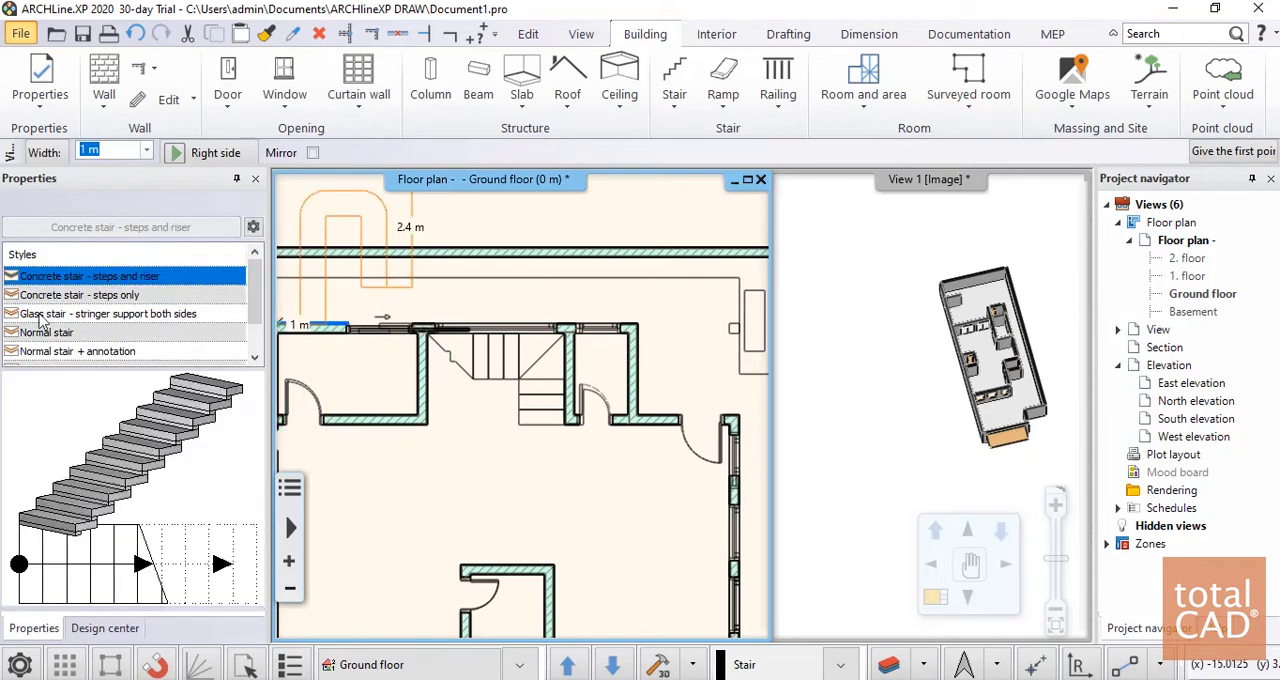
click(64, 294)
click(63, 313)
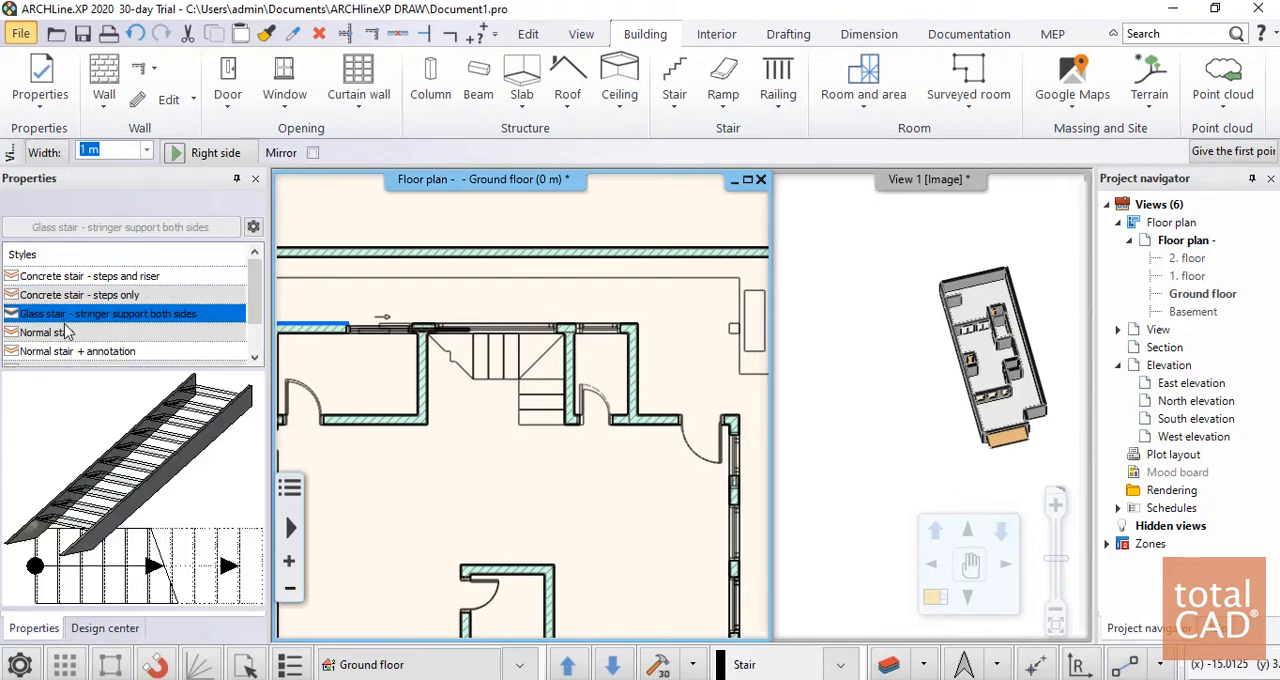
click(66, 332)
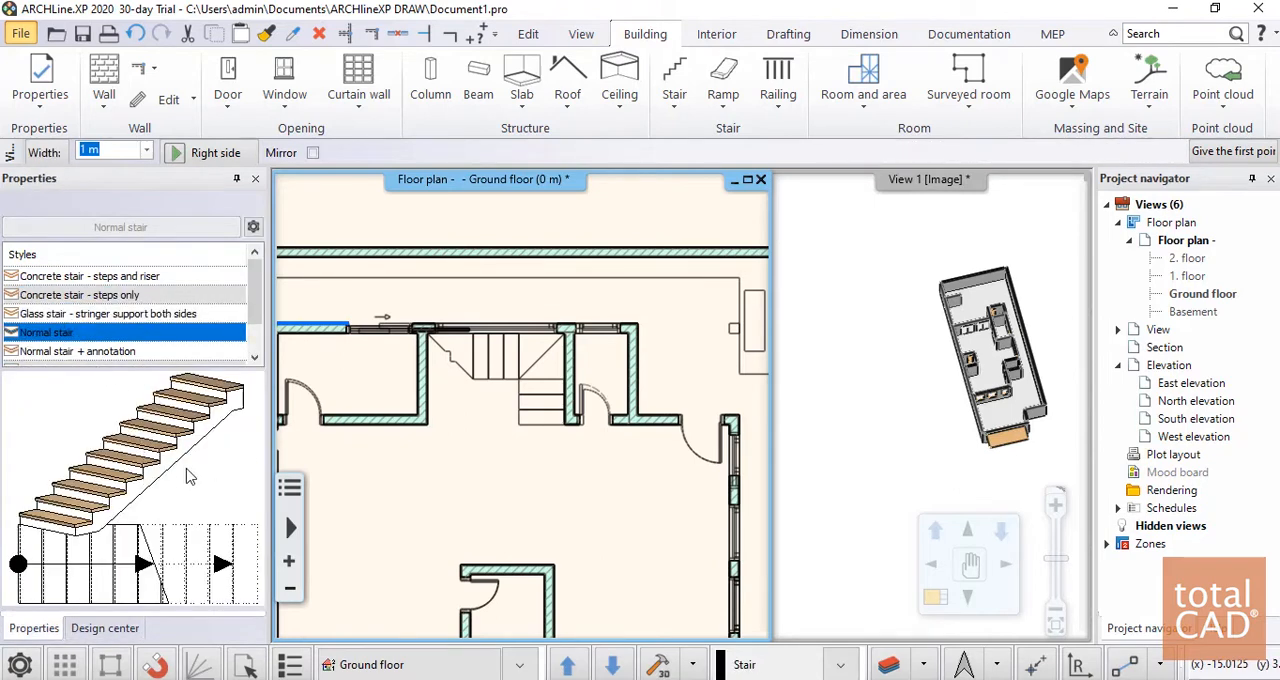
Start the 1 m wide U form winded stair at the stairwell's southwest wall corner and run its first side 1.8 m to the northwest corner
click(671, 108)
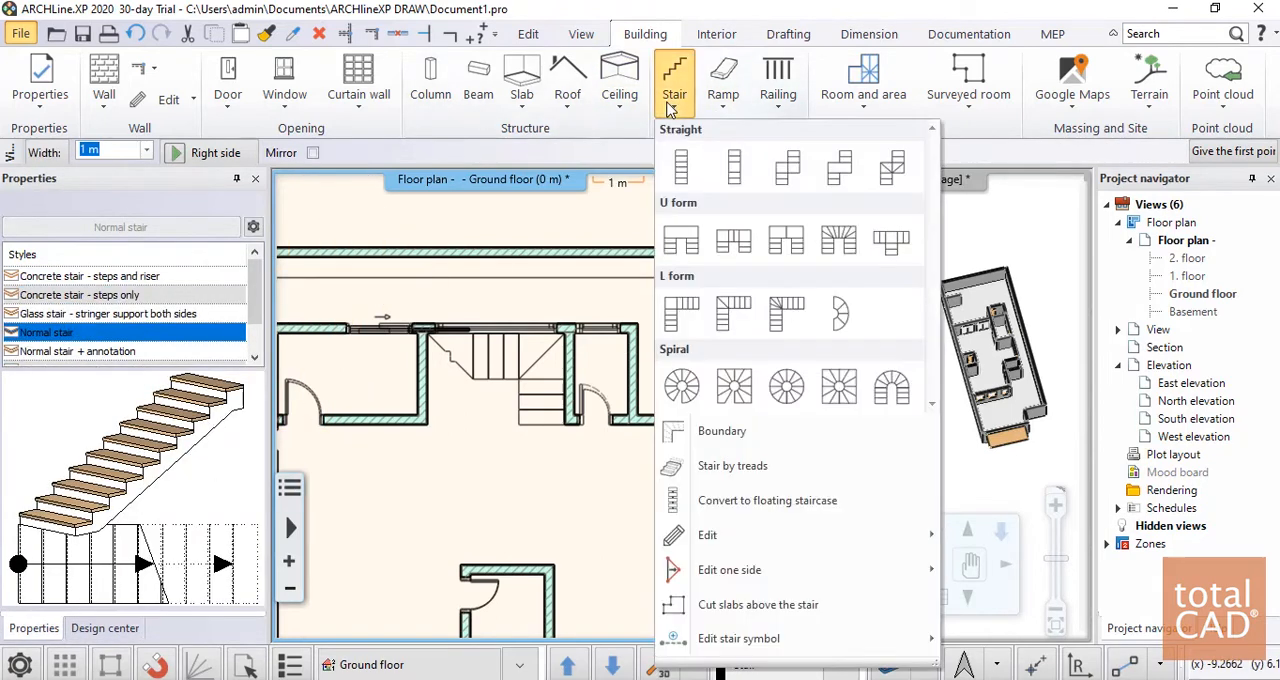
click(845, 257)
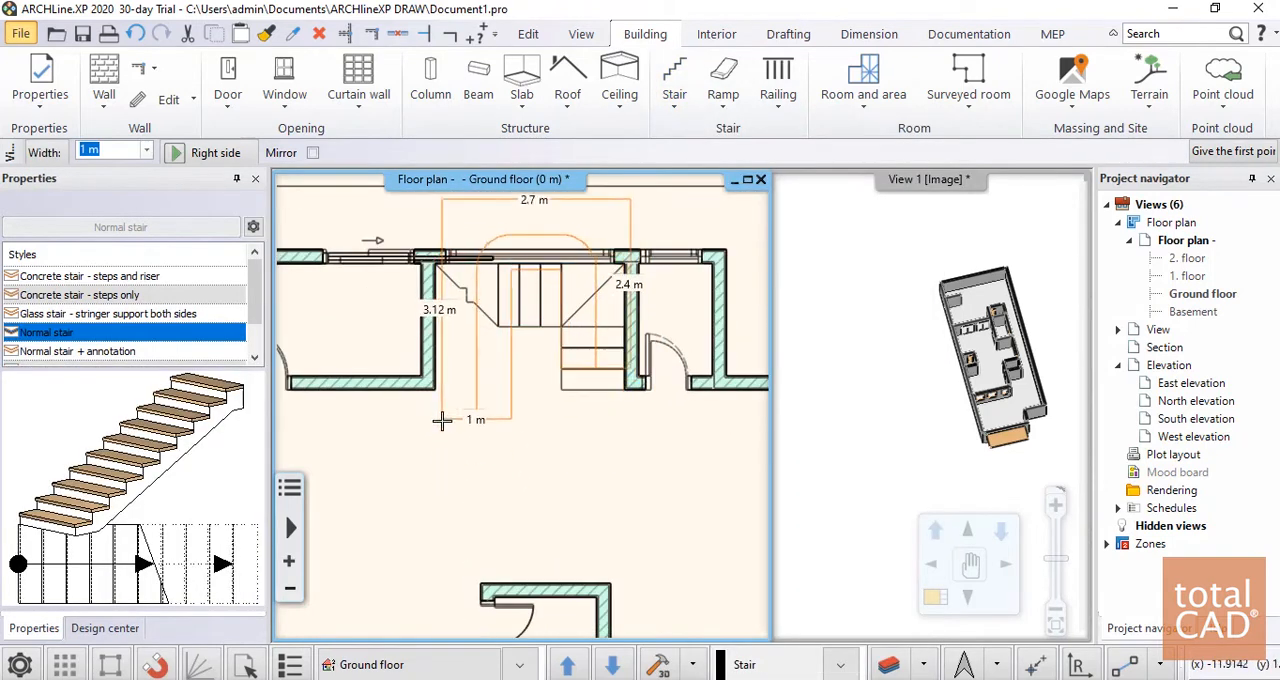
scroll(434, 474, up, 5)
click(522, 399)
scroll(522, 399, down, 5)
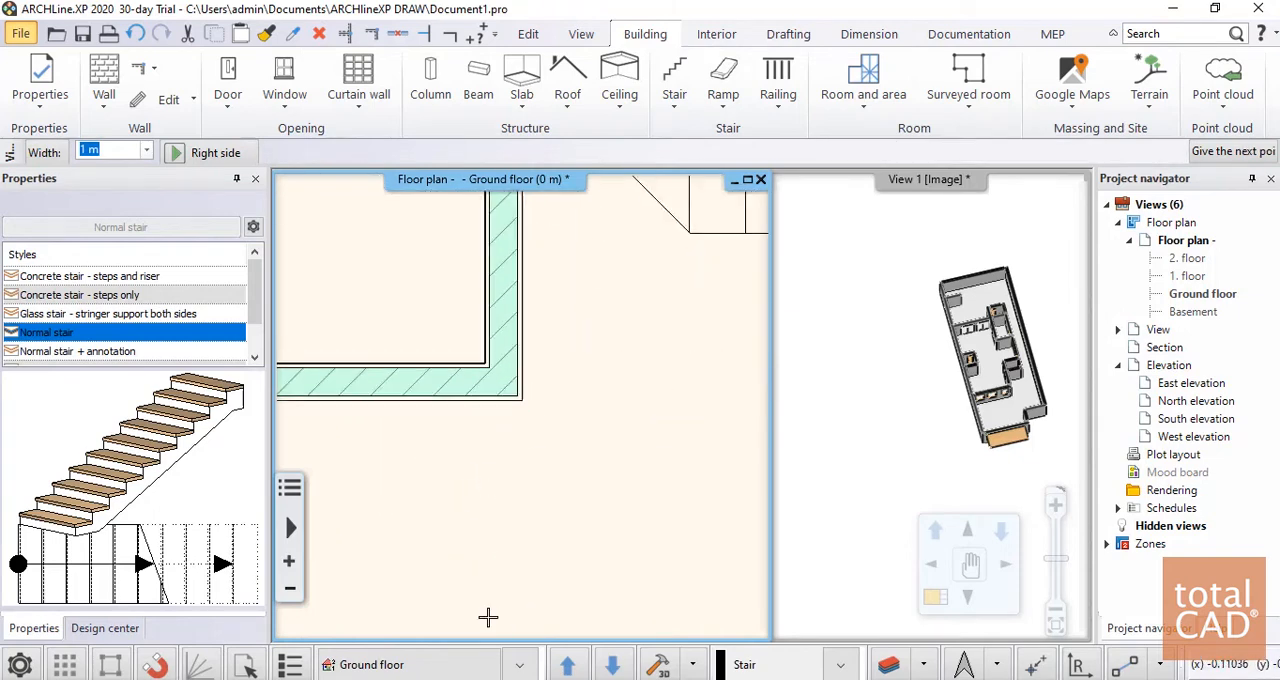
scroll(519, 256, up, 5)
scroll(548, 418, up, 3)
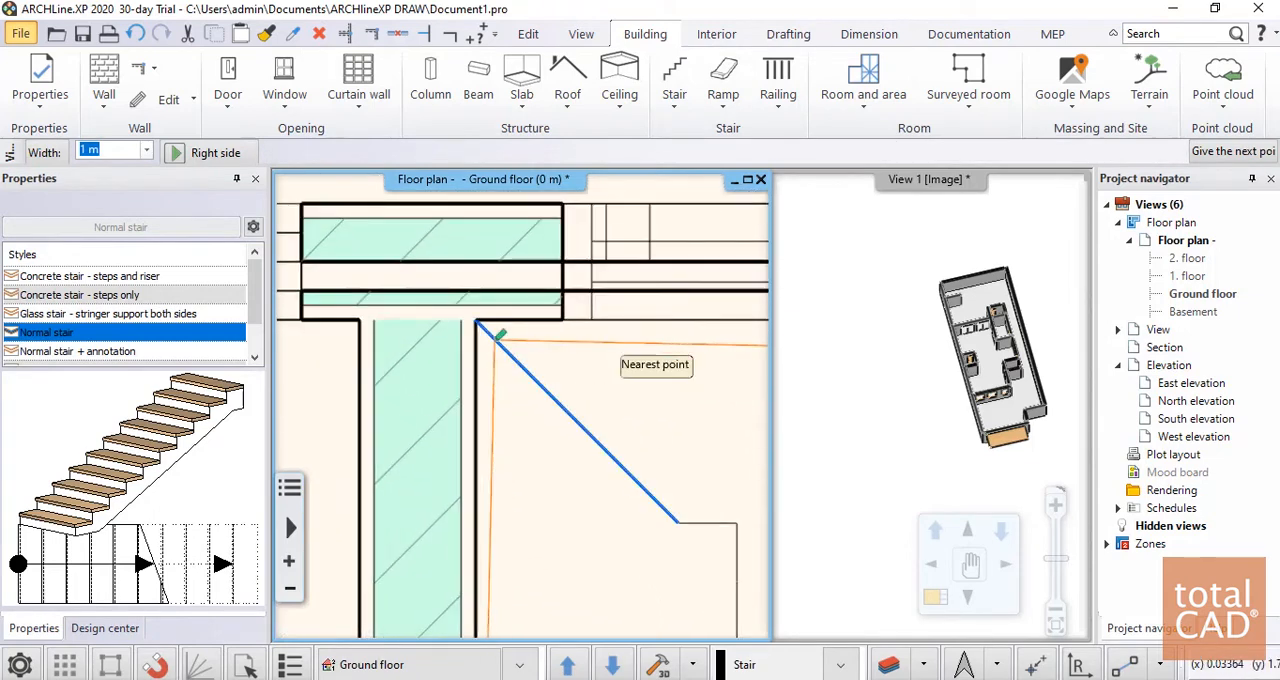
Run the stair's middle side 2.7 m to the stairwell's northeast corner and finish it with a southward return side of about 2.2 m
scroll(514, 406, down, 5)
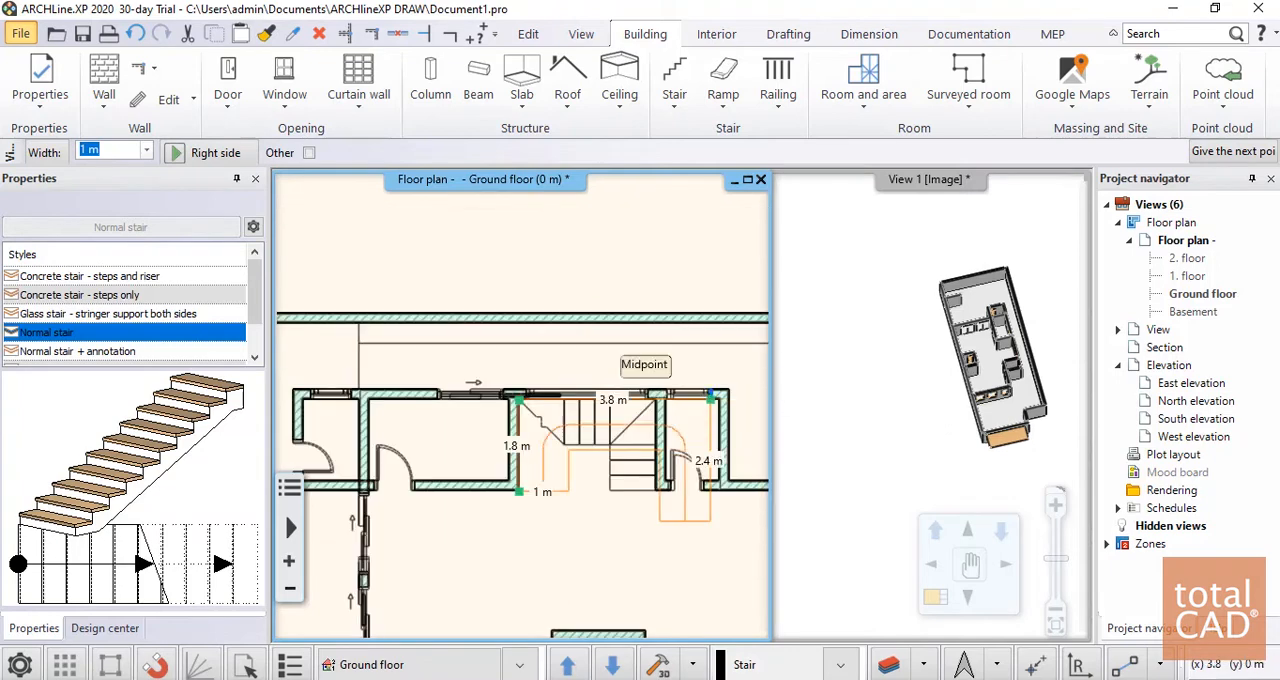
scroll(640, 410, up, 5)
scroll(647, 418, down, 5)
scroll(548, 388, up, 5)
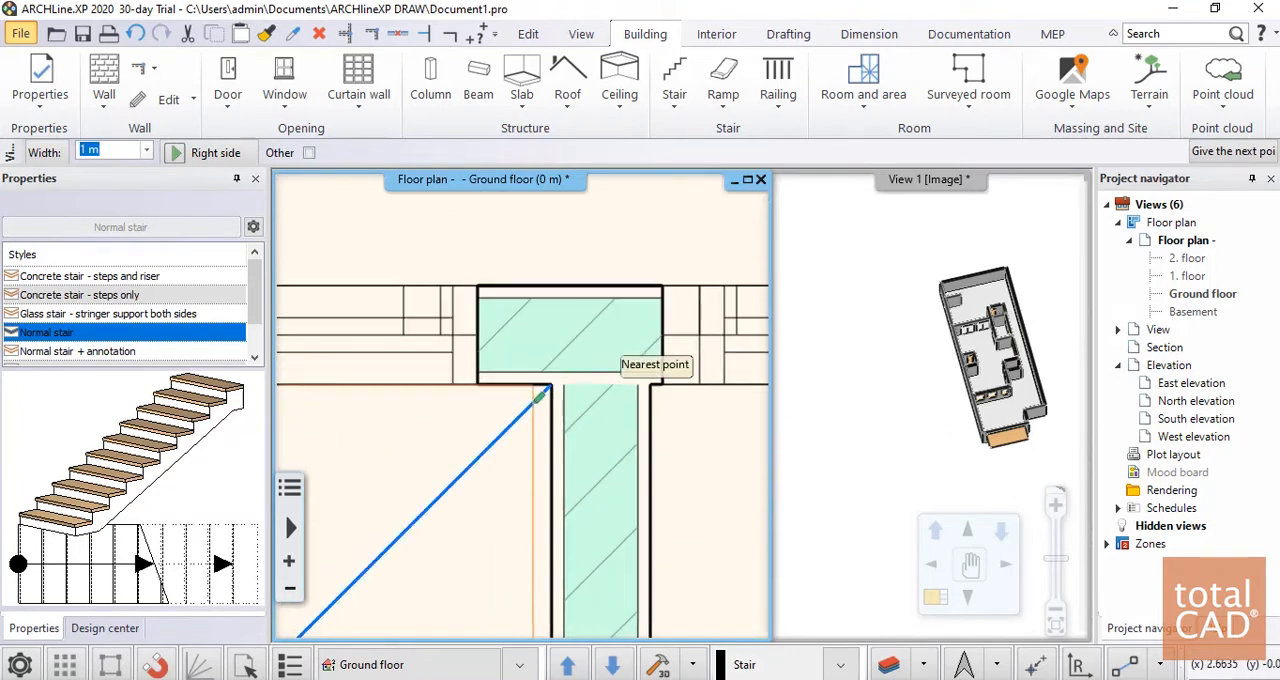
click(548, 386)
scroll(548, 386, down, 5)
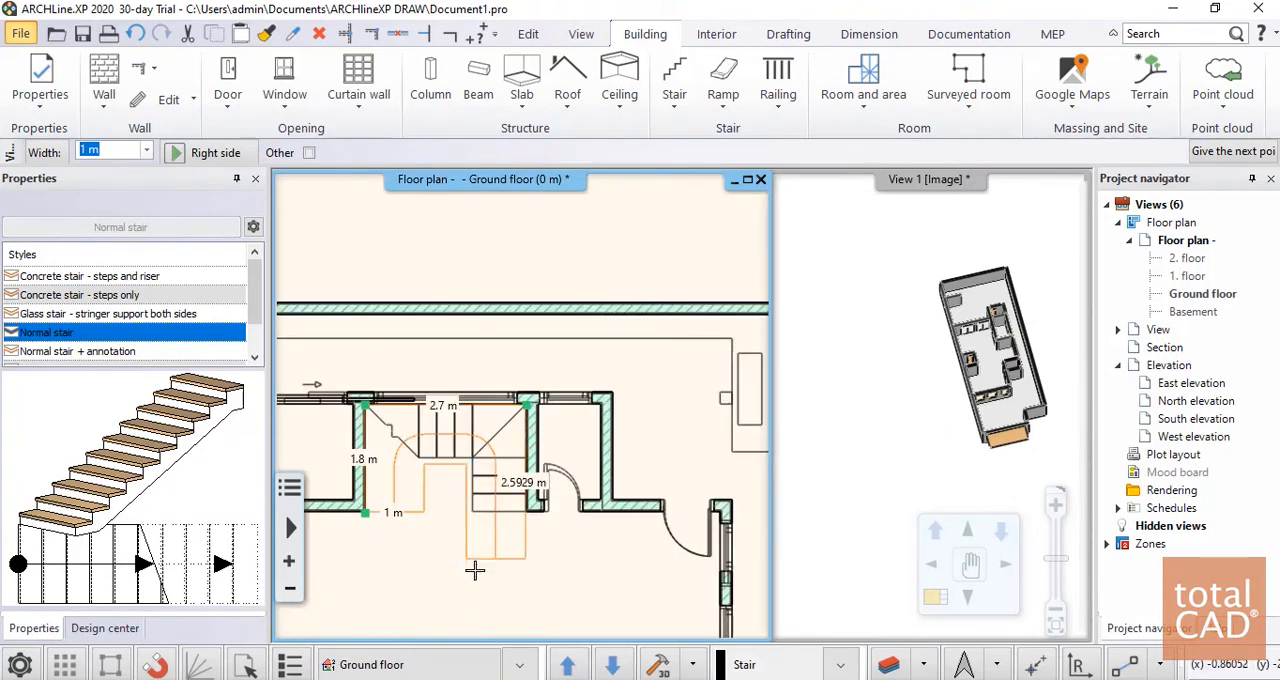
click(526, 536)
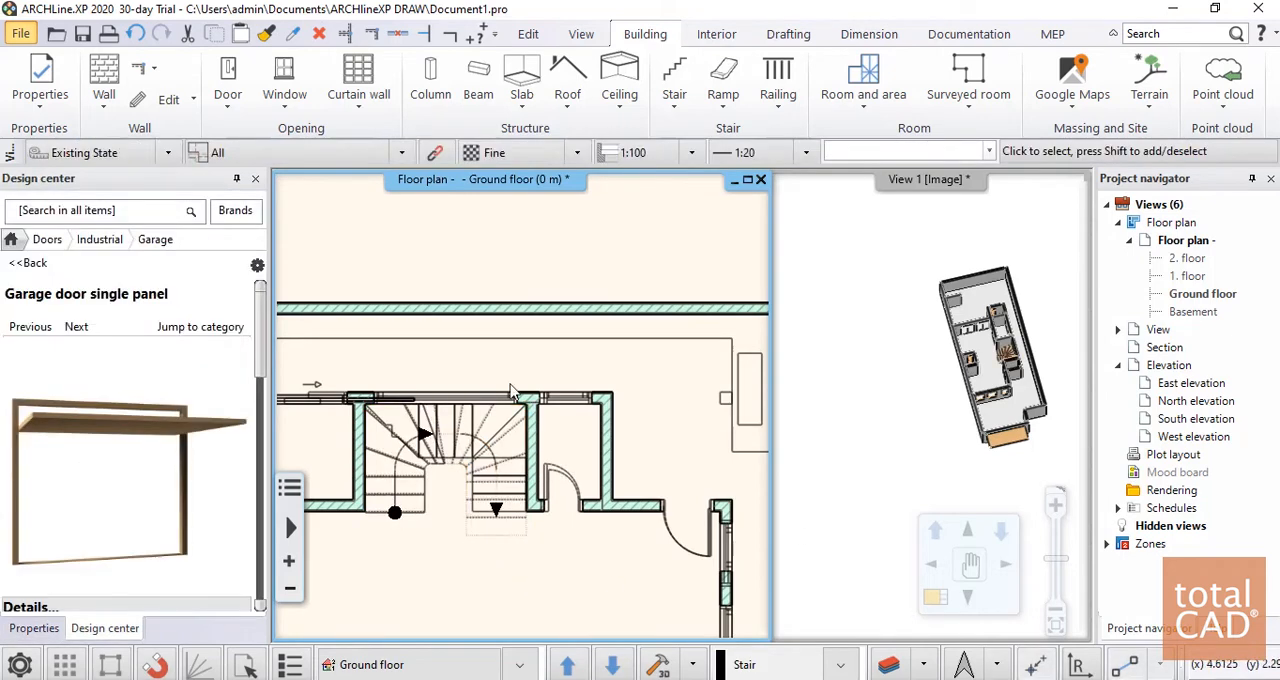
Examine the new winded stair up close in the 3D view
scroll(1044, 370, up, 1)
click(1030, 372)
scroll(1029, 372, up, 10)
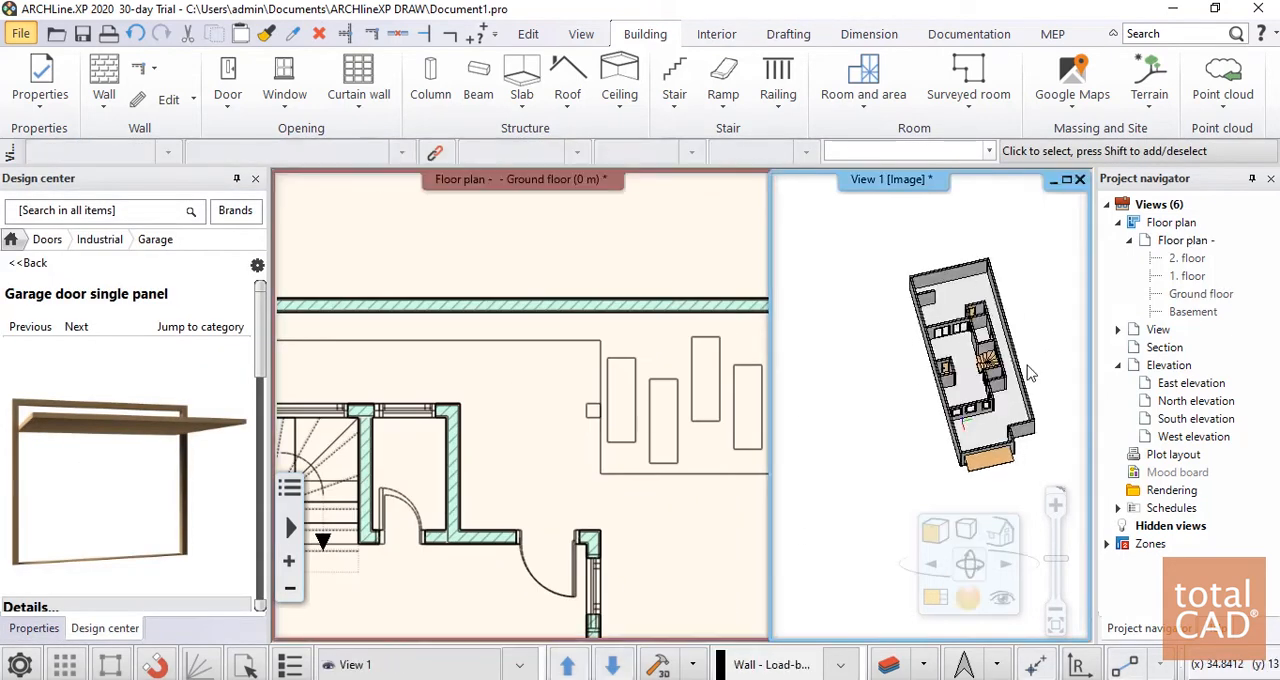
mouse_move(808, 397)
middle_down()
mouse_move(925, 363)
mouse_move(1055, 286)
mouse_move(845, 367)
mouse_move(906, 423)
mouse_move(945, 325)
mouse_move(1067, 179)
mouse_move(919, 344)
middle_up()
scroll(850, 433, up, 6)
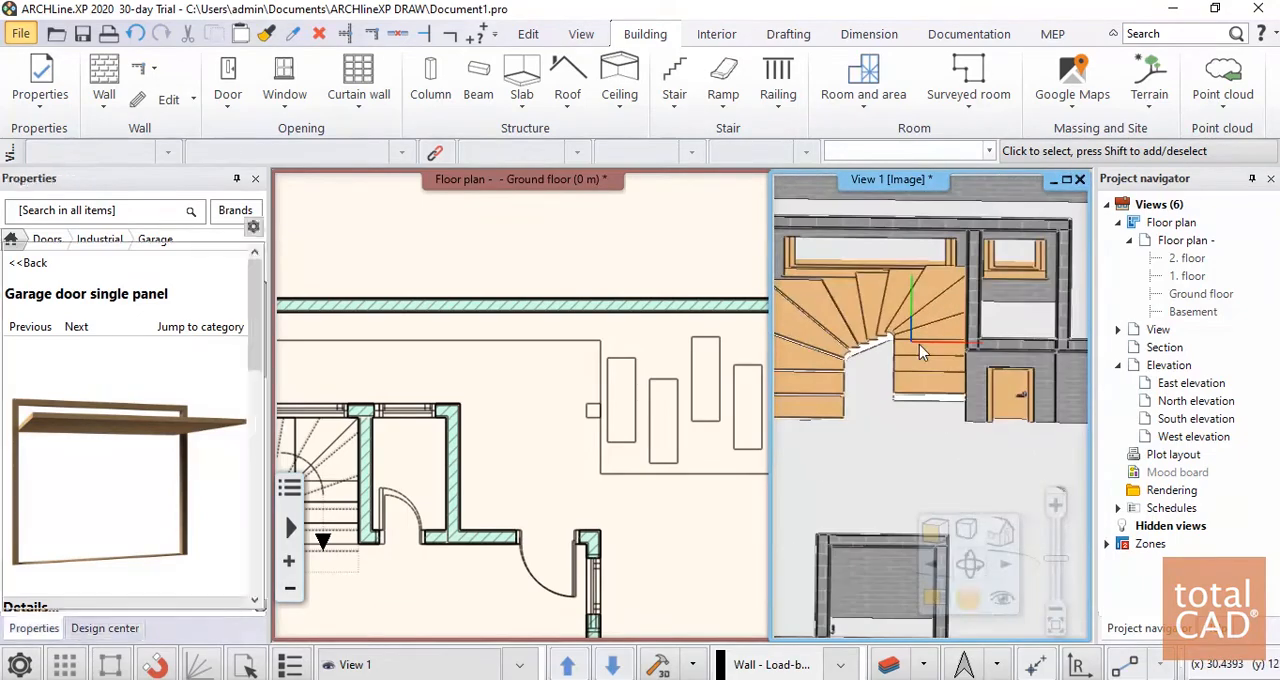
Check the winded stair's height and step values in its stair calculator, leaving them as they are
click(919, 344)
scroll(919, 344, down, 4)
scroll(919, 344, up, 2)
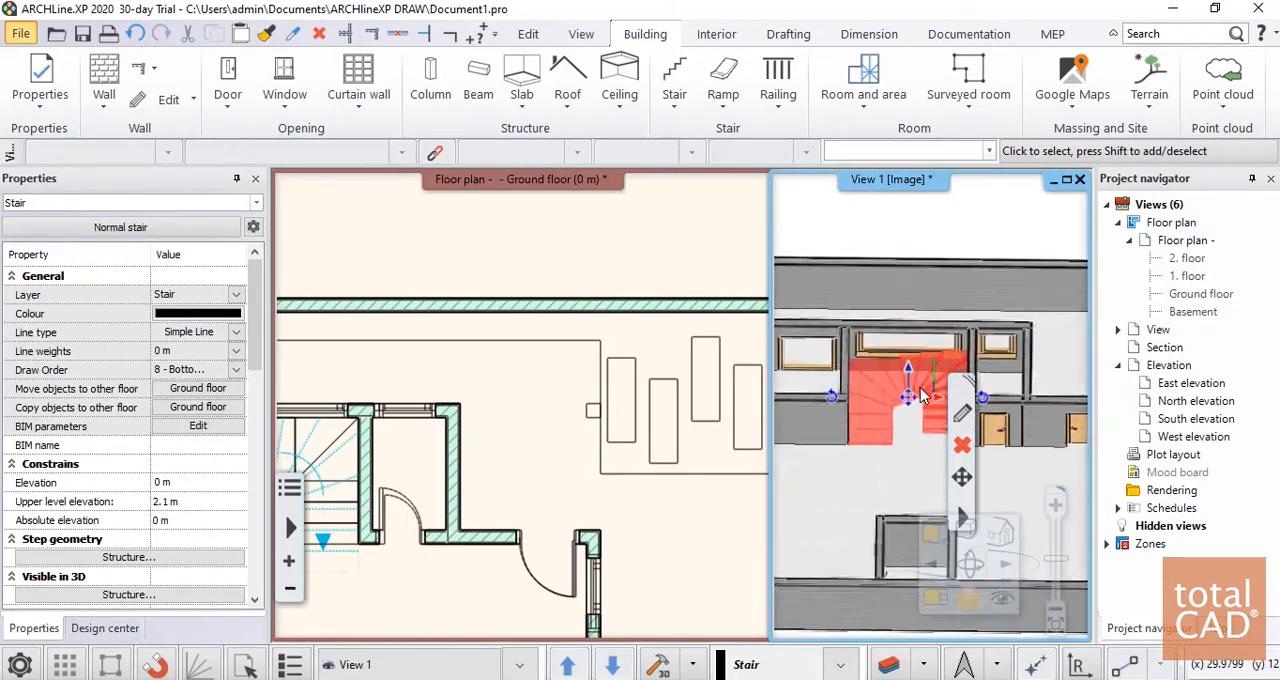
scroll(919, 344, down, 2)
click(961, 425)
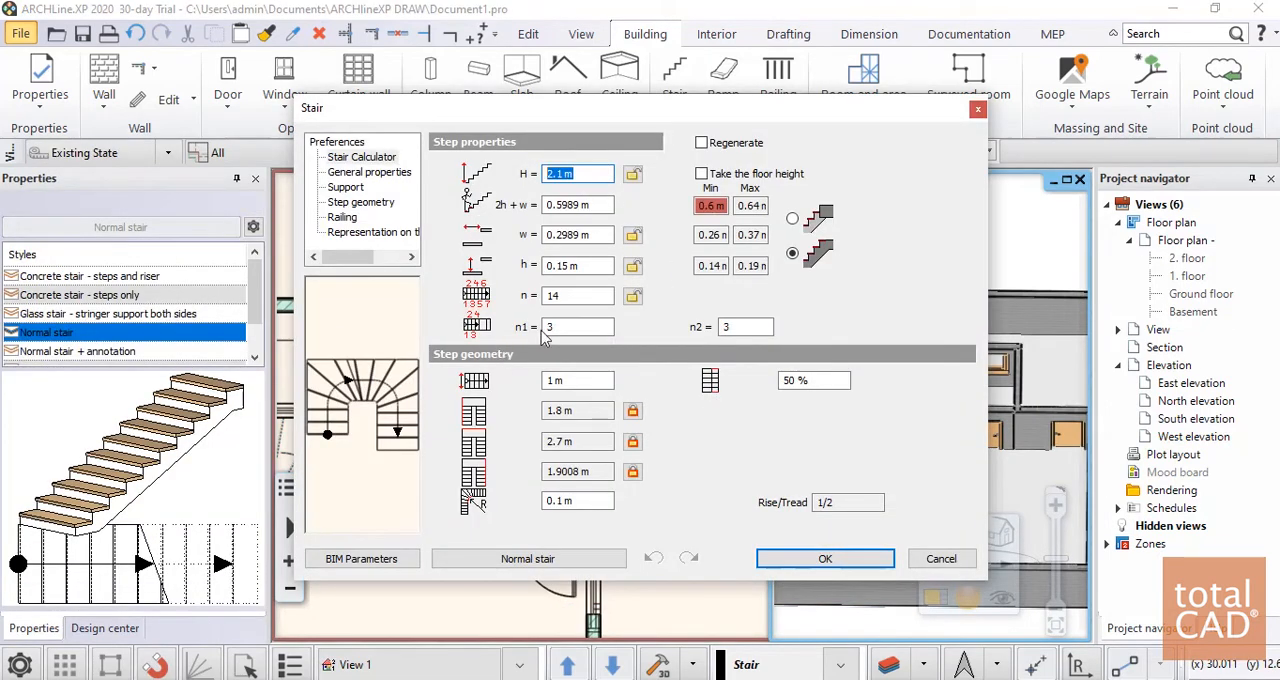
click(979, 111)
Check the unconnected height of the long boundary wall behind the stair in its wall properties
click(985, 322)
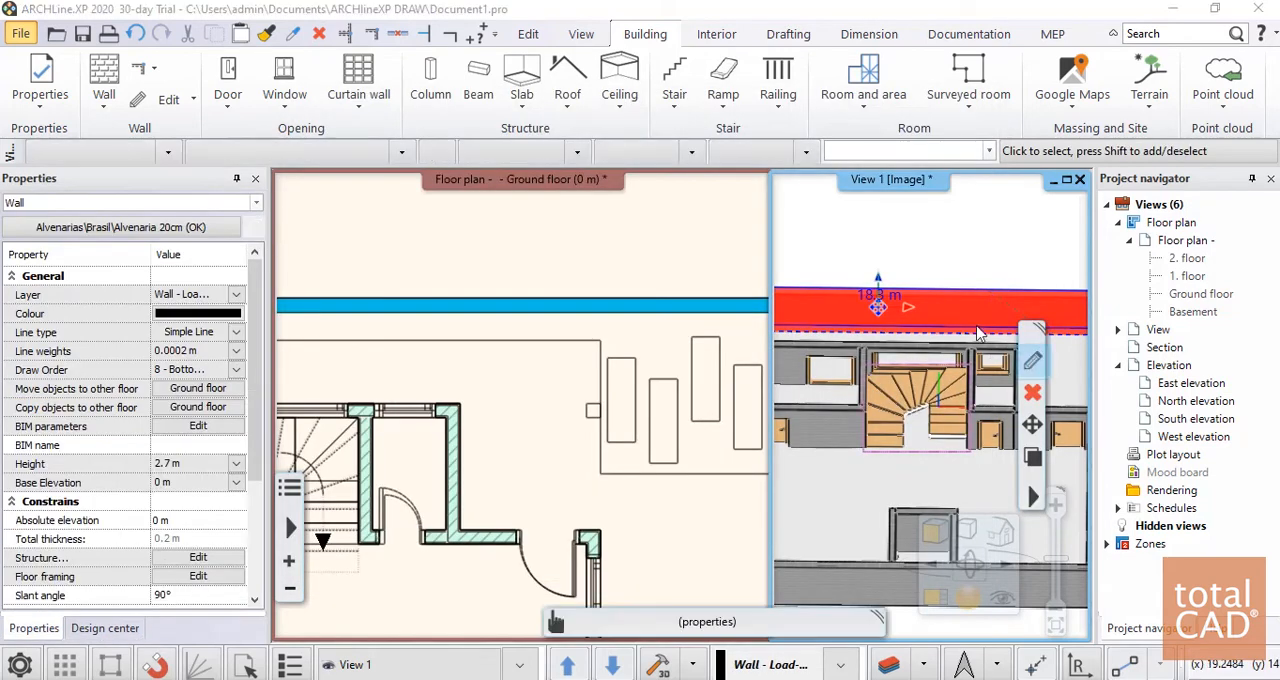
double_click(979, 330)
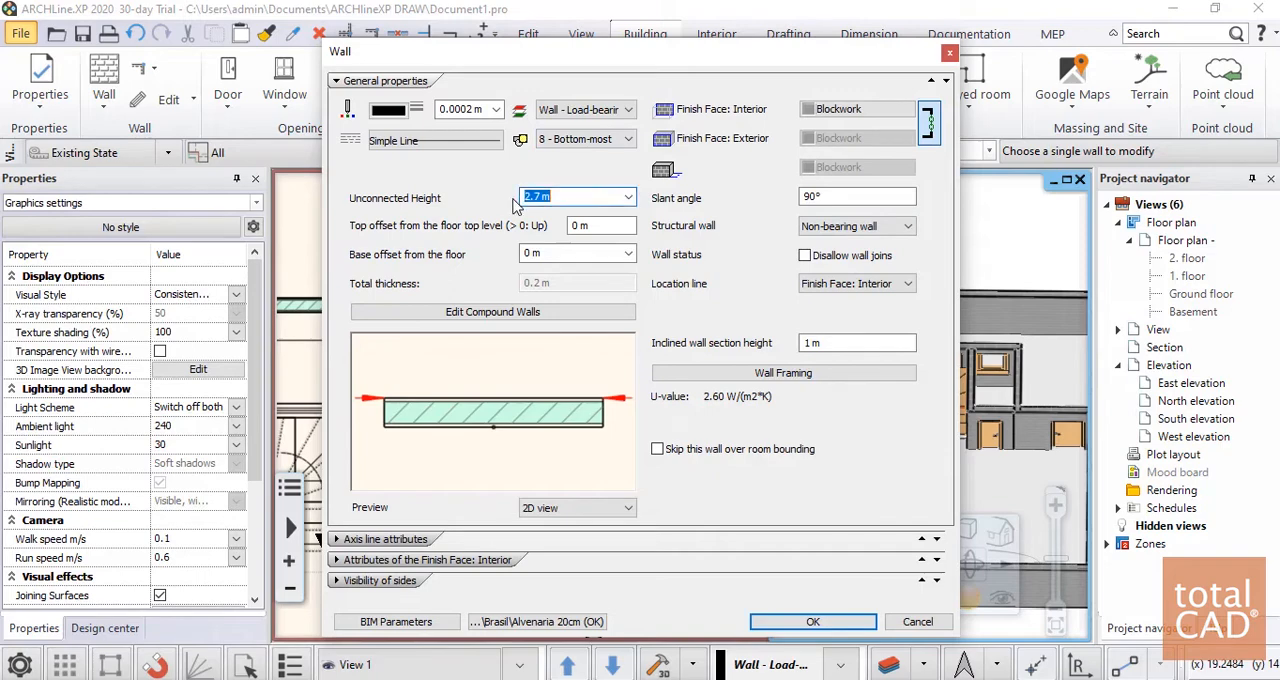
click(916, 622)
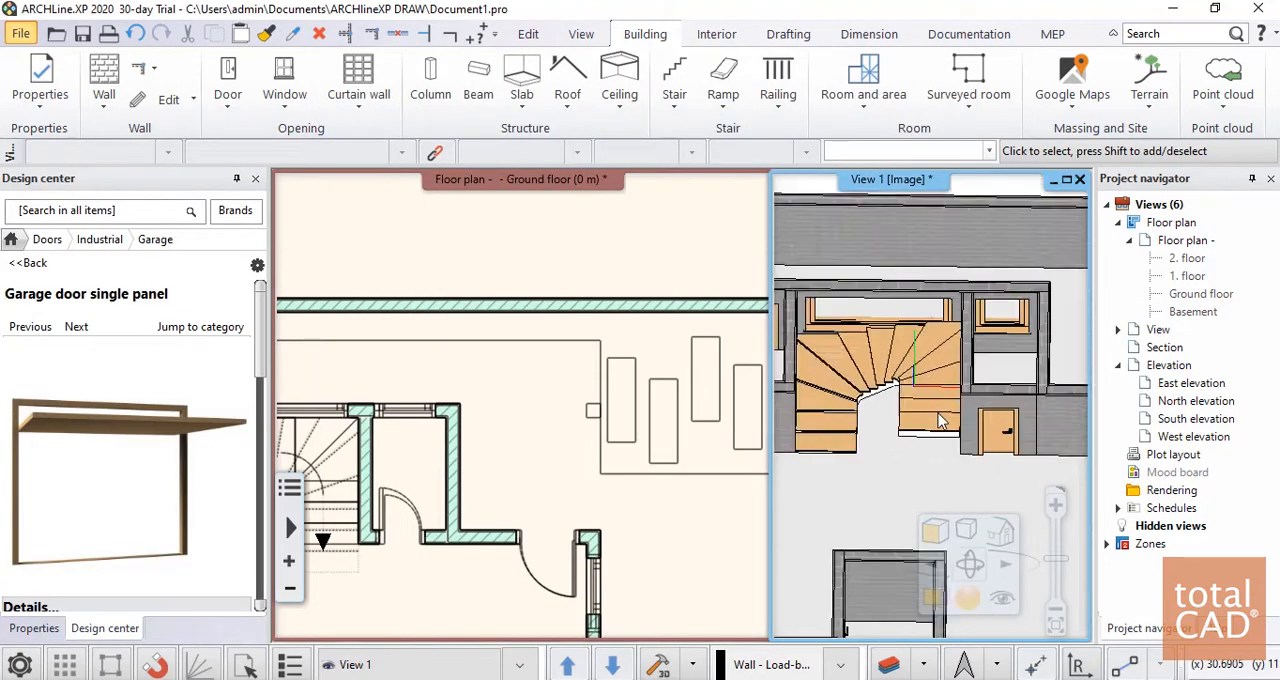
Set the winded stair's total height H to 2.78 m in the stair calculator and apply it
scroll(940, 420, up, 3)
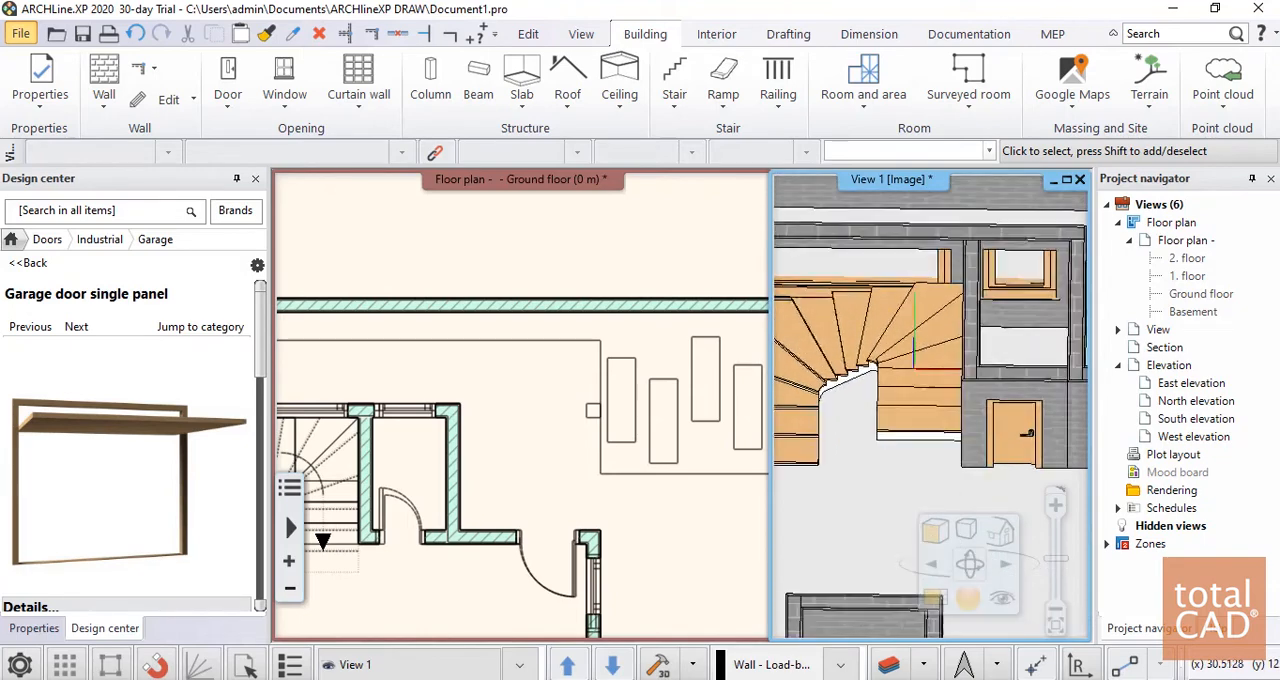
middle_drag(940, 420, 980, 268)
click(952, 320)
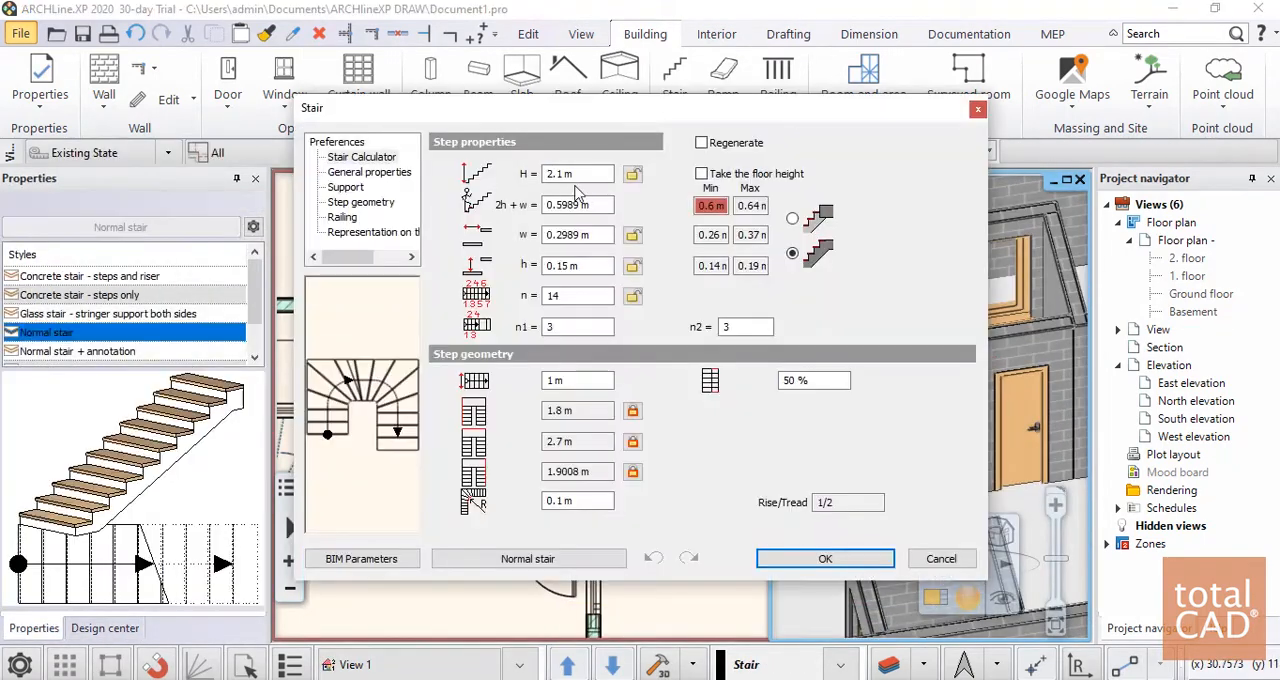
text(2.78)
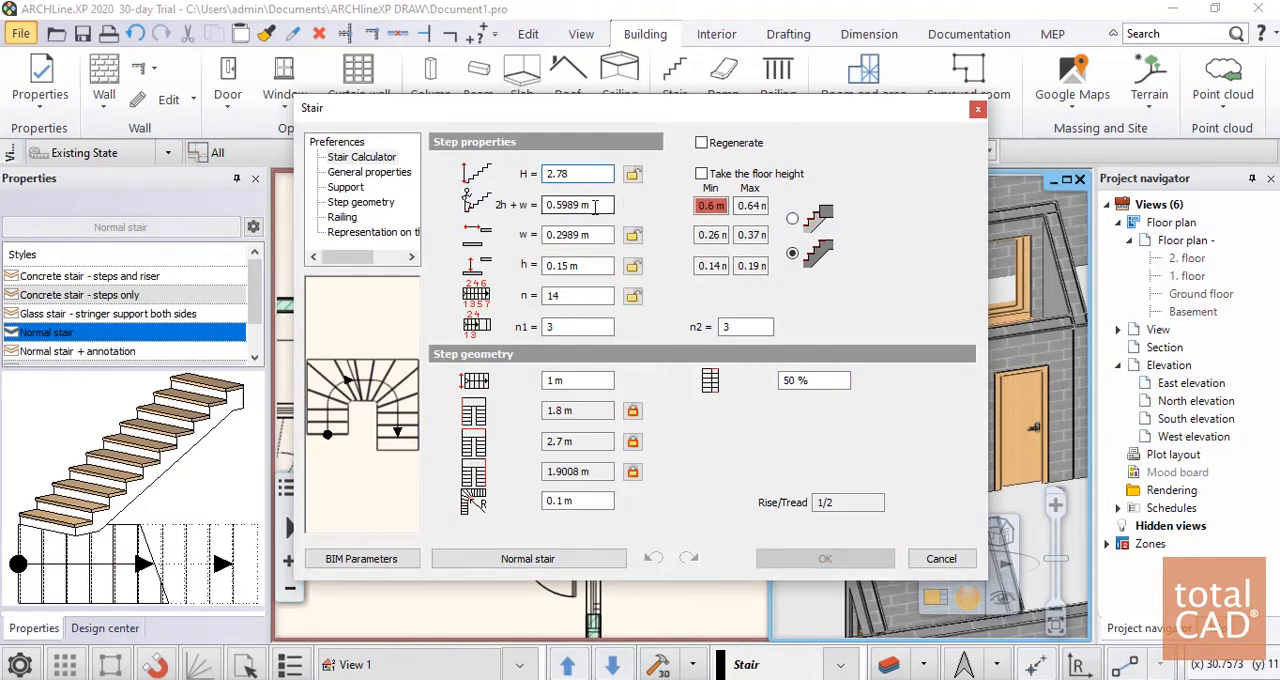
click(577, 237)
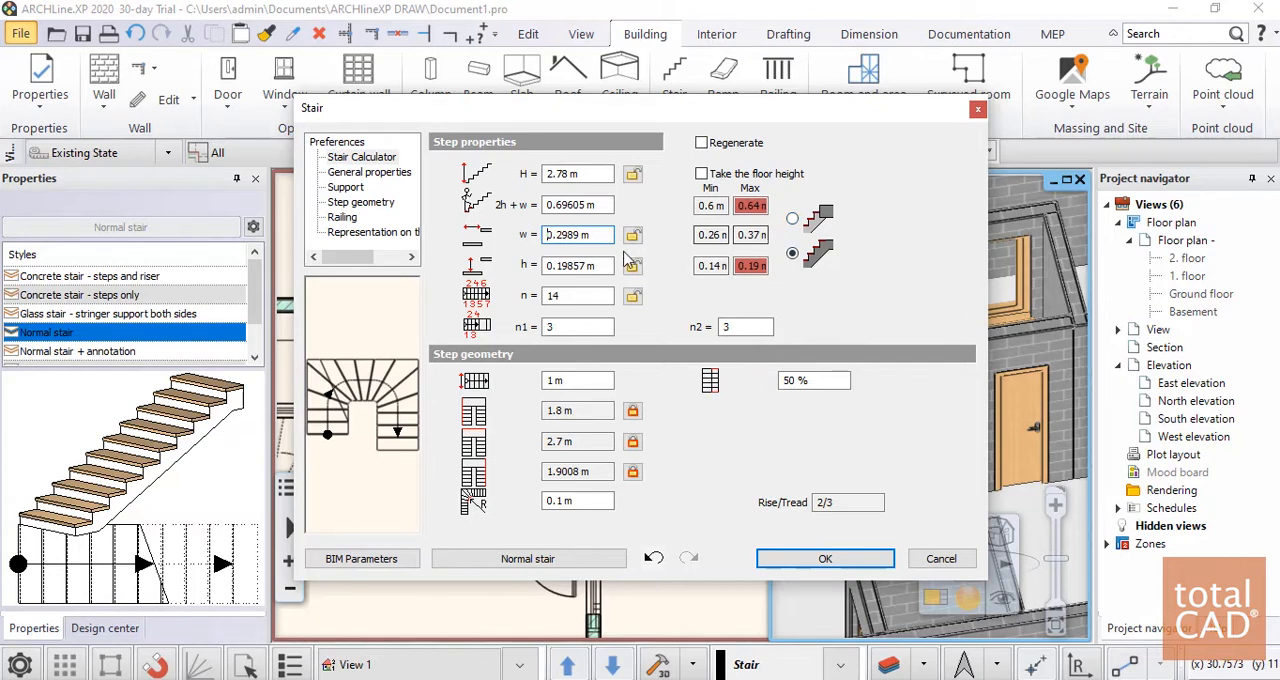
click(597, 205)
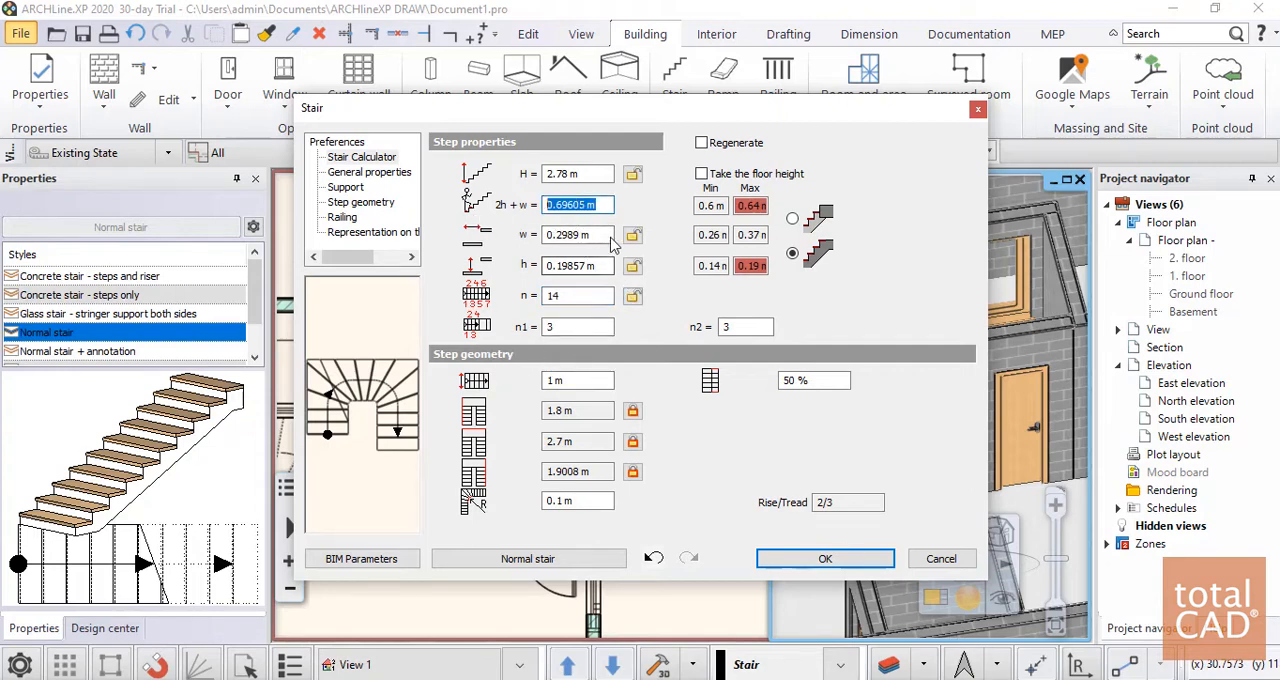
key(Tab)
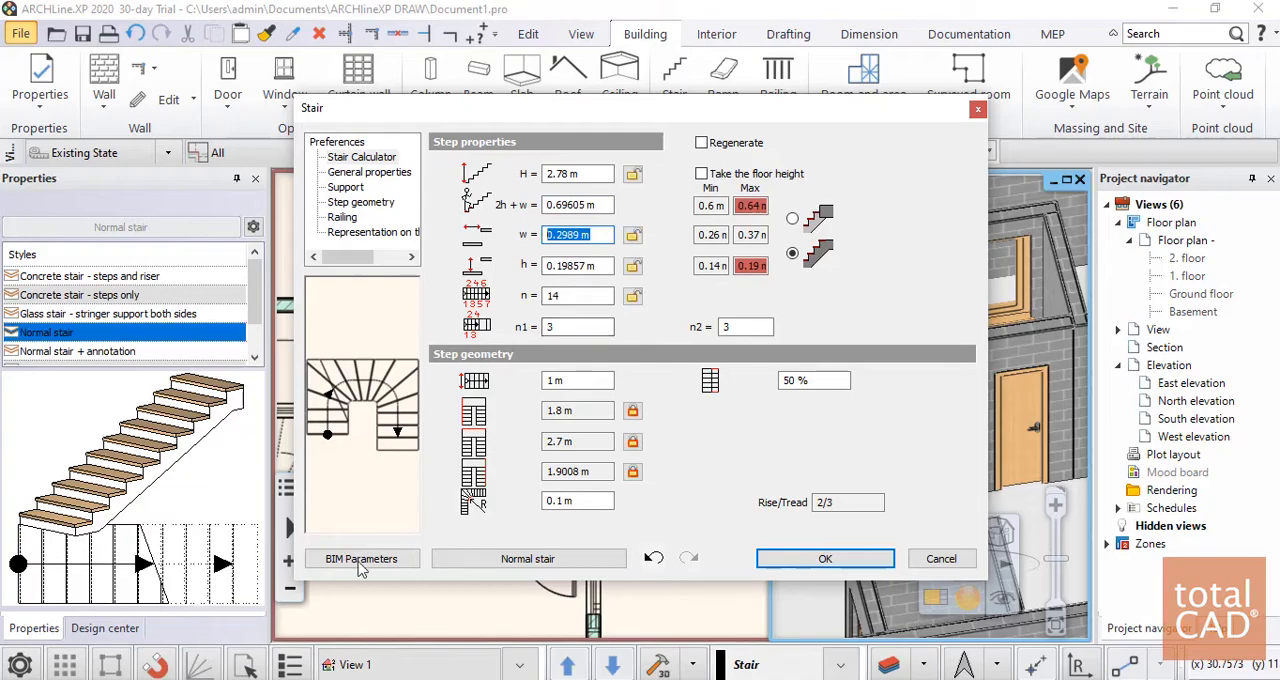
click(825, 558)
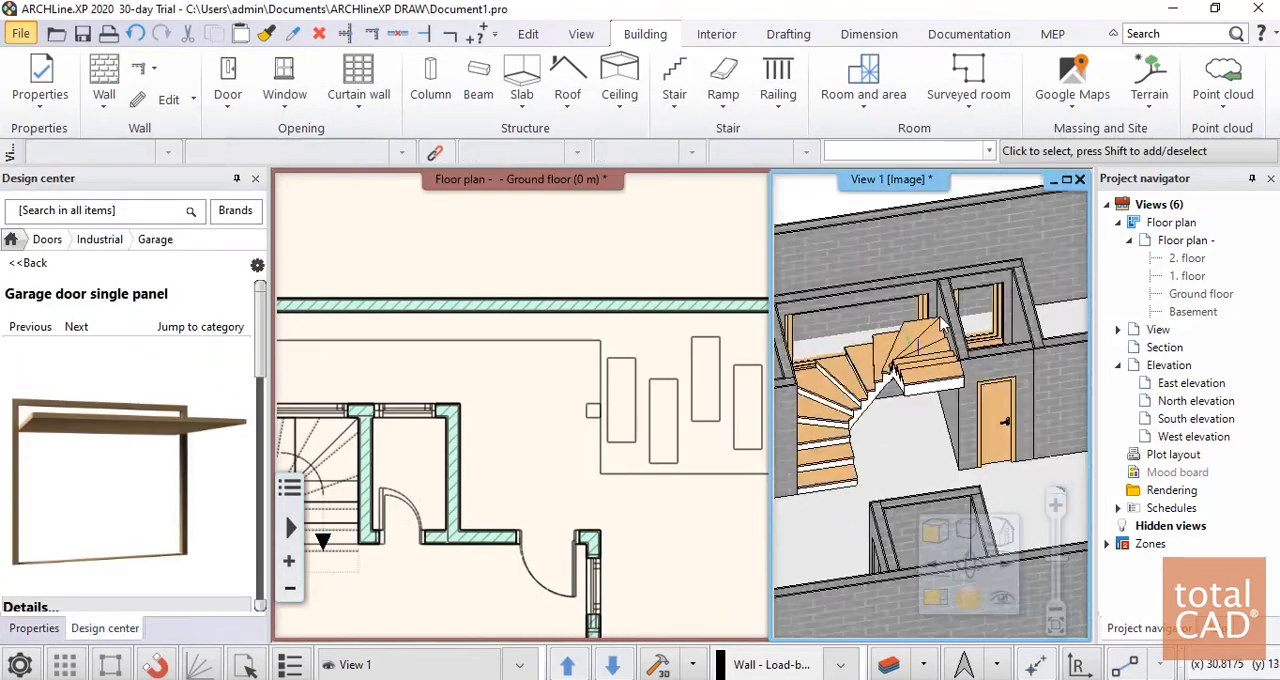
Examine the modified stair up close and within the whole ground floor model in 3D
scroll(915, 420, up, 3)
middle_drag(952, 399, 961, 356)
scroll(957, 398, down, 4)
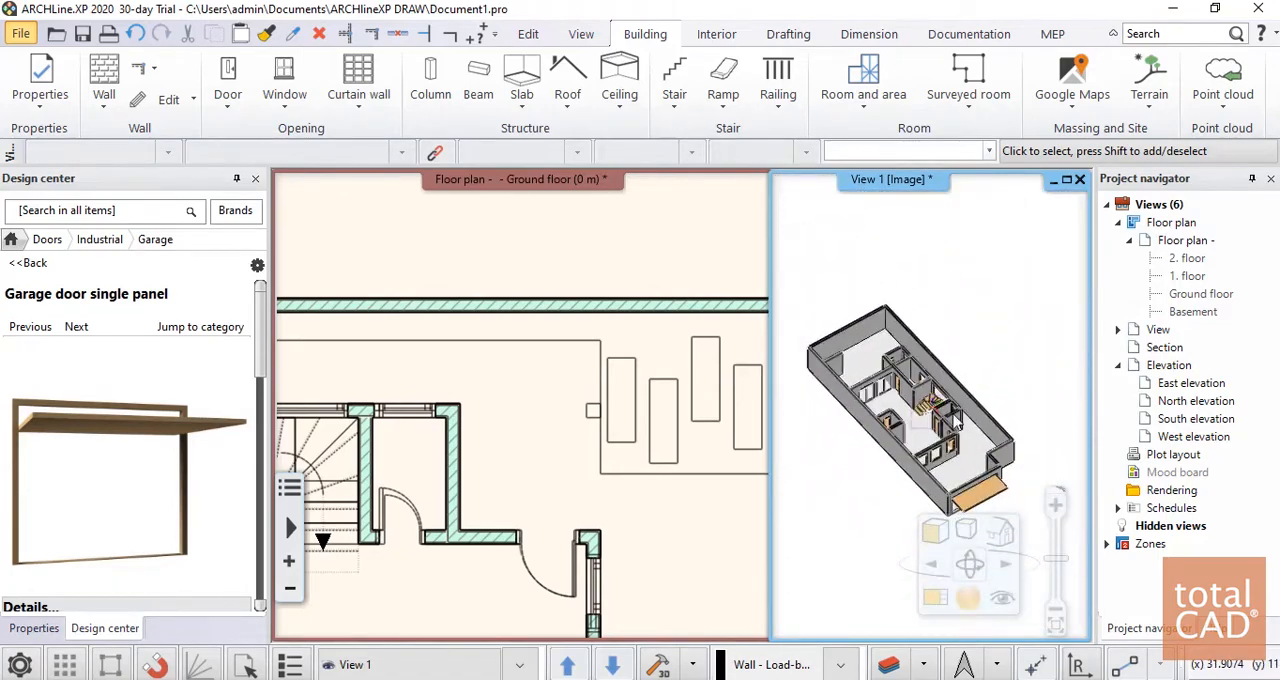
middle_drag(957, 398, 933, 424)
scroll(976, 400, up, 6)
scroll(990, 391, down, 5)
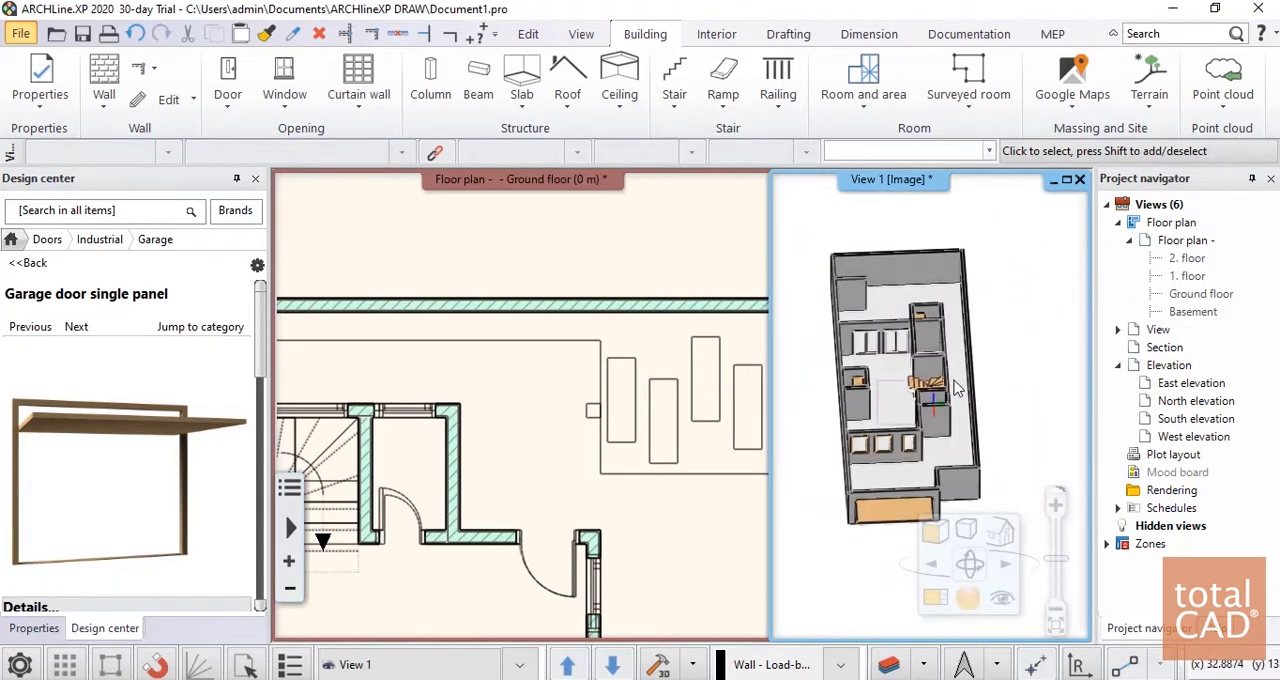
scroll(924, 400, up, 2)
scroll(922, 402, up, 5)
scroll(930, 405, down, 5)
scroll(945, 412, up, 4)
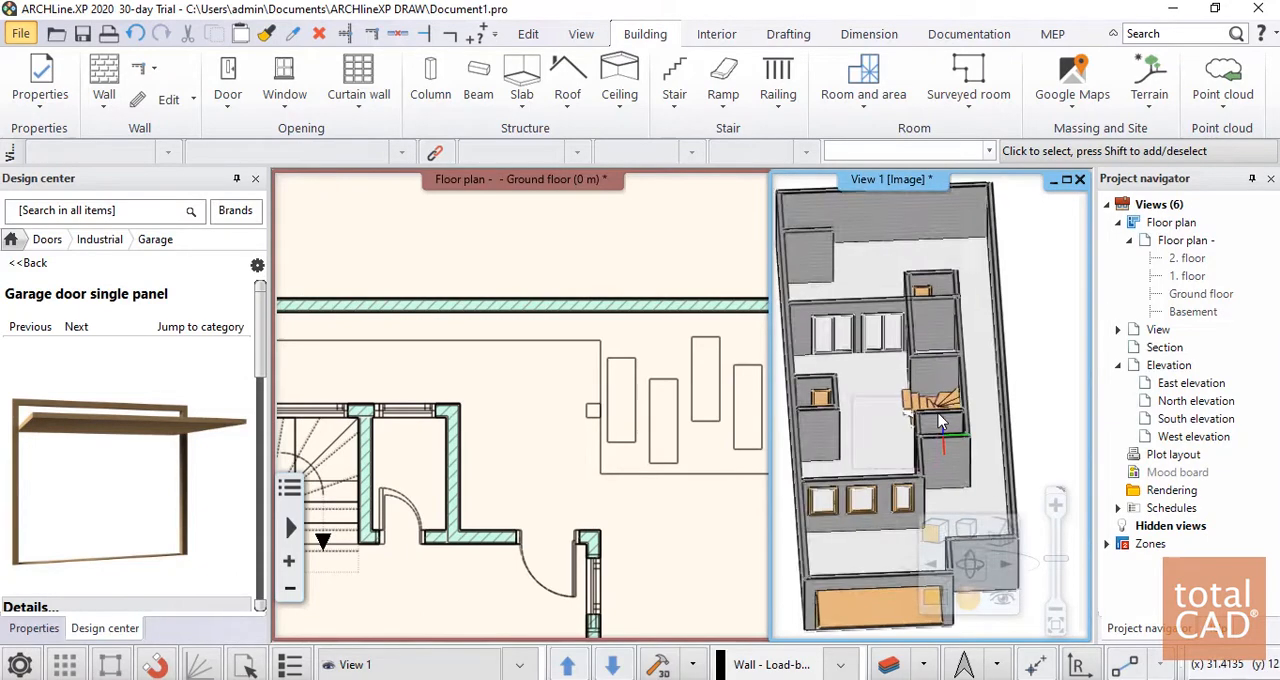
scroll(950, 418, down, 5)
Look over the ground floor plan, comparing the modelled walls, doors and stair with the underlying drawing
click(540, 395)
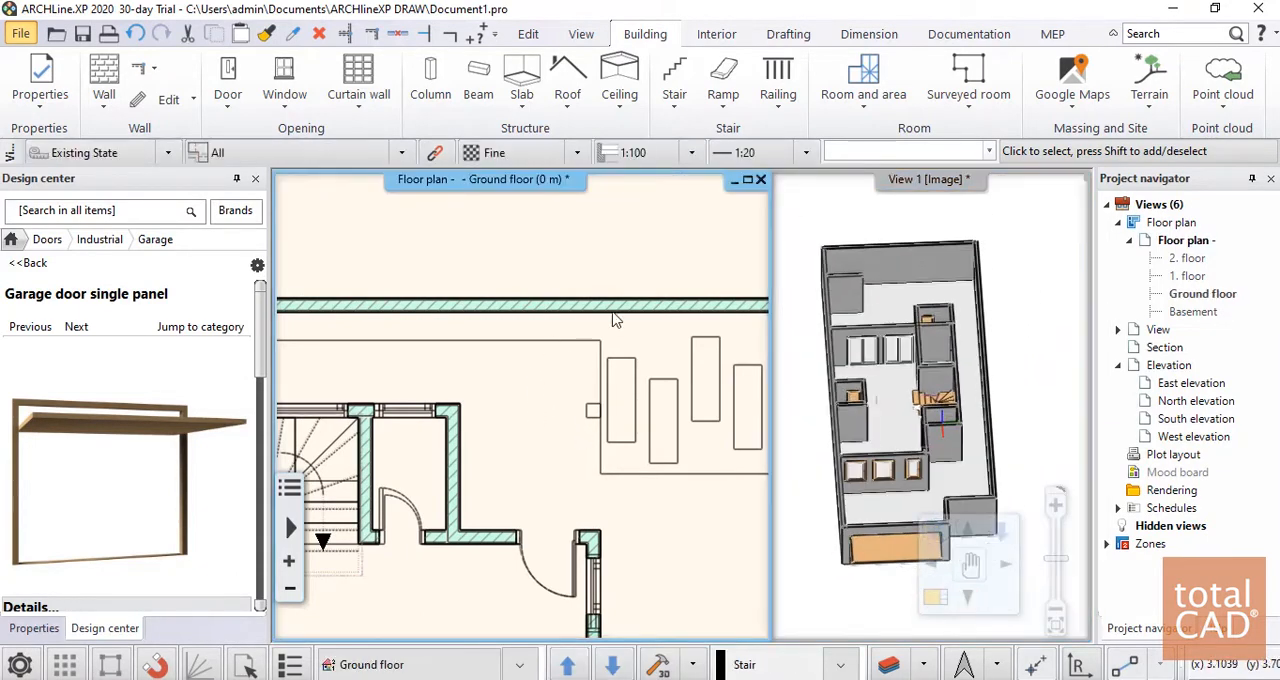
scroll(590, 400, down, 2)
scroll(615, 380, down, 3)
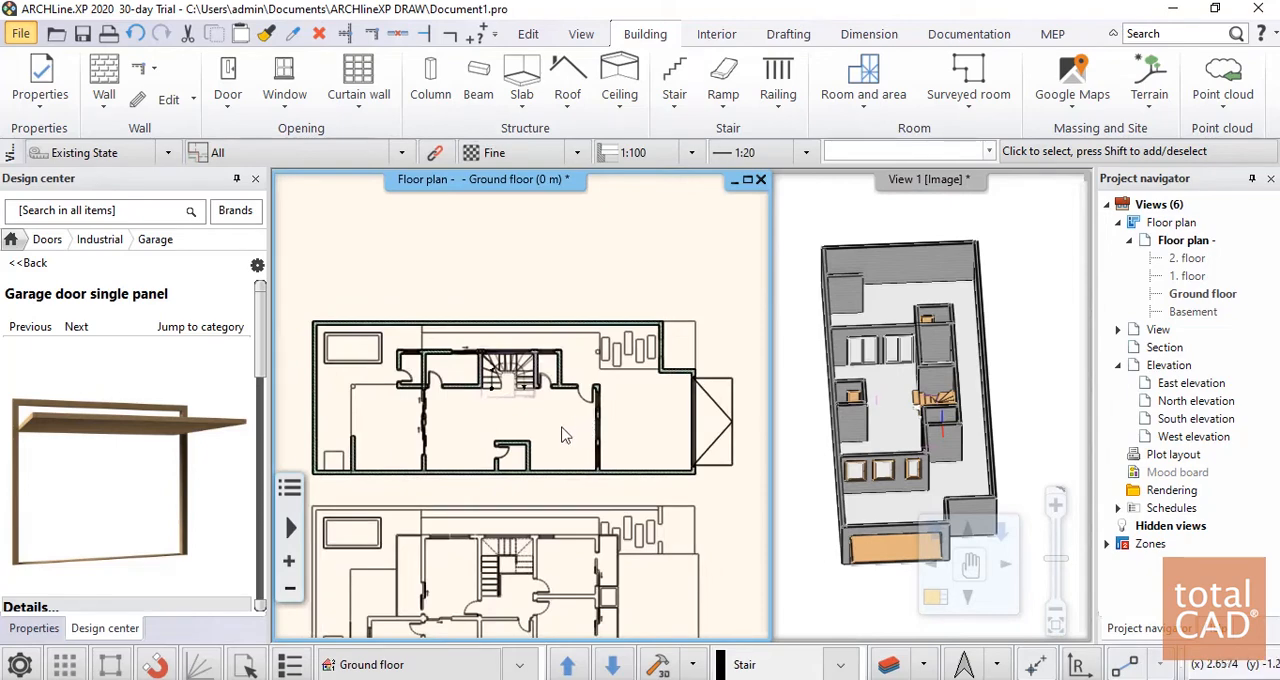
scroll(580, 425, up, 2)
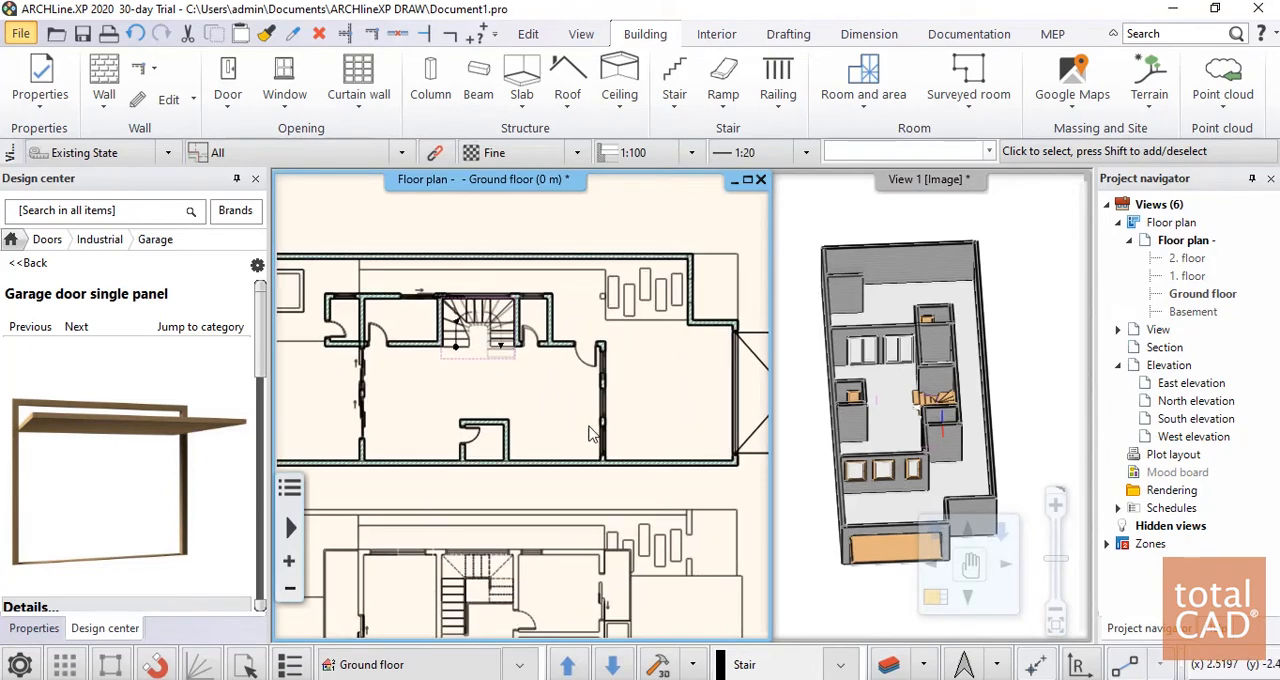
scroll(908, 400, down, 3)
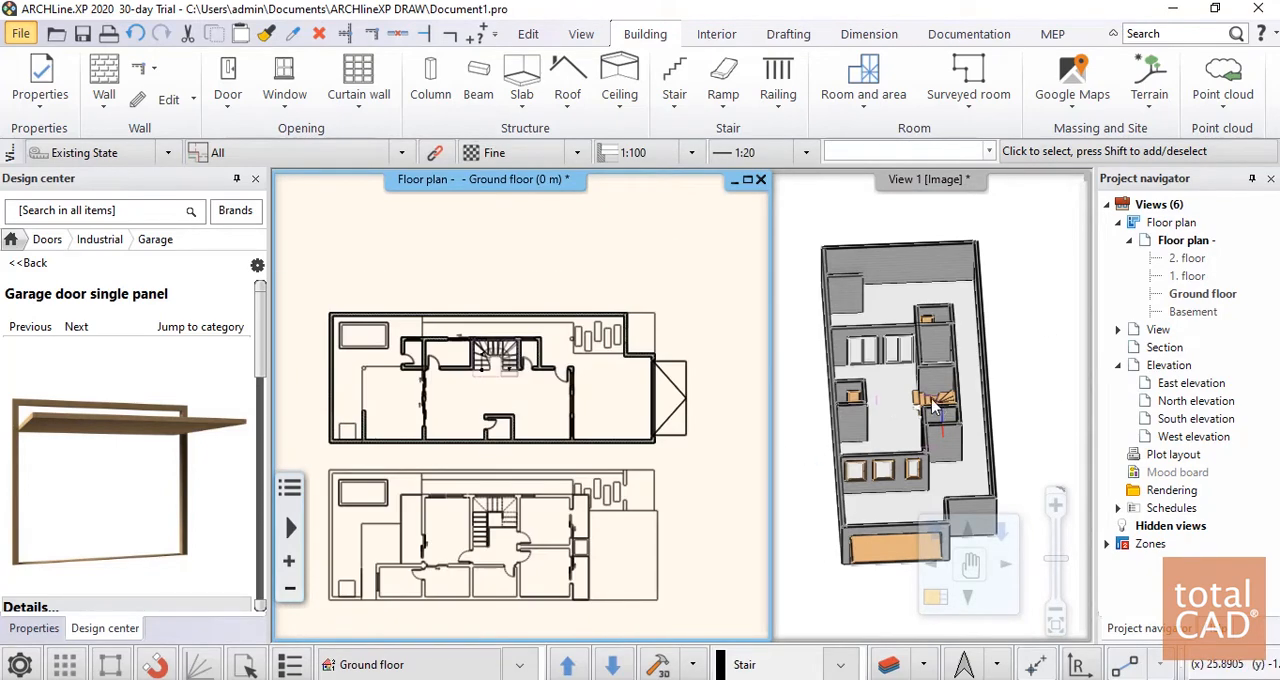
scroll(935, 405, up, 2)
scroll(960, 402, down, 4)
middle_drag(540, 416, 664, 408)
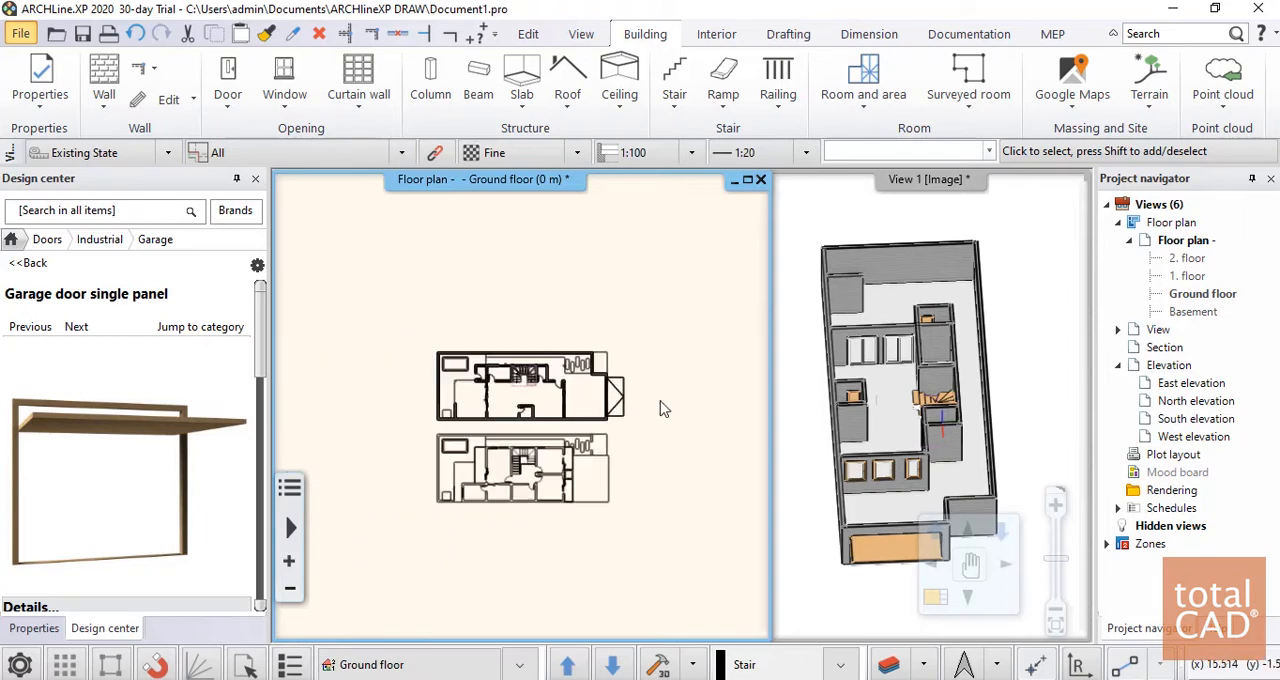
scroll(660, 408, up, 5)
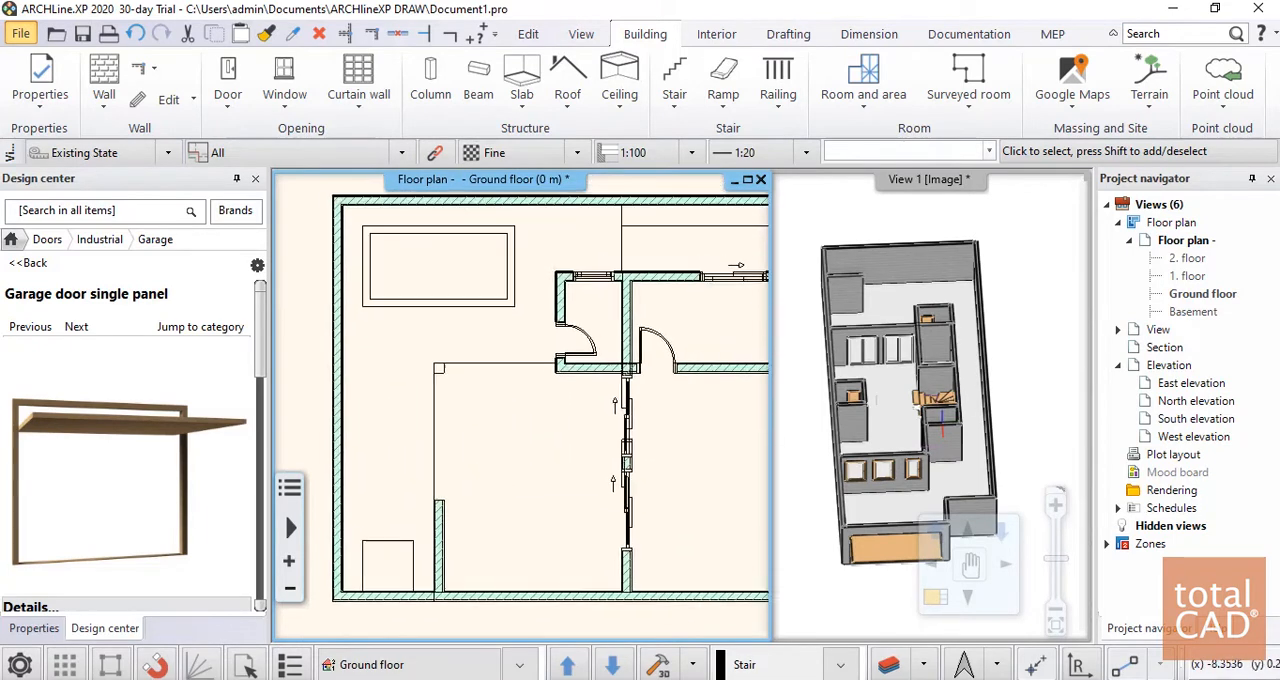
scroll(510, 408, down, 2)
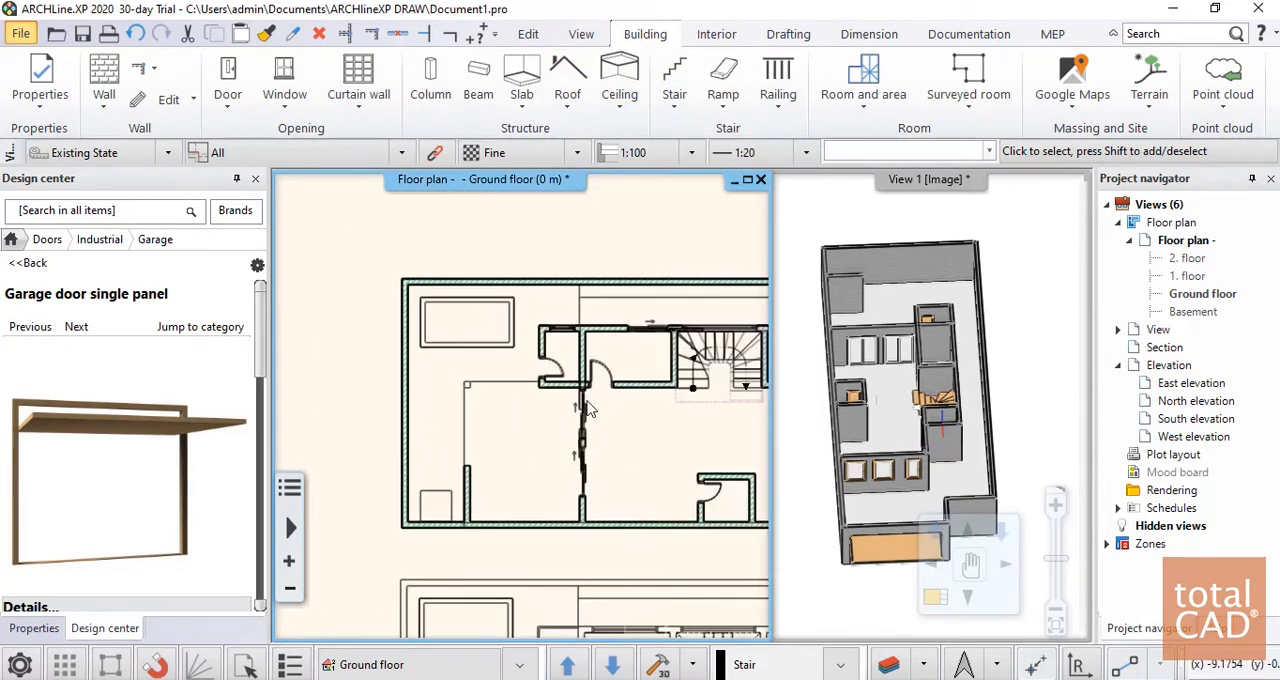
Place one Rectangular column 30 x 30 on the small square at the terrace outline's northwest corner in the ground floor plan
middle_drag(642, 394, 482, 368)
middle_drag(362, 300, 460, 280)
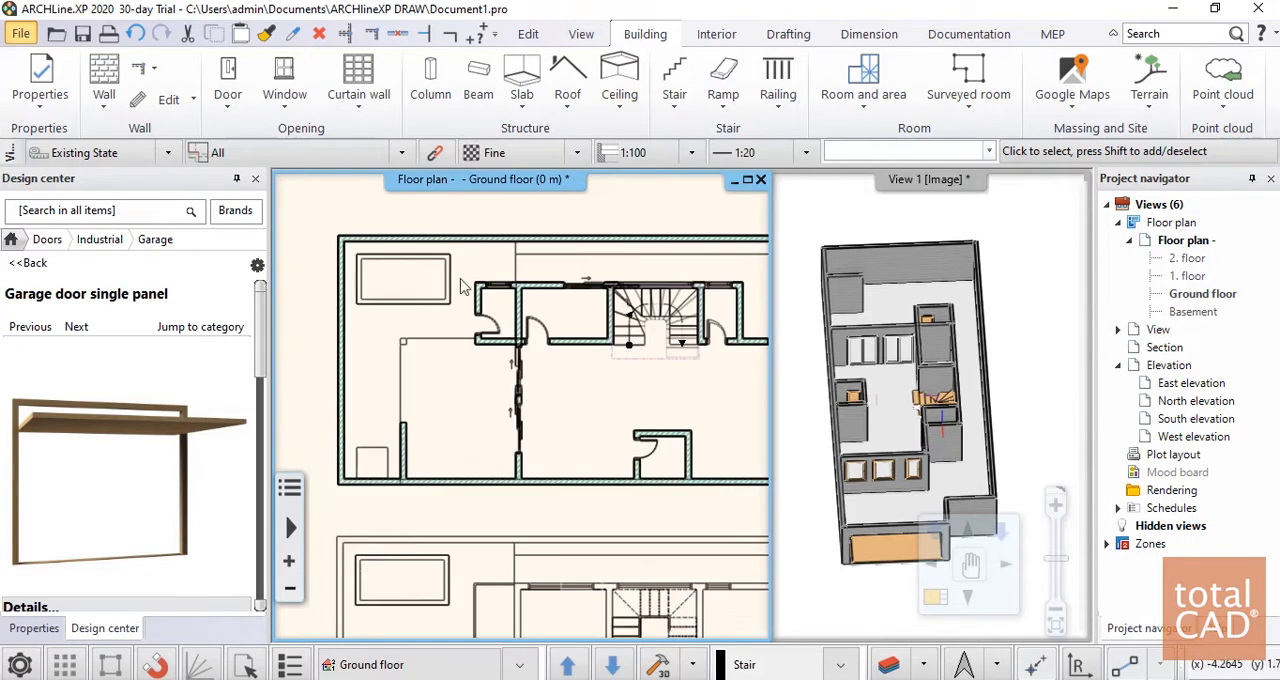
click(430, 82)
scroll(429, 466, up, 3)
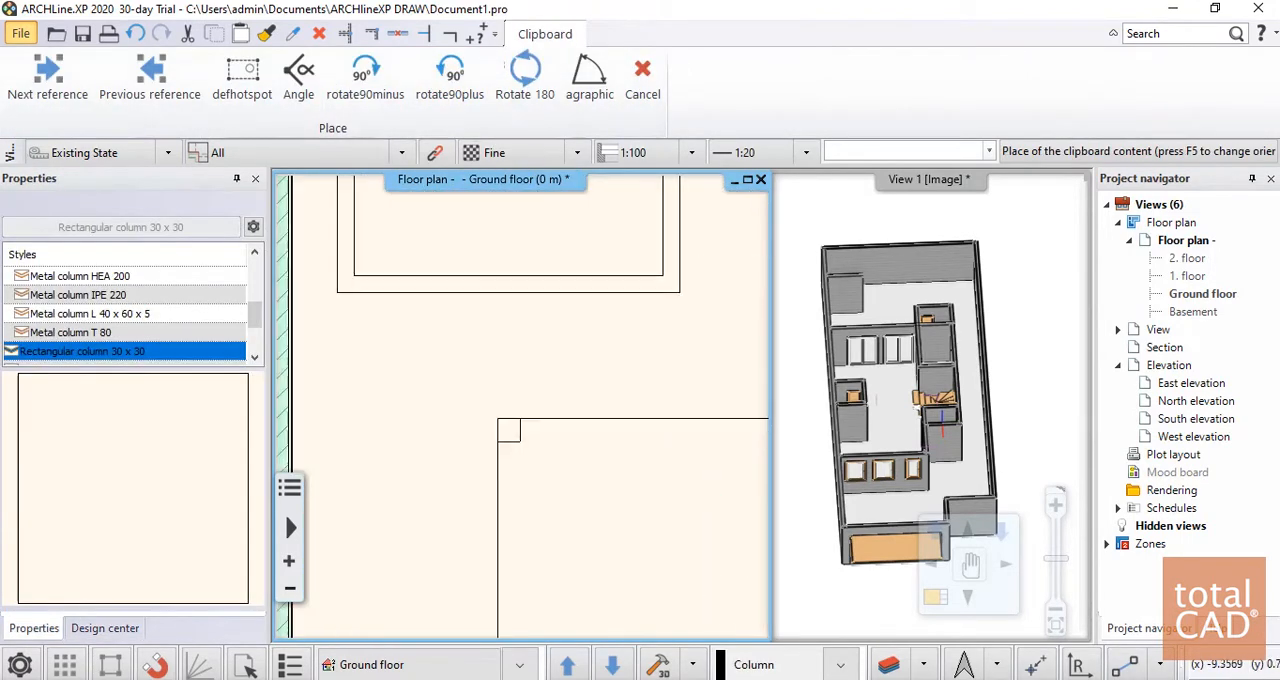
click(514, 432)
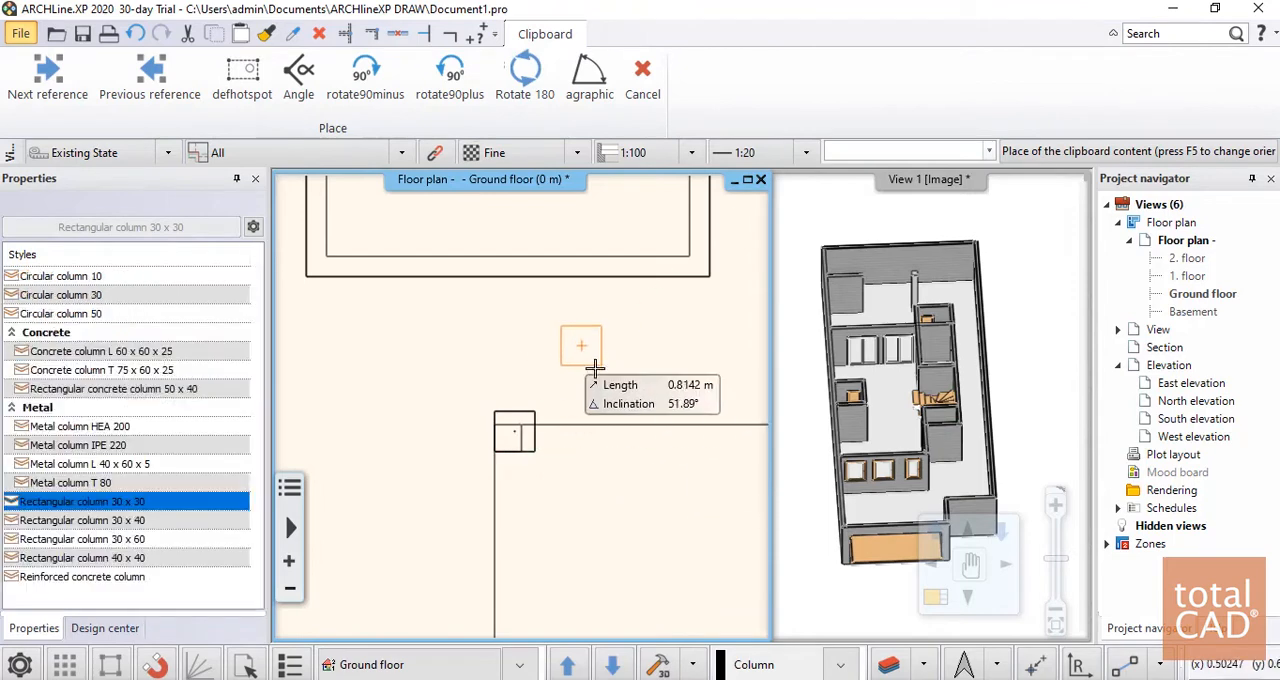
key(Escape)
Set the new terrace column's profile width and height to 0.20 m each
click(530, 424)
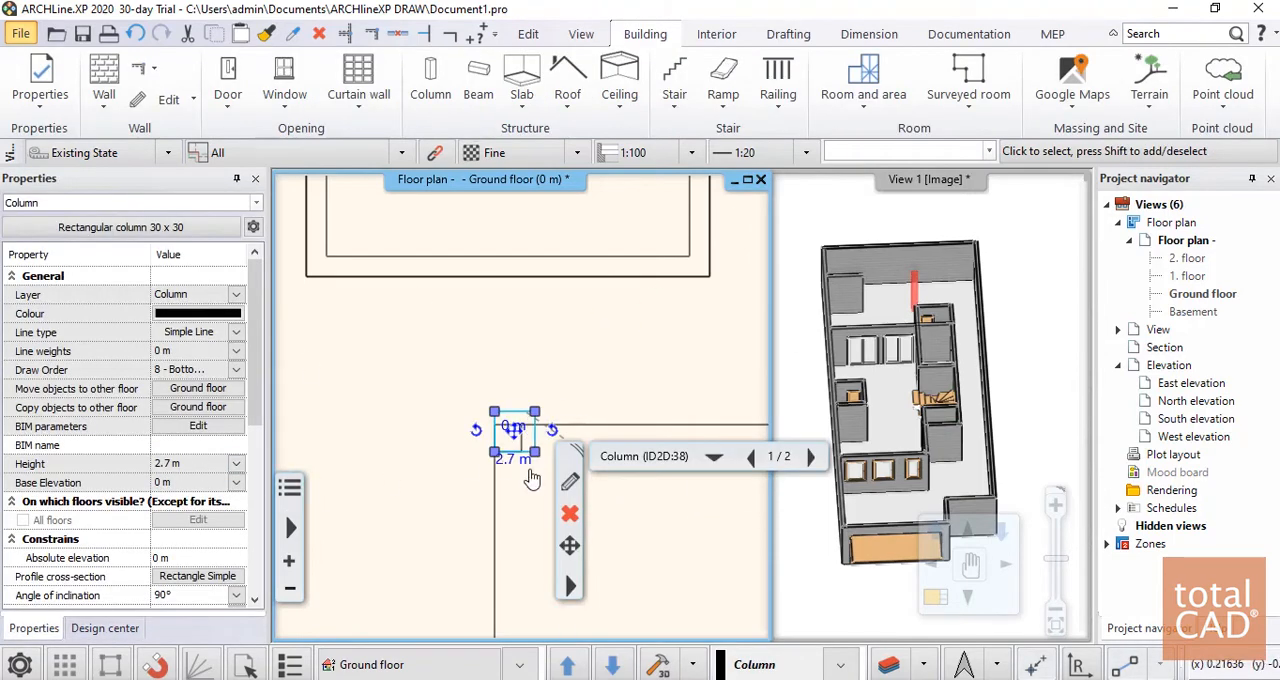
click(570, 484)
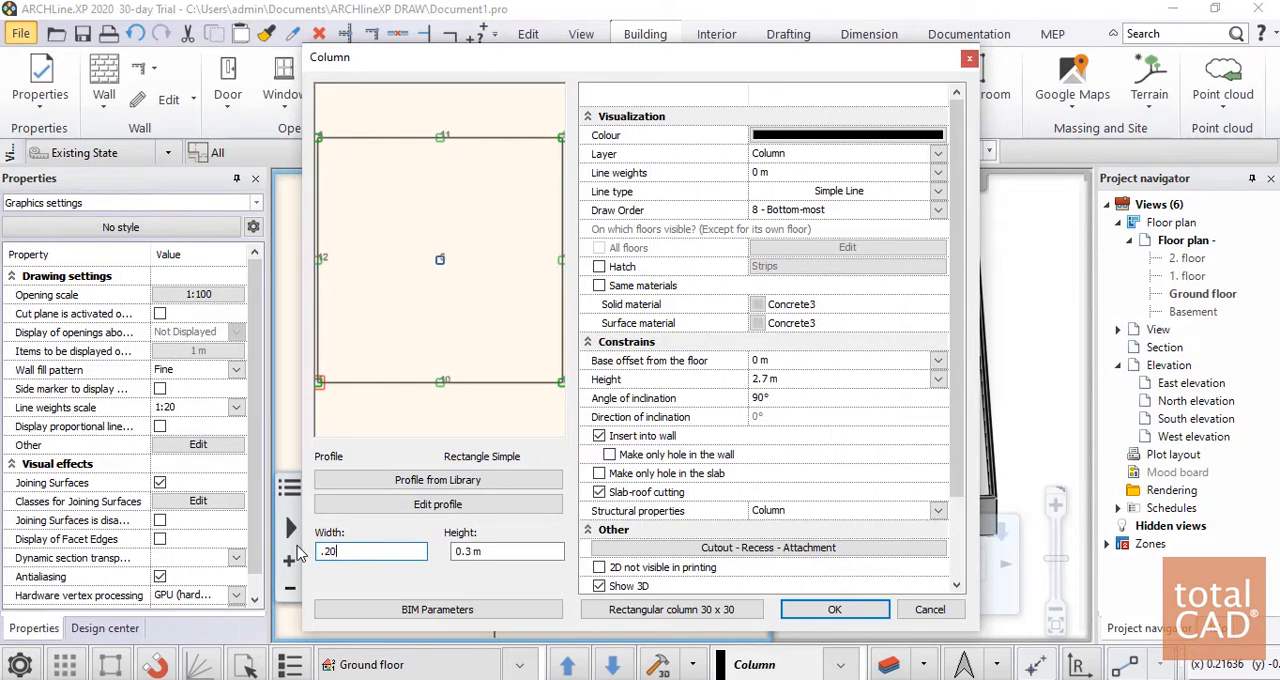
key(Tab)
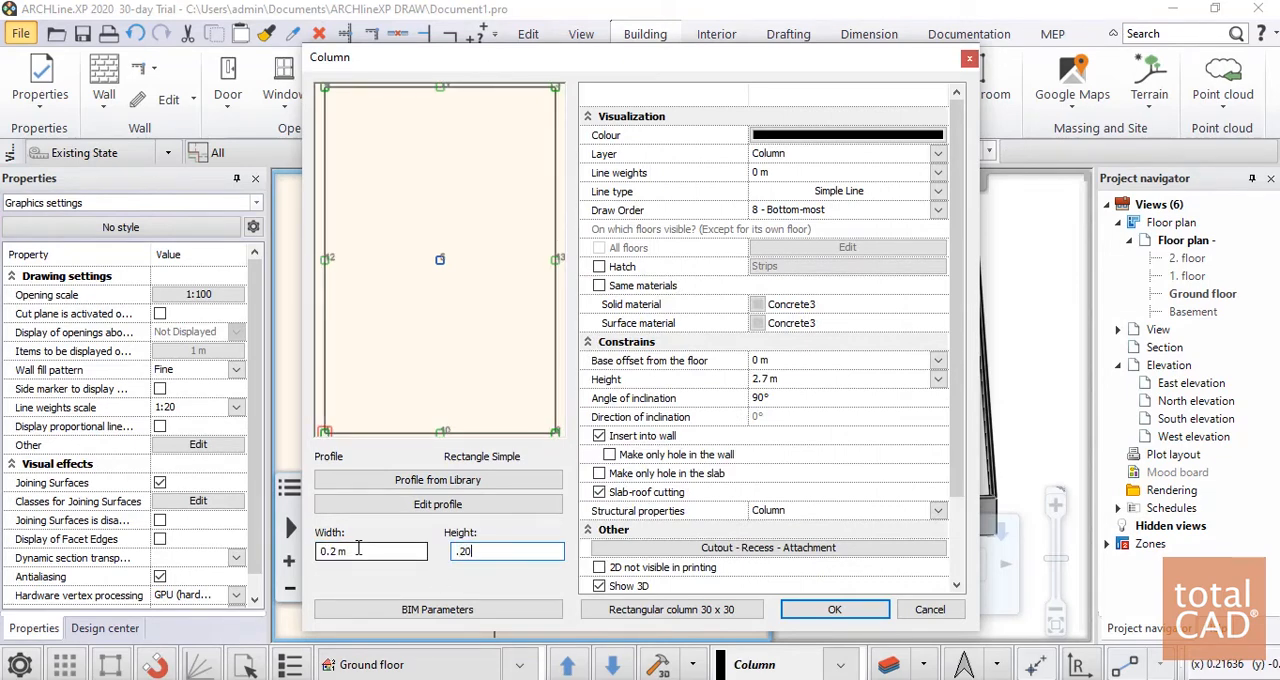
click(877, 610)
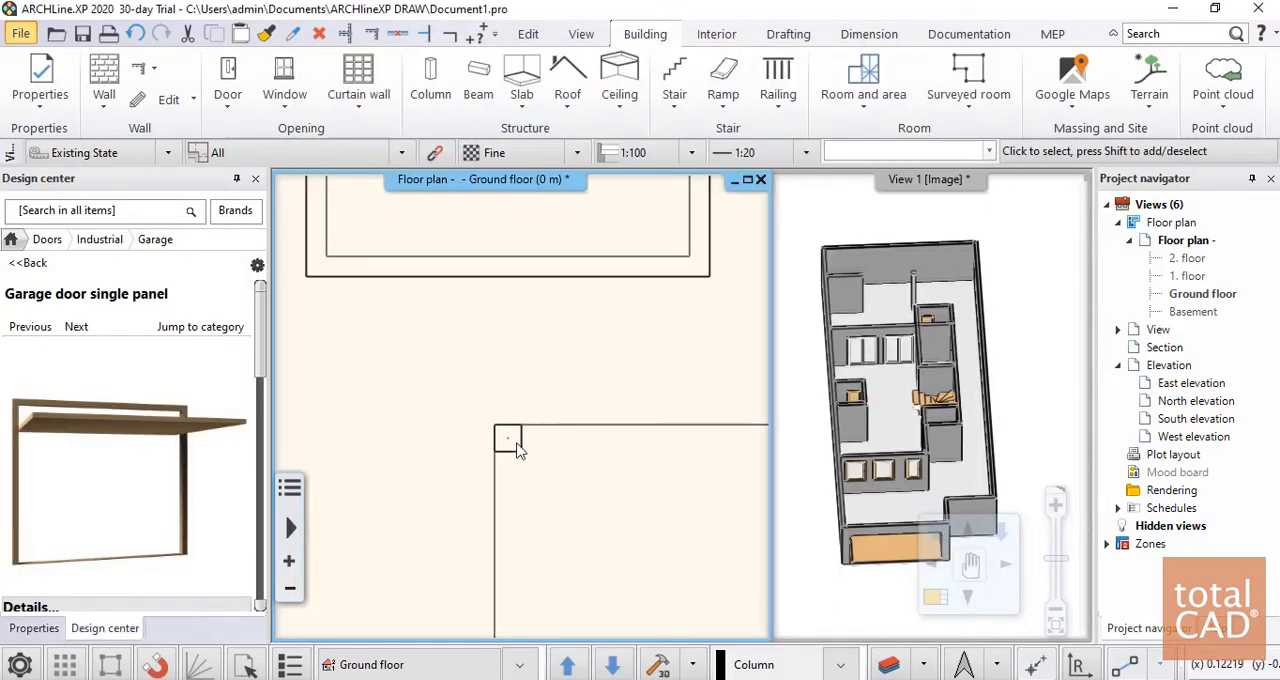
click(526, 444)
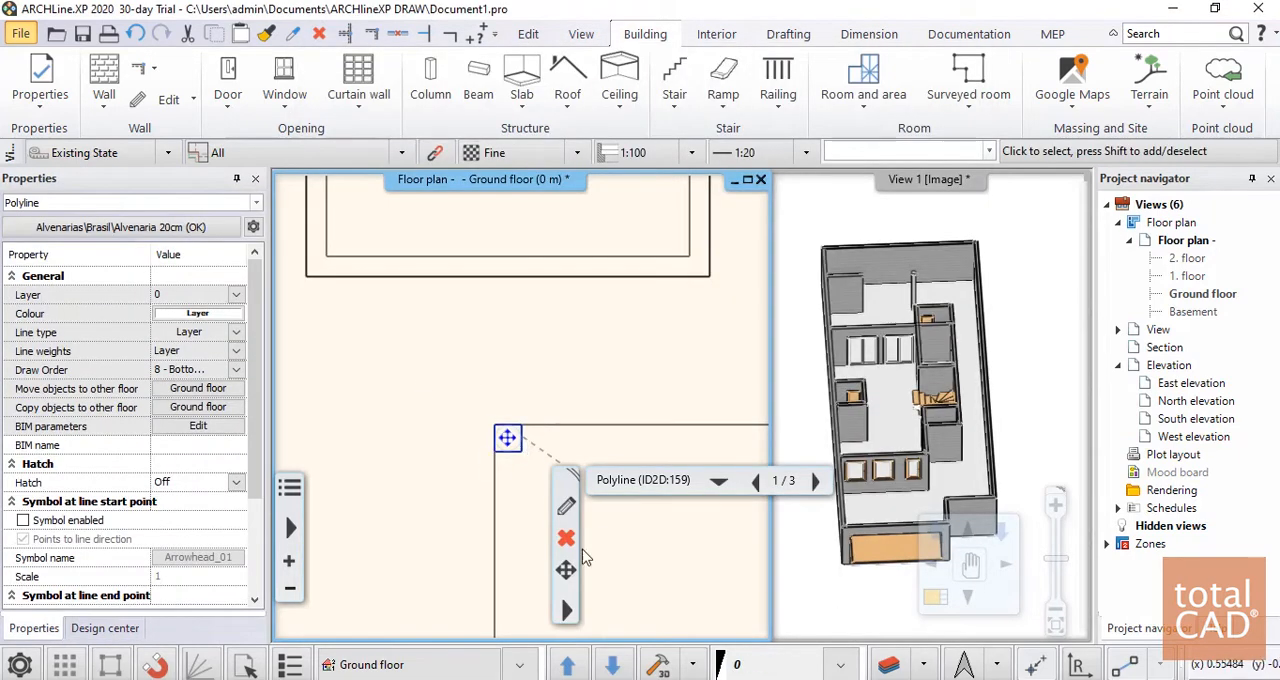
click(567, 573)
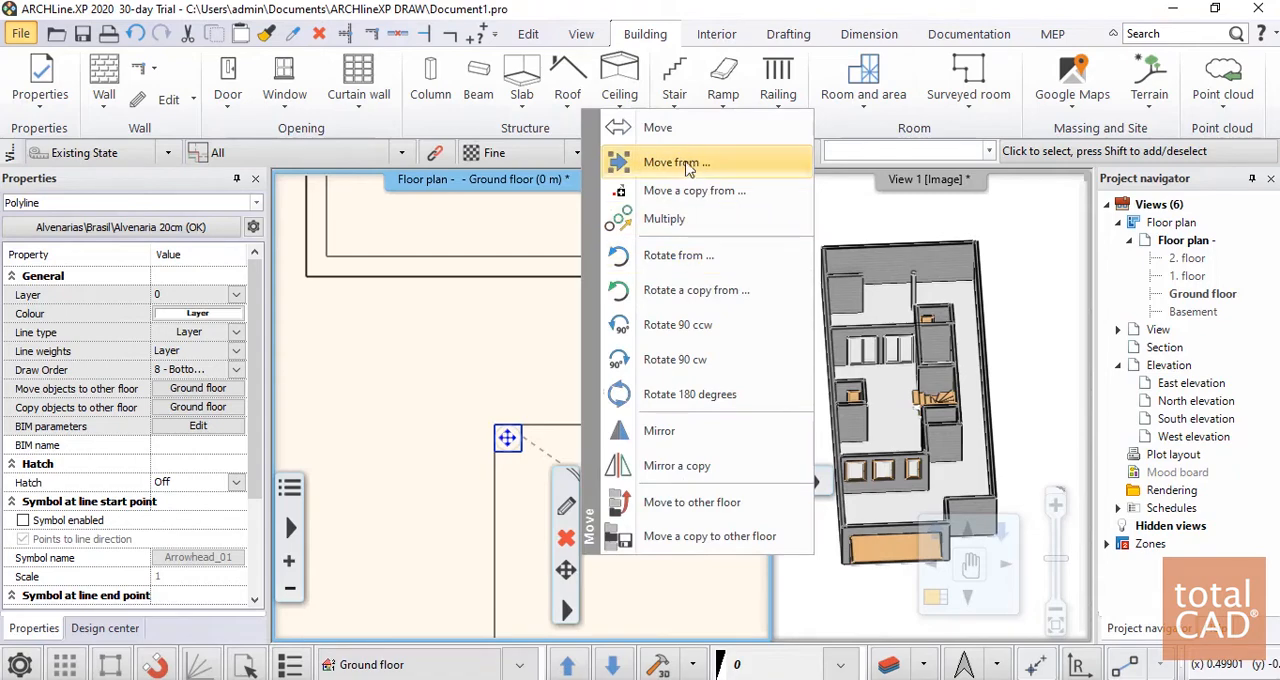
click(688, 165)
key(Escape)
scroll(513, 424, down, 5)
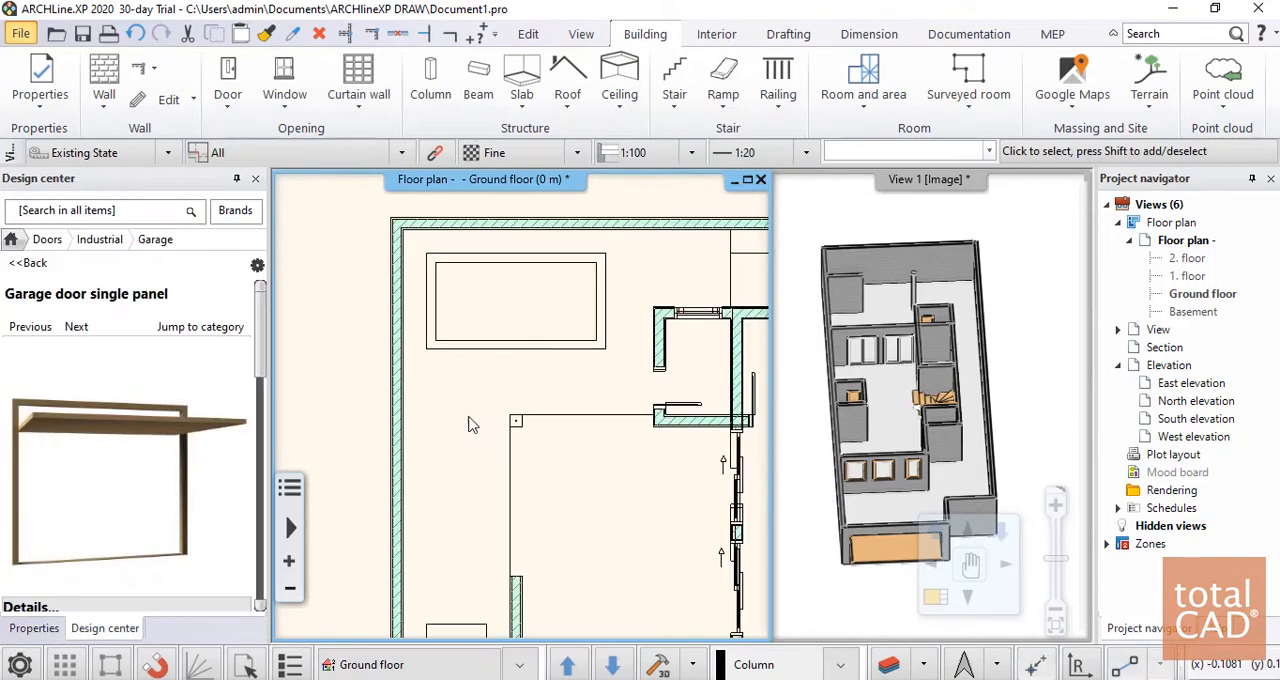
Copy the terrace corner column to the matching corner beside the stepping-stone pavers in the ground floor plan
middle_drag(738, 400, 425, 410)
scroll(497, 408, up, 6)
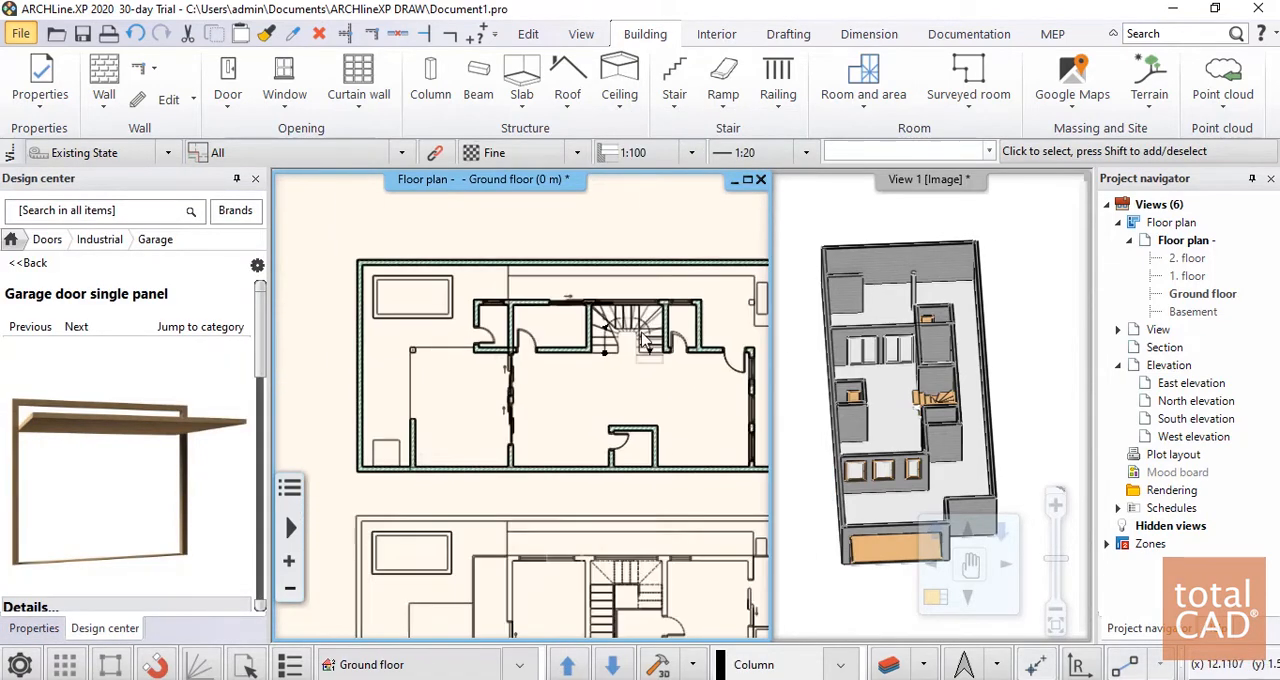
click(545, 445)
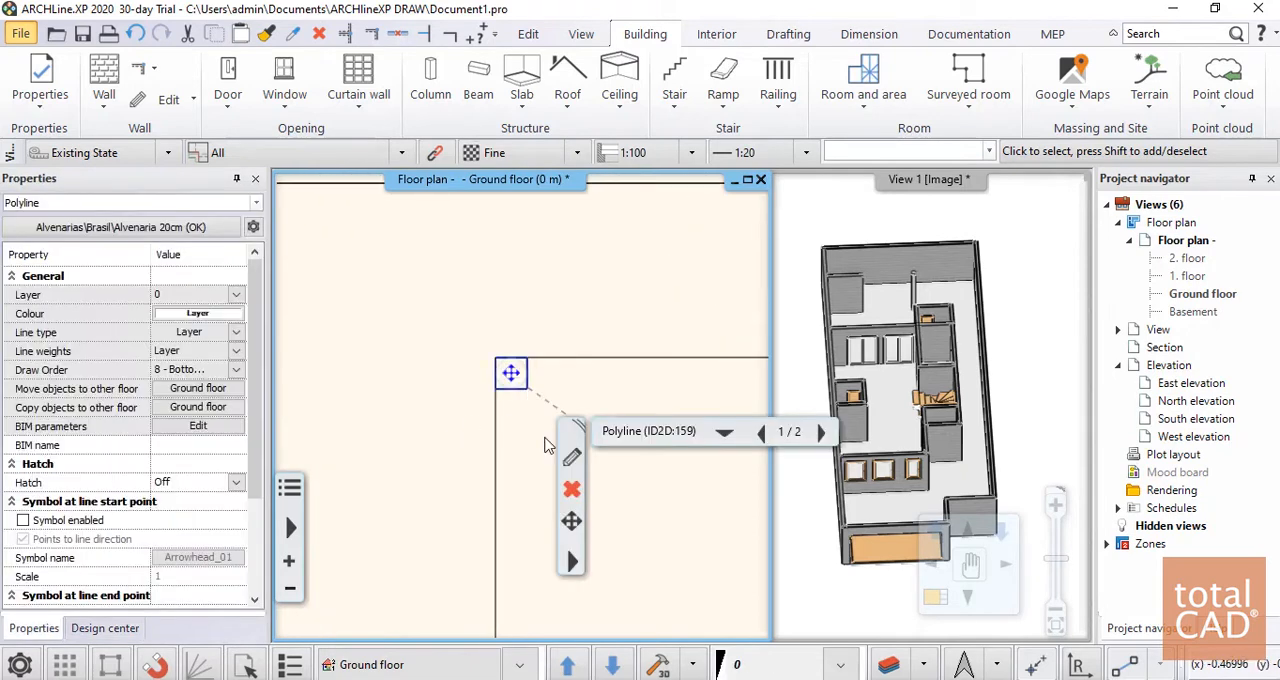
click(572, 522)
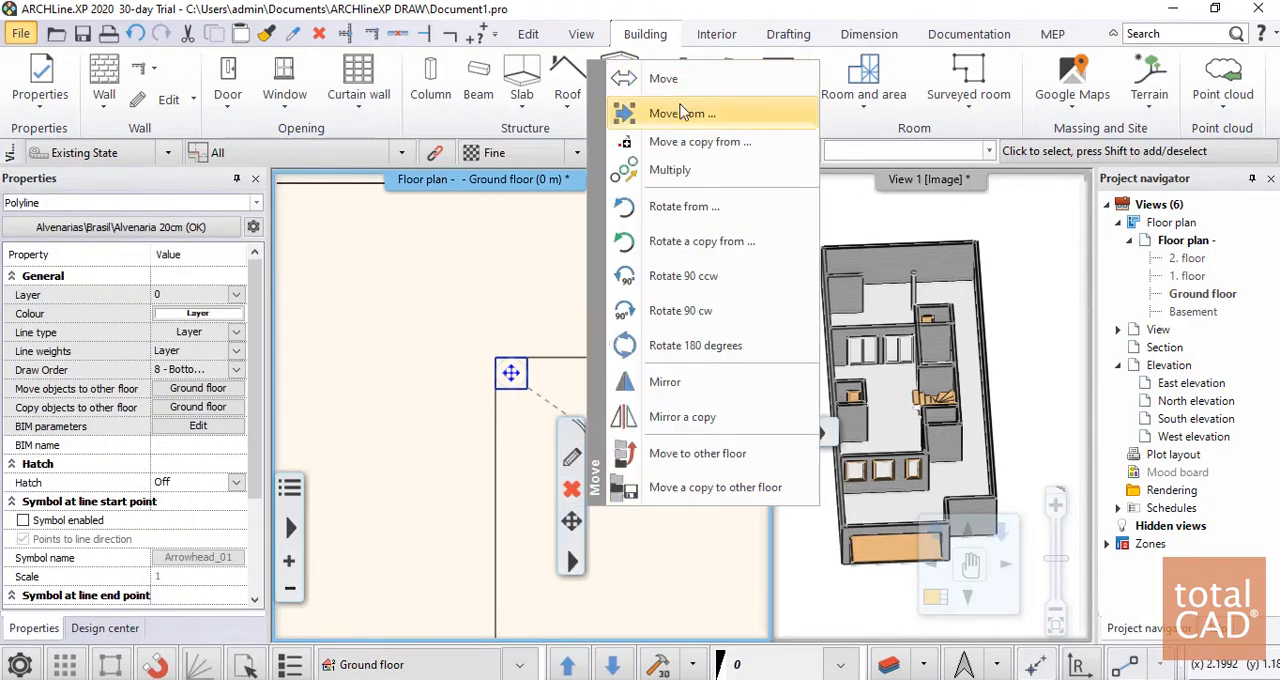
click(670, 142)
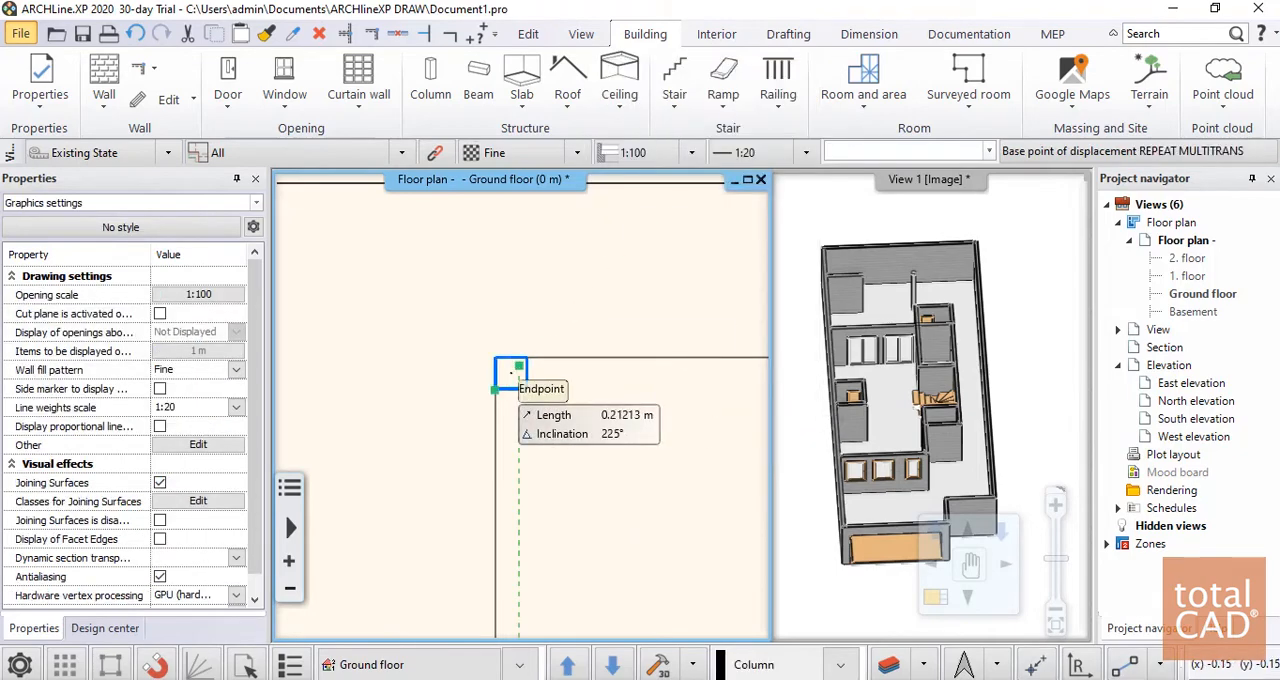
click(289, 560)
scroll(428, 467, down, 4)
middle_drag(610, 470, 323, 394)
scroll(445, 375, up, 9)
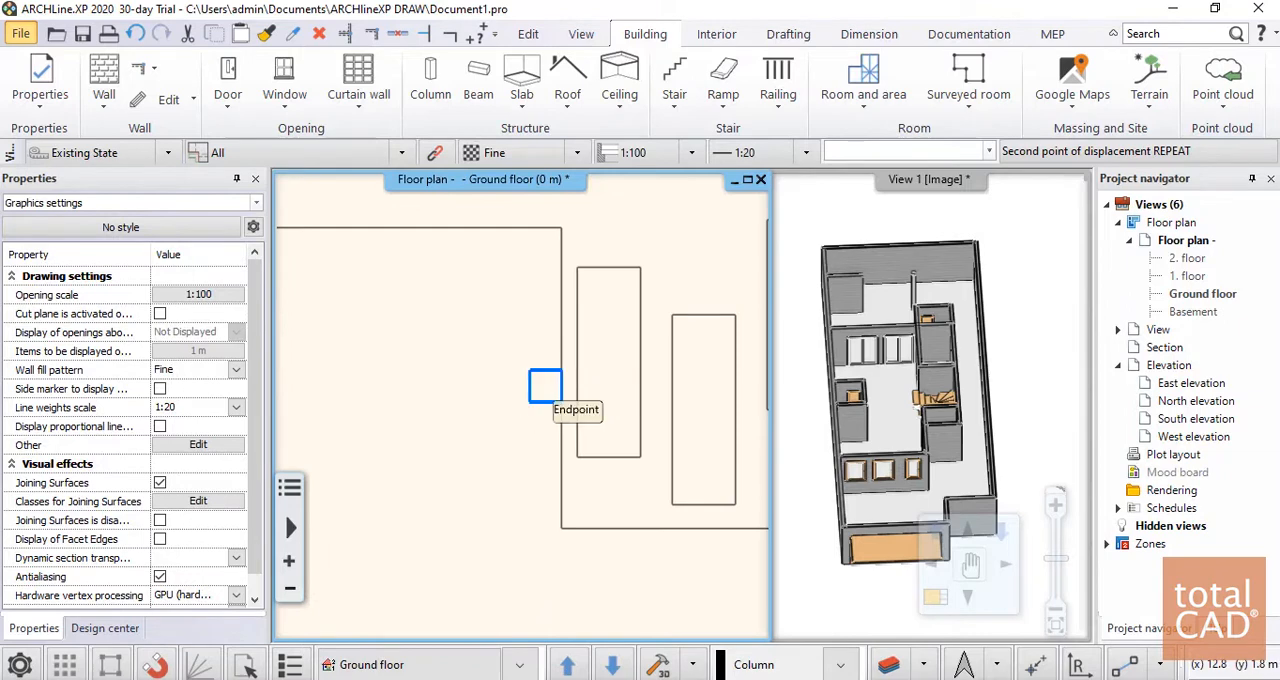
click(545, 387)
scroll(530, 395, down, 4)
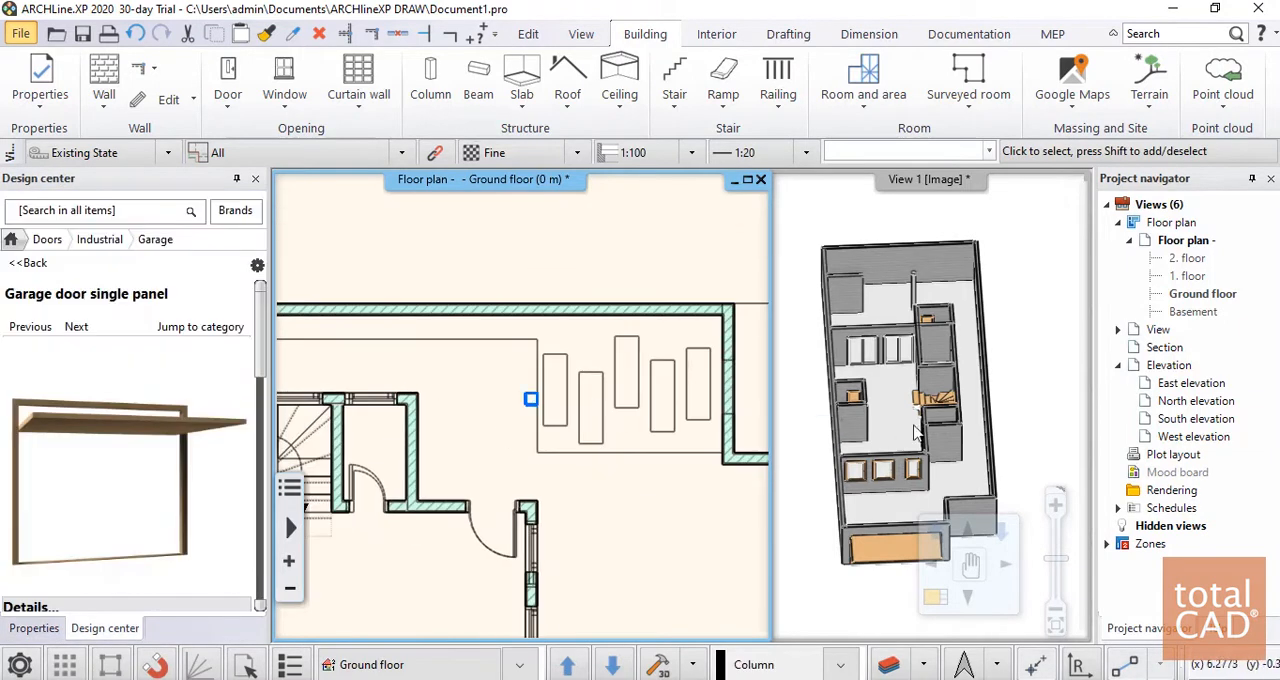
Examine the ground floor model in 3D from above and from the side, including the terrace column
click(966, 409)
scroll(952, 484, up, 2)
scroll(951, 480, down, 4)
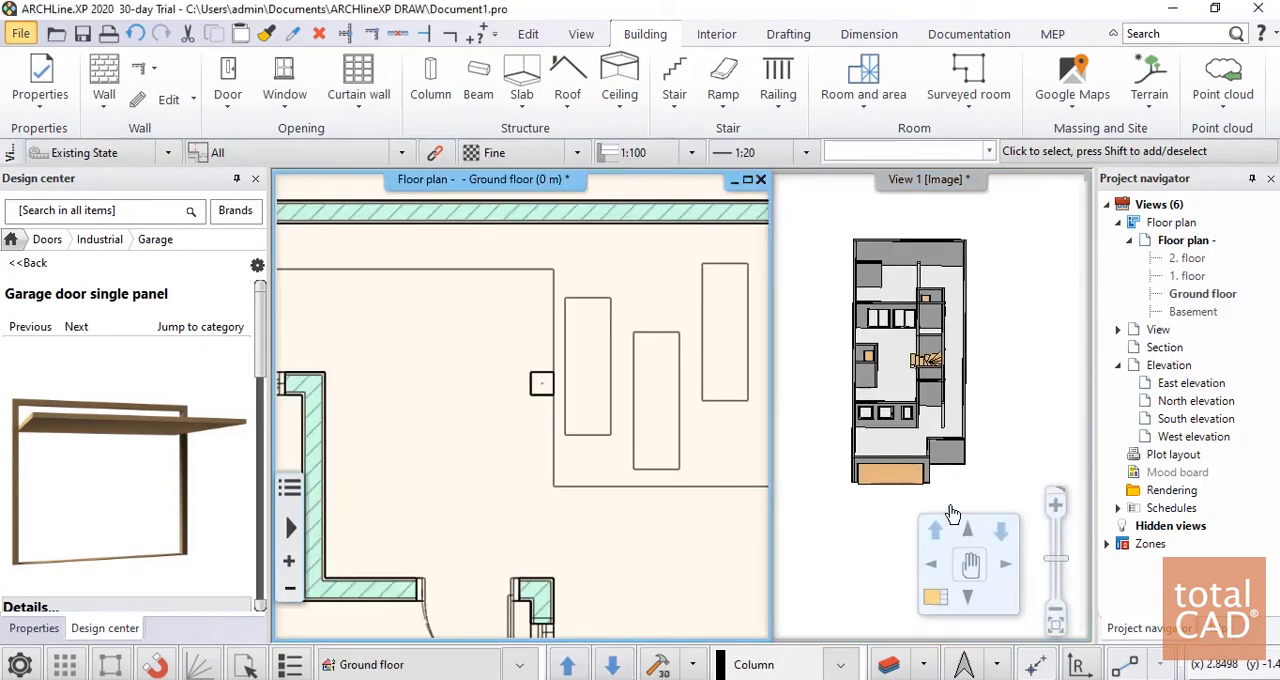
scroll(709, 457, down, 4)
middle_drag(471, 446, 531, 330)
middle_drag(948, 425, 924, 350)
scroll(925, 355, up, 5)
scroll(923, 441, down, 4)
scroll(922, 352, up, 8)
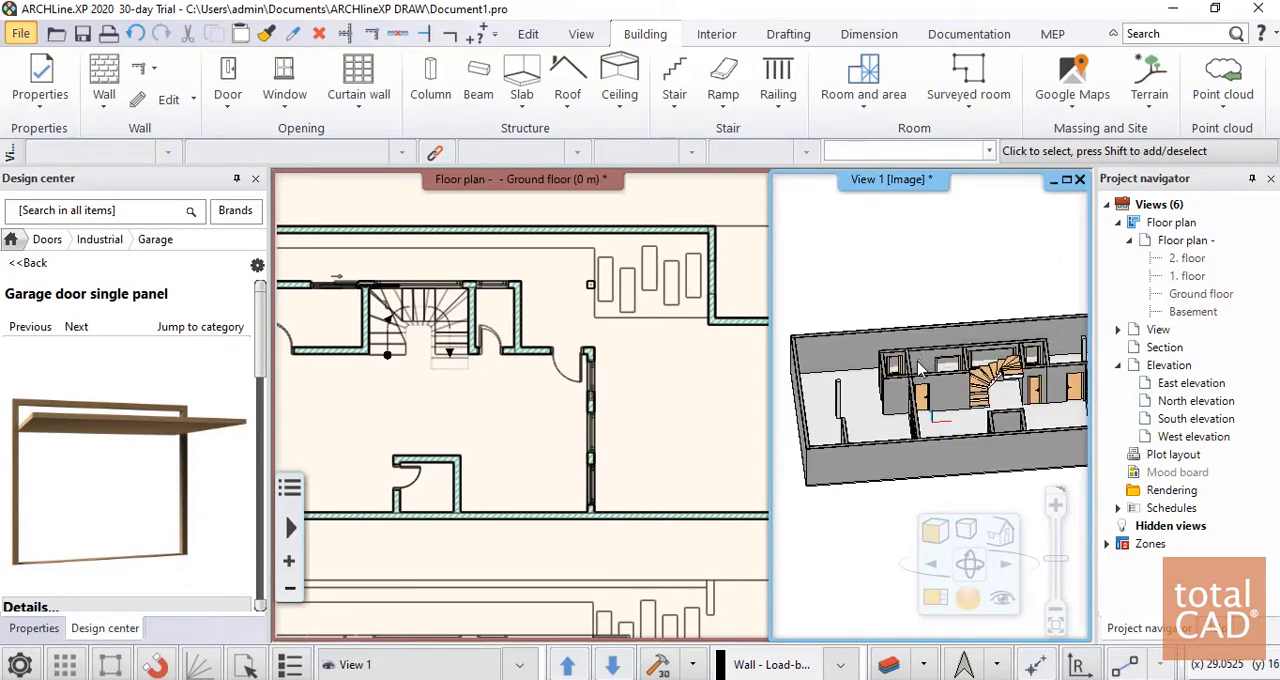
scroll(907, 410, down, 5)
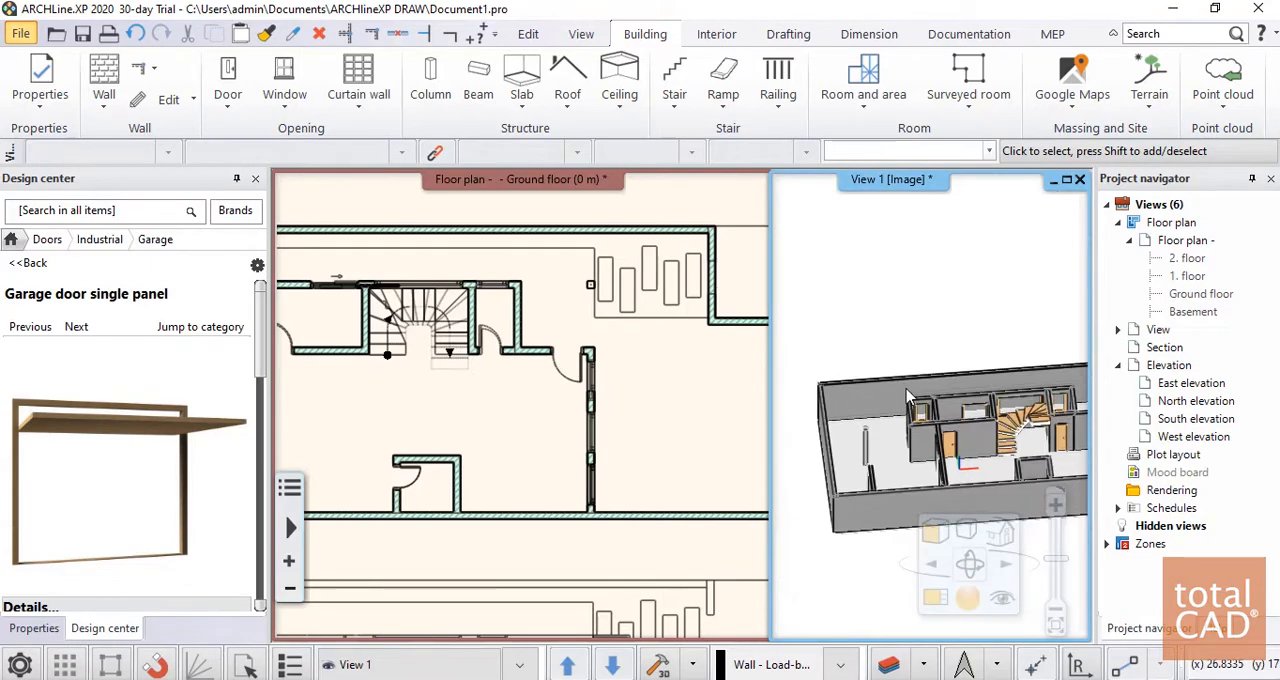
Start a brasil slab outline at the south wall and trace it north along the terrace line to the terrace column's outer corner
click(429, 390)
scroll(338, 370, down, 5)
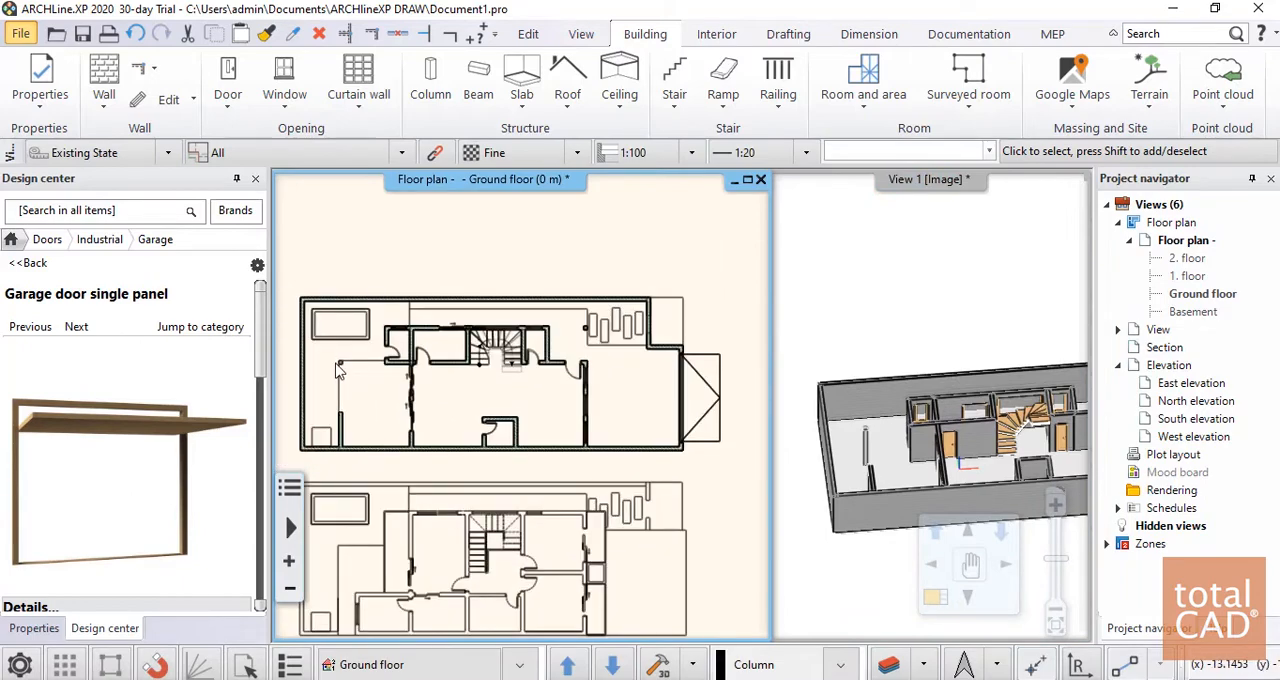
scroll(390, 380, down, 4)
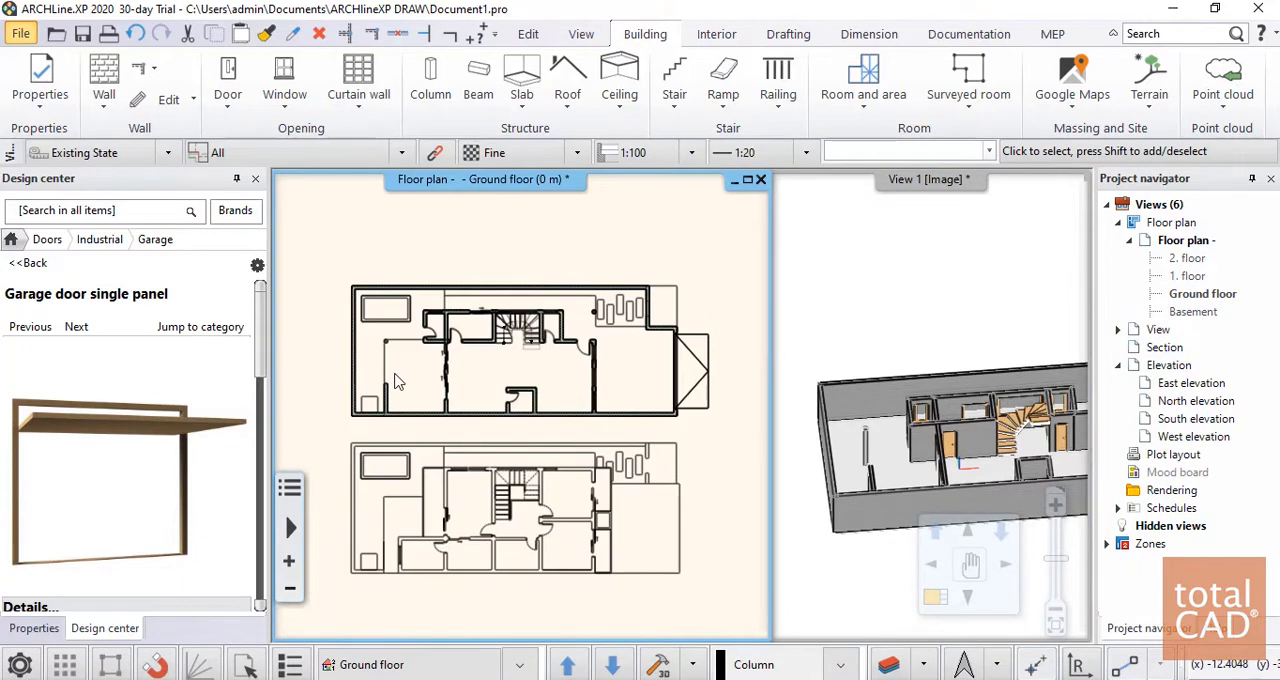
click(522, 80)
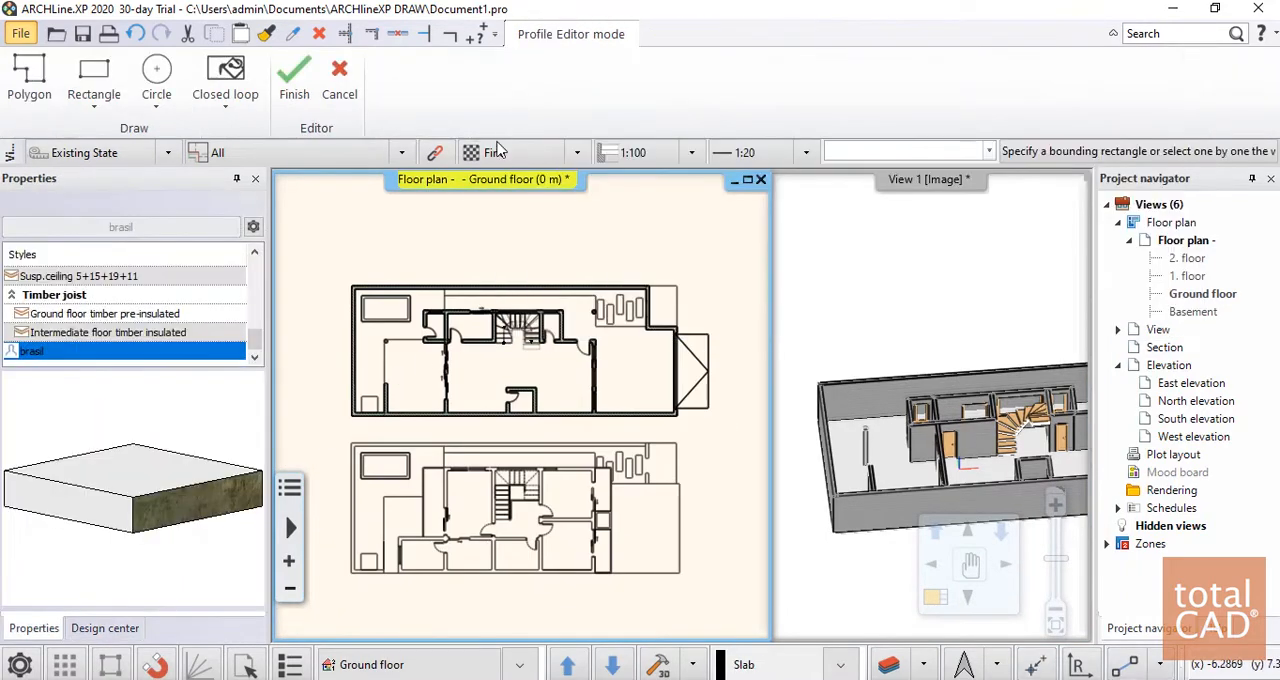
click(612, 305)
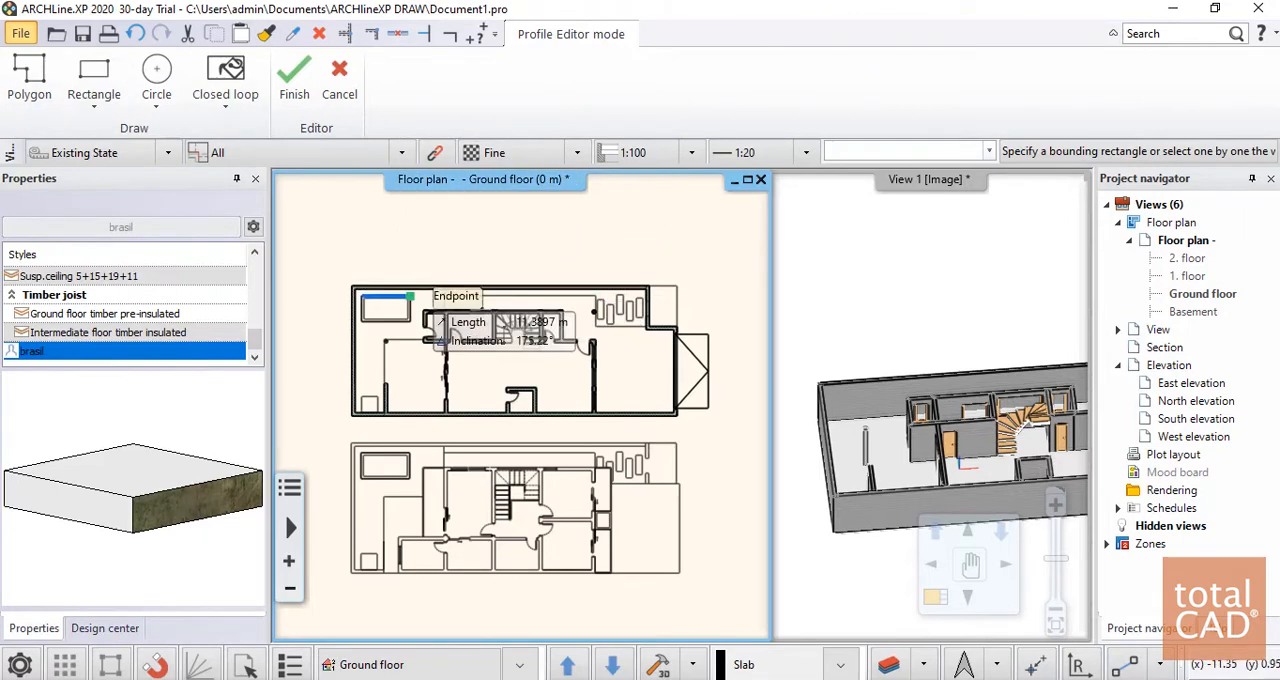
scroll(410, 297, up, 5)
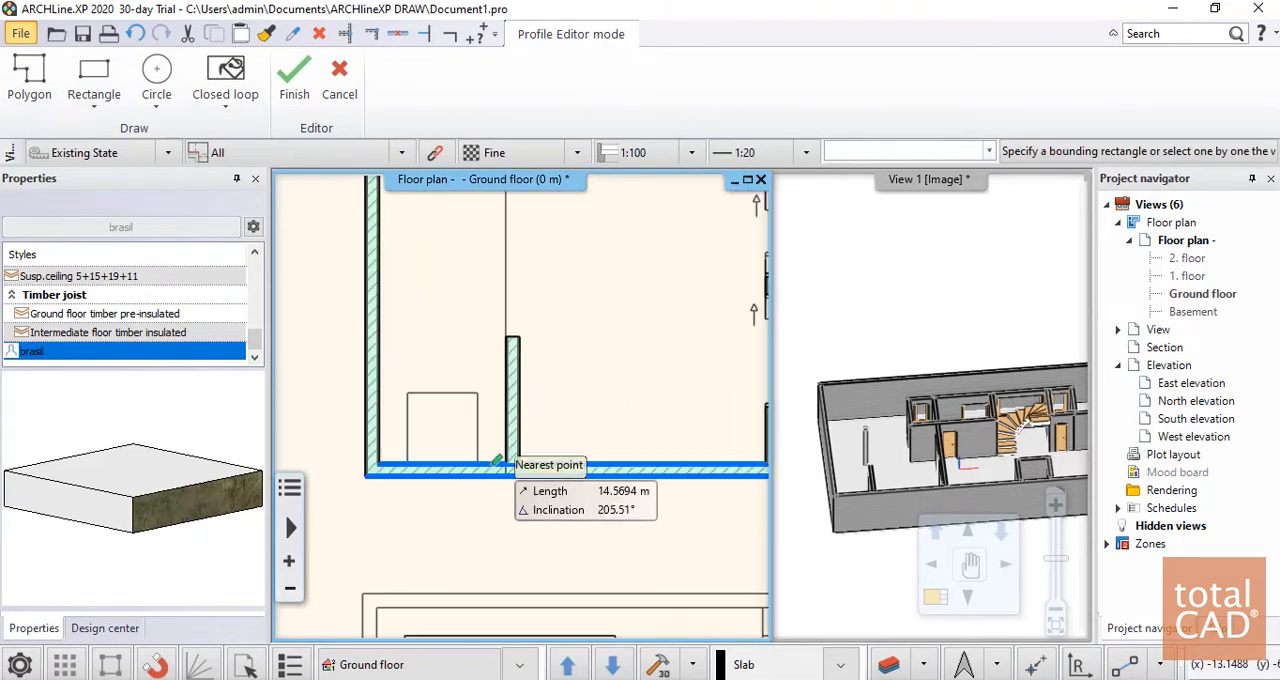
click(507, 463)
scroll(526, 400, down, 2)
scroll(521, 247, up, 3)
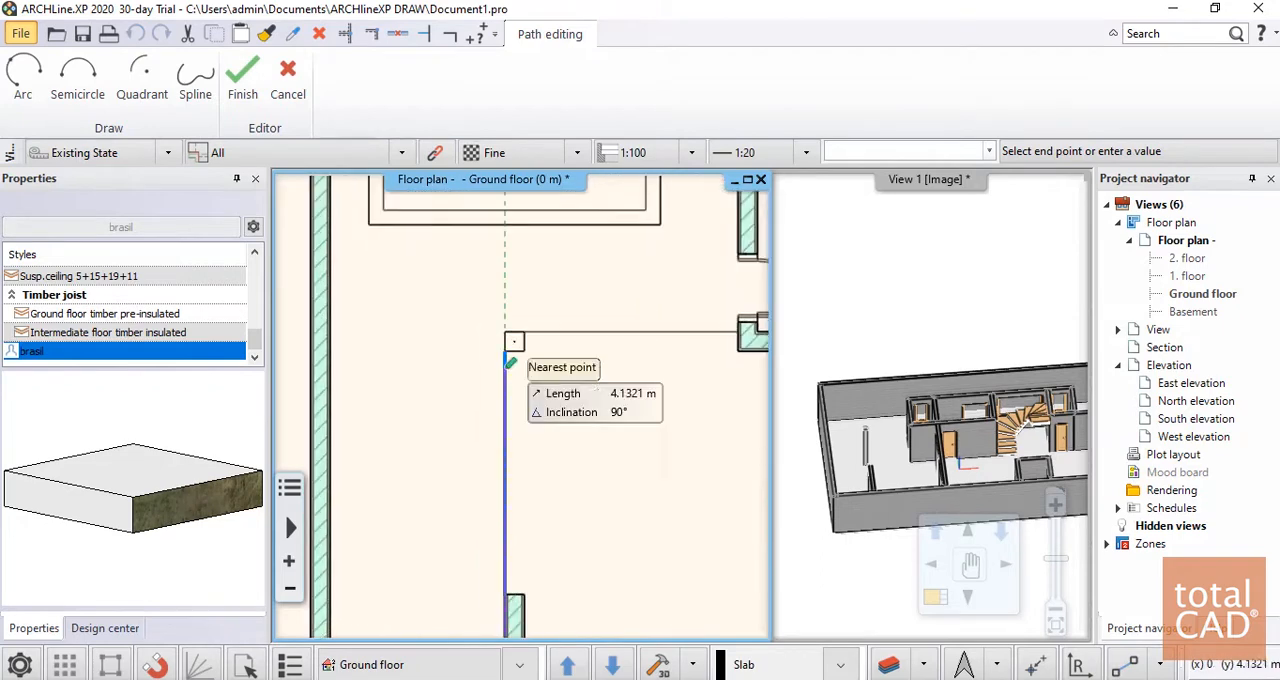
click(506, 333)
Continue the slab outline east to the small bathroom's wall, and north to that room's northwest outer corner
middle_drag(692, 329, 363, 381)
scroll(357, 382, up, 3)
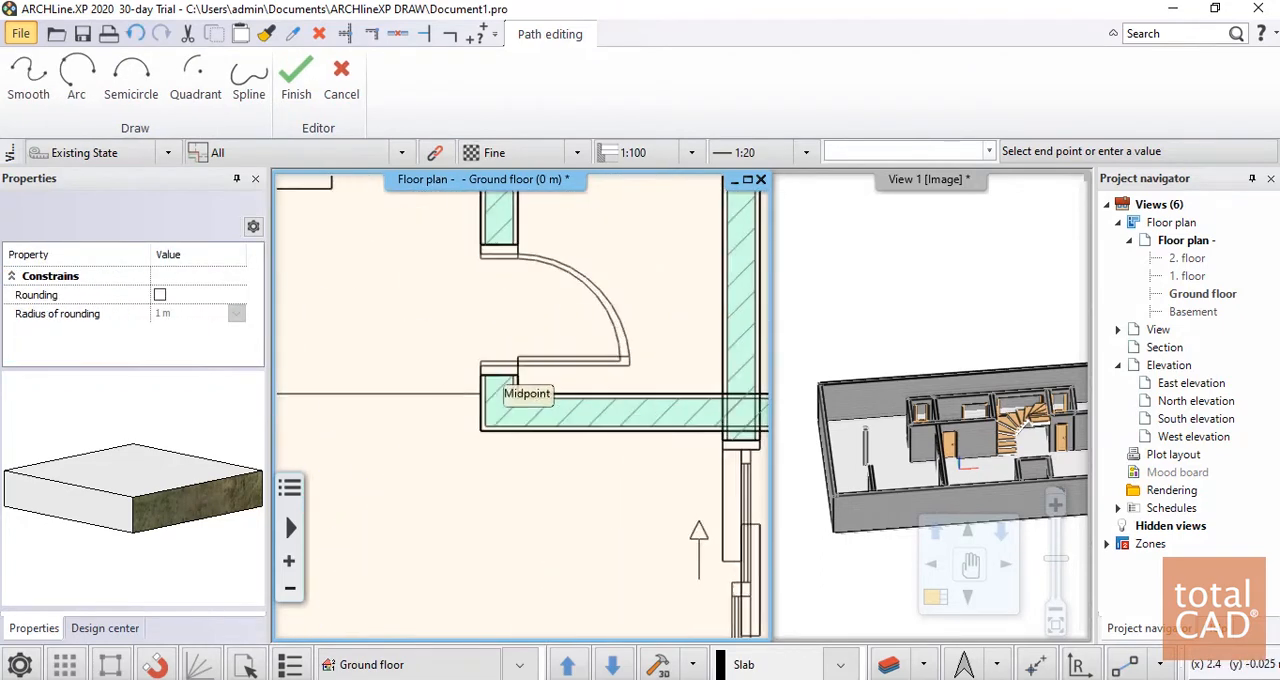
scroll(482, 390, up, 1)
click(538, 398)
scroll(568, 444, down, 3)
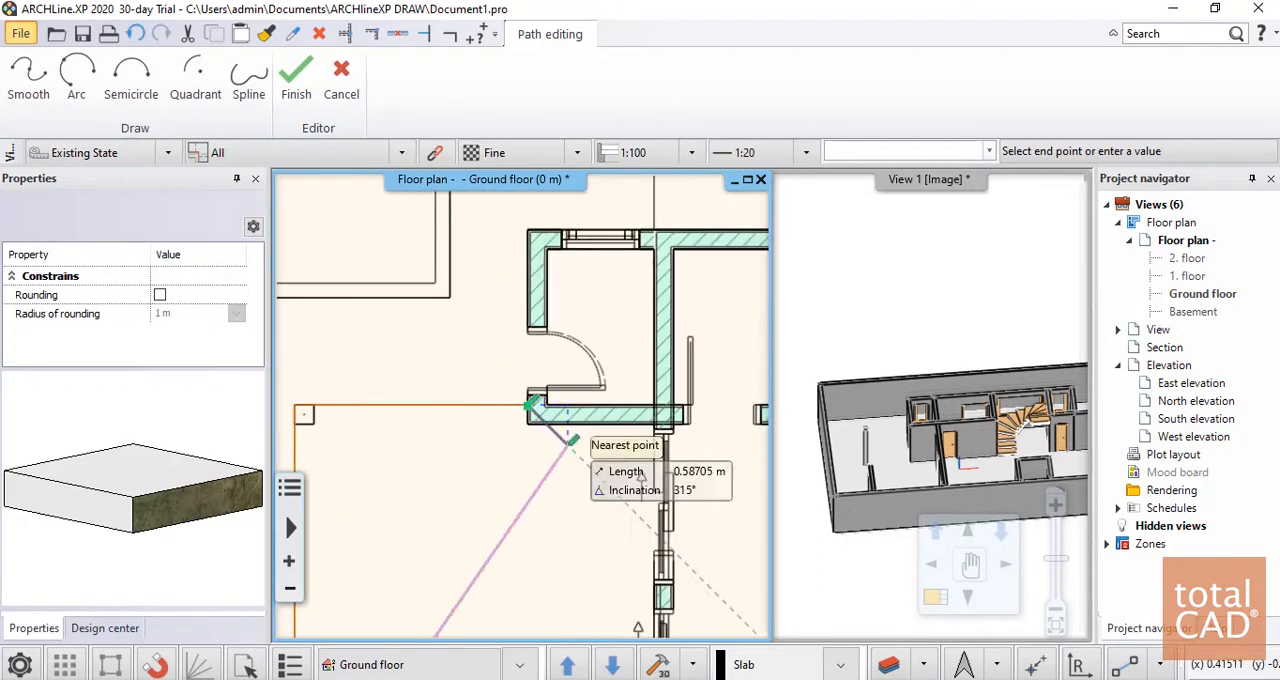
scroll(532, 236, up, 3)
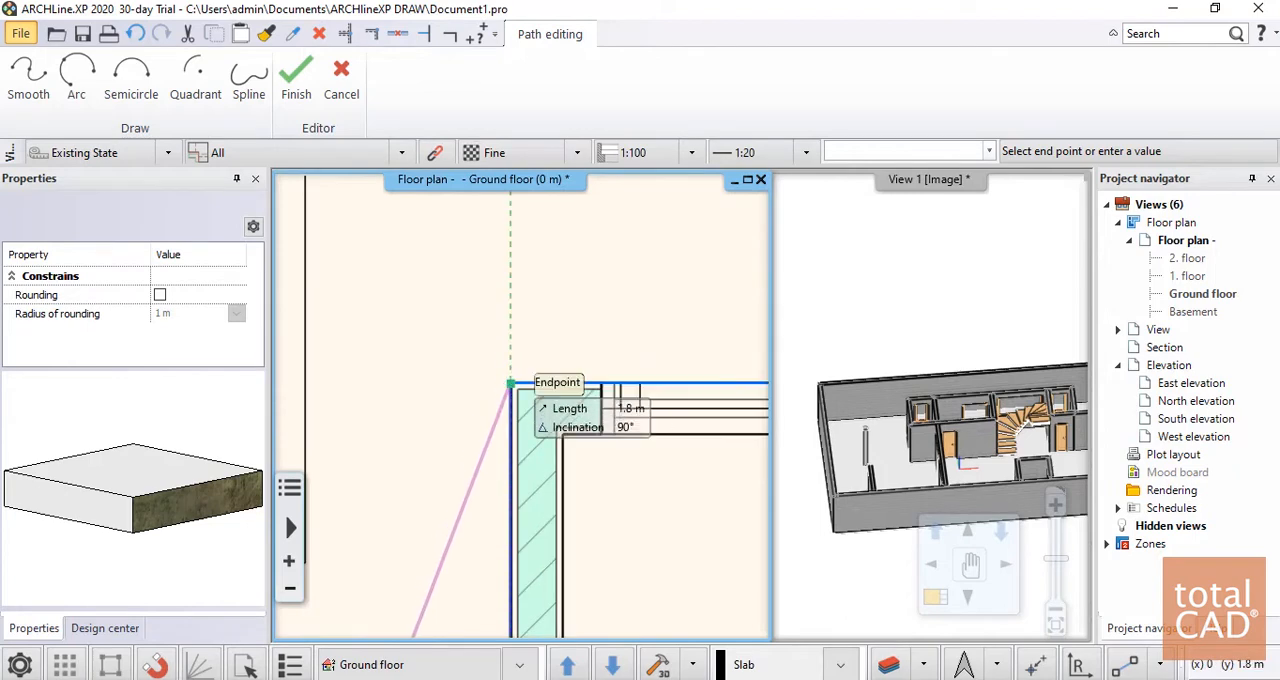
click(510, 383)
Extend the slab outline east past the stair and small rooms to the column beside the pavers
scroll(512, 386, down, 5)
middle_drag(723, 364, 518, 297)
scroll(535, 298, up, 2)
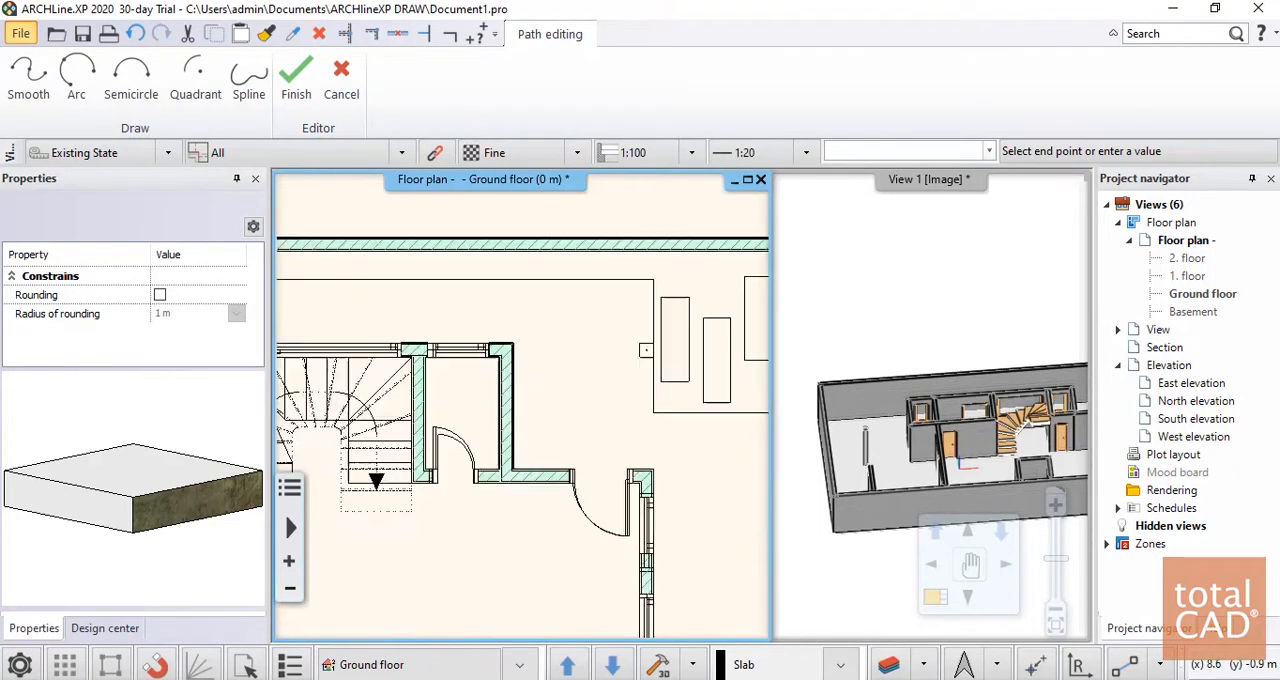
scroll(514, 362, up, 1)
scroll(536, 308, up, 5)
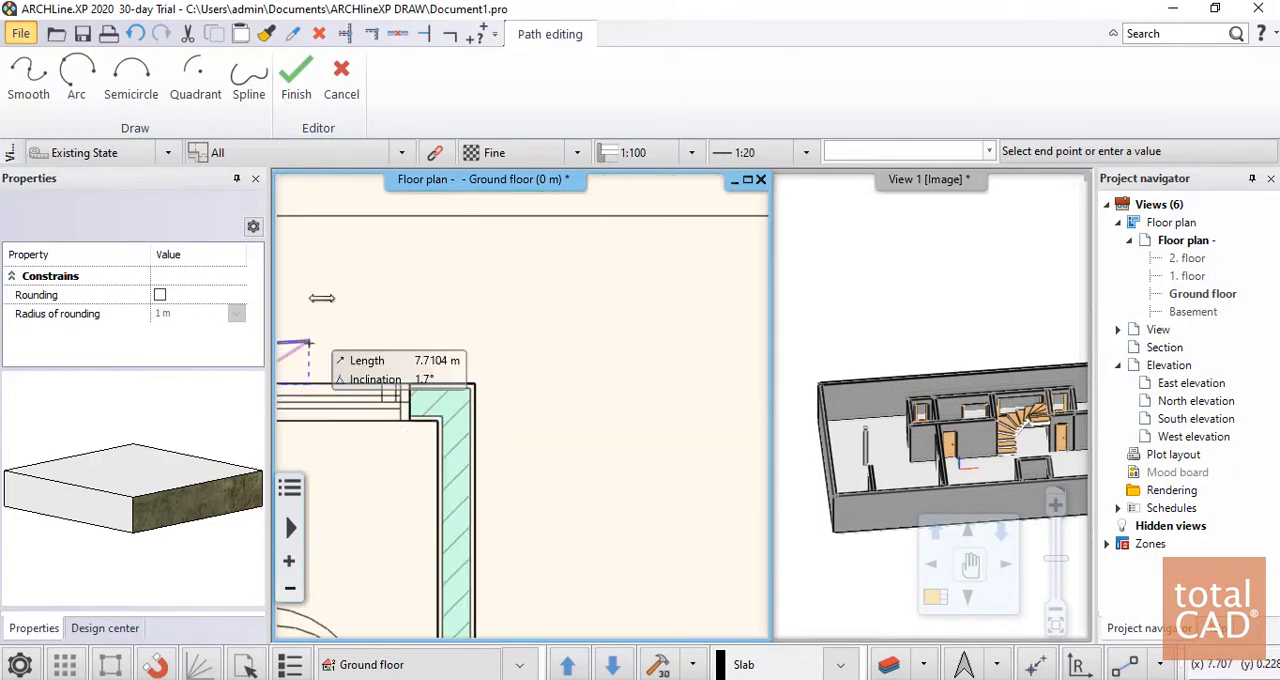
scroll(322, 298, down, 2)
middle_drag(738, 364, 548, 304)
click(514, 305)
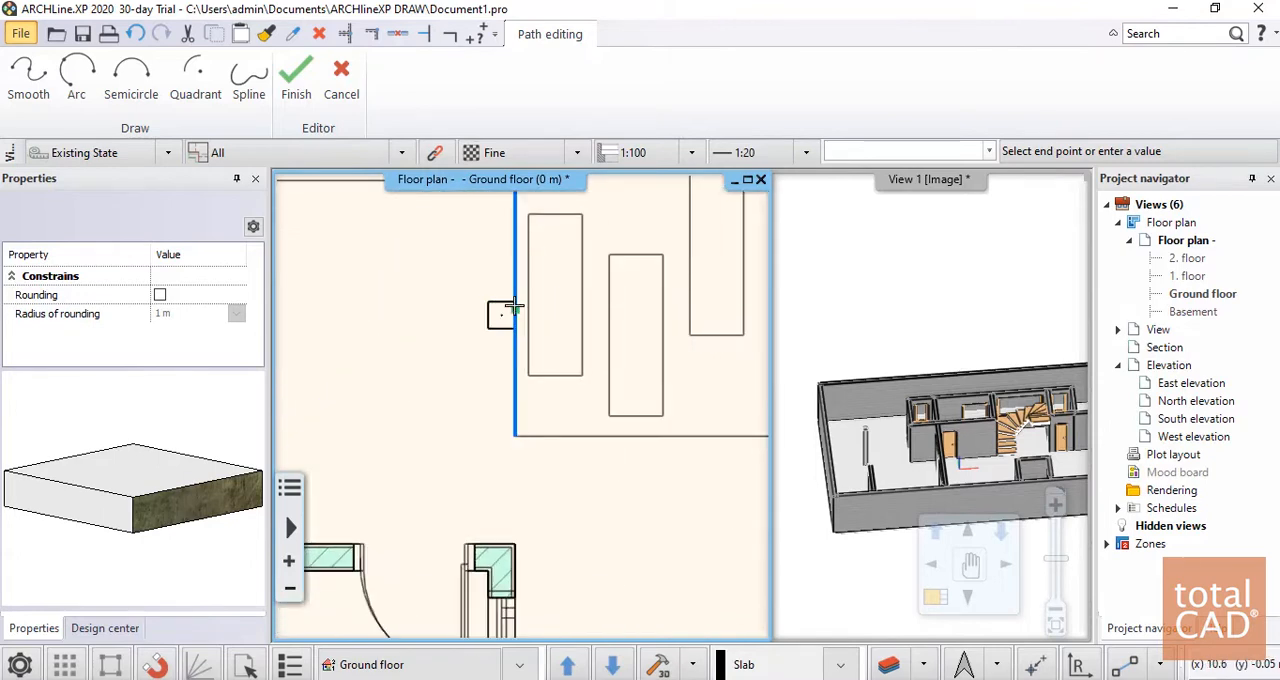
Bring the slab outline down to the south wall beneath the east windows and close it to create the slab
mouse_move(548, 592)
middle_down()
mouse_move(600, 275)
mouse_move(539, 408)
mouse_move(536, 514)
middle_up()
scroll(523, 417, down, 3)
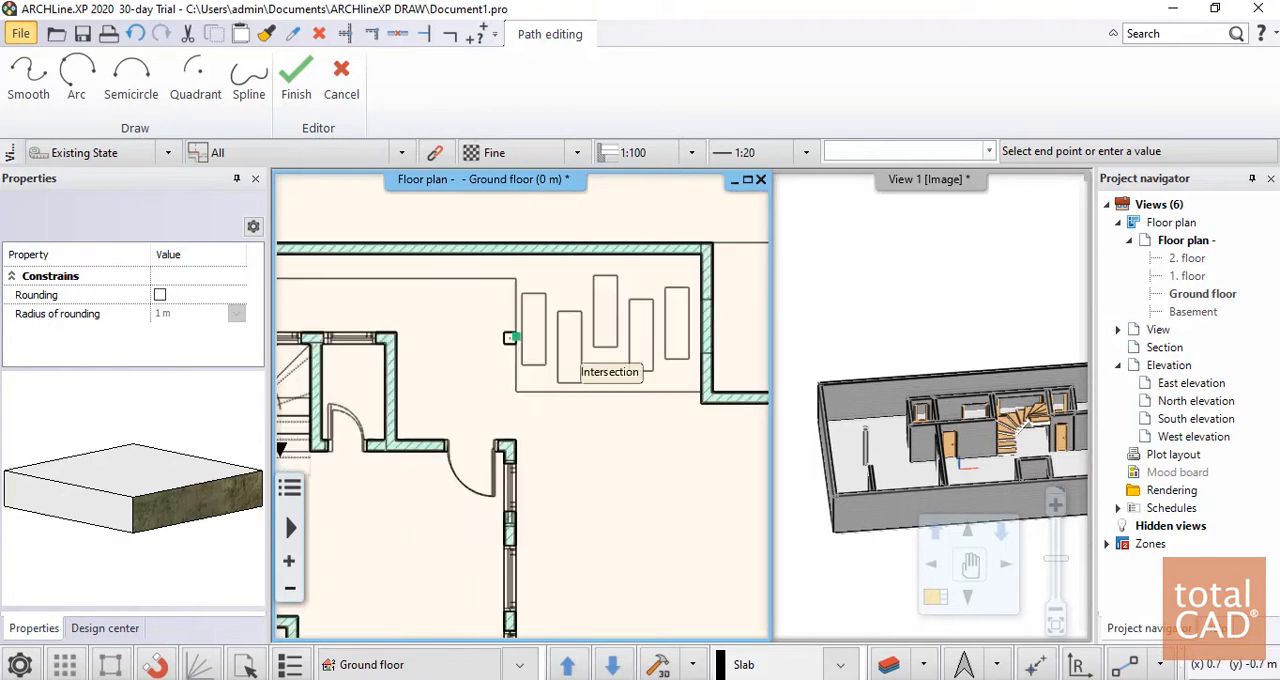
middle_drag(549, 568, 670, 206)
click(636, 359)
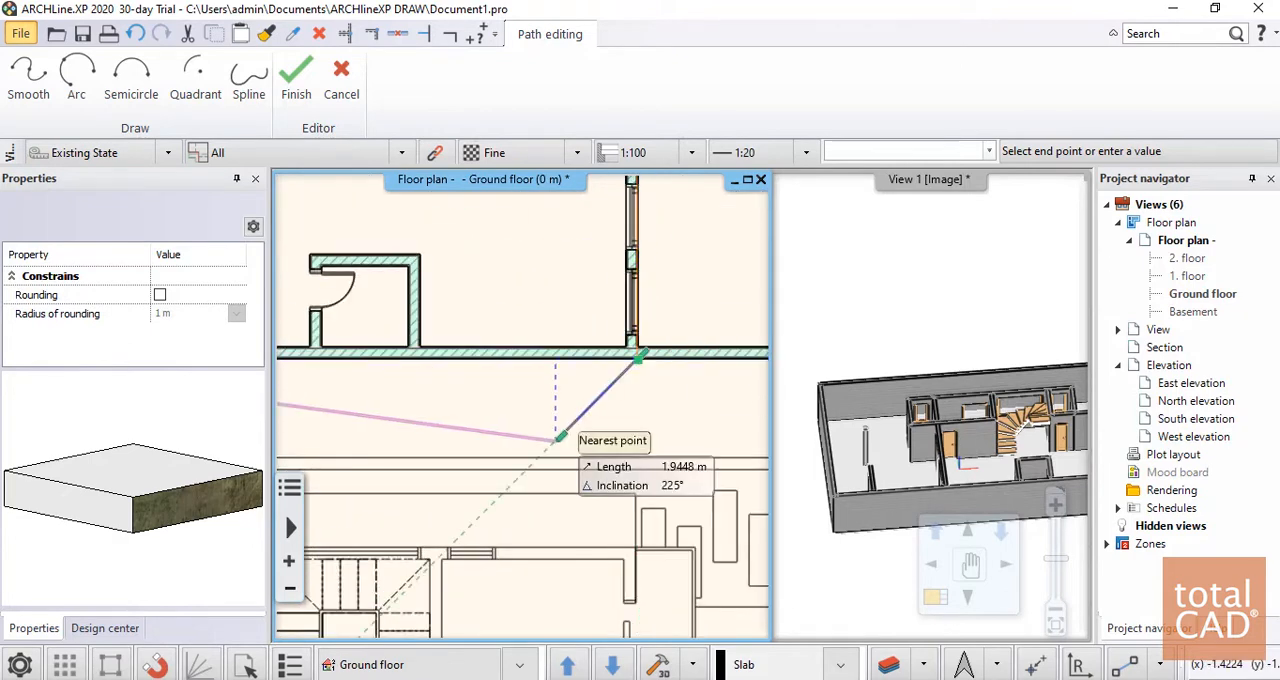
key(Return)
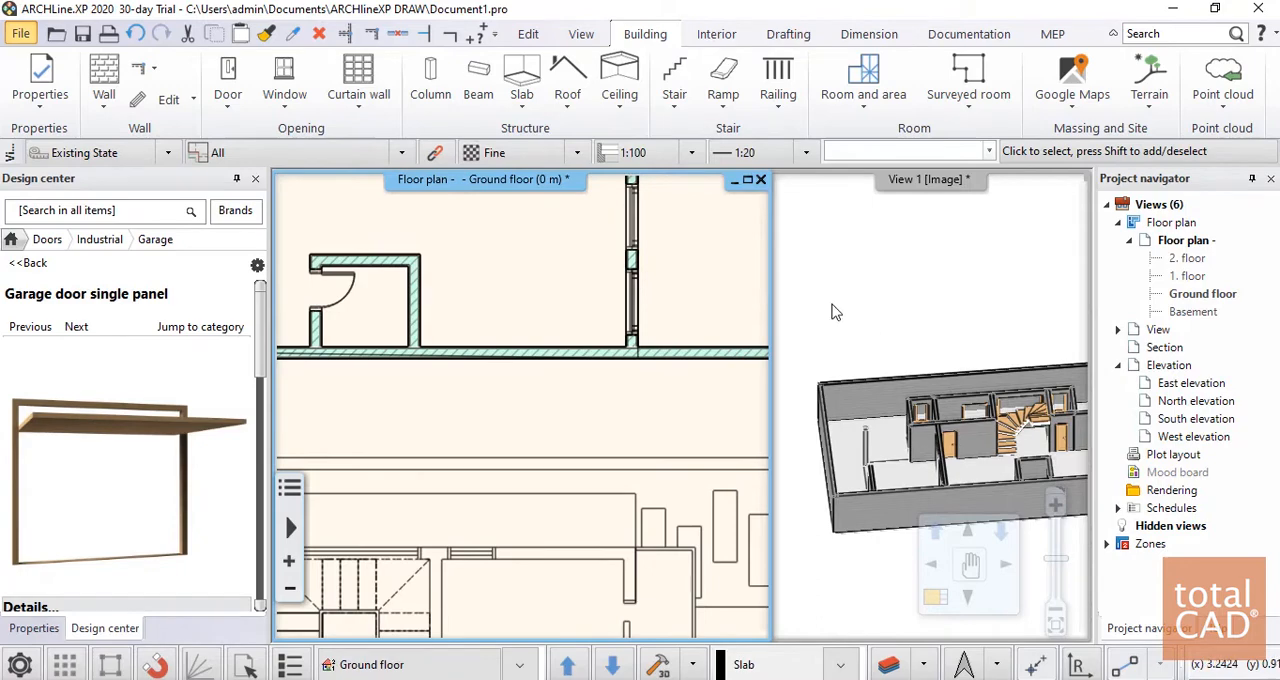
Set the new slab's total thickness to 0.08 m and its base offset from the floor to 2.7 m
scroll(736, 362, down, 4)
scroll(722, 370, up, 2)
scroll(445, 362, down, 2)
middle_drag(441, 352, 620, 344)
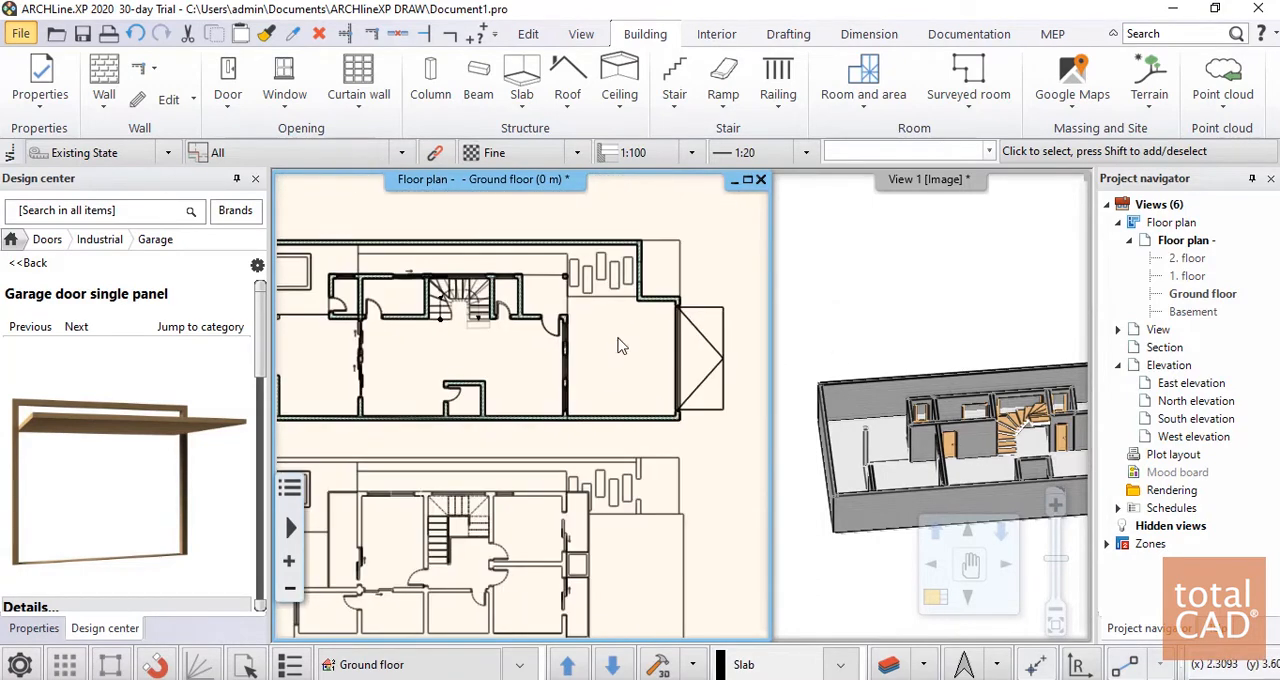
scroll(618, 346, up, 1)
click(534, 340)
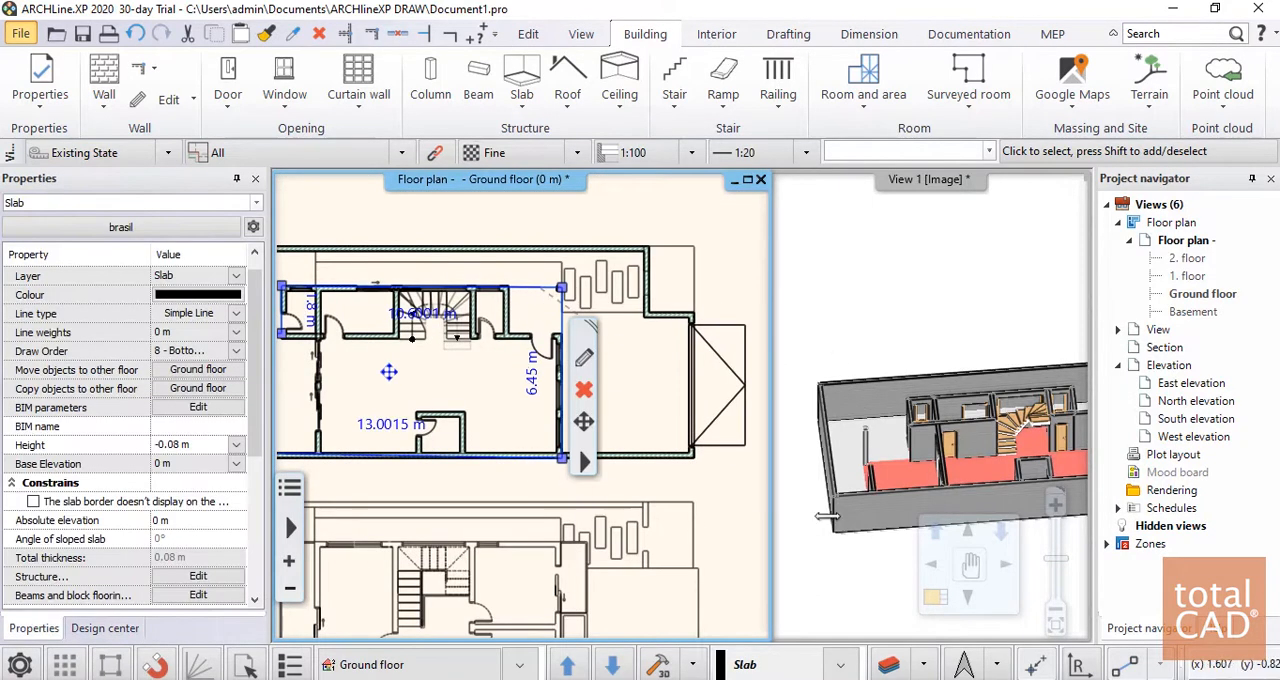
scroll(962, 486, up, 3)
scroll(962, 482, down, 5)
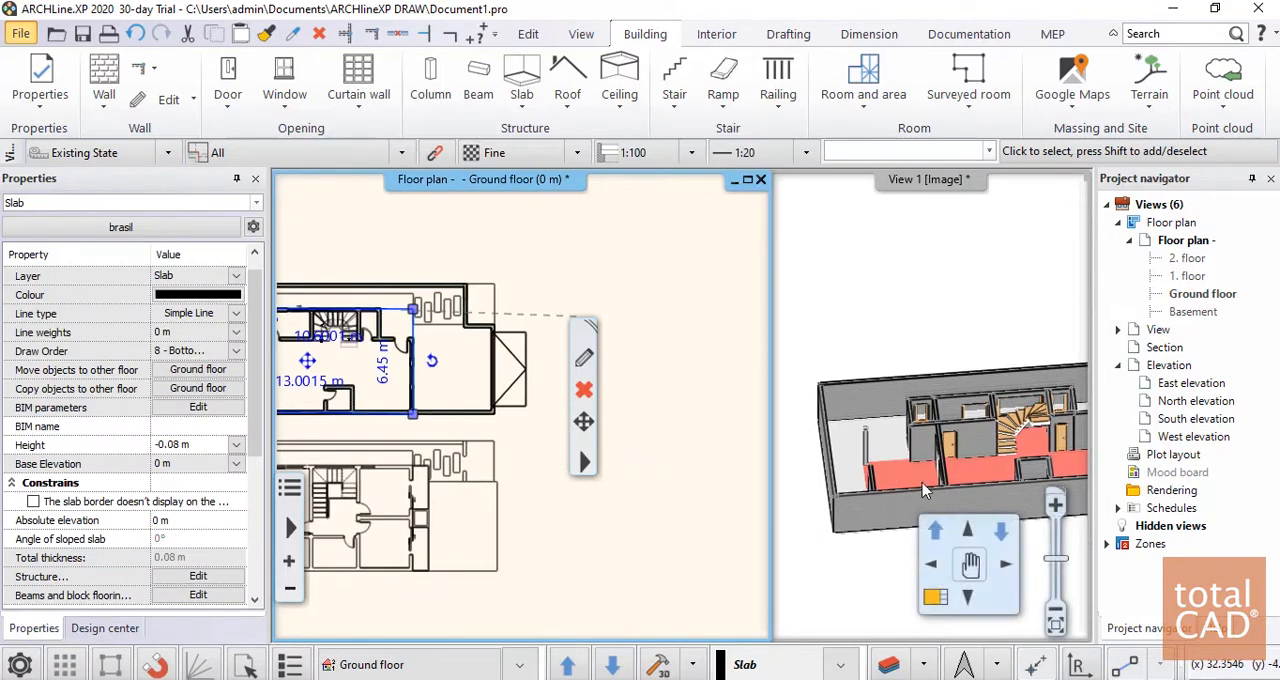
click(586, 362)
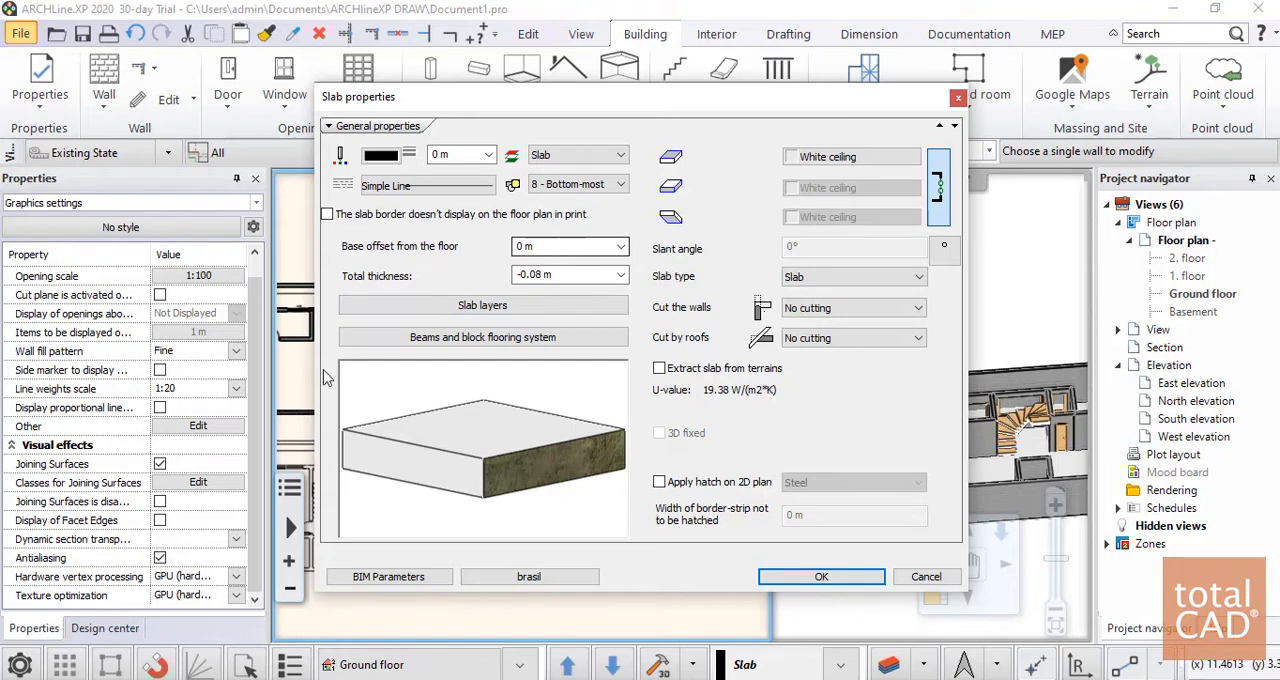
click(568, 276)
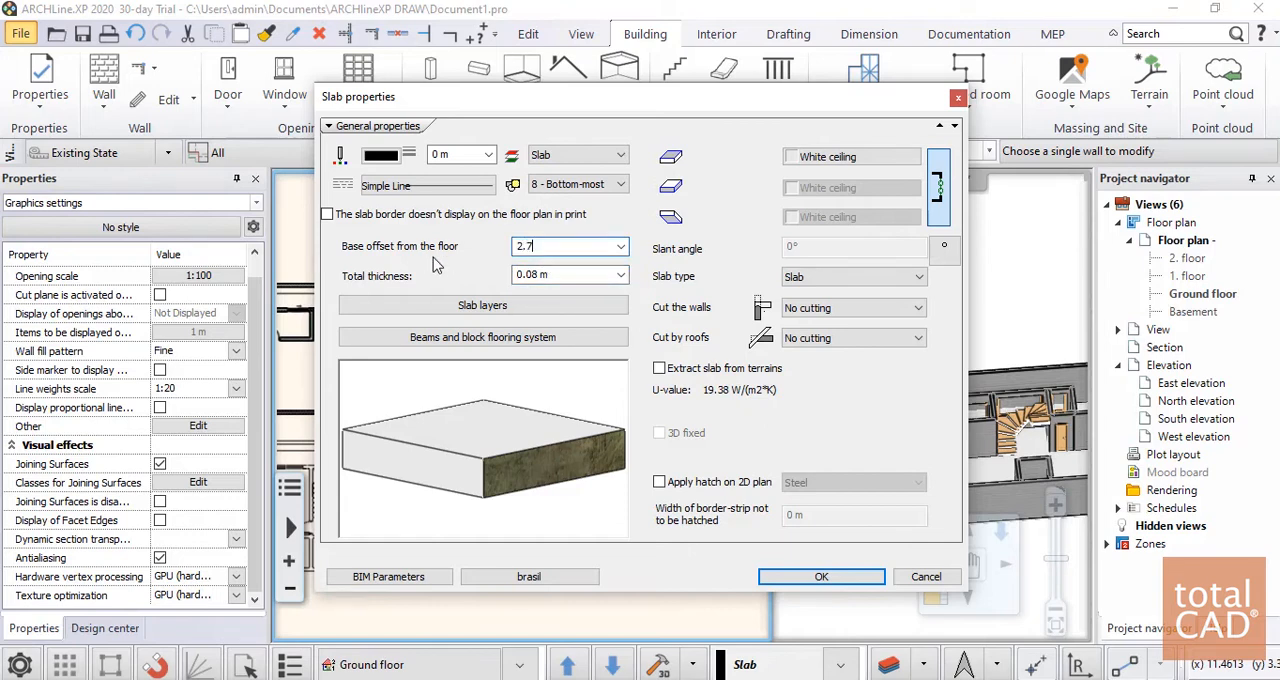
click(821, 577)
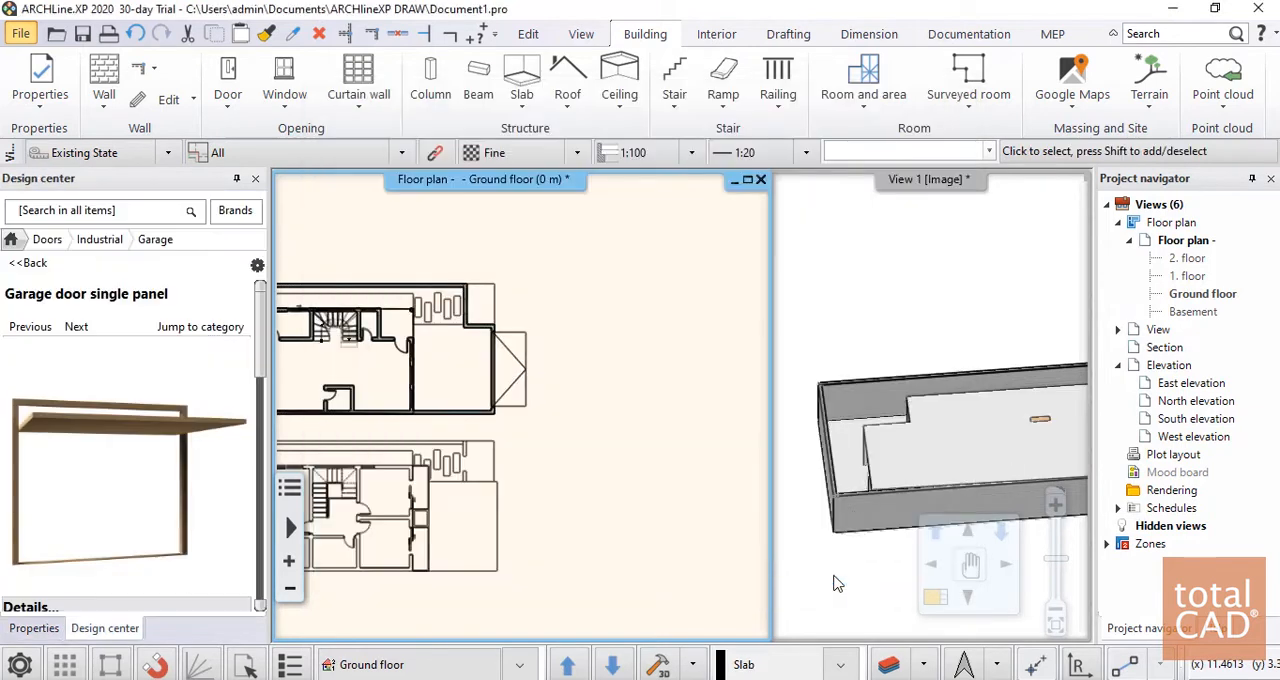
Examine the raised slab over the ground floor from several sides in 3D and select it
scroll(1057, 470, up, 3)
scroll(991, 409, down, 8)
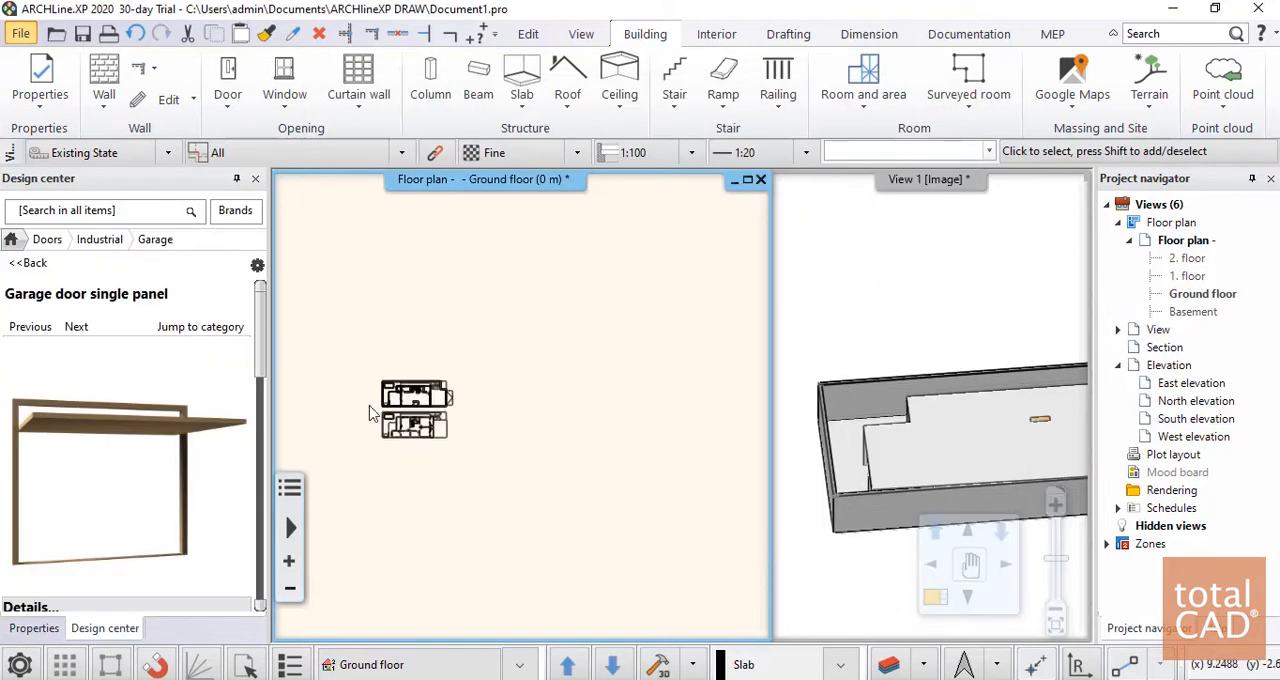
click(1014, 410)
middle_drag(1014, 410, 794, 338)
middle_drag(963, 401, 1009, 412)
middle_drag(979, 327, 843, 320)
scroll(910, 430, down, 4)
scroll(905, 368, up, 5)
scroll(934, 402, down, 2)
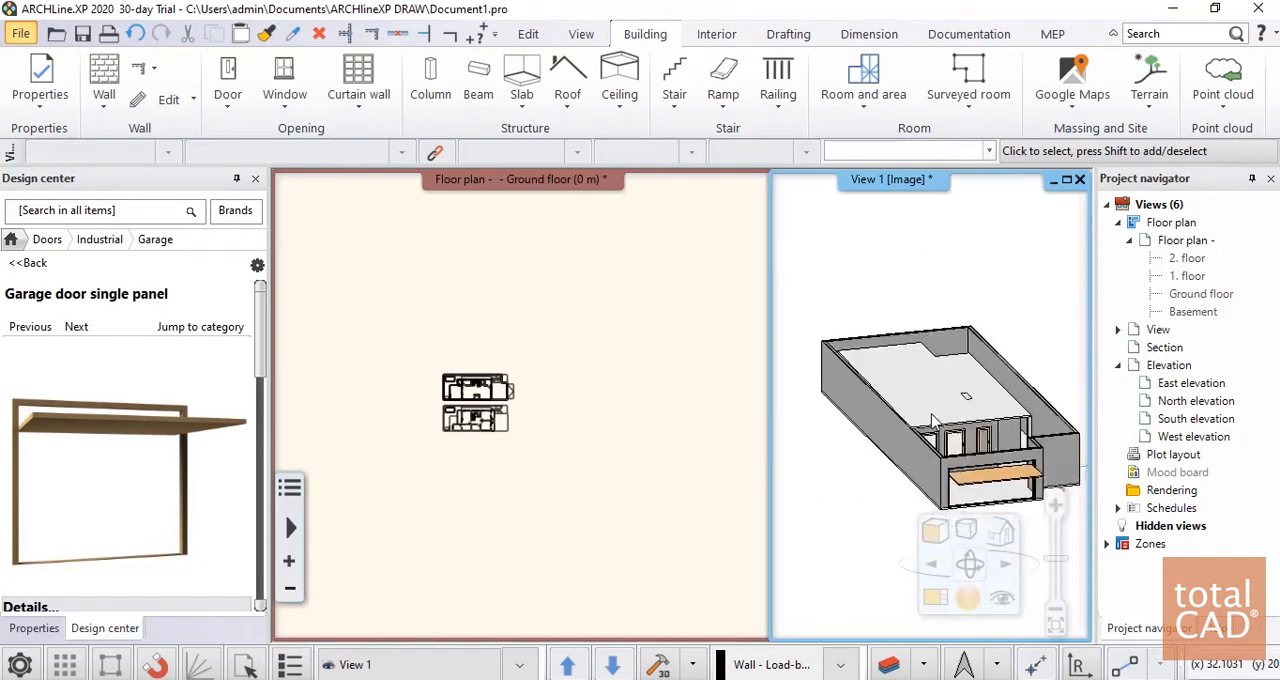
middle_drag(938, 408, 909, 502)
scroll(971, 417, up, 6)
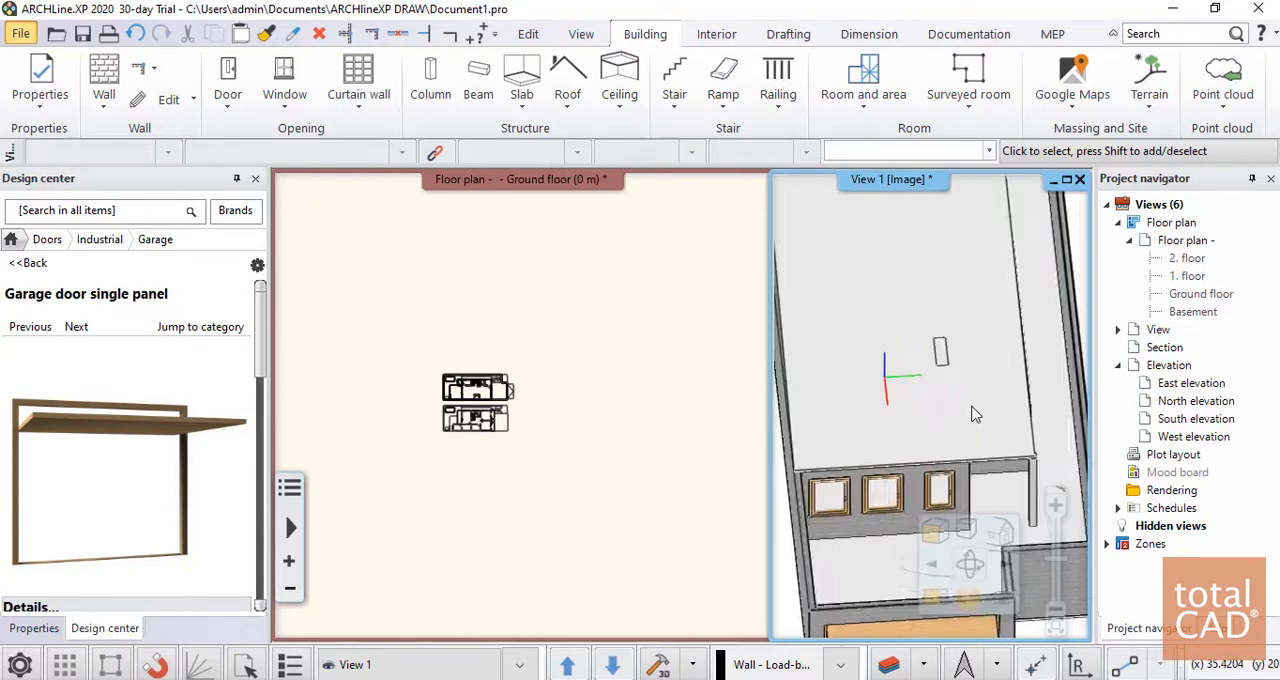
click(919, 338)
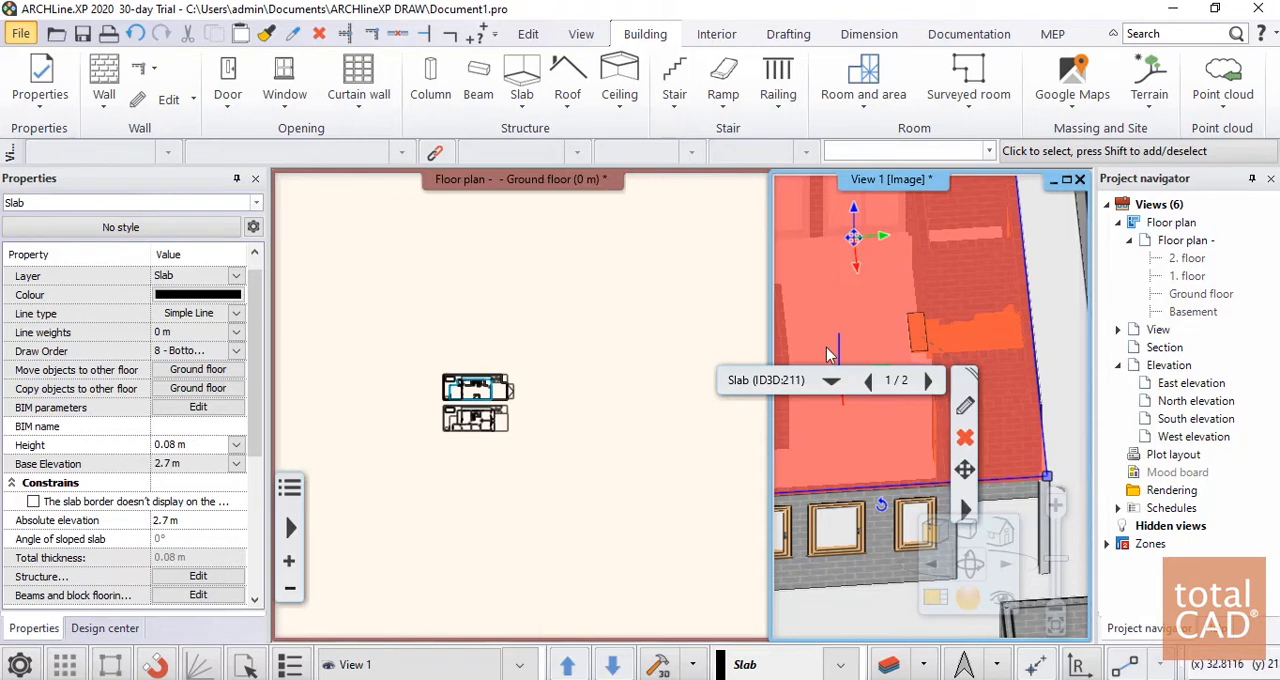
scroll(828, 355, down, 5)
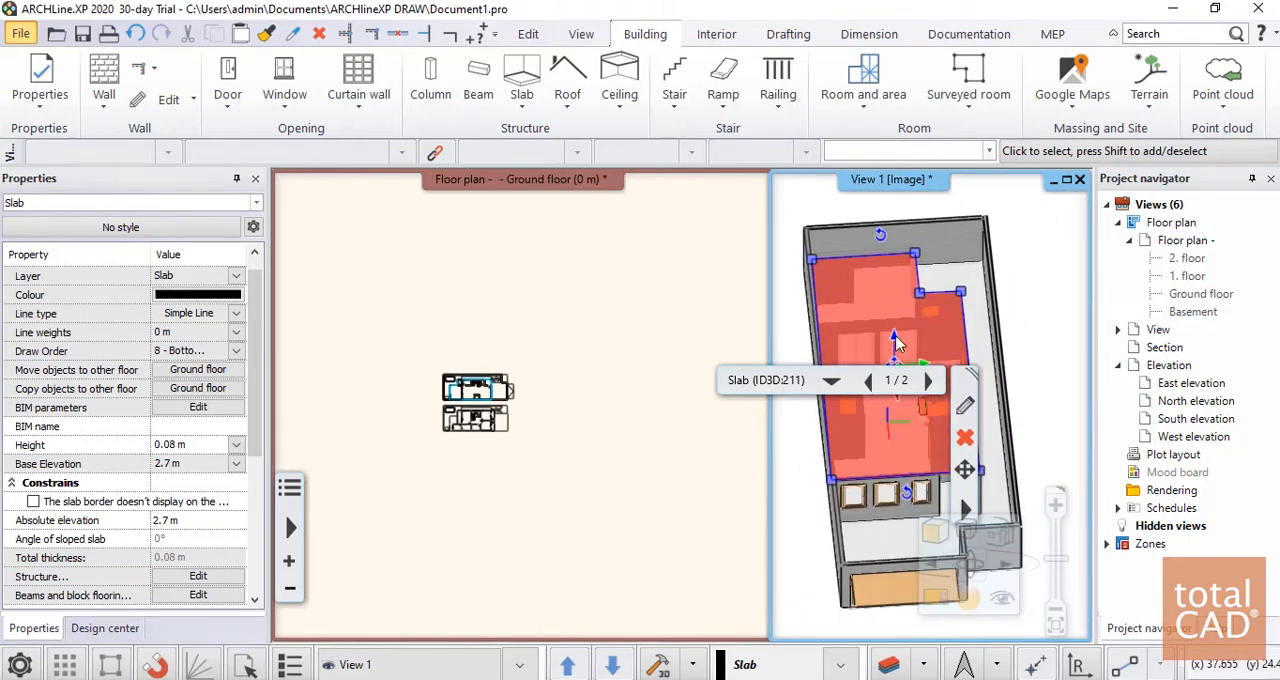
Select the staircase beneath the upper slab and cut the slab above the stair
scroll(954, 348, up, 5)
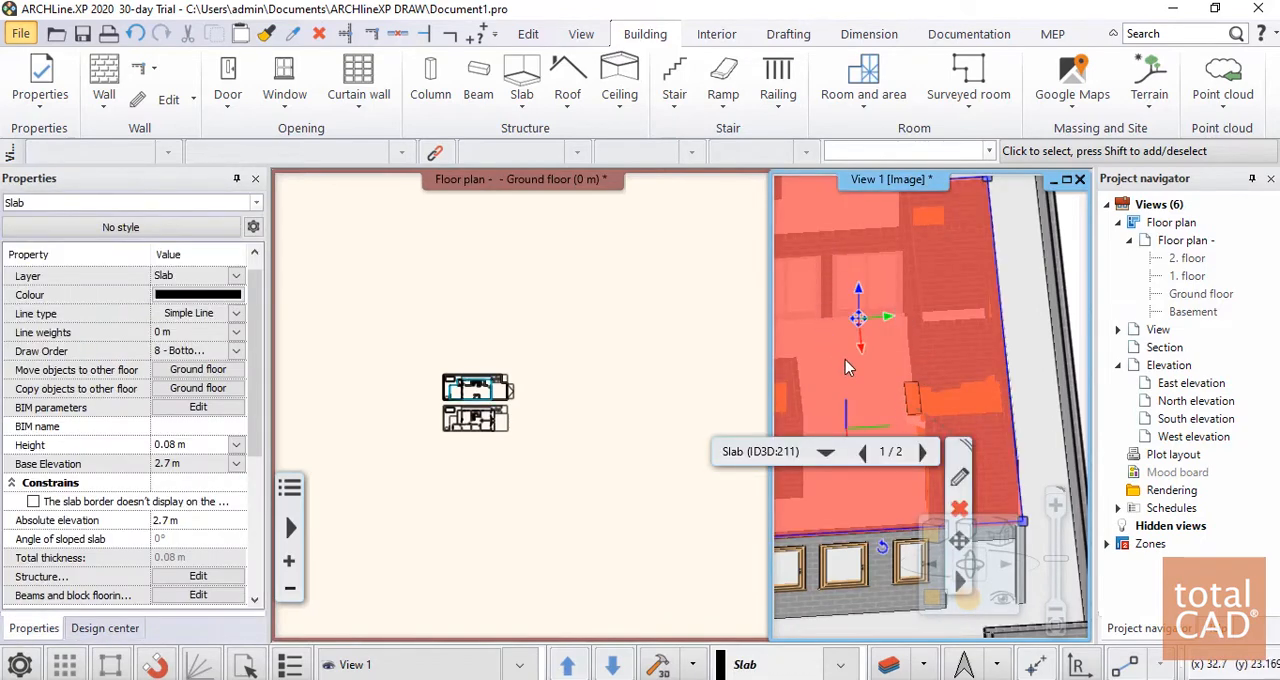
click(923, 453)
click(866, 453)
click(922, 451)
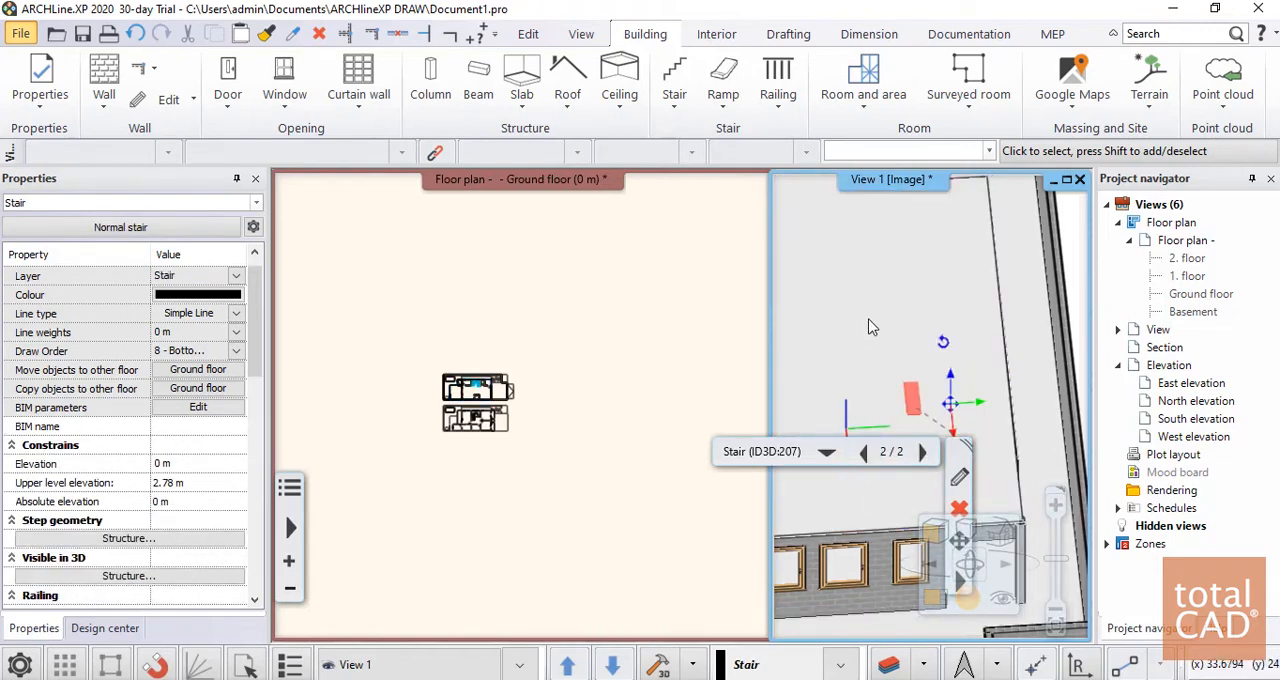
click(684, 112)
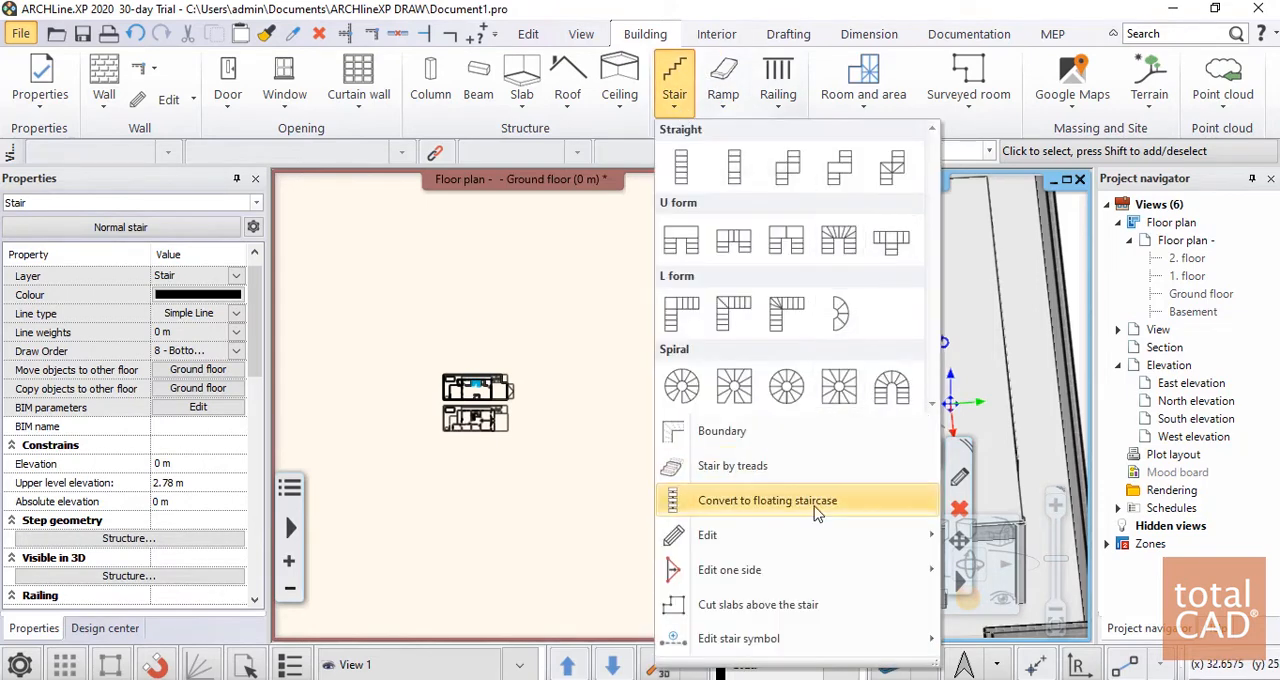
click(755, 606)
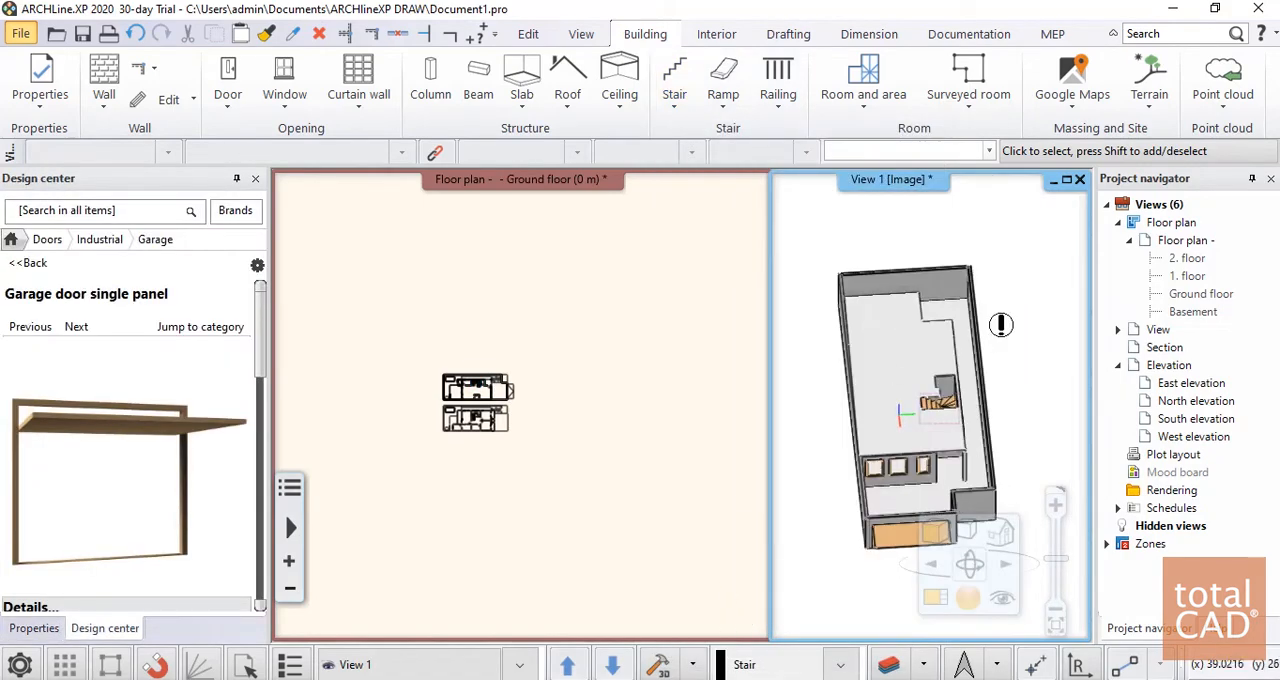
scroll(895, 395, up, 10)
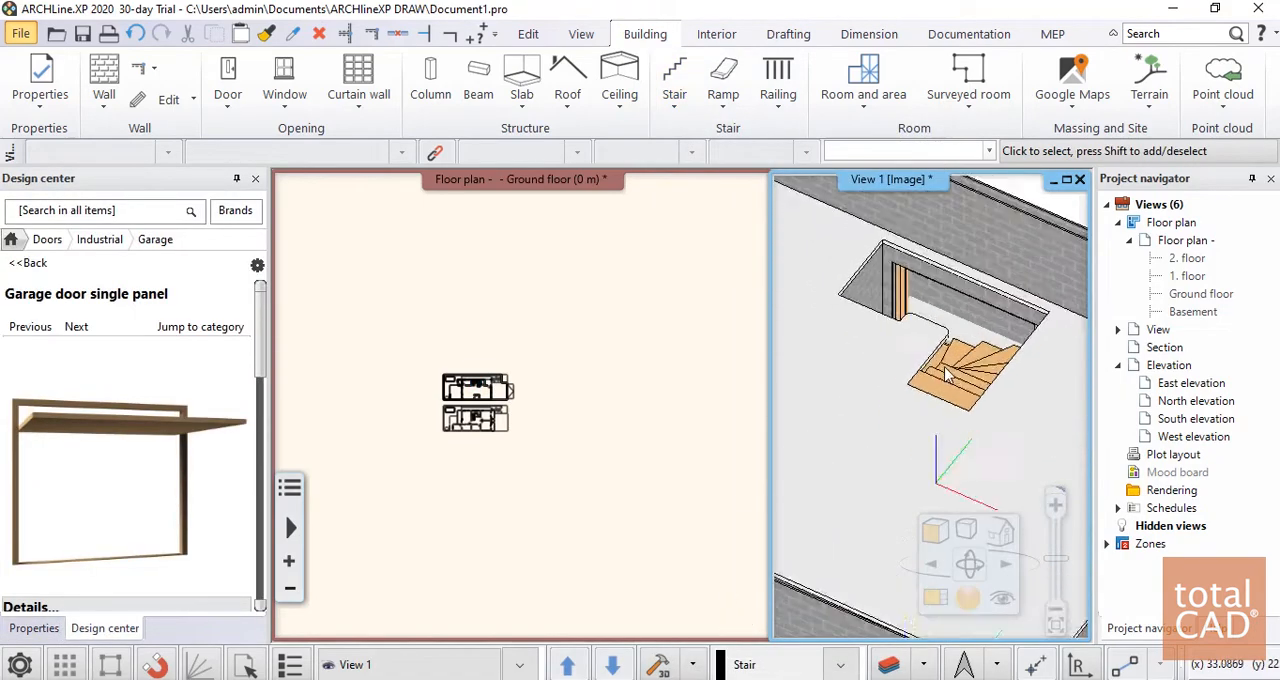
scroll(930, 402, down, 5)
mouse_move(930, 402)
middle_down()
mouse_move(945, 410)
mouse_move(797, 386)
mouse_move(965, 350)
mouse_move(949, 435)
mouse_move(934, 417)
mouse_move(1052, 402)
mouse_move(955, 428)
mouse_move(862, 422)
middle_up()
scroll(934, 417, down, 5)
Move the whole unmodelled DWG plan from its southwest corner onto the southwest corner of the modelled ground floor
click(550, 435)
scroll(541, 433, up, 5)
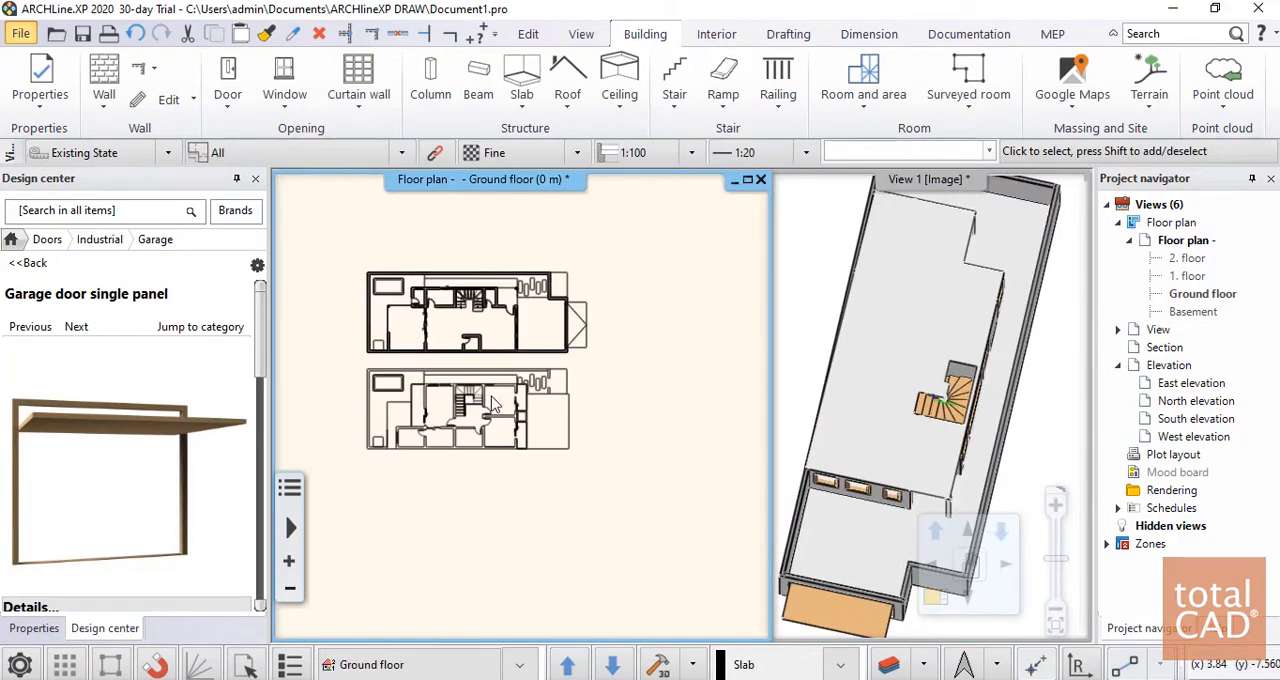
middle_drag(489, 397, 530, 417)
scroll(540, 420, up, 3)
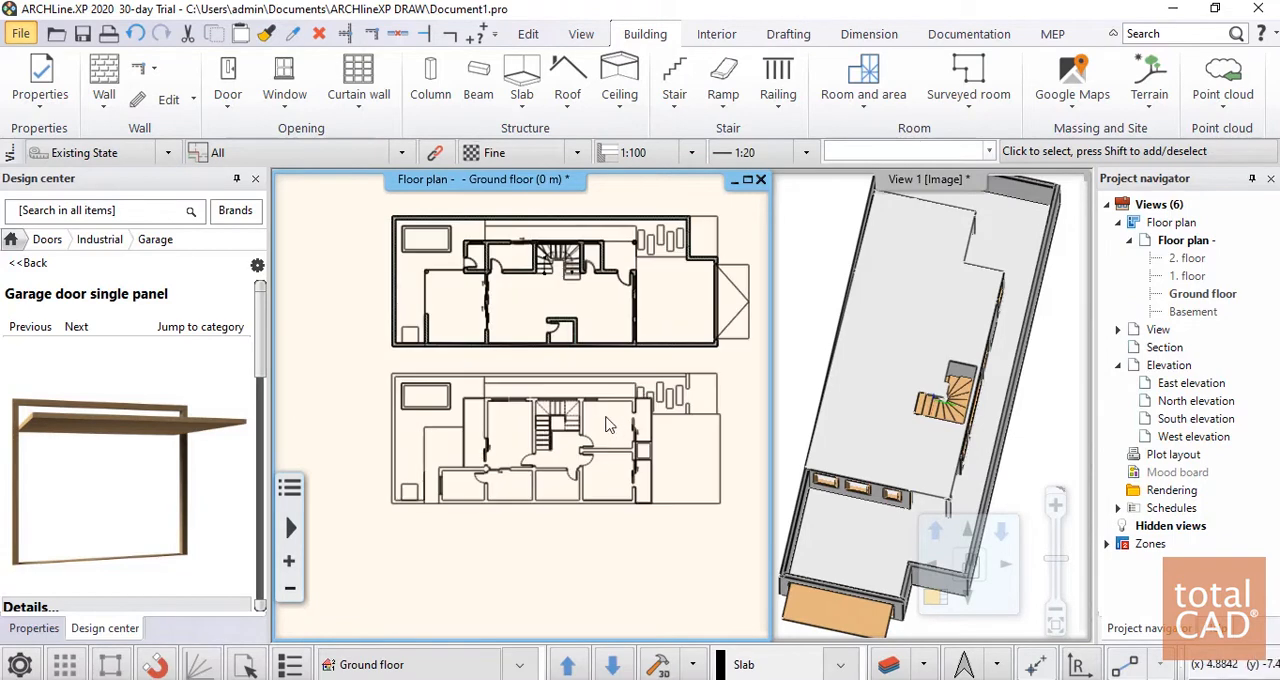
middle_drag(609, 426, 583, 451)
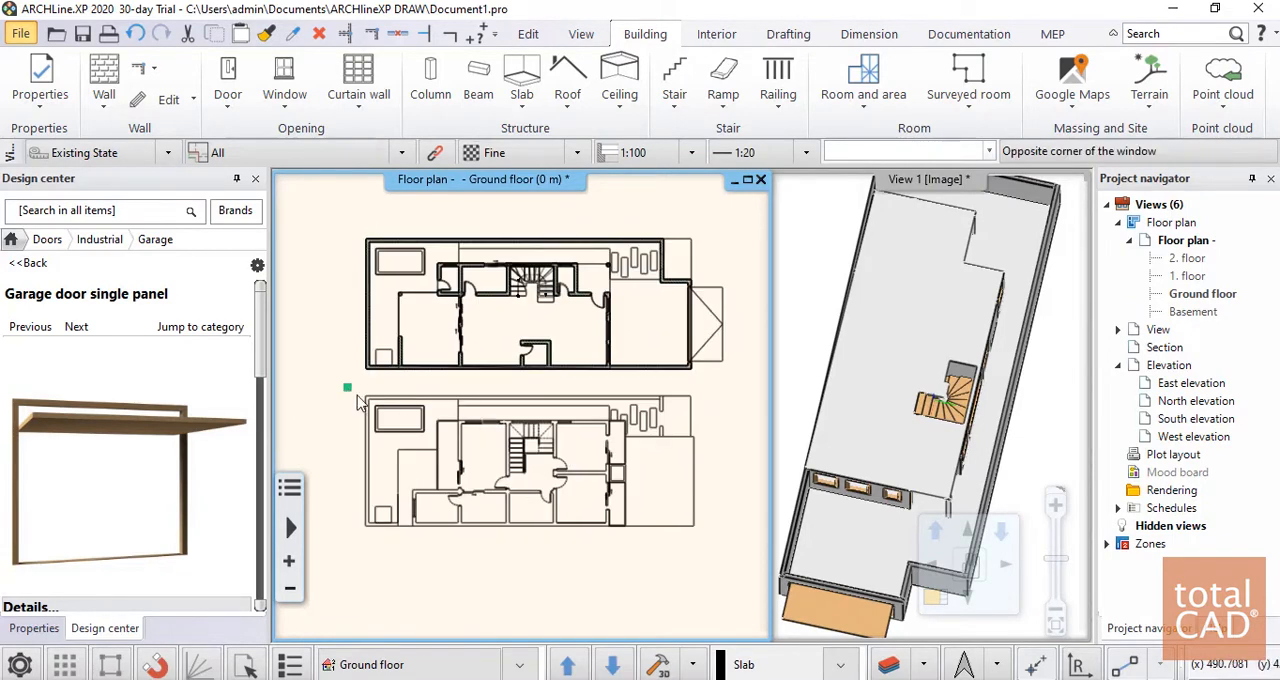
click(716, 552)
click(390, 488)
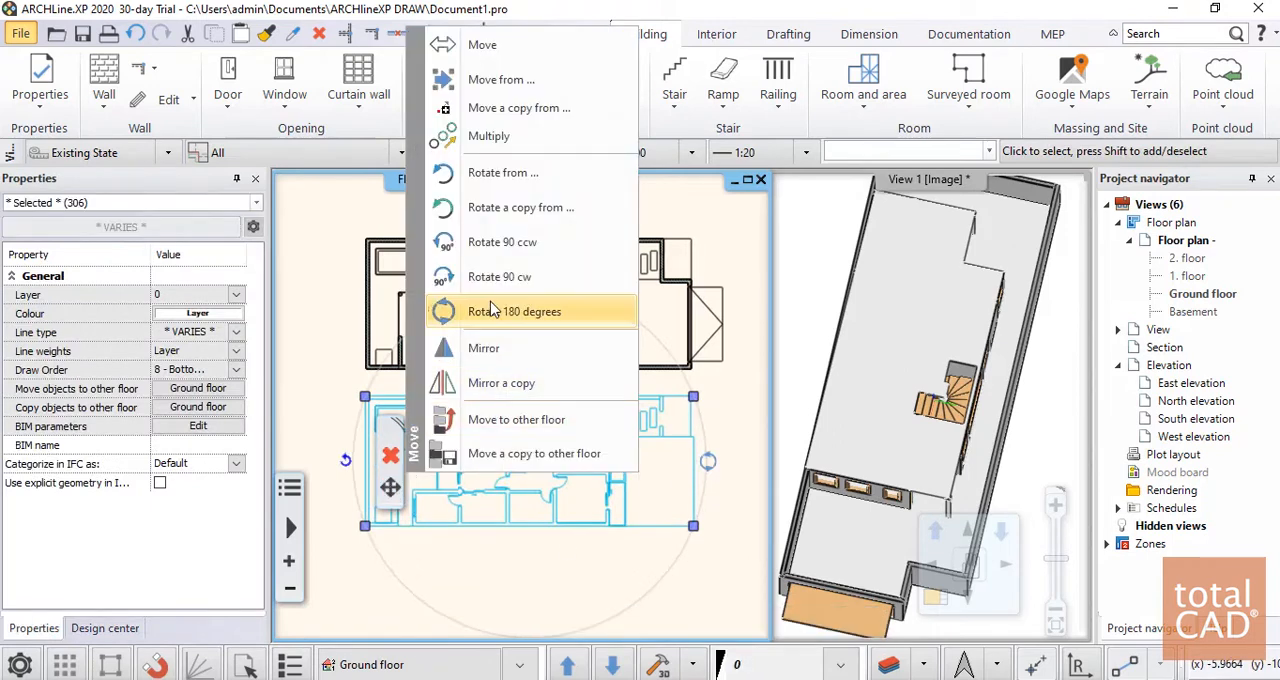
click(488, 88)
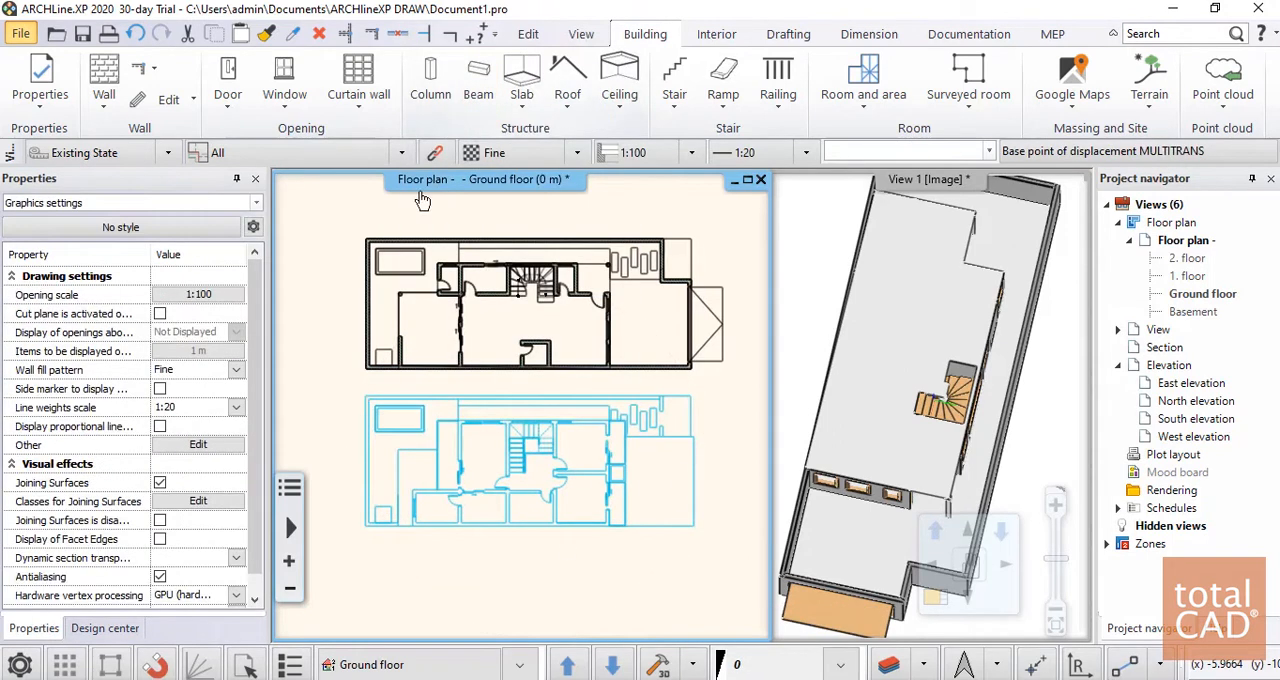
scroll(353, 526, up, 1)
click(421, 491)
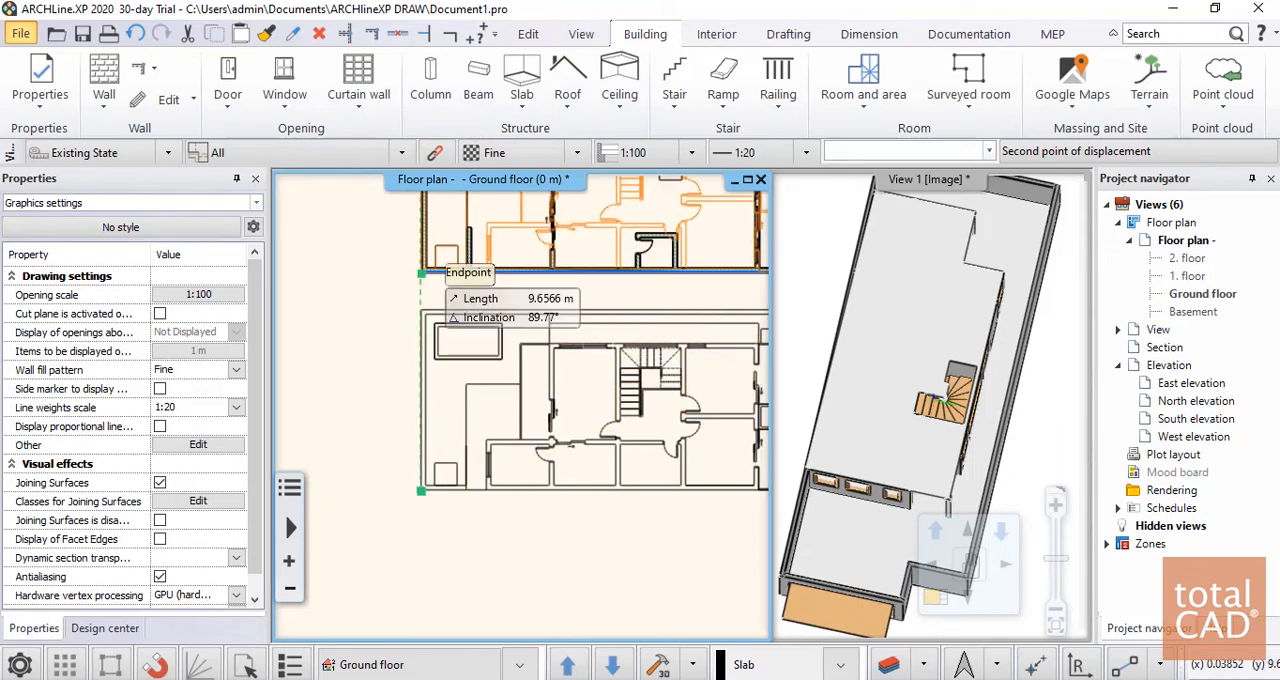
click(425, 355)
scroll(467, 415, down, 2)
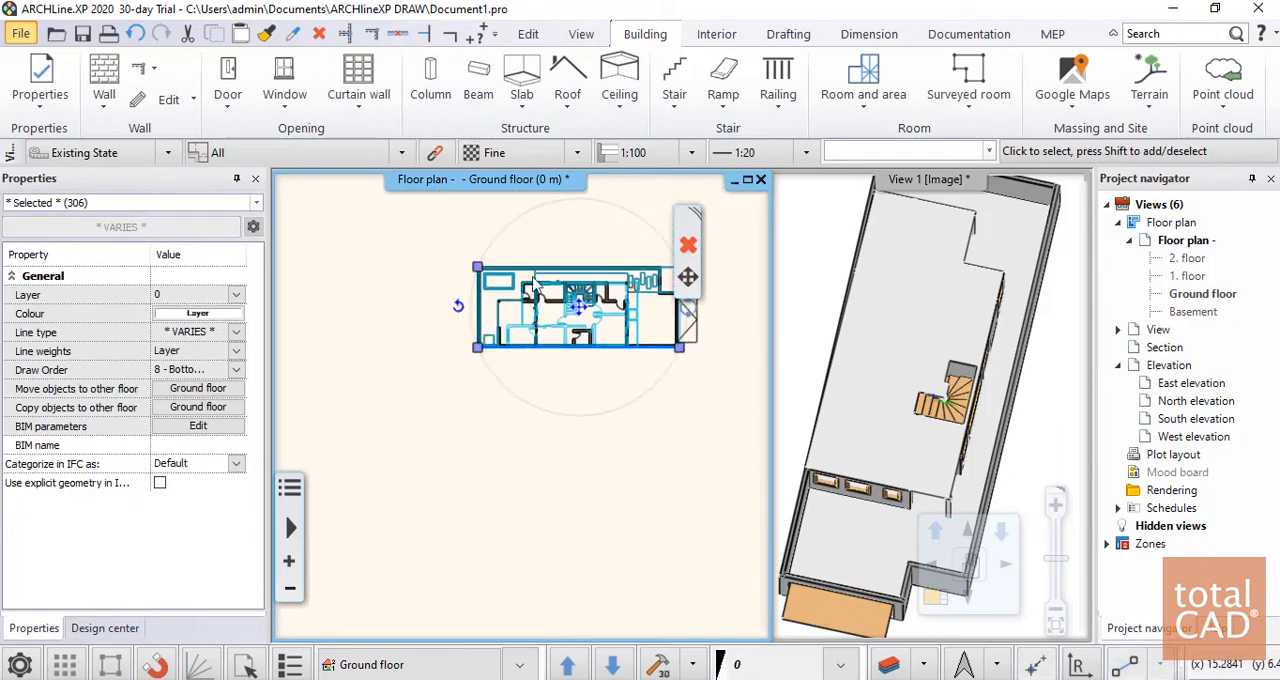
Move the selected DWG plan linework from the ground floor to 1. floor, without pseudo copies
middle_drag(503, 498, 432, 583)
scroll(440, 575, up, 2)
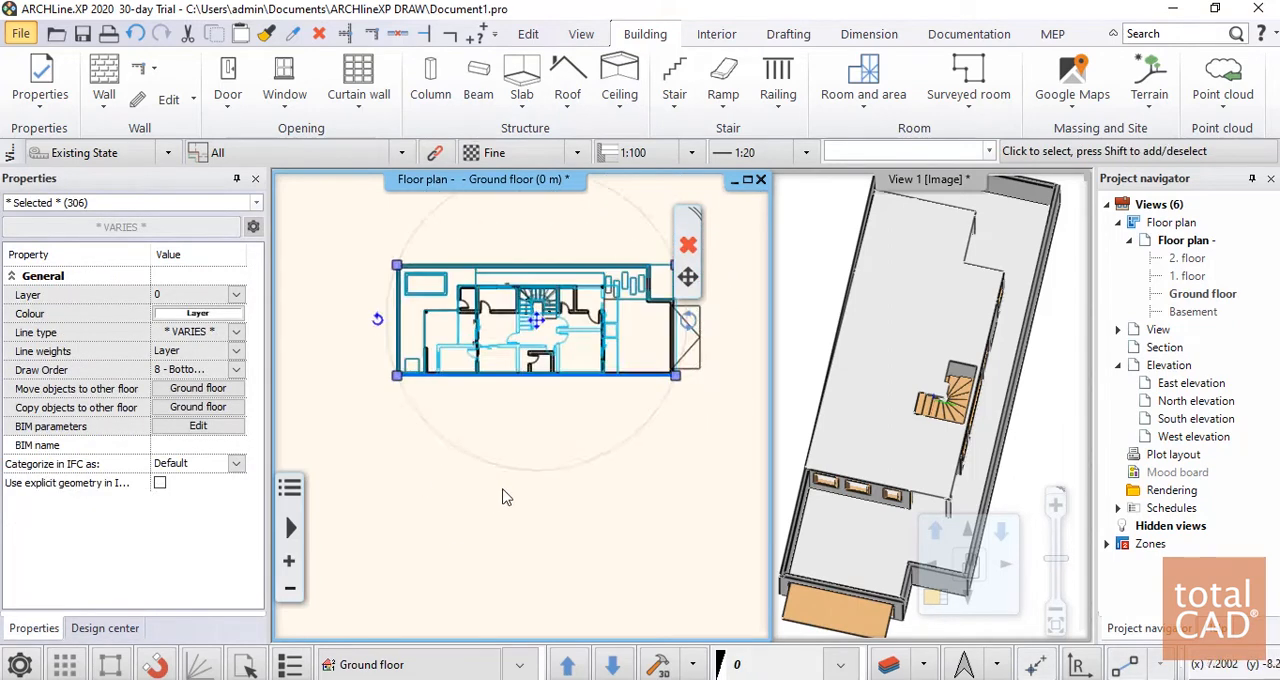
middle_drag(586, 438, 587, 495)
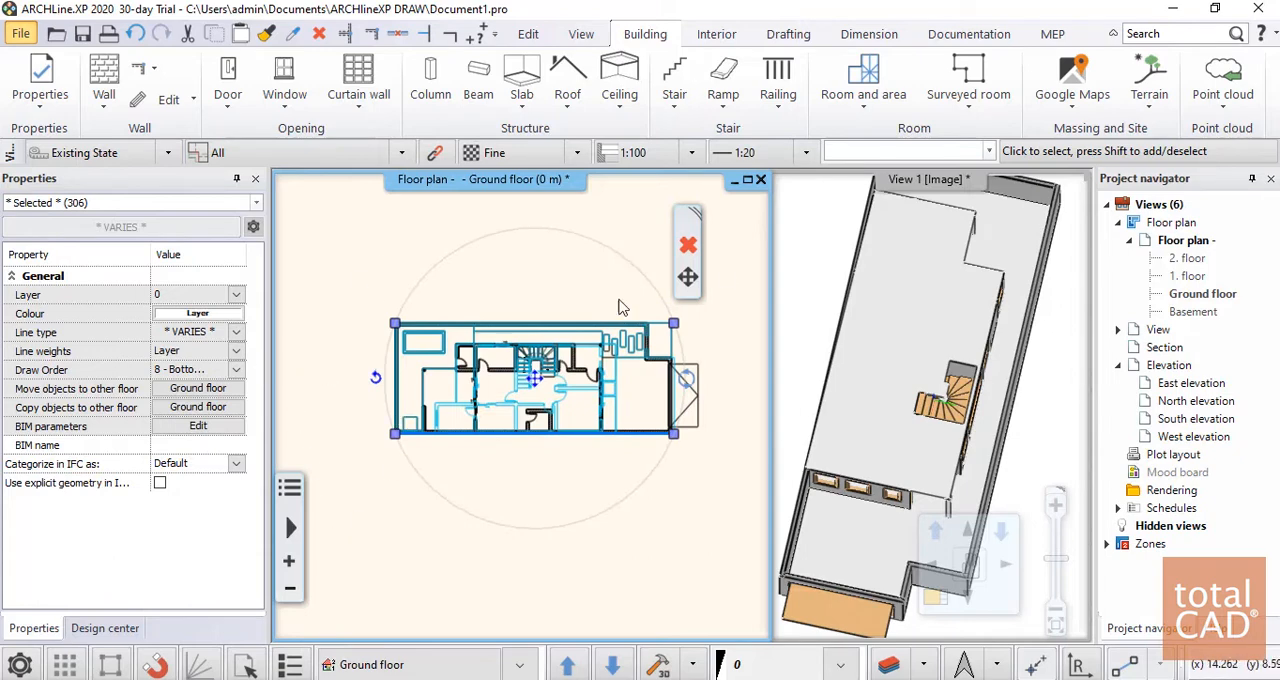
mouse_move(693, 280)
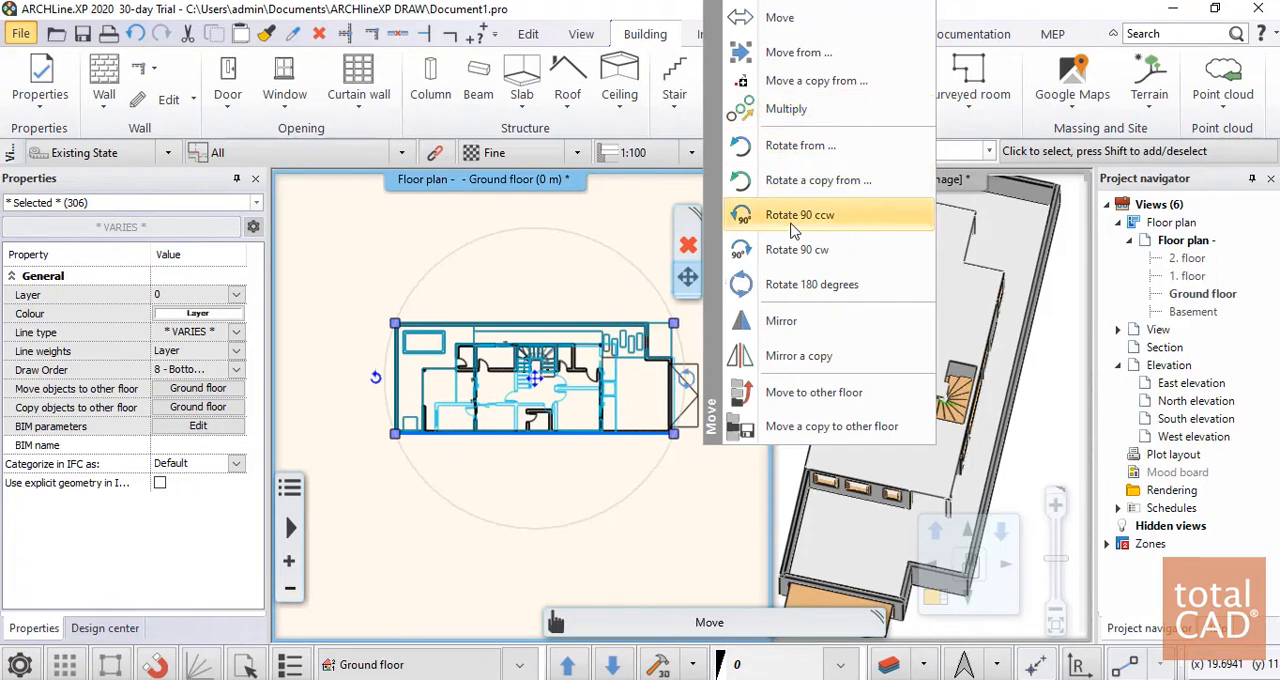
click(818, 393)
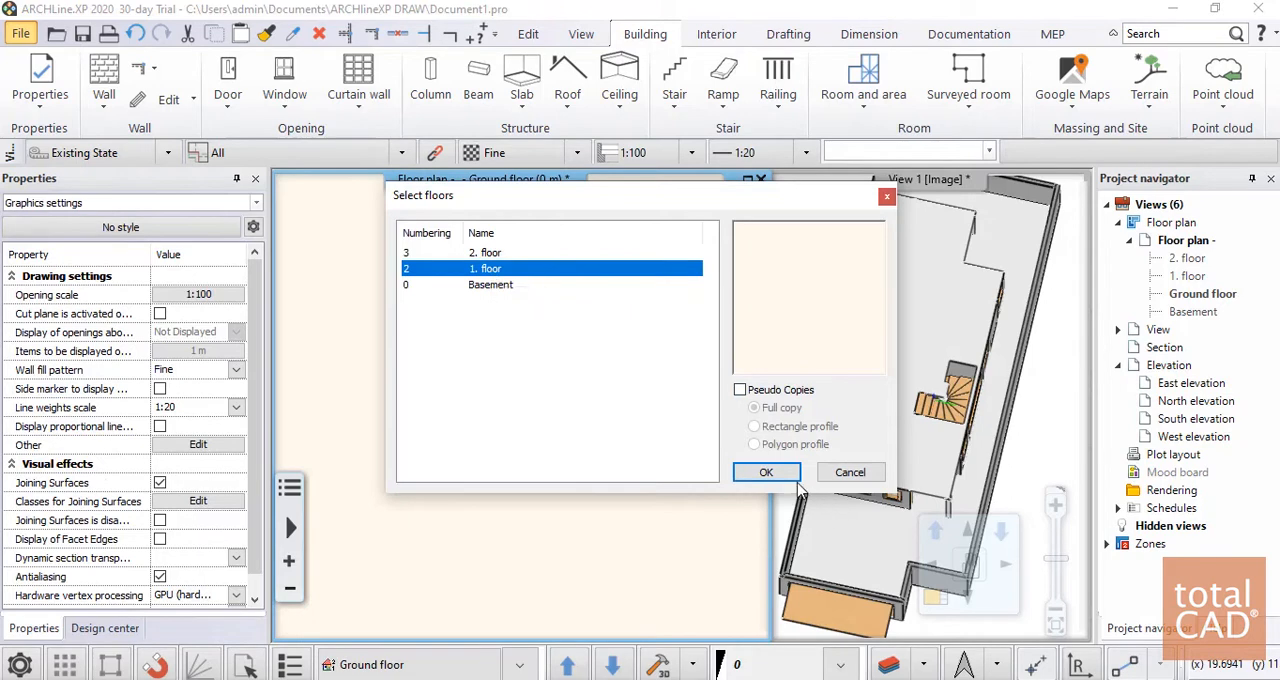
click(768, 473)
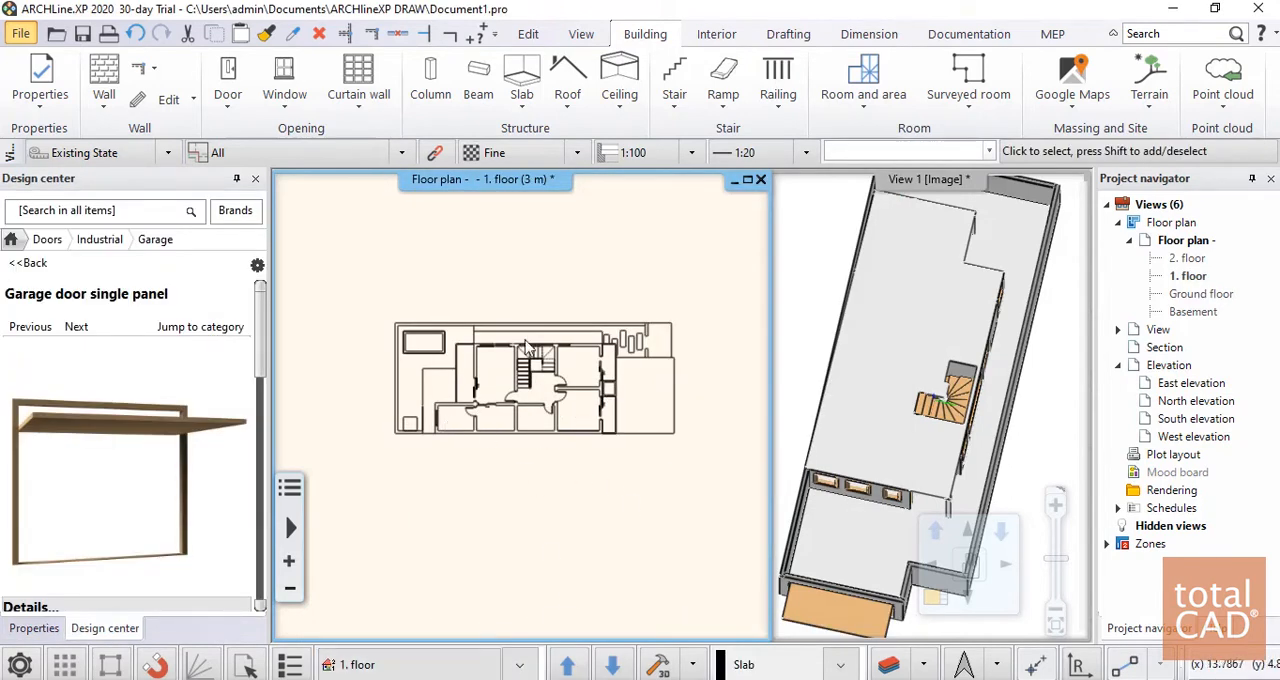
Check the ground floor plan and the 3D model, and return to the 1. floor plan
click(513, 668)
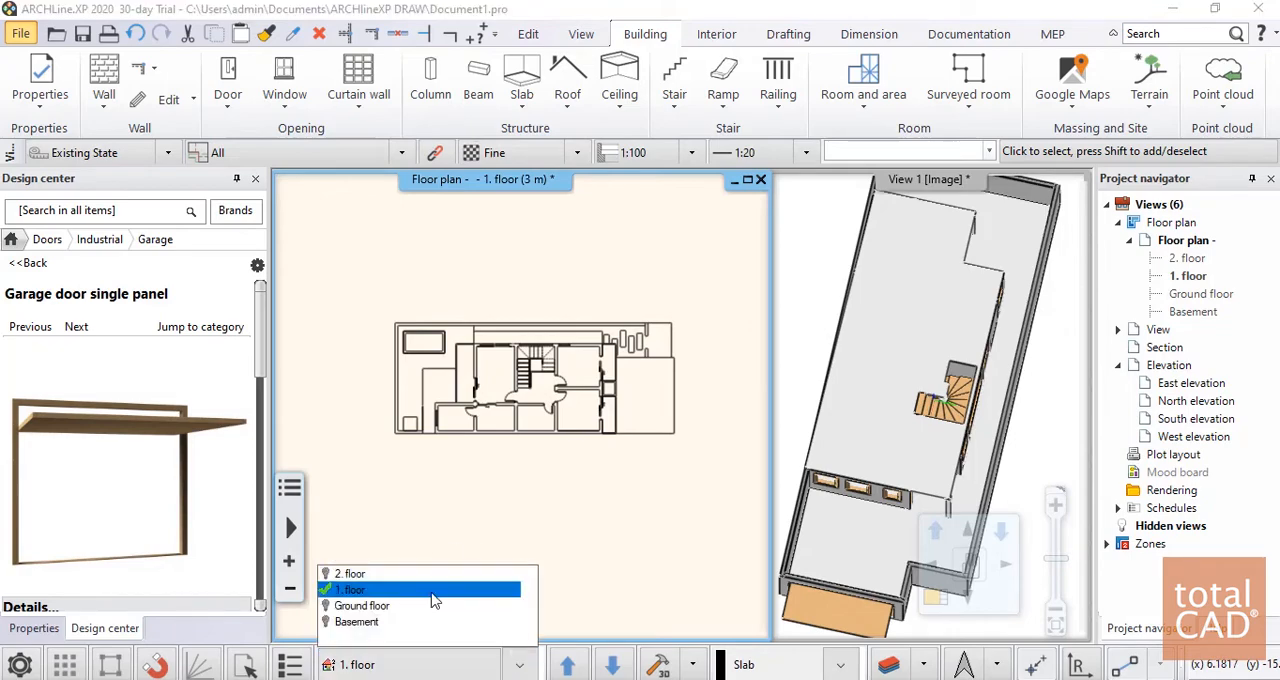
click(380, 602)
click(996, 402)
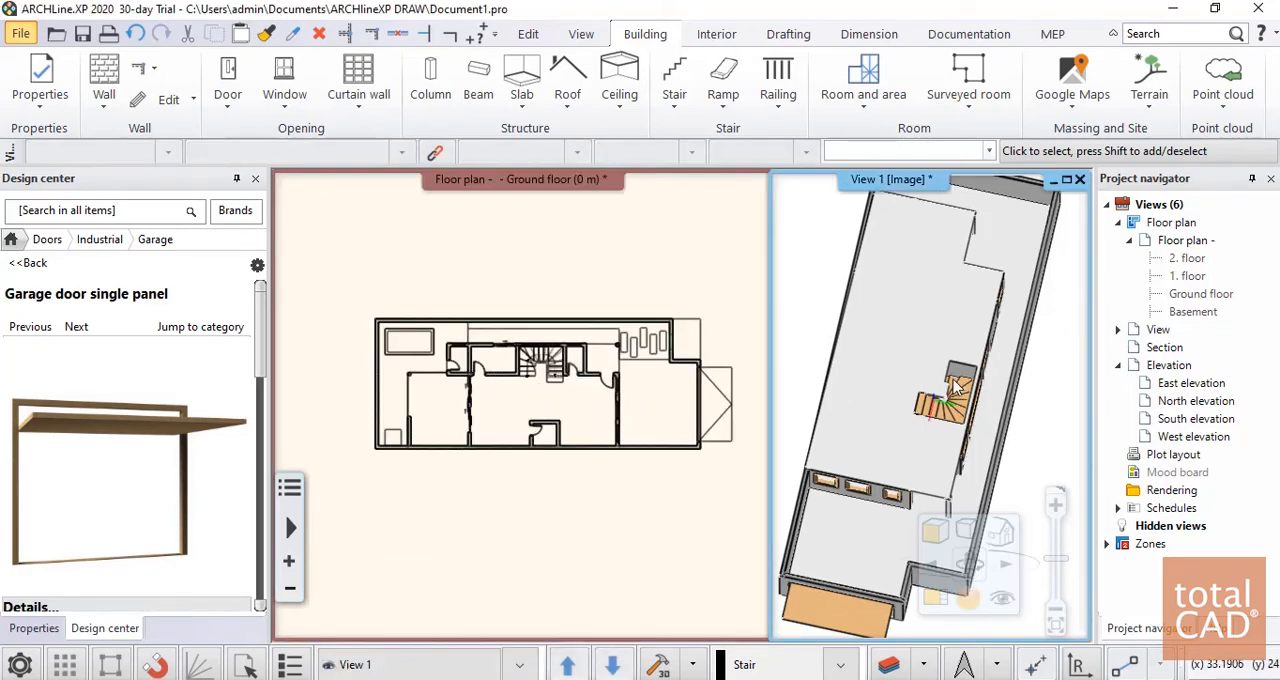
middle_drag(954, 379, 960, 316)
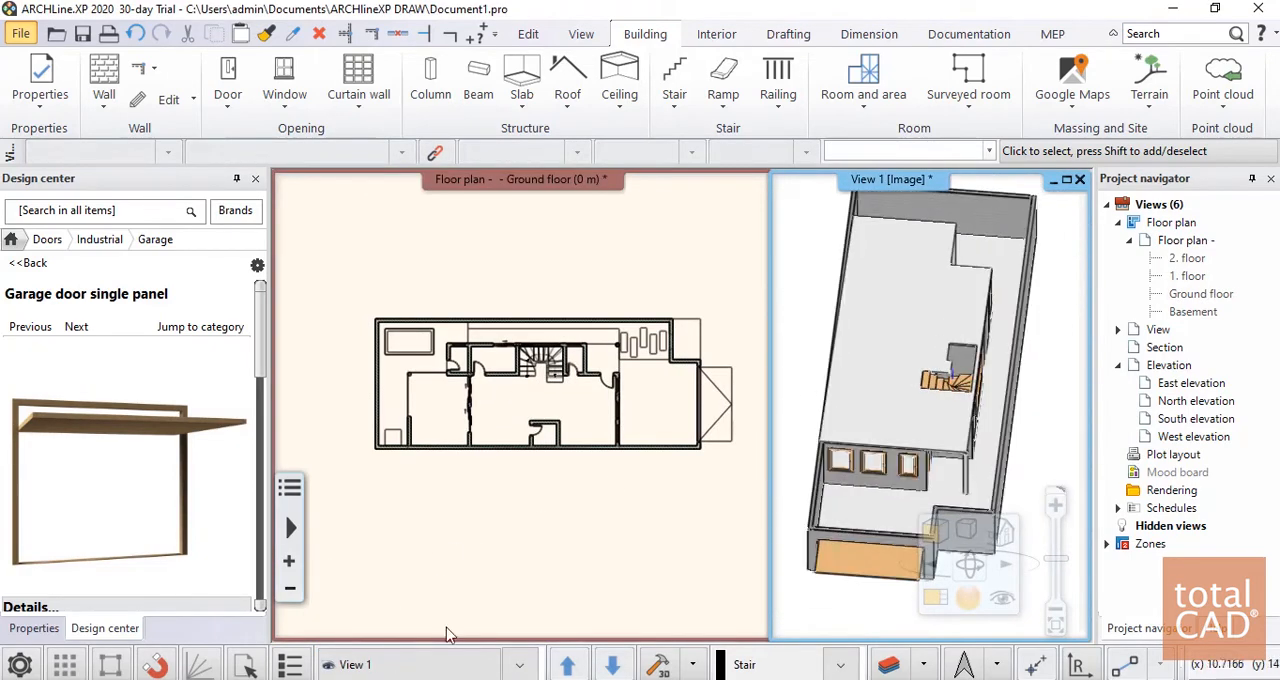
click(475, 572)
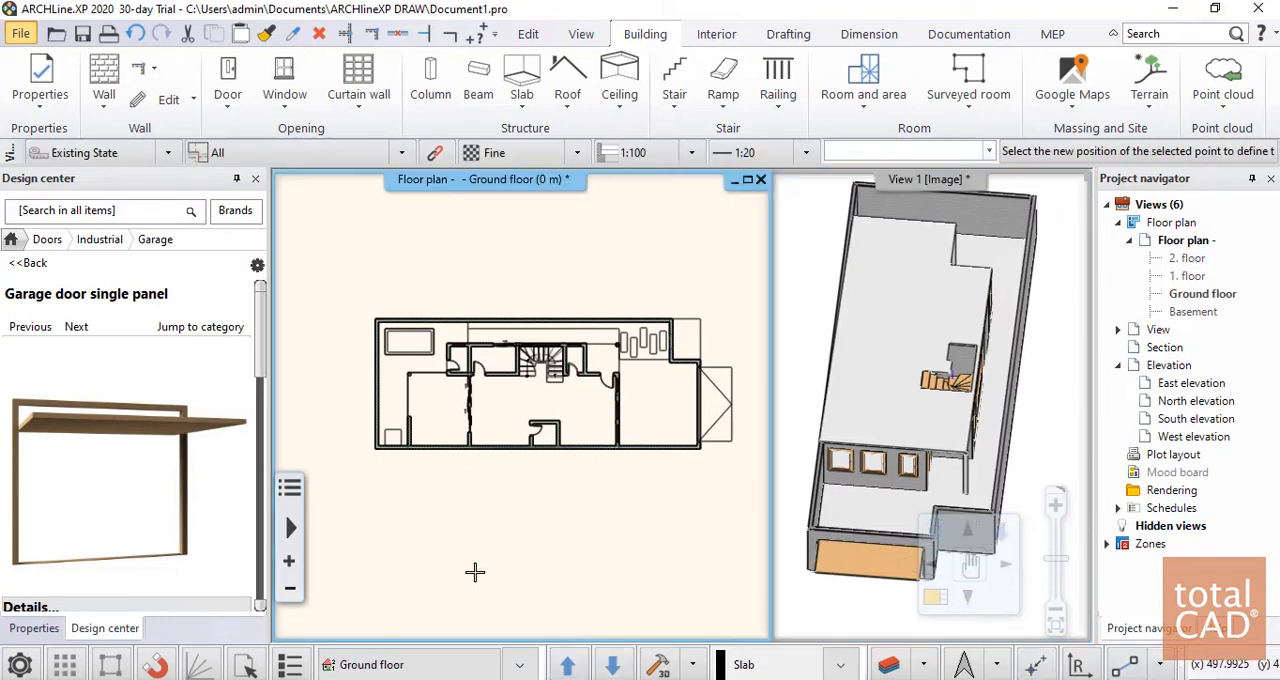
click(515, 666)
click(392, 591)
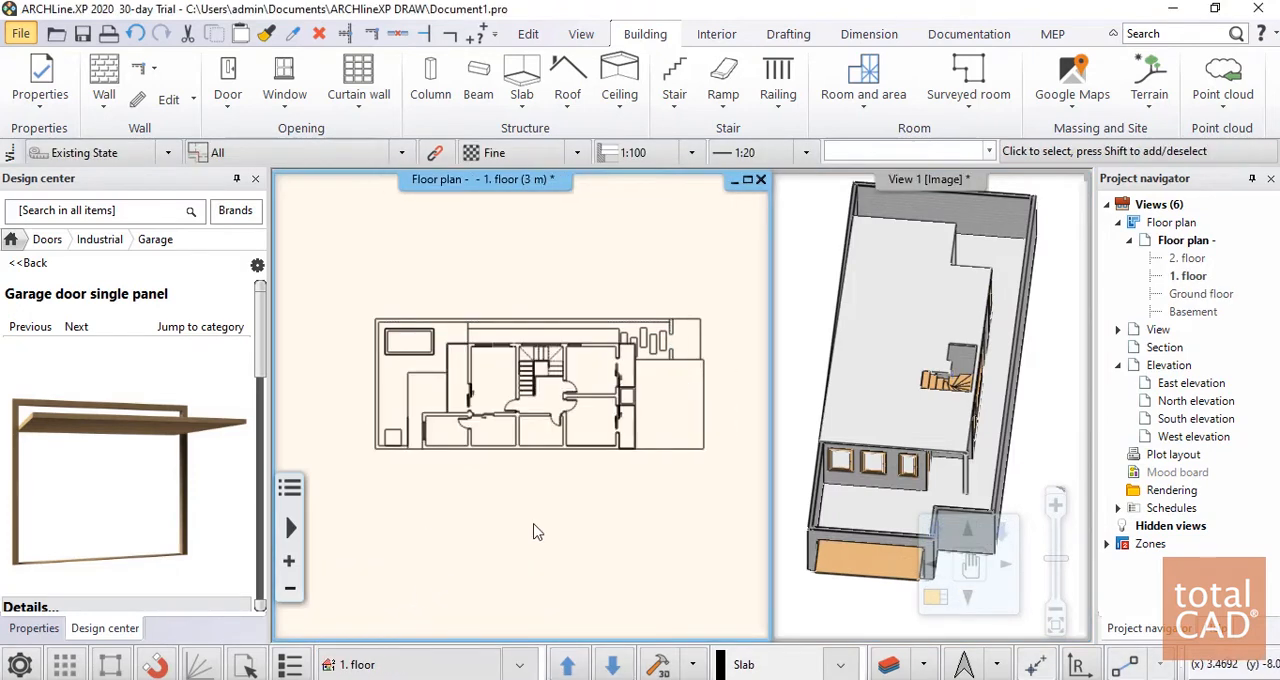
Examine the 1. floor plan layout alongside the ground floor model and its slab in 3D
scroll(484, 392, up, 6)
scroll(538, 428, down, 5)
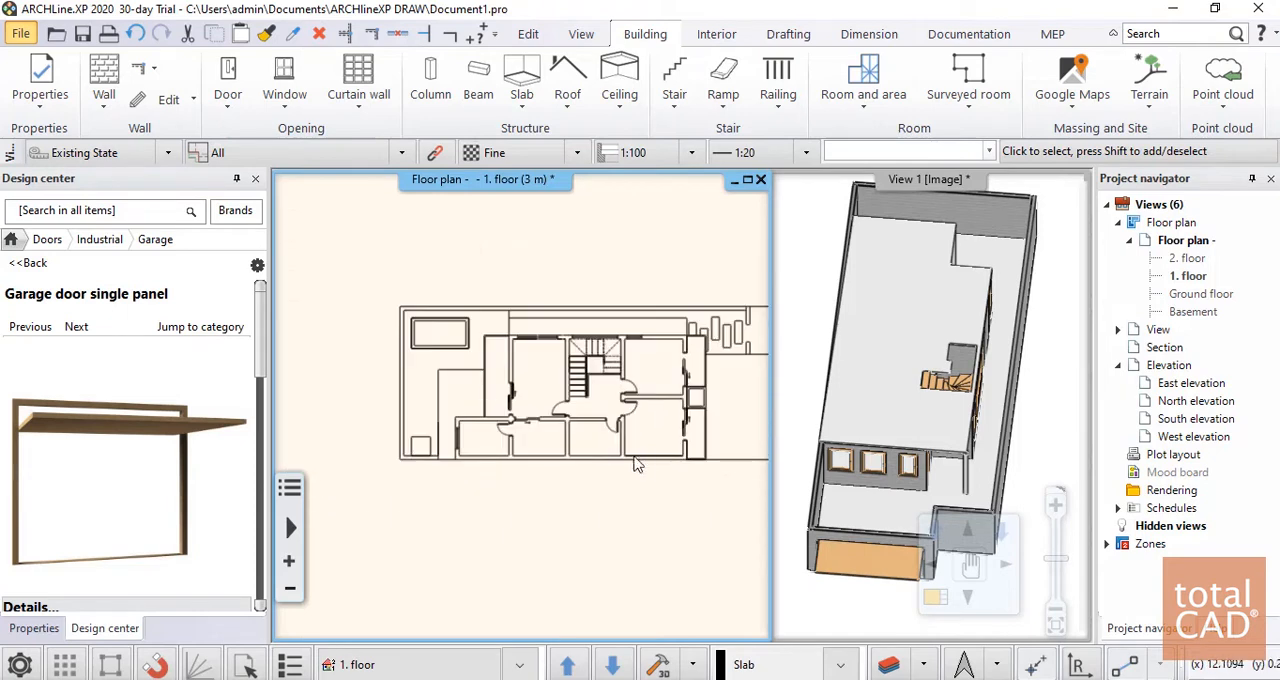
middle_drag(744, 347, 688, 344)
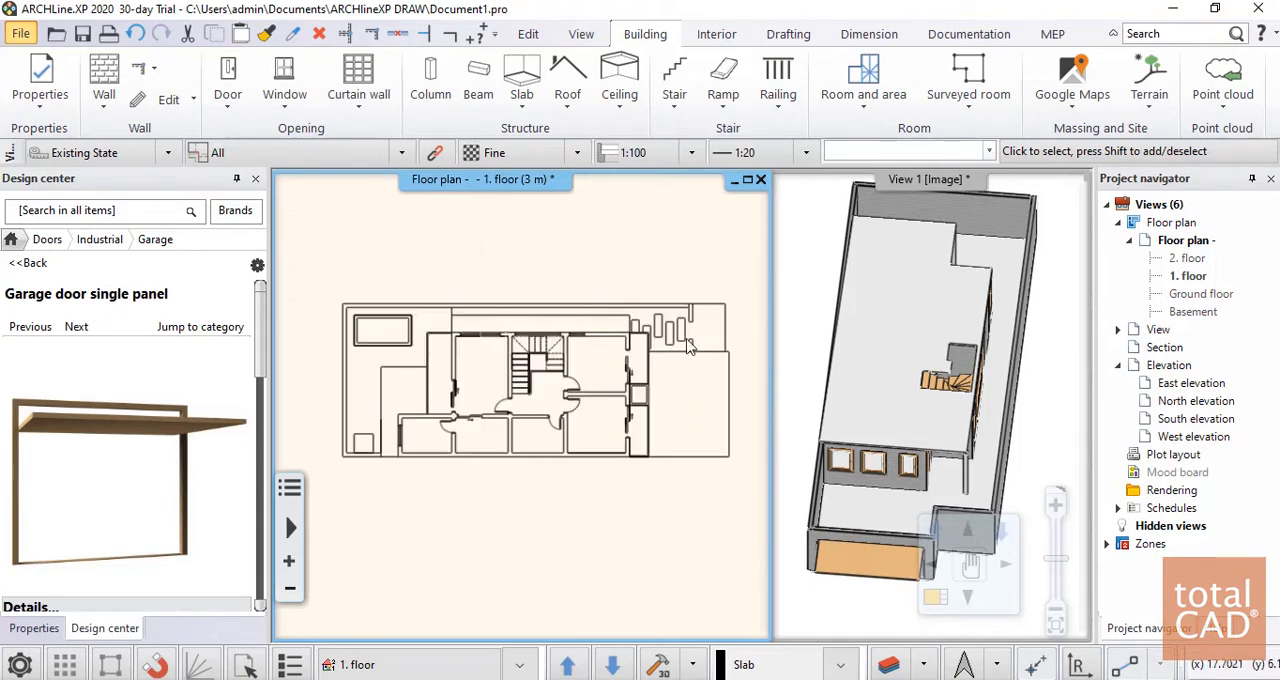
click(957, 477)
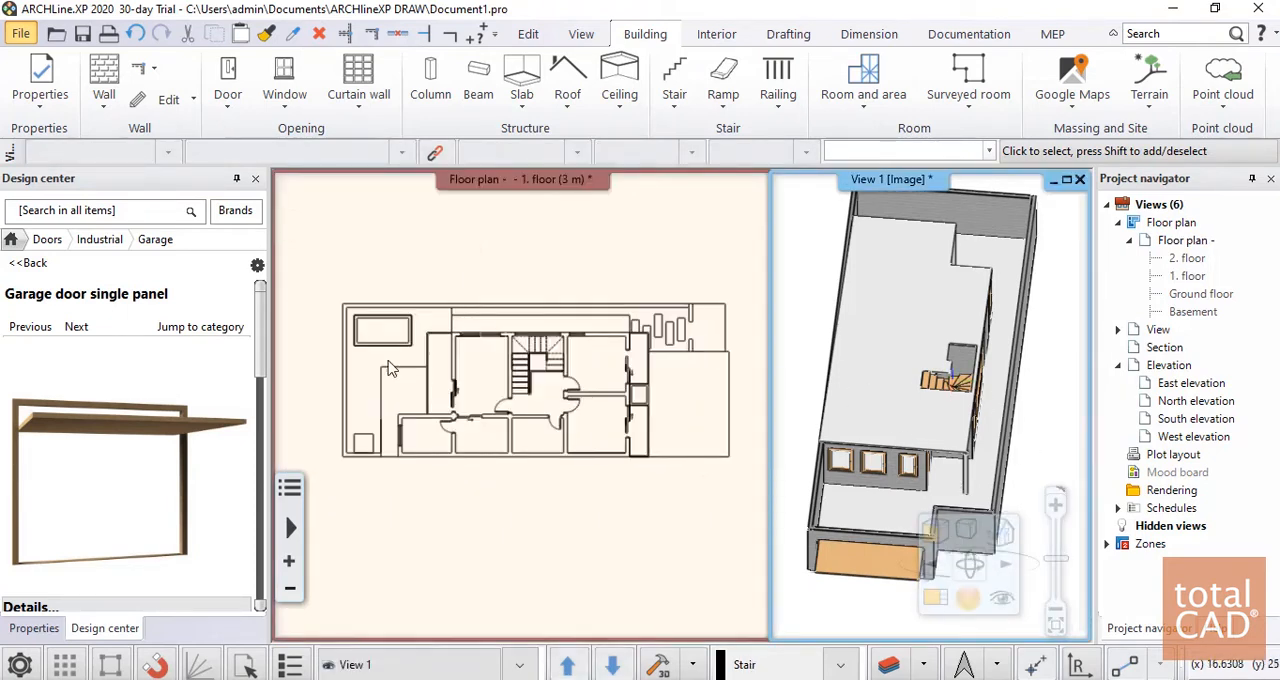
middle_drag(391, 368, 508, 374)
scroll(873, 399, down, 3)
middle_drag(985, 405, 914, 366)
click(104, 76)
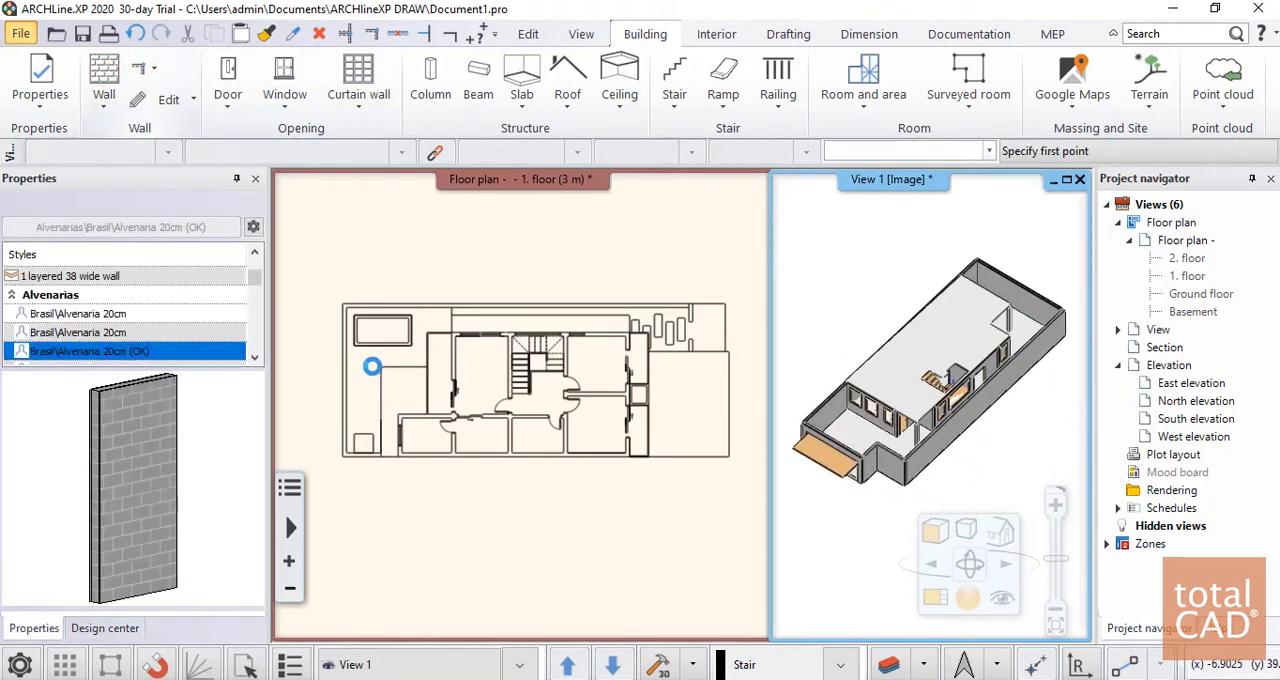
scroll(411, 440, up, 3)
scroll(456, 446, down, 6)
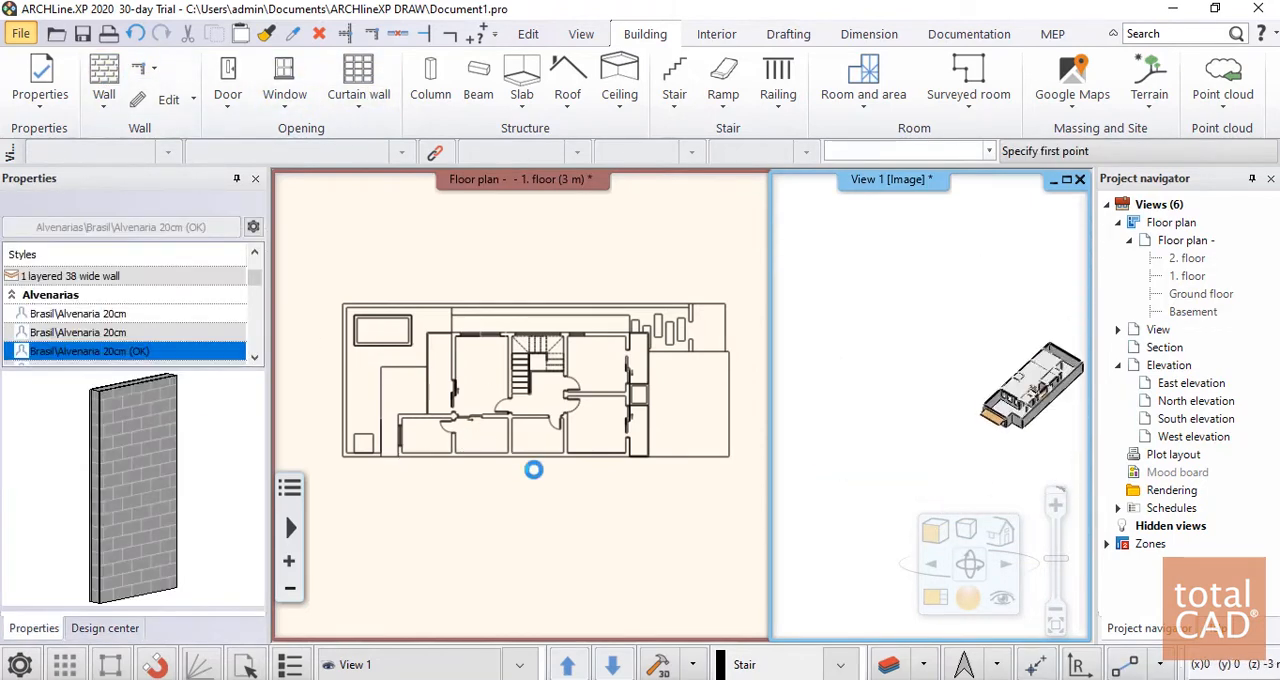
key(Escape)
click(517, 515)
scroll(500, 420, up, 5)
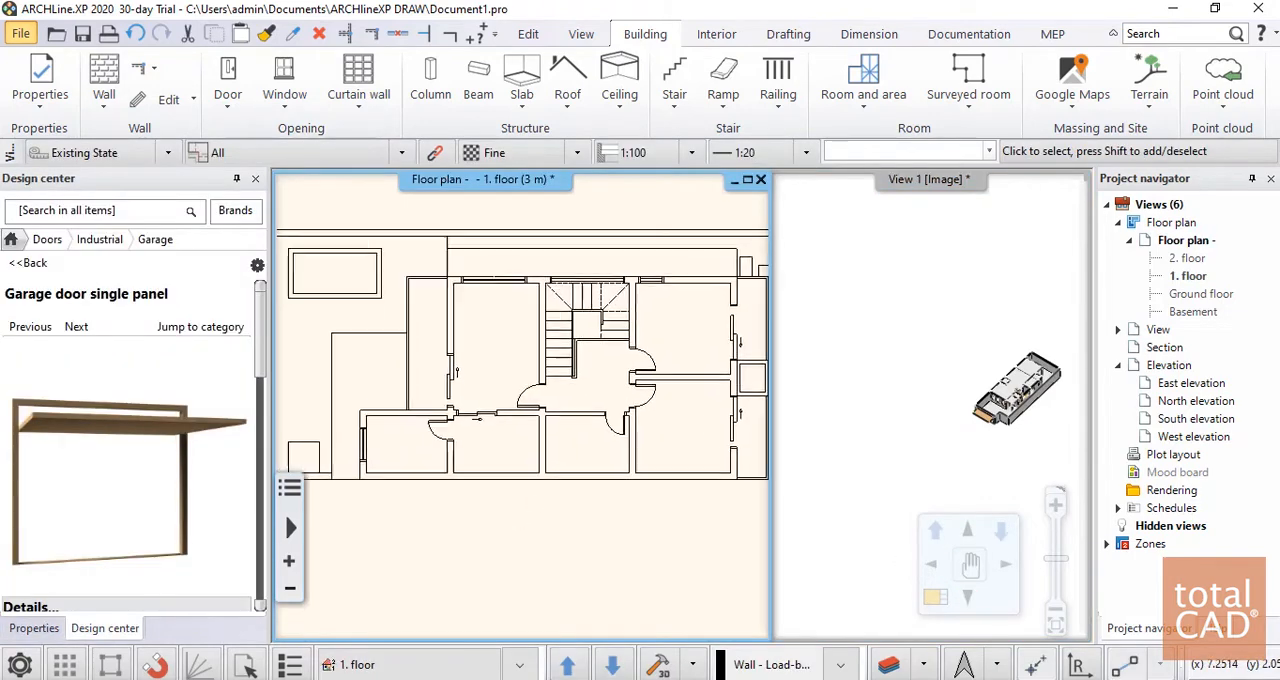
click(1003, 375)
scroll(990, 410, up, 5)
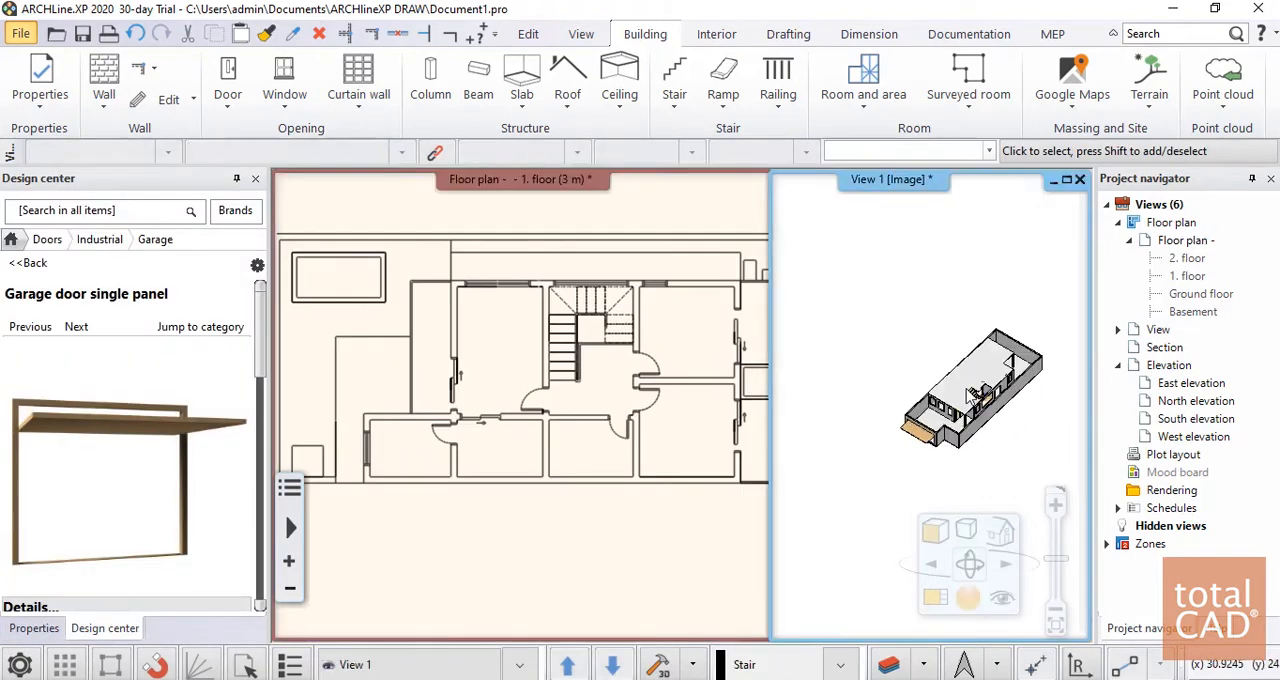
right_click(533, 474)
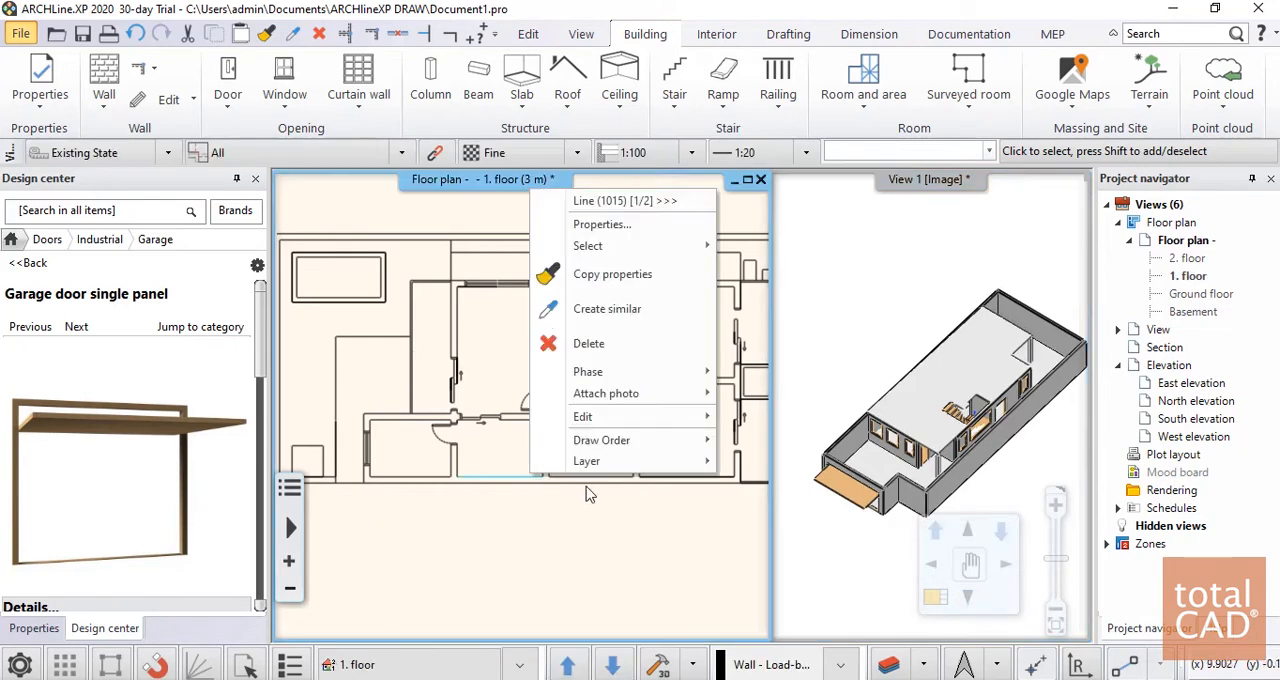
click(521, 521)
scroll(525, 408, down, 3)
middle_drag(537, 416, 495, 409)
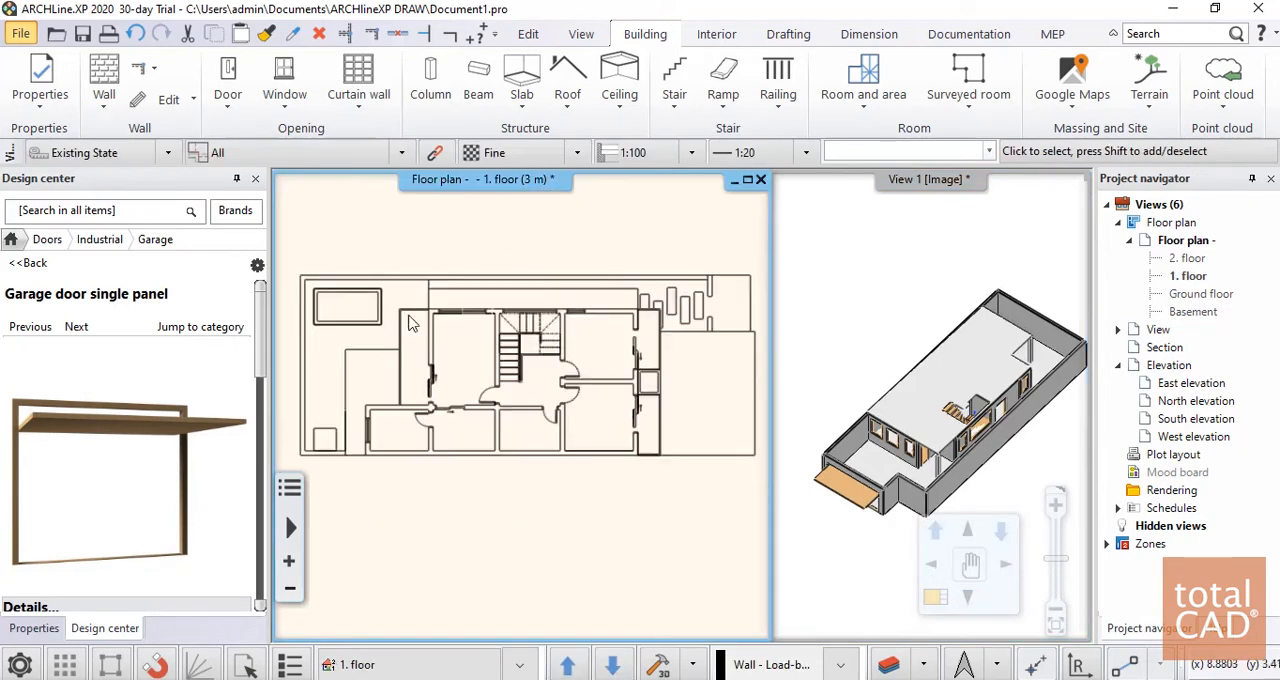
Draw the 1. floor's westernmost wall in Brasil\Alvenaria 20cm (OK), referenced on the right side, from the southern boundary line north to the room's corner
click(104, 78)
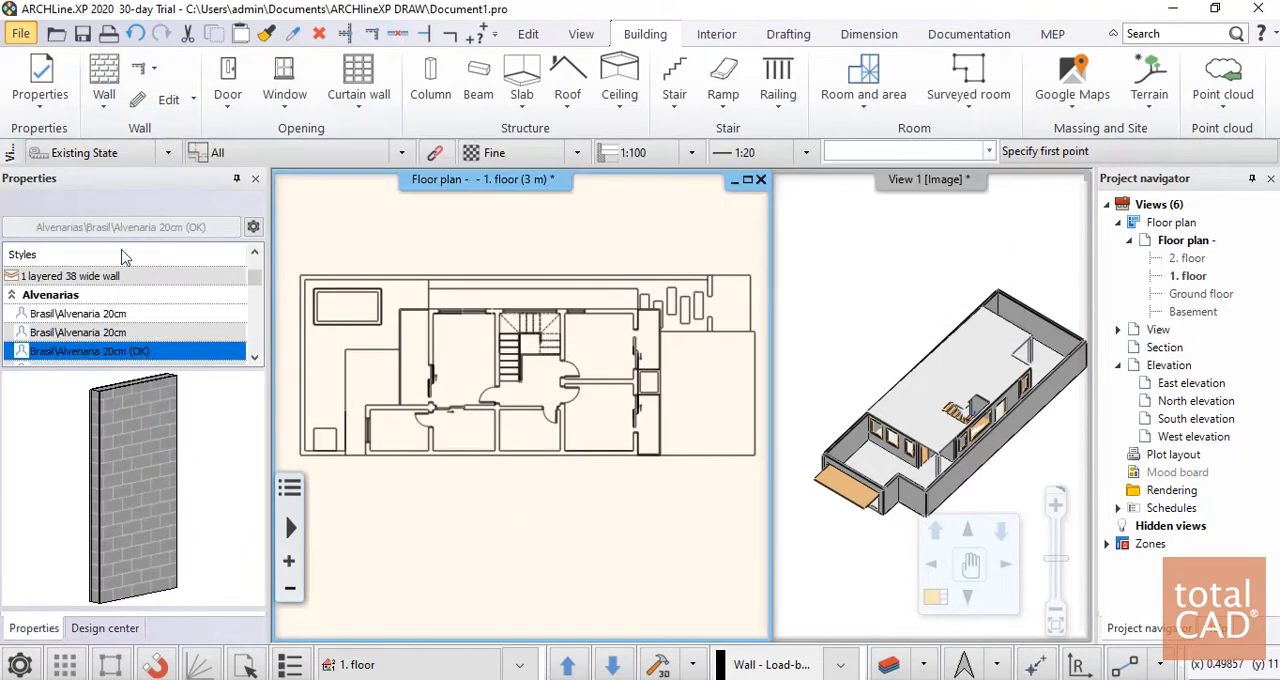
scroll(363, 520, up, 5)
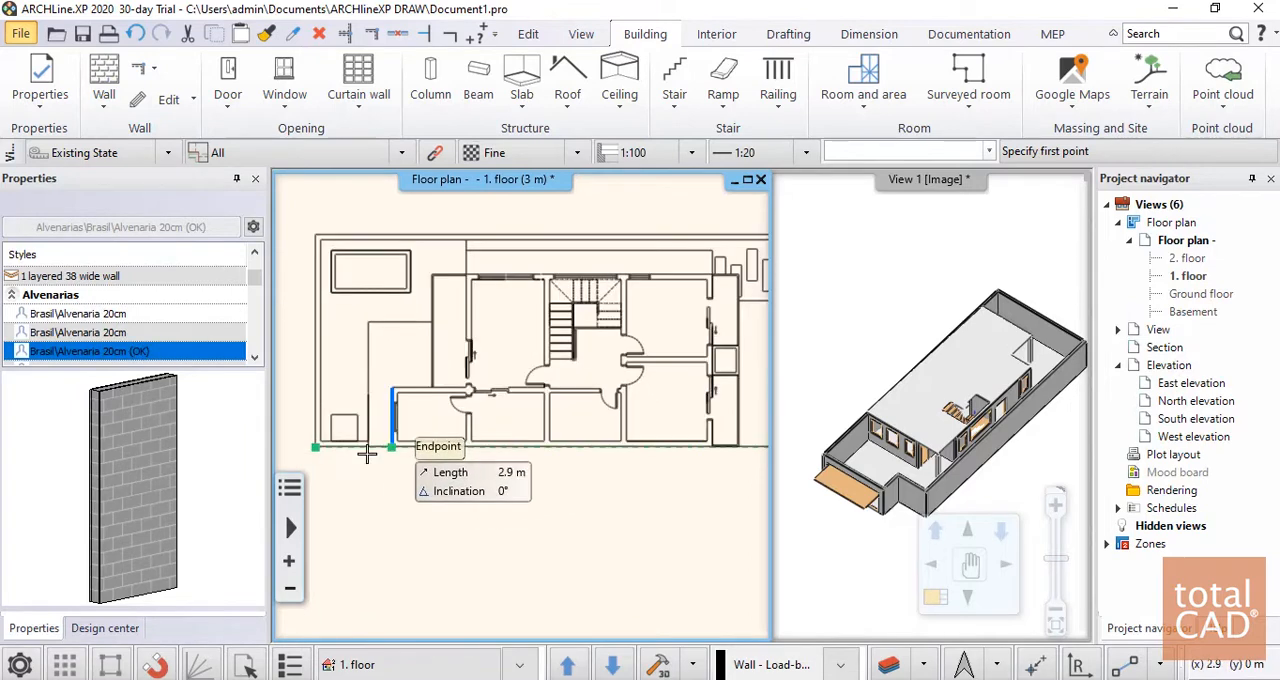
scroll(520, 500, up, 2)
click(435, 540)
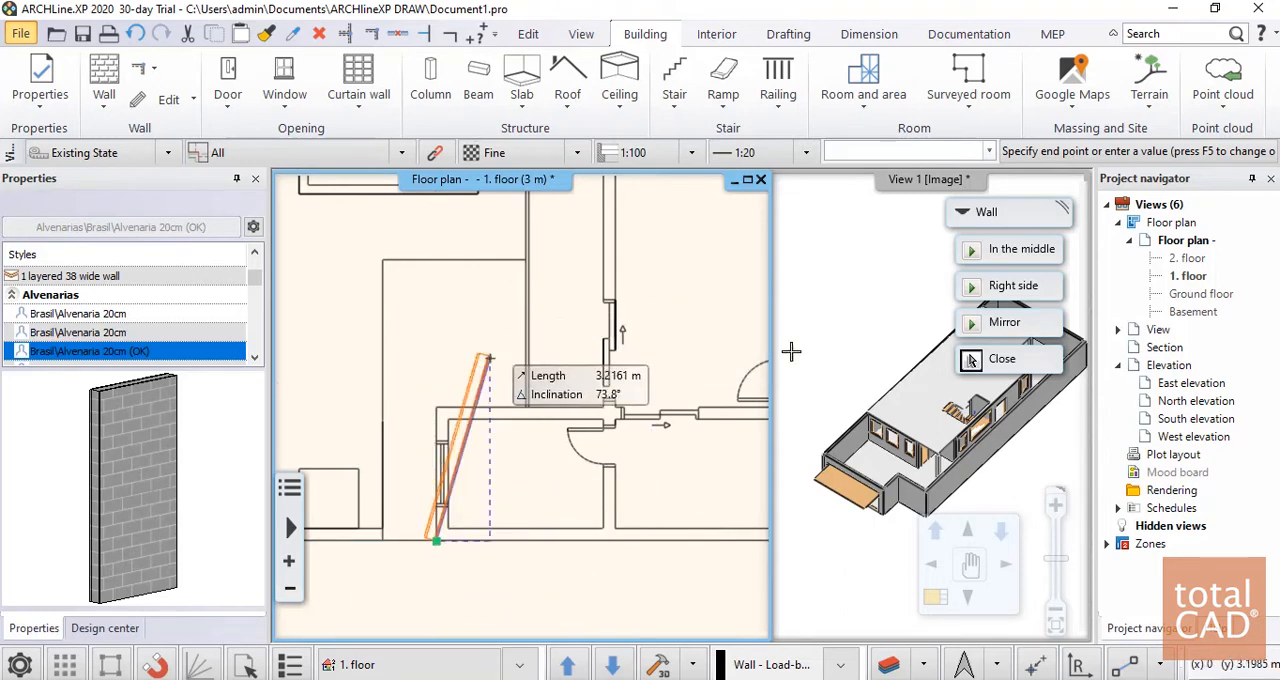
click(1013, 286)
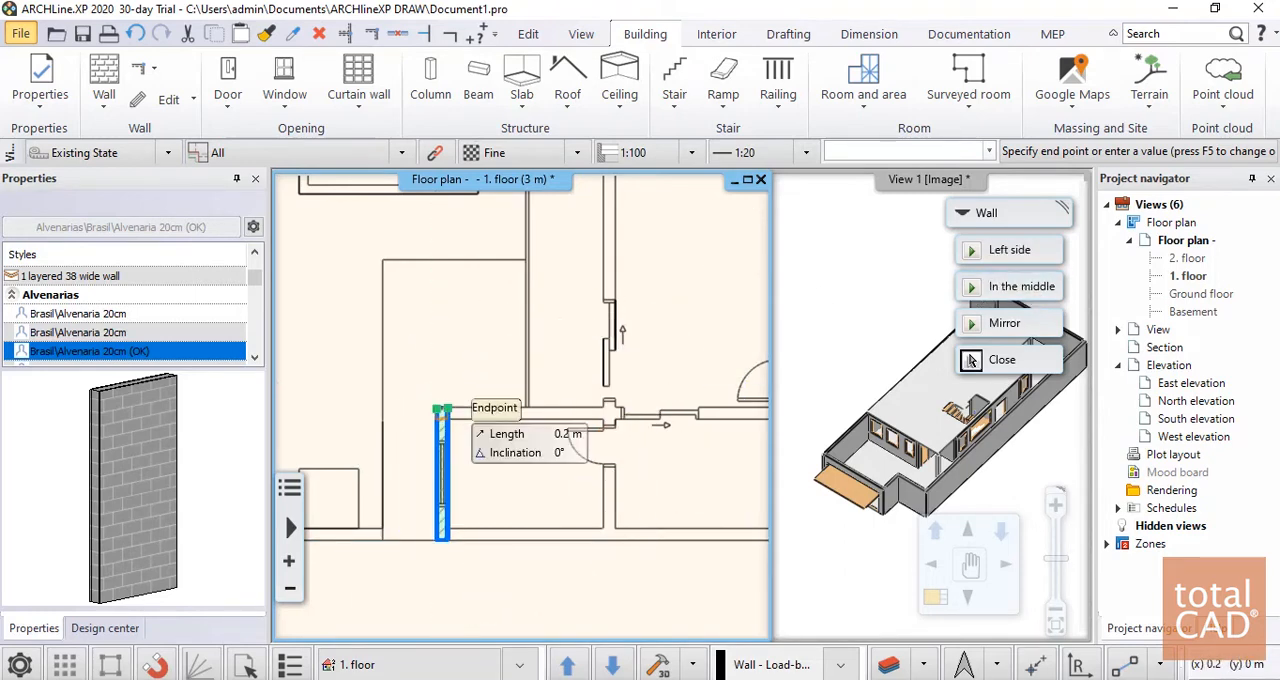
scroll(490, 415, down, 3)
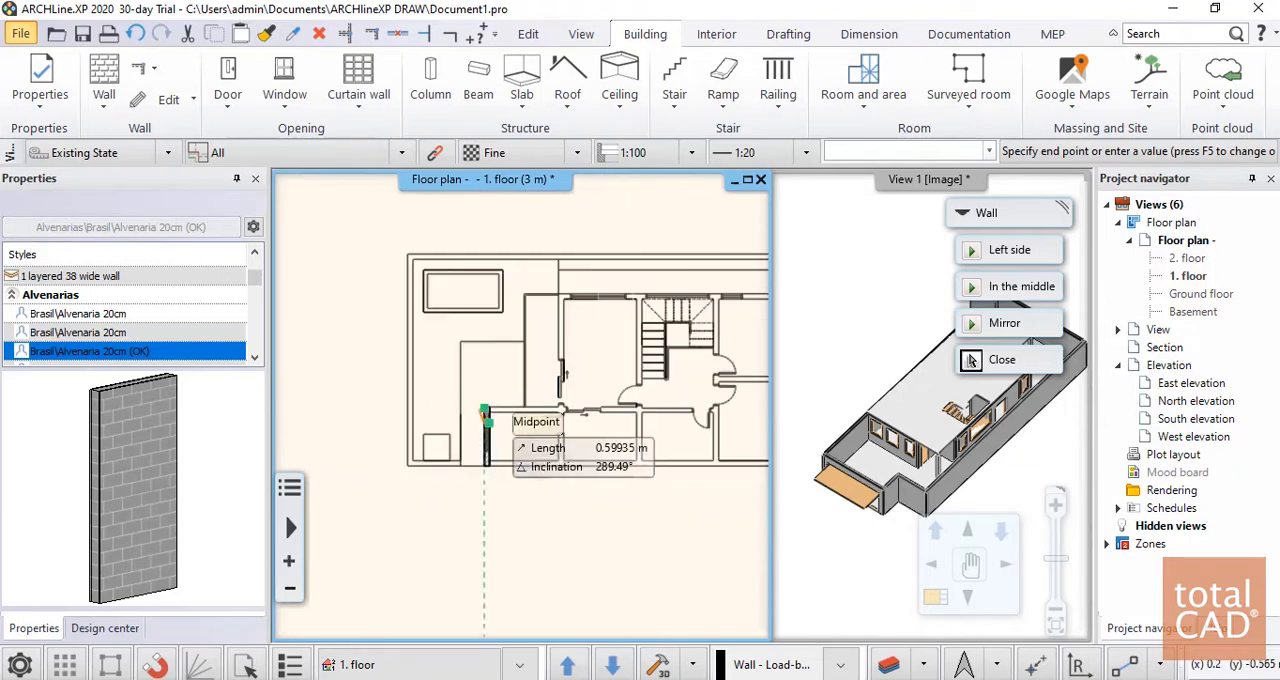
Continue with an 8.65 m wall running east along the southern rooms' north side, over the DWG linework
scroll(697, 420, up, 5)
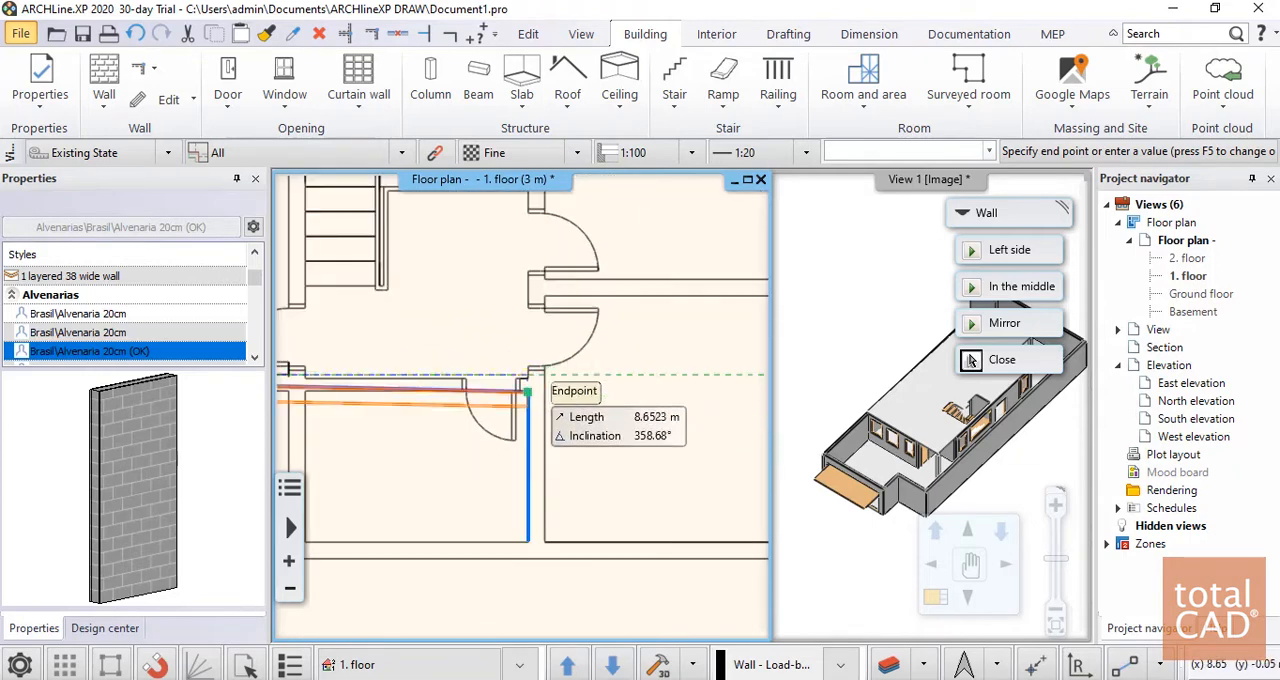
scroll(527, 393, up, 2)
scroll(610, 372, down, 4)
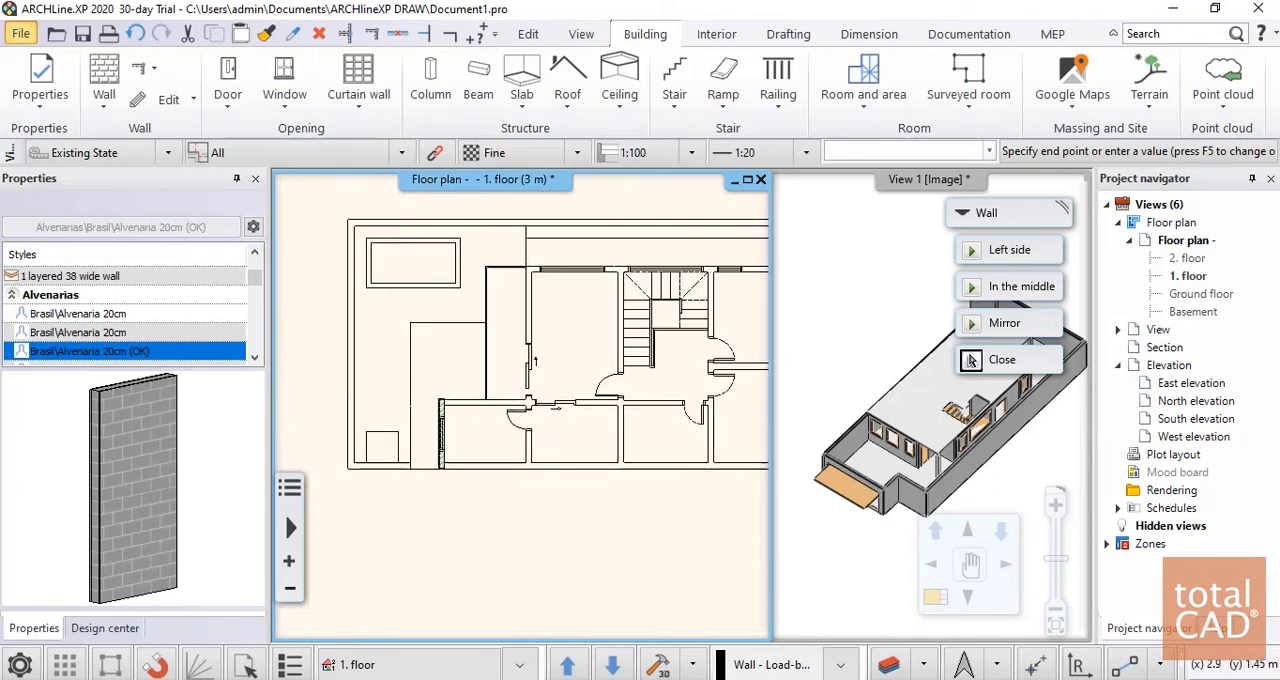
scroll(555, 422, up, 2)
scroll(548, 428, up, 1)
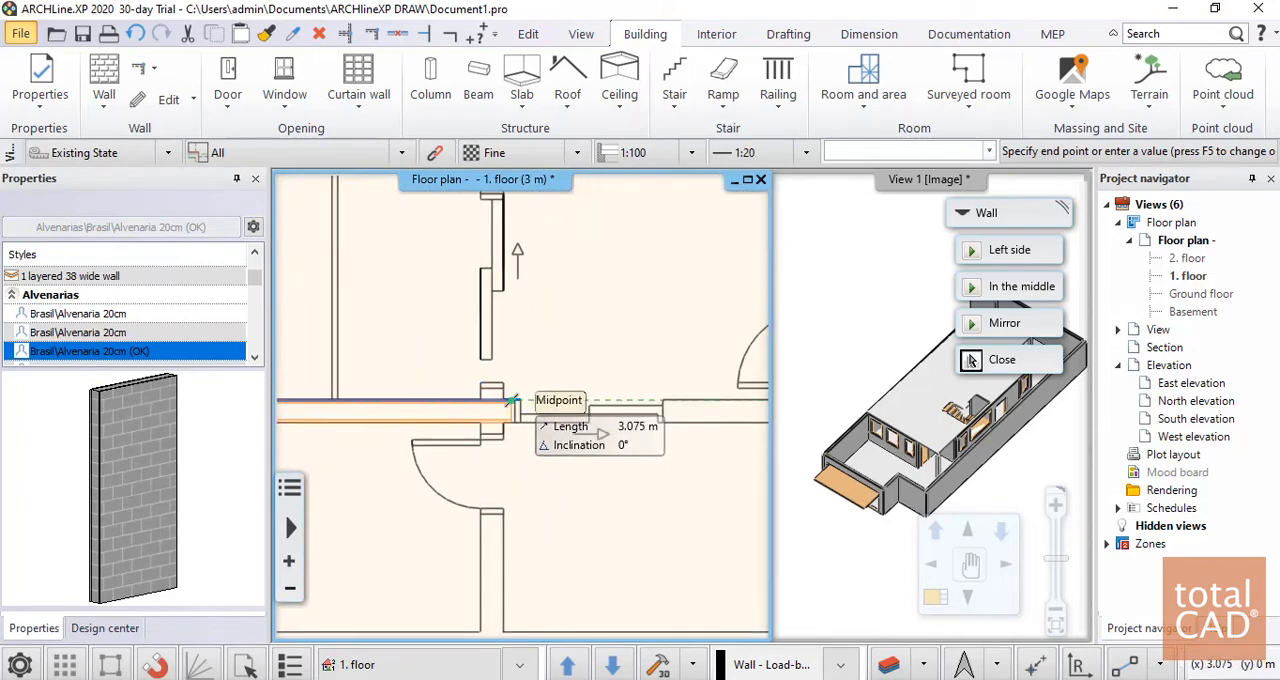
scroll(662, 400, down, 3)
scroll(586, 366, up, 3)
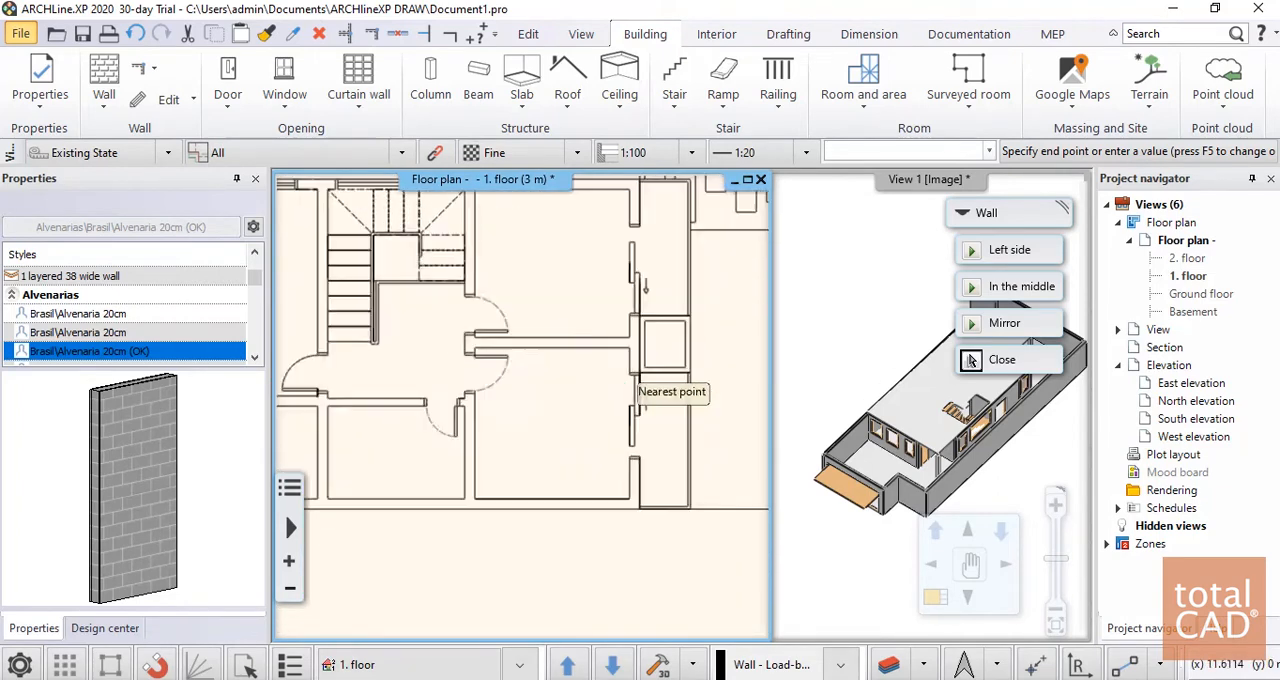
scroll(565, 421, down, 3)
scroll(546, 411, up, 3)
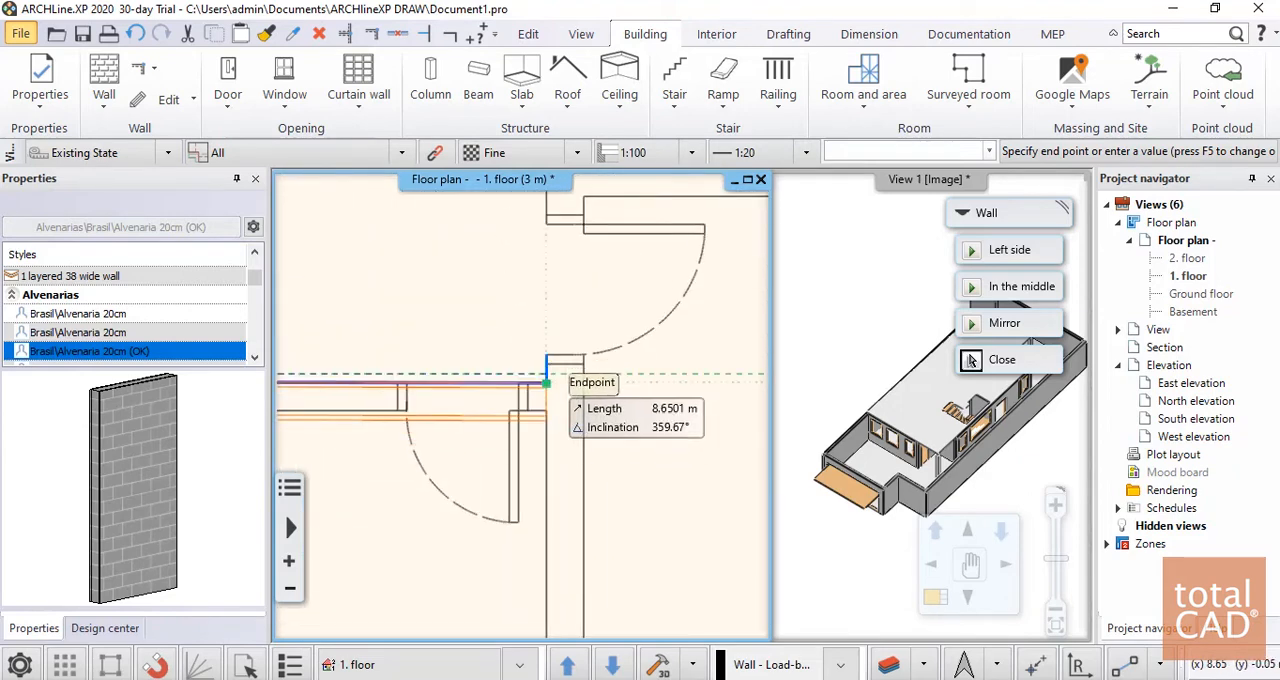
scroll(551, 383, down, 3)
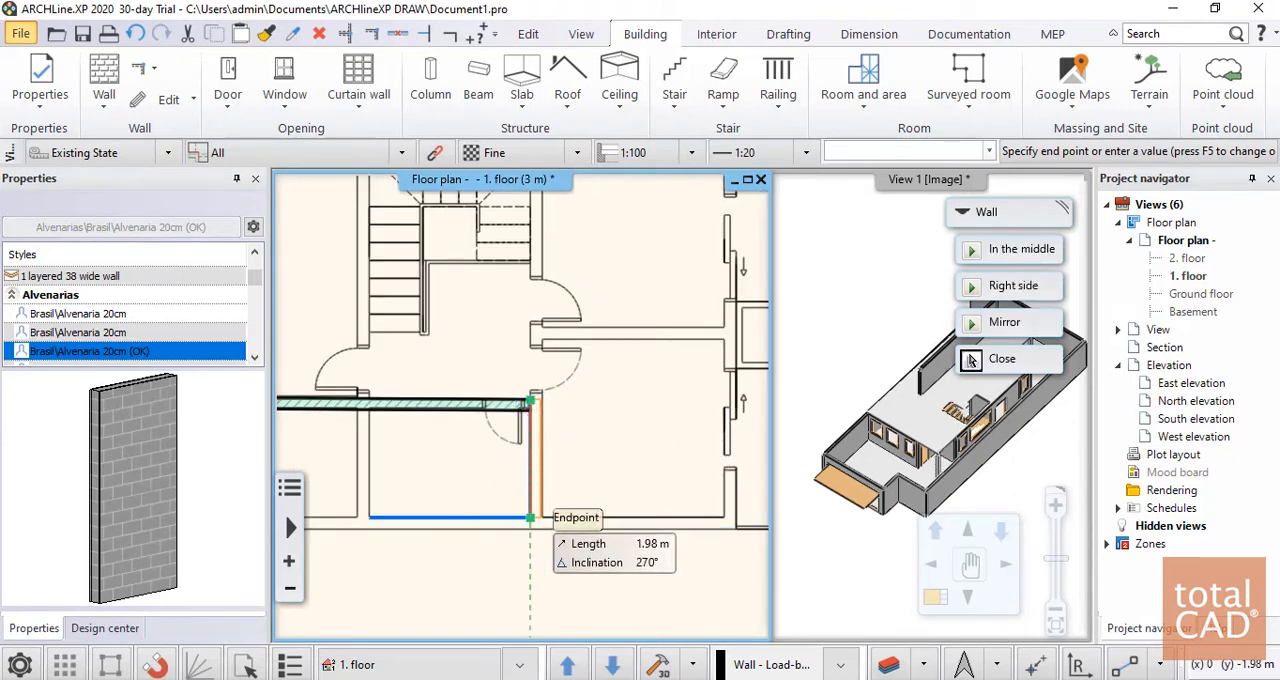
Draw a 1.98 m wall south from the long wall's east end and a 3.25 m wall east along the southern boundary
click(531, 517)
scroll(574, 518, down, 3)
scroll(340, 430, up, 5)
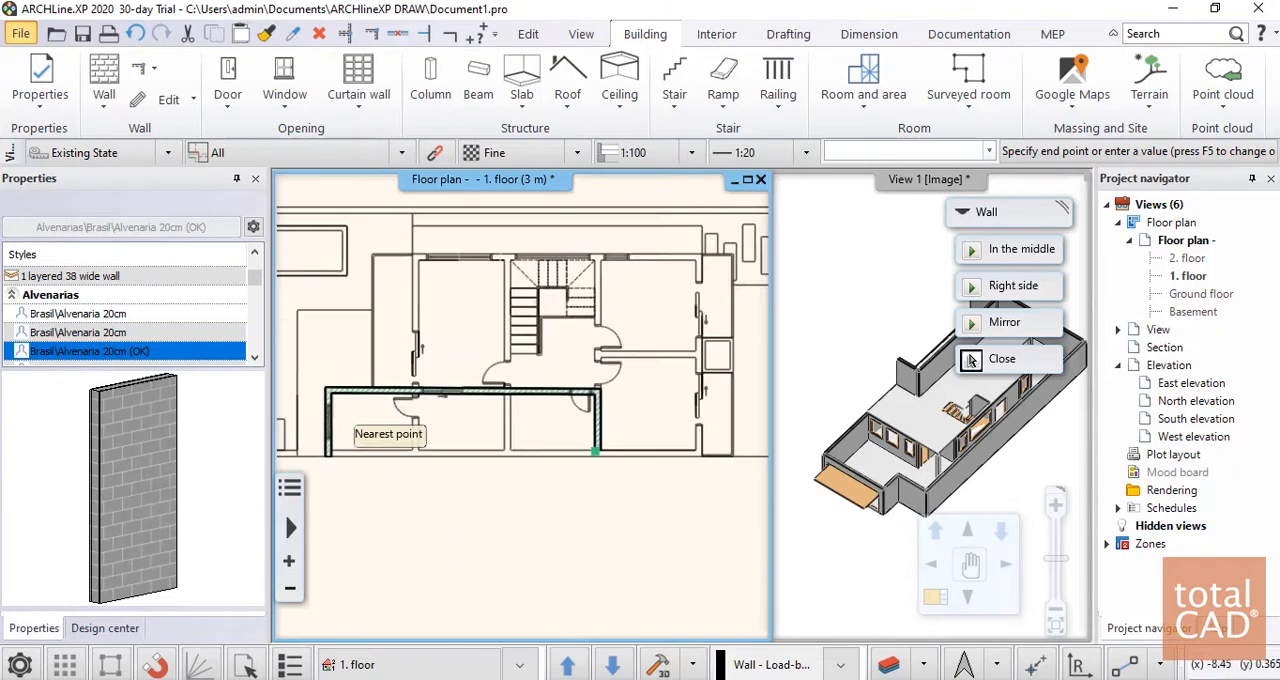
scroll(461, 421, down, 5)
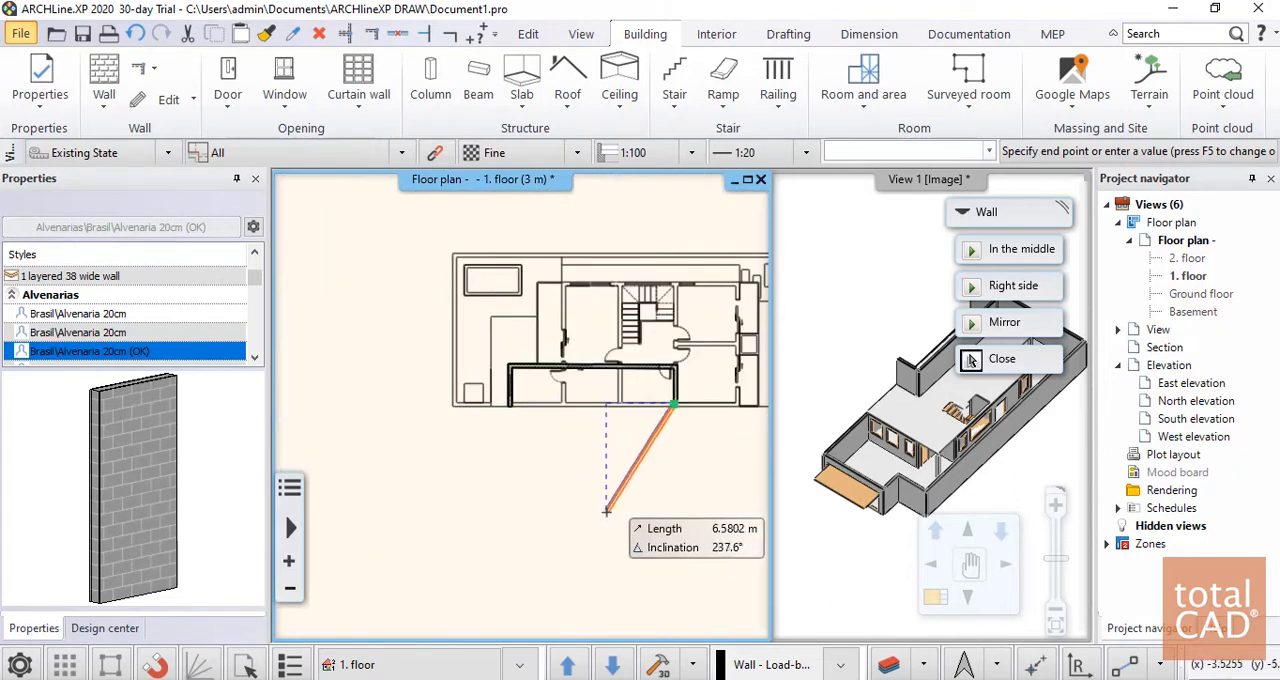
click(459, 430)
scroll(545, 428, up, 2)
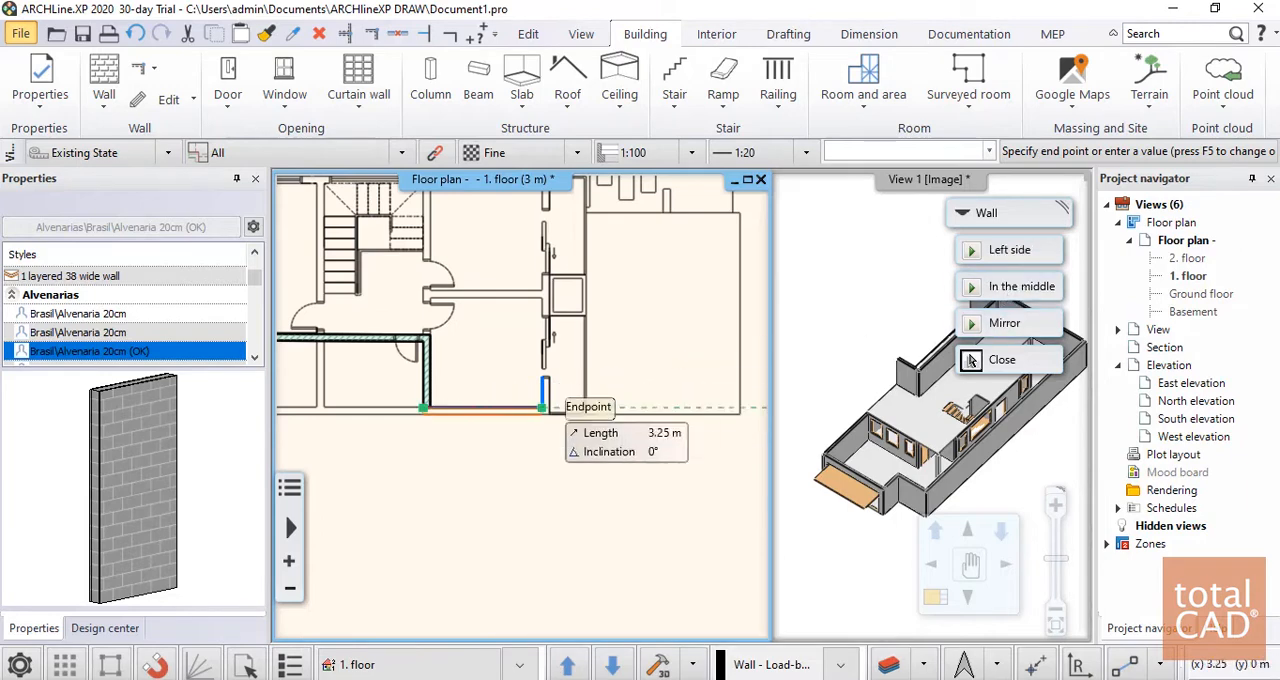
scroll(548, 412, up, 2)
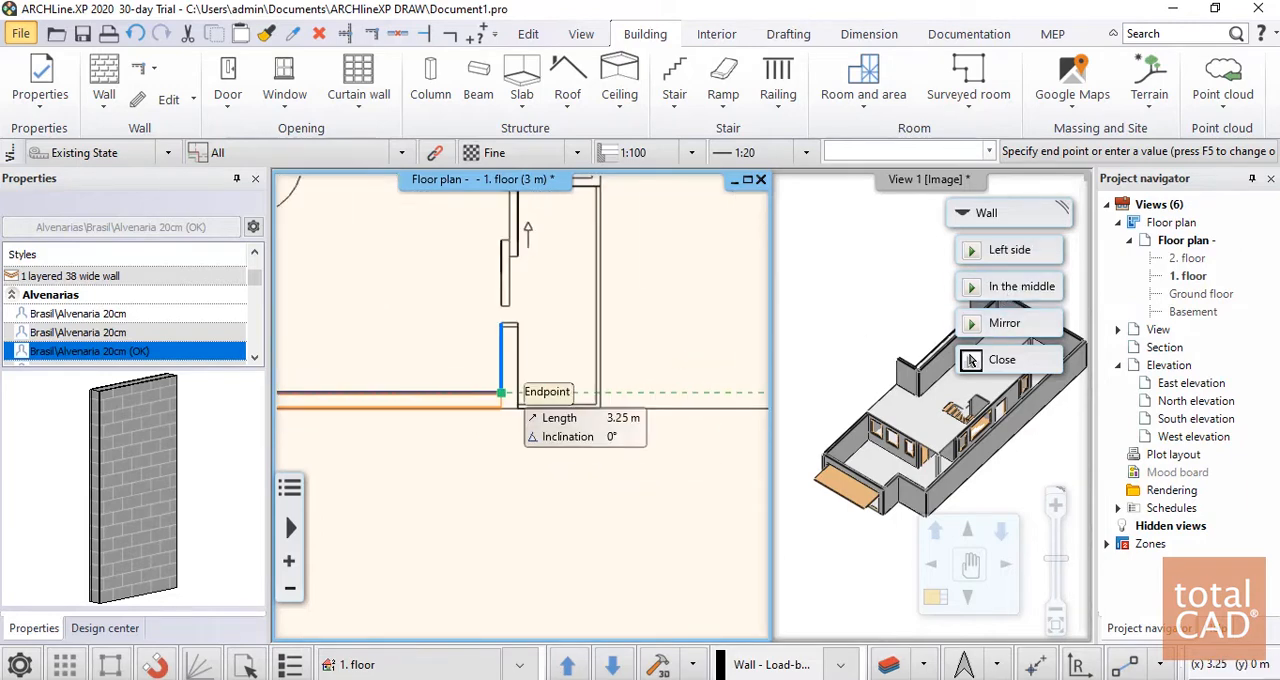
scroll(500, 392, down, 3)
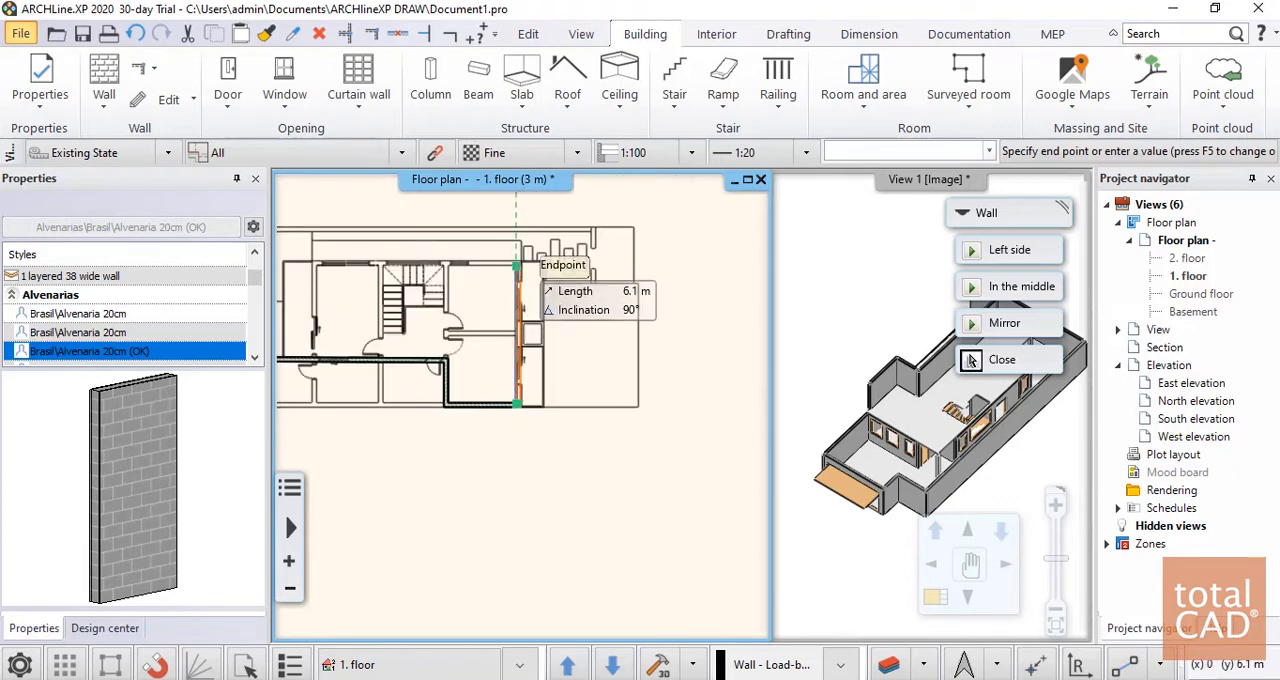
Draw the east exterior wall 6.1 m north and the north exterior wall 8.9 m west along the plan's inner wall lines
scroll(535, 380, up, 2)
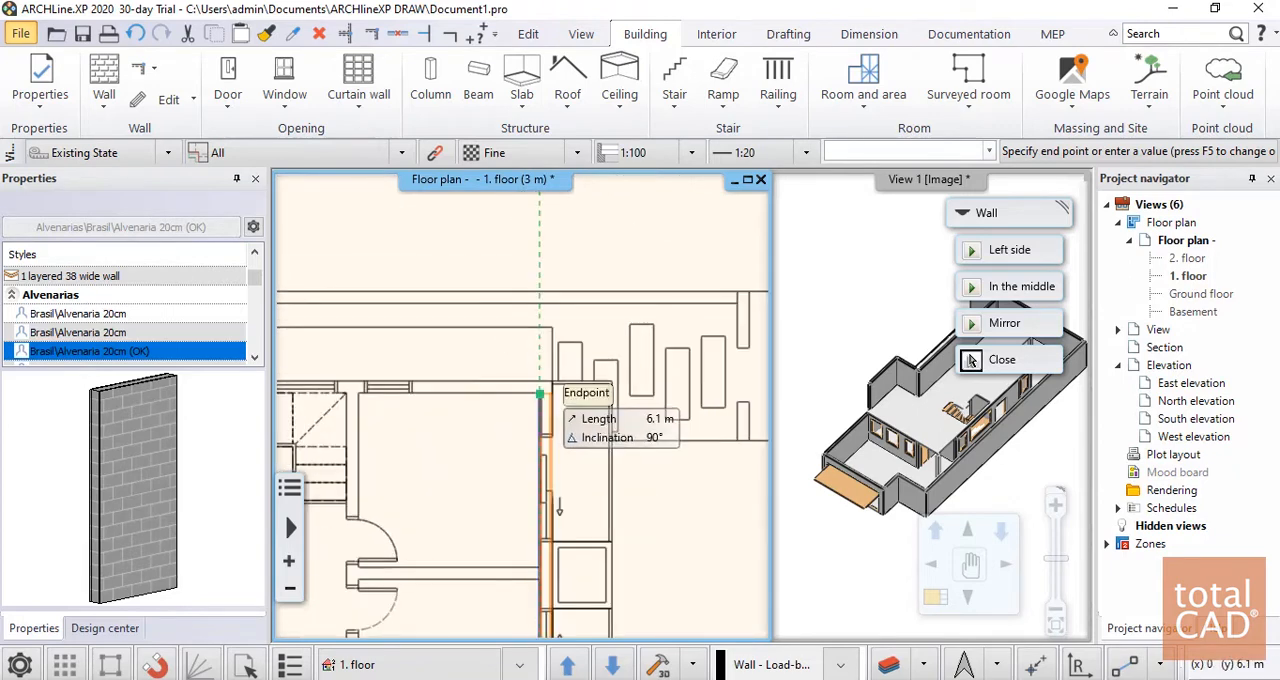
click(540, 393)
middle_drag(330, 388, 655, 345)
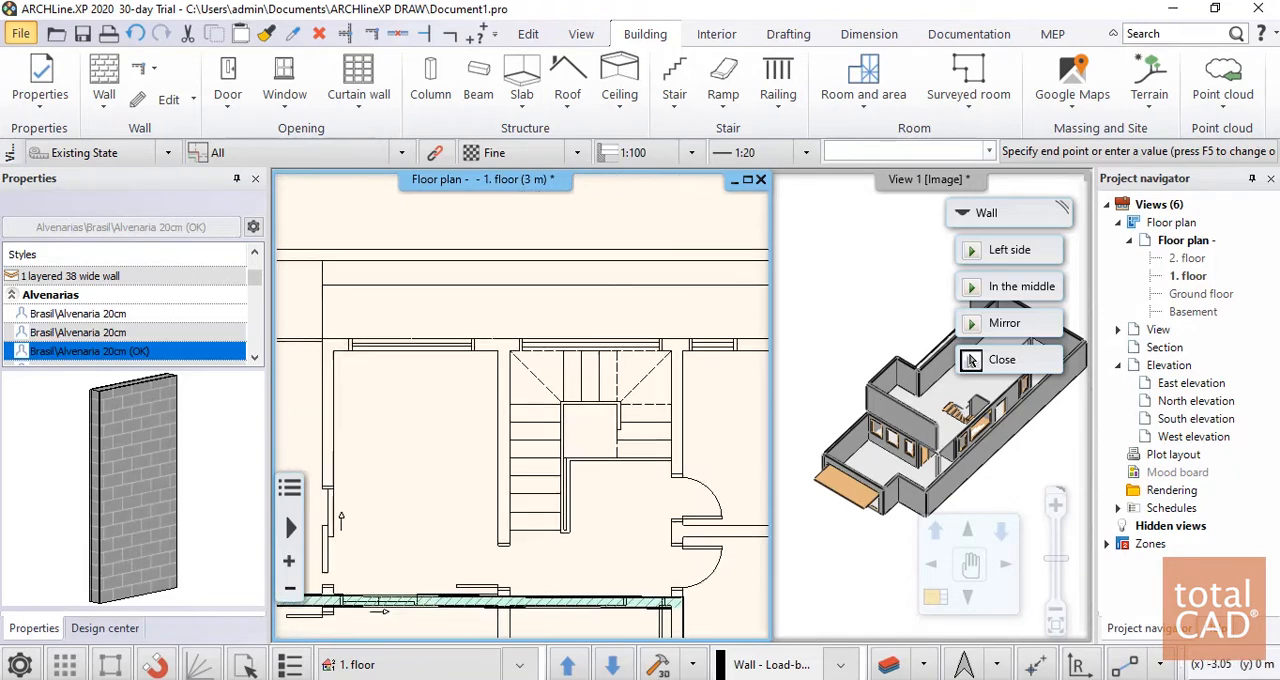
scroll(447, 352, up, 3)
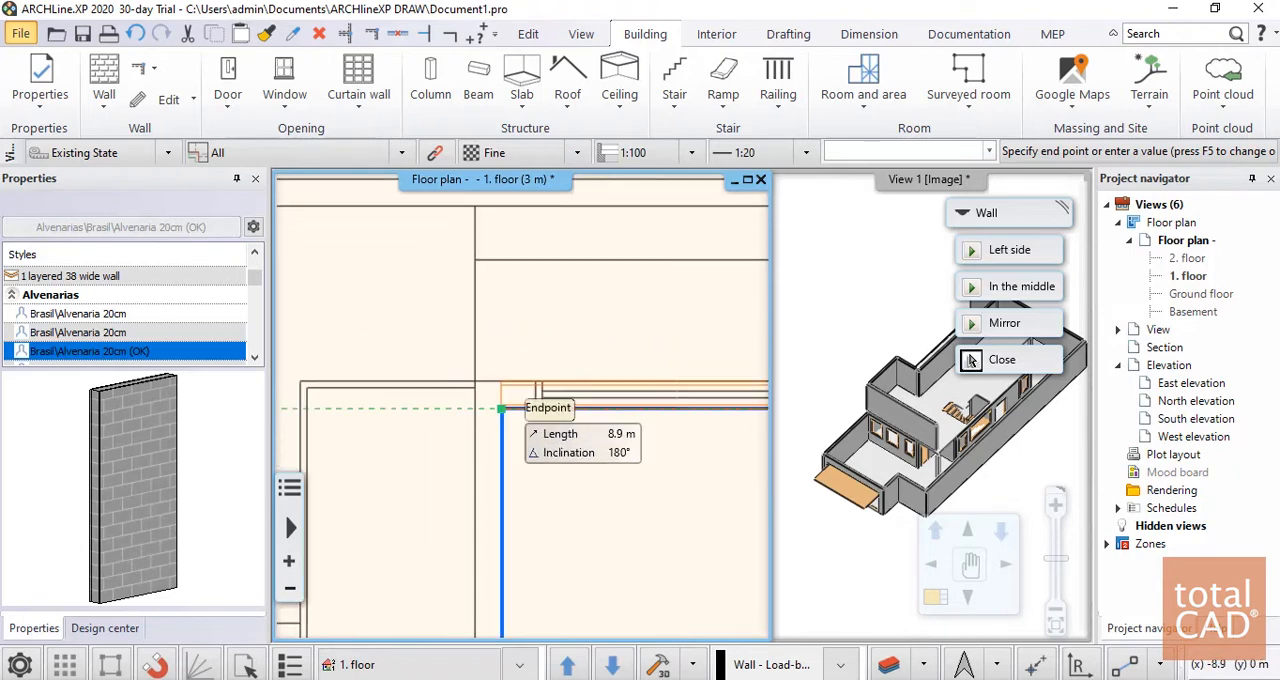
click(501, 408)
Draw the northwest room's west wall south to the long horizontal wall and continue it 2.23 m to the southern boundary as a partition
scroll(508, 394, down, 3)
middle_drag(498, 578, 506, 392)
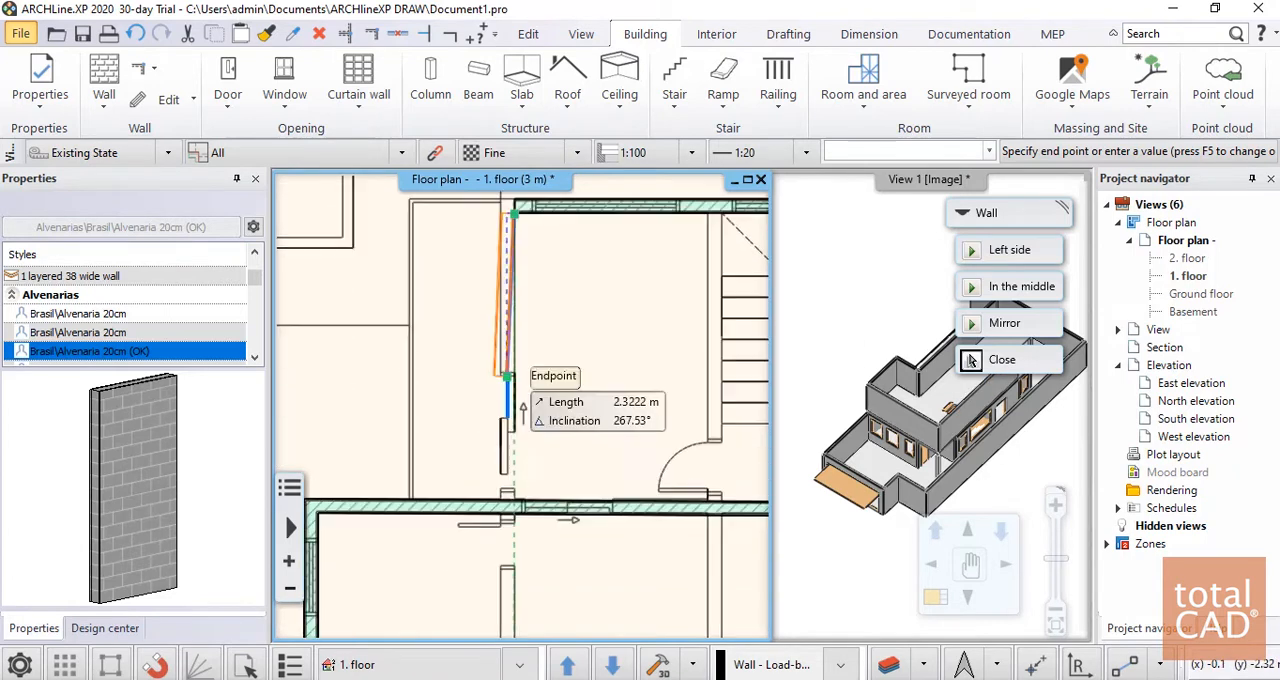
click(515, 500)
scroll(515, 414, down, 5)
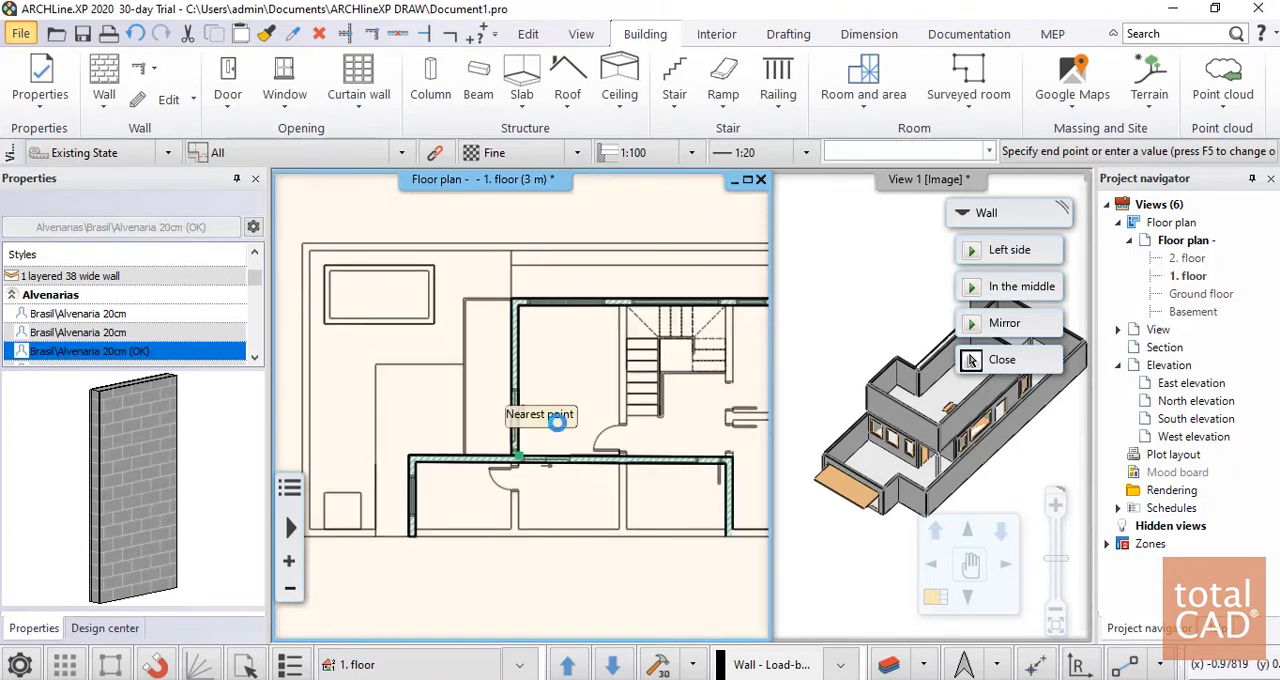
middle_drag(516, 538, 515, 501)
scroll(515, 499, up, 2)
scroll(516, 500, up, 1)
click(514, 465)
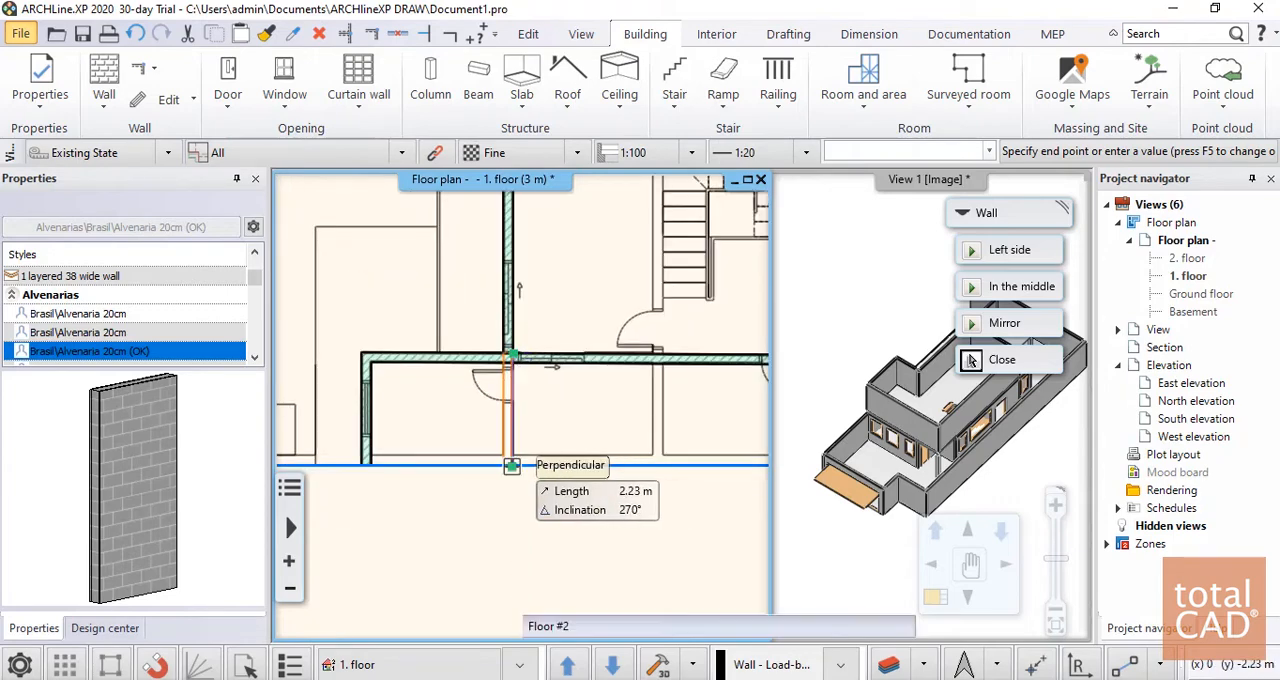
Draw the south exterior wall about 5.68 m east from the partition's end to the short stepped wall, referenced on the left side
scroll(520, 408, down, 4)
scroll(597, 490, up, 4)
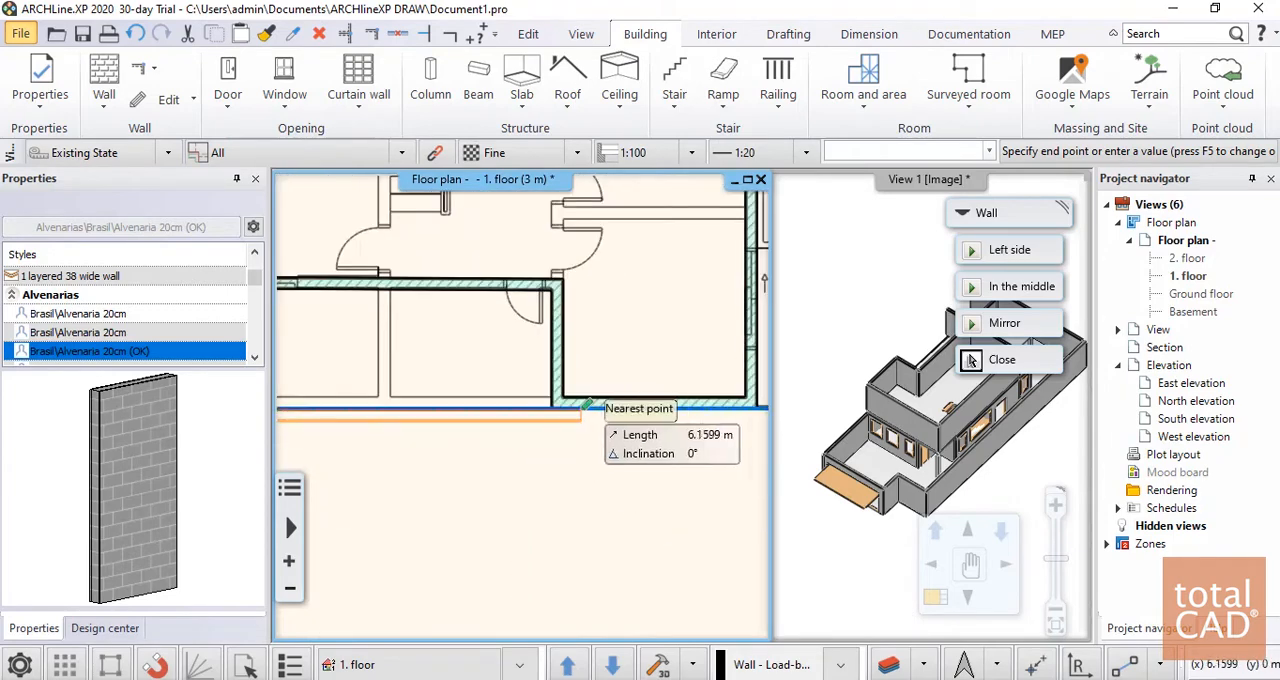
click(1008, 255)
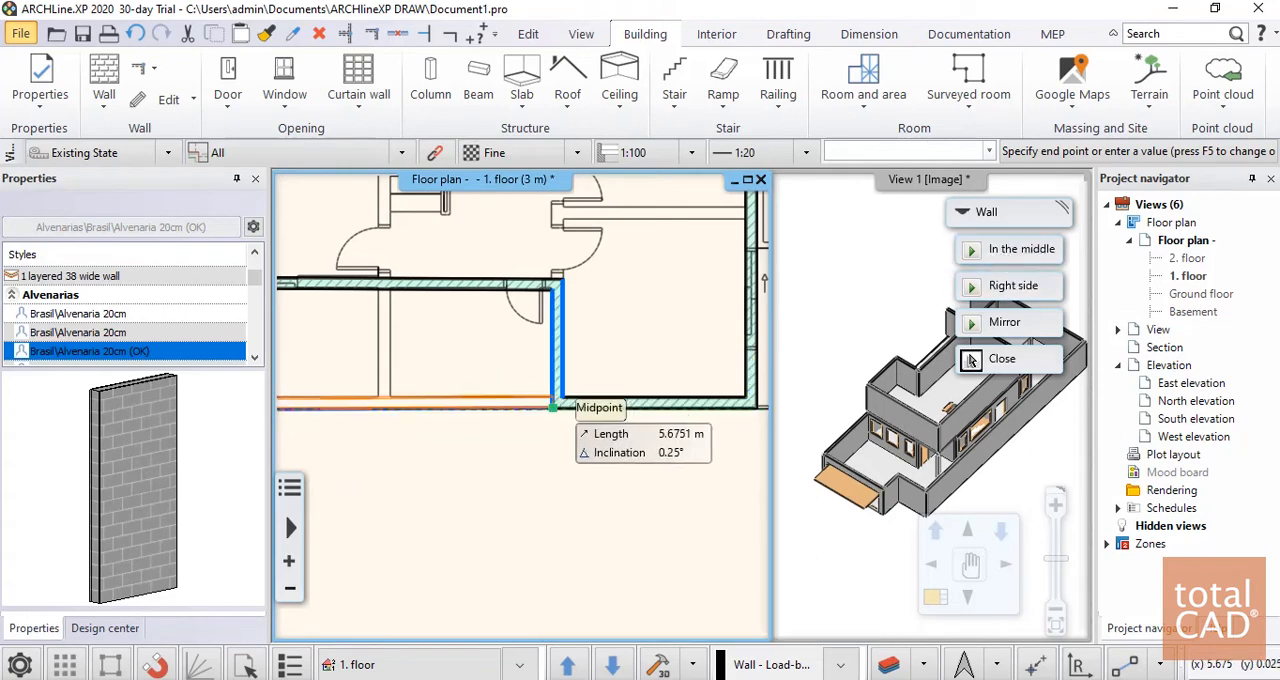
click(553, 407)
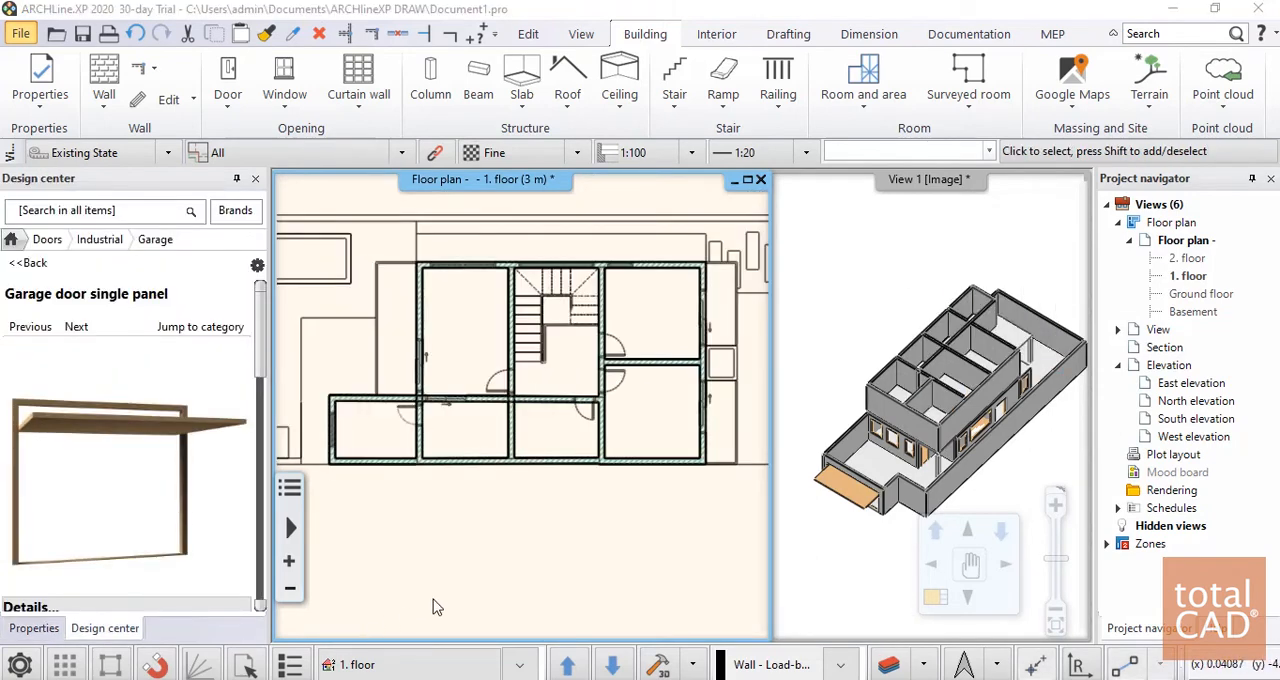
Examine the 1. floor walls against the DWG linework in the plan and from different angles in 3D
scroll(558, 377, up, 4)
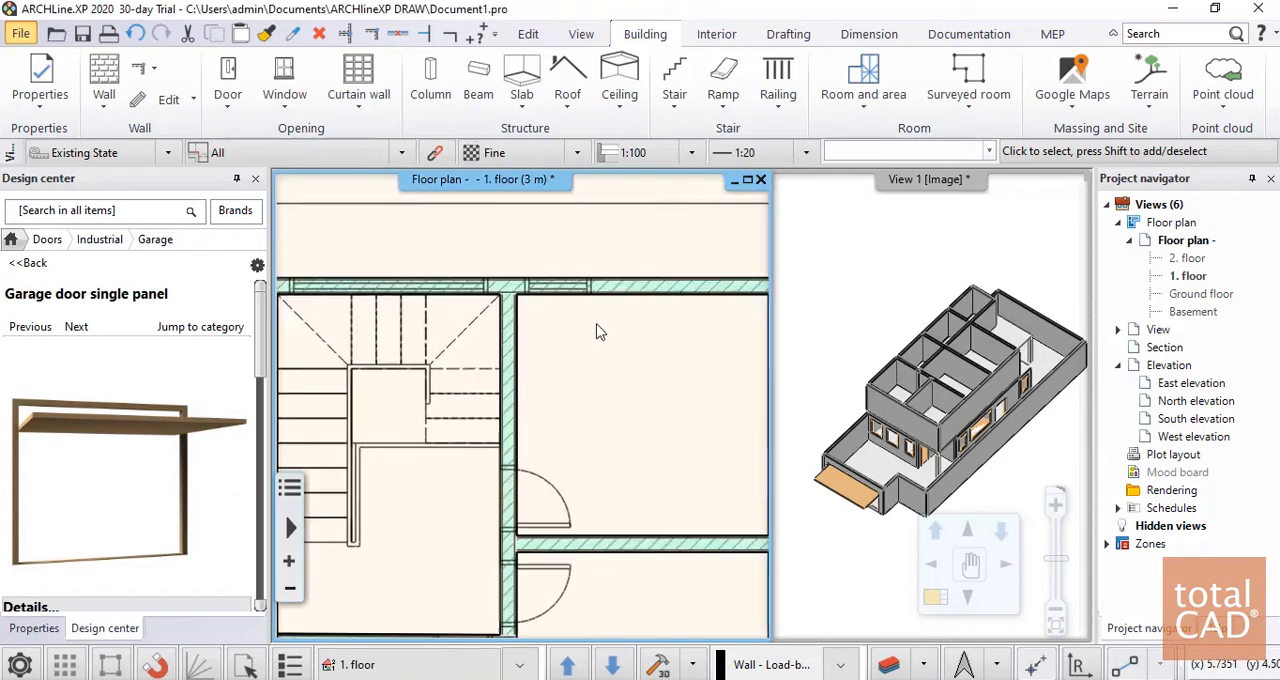
scroll(600, 334, down, 3)
scroll(509, 379, up, 4)
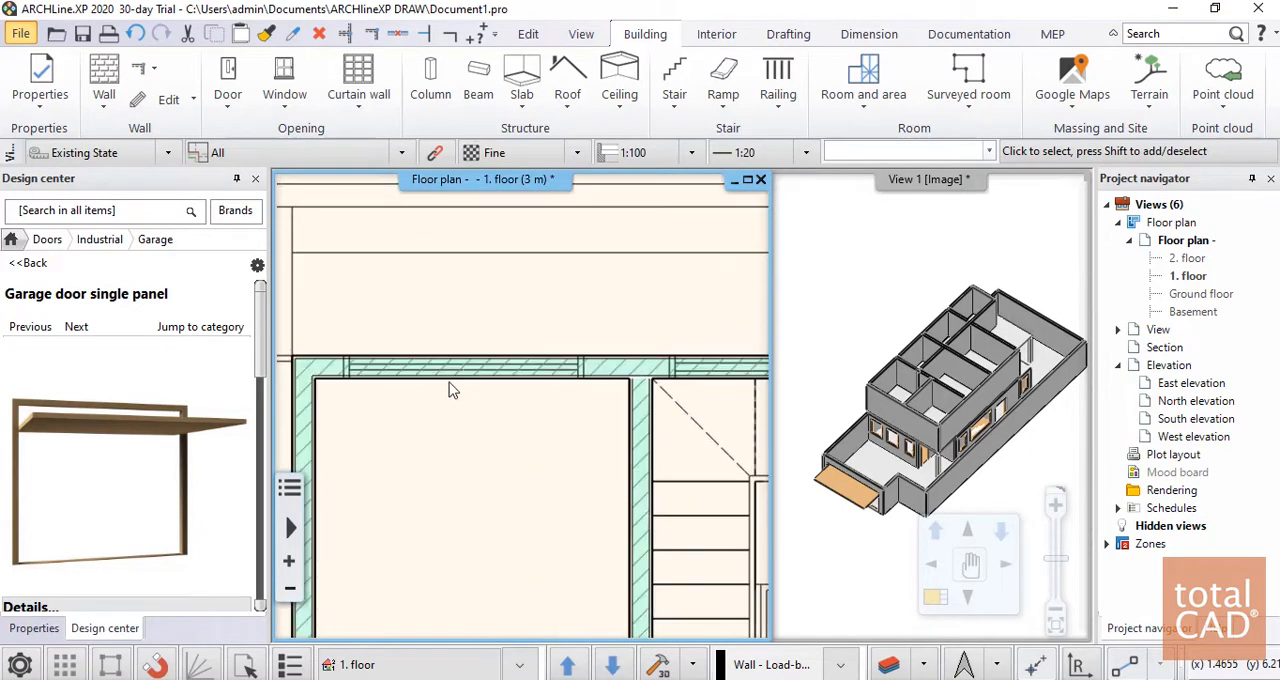
scroll(509, 379, down, 3)
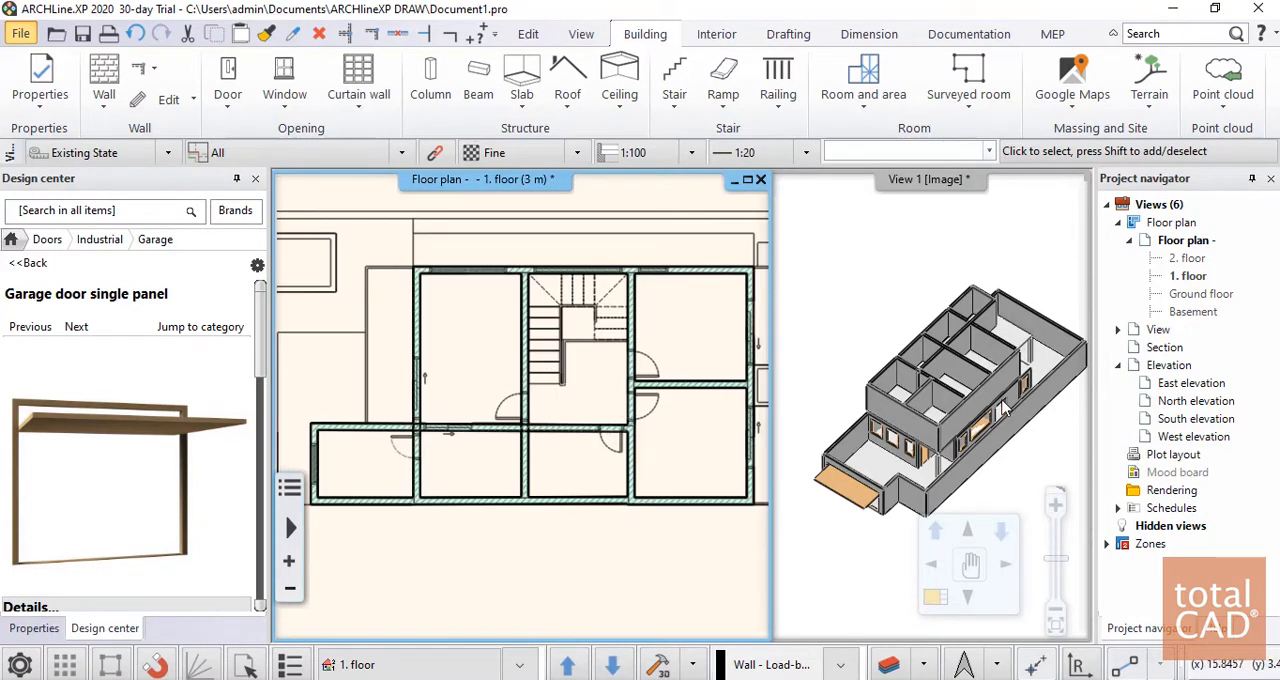
middle_drag(913, 388, 927, 340)
scroll(927, 340, up, 4)
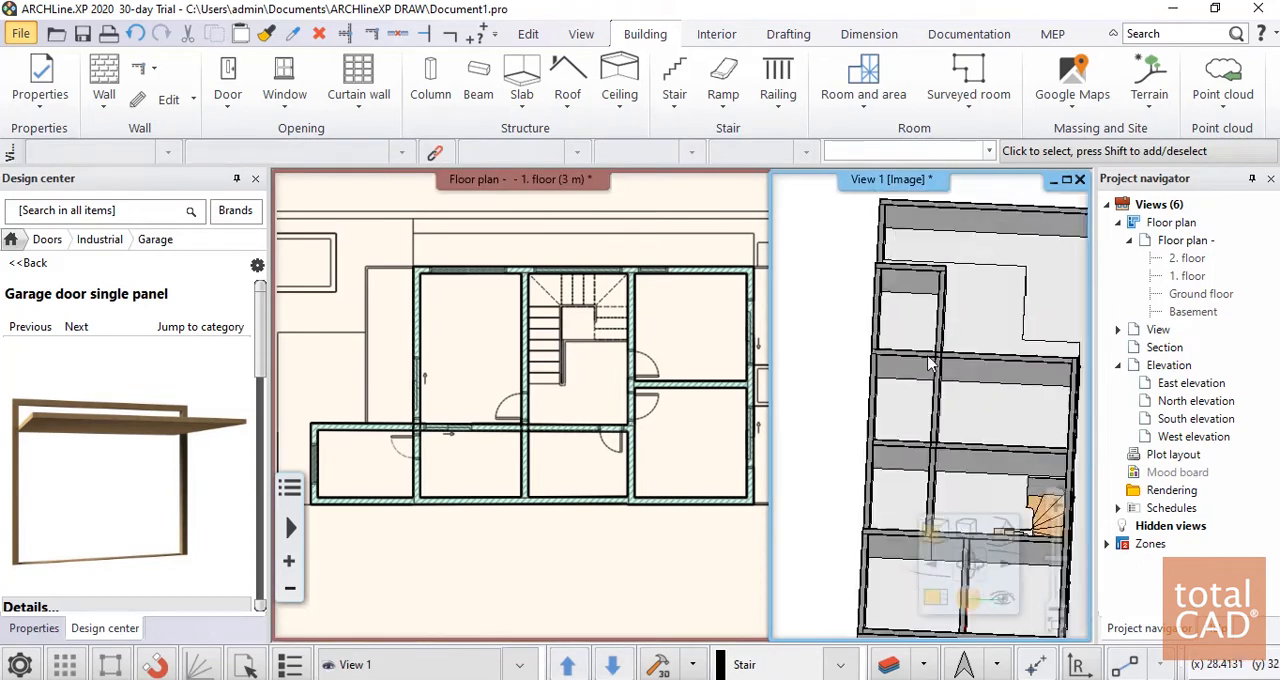
scroll(927, 340, down, 2)
scroll(923, 334, down, 3)
mouse_move(932, 455)
middle_down()
mouse_move(888, 402)
mouse_move(755, 328)
mouse_move(907, 314)
mouse_move(931, 475)
middle_up()
scroll(931, 482, up, 6)
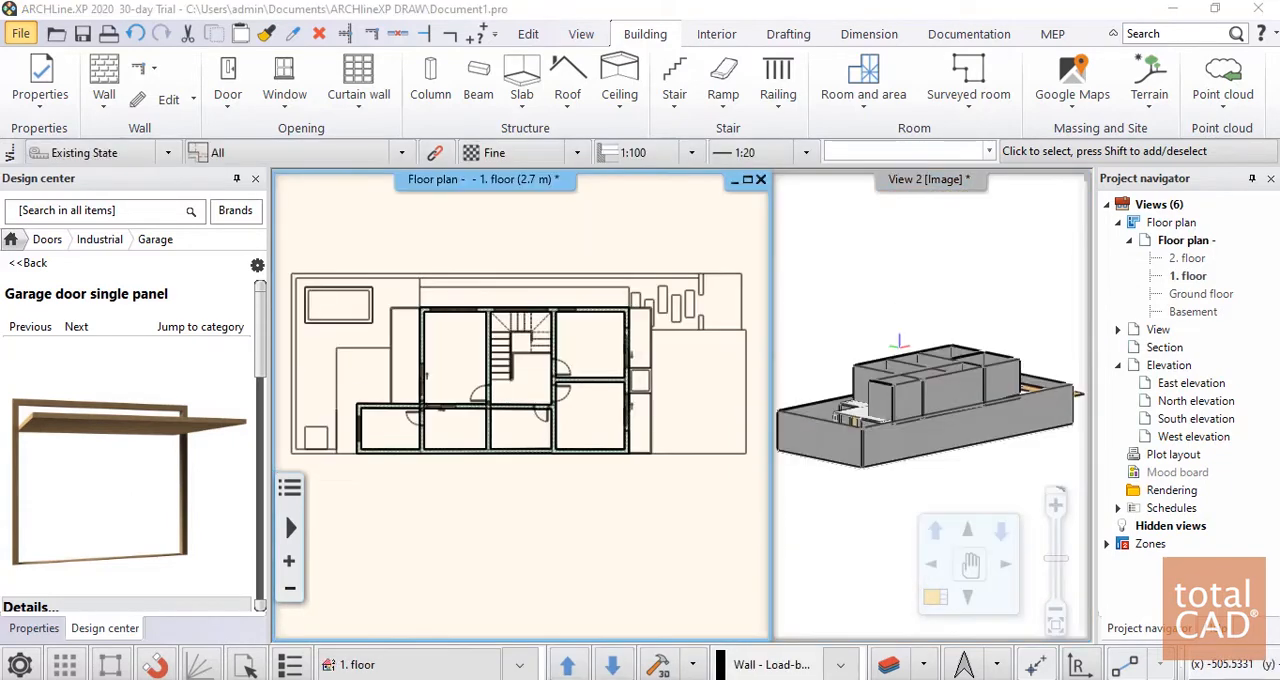
Place a 0.9 × 2.1 m Brasil\Porta 2 single door in the northeast room's west wall, hinged at the south jamb and opening into the room
scroll(460, 307, up, 5)
scroll(460, 307, down, 4)
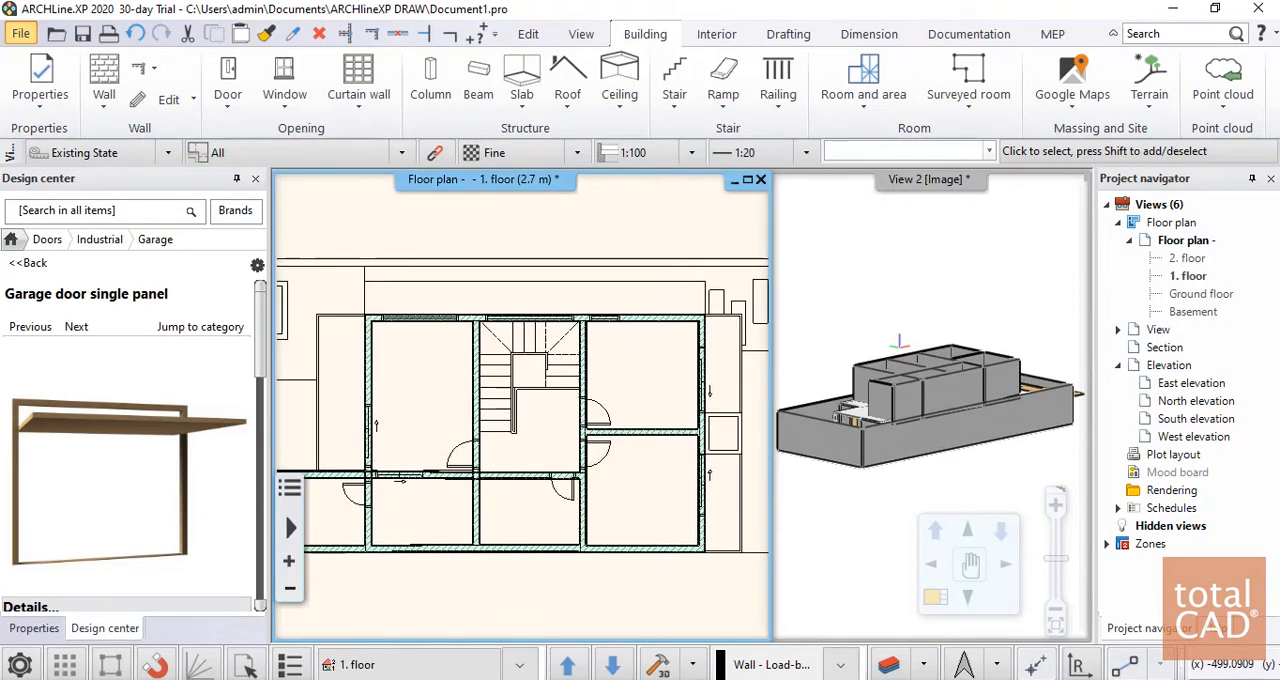
scroll(505, 383, down, 2)
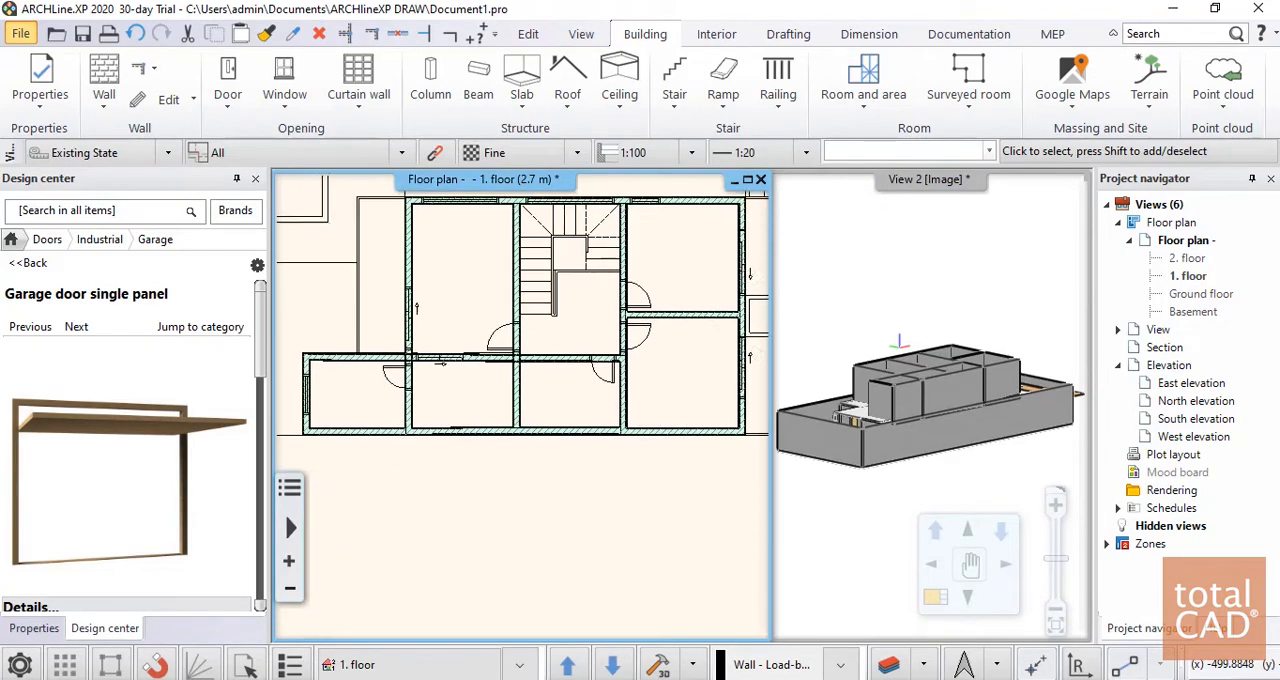
click(229, 80)
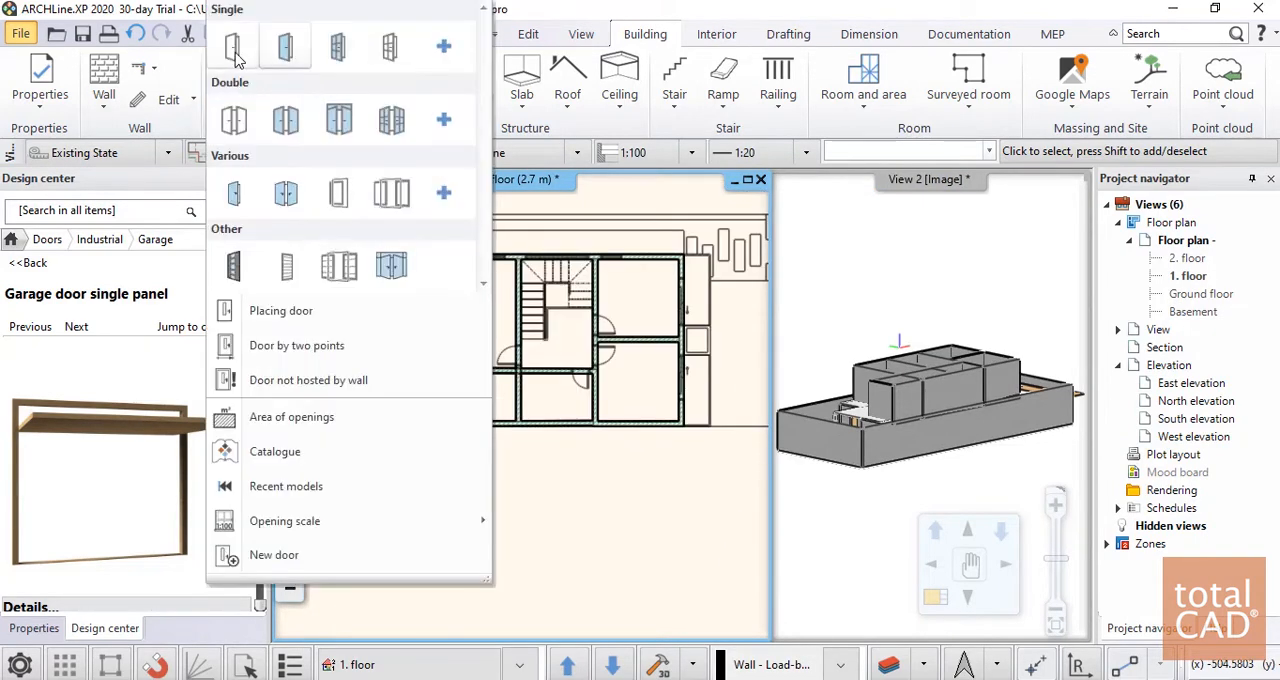
click(236, 55)
scroll(120, 358, down, 1)
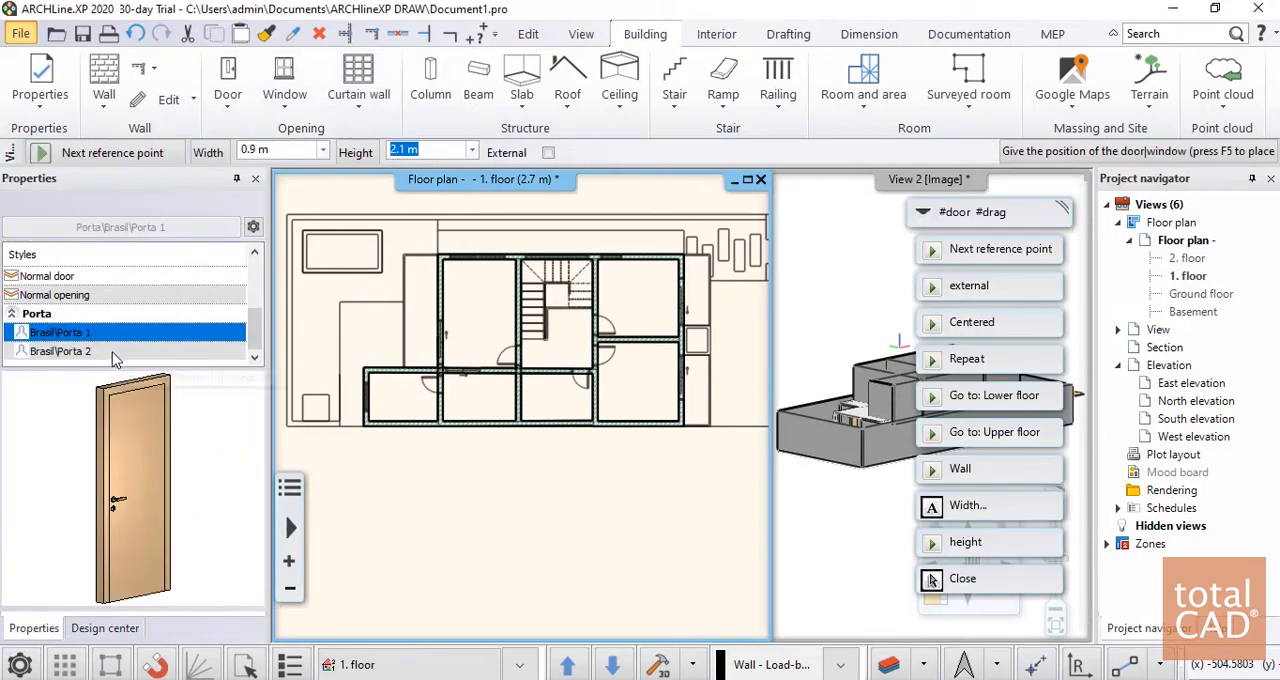
click(86, 352)
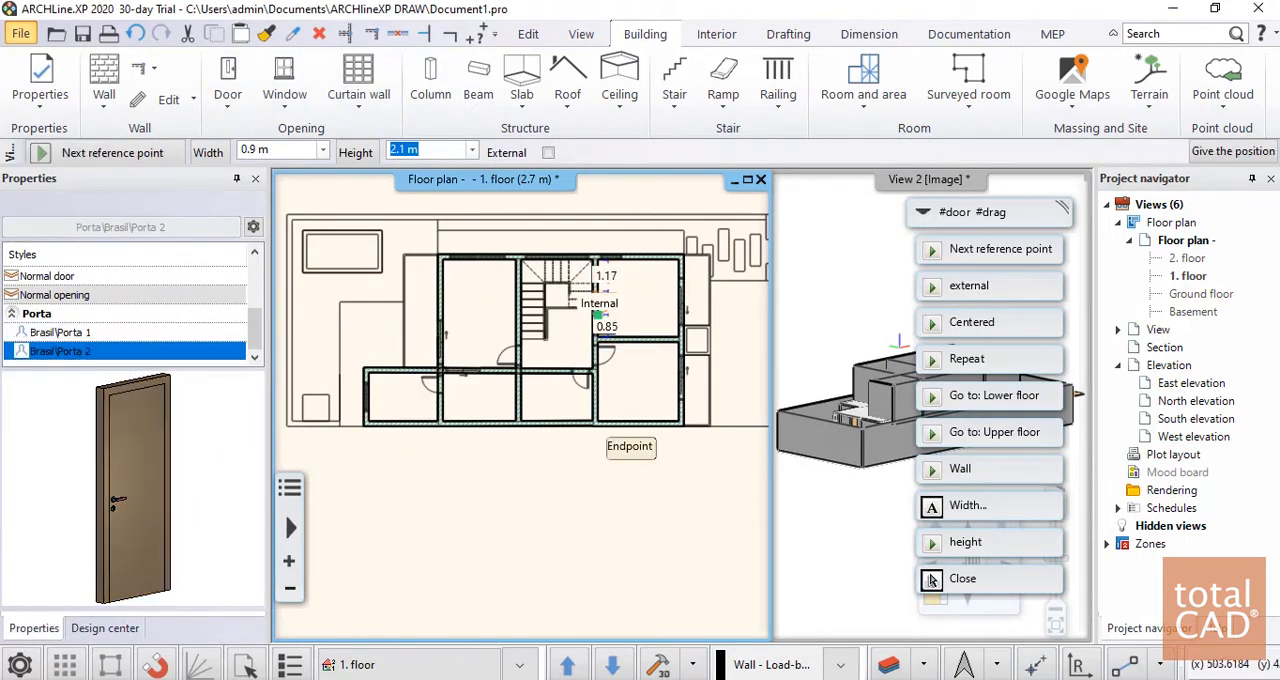
scroll(630, 306, up, 6)
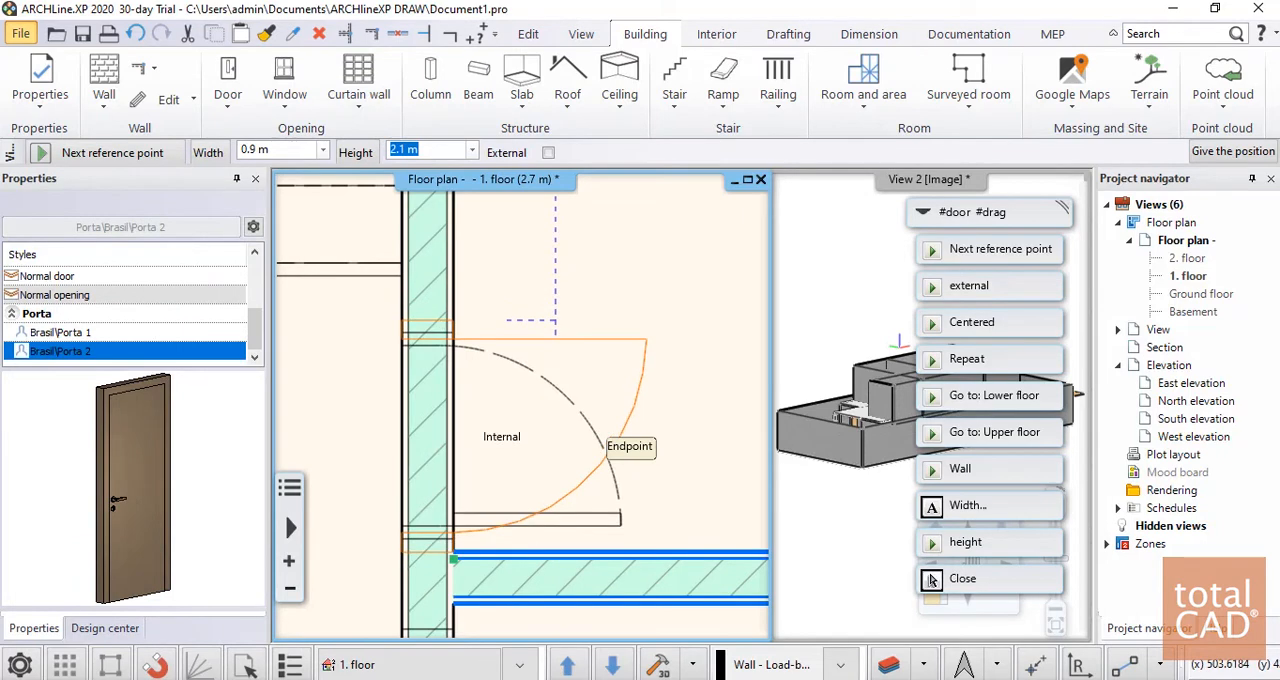
click(453, 539)
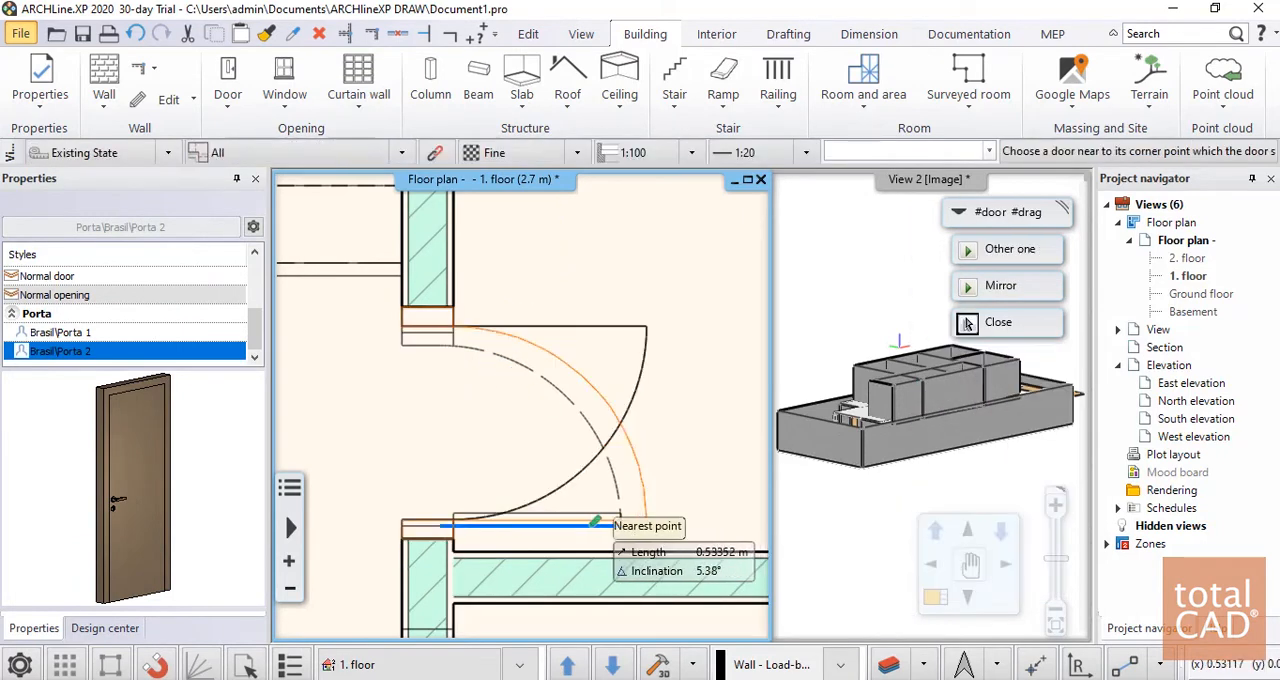
click(967, 323)
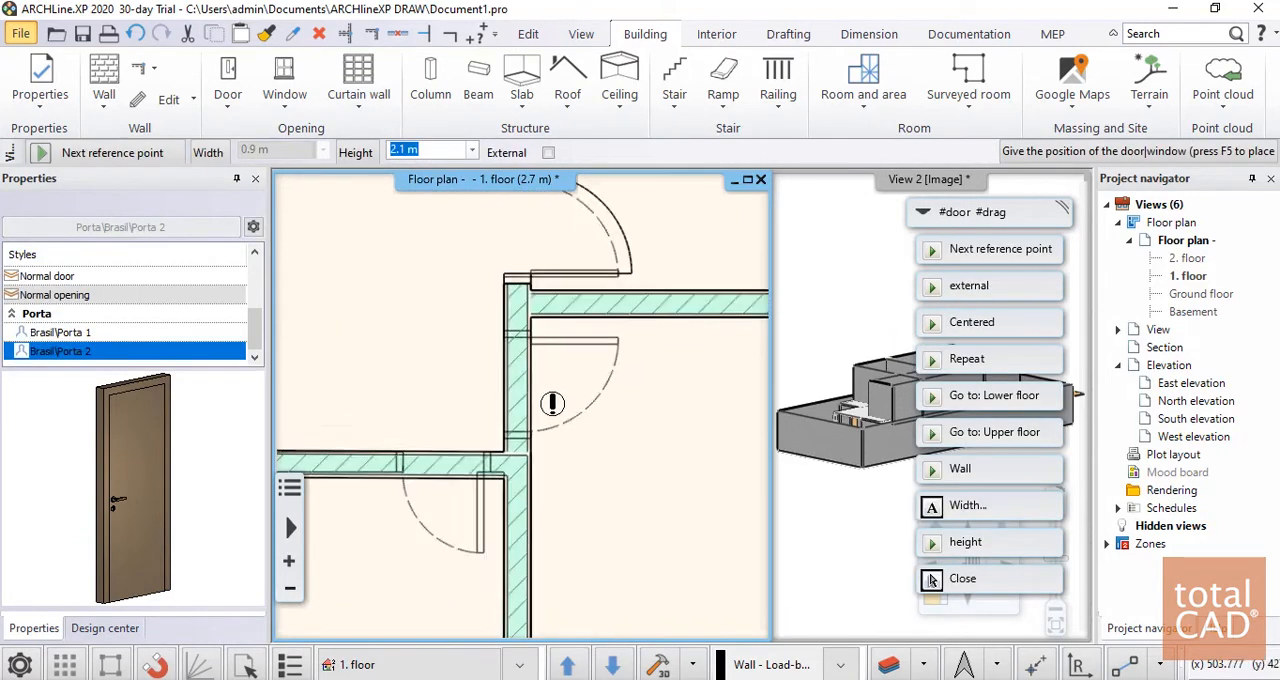
Place another 0.9 × 2.1 m Brasil\Porta 2 door in the southeast room's west wall below the dividing wall, hinged at the north jamb
scroll(553, 403, up, 2)
click(932, 579)
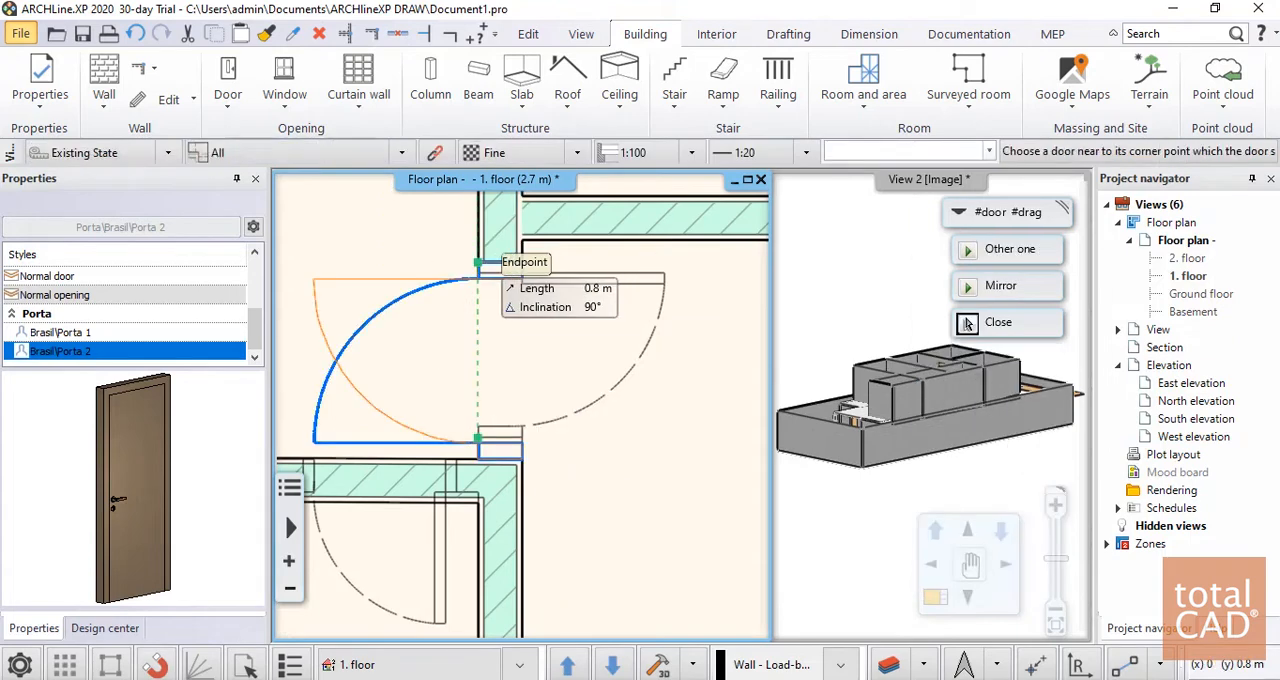
click(967, 323)
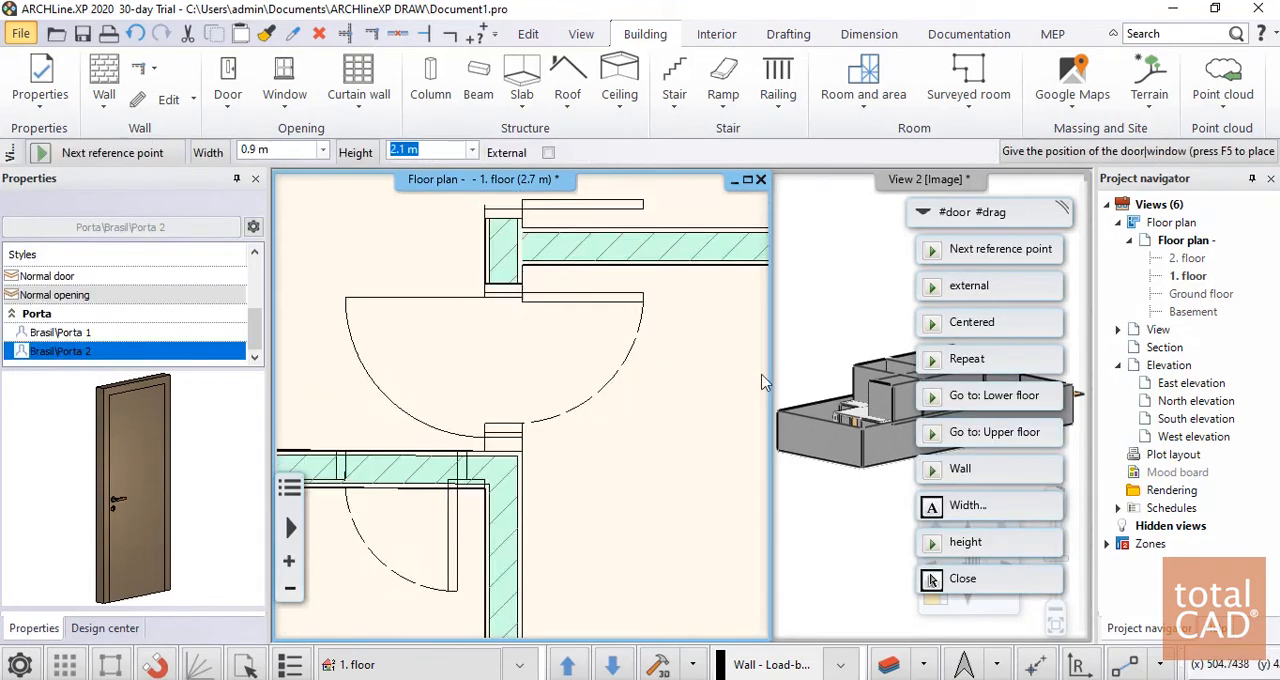
click(932, 579)
scroll(609, 443, down, 2)
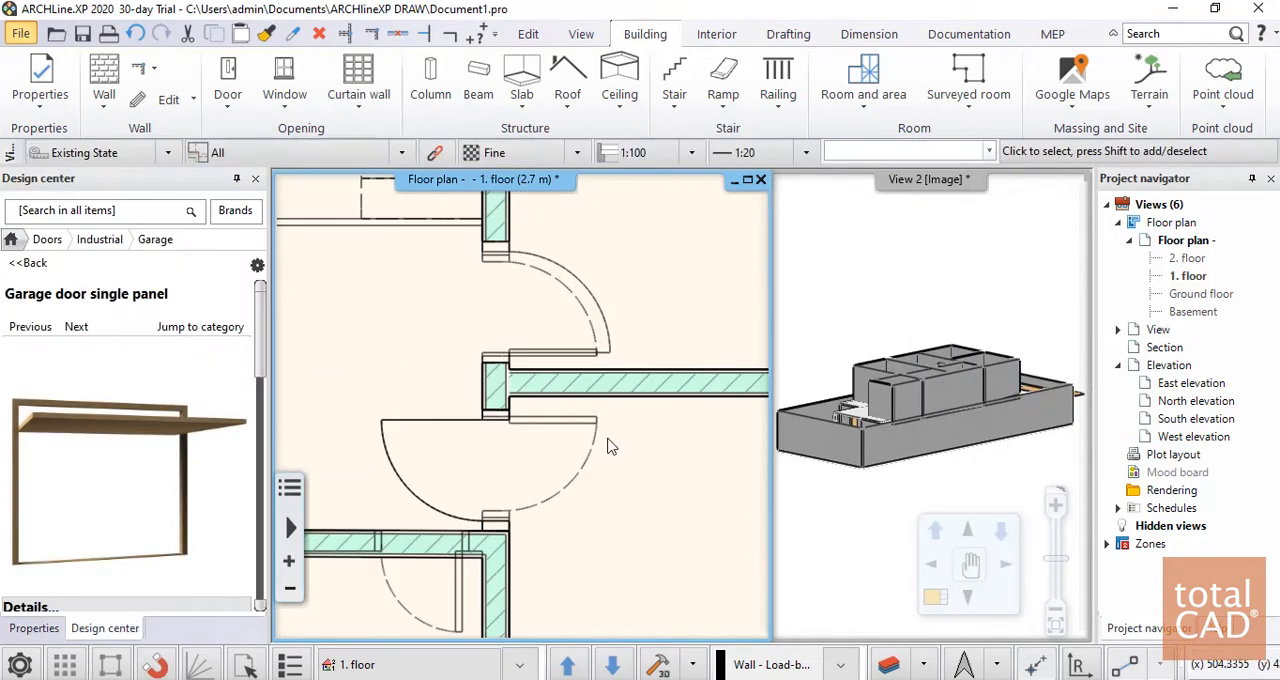
Select the southeast room's door that swings toward the stair hall for editing
click(476, 428)
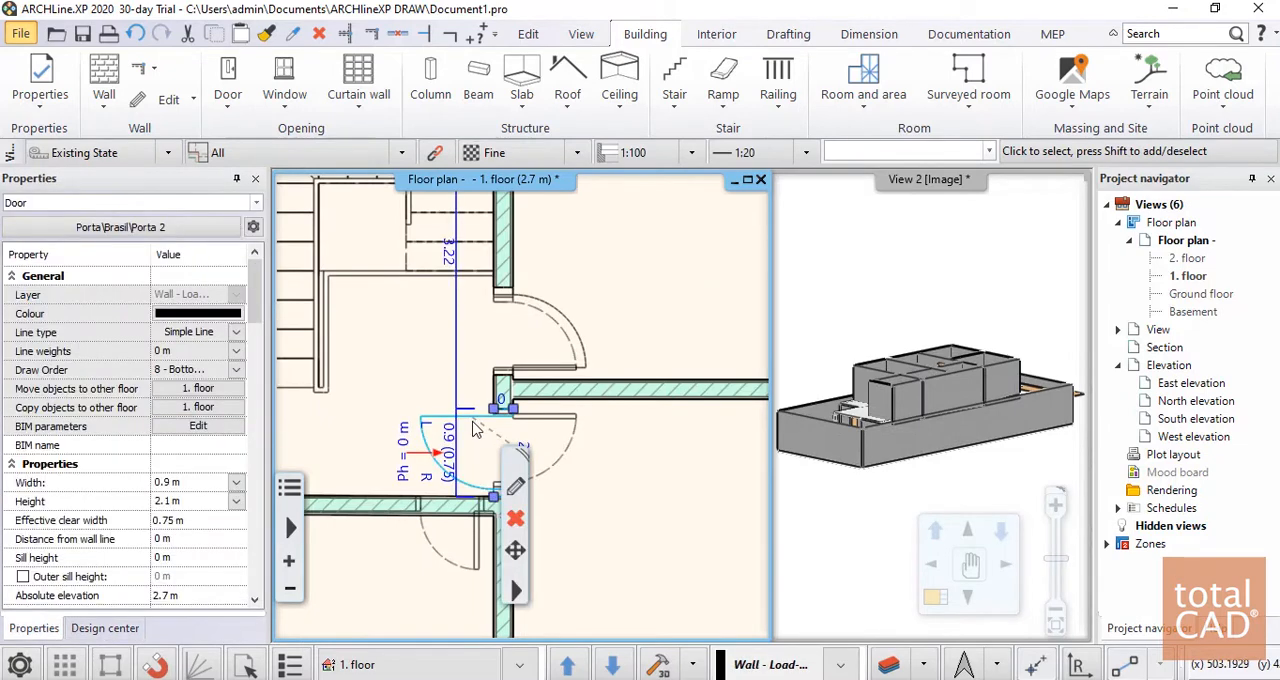
scroll(487, 450, up, 3)
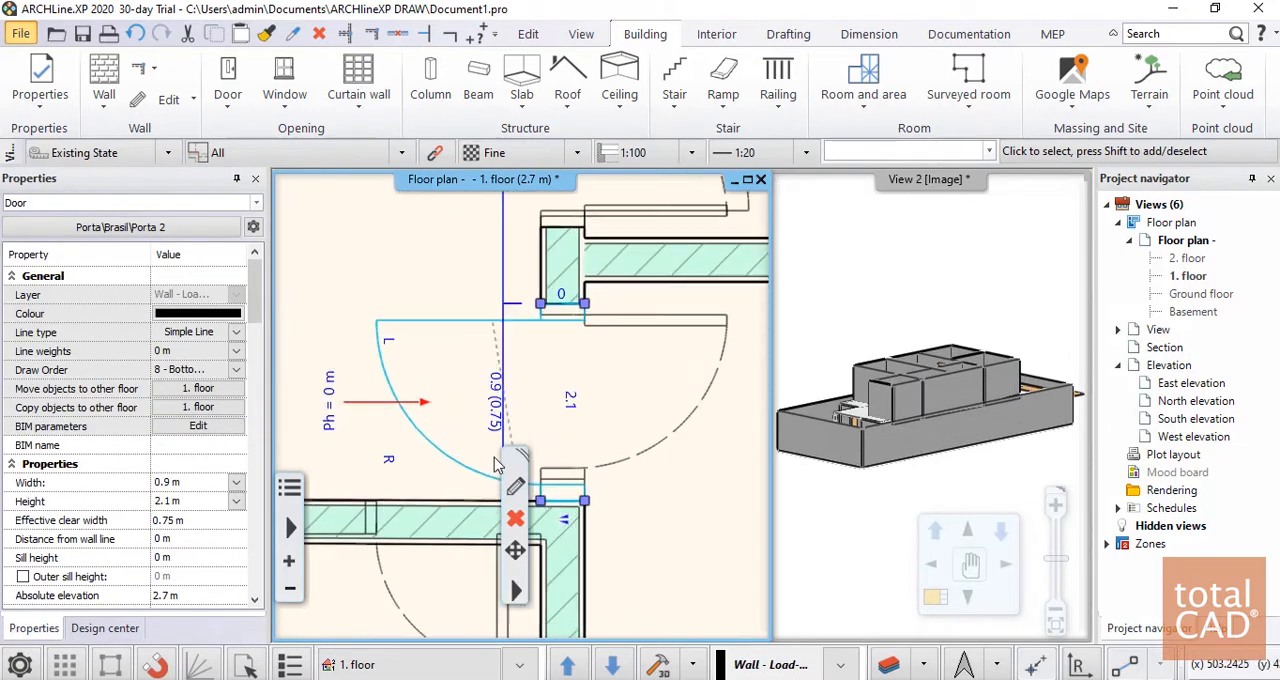
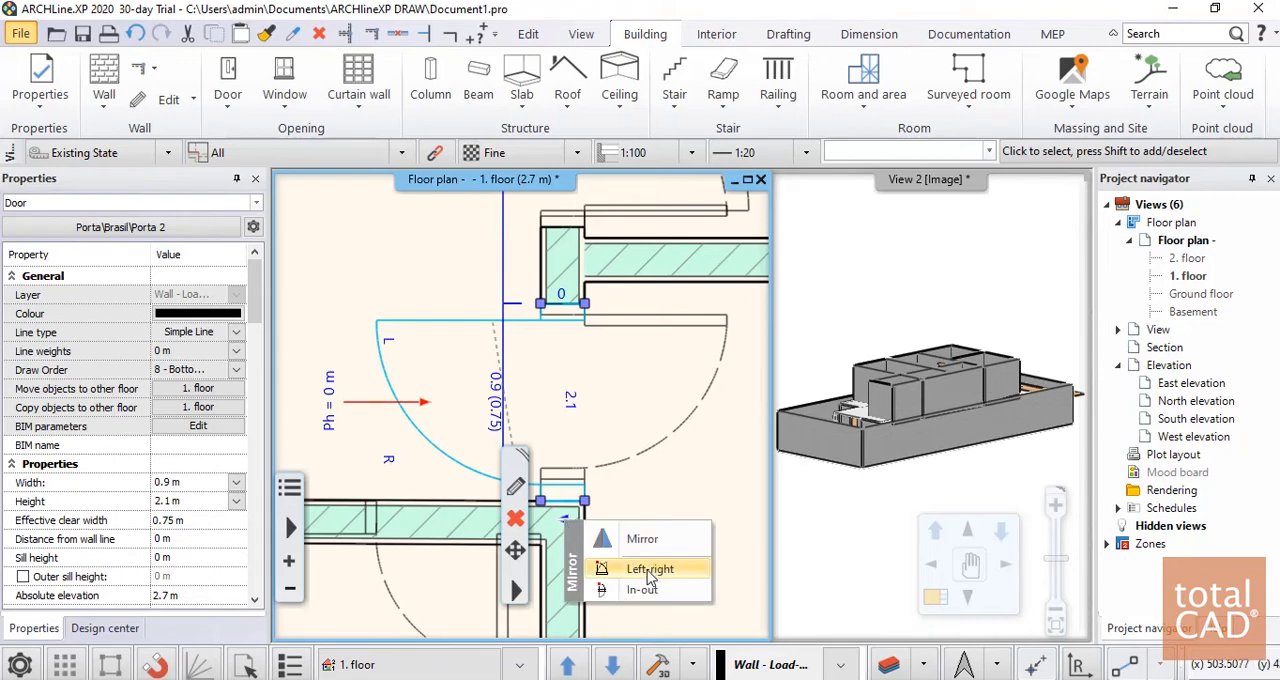
Flip the southeast room's door in-out and left-right so it swings into the room, hinged at the north jamb
click(648, 596)
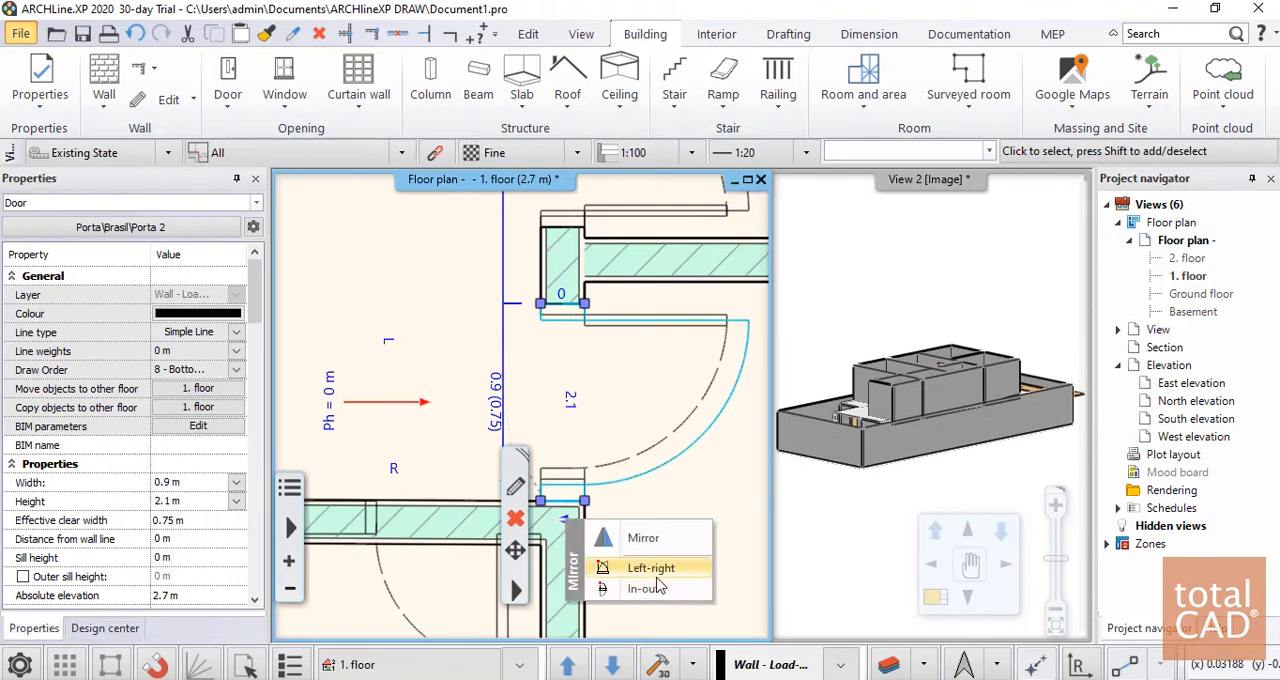
click(652, 569)
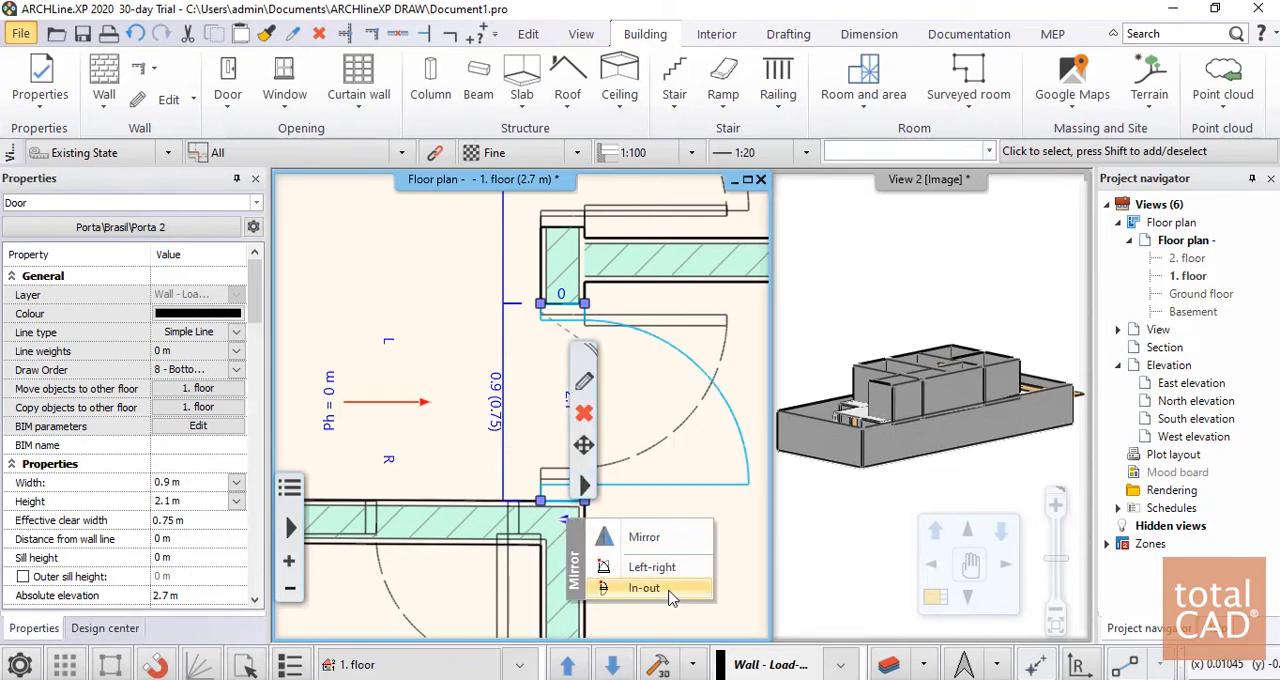
click(652, 567)
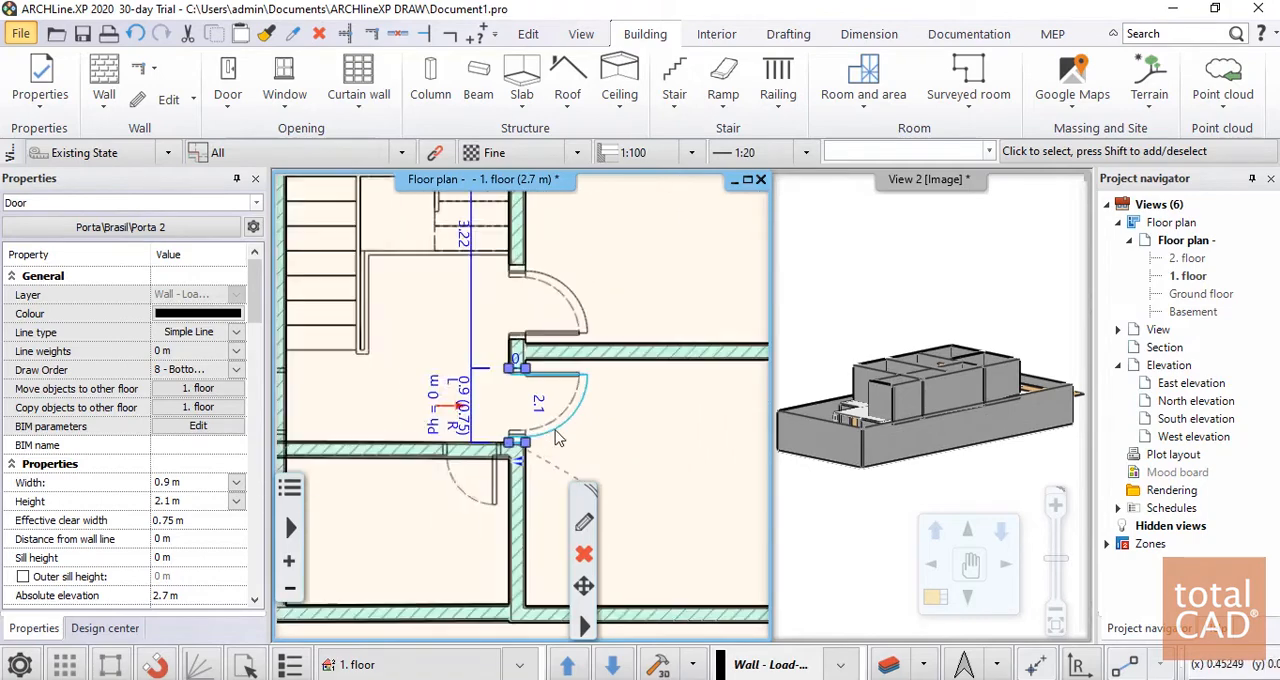
scroll(590, 440, down, 6)
scroll(464, 436, up, 4)
Place a 0.9 × 2.1 m Brasil\Porta 2 door at the east end of the stair hall's south wall, hinged east and opening south
click(429, 446)
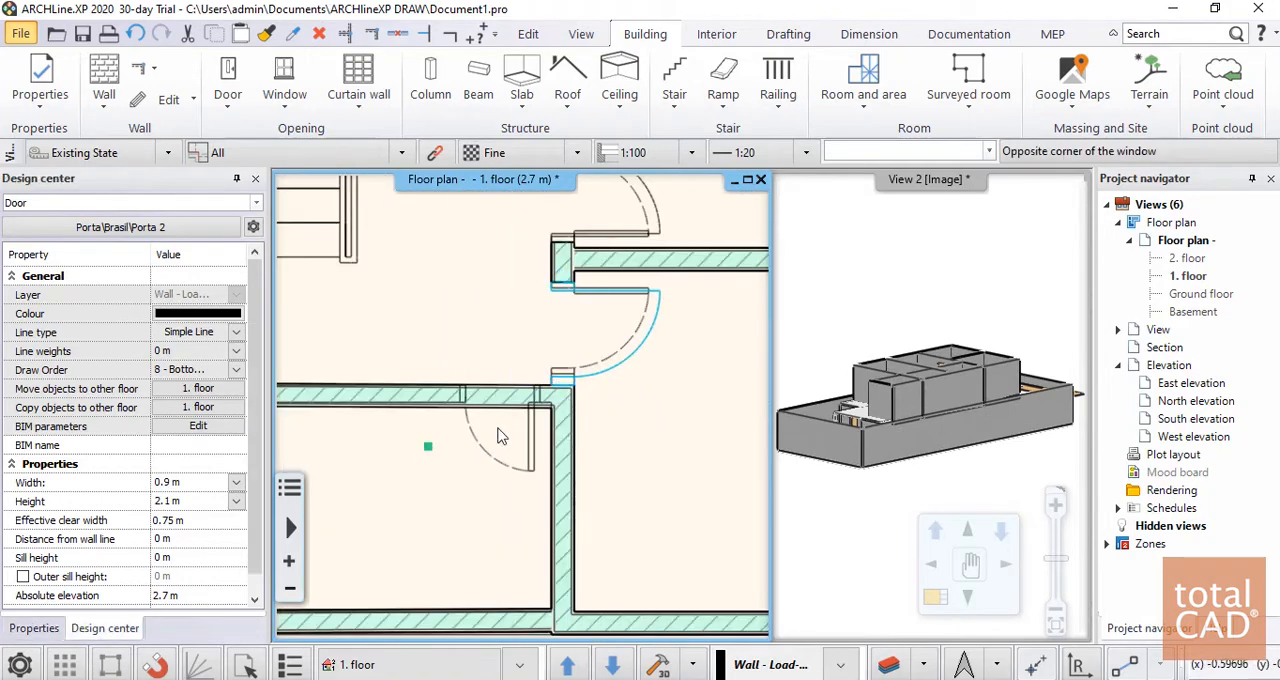
scroll(429, 443, up, 1)
scroll(469, 412, up, 2)
scroll(497, 335, down, 2)
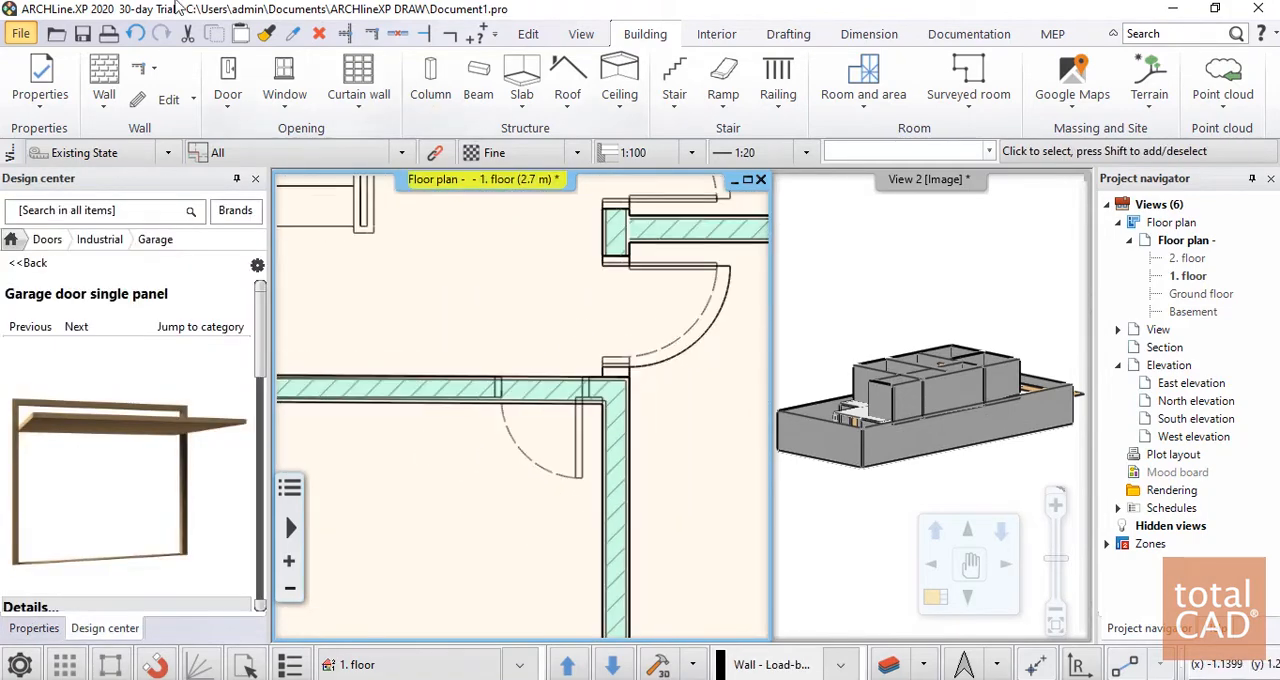
click(238, 72)
click(238, 55)
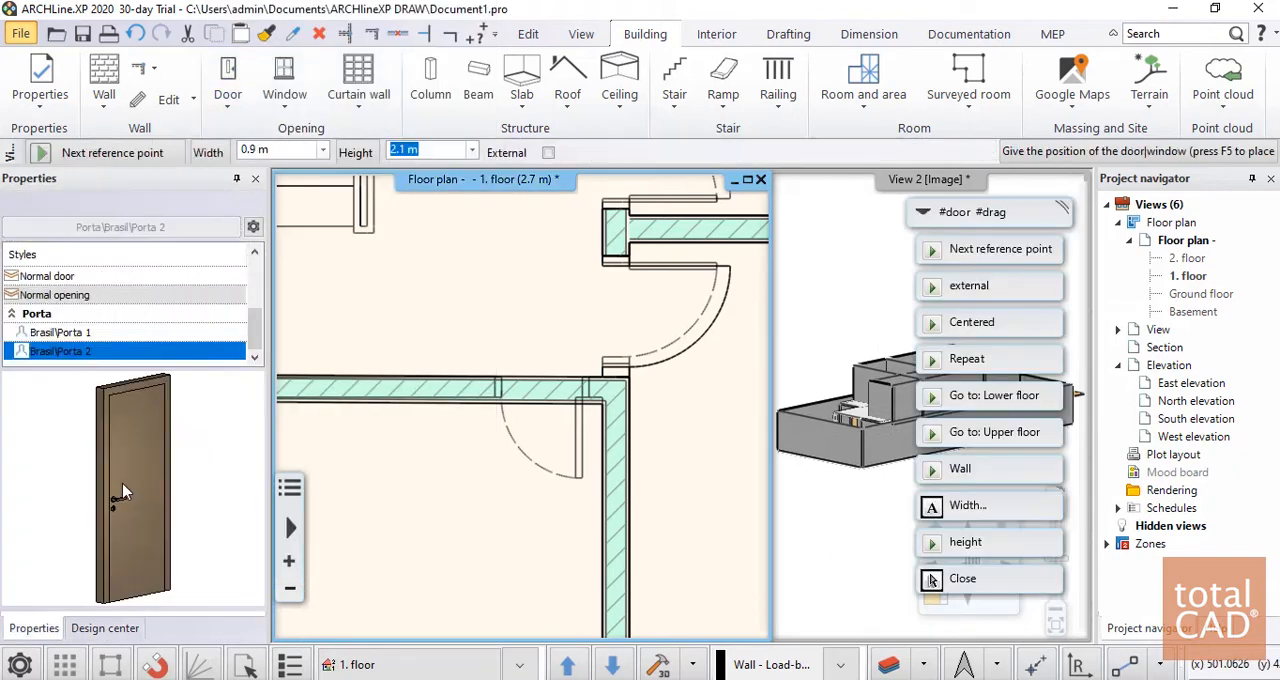
scroll(602, 434, up, 3)
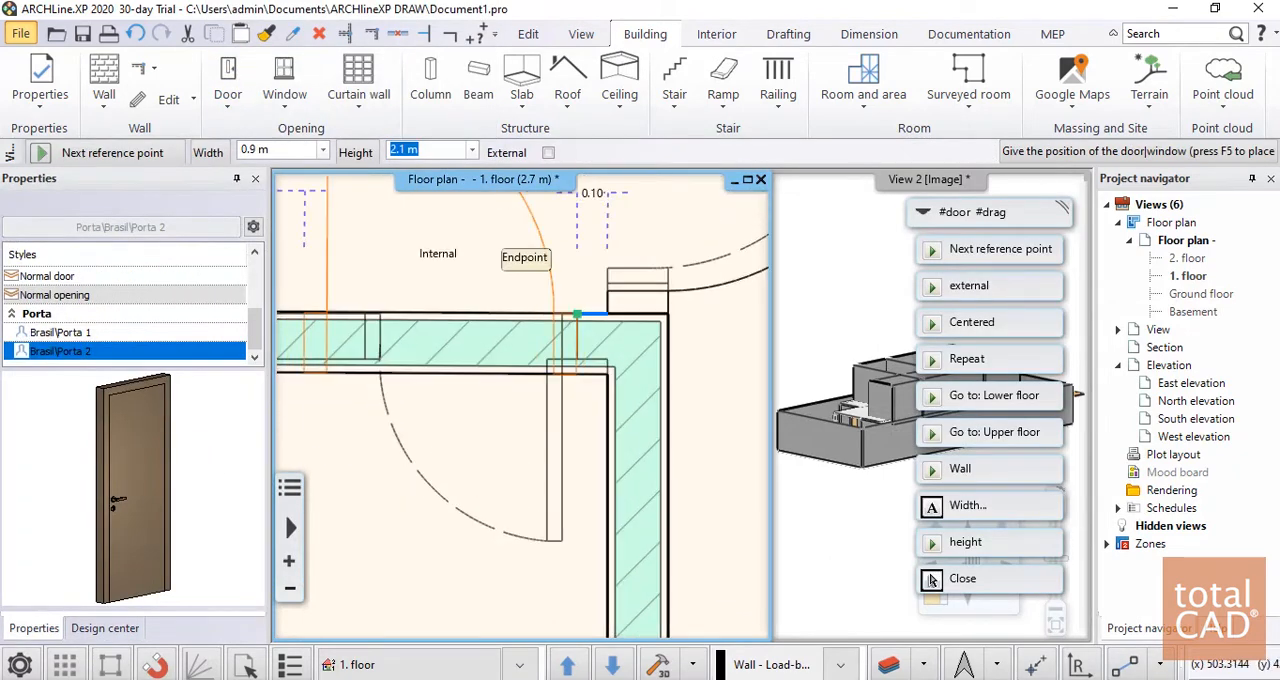
click(577, 314)
click(511, 495)
scroll(473, 408, down, 3)
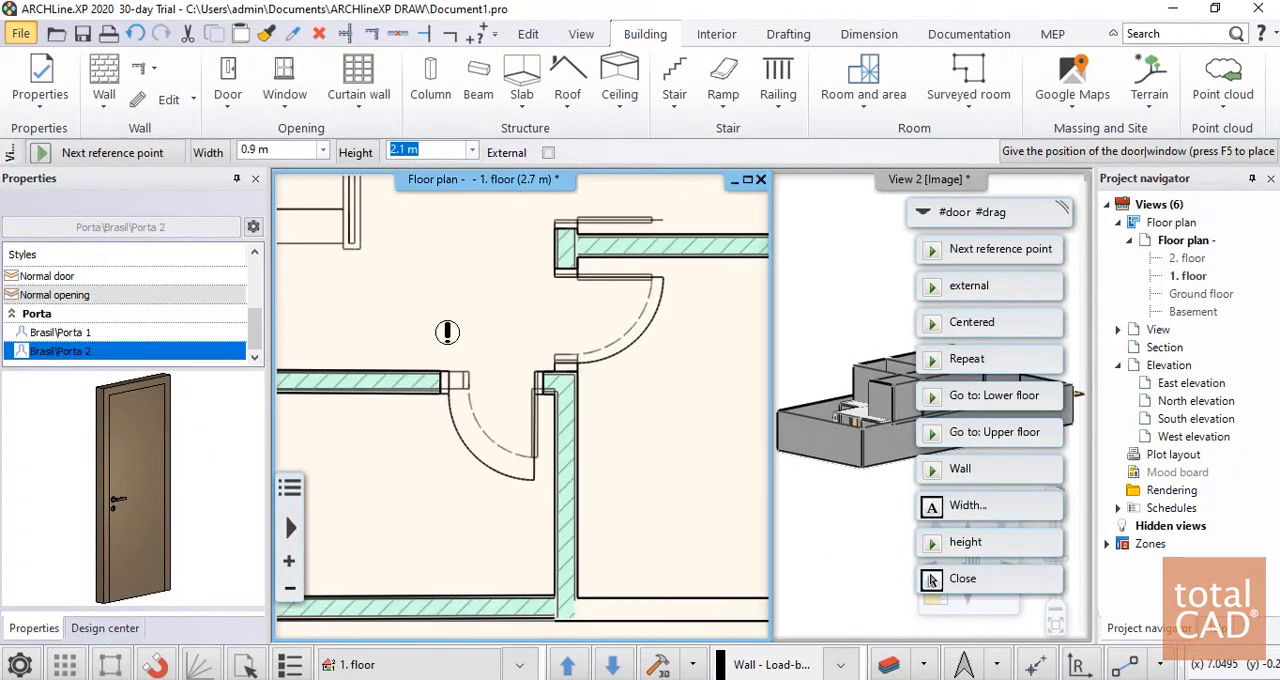
Place another 0.9 × 2.1 m Brasil\Porta 2 door in the stair hall's west wall, hinged at the south jamb and opening west
scroll(447, 332, down, 3)
scroll(497, 366, up, 3)
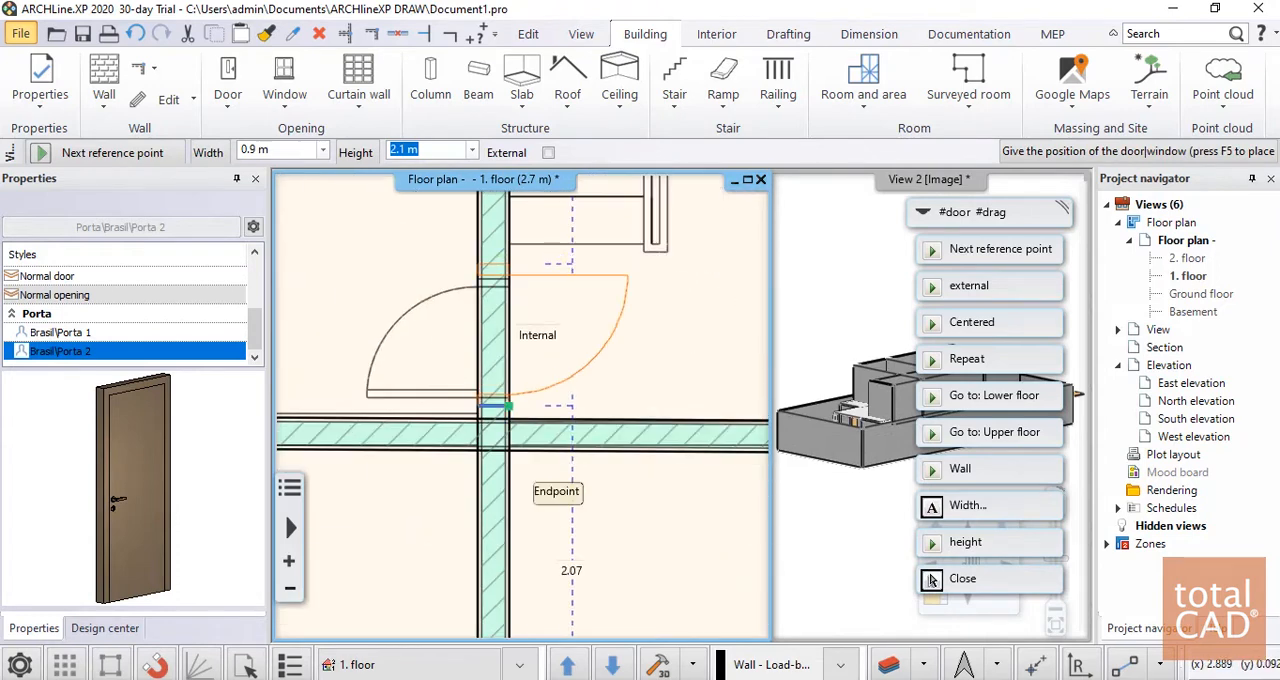
click(509, 406)
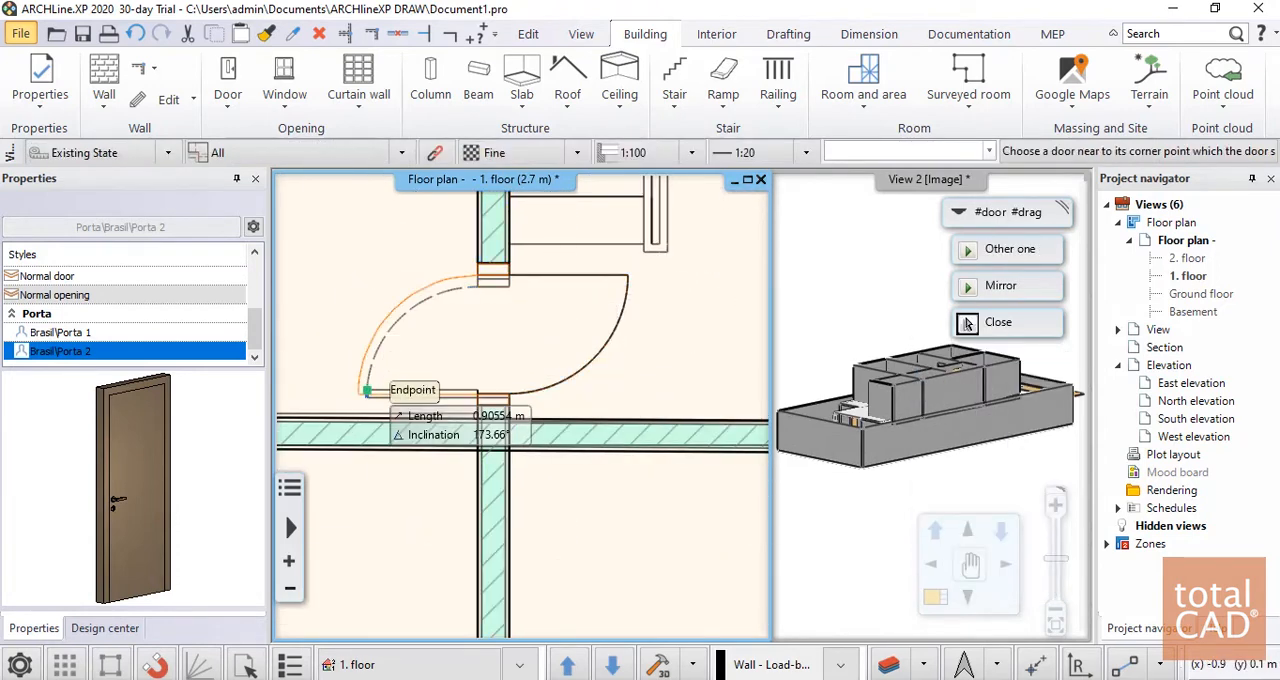
scroll(670, 326, down, 2)
middle_drag(420, 334, 569, 323)
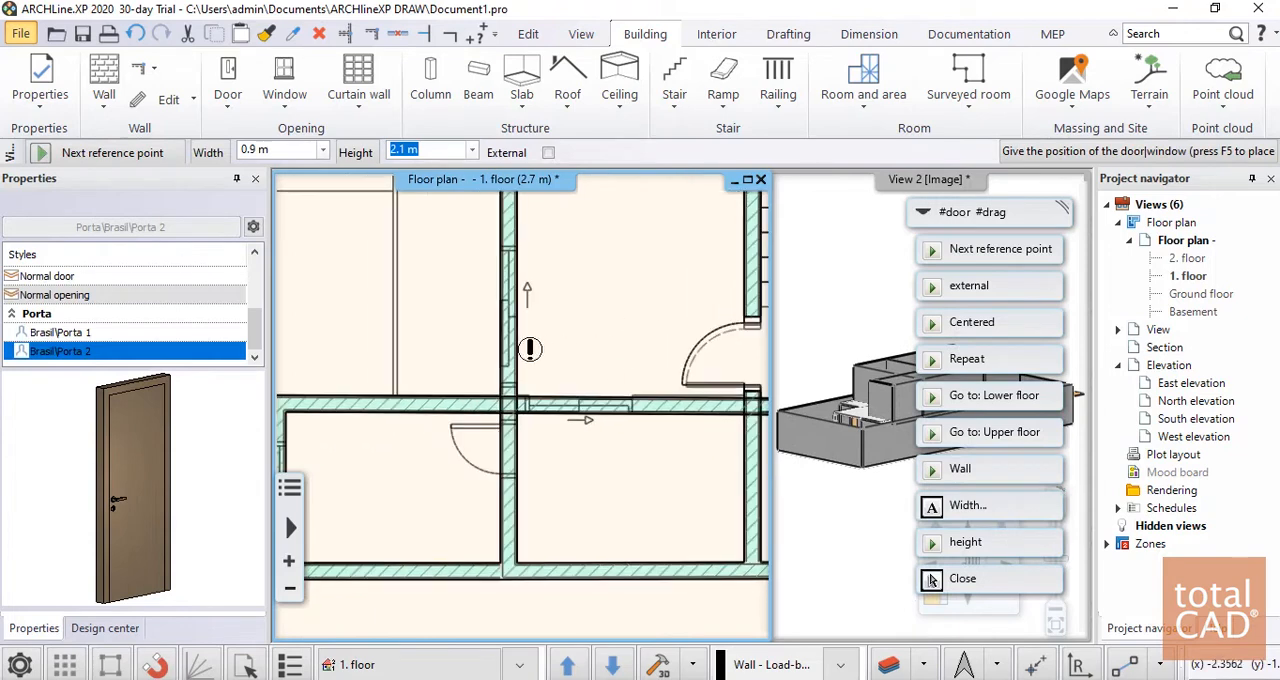
Place a 0.9 × 2.1 m Brasil\Porta 2 door at the north end of the wall between the two southwest rooms, hinged at the north jamb
scroll(523, 480, up, 2)
click(500, 365)
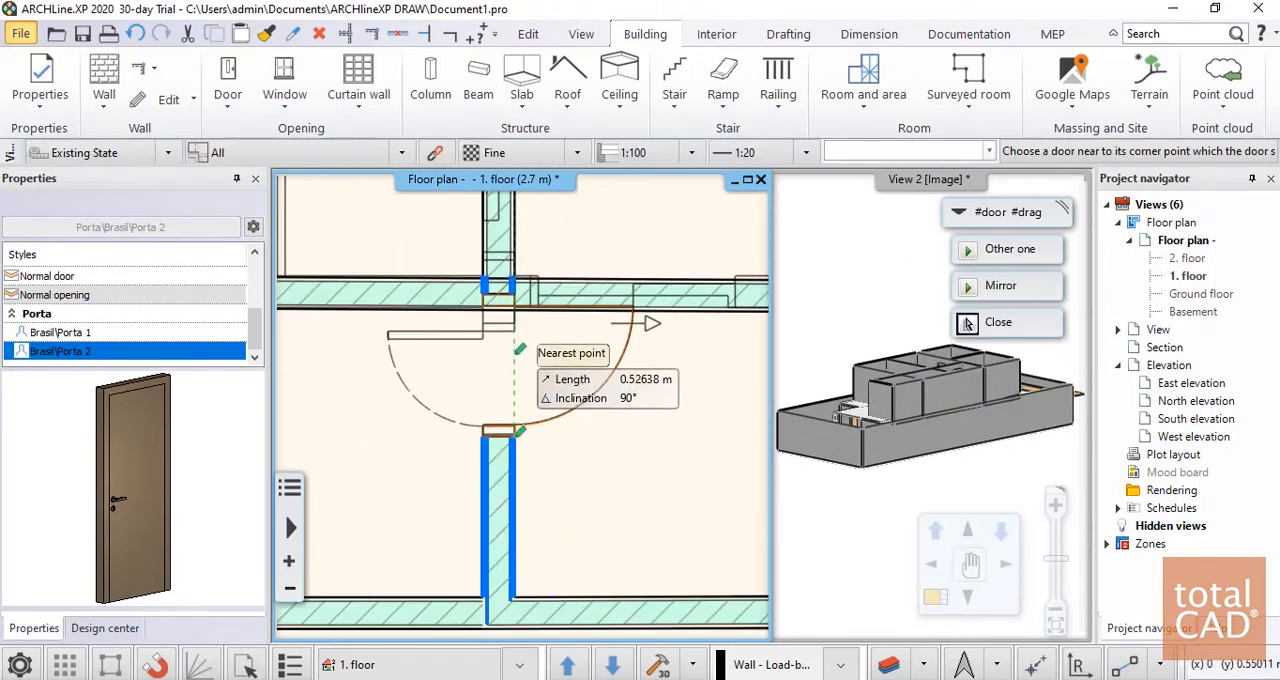
click(416, 320)
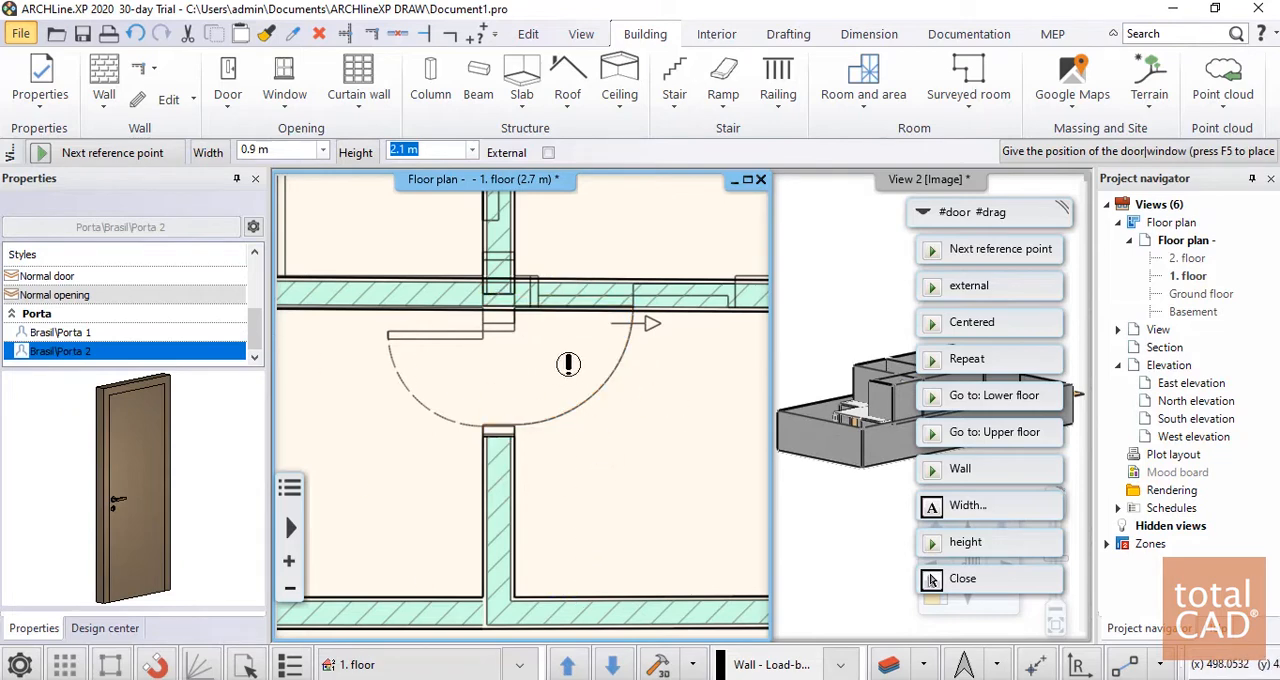
scroll(521, 405, down, 2)
key(Escape)
click(587, 387)
key(Escape)
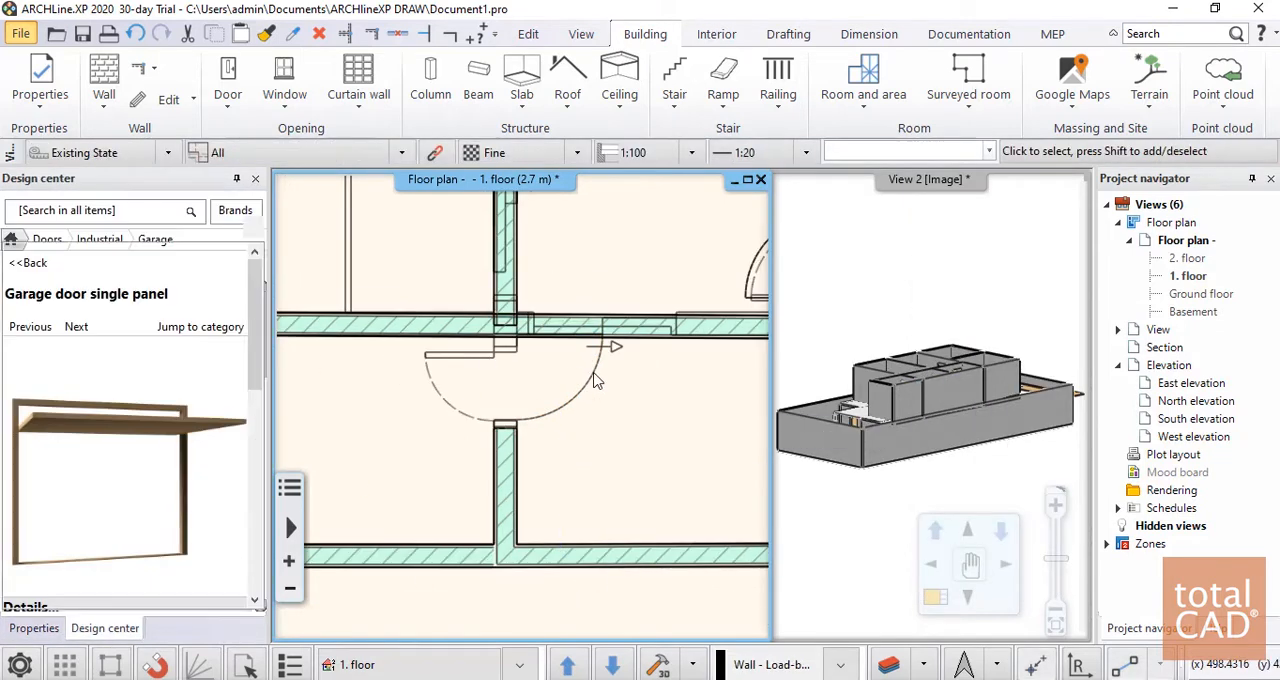
Flip the door between the two southwest rooms in-out so it opens into the western room
click(594, 374)
key(Escape)
click(592, 374)
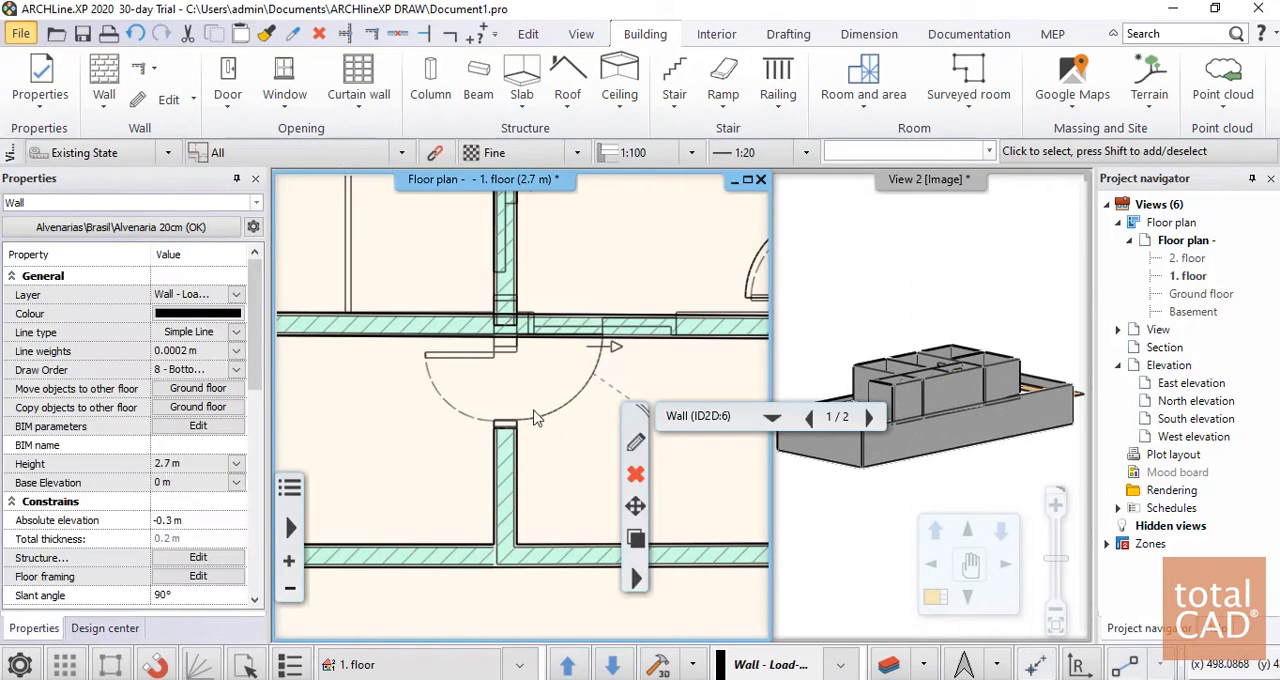
scroll(535, 417, up, 3)
click(505, 425)
scroll(620, 472, down, 2)
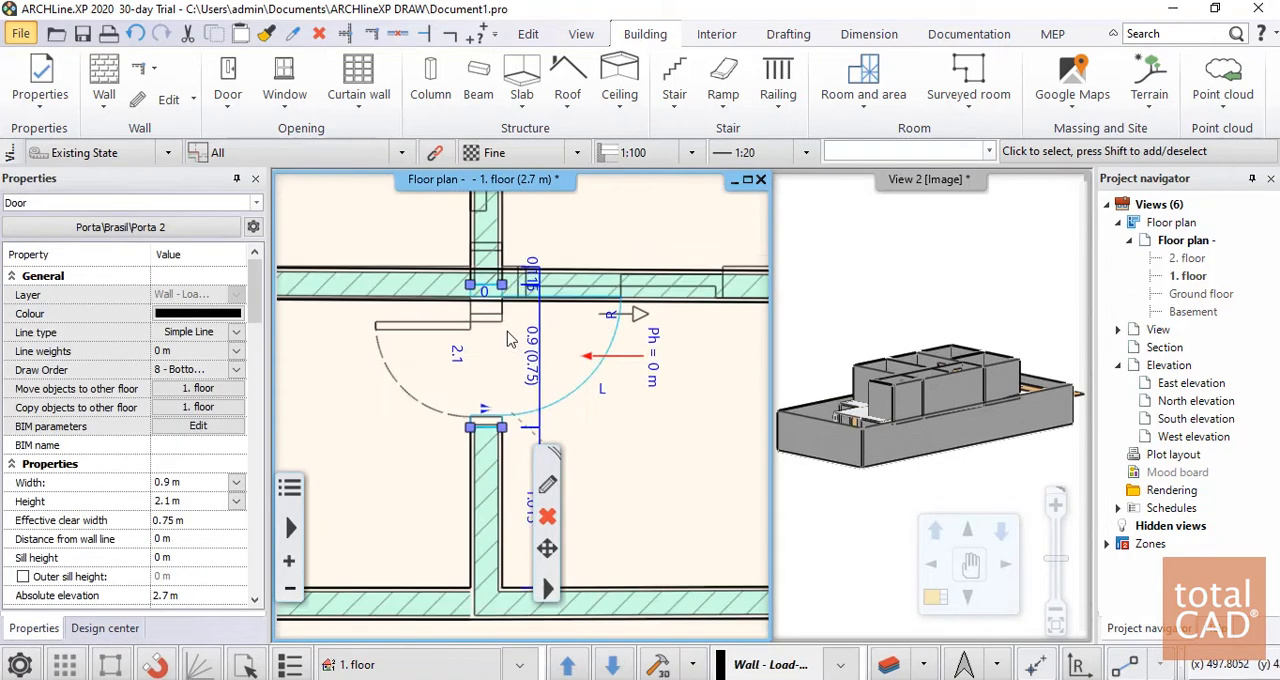
scroll(497, 430, up, 2)
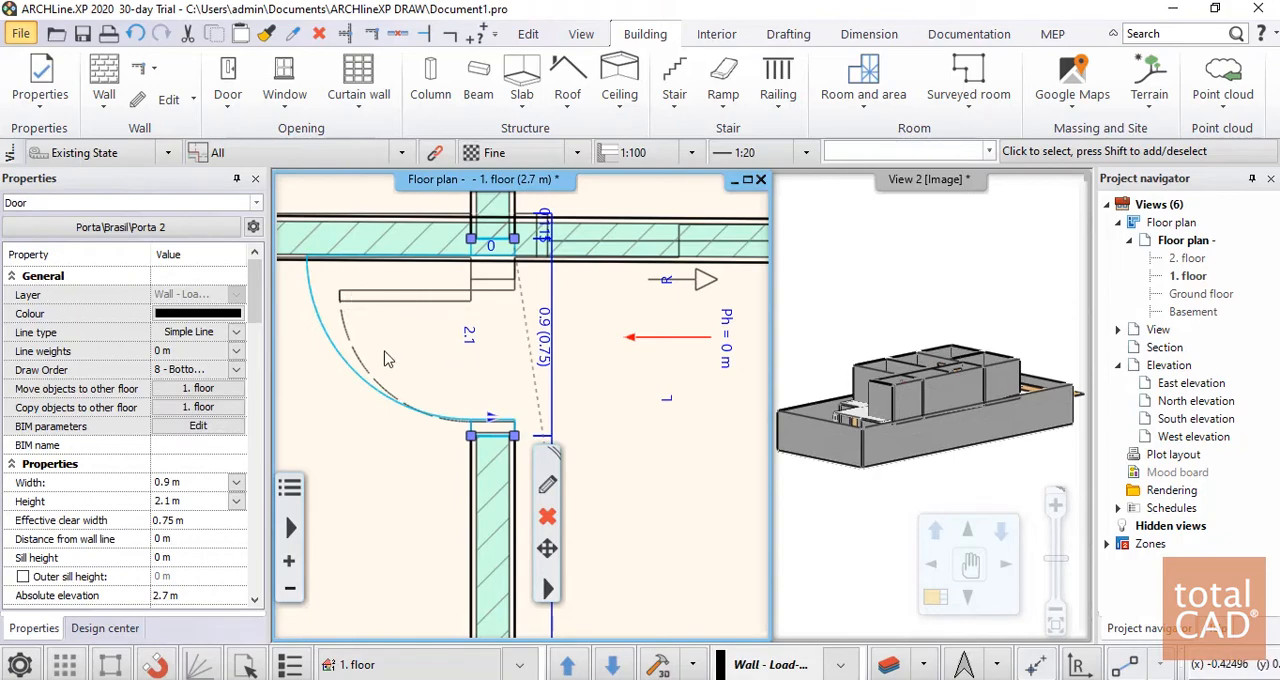
scroll(520, 402, down, 2)
key(Escape)
scroll(624, 428, down, 5)
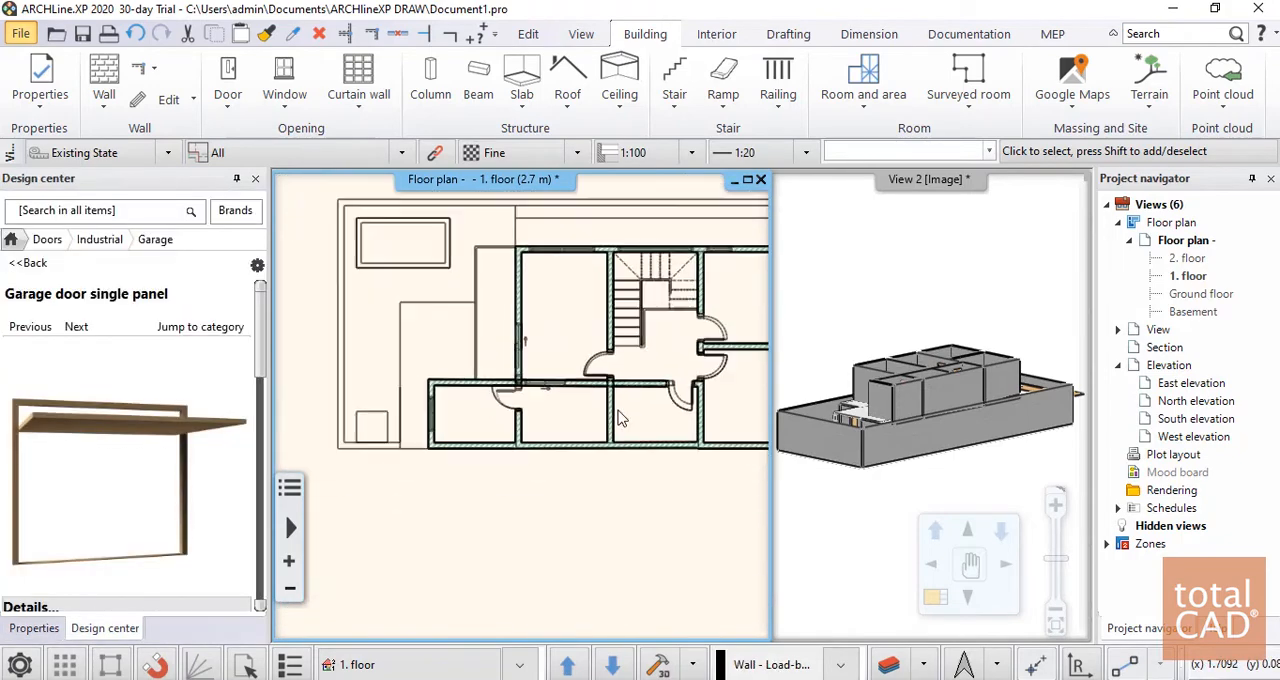
Reduce the door between the southwest rooms to a width of 0.715 m by moving its north jamb to the DWG frame
scroll(507, 382, up, 6)
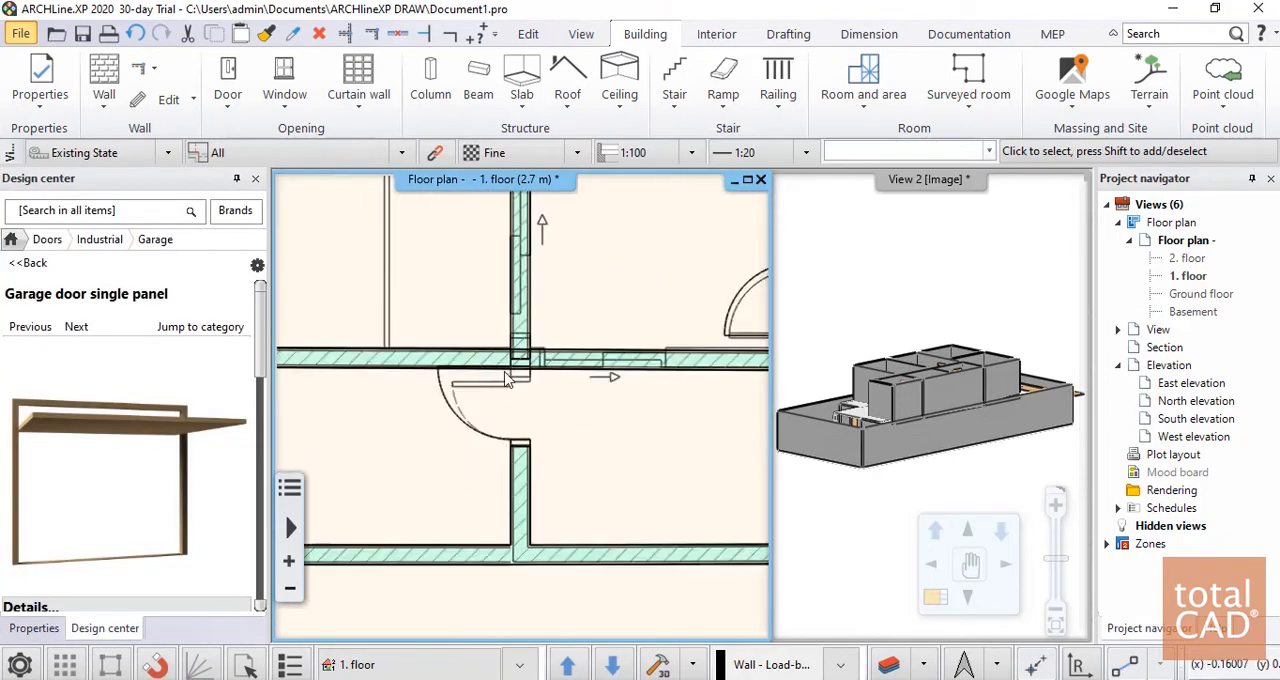
scroll(507, 382, up, 2)
click(336, 365)
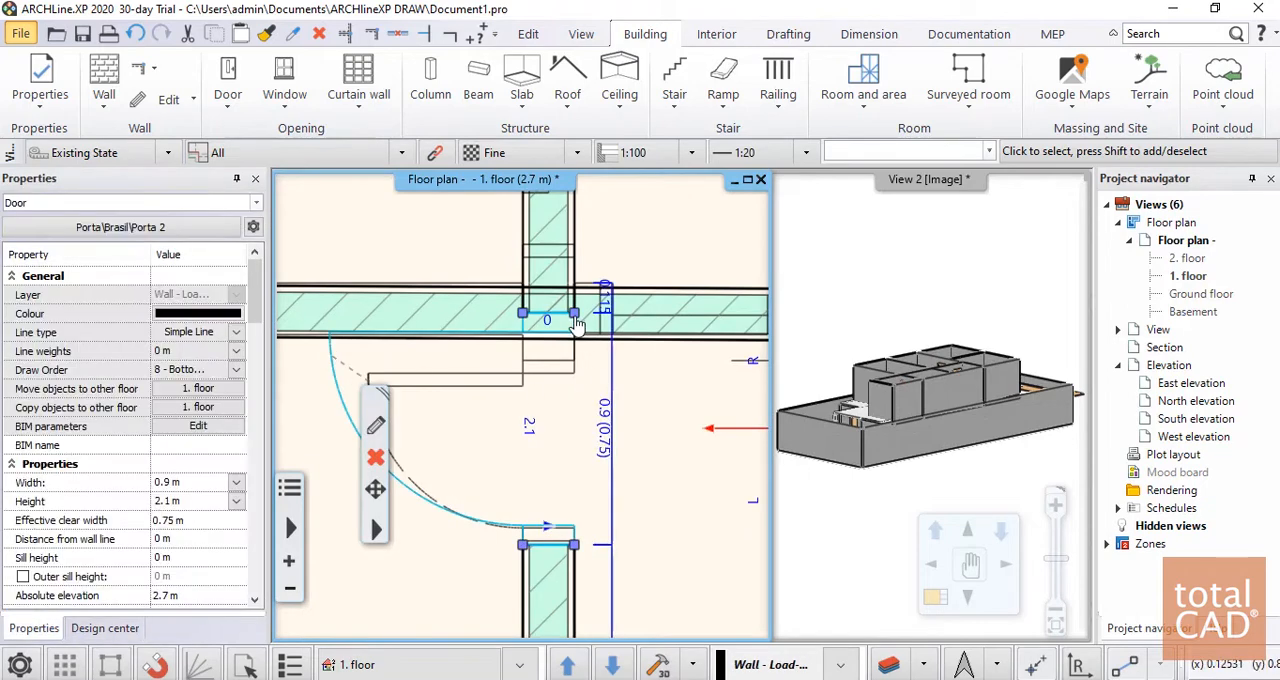
mouse_move(575, 315)
click(645, 373)
click(574, 360)
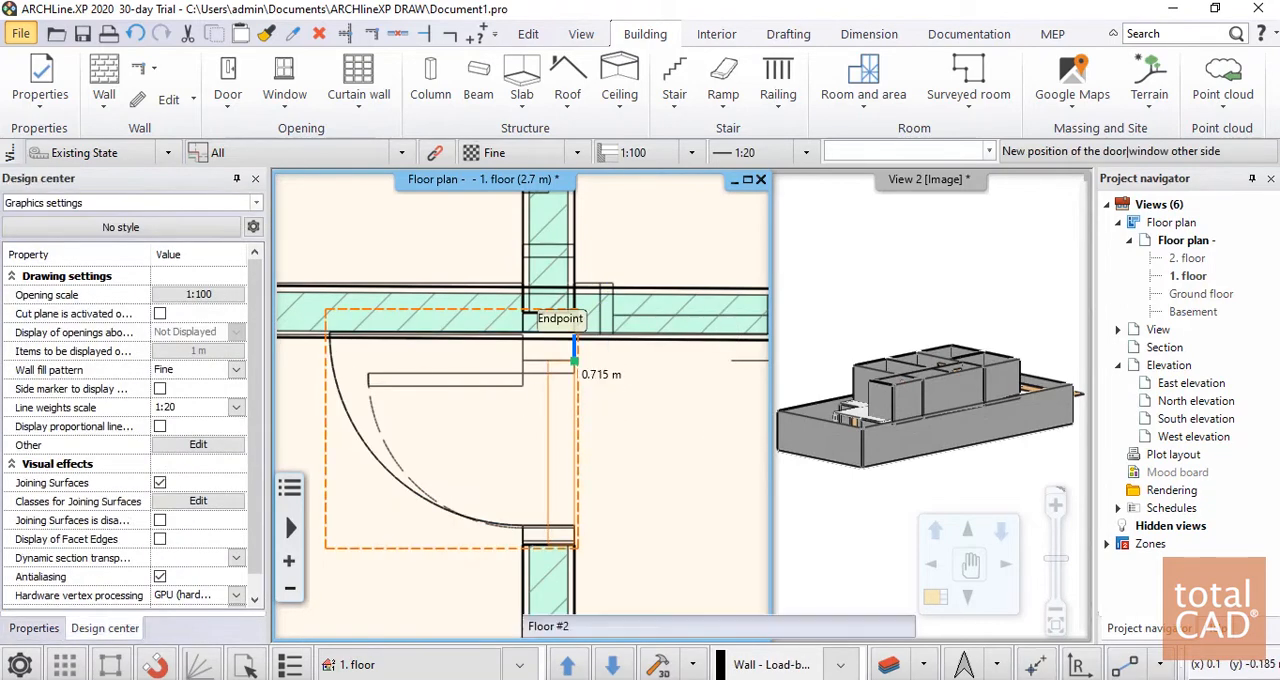
scroll(550, 440, down, 2)
scroll(550, 440, down, 2)
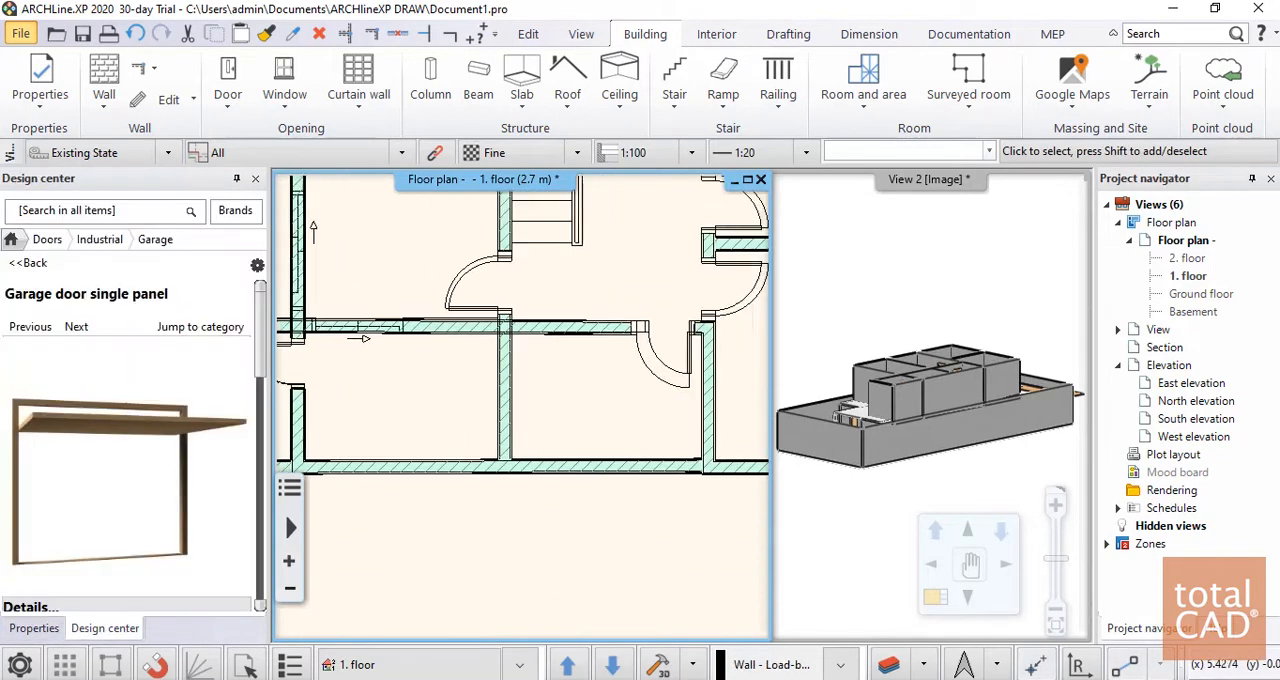
Reduce the door in the stair hall's south wall to about 0.7 m wide by moving its west jamb to the DWG opening
scroll(515, 373, up, 4)
click(515, 373)
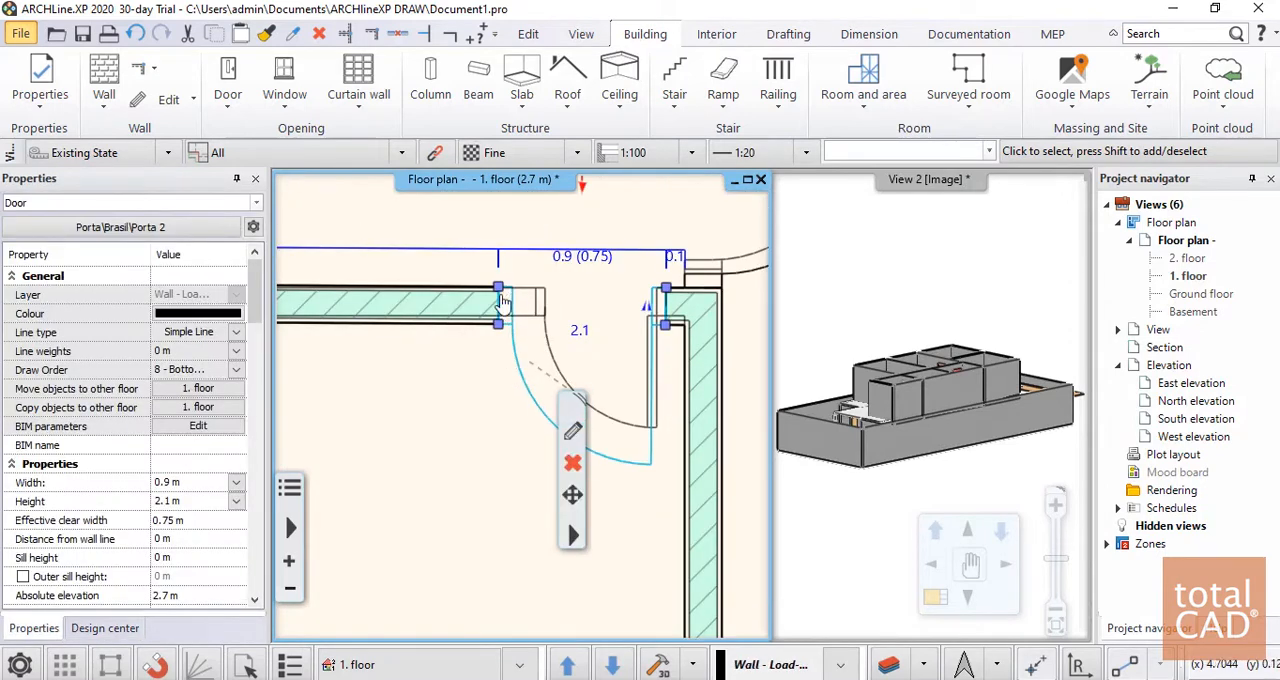
click(500, 322)
click(556, 345)
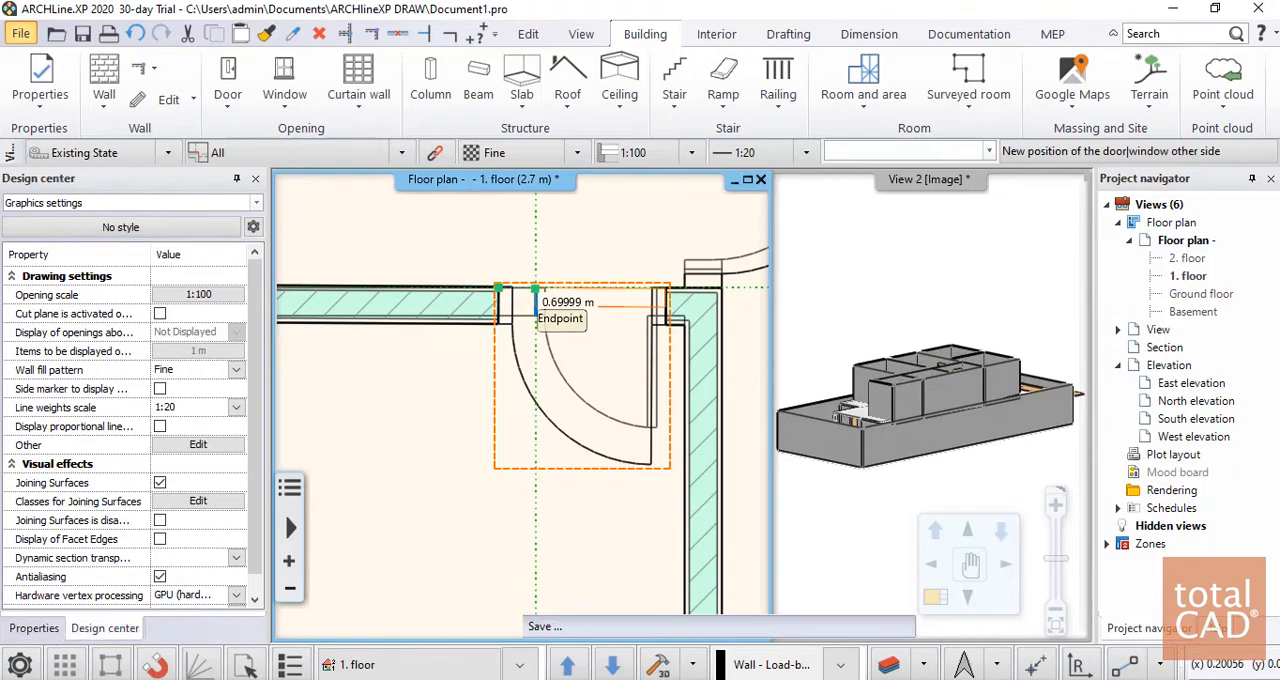
click(535, 289)
scroll(543, 386, down, 4)
middle_drag(724, 315, 790, 329)
scroll(479, 401, up, 3)
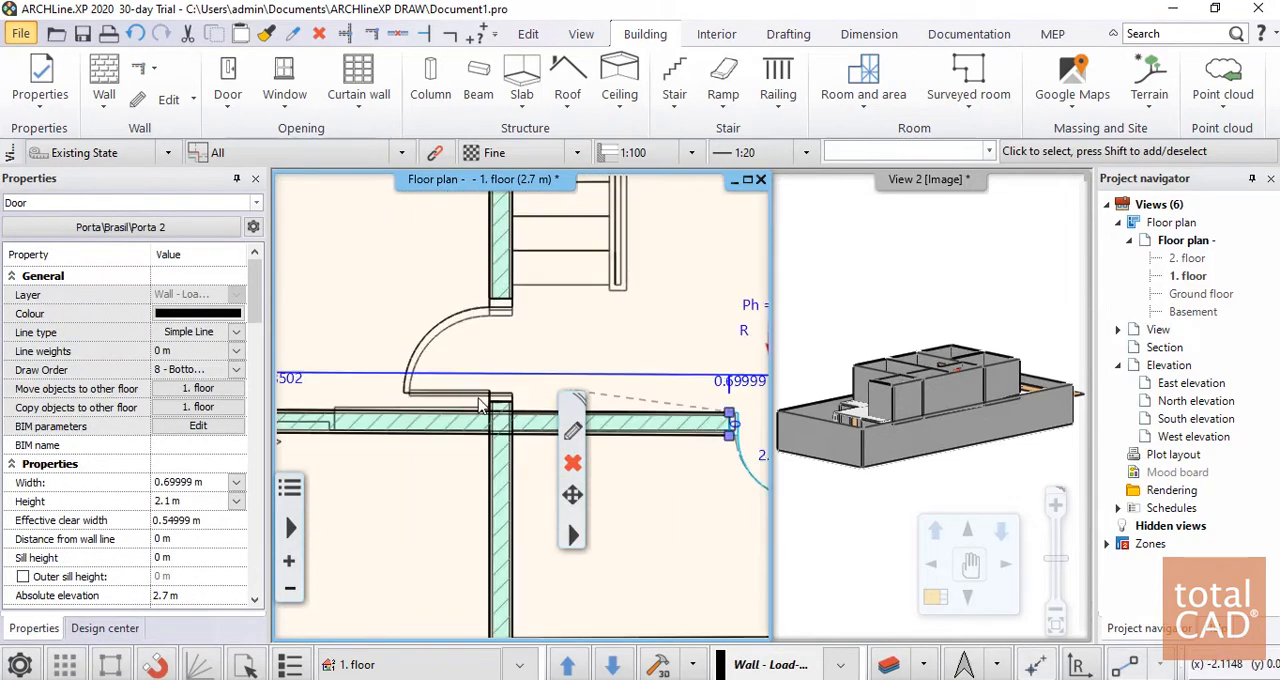
scroll(470, 310, up, 3)
click(473, 323)
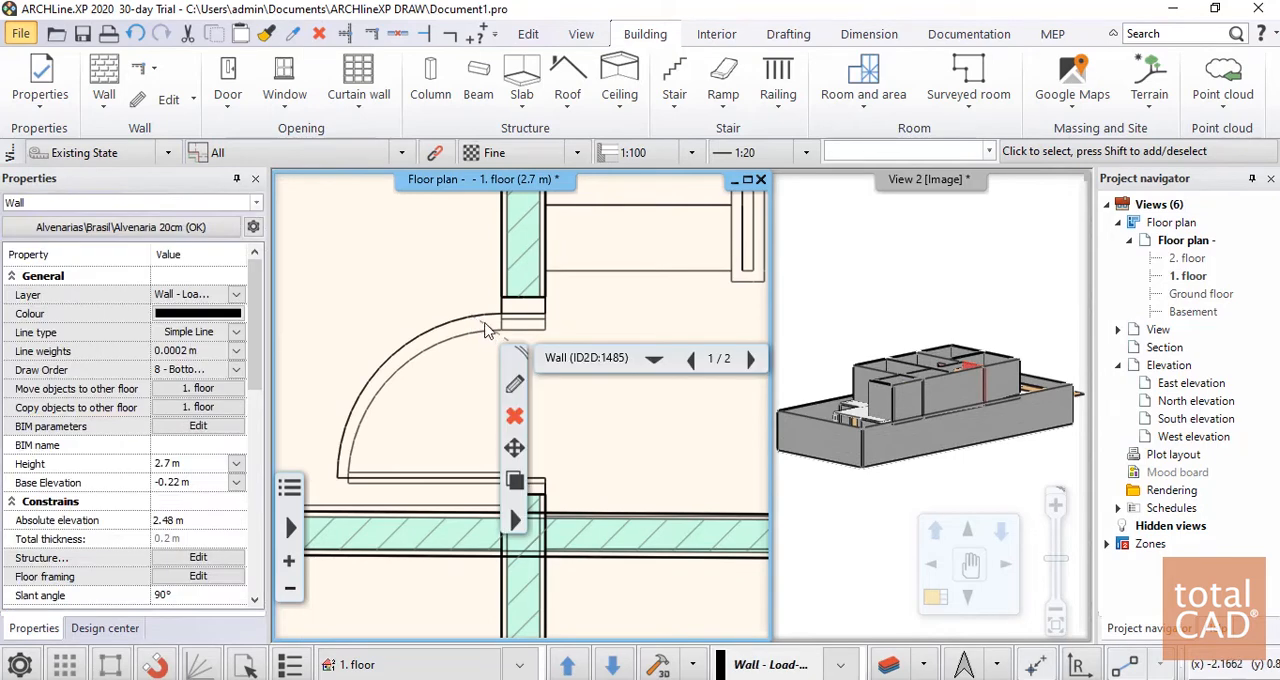
click(495, 322)
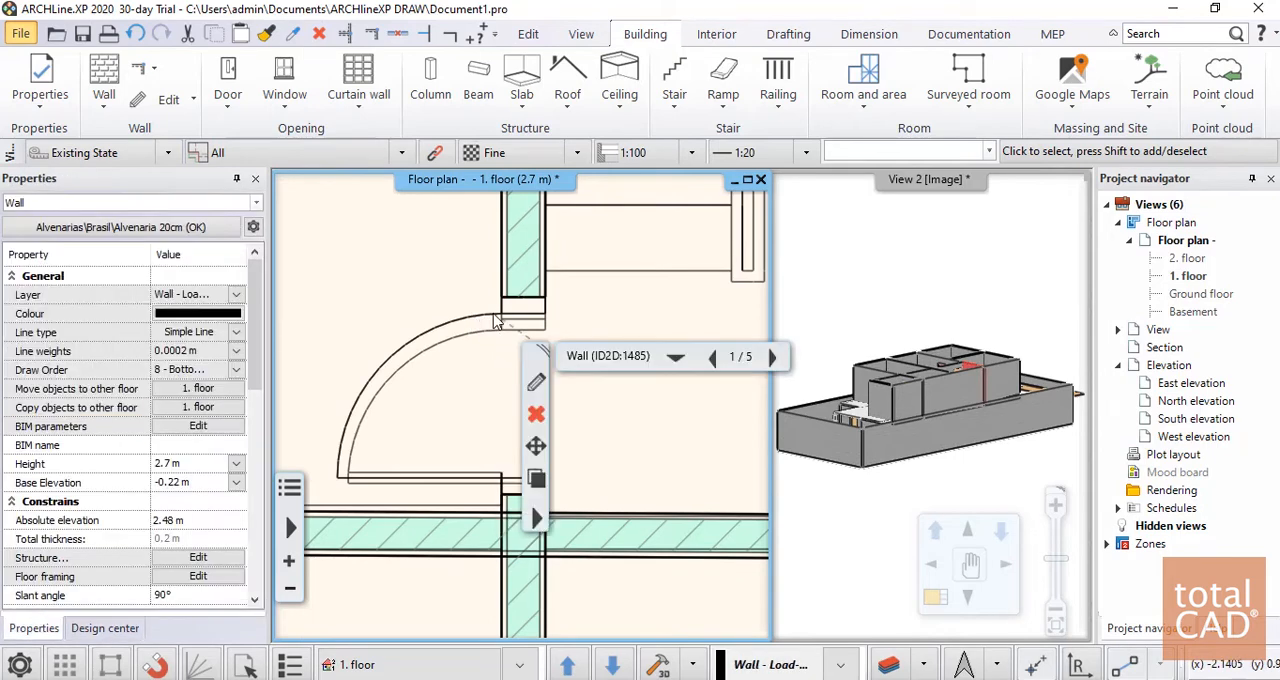
click(602, 320)
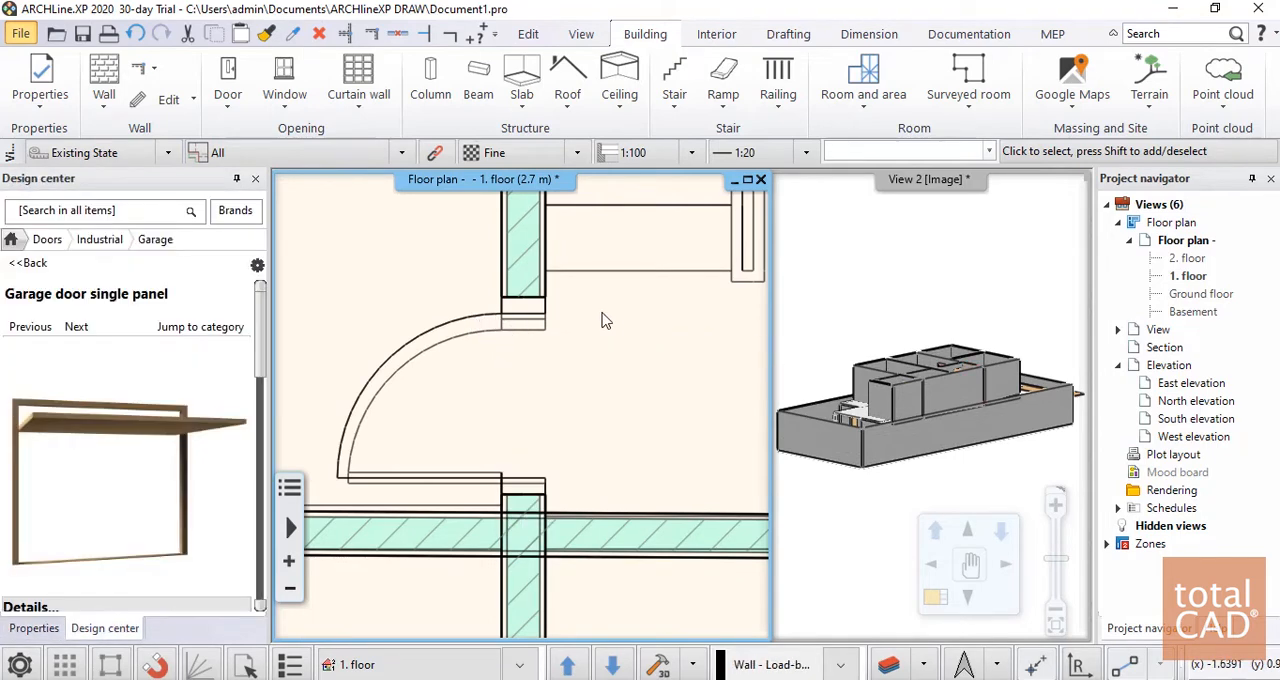
click(372, 390)
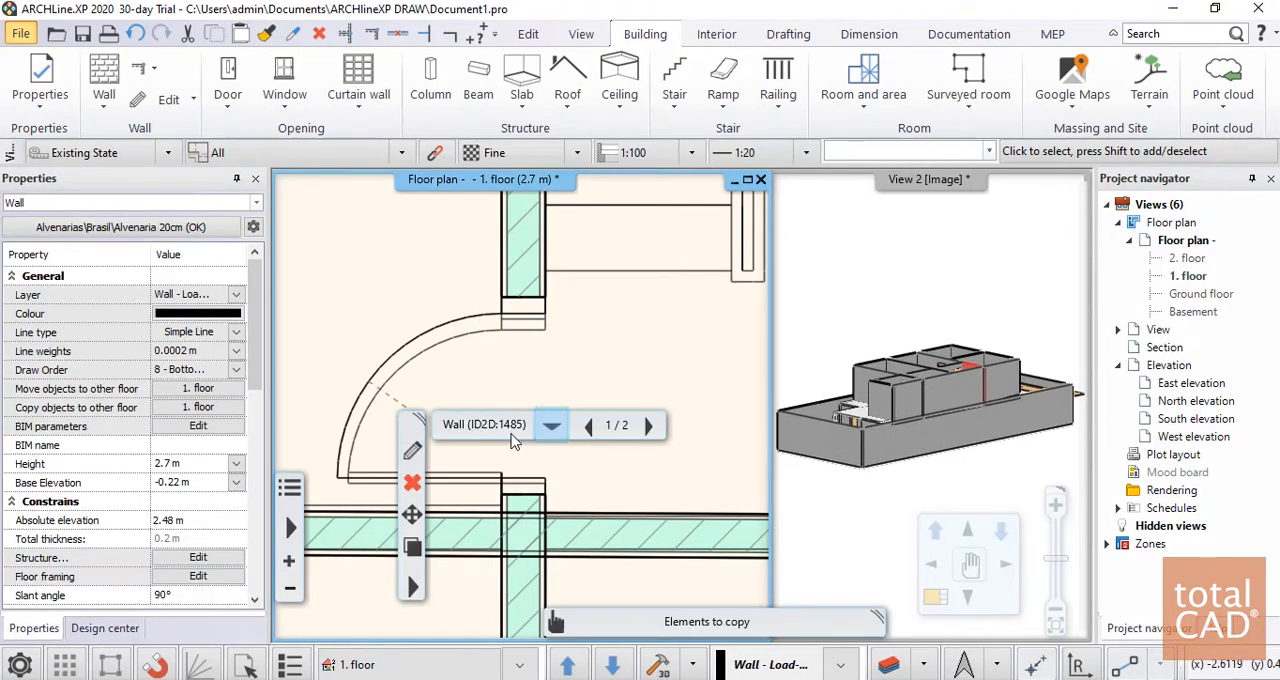
key(Escape)
click(520, 480)
scroll(522, 404, down, 3)
click(603, 378)
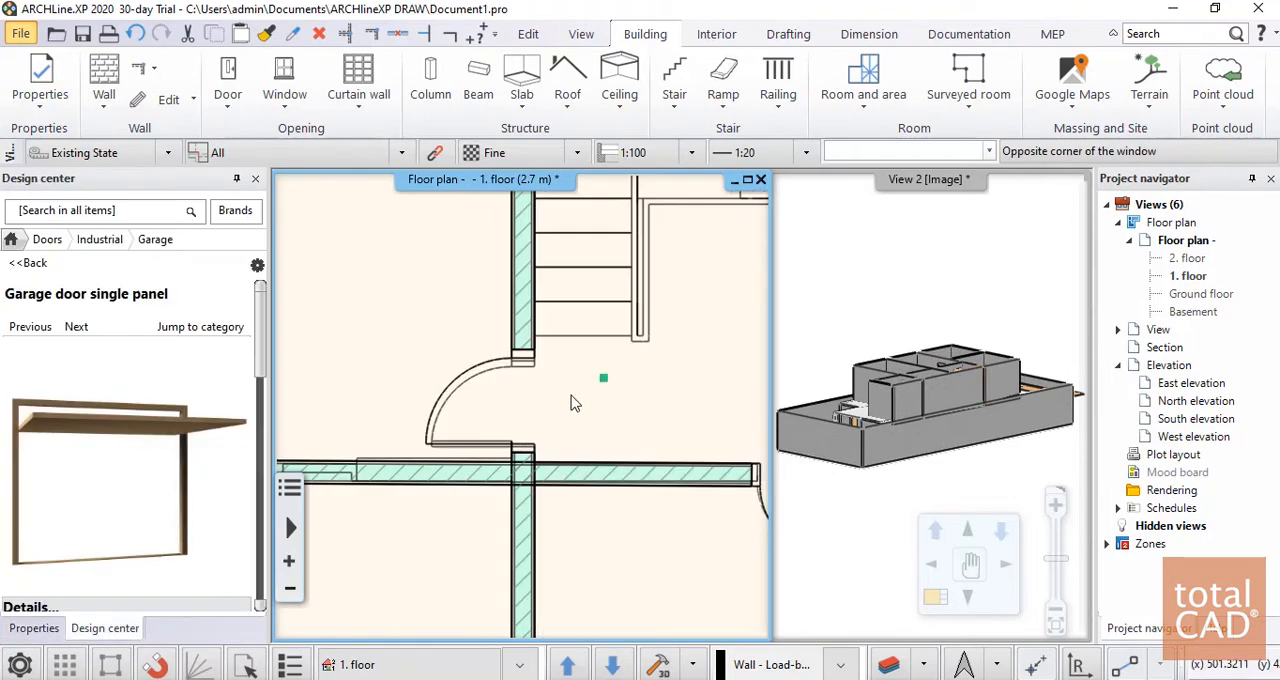
key(Escape)
Reduce the northeast room's door to about 0.81 m wide by moving its north jamb to the DWG frame
scroll(590, 330, down, 3)
scroll(606, 283, up, 5)
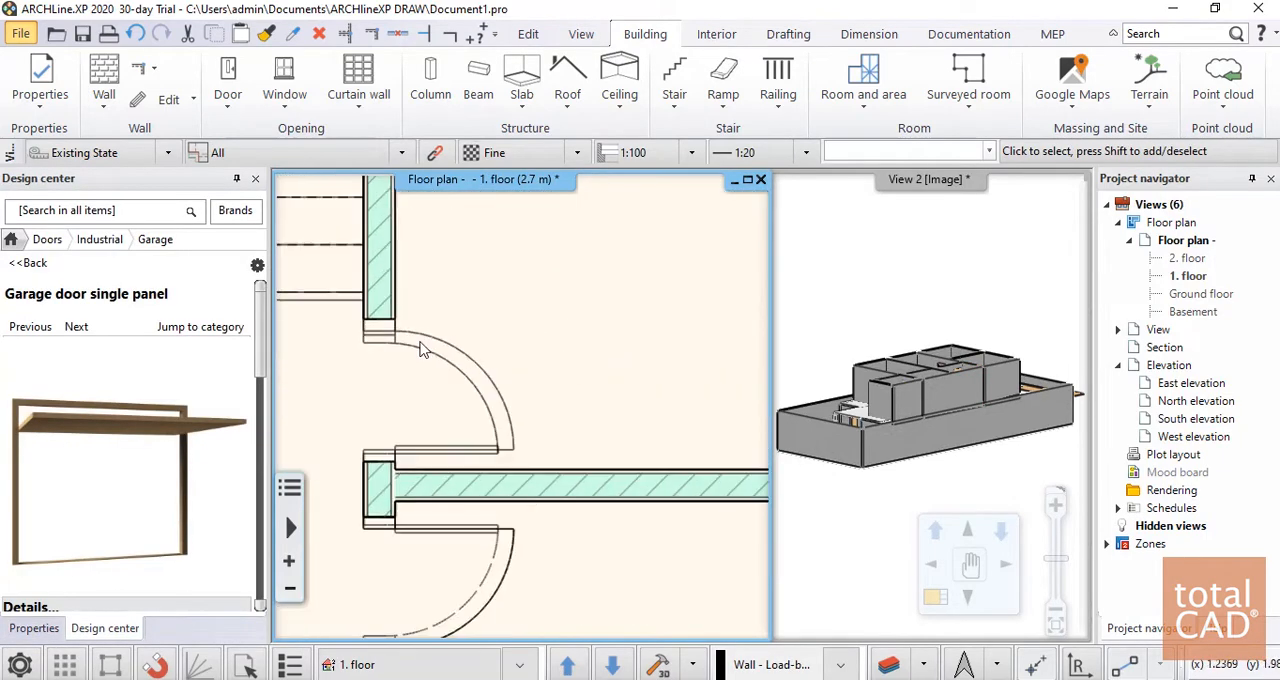
scroll(422, 348, up, 1)
click(422, 345)
click(372, 330)
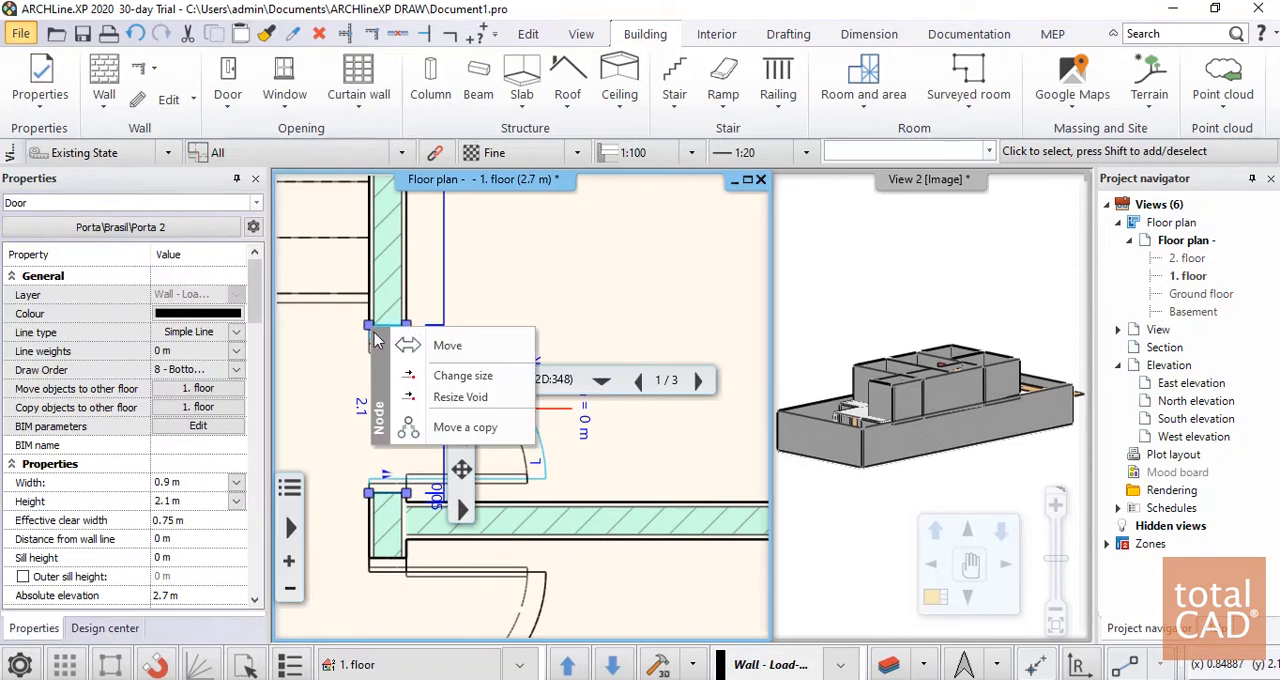
click(462, 376)
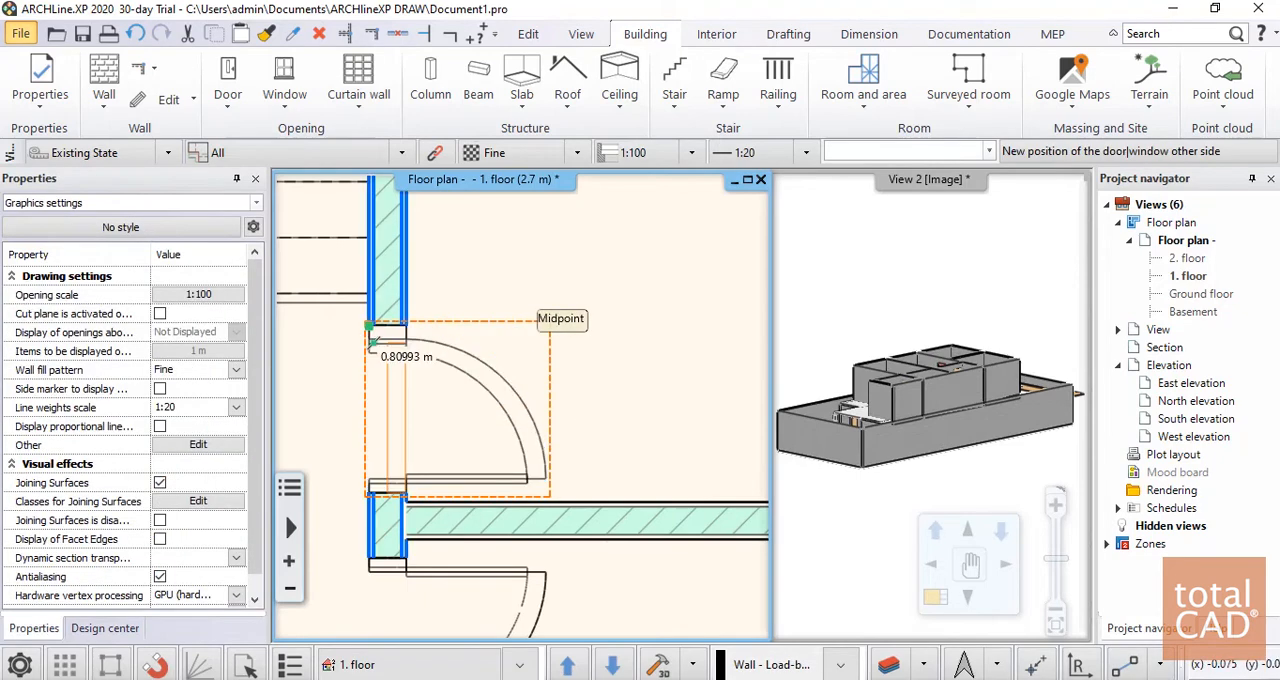
click(370, 342)
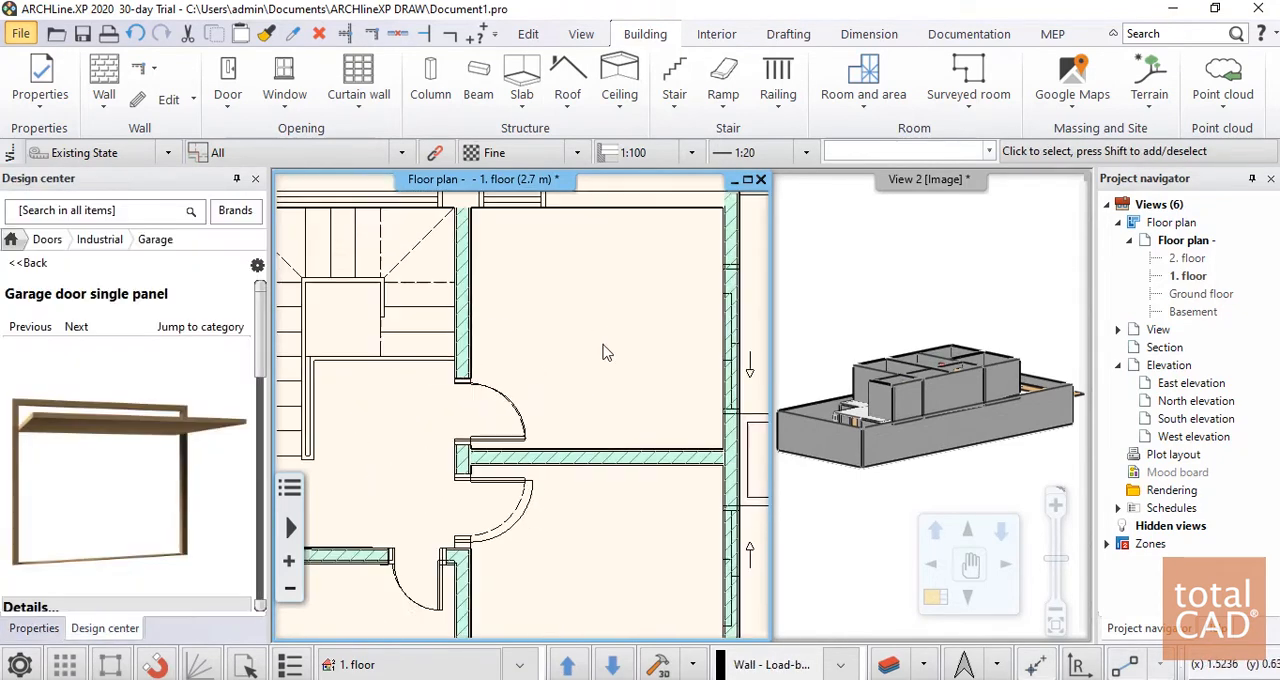
scroll(561, 395, up, 2)
scroll(628, 525, up, 5)
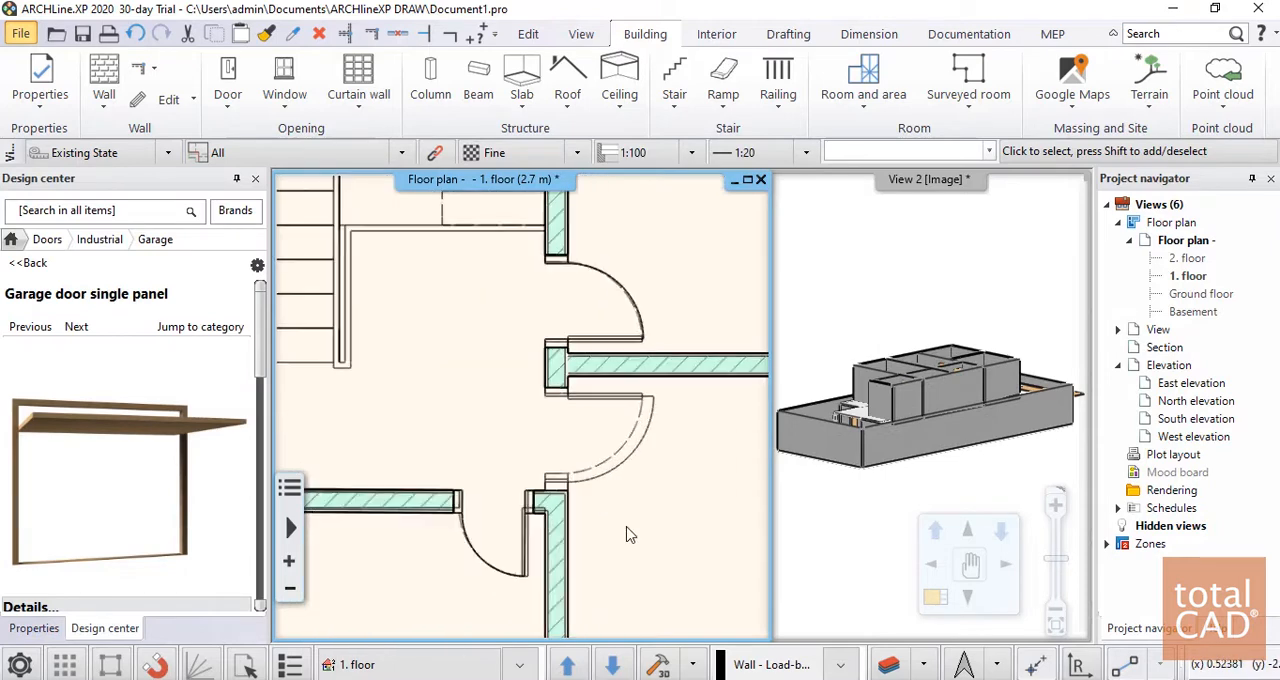
Reduce the southeast room's door to about 0.8 m wide by moving its south jamb to the DWG frame
click(530, 418)
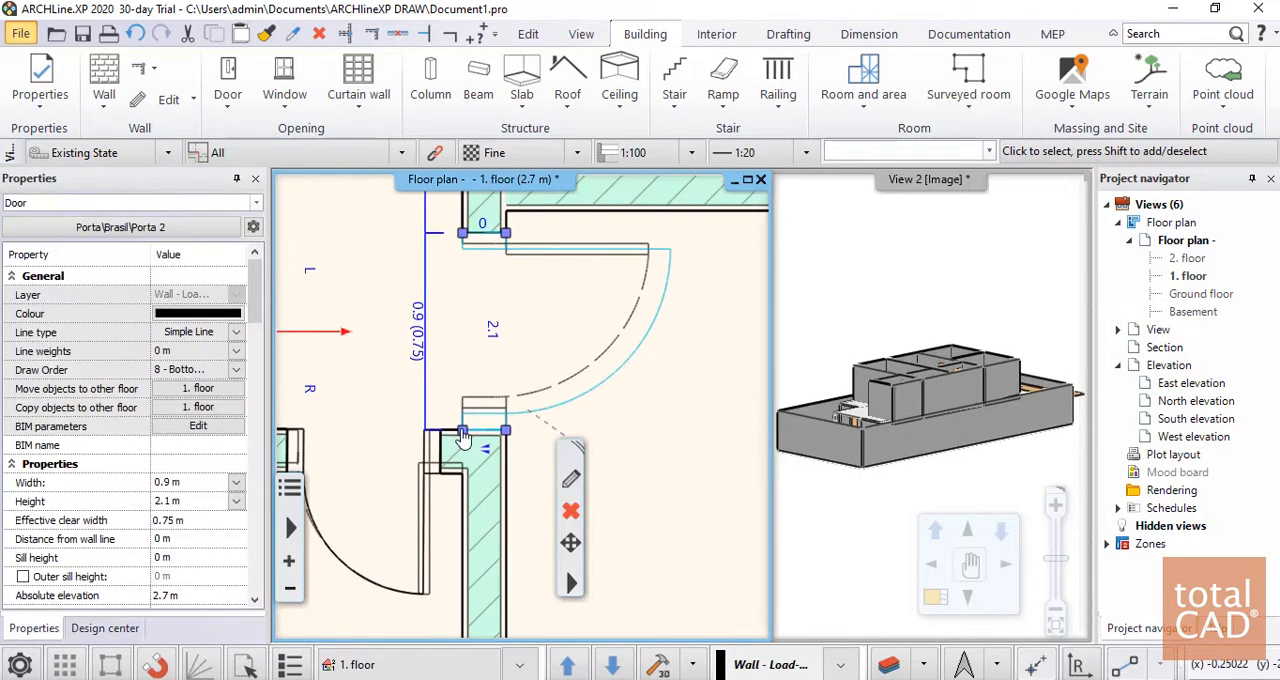
click(462, 431)
click(521, 482)
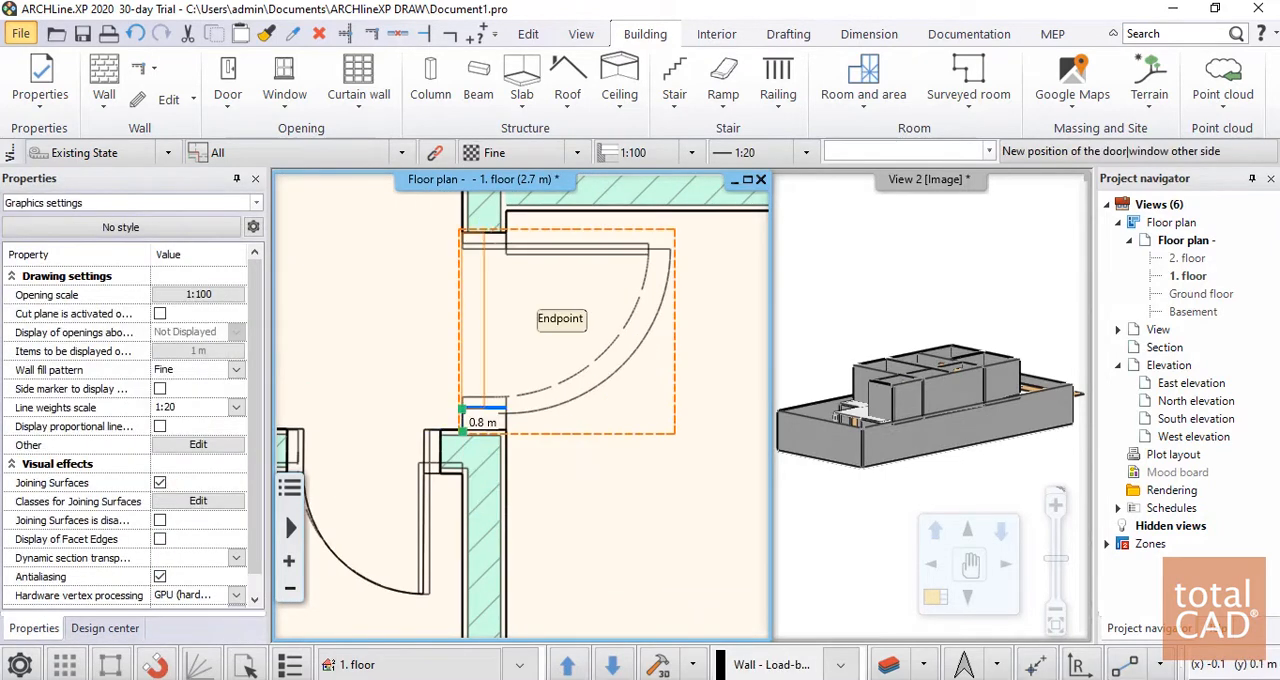
click(540, 410)
key(Escape)
Reduce the door between the stair hall and the northwest room to 0.8 m wide by moving its north jamb to the DWG frame
scroll(695, 381, down, 5)
middle_drag(430, 402, 655, 429)
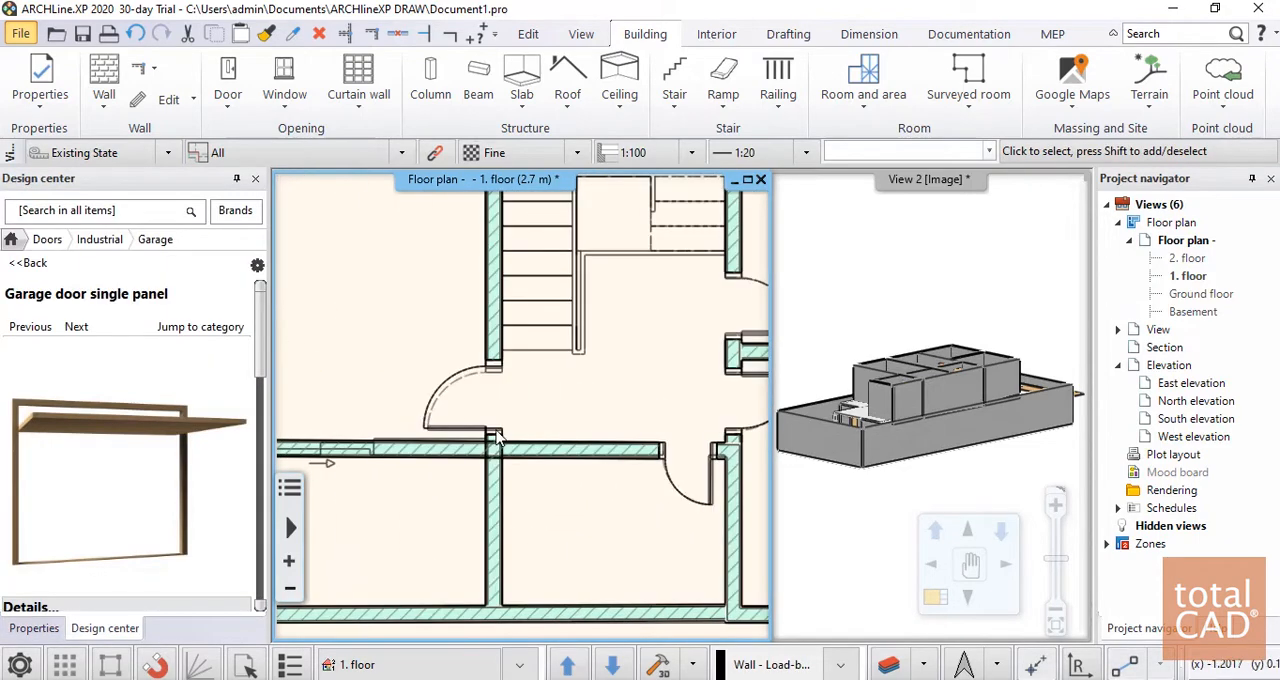
scroll(500, 440, up, 5)
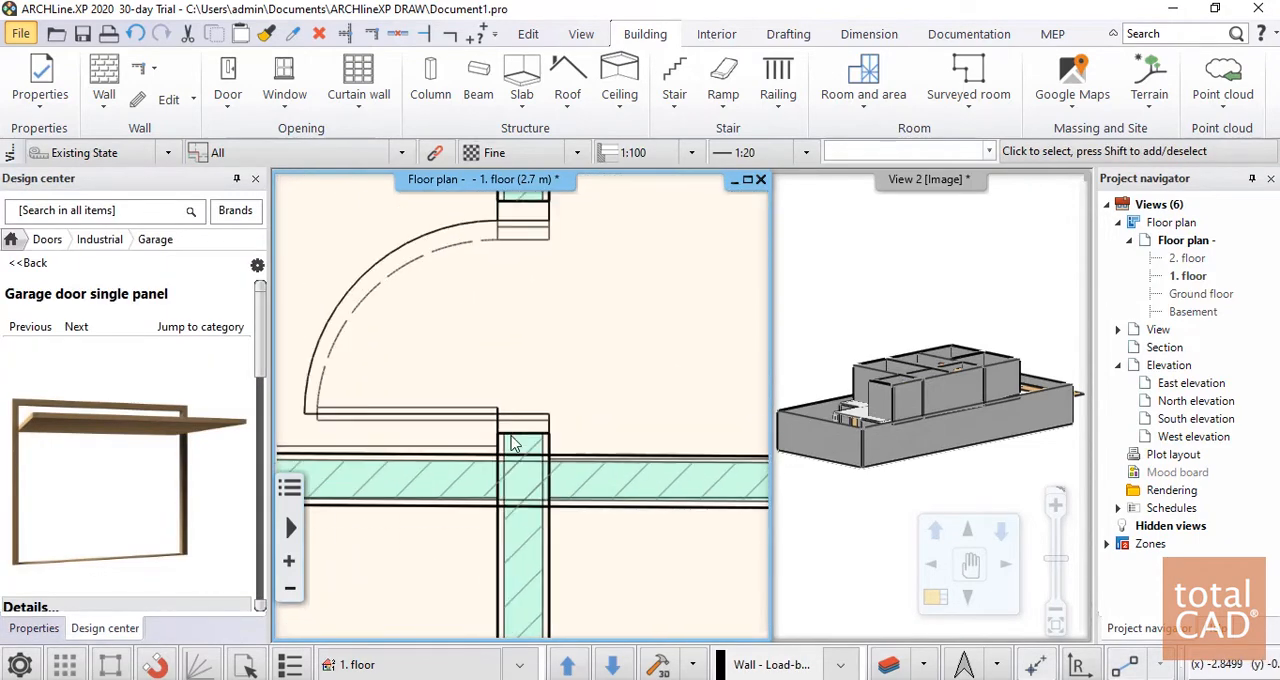
scroll(470, 278, down, 3)
click(476, 278)
scroll(450, 285, up, 3)
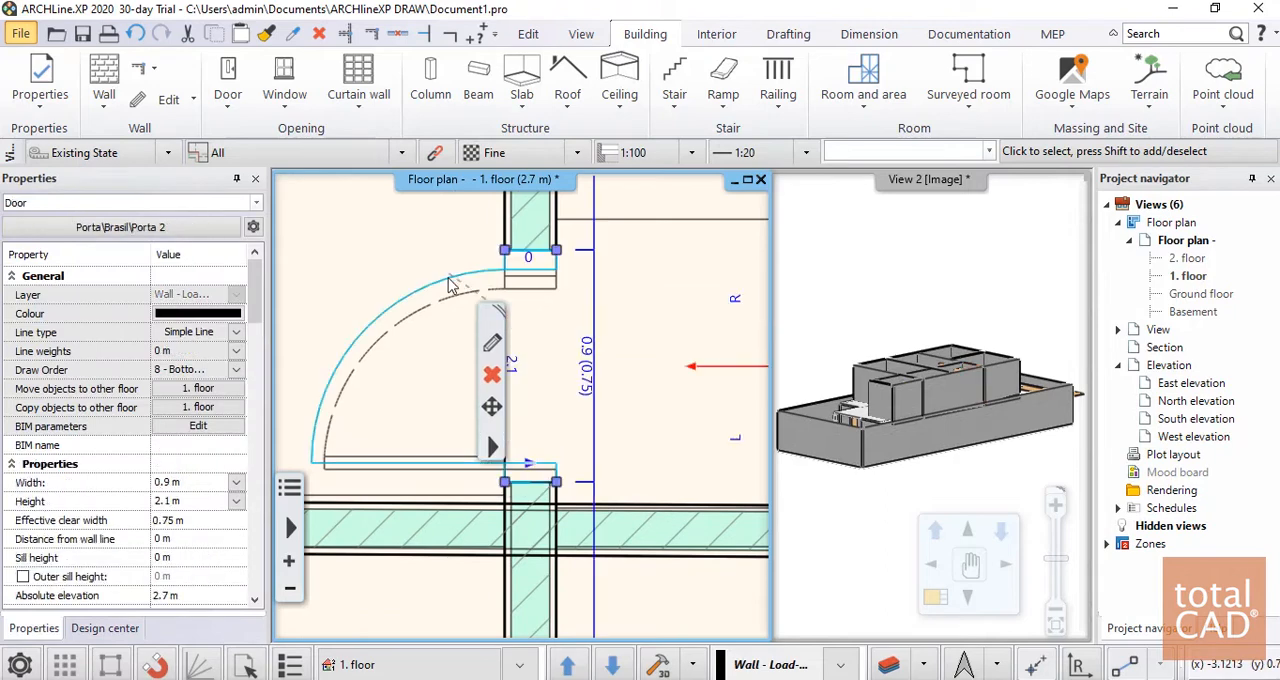
click(580, 298)
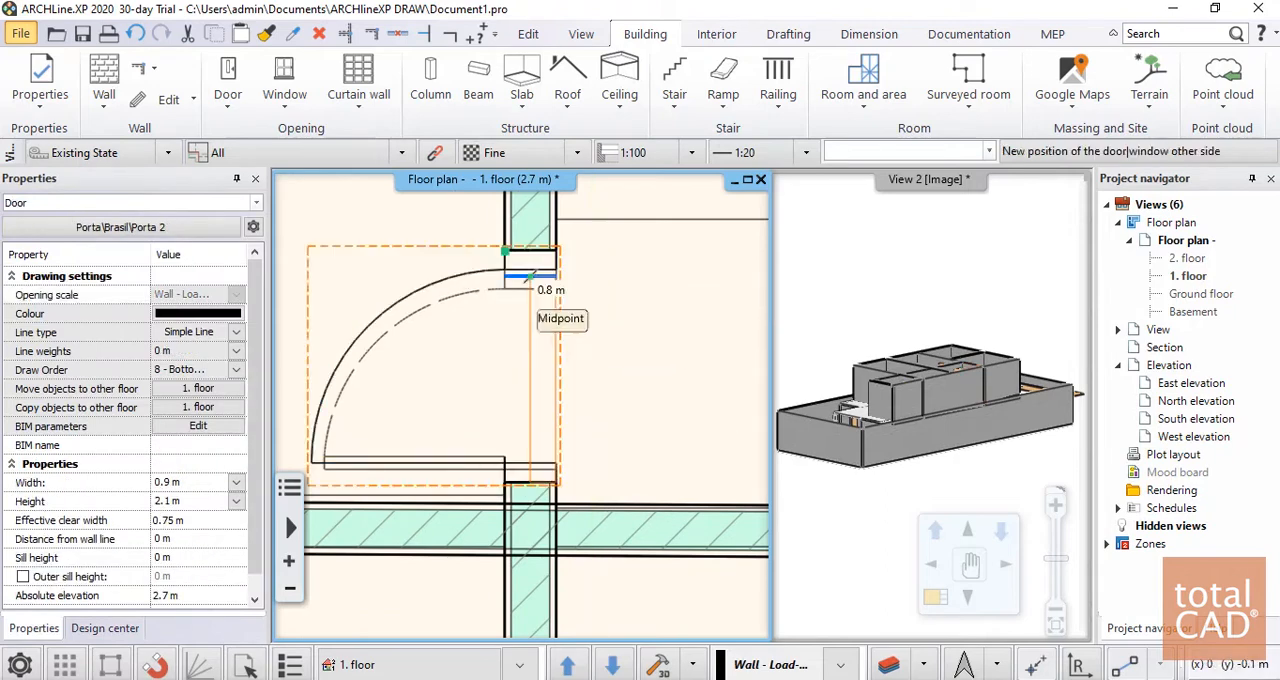
click(530, 278)
scroll(597, 351, down, 3)
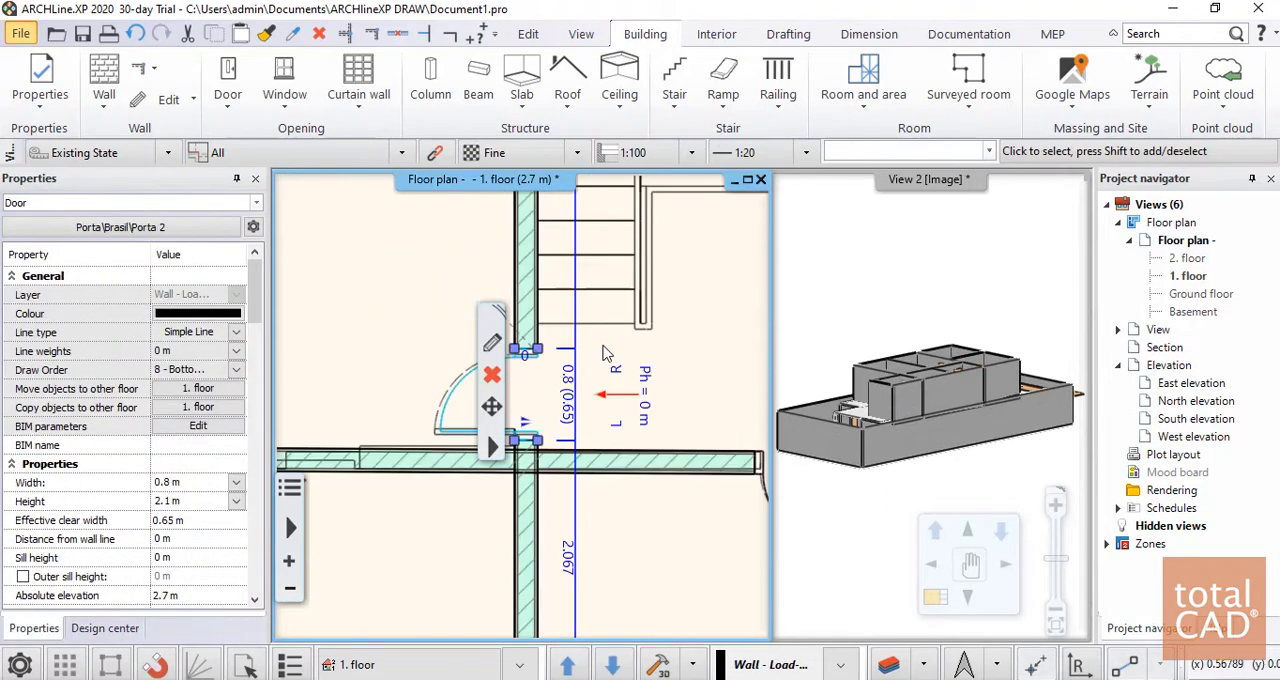
key(Escape)
Examine the first floor's interior doors in the 3D view from several angles
scroll(602, 351, down, 3)
middle_drag(893, 368, 923, 463)
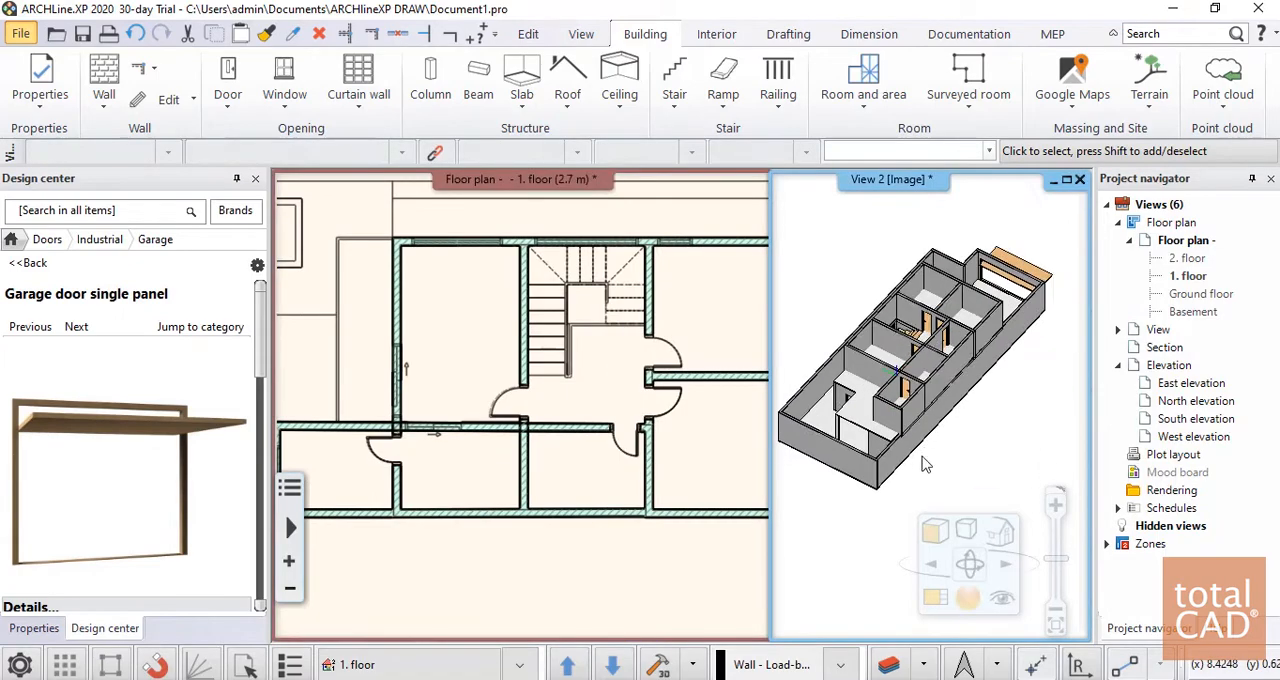
scroll(955, 372, up, 6)
scroll(957, 372, down, 3)
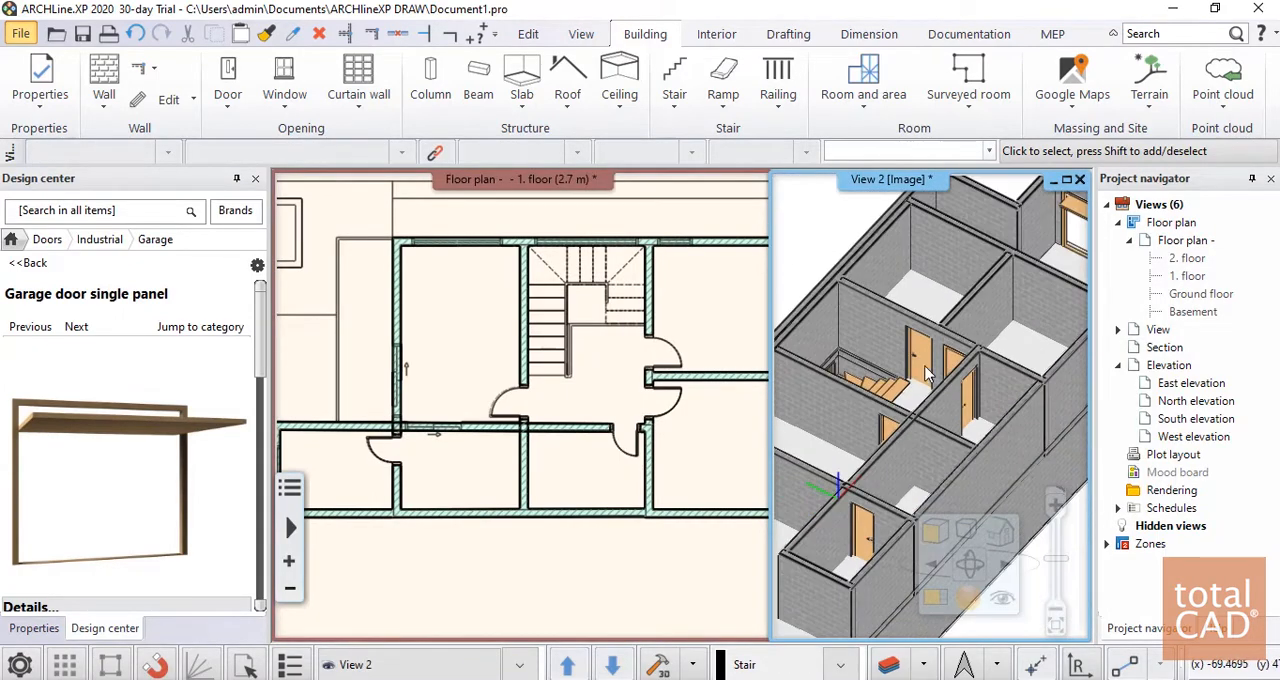
scroll(930, 373, up, 5)
middle_drag(971, 386, 891, 305)
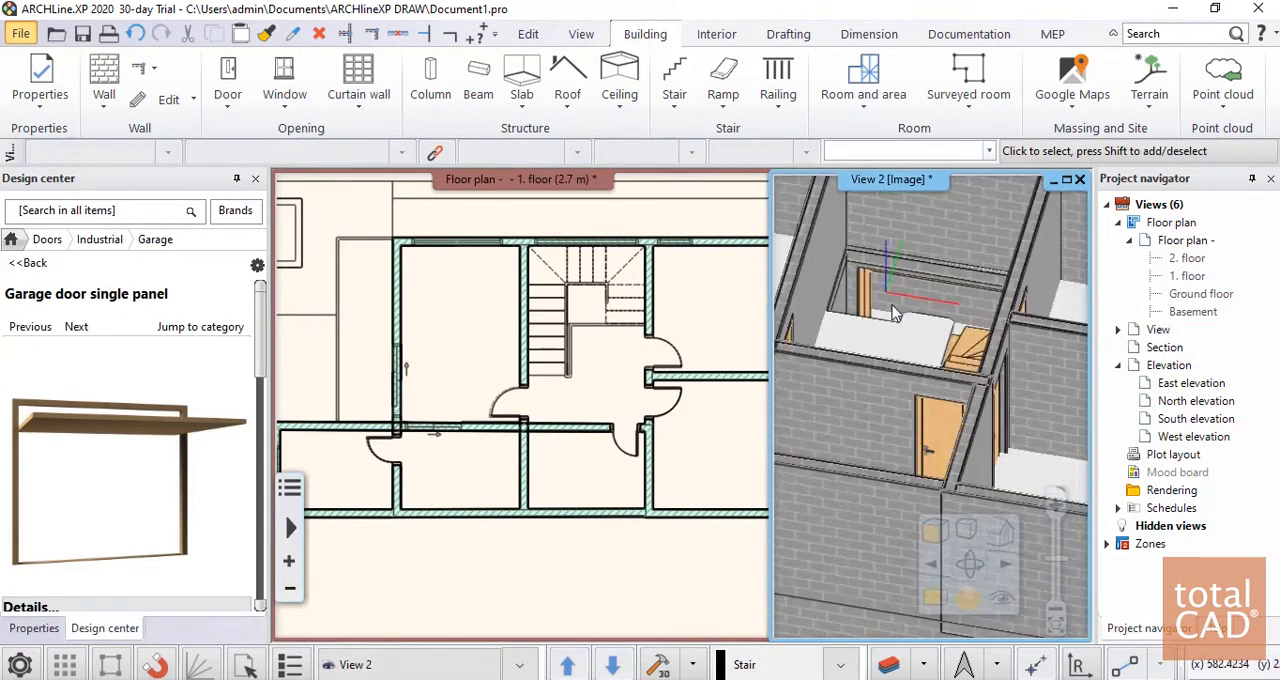
scroll(925, 330, down, 7)
middle_drag(923, 346, 982, 413)
scroll(958, 350, up, 5)
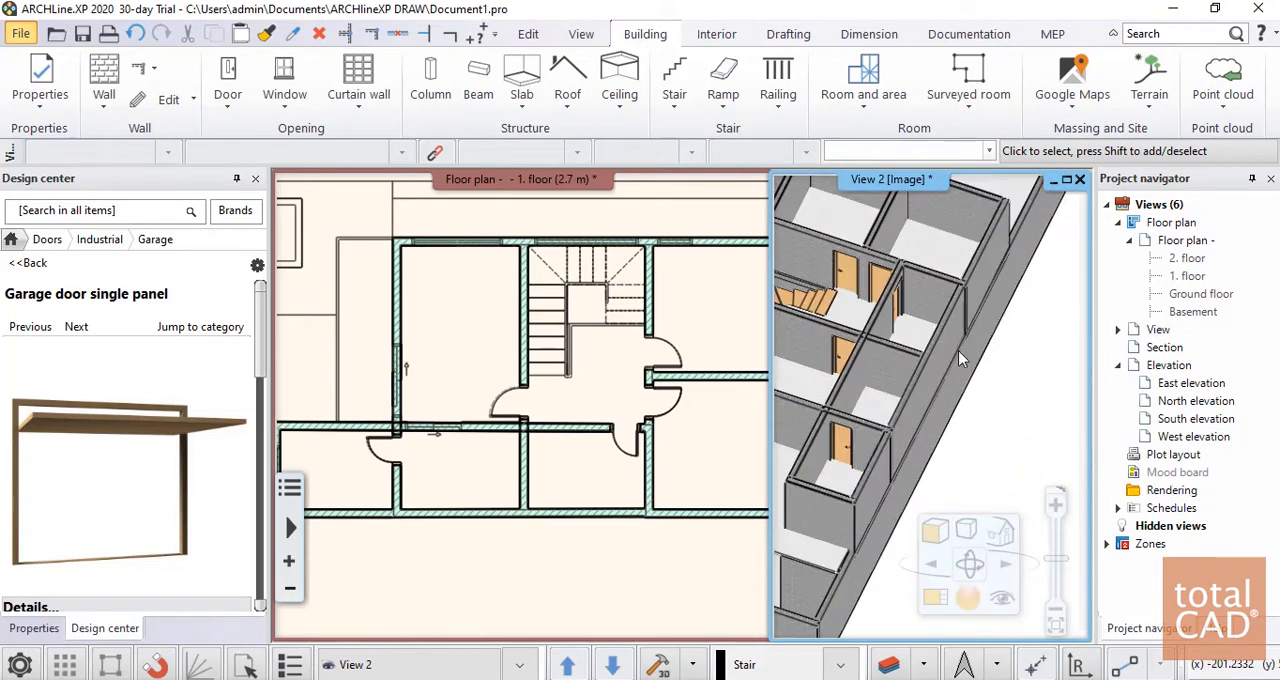
Choose the black-framed 2-leaf sliding in door from the library's indoor sliding doors for the northwest room's west wall
click(452, 320)
scroll(455, 346, down, 3)
scroll(455, 346, up, 2)
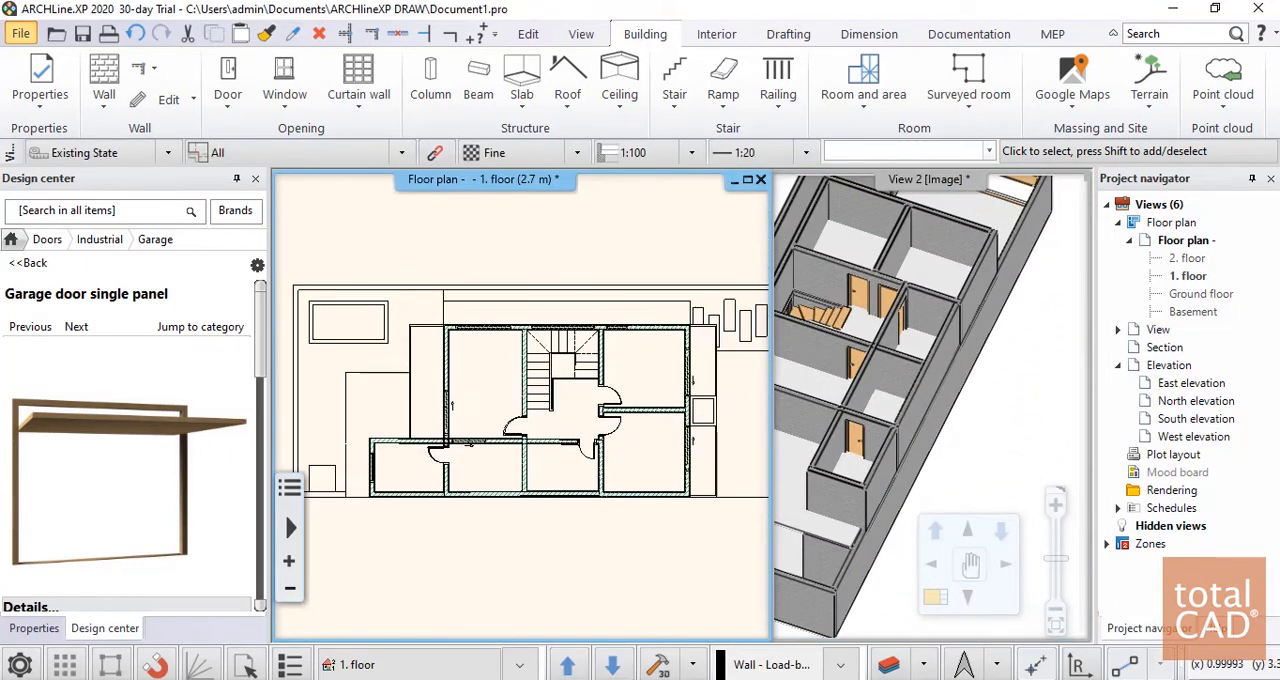
scroll(488, 362, up, 3)
middle_drag(442, 466, 426, 410)
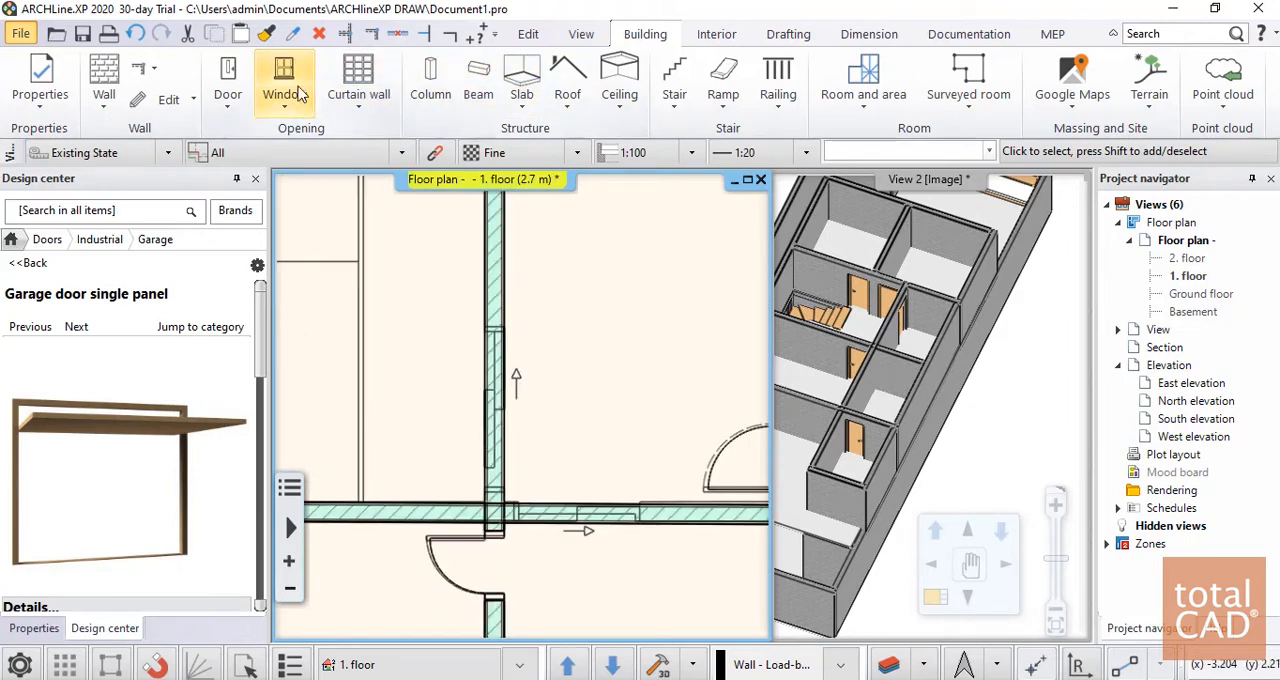
click(231, 80)
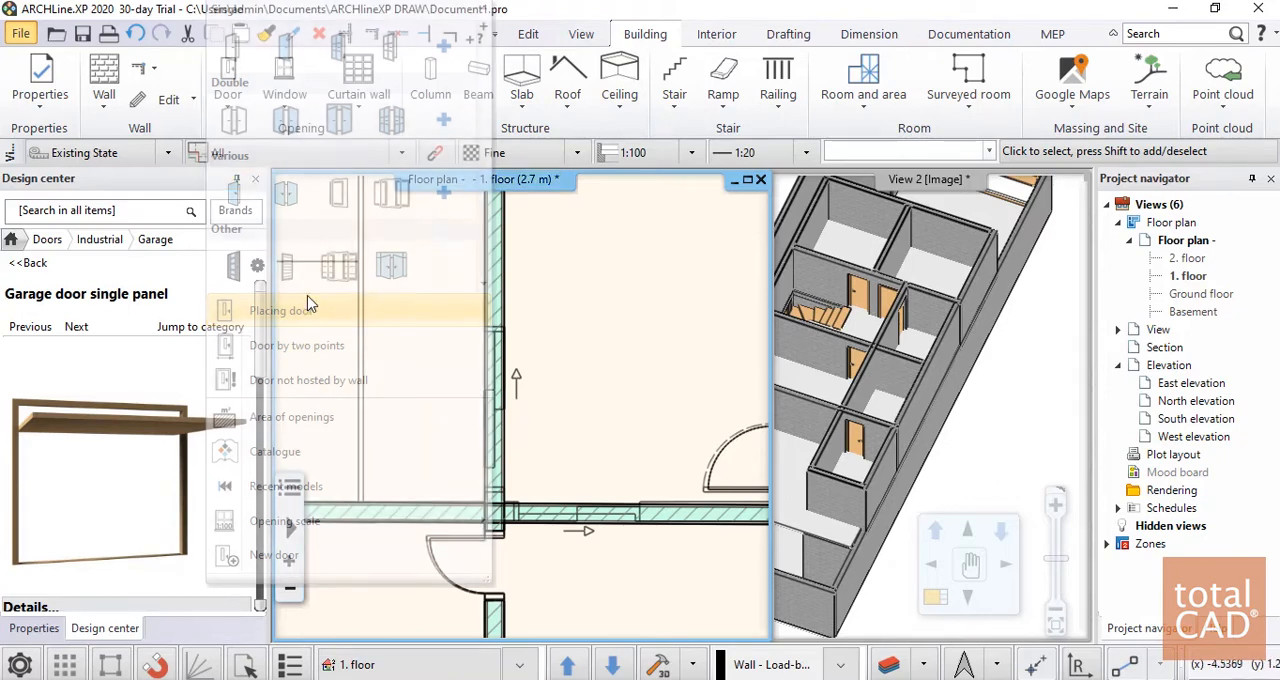
click(29, 264)
click(29, 264)
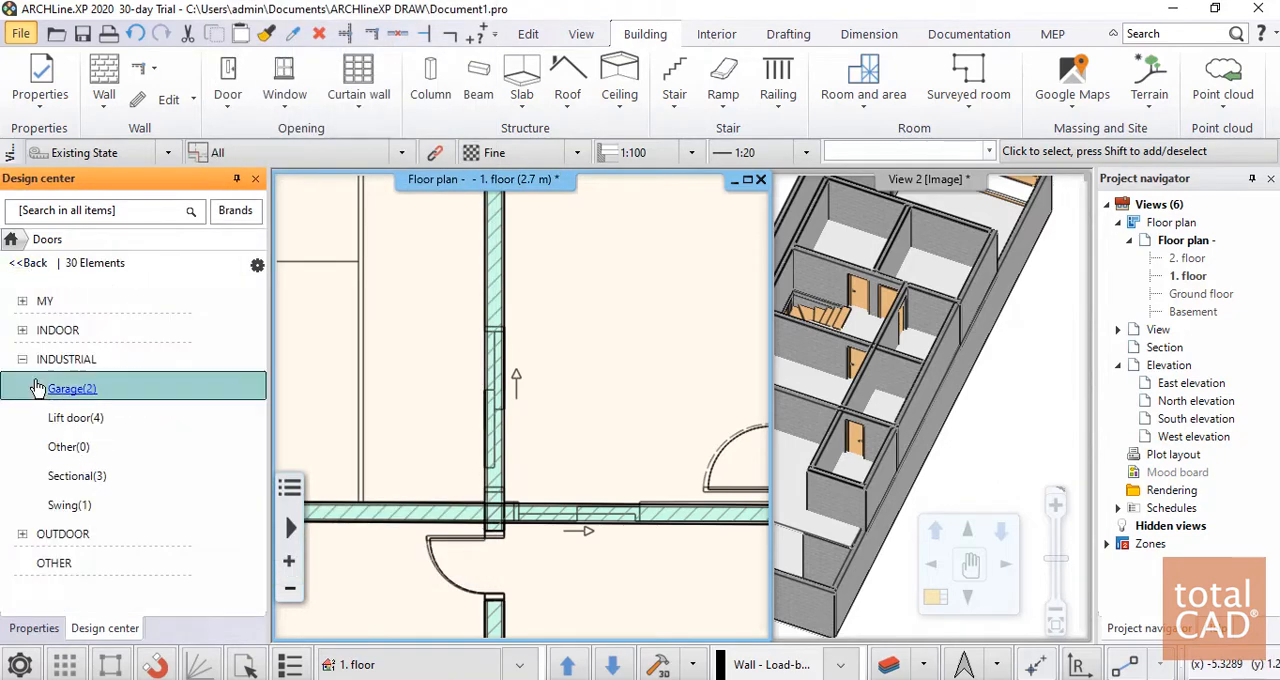
click(30, 330)
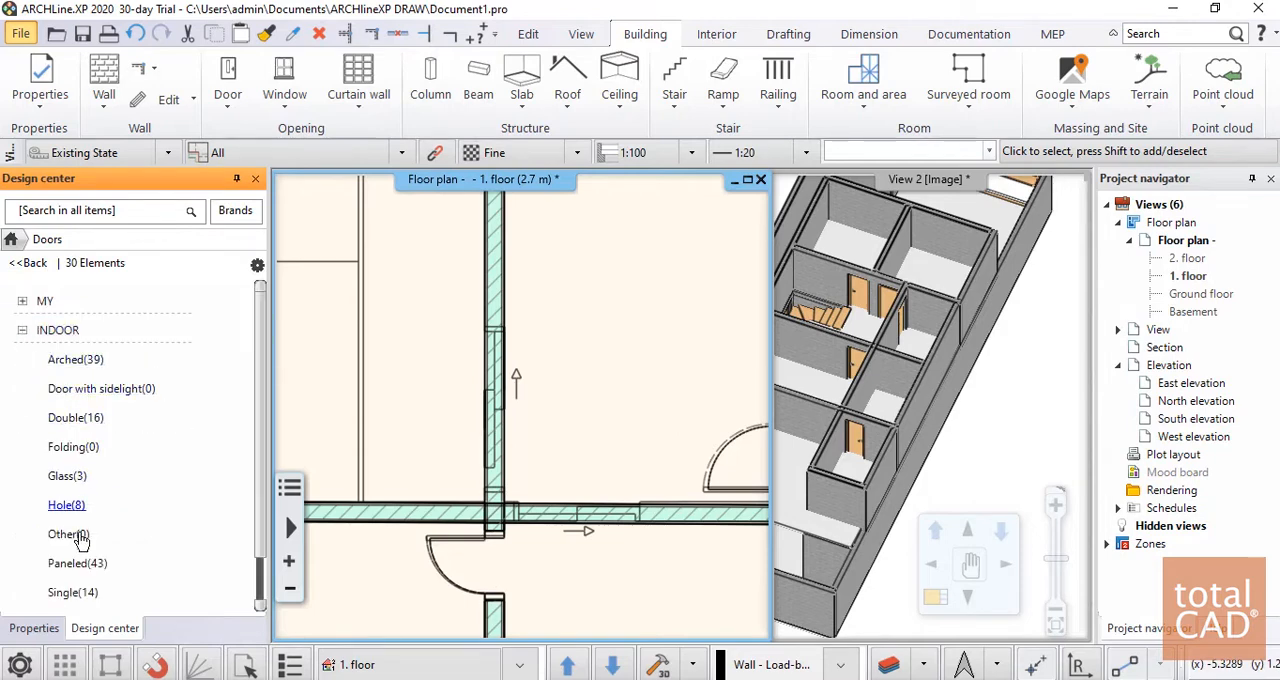
click(73, 535)
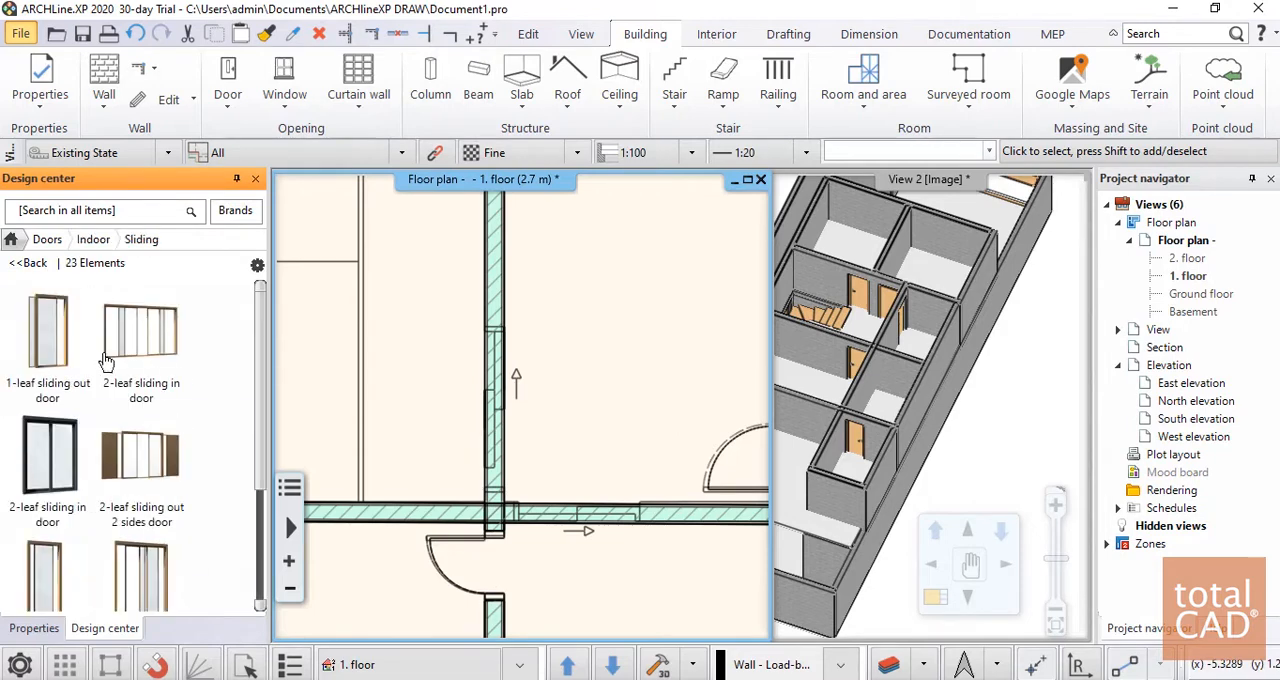
click(78, 480)
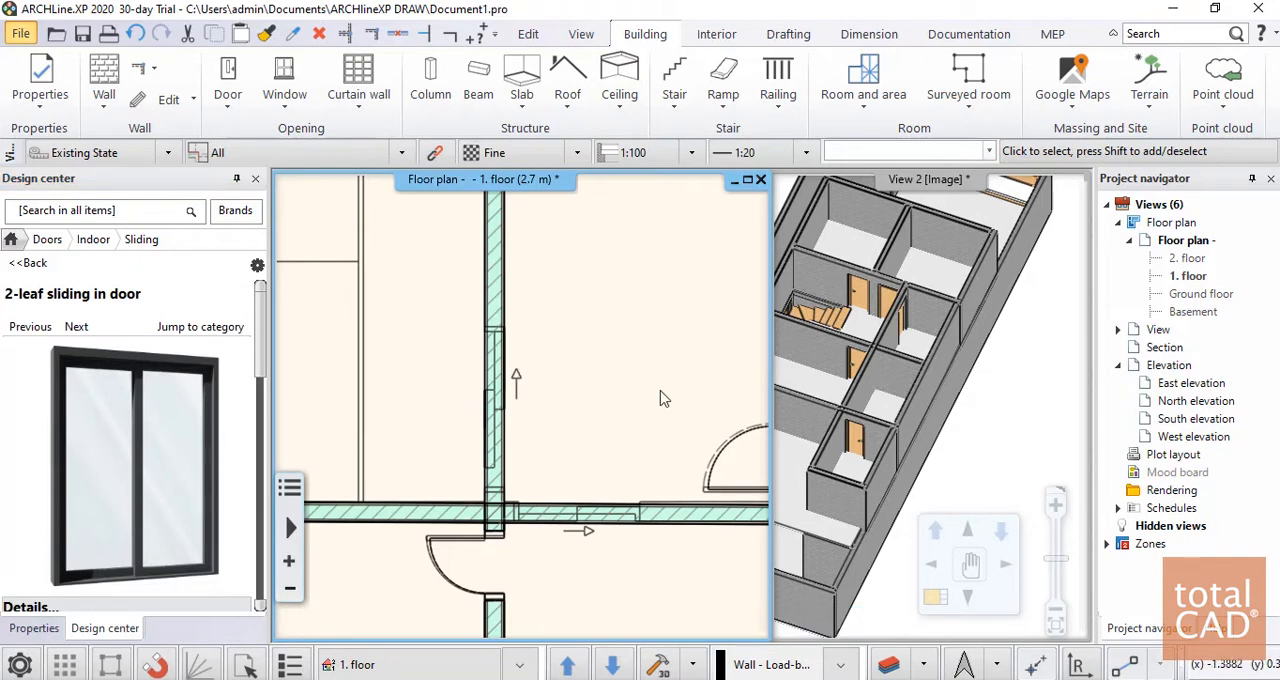
Place the 2-leaf sliding in door at a given point in the northwest room's west wall, starting from the DWG opening's south end
right_click(565, 388)
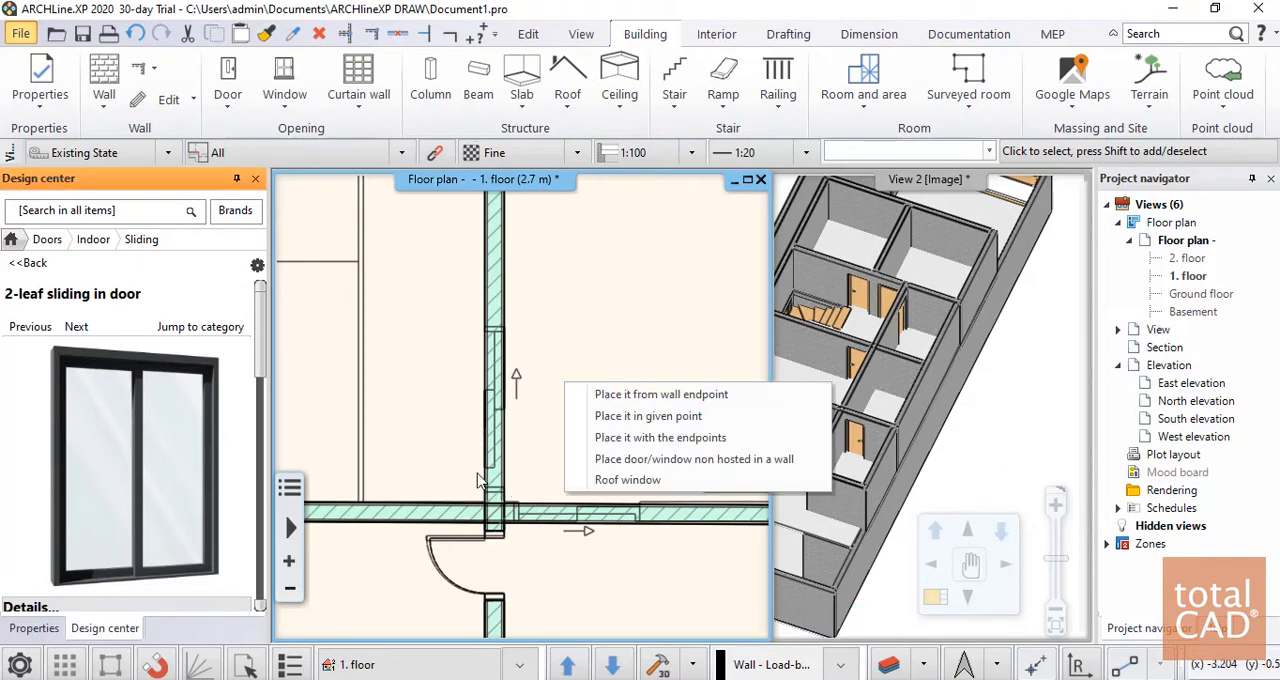
click(620, 415)
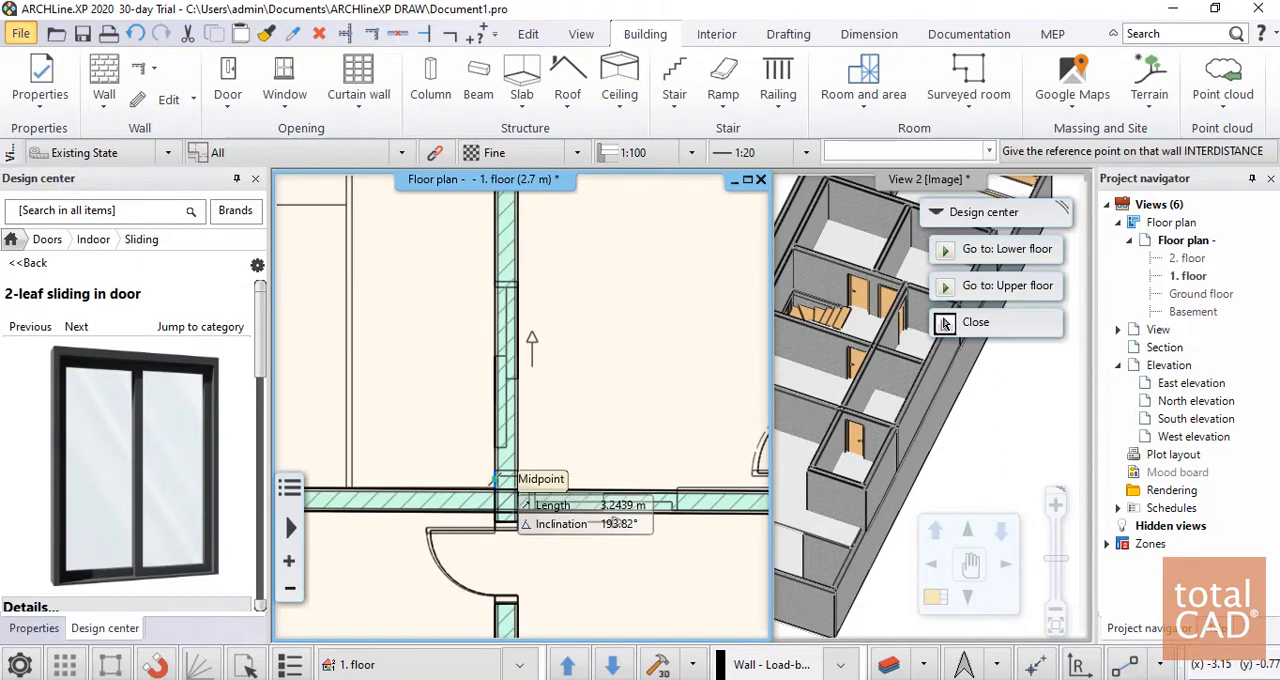
click(503, 476)
click(505, 292)
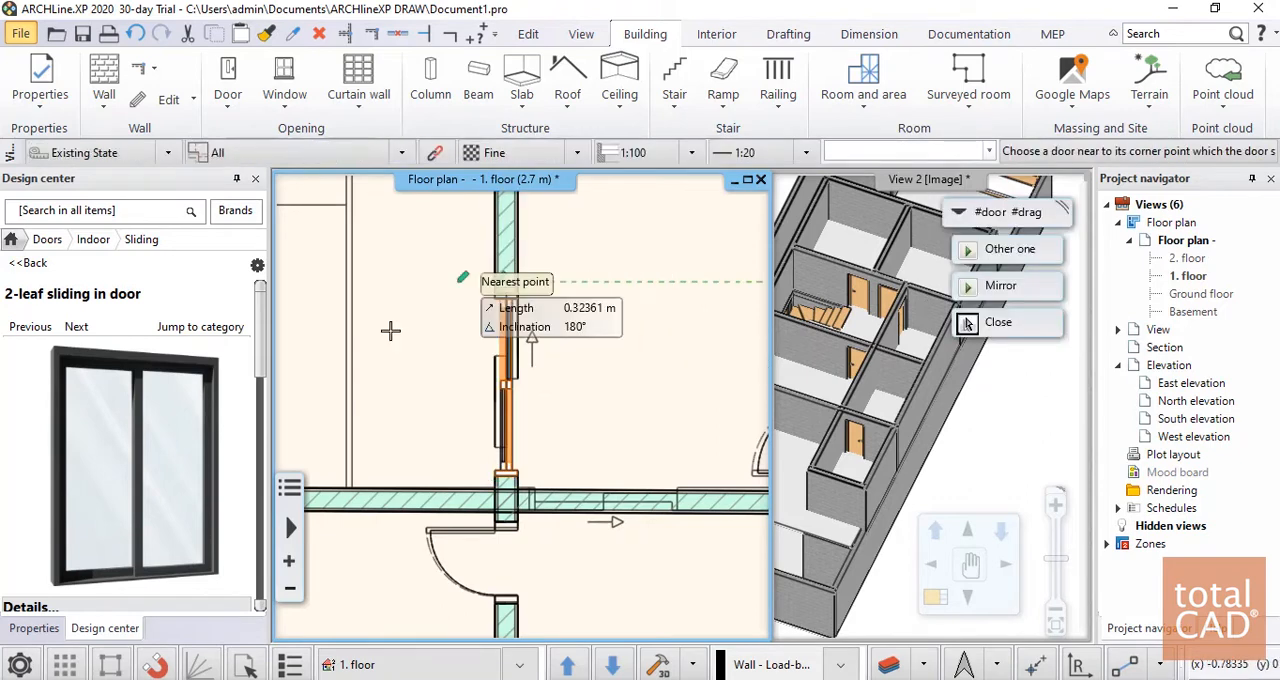
click(541, 384)
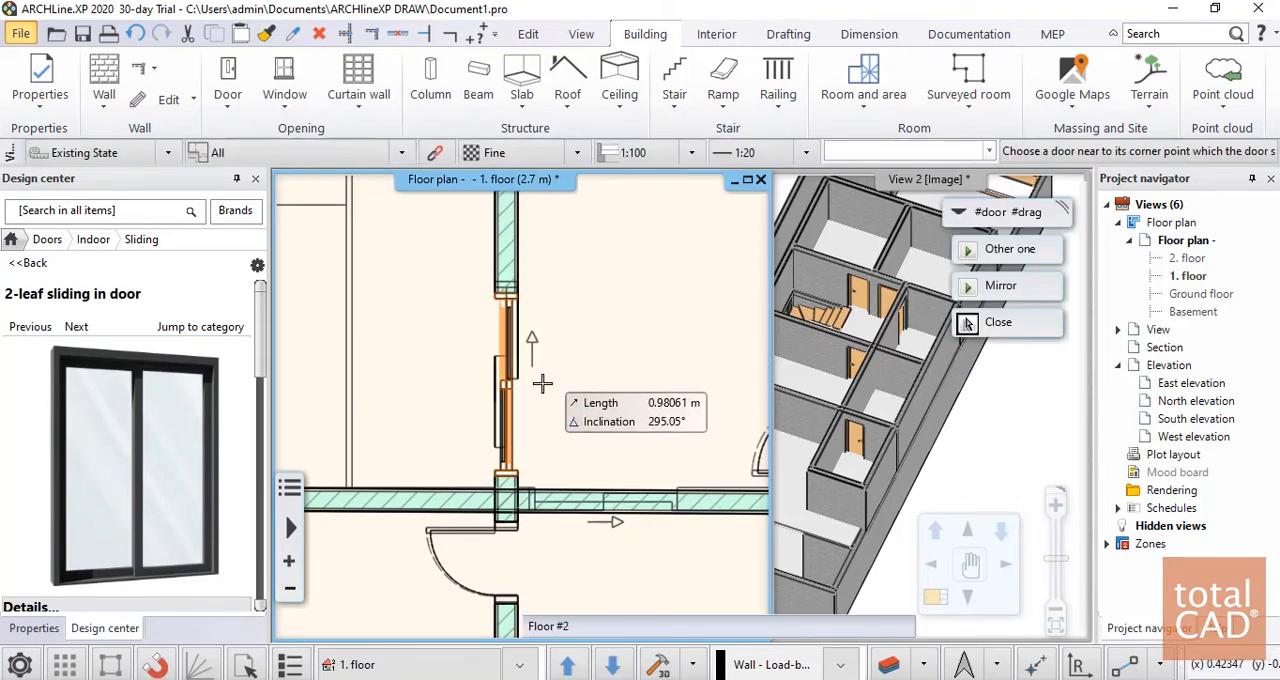
scroll(506, 295, up, 2)
key(Escape)
Widen the sliding door to 1.7 m by moving its north jamb to the end of the DWG opening
click(517, 311)
scroll(497, 290, up, 3)
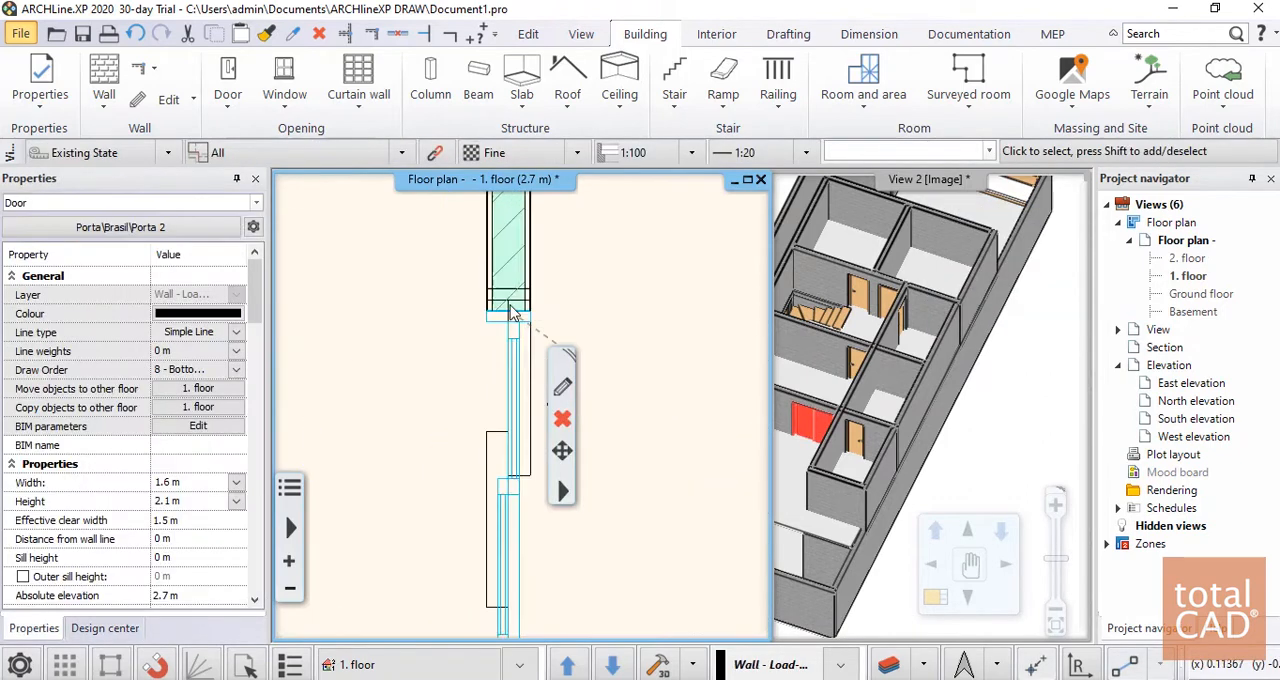
click(481, 371)
click(505, 378)
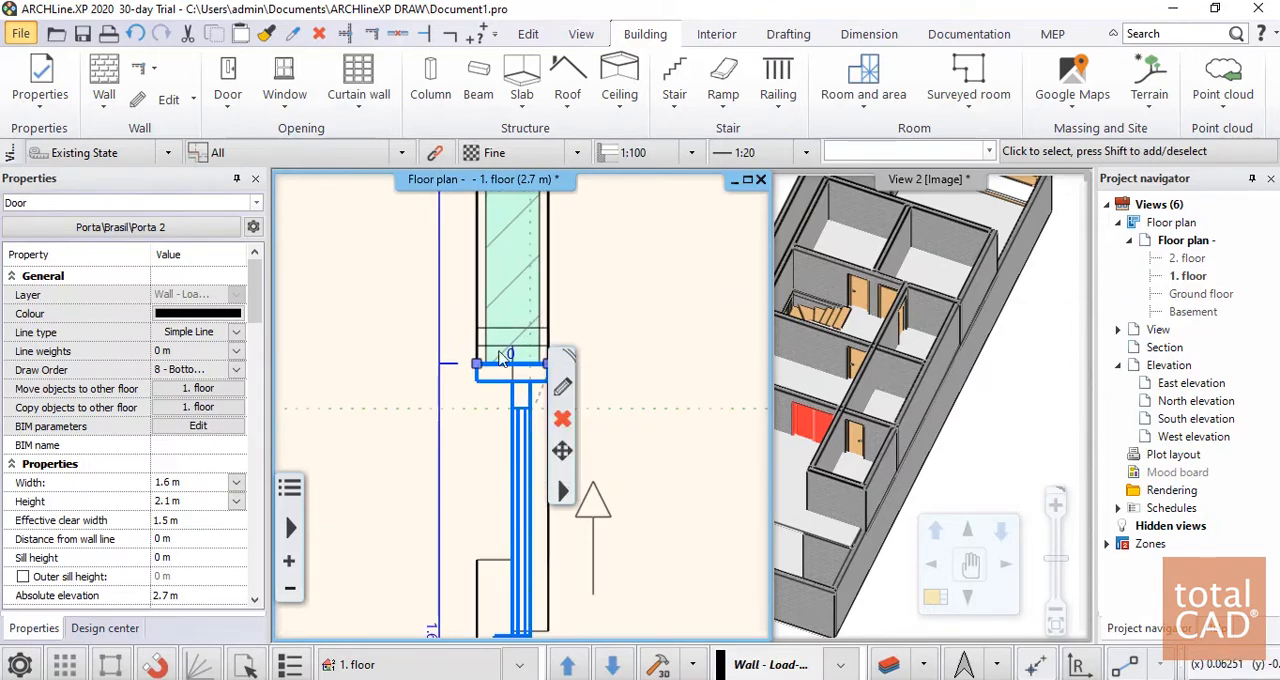
click(477, 328)
scroll(530, 378, down, 3)
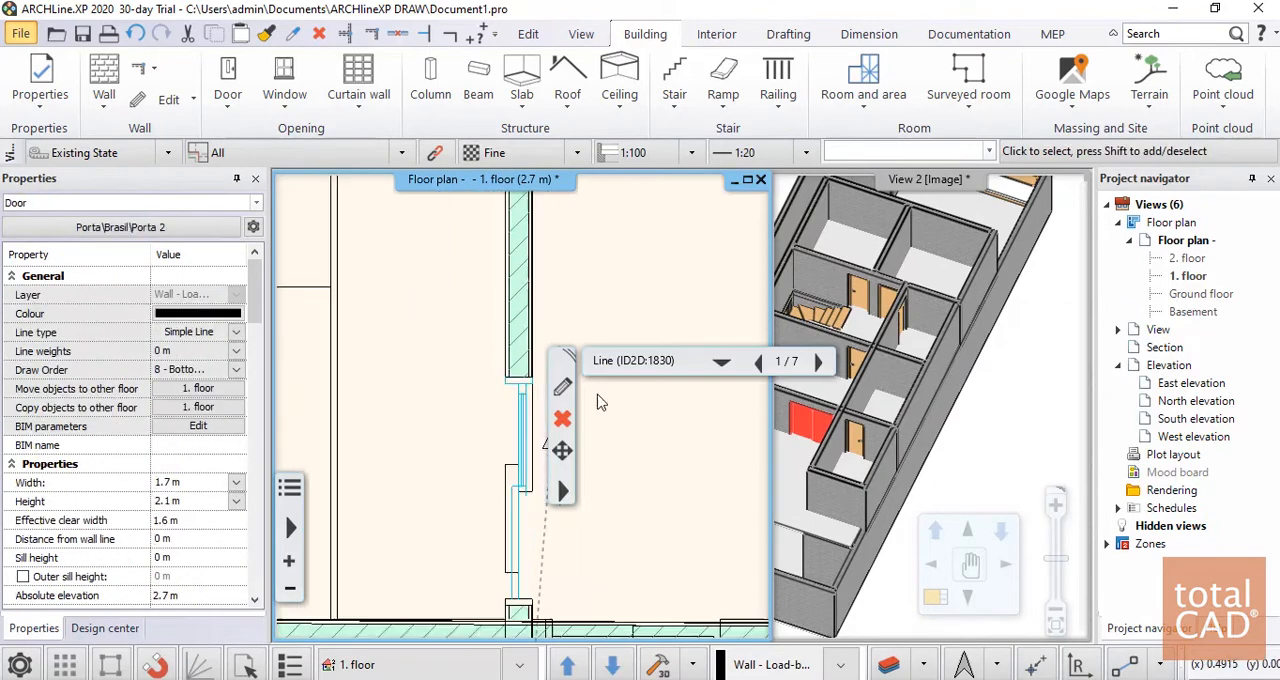
middle_drag(541, 547, 518, 411)
click(631, 394)
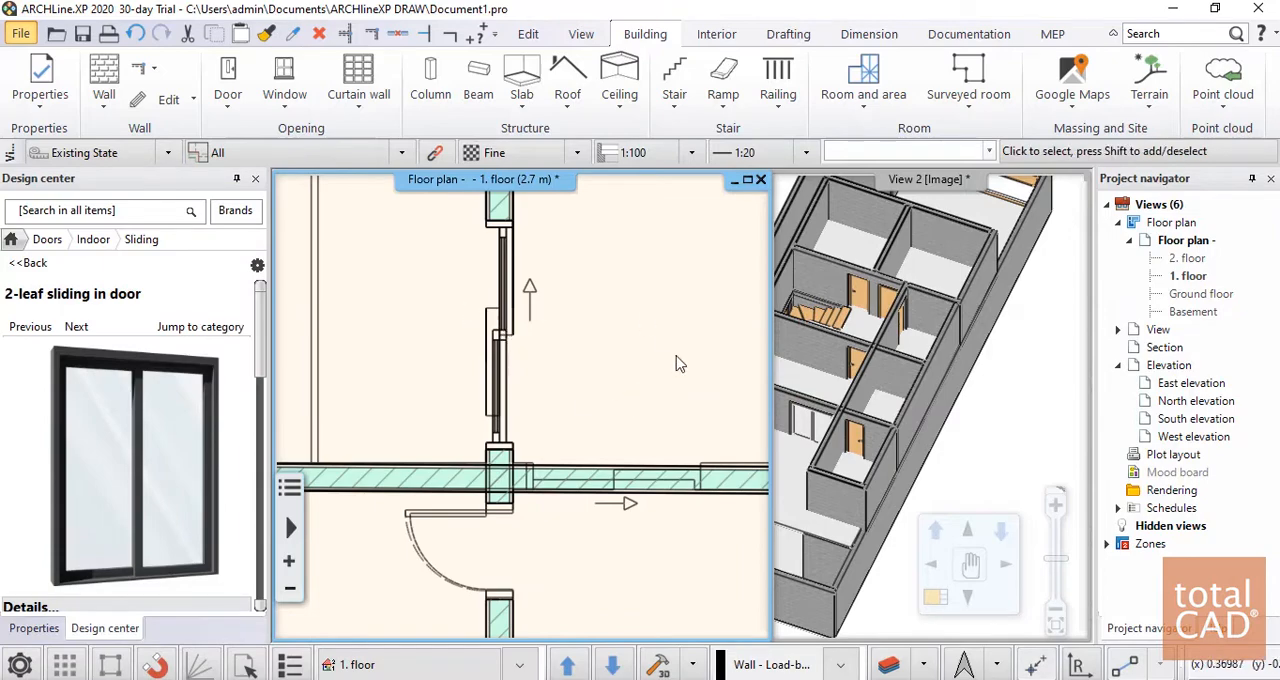
Examine the sliding door and the terrace outside it in the 3D view
scroll(527, 412, down, 1)
scroll(918, 360, down, 2)
drag(918, 360, 1007, 368)
drag(928, 427, 906, 405)
scroll(900, 408, up, 5)
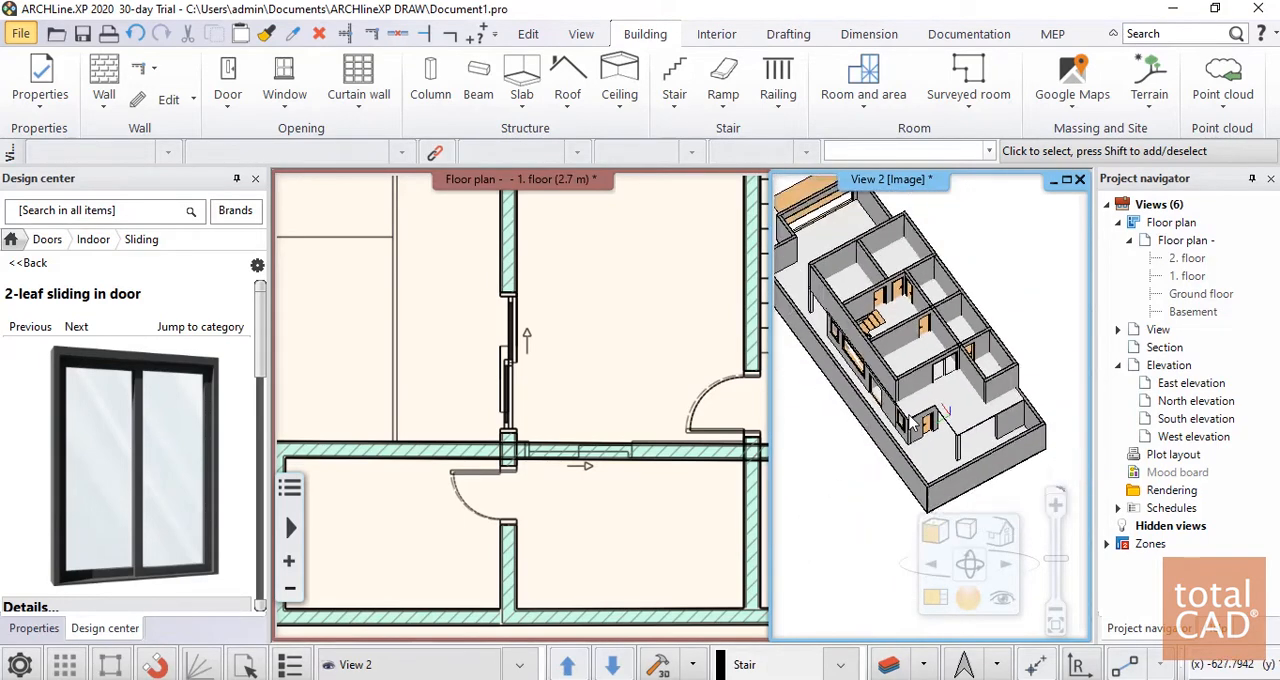
scroll(945, 414, up, 4)
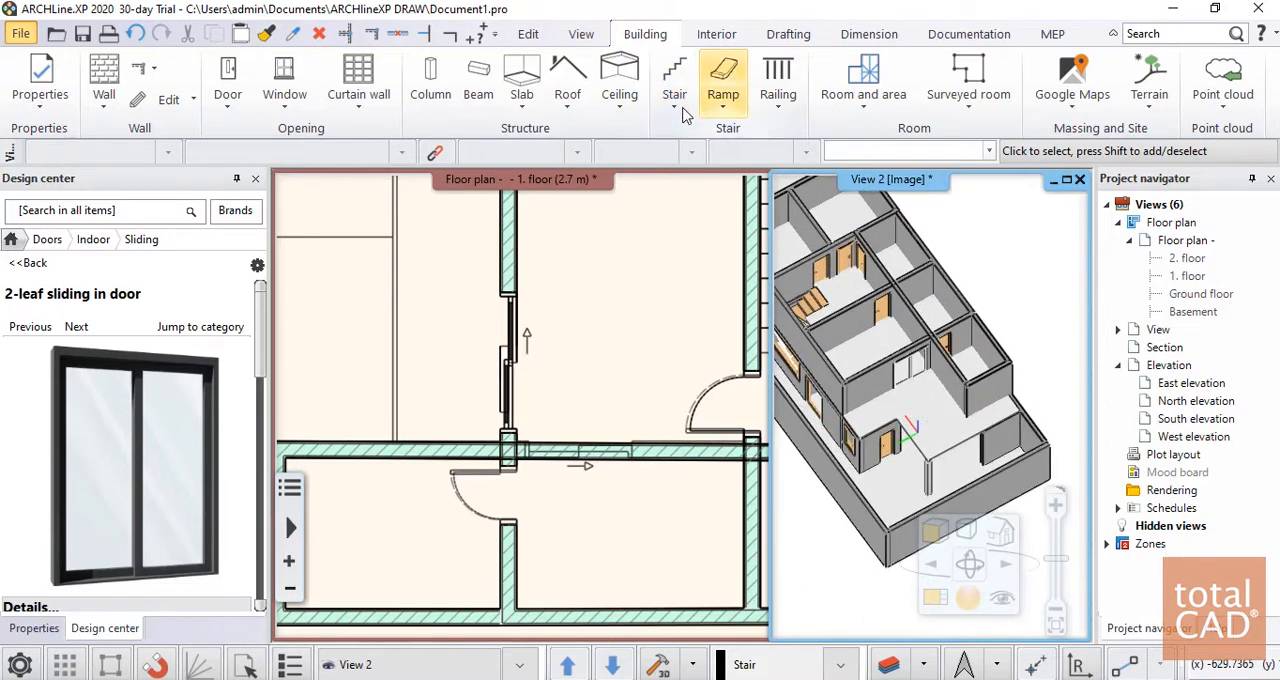
click(777, 80)
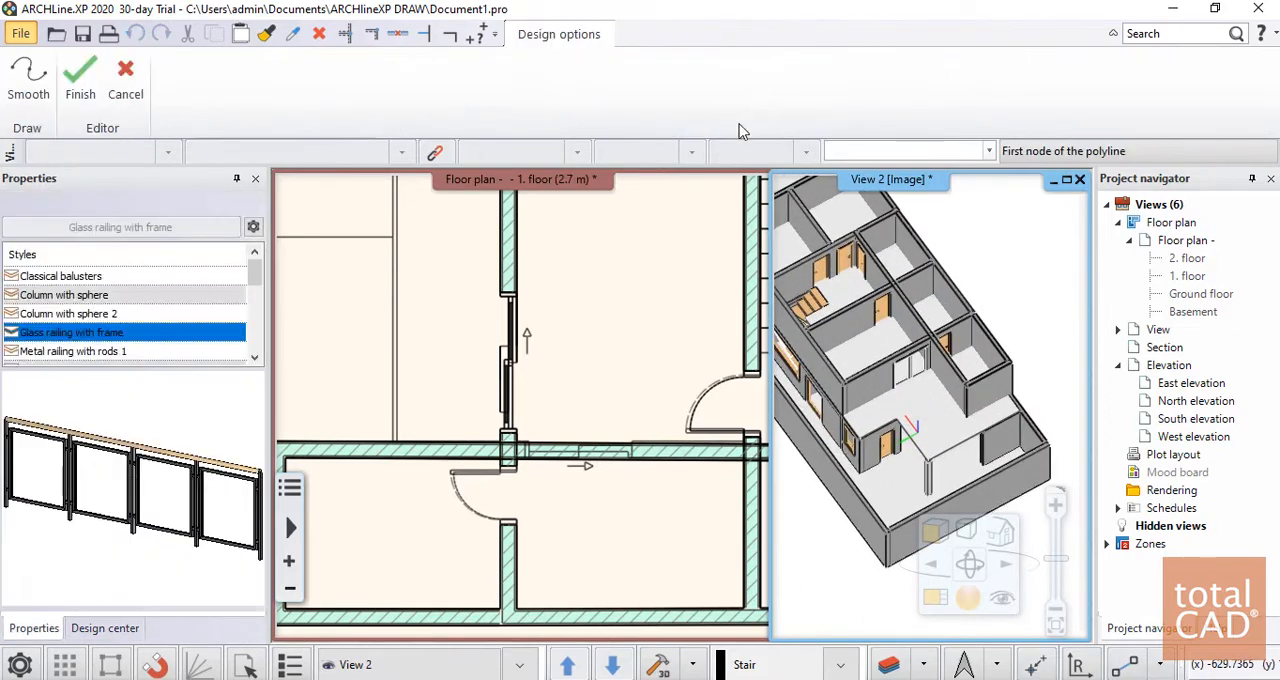
scroll(105, 340, down, 1)
click(85, 298)
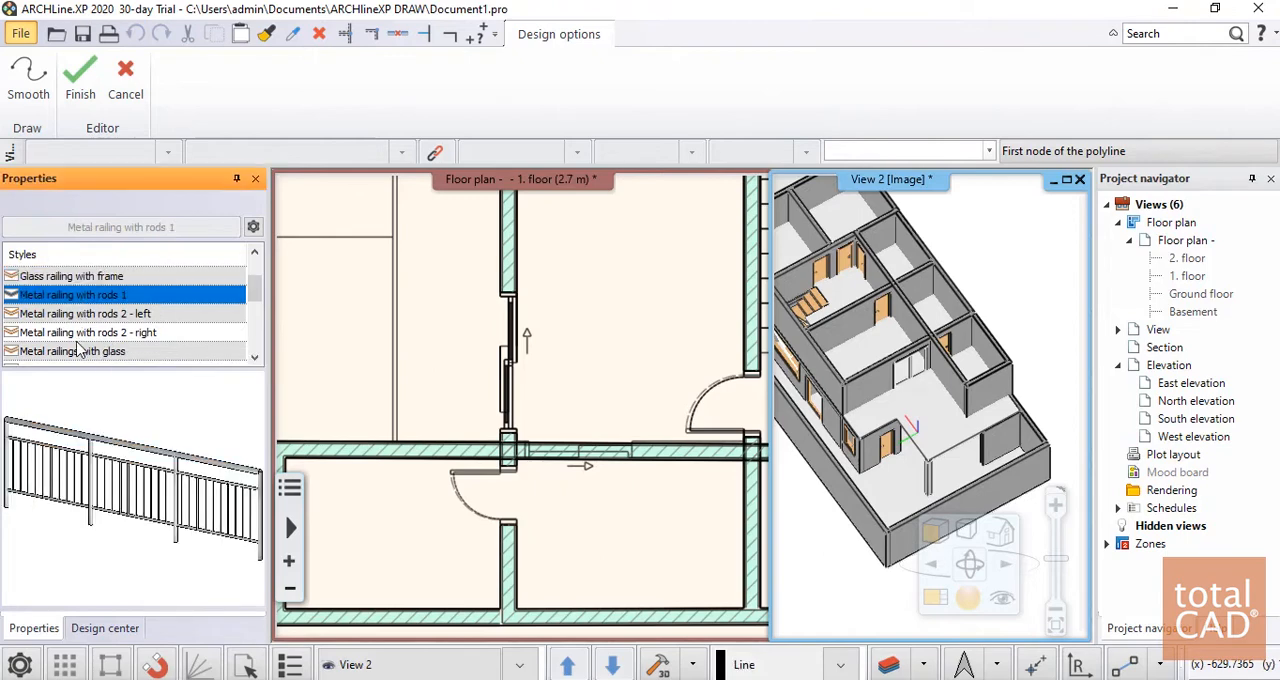
click(80, 350)
scroll(92, 352, up, 1)
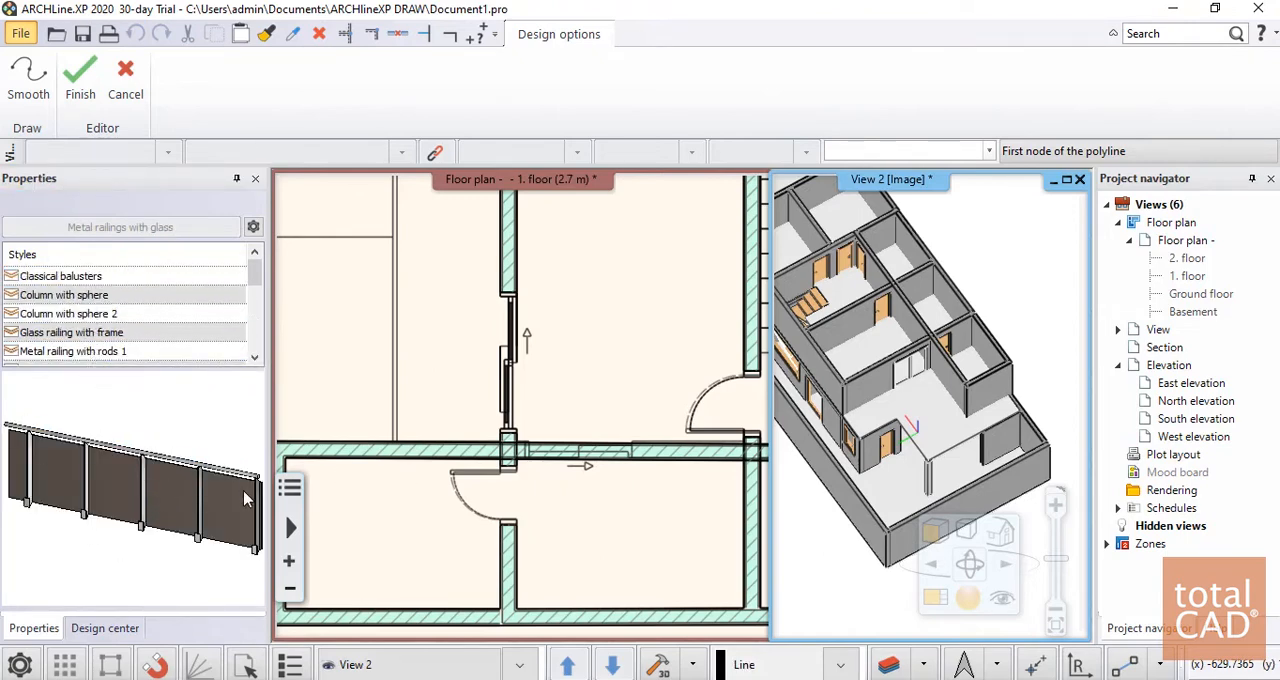
scroll(890, 430, up, 4)
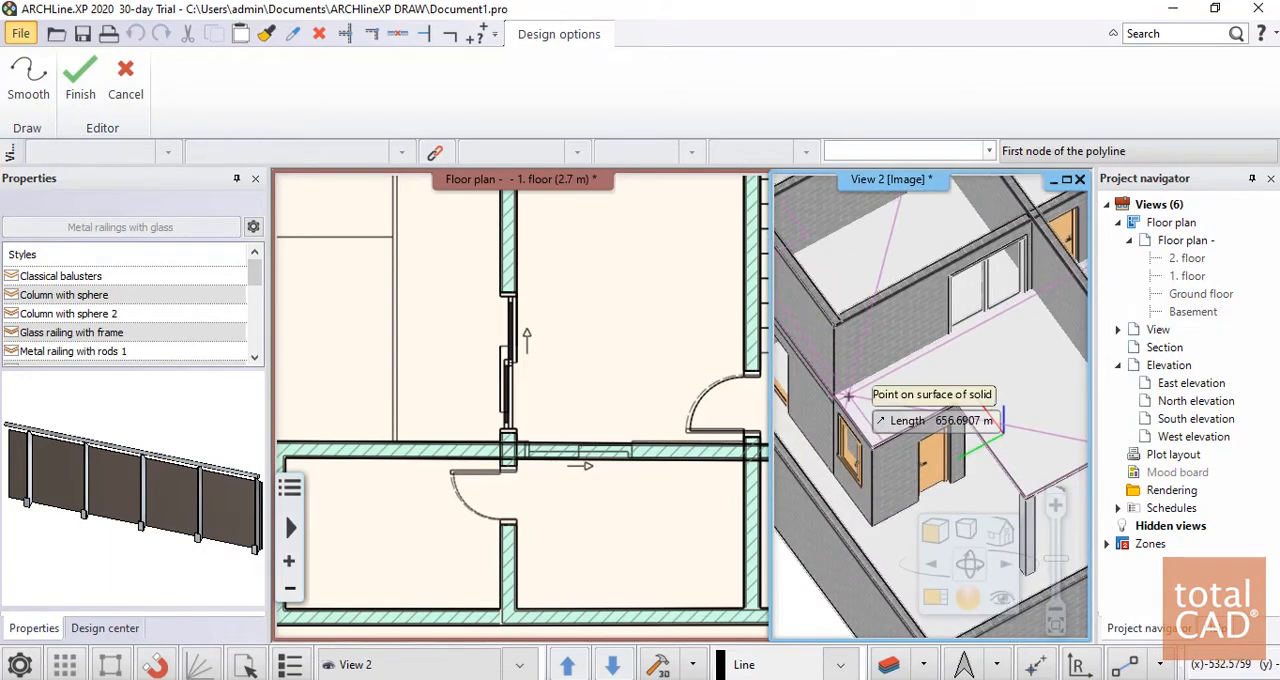
key(Escape)
Draw a Metal railings with glass railing along the west and north edges of the first-floor terrace, ending at the northwest room's wall
scroll(540, 380, down, 5)
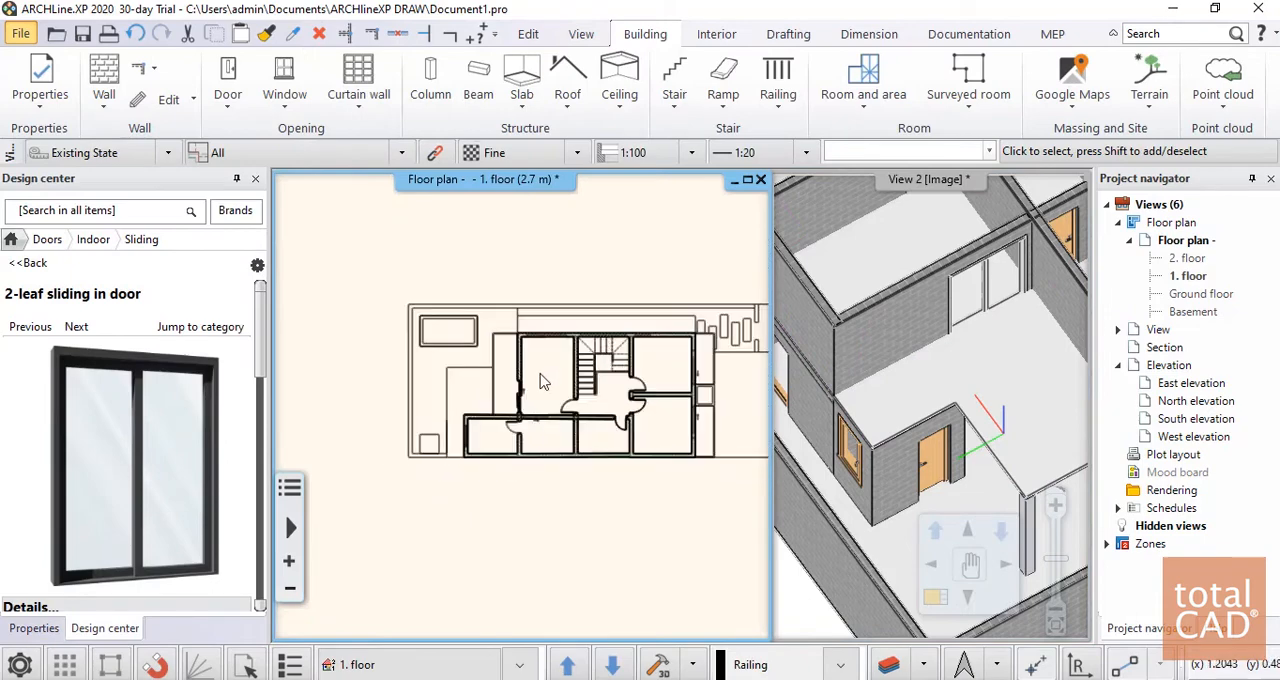
scroll(540, 380, up, 6)
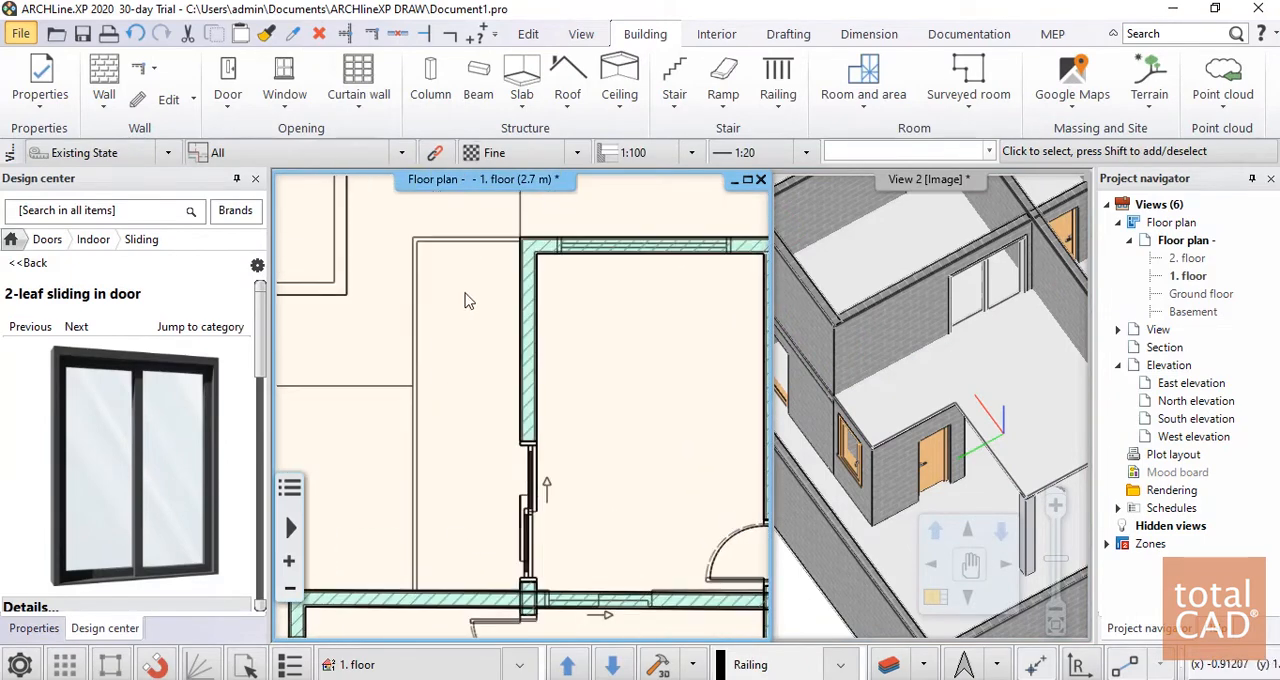
click(30, 265)
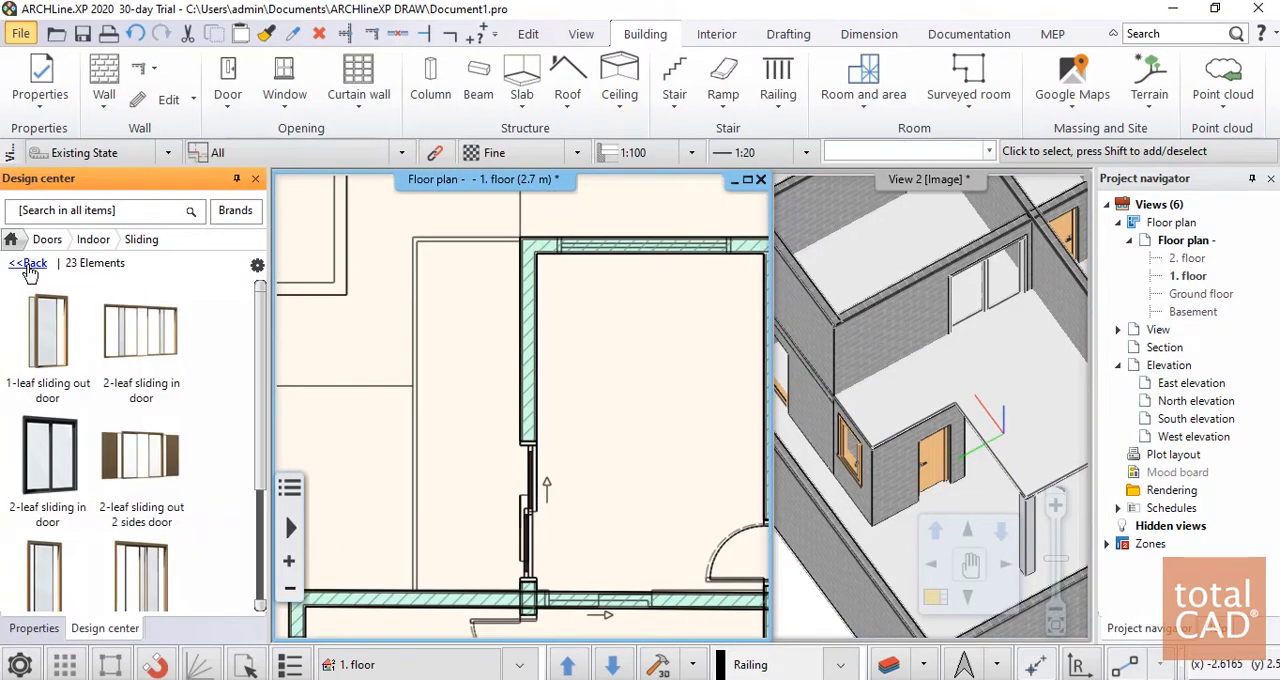
click(30, 264)
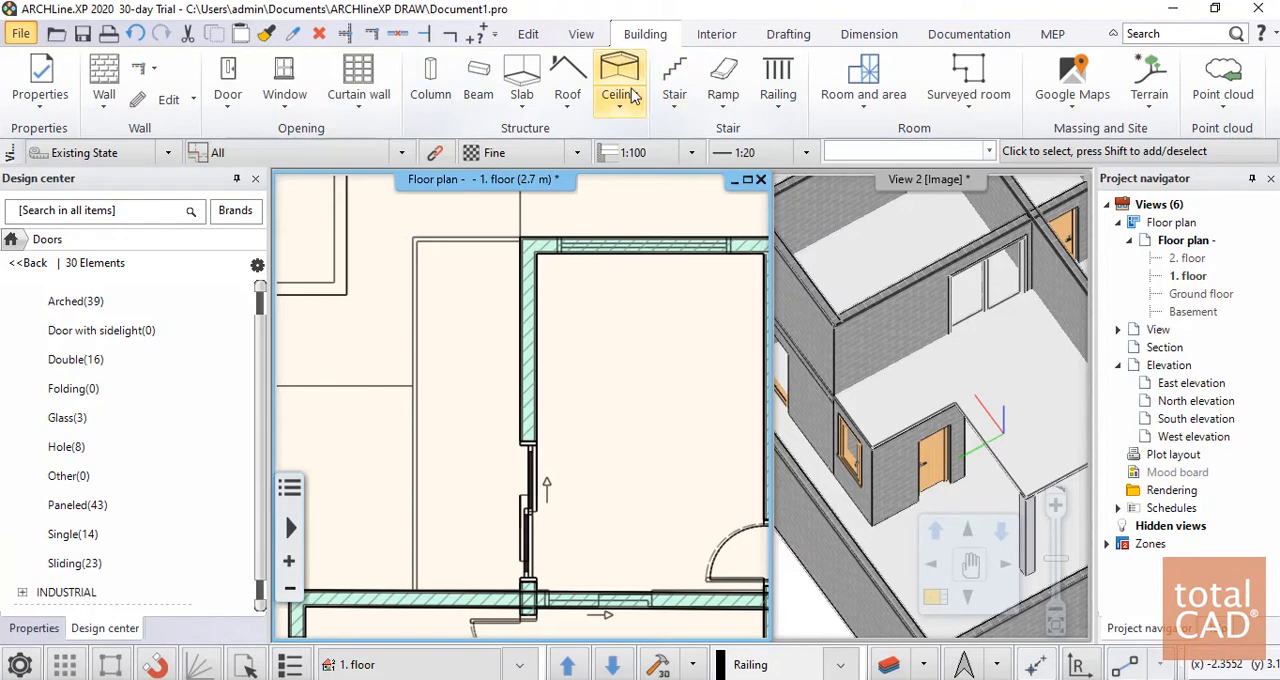
click(778, 80)
scroll(458, 543, up, 2)
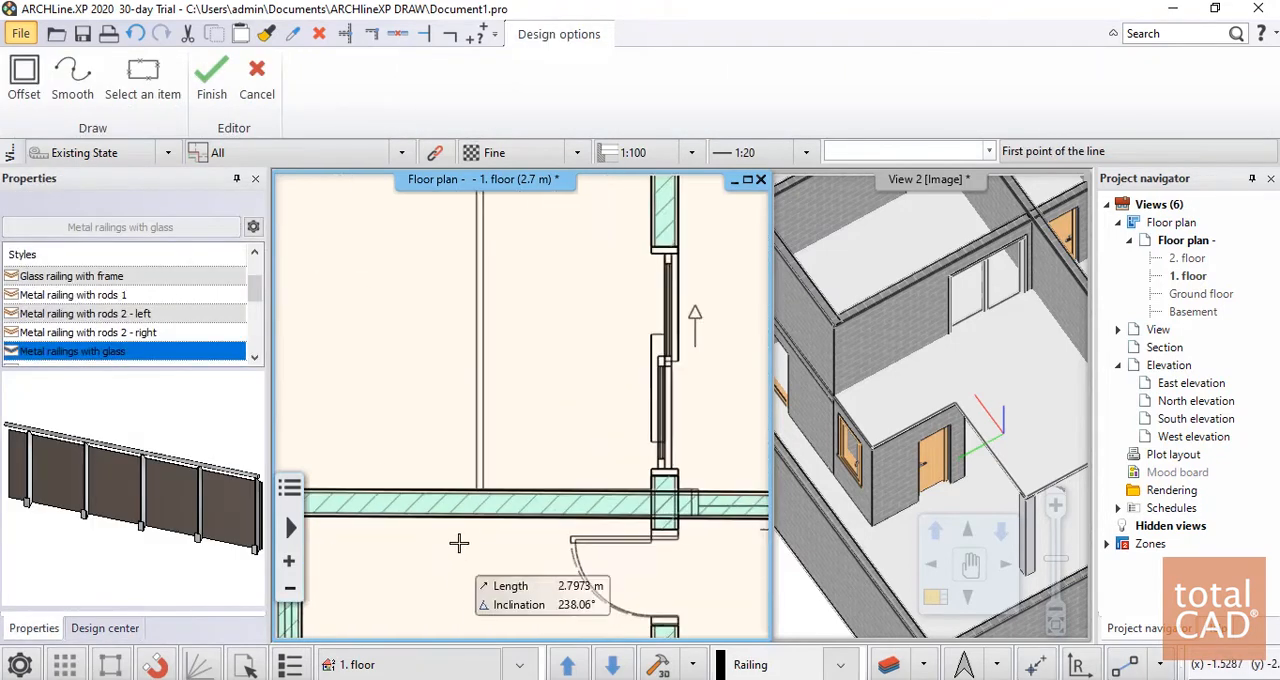
scroll(459, 543, up, 1)
click(492, 466)
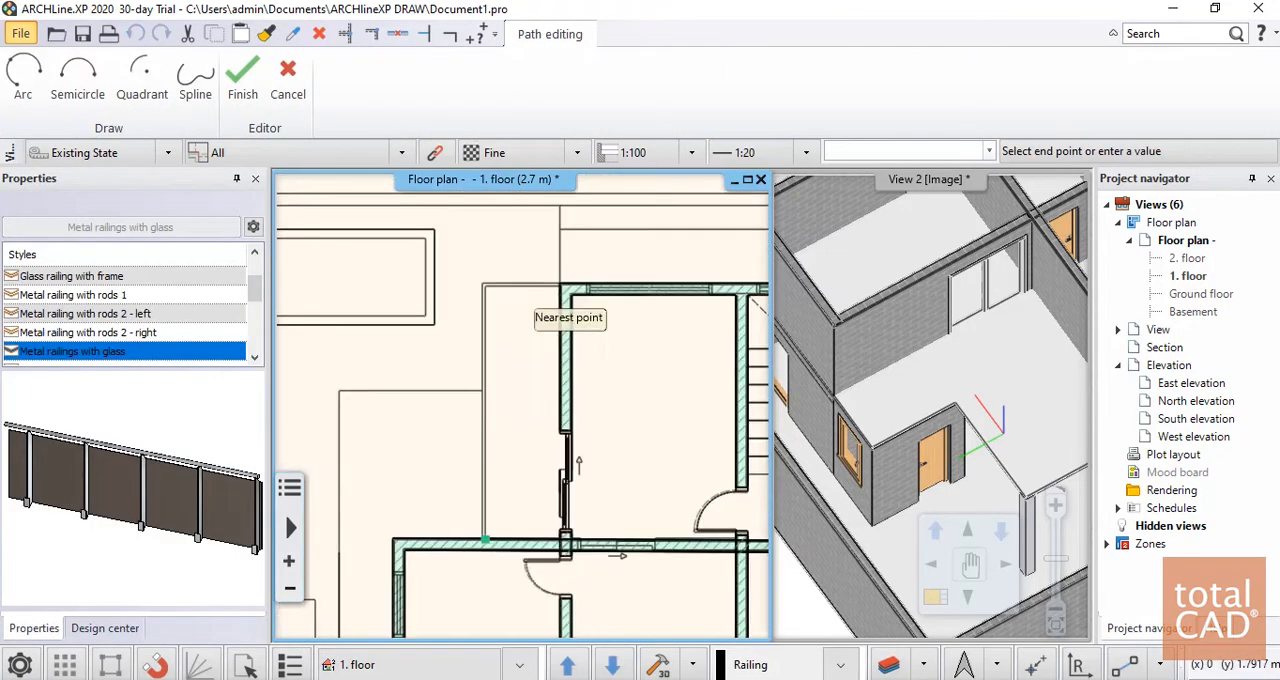
click(508, 318)
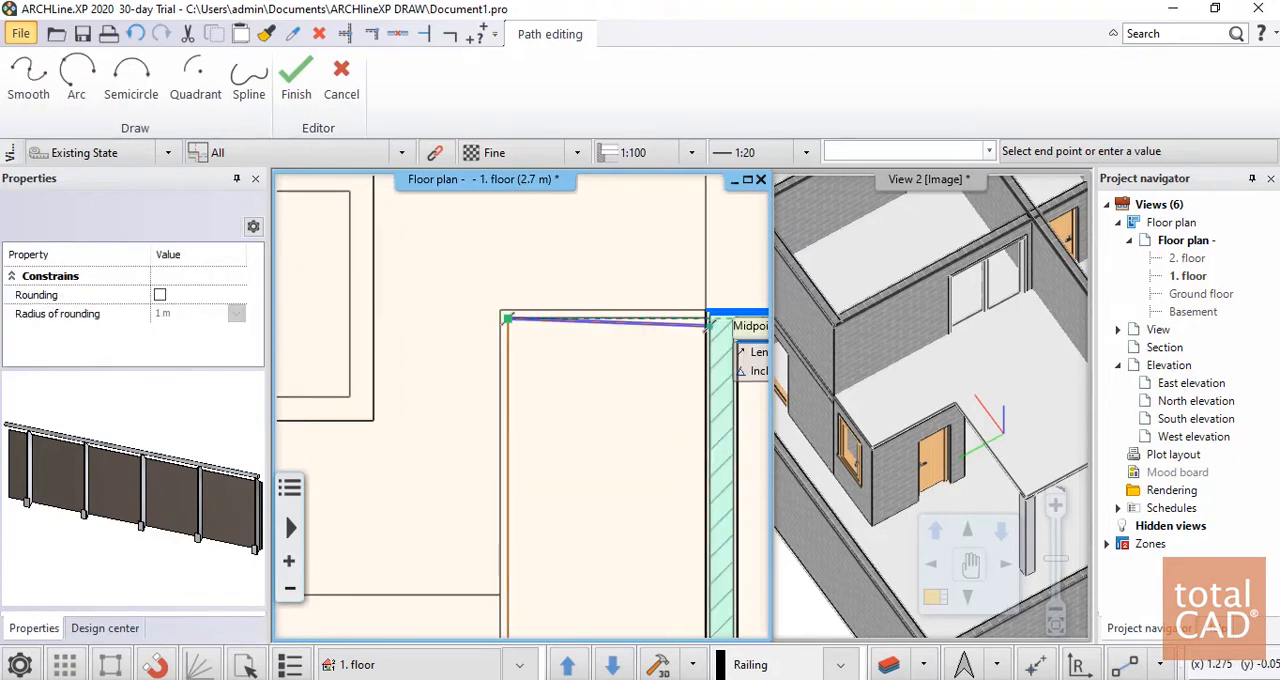
key(Return)
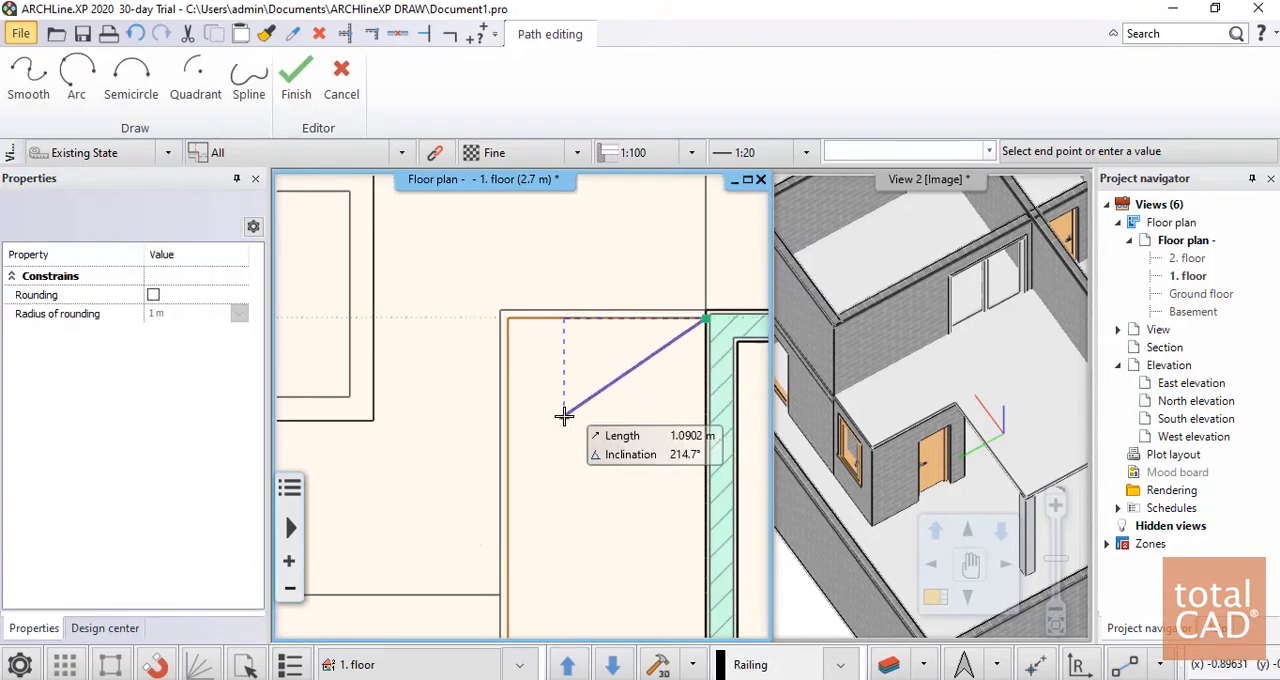
key(Return)
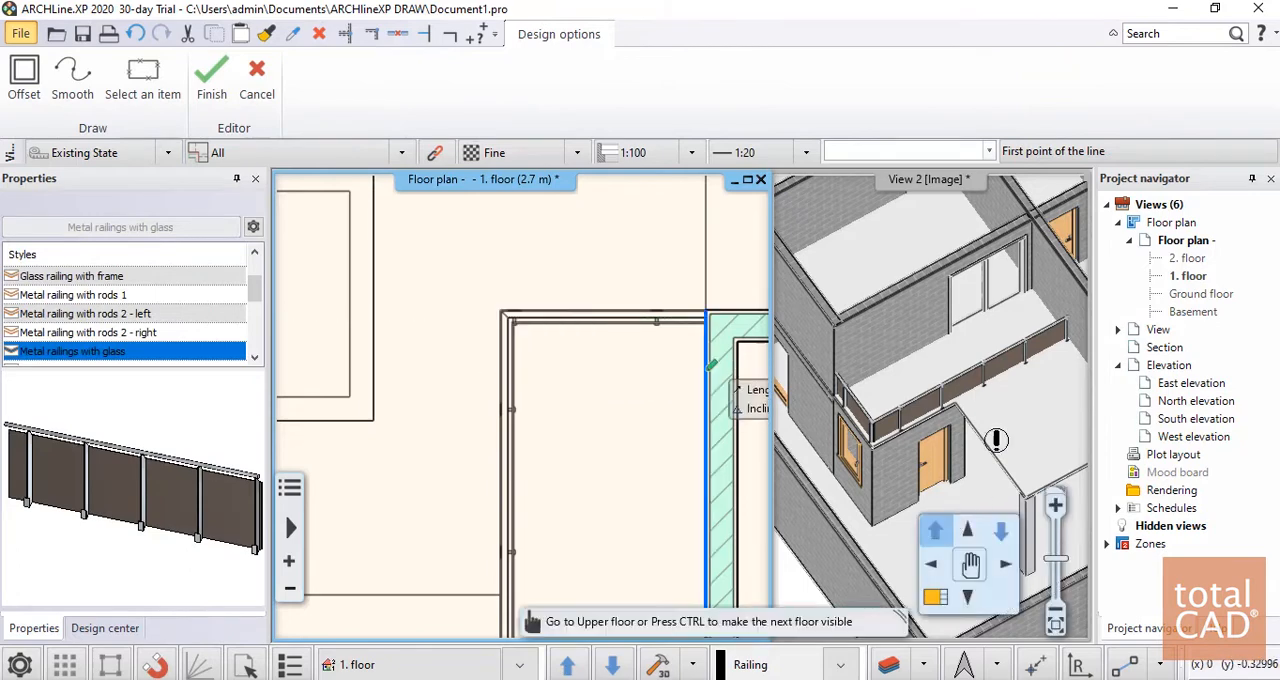
scroll(510, 395, down, 4)
click(494, 345)
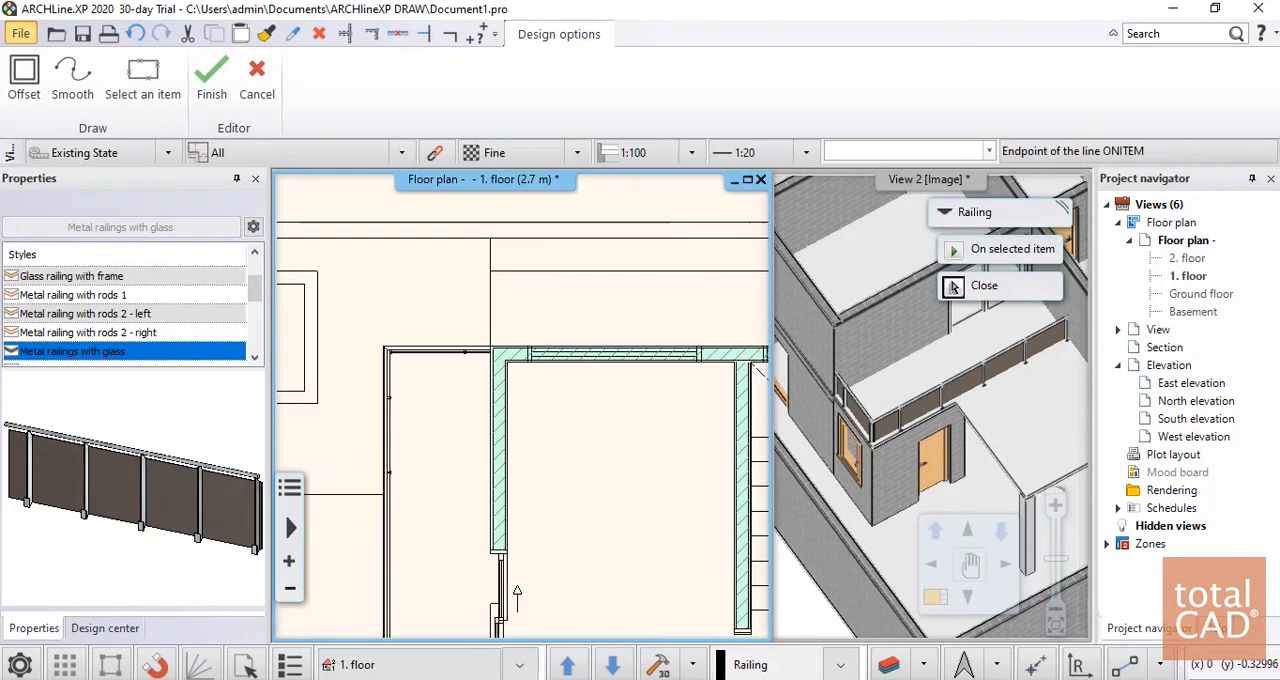
middle_drag(494, 345, 462, 330)
key(Escape)
scroll(985, 403, down, 3)
key(Escape)
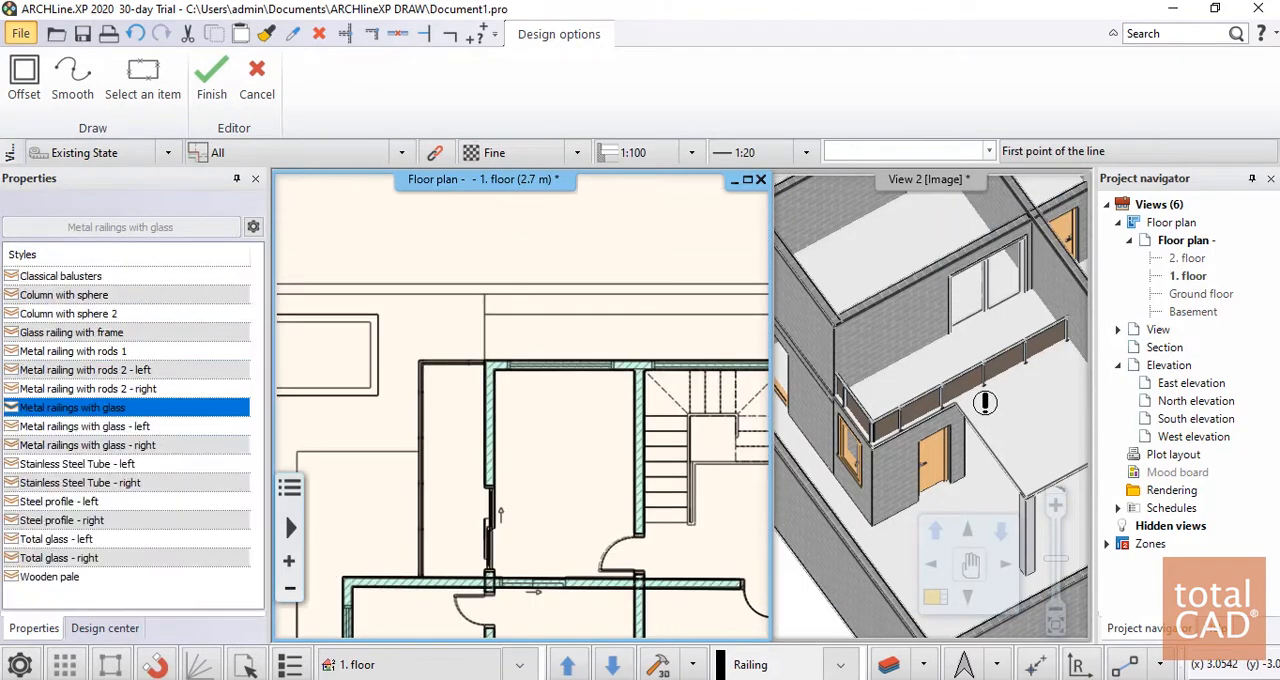
middle_drag(614, 311, 620, 286)
scroll(620, 286, down, 6)
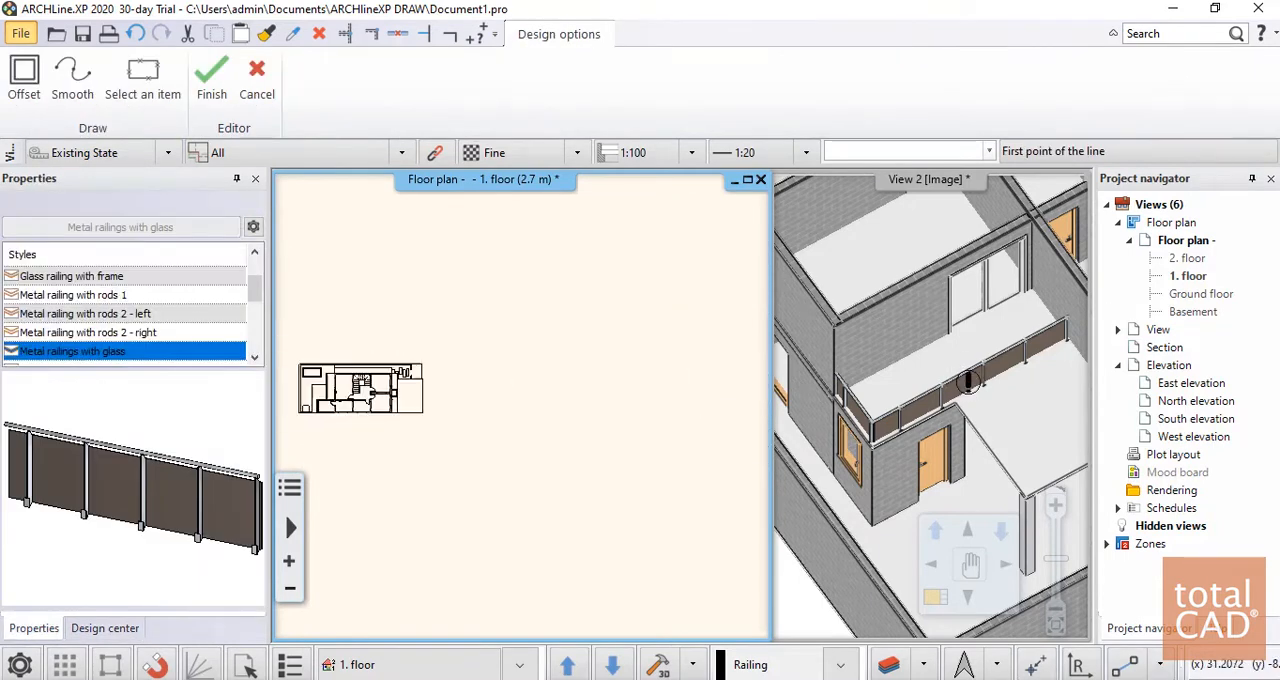
key(Escape)
Examine the building's front facade in the 3D view and compare it with the east end of the first-floor plan
scroll(480, 391, up, 5)
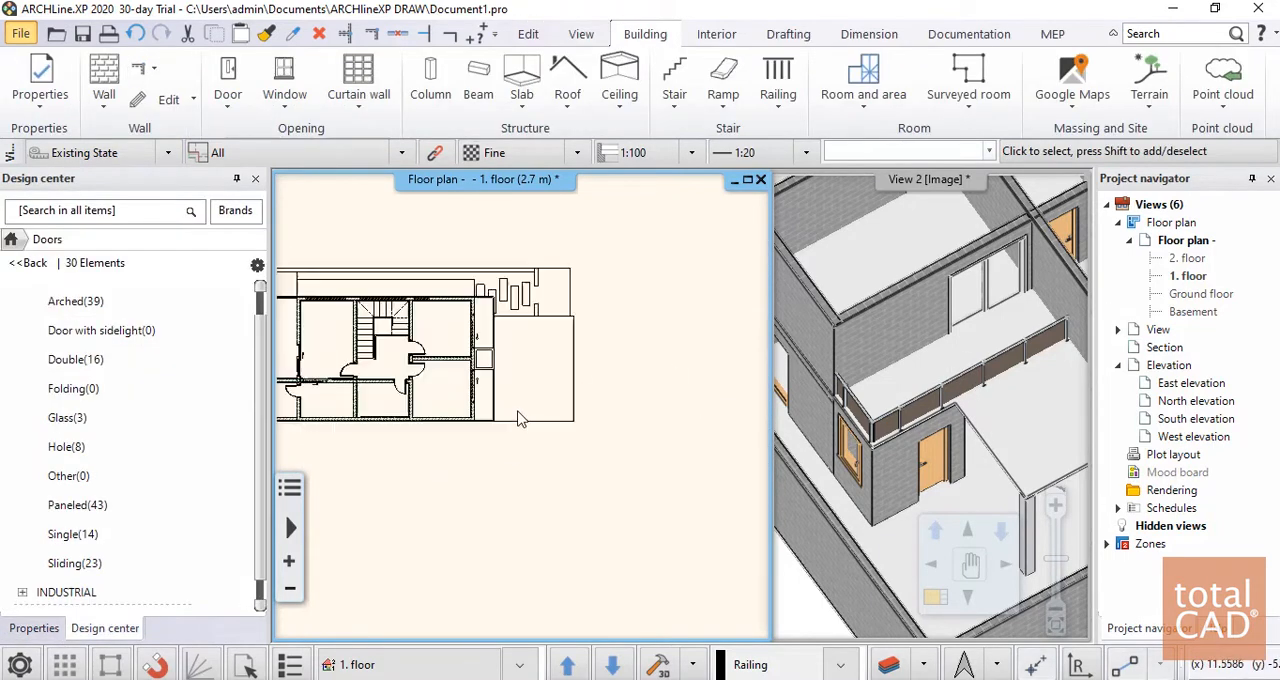
scroll(518, 419, down, 2)
click(917, 407)
scroll(916, 400, down, 5)
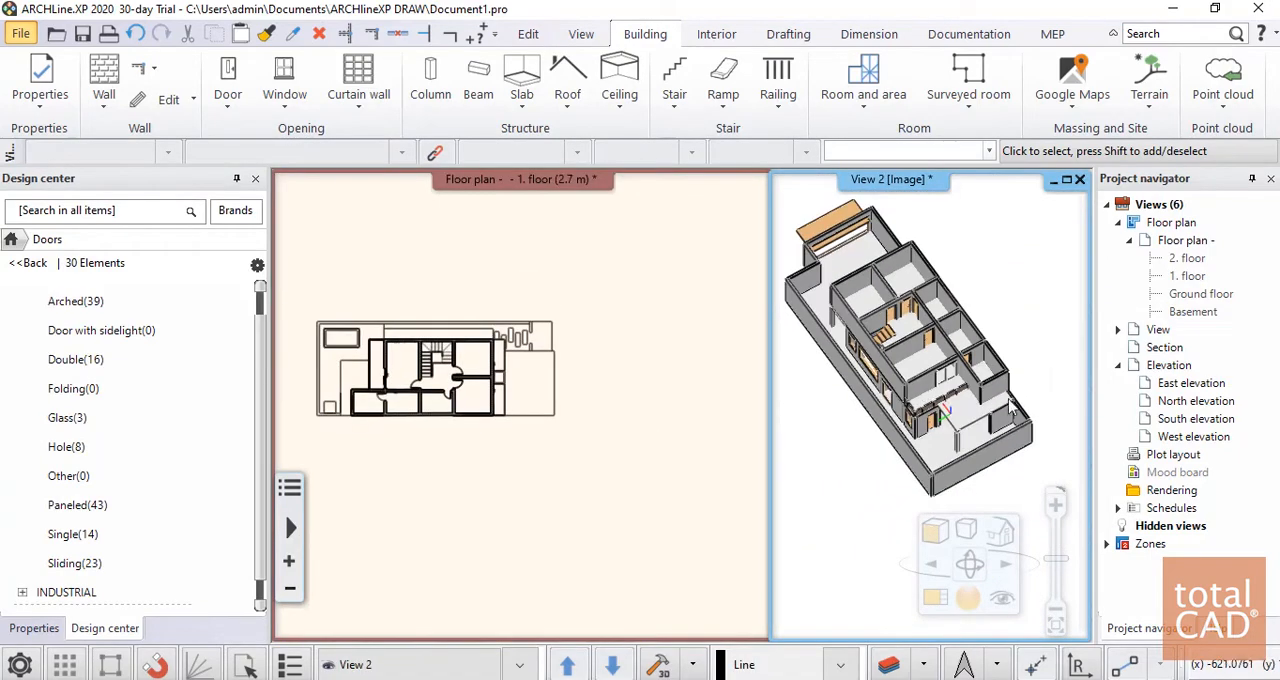
middle_drag(1012, 405, 870, 425)
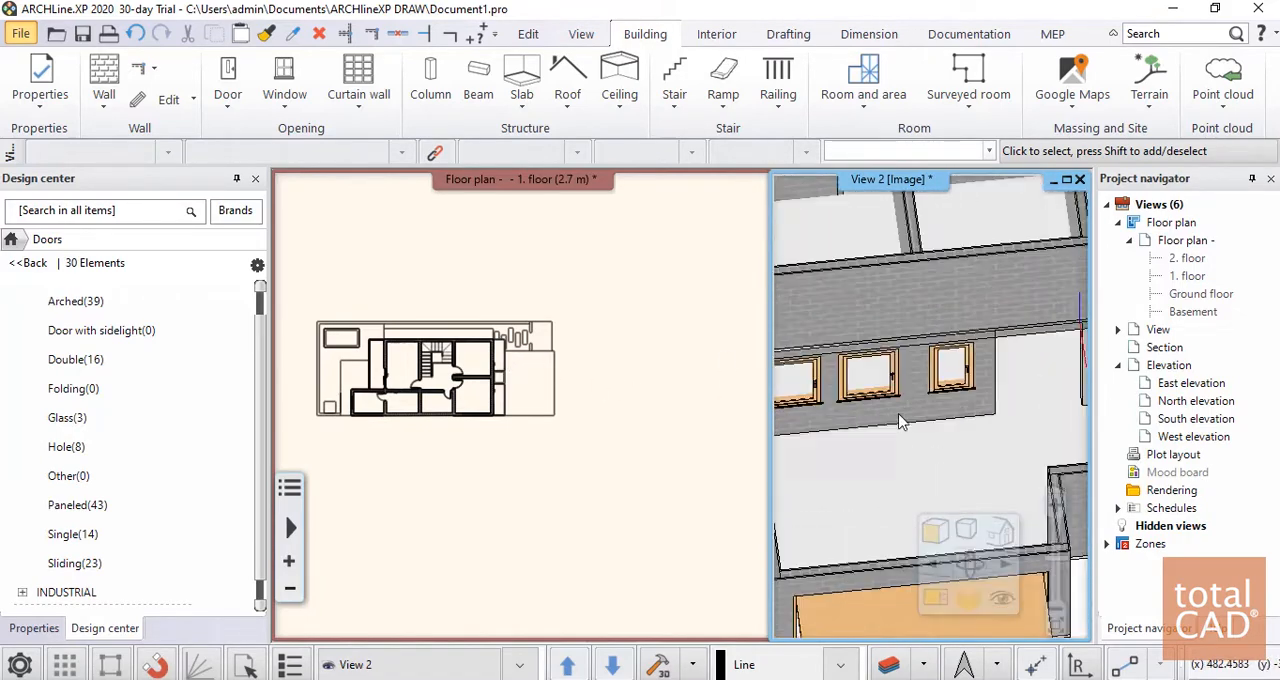
click(520, 380)
scroll(525, 400, up, 3)
scroll(530, 395, up, 2)
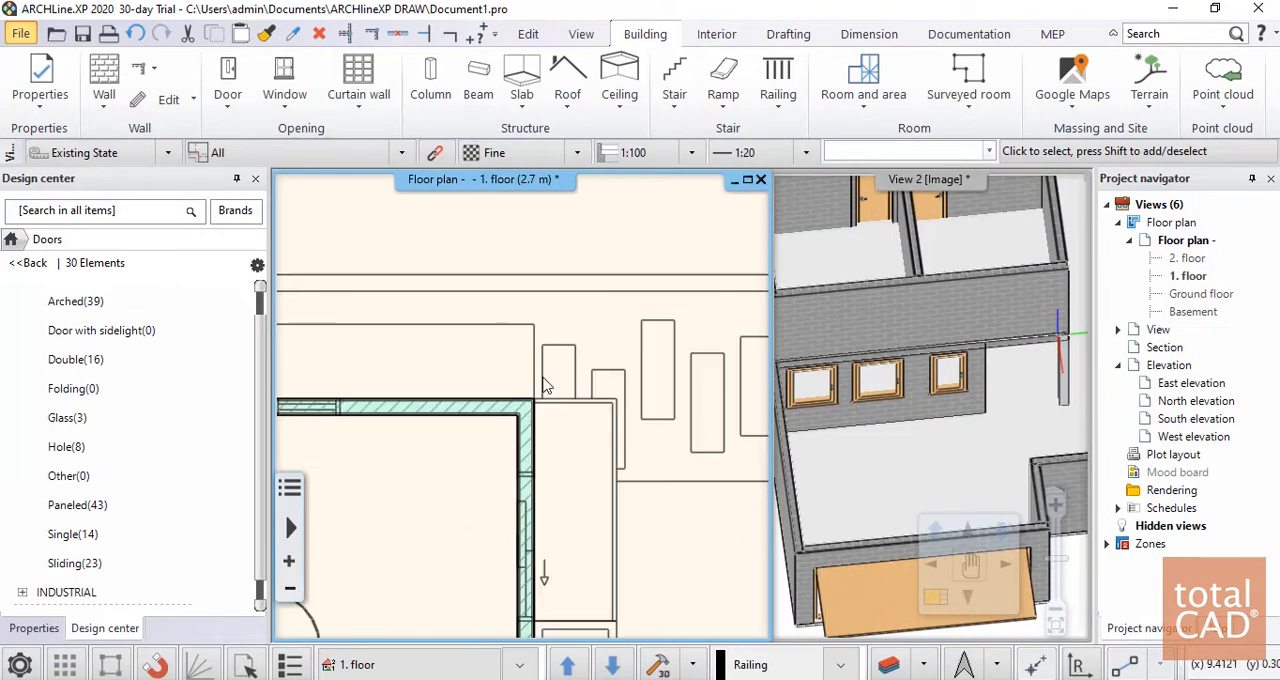
click(530, 337)
key(Escape)
scroll(571, 306, down, 5)
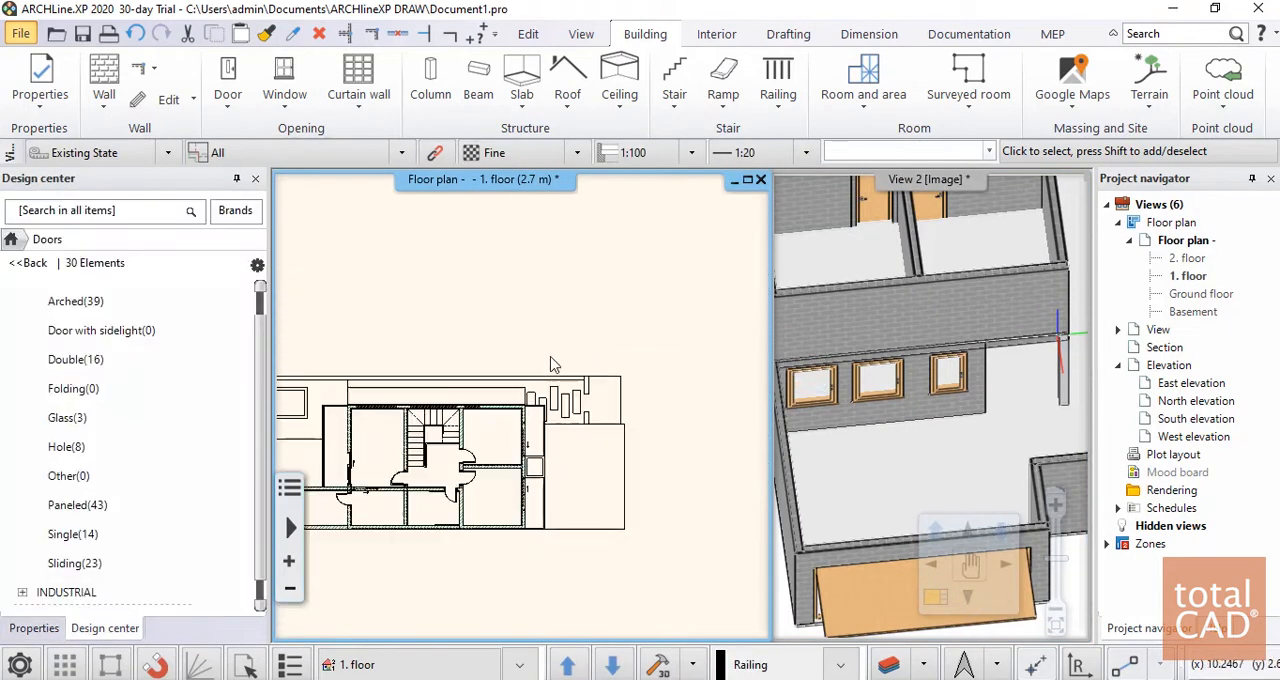
On the Ground floor plan, move the upper slab's northeast node about 0.92 m outward, to the centre of the second paving rectangle
click(519, 665)
click(375, 606)
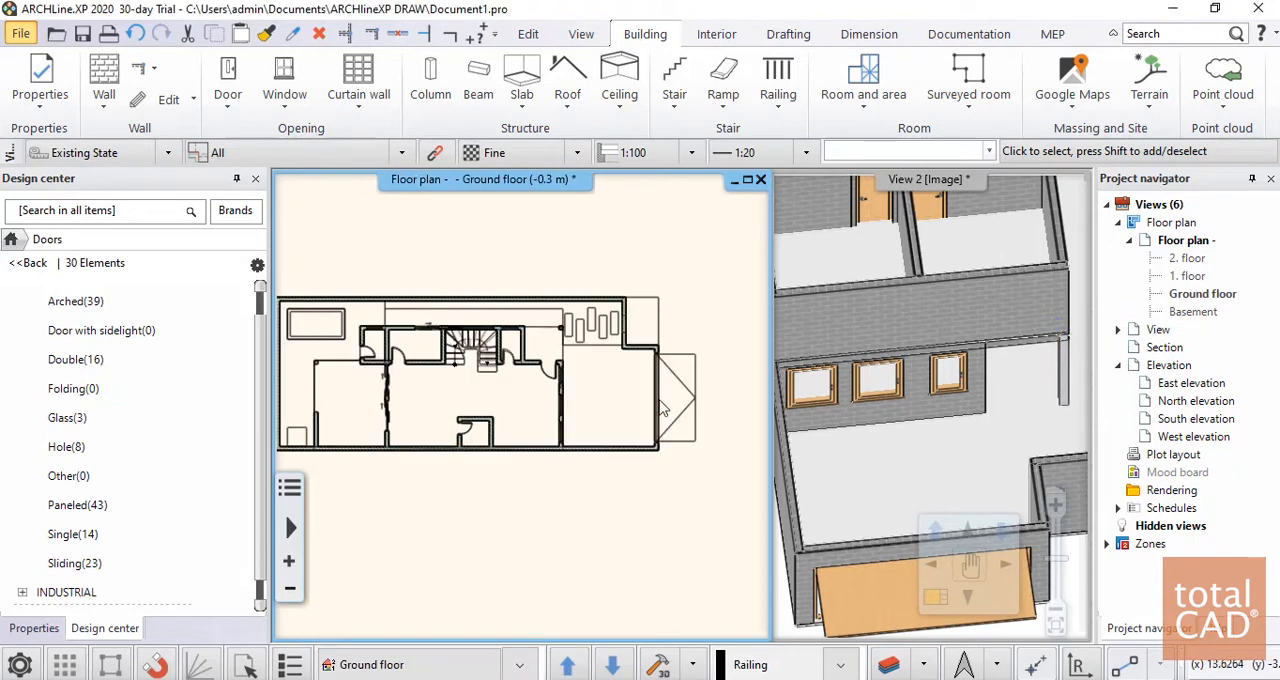
scroll(558, 385, up, 4)
scroll(560, 390, up, 2)
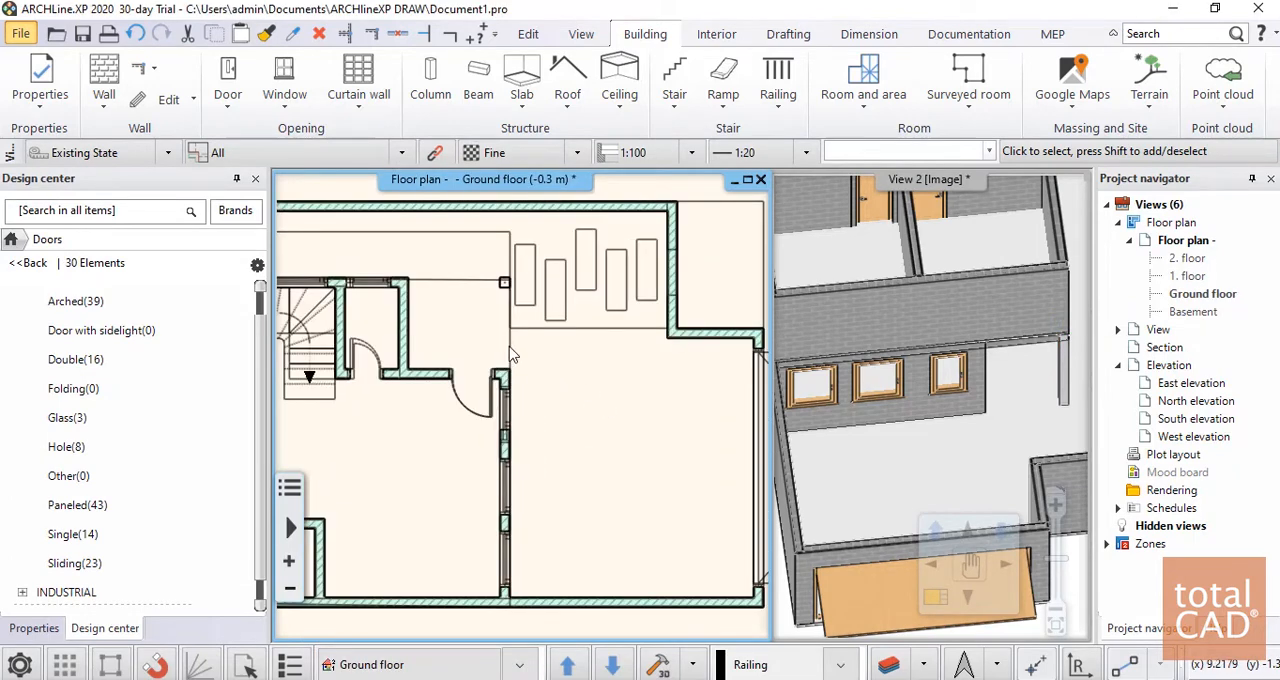
click(510, 352)
mouse_move(508, 283)
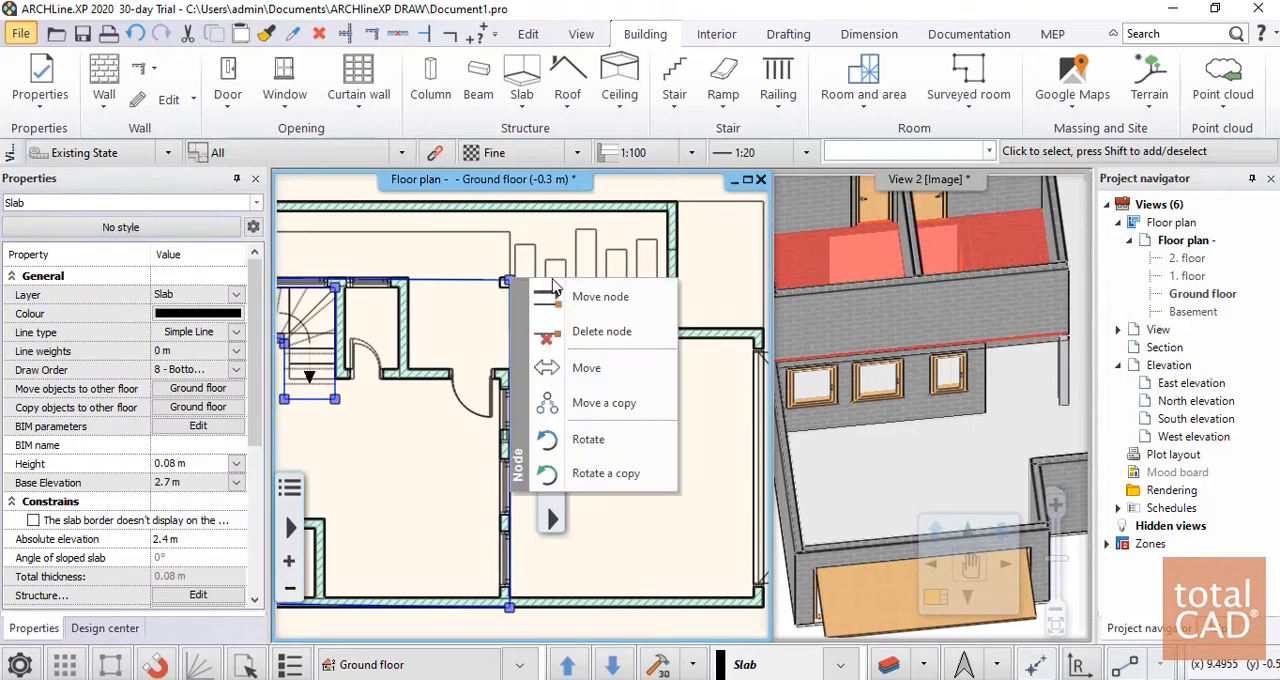
click(600, 297)
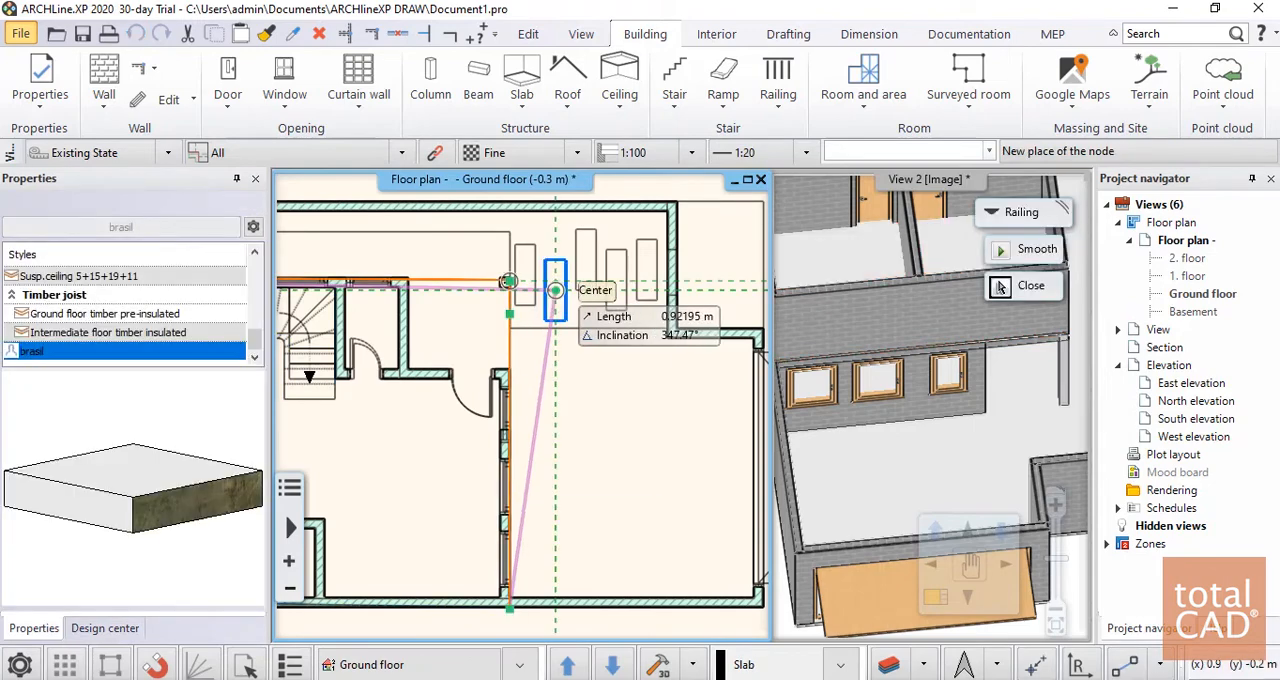
click(555, 290)
Try to delete the slab's southeast corner node
mouse_move(510, 607)
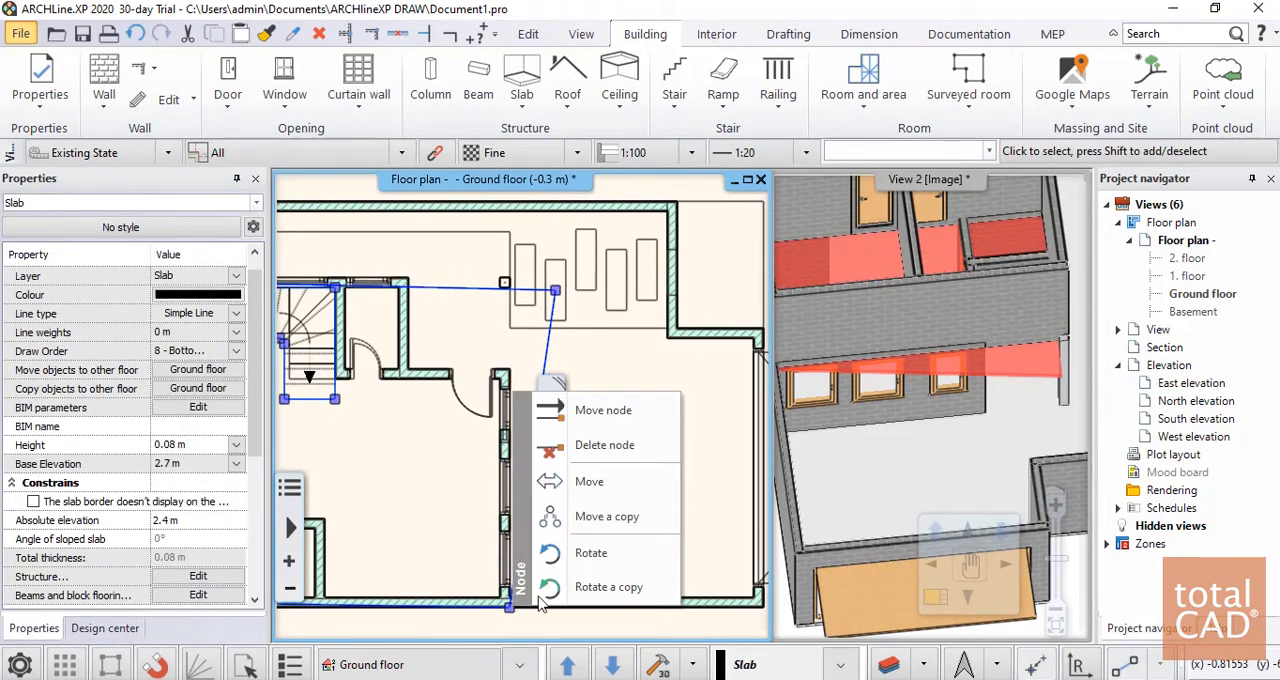
click(603, 443)
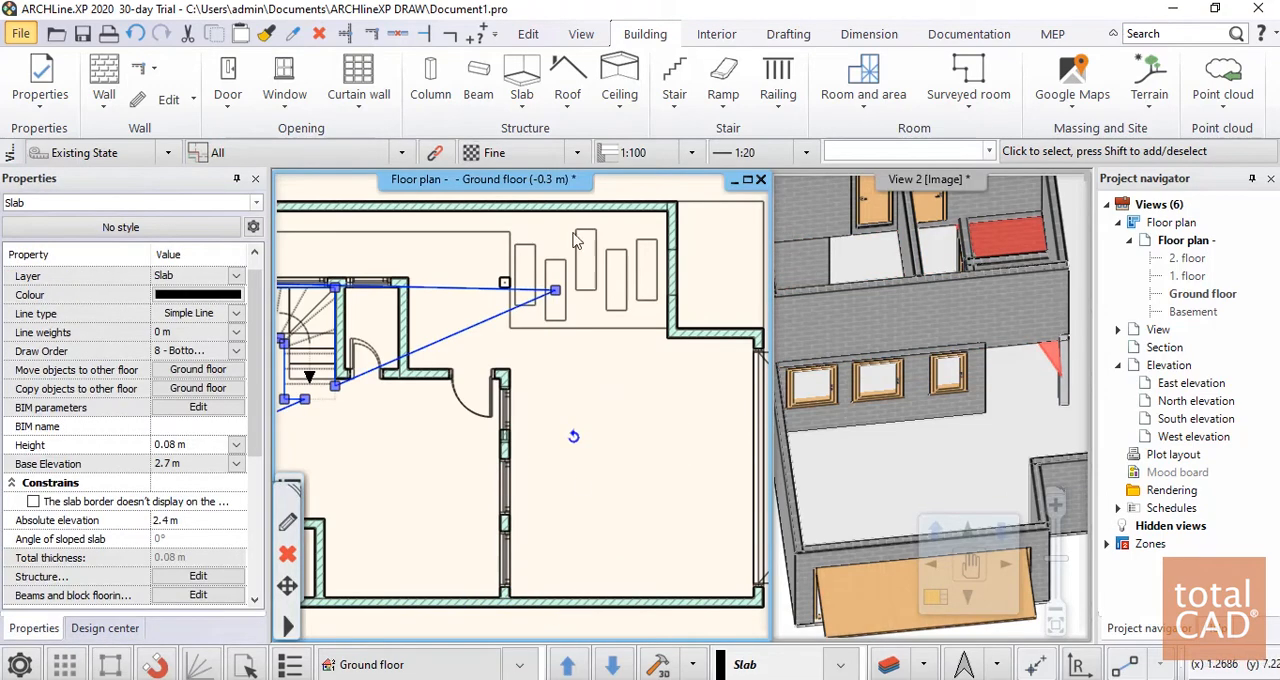
key(Escape)
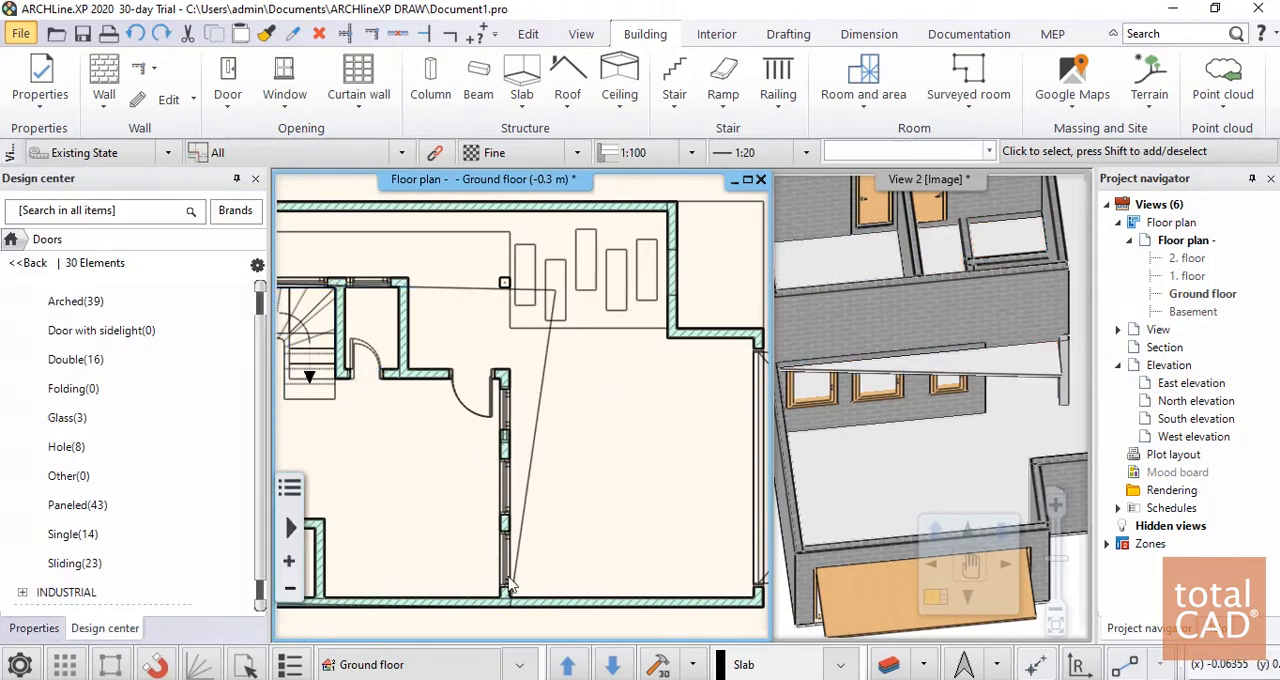
Move the slab's southeast node about 0.9 m east along the south wall, squaring it with the relocated northeast node
click(515, 568)
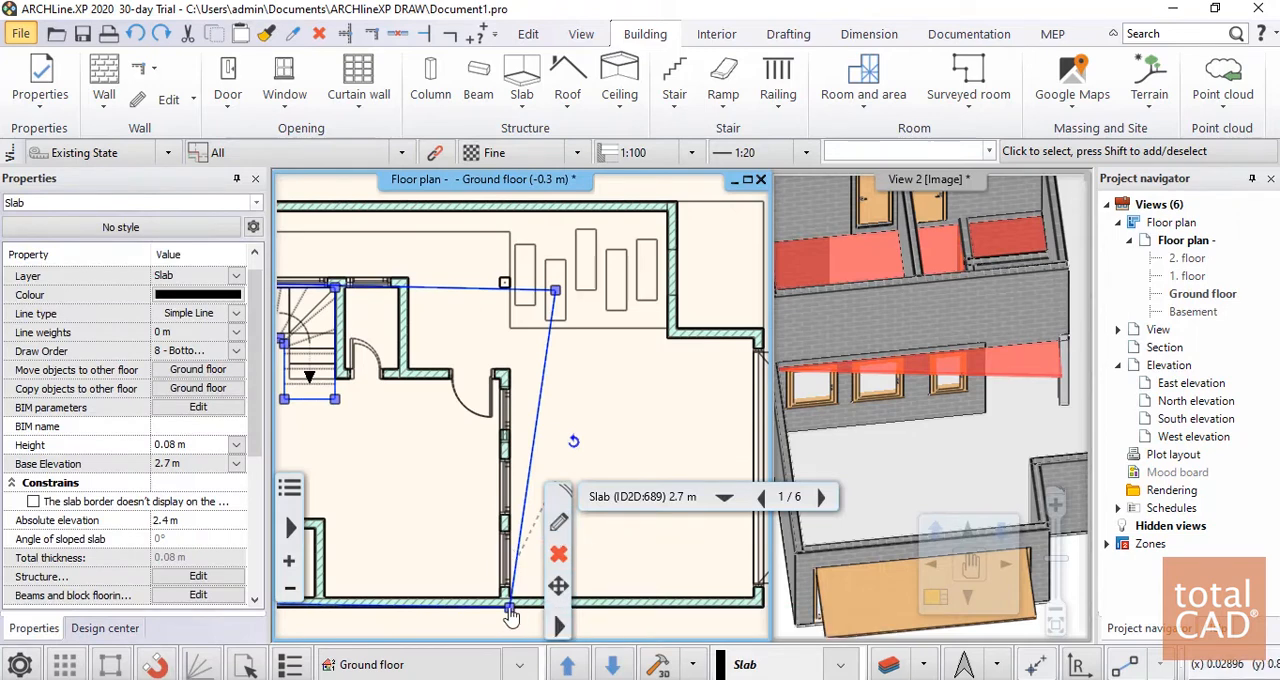
click(511, 617)
click(565, 492)
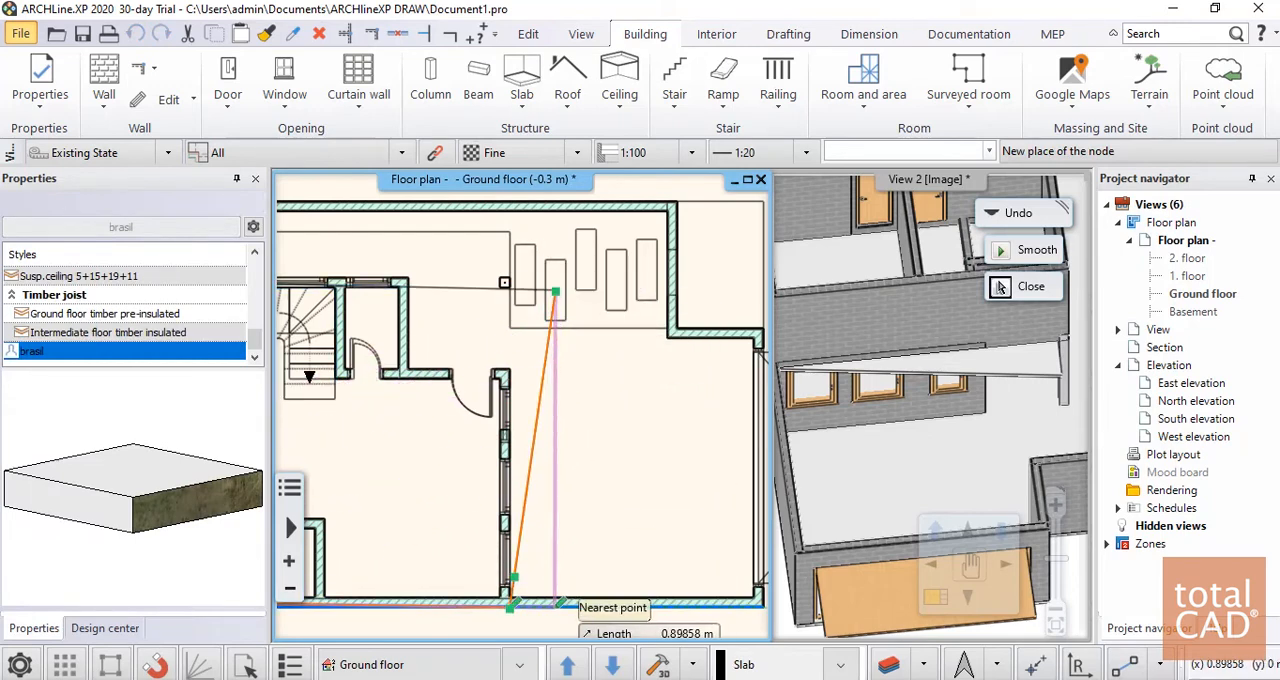
click(565, 607)
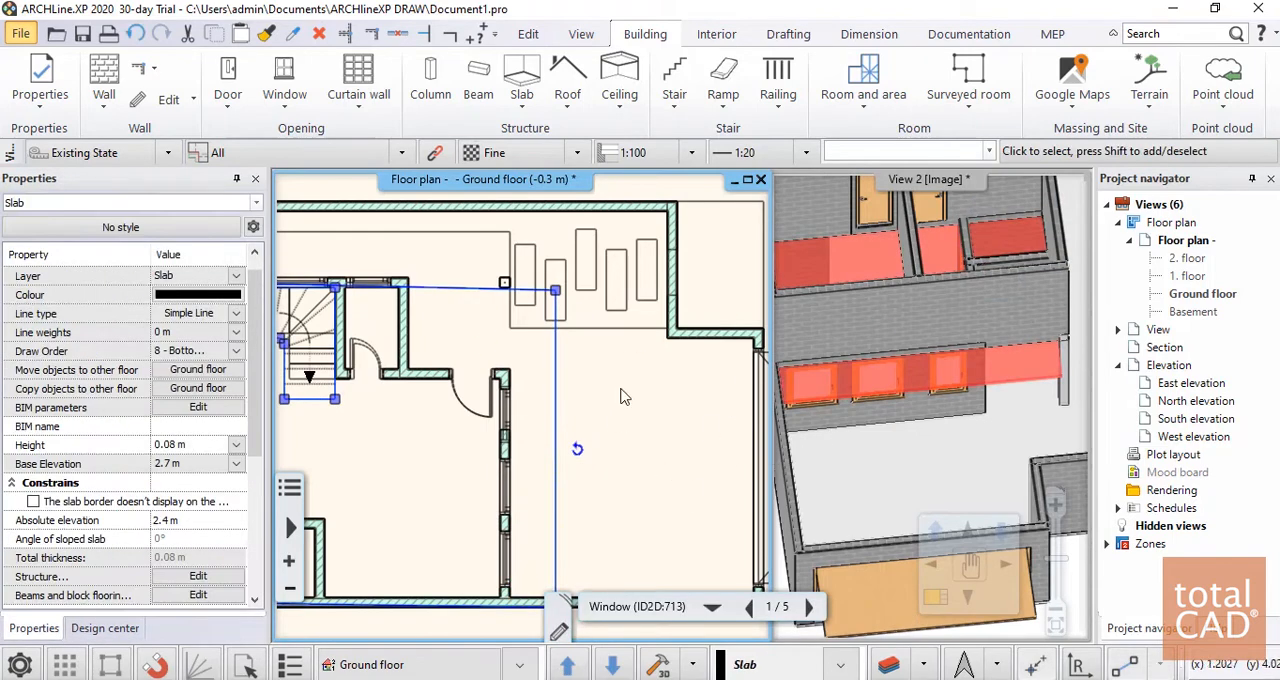
Examine the extended slab over the front windows in the 3D view and its edge near the column in plan
click(1003, 371)
scroll(1005, 372, down, 3)
scroll(1007, 380, up, 5)
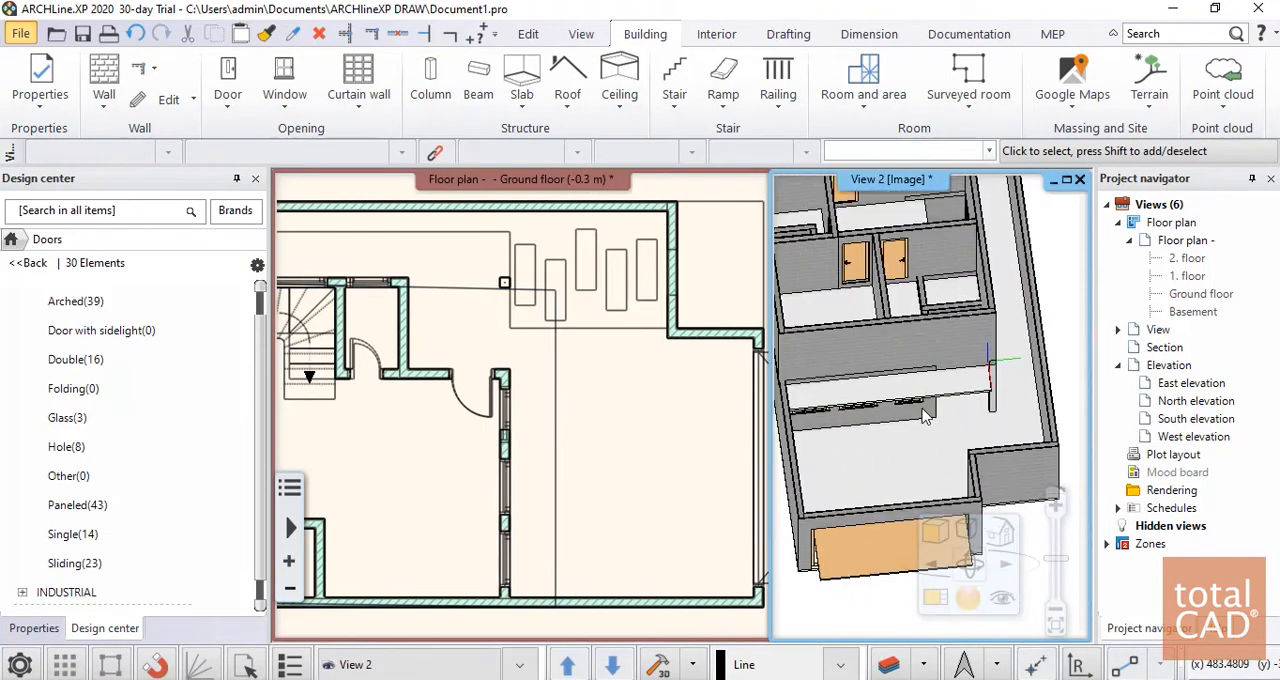
scroll(1007, 378, down, 6)
middle_drag(876, 397, 832, 396)
click(519, 297)
scroll(545, 320, up, 4)
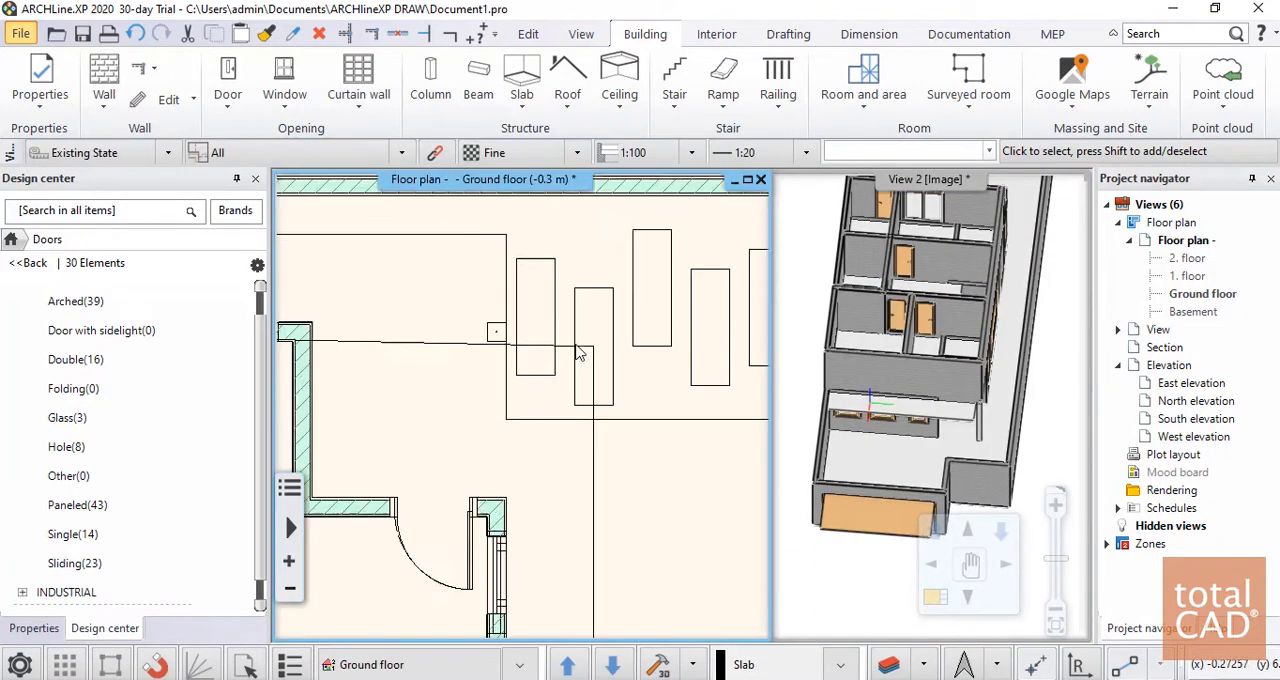
click(587, 440)
scroll(587, 440, down, 4)
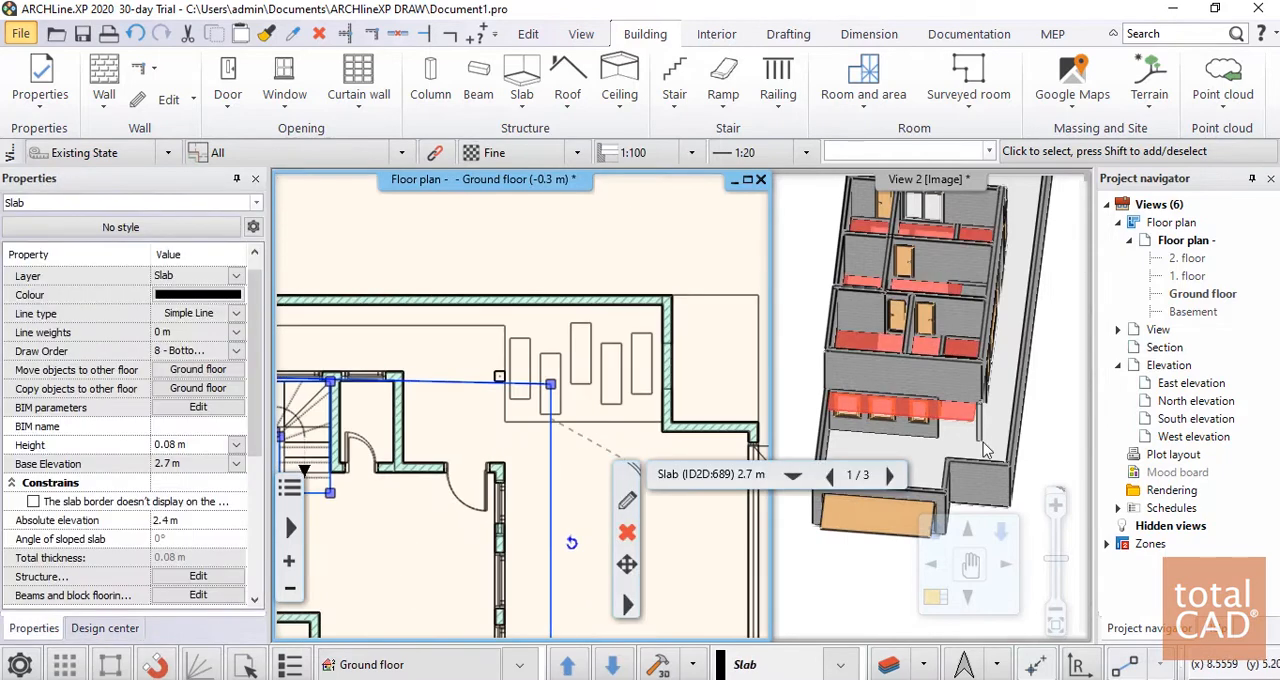
click(986, 430)
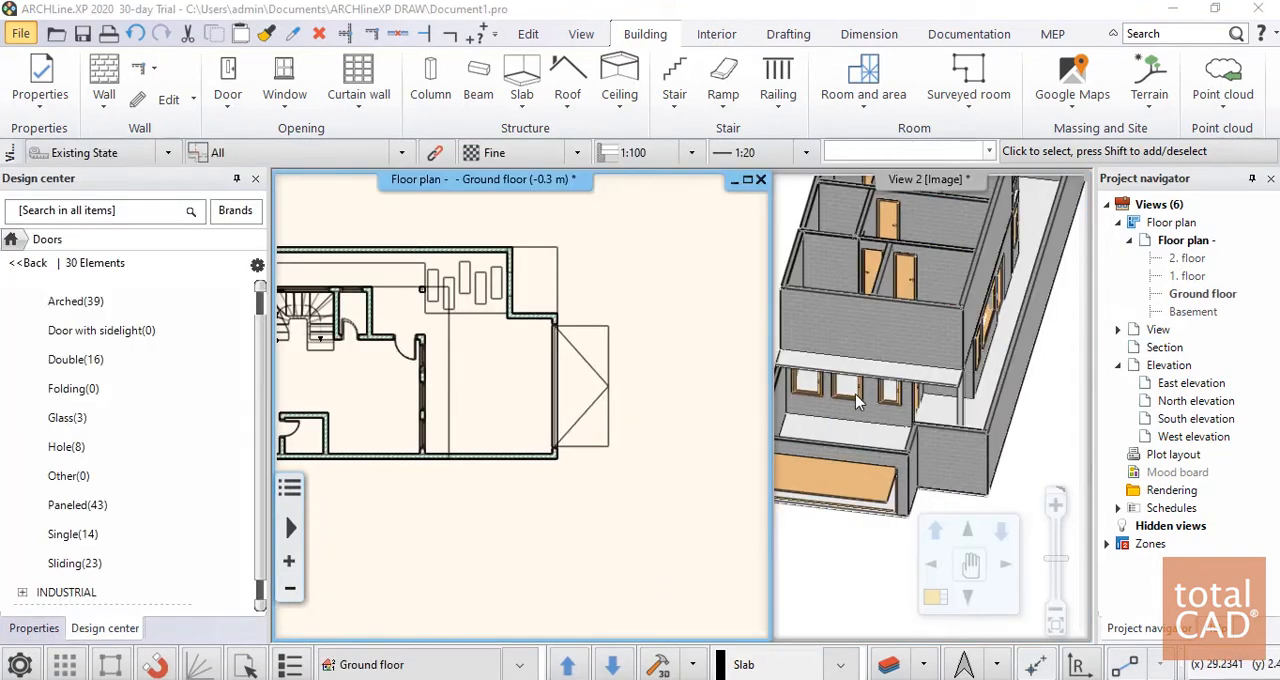
drag(855, 402, 912, 474)
scroll(806, 426, up, 3)
middle_drag(806, 426, 930, 416)
scroll(930, 416, up, 2)
scroll(930, 416, down, 4)
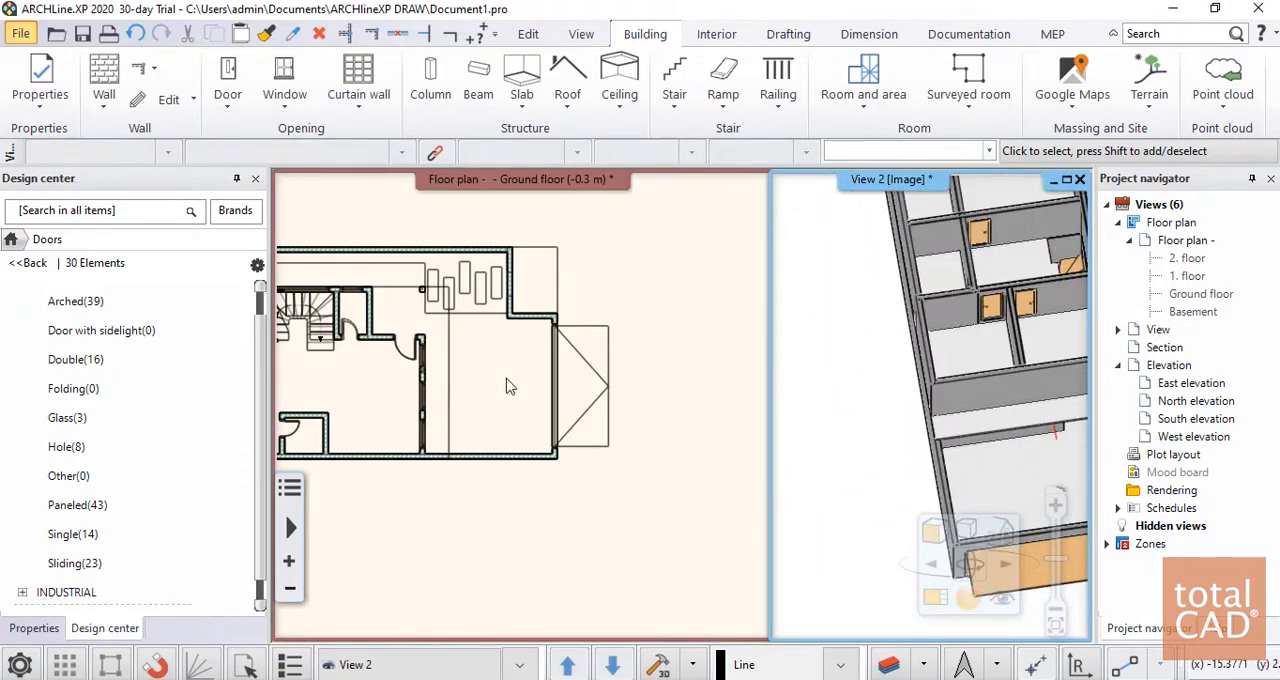
Switch the floor plan back to 1. floor to work on its east end
click(506, 386)
scroll(510, 390, down, 4)
scroll(440, 408, up, 7)
scroll(549, 414, down, 5)
mouse_move(530, 408)
middle_down()
mouse_move(560, 408)
mouse_move(573, 381)
middle_up()
scroll(571, 405, up, 4)
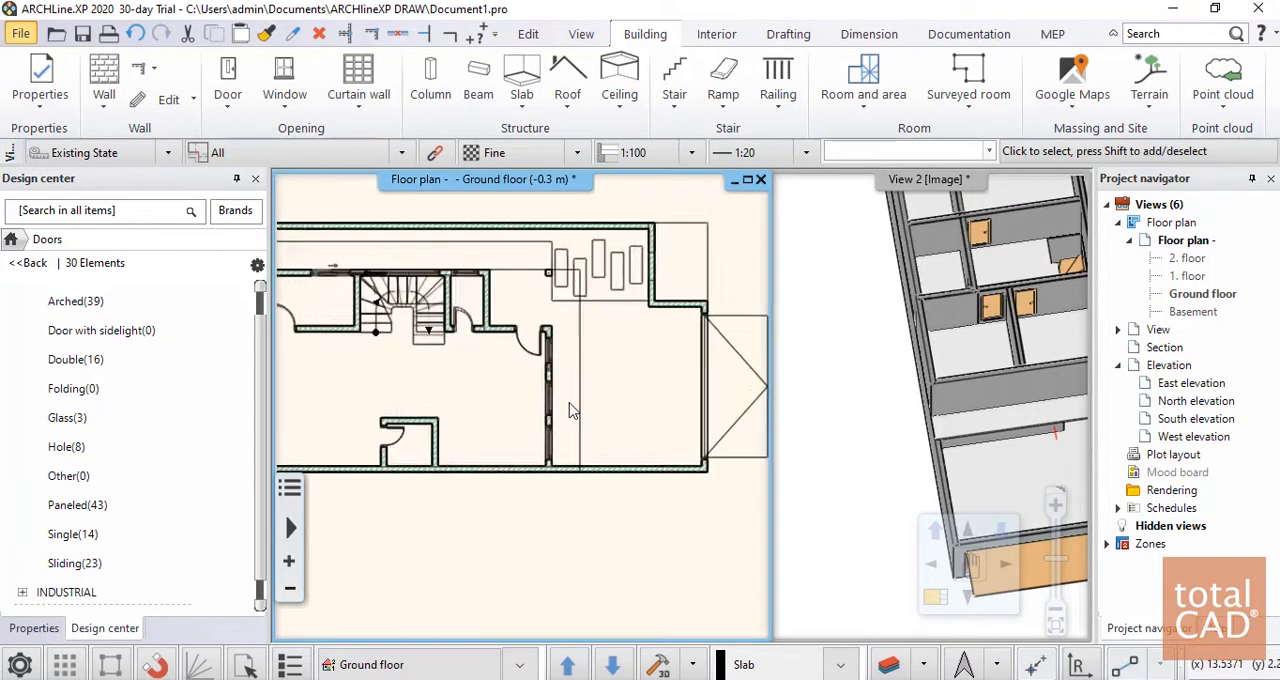
scroll(571, 402, down, 6)
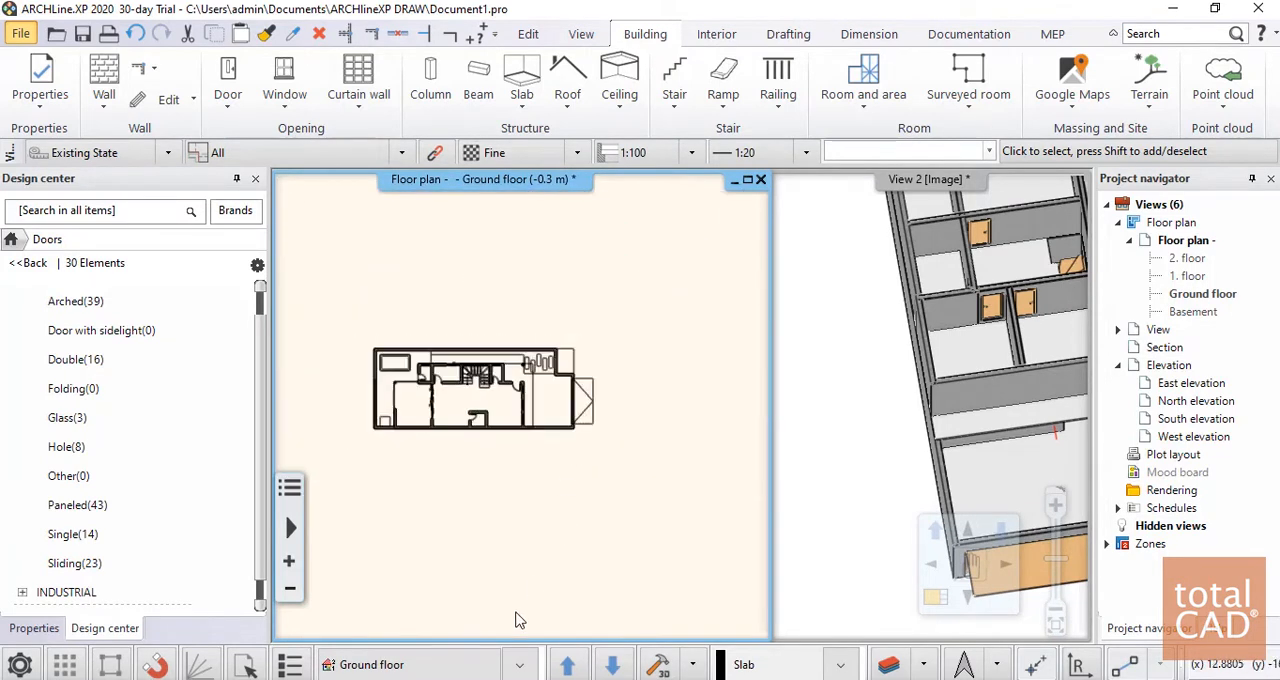
click(520, 665)
click(364, 591)
scroll(545, 388, up, 5)
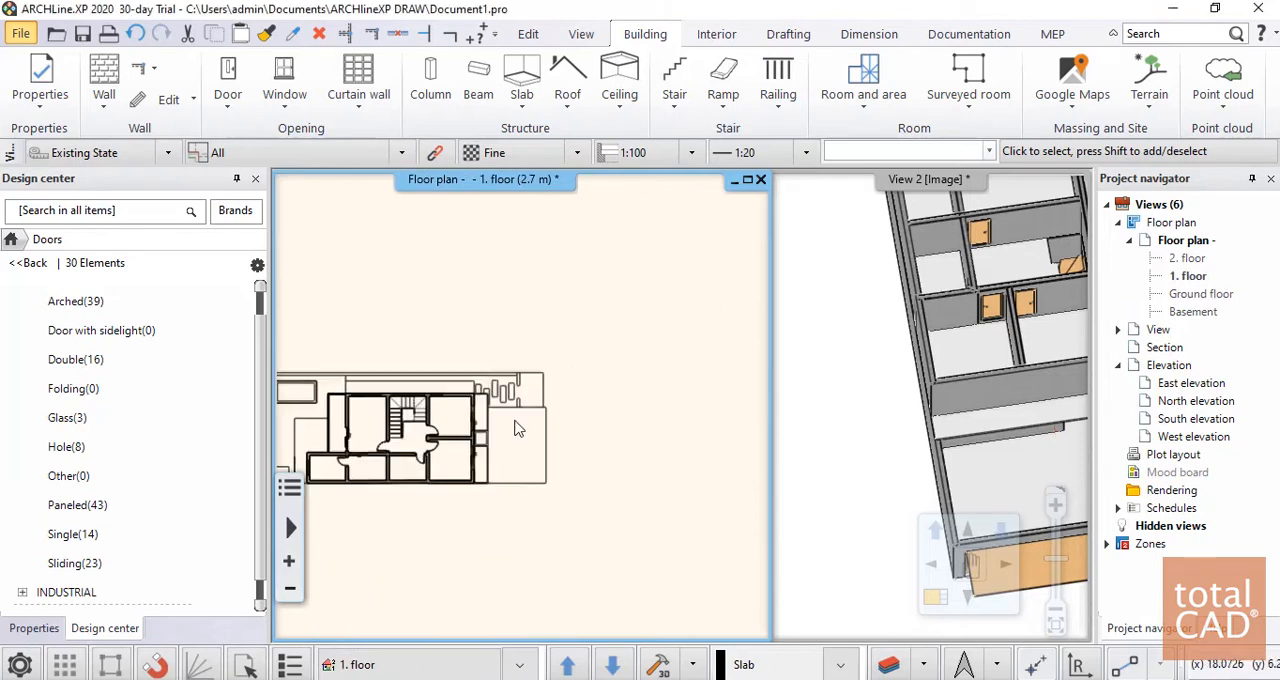
Add a Metal railings with glass railing along the north and east edges of the northeast terrace, ending at the square shaft
middle_drag(538, 382, 558, 380)
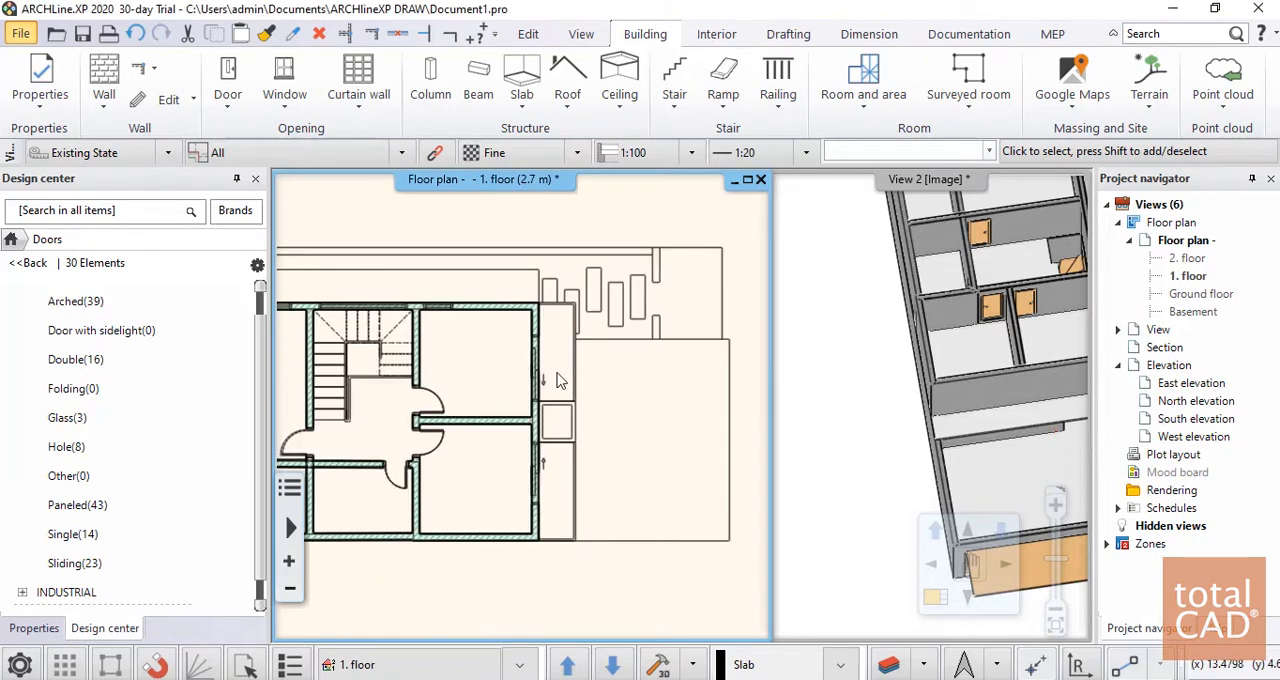
click(776, 75)
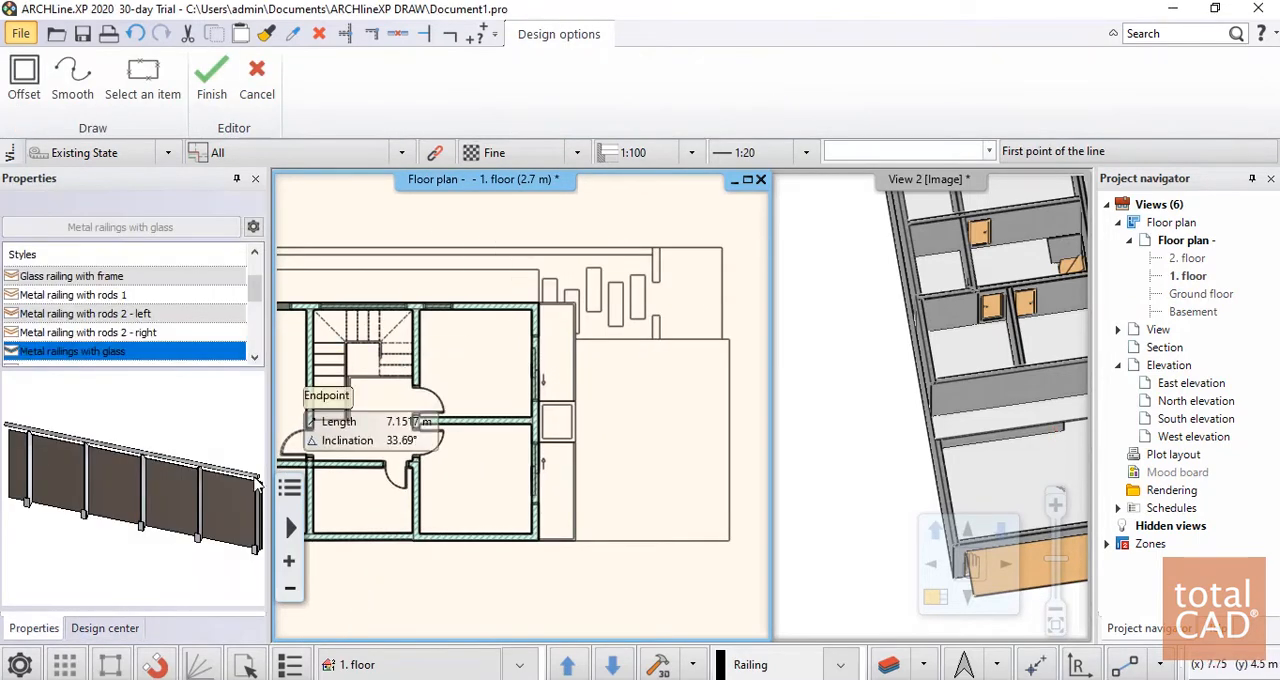
scroll(500, 350, up, 3)
scroll(468, 327, up, 3)
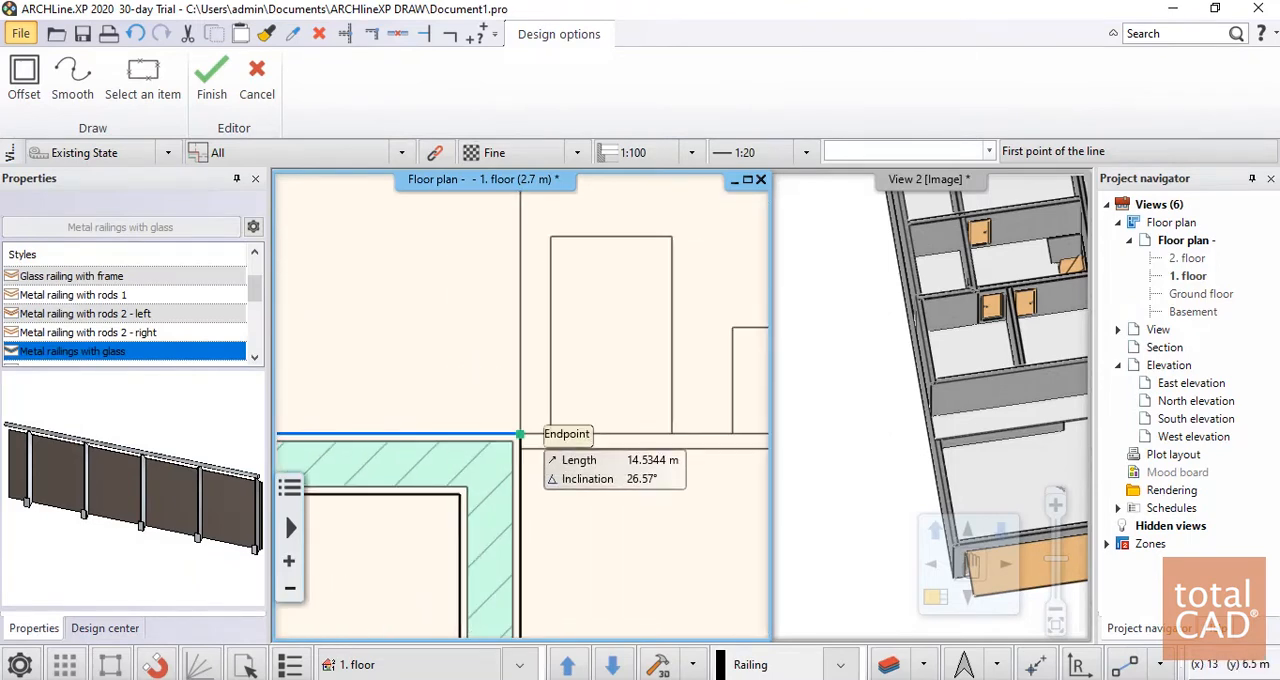
click(519, 434)
scroll(640, 409, down, 2)
click(680, 421)
scroll(681, 400, down, 3)
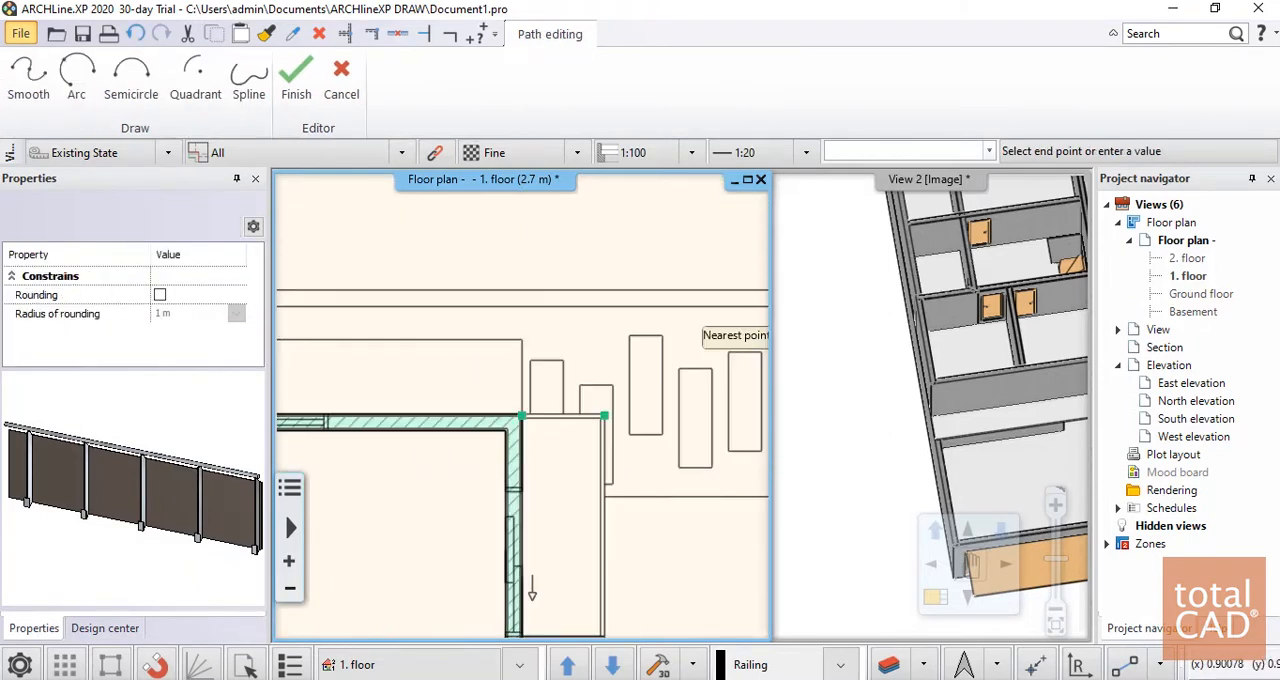
scroll(598, 597, up, 4)
click(516, 404)
scroll(516, 404, down, 2)
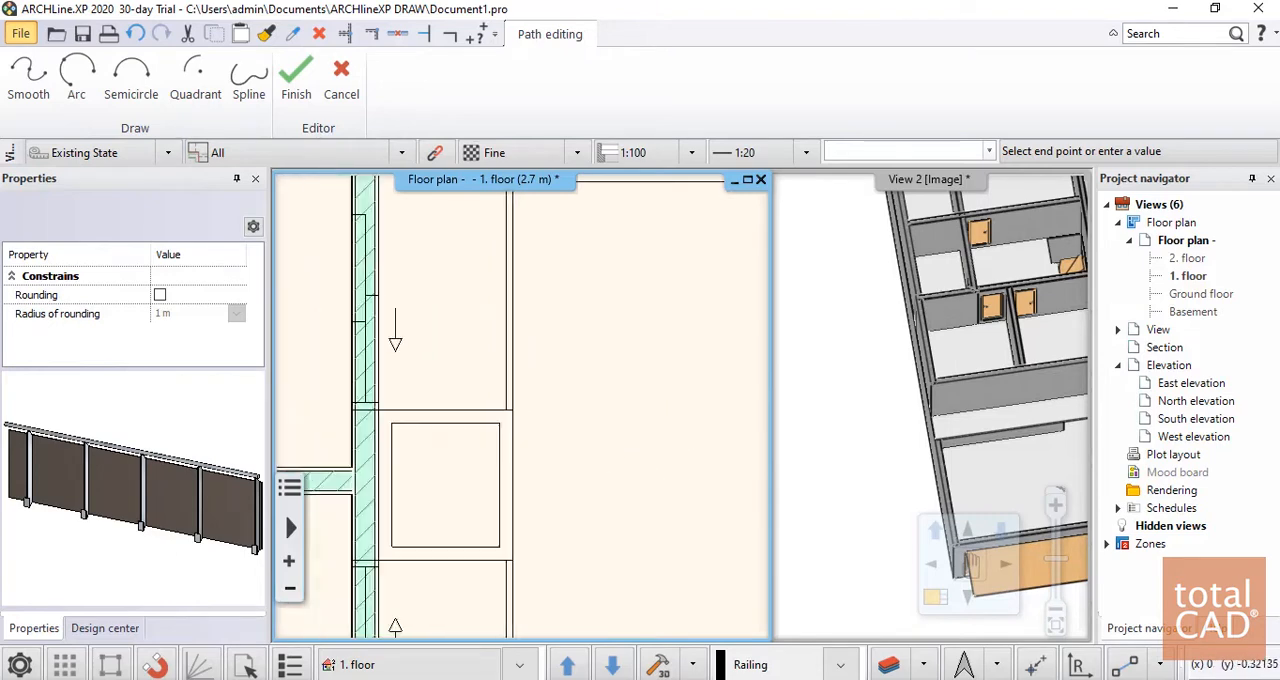
key(Return)
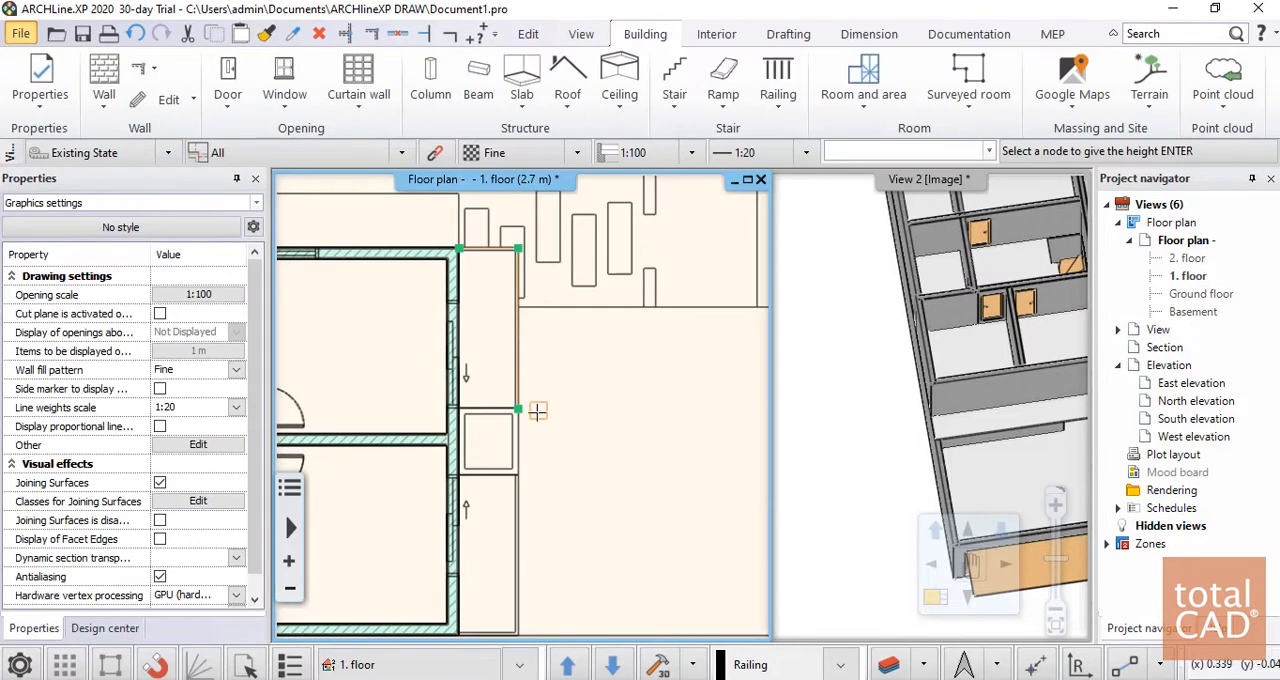
key(Return)
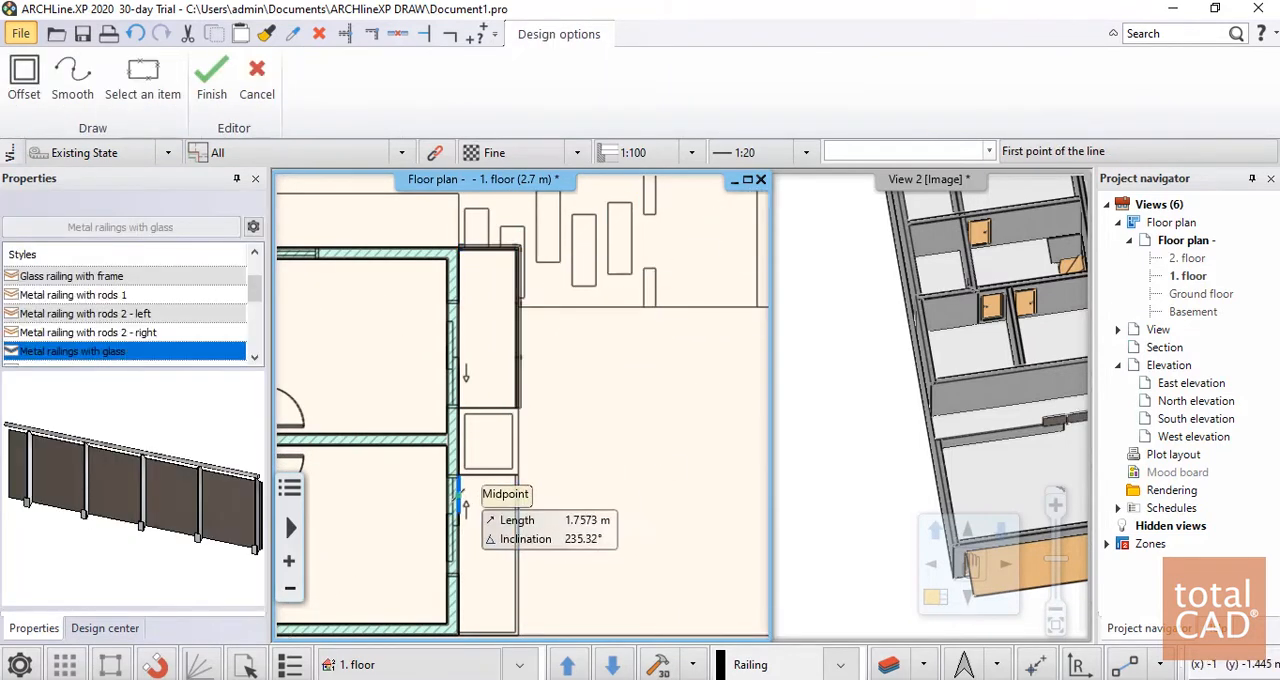
Add a matching glass railing along the south and east edges of the southeast terrace, from the building corner up to the shaft
scroll(507, 310, up, 2)
scroll(497, 568, up, 2)
click(498, 405)
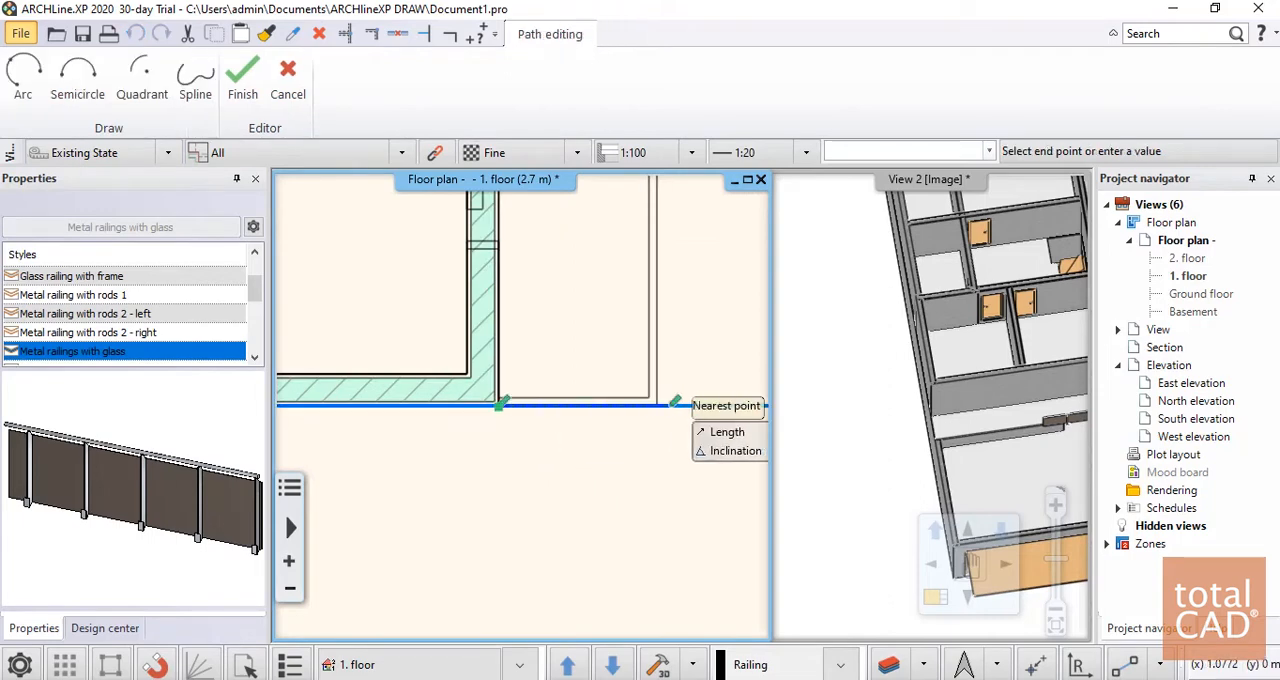
click(656, 406)
scroll(627, 460, down, 2)
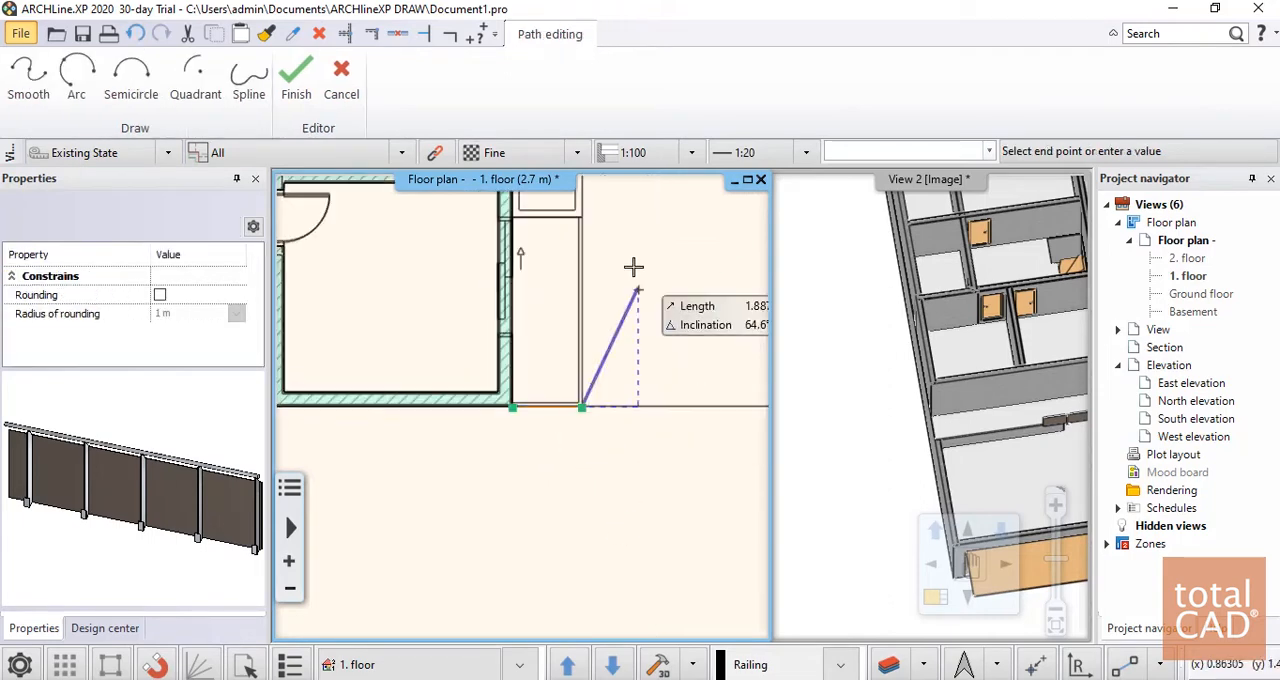
scroll(575, 270, up, 2)
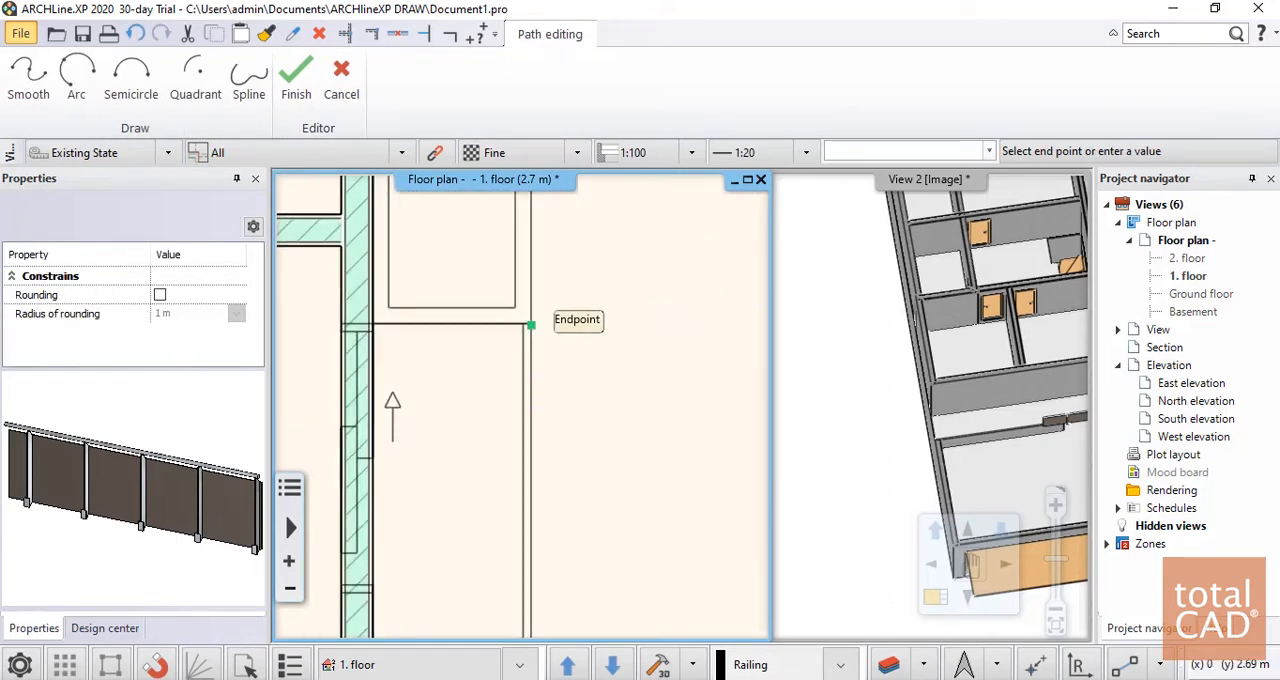
key(Return)
key(Return)
scroll(629, 329, down, 3)
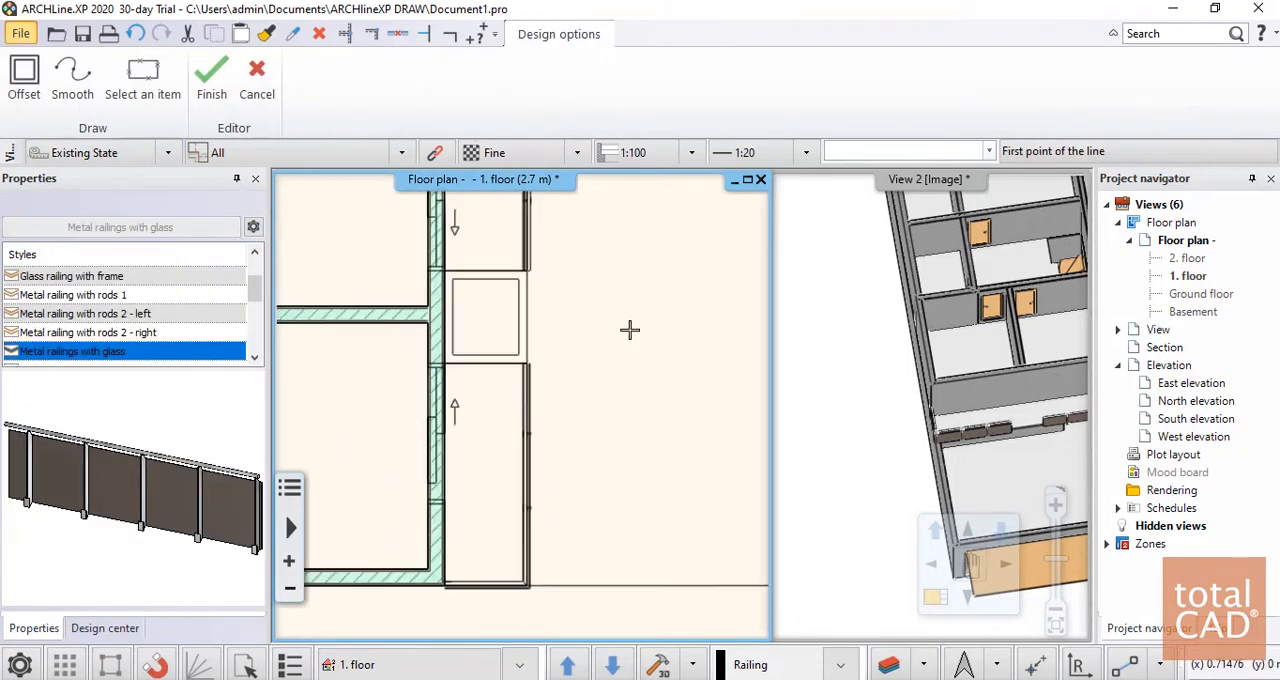
Enclose the square shaft between the two east terraces with 1 layered 10 wide walls, their thickness kept inside the shaft's outline
scroll(1027, 429, up, 3)
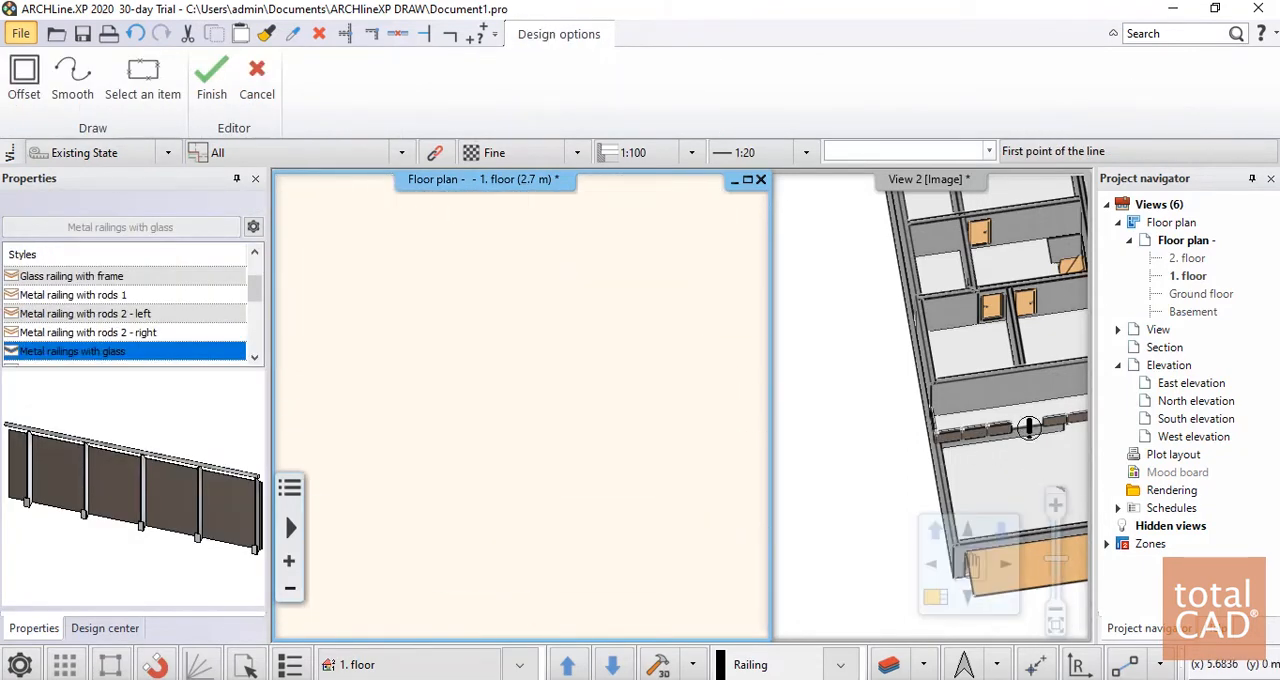
scroll(447, 377, up, 5)
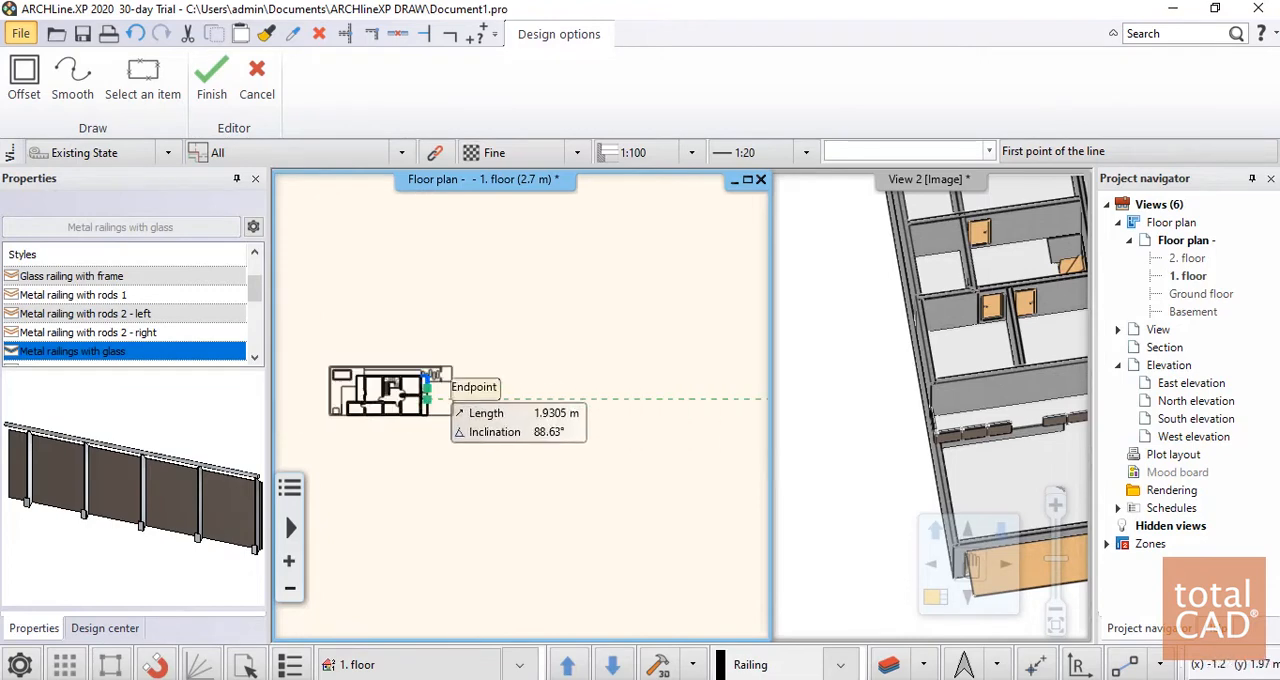
click(541, 386)
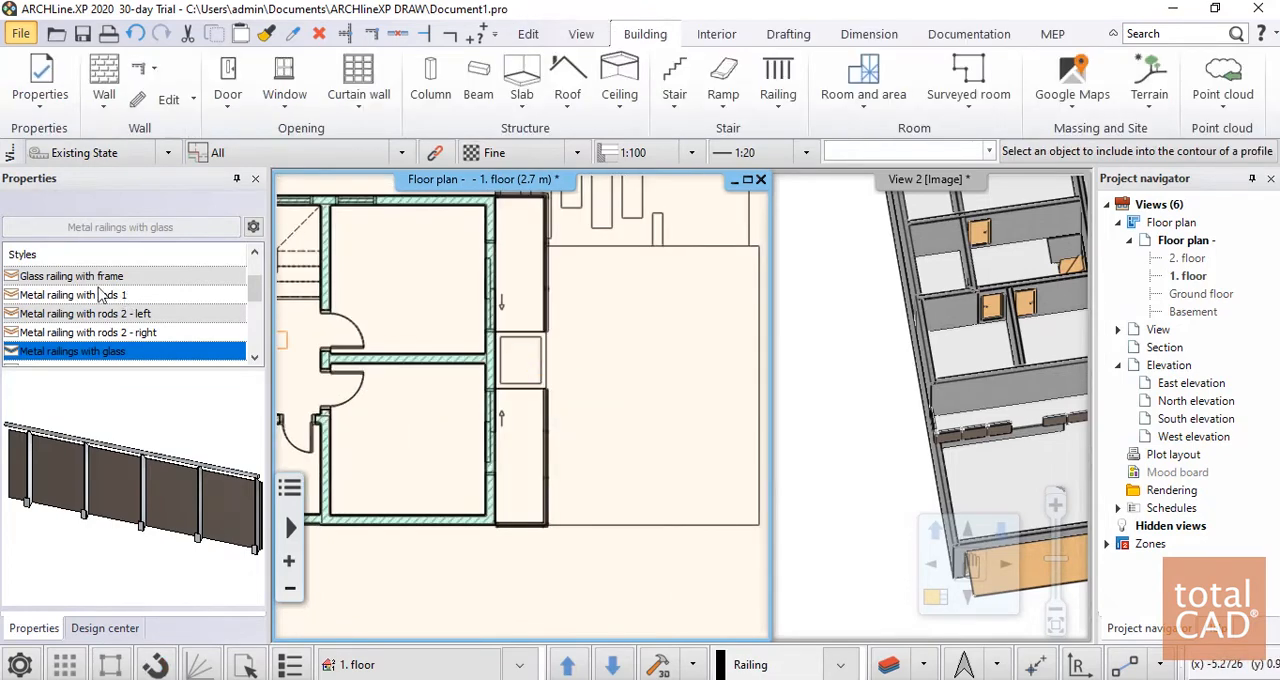
click(103, 78)
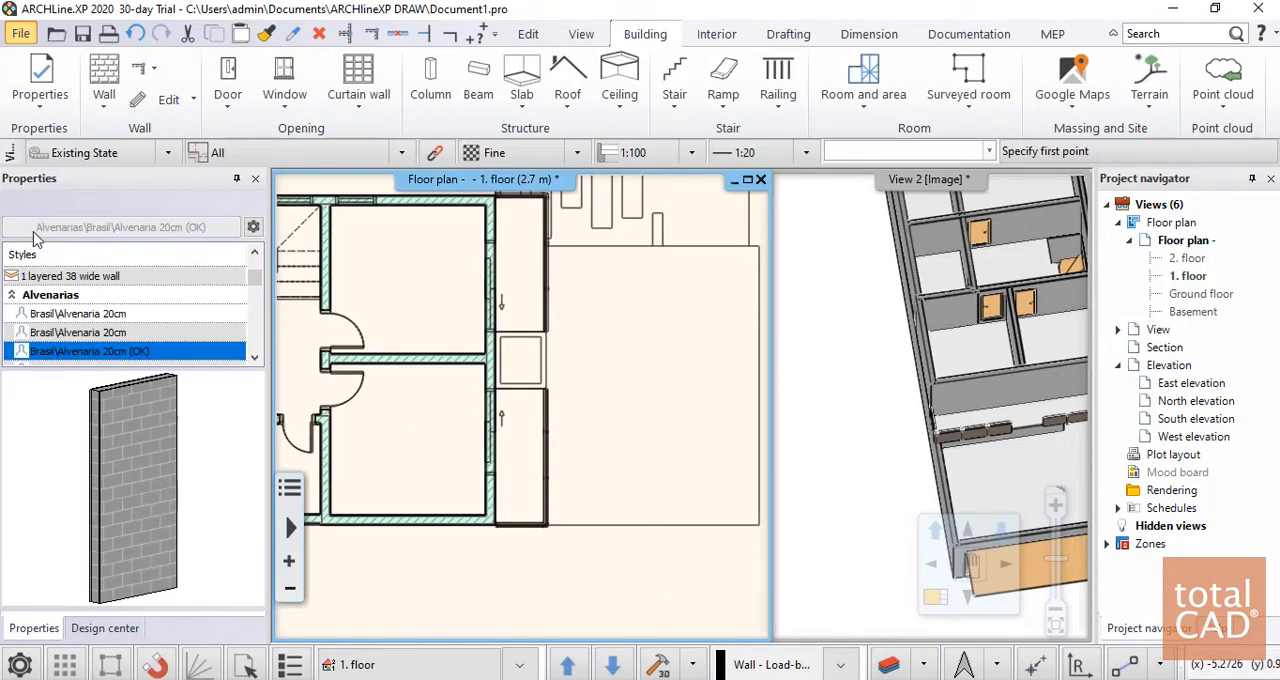
scroll(94, 310, up, 1)
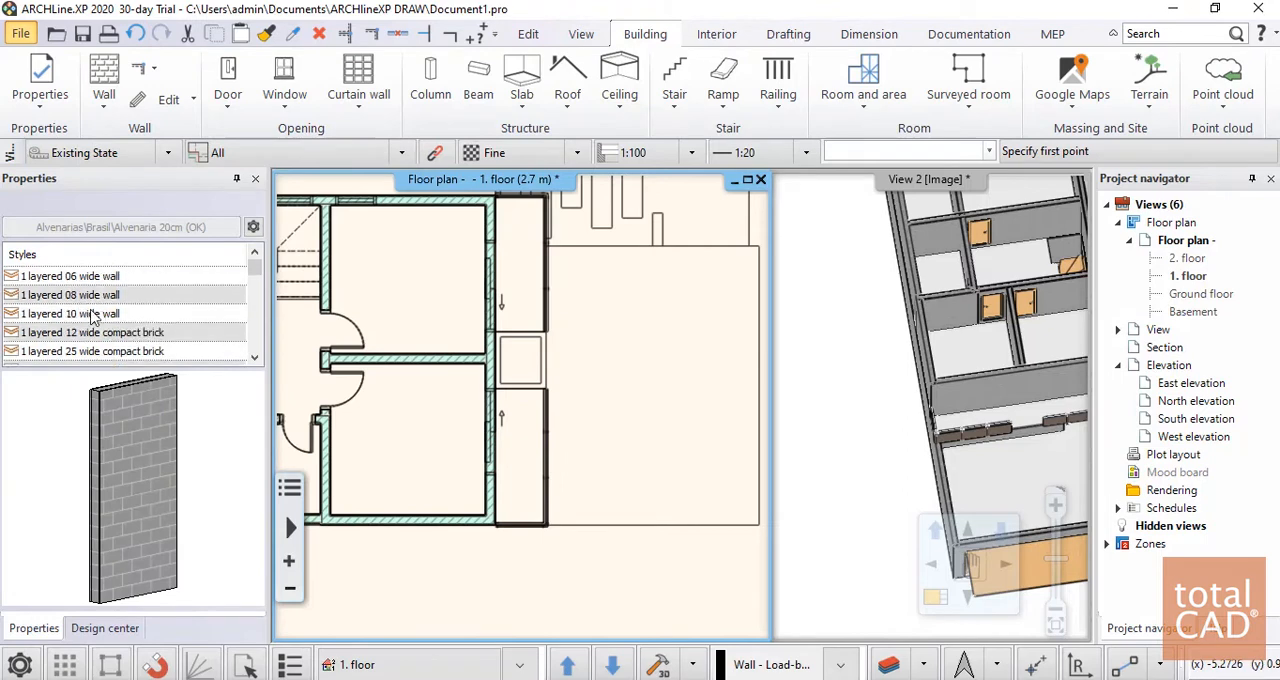
click(68, 313)
scroll(490, 318, up, 5)
click(482, 381)
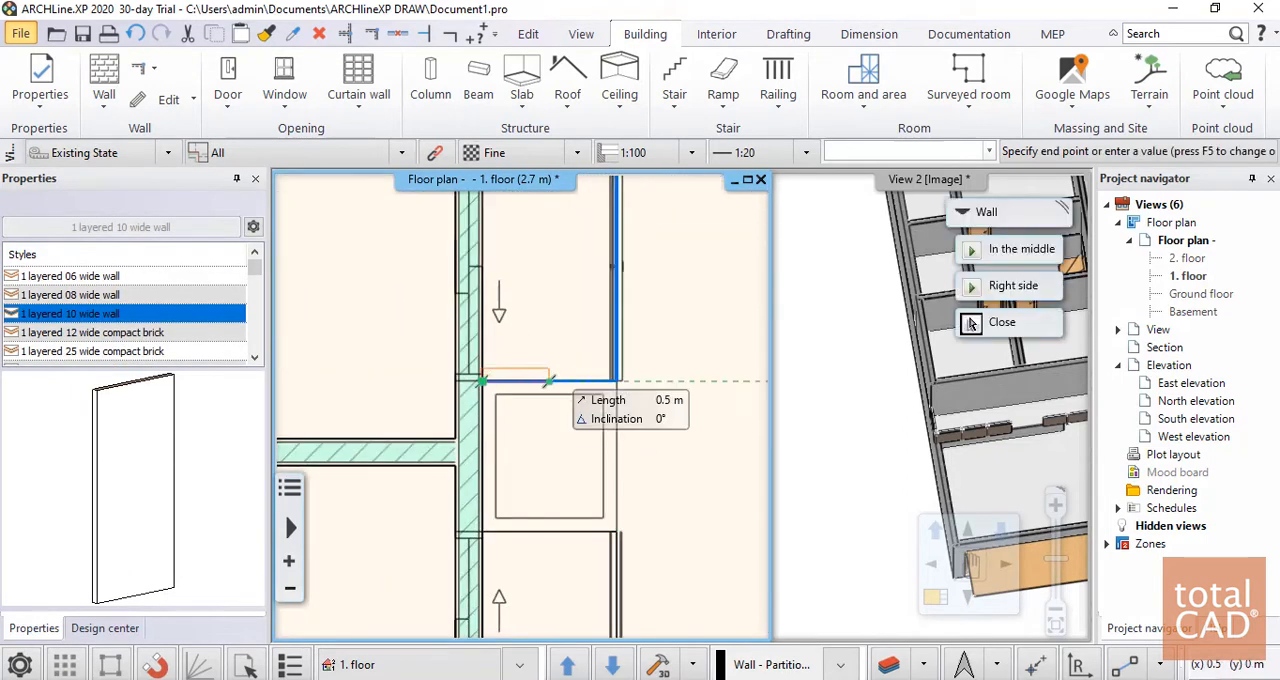
key(F5)
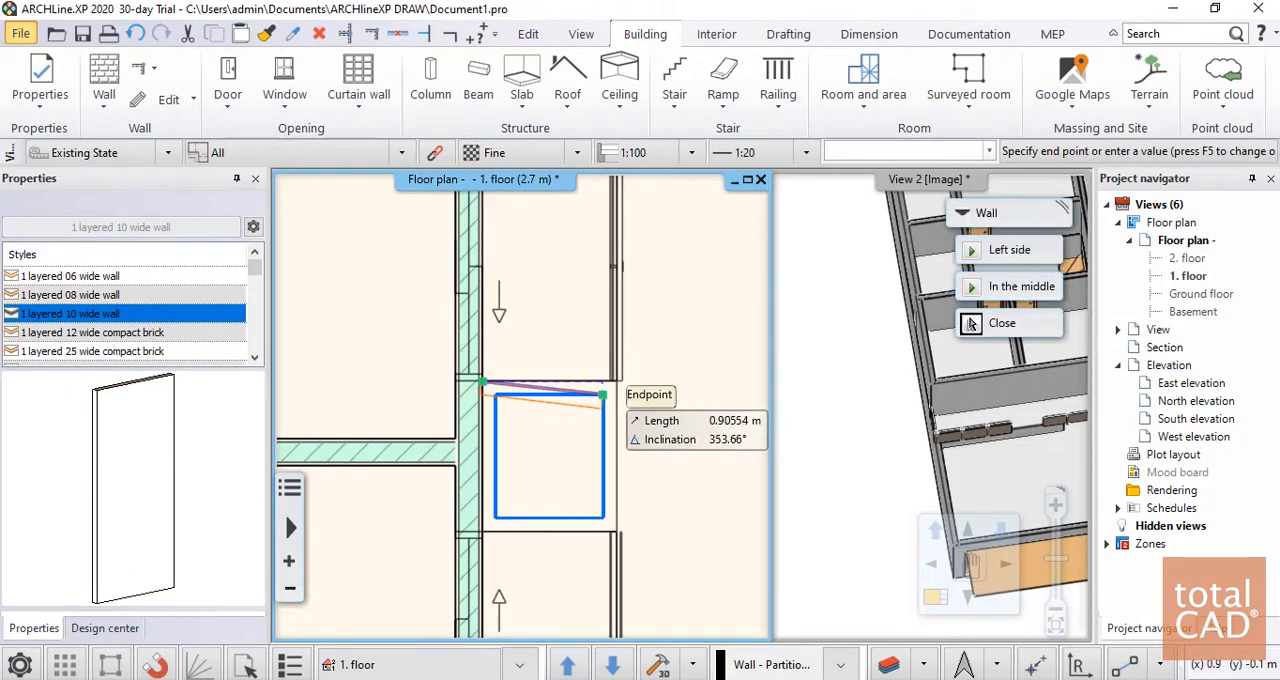
scroll(640, 381, up, 5)
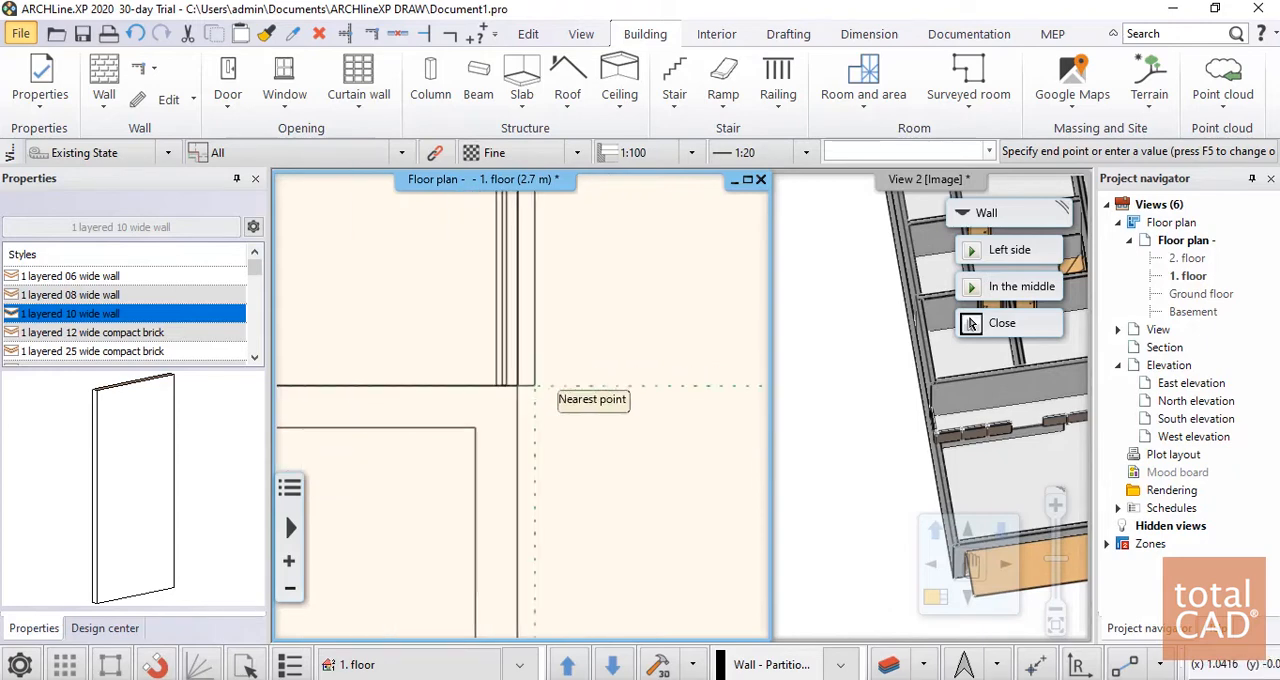
click(520, 381)
scroll(520, 381, down, 3)
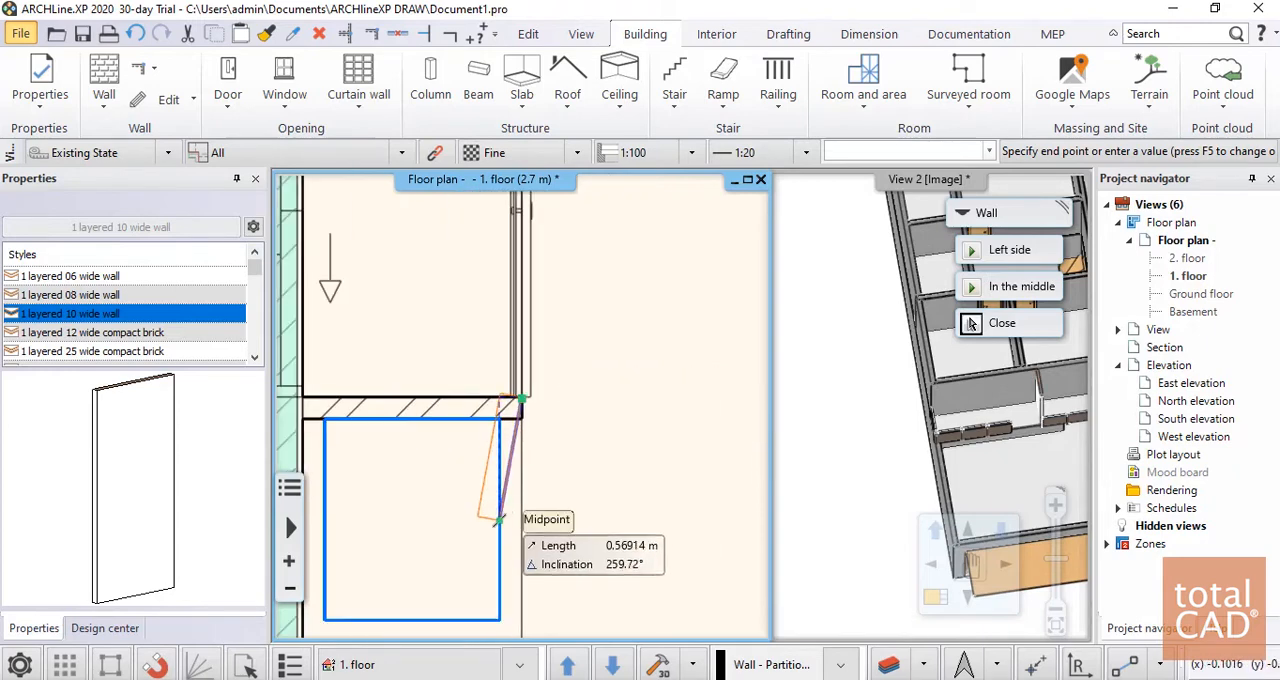
click(568, 552)
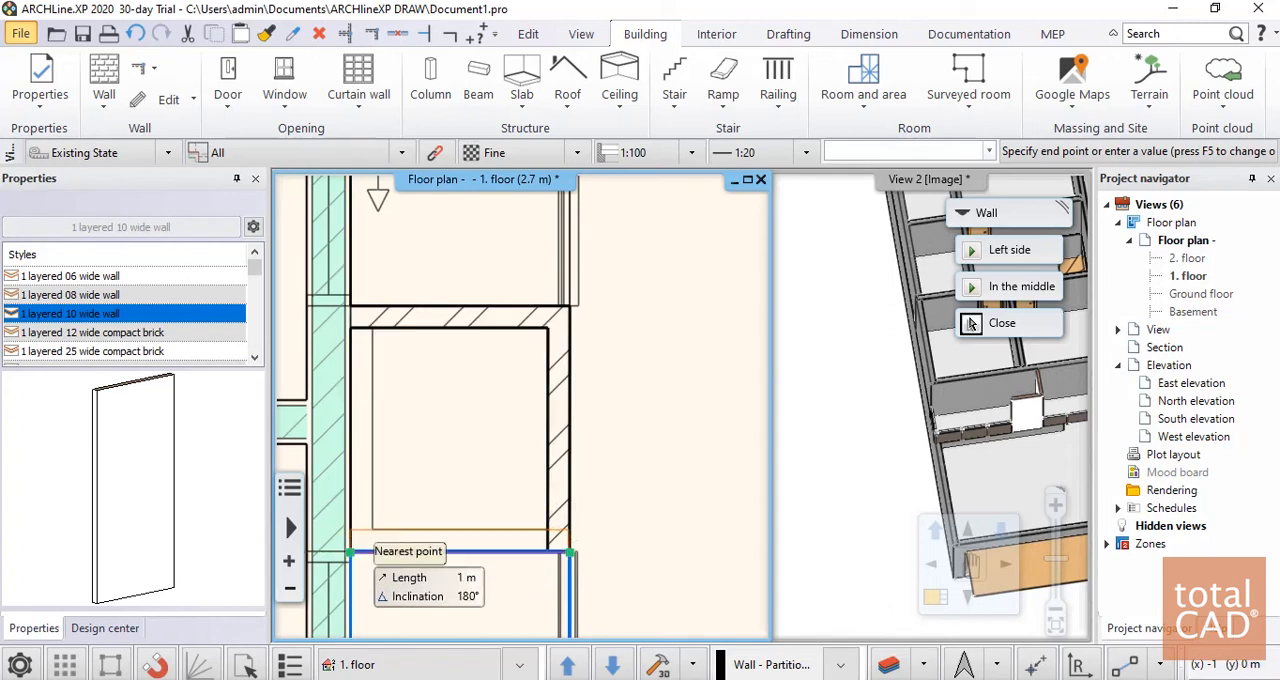
click(349, 551)
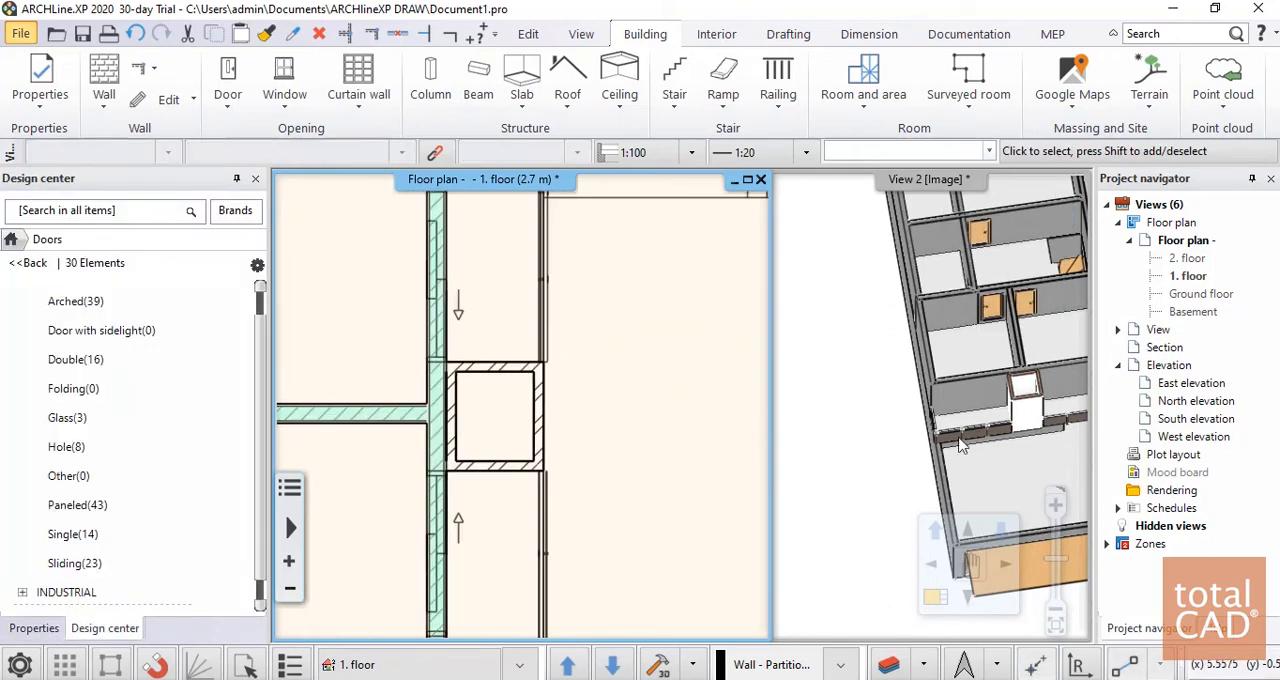
Examine the new railings and shaft walls in the 3D view from several angles
click(904, 400)
scroll(902, 398, down, 4)
middle_drag(950, 395, 924, 352)
scroll(925, 350, up, 4)
scroll(925, 350, down, 4)
scroll(926, 376, up, 2)
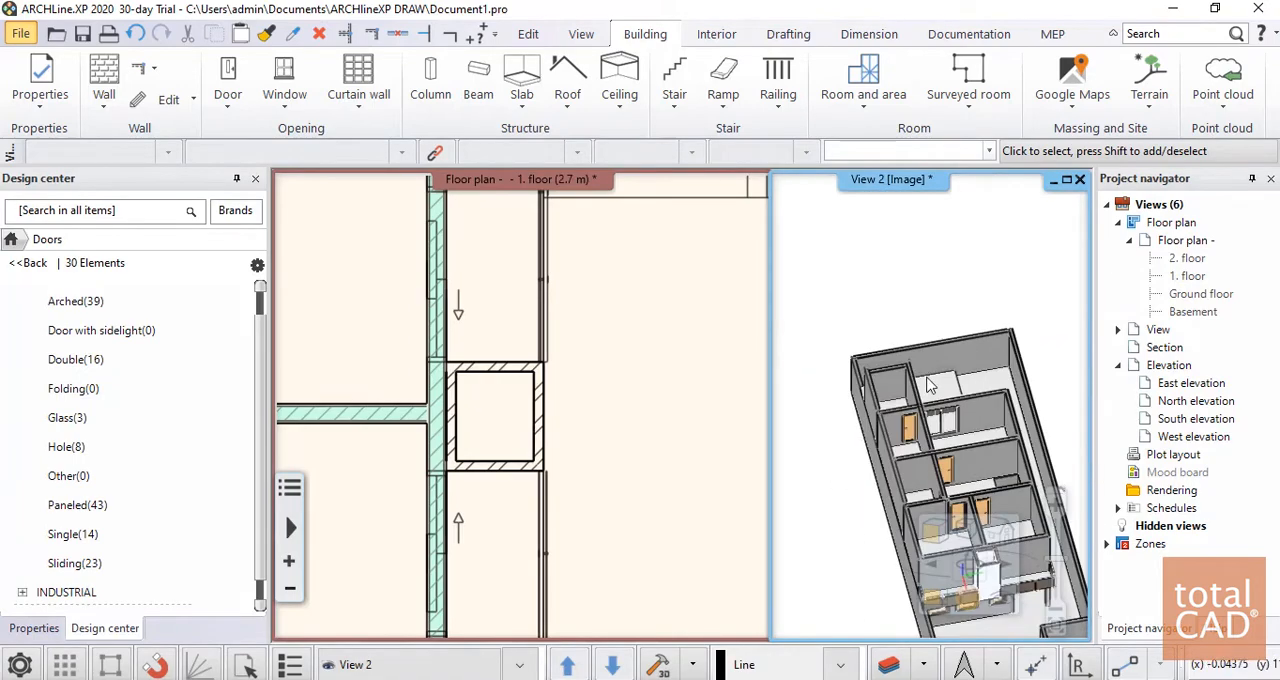
scroll(930, 386, up, 2)
scroll(964, 345, down, 6)
middle_drag(932, 428, 968, 412)
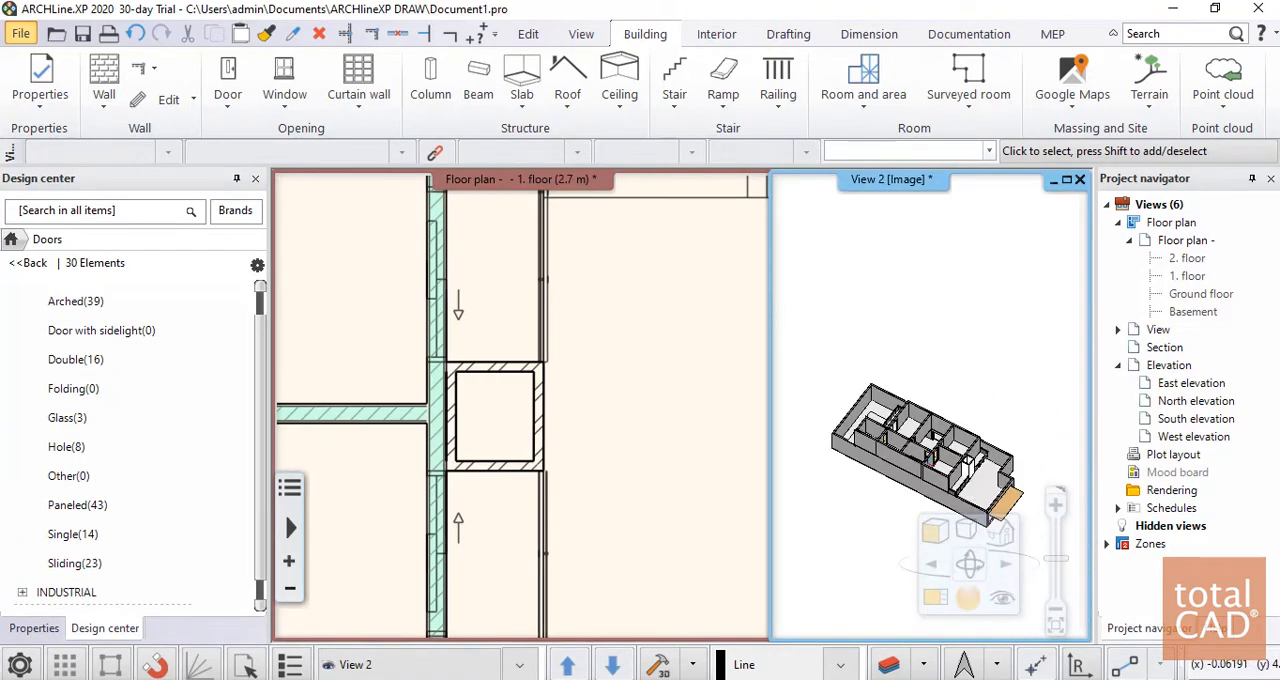
middle_drag(966, 458, 956, 484)
scroll(950, 530, up, 2)
scroll(952, 452, down, 1)
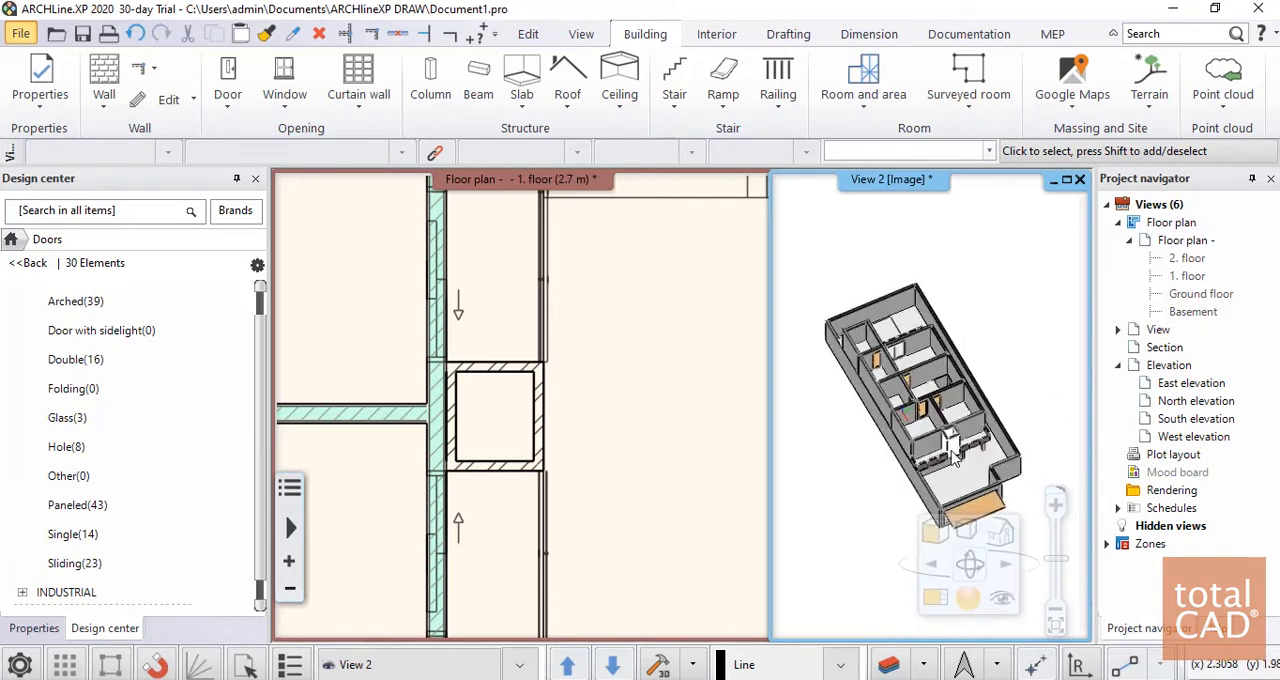
scroll(954, 457, down, 1)
scroll(937, 386, up, 2)
scroll(962, 400, down, 2)
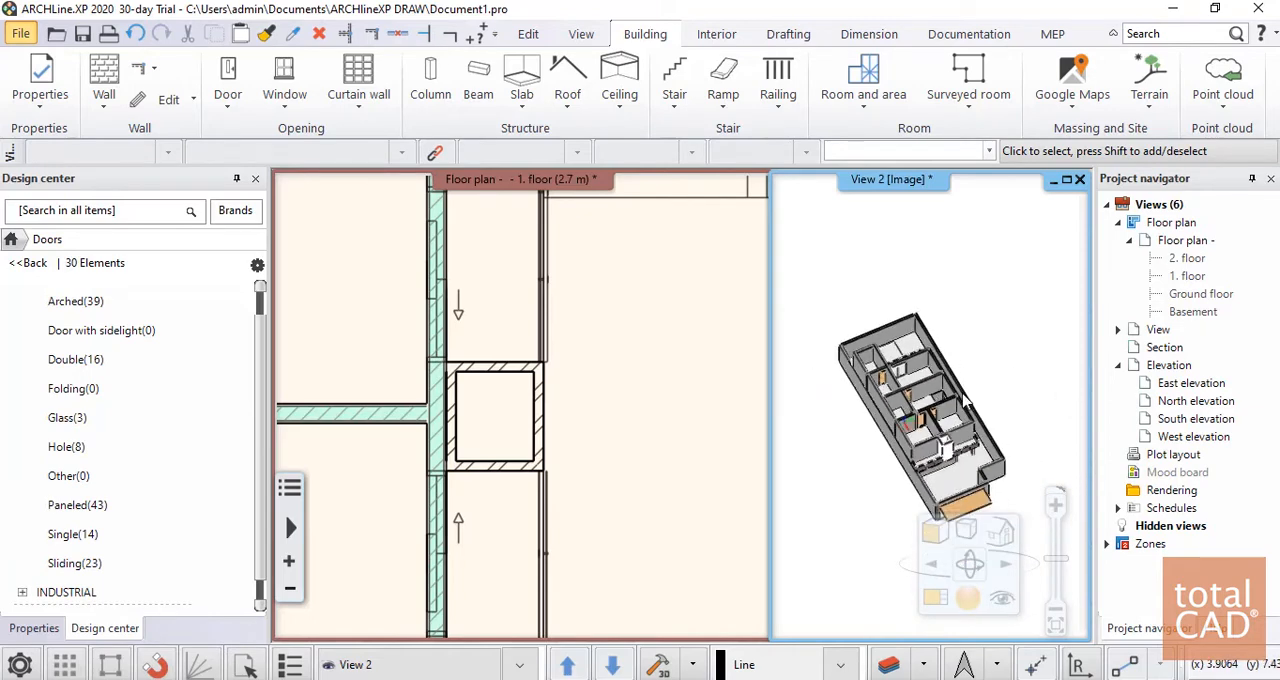
middle_drag(967, 397, 751, 423)
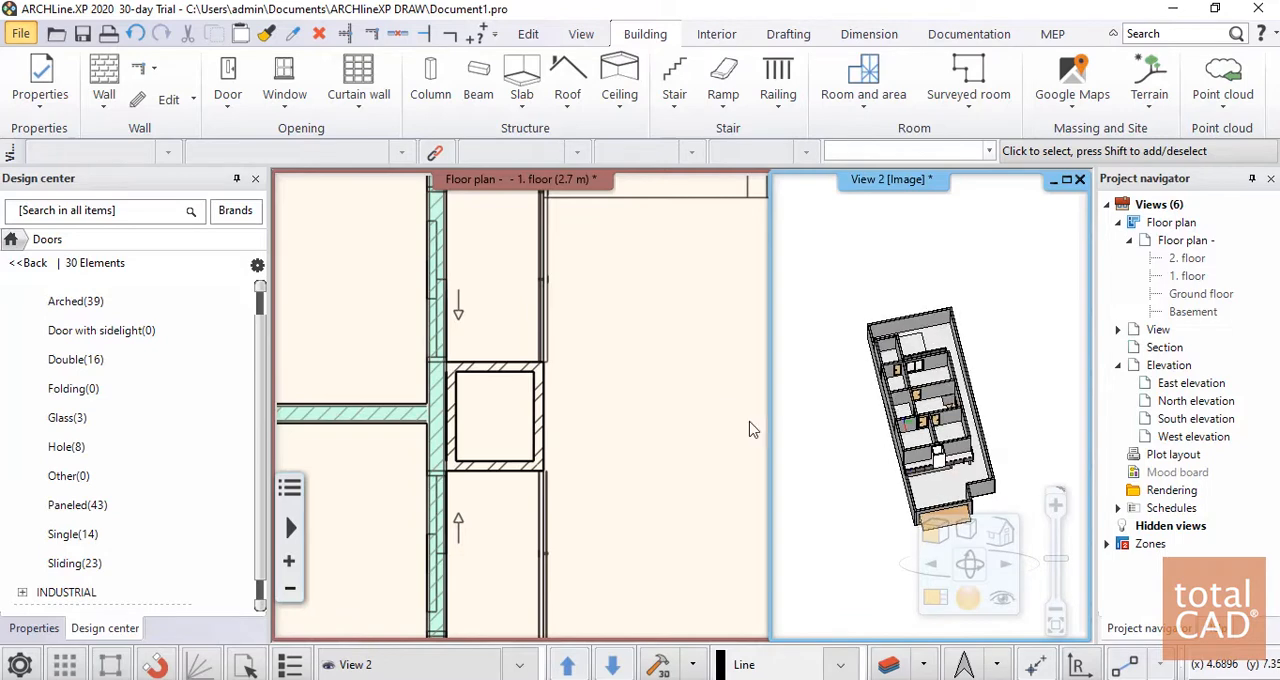
Set up a new 1. floor slab in the brasil style, accepting a 0 m base offset and -0.08 m total thickness
click(722, 414)
scroll(660, 415, down, 6)
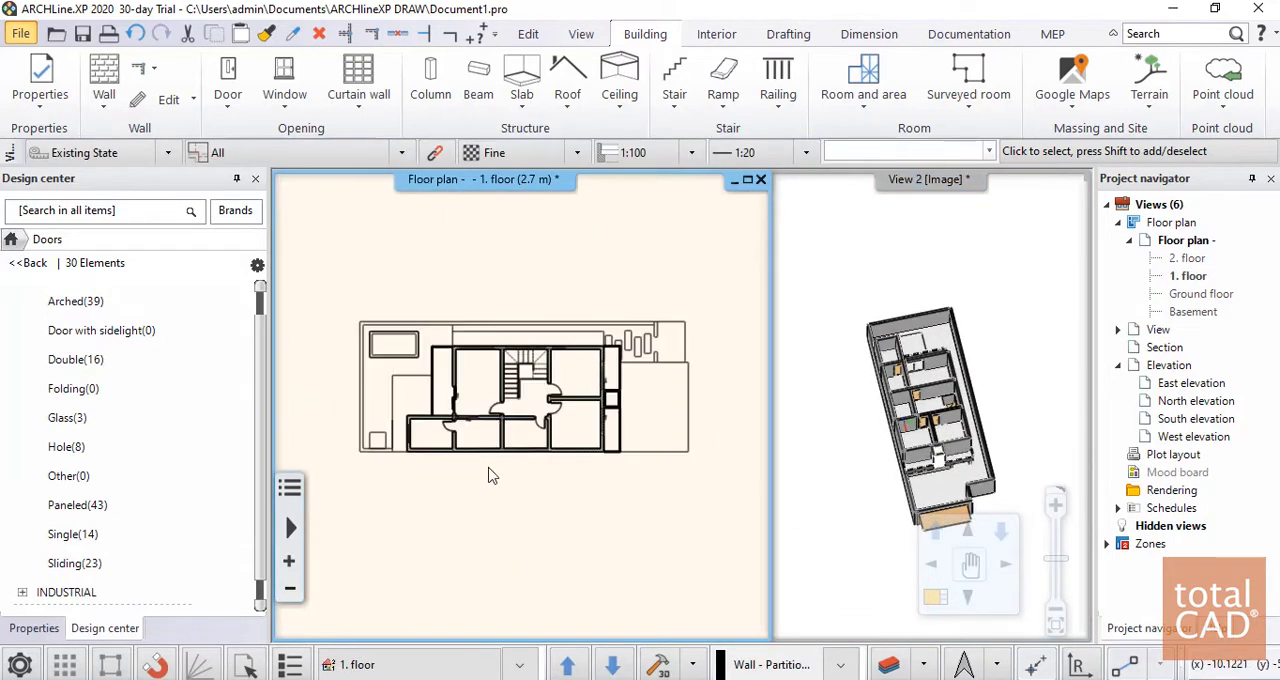
scroll(706, 447, up, 4)
middle_drag(554, 412, 661, 381)
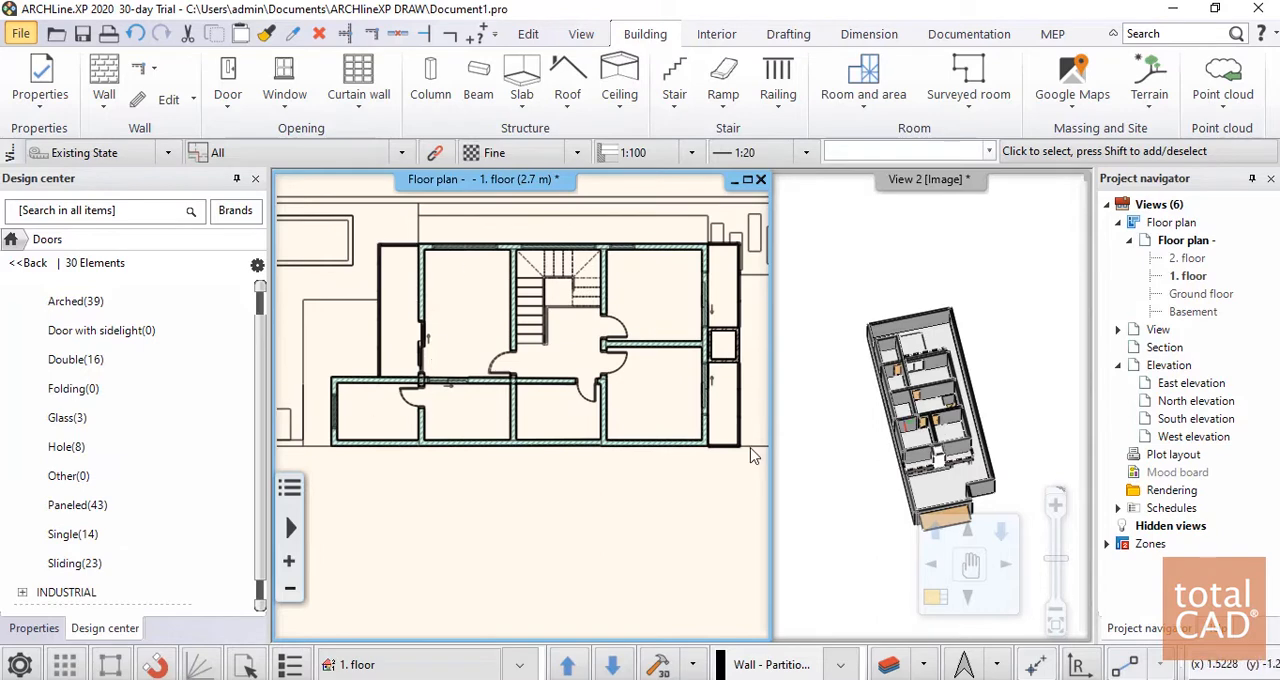
click(521, 80)
scroll(332, 437, up, 2)
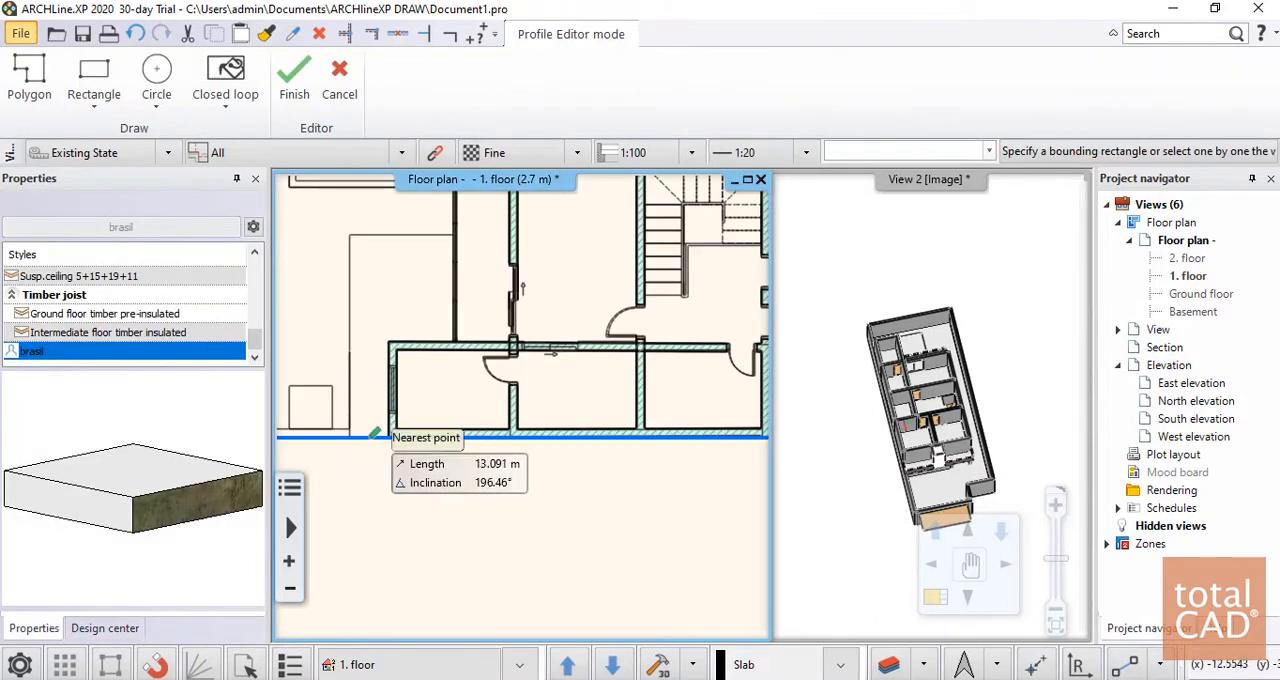
scroll(428, 414, up, 3)
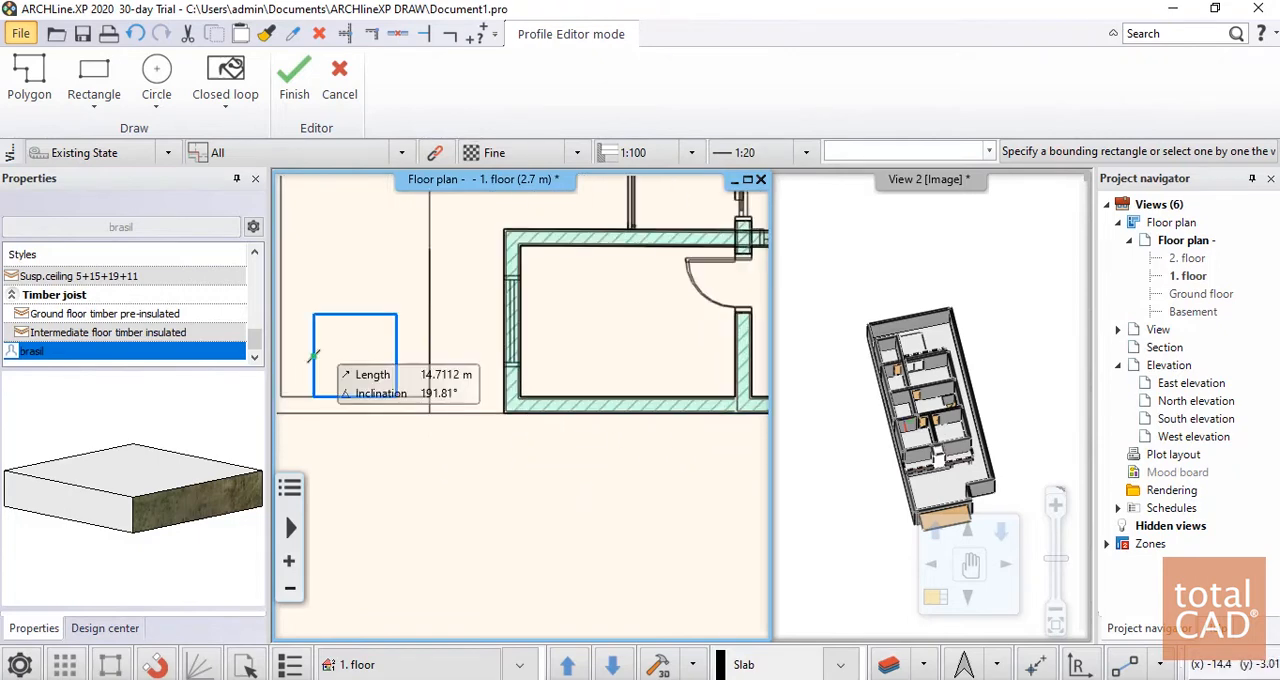
right_click(163, 362)
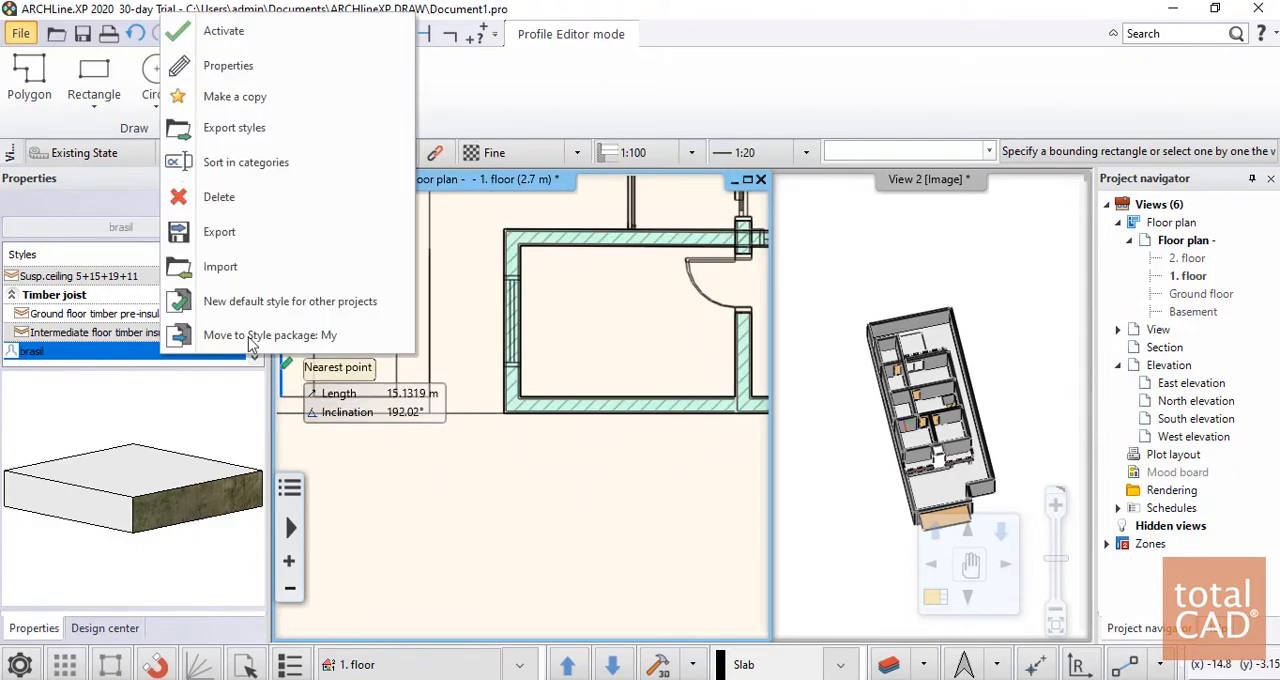
click(240, 60)
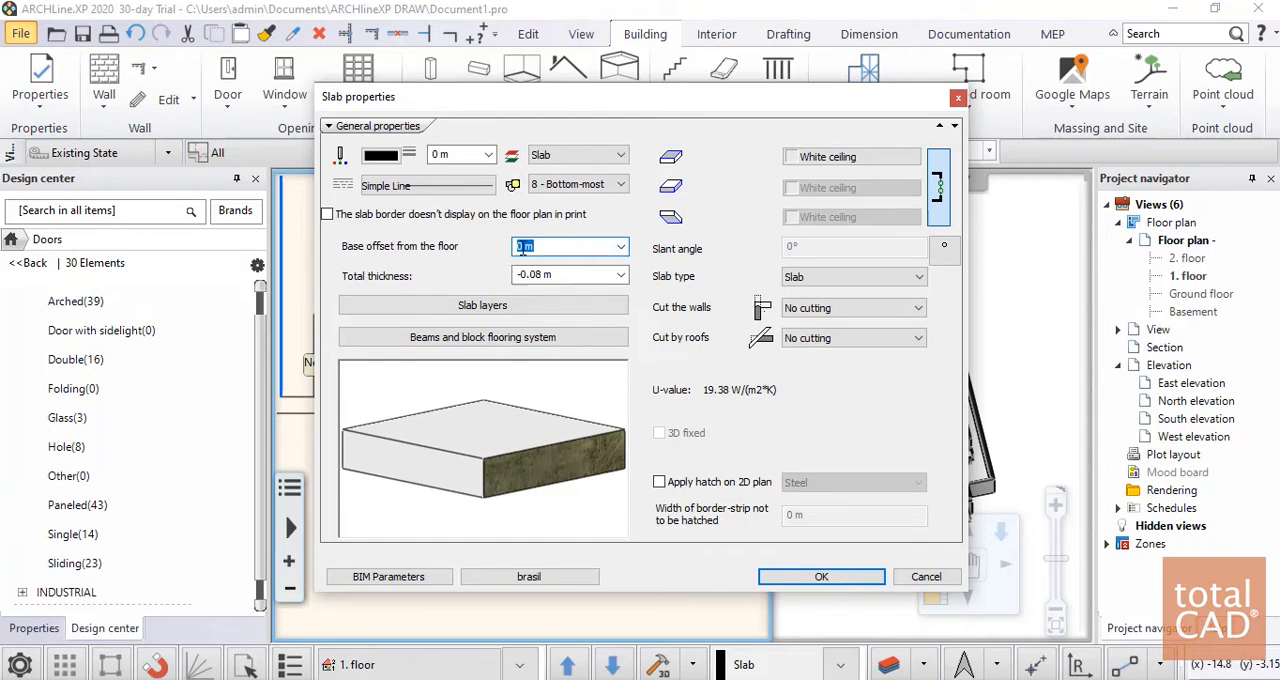
click(819, 576)
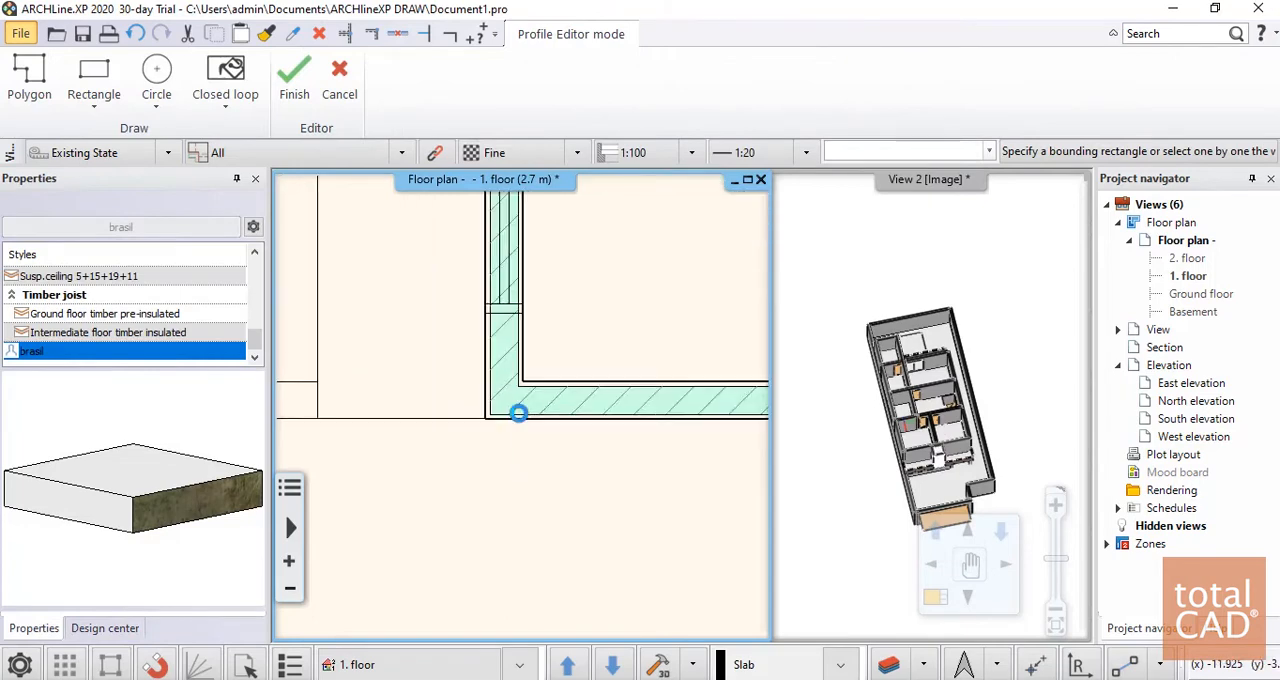
click(535, 416)
key(Escape)
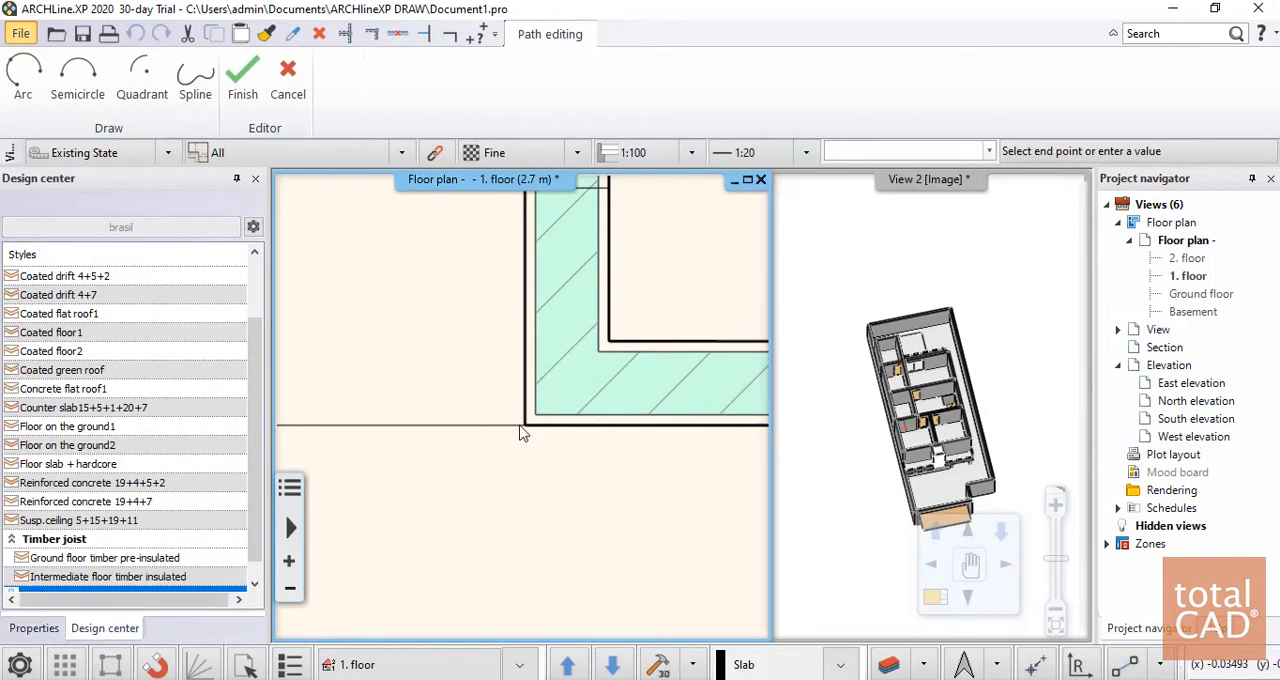
click(510, 82)
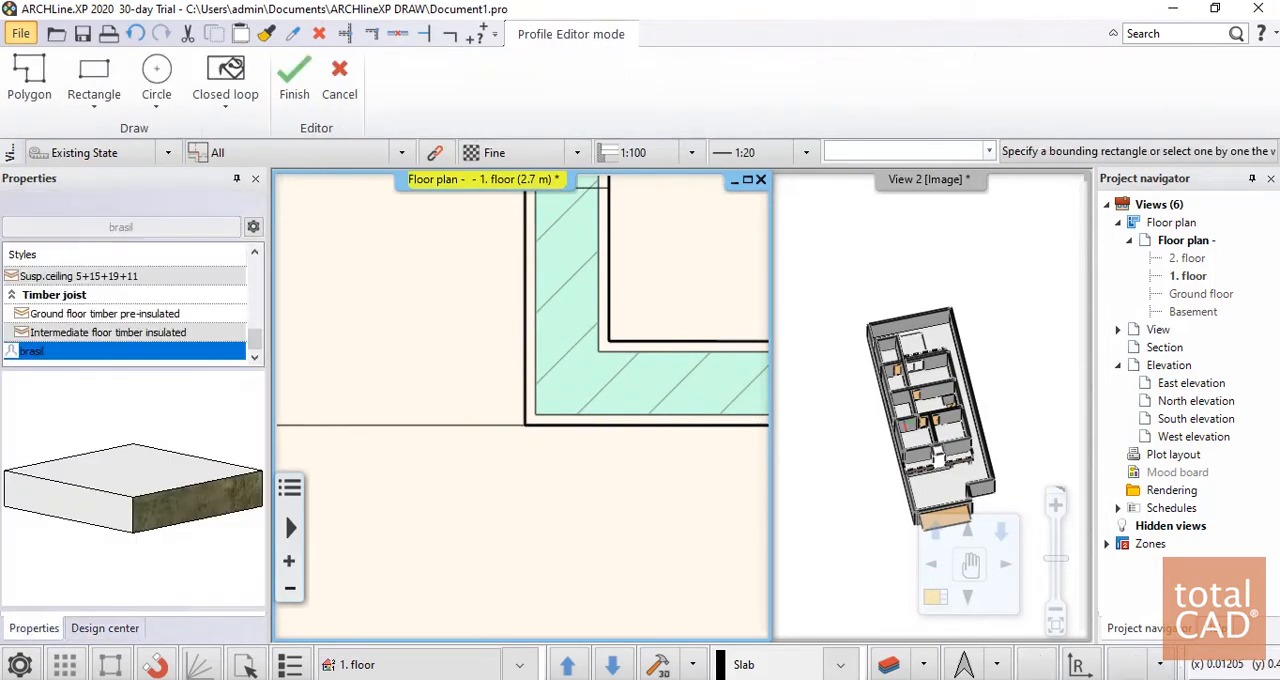
click(530, 421)
key(Escape)
click(520, 82)
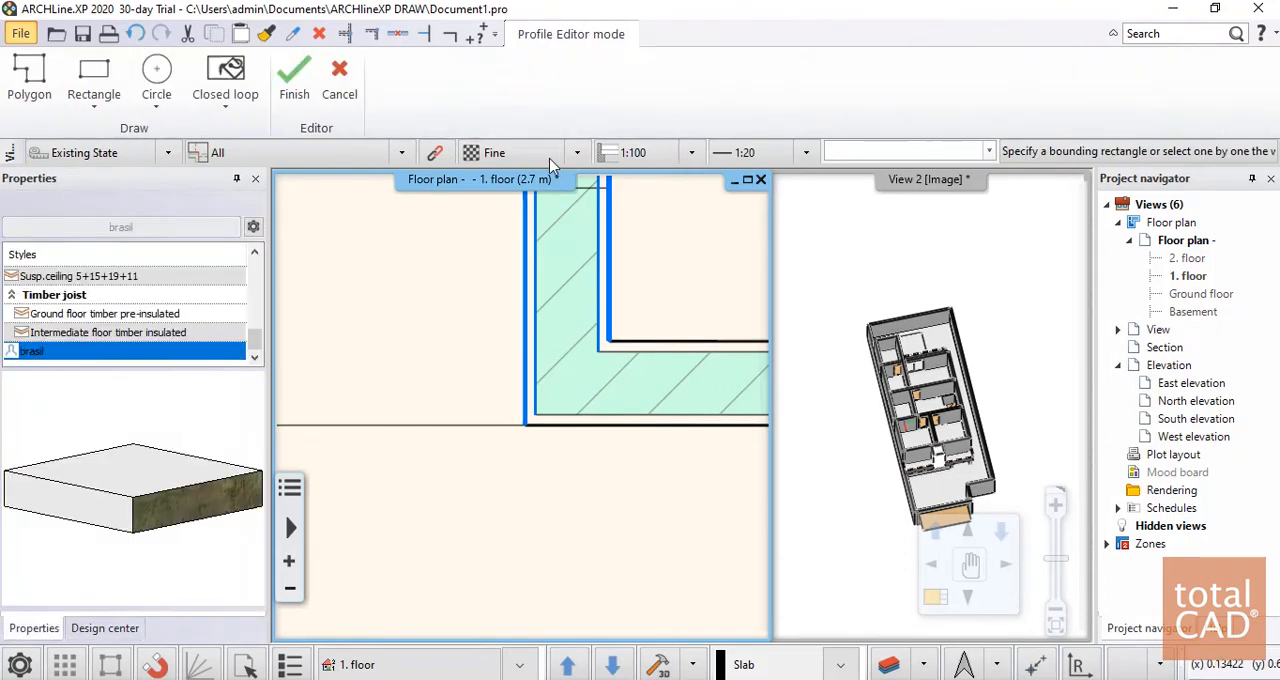
Trace the slab outline from the building's southwest outer corner north along the end room, then 1.5484 m east to the west terrace edge
click(525, 425)
scroll(515, 482, down, 4)
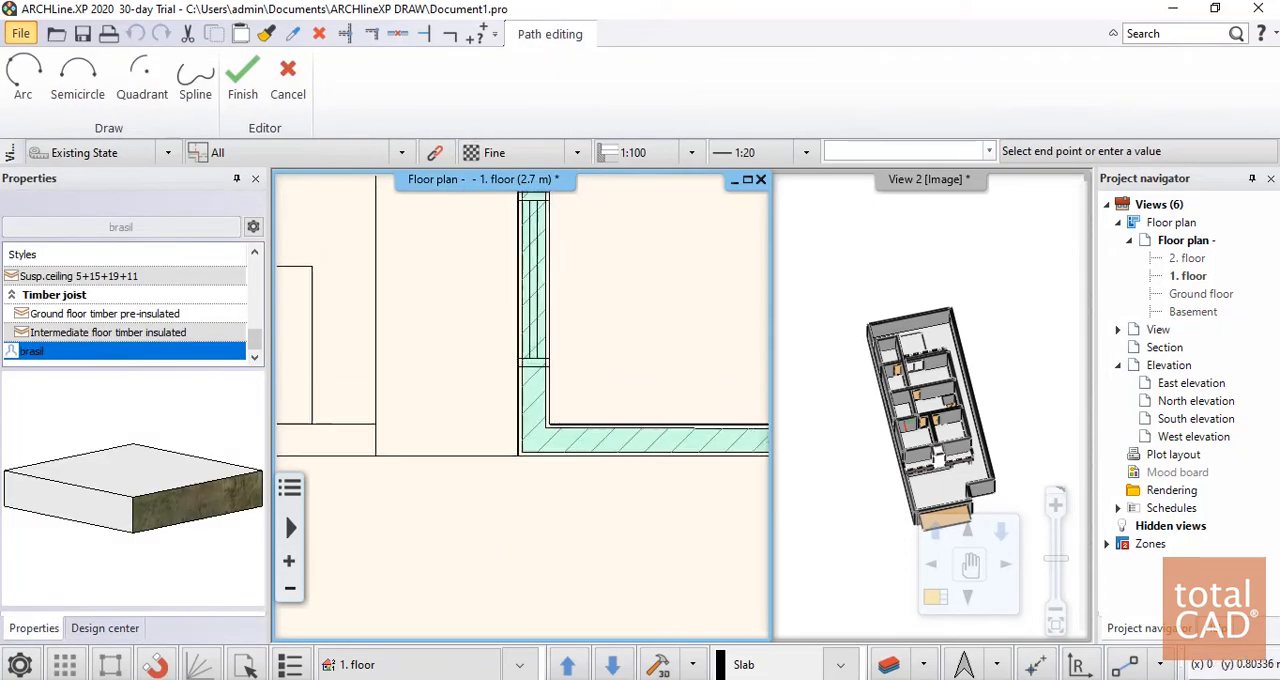
middle_drag(505, 240, 435, 525)
scroll(440, 404, up, 1)
scroll(465, 402, up, 1)
click(500, 401)
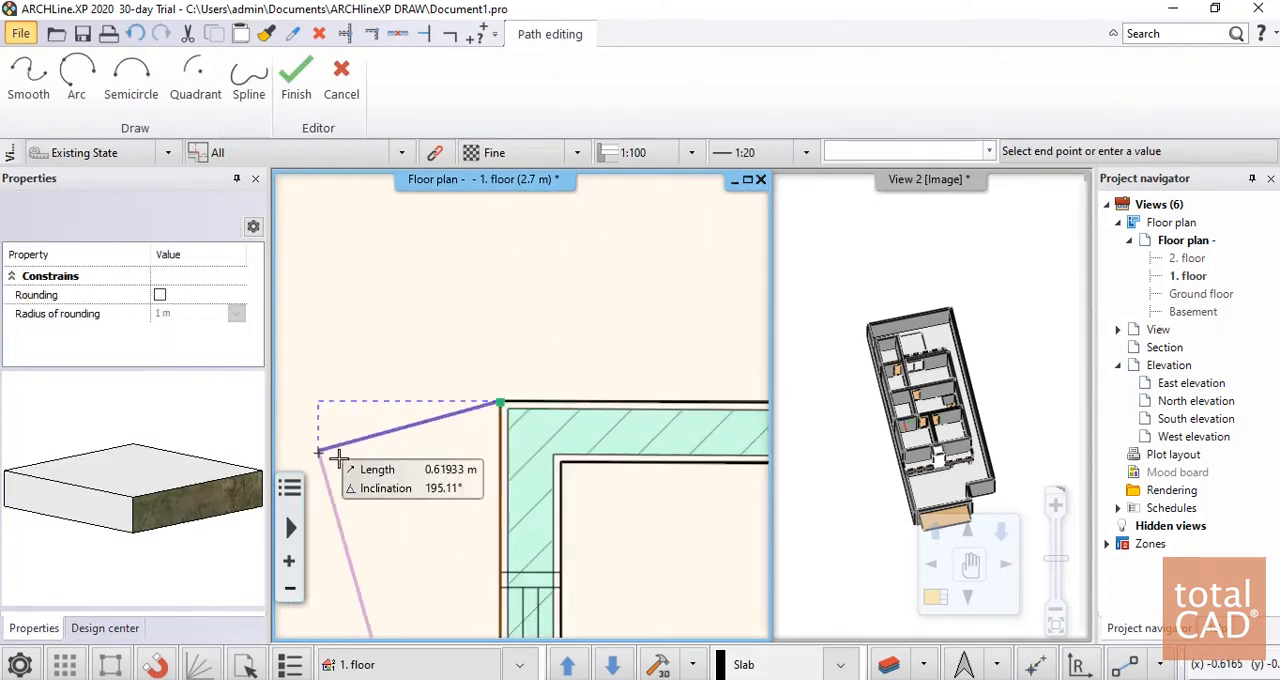
scroll(464, 411, down, 3)
scroll(742, 408, up, 4)
scroll(590, 390, up, 3)
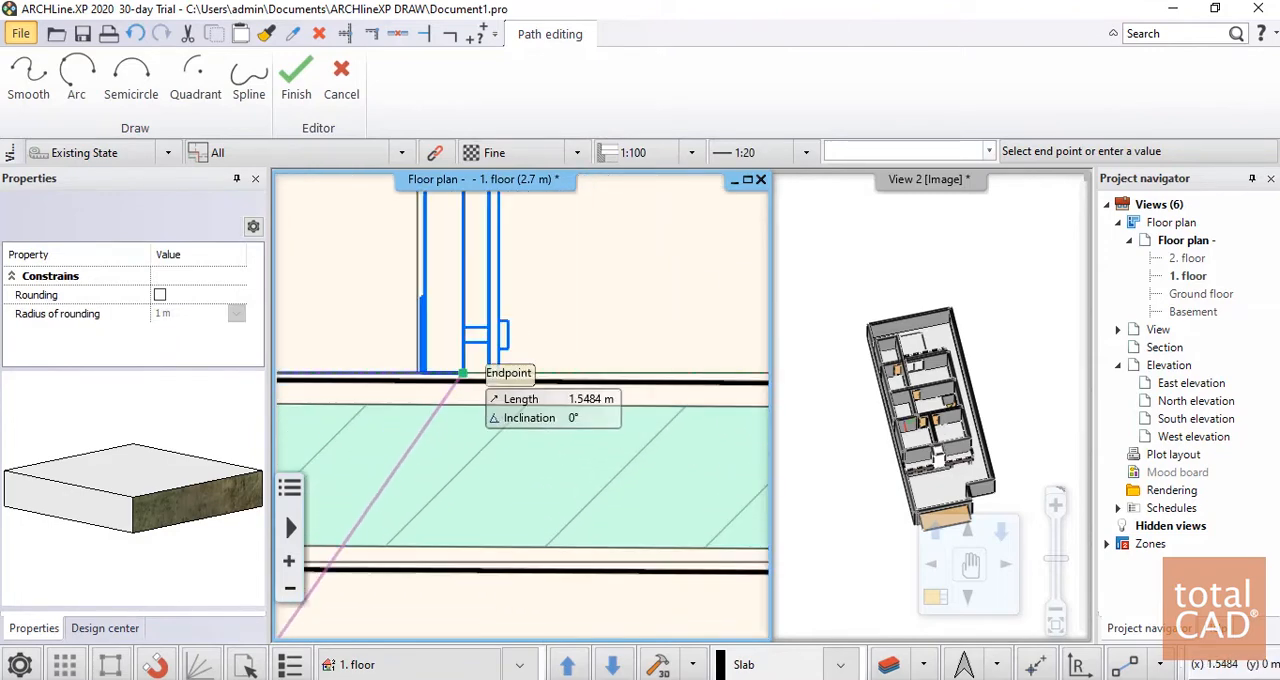
click(463, 373)
Continue the slab outline through the west terrace's northwest corner and the outer corners of the two east terraces, and close it
scroll(490, 602, down, 5)
middle_drag(518, 388, 503, 610)
scroll(497, 274, up, 5)
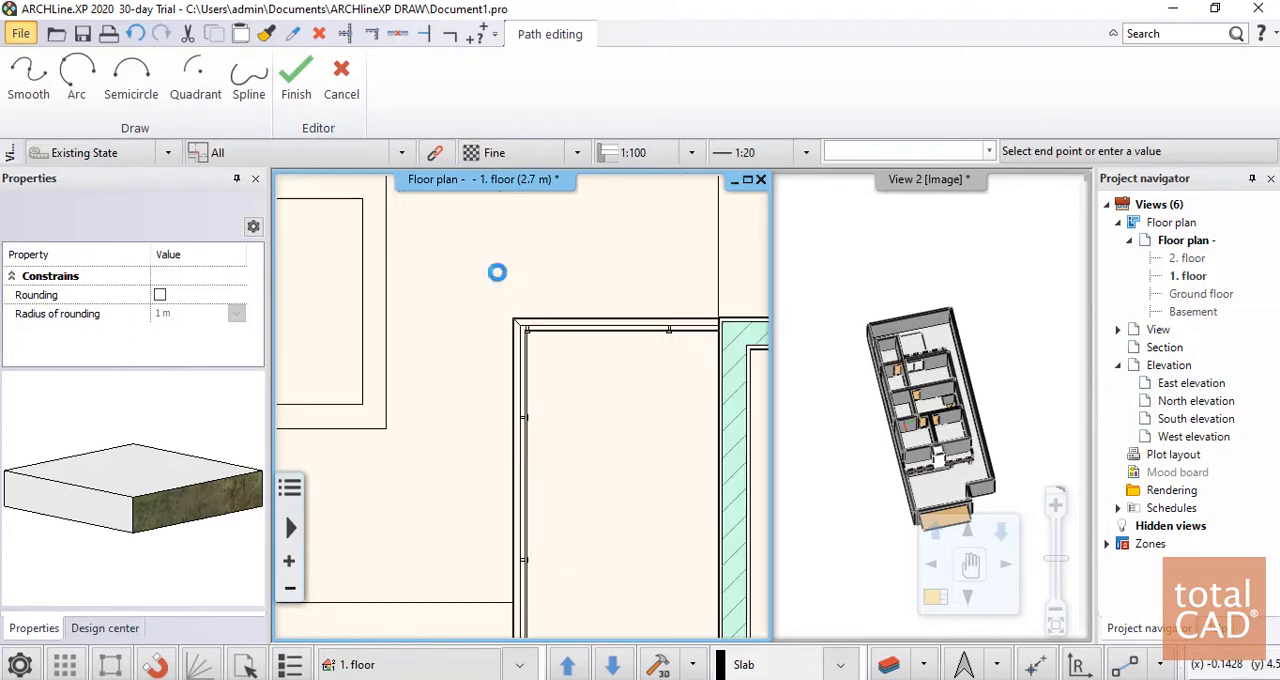
scroll(446, 316, down, 7)
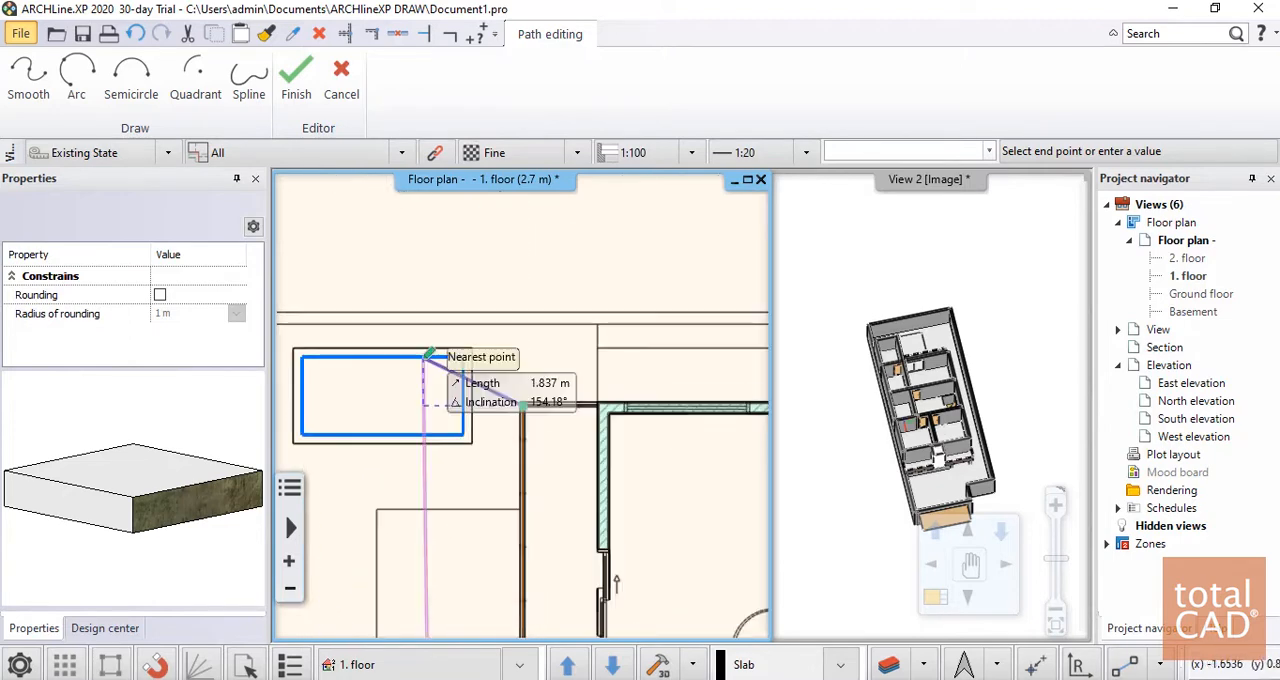
scroll(706, 400, up, 5)
scroll(581, 404, up, 5)
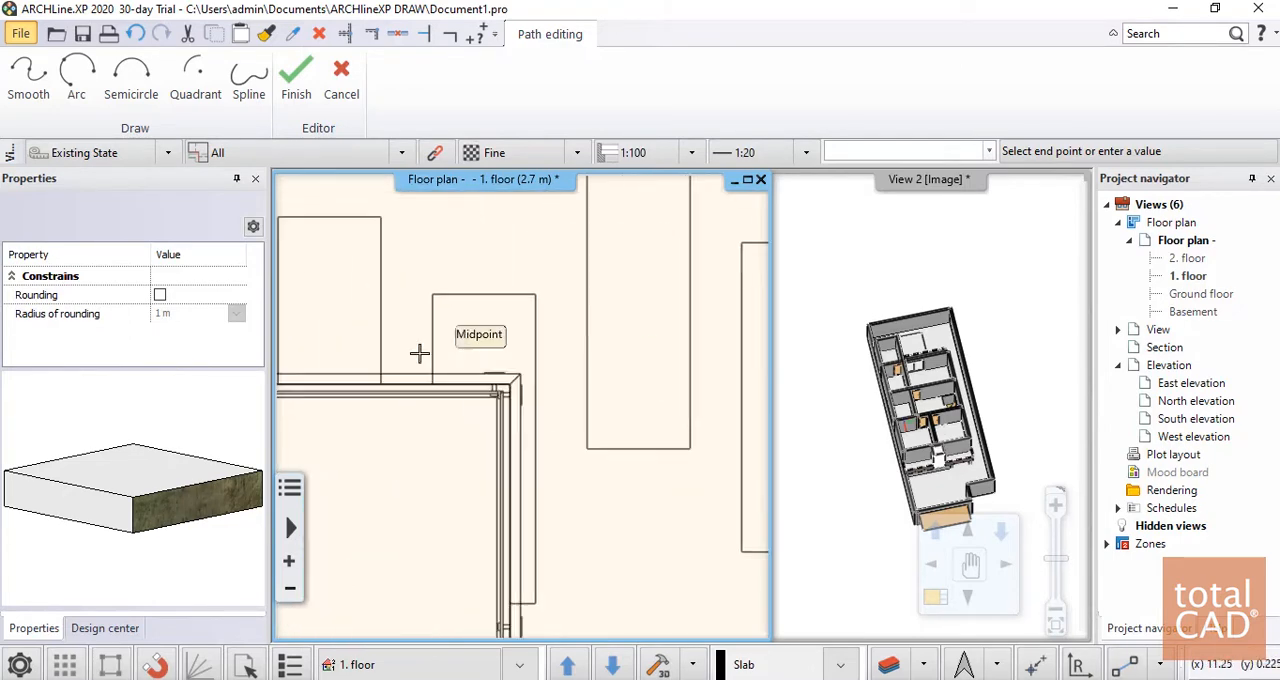
click(571, 412)
scroll(617, 306, down, 8)
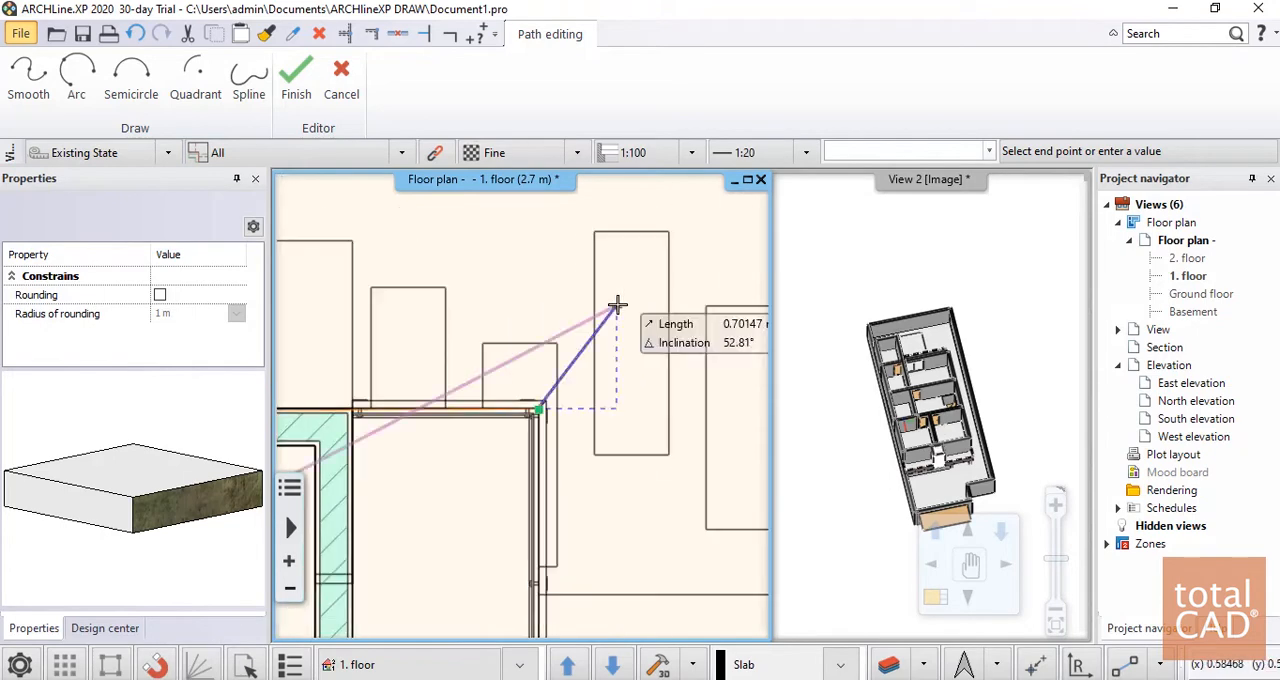
middle_drag(562, 622, 706, 220)
scroll(697, 300, up, 2)
scroll(612, 332, up, 3)
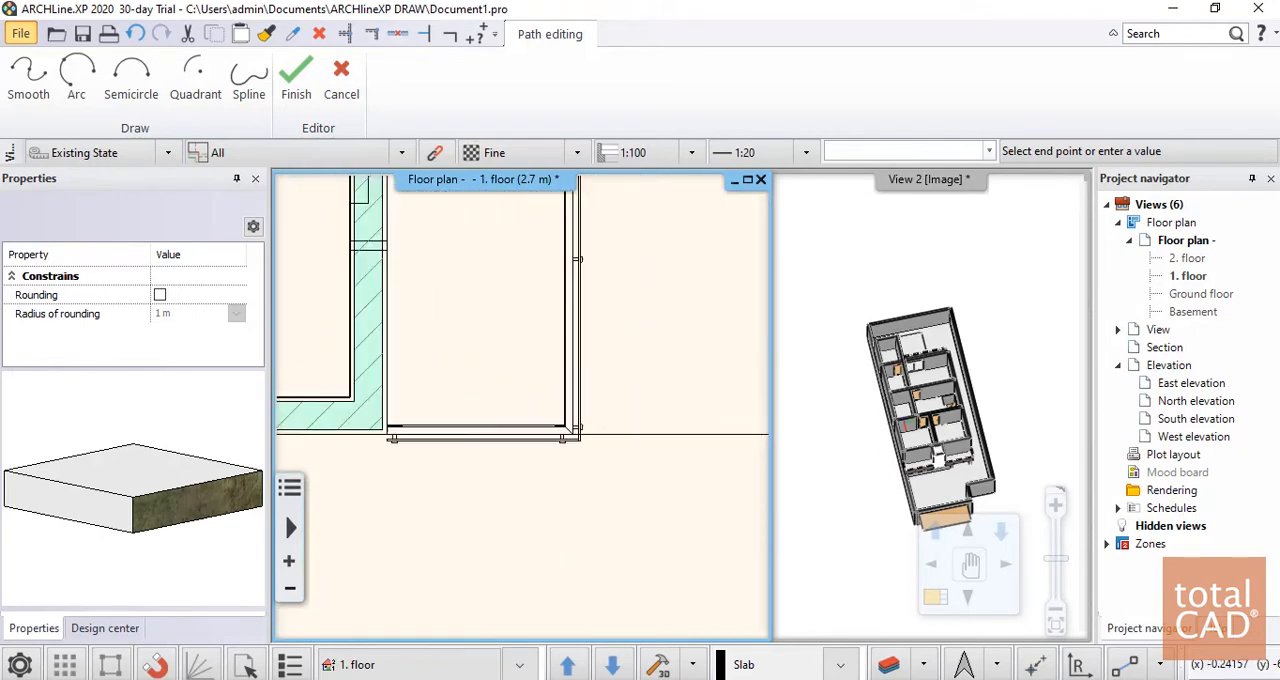
click(548, 471)
scroll(676, 365, down, 4)
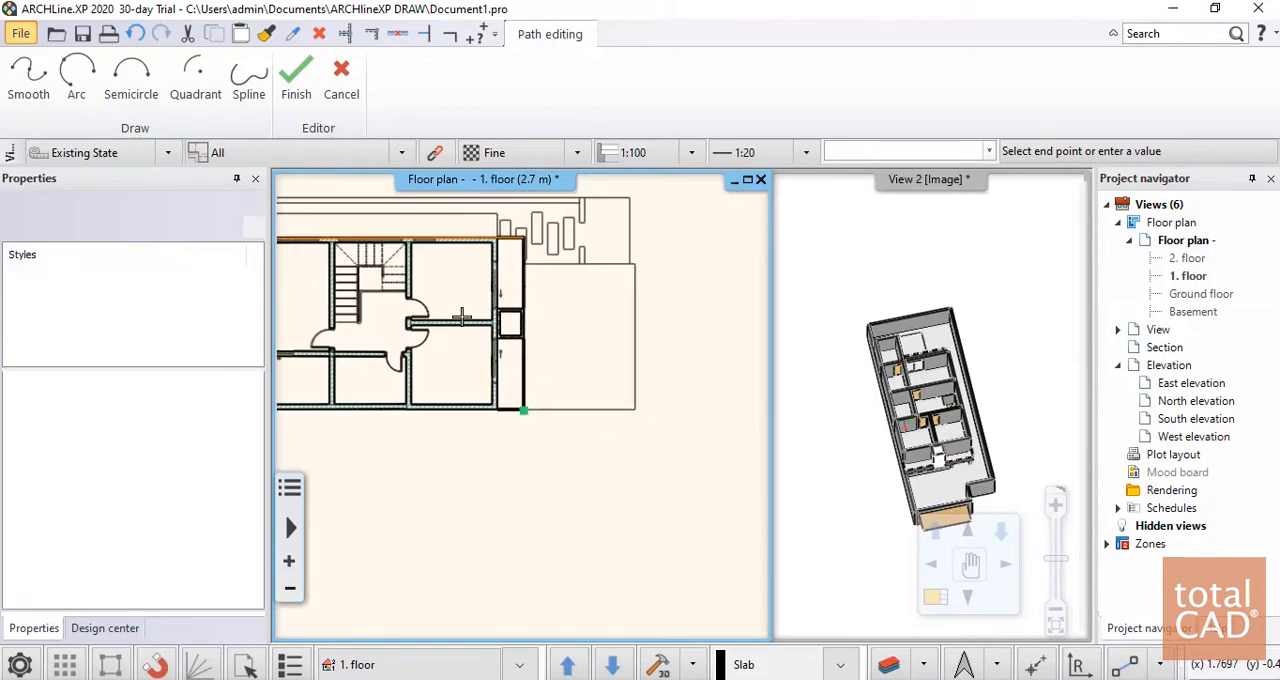
key(Return)
Examine the slab level around the shaft and east terraces in the 3D view
click(1042, 410)
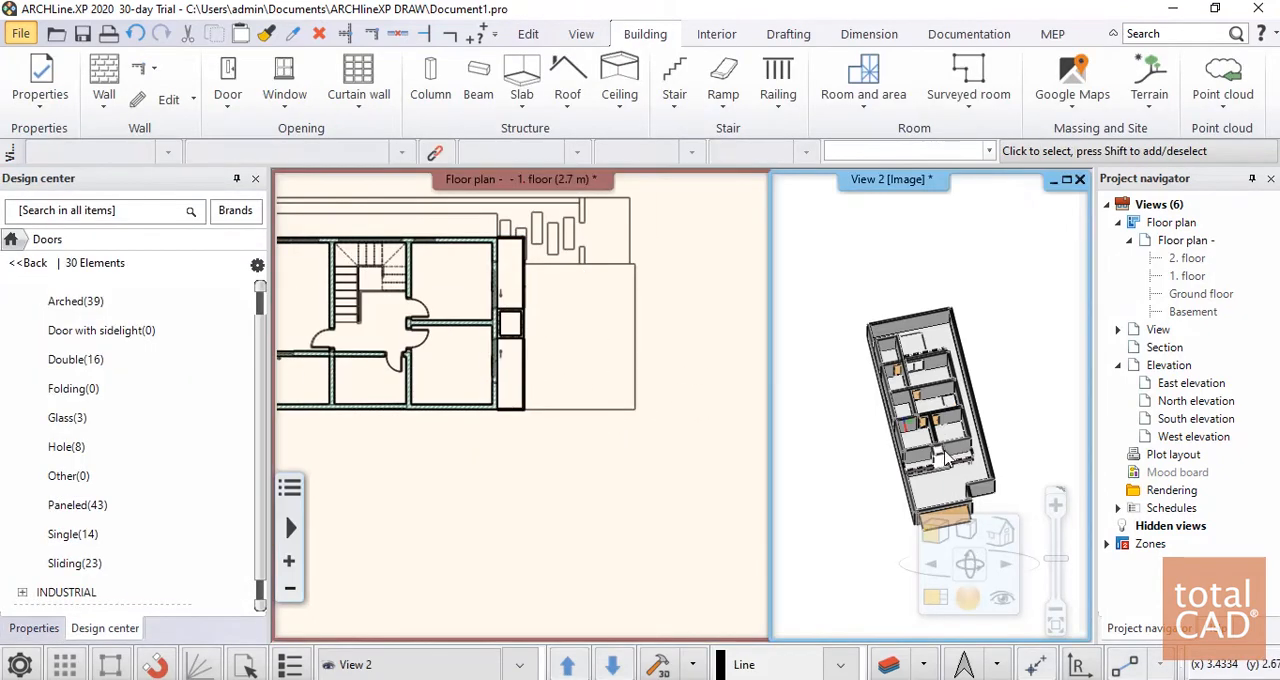
scroll(920, 423, up, 8)
scroll(991, 312, down, 10)
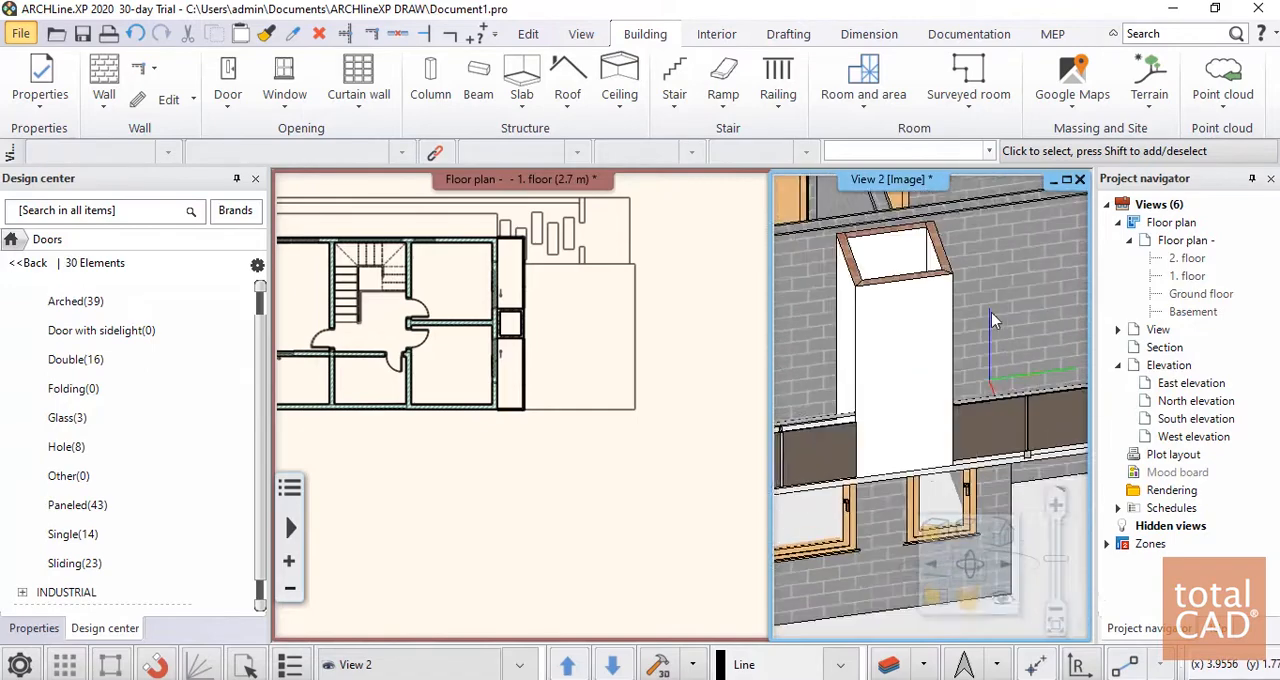
key(Return)
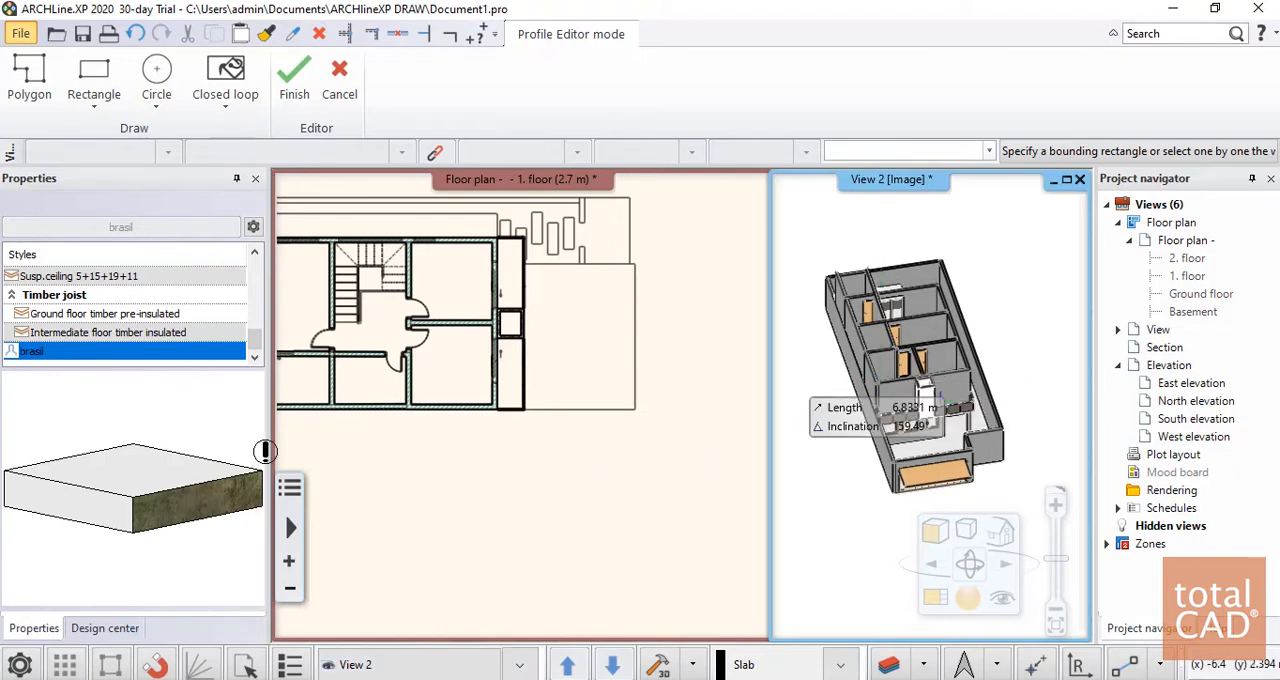
click(338, 80)
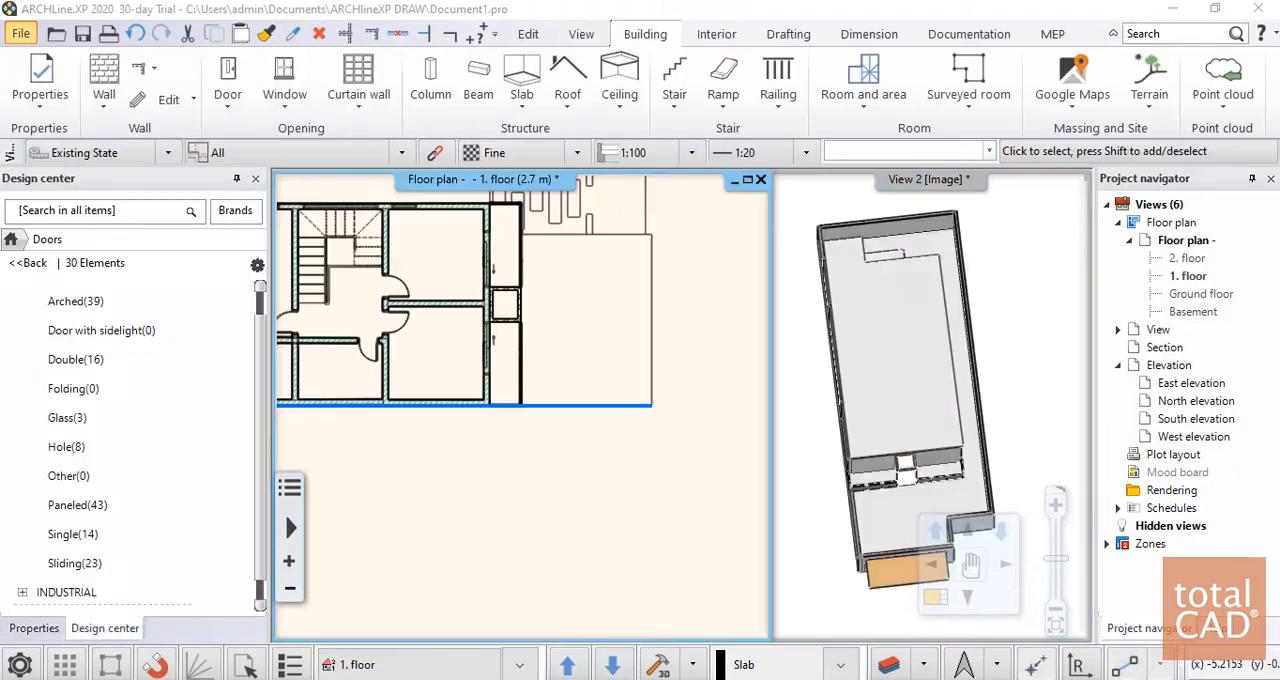
Select the raised slab in the 3D view and examine its height above the first-floor walls
middle_drag(911, 394, 954, 286)
scroll(915, 407, up, 5)
click(912, 405)
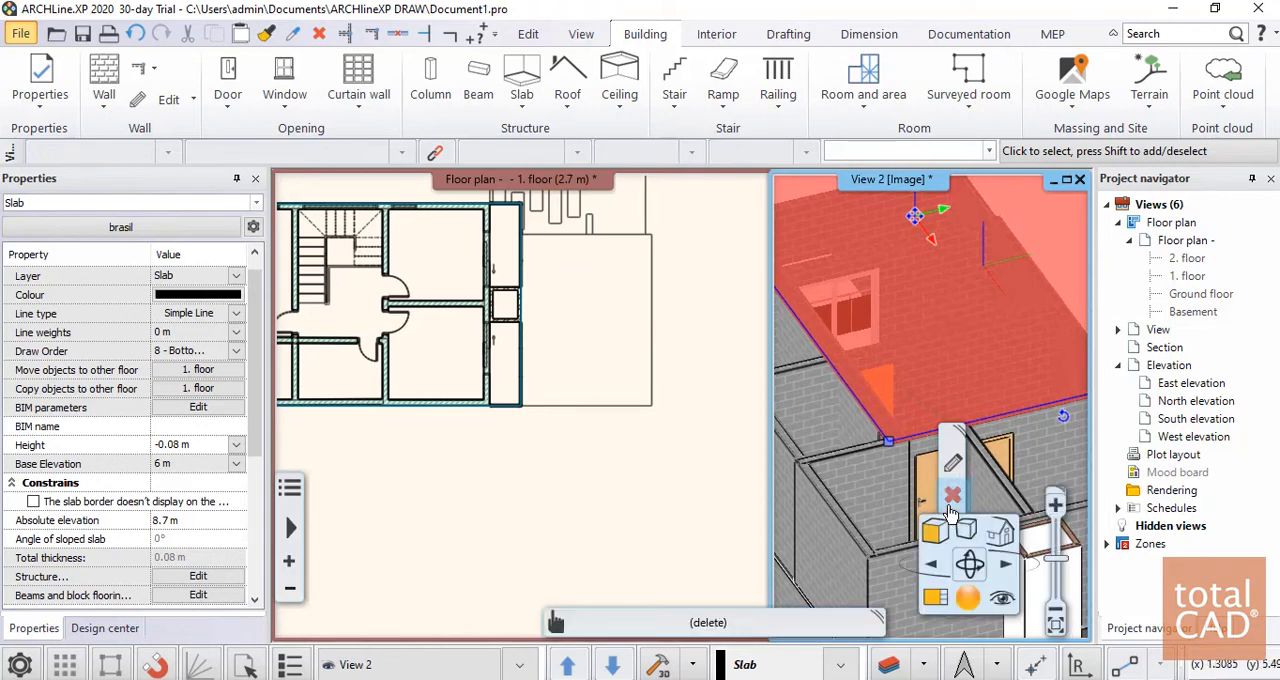
scroll(940, 390, down, 1)
middle_drag(940, 390, 942, 354)
key(Escape)
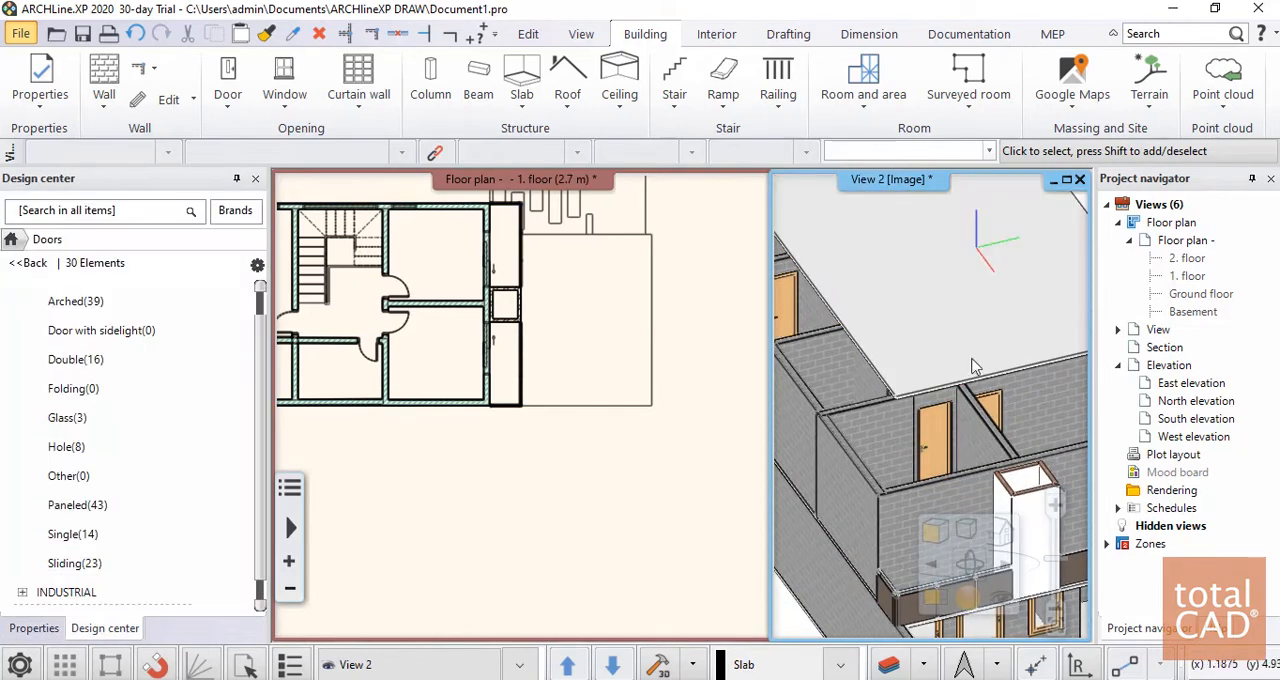
Move the raised slab down in the 3D view, from its corner onto the top of the first-floor walls
click(952, 312)
click(989, 428)
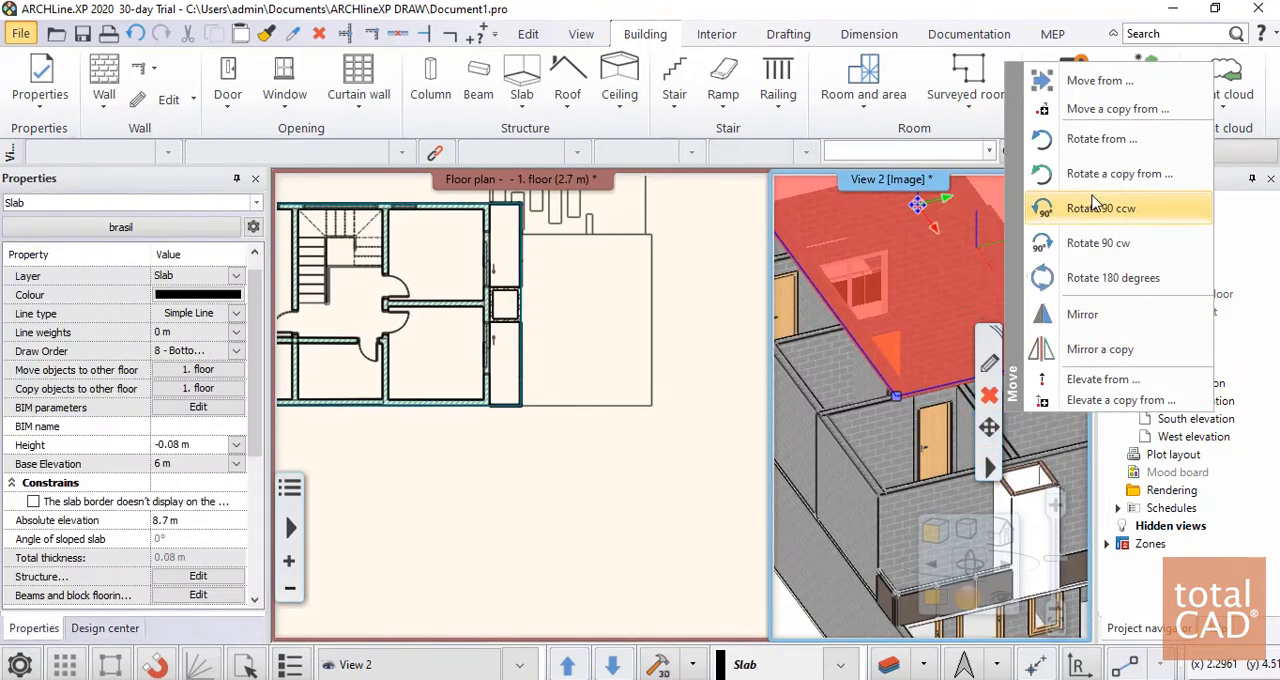
click(1092, 87)
scroll(894, 406, up, 5)
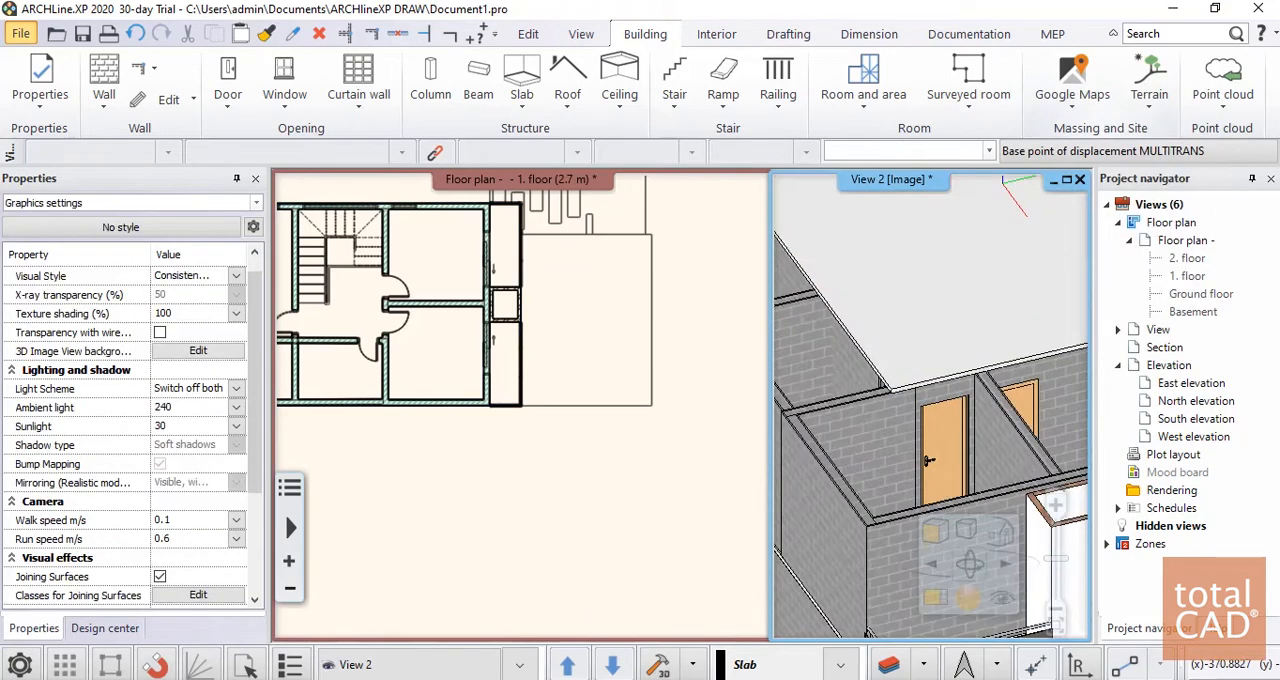
scroll(914, 376, down, 2)
click(914, 376)
scroll(960, 420, down, 3)
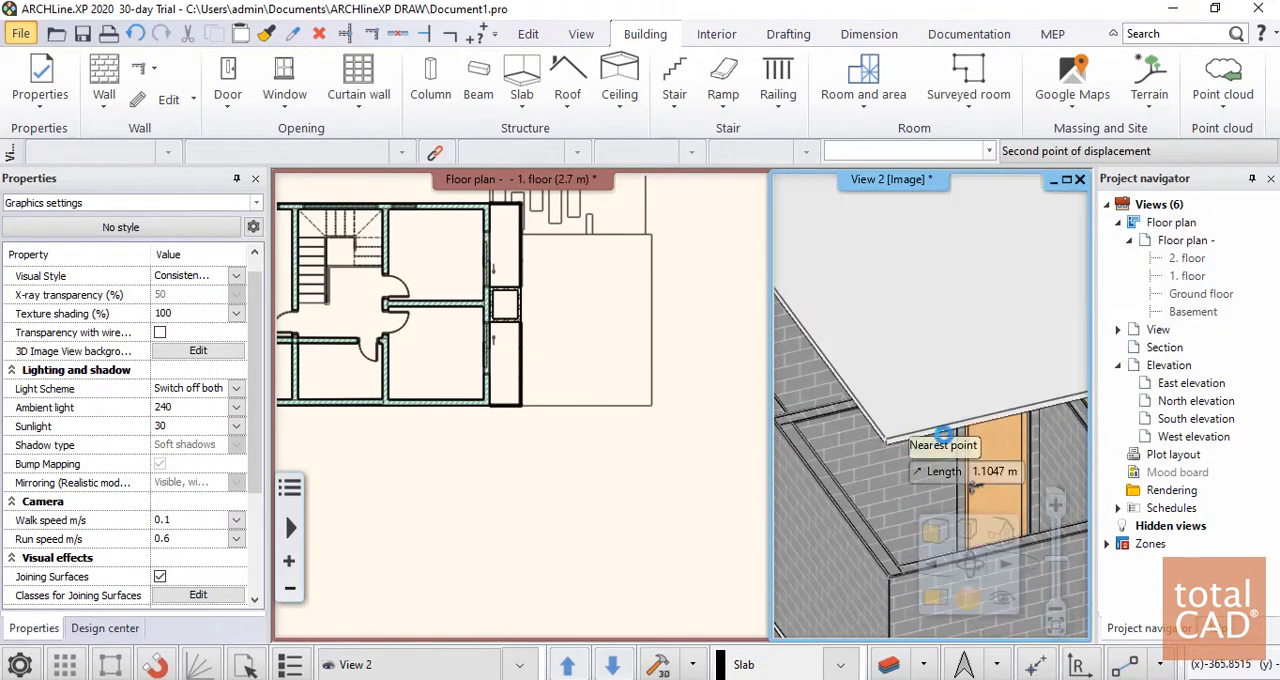
click(942, 434)
middle_drag(940, 432, 915, 482)
middle_drag(1030, 463, 994, 412)
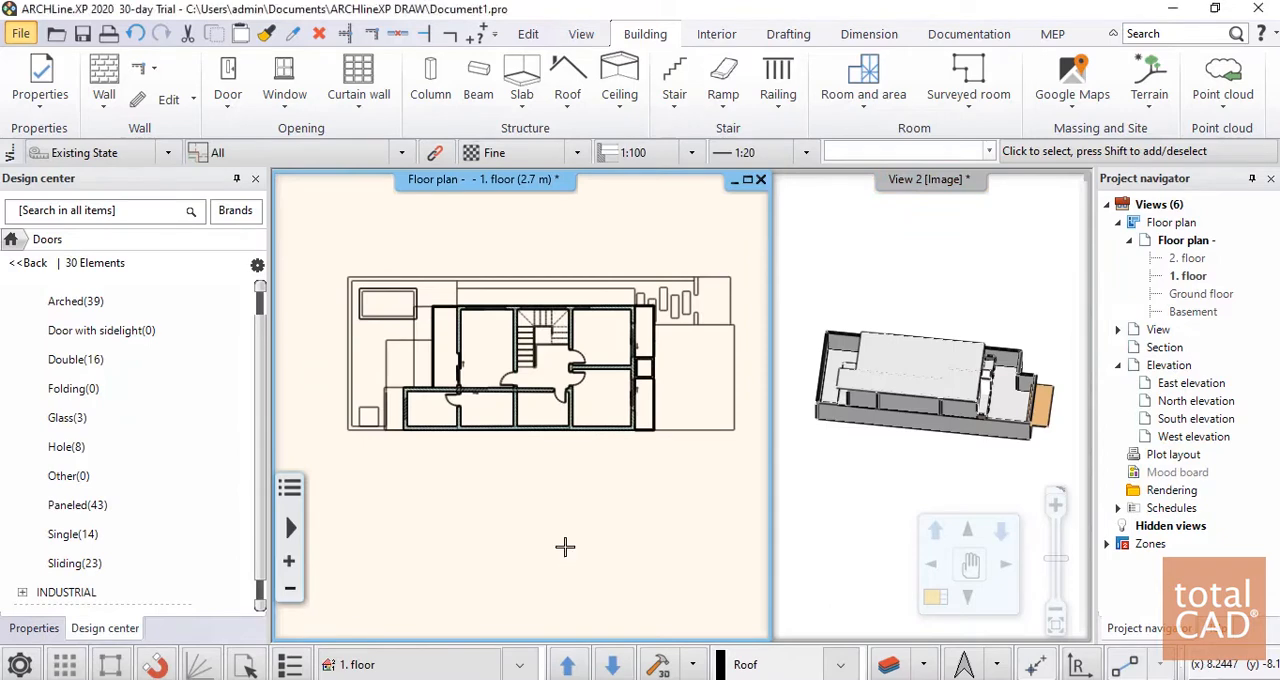
Examine the 1. floor layout in plan and the slab covering the building in the 3D view
scroll(485, 395, up, 2)
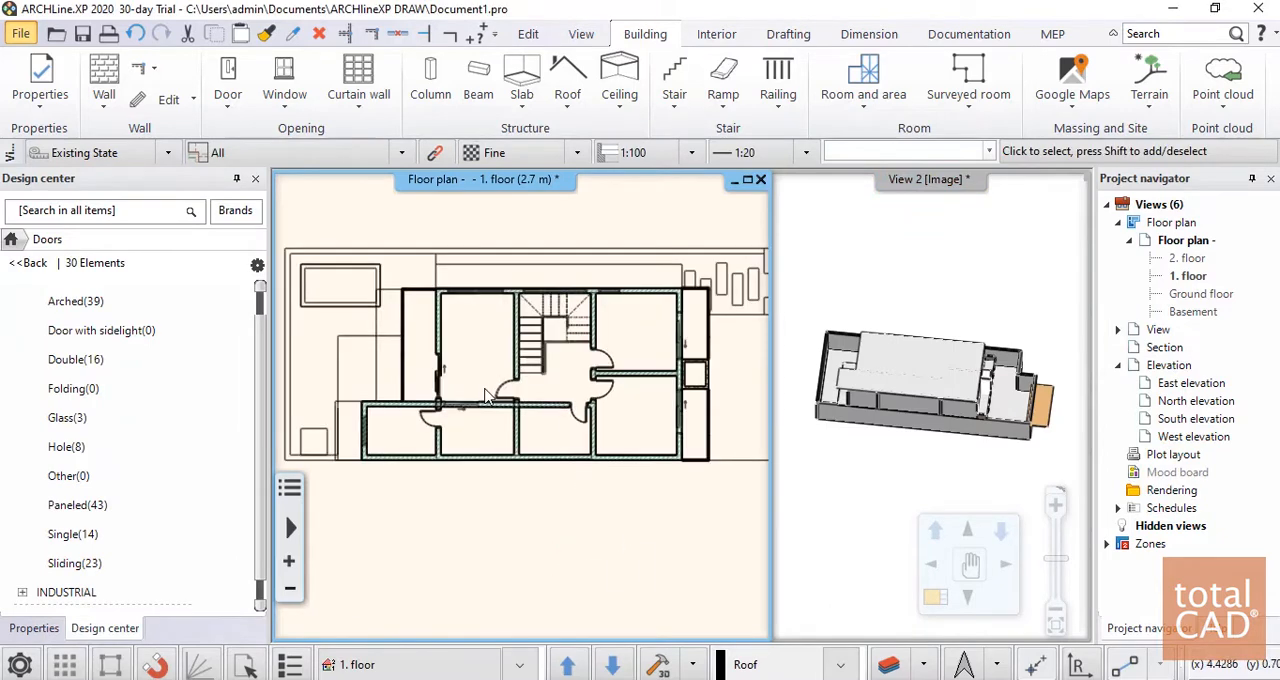
scroll(504, 400, down, 4)
scroll(617, 415, up, 2)
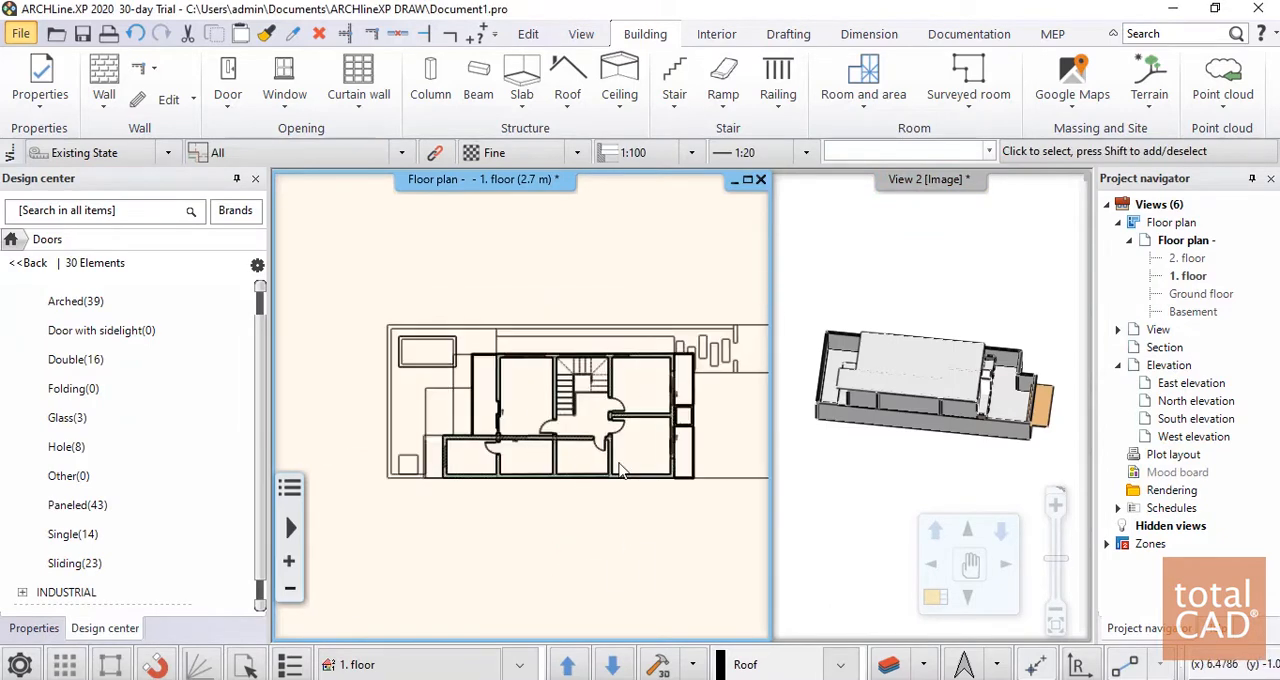
middle_drag(714, 260, 682, 207)
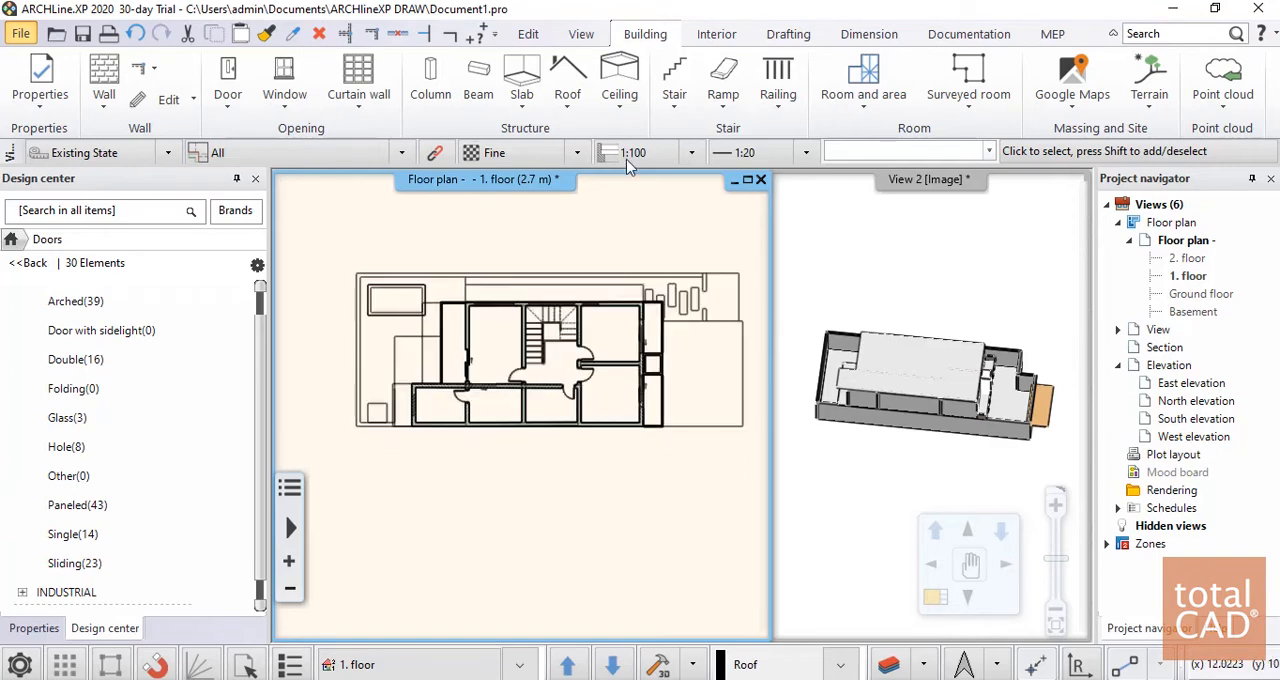
click(571, 110)
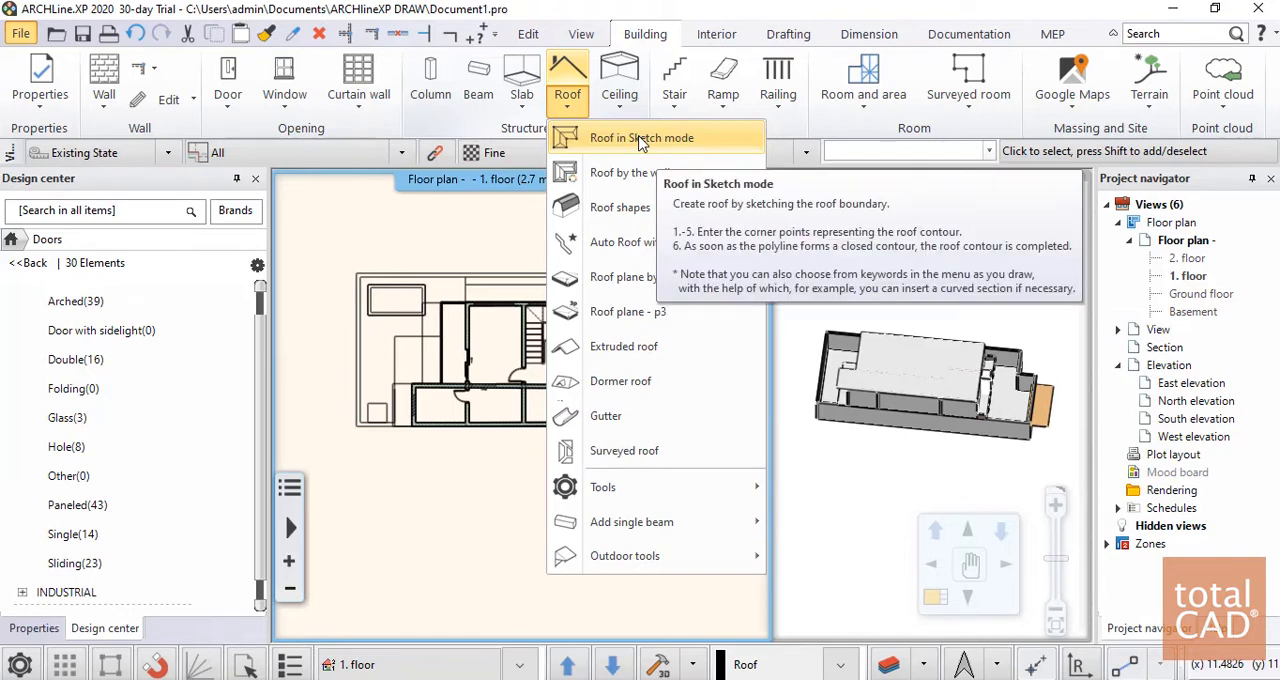
click(640, 143)
scroll(932, 468, up, 5)
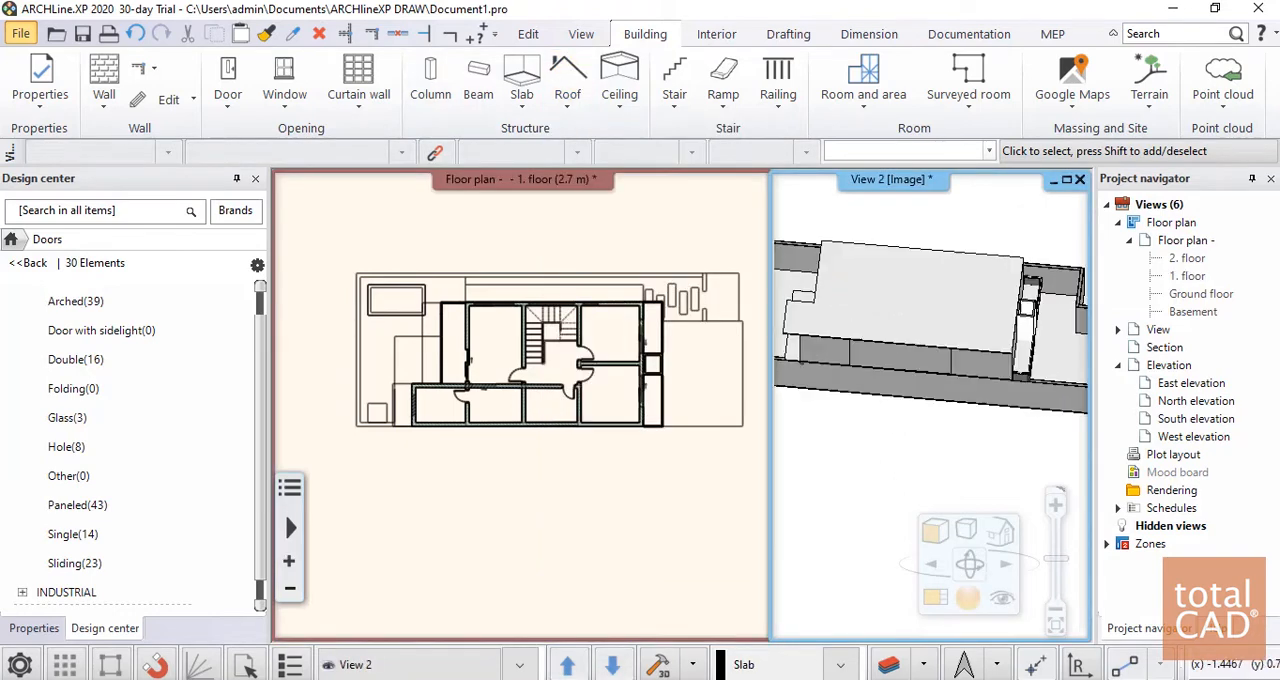
middle_drag(878, 290, 908, 326)
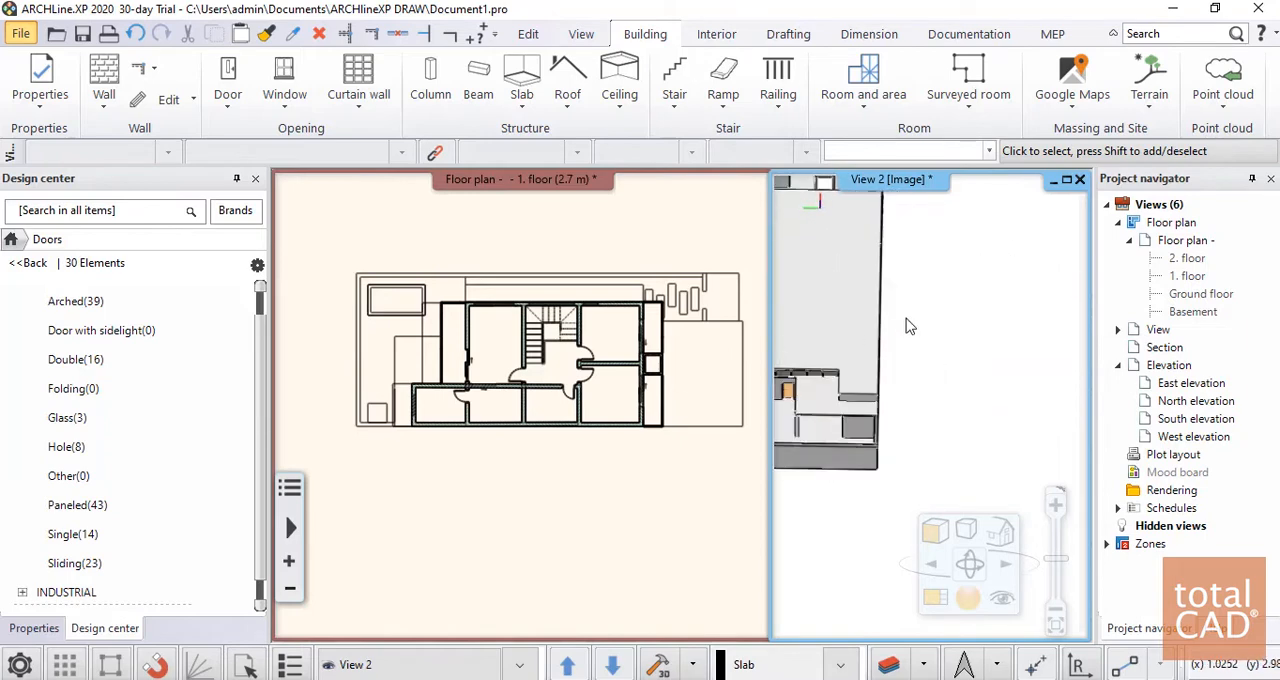
scroll(985, 288, down, 3)
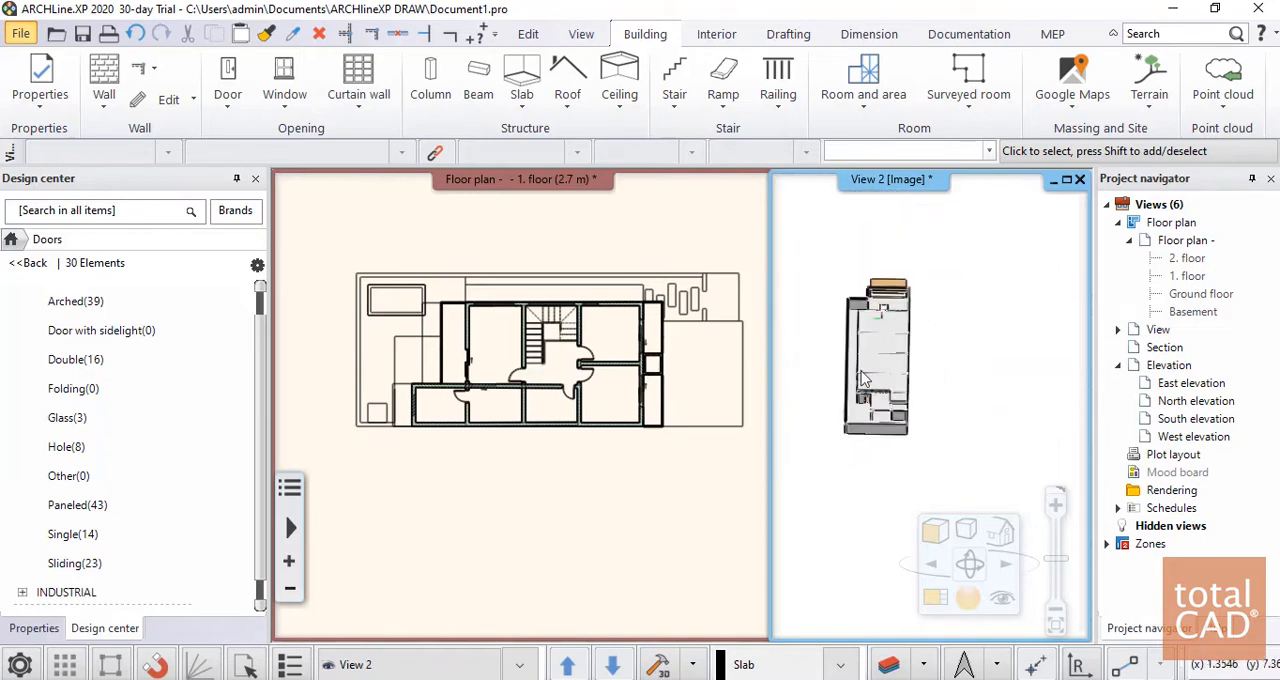
Start a roof in sketch mode on the 1. floor and trace its stepped west outline, about 2.23 m north, 1.55 m east and up to the north wall
click(449, 480)
click(570, 100)
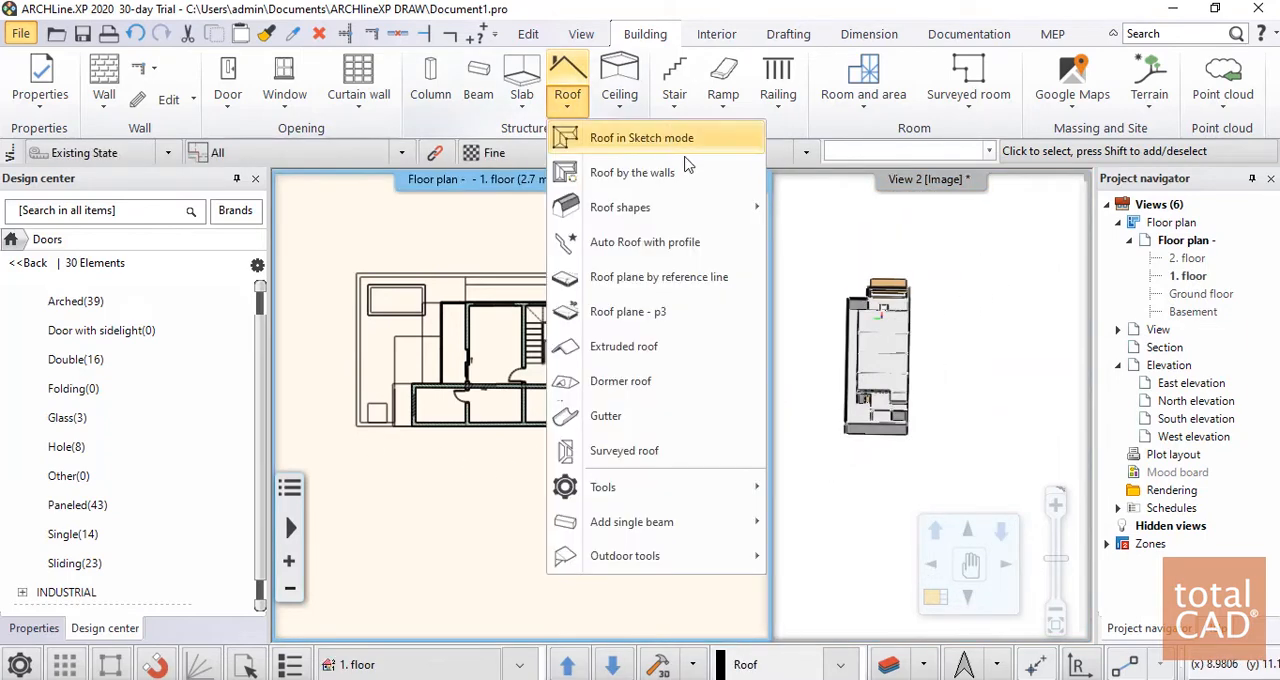
click(620, 140)
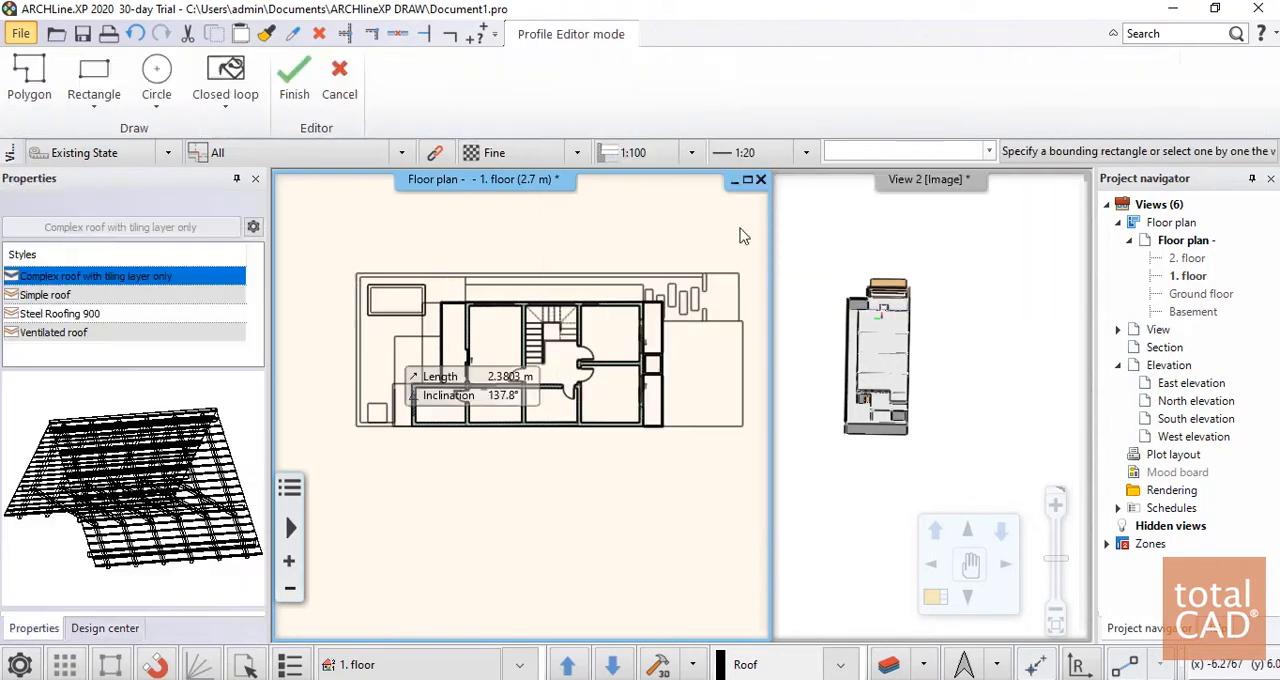
scroll(419, 418, up, 3)
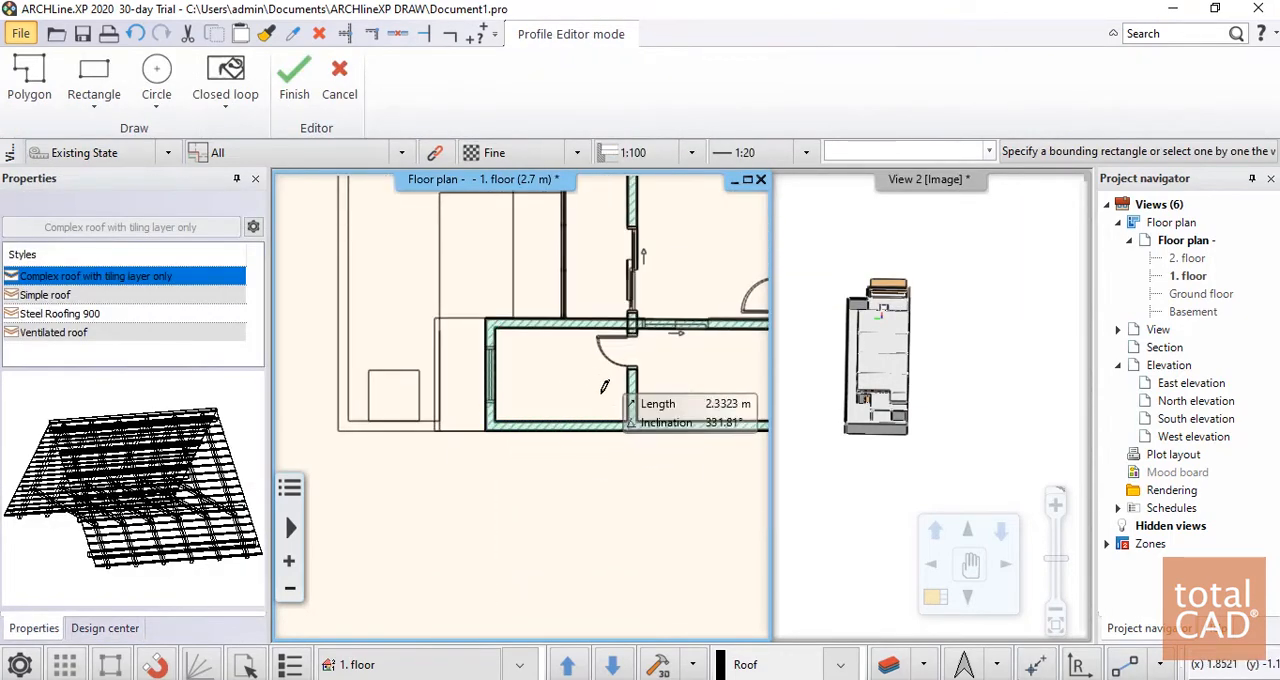
click(434, 431)
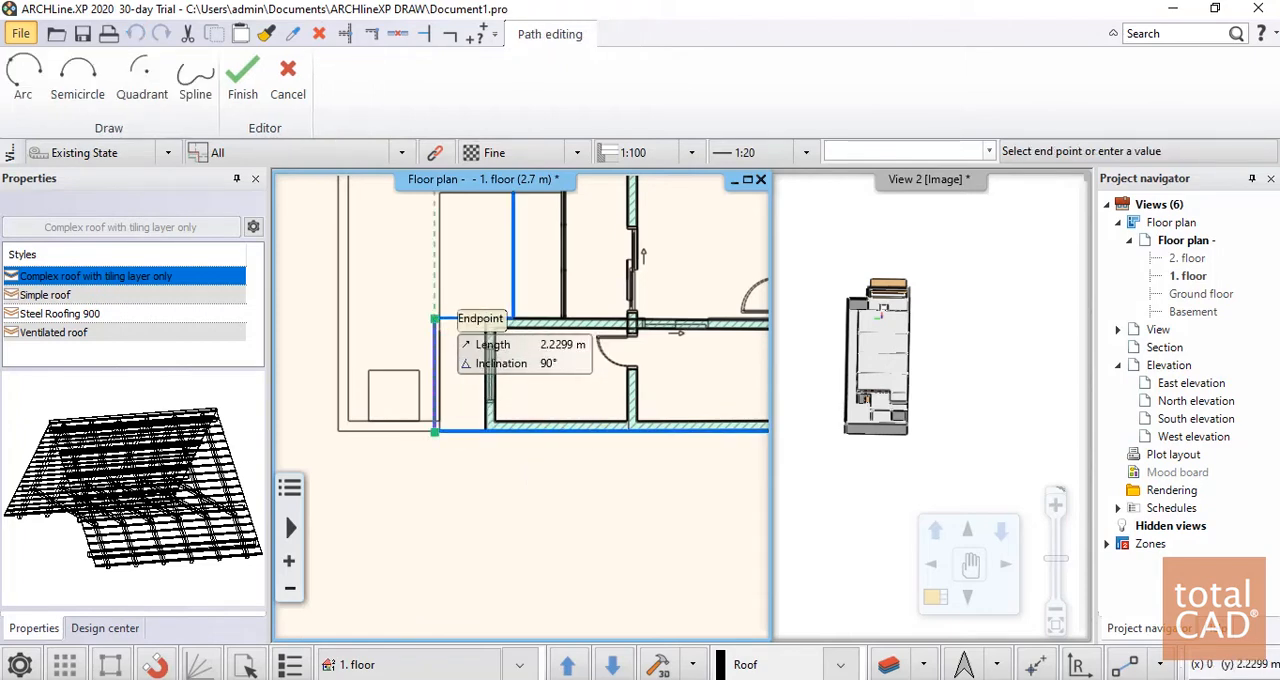
click(434, 318)
scroll(525, 270, up, 3)
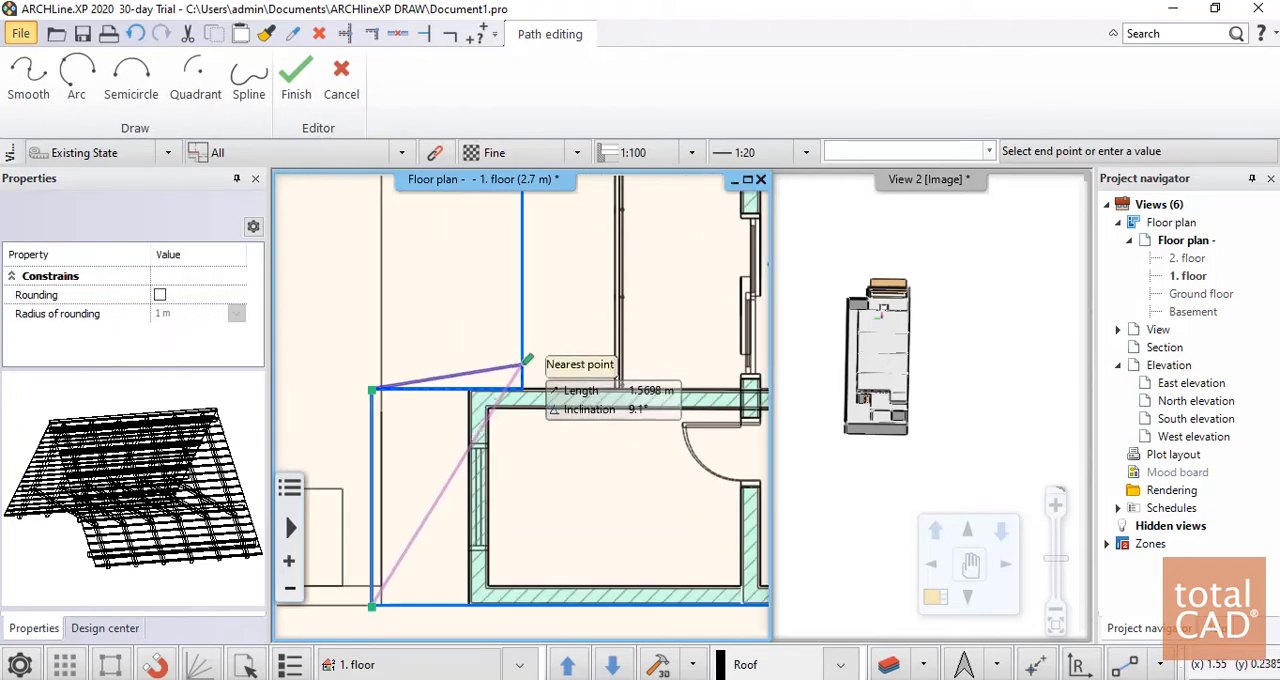
click(521, 389)
scroll(521, 389, down, 3)
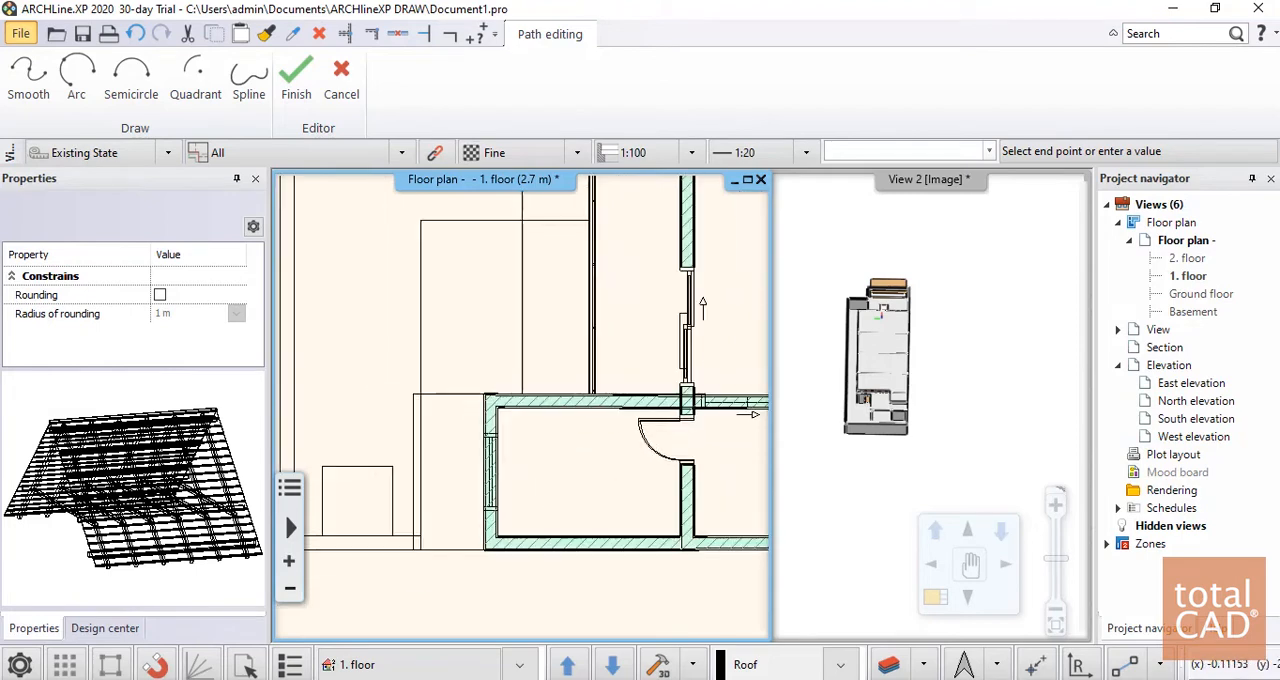
click(521, 218)
Complete the roof outline along the north wall and 6.5 m down the east side, and create the roof with its preset settings
scroll(620, 308, down, 5)
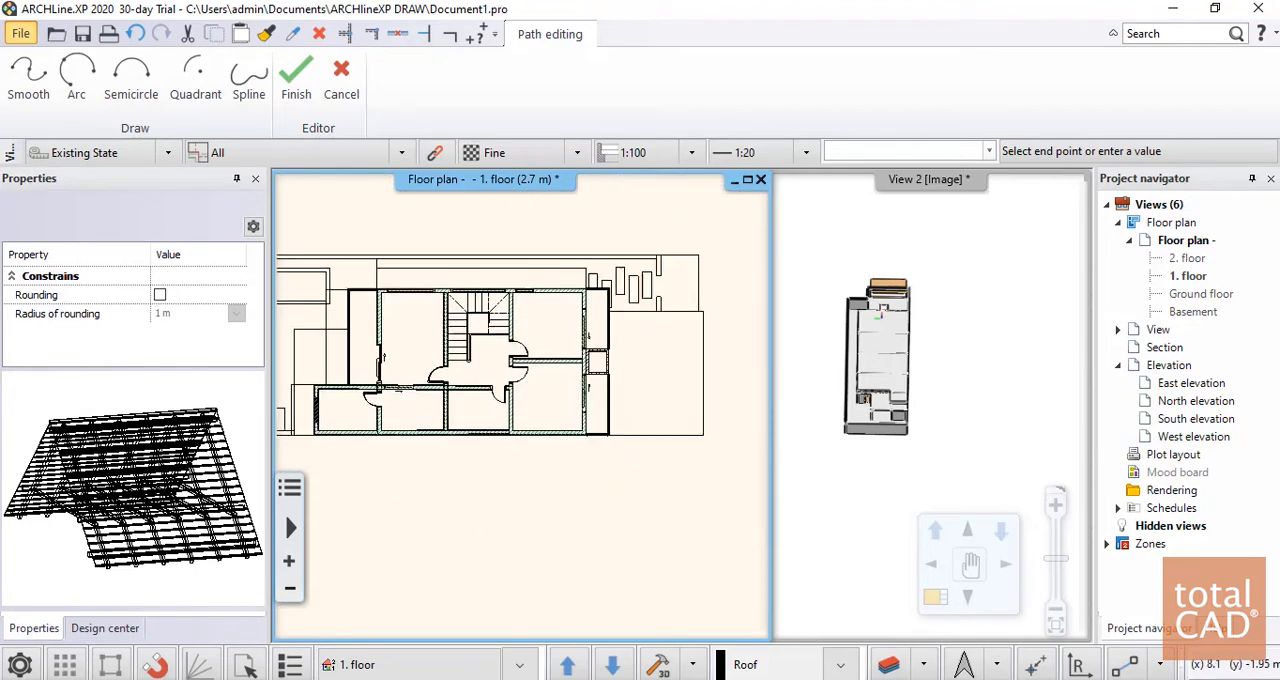
scroll(600, 285, up, 9)
scroll(547, 440, down, 3)
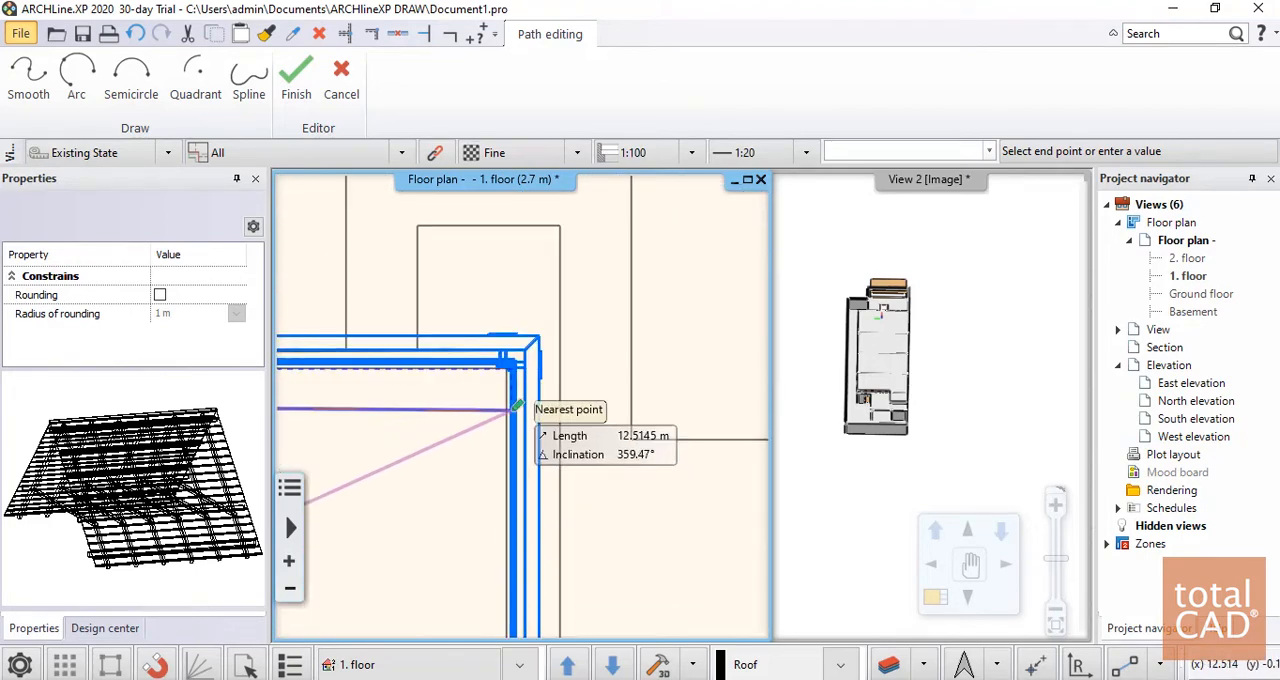
click(528, 389)
scroll(590, 455, down, 4)
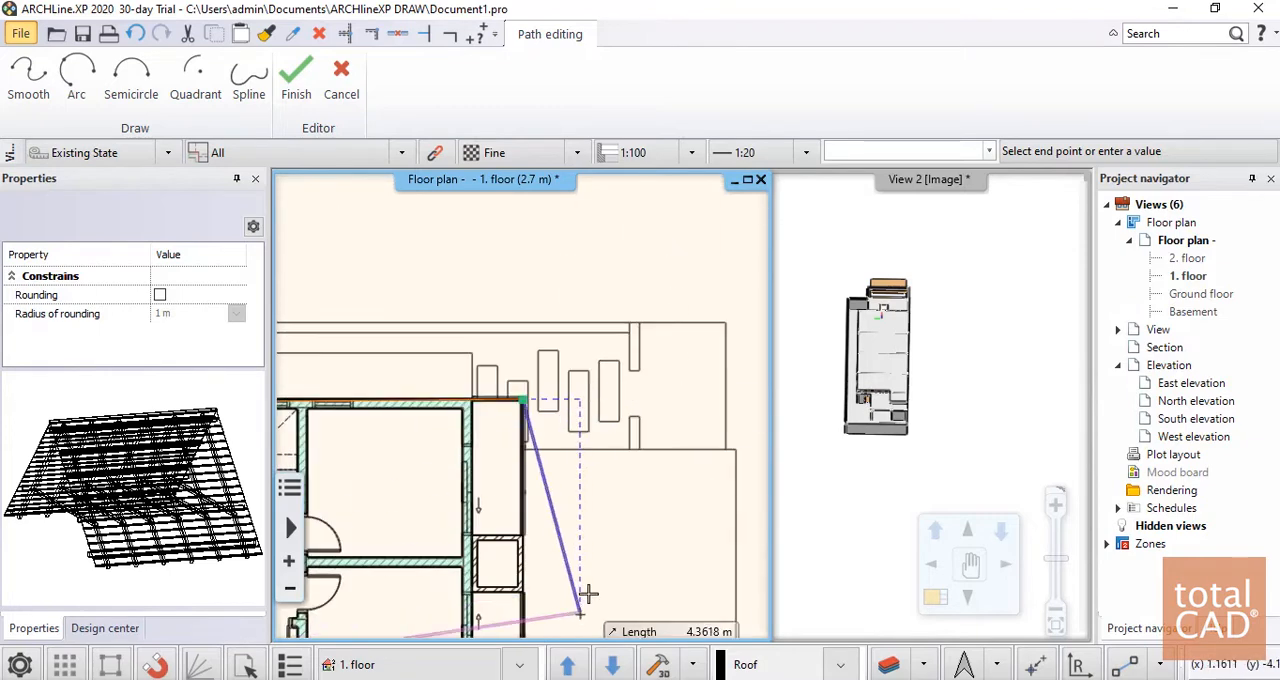
middle_drag(584, 610, 686, 292)
scroll(655, 442, up, 8)
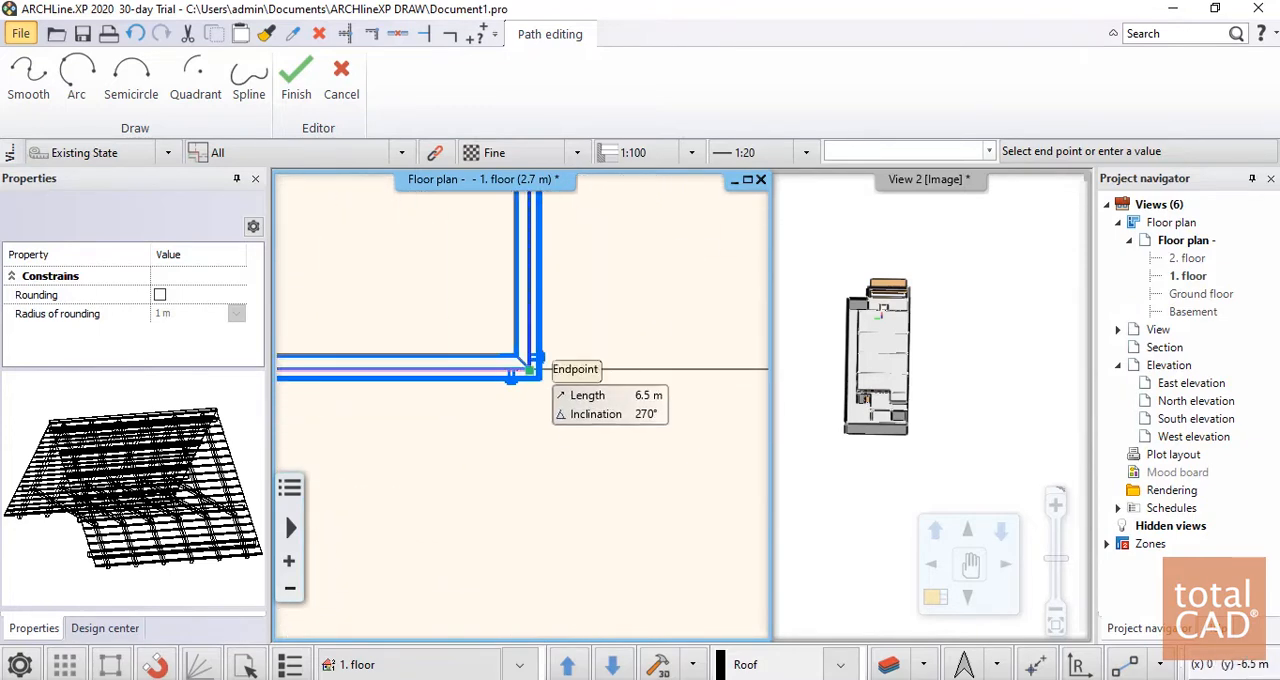
click(532, 366)
scroll(518, 400, down, 3)
scroll(395, 398, down, 3)
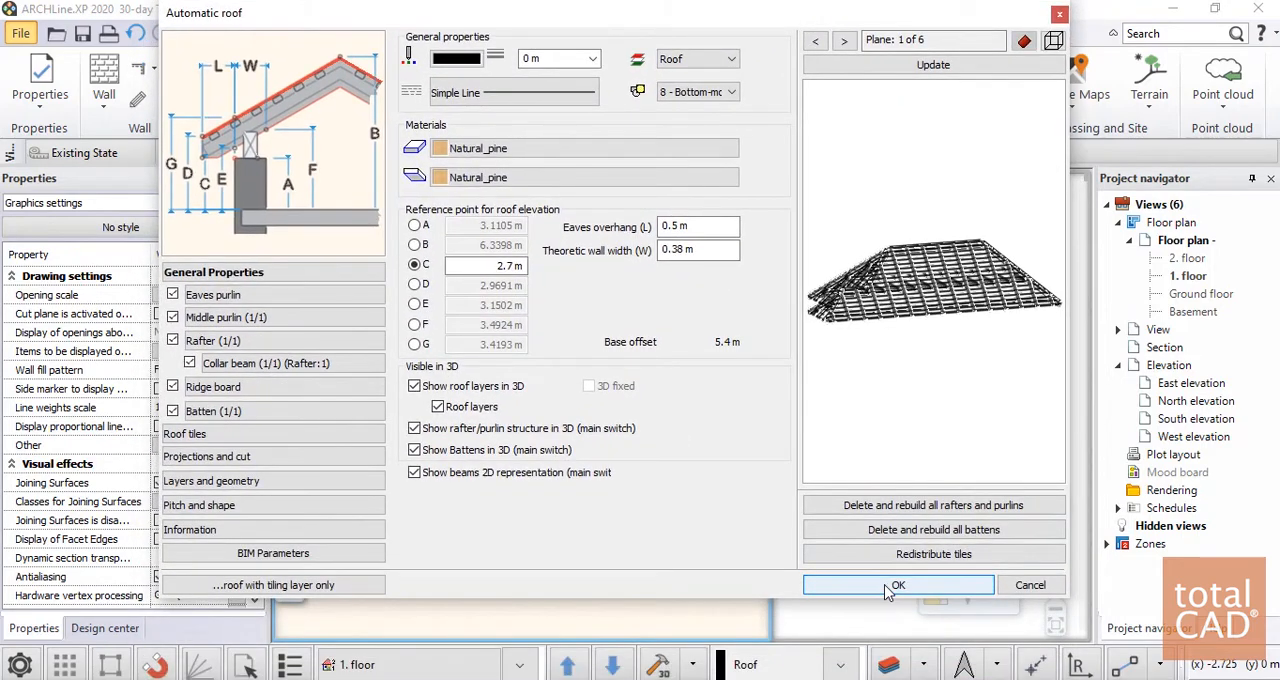
click(889, 588)
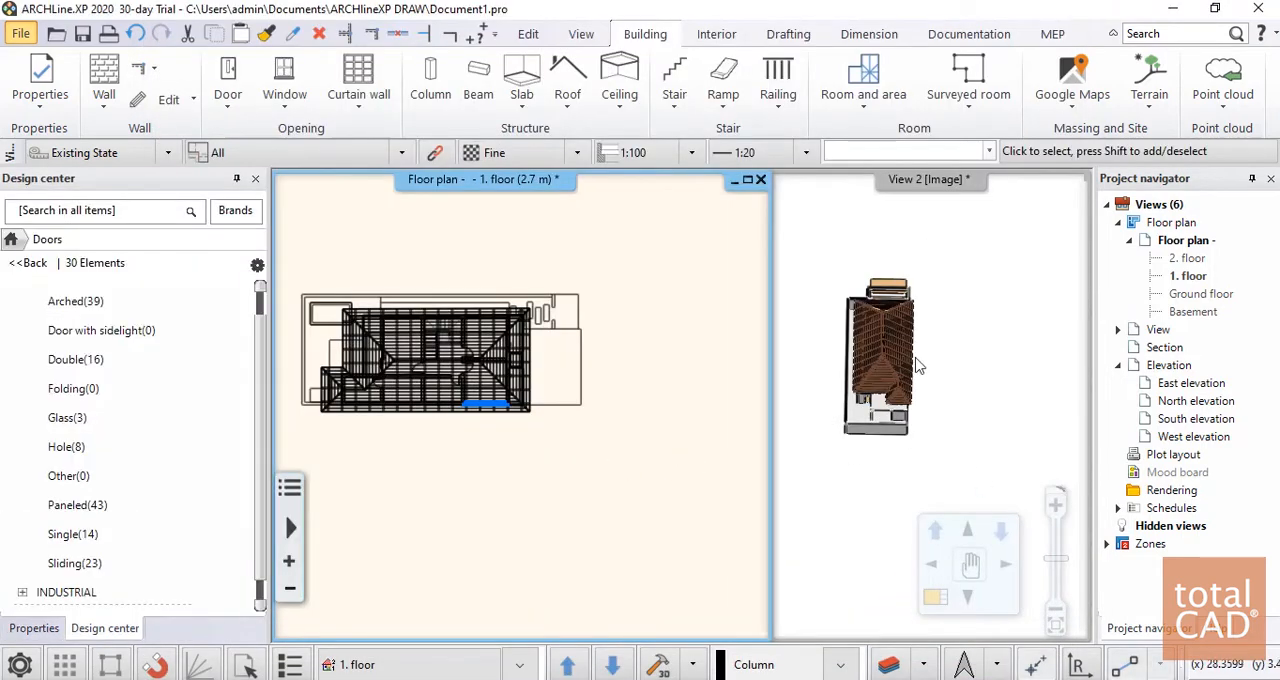
Examine the roof's planes and eaves over the building in the floor plan and the 3D view
scroll(918, 369, up, 6)
scroll(586, 397, down, 10)
middle_drag(414, 414, 501, 401)
scroll(501, 401, up, 2)
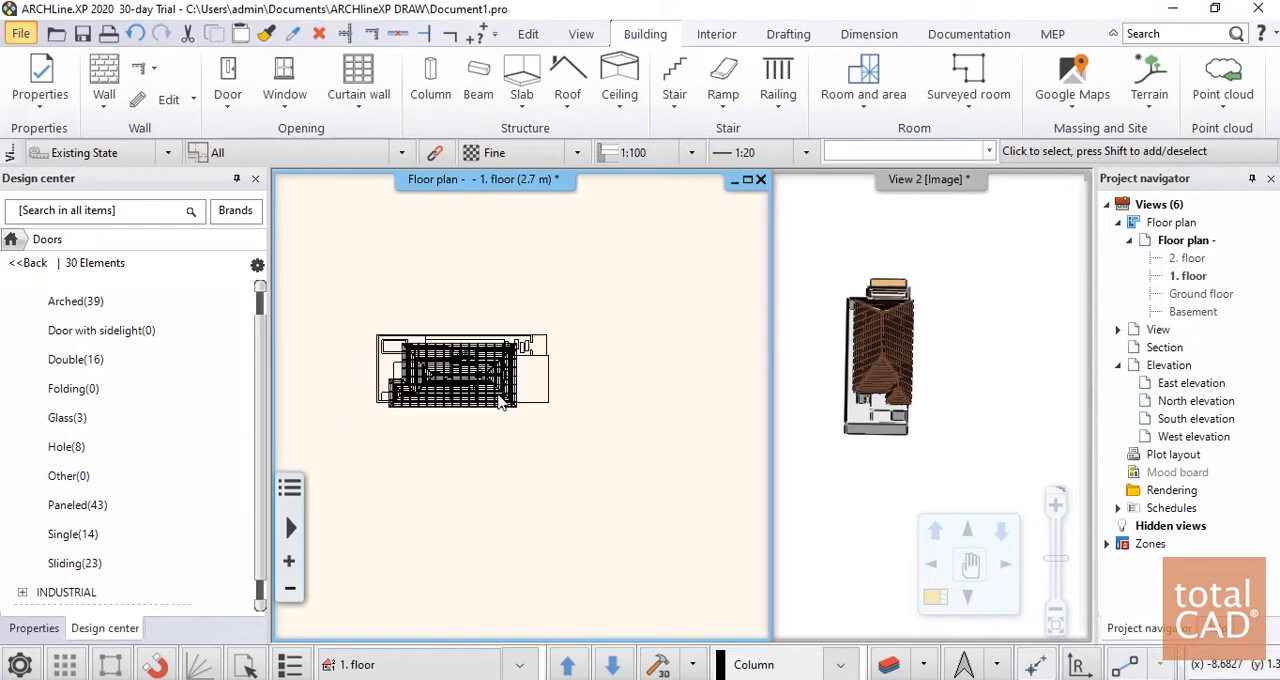
scroll(501, 401, up, 6)
scroll(546, 388, down, 5)
click(577, 475)
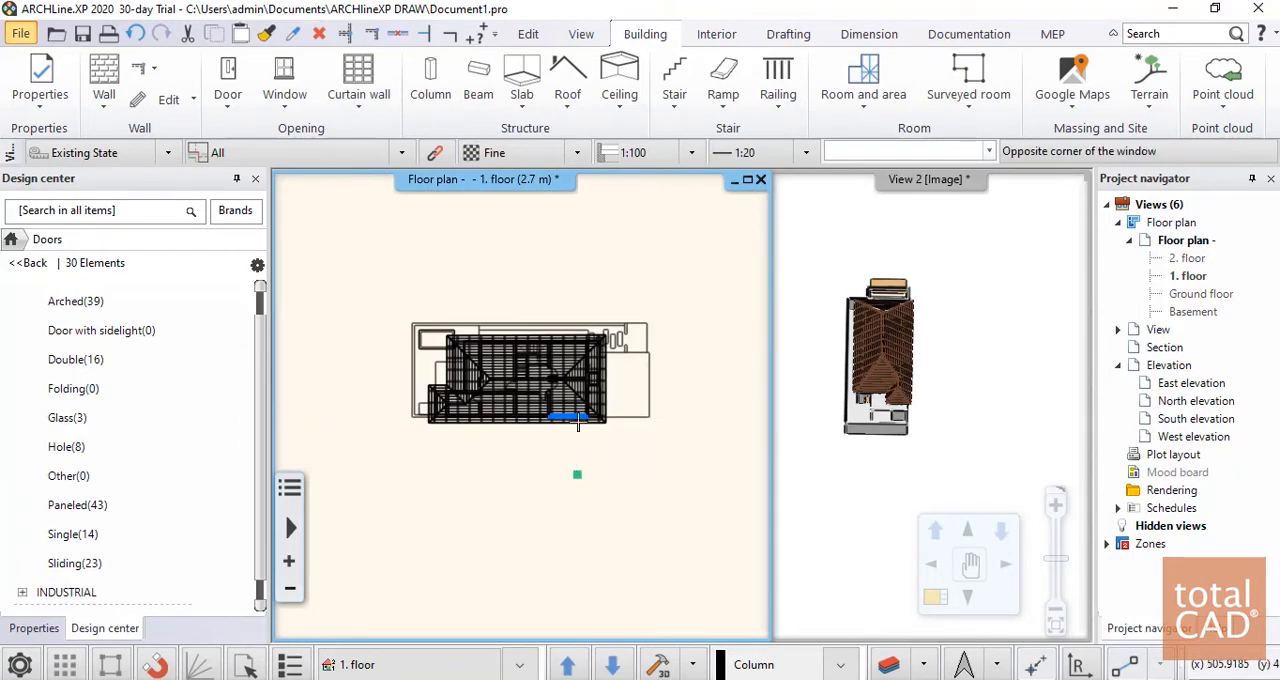
key(Escape)
click(955, 420)
scroll(912, 395, up, 6)
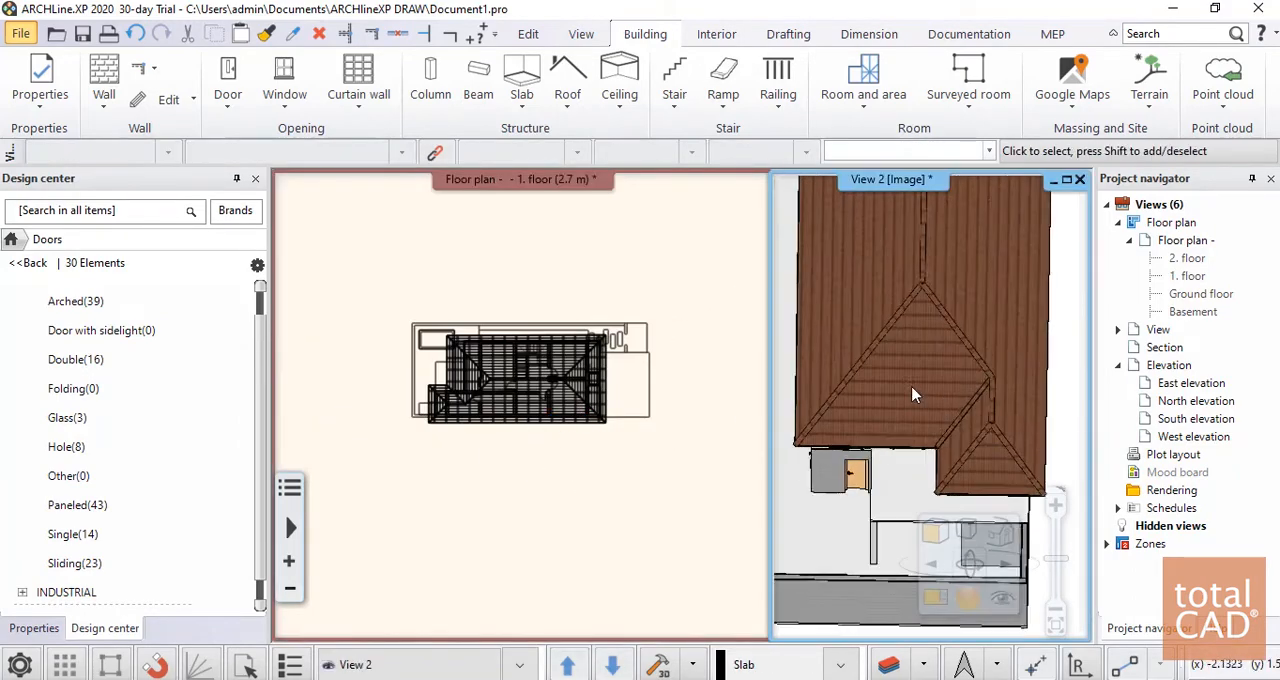
middle_drag(920, 438, 967, 403)
scroll(928, 409, down, 6)
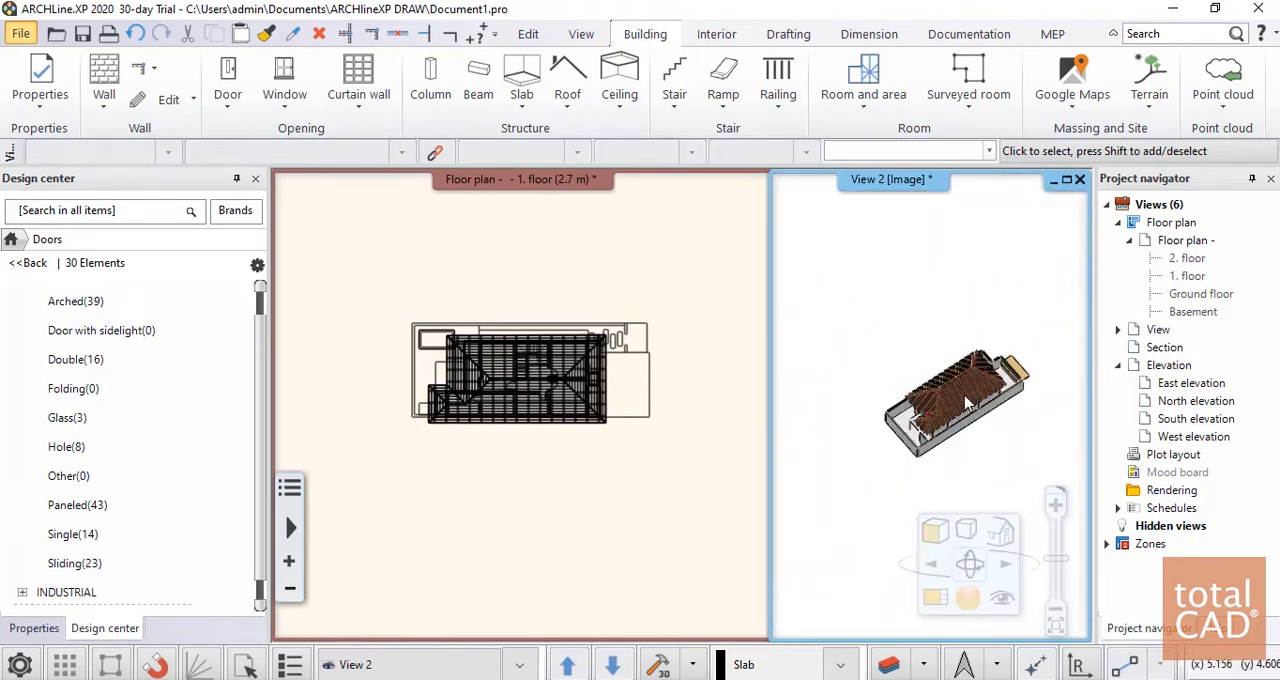
scroll(967, 403, up, 10)
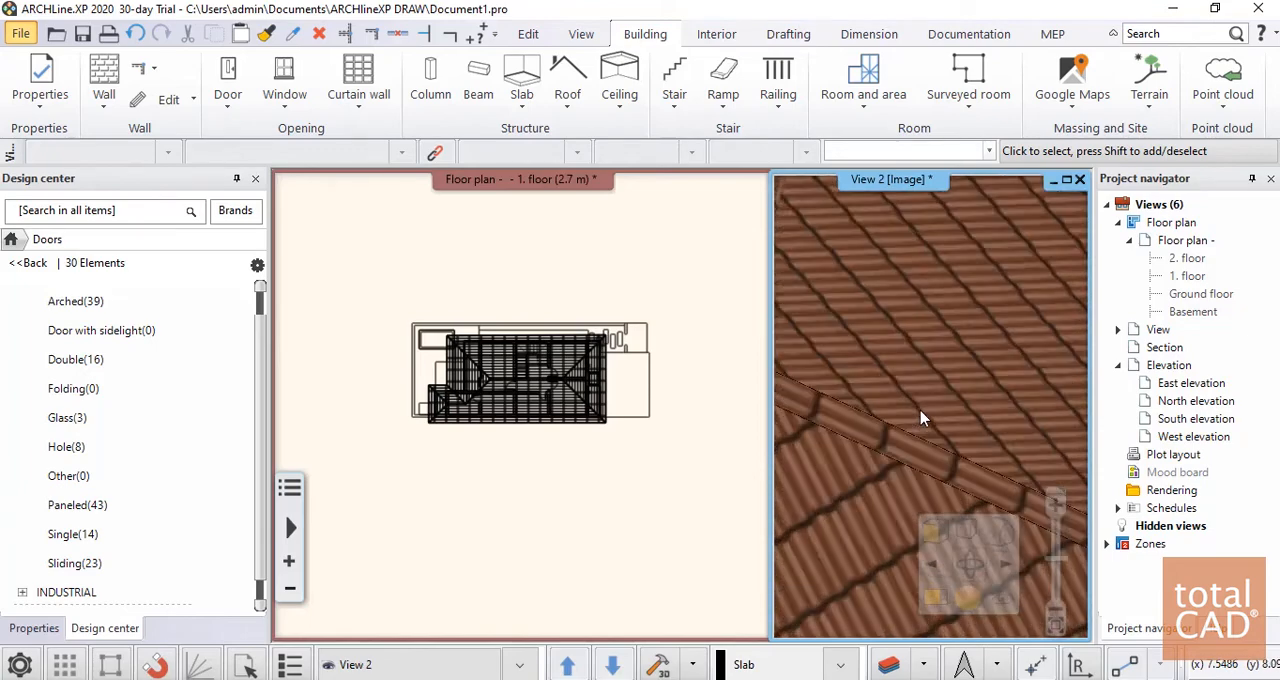
scroll(920, 418, down, 10)
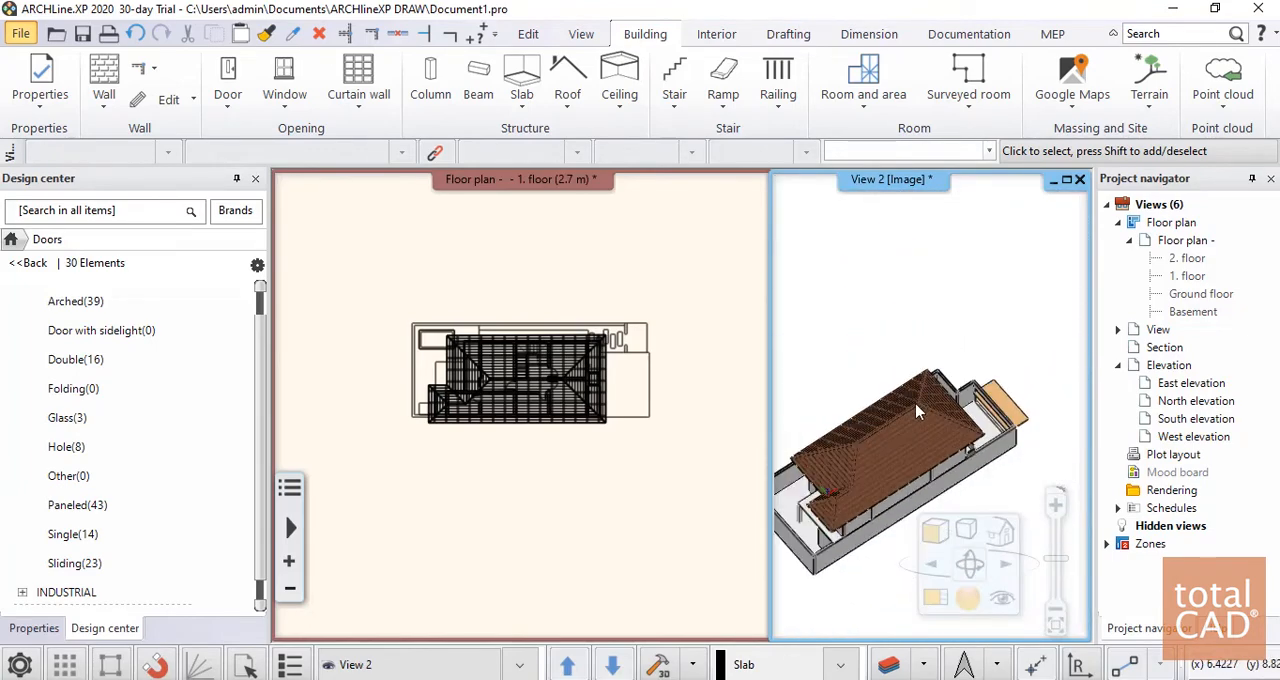
middle_drag(918, 411, 928, 407)
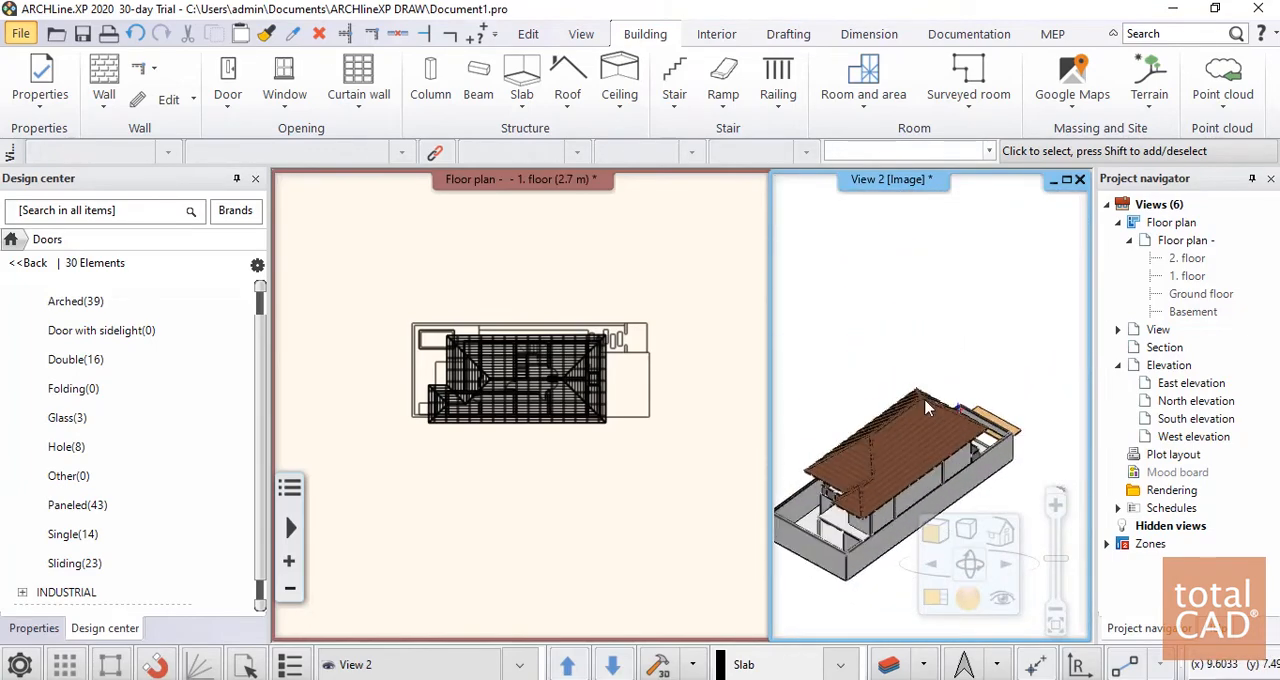
Select the roof in the floor plan and open its Automatic roof settings for editing
click(540, 380)
click(540, 379)
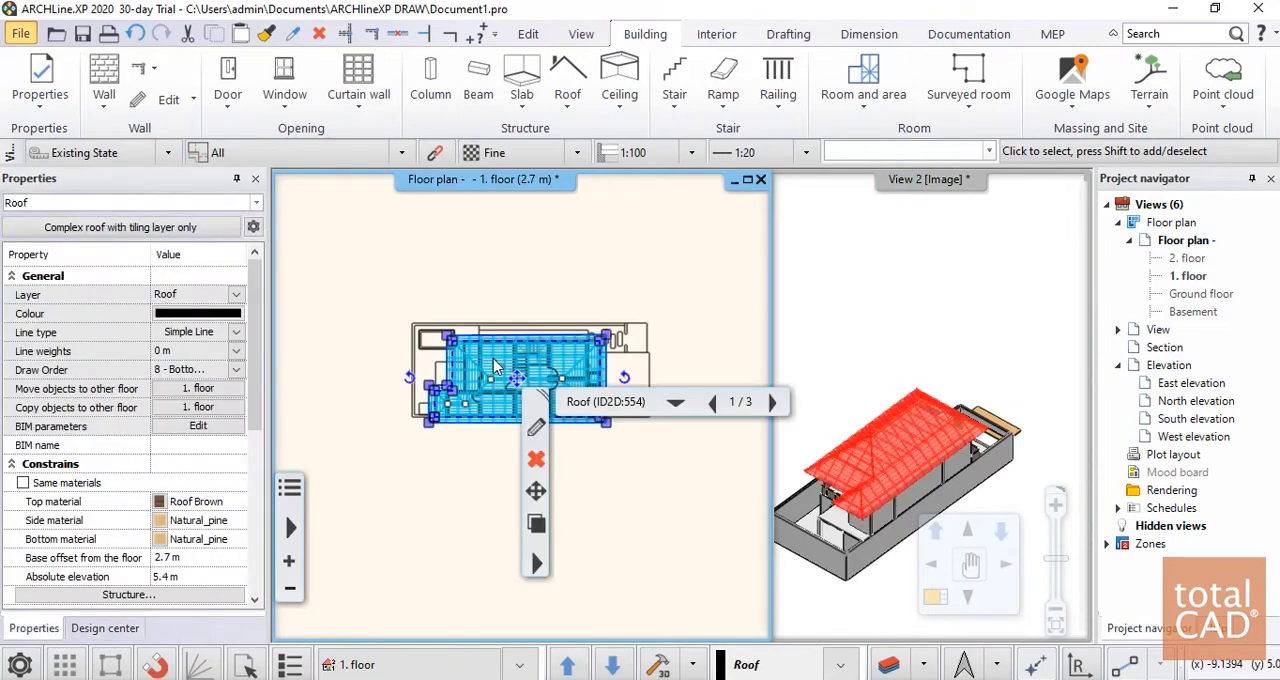
click(545, 431)
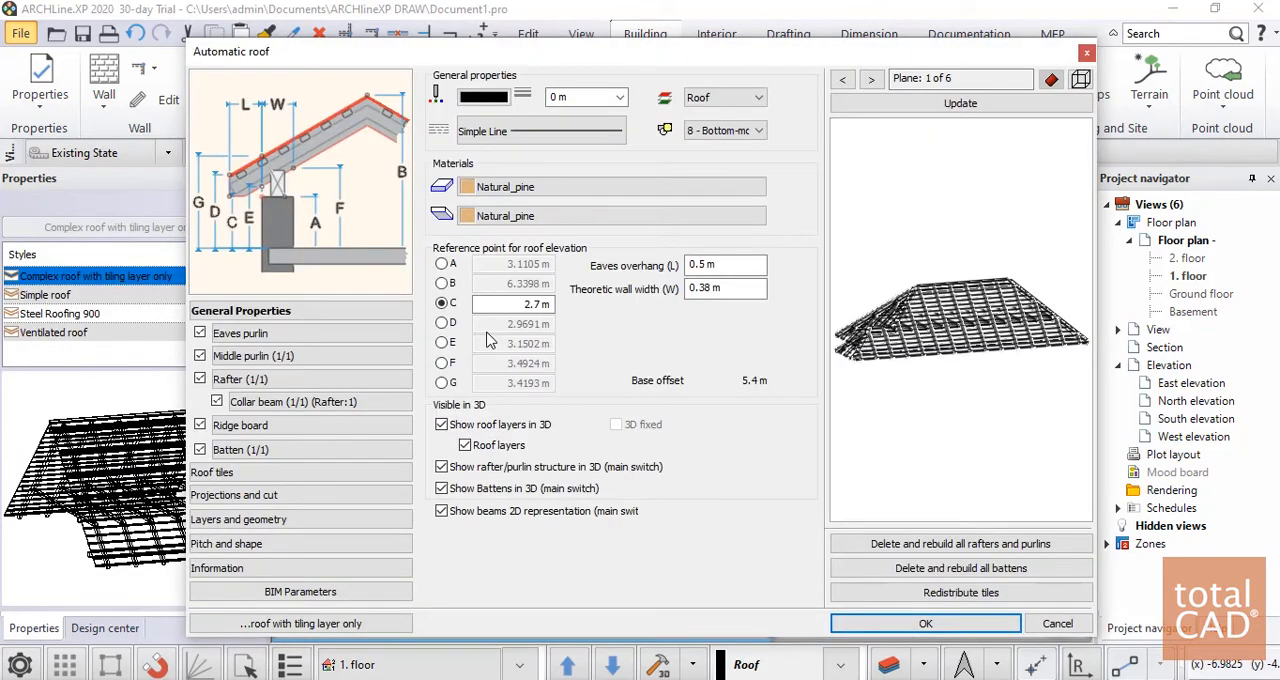
Examine the roof's general properties and its eaves purlin, middle purlin, rafter, collar beam and batten settings
click(262, 336)
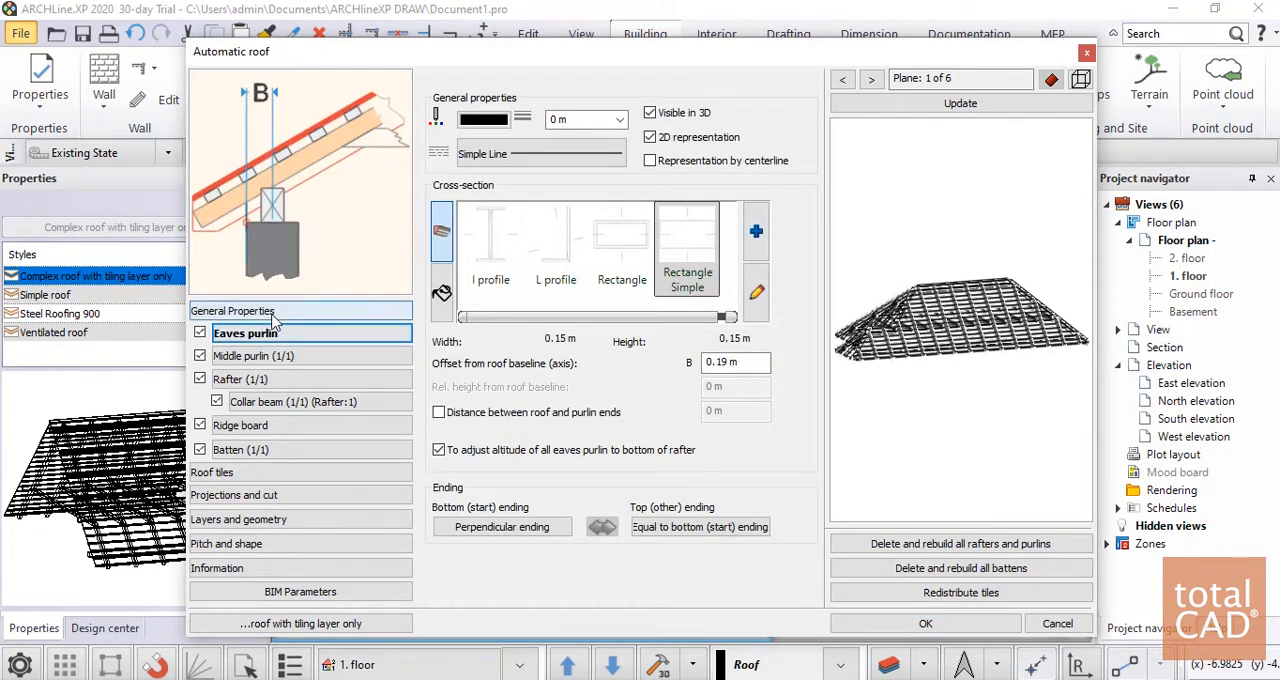
click(310, 311)
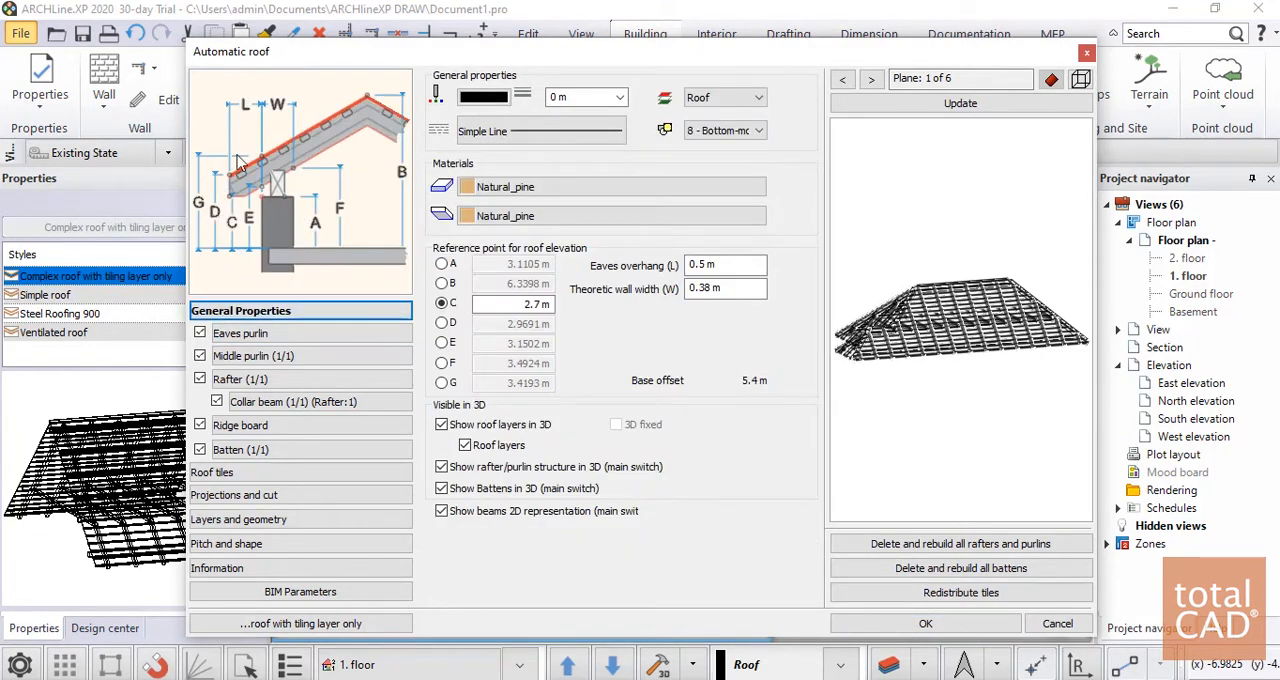
click(252, 336)
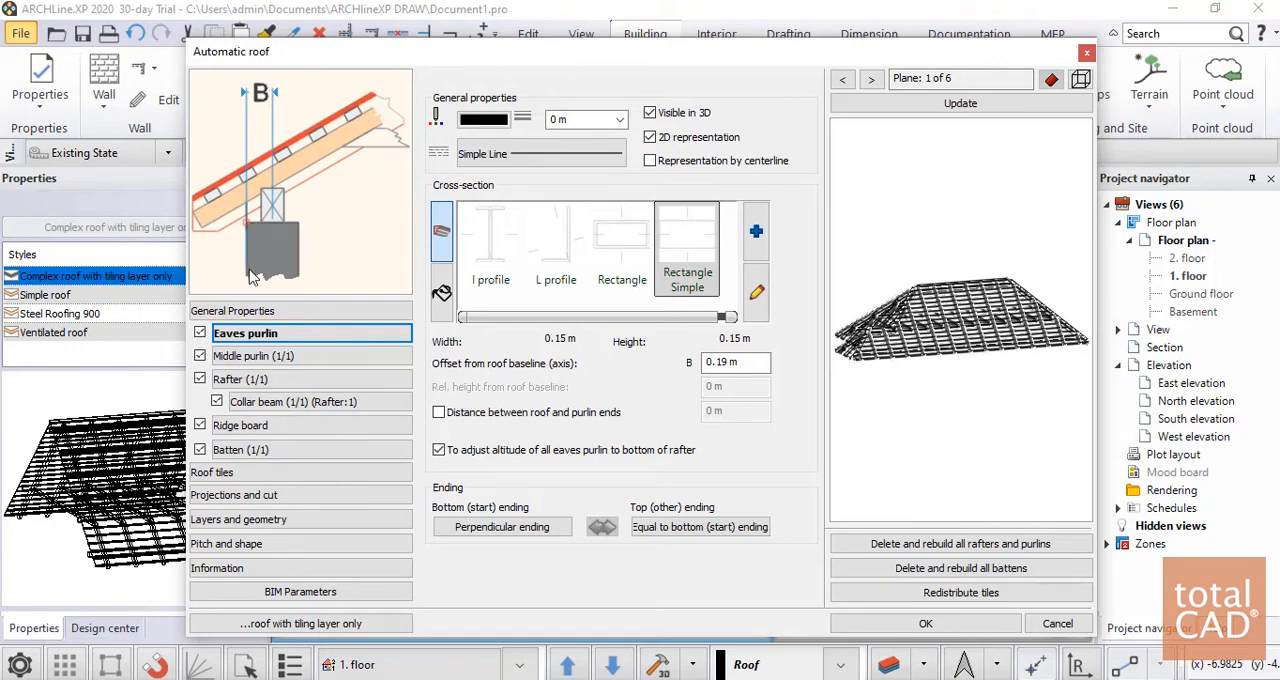
click(250, 357)
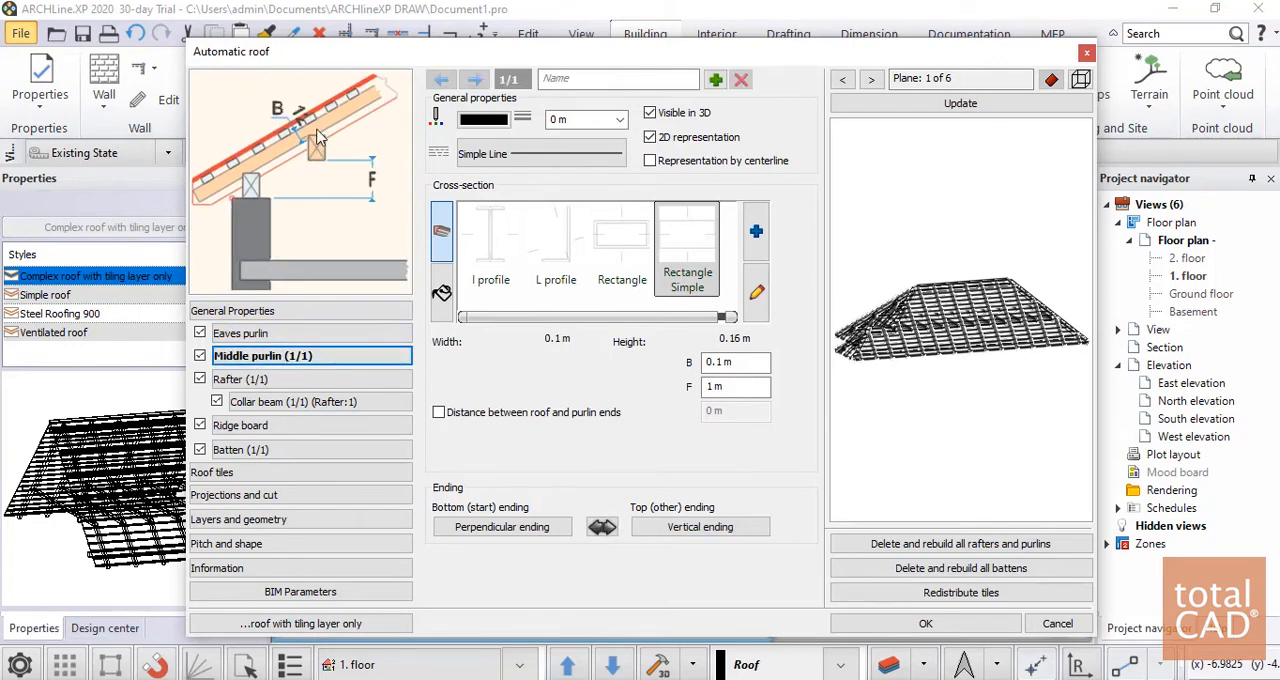
click(240, 379)
click(290, 401)
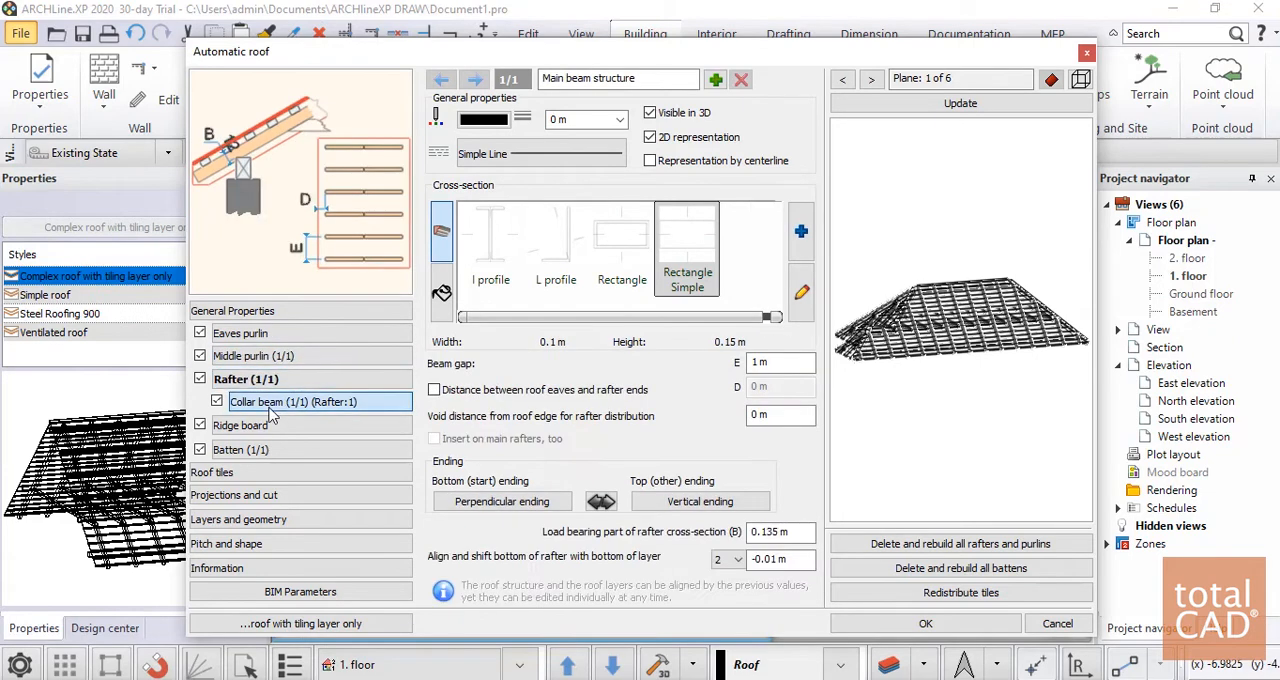
click(240, 449)
click(300, 495)
click(300, 449)
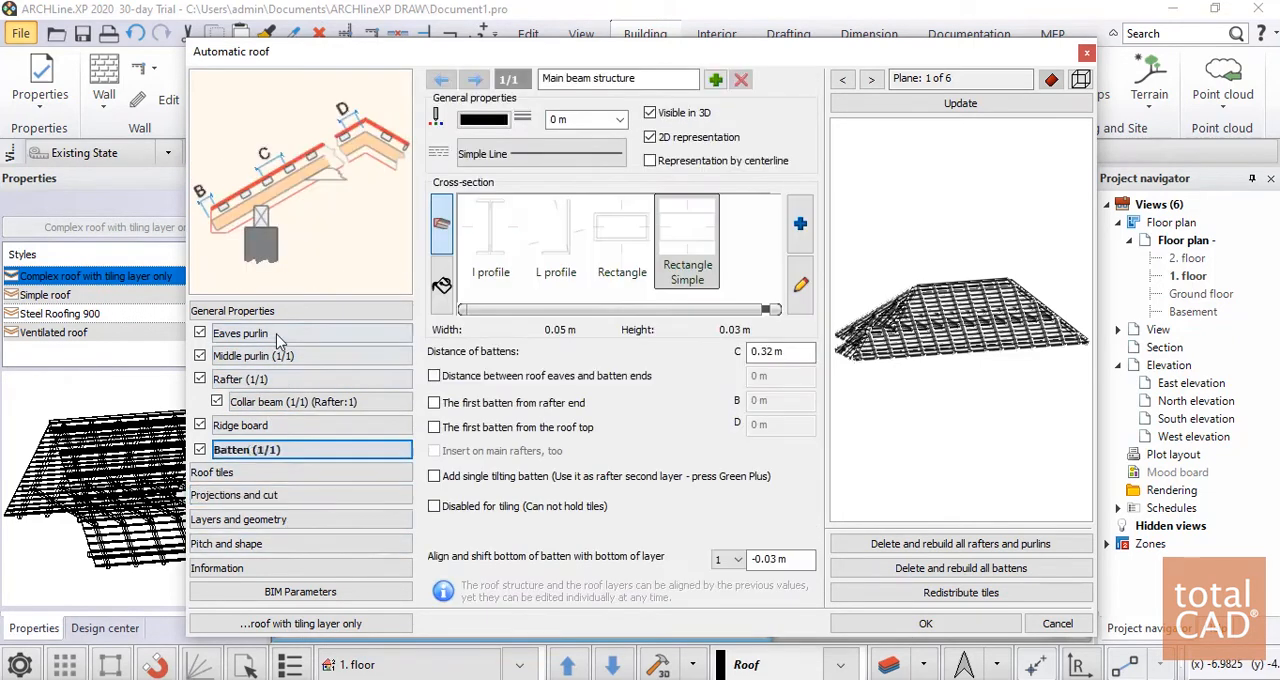
Review the purlin offsets, rafter spacing, ridge board, and layers and geometry settings of the roof
click(270, 333)
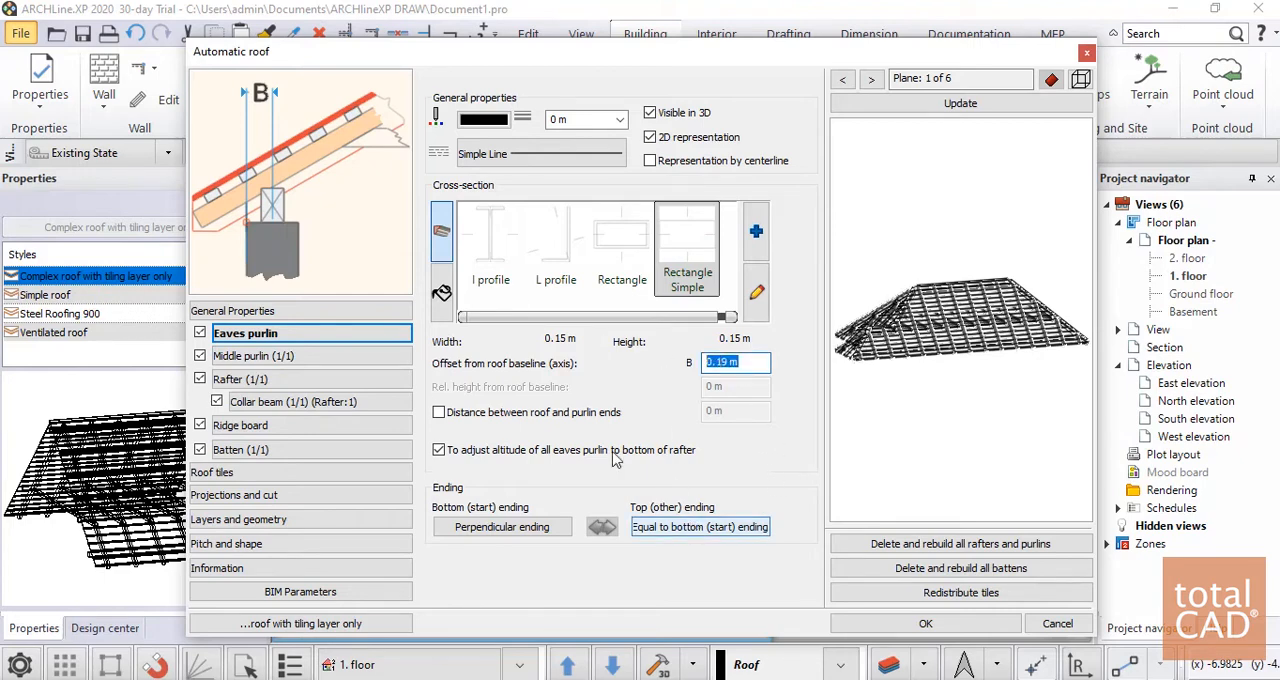
click(262, 355)
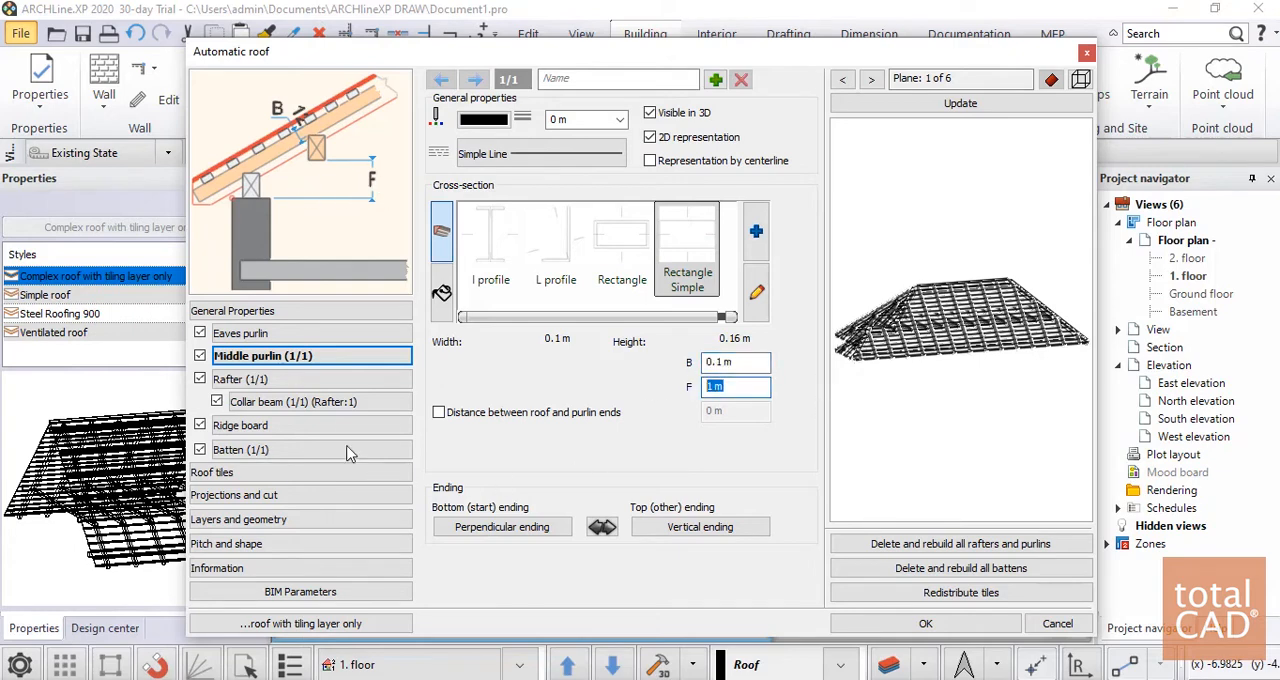
click(280, 379)
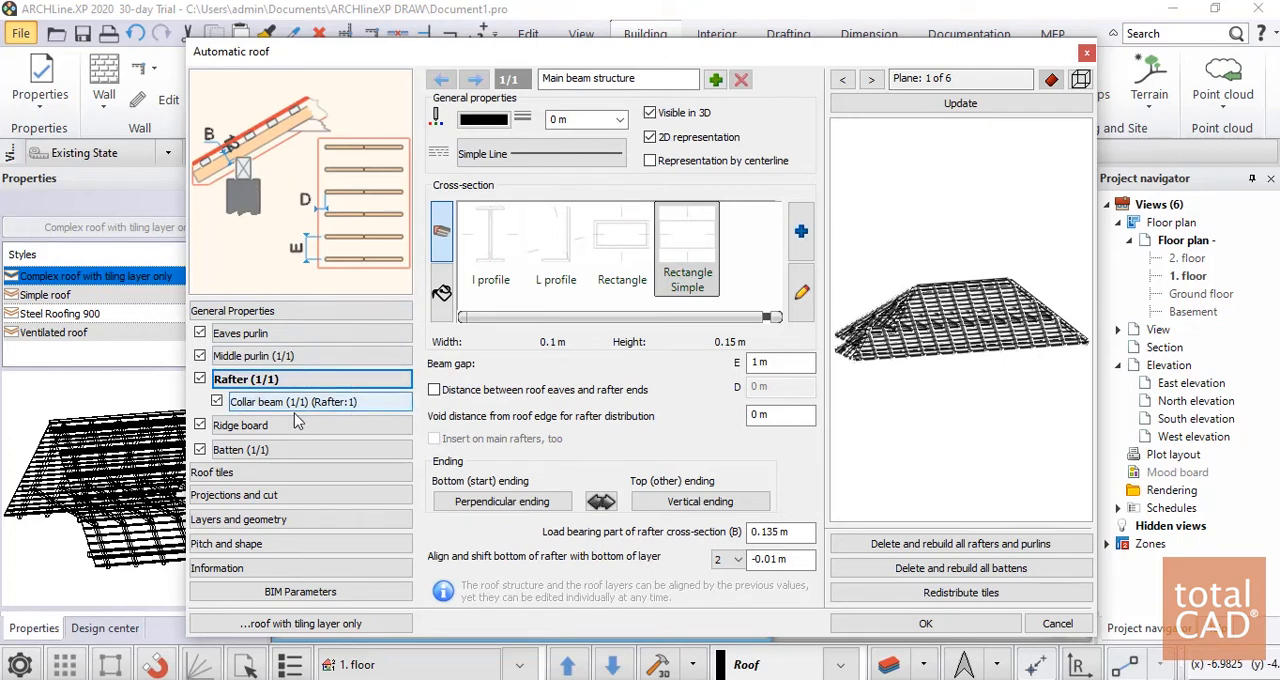
click(350, 404)
click(280, 451)
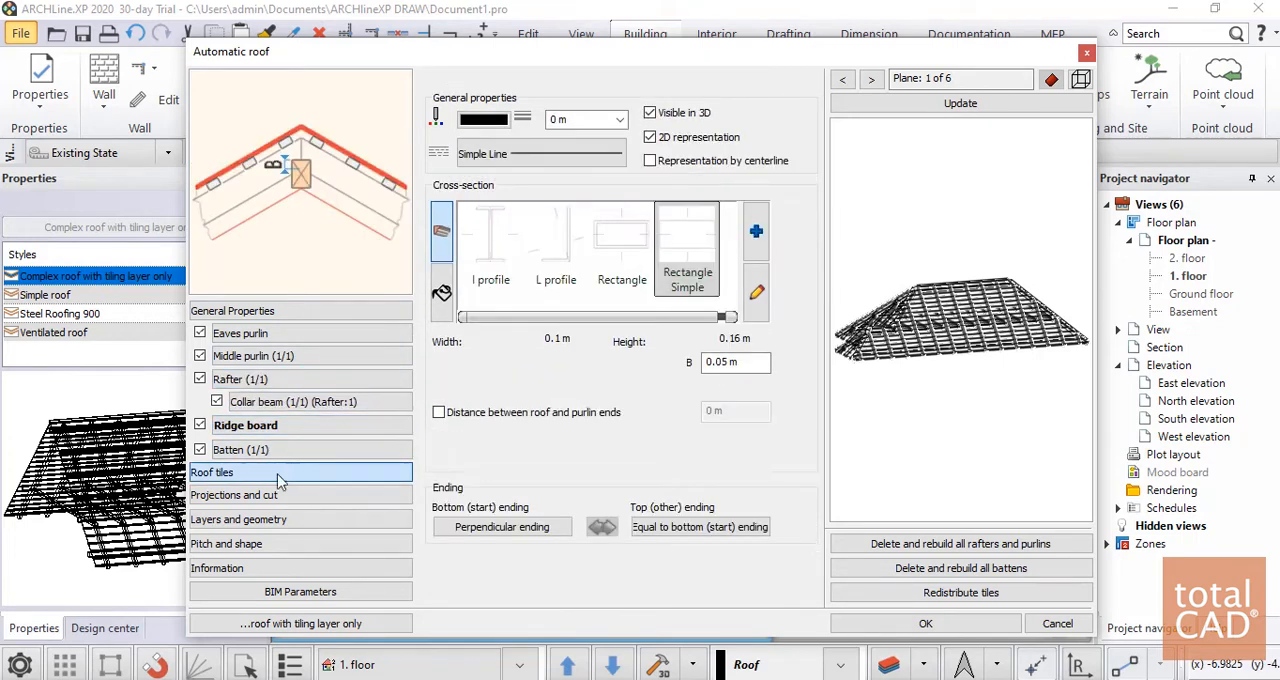
click(270, 472)
click(255, 519)
click(250, 495)
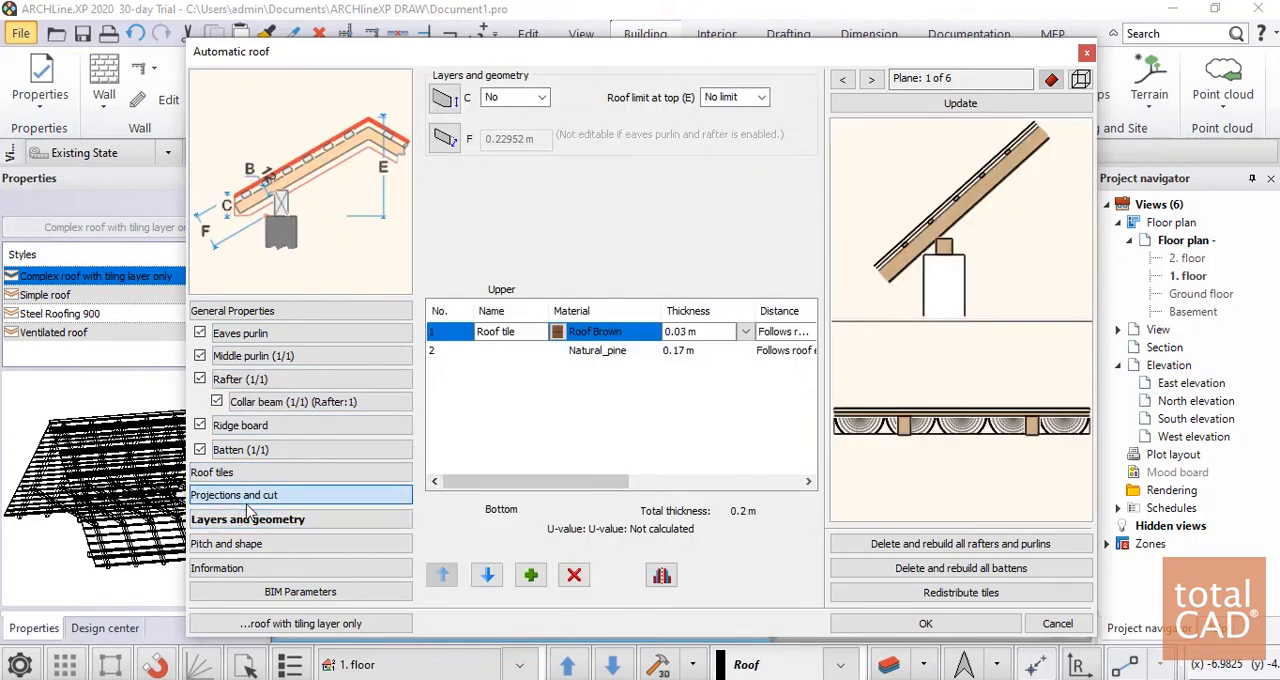
Set the basic roof tile to Ceramic Roof Tiles 3 and hide the simplified roof tile surface
click(240, 472)
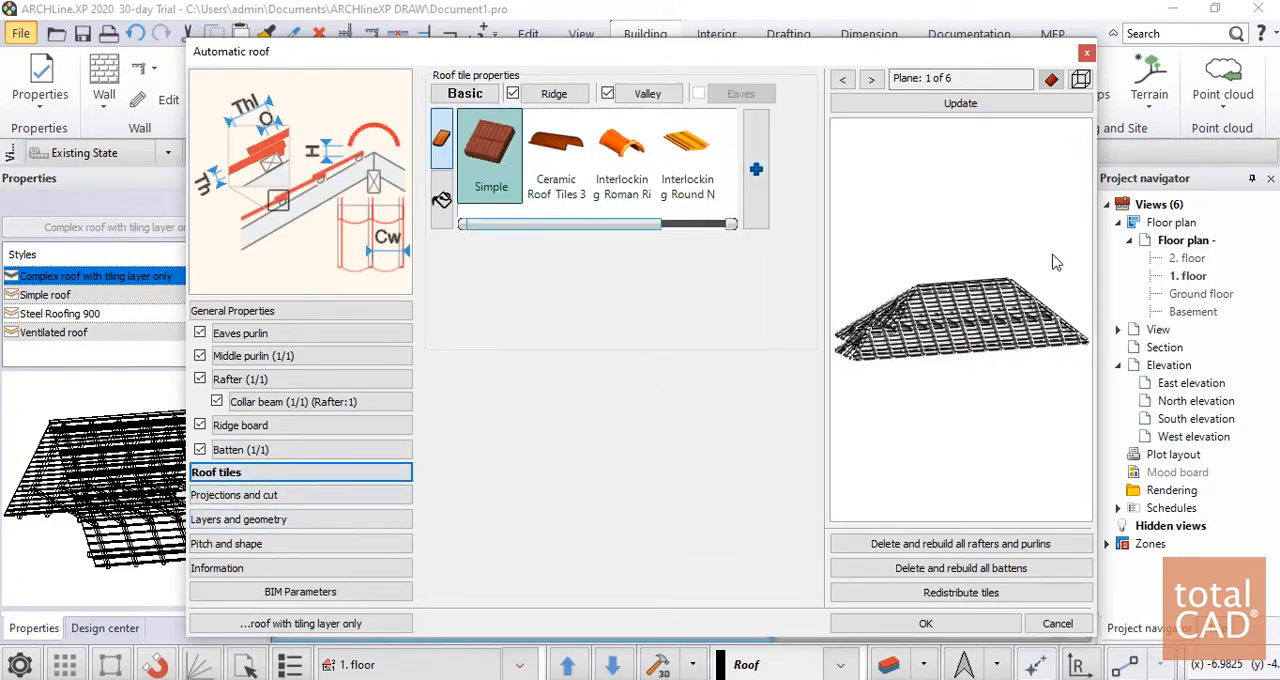
click(560, 165)
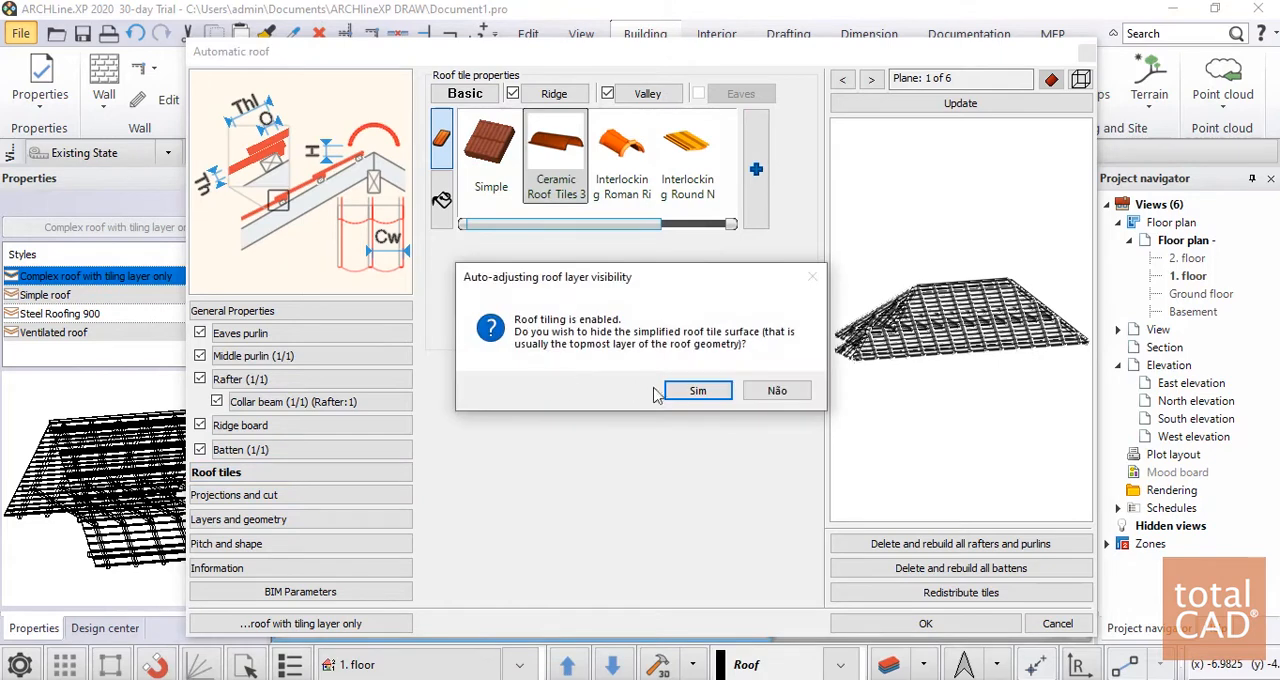
click(697, 391)
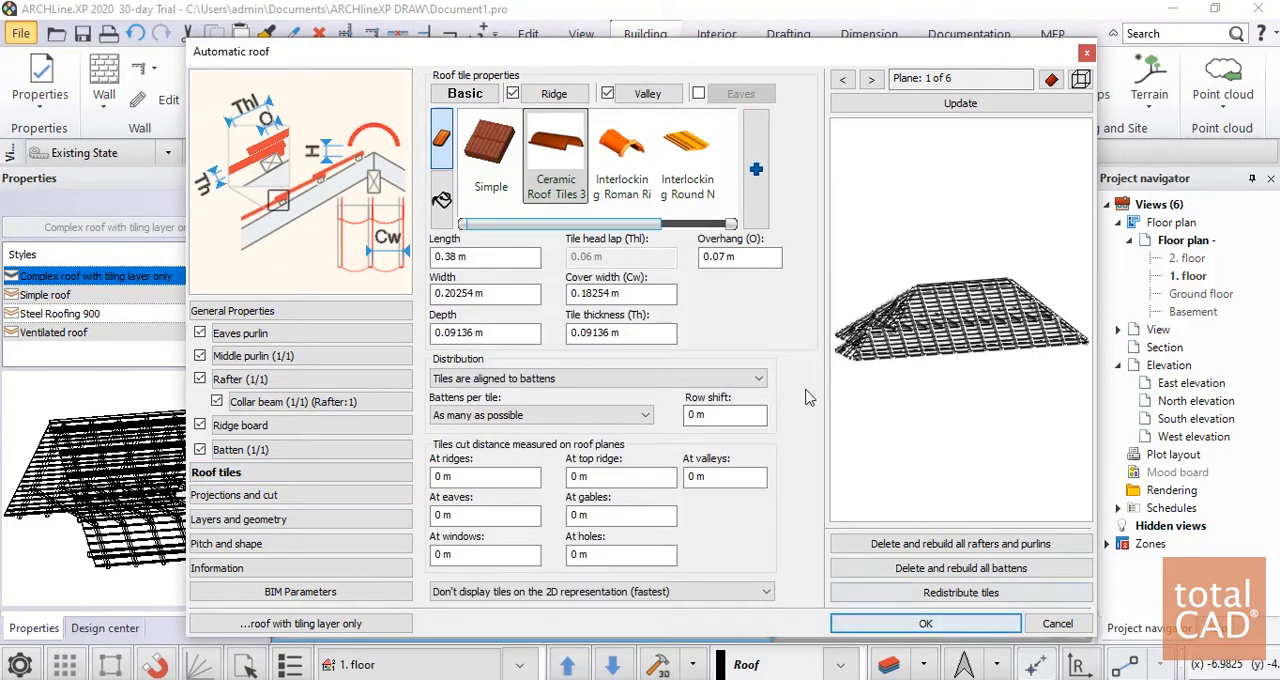
Review the length, width, cover width, depth and thickness of the ceramic roof tiles and apply the roof settings
click(500, 257)
click(525, 293)
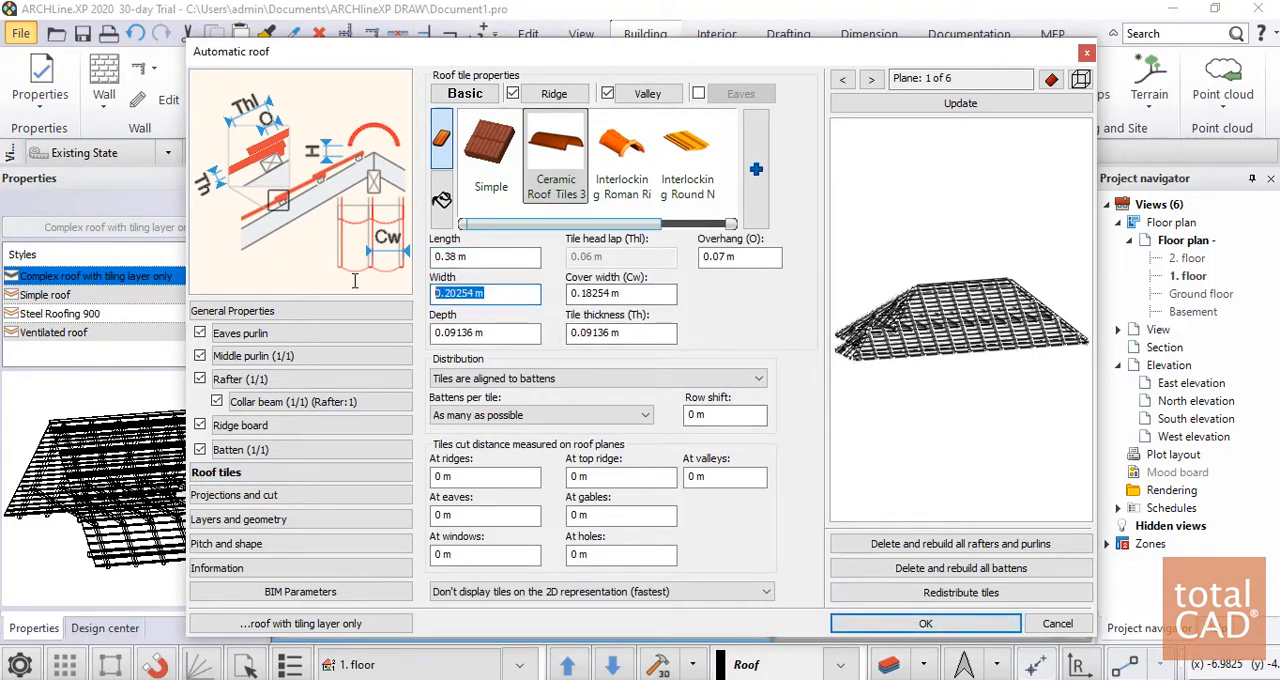
click(657, 299)
click(447, 337)
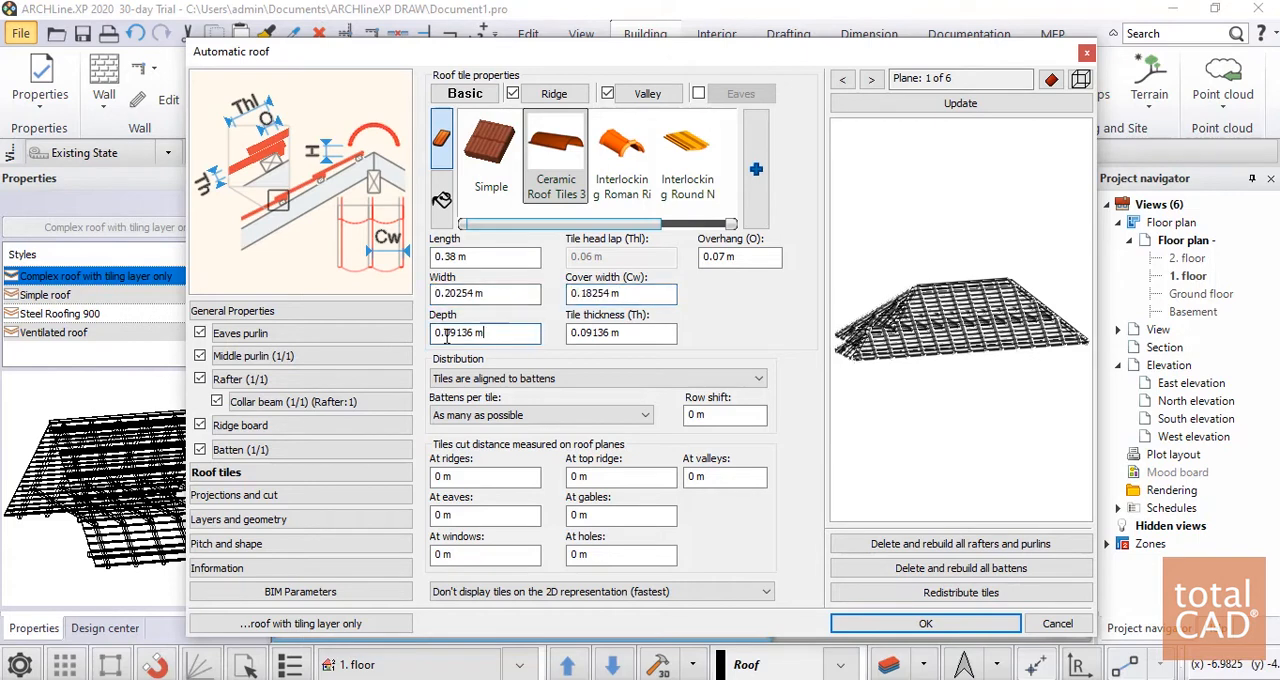
click(905, 623)
Examine the ceramic-tiled roof in the 3D view, up close and from several sides of the building
scroll(924, 496, up, 3)
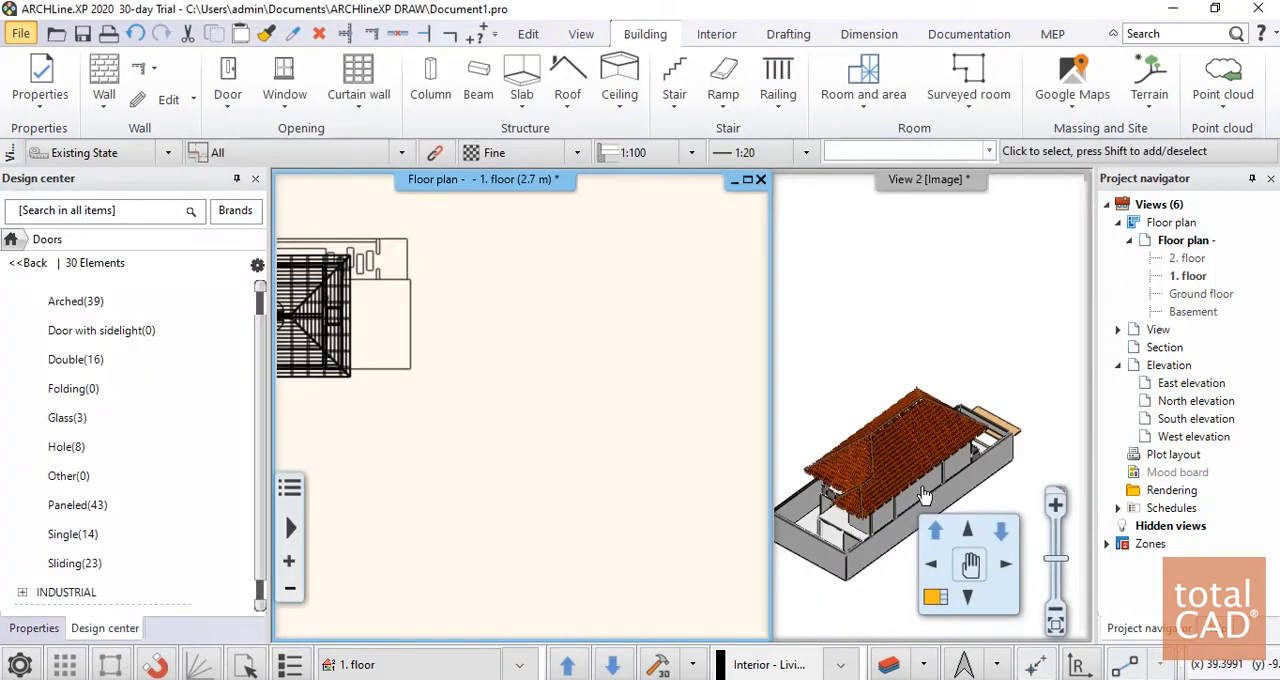
scroll(505, 411, down, 6)
click(871, 447)
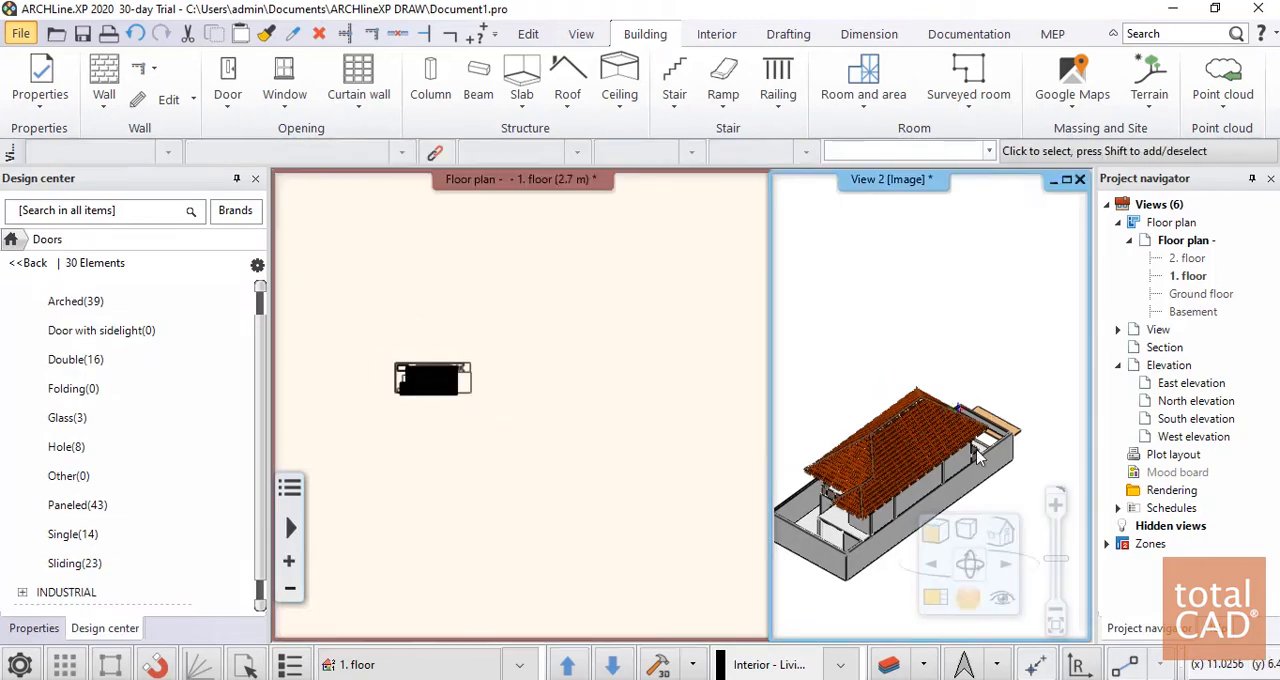
scroll(871, 447, up, 6)
scroll(900, 450, down, 6)
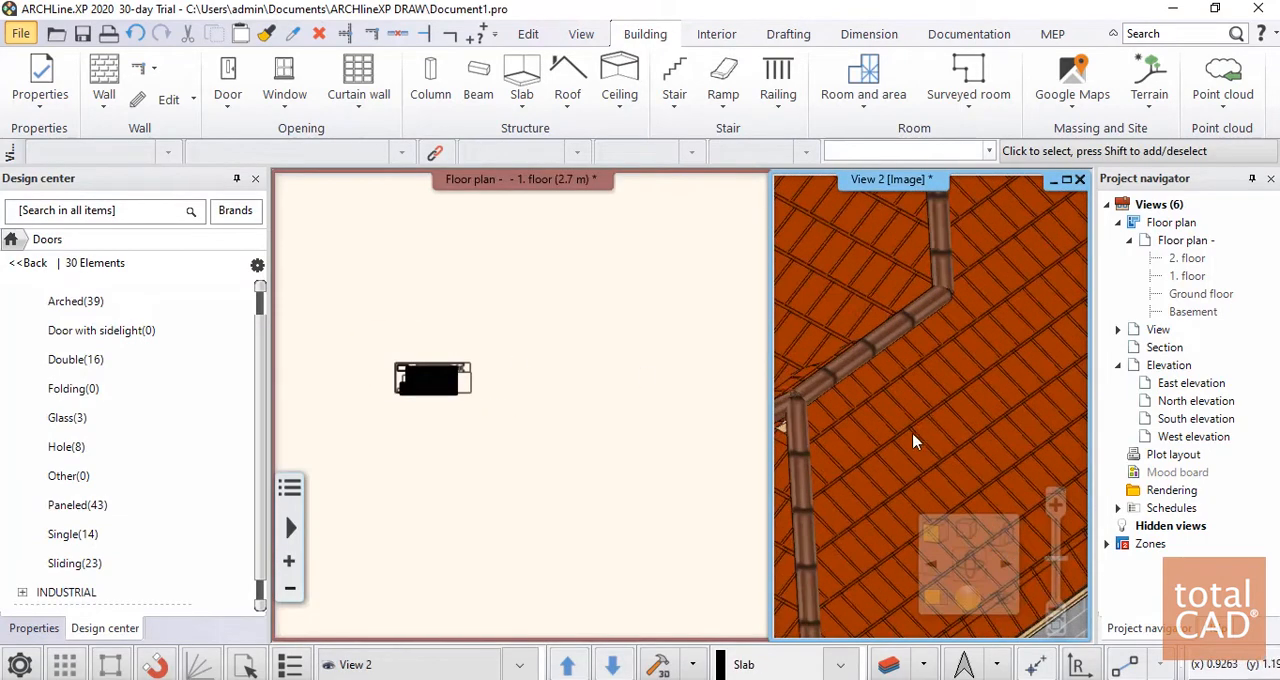
scroll(900, 450, down, 5)
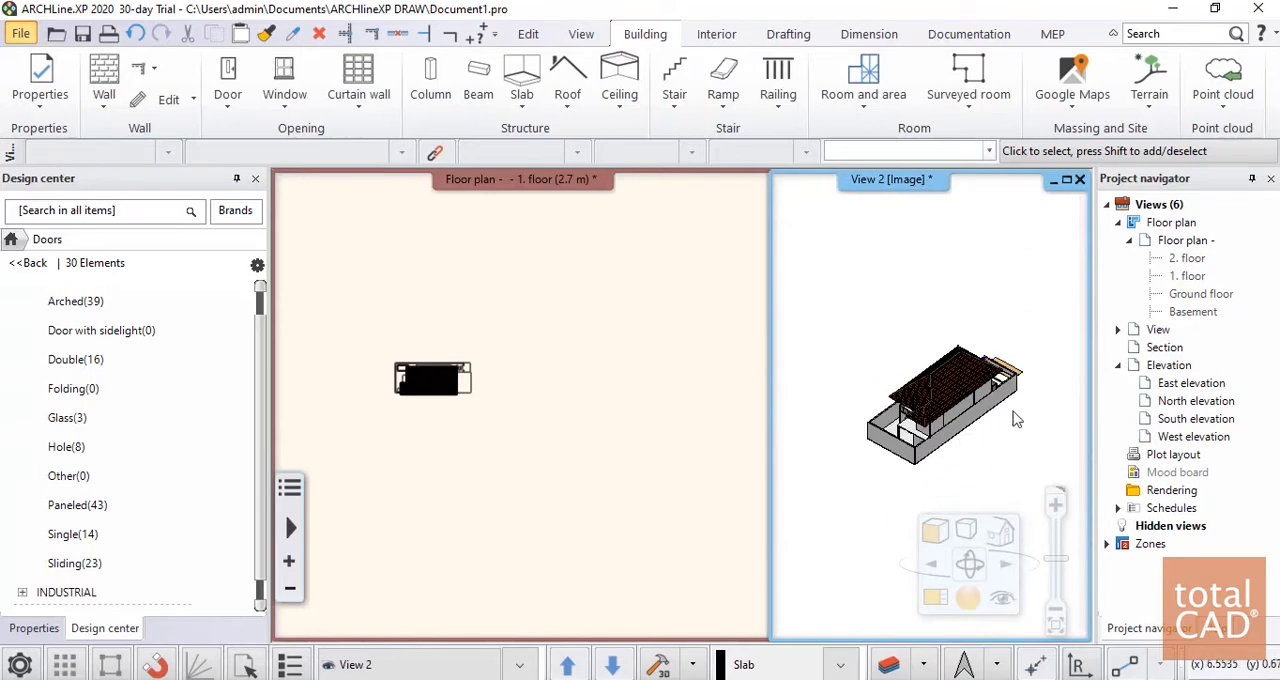
middle_drag(957, 403, 887, 366)
right_drag(887, 366, 1031, 426)
middle_drag(1031, 426, 957, 445)
scroll(957, 445, up, 3)
scroll(957, 453, down, 4)
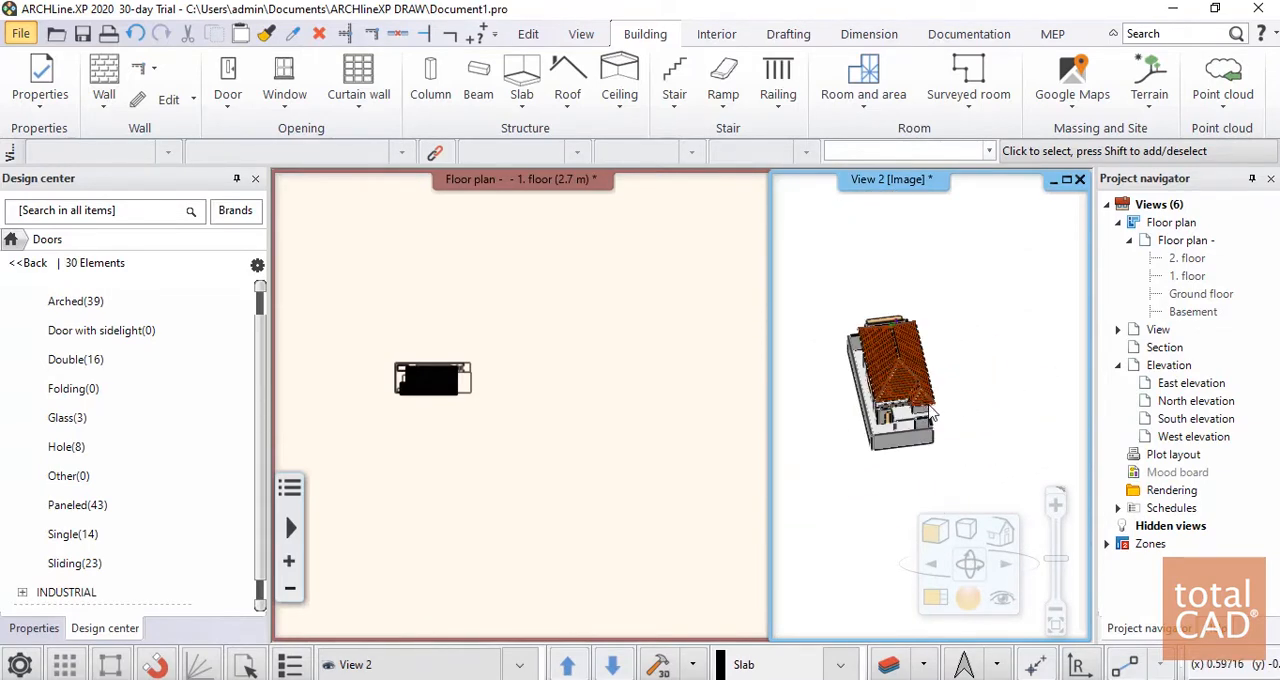
scroll(932, 420, up, 4)
scroll(928, 402, down, 5)
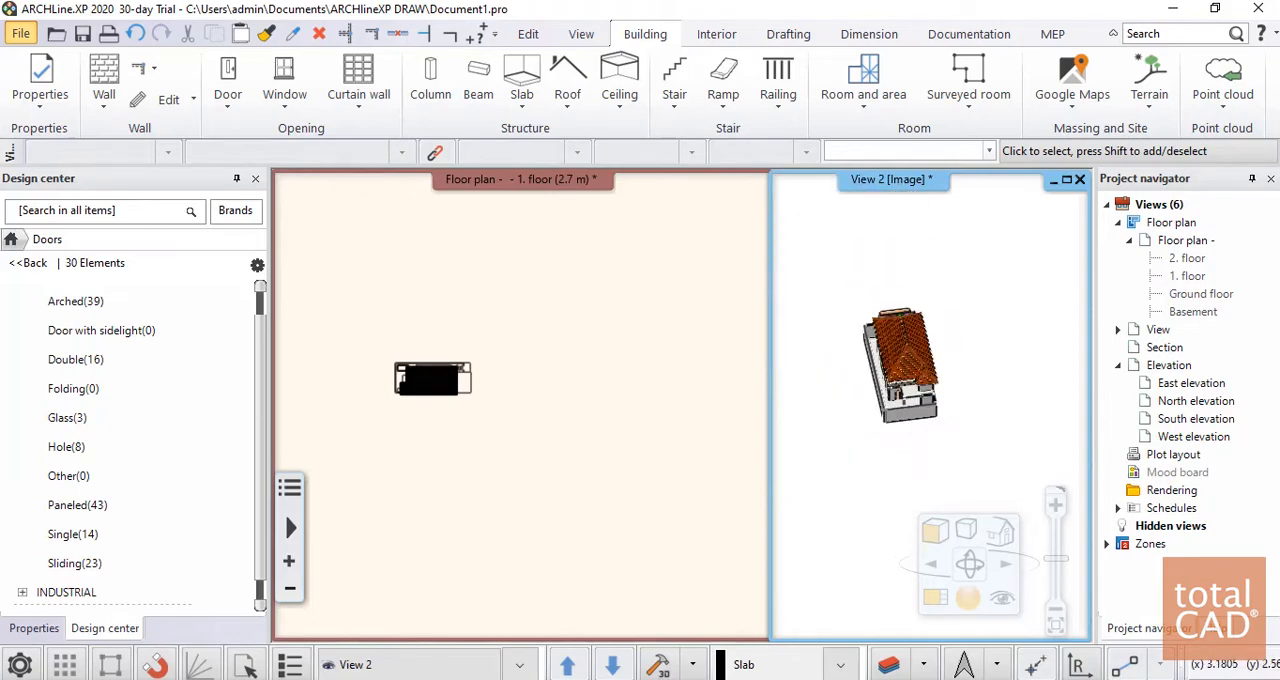
right_drag(928, 402, 828, 358)
Select the roof in the first floor plan and open the BIM parameters from its Automatic roof settings
scroll(386, 408, up, 5)
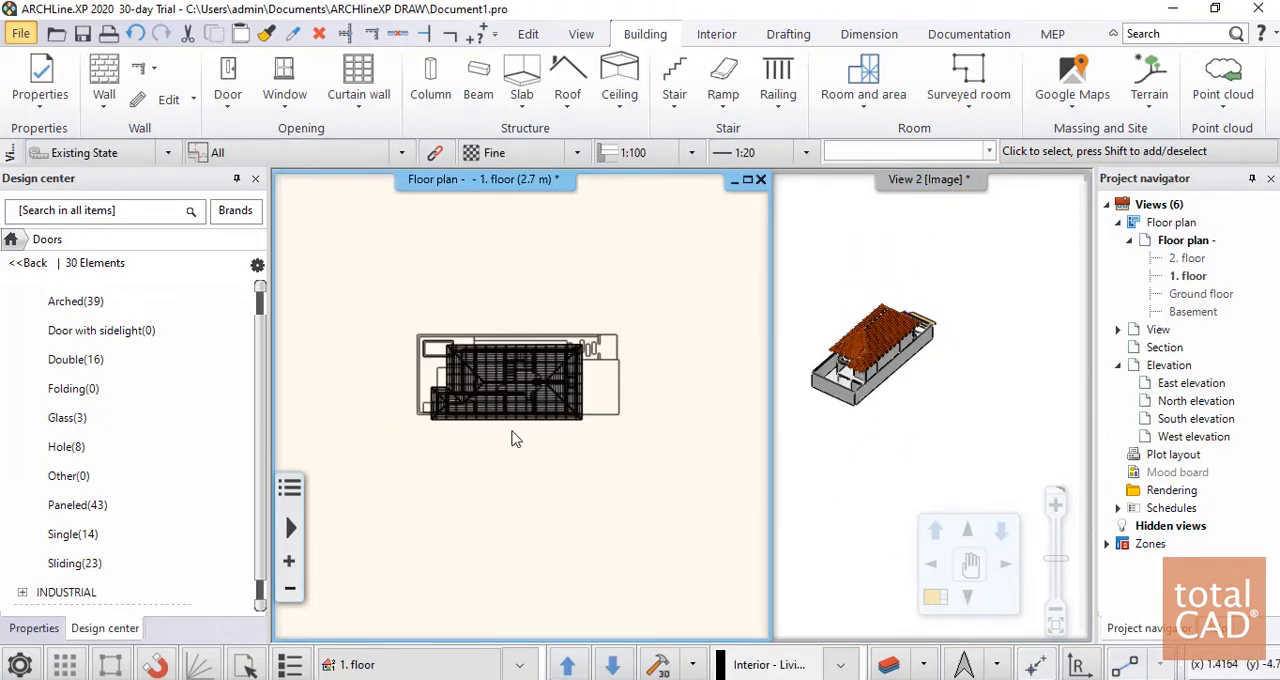
scroll(495, 425, up, 5)
scroll(491, 420, down, 6)
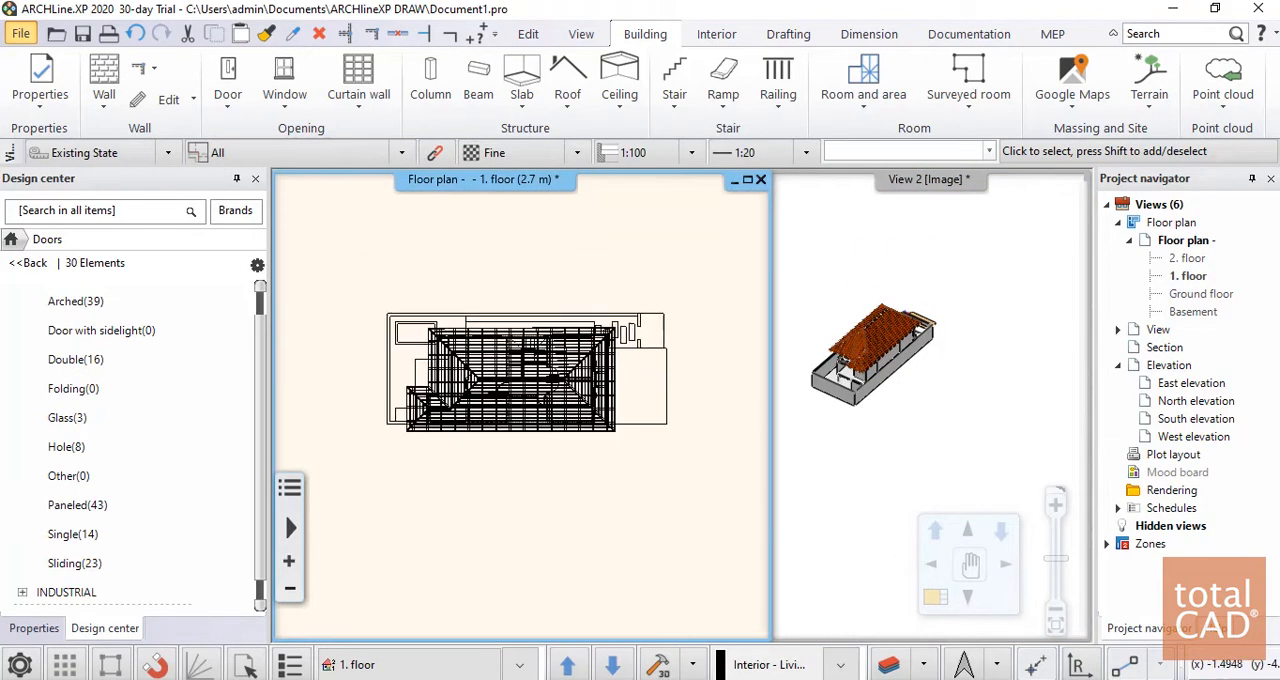
scroll(488, 460, up, 3)
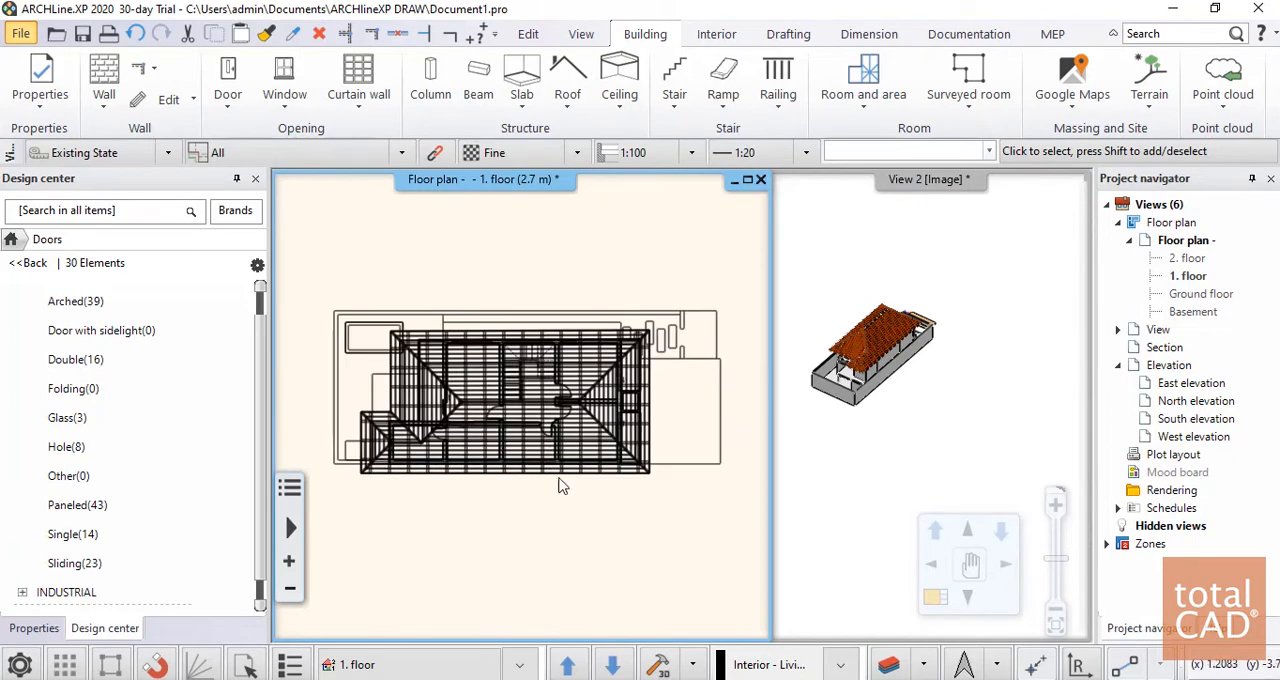
click(505, 409)
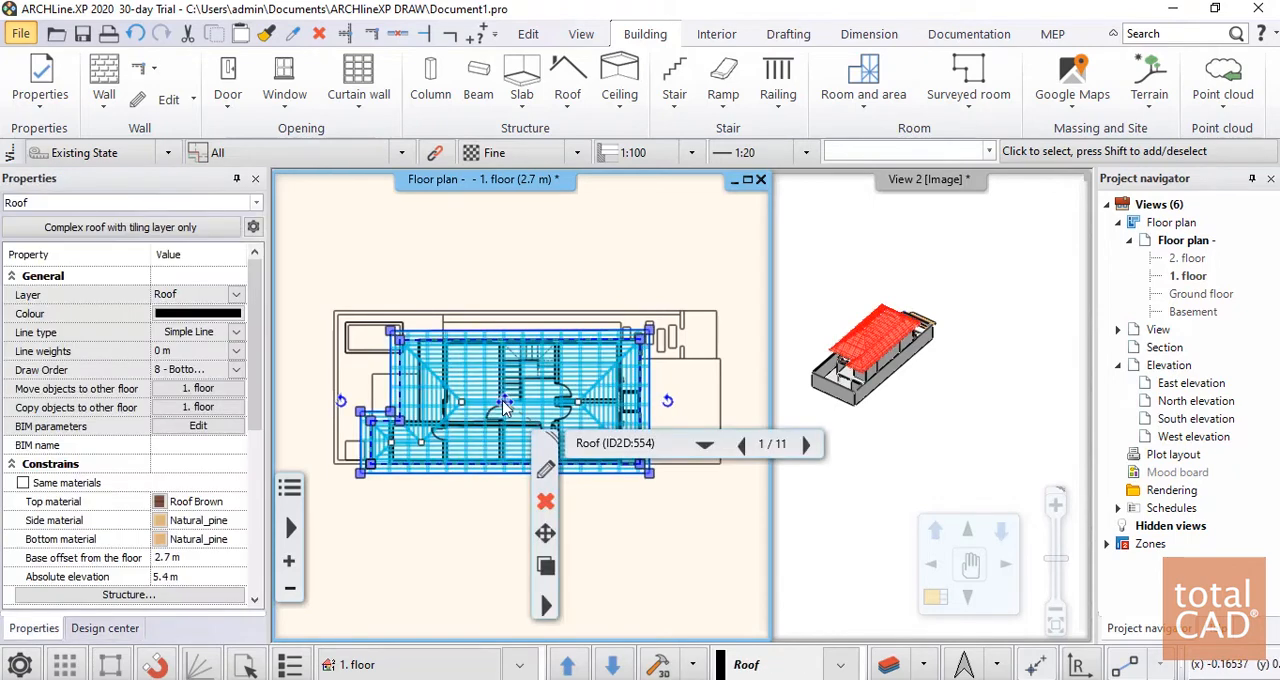
click(548, 448)
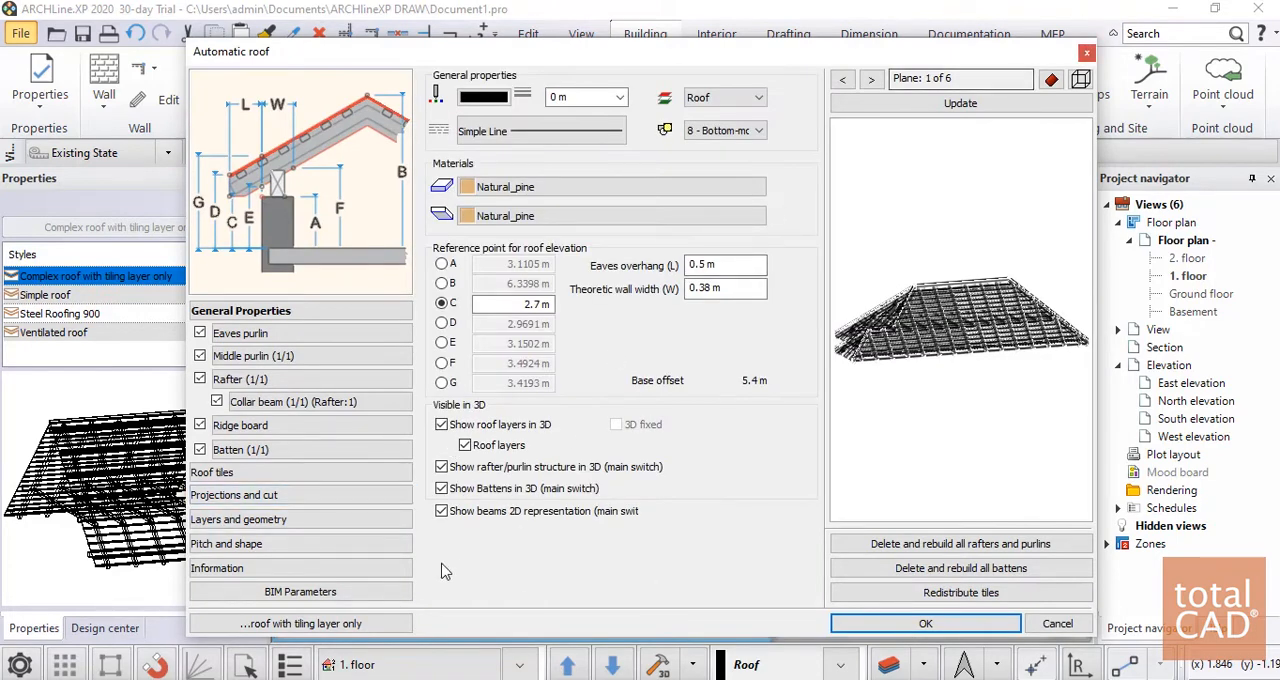
click(296, 591)
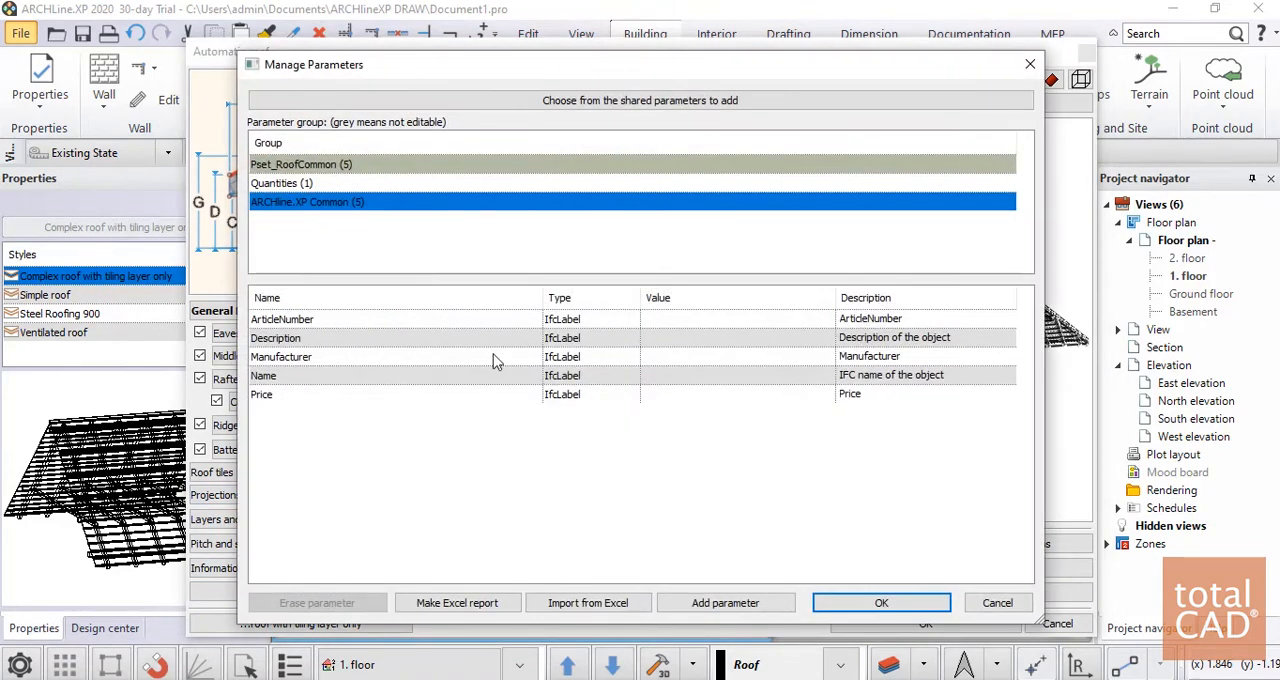
Review the roof's ArticleNumber, Description, Manufacturer, Name and Price parameters, and leave its settings without changes
click(318, 320)
click(310, 342)
click(296, 357)
click(286, 372)
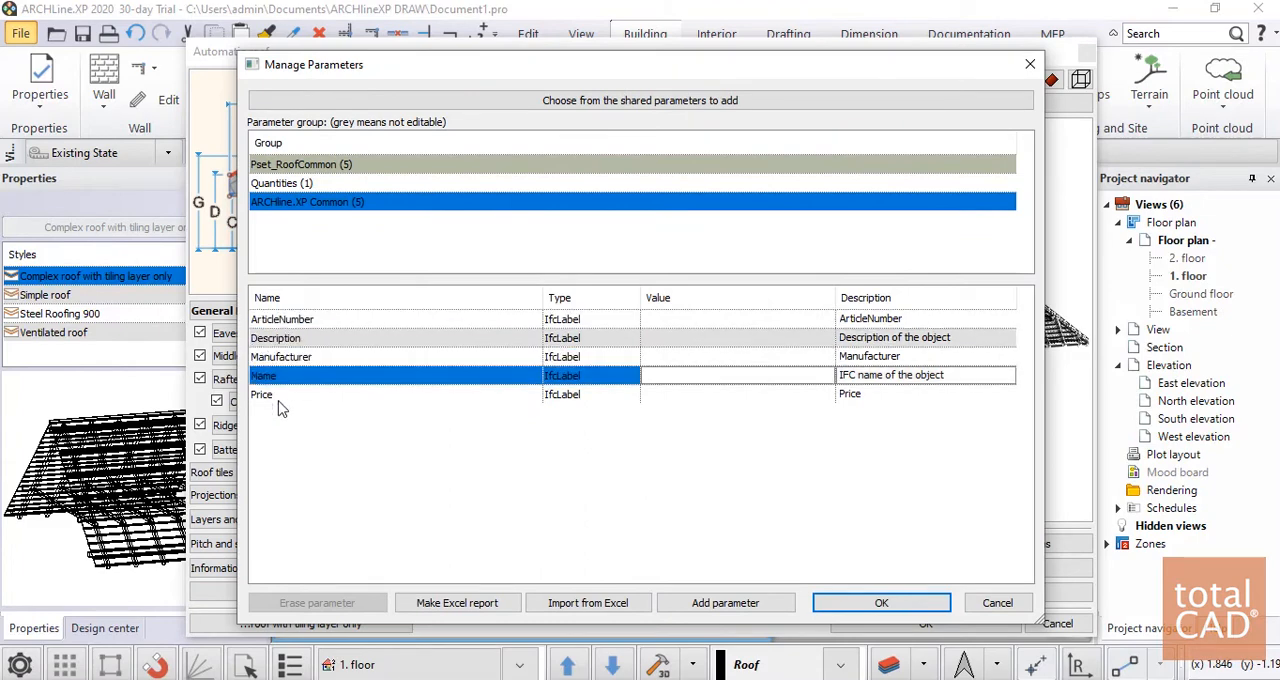
click(277, 399)
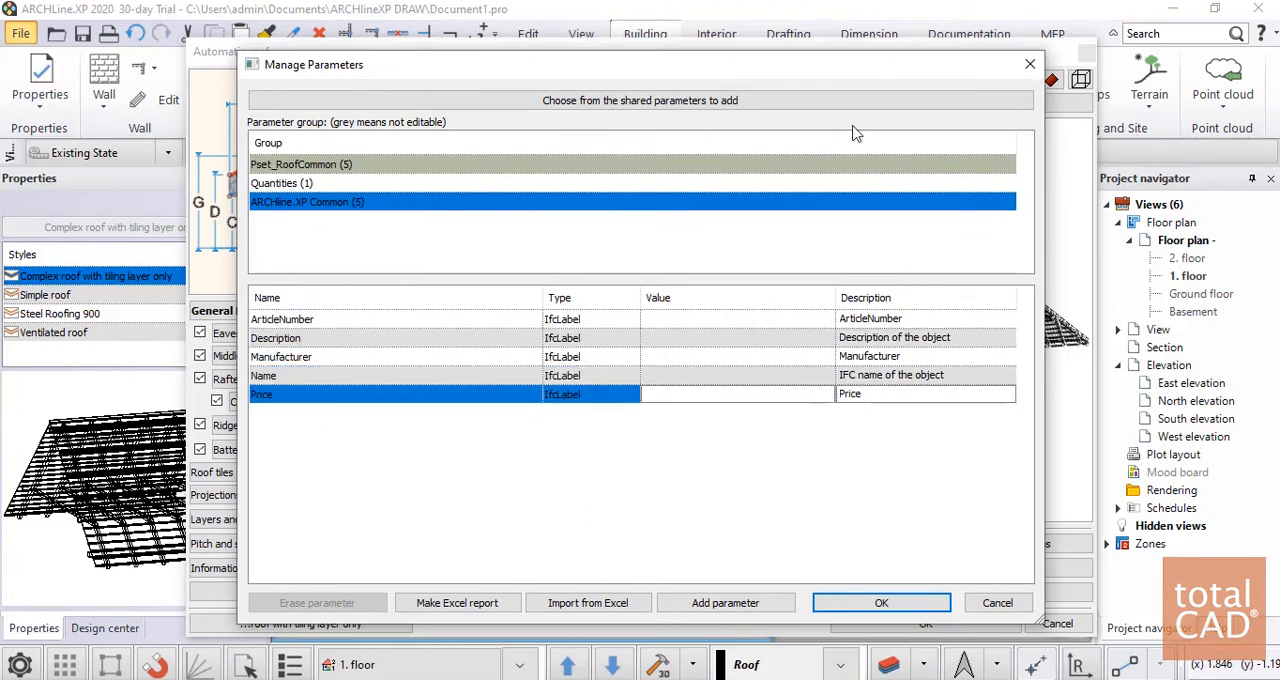
click(1031, 66)
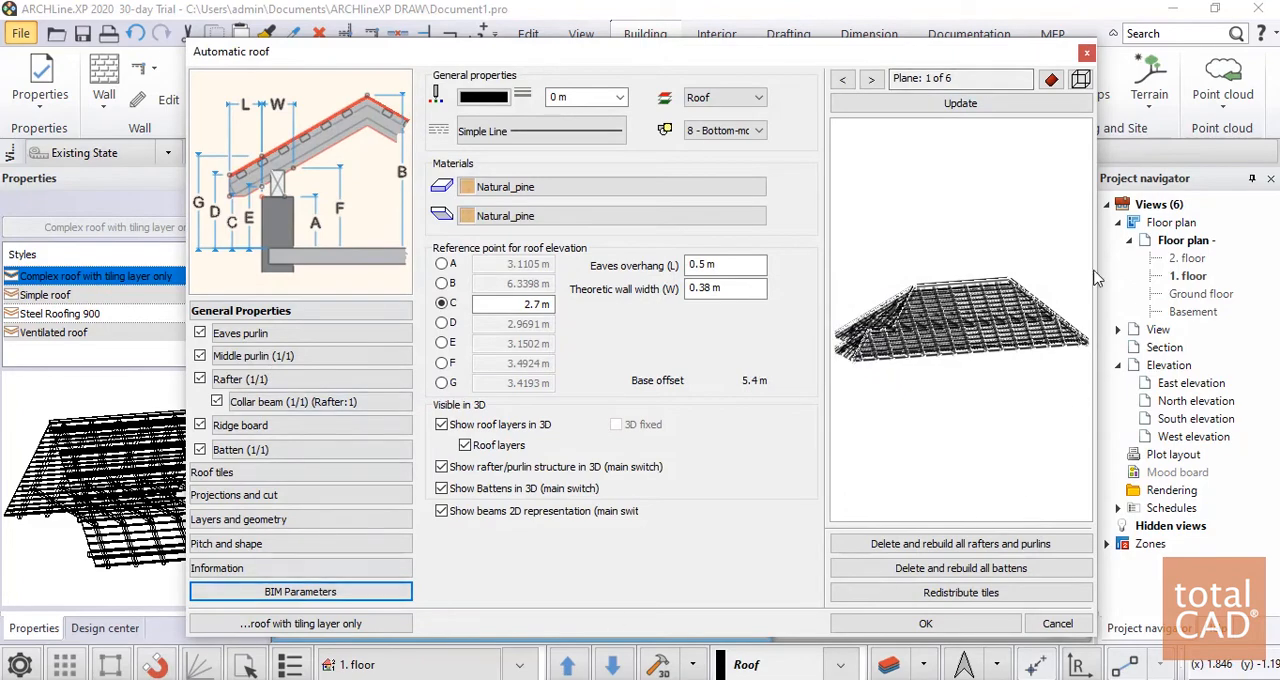
click(1086, 56)
Examine the building in plan and in 3D, from the roof to the garage door and front boundary wall
scroll(677, 372, down, 3)
scroll(566, 426, up, 4)
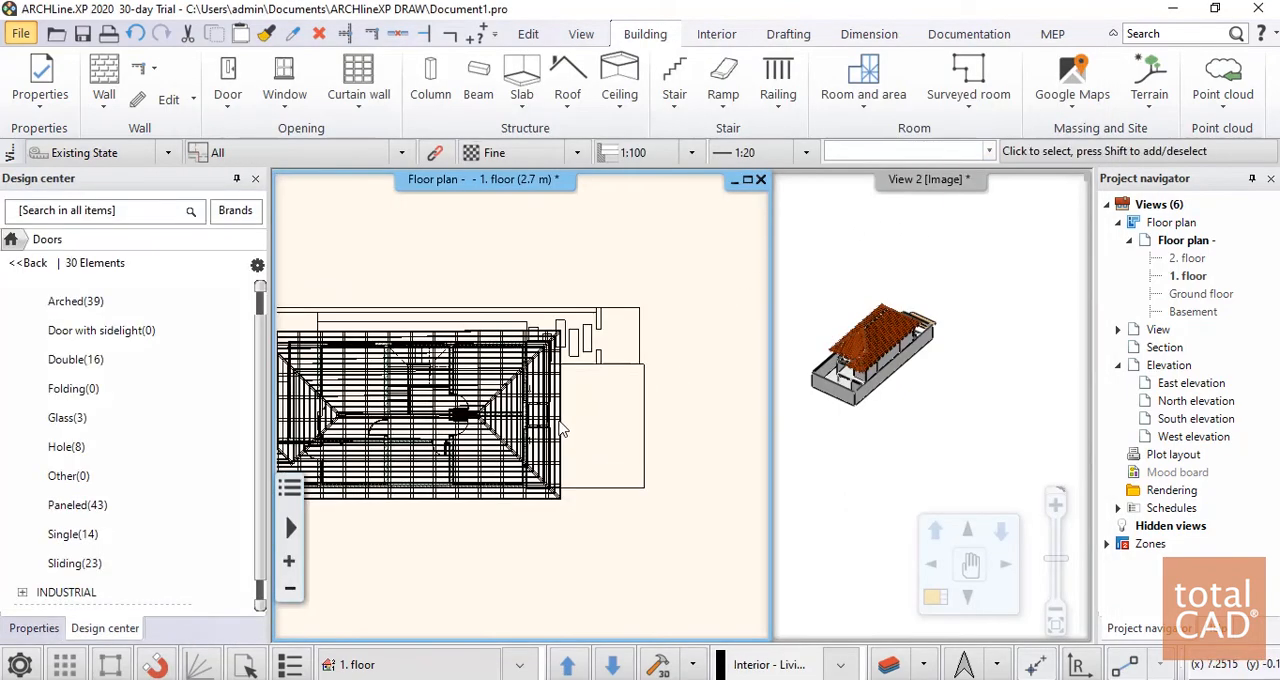
scroll(575, 415, down, 4)
scroll(500, 440, down, 1)
scroll(400, 438, up, 5)
scroll(523, 407, down, 5)
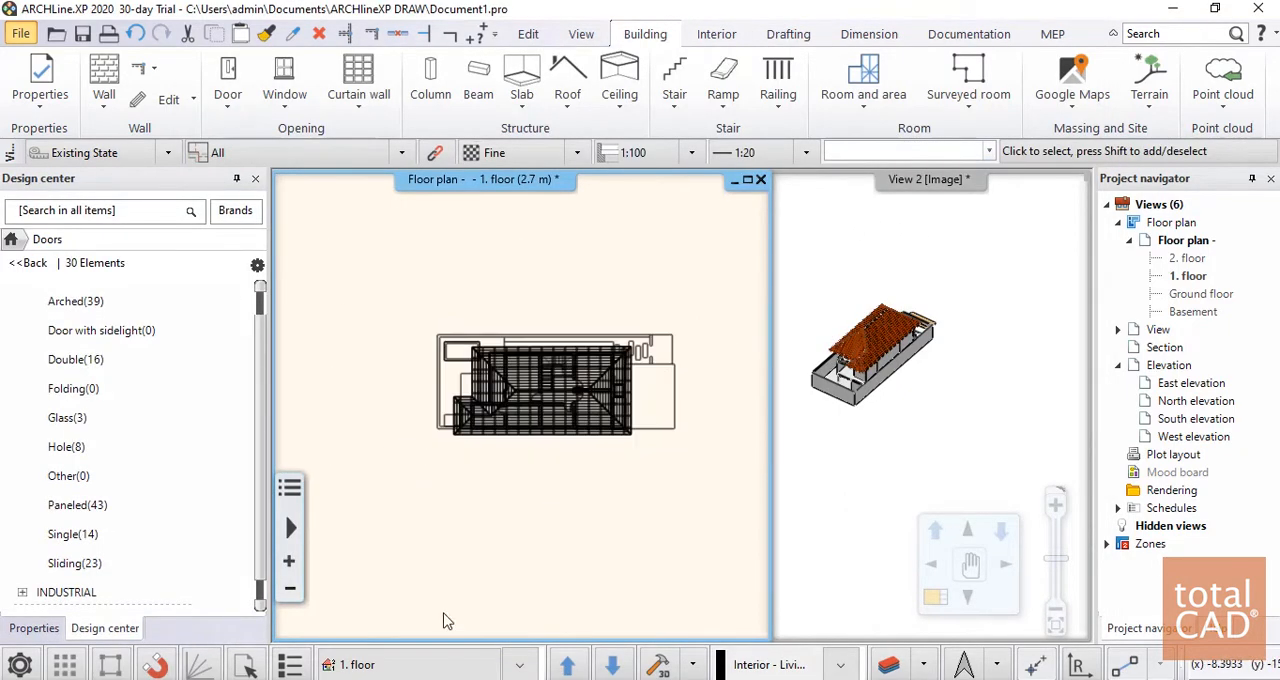
click(910, 458)
scroll(910, 430, up, 6)
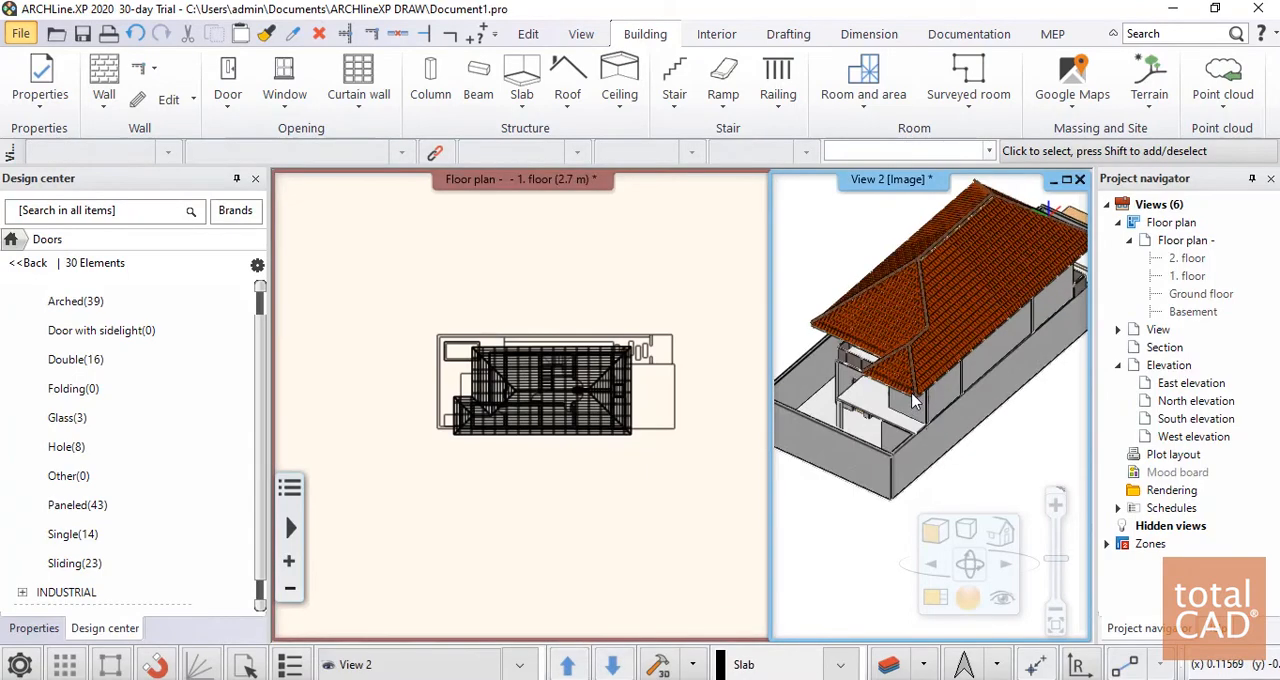
scroll(928, 421, down, 10)
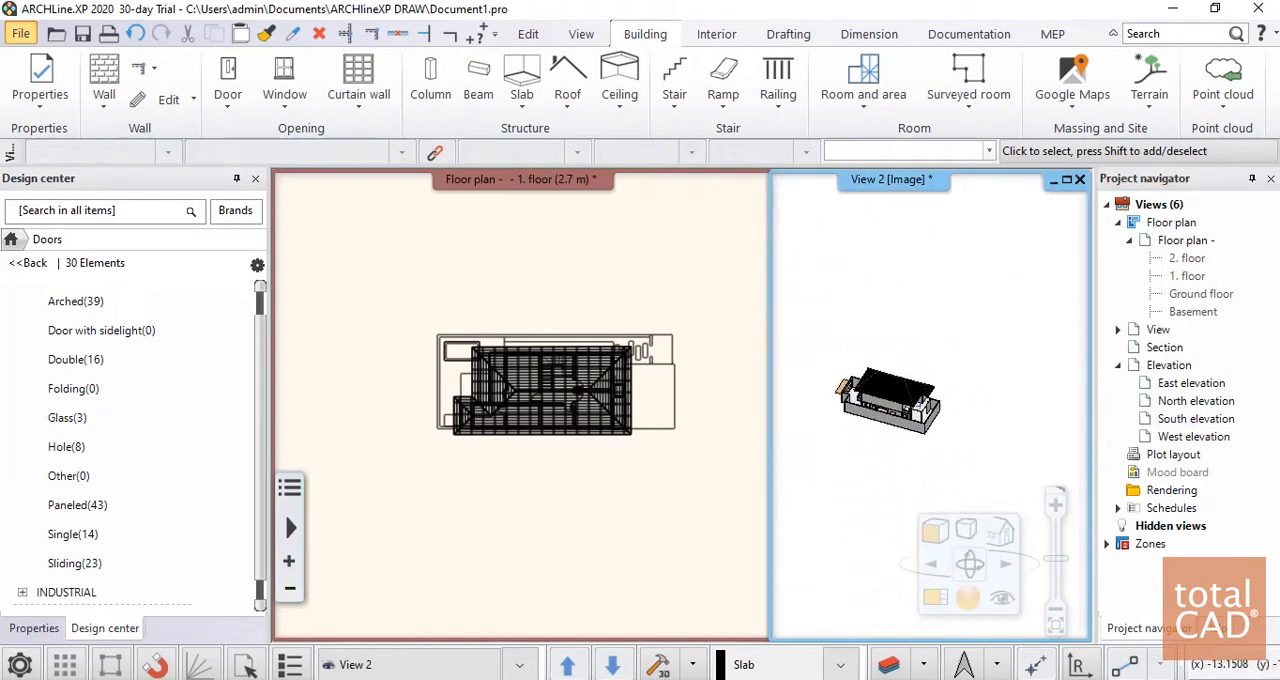
scroll(930, 418, up, 10)
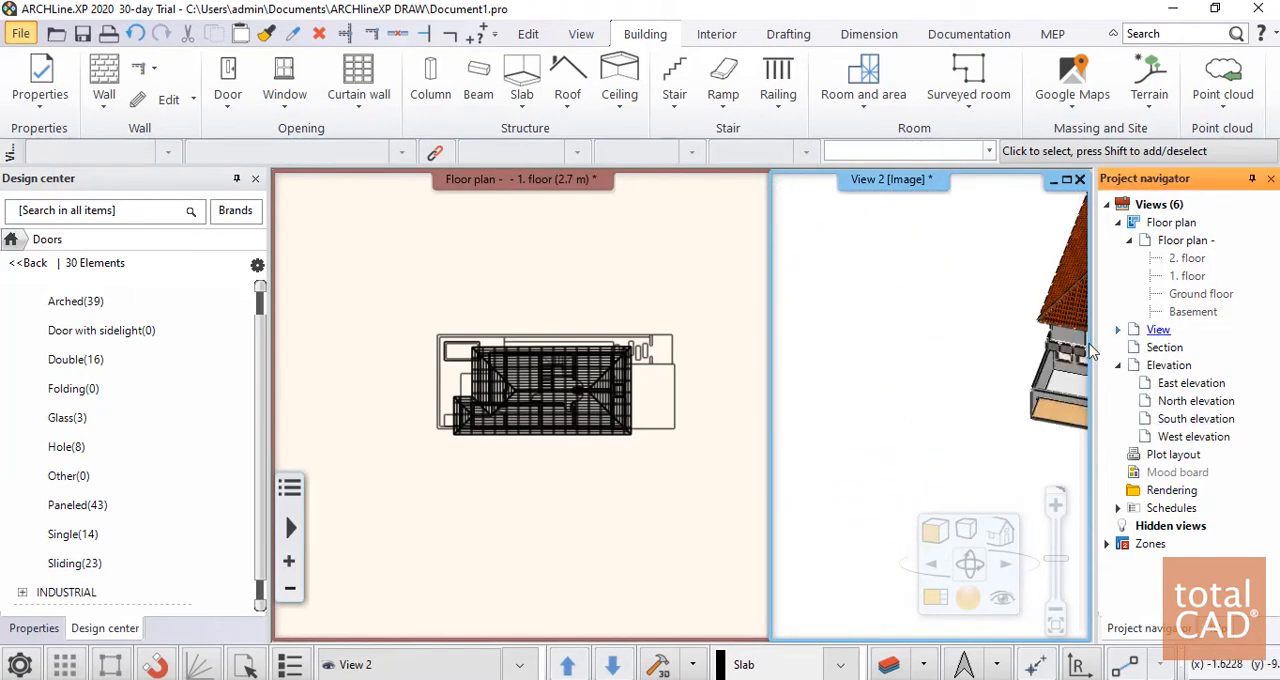
scroll(985, 377, up, 3)
scroll(917, 367, down, 8)
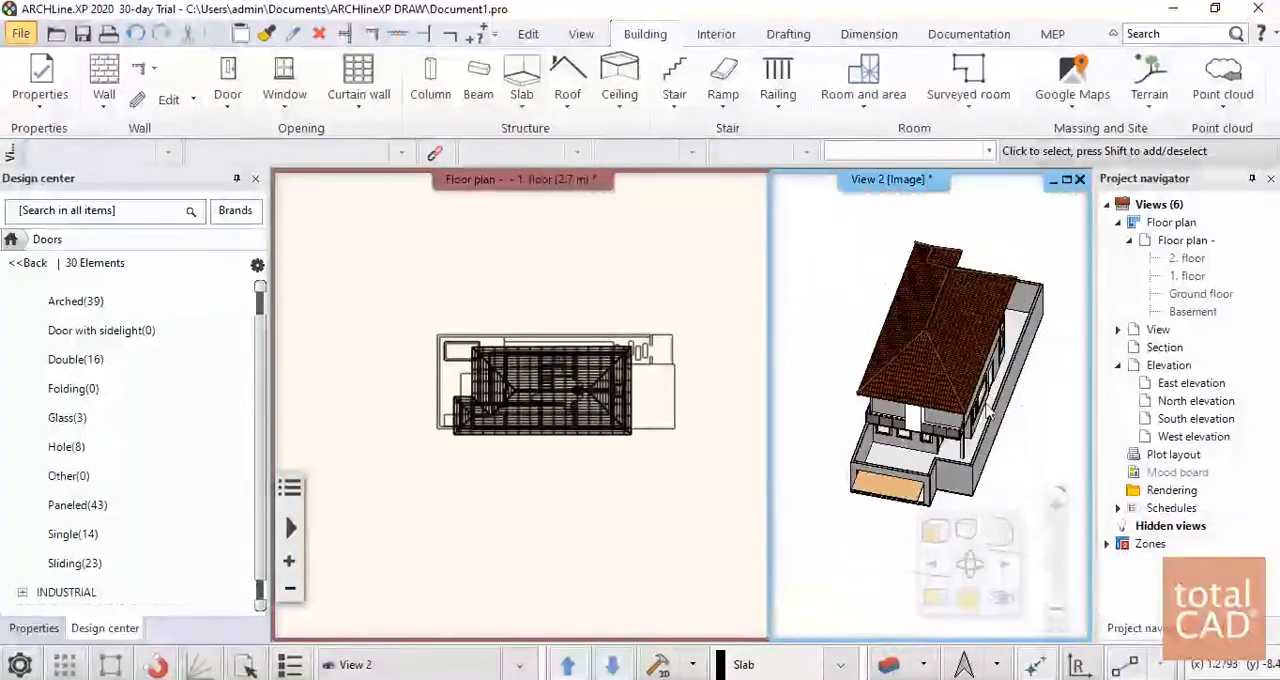
middle_drag(925, 440, 997, 511)
scroll(1006, 400, up, 3)
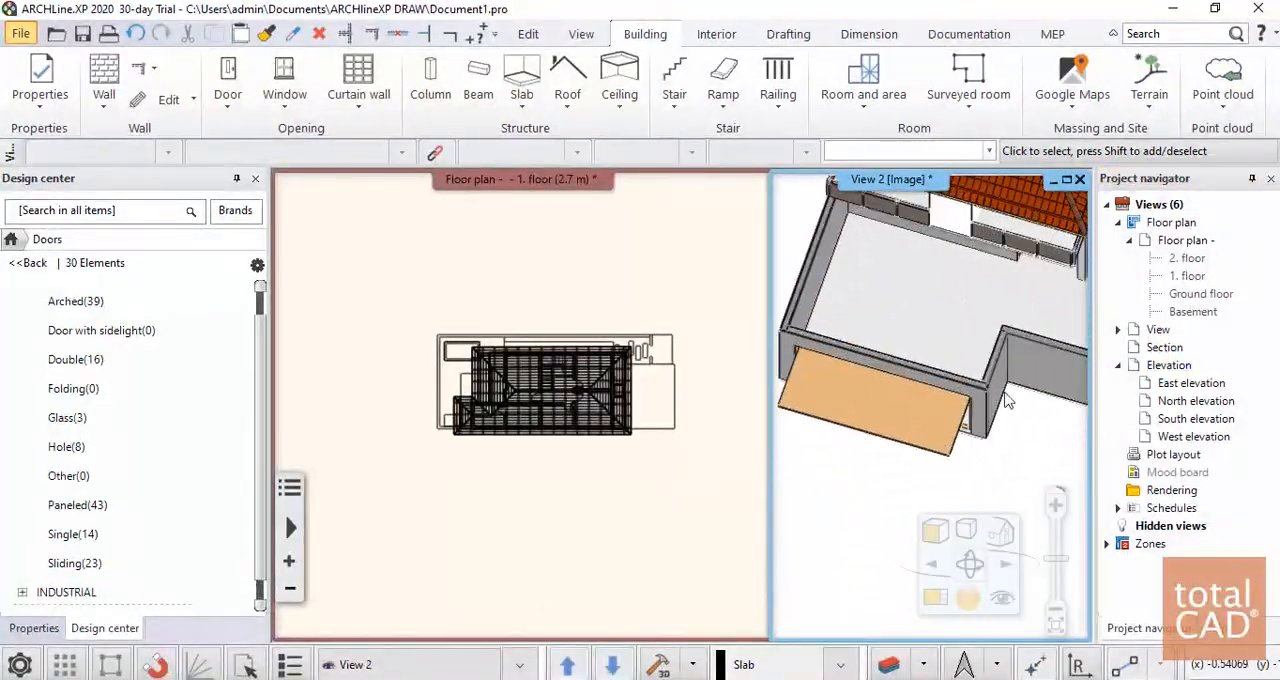
scroll(1004, 400, down, 4)
scroll(976, 412, up, 5)
scroll(900, 364, down, 3)
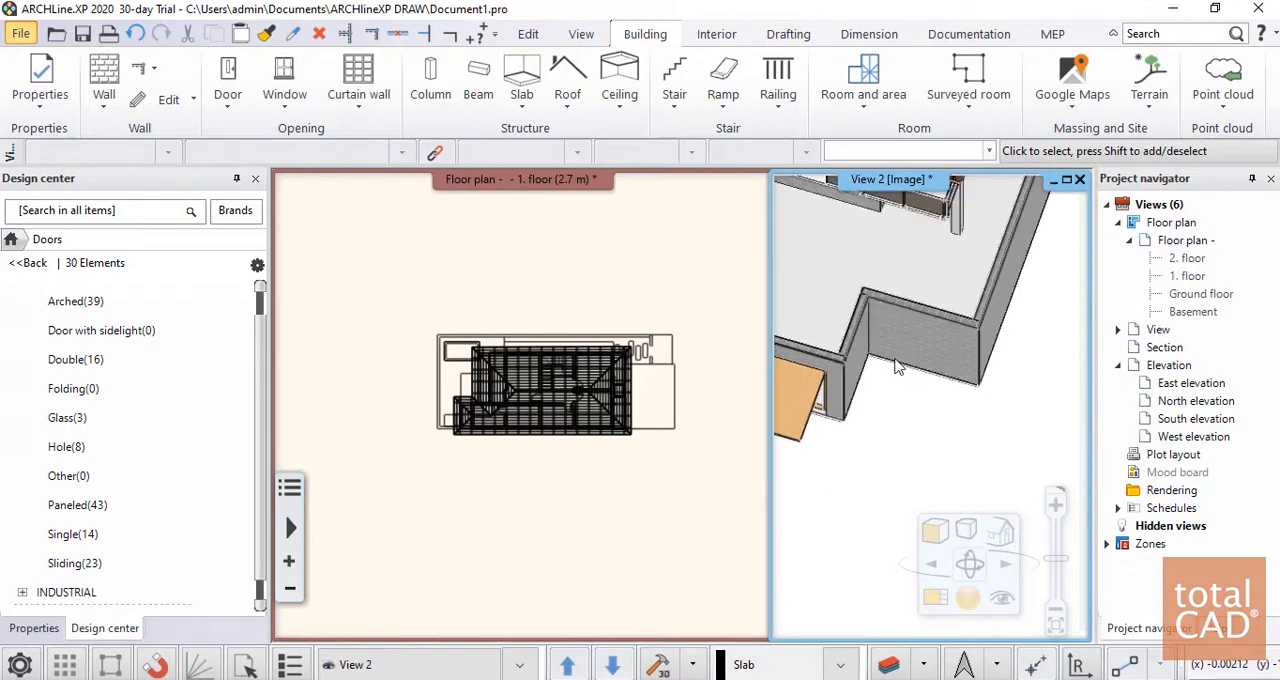
Switch the floor plan to the Ground floor at the stepped front boundary wall beside the garage door
click(519, 420)
scroll(688, 389, up, 2)
scroll(649, 388, down, 3)
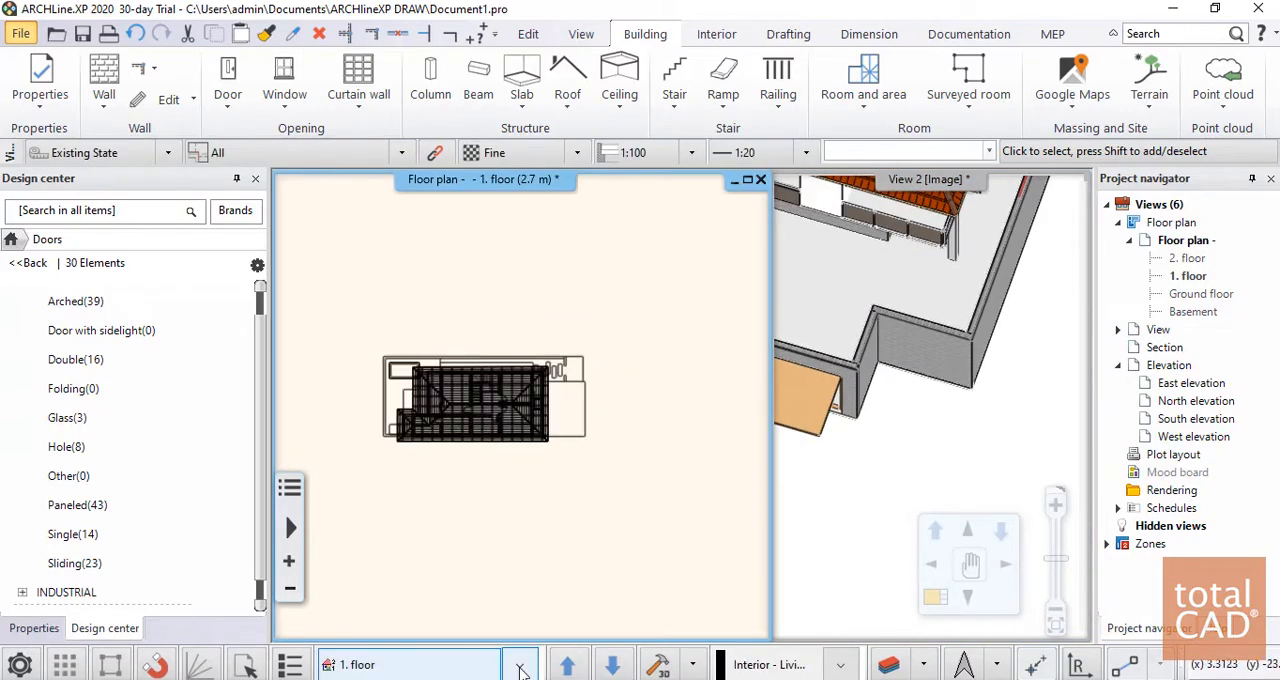
click(520, 667)
click(358, 606)
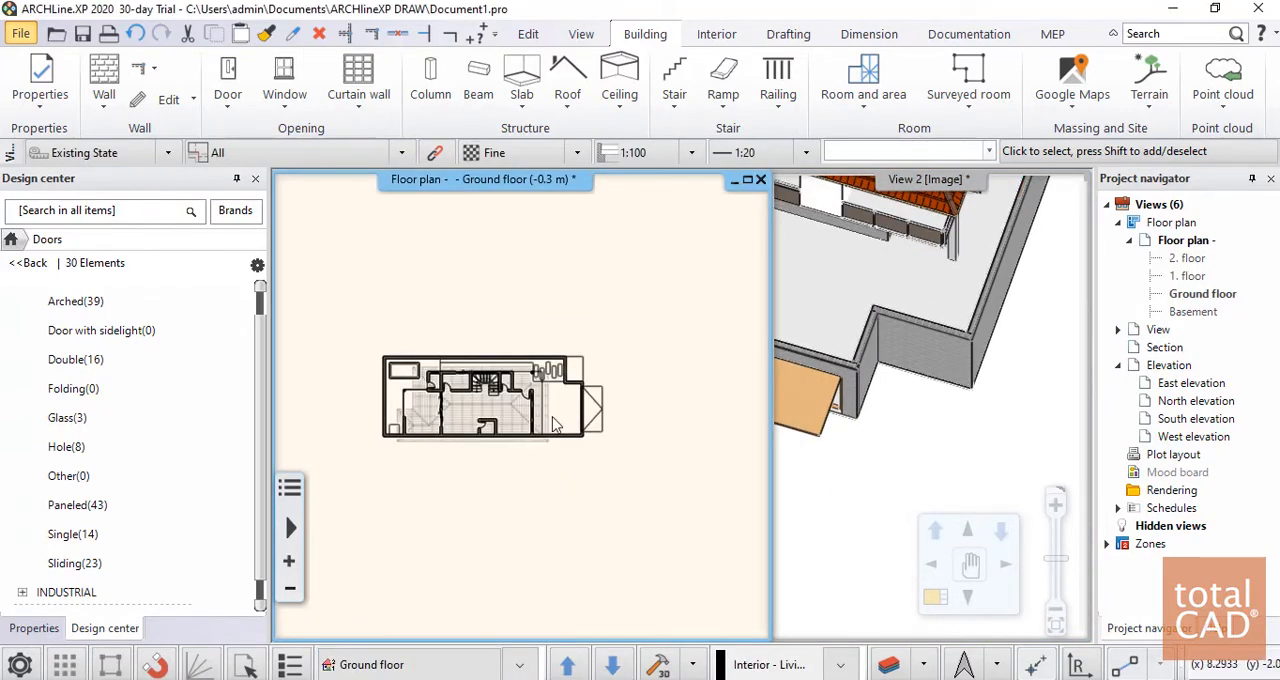
scroll(556, 424, up, 6)
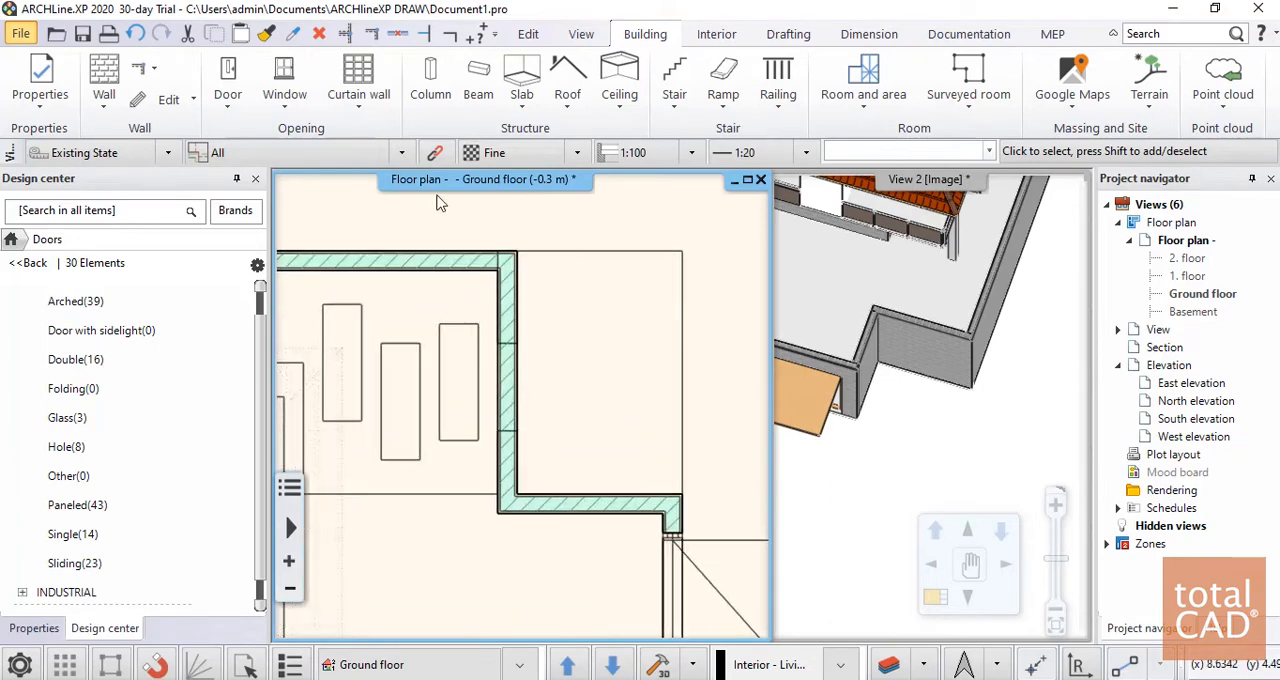
Place a 0.9 by 2.1 m Brasil\Porta 2 flush door at the marked opening in the front boundary wall, swinging outwards
click(228, 92)
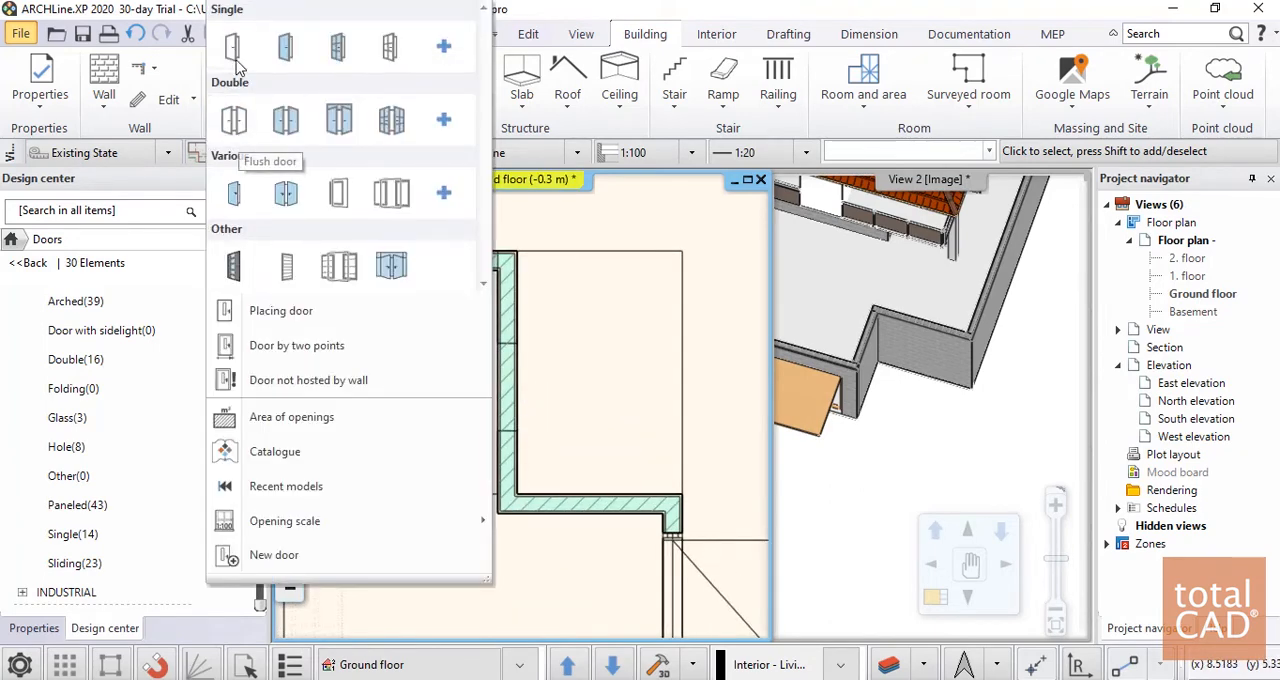
click(233, 47)
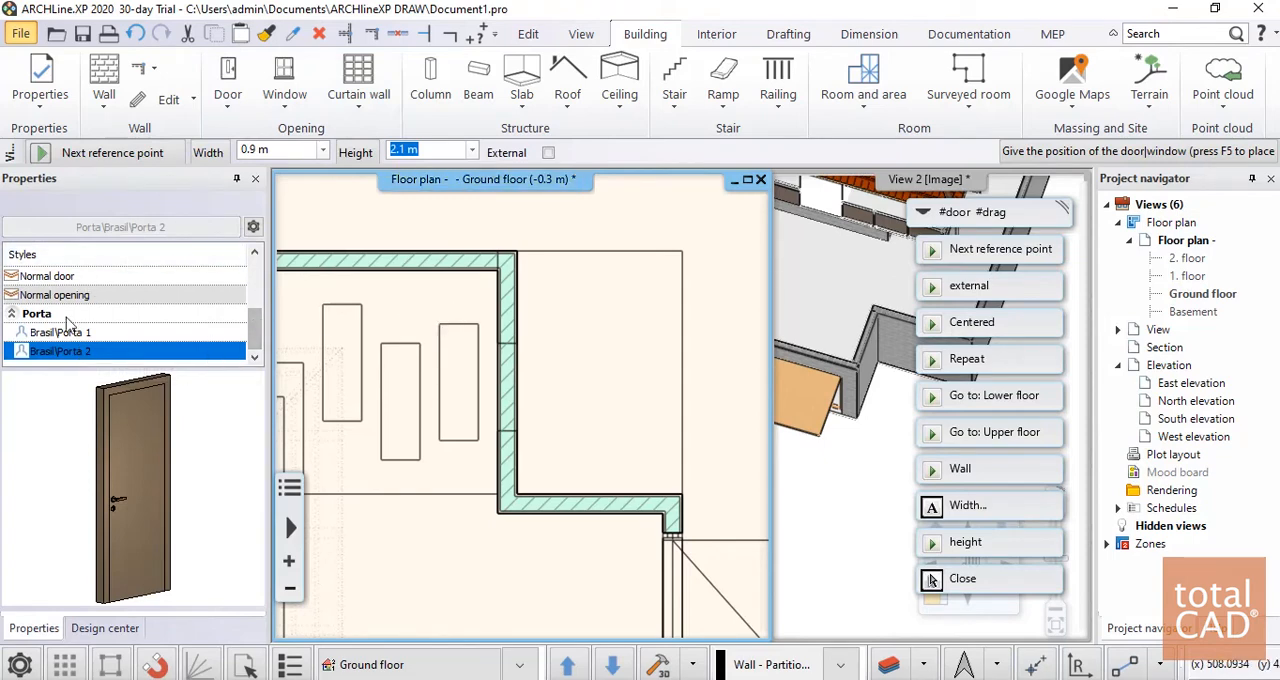
mouse_move(253, 327)
mouse_down()
mouse_move(266, 273)
mouse_move(270, 327)
mouse_up()
scroll(505, 430, up, 2)
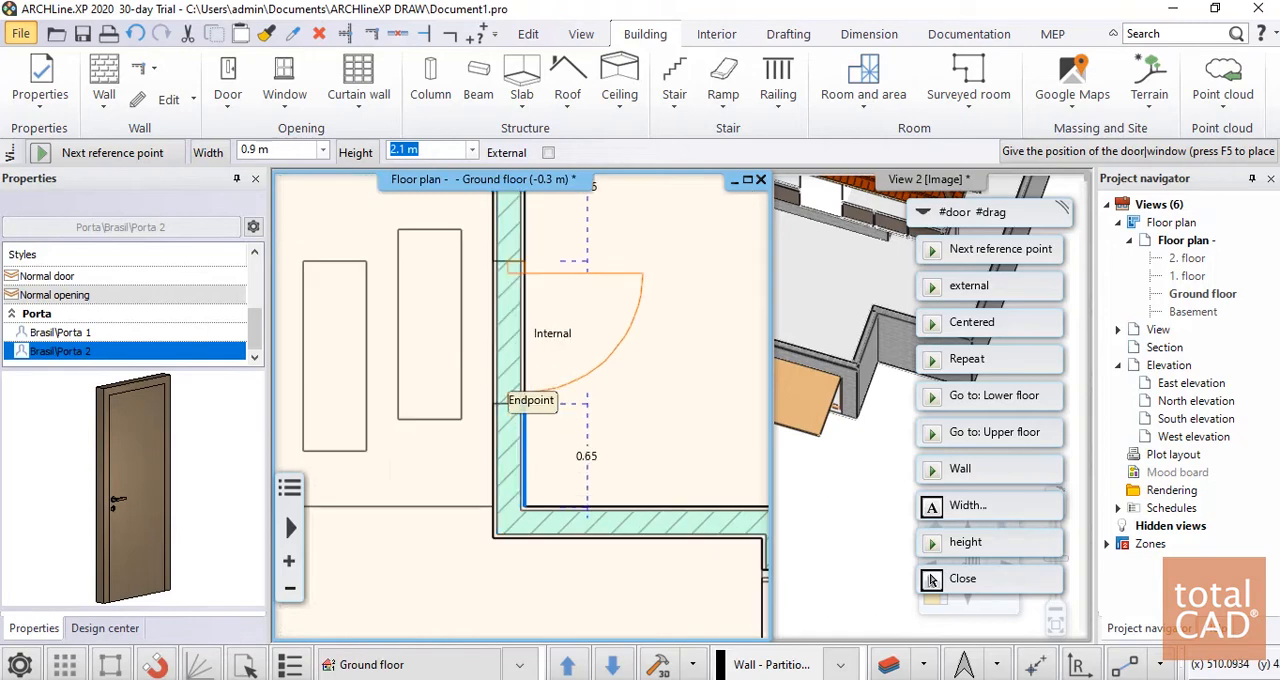
click(521, 399)
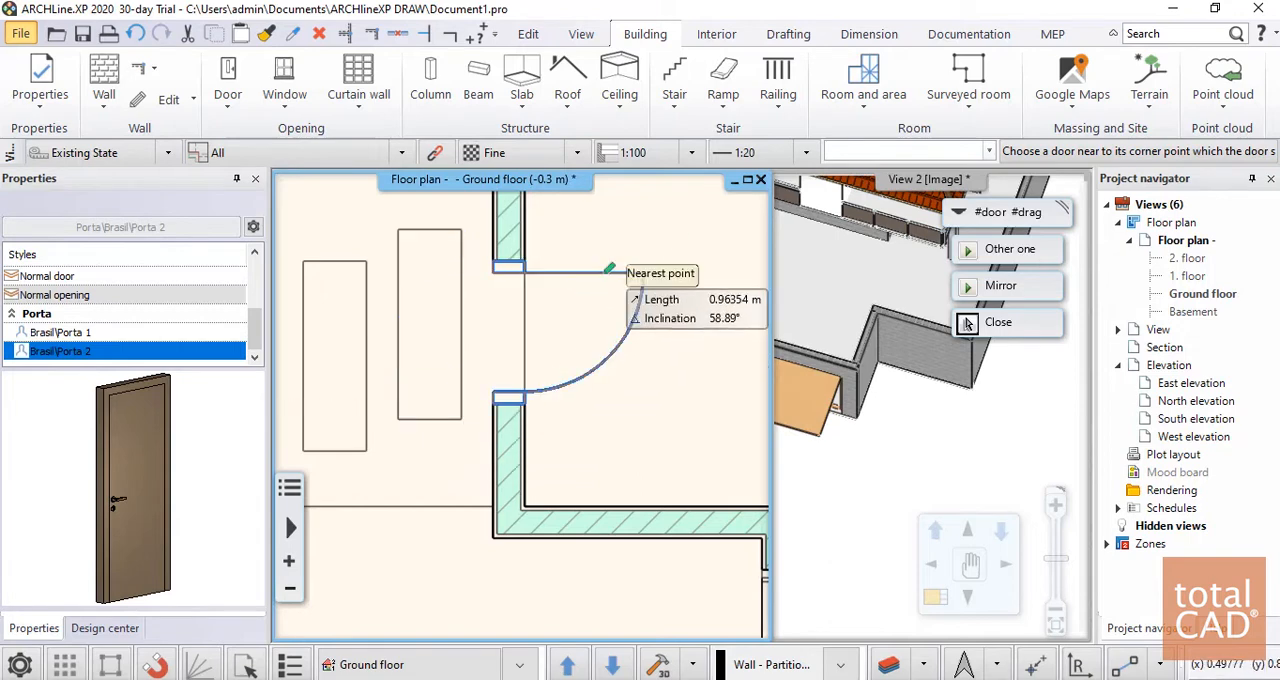
click(605, 273)
scroll(563, 405, down, 3)
key(Escape)
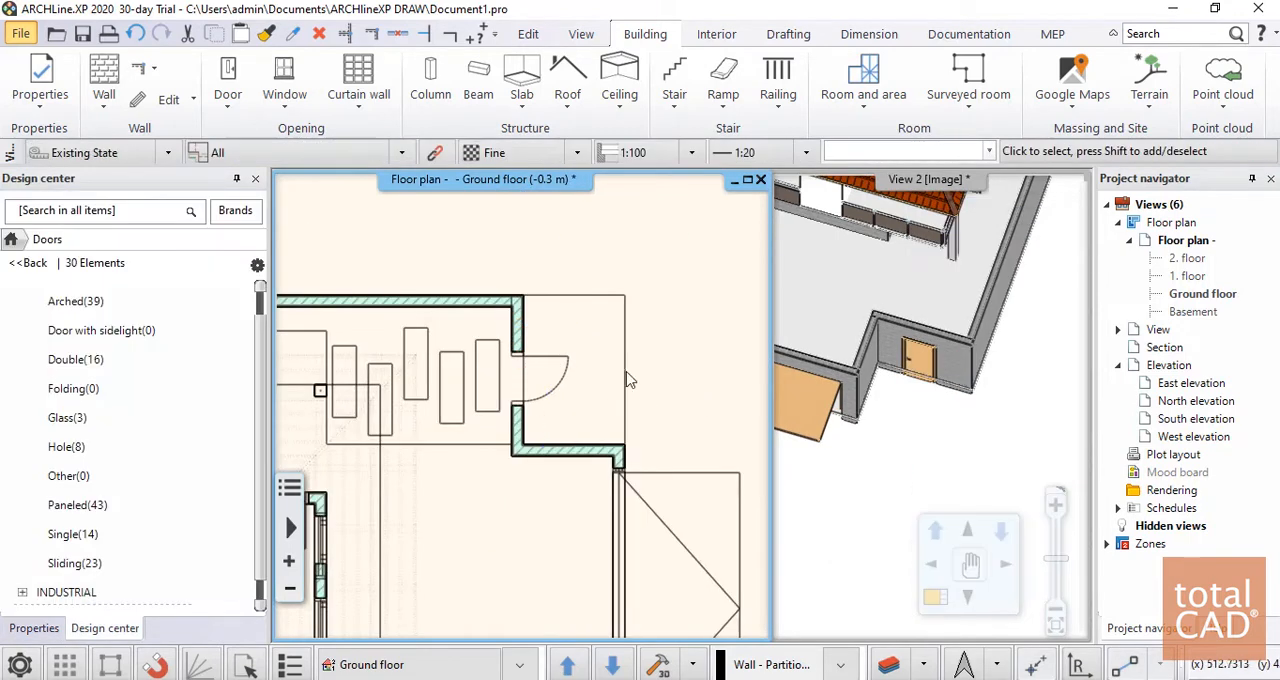
Examine the pedestrian door in the front boundary wall in the 3D view
scroll(627, 380, down, 2)
click(942, 404)
scroll(917, 382, up, 6)
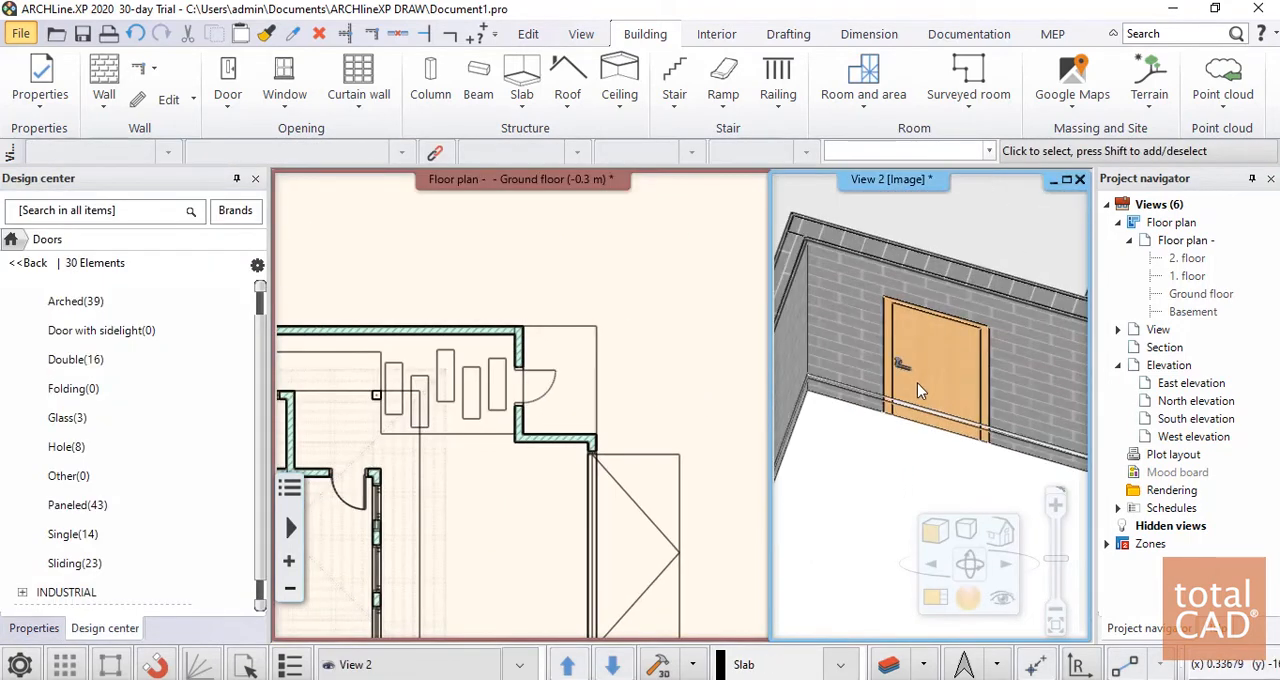
scroll(917, 386, down, 4)
scroll(920, 397, down, 5)
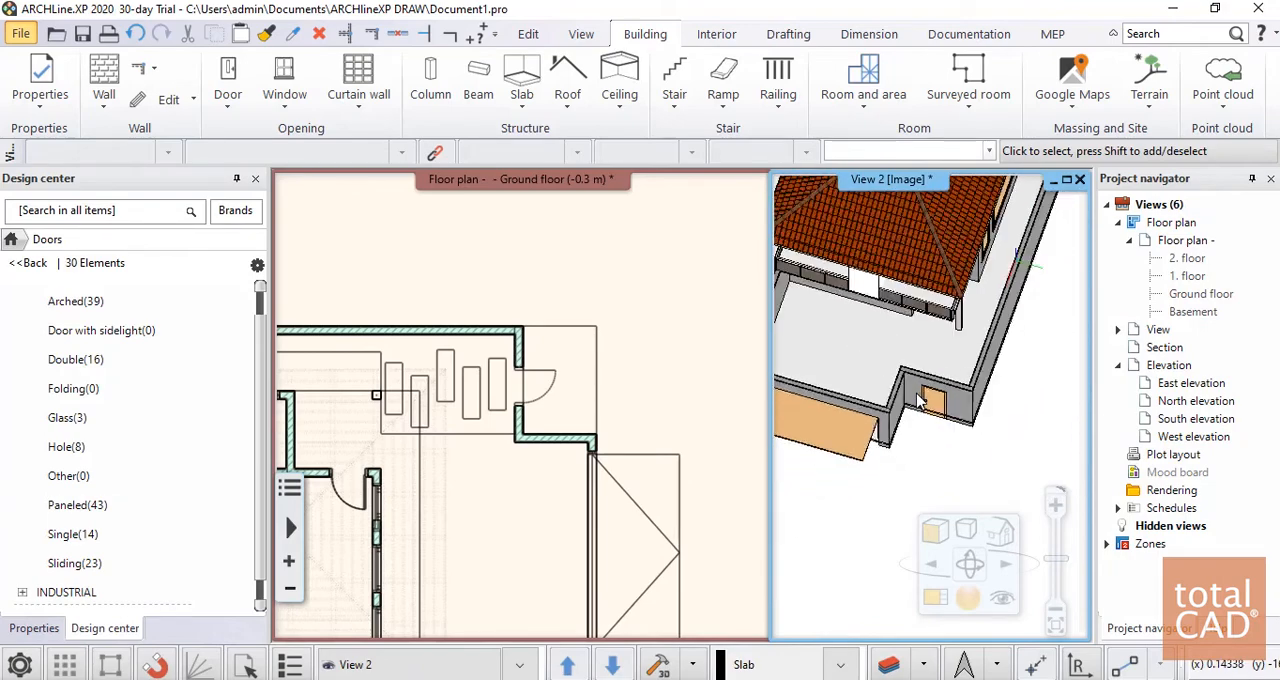
Examine the whole building in the 3D view and the full extent of the ground floor plan
middle_drag(986, 319, 955, 423)
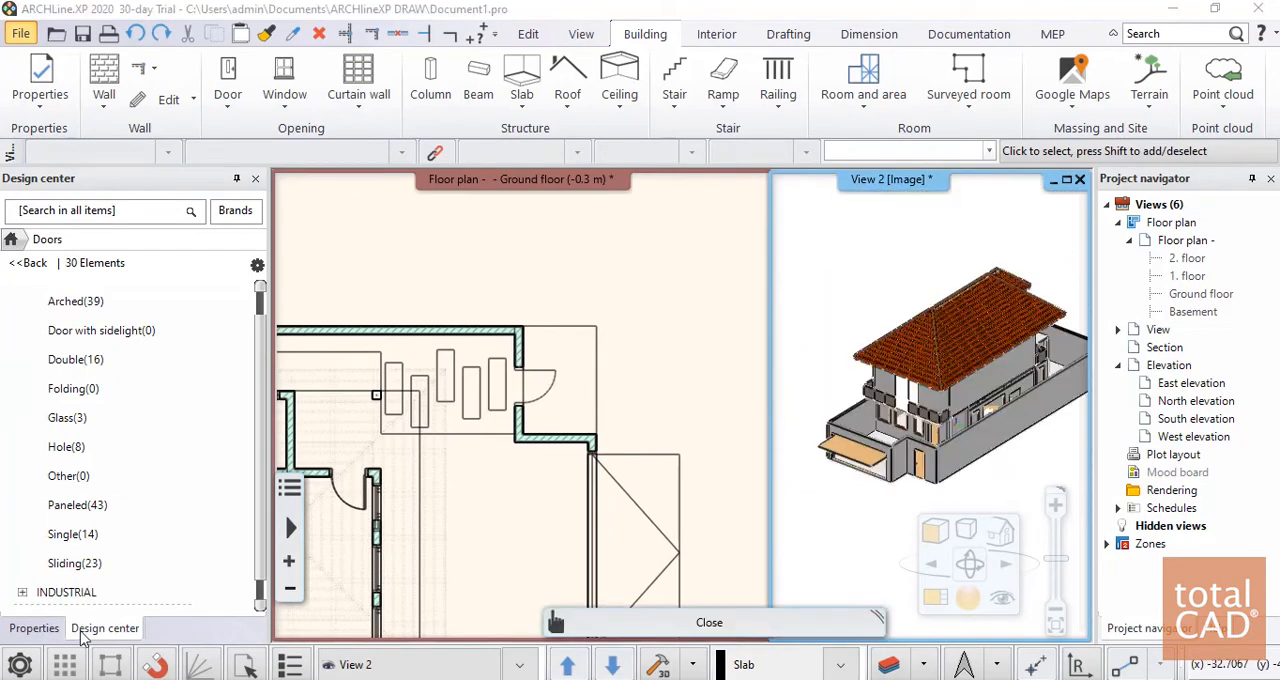
click(686, 349)
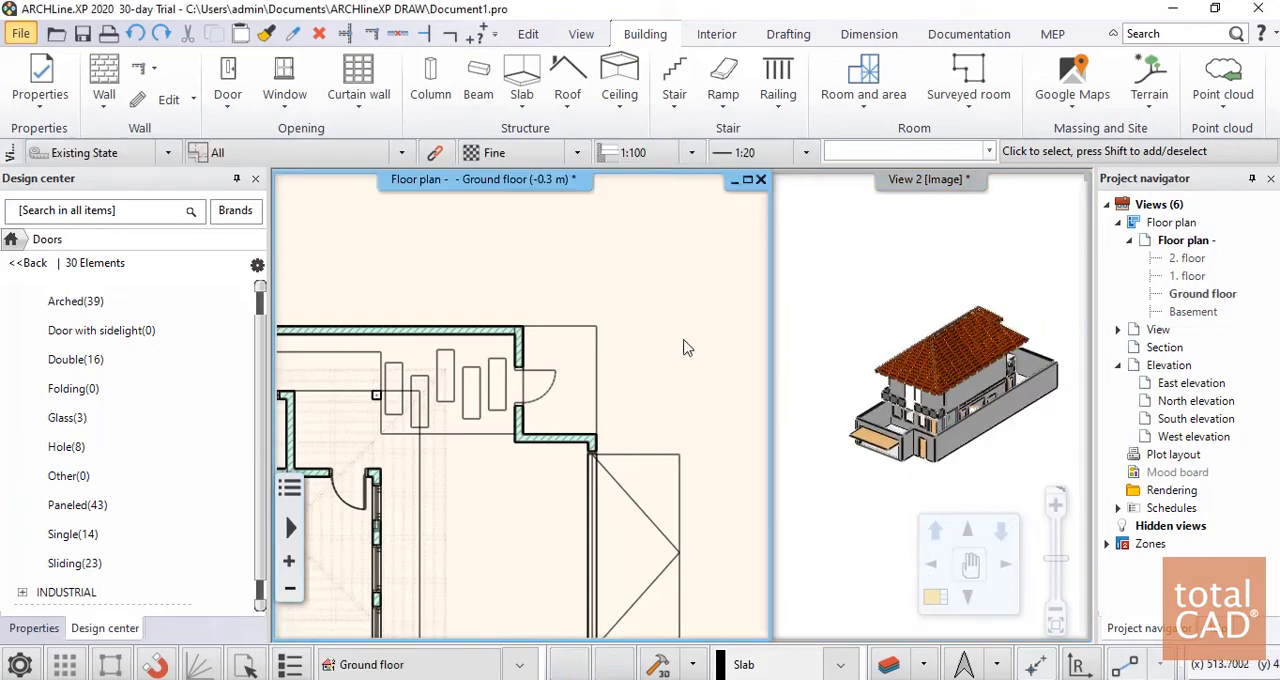
scroll(690, 350, down, 3)
scroll(529, 263, up, 3)
scroll(529, 263, down, 3)
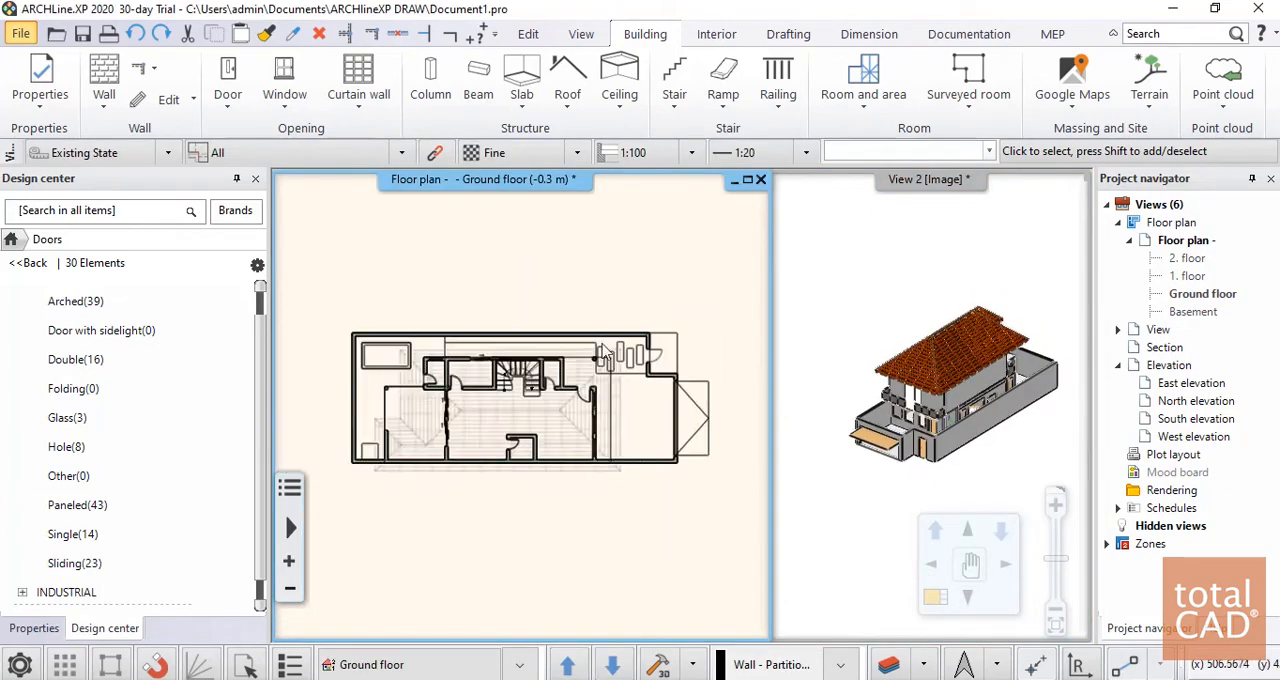
scroll(520, 437, up, 4)
scroll(568, 455, down, 3)
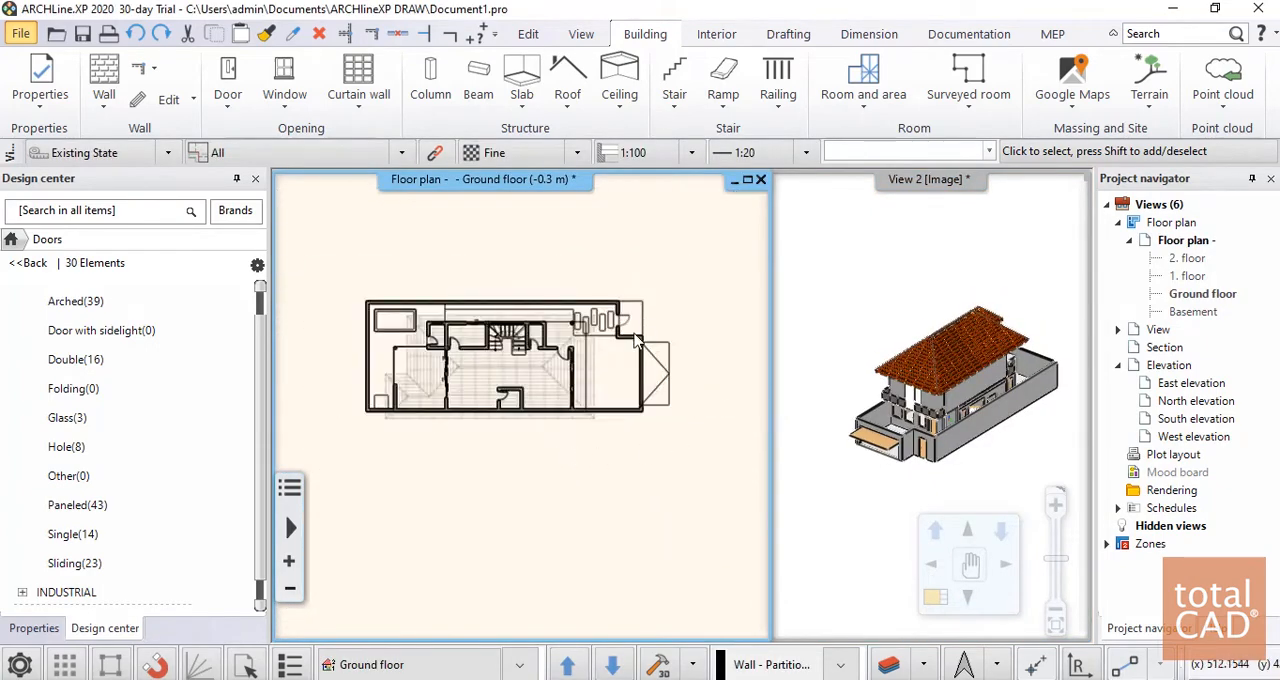
scroll(566, 280, up, 4)
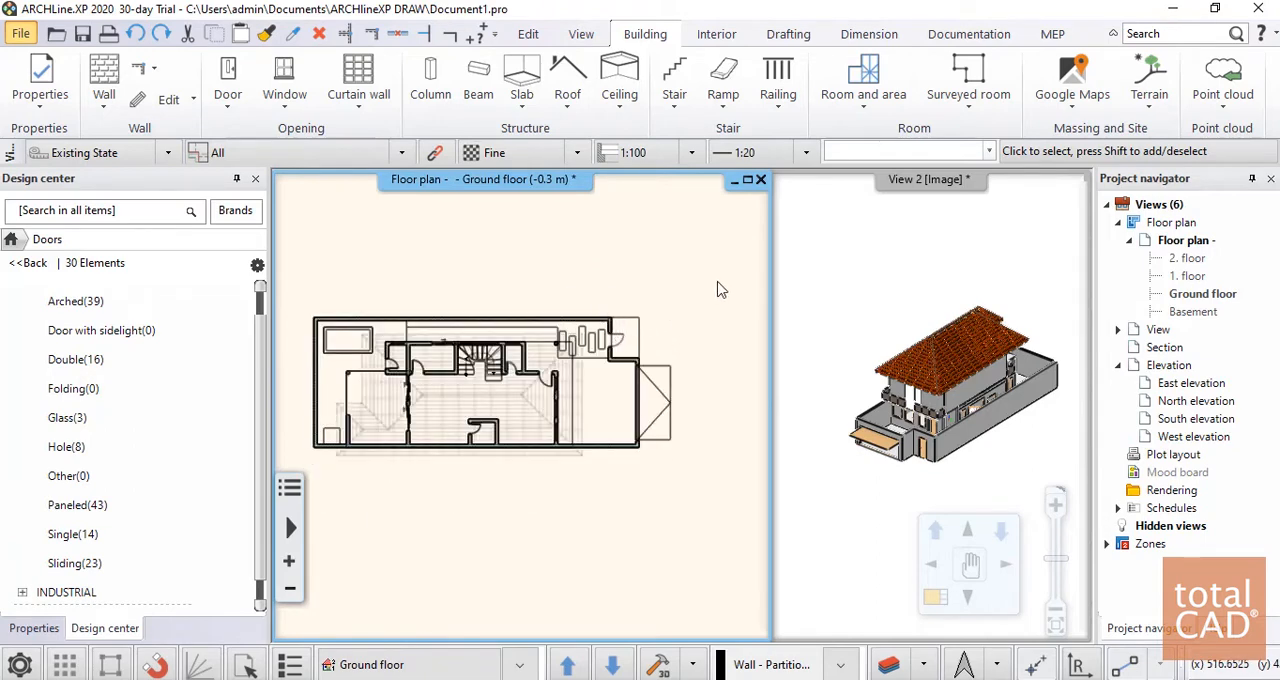
Dimension the length of the plan's upper long boundary wall, from its rear outer corner to the corner beside the pedestrian door
click(858, 38)
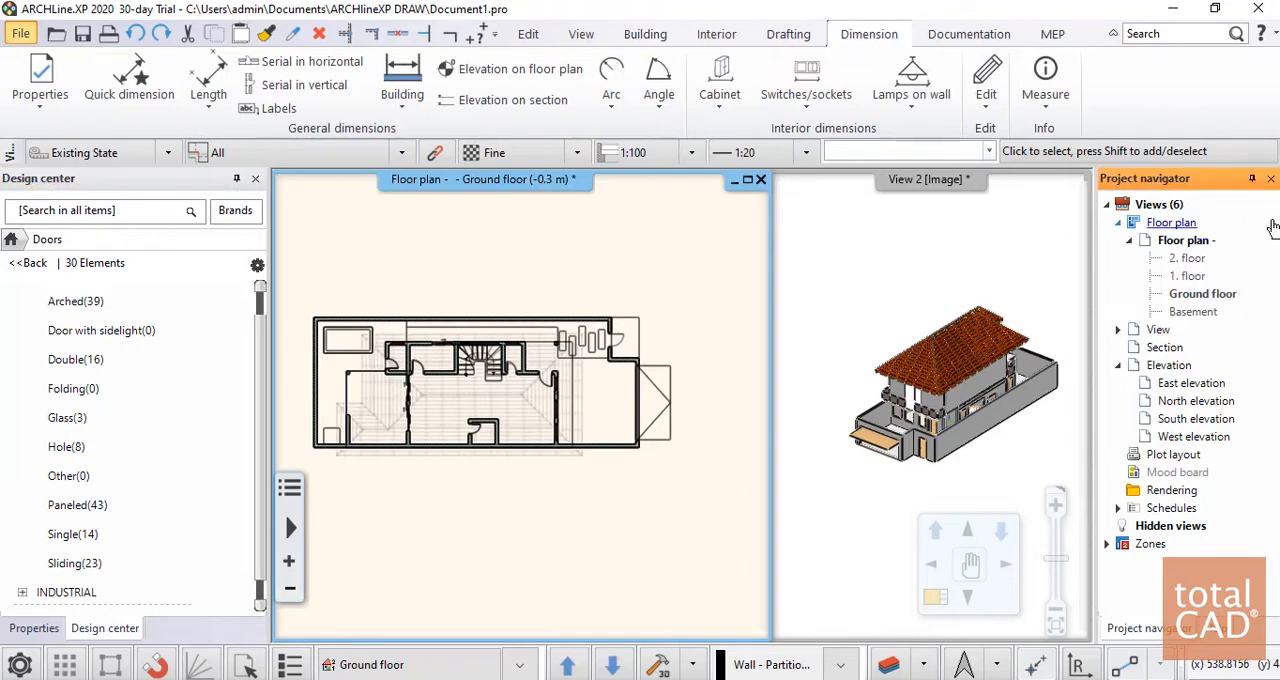
click(215, 108)
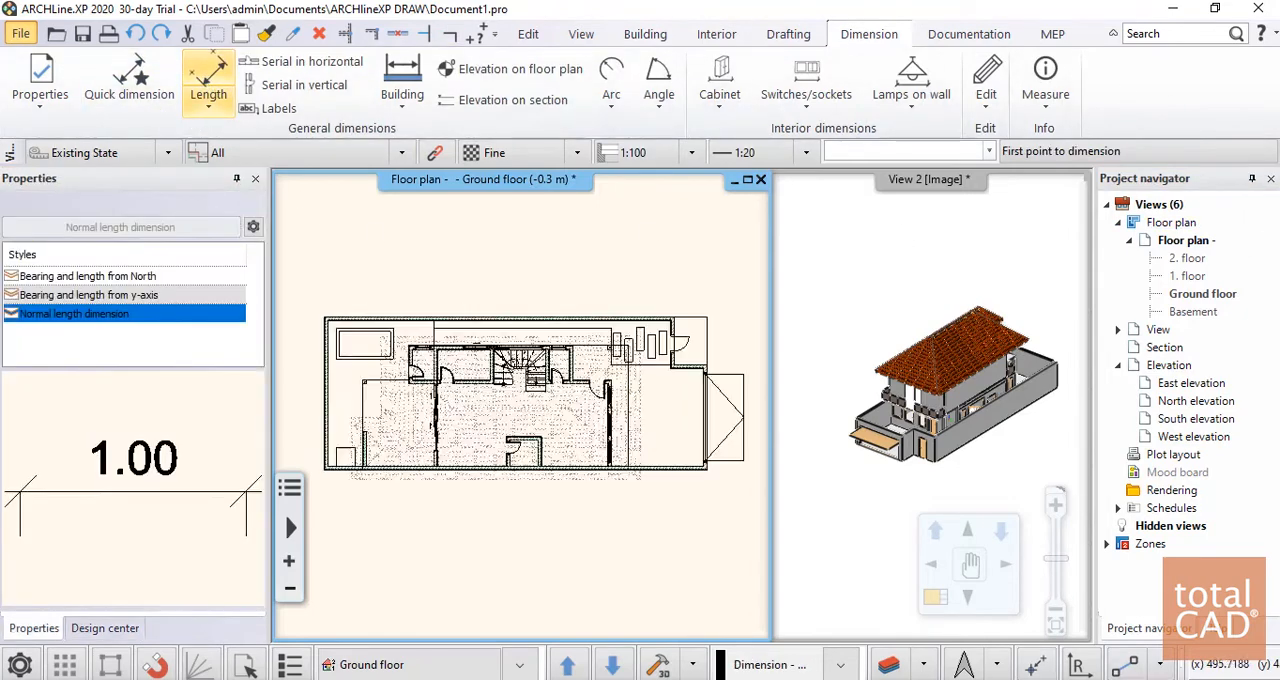
scroll(470, 385, up, 5)
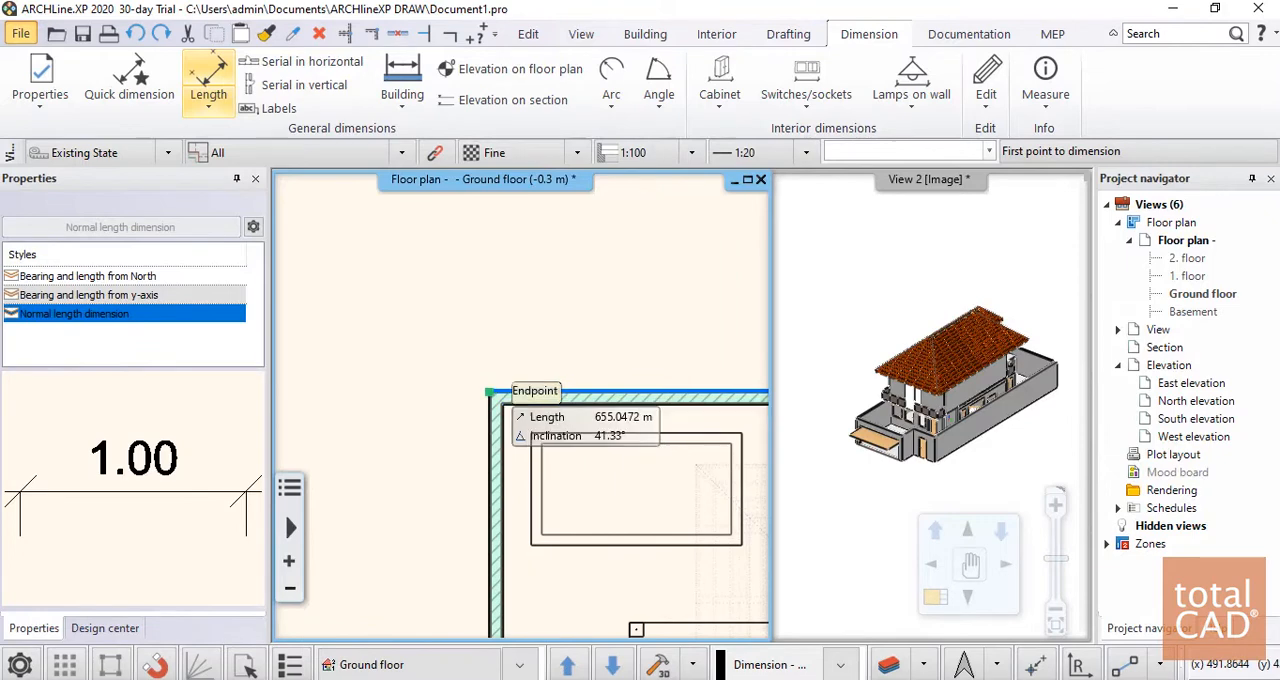
click(491, 393)
scroll(534, 272, down, 5)
scroll(612, 342, up, 2)
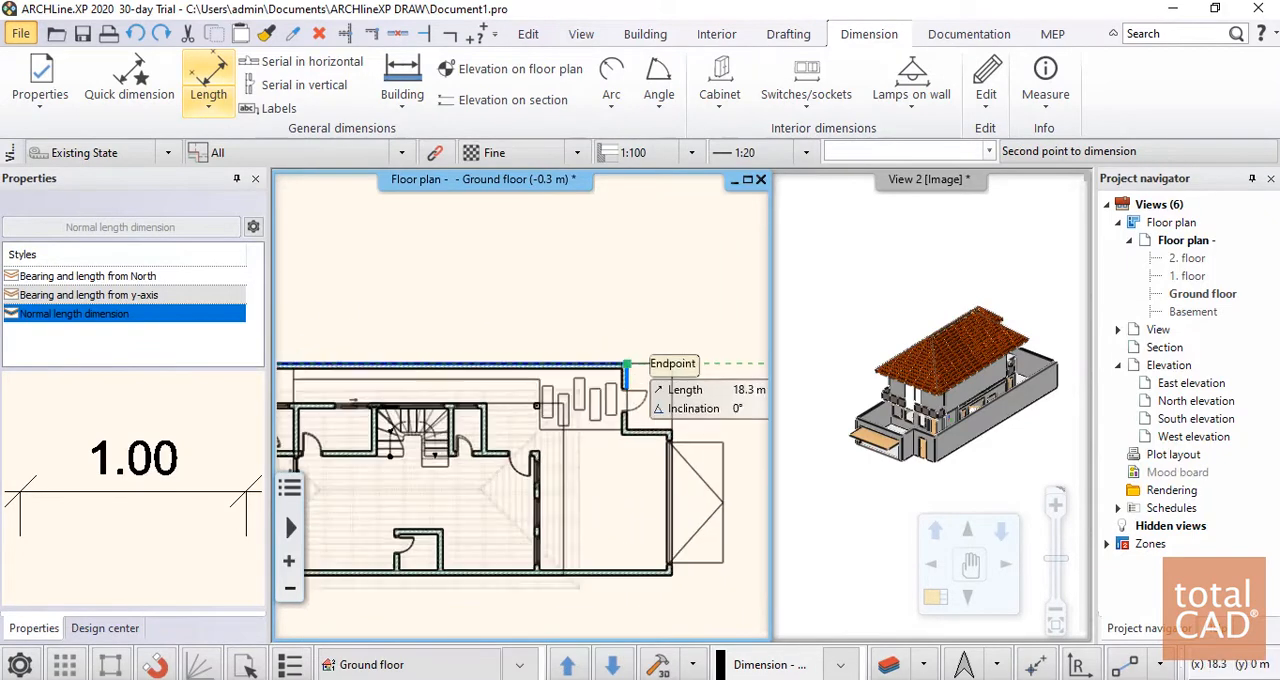
click(628, 358)
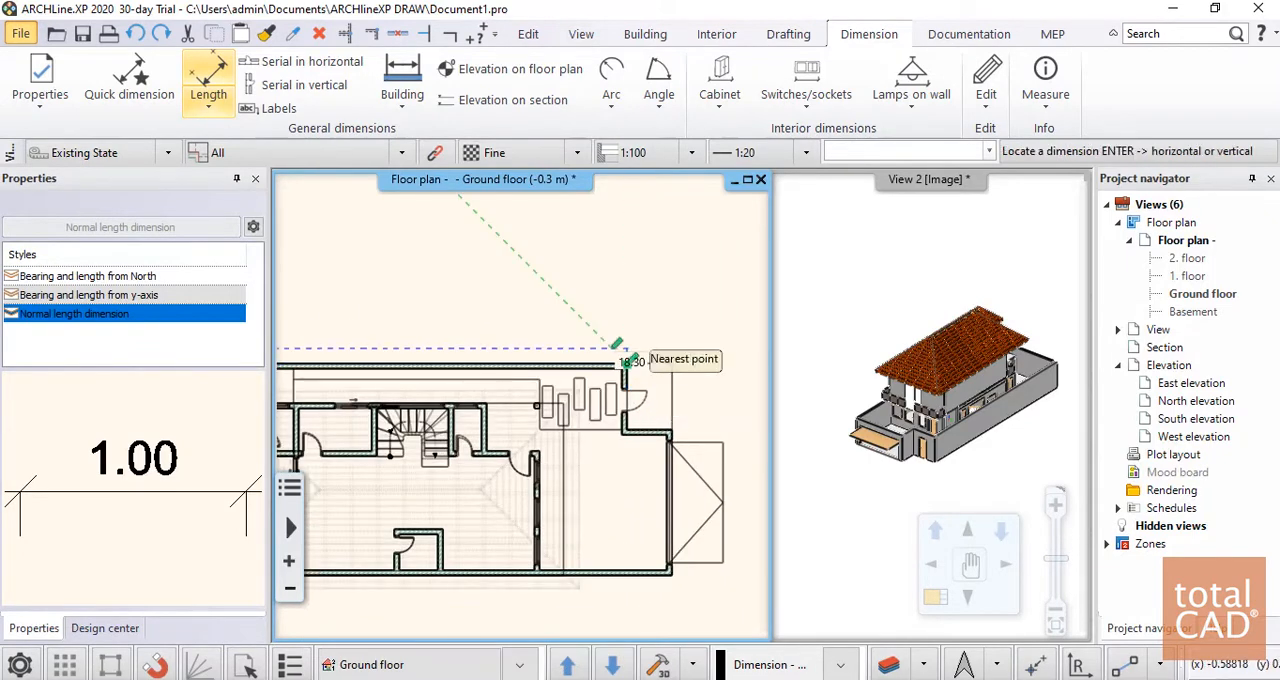
click(612, 265)
scroll(470, 405, up, 4)
scroll(472, 408, up, 5)
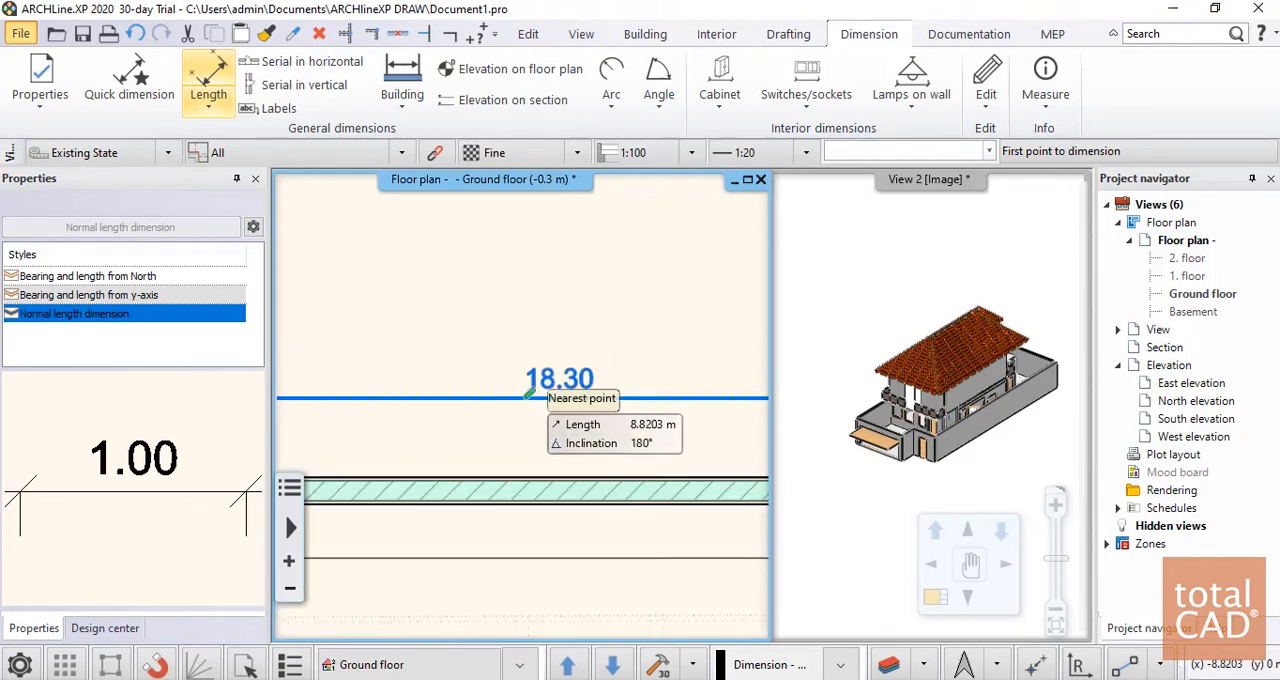
Delete the length dimension above the plan's upper long boundary wall
scroll(536, 398, down, 4)
key(Return)
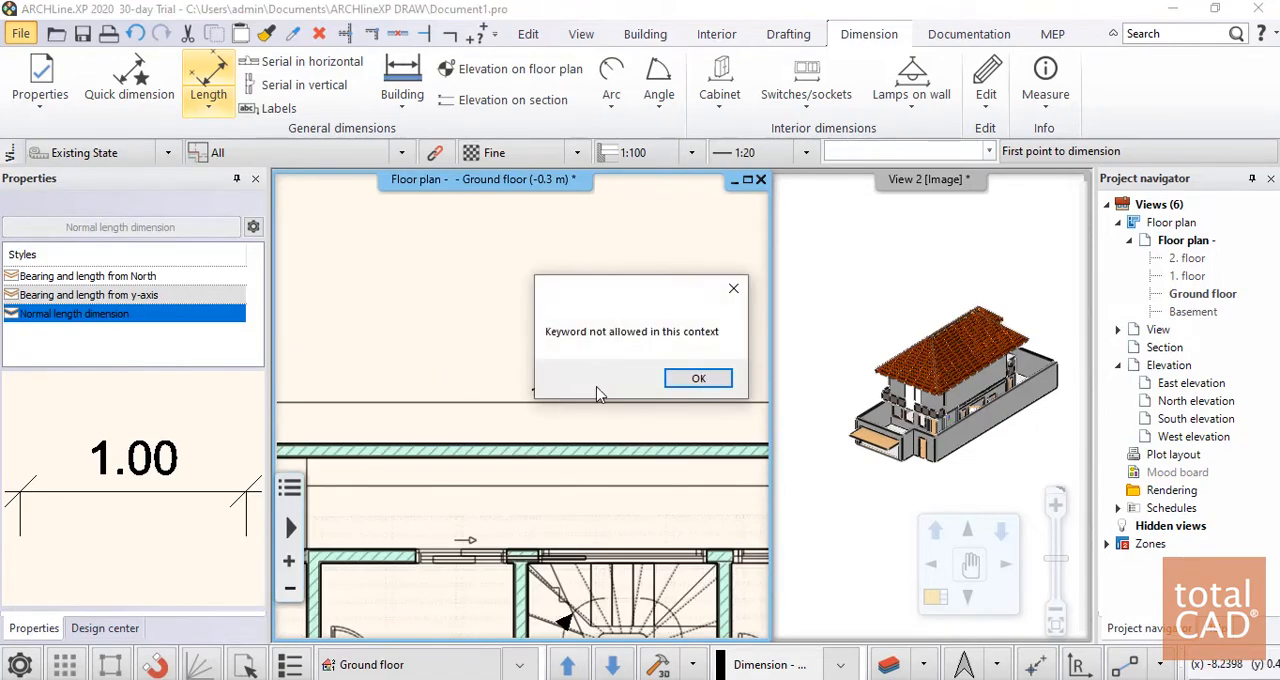
click(690, 384)
key(Escape)
click(531, 400)
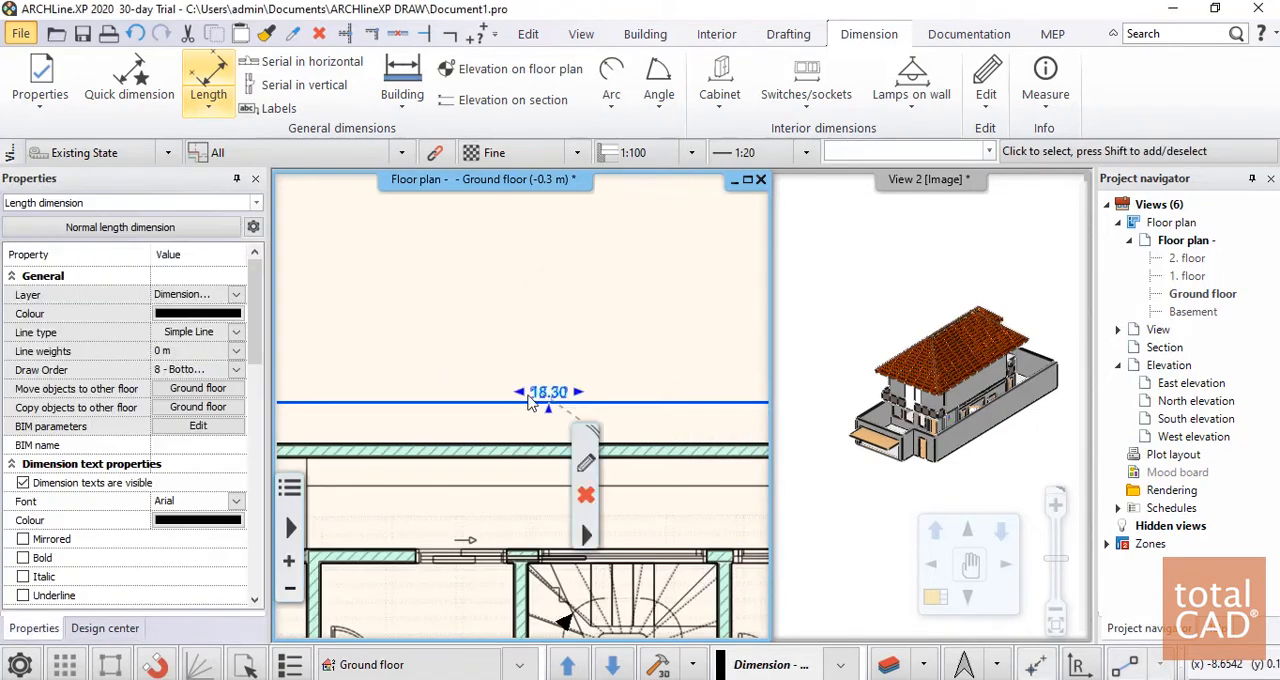
key(Escape)
scroll(531, 420, down, 6)
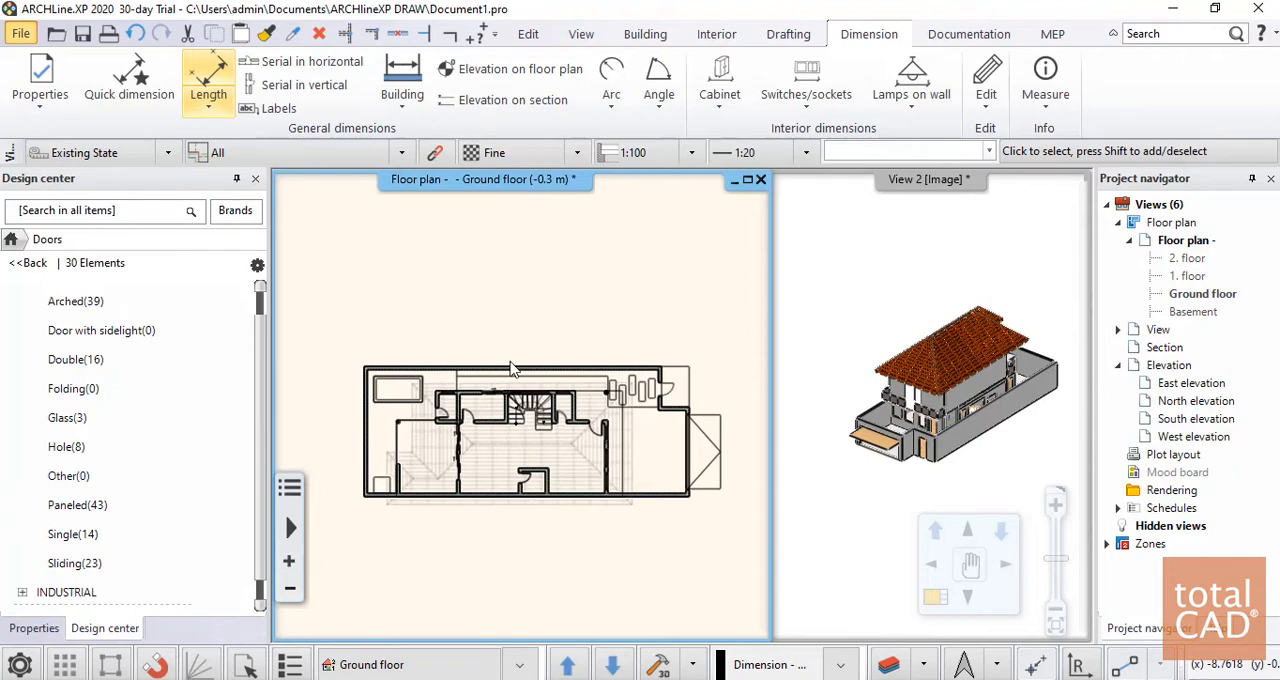
Set up All walls dimensioning with wall endpoints and connections, door/window frames, door/window axes, internal rooms and wall thicknesses, and sills
click(405, 108)
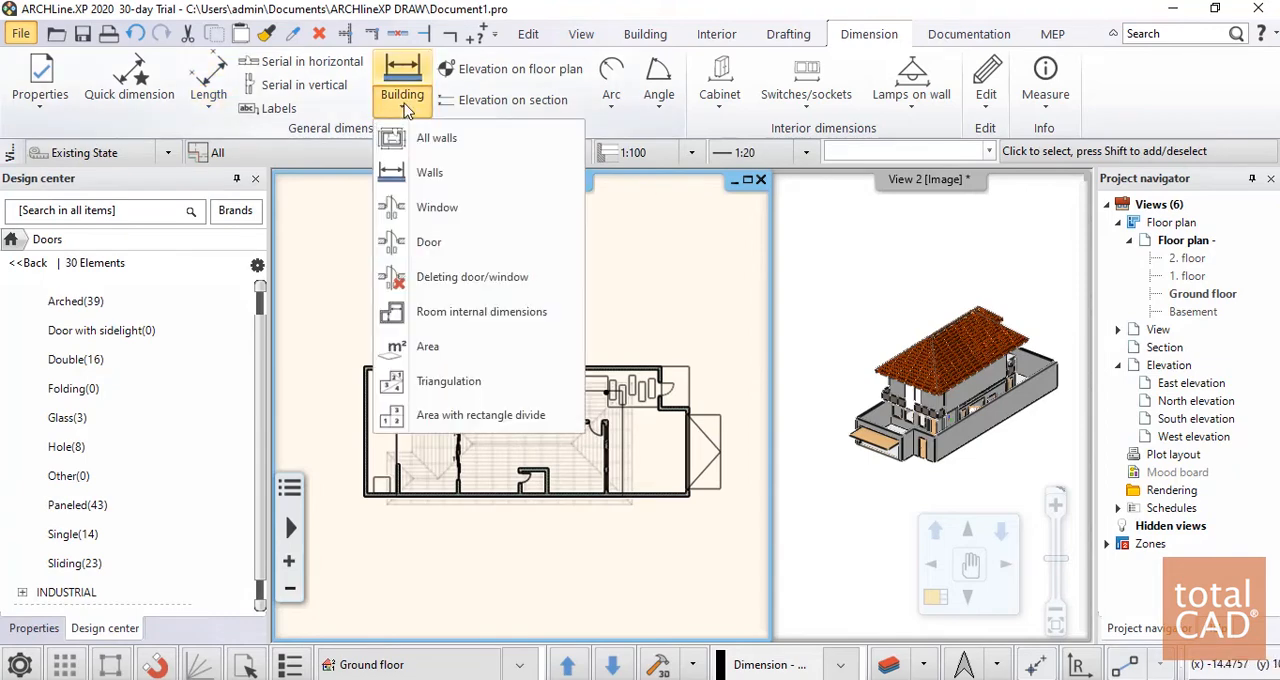
click(449, 158)
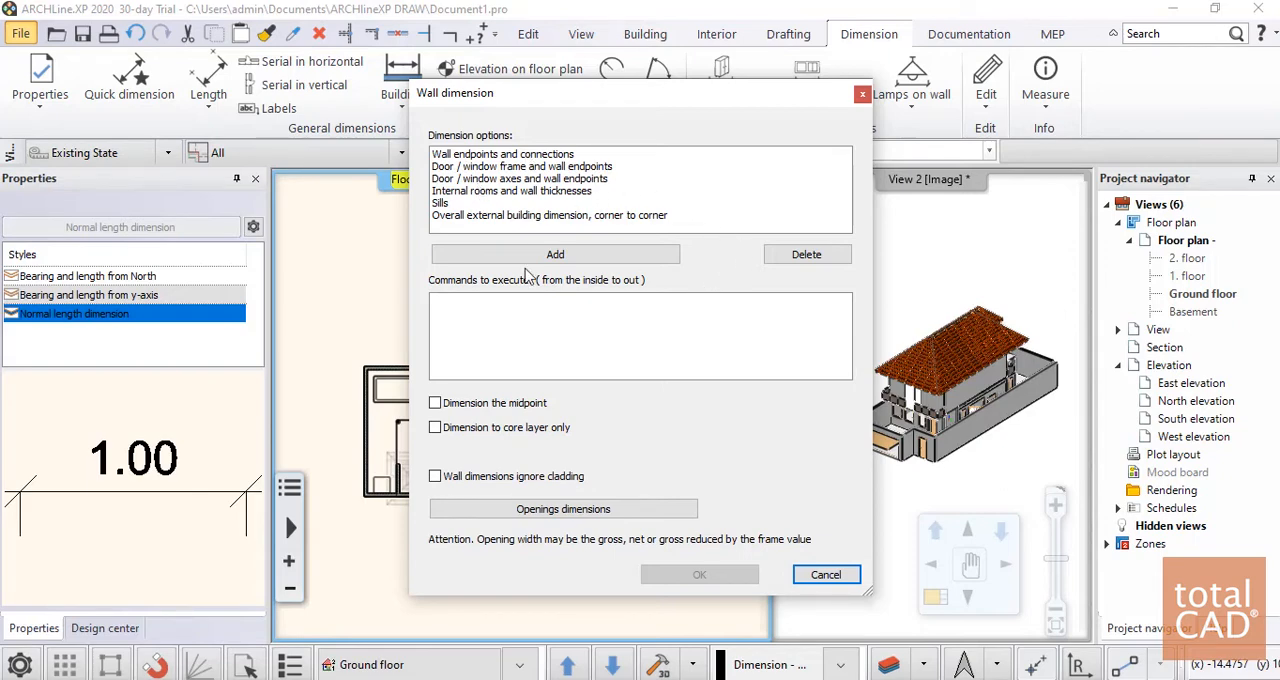
click(535, 157)
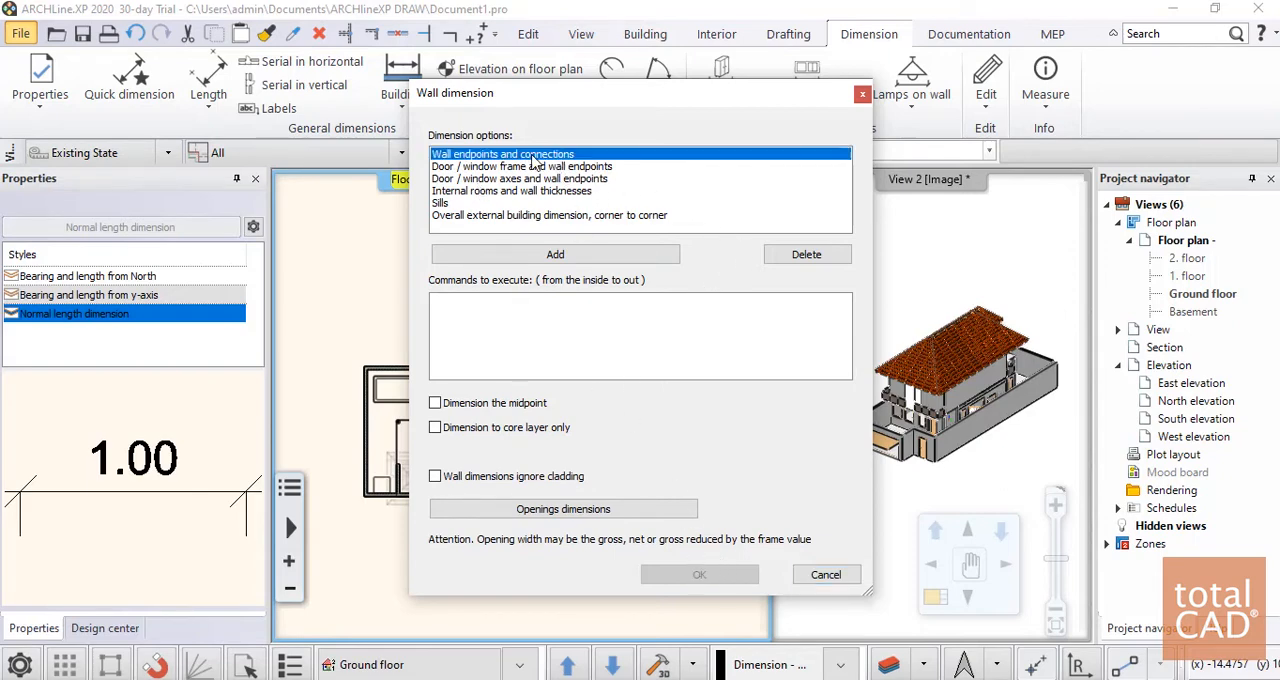
click(553, 256)
click(480, 167)
click(500, 255)
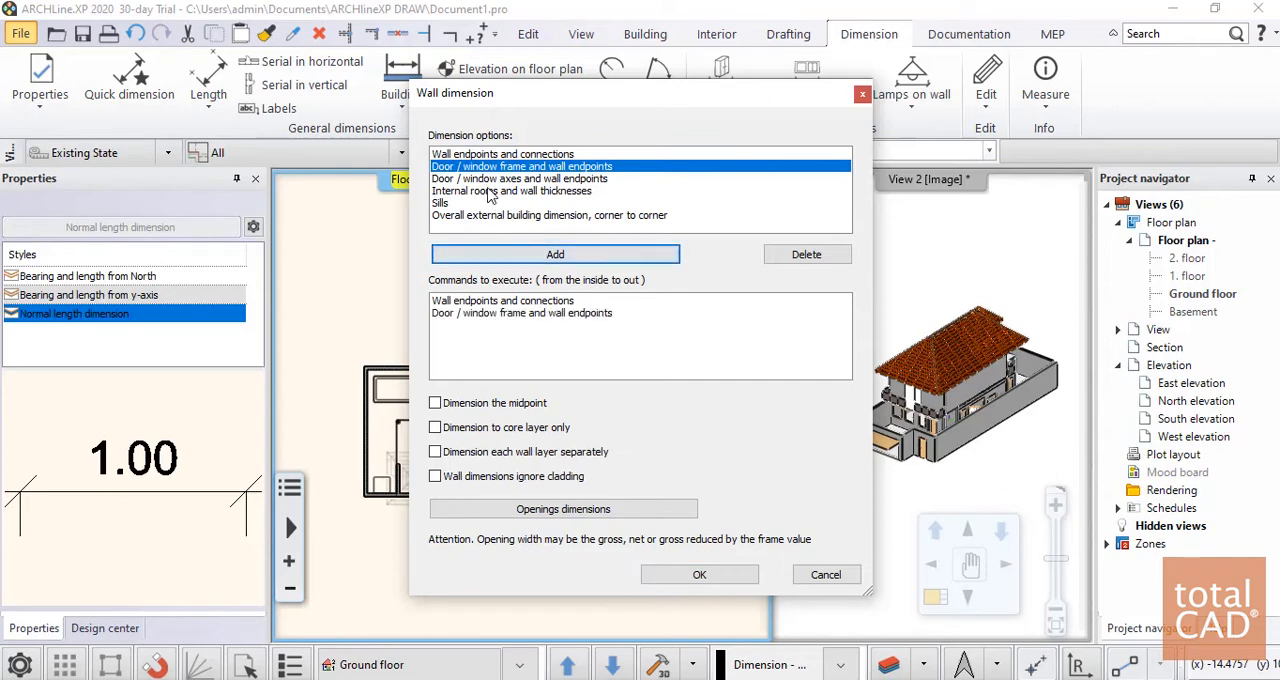
click(490, 178)
click(514, 255)
click(518, 191)
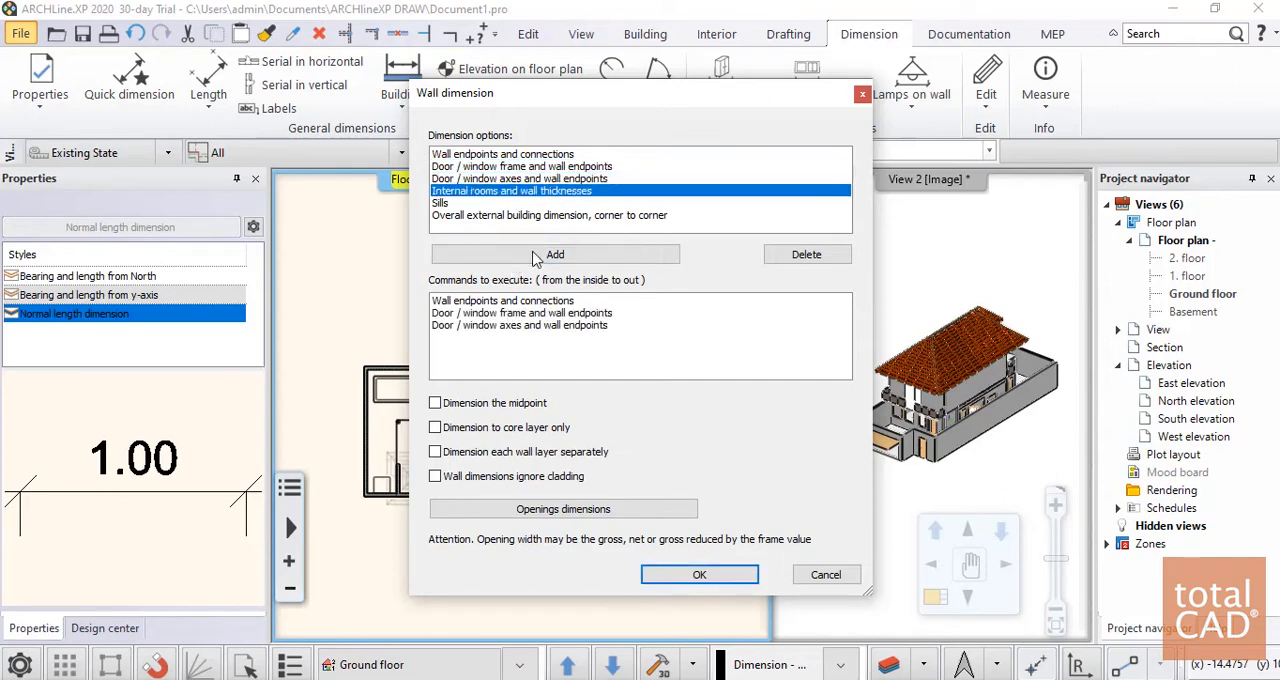
click(535, 258)
click(478, 204)
click(518, 255)
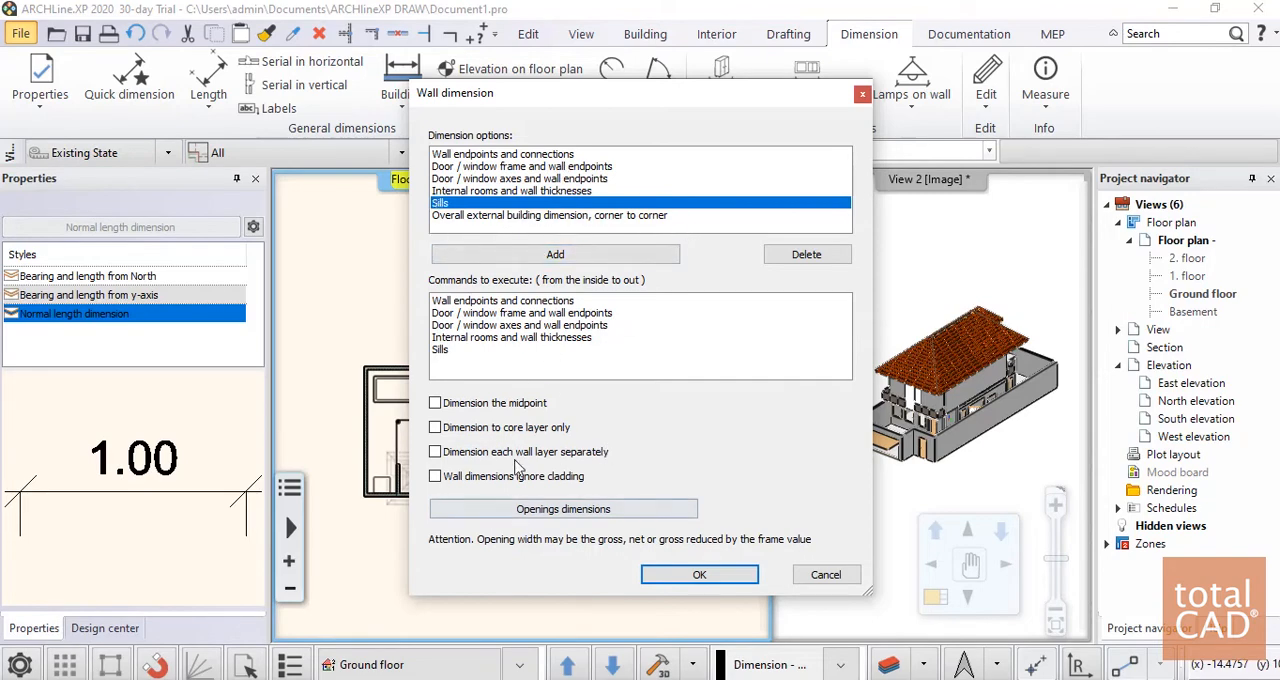
click(700, 575)
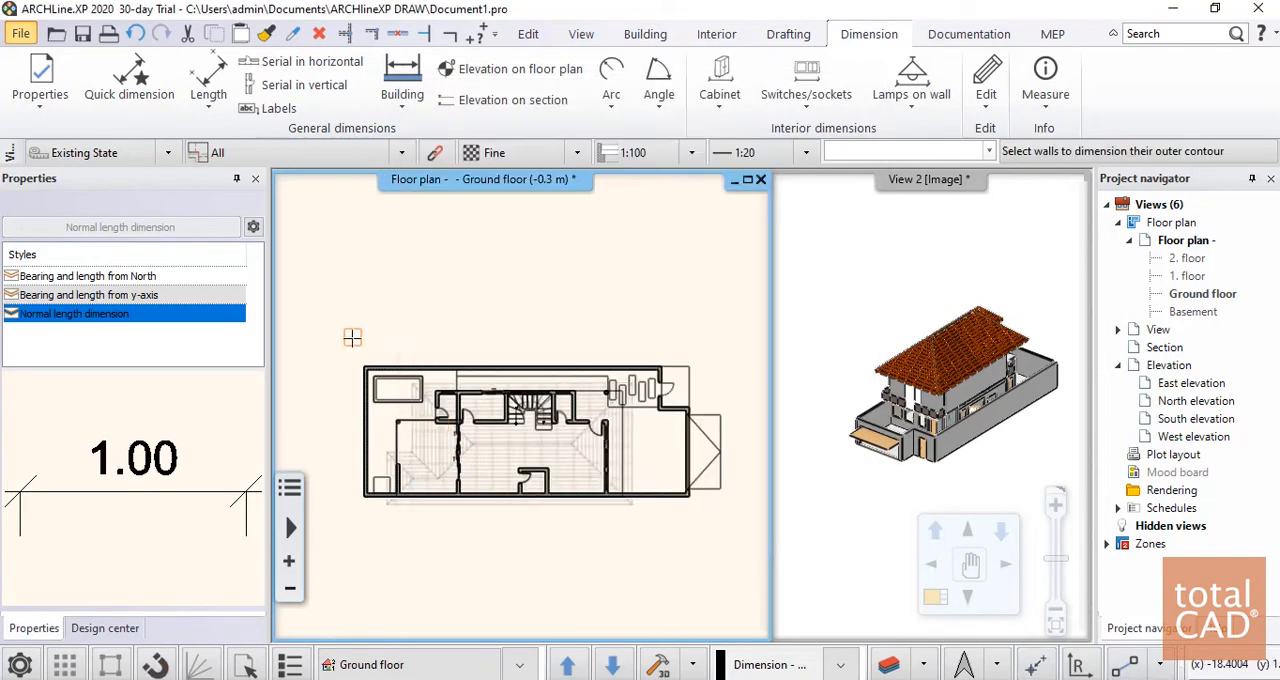
Select all ground floor walls and place their dimension chains just outside the boundary walls
click(315, 339)
click(742, 552)
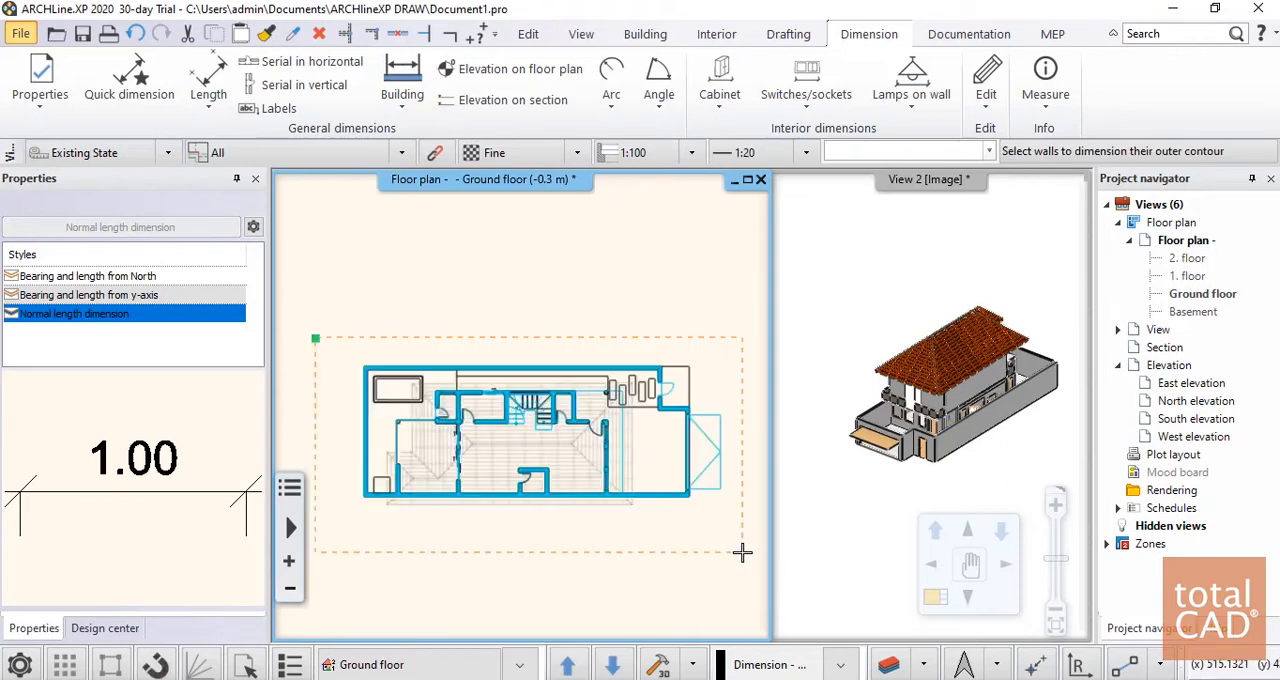
right_click(616, 531)
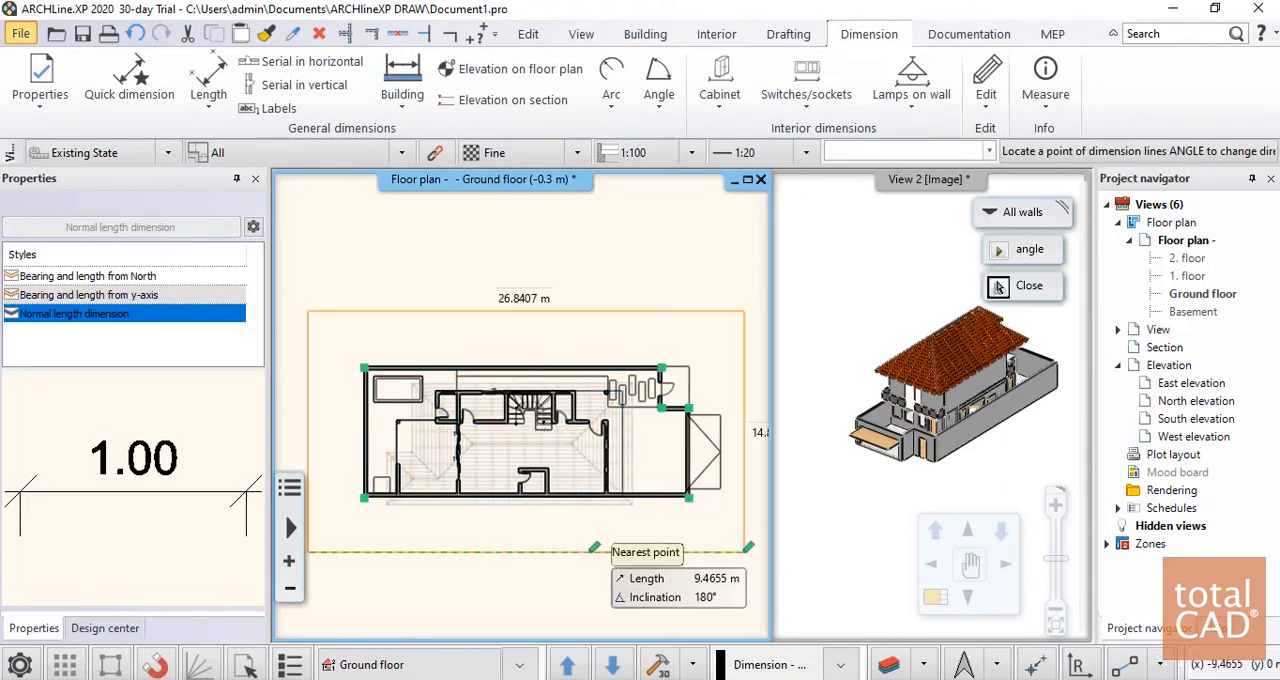
click(538, 526)
Examine the wall dimension chains on all four sides of the ground floor plan
scroll(725, 351, up, 4)
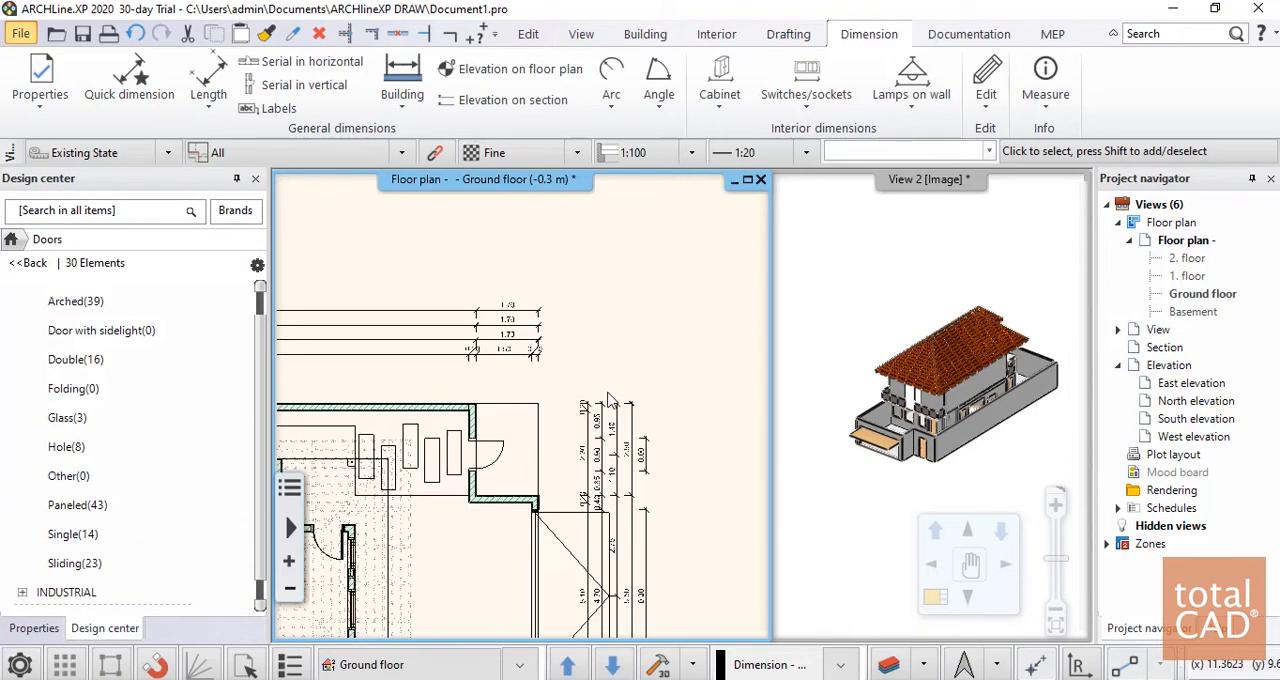
middle_drag(600, 387, 788, 279)
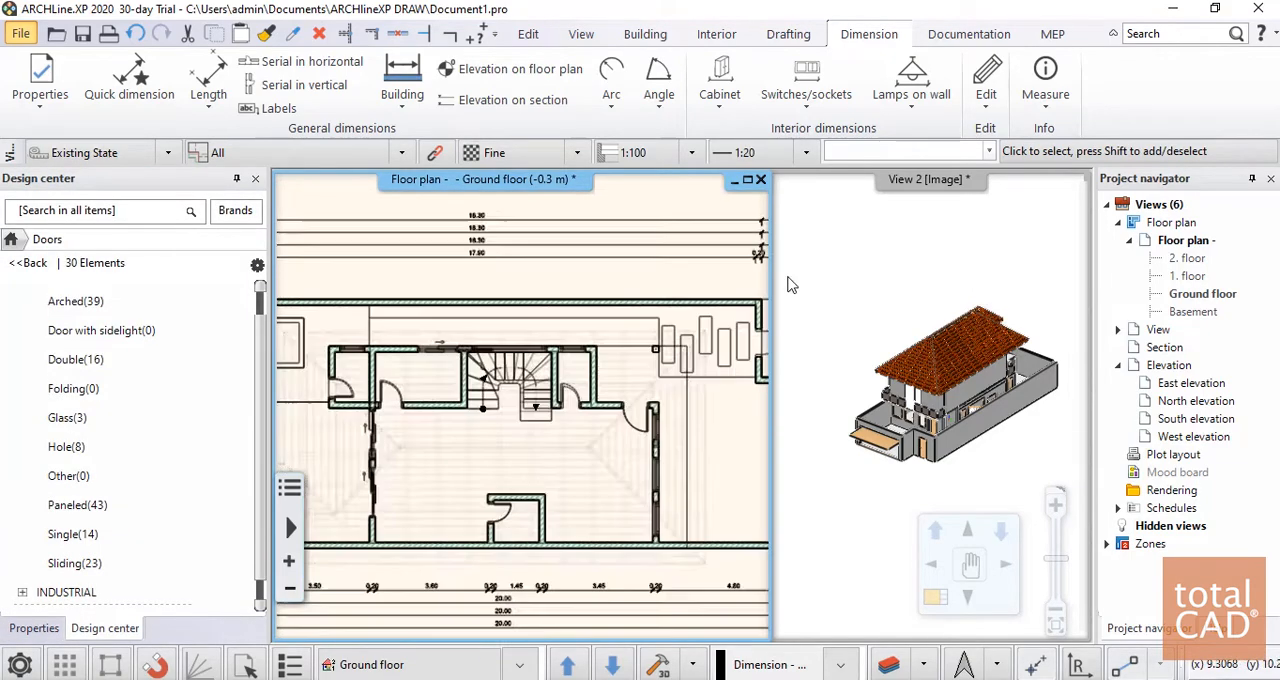
middle_drag(333, 339, 519, 221)
scroll(519, 221, up, 1)
middle_drag(421, 295, 624, 295)
middle_drag(470, 276, 505, 347)
scroll(505, 347, up, 4)
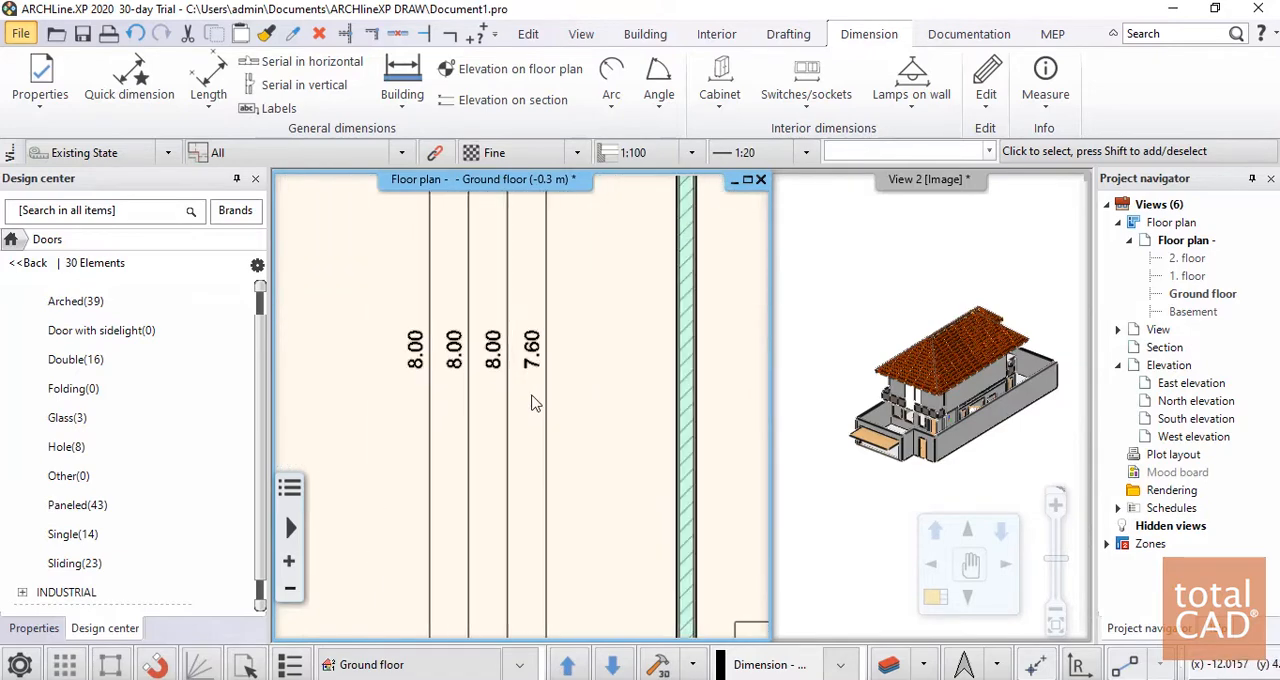
scroll(532, 404, down, 6)
middle_drag(532, 404, 427, 412)
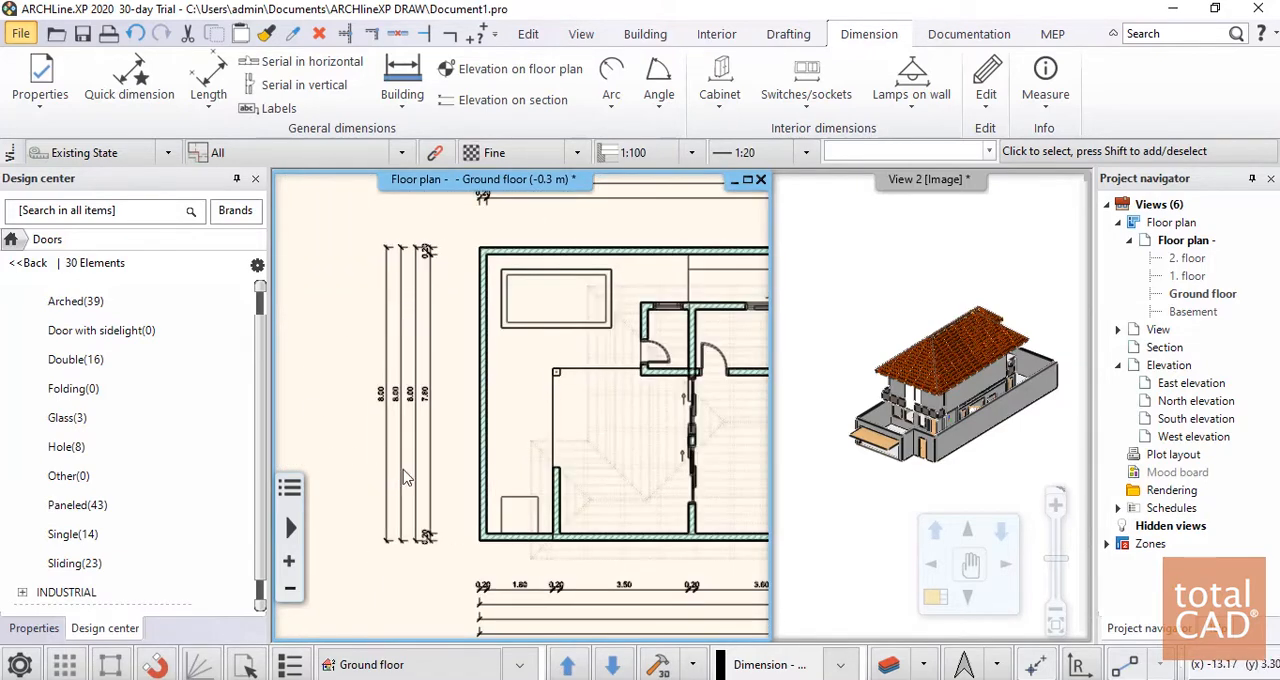
scroll(523, 411, down, 3)
middle_drag(670, 502, 457, 291)
scroll(475, 427, up, 6)
scroll(503, 363, down, 5)
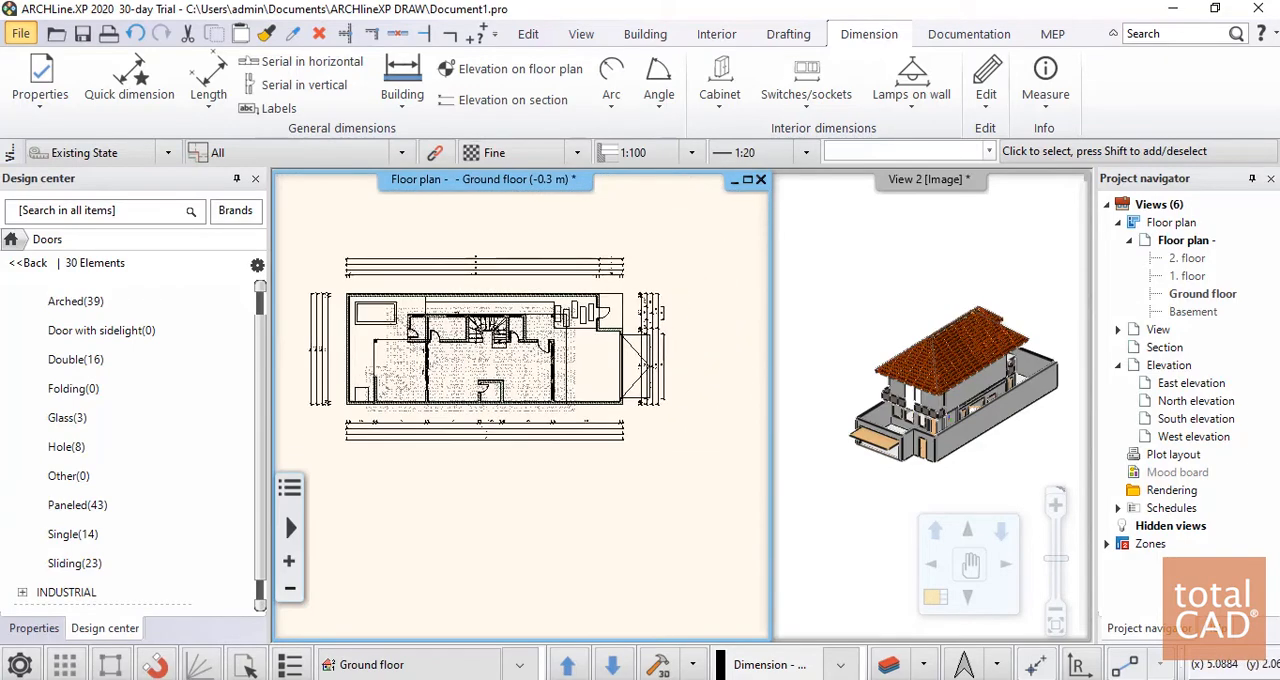
scroll(597, 427, down, 1)
mouse_move(654, 416)
middle_down()
mouse_move(597, 427)
mouse_move(674, 422)
middle_up()
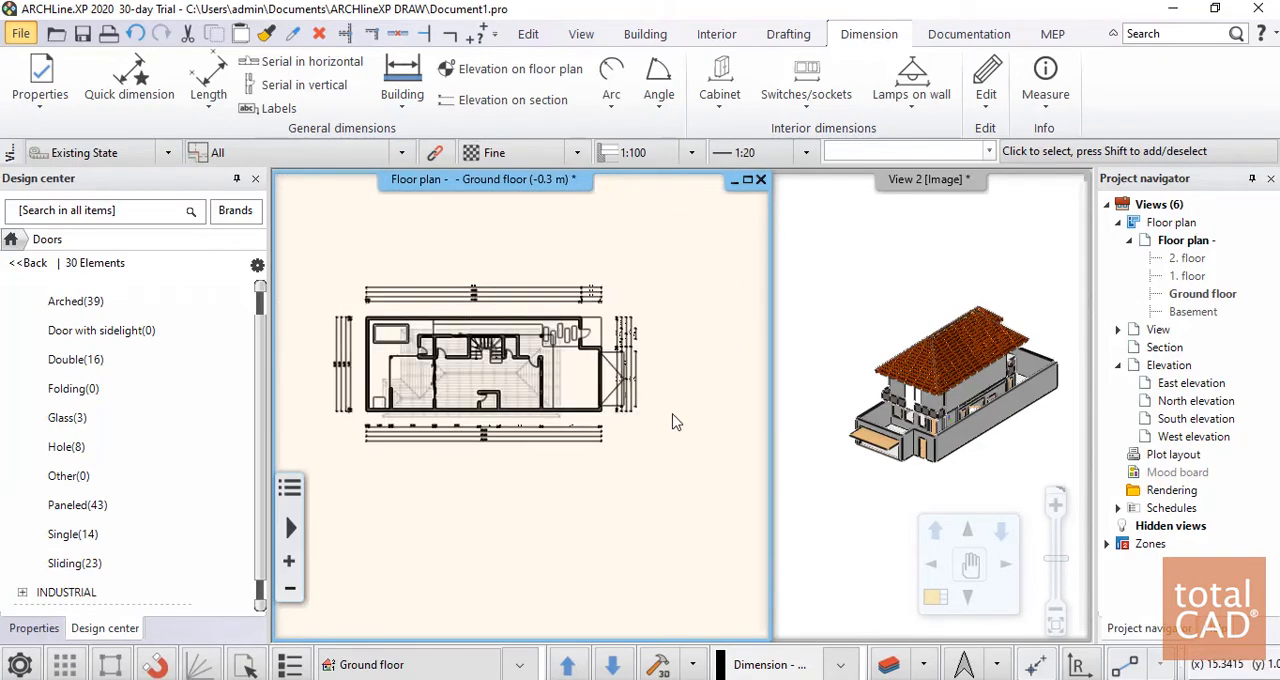
middle_drag(538, 408, 560, 402)
scroll(563, 400, up, 1)
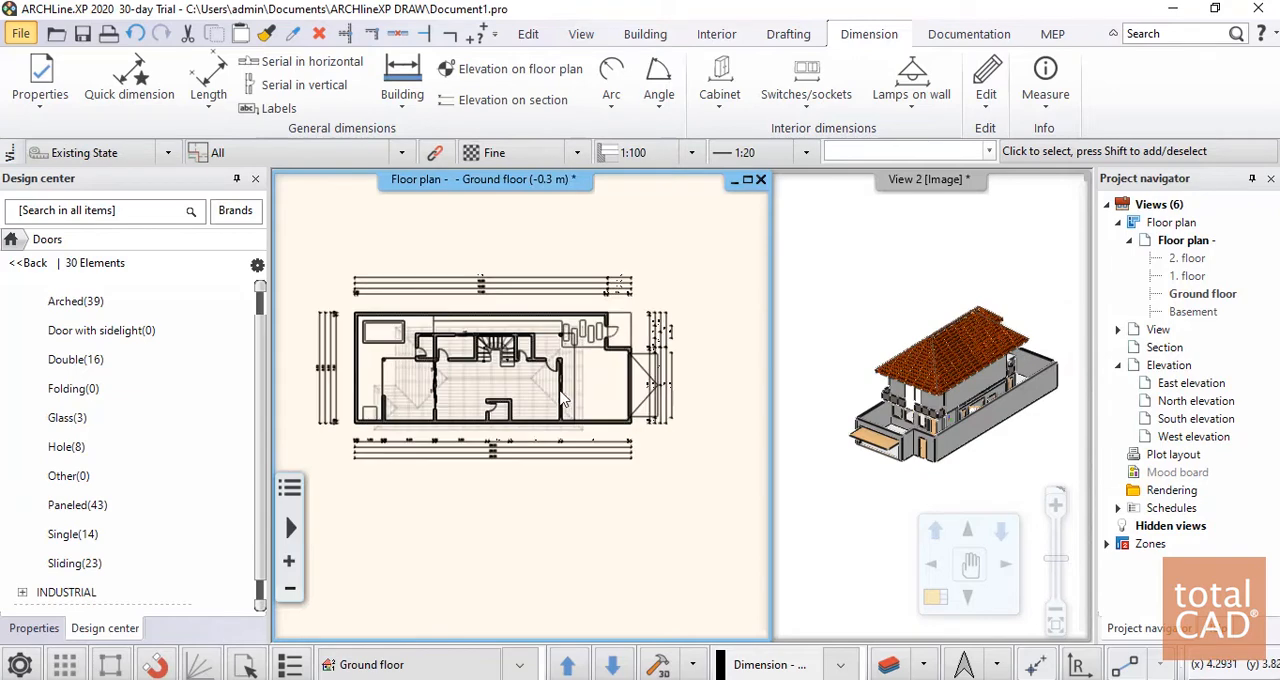
scroll(563, 400, up, 1)
scroll(640, 401, down, 2)
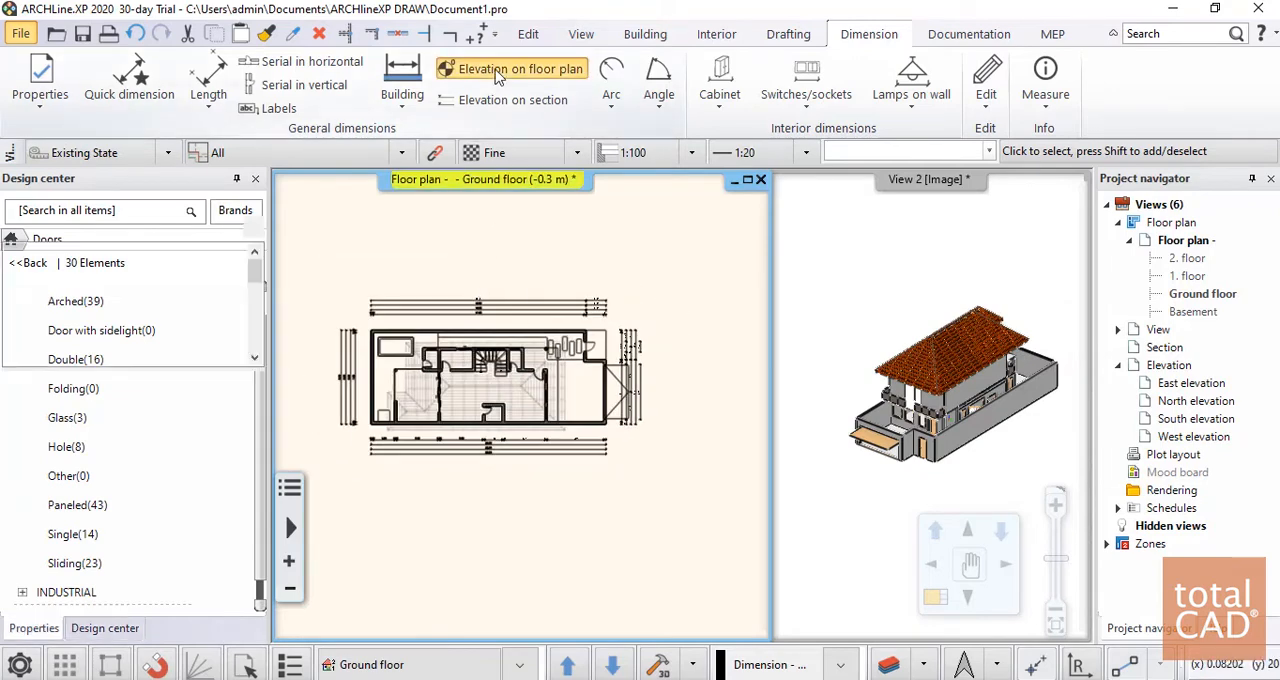
Try to place an elevation dimension on the floor plan in the front yard behind the garage door
click(450, 68)
scroll(535, 382, up, 4)
click(616, 394)
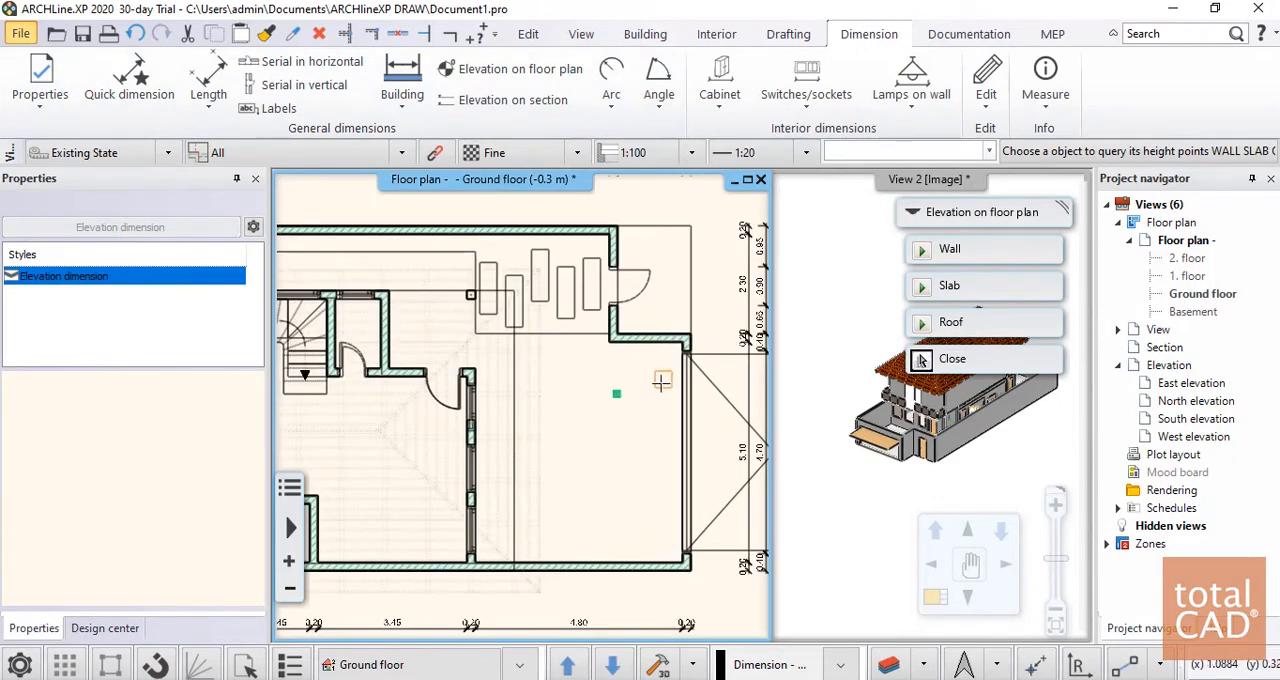
click(921, 360)
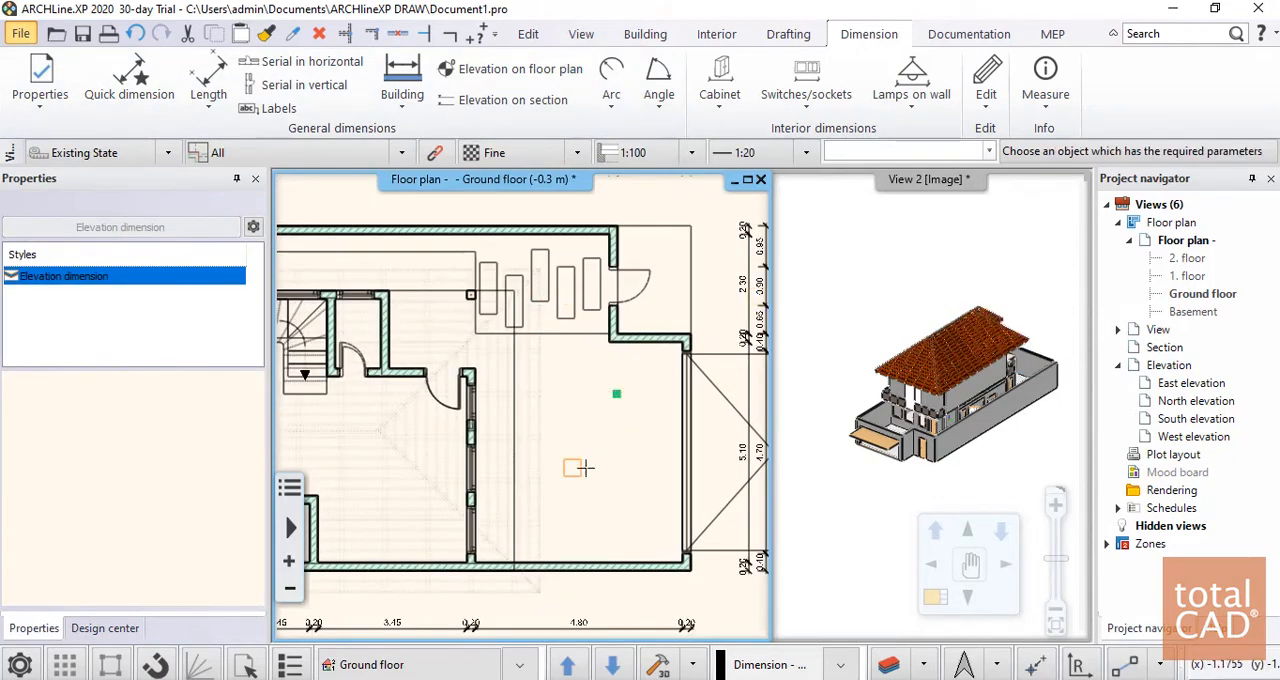
click(606, 410)
key(Escape)
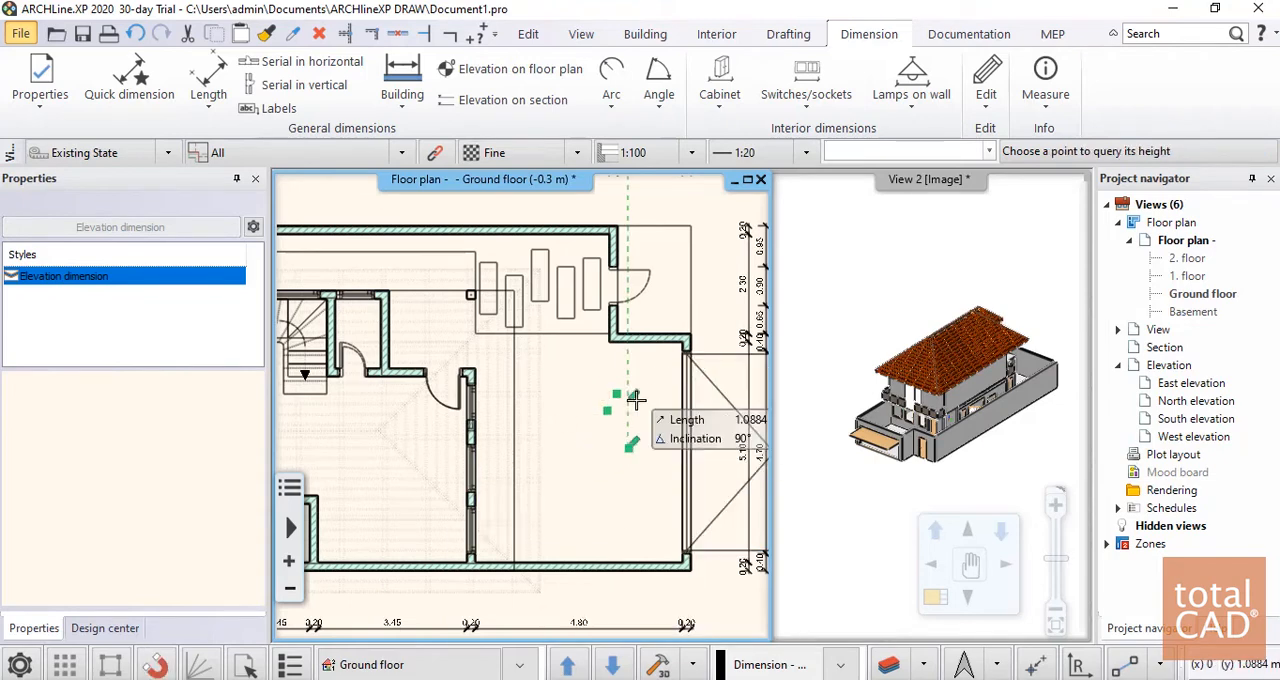
key(Escape)
scroll(636, 400, down, 5)
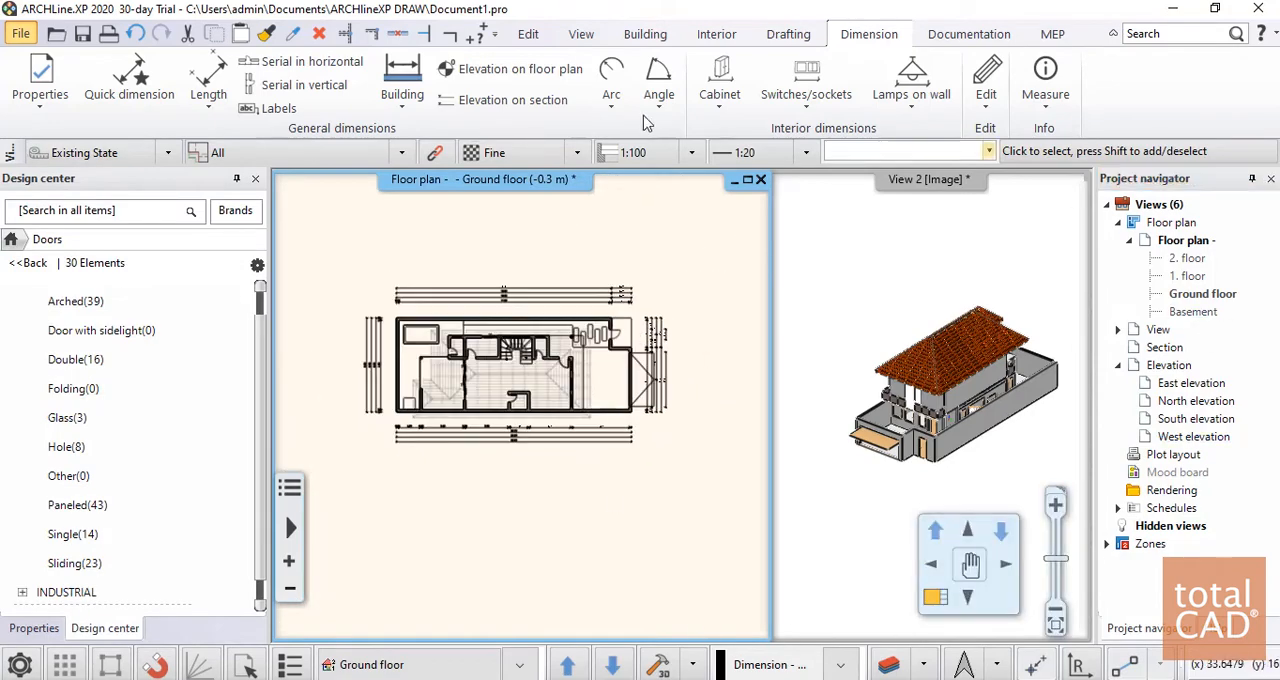
middle_drag(698, 306, 696, 332)
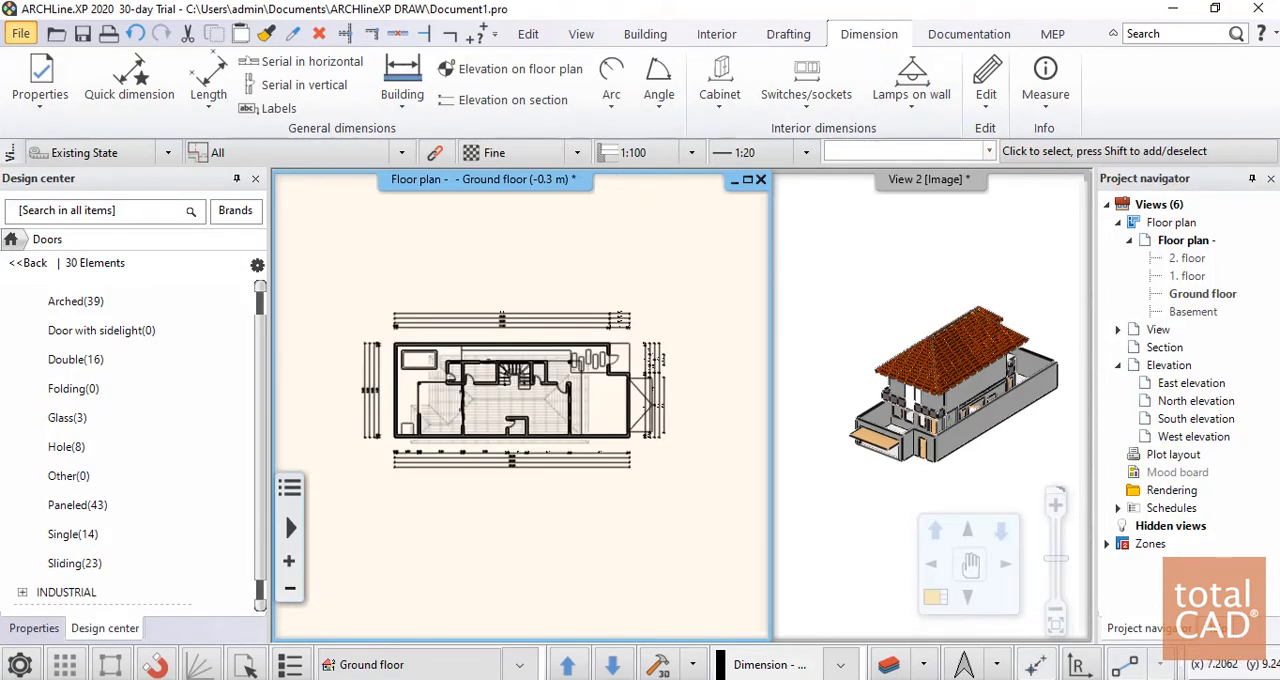
click(969, 34)
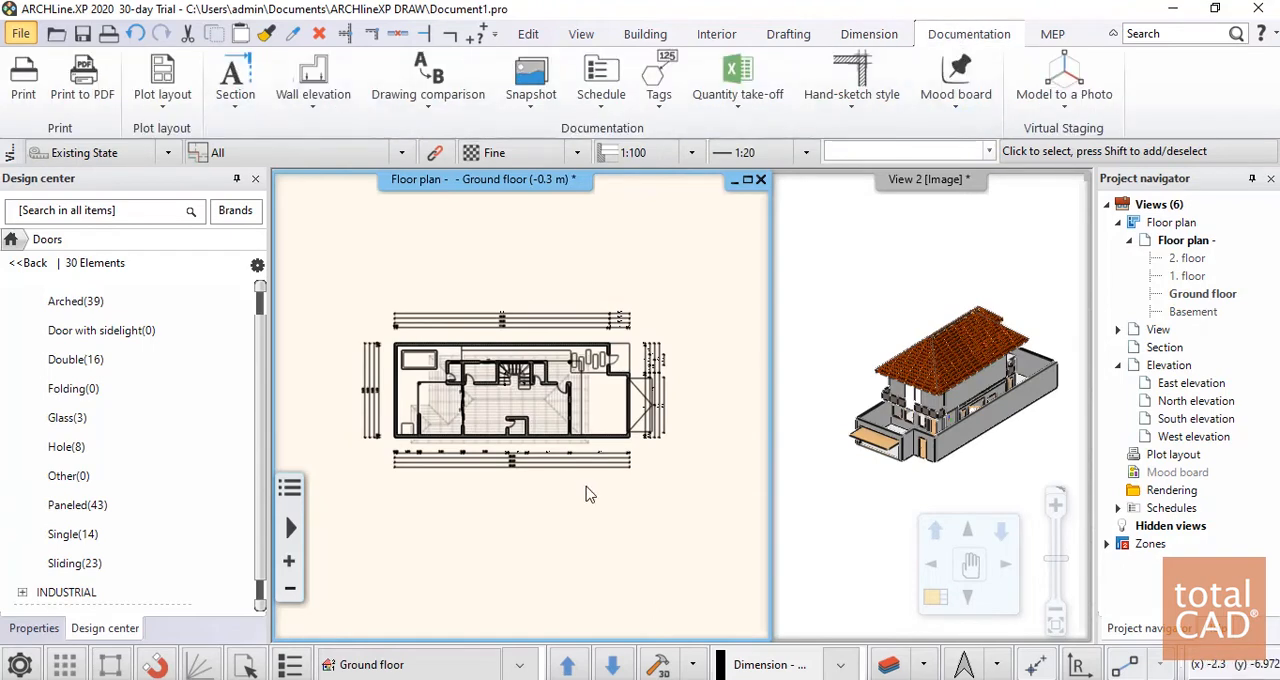
scroll(560, 447, up, 3)
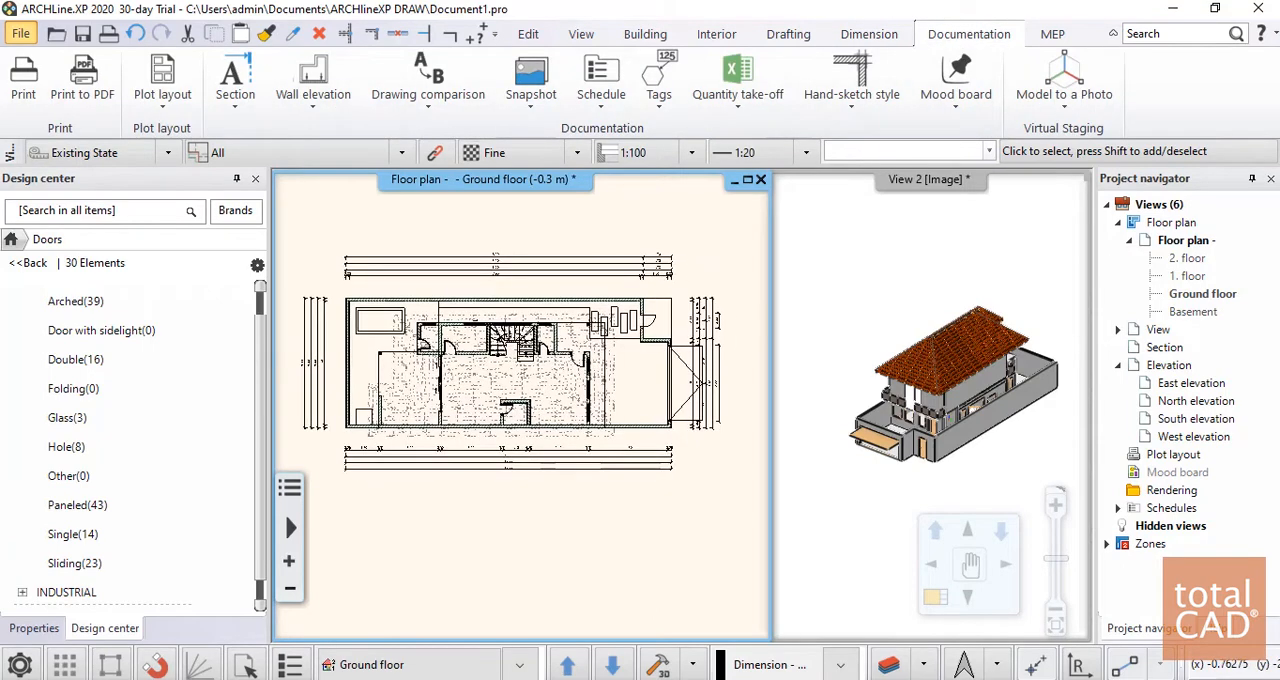
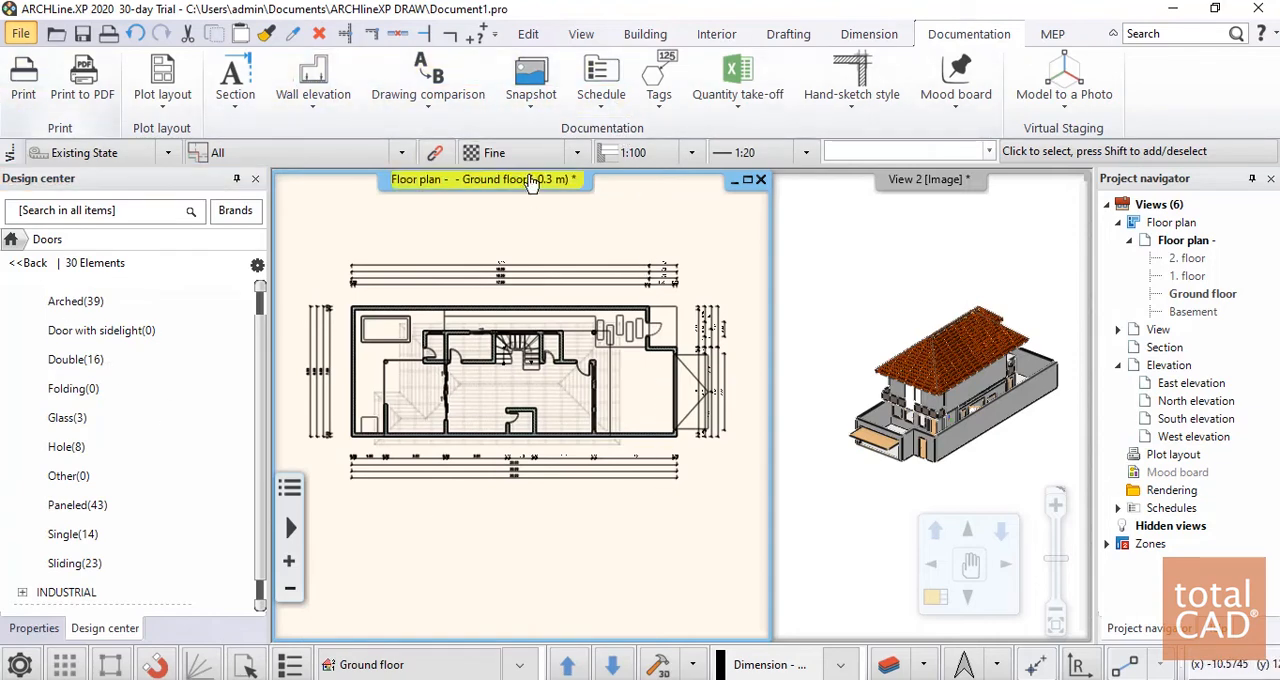
Start defining a section, review its 2D and 3D representation settings, and accept the properties with letter A
click(235, 95)
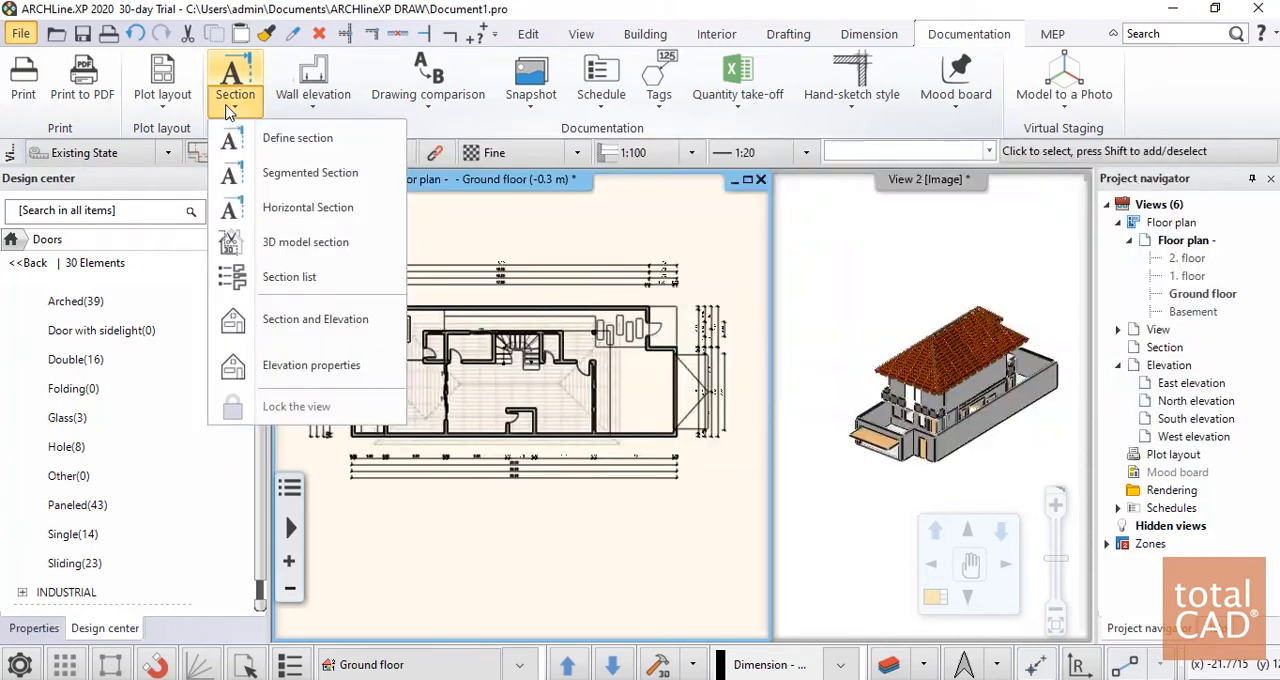
click(298, 140)
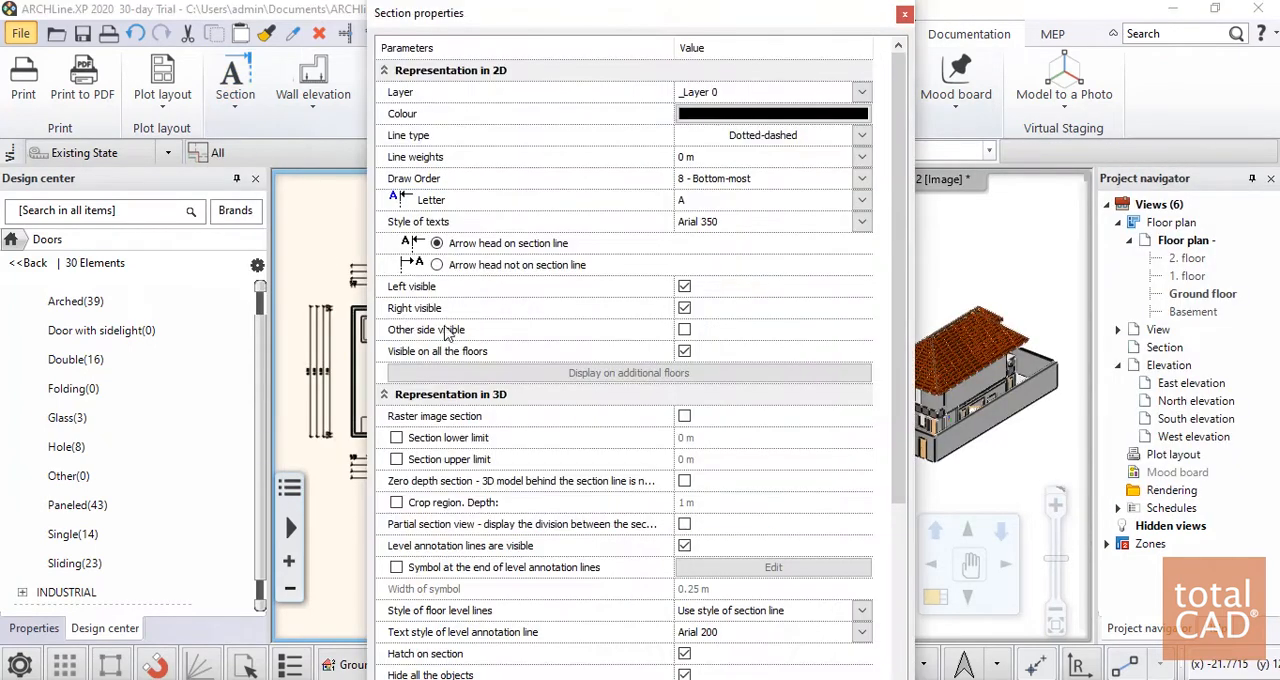
scroll(680, 322, down, 5)
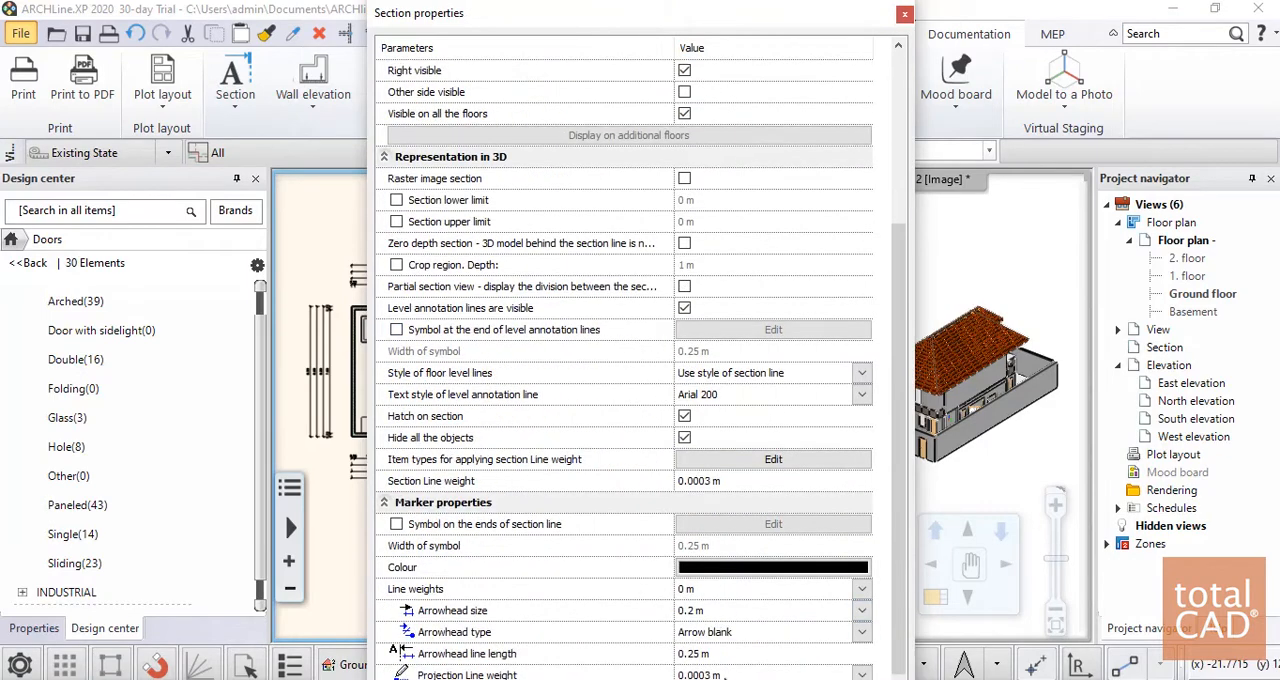
scroll(800, 412, up, 5)
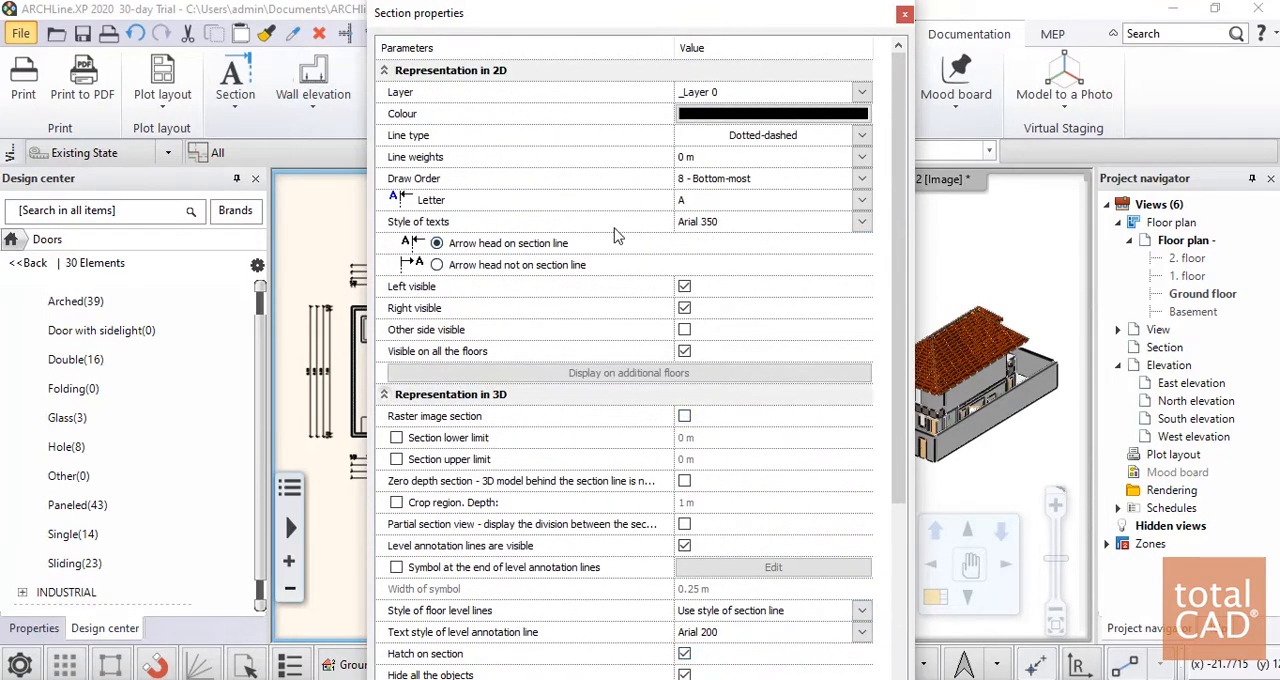
scroll(612, 240, down, 1)
scroll(603, 250, up, 1)
drag(660, 8, 610, 14)
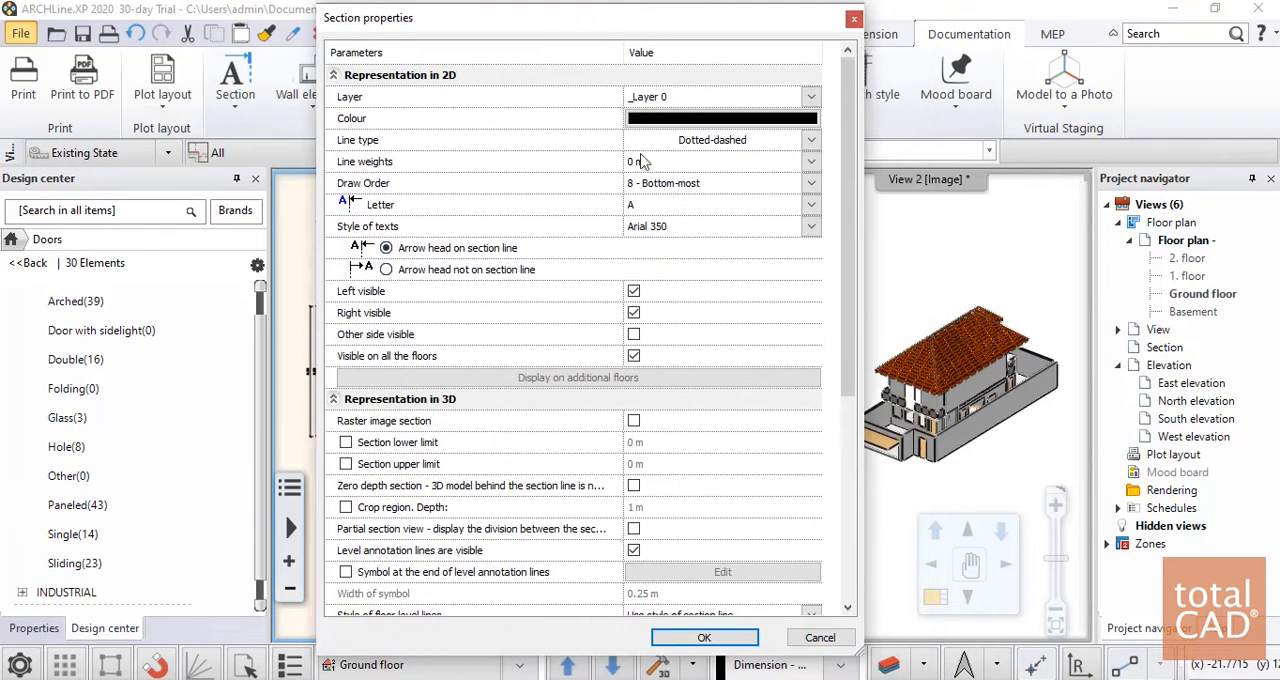
click(714, 642)
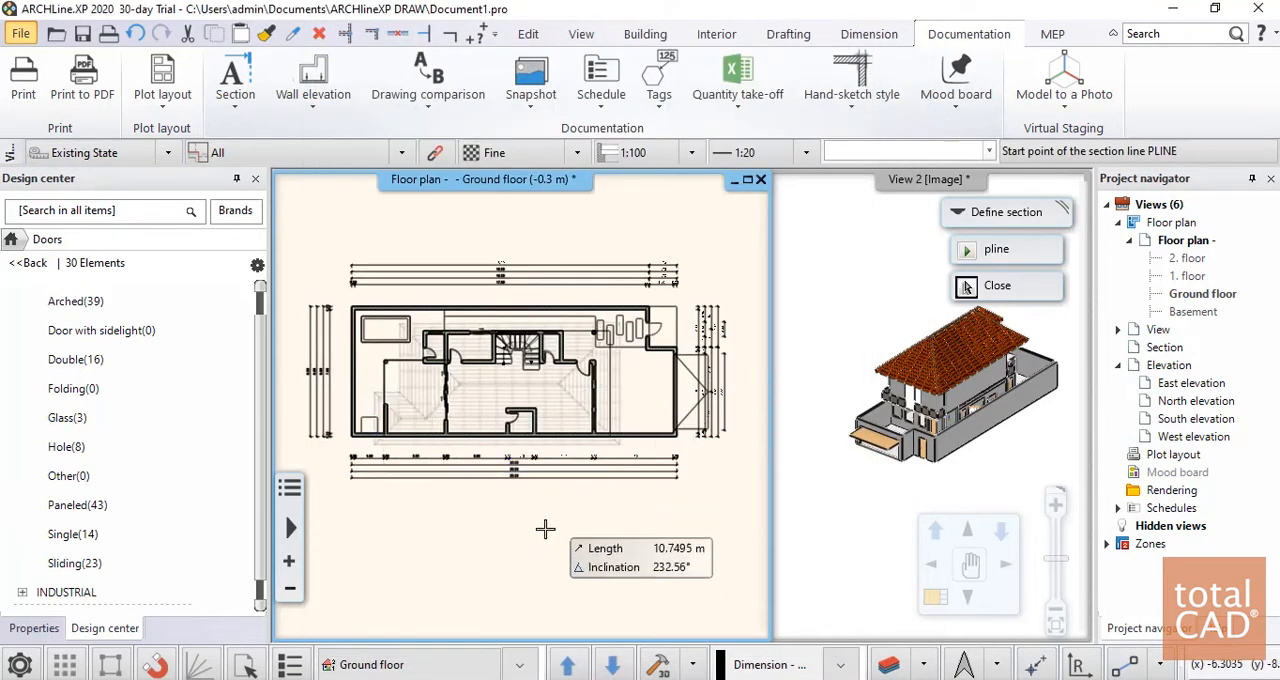
Draw a horizontal section line across the whole ground floor plan, set its viewing side from below, and create the section view
click(291, 389)
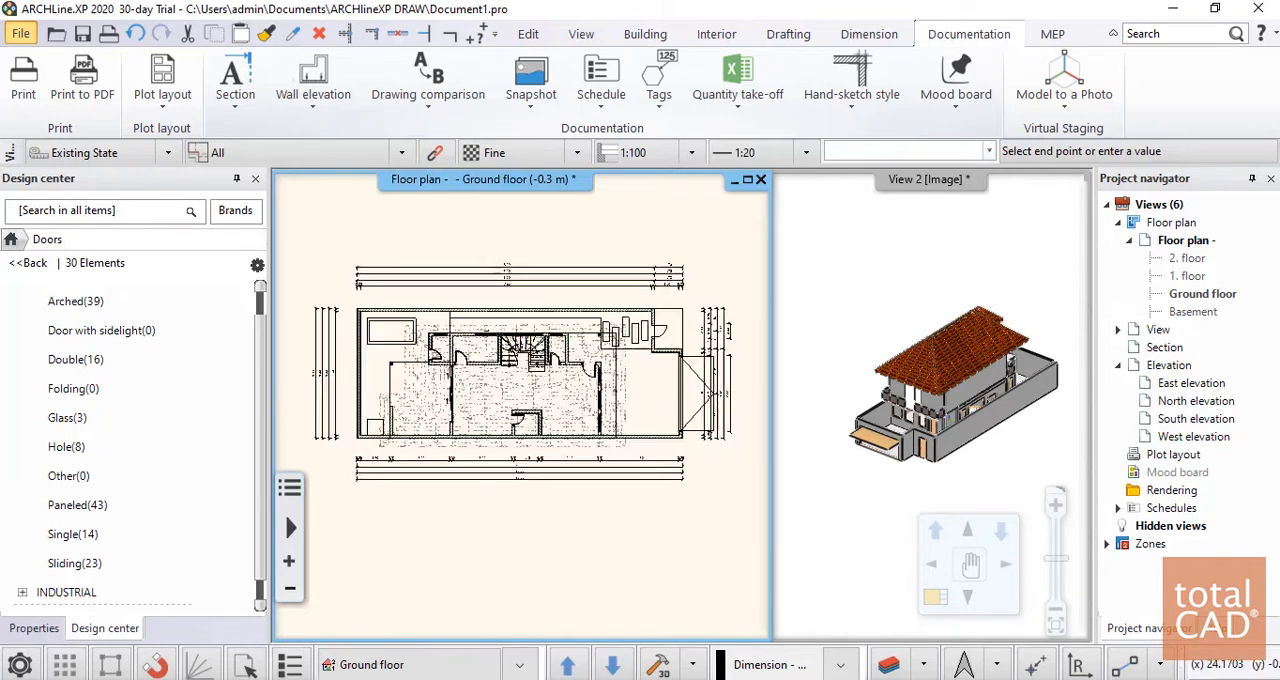
click(695, 391)
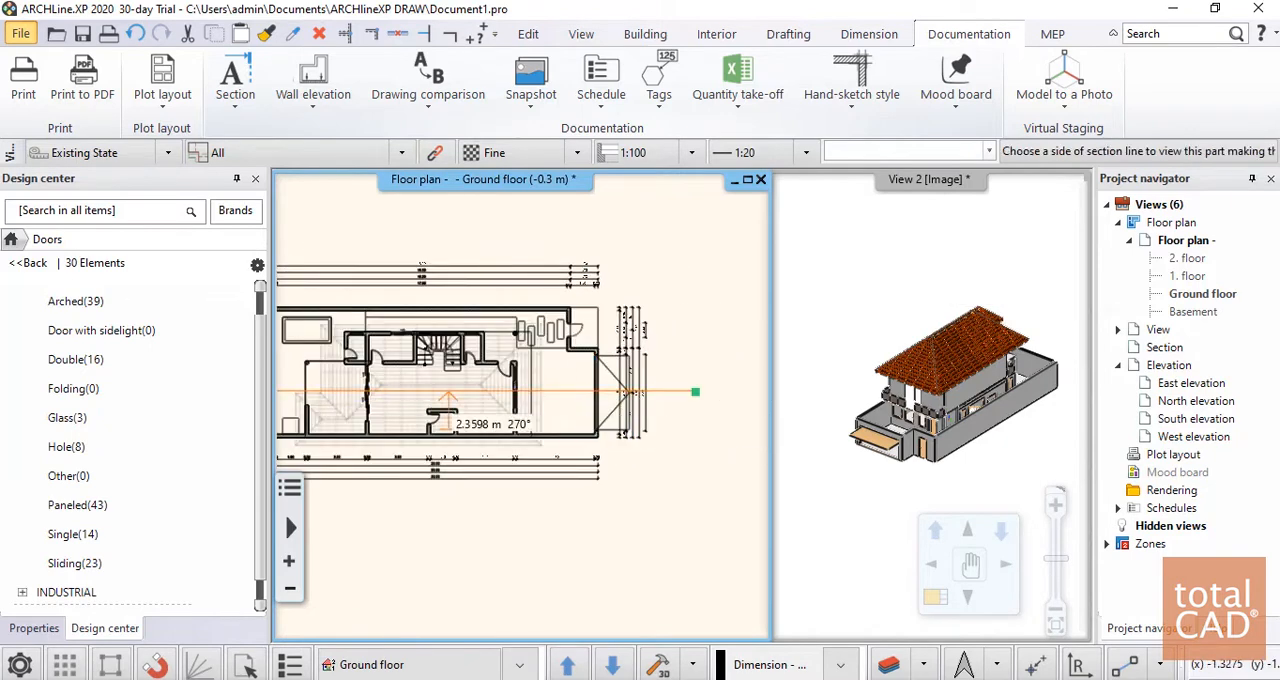
click(459, 579)
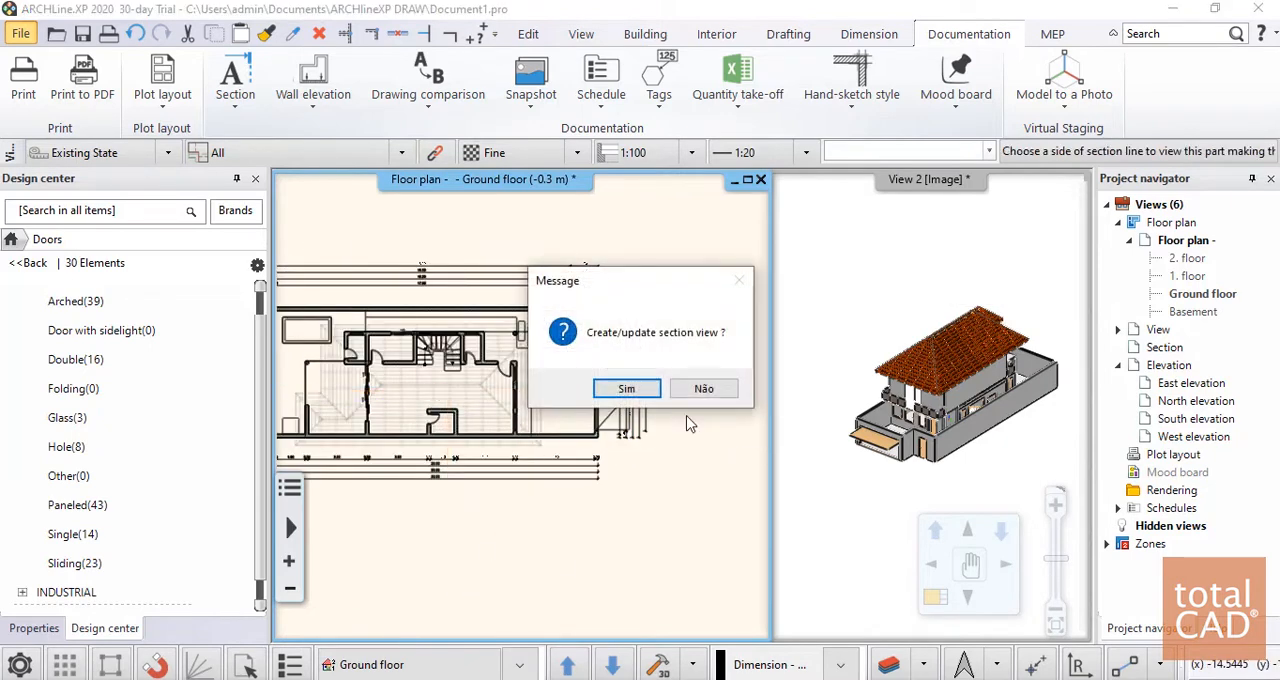
click(627, 392)
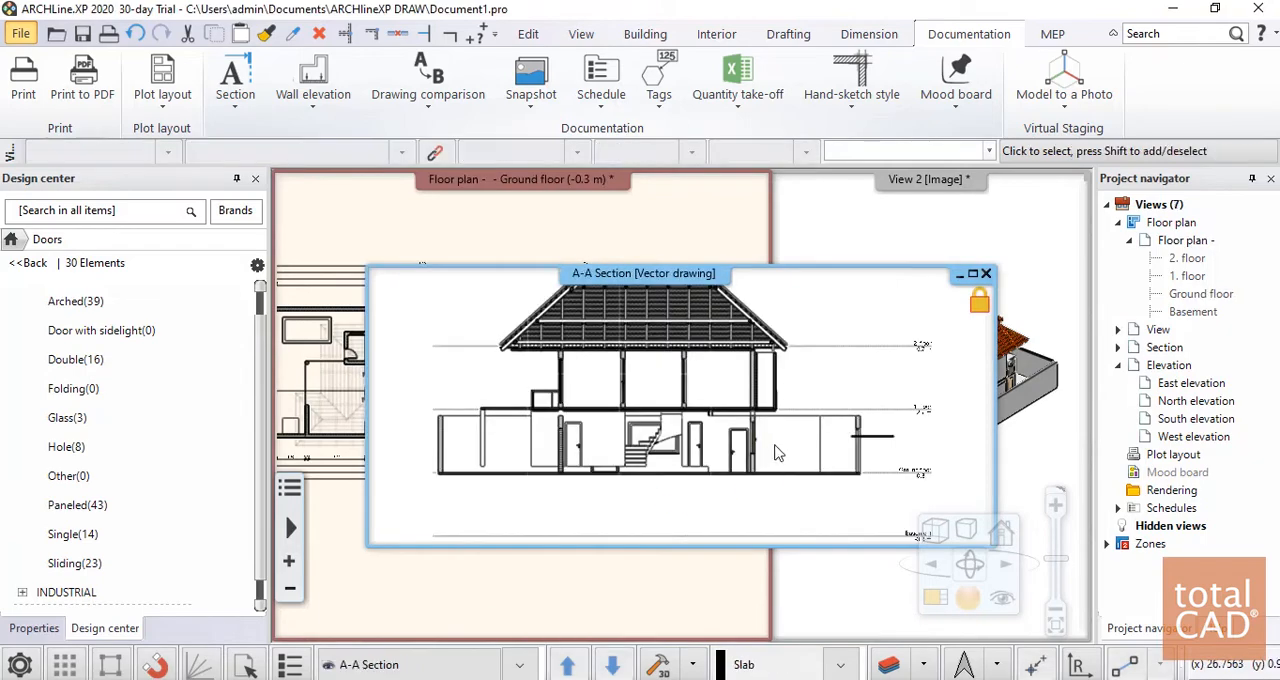
Examine the stairs, doors, roof structure and floor level marks in the A-A section, and close its view
scroll(617, 480, up, 5)
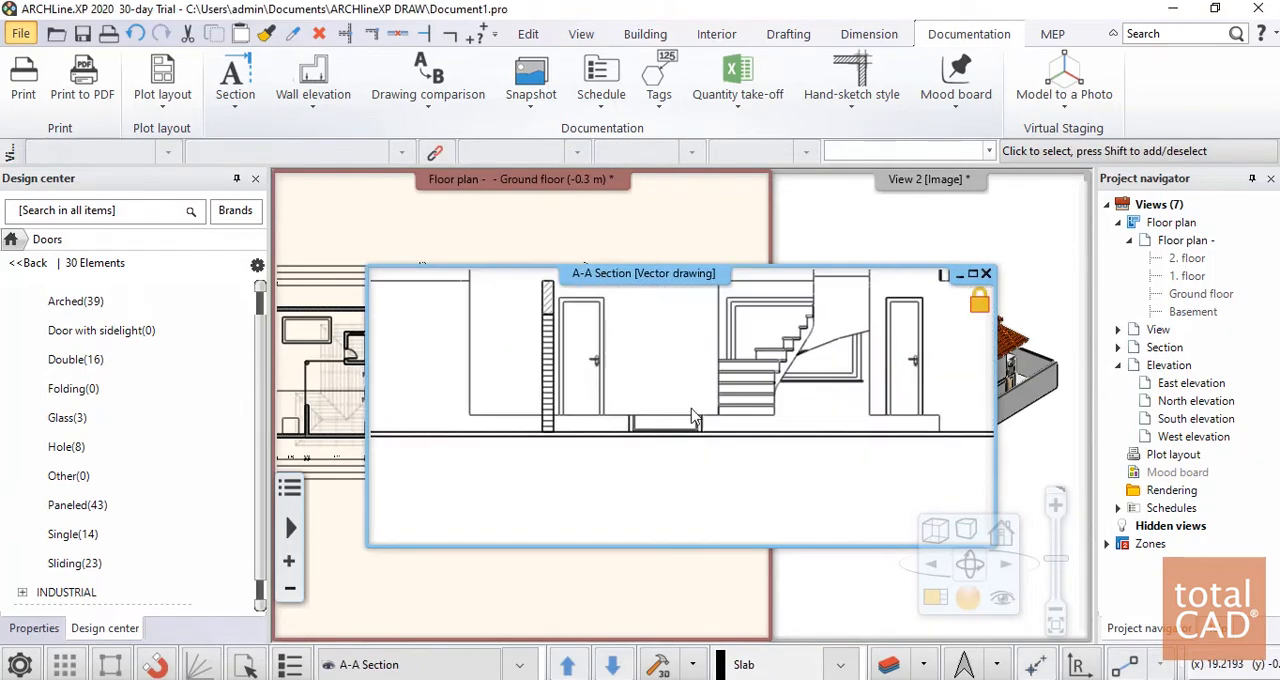
scroll(755, 437, down, 4)
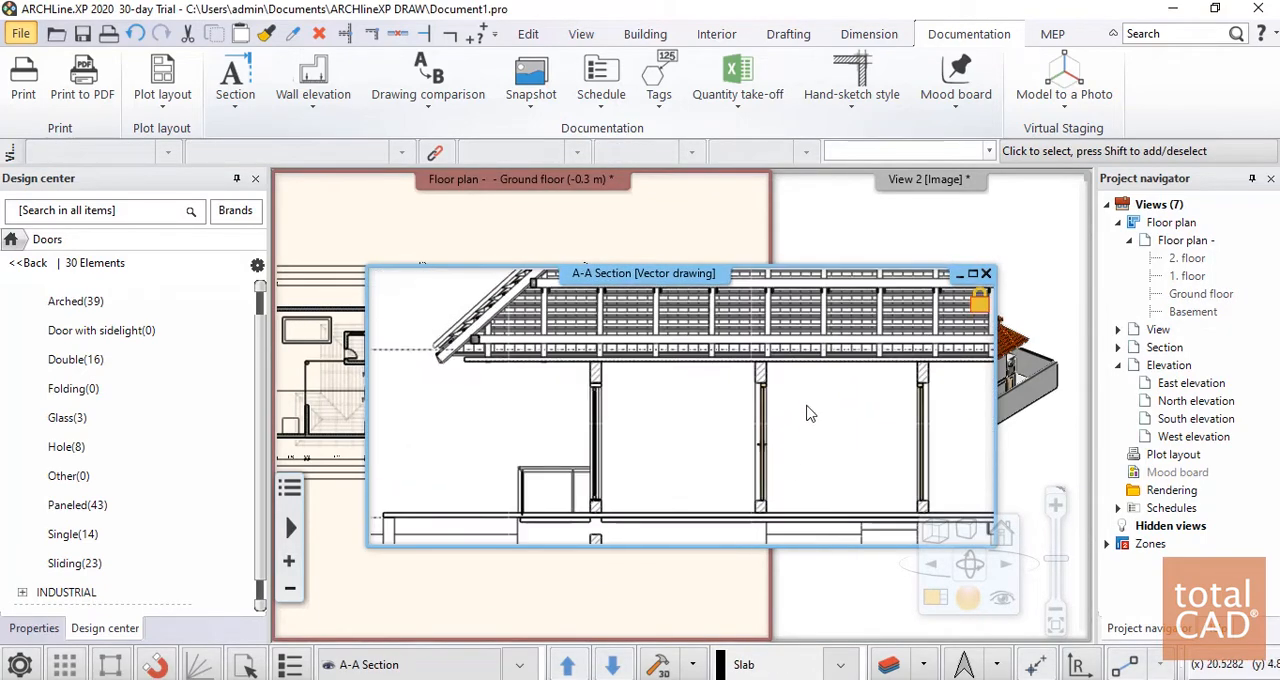
scroll(640, 407, up, 5)
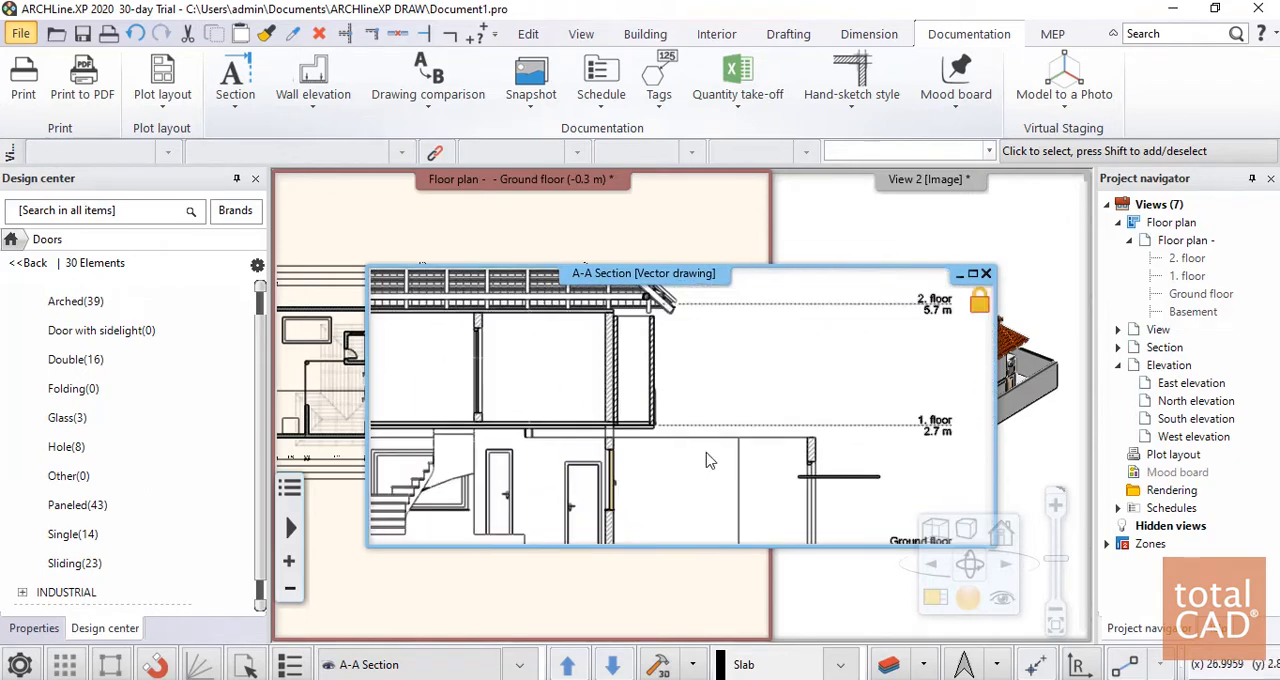
mouse_move(640, 407)
middle_down()
mouse_move(688, 464)
mouse_move(955, 505)
middle_up()
mouse_move(713, 426)
middle_down()
mouse_move(707, 410)
mouse_move(693, 436)
middle_up()
mouse_move(803, 425)
middle_down()
mouse_move(657, 426)
mouse_move(425, 455)
middle_up()
middle_drag(957, 434, 666, 400)
scroll(676, 405, down, 2)
scroll(743, 412, down, 2)
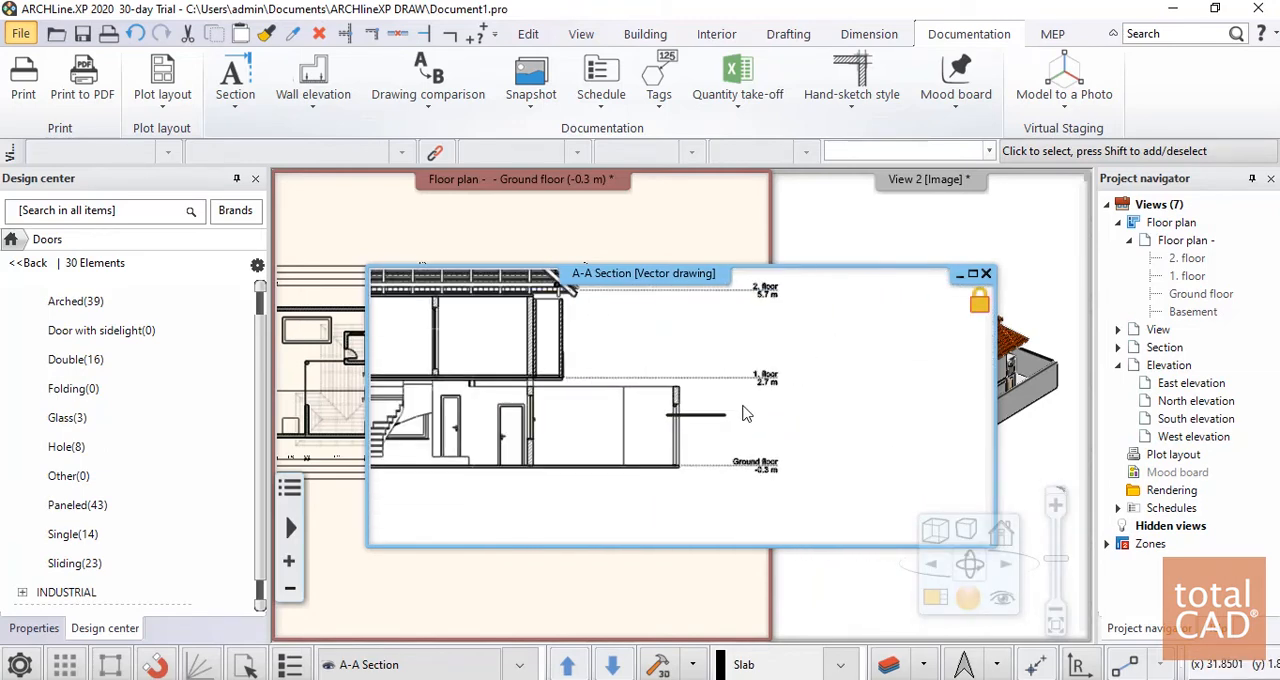
scroll(648, 421, down, 4)
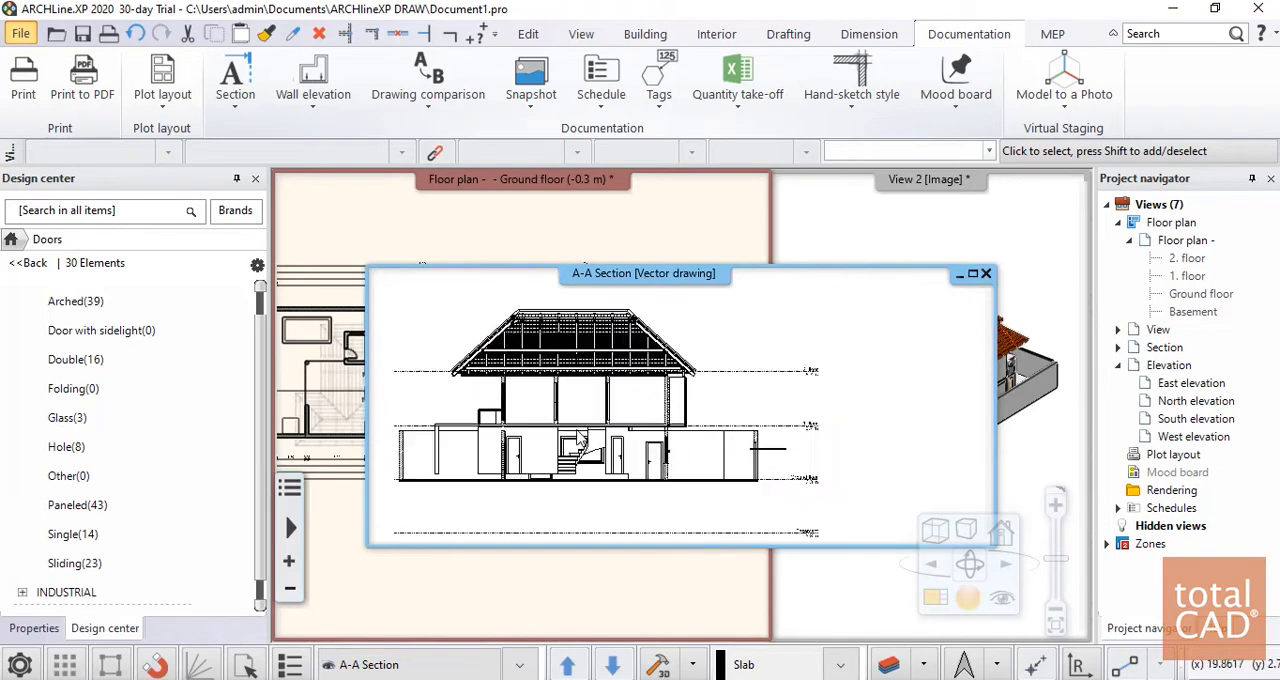
click(986, 273)
Define section B with a vertical line through the middle of the plan, viewed from the left side, and create its section view
scroll(690, 353, down, 2)
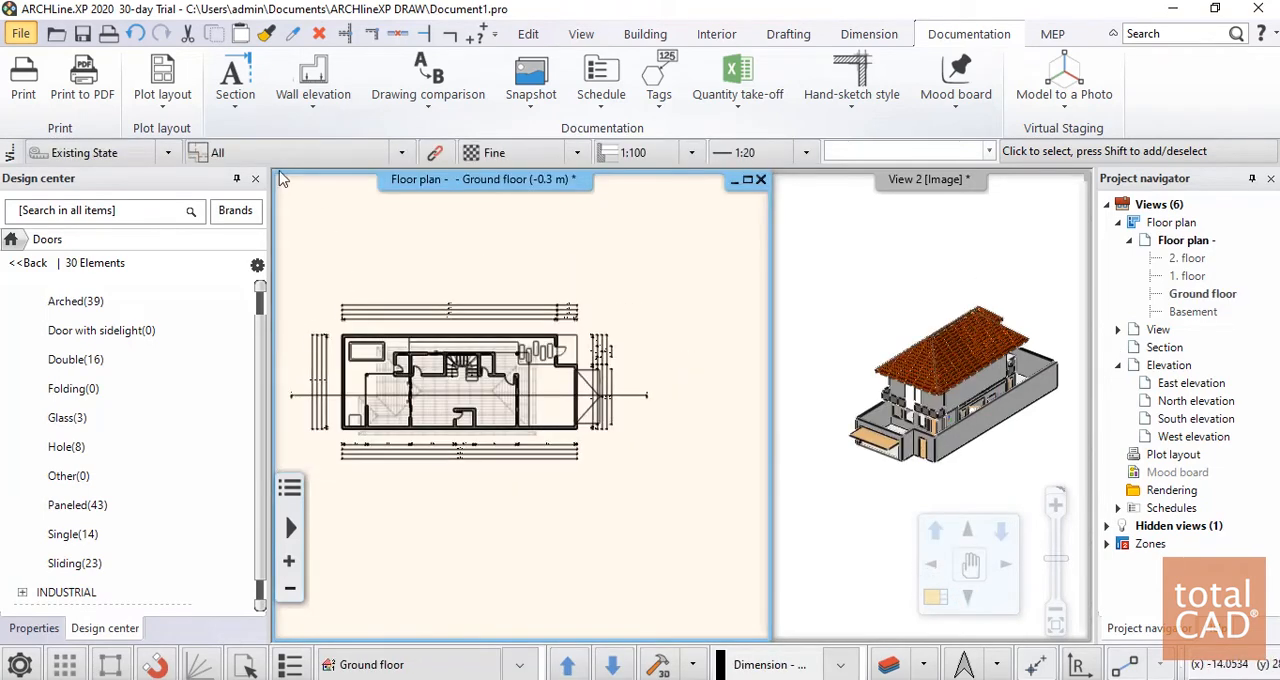
click(224, 78)
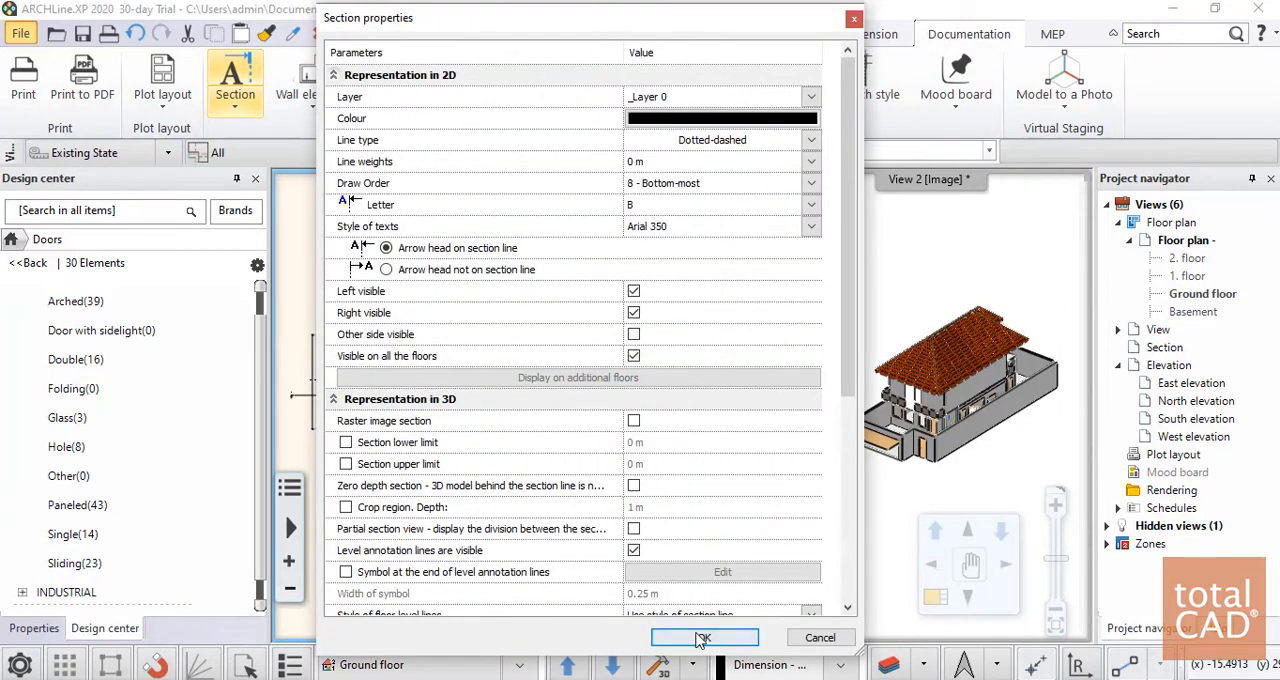
click(700, 637)
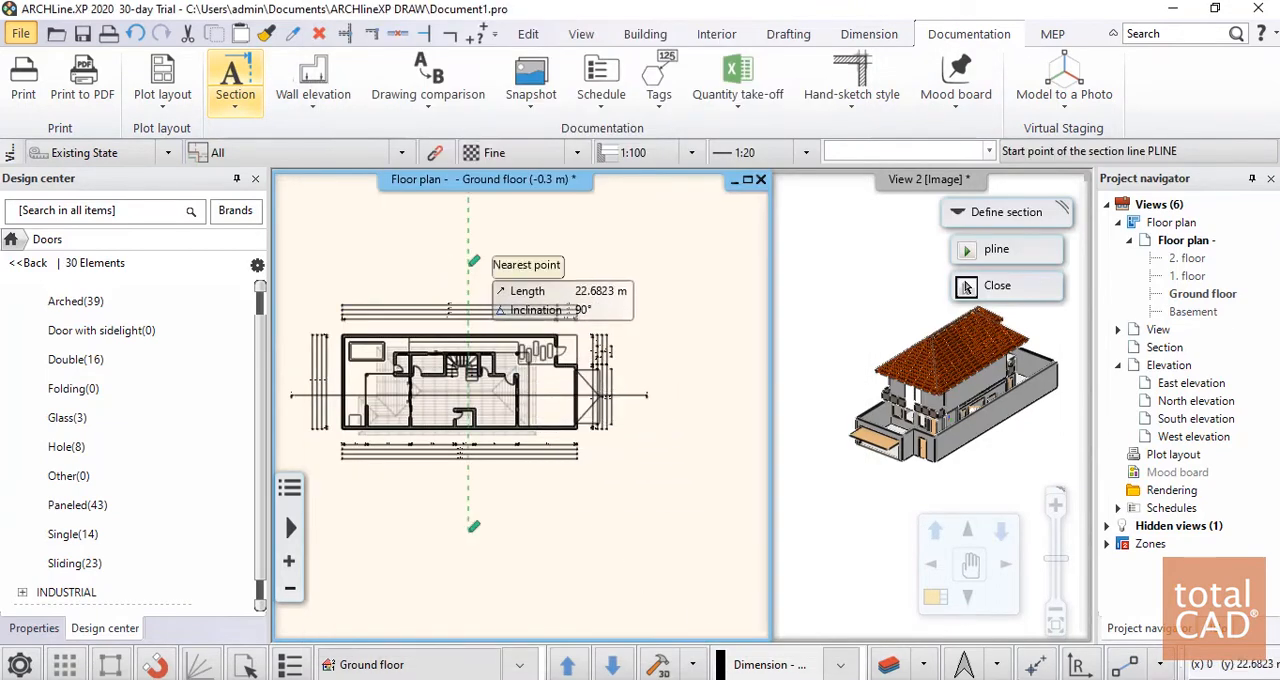
click(469, 266)
click(469, 517)
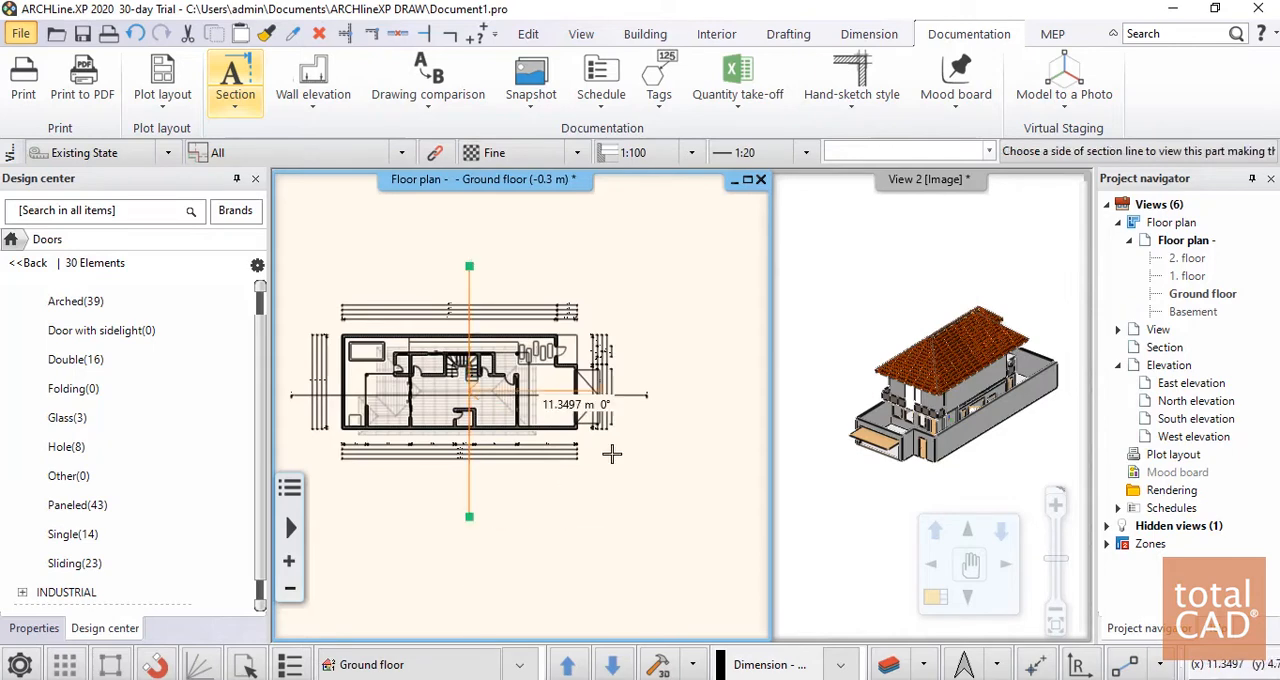
click(357, 540)
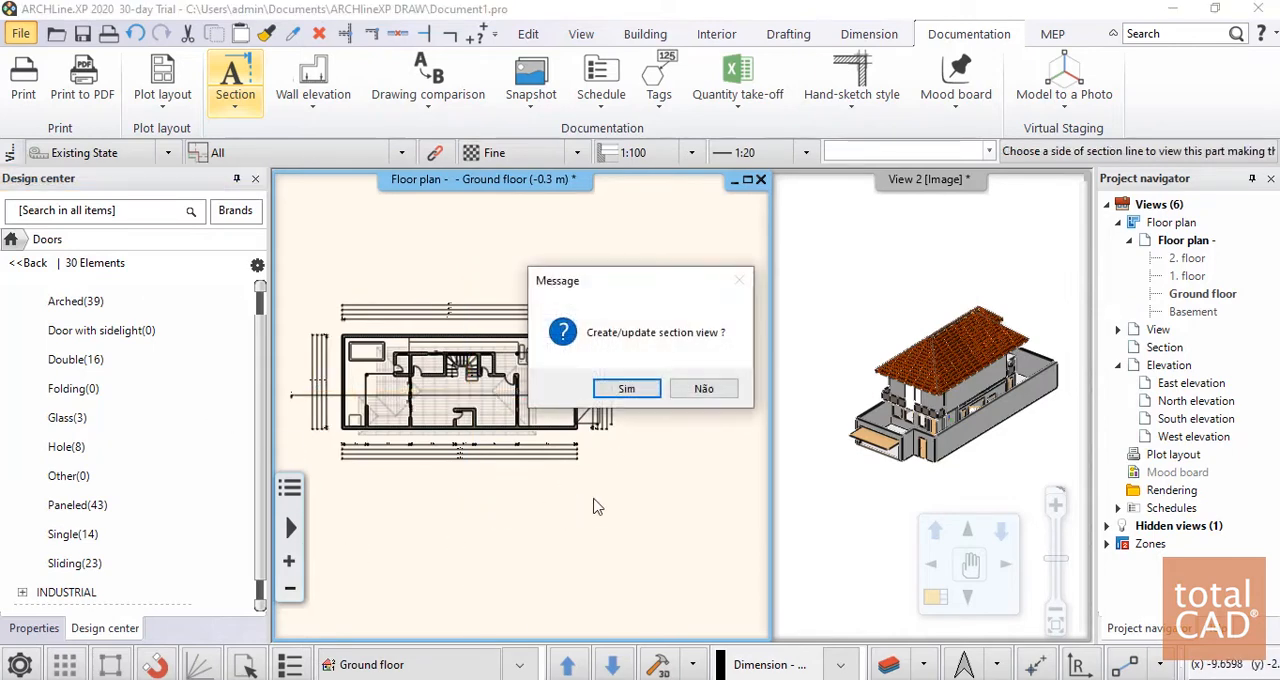
click(620, 392)
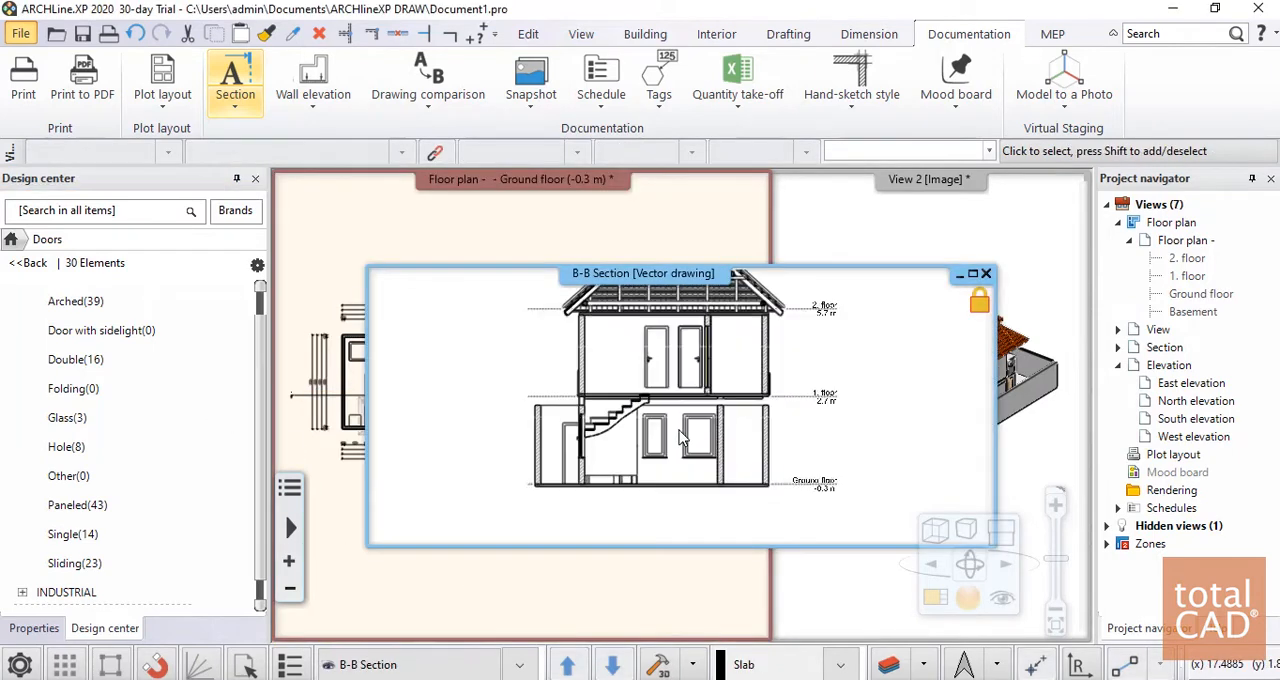
Examine the roof, doors, staircase and windows in the B-B section, and close its view
scroll(608, 441, up, 5)
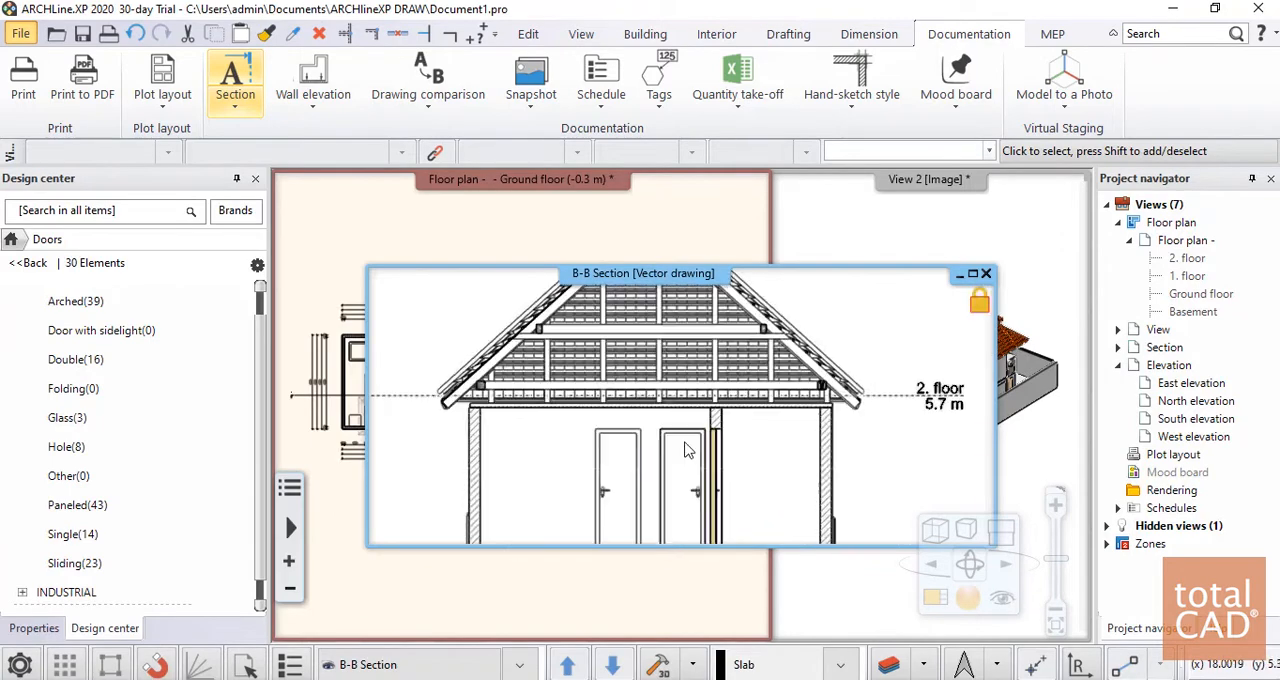
middle_drag(608, 441, 778, 333)
mouse_move(735, 525)
middle_down()
mouse_move(788, 430)
mouse_move(809, 302)
middle_up()
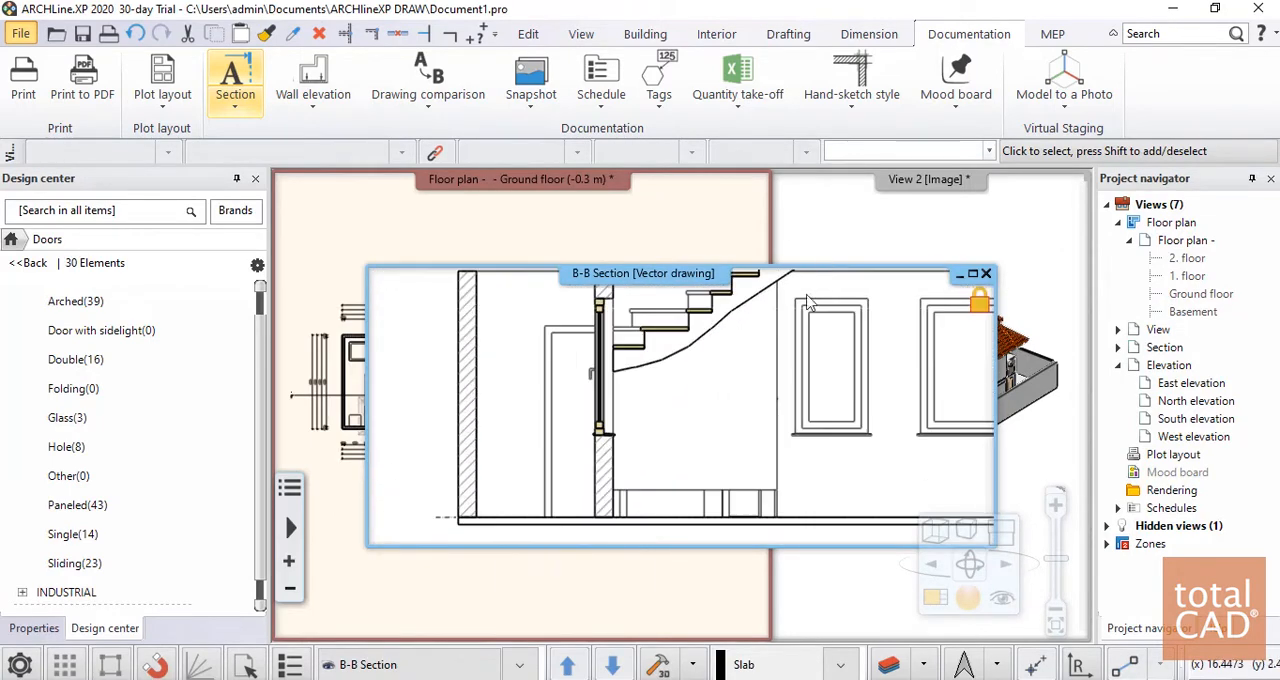
middle_drag(735, 358, 690, 404)
click(985, 273)
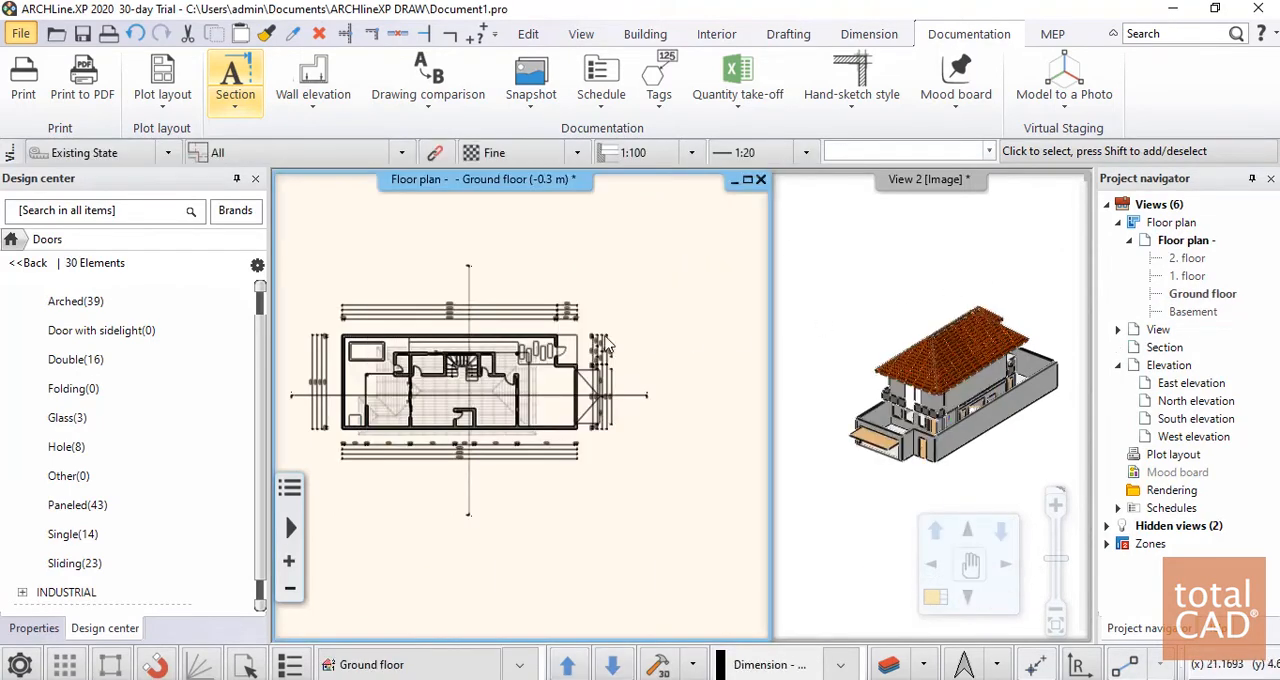
Start a wall elevation as a drawing and select the outer face of the windowed wall at the main room's right end
scroll(612, 344, down, 1)
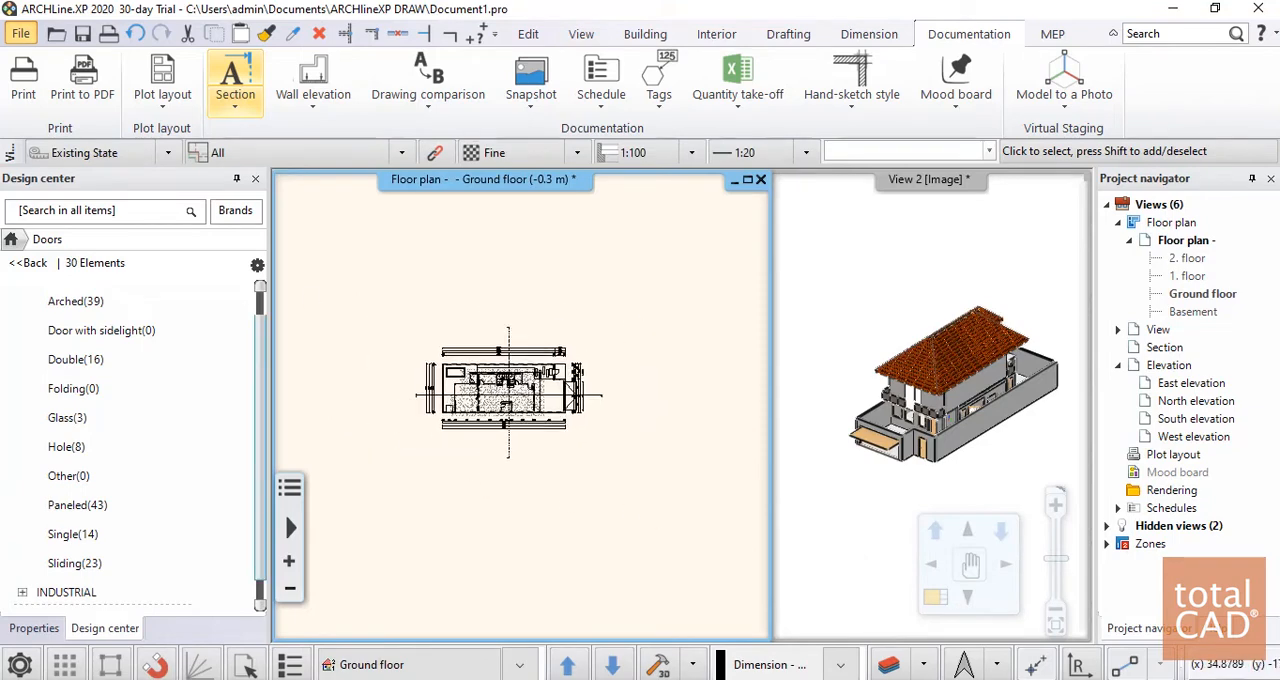
scroll(572, 432, up, 2)
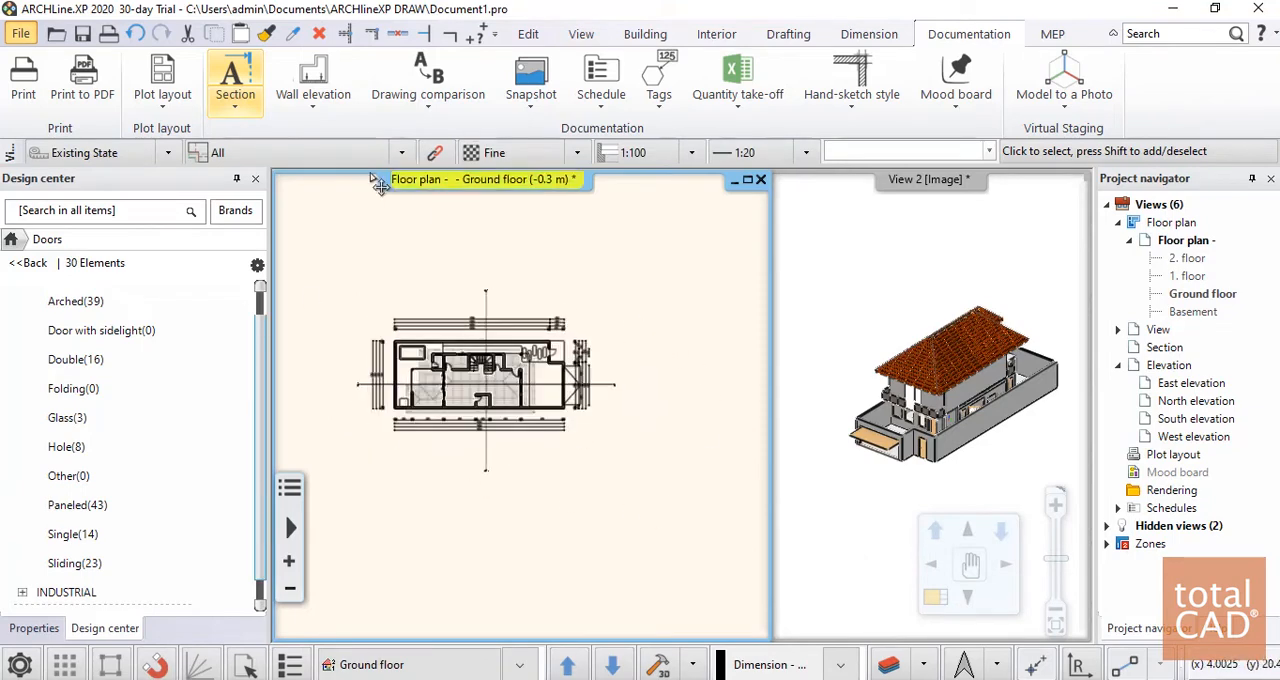
click(318, 84)
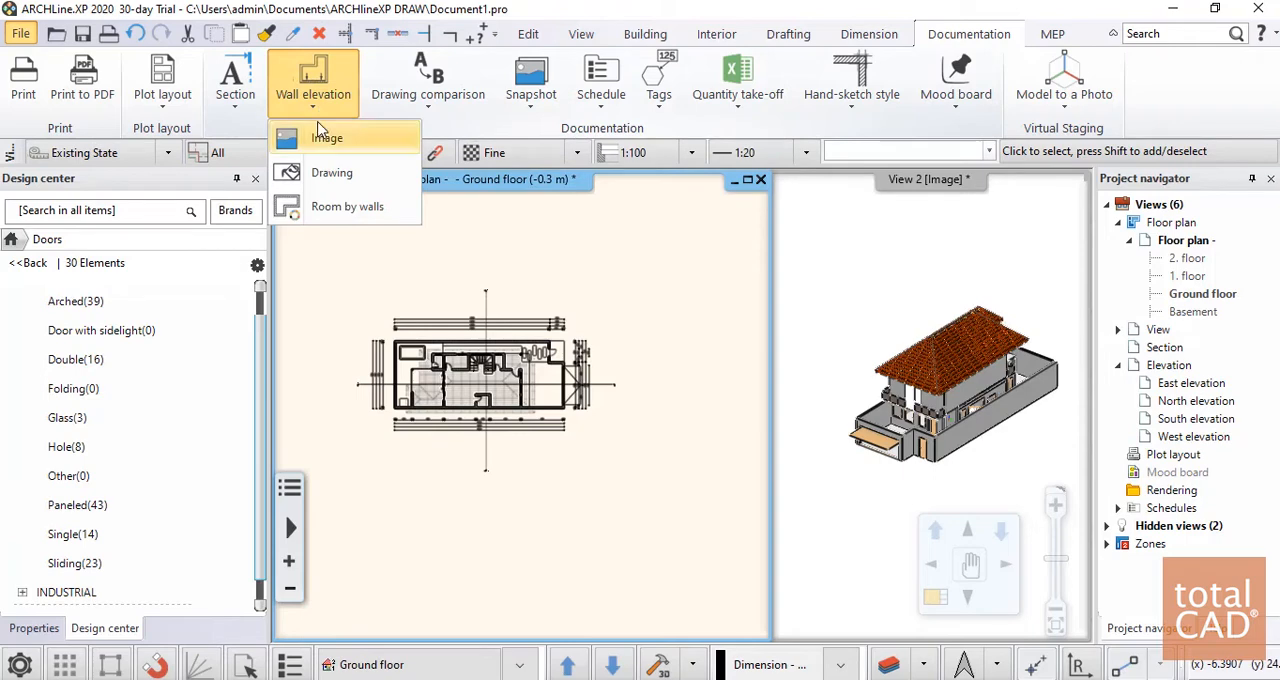
click(321, 95)
click(322, 106)
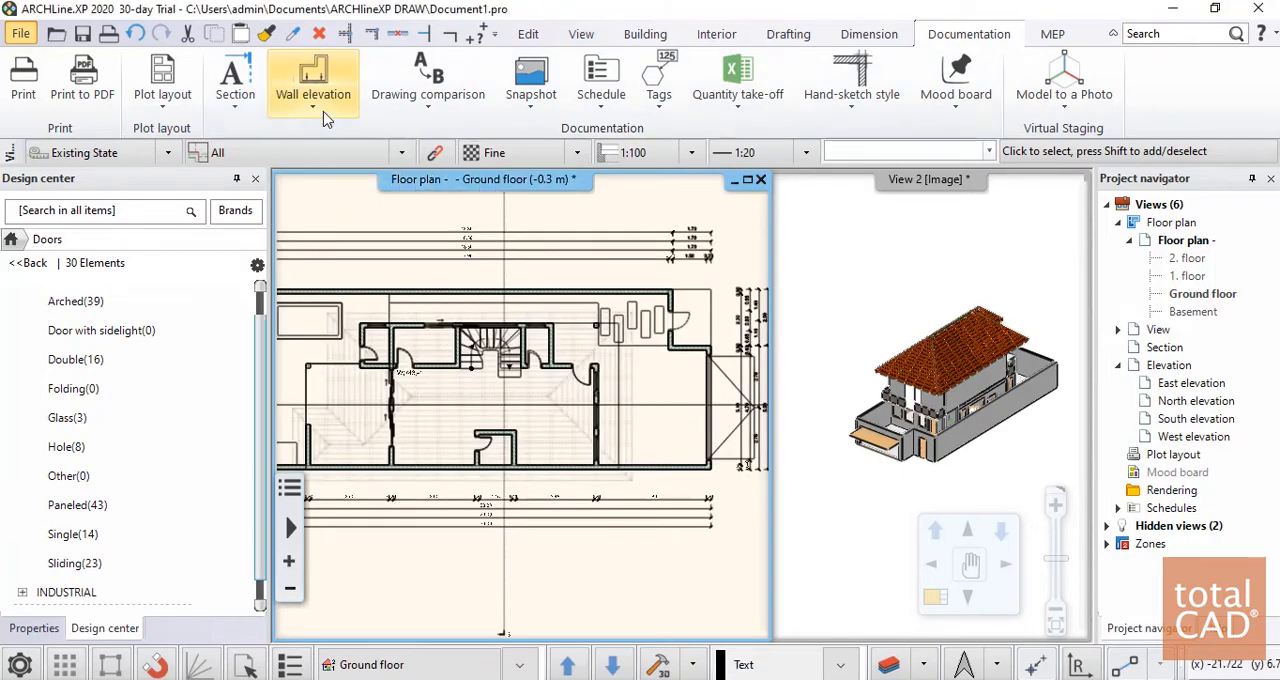
click(323, 115)
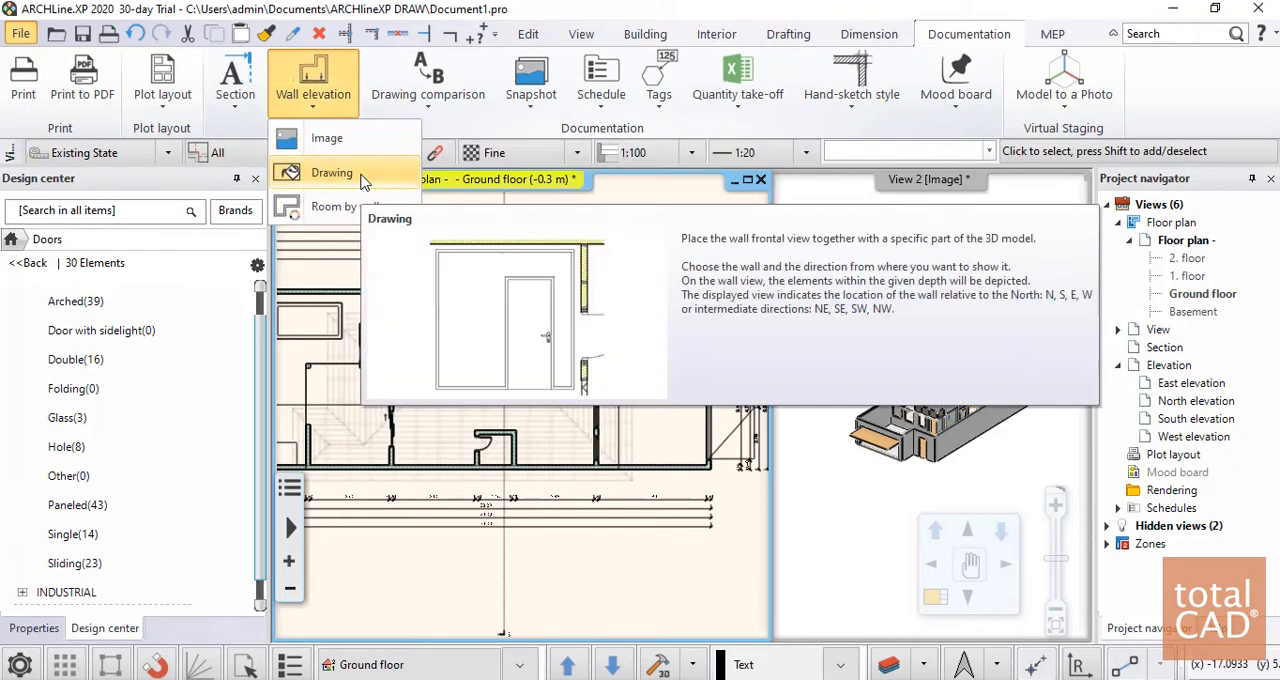
click(363, 181)
scroll(537, 397, up, 3)
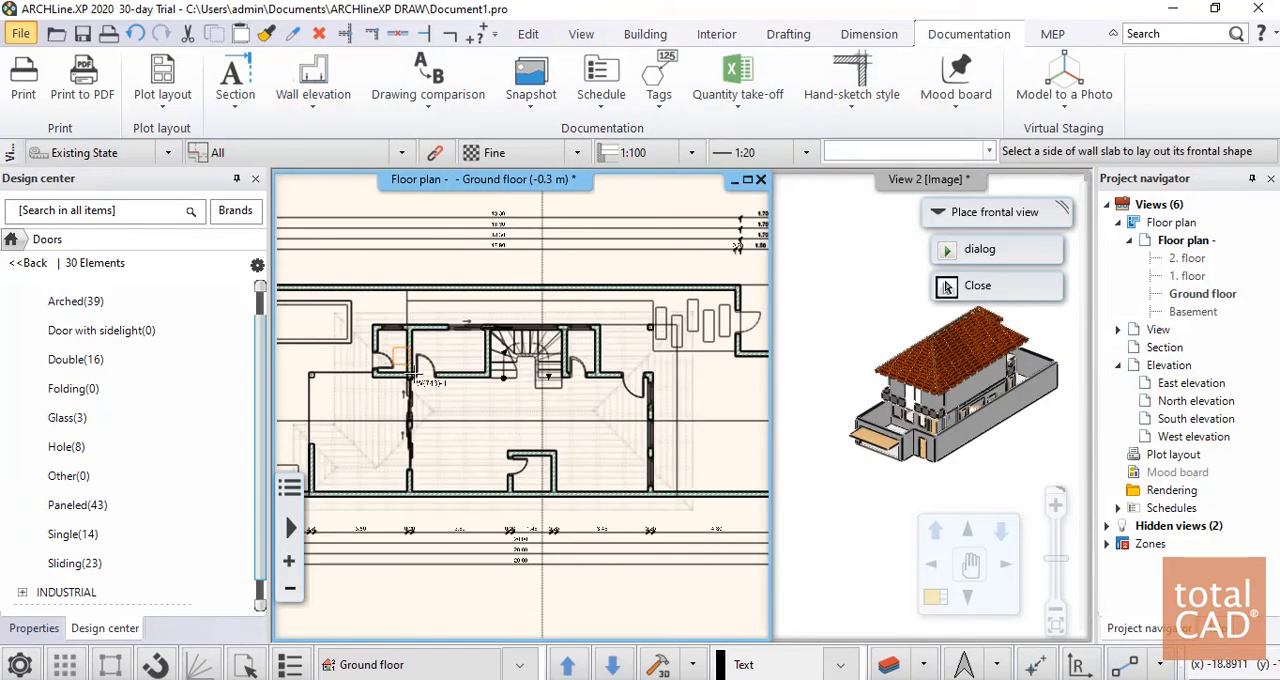
scroll(583, 407, down, 3)
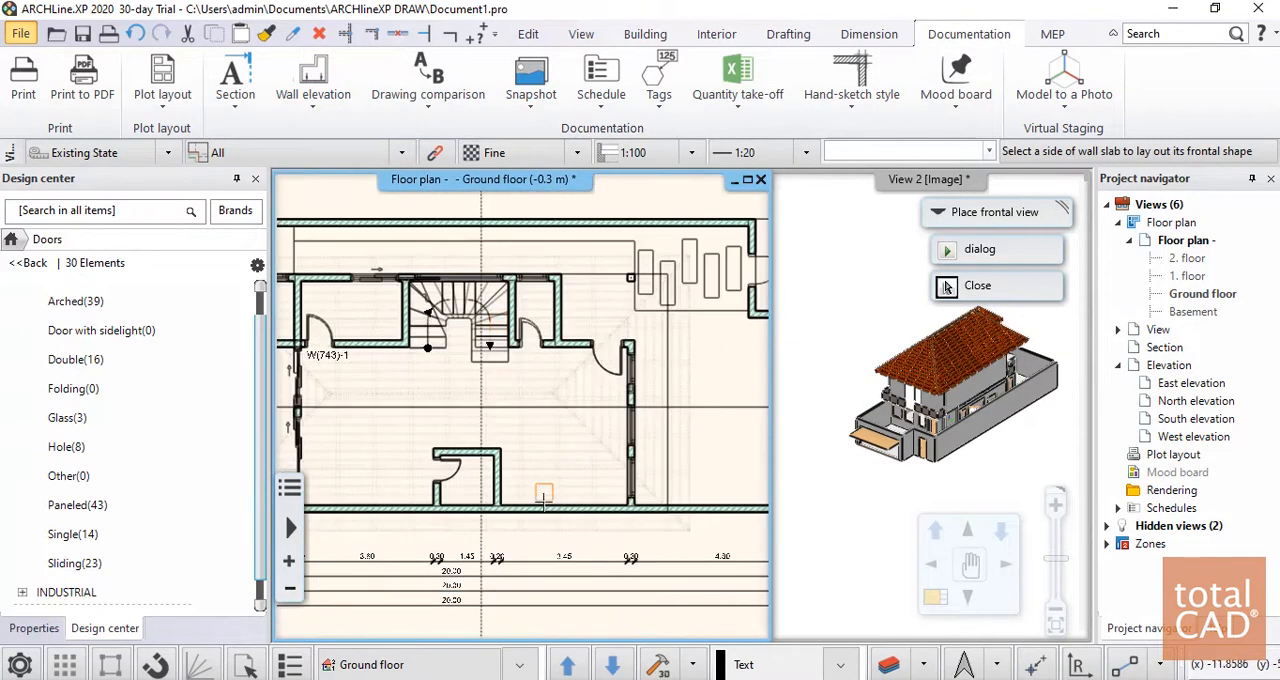
scroll(575, 438, up, 3)
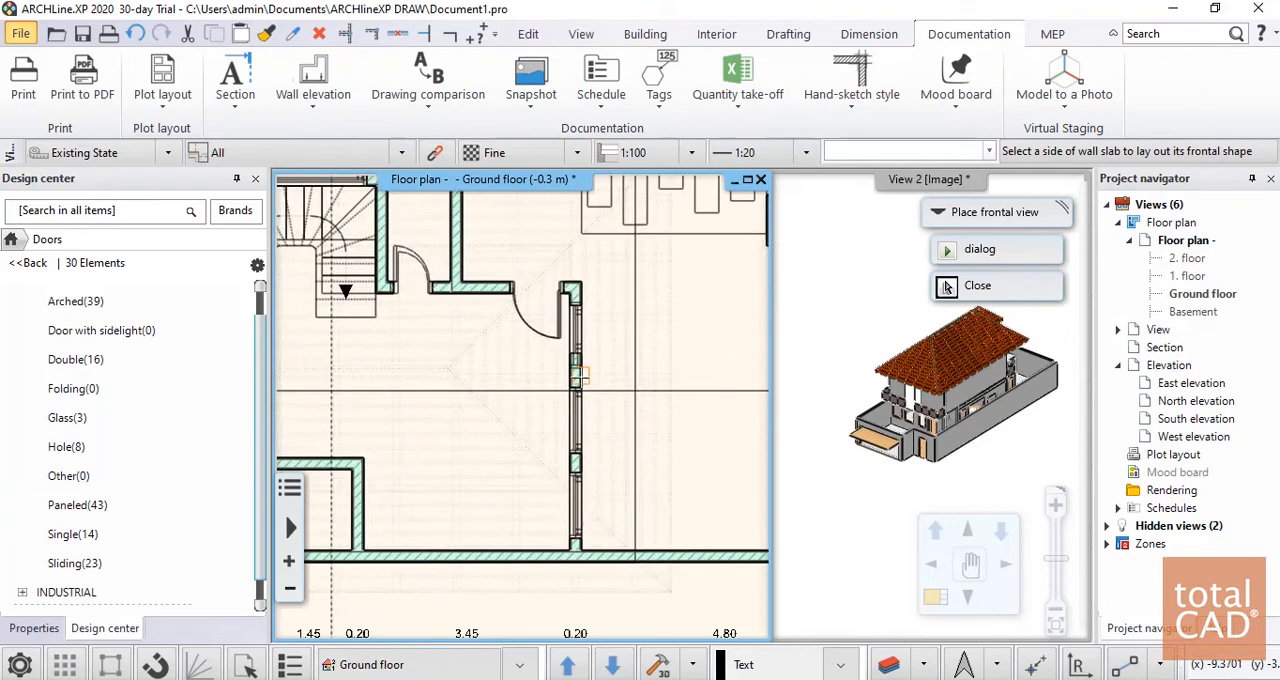
click(579, 386)
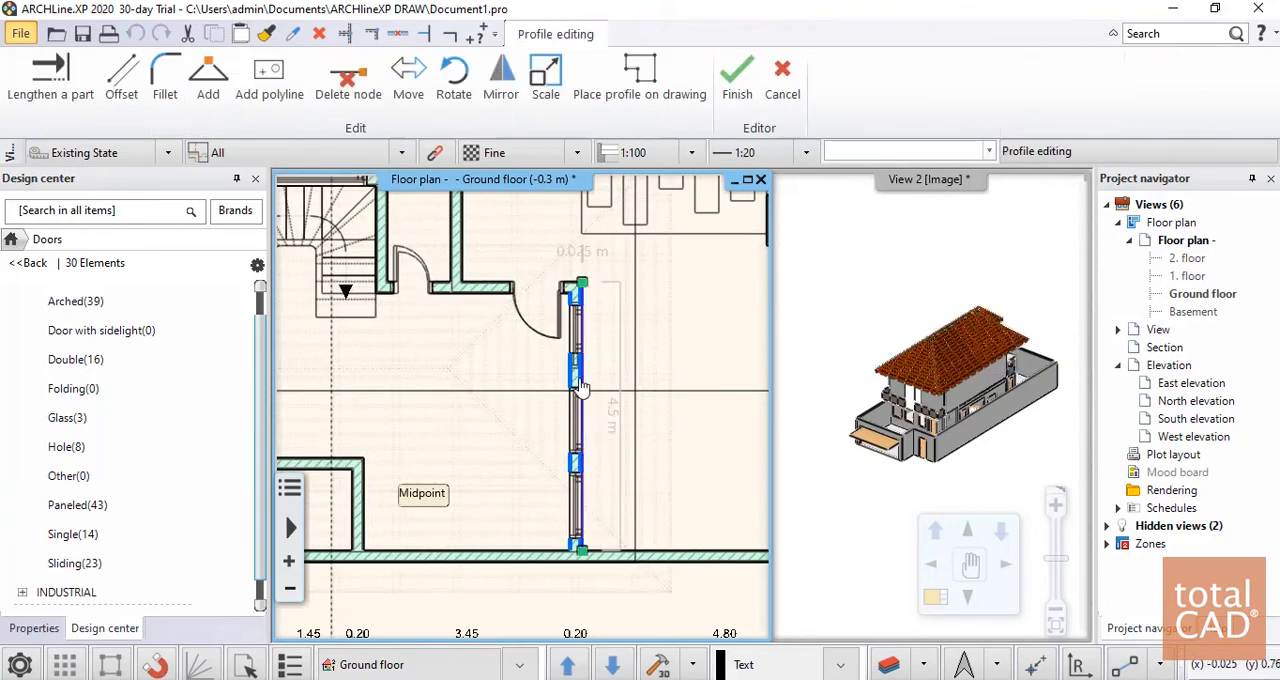
Accept the windowed wall's elevation profile and place its elevation drawing in the empty area beside the ground floor plan
scroll(475, 408, down, 3)
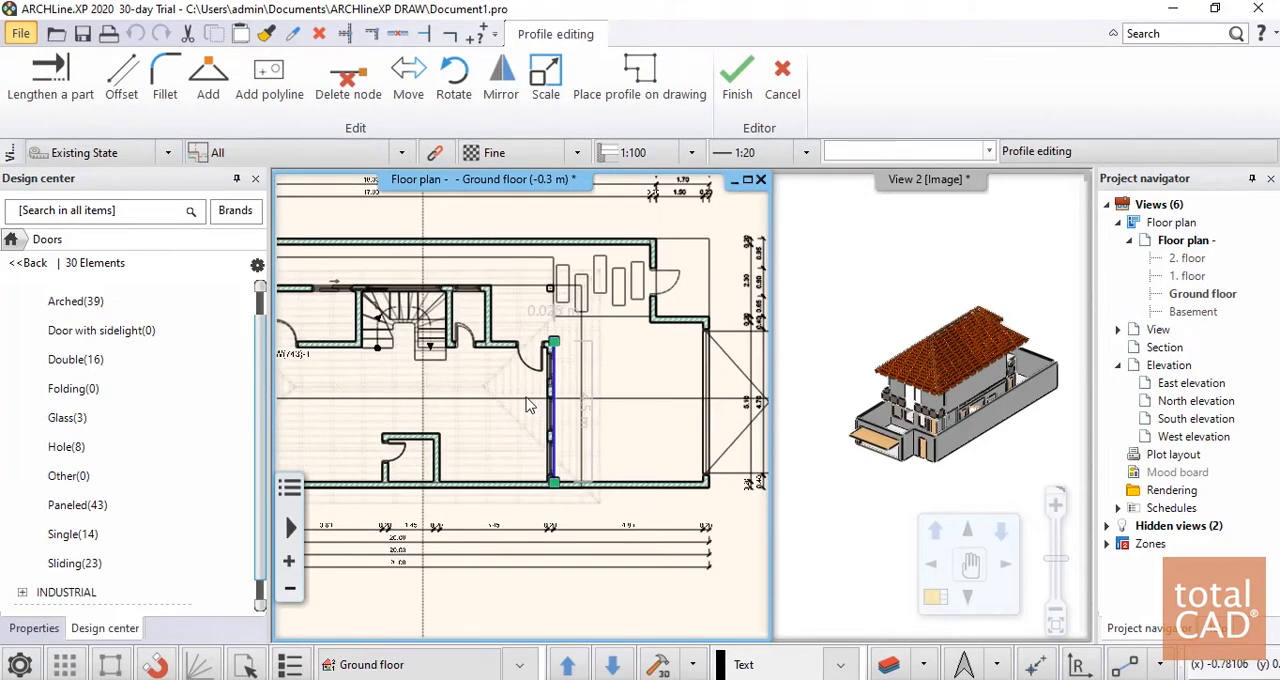
click(527, 399)
scroll(553, 390, down, 4)
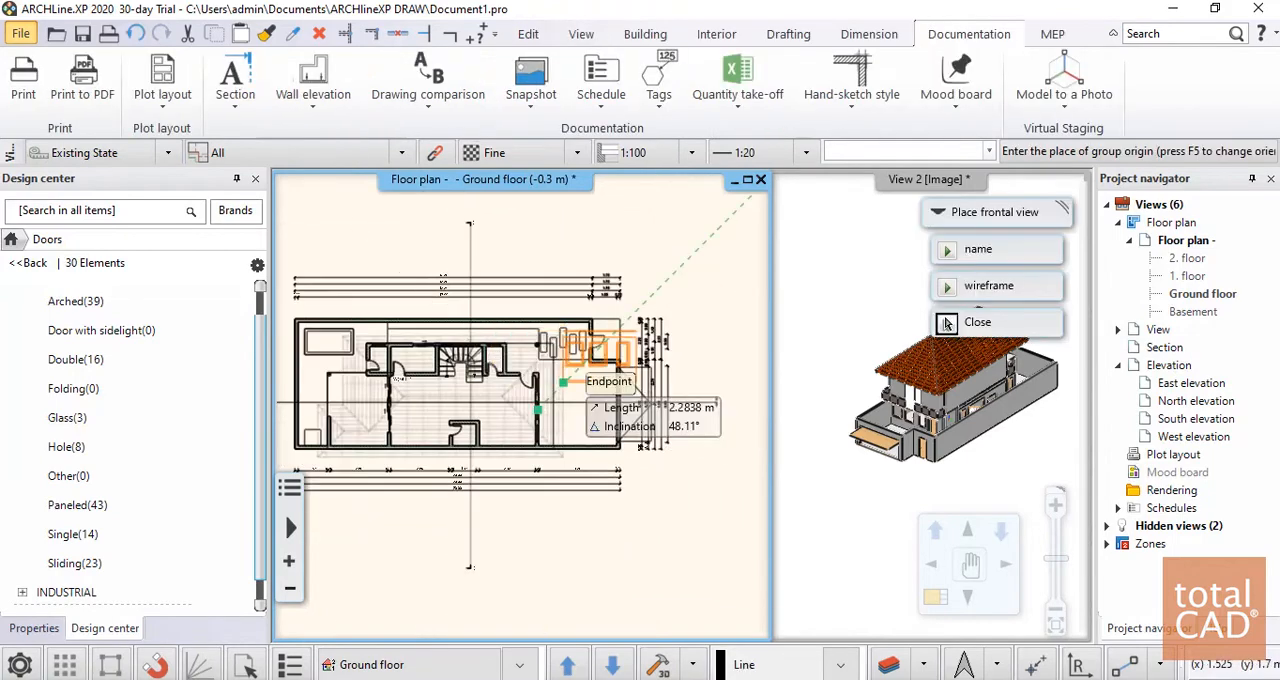
middle_drag(572, 366, 343, 338)
click(558, 305)
scroll(652, 421, up, 5)
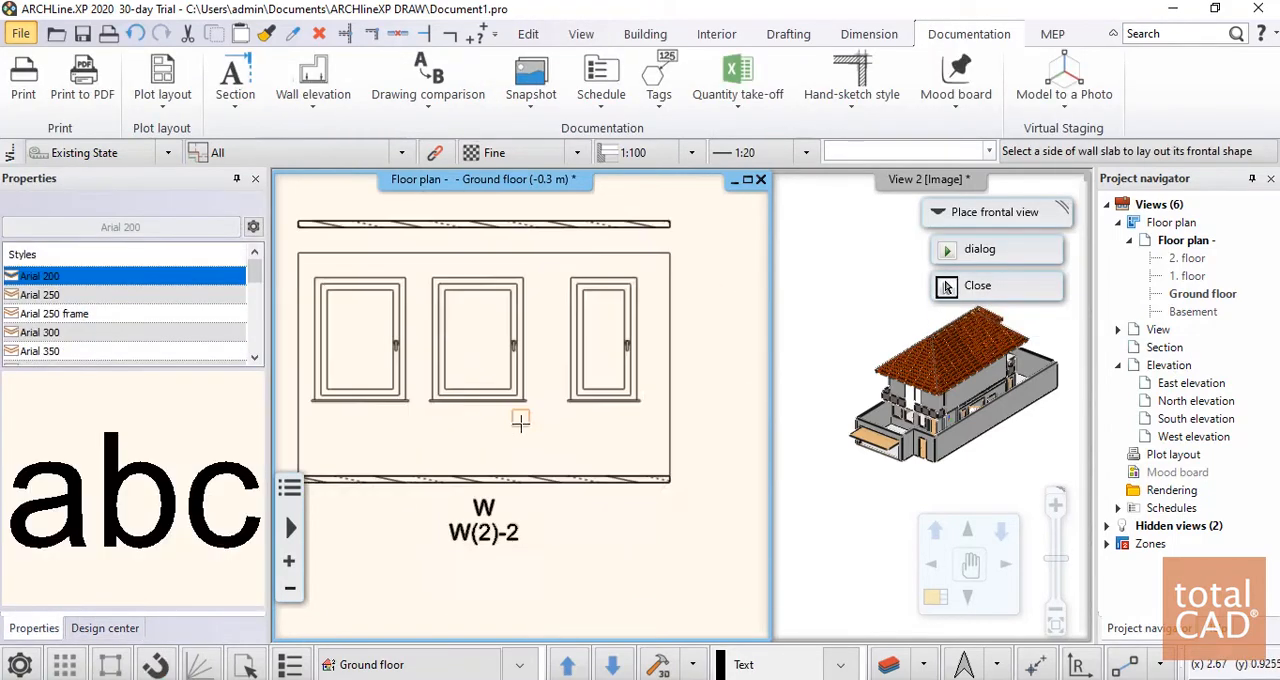
scroll(652, 421, down, 6)
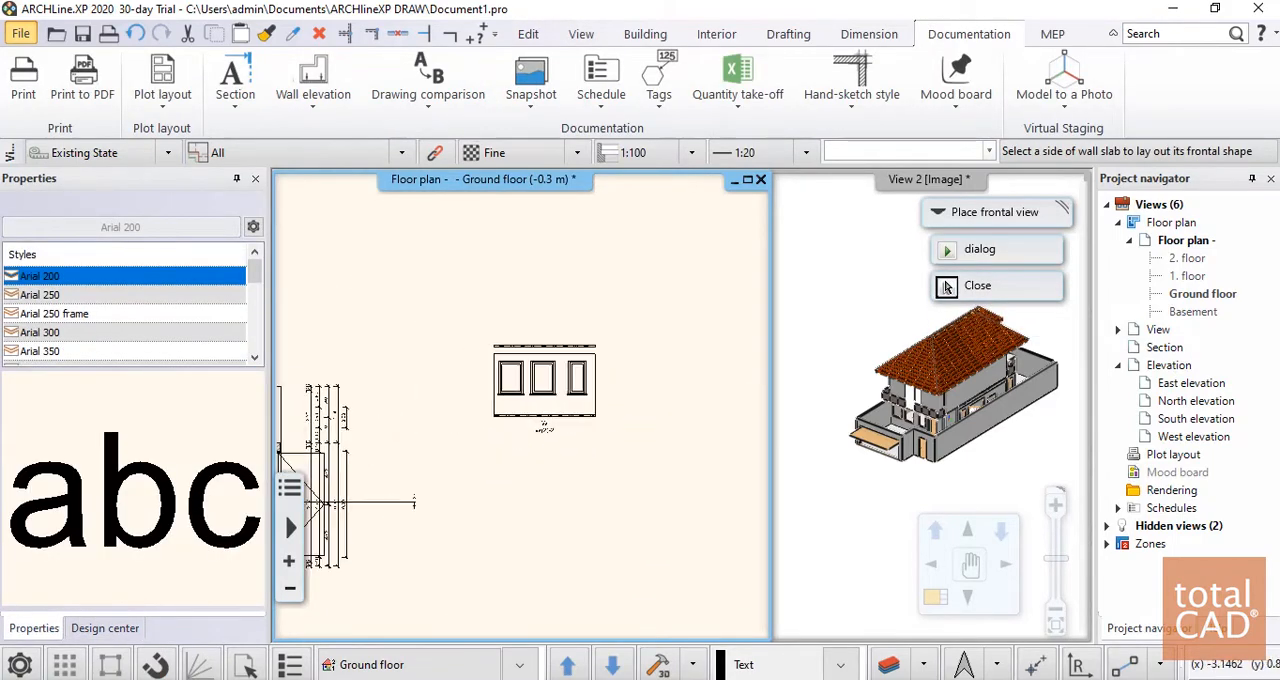
Lay out the elevation of the long boundary wall along the plan's upper edge and place it above the first elevation drawing
scroll(456, 365, up, 1)
click(434, 366)
scroll(434, 376, down, 3)
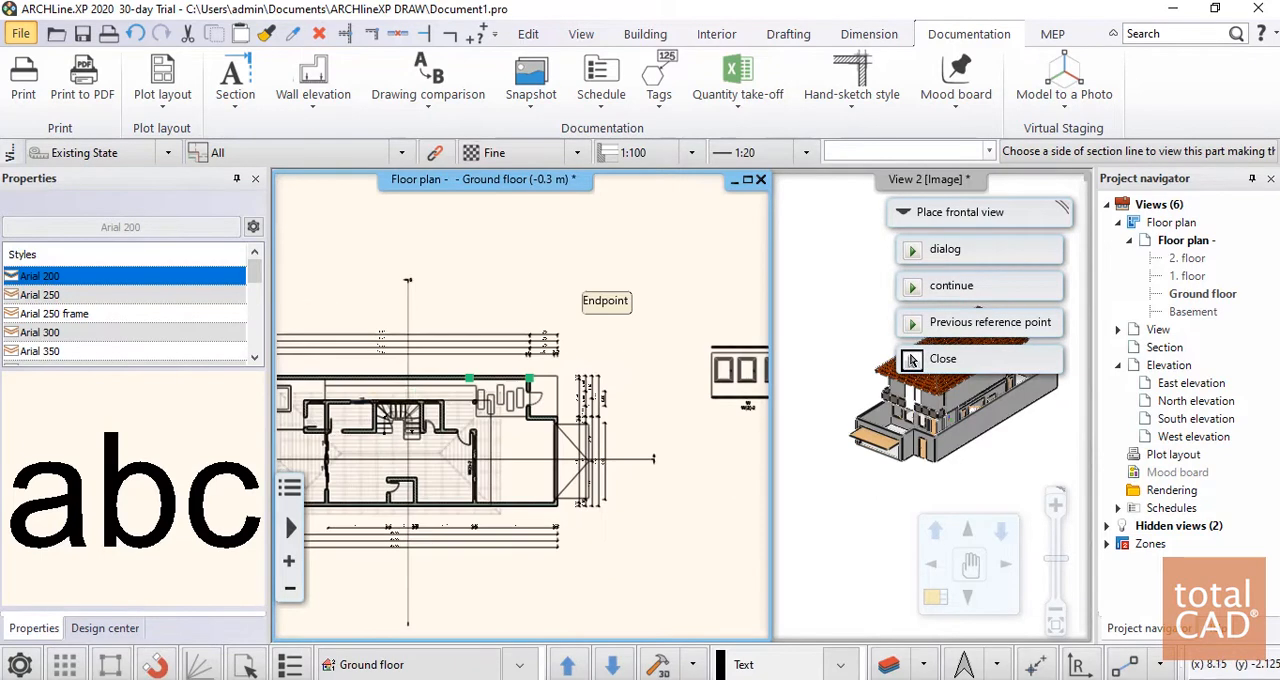
click(407, 480)
scroll(522, 408, down, 2)
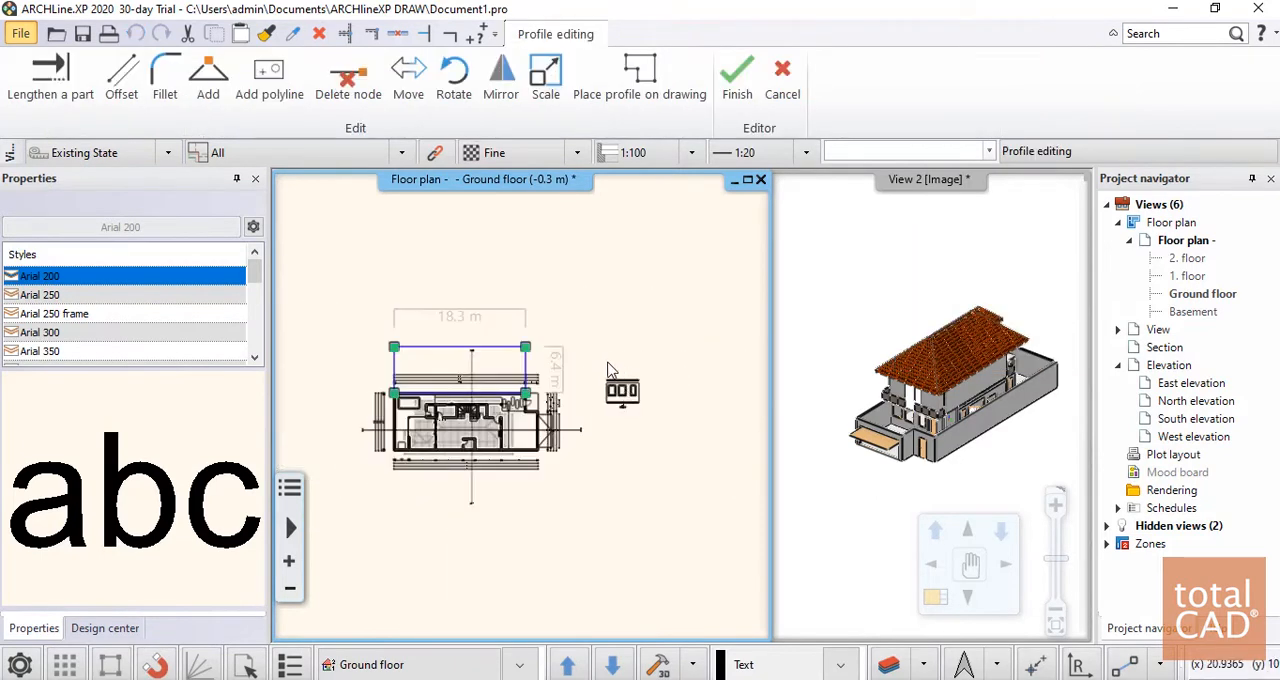
key(Return)
click(592, 306)
scroll(680, 300, up, 5)
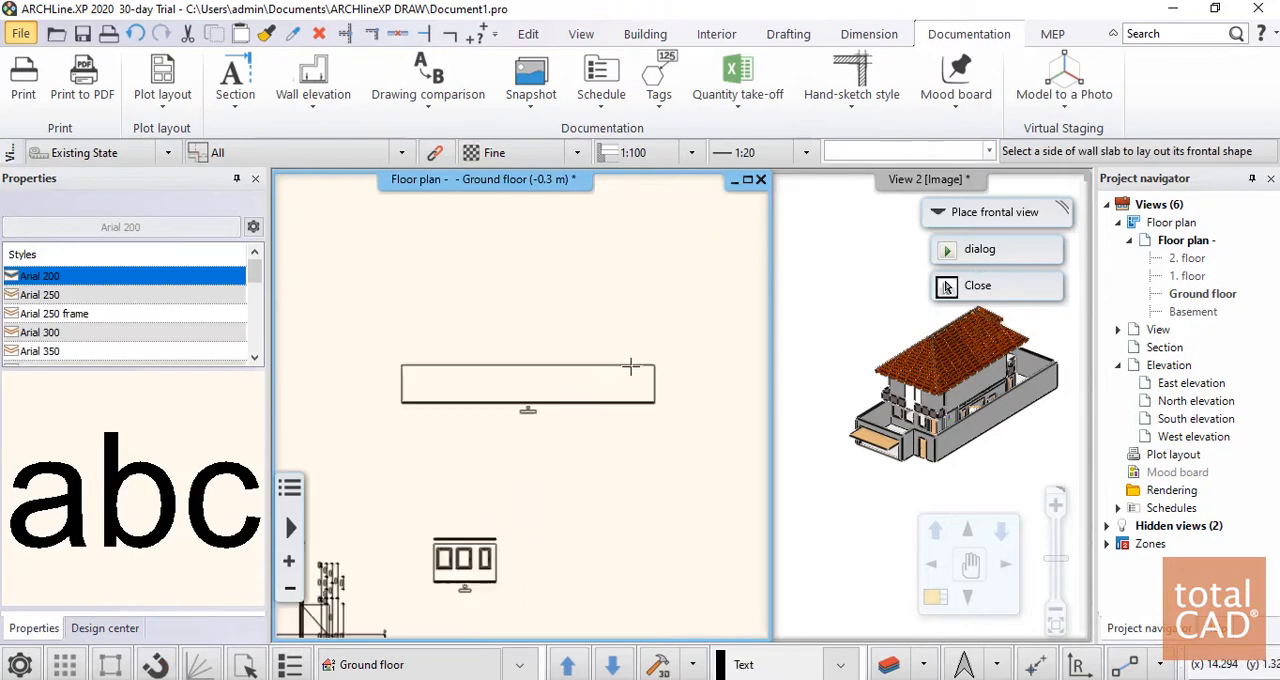
scroll(470, 449, up, 3)
scroll(477, 443, down, 7)
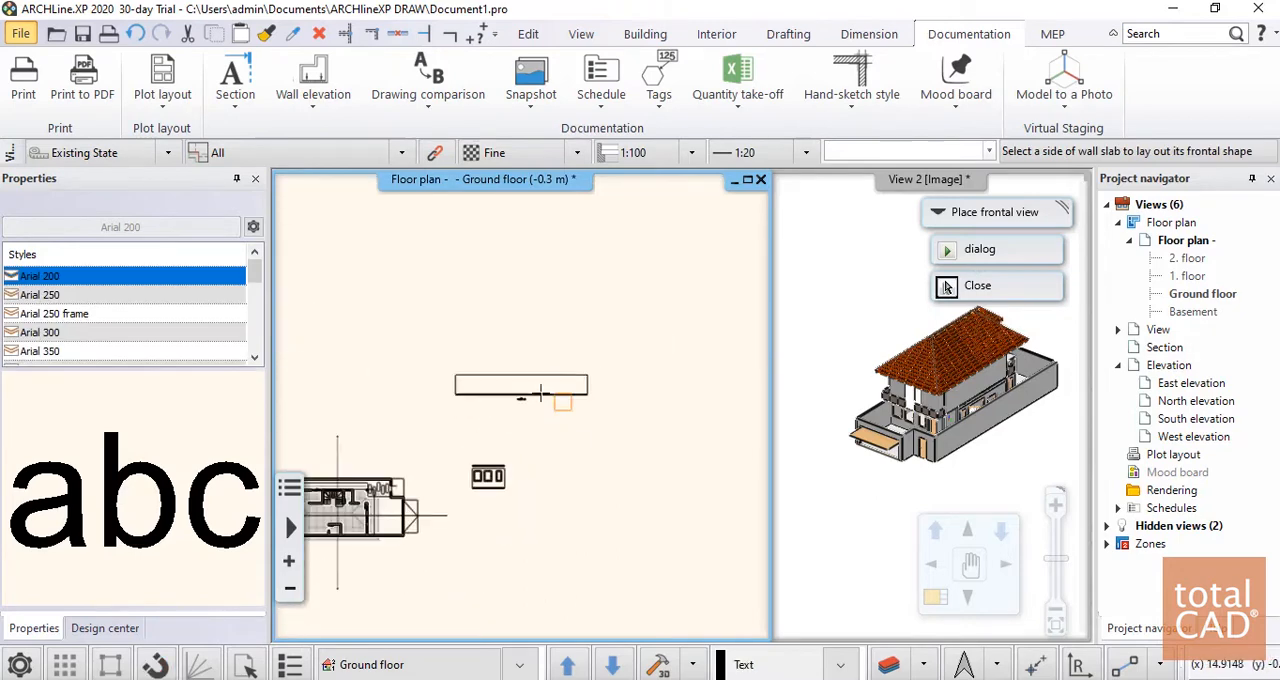
Delete the two wall elevation drawings placed beside the ground floor plan
key(Escape)
drag(447, 369, 610, 528)
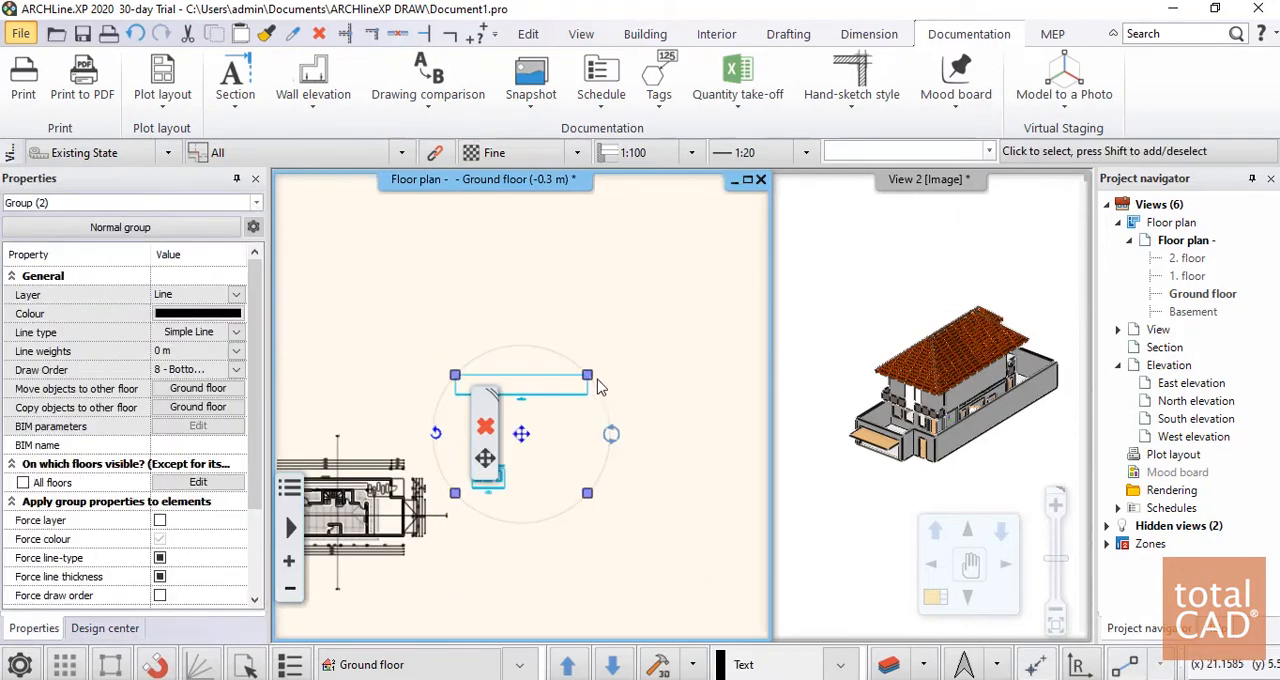
key(Delete)
Generate Room by walls elevations for the small room beside the stairs, place them next to the floor plan and inspect them
scroll(480, 402, down, 2)
middle_drag(345, 412, 387, 275)
scroll(393, 298, up, 5)
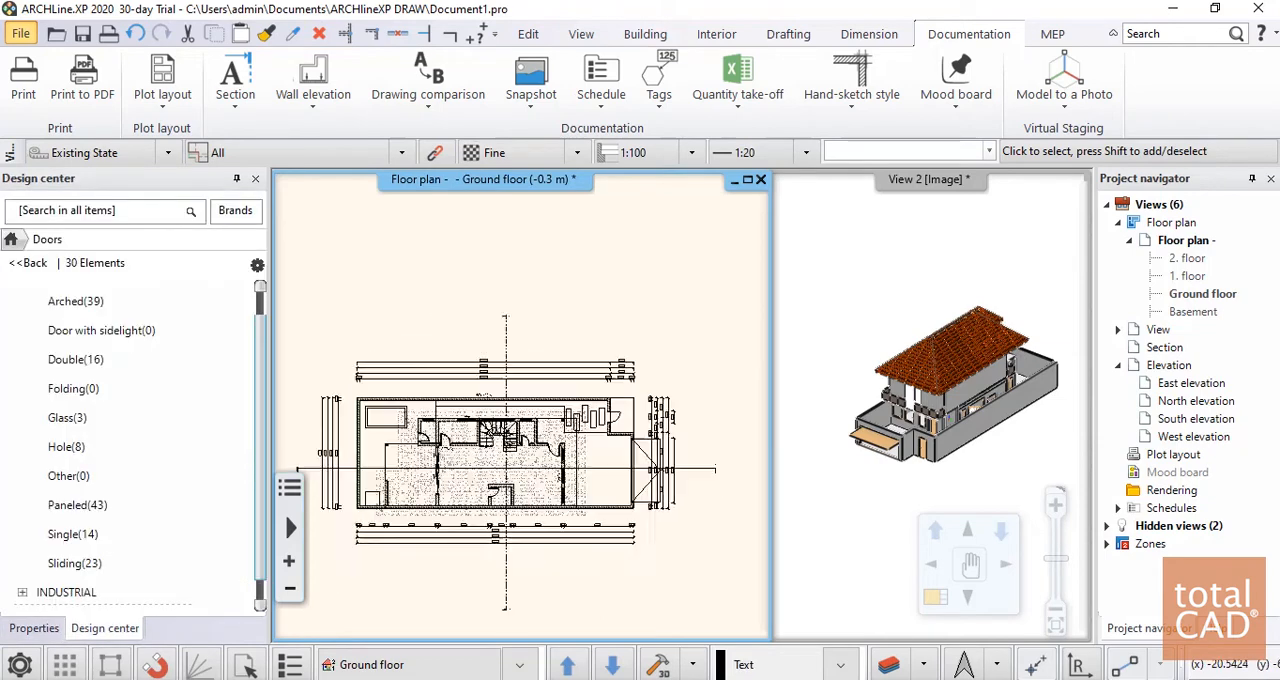
click(330, 105)
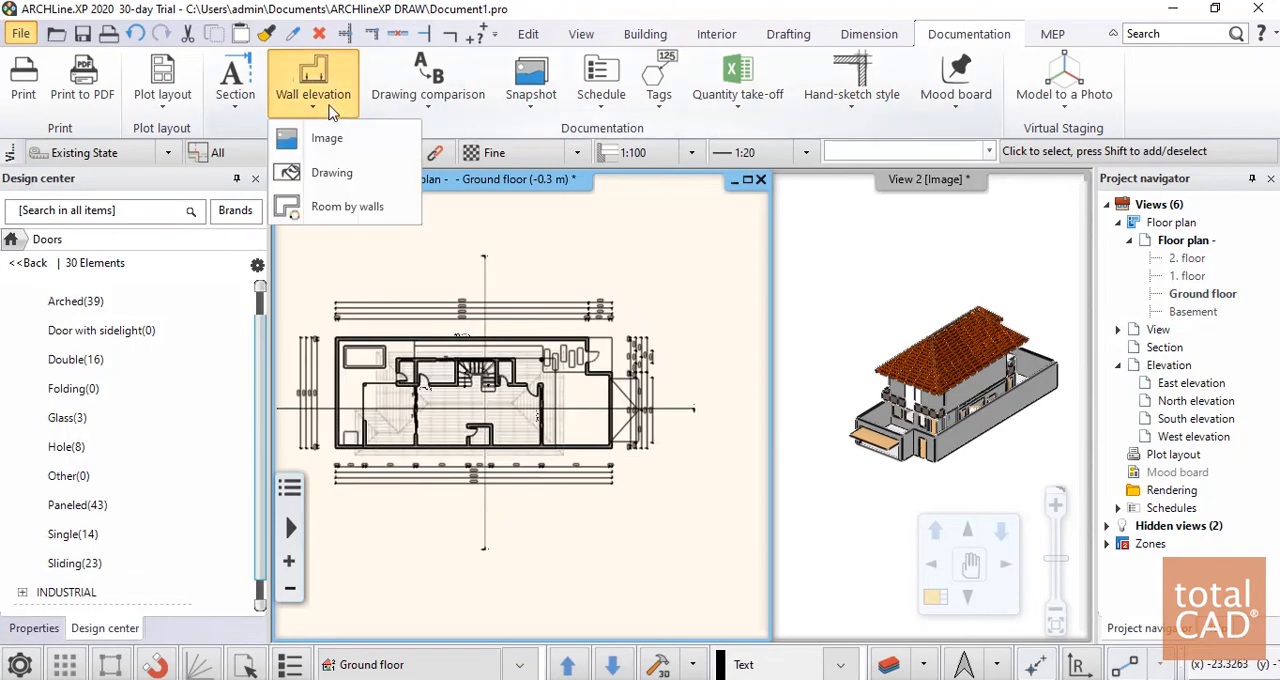
click(353, 207)
scroll(520, 400, up, 5)
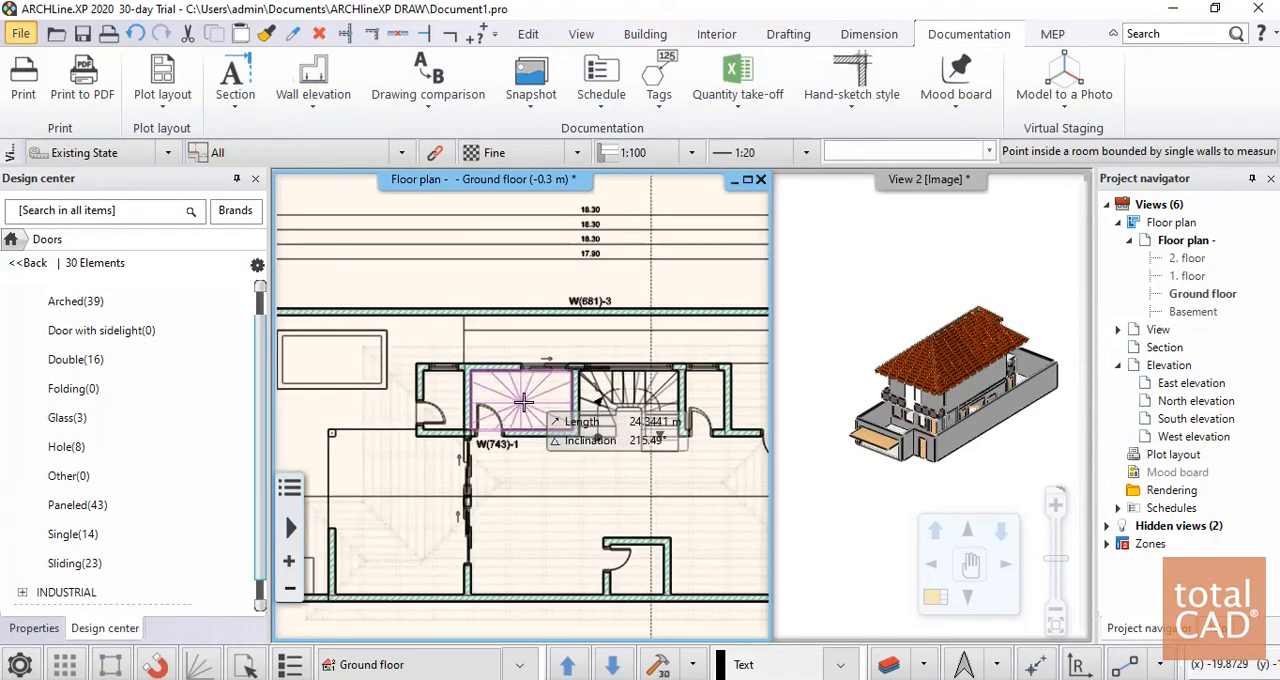
click(523, 401)
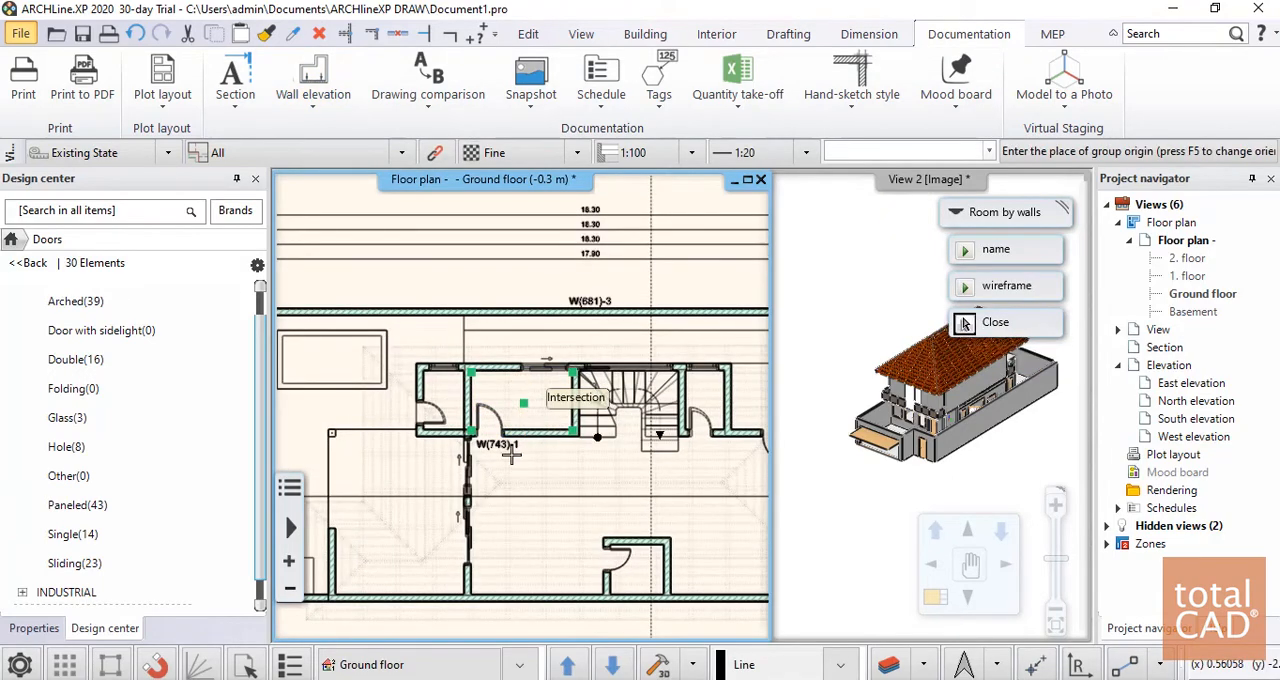
scroll(574, 371, down, 5)
middle_drag(577, 370, 280, 320)
click(556, 286)
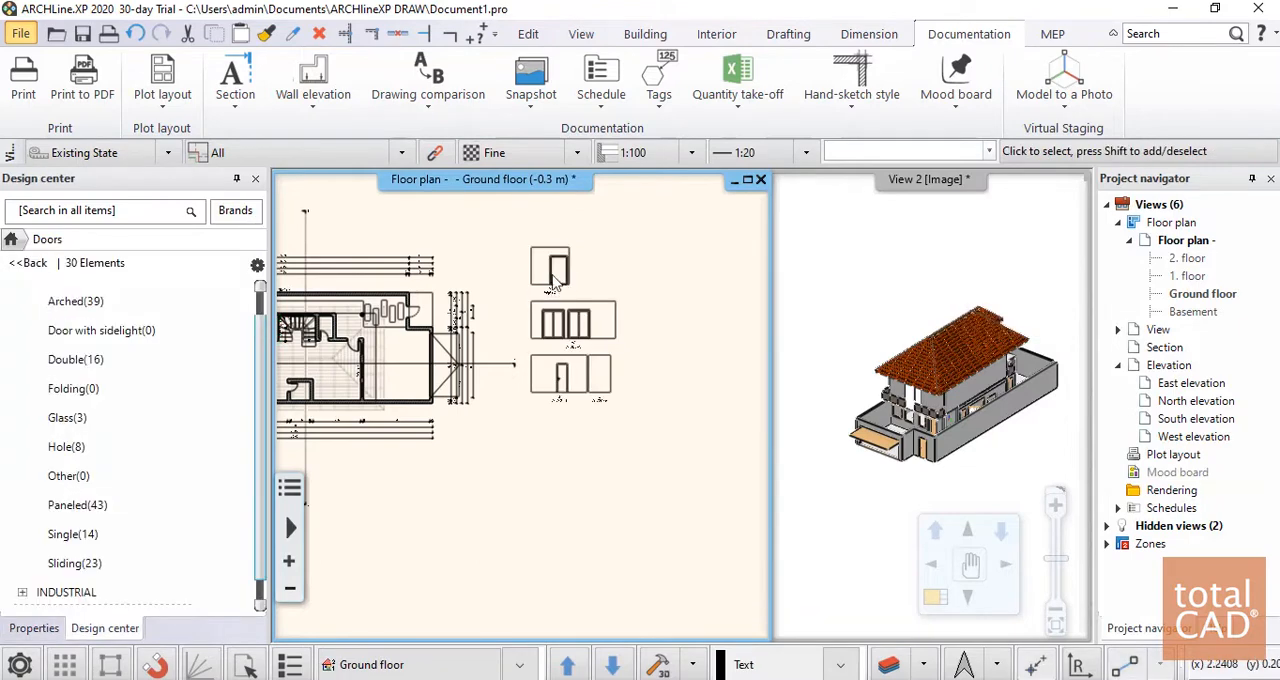
scroll(575, 360, up, 5)
middle_drag(485, 291, 506, 355)
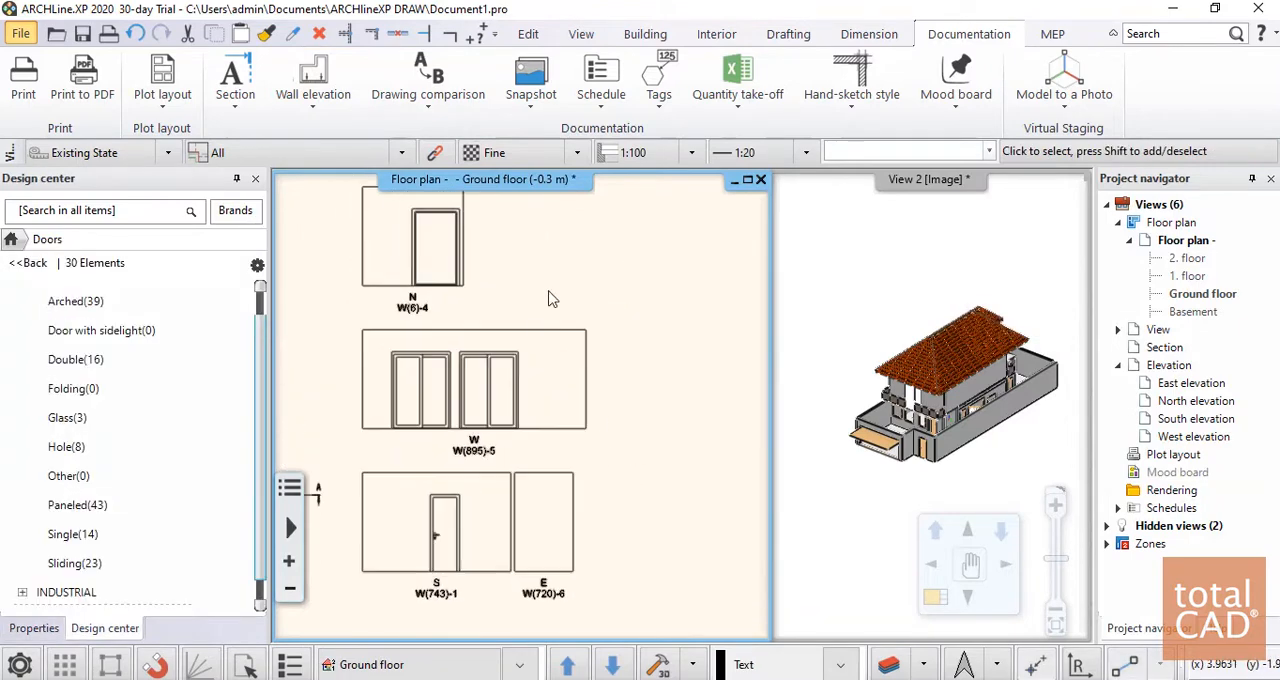
Delete the whole group of room wall elevations beside the floor plan
scroll(546, 461, down, 3)
drag(447, 287, 642, 537)
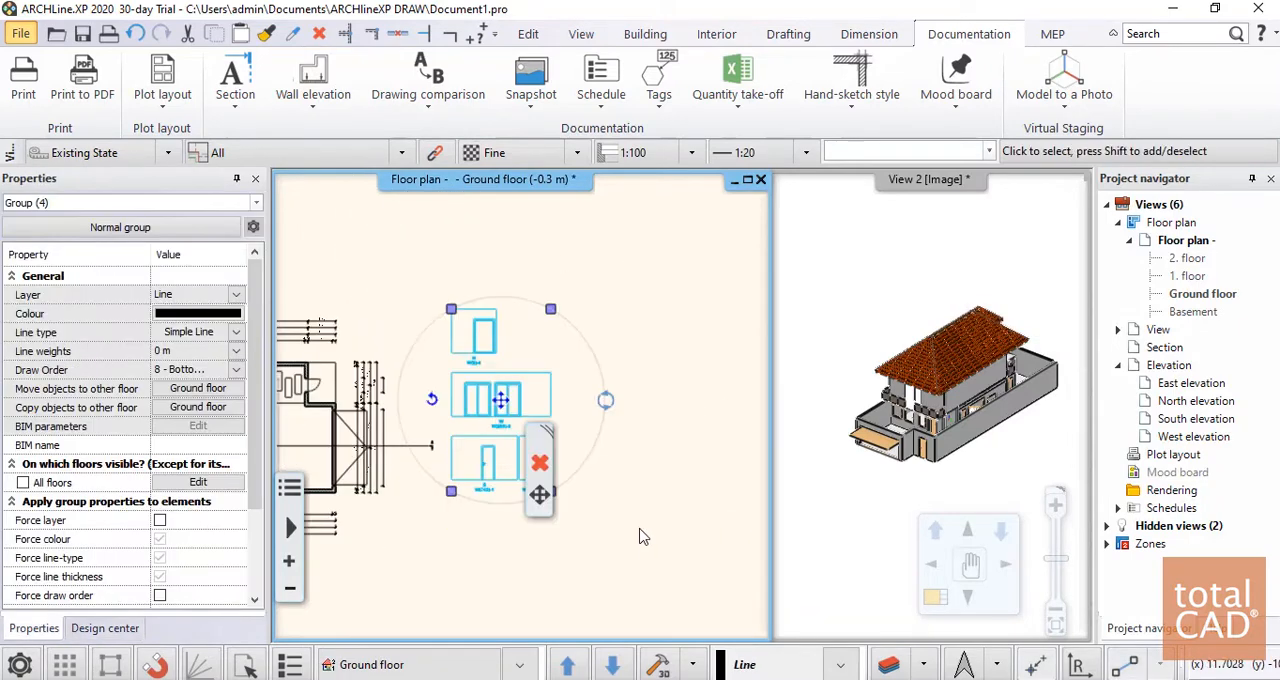
key(Delete)
scroll(640, 516, down, 3)
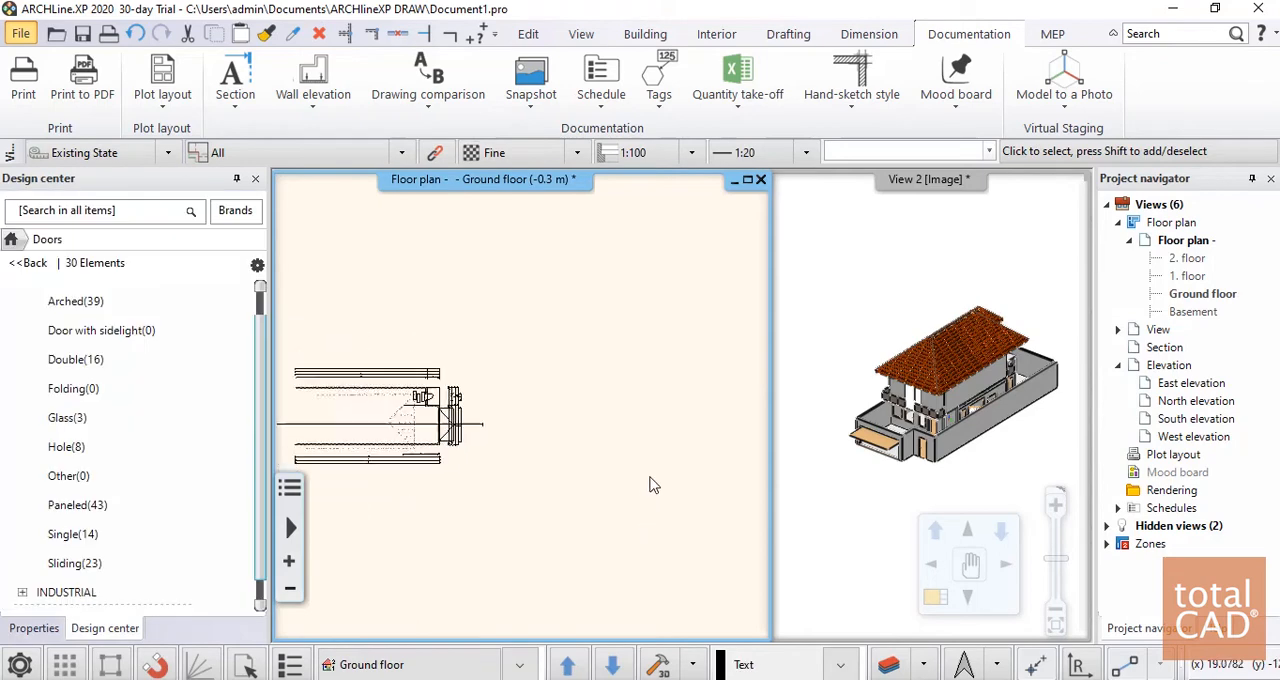
middle_drag(484, 441, 586, 399)
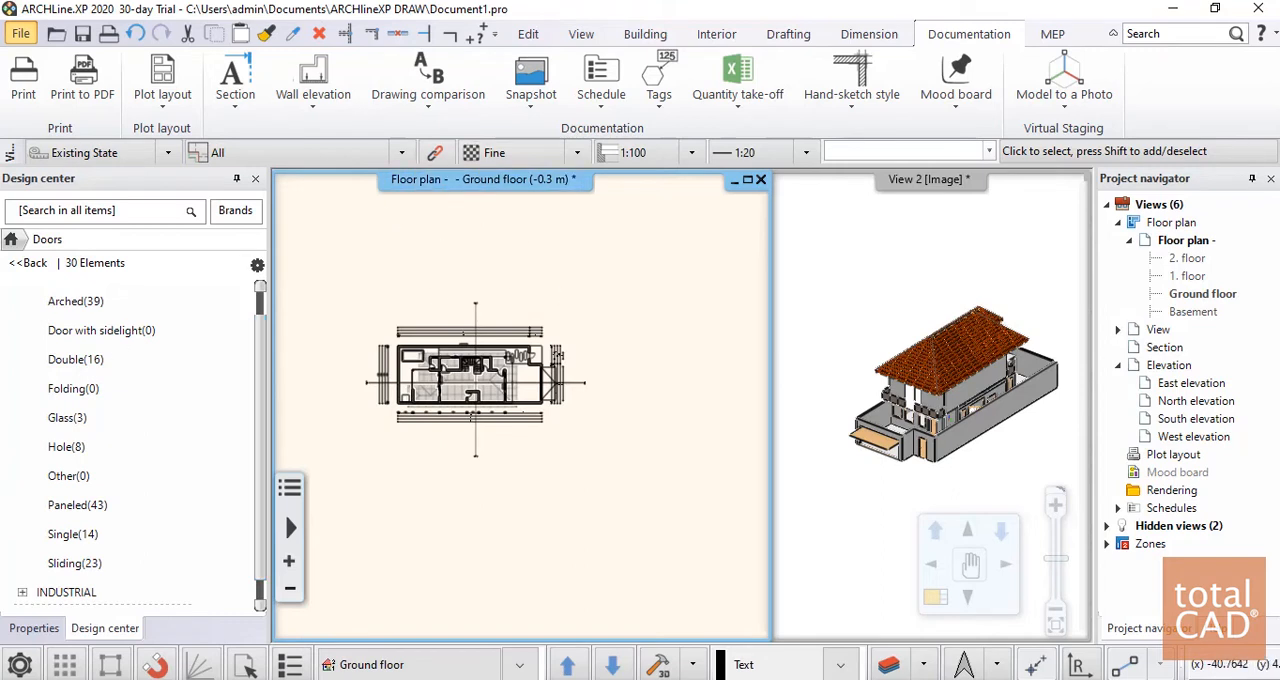
scroll(460, 420, up, 2)
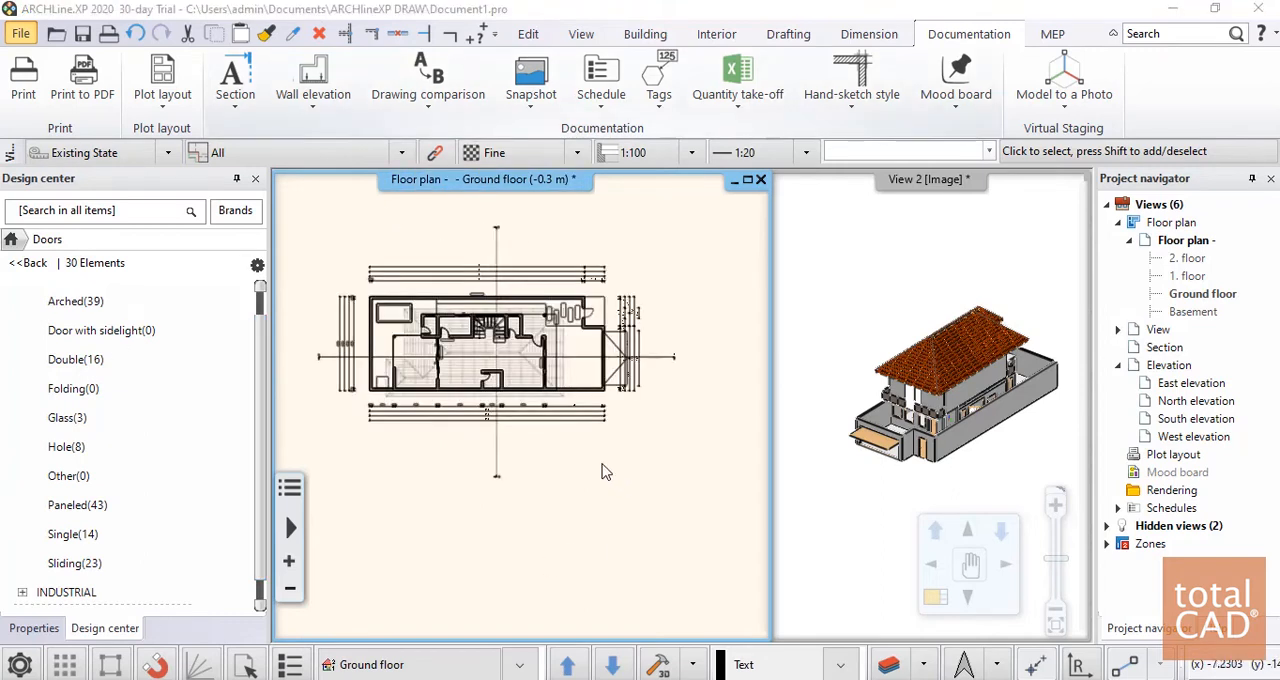
middle_drag(563, 224, 567, 245)
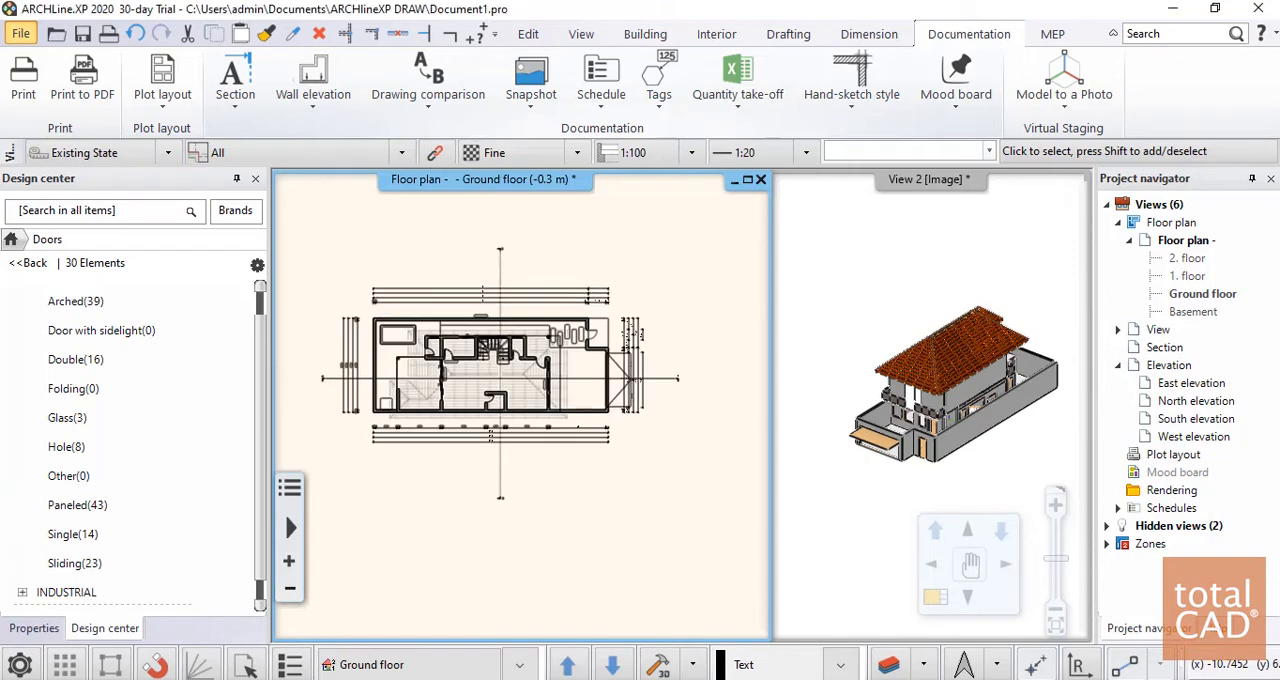
Run an Excel quantity take-off as a Building calculation with all element classes and Export BIM parameters enabled
click(708, 113)
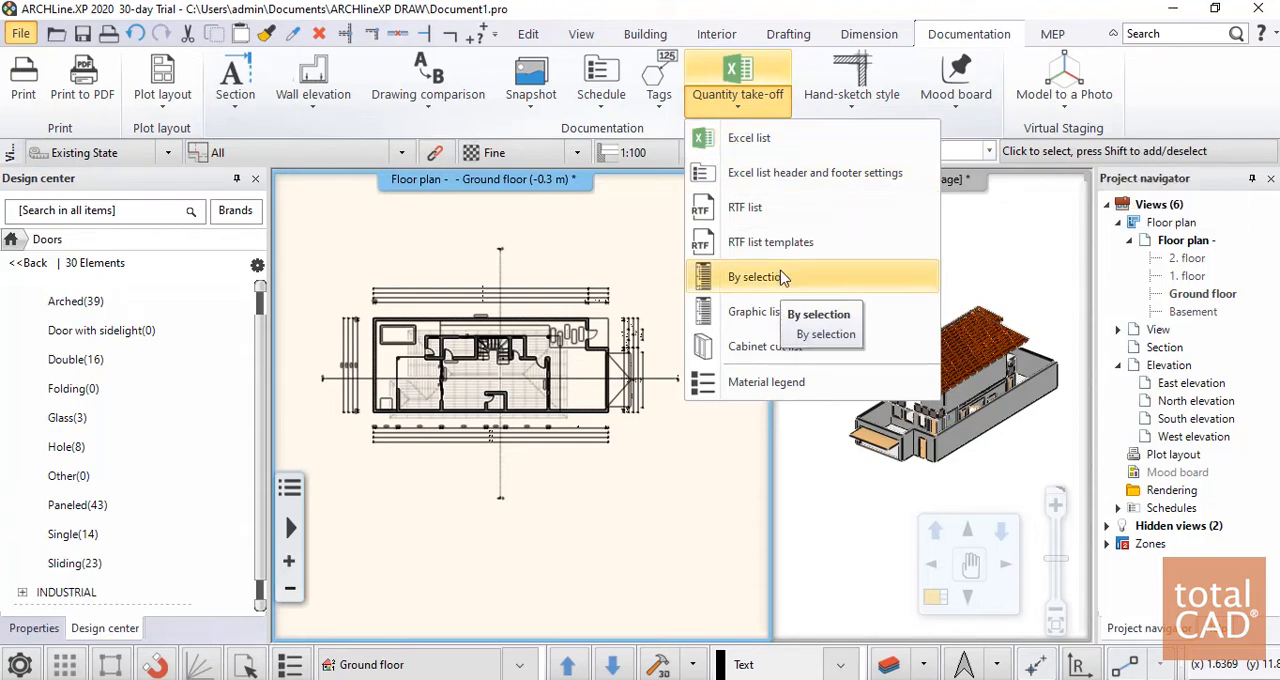
click(790, 138)
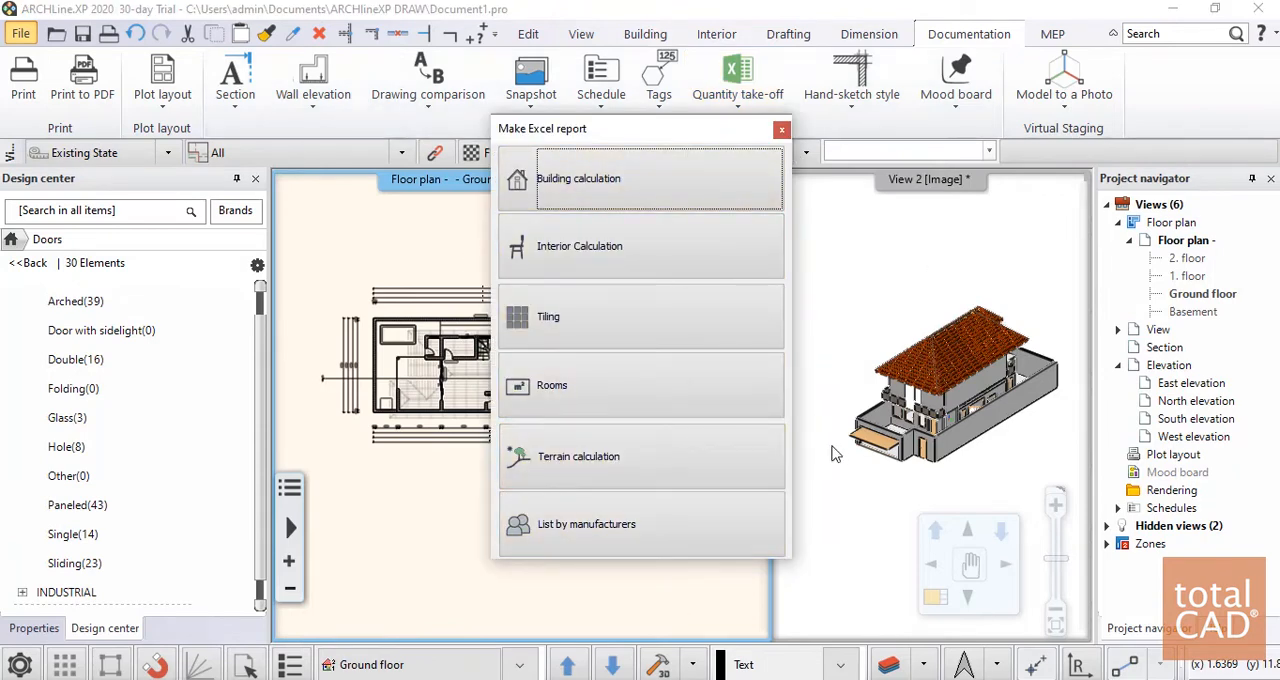
click(627, 199)
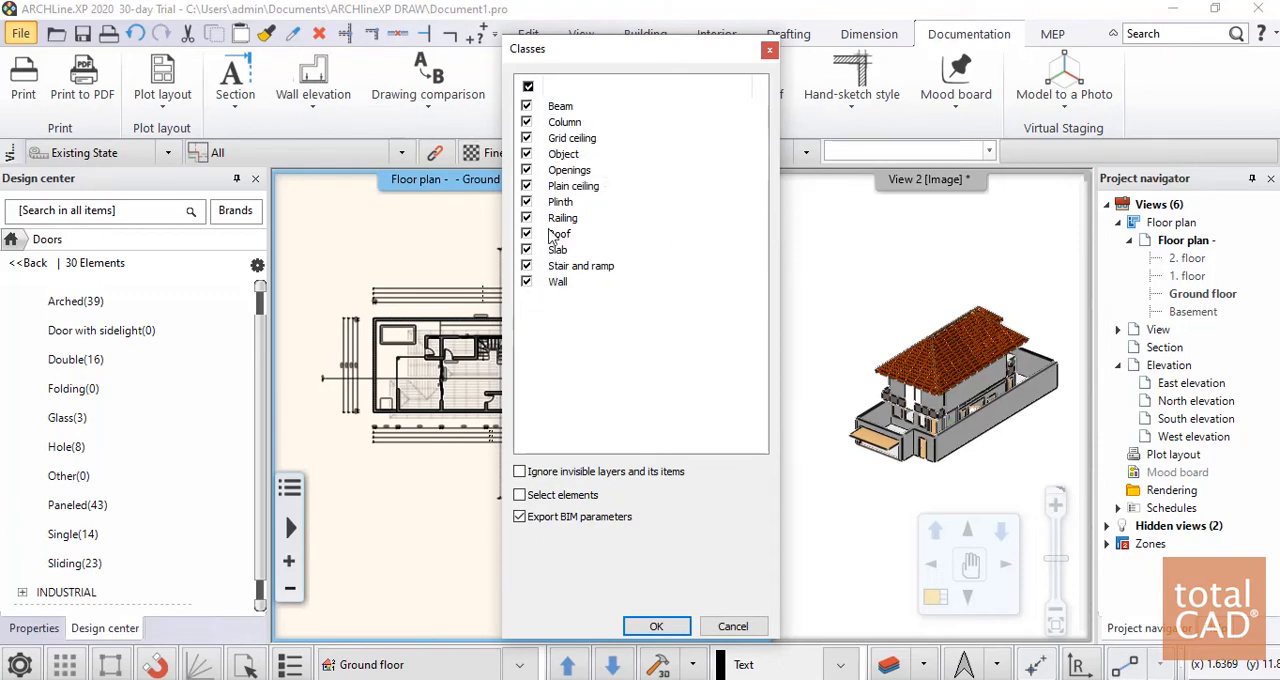
click(653, 627)
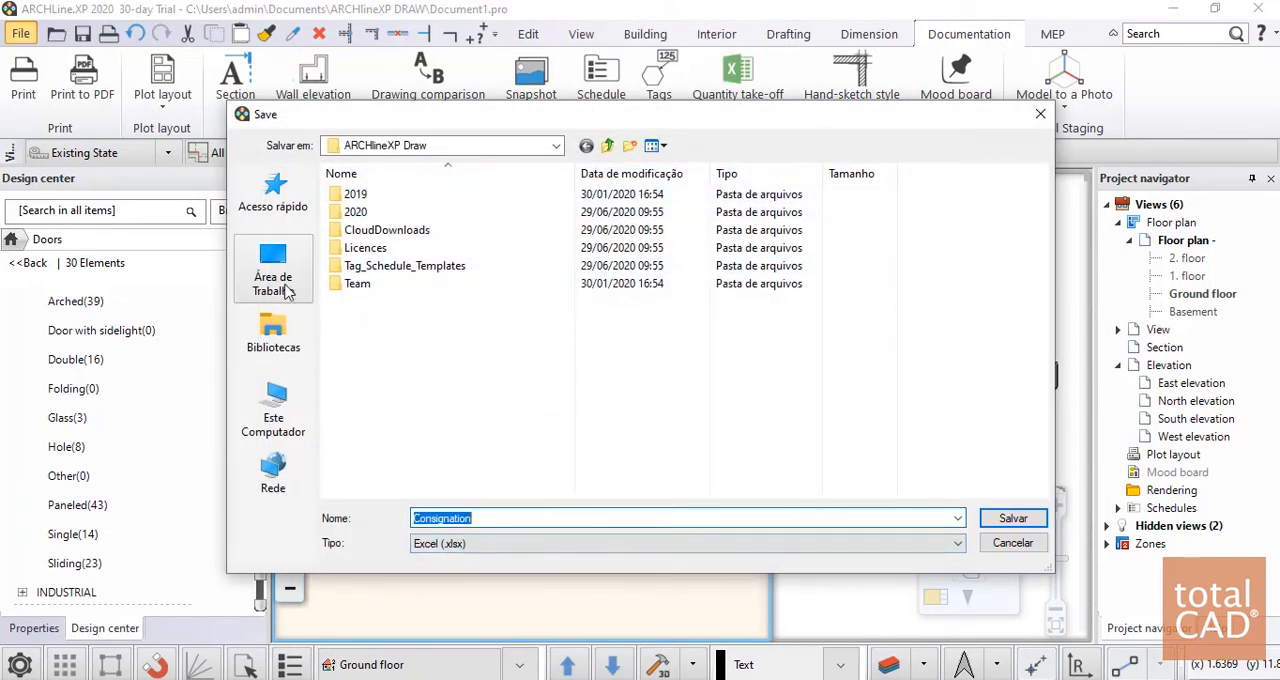
Save the Excel report on the desktop (Área de Trabalho) under the name Apresentação
click(283, 283)
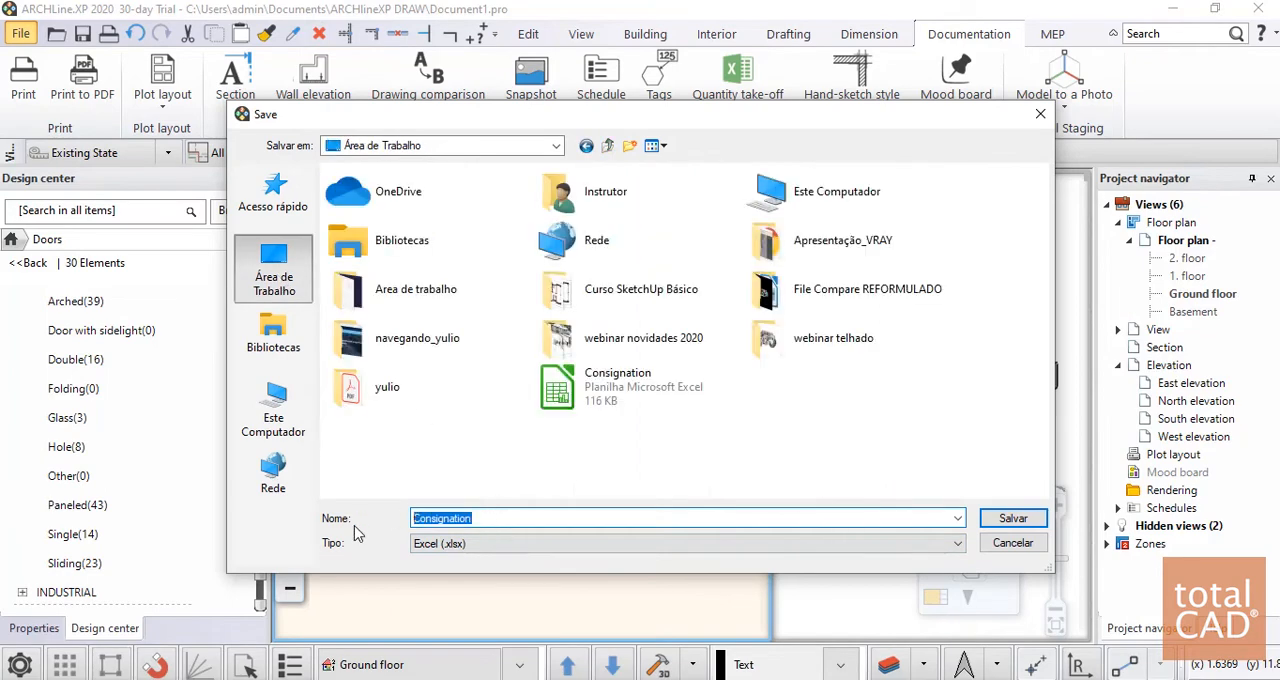
text(Apresentação)
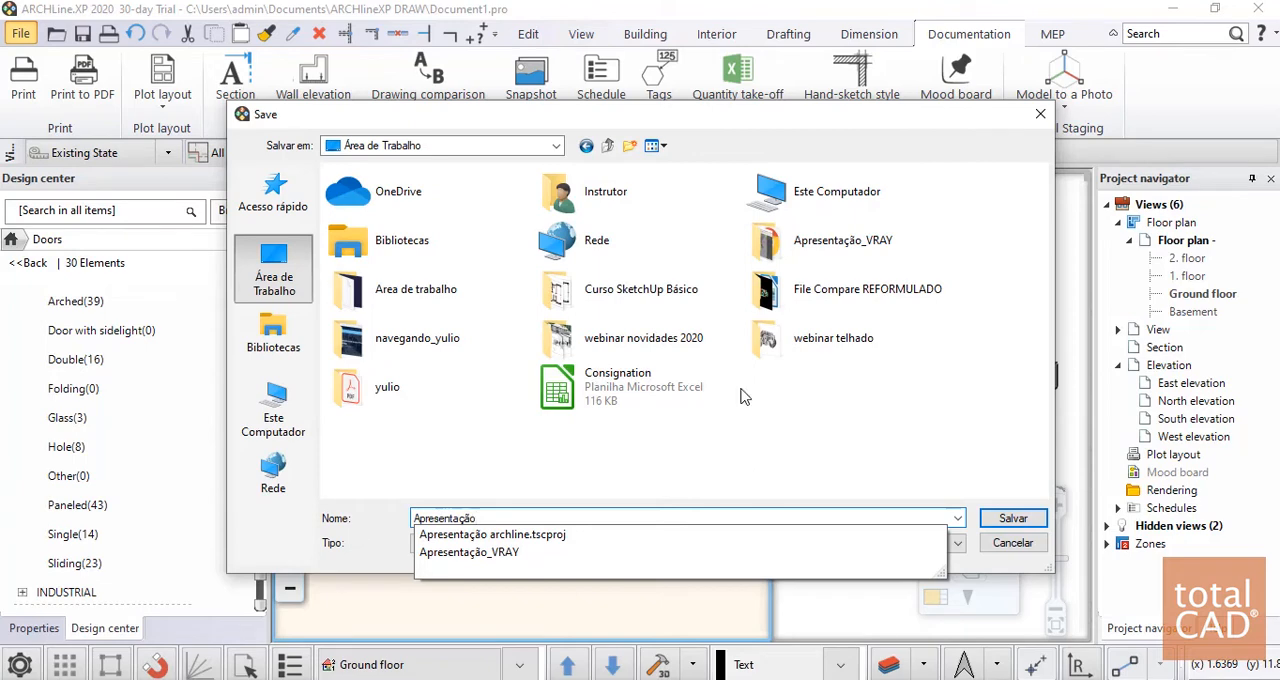
click(995, 522)
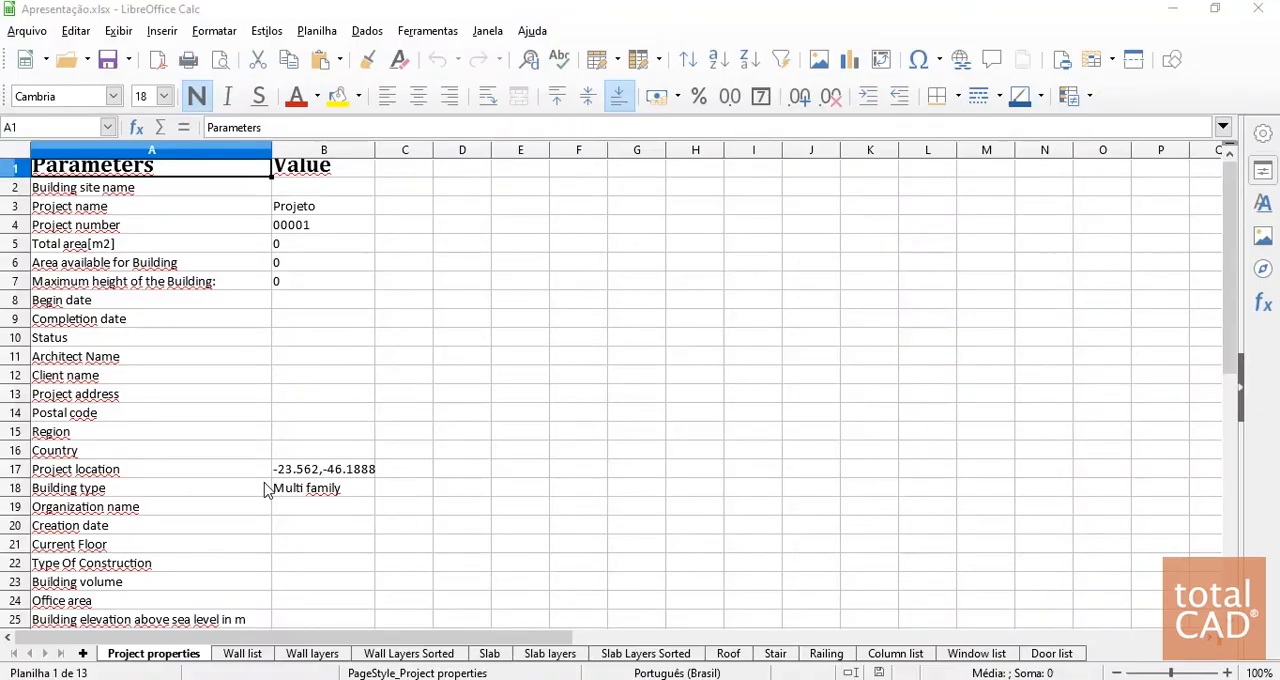
Examine the Project properties sheet of the report, including the project name, project number and remaining parameters
click(300, 210)
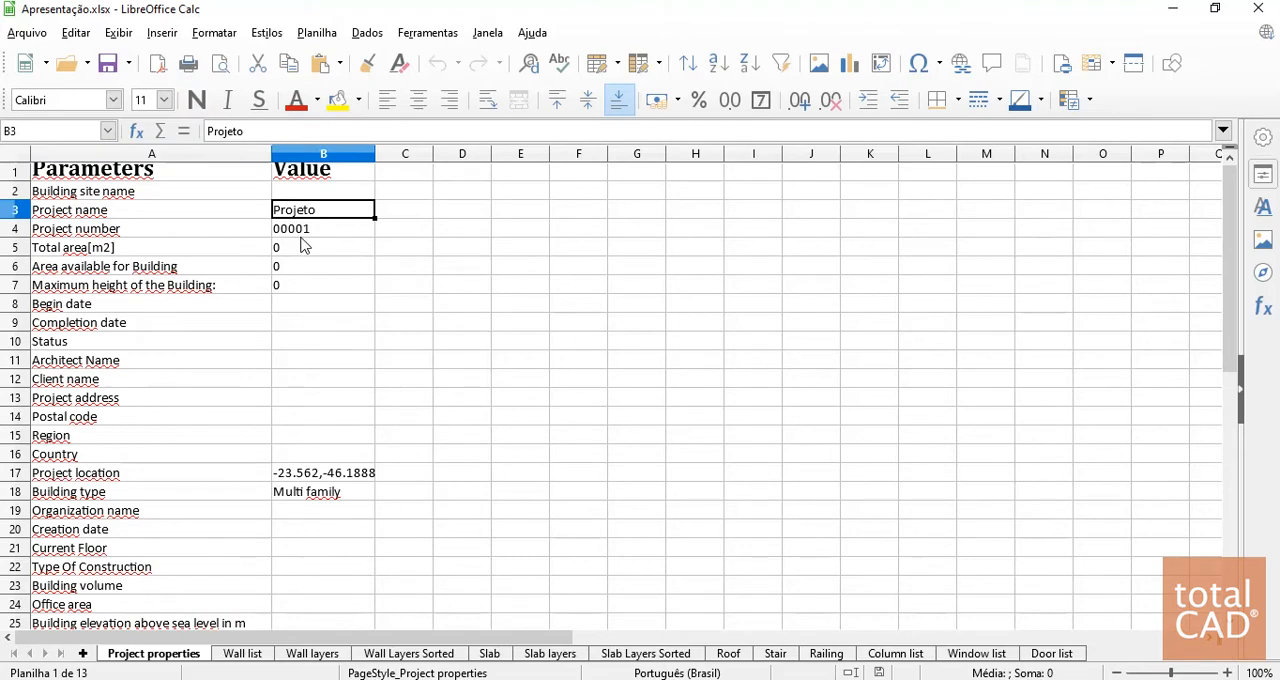
click(298, 230)
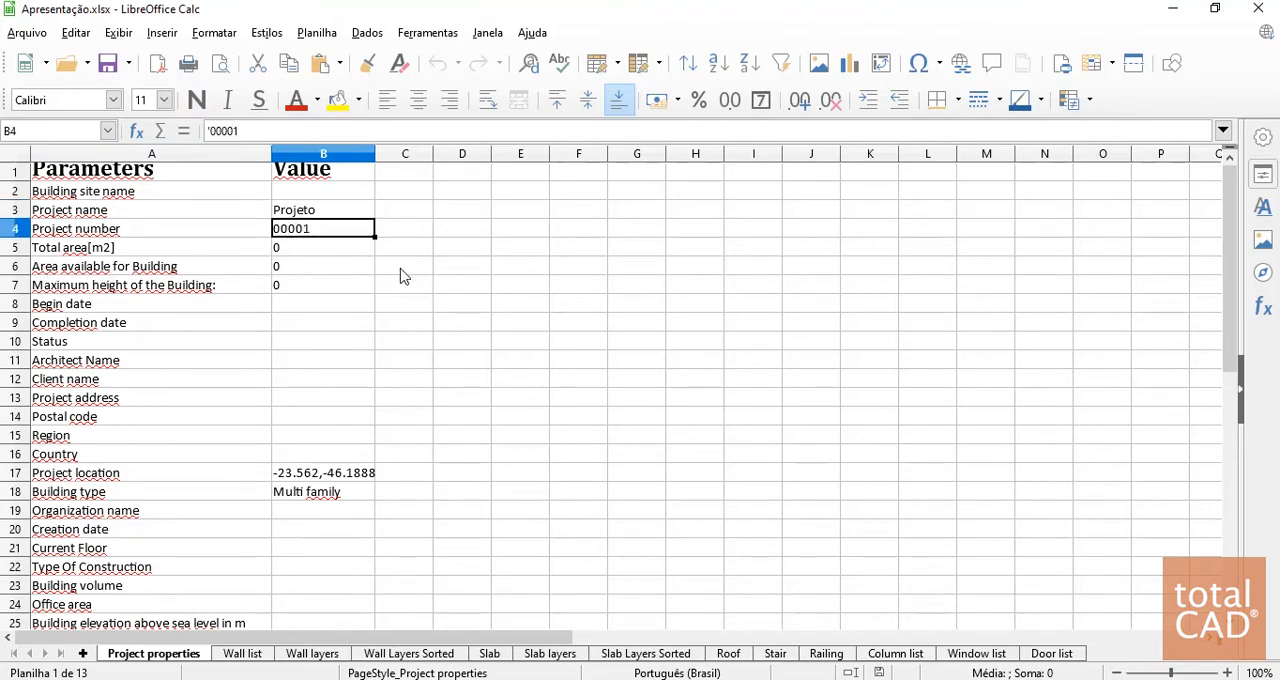
scroll(294, 446, down, 6)
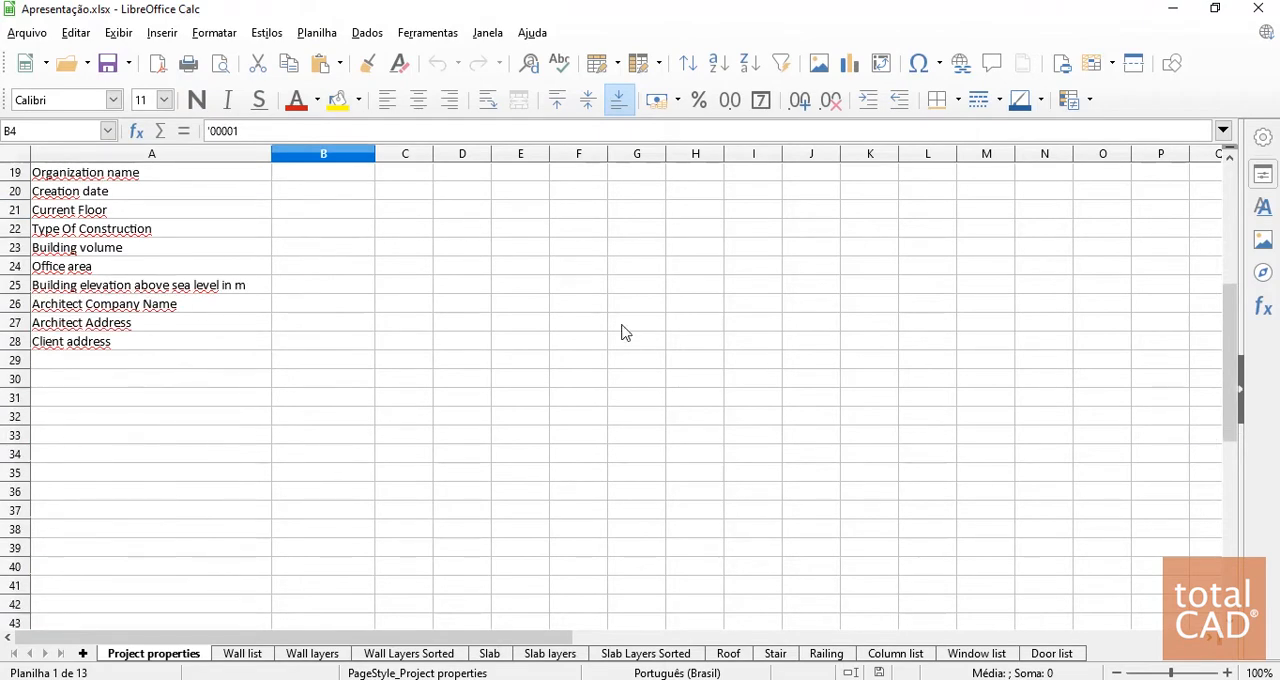
scroll(406, 531, down, 5)
scroll(330, 600, up, 11)
Examine the Wall list sheet, covering the wall's dimensions, IFC properties and quantities
click(243, 654)
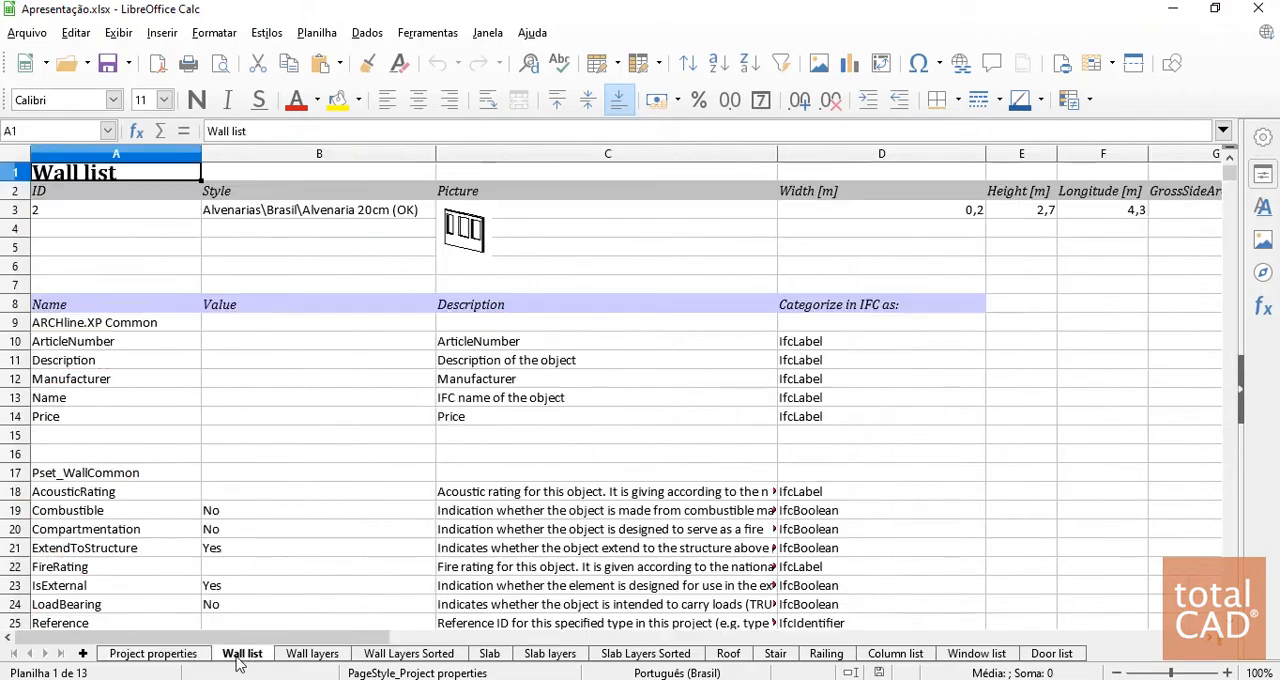
scroll(410, 340, down, 10)
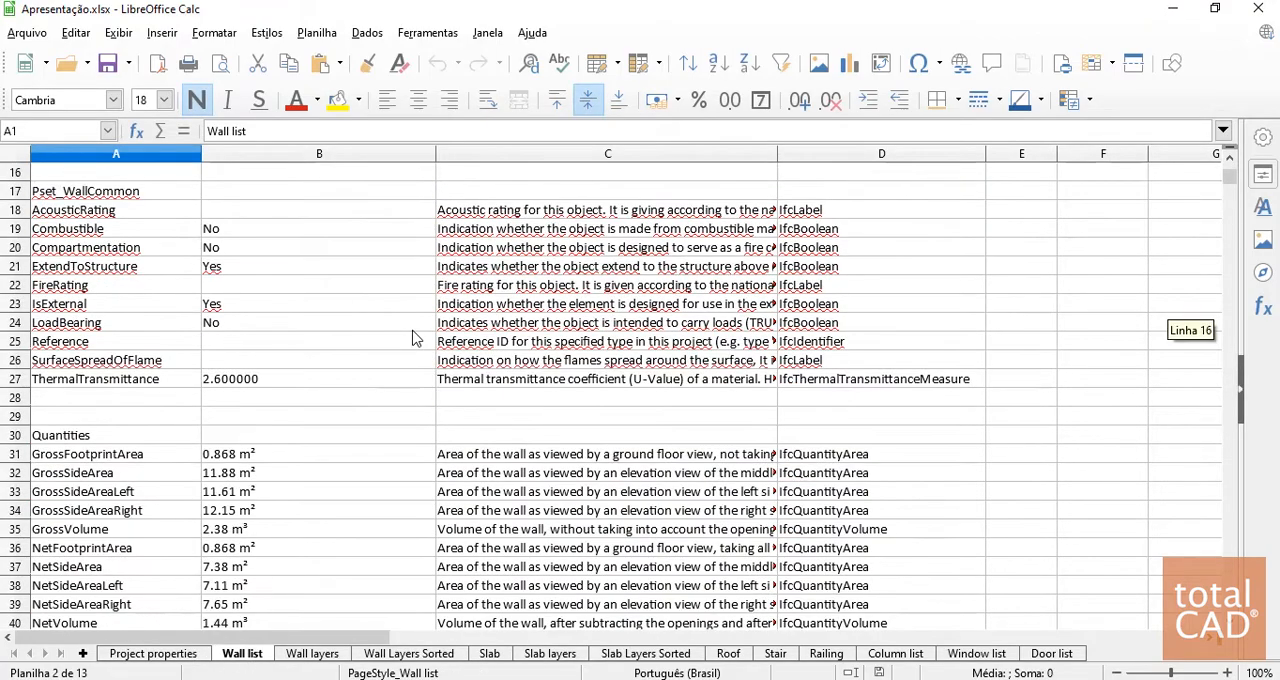
scroll(240, 370, up, 10)
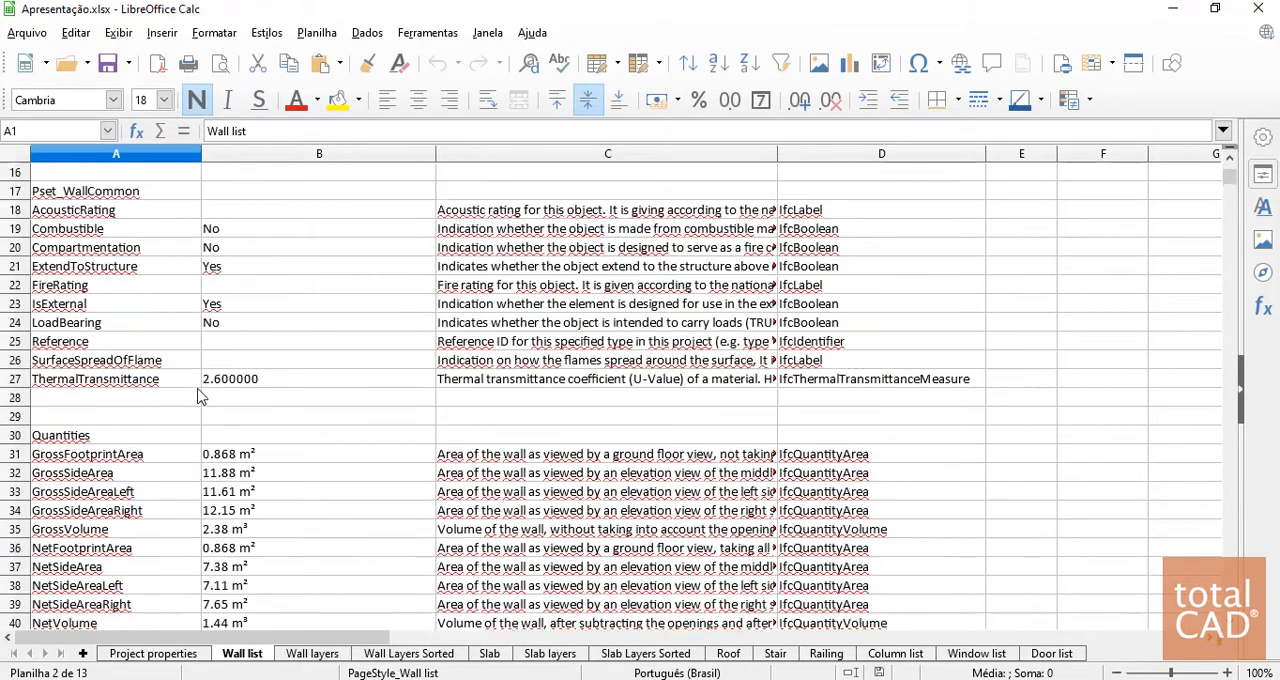
scroll(280, 400, down, 2)
scroll(718, 395, up, 2)
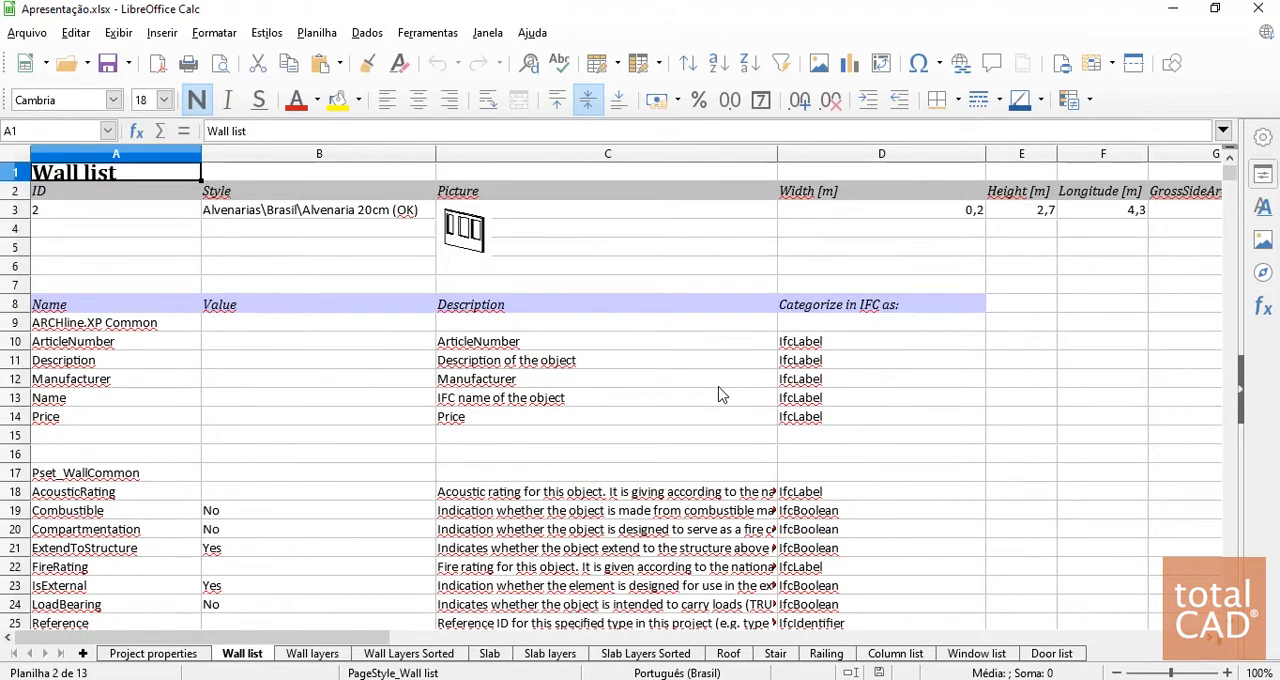
click(1022, 212)
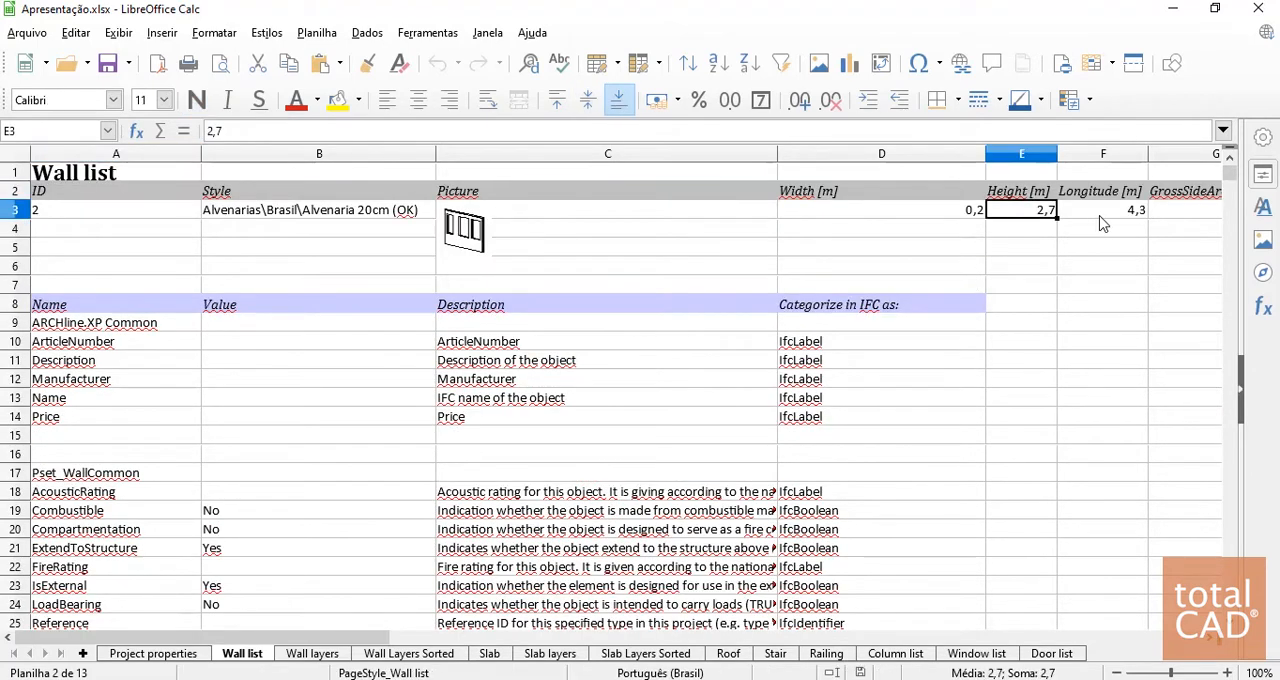
Check the first wall's length and the quantities of the following walls in the Wall list sheet
click(1103, 213)
scroll(320, 328, down, 20)
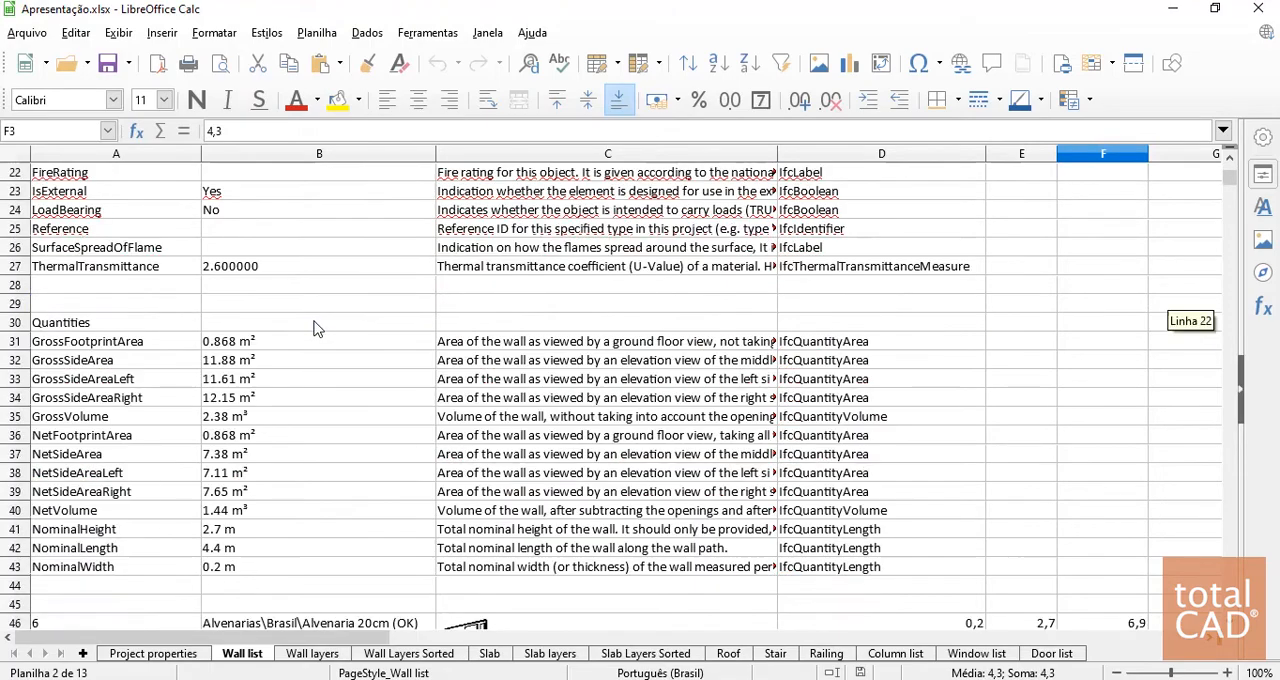
scroll(325, 328, down, 3)
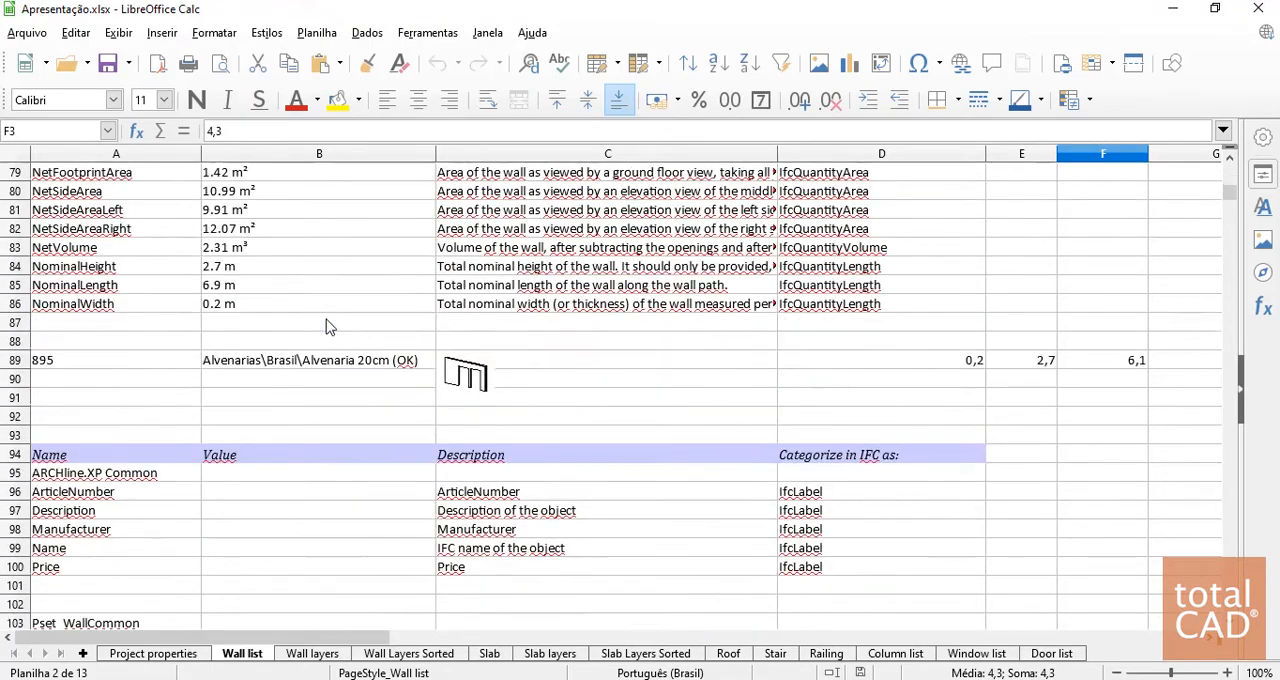
scroll(317, 386, up, 7)
scroll(507, 479, up, 1)
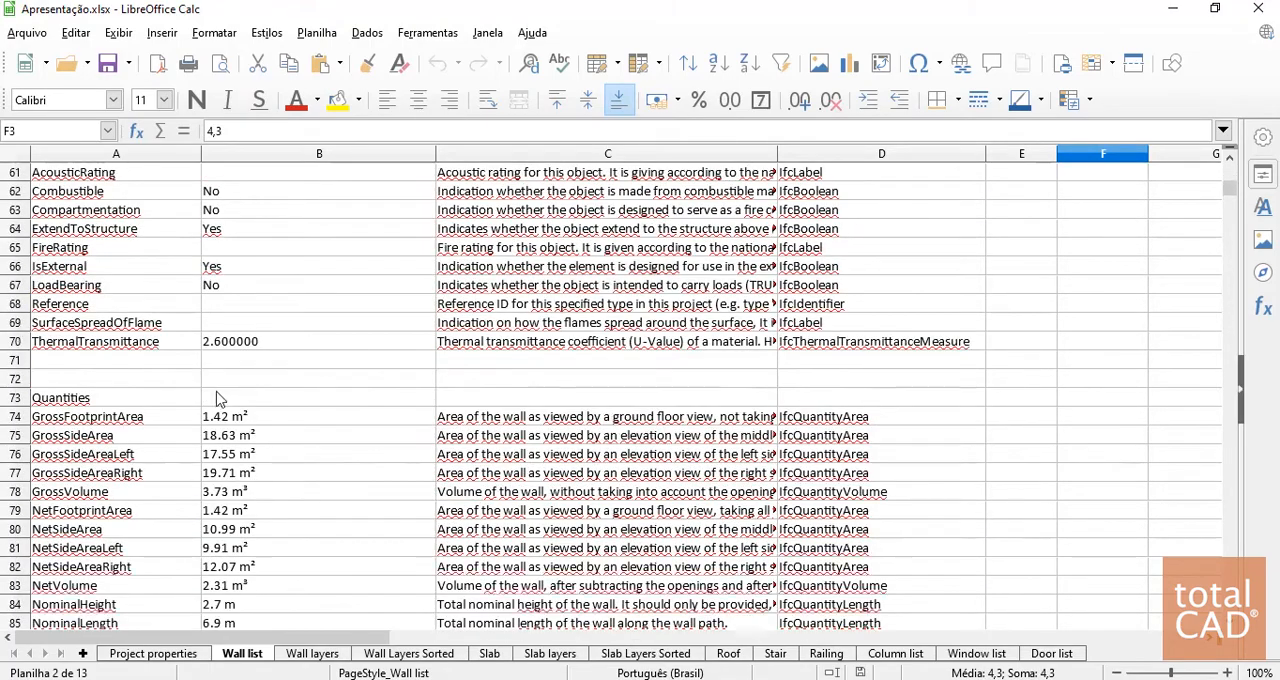
Examine the second wall's Pset_WallCommon properties, including its thermal transmittance and the acoustic rating description, along with the quantities below
scroll(507, 479, down, 1)
click(283, 285)
scroll(145, 480, up, 4)
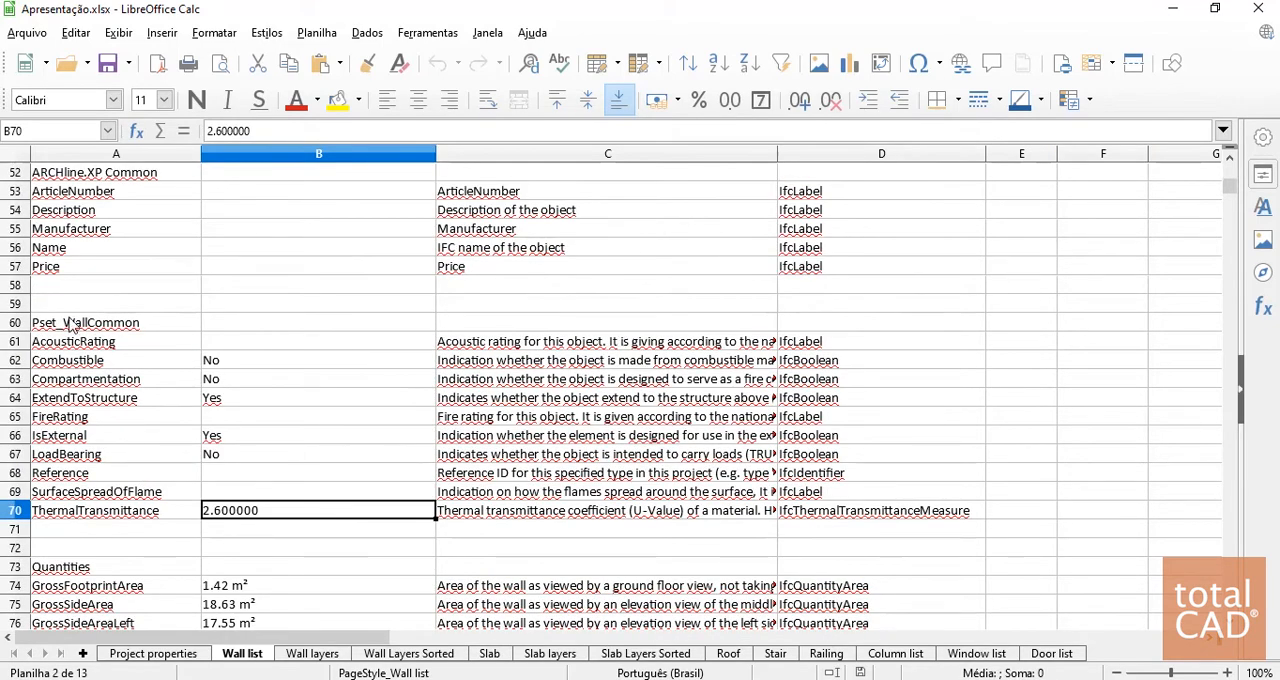
drag(70, 324, 895, 519)
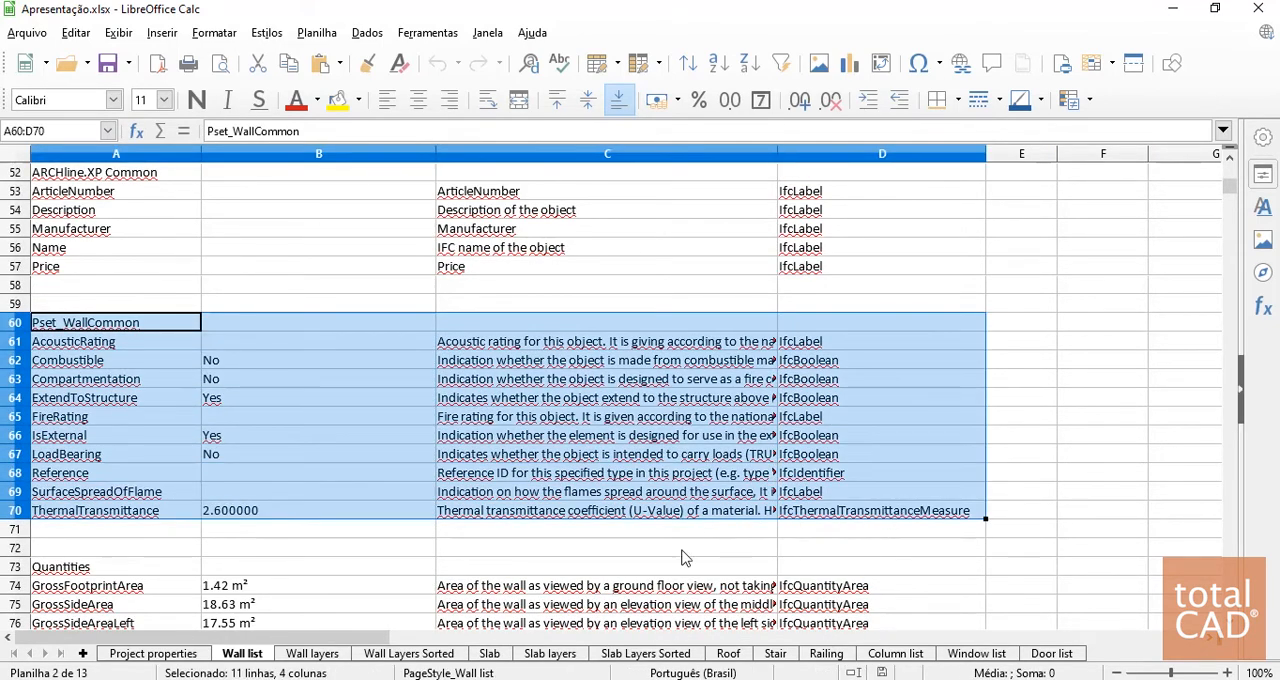
click(681, 549)
scroll(623, 490, down, 6)
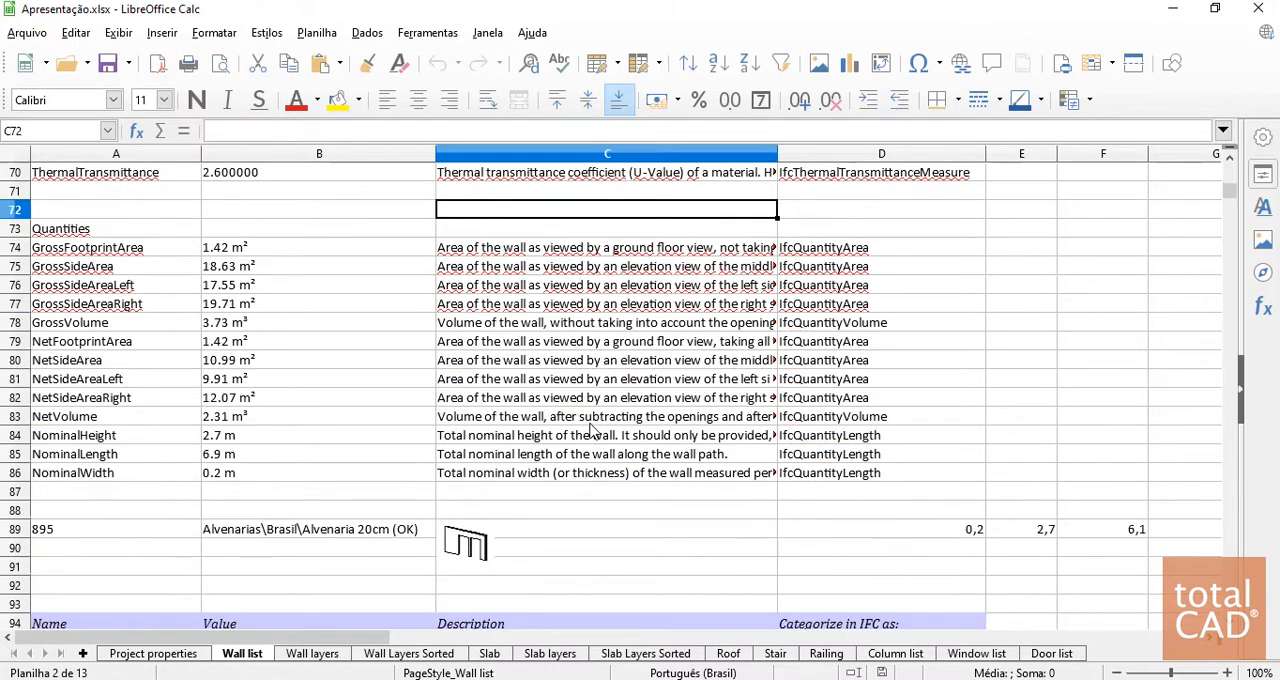
scroll(571, 416, up, 7)
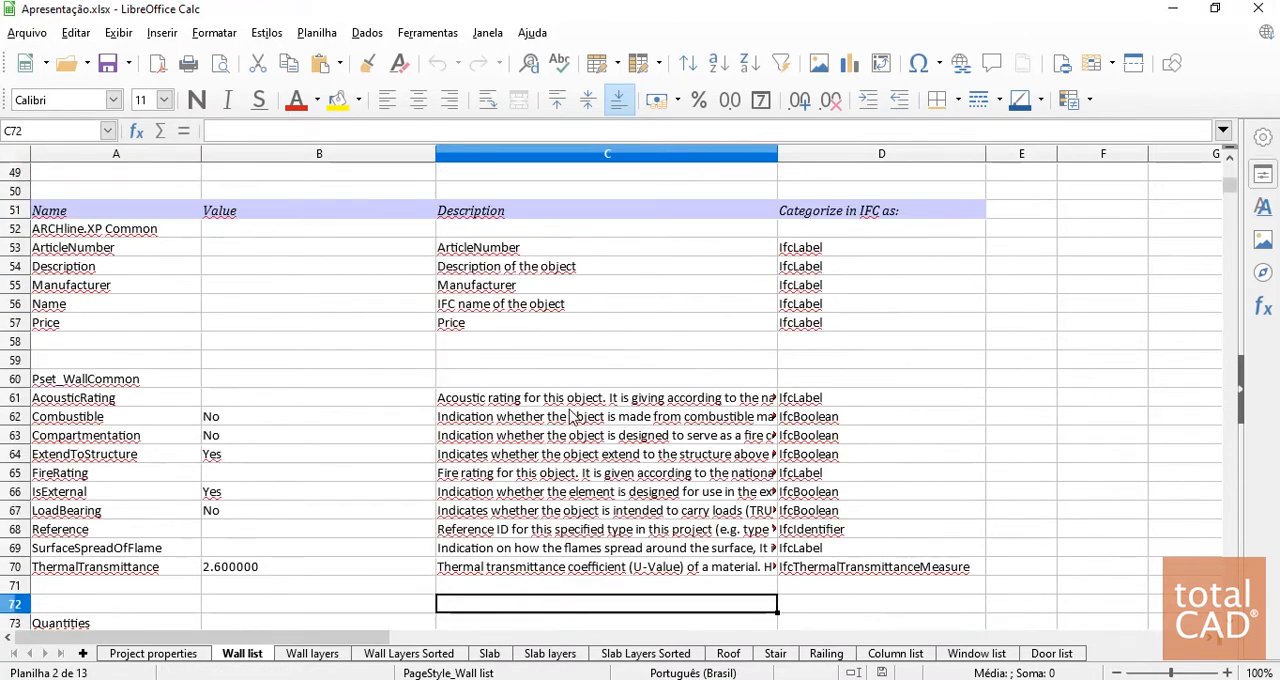
click(489, 401)
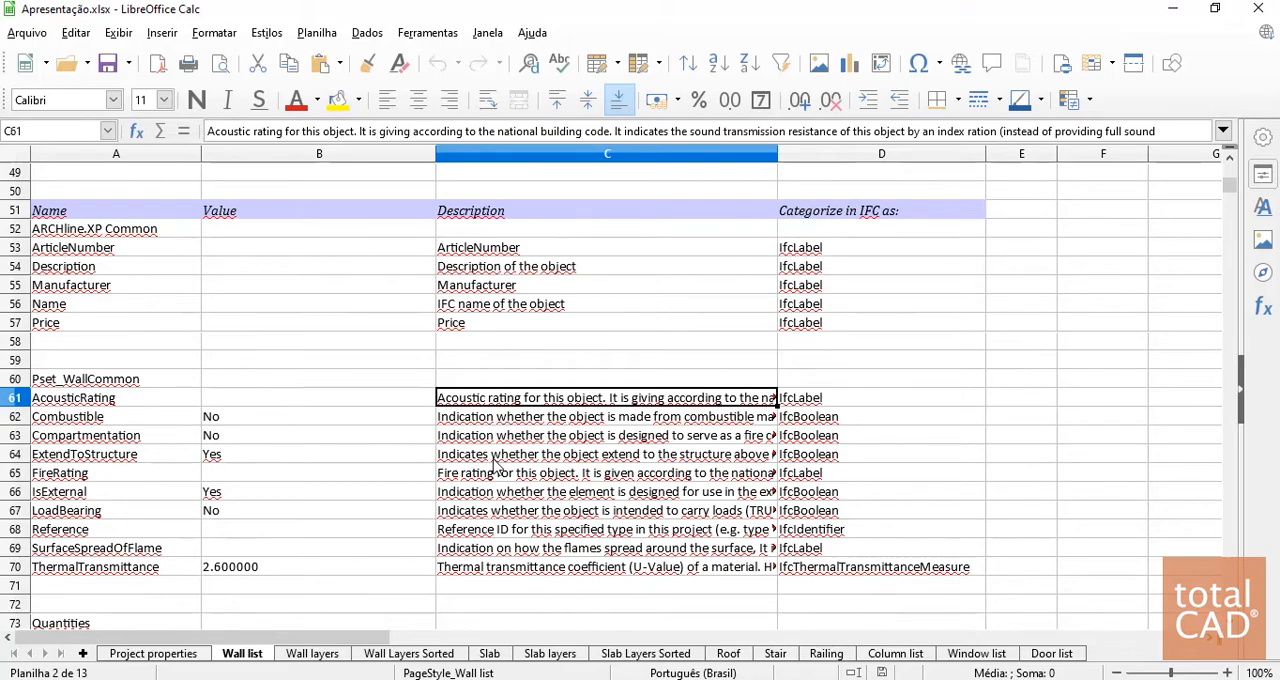
scroll(357, 414, down, 20)
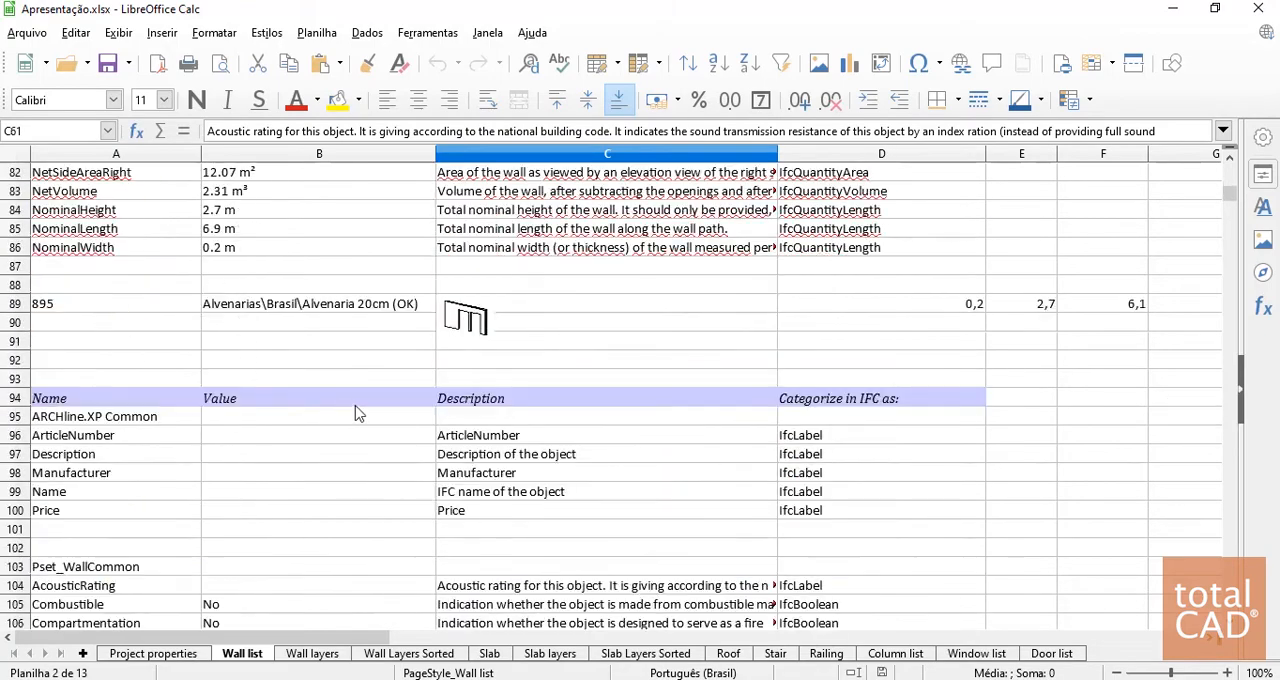
Review the Wall layers, Wall Layers Sorted and Slab sheets of the report
click(312, 653)
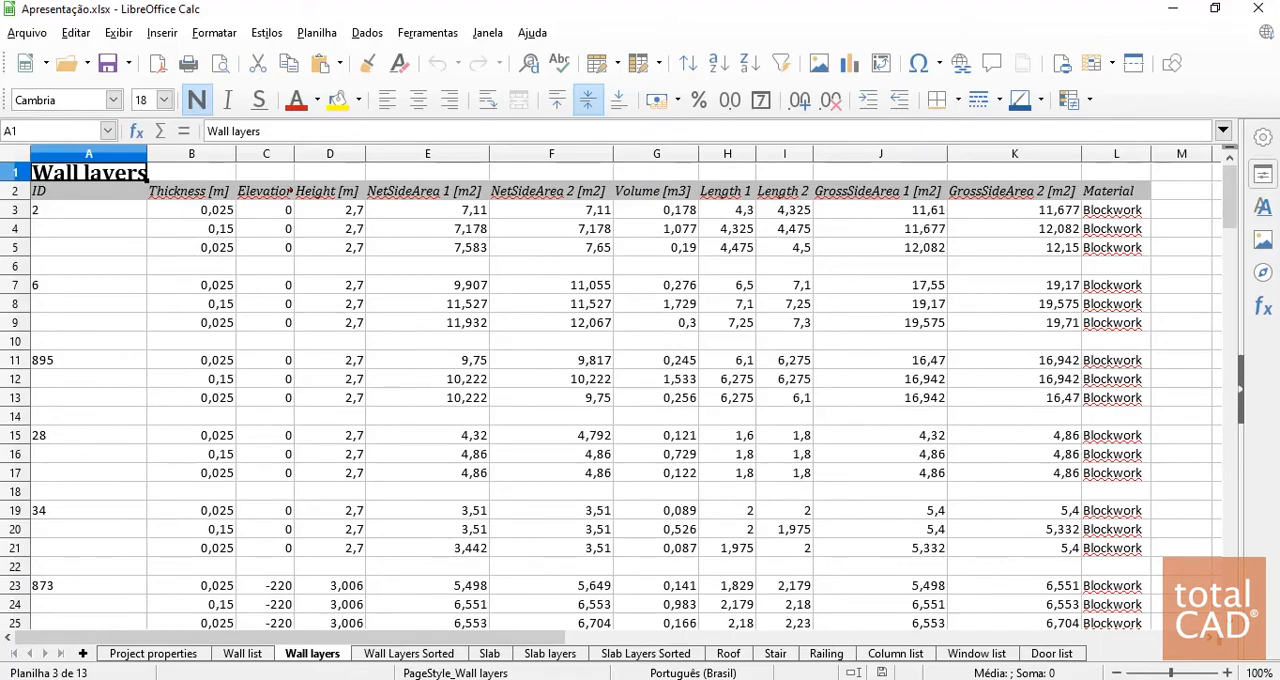
click(405, 654)
click(491, 654)
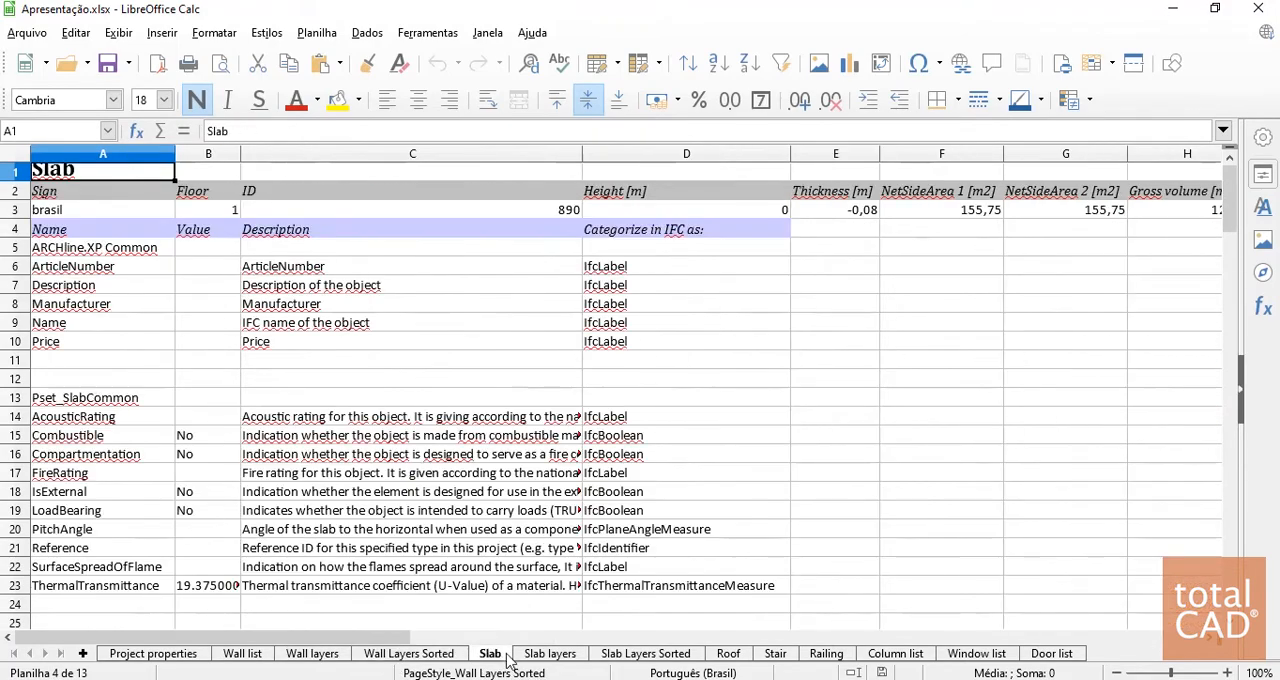
scroll(452, 381, down, 12)
scroll(452, 381, down, 4)
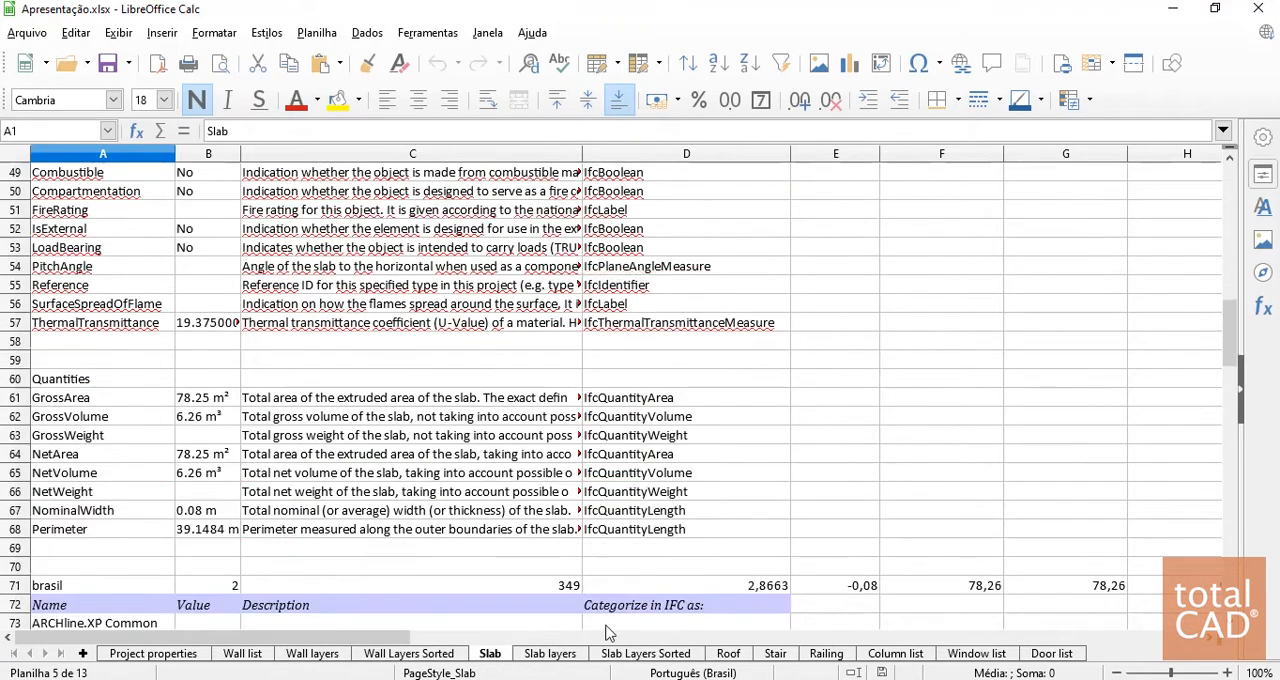
Examine the Roof sheet, checking the roof's area and base offset values
click(728, 653)
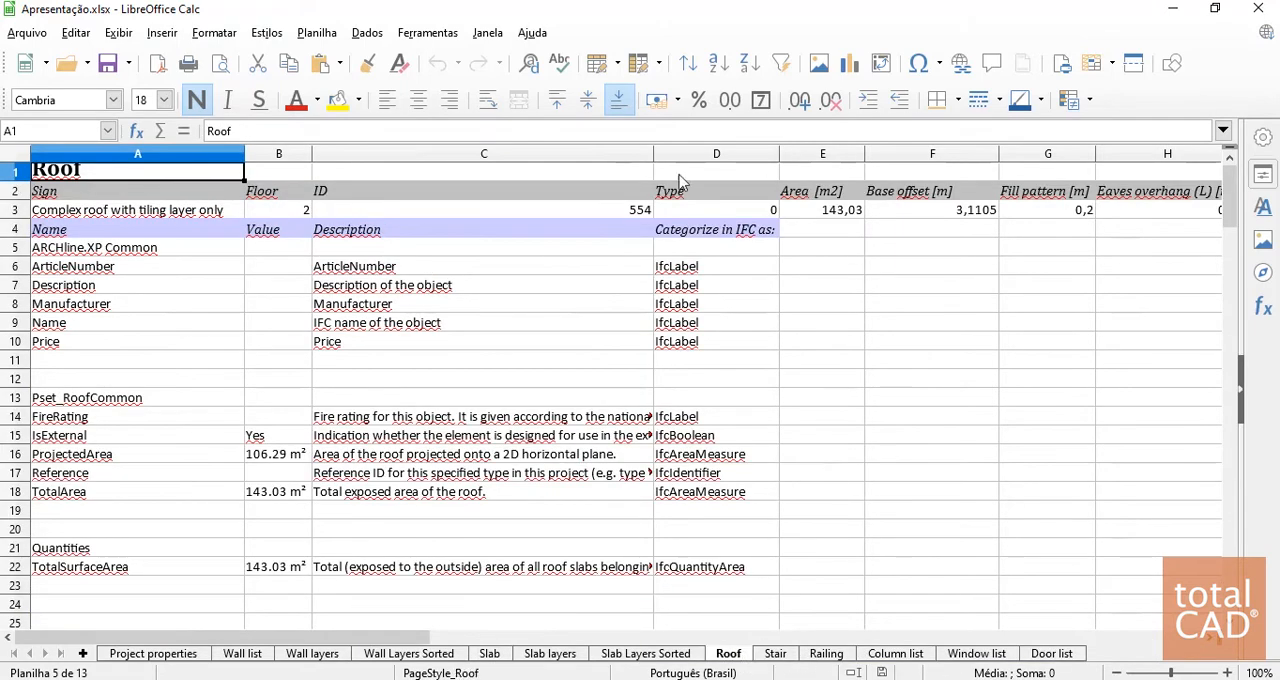
scroll(575, 328, down, 1)
scroll(575, 328, up, 1)
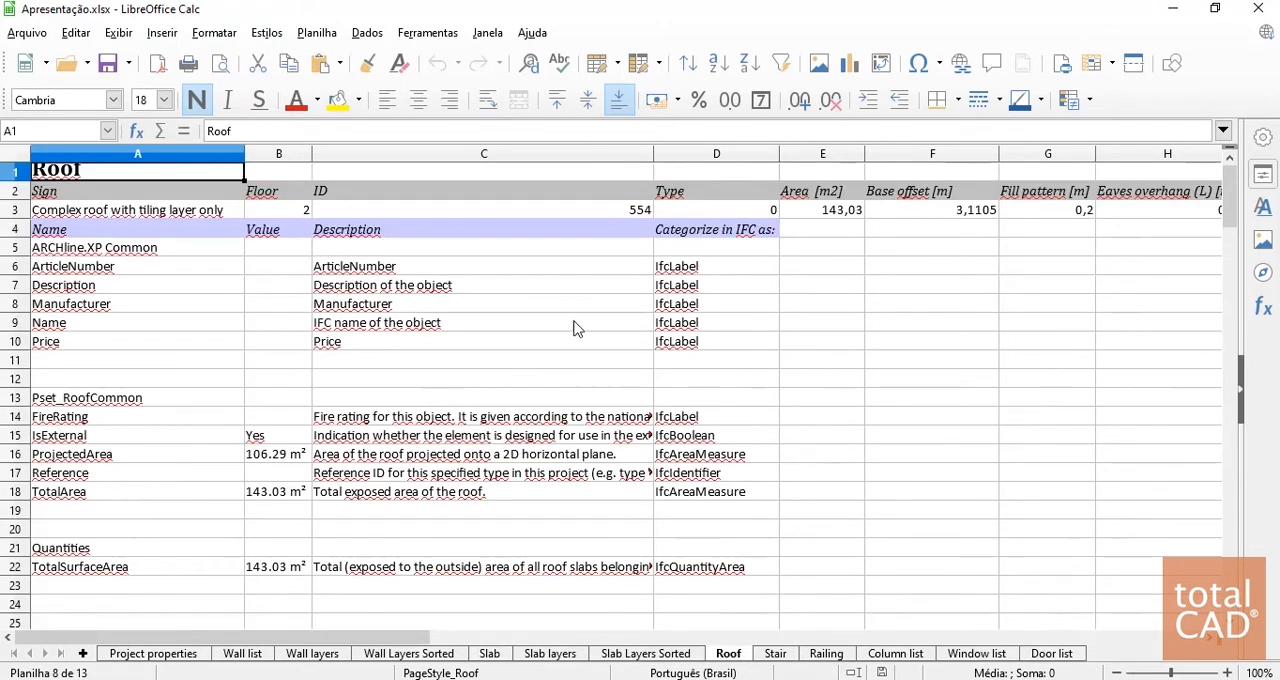
click(838, 212)
click(940, 222)
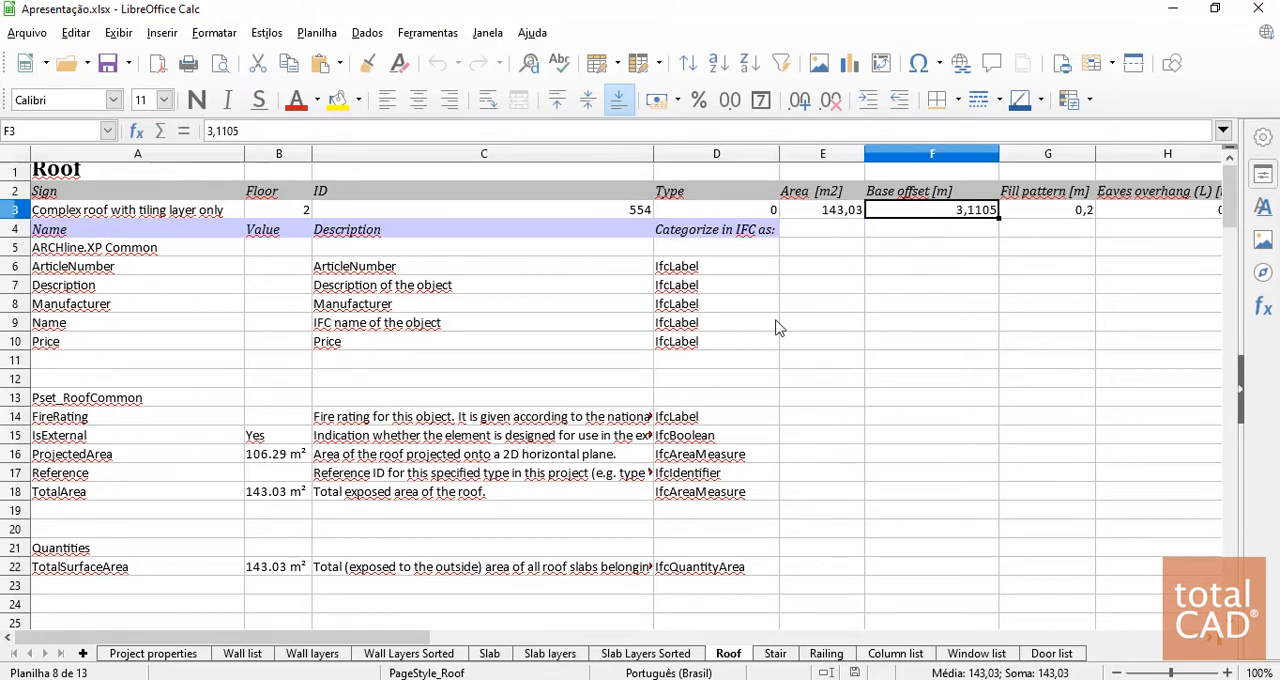
Examine the Beam structure table in the Roof sheet, covering beam dimensions, lengths and volumes
scroll(600, 371, down, 9)
scroll(285, 335, up, 4)
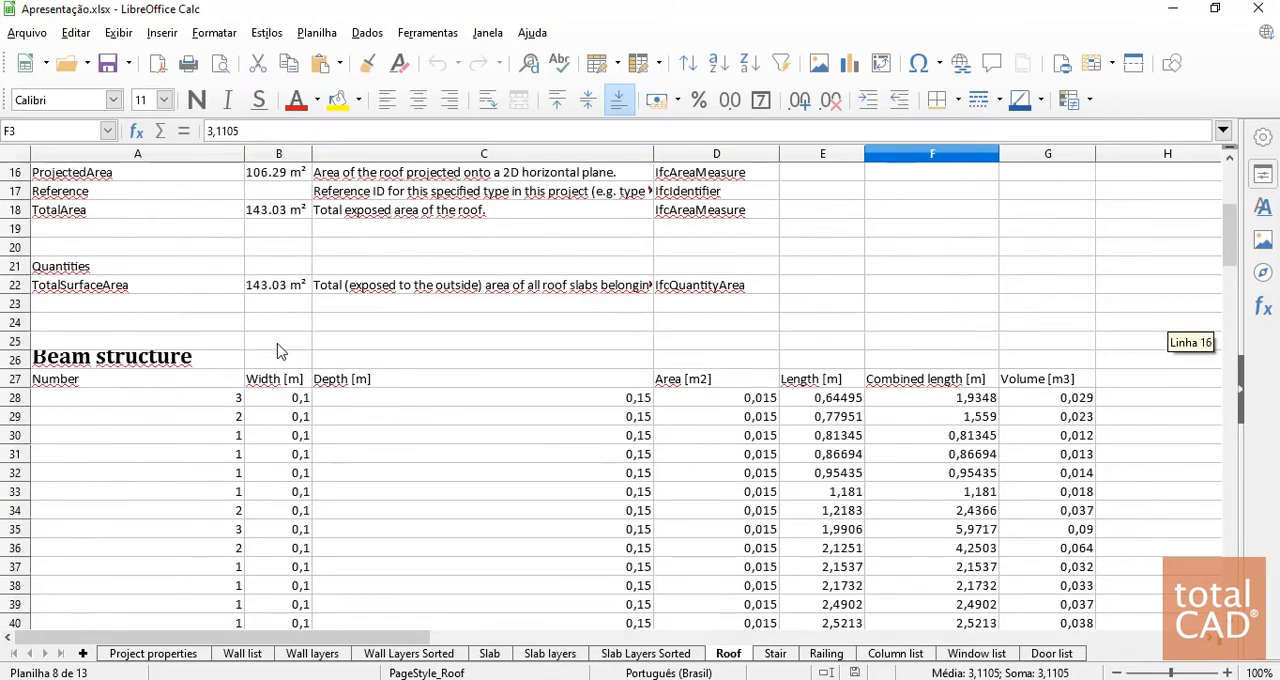
scroll(440, 409, down, 3)
scroll(198, 376, up, 1)
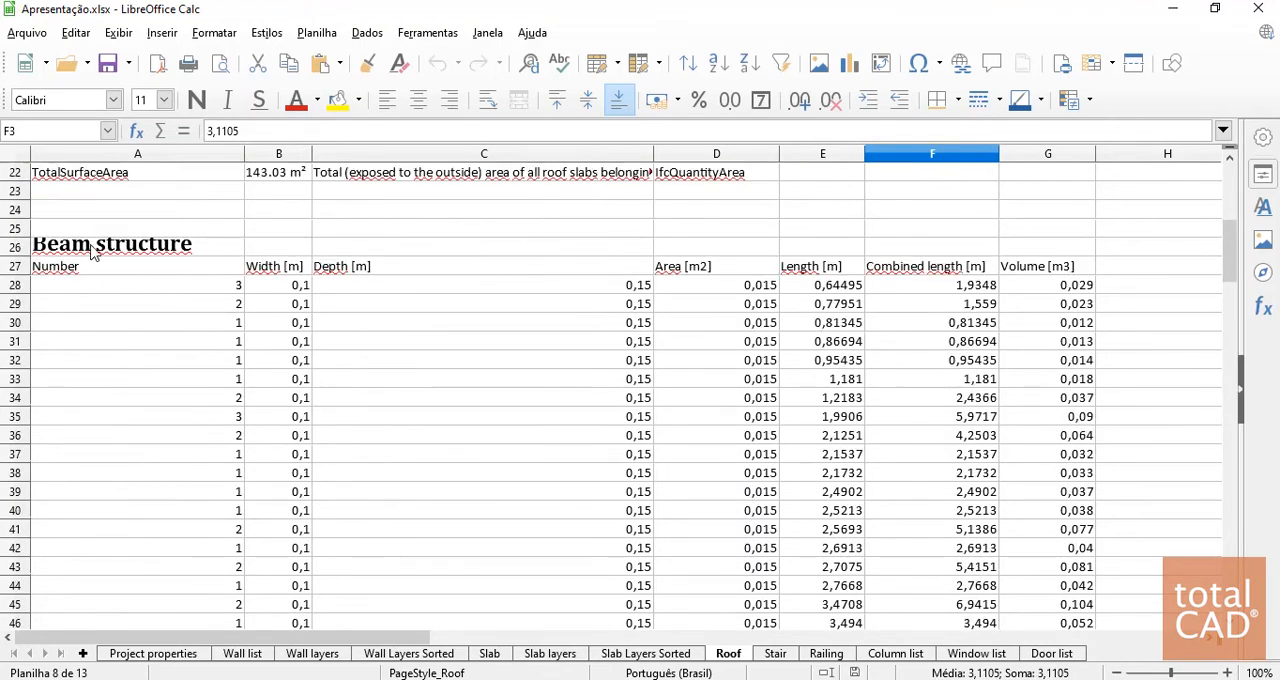
scroll(606, 323, down, 6)
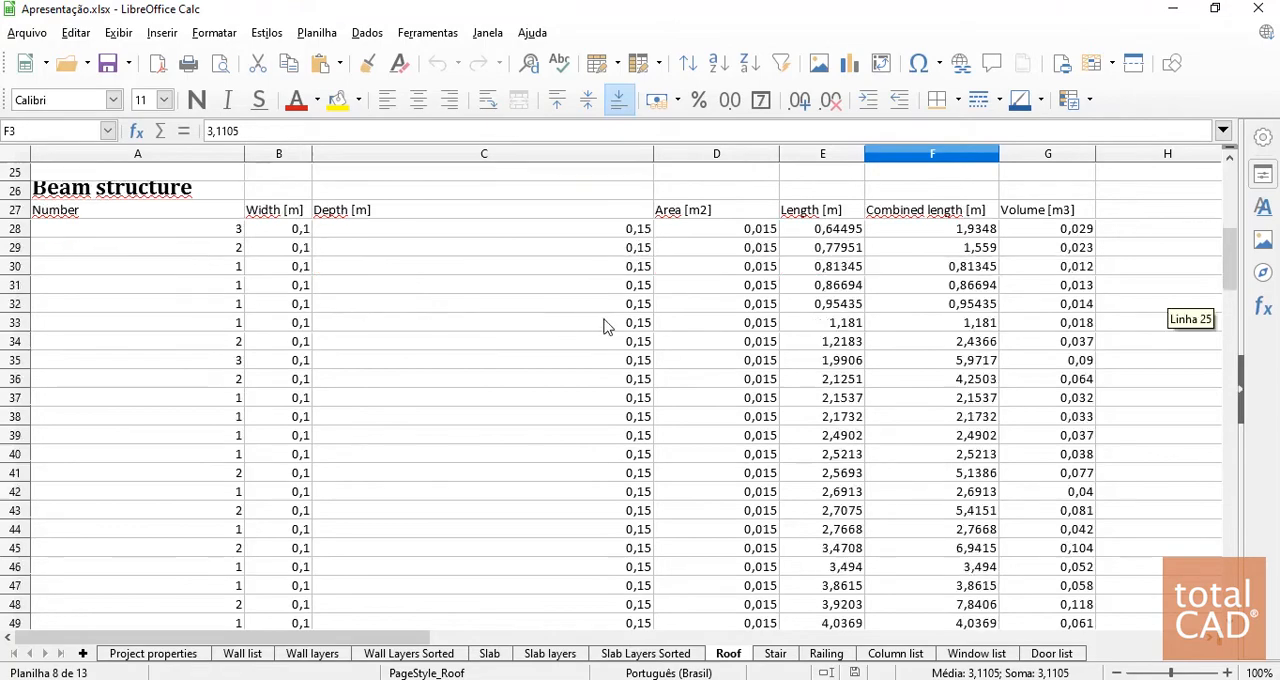
scroll(606, 323, up, 6)
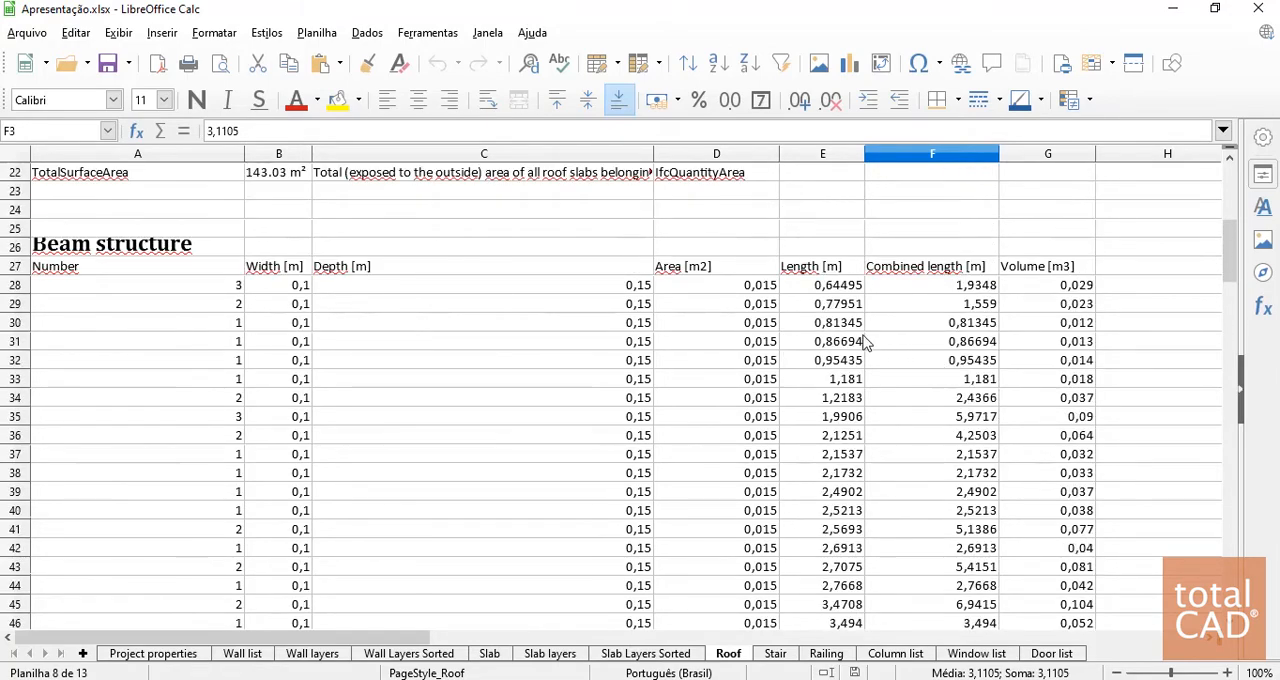
scroll(735, 310, down, 20)
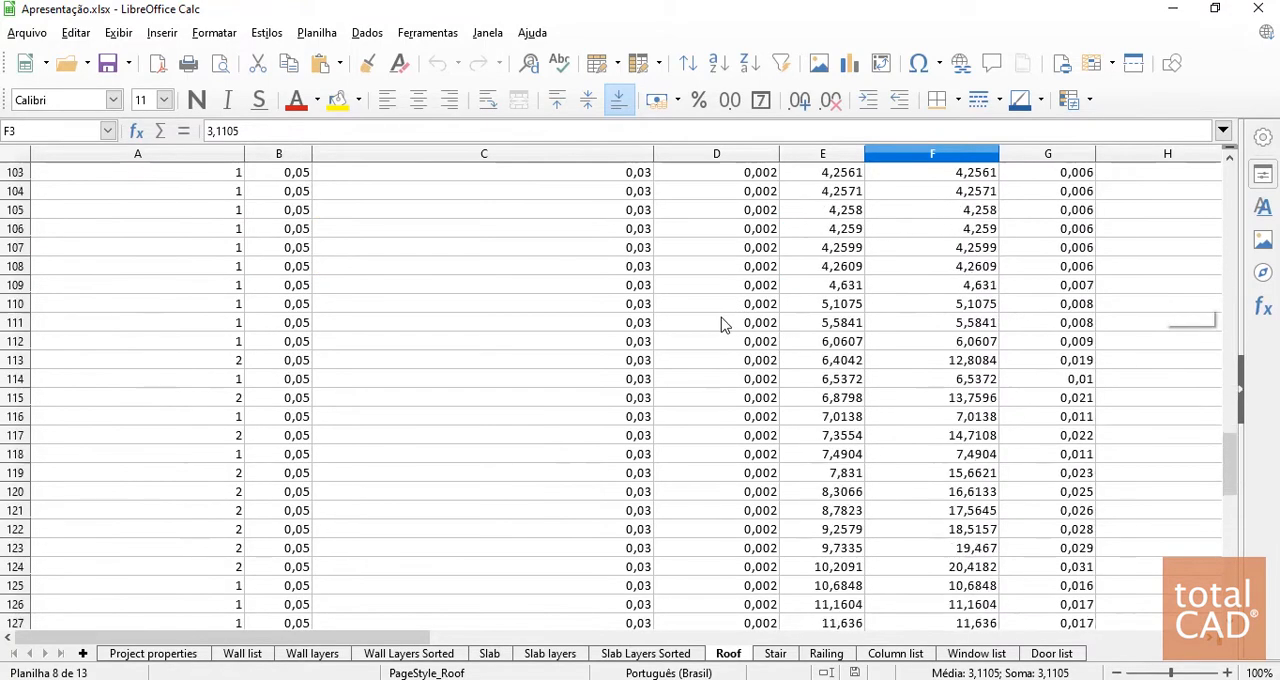
Examine the Window list sheet, covering the windows' sizes, glazing and shading properties and quantities
click(980, 654)
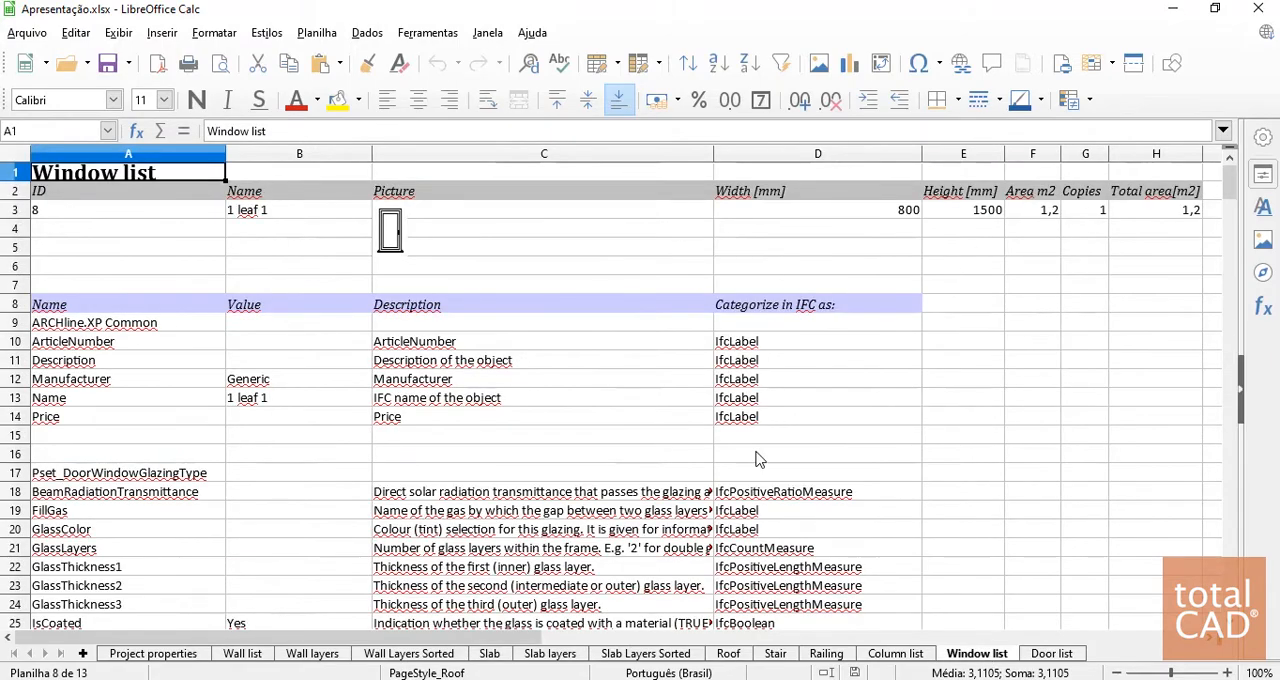
scroll(437, 457, down, 19)
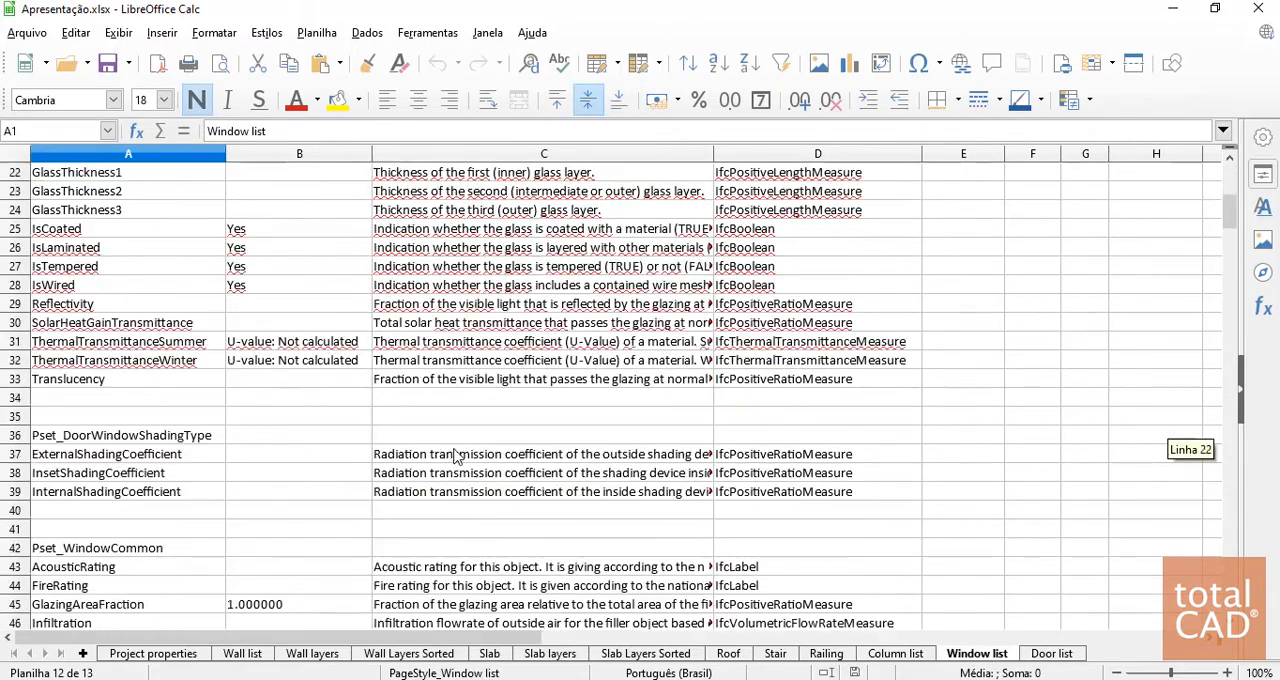
scroll(165, 418, up, 2)
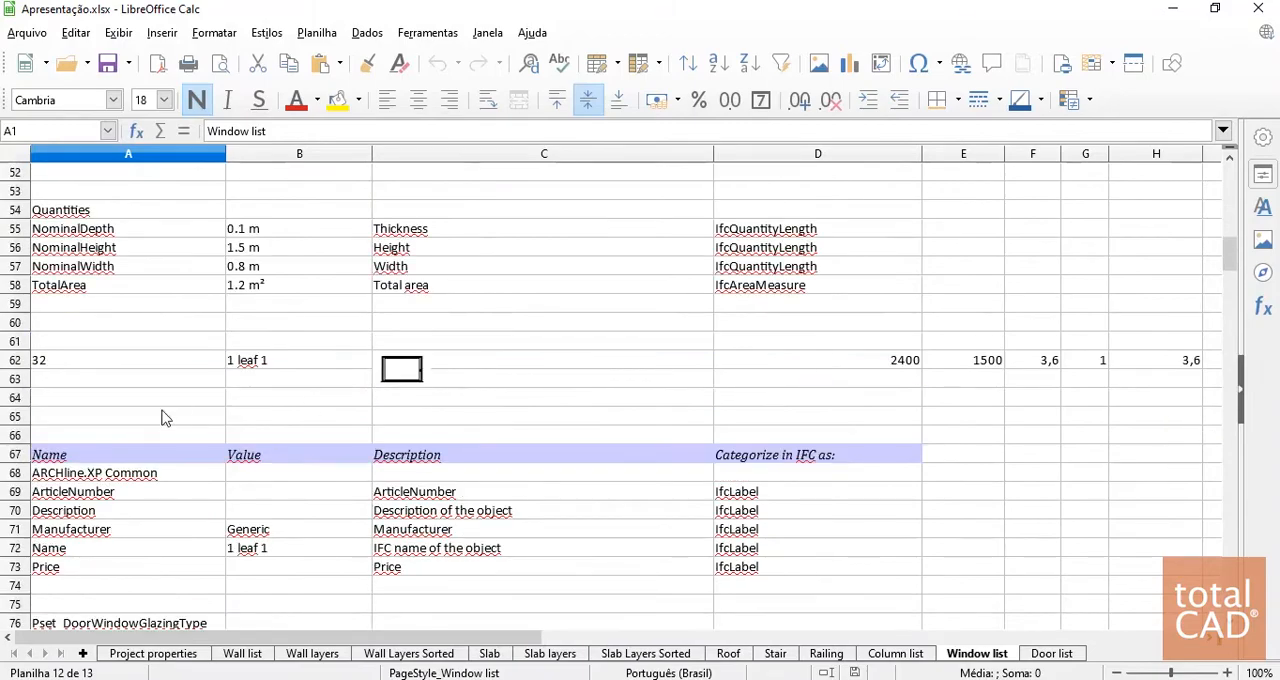
scroll(189, 443, down, 16)
scroll(497, 441, down, 17)
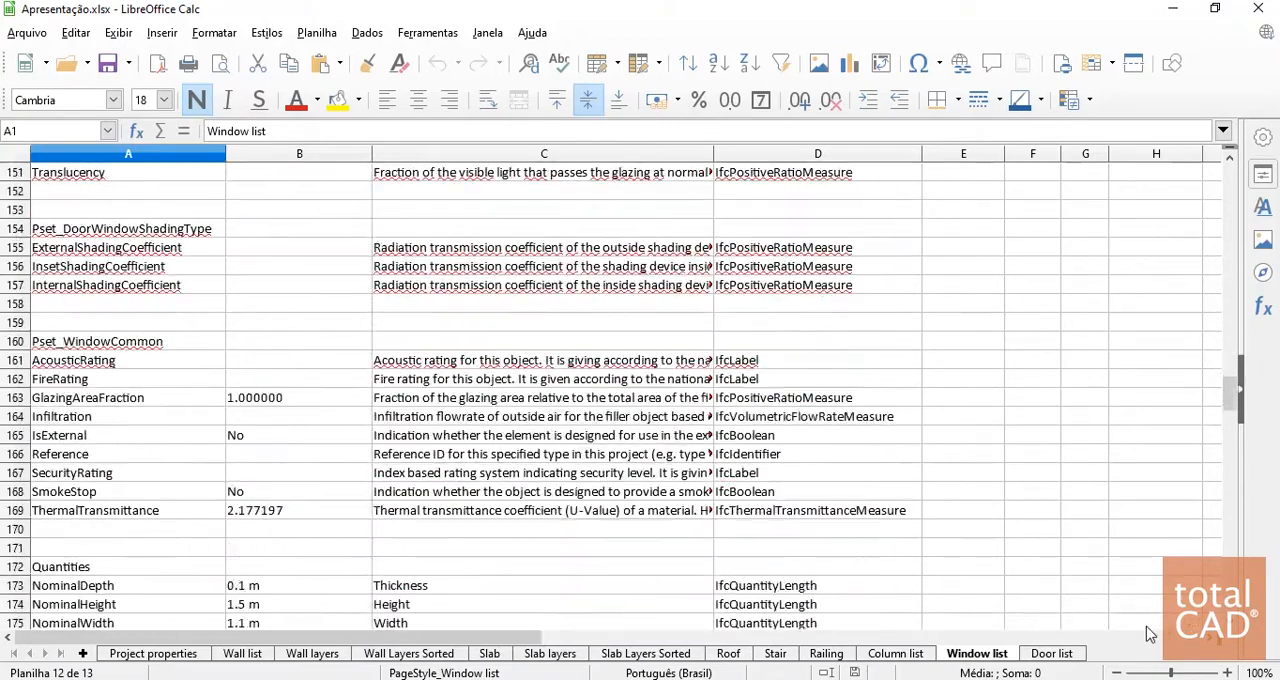
Review the Door list sheet and examine the column dimensions, IFC properties and quantities in the Column list sheet
click(1052, 653)
click(905, 653)
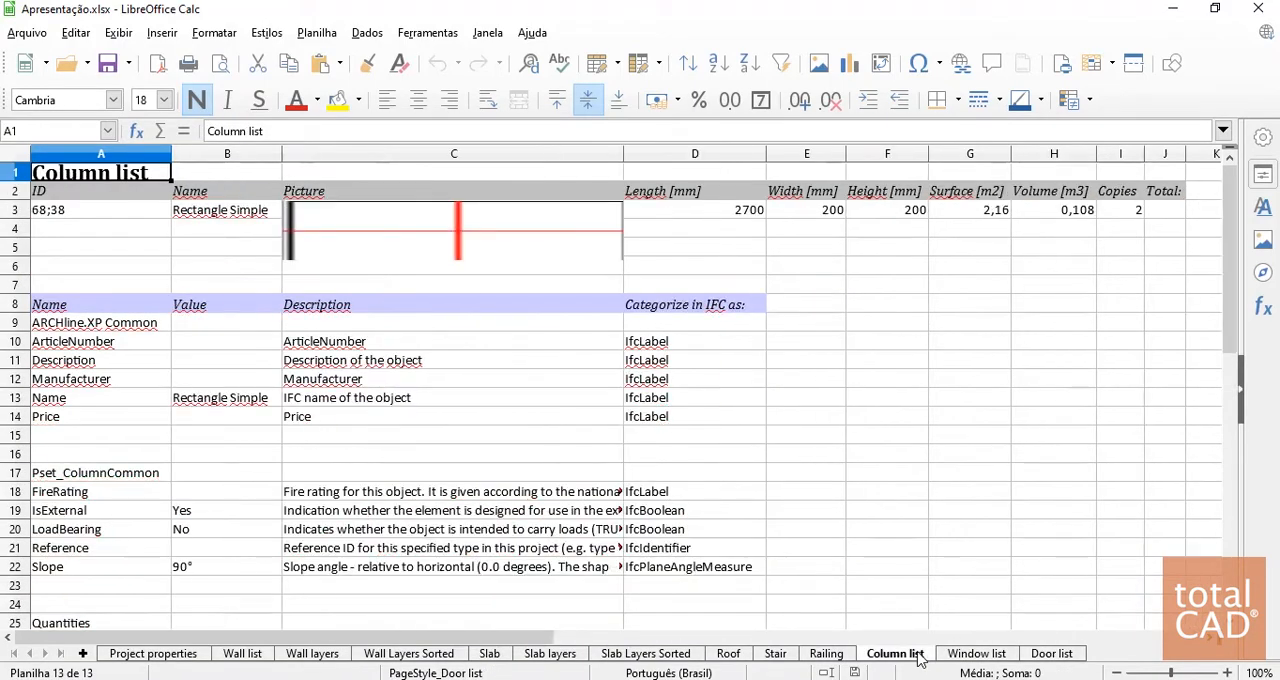
scroll(600, 420, down, 11)
middle_click(761, 514)
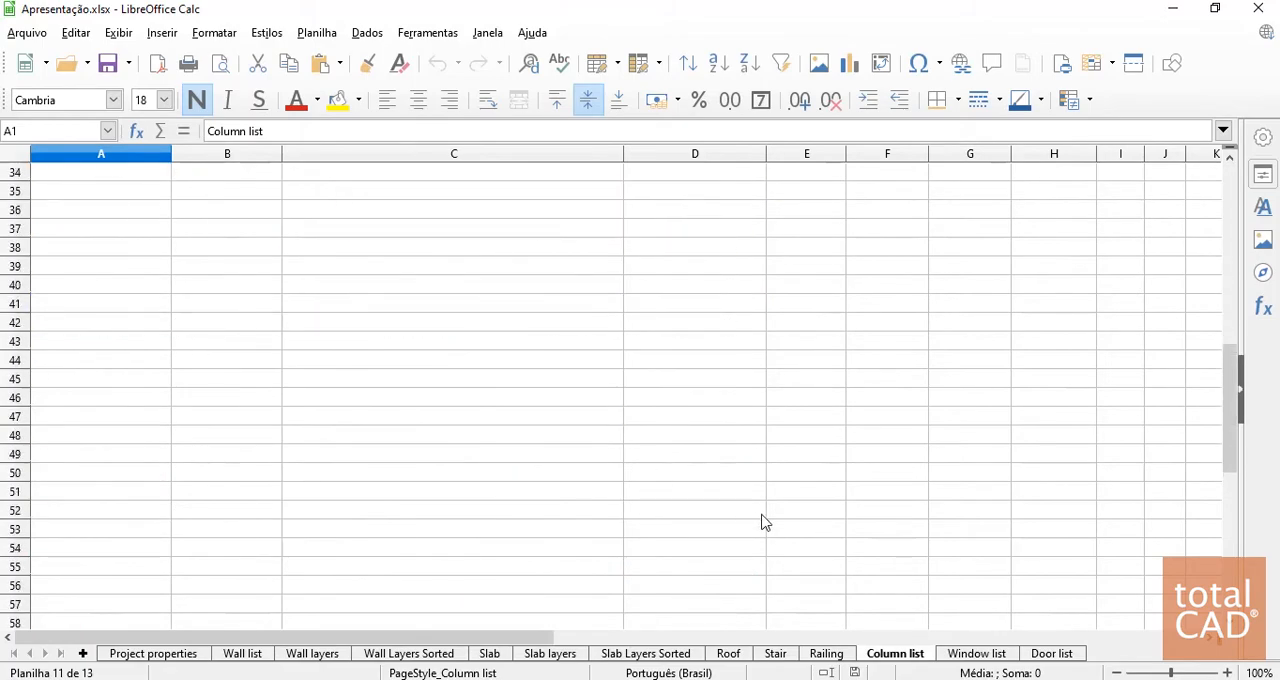
middle_click(714, 216)
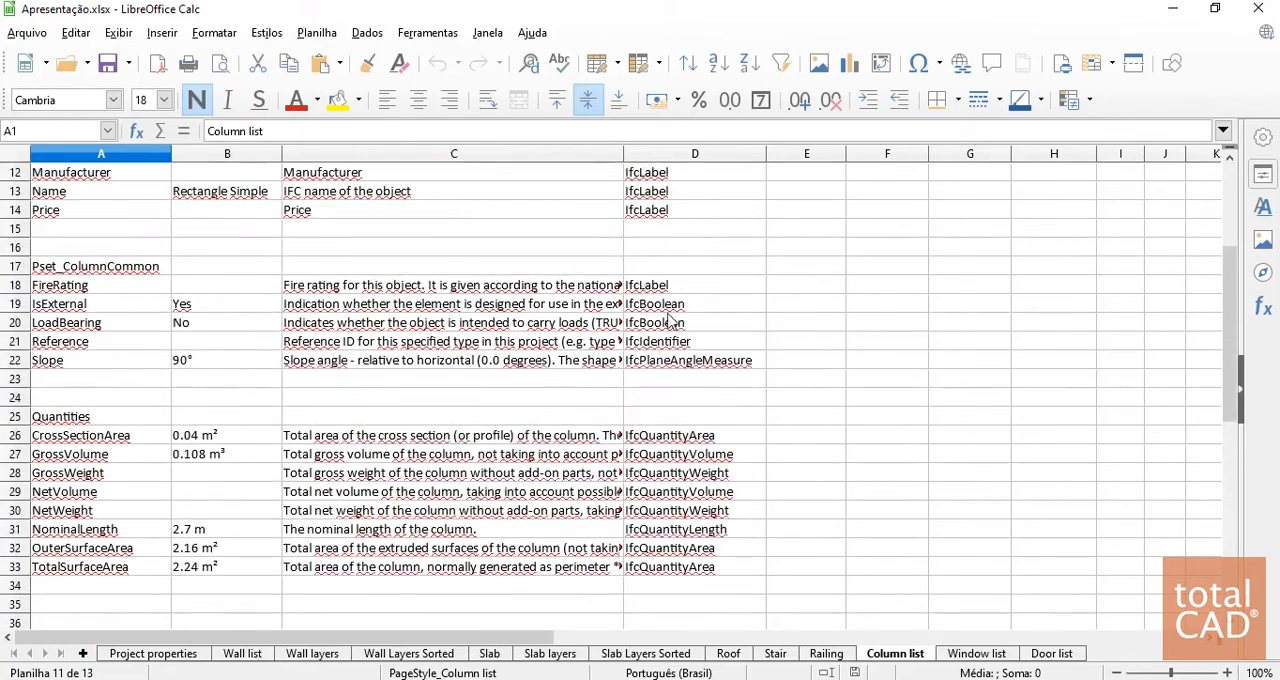
scroll(671, 320, up, 4)
Switch back to ARCHLine.XP and return the Design center from the Doors elements to its main categories
key(alt+Tab)
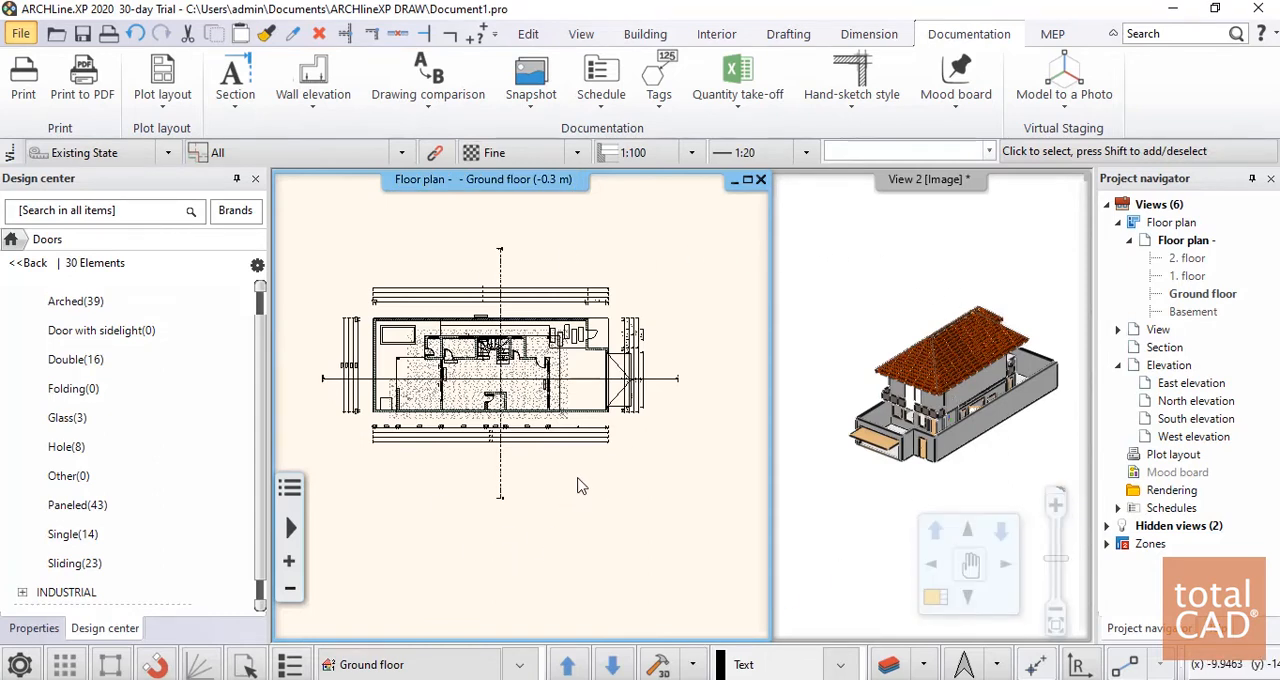
click(28, 263)
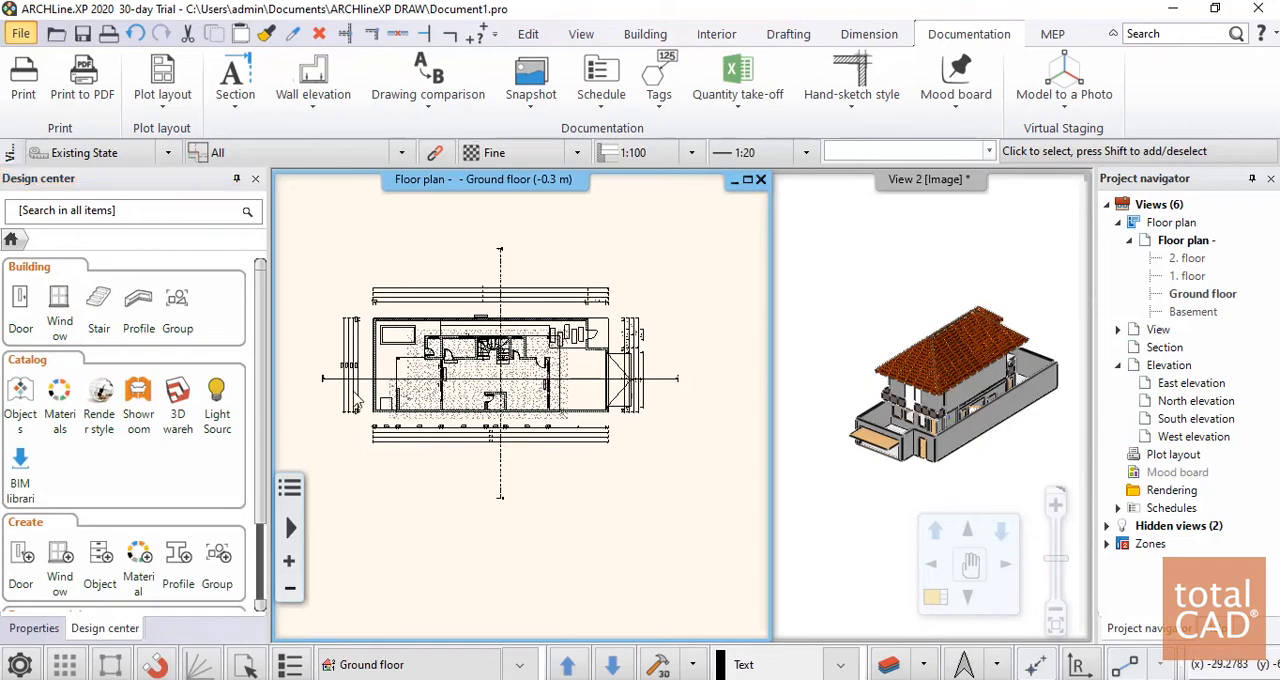
scroll(512, 378, up, 8)
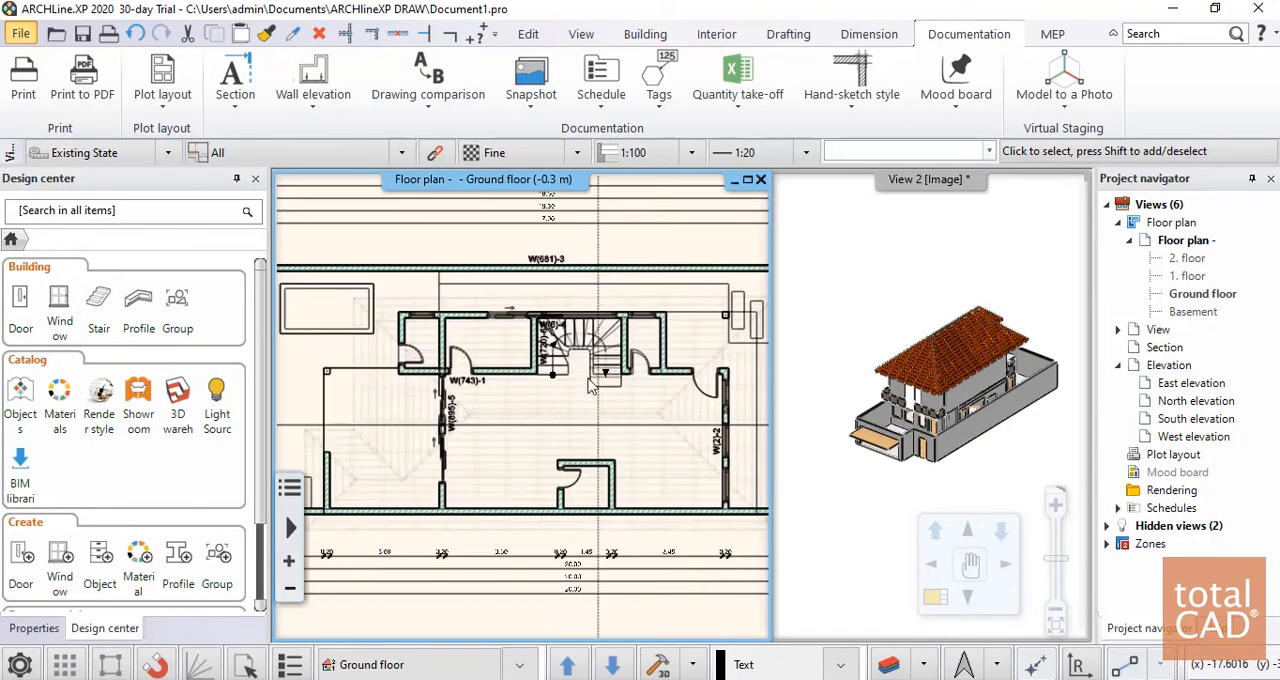
scroll(555, 437, down, 10)
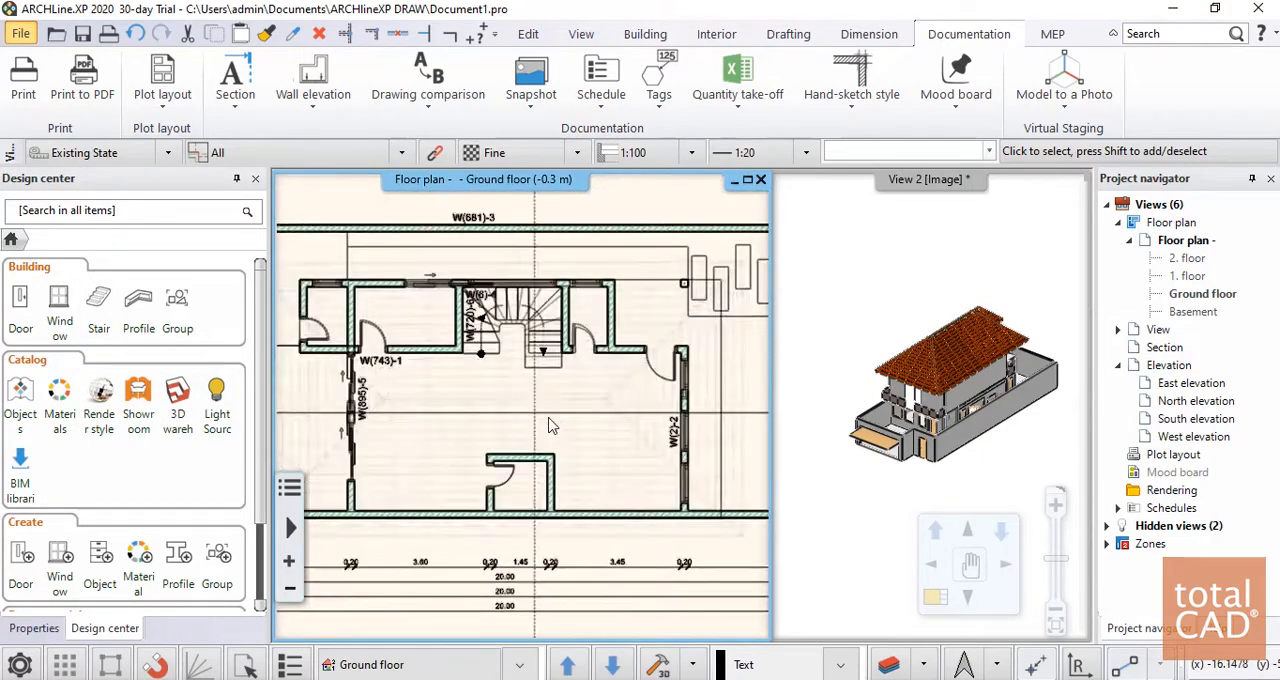
scroll(506, 421, down, 3)
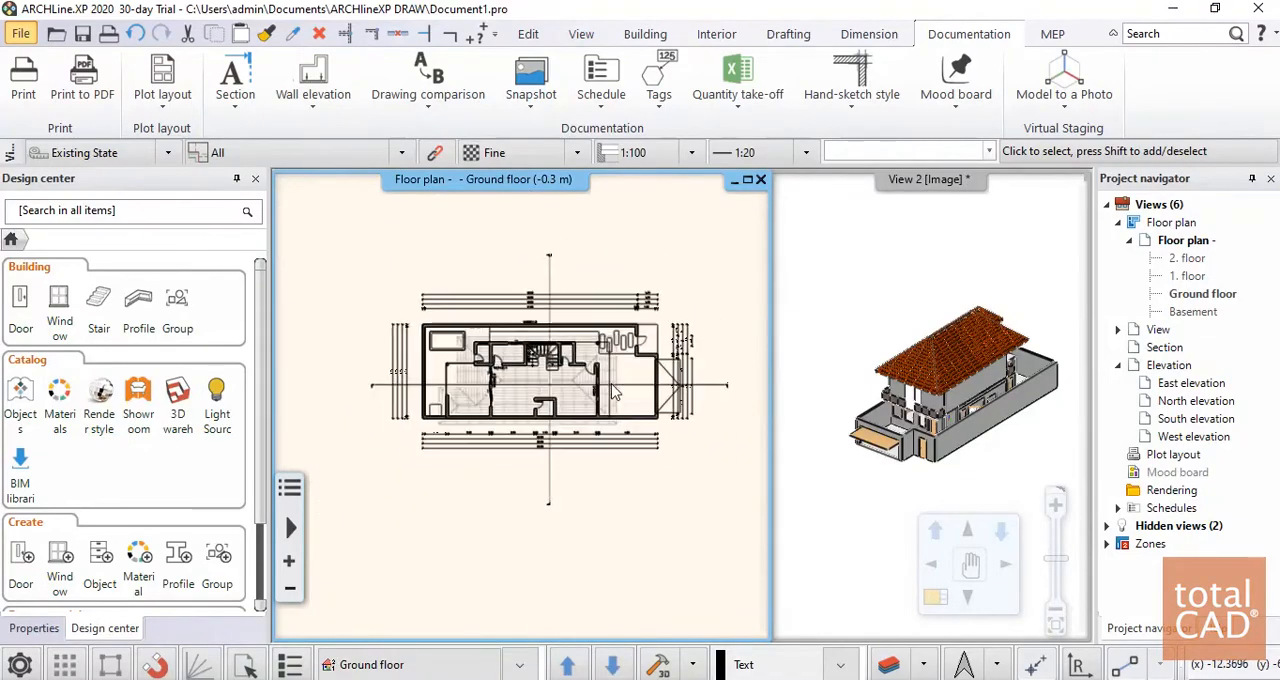
scroll(508, 425, up, 5)
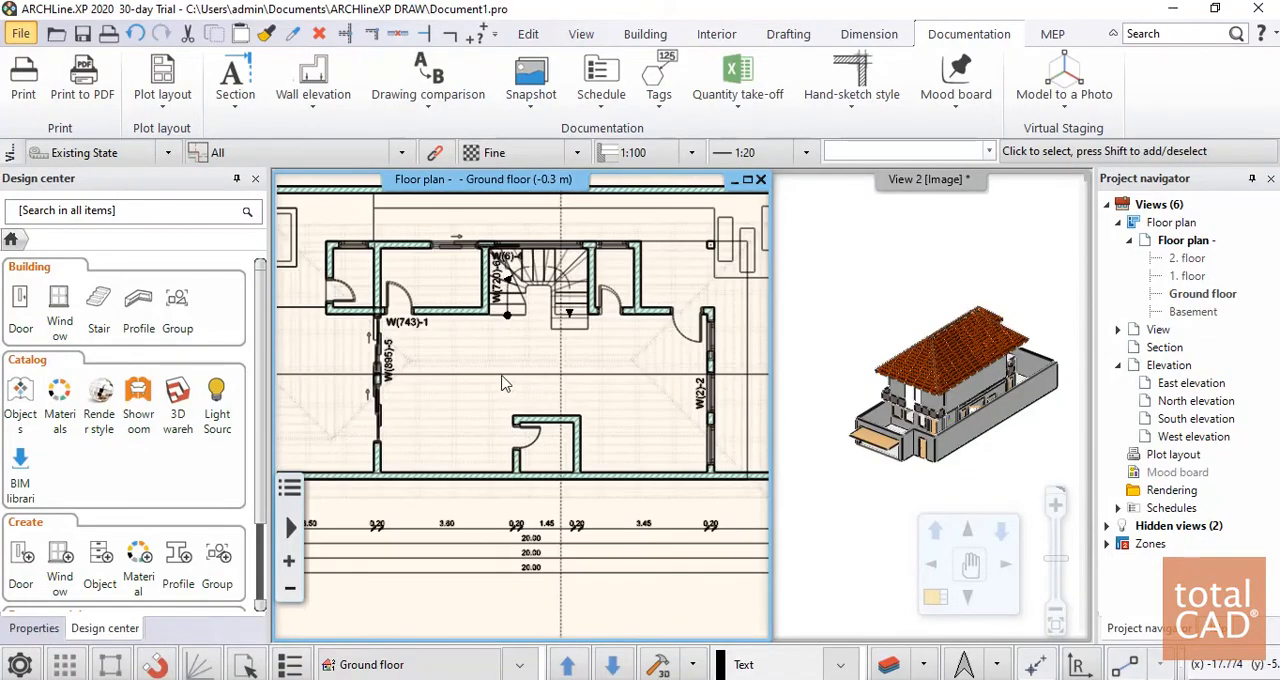
scroll(490, 387, down, 4)
scroll(490, 392, up, 2)
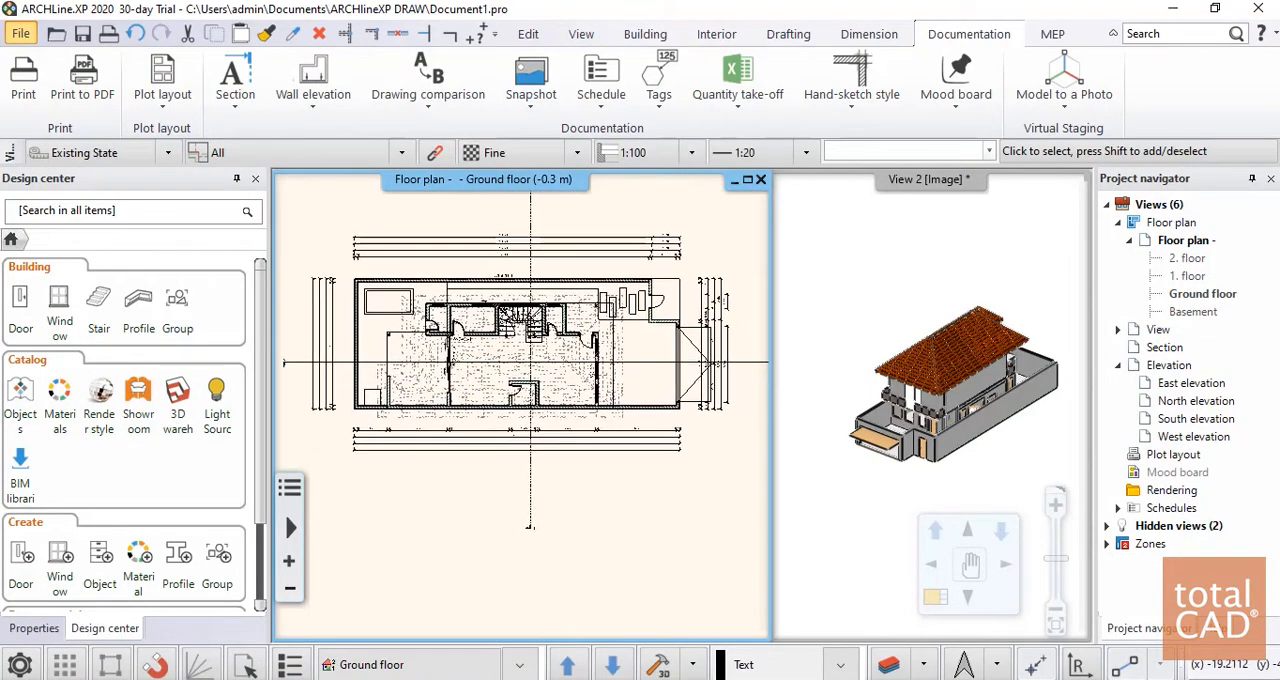
scroll(490, 395, down, 2)
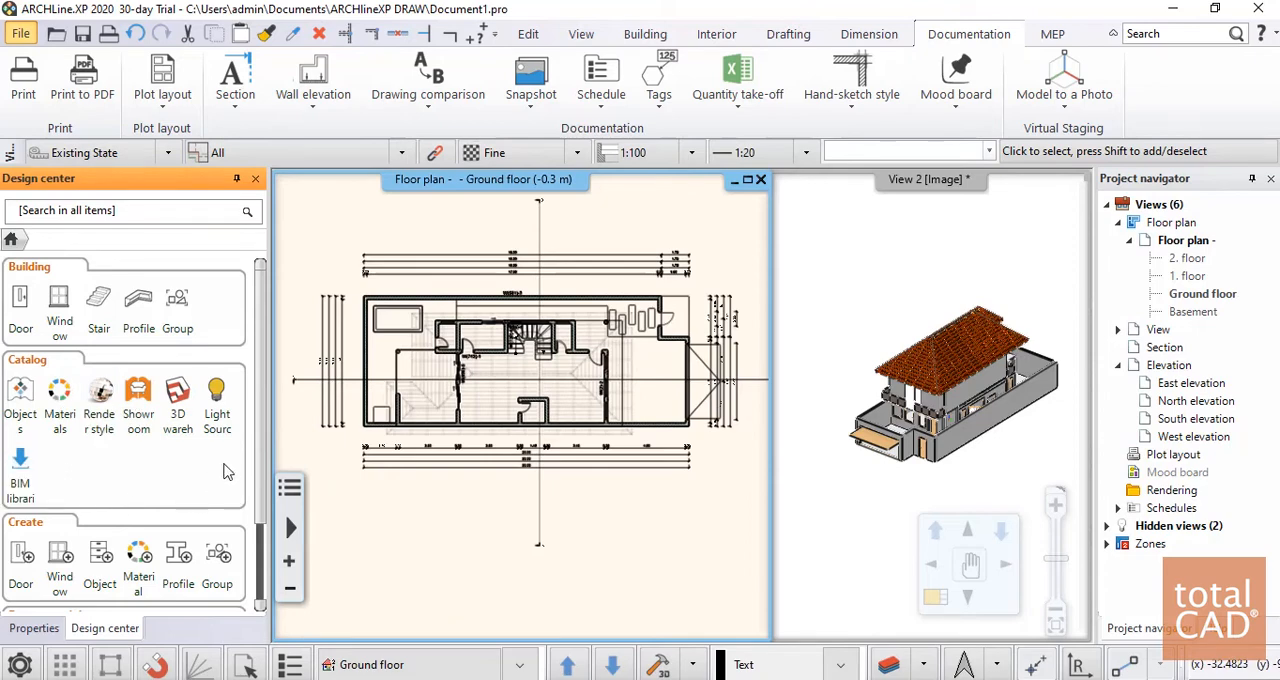
Open the 3D Warehouse from the Design center's catalog
click(177, 398)
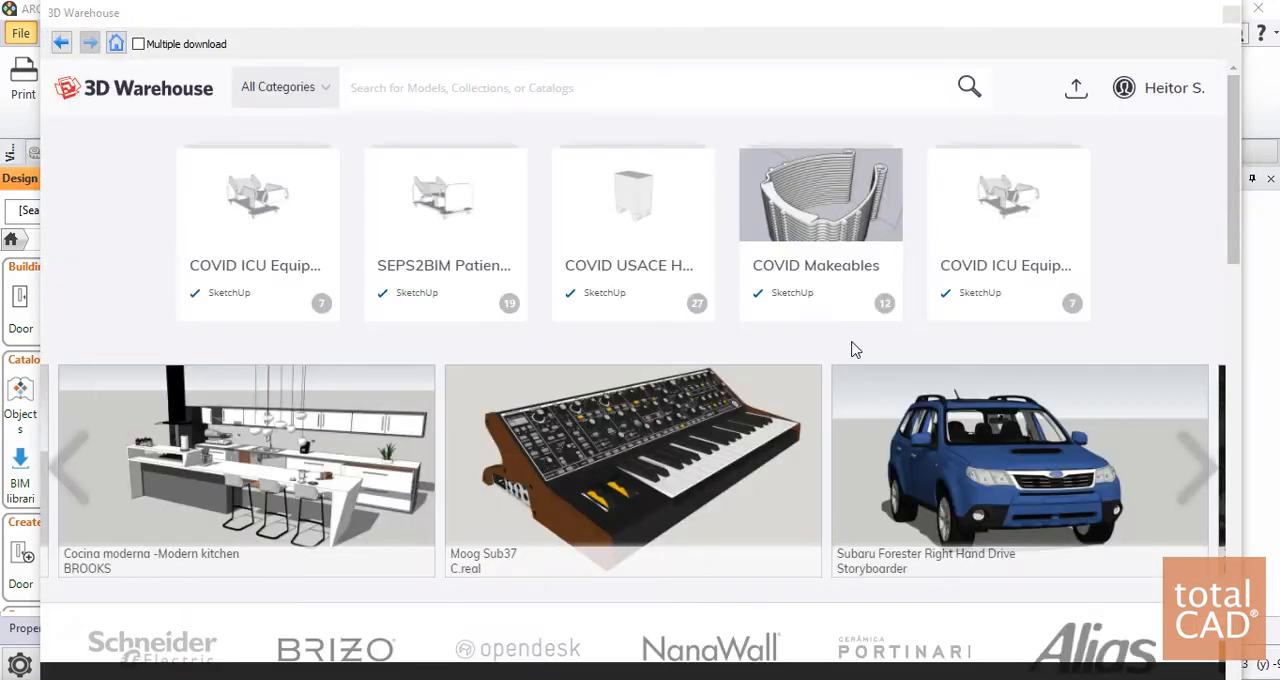
Search the 3D Warehouse for "mesa"
click(429, 84)
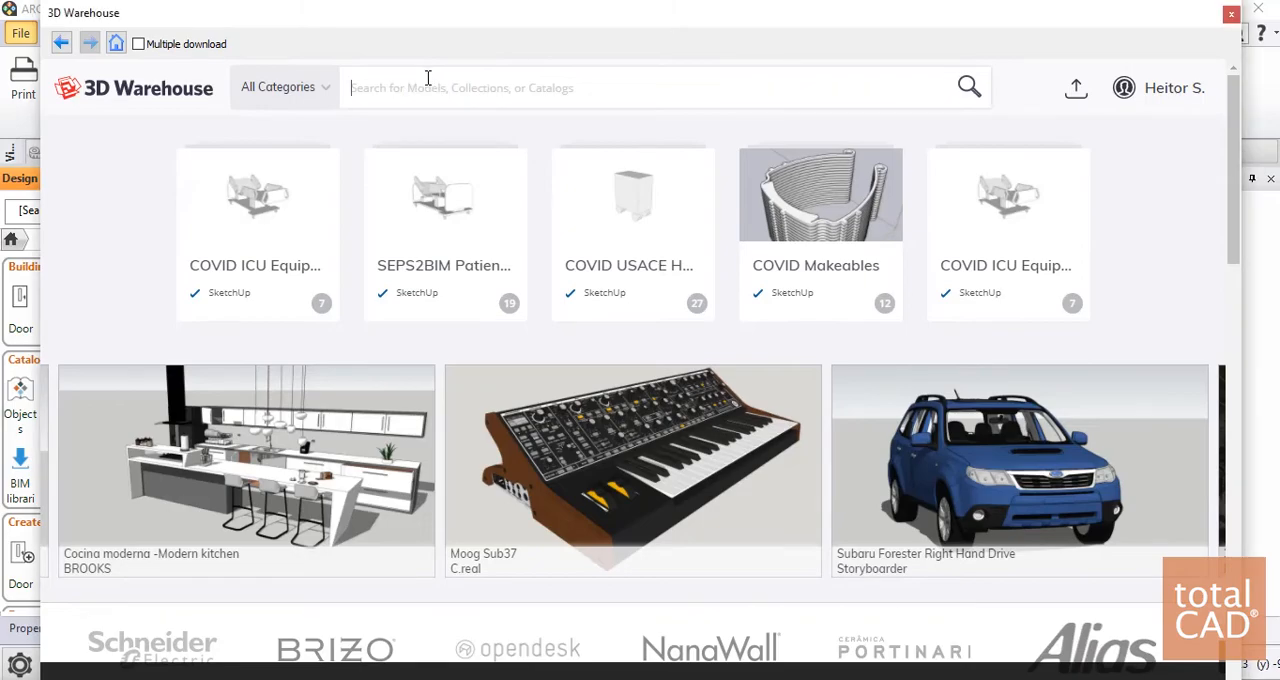
scroll(862, 316, down, 5)
scroll(806, 400, down, 10)
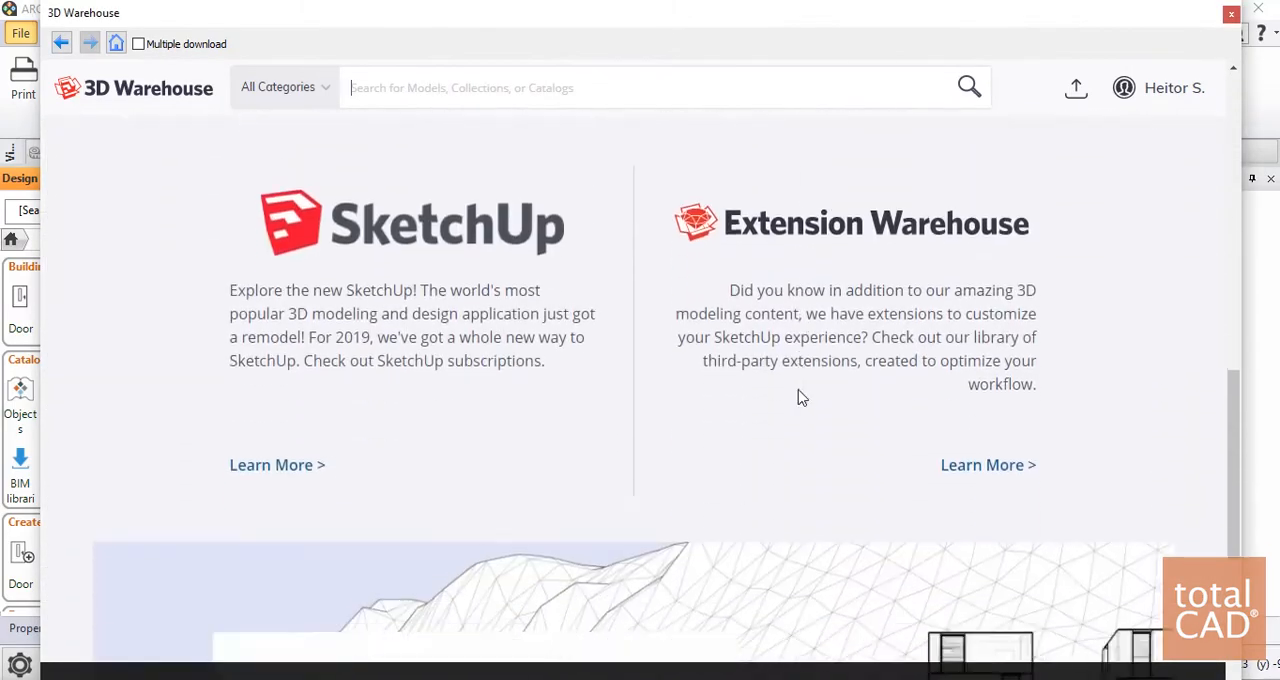
scroll(760, 400, up, 10)
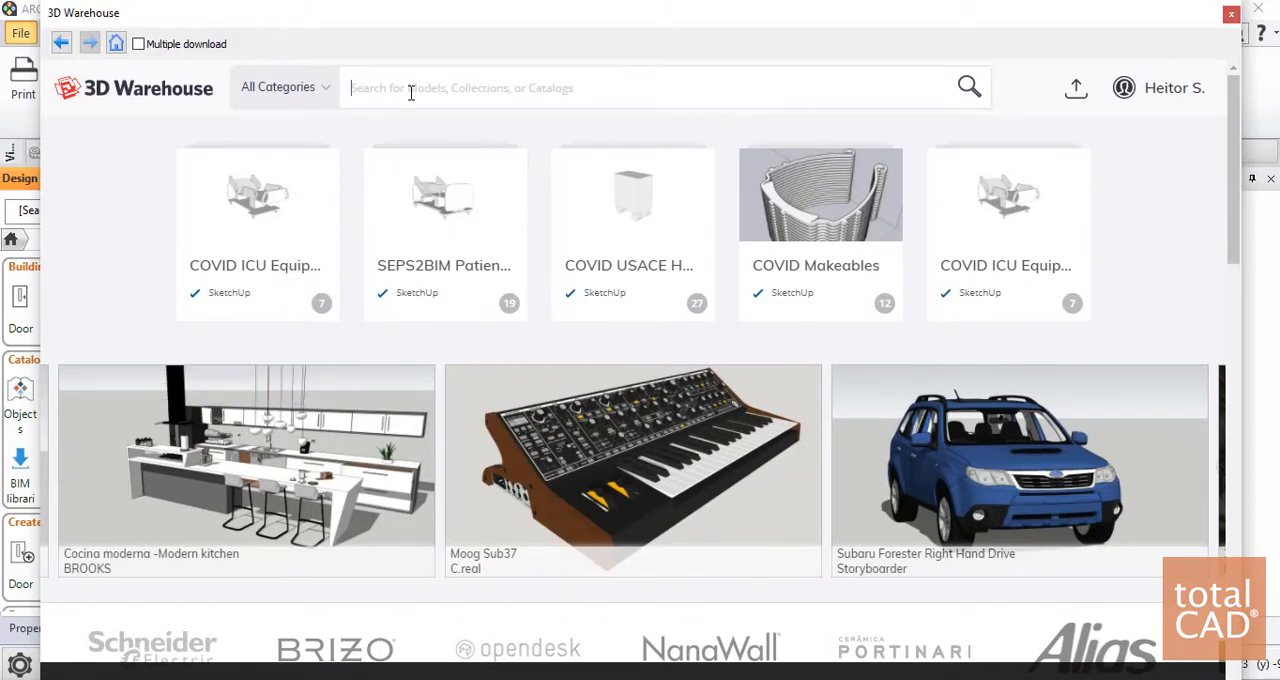
text(mesa)
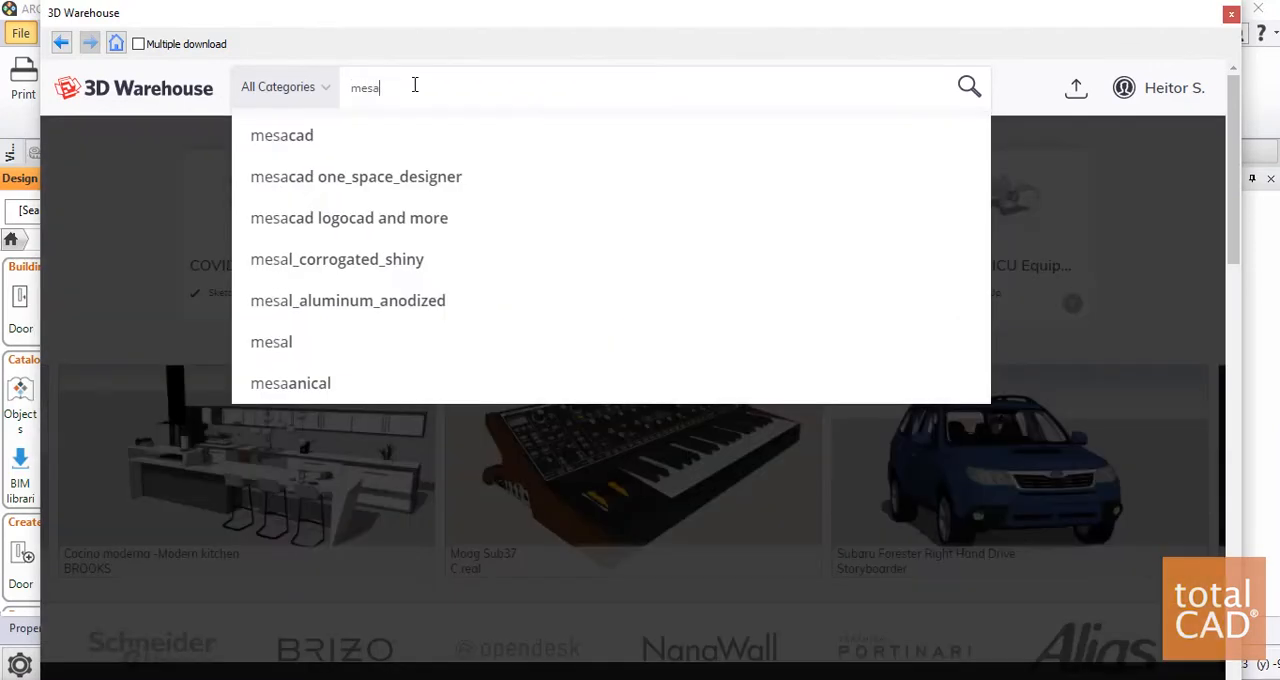
key(Return)
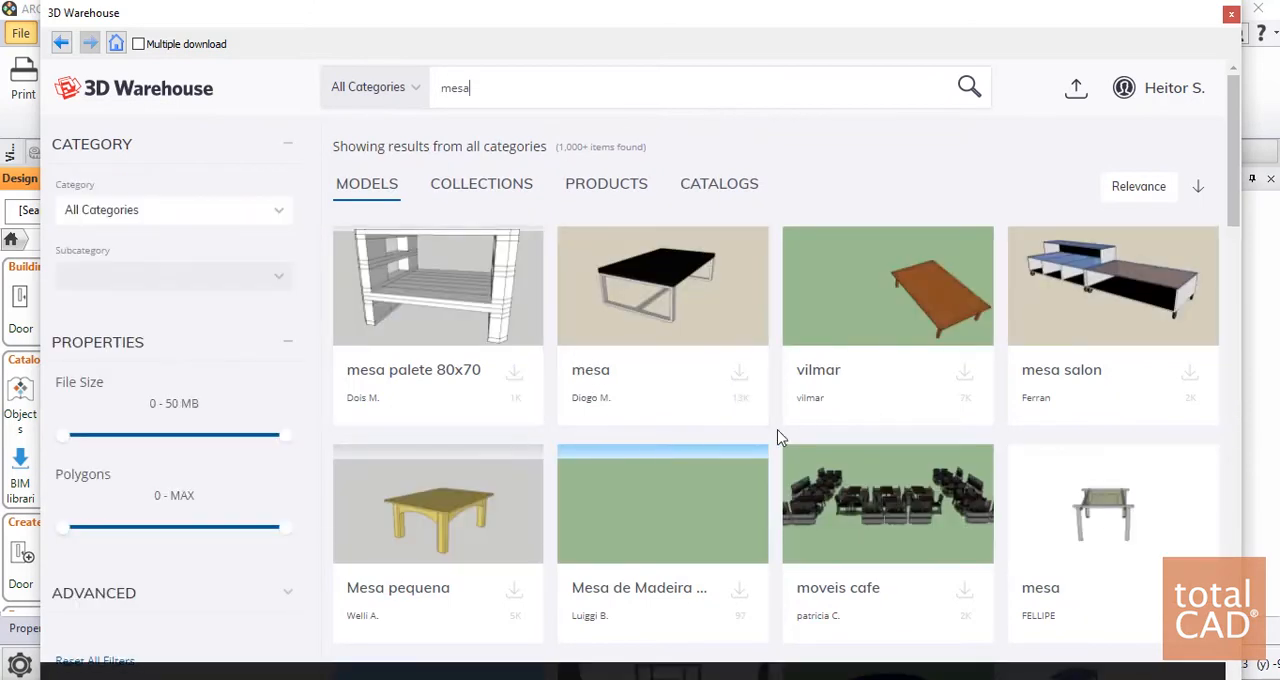
Find the four-person table model among the search results and download it as a SketchUp 2019 Model
scroll(780, 437, down, 5)
scroll(1100, 547, down, 3)
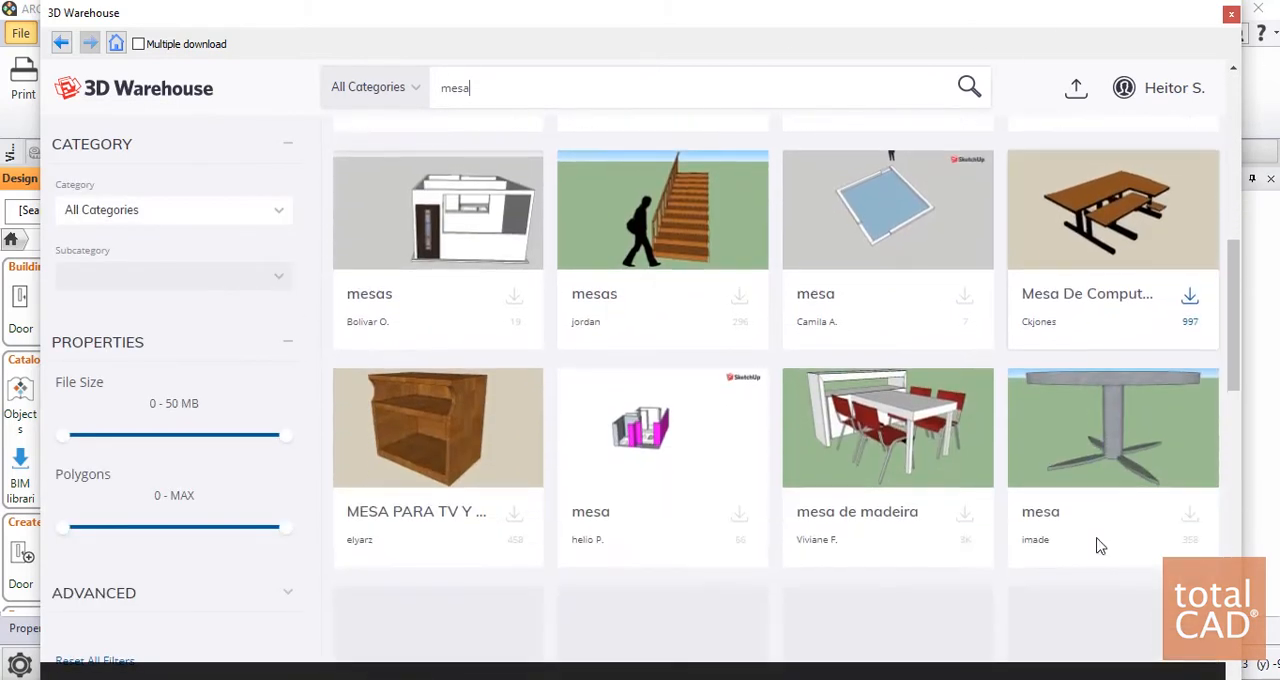
scroll(600, 455, down, 2)
scroll(652, 430, down, 2)
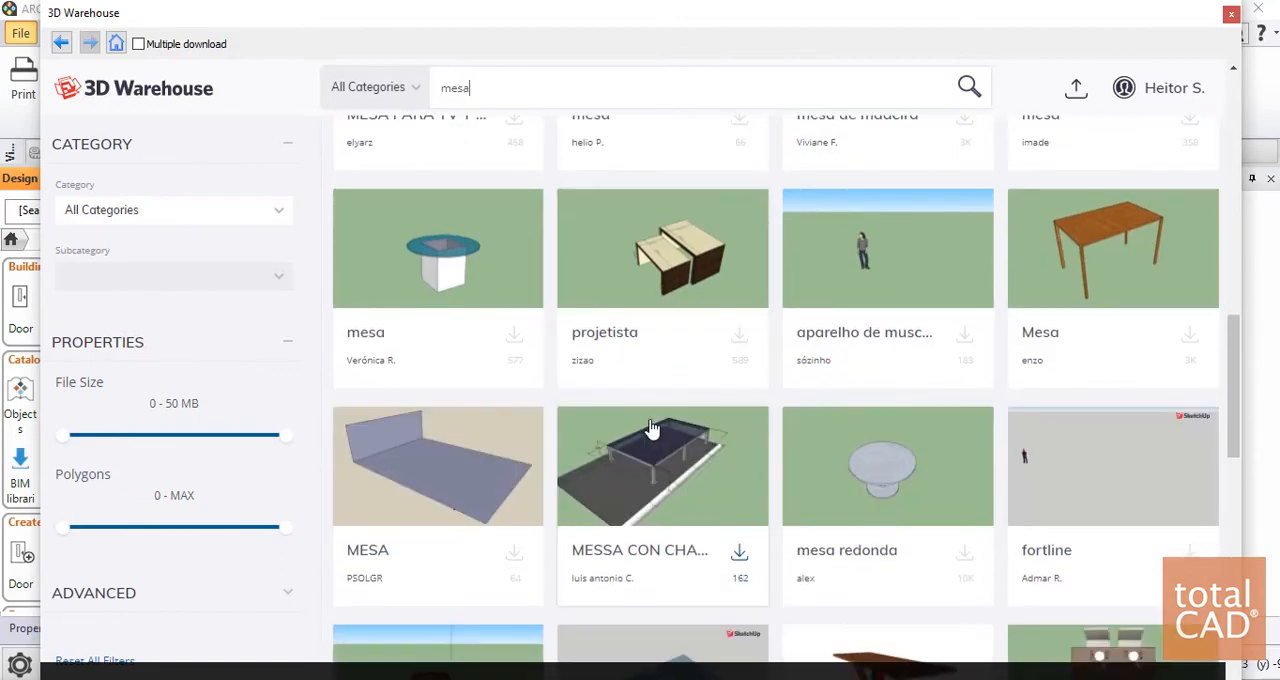
scroll(778, 433, down, 4)
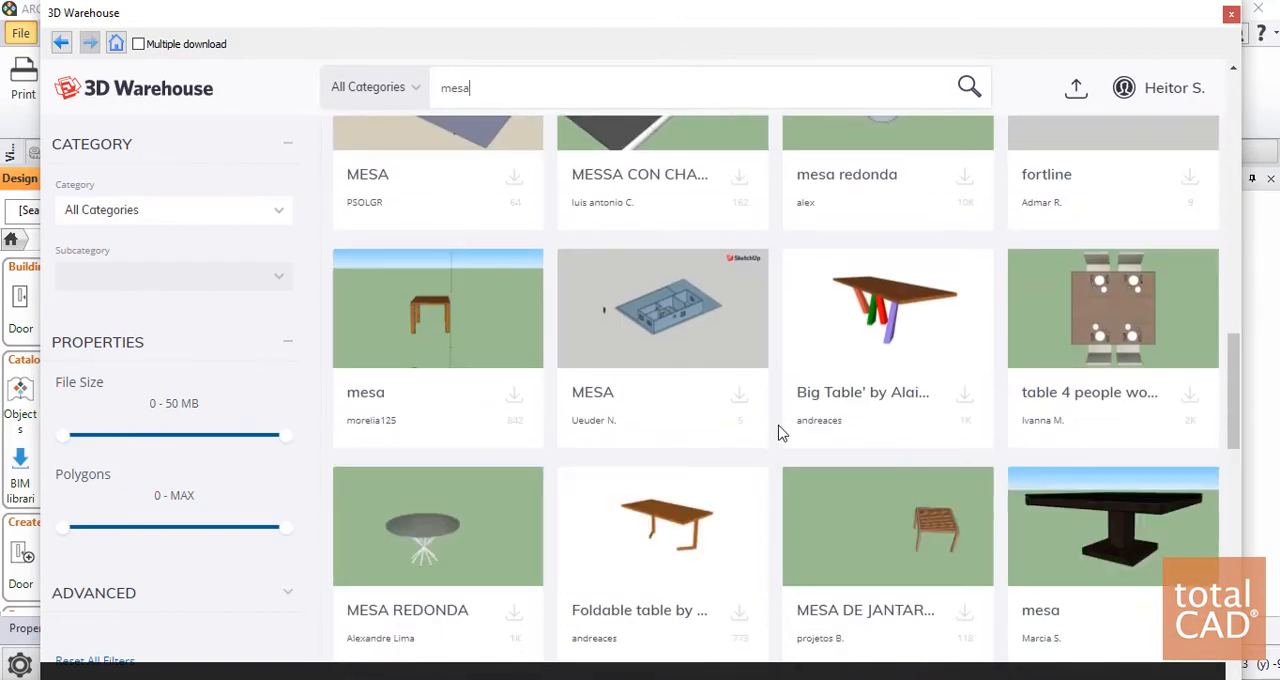
click(1190, 399)
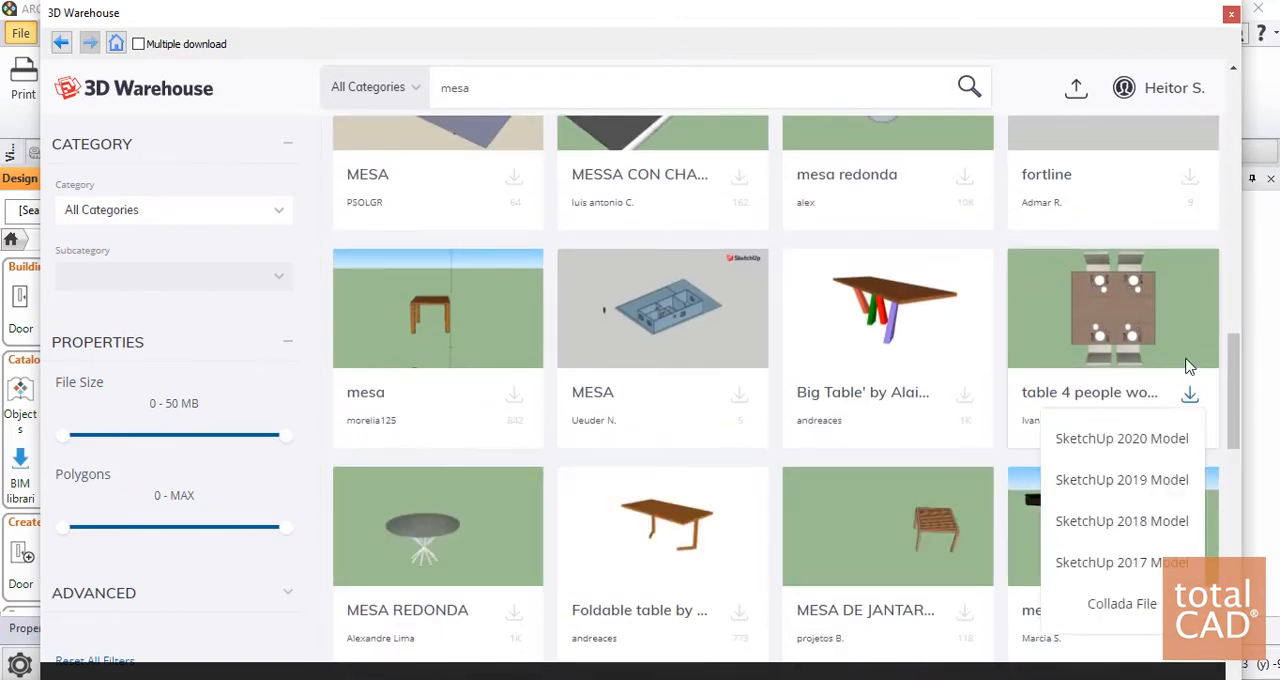
click(1060, 480)
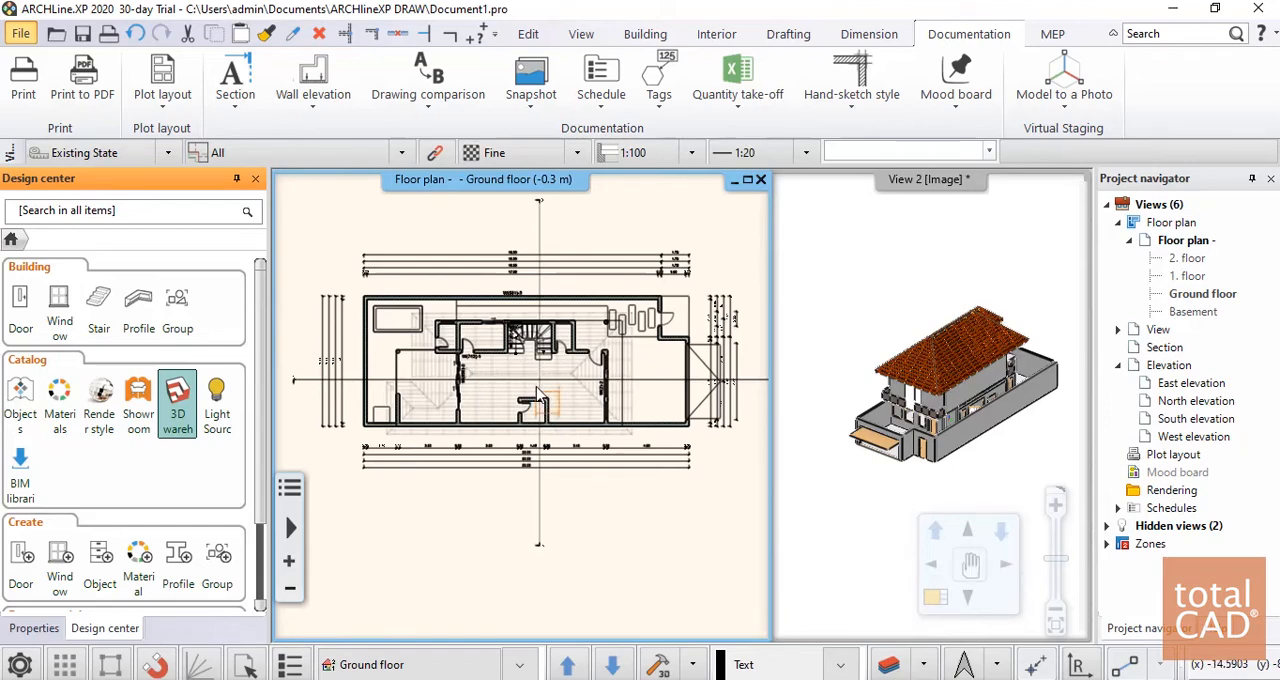
Place the downloaded table set on the ground floor plan, in the room between the small enclosed room and window wall W(2)-2
scroll(511, 428, up, 5)
scroll(511, 428, up, 3)
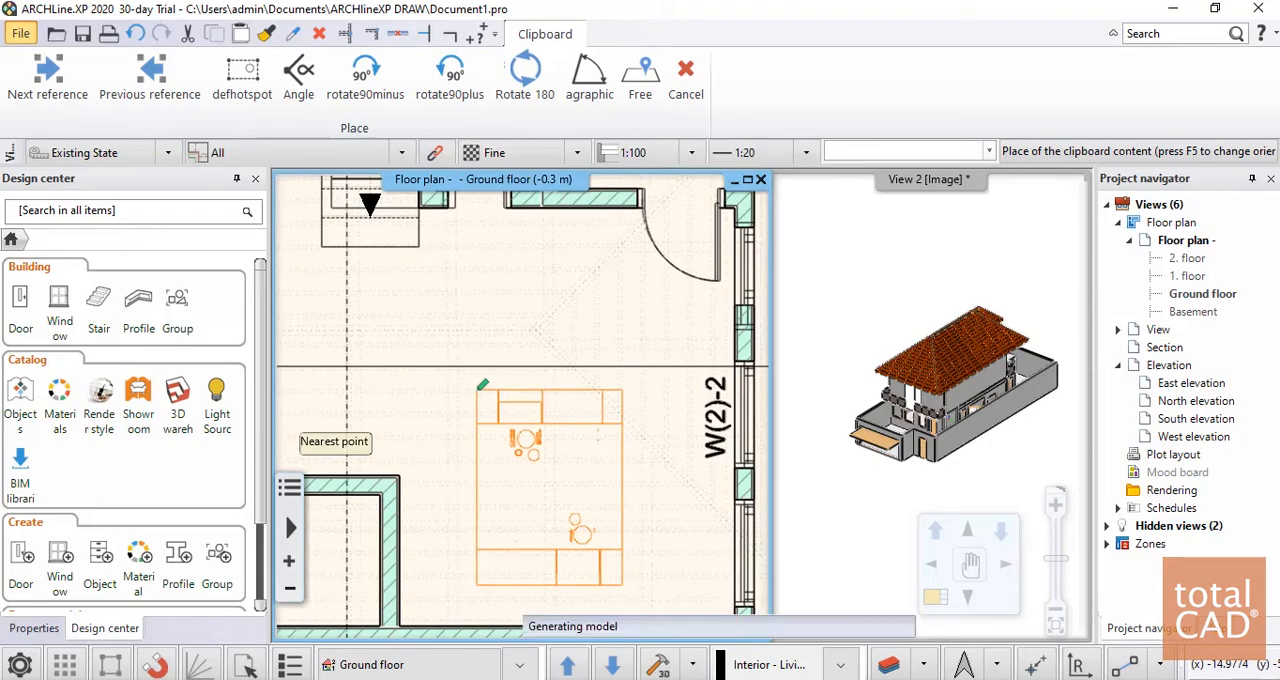
click(482, 384)
scroll(510, 400, down, 2)
scroll(507, 444, up, 4)
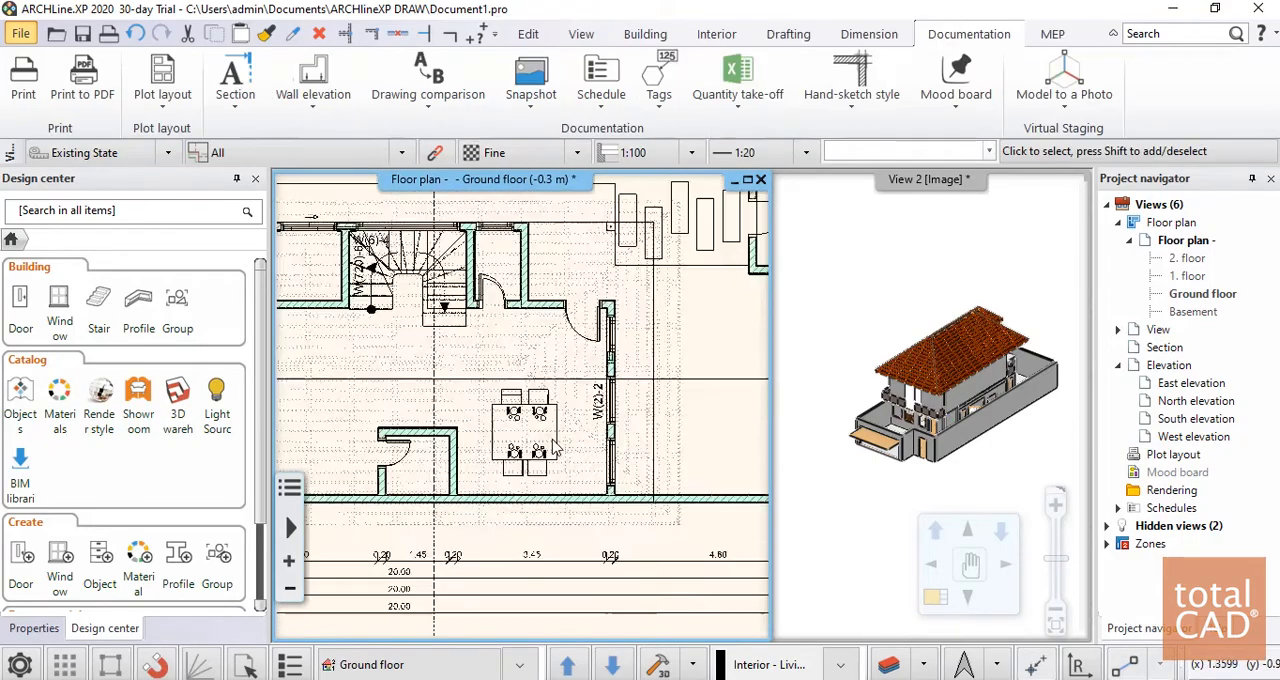
Examine the placed dining table through the house's windows in the 3D view
scroll(507, 444, down, 2)
scroll(962, 365, up, 5)
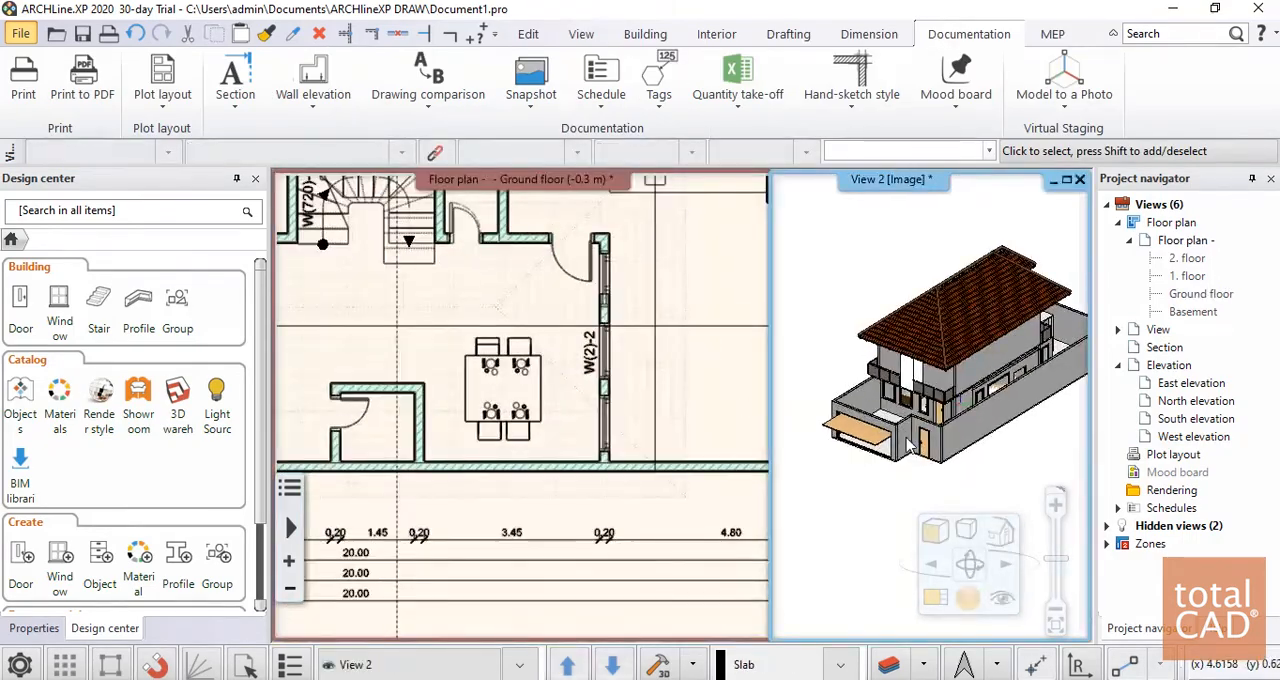
scroll(962, 365, up, 6)
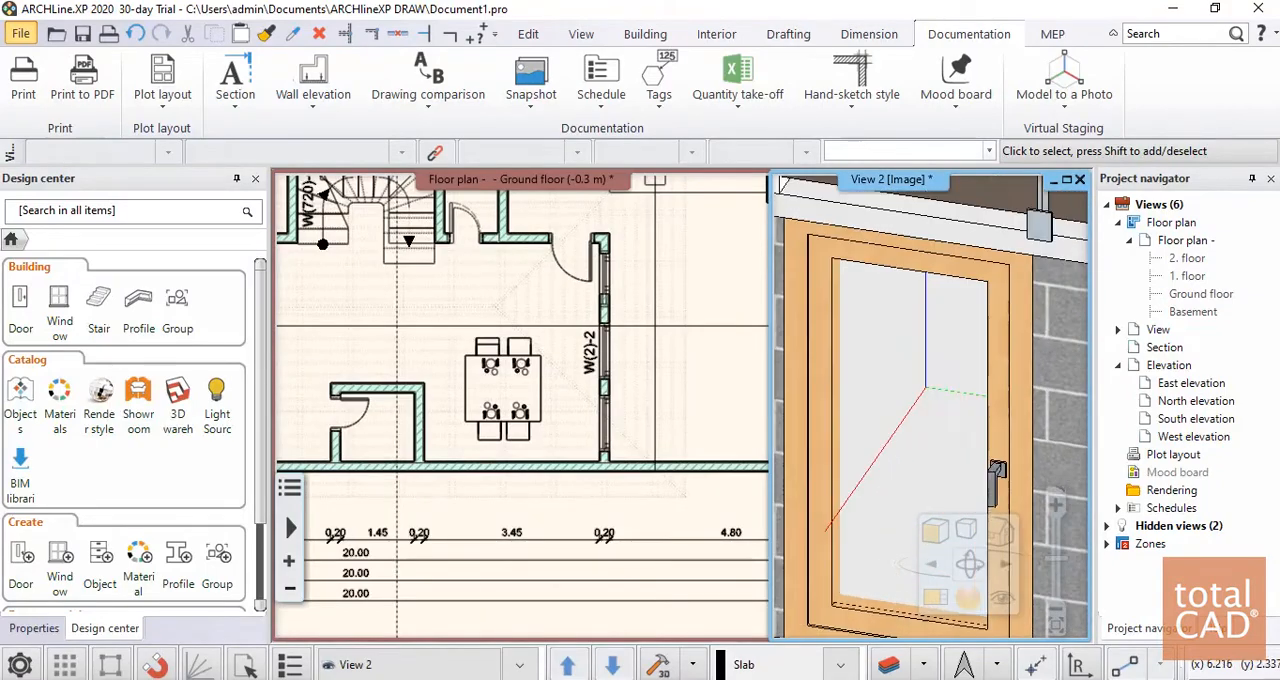
scroll(1053, 377, down, 6)
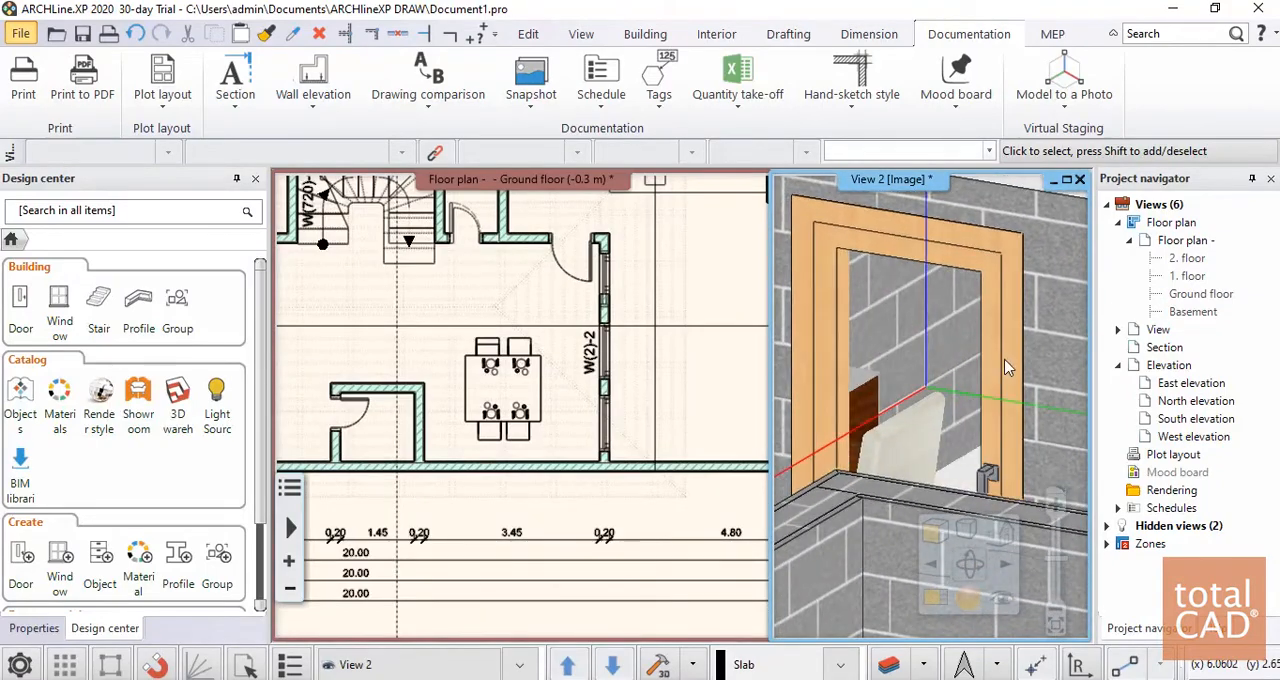
middle_drag(930, 402, 908, 420)
scroll(908, 420, down, 5)
scroll(990, 387, up, 7)
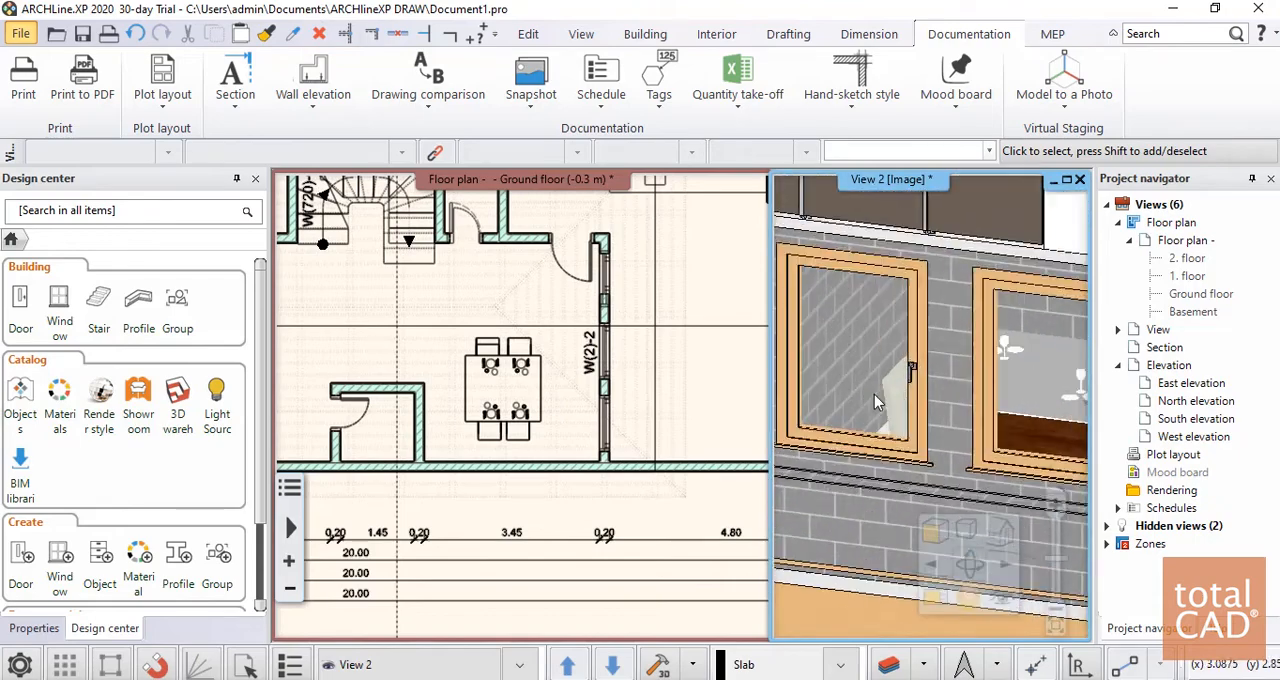
mouse_move(990, 387)
middle_down()
mouse_move(912, 388)
mouse_move(1078, 388)
mouse_move(930, 408)
mouse_move(972, 394)
middle_up()
scroll(972, 394, down, 8)
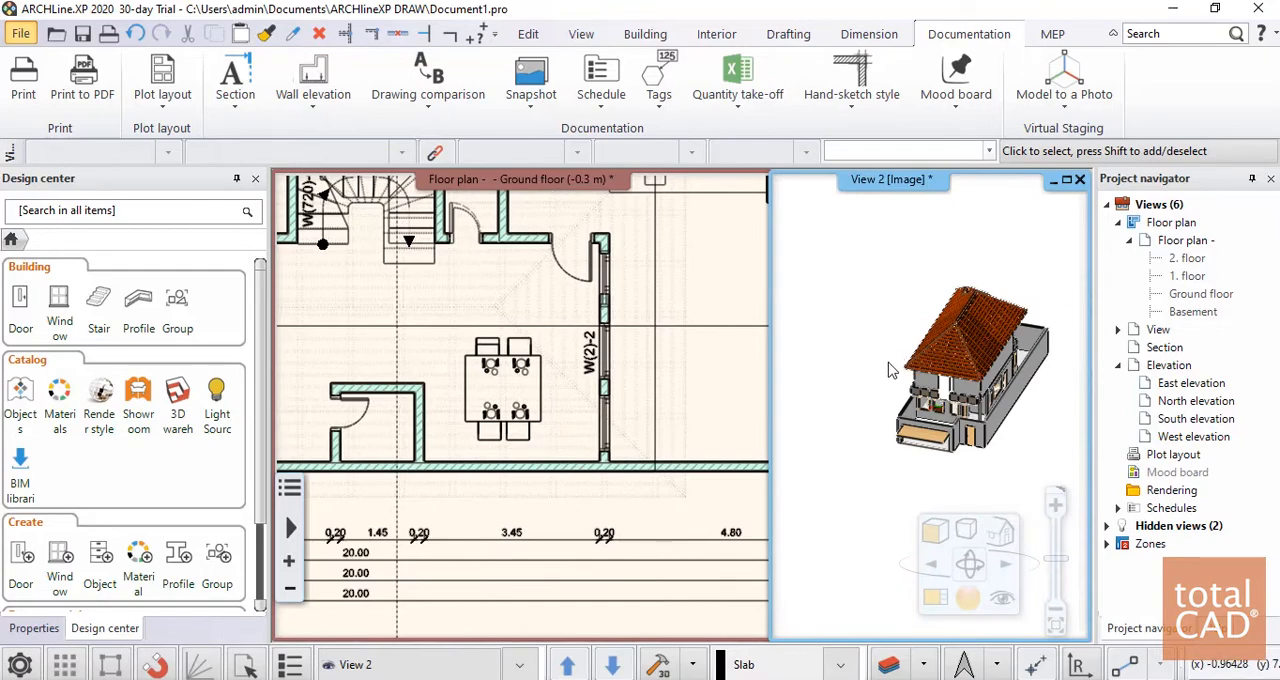
click(476, 362)
scroll(476, 362, down, 6)
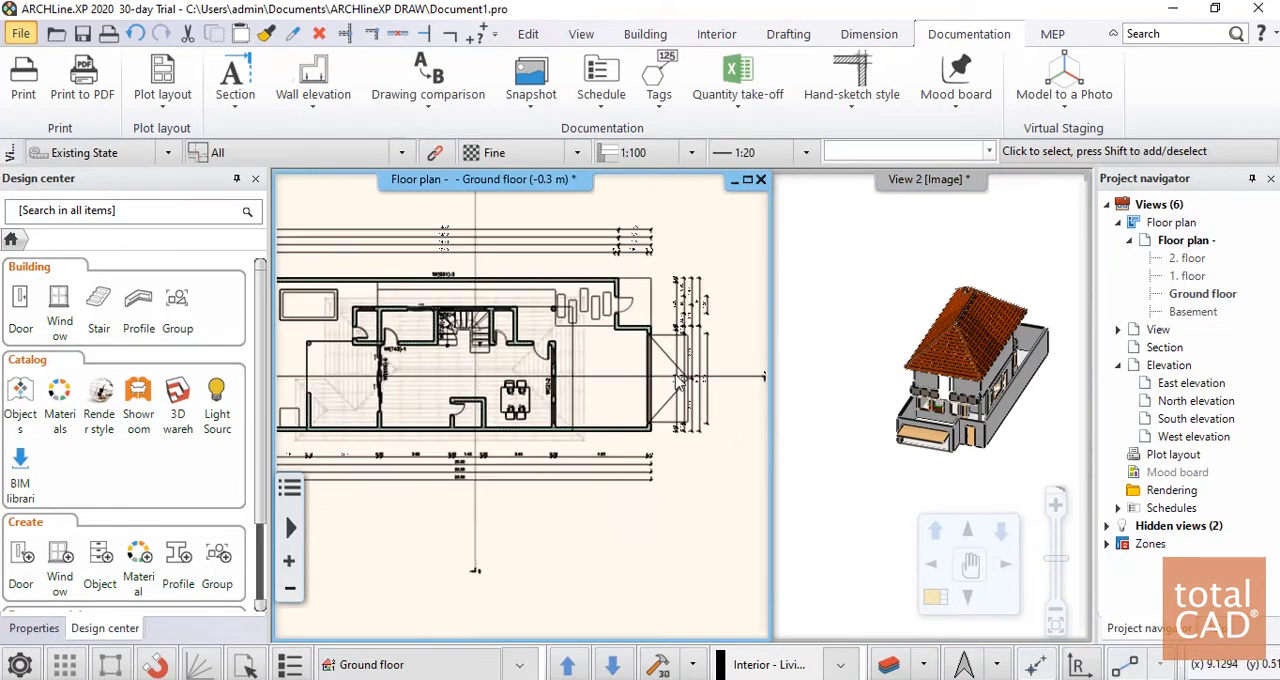
scroll(1004, 388, up, 1)
middle_drag(1004, 388, 1052, 328)
click(931, 394)
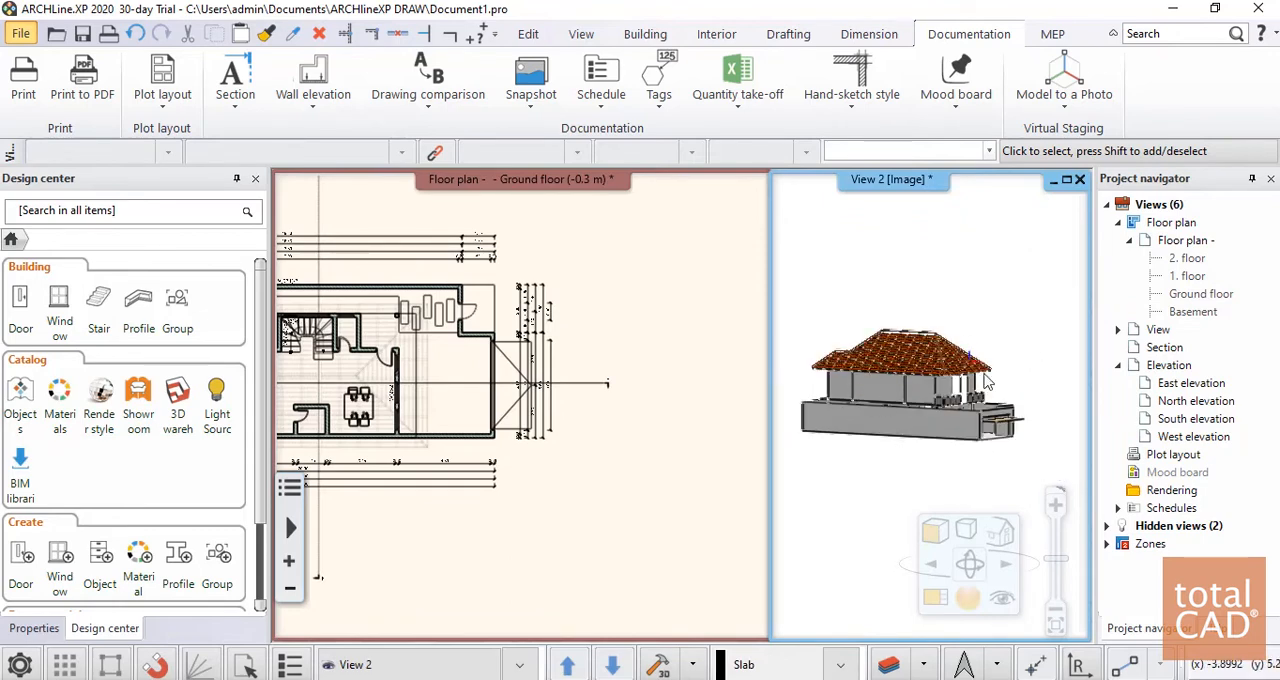
click(1025, 288)
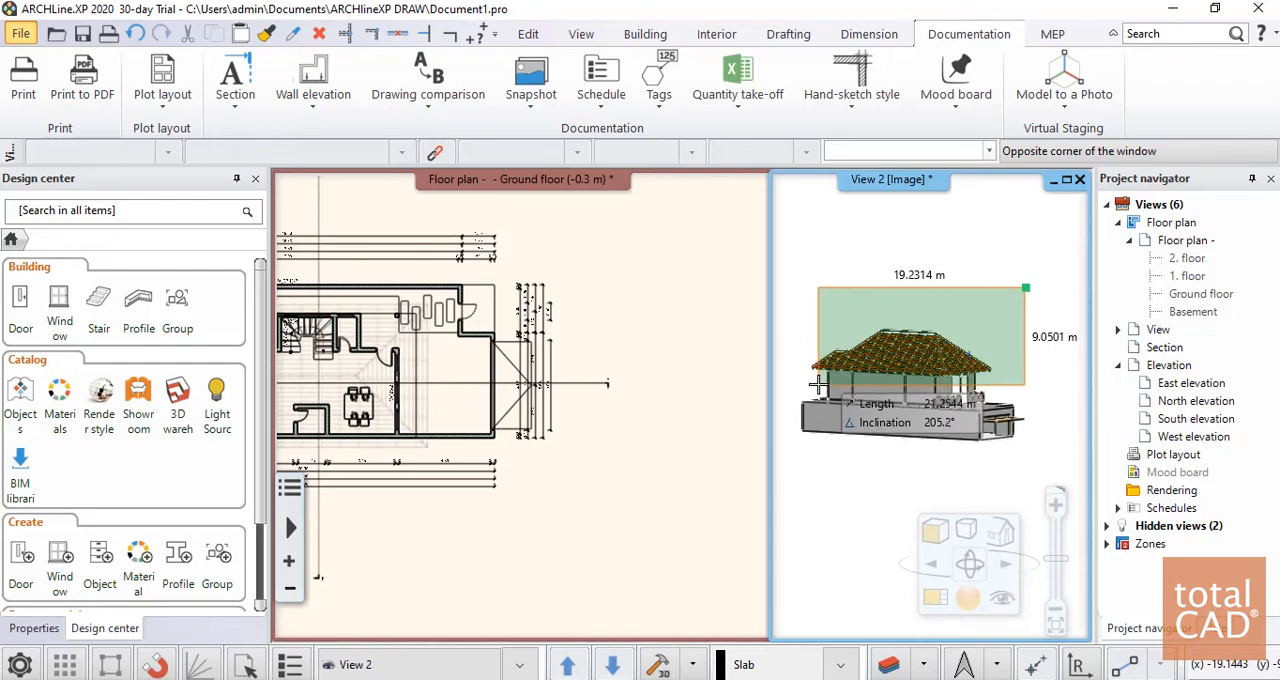
click(818, 384)
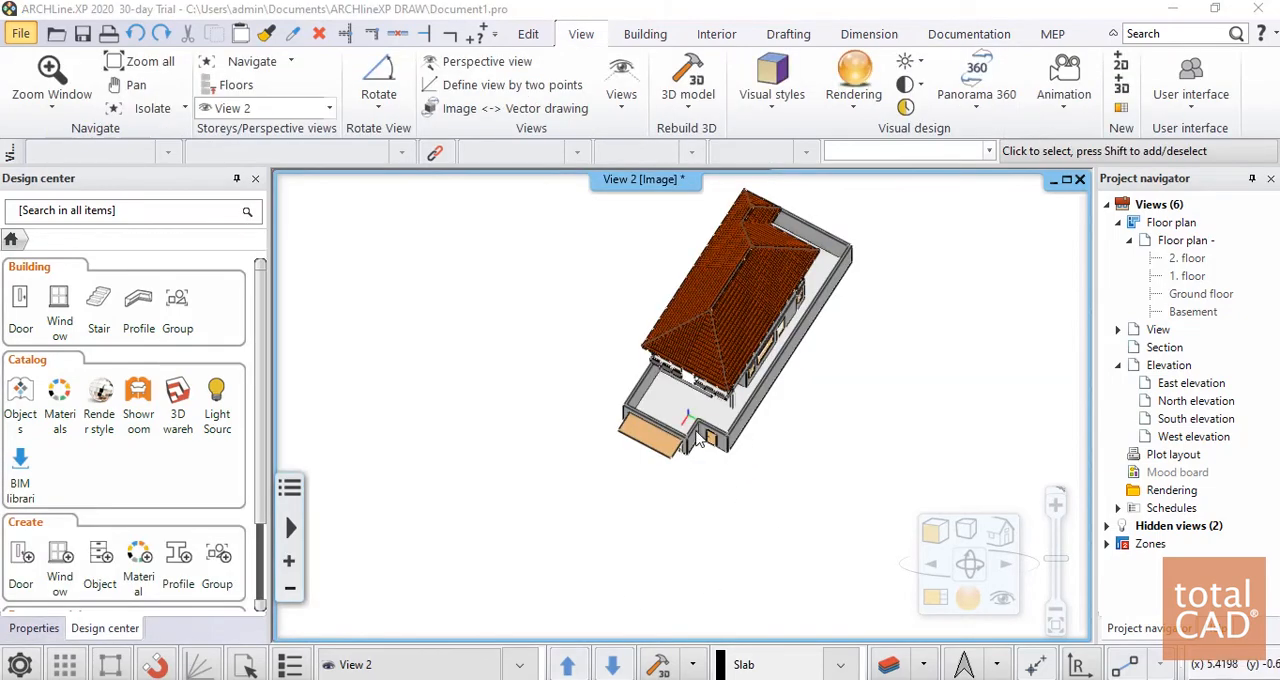
scroll(697, 440, up, 5)
scroll(697, 440, down, 2)
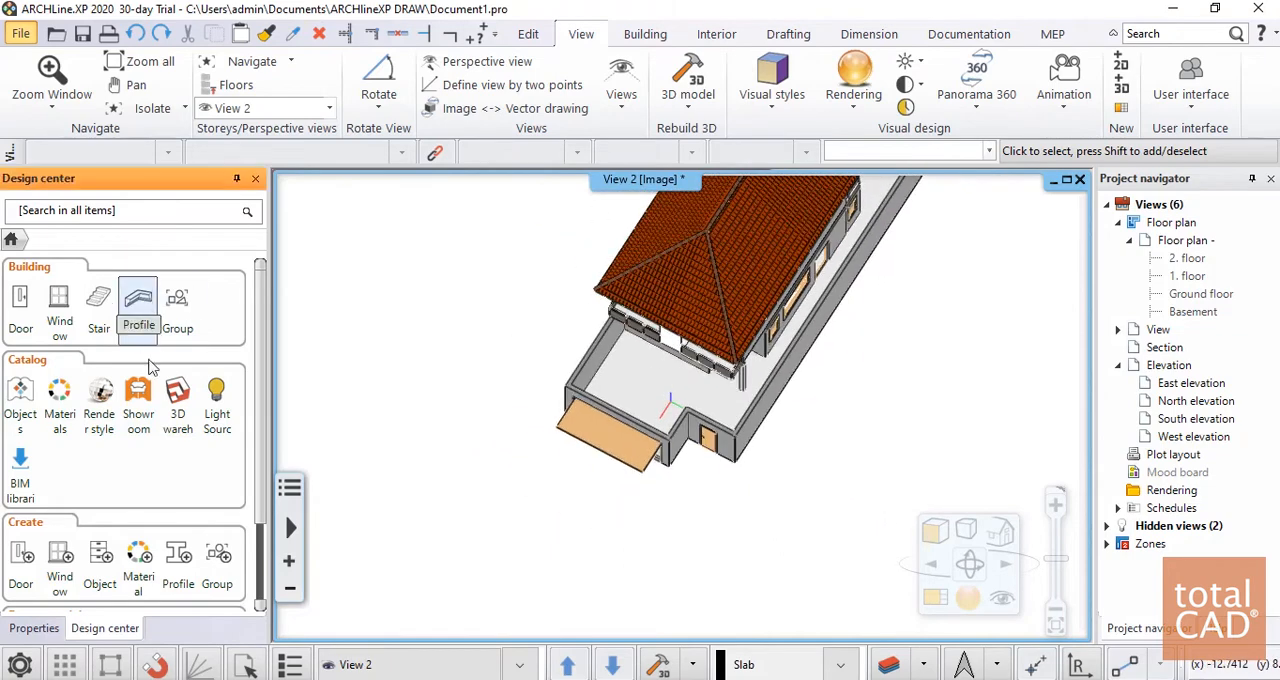
Reopen the 3D Warehouse from the catalog and search for "carros"
click(178, 404)
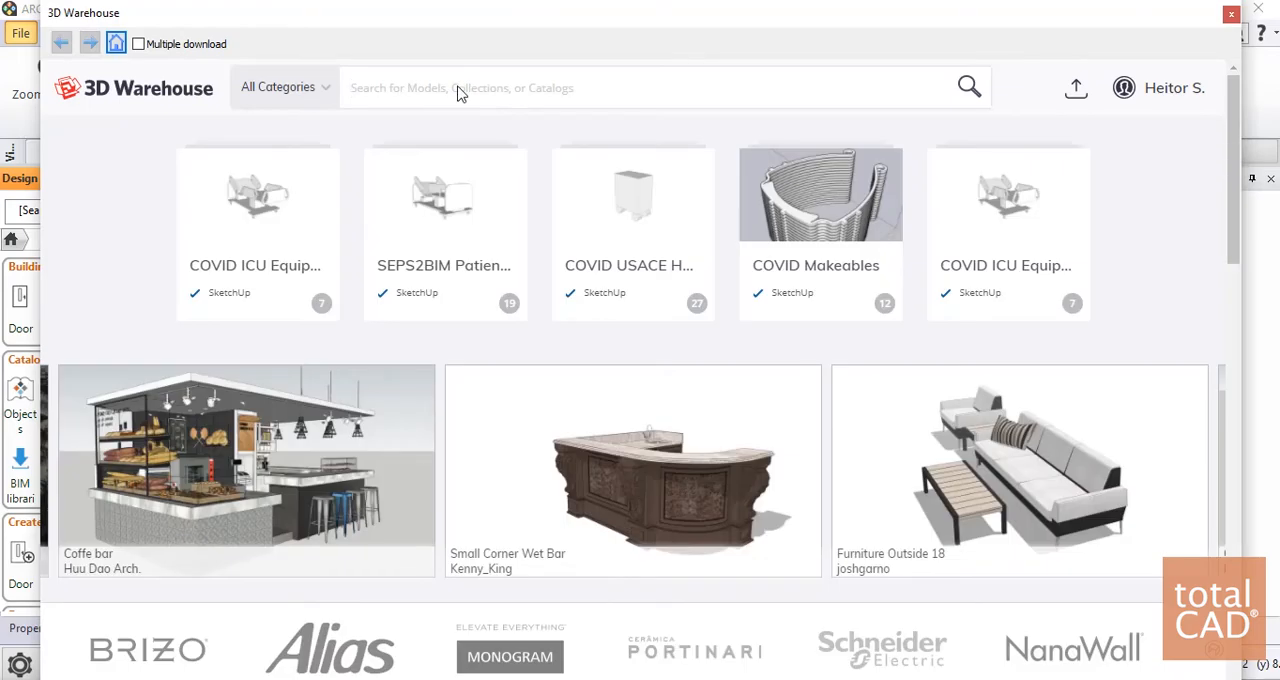
click(459, 92)
text(carros)
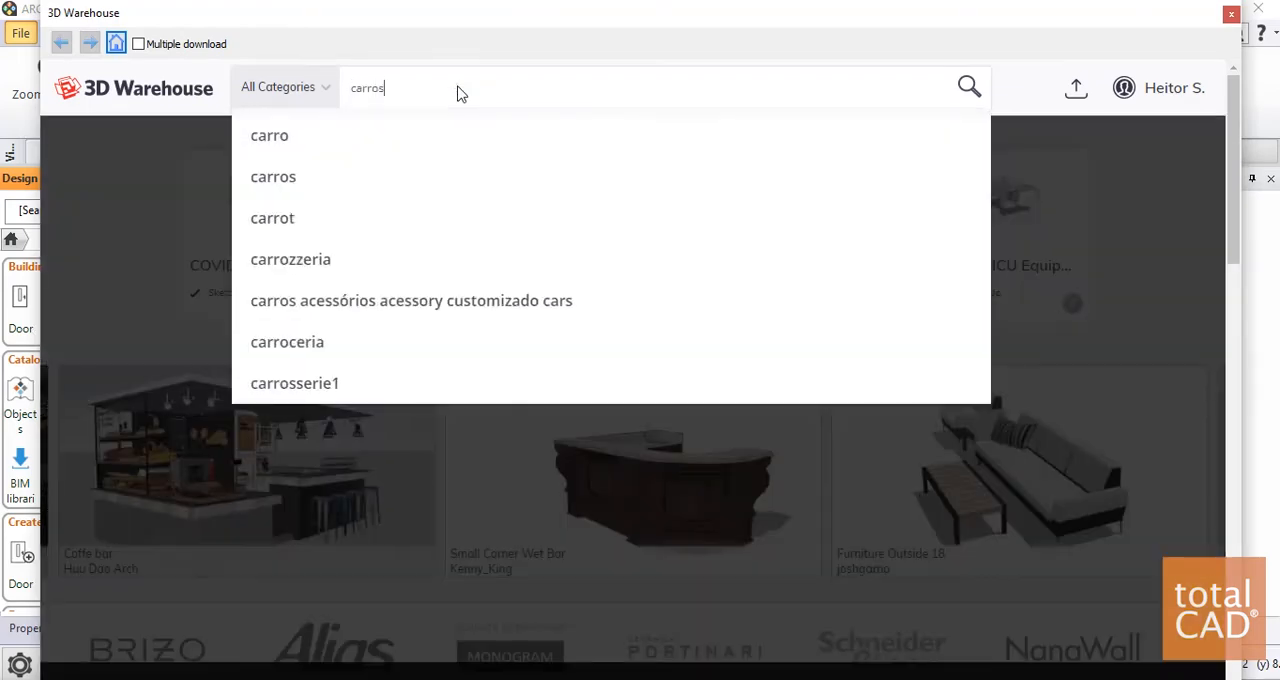
key(Return)
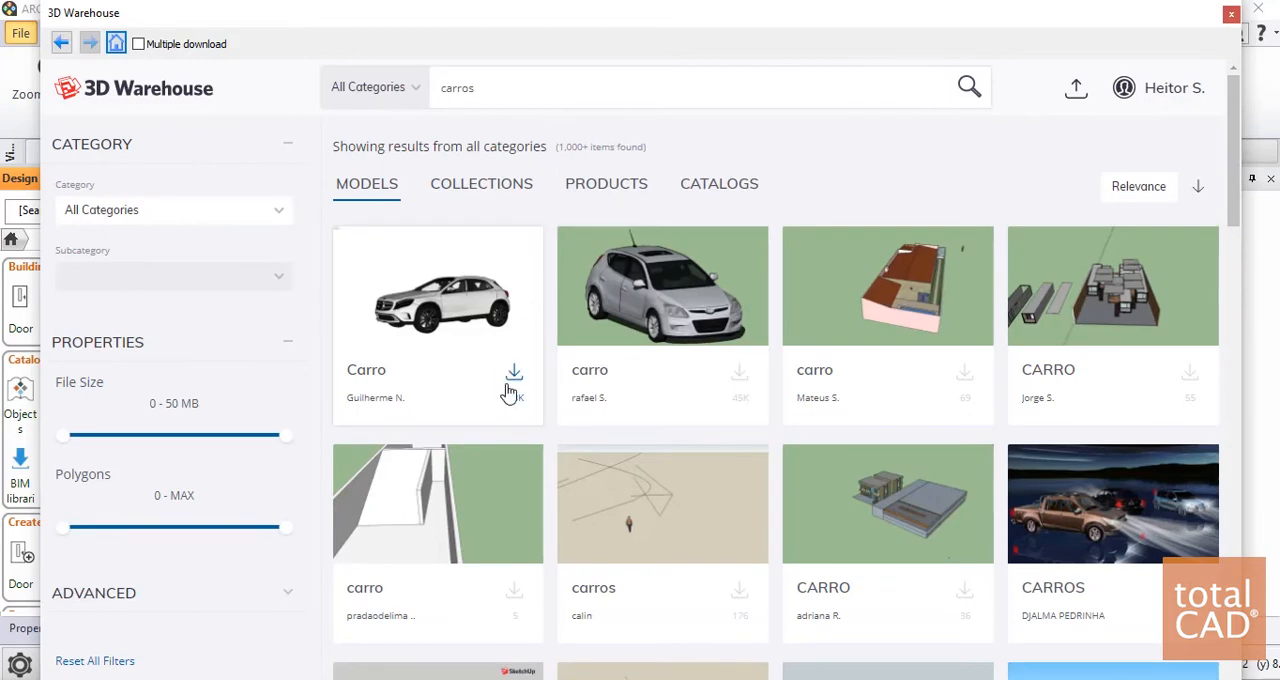
Download the white Carro model, show the floor plan beside the 3D view, and accept importing the complex model
click(509, 386)
click(418, 438)
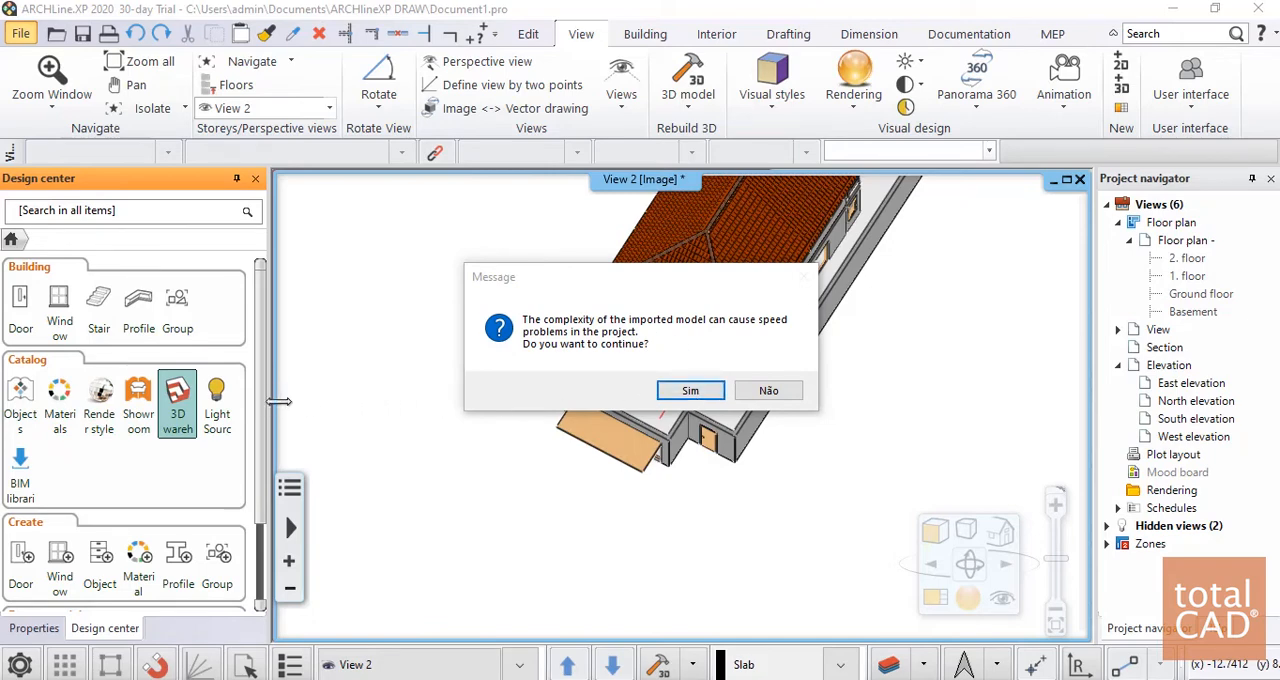
drag(279, 401, 777, 455)
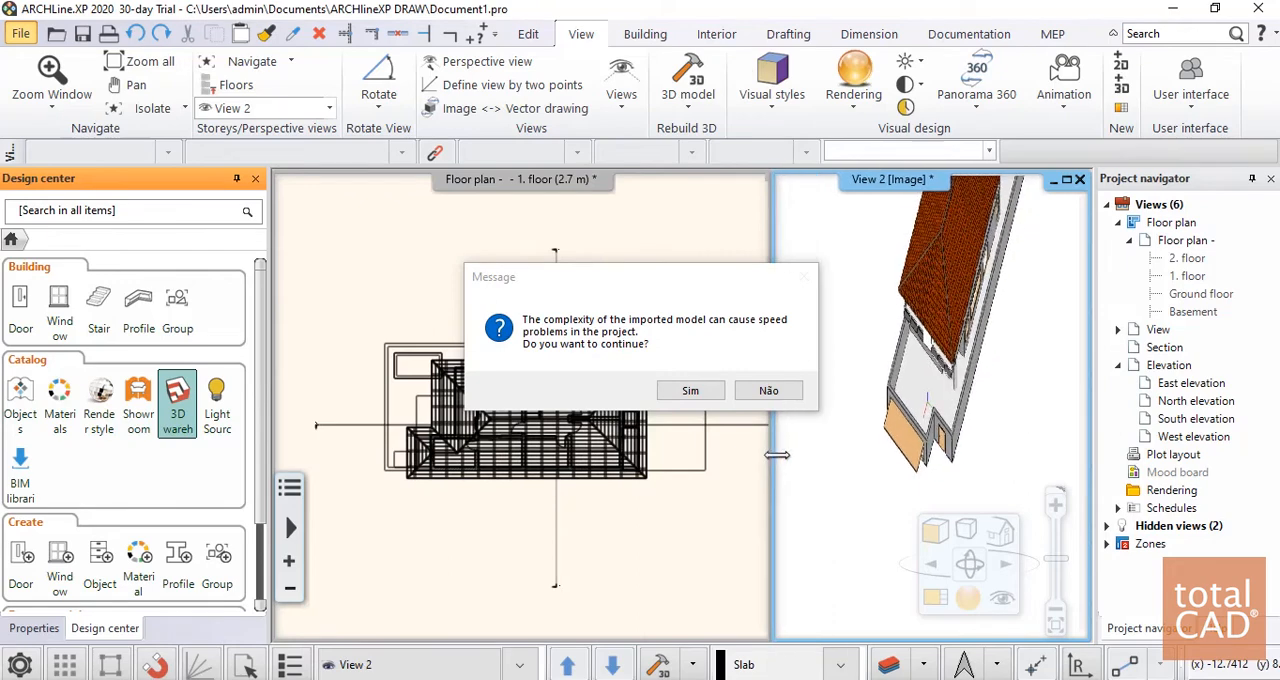
click(690, 391)
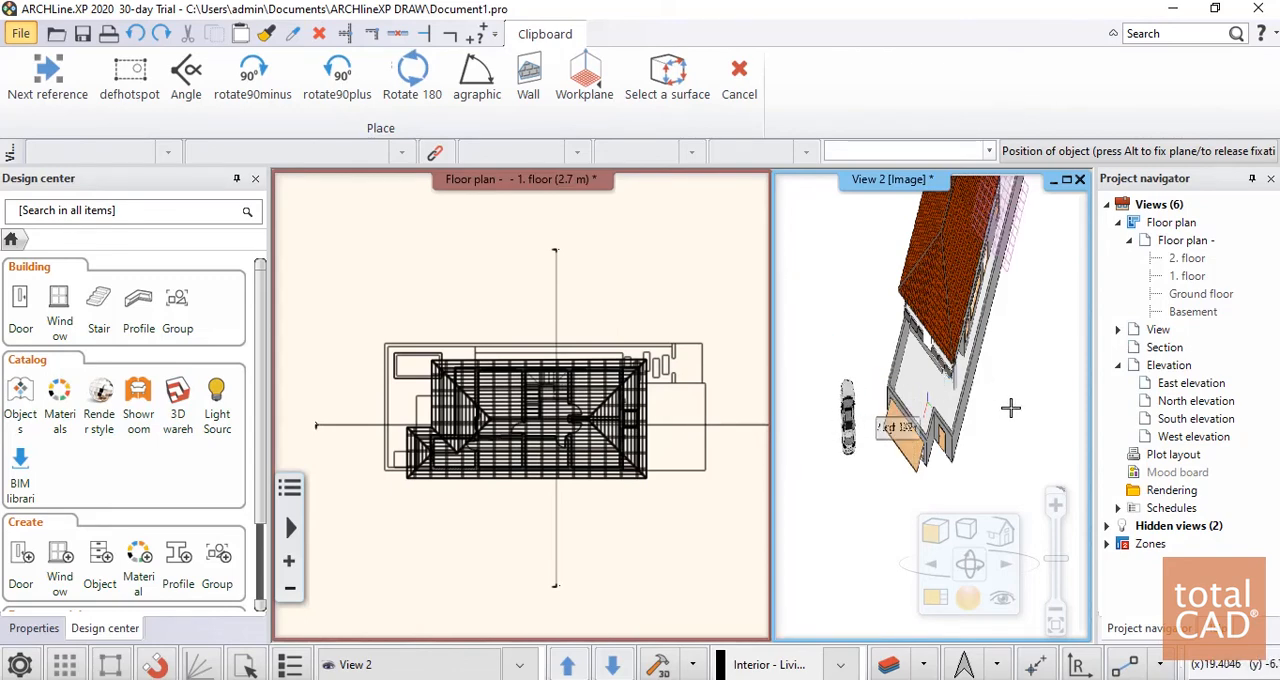
Place one car outside the house near the garage door in the 3D view and end the placement
click(864, 393)
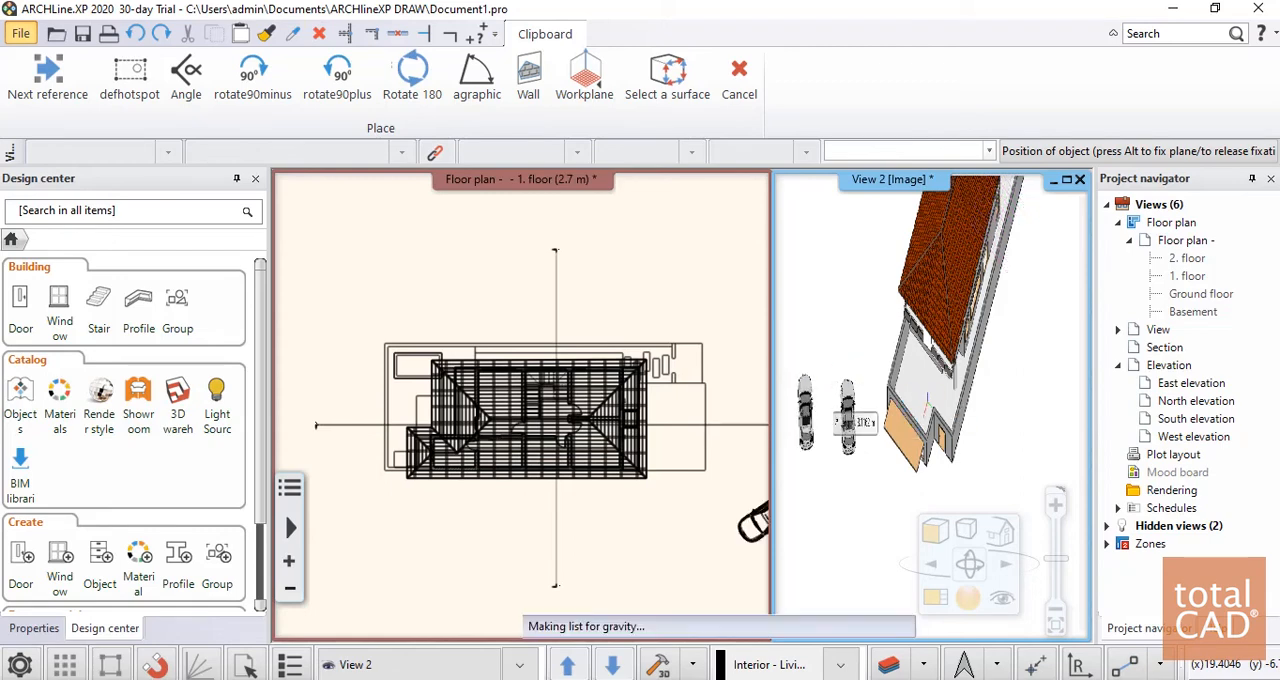
scroll(880, 410, up, 3)
middle_drag(812, 430, 909, 420)
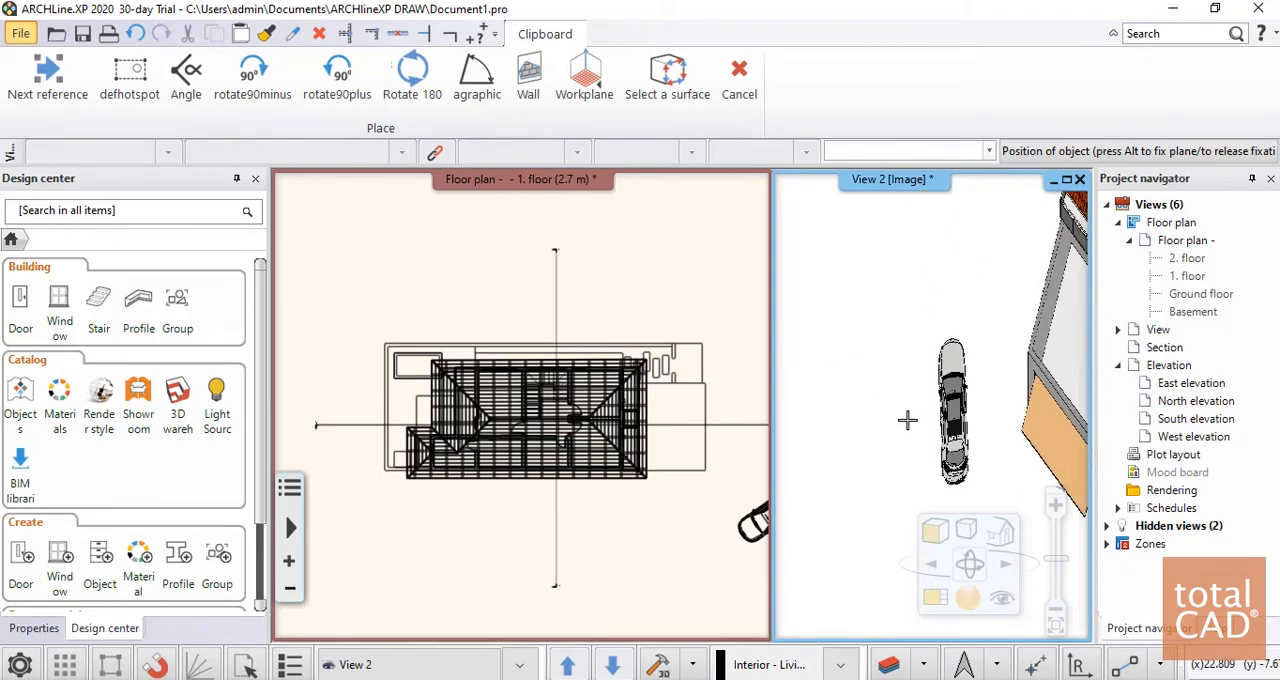
scroll(926, 416, down, 4)
key(Escape)
key(F12)
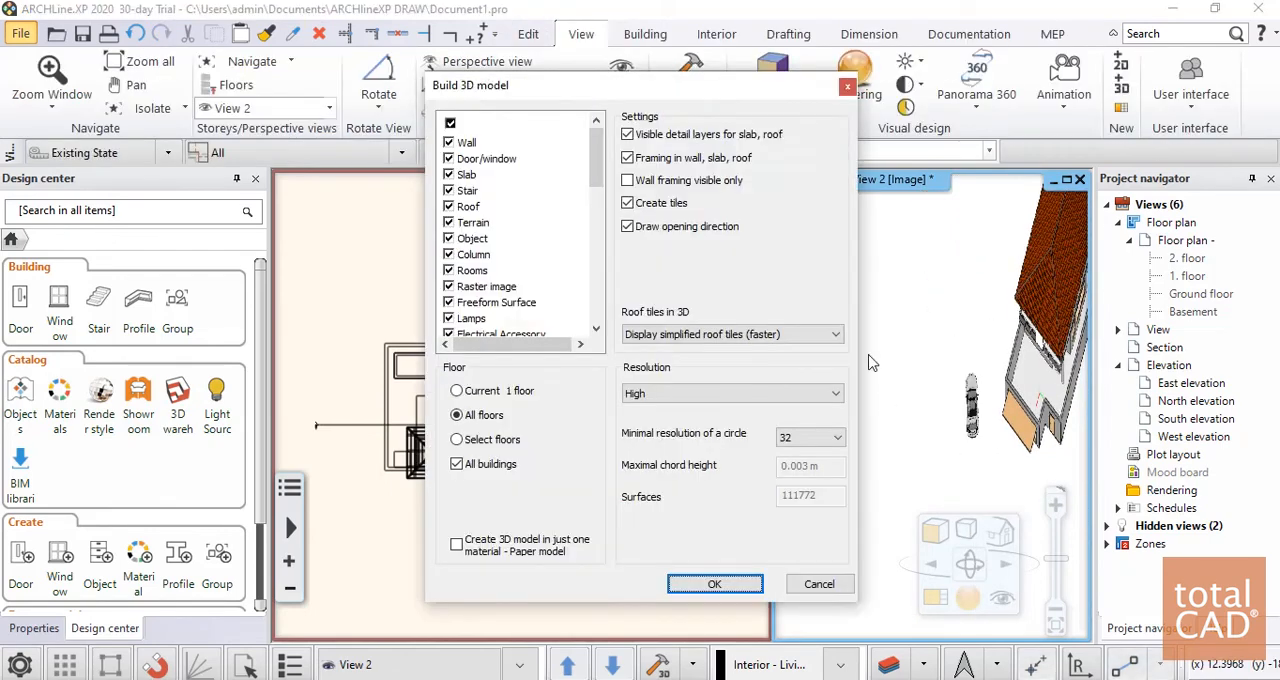
click(818, 587)
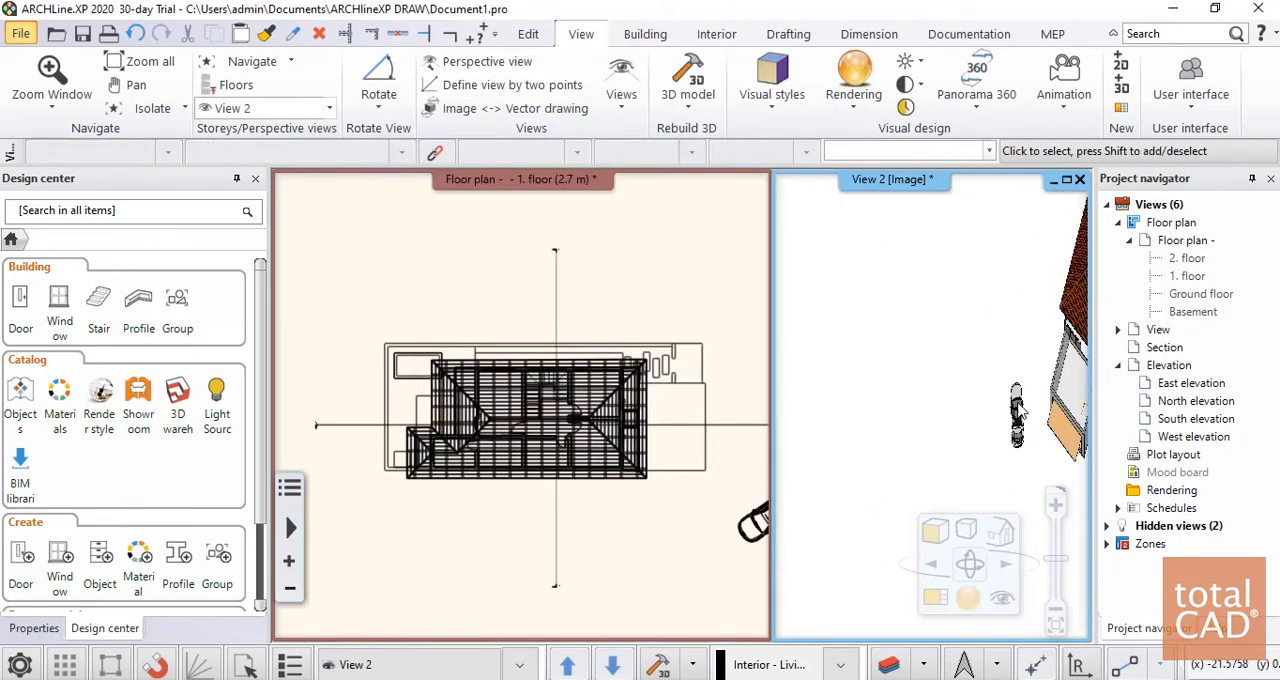
Move the car in the floor plan onto the paved area directly in front of the garage
middle_drag(1046, 384, 1072, 425)
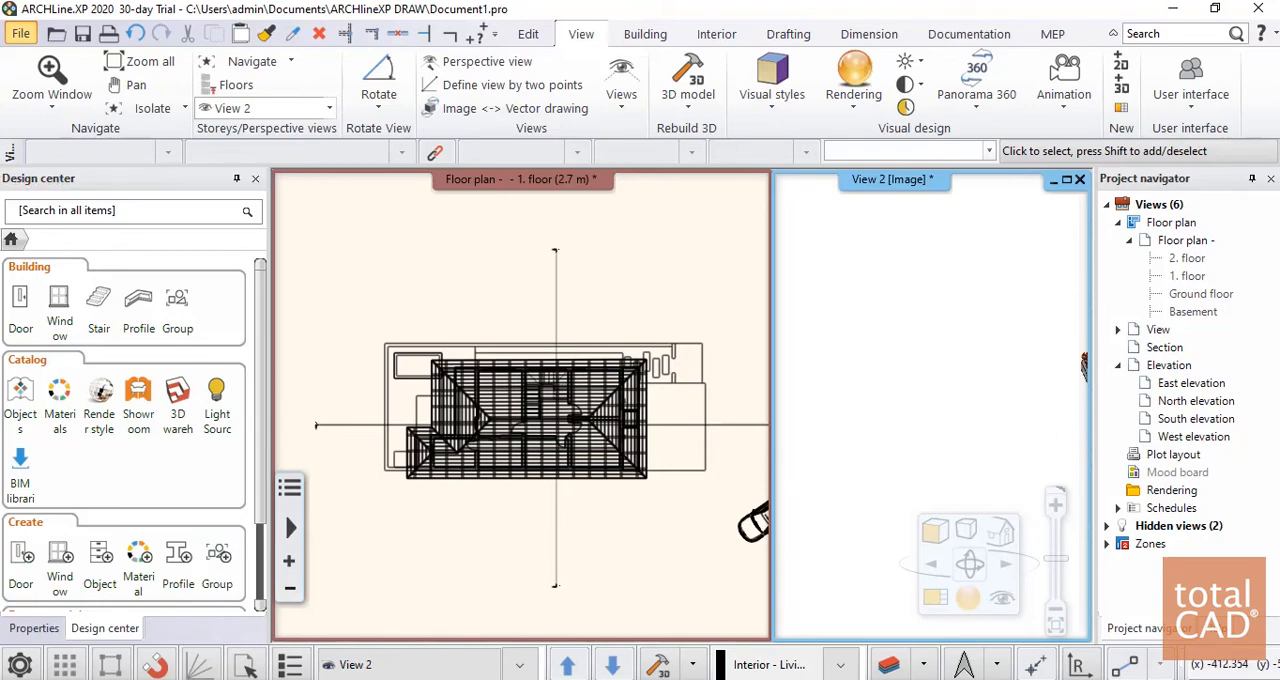
click(753, 522)
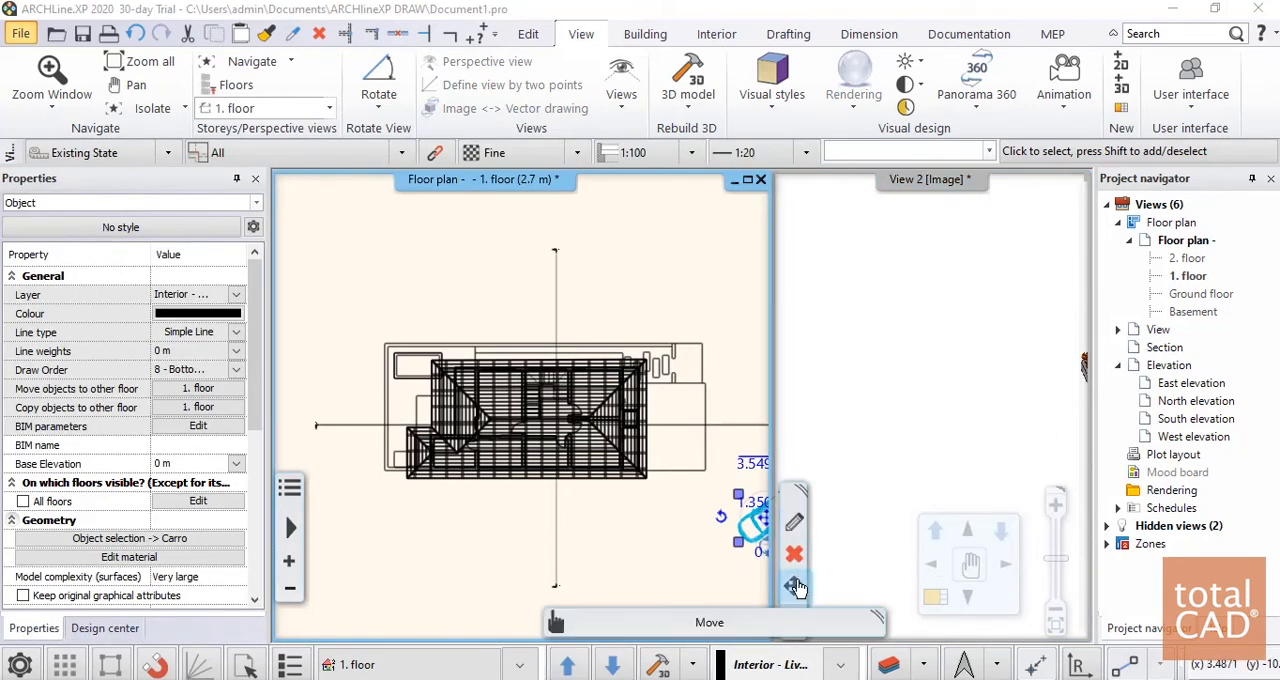
mouse_move(794, 585)
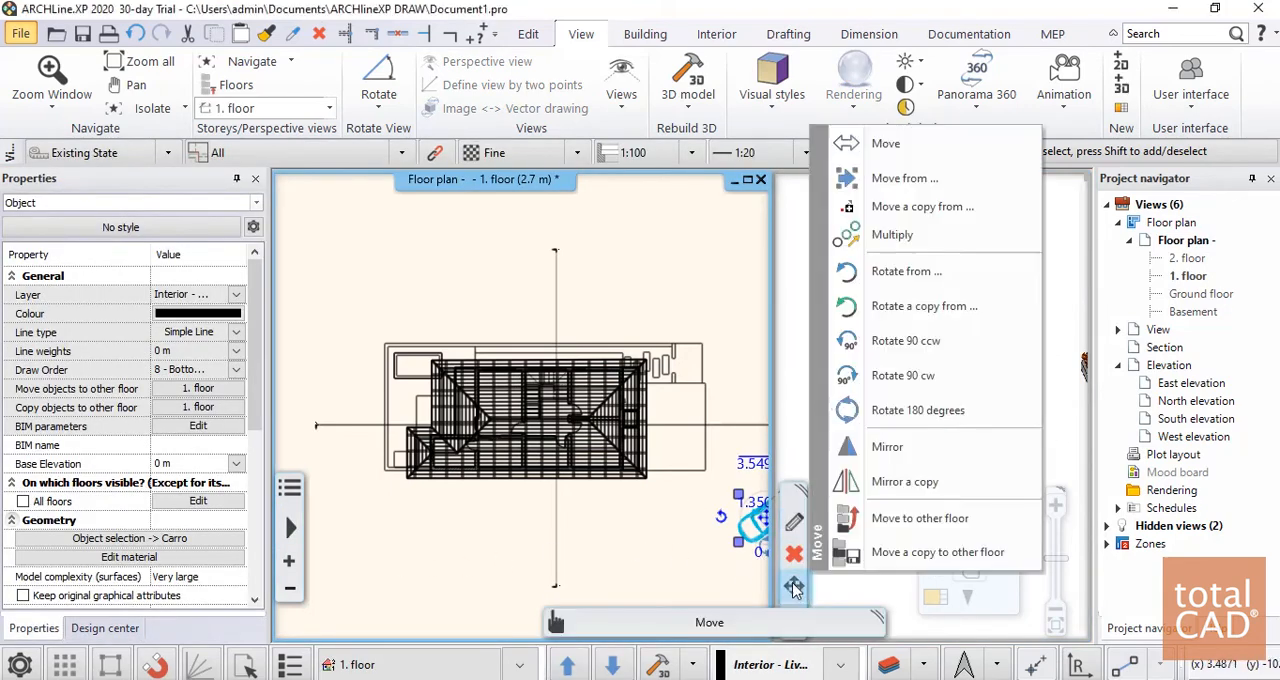
click(880, 143)
click(752, 522)
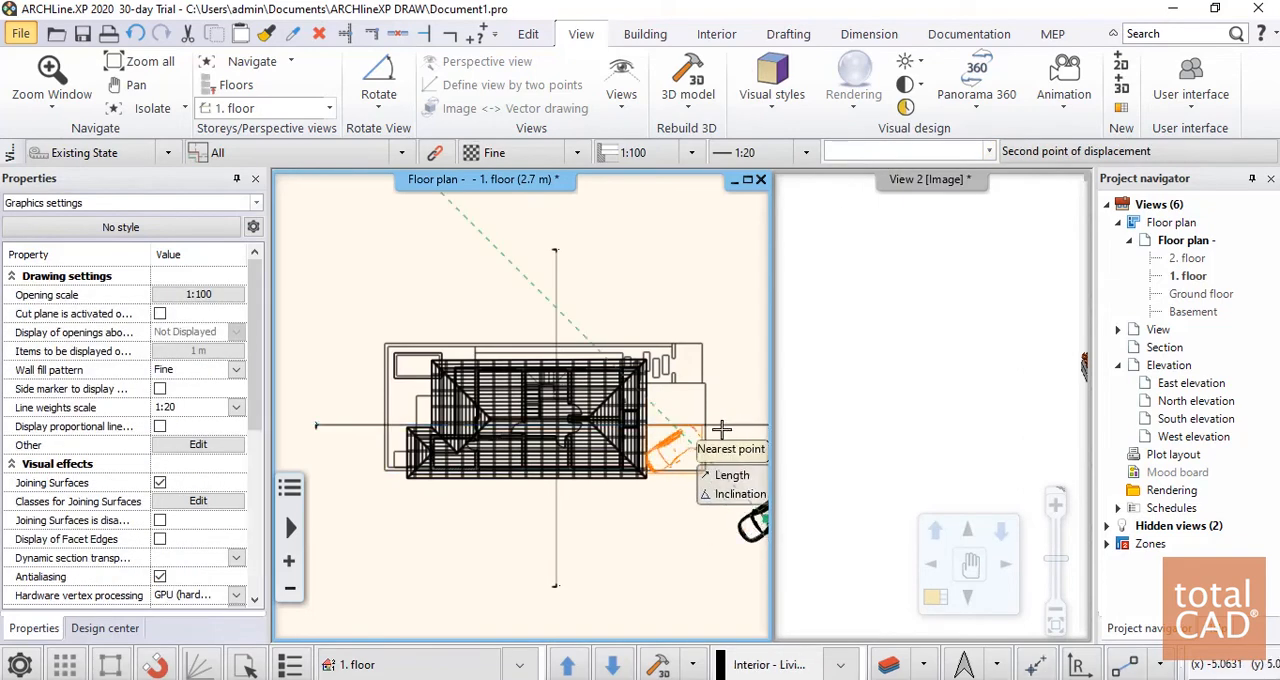
click(667, 465)
scroll(667, 465, up, 4)
scroll(483, 415, up, 4)
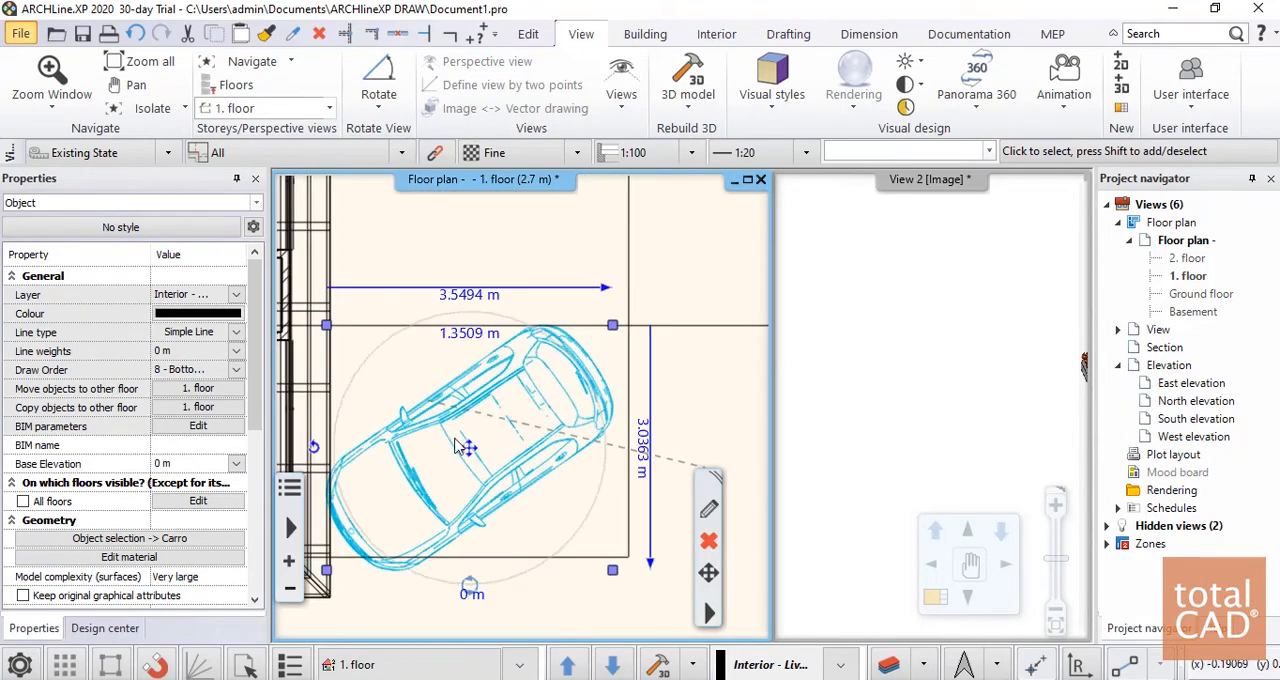
Shift the car about 1.74 m at 90° toward the middle of the paved area and return to the 3D view
click(470, 455)
click(580, 243)
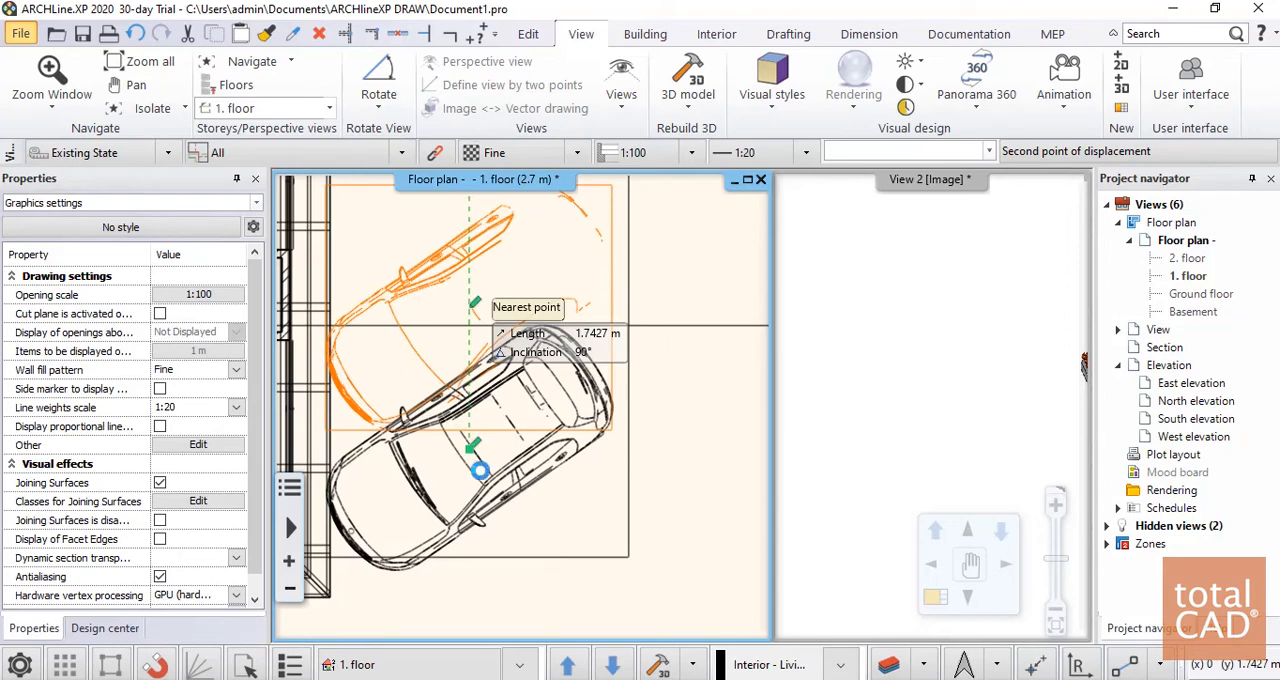
click(706, 441)
scroll(471, 441, down, 3)
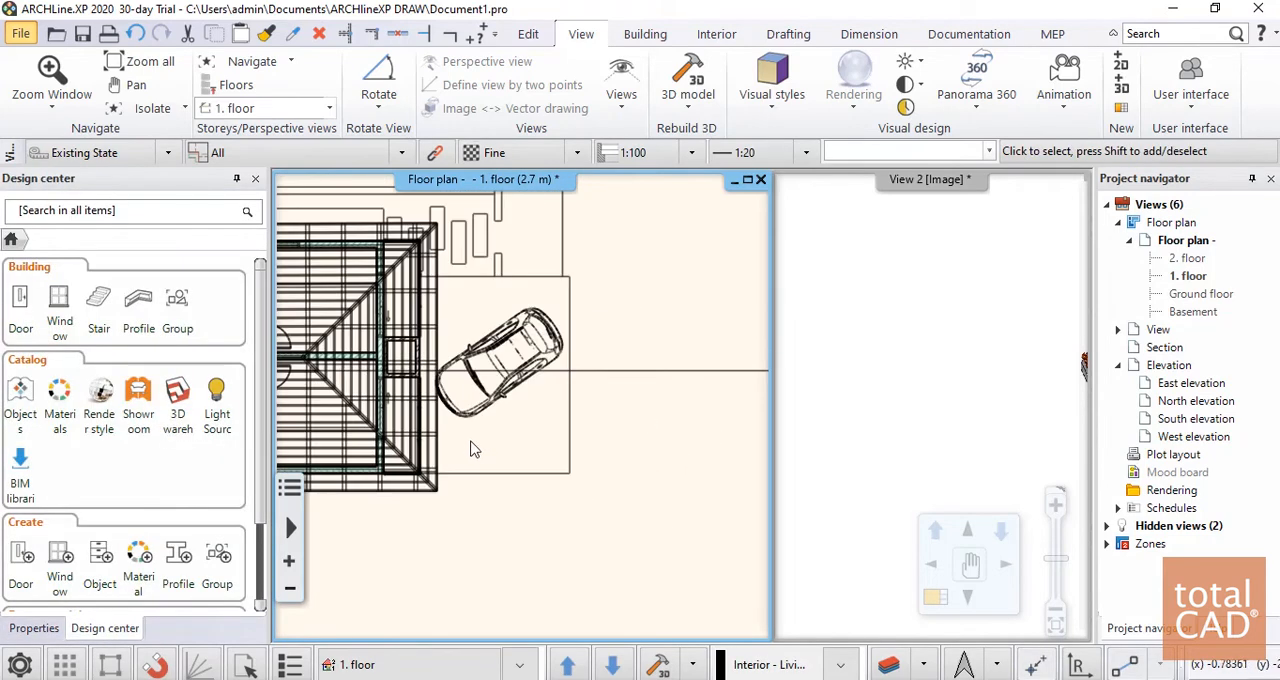
click(940, 400)
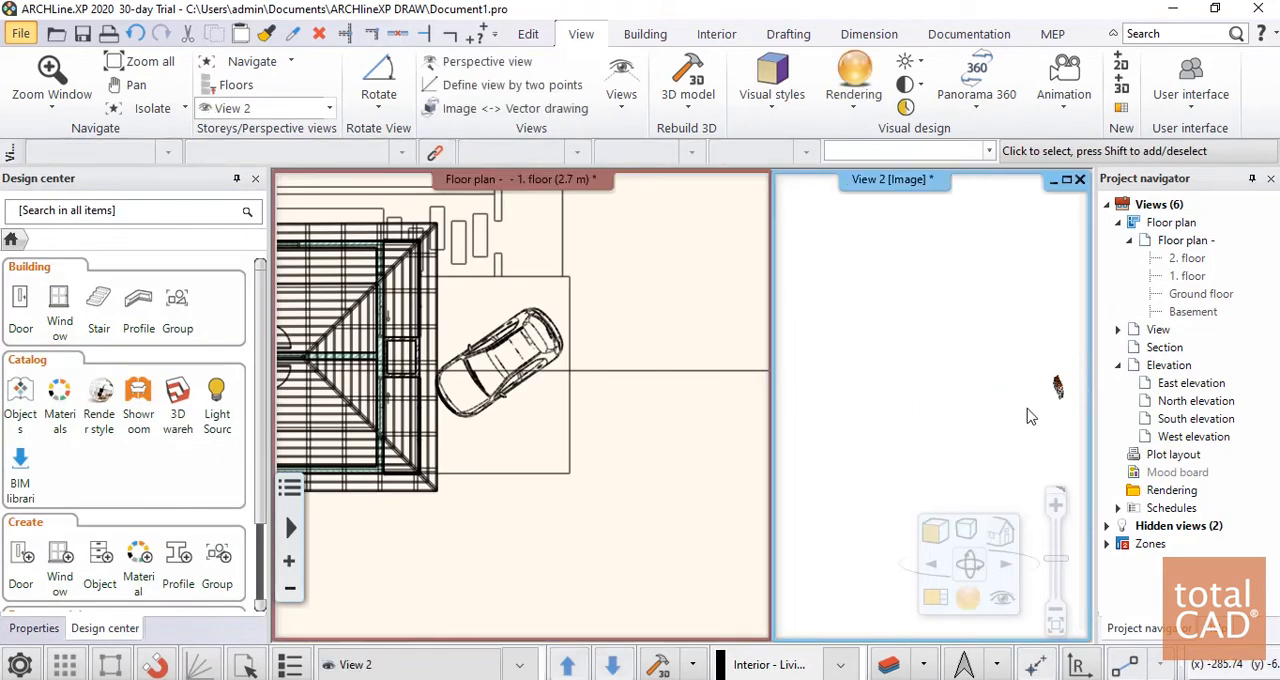
scroll(1028, 409, down, 1)
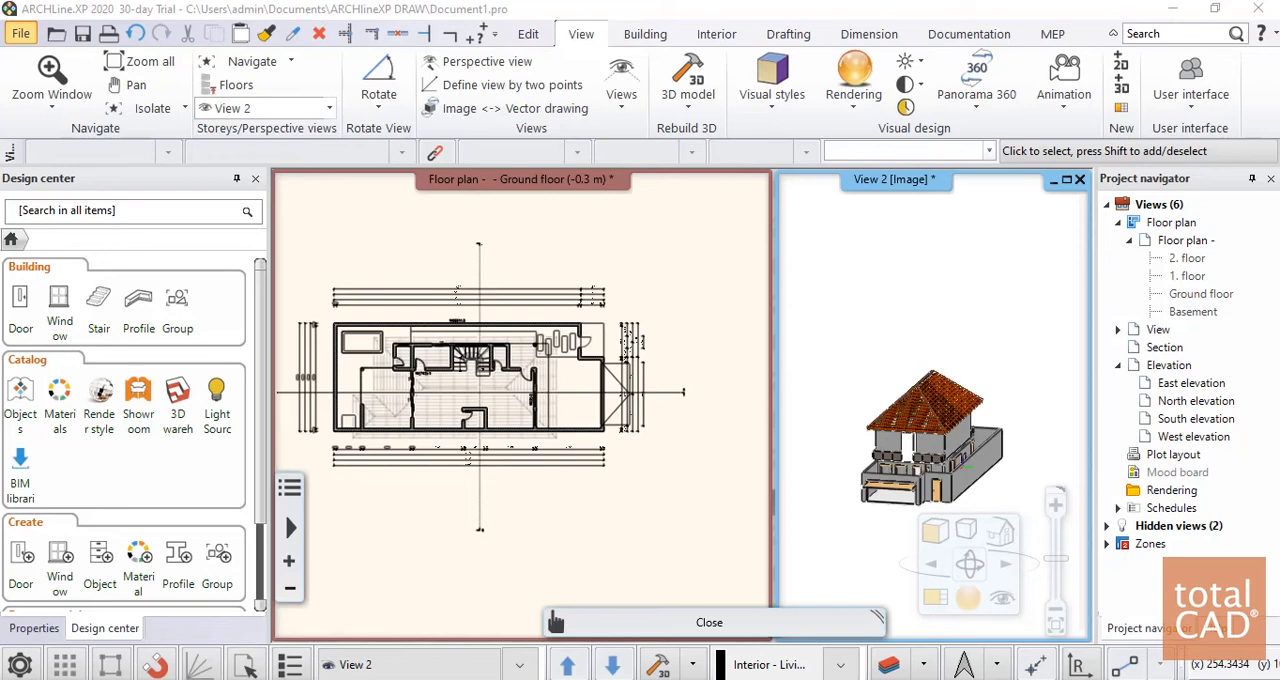
Check the BIM libraries and browse the granite stone materials in the material catalog
click(24, 474)
click(686, 261)
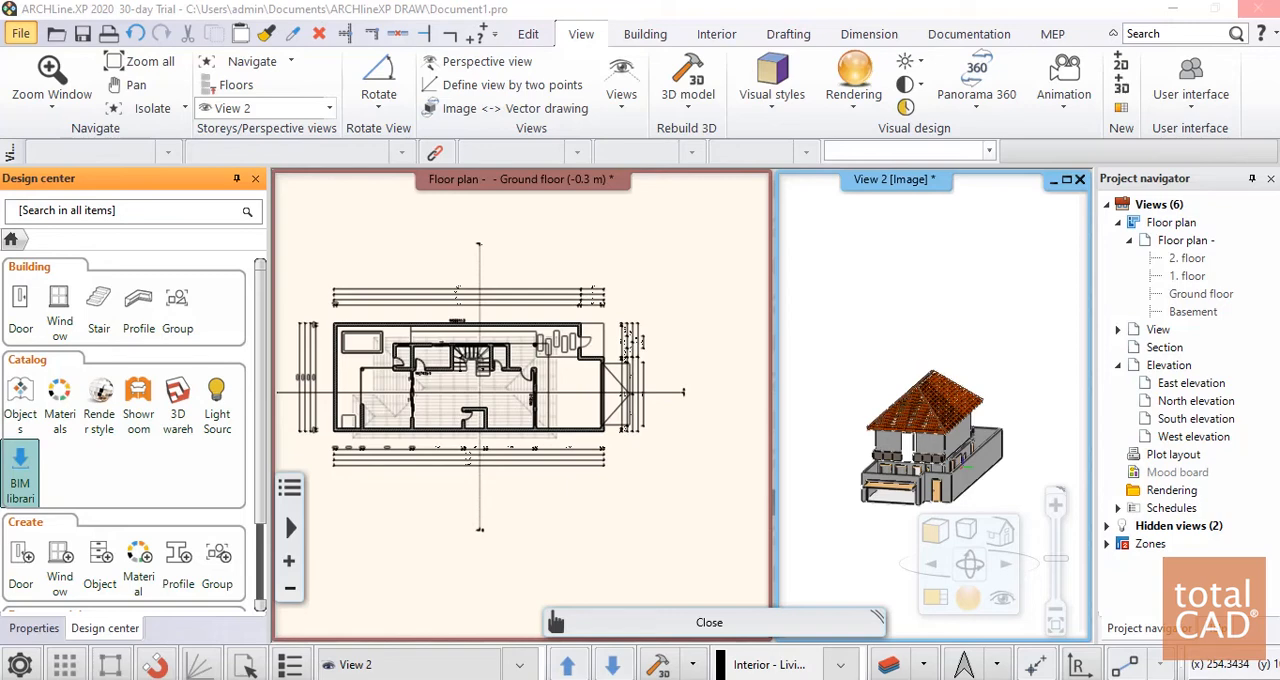
click(70, 412)
scroll(92, 476, down, 2)
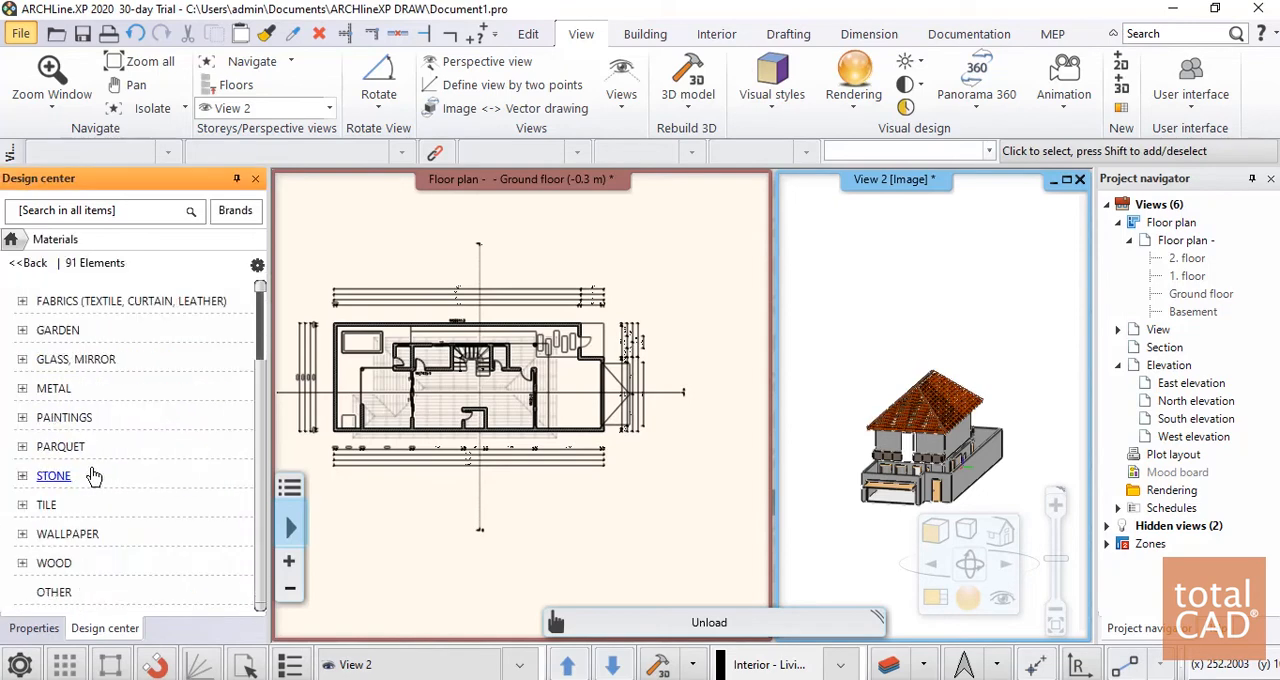
click(54, 477)
click(56, 504)
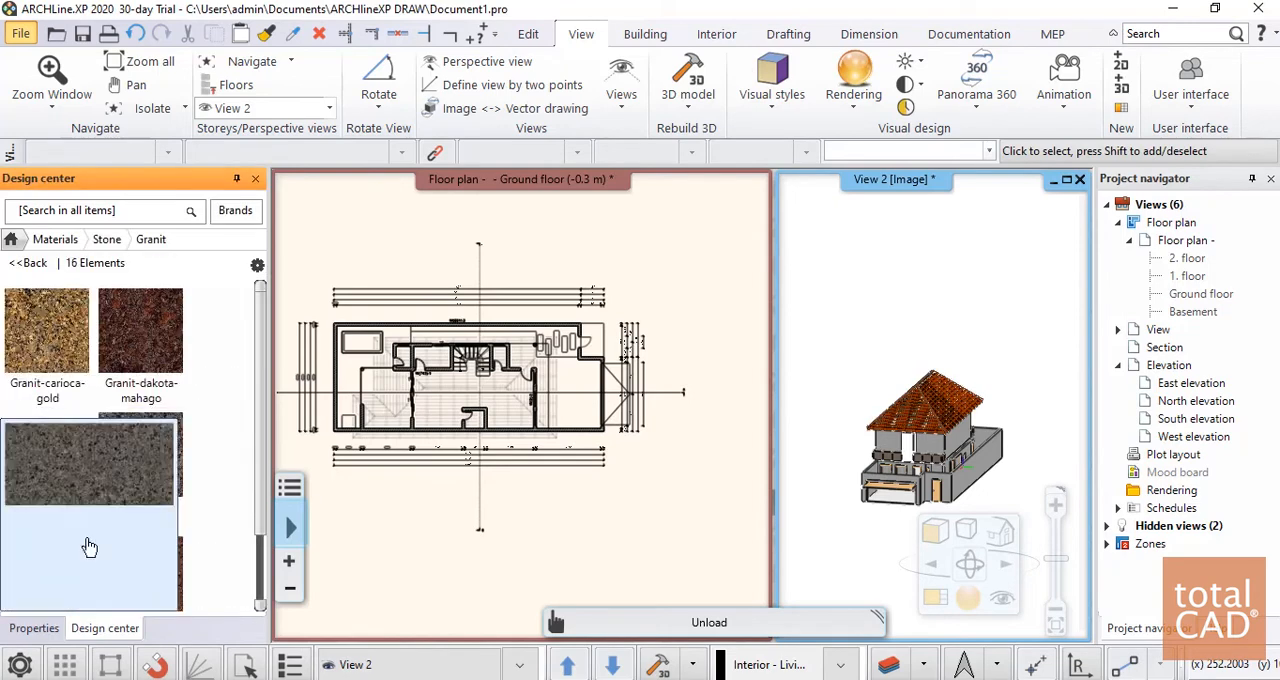
mouse_move(183, 363)
scroll(221, 484, down, 2)
scroll(221, 484, up, 2)
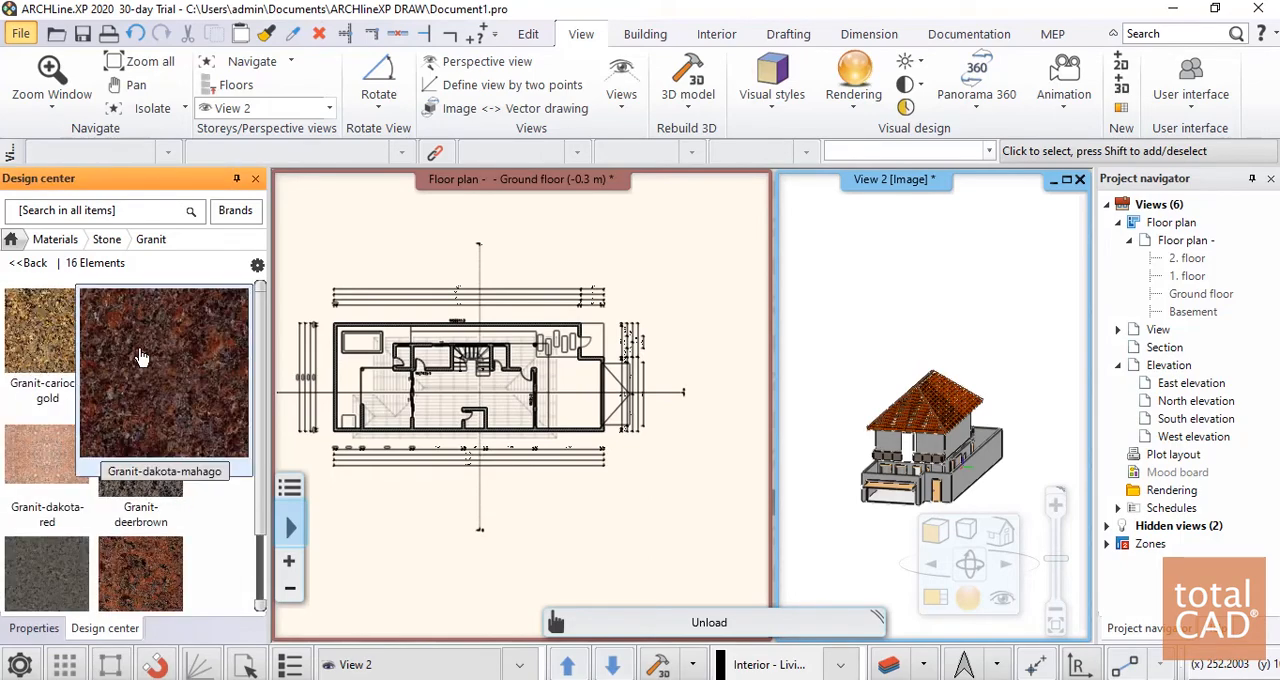
click(31, 264)
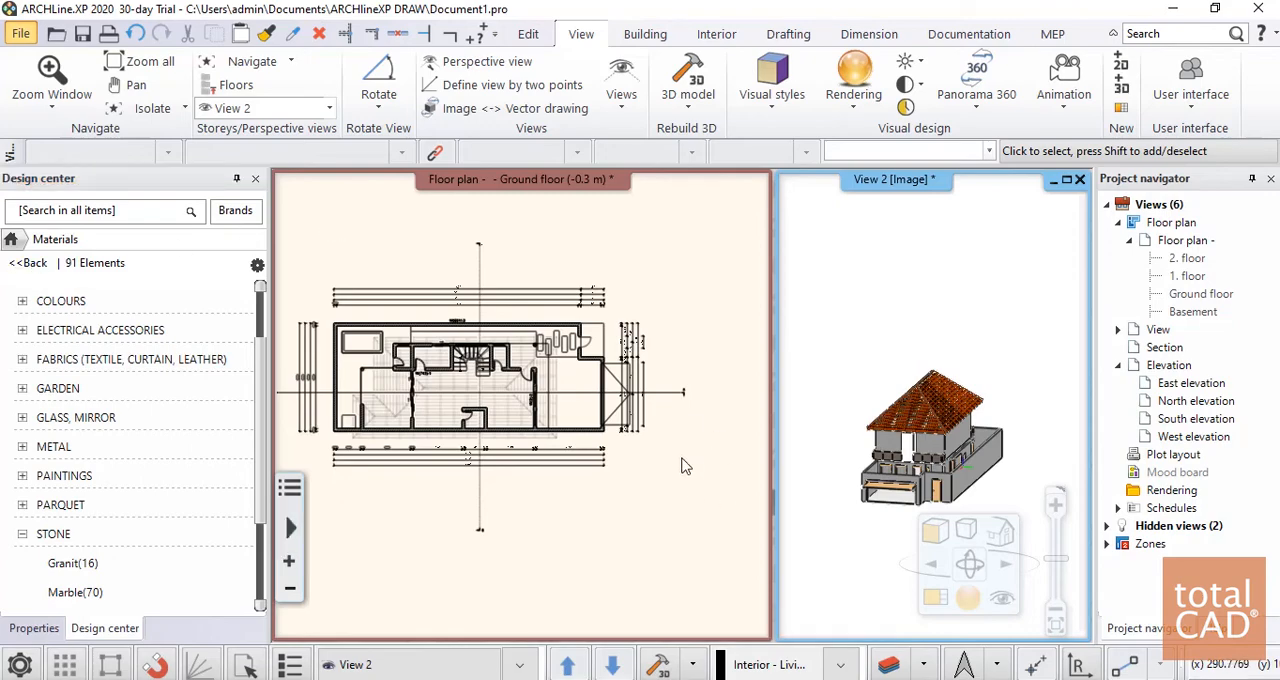
Enlarge the house's side wall in the 3D view and look through the fabric categories of the material catalog
scroll(960, 458, up, 2)
scroll(960, 458, up, 5)
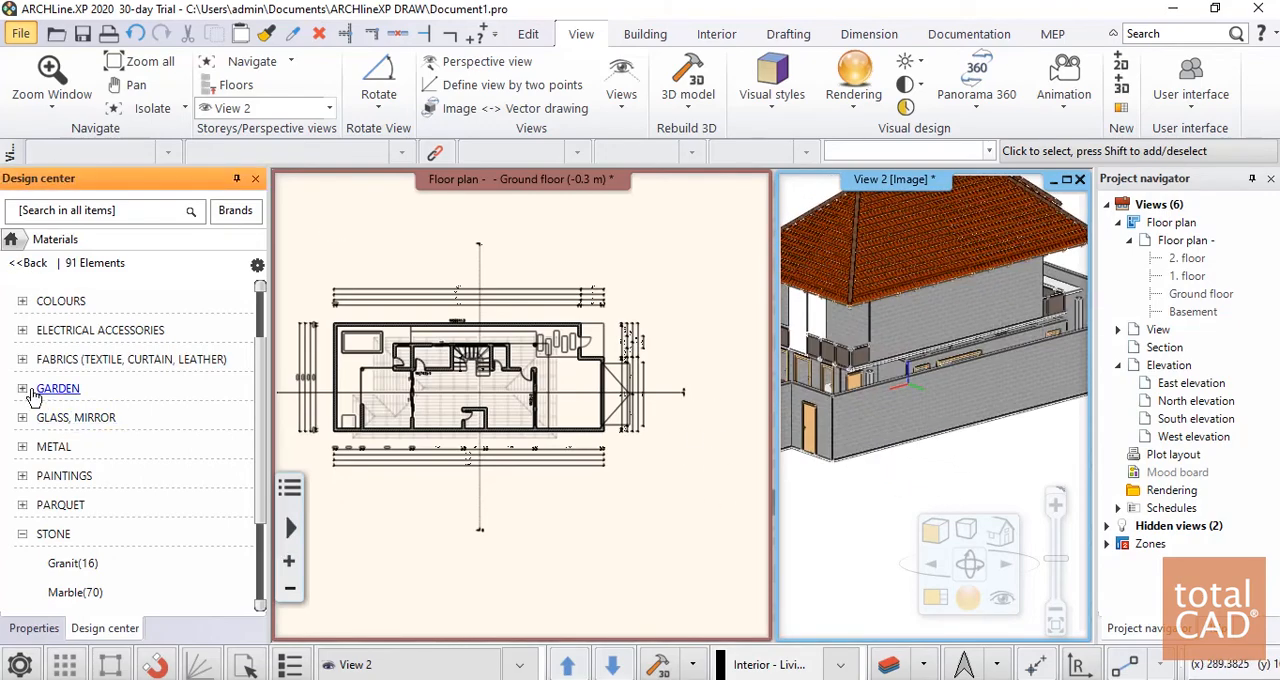
click(22, 359)
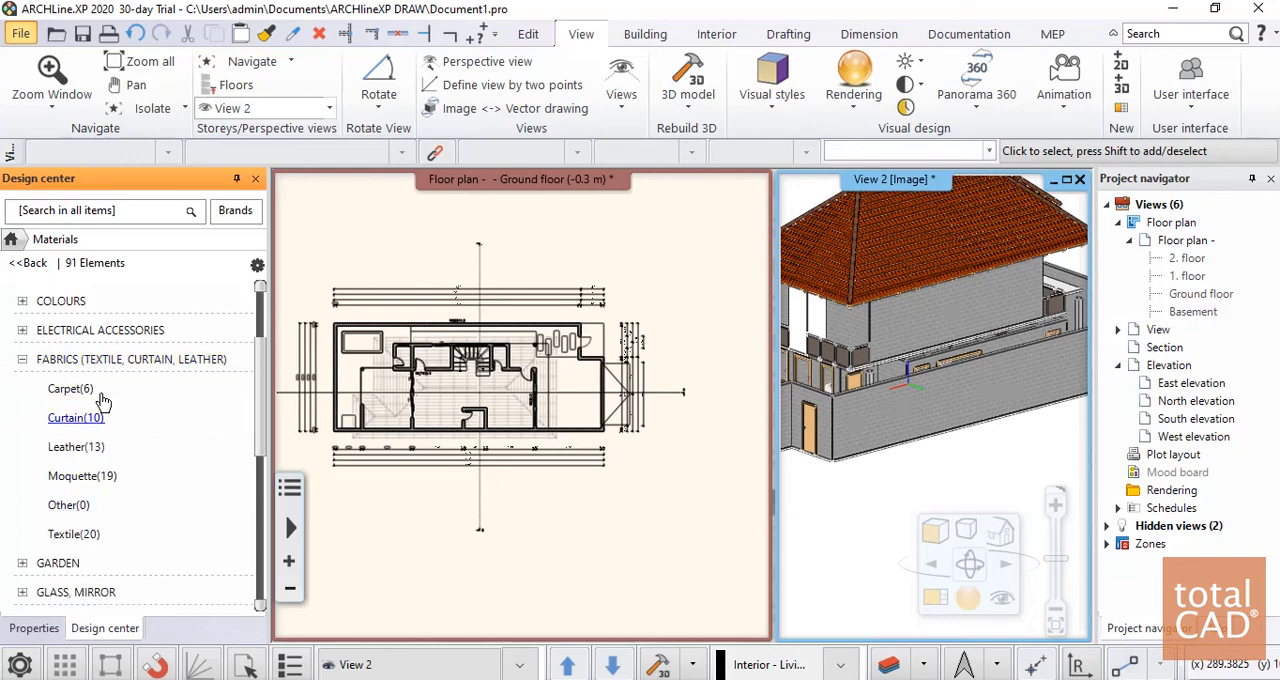
click(22, 359)
scroll(85, 383, down, 1)
scroll(85, 383, down, 1)
scroll(100, 388, up, 2)
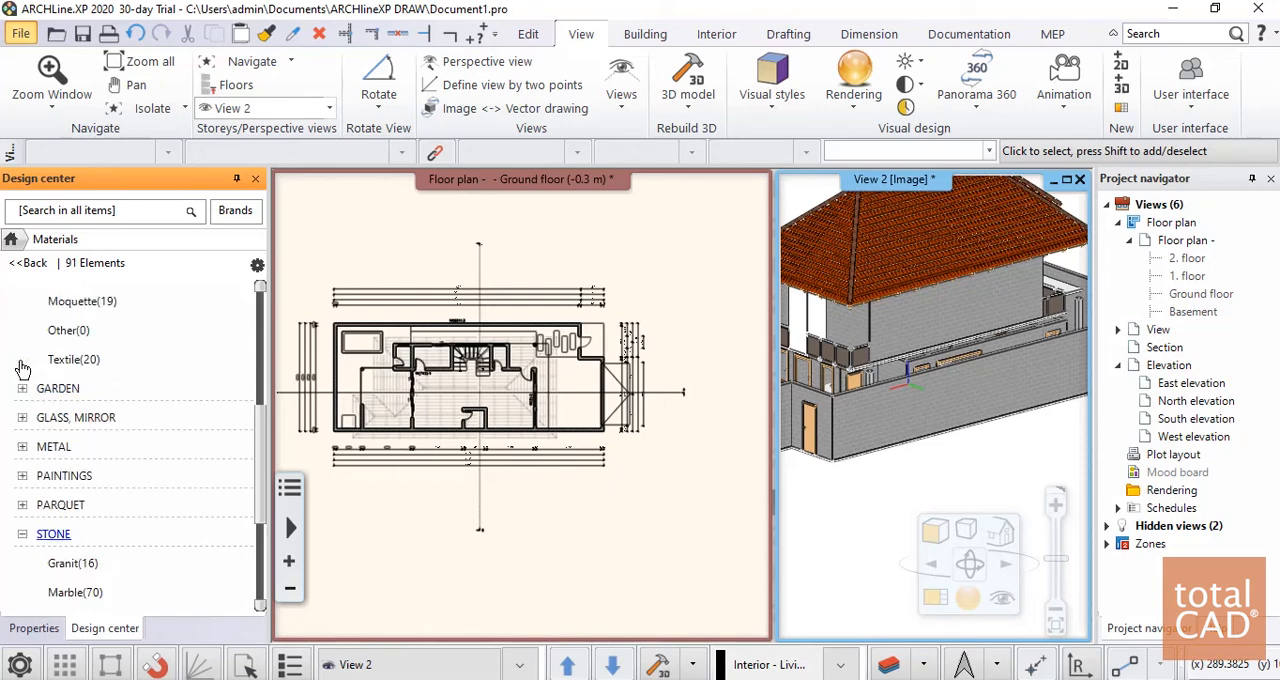
scroll(140, 492, down, 1)
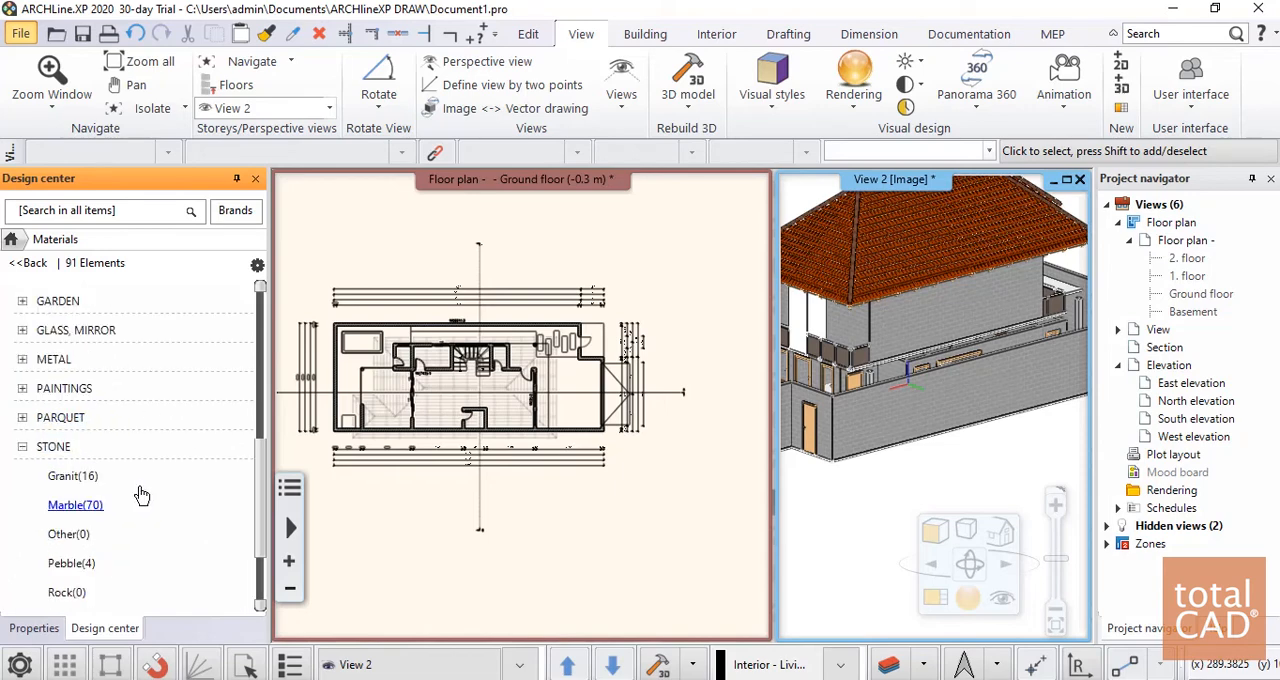
Browse the Art Modern paintings in the material catalog and view the details of Art_02
click(23, 389)
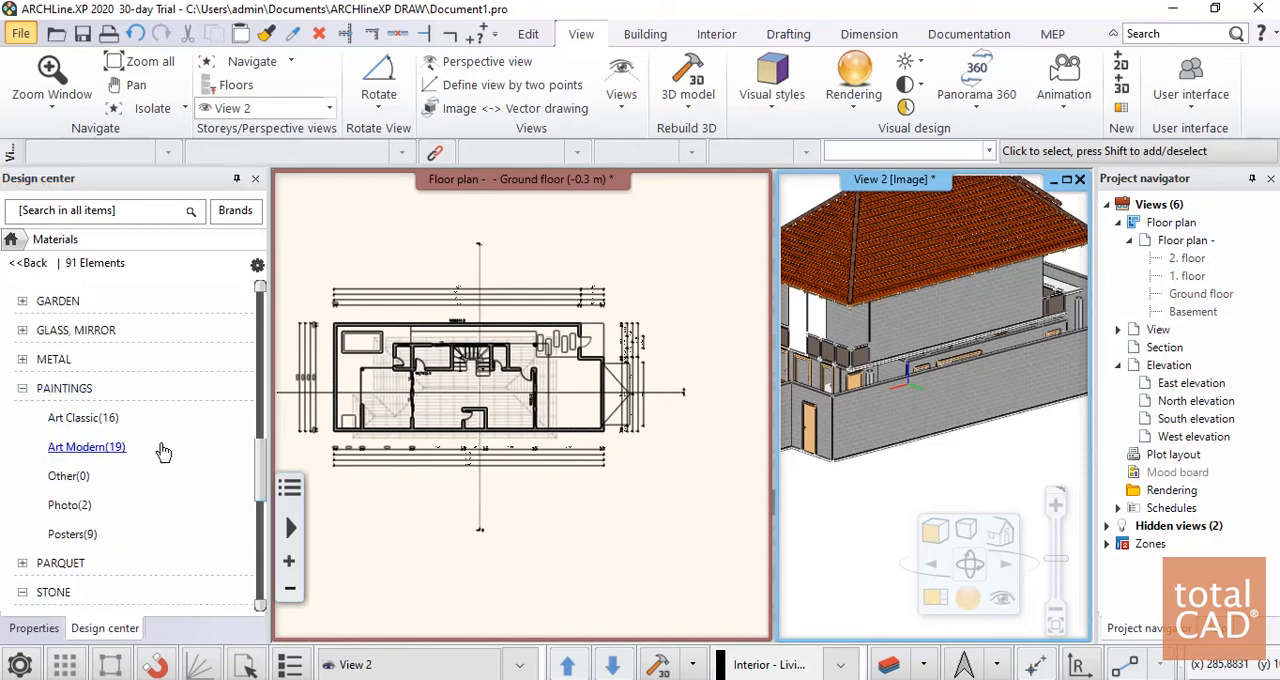
click(70, 442)
click(82, 448)
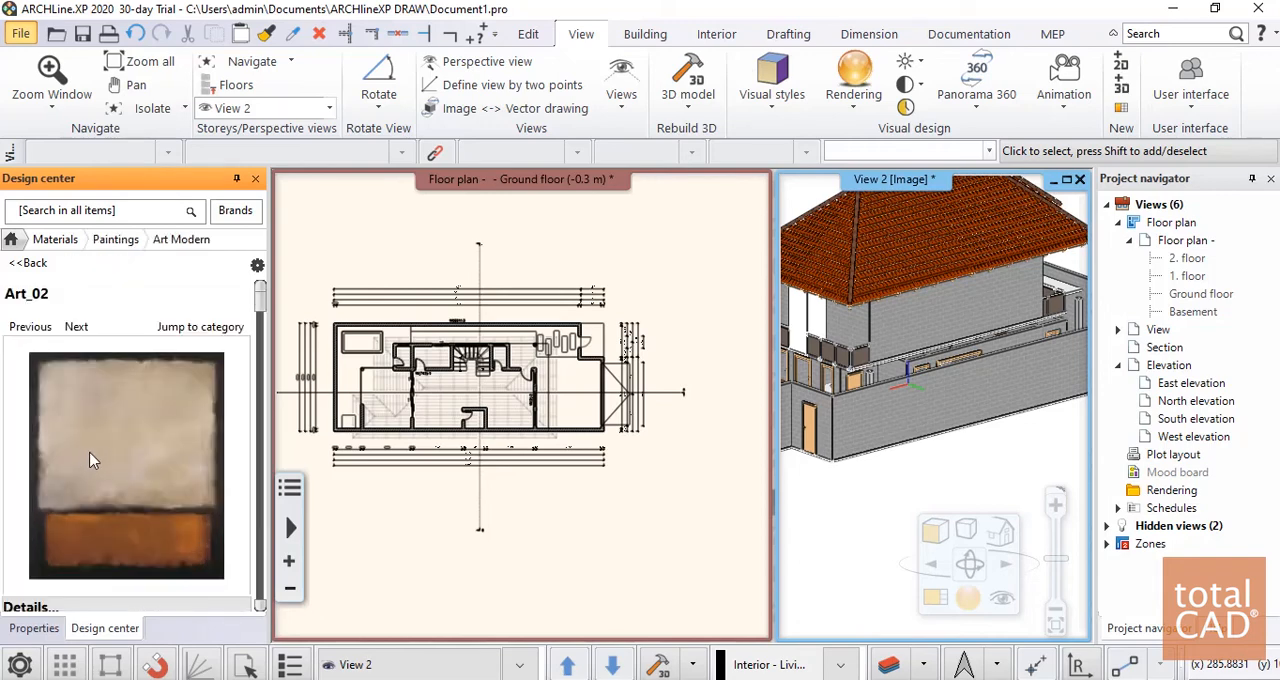
scroll(120, 460, down, 3)
scroll(150, 460, up, 3)
click(28, 263)
mouse_move(166, 492)
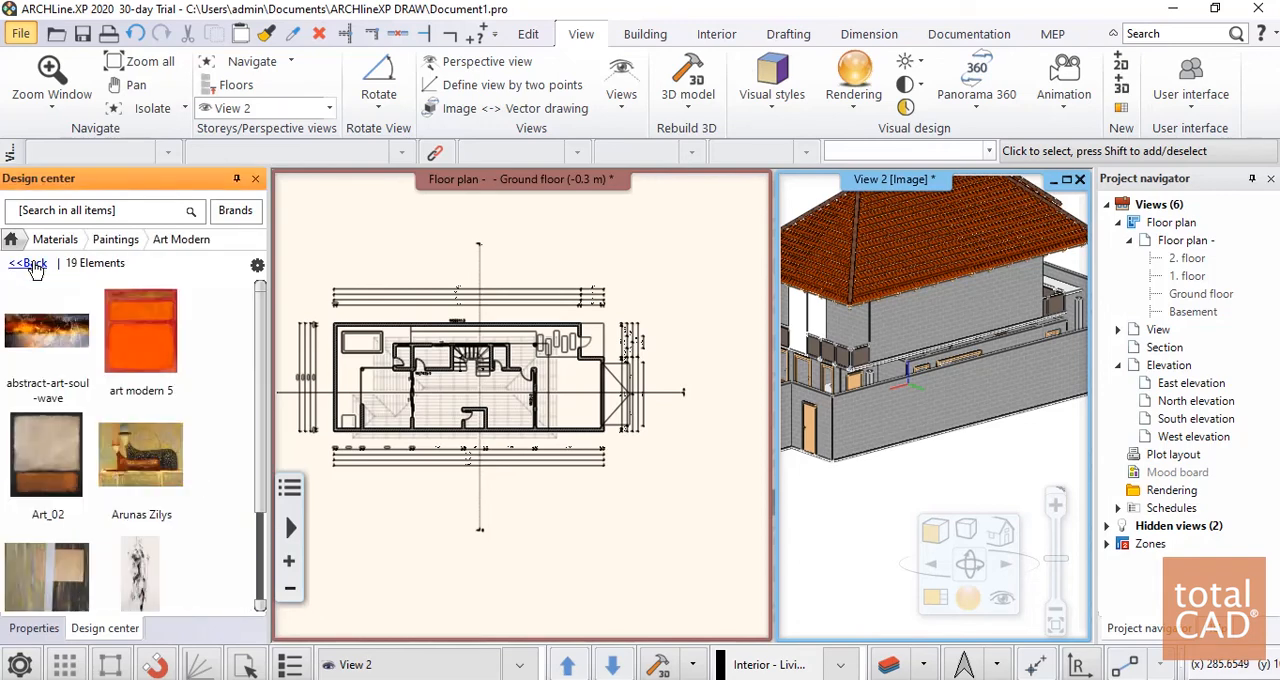
click(28, 263)
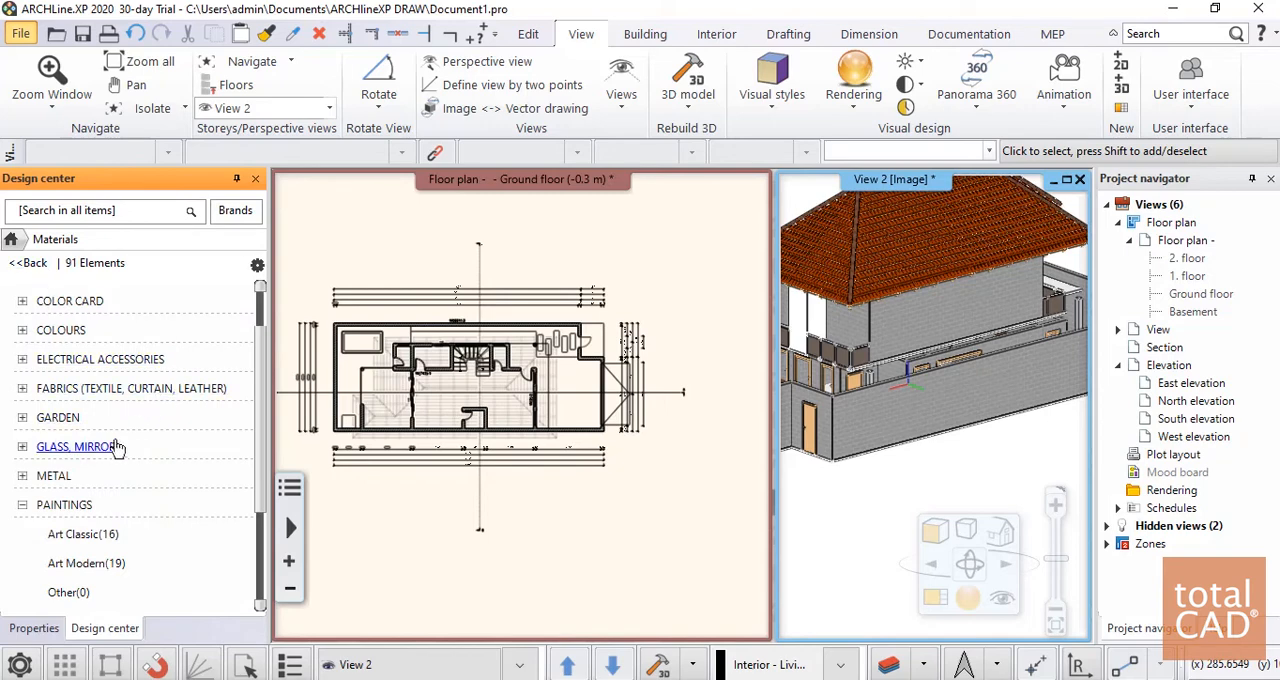
click(22, 505)
Look through the indoor tile materials down to the EXTRA_80_80 and folkstone tiles
scroll(25, 505, down, 3)
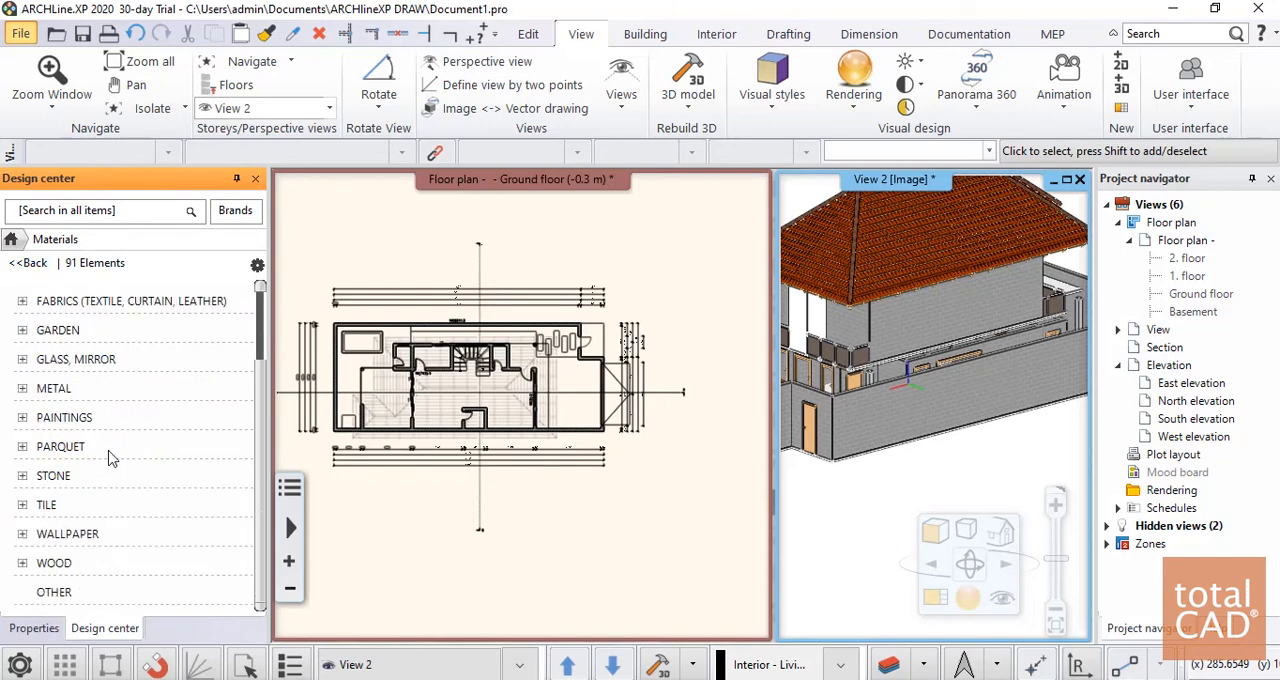
click(22, 505)
click(62, 532)
mouse_move(157, 448)
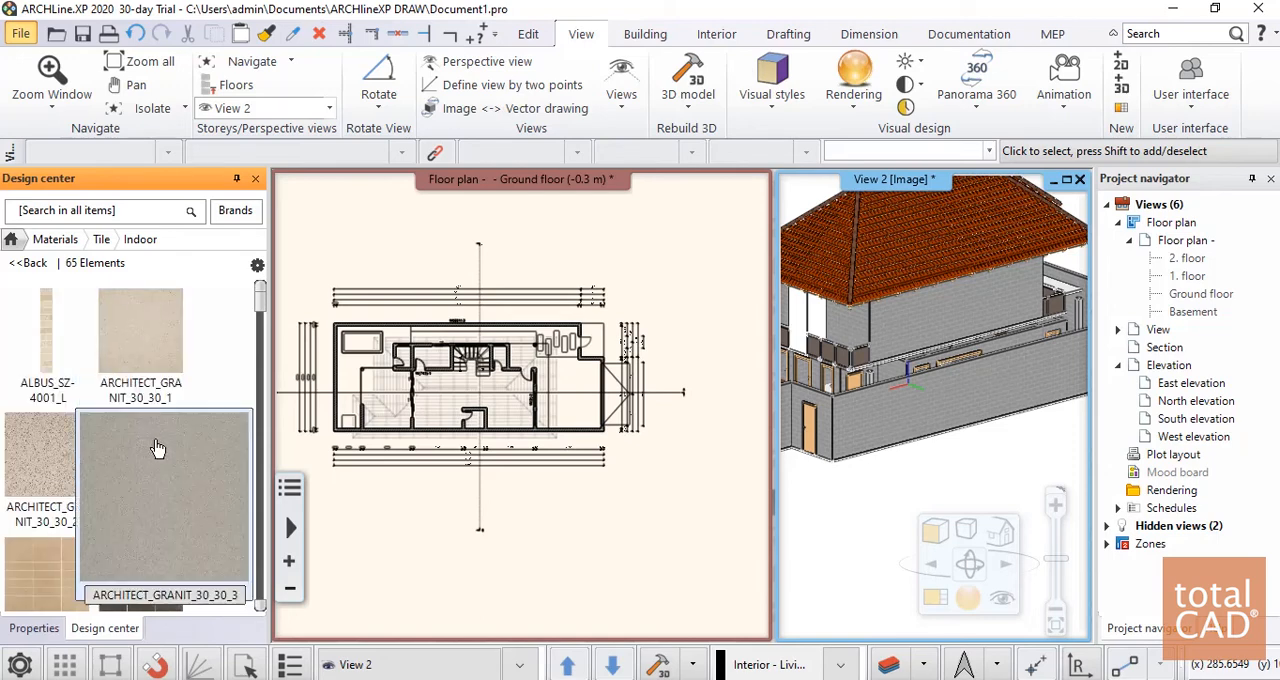
scroll(157, 448, down, 5)
mouse_move(137, 387)
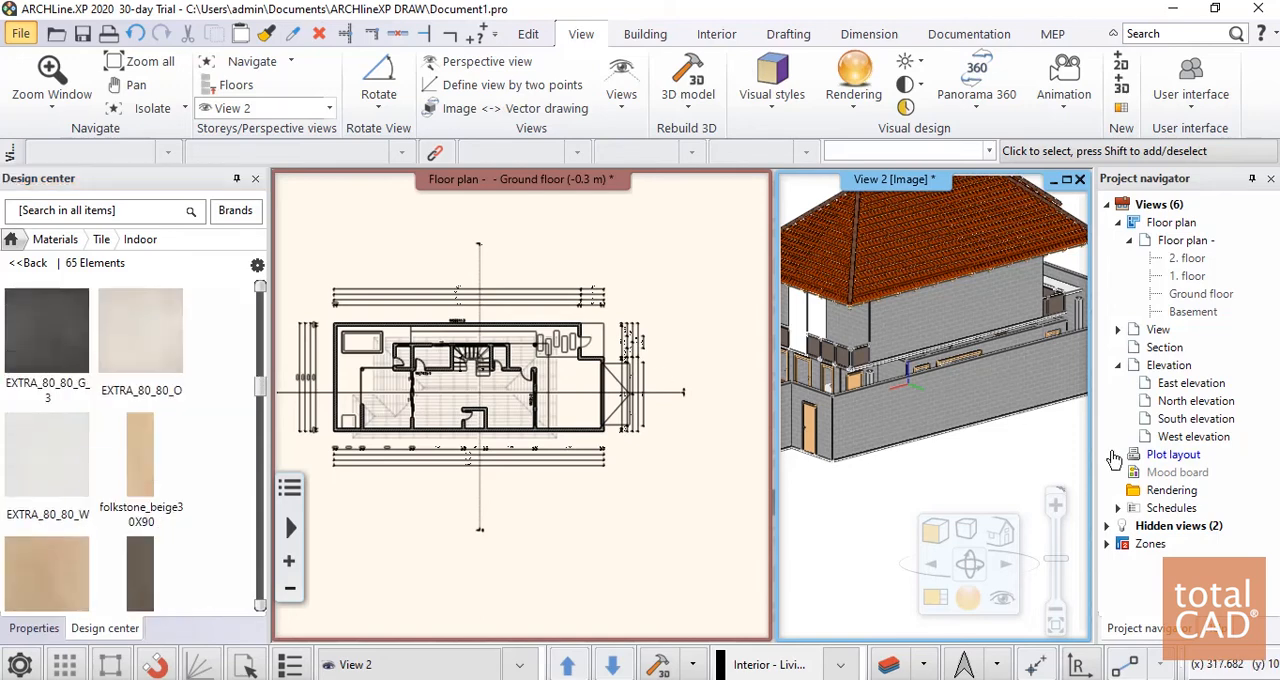
Apply the EXTRA_80_80_O indoor tile material as painting to the garage floor slab in the 3D view
click(906, 451)
click(986, 448)
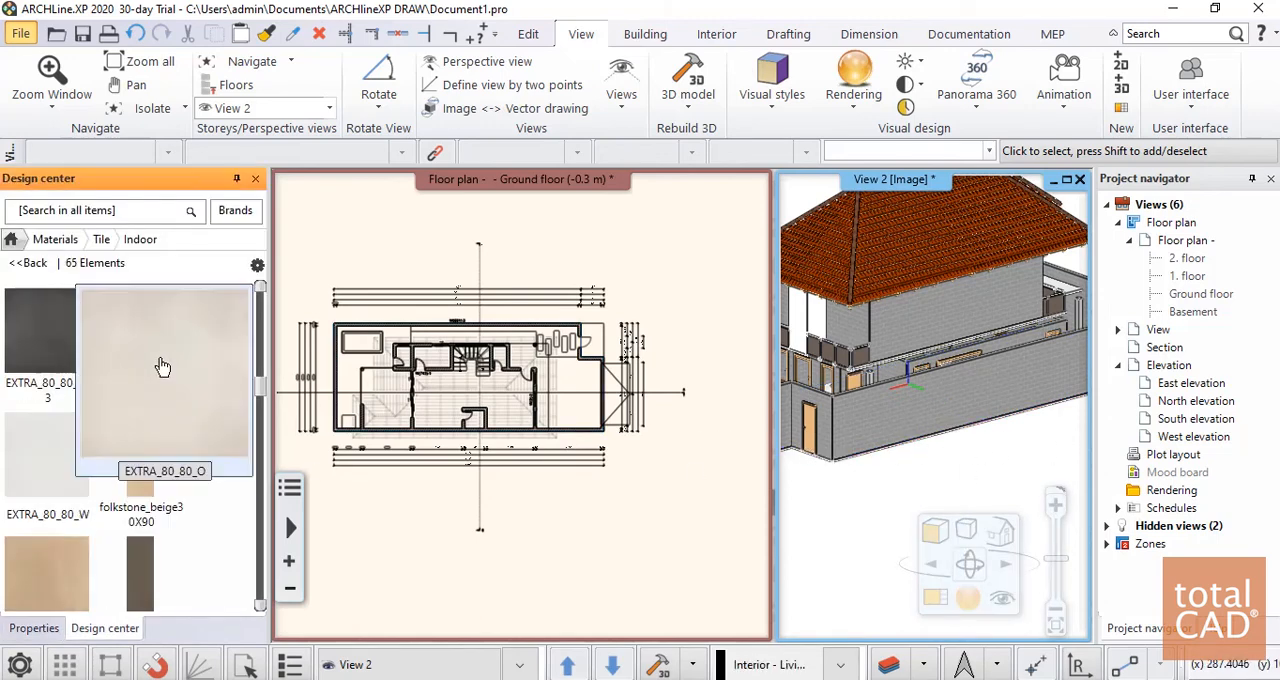
mouse_move(140, 340)
mouse_down()
mouse_move(570, 388)
mouse_move(952, 451)
mouse_up()
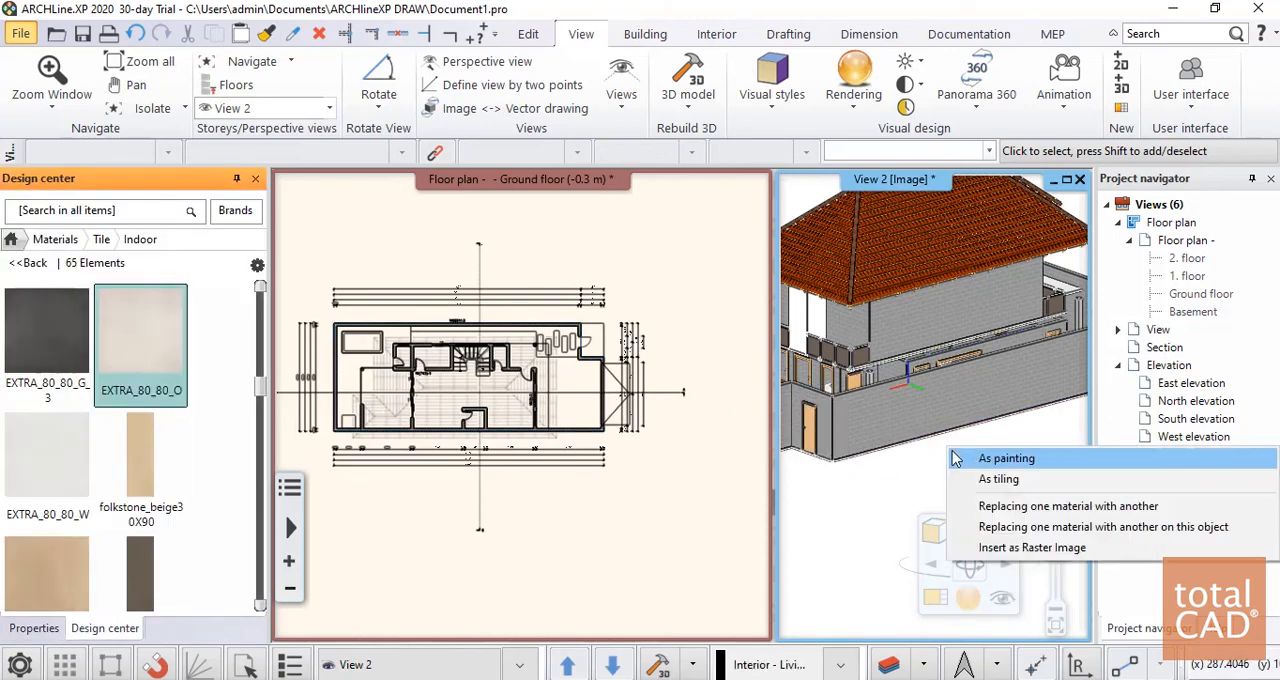
click(1004, 466)
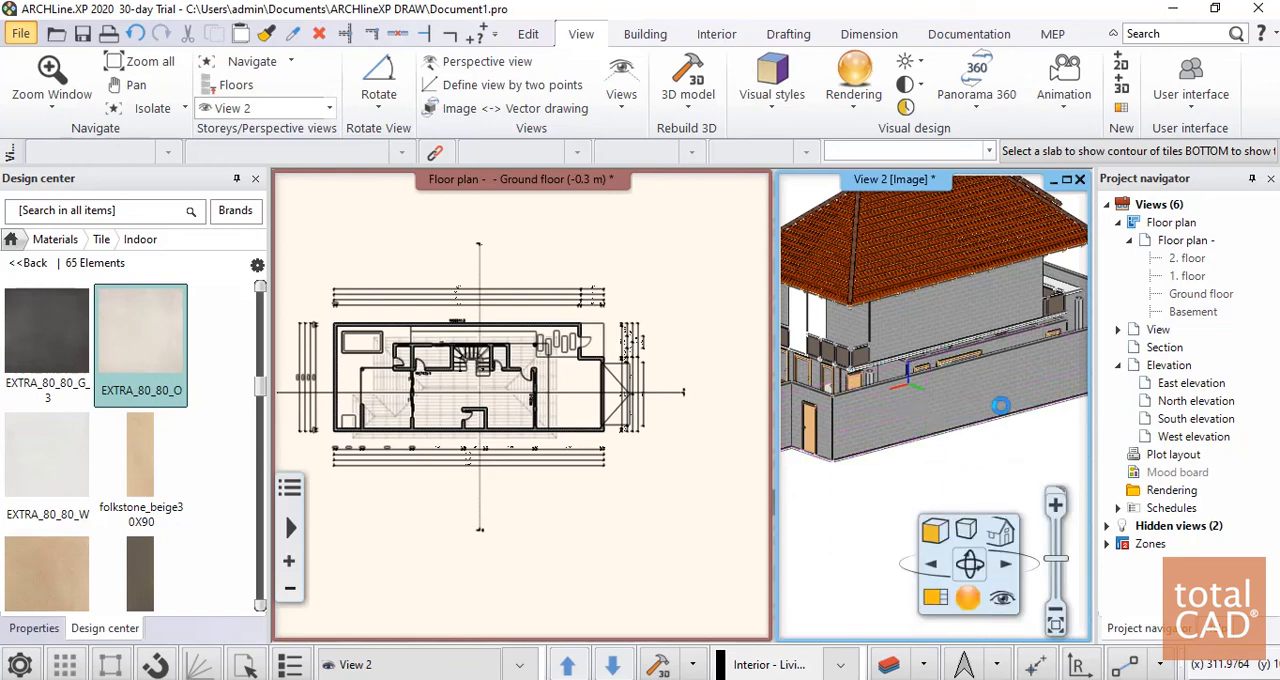
scroll(1001, 405, down, 1)
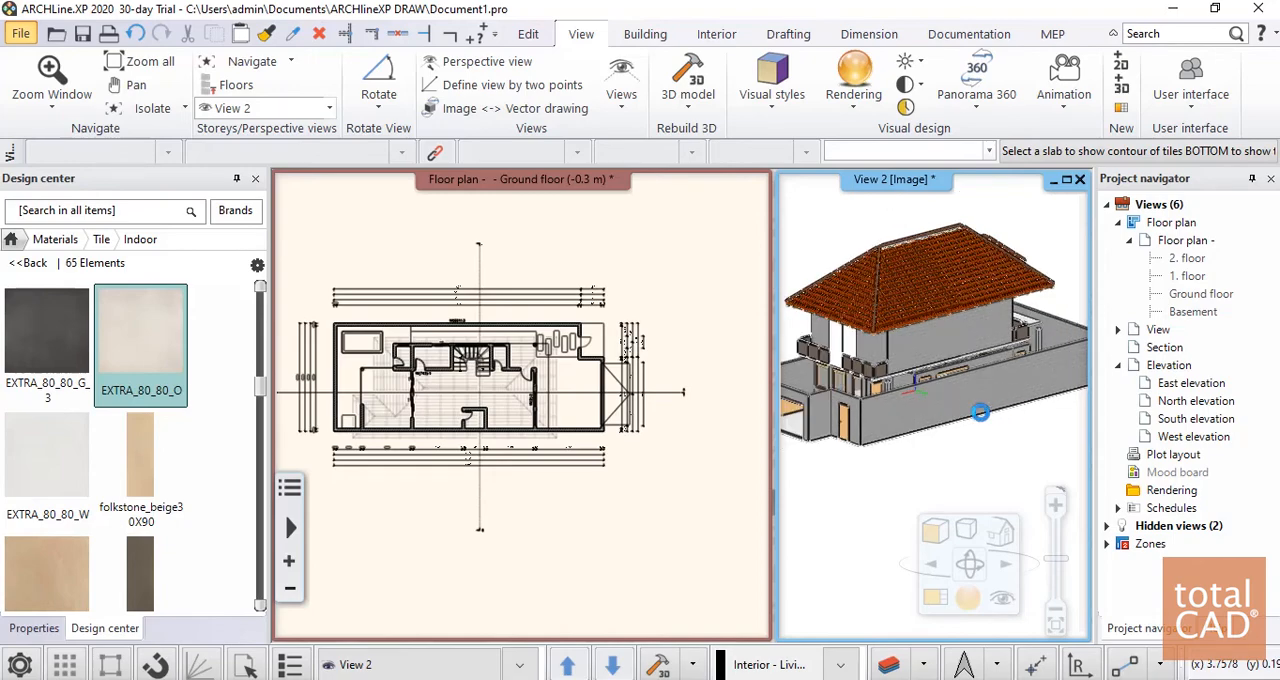
scroll(870, 430, down, 1)
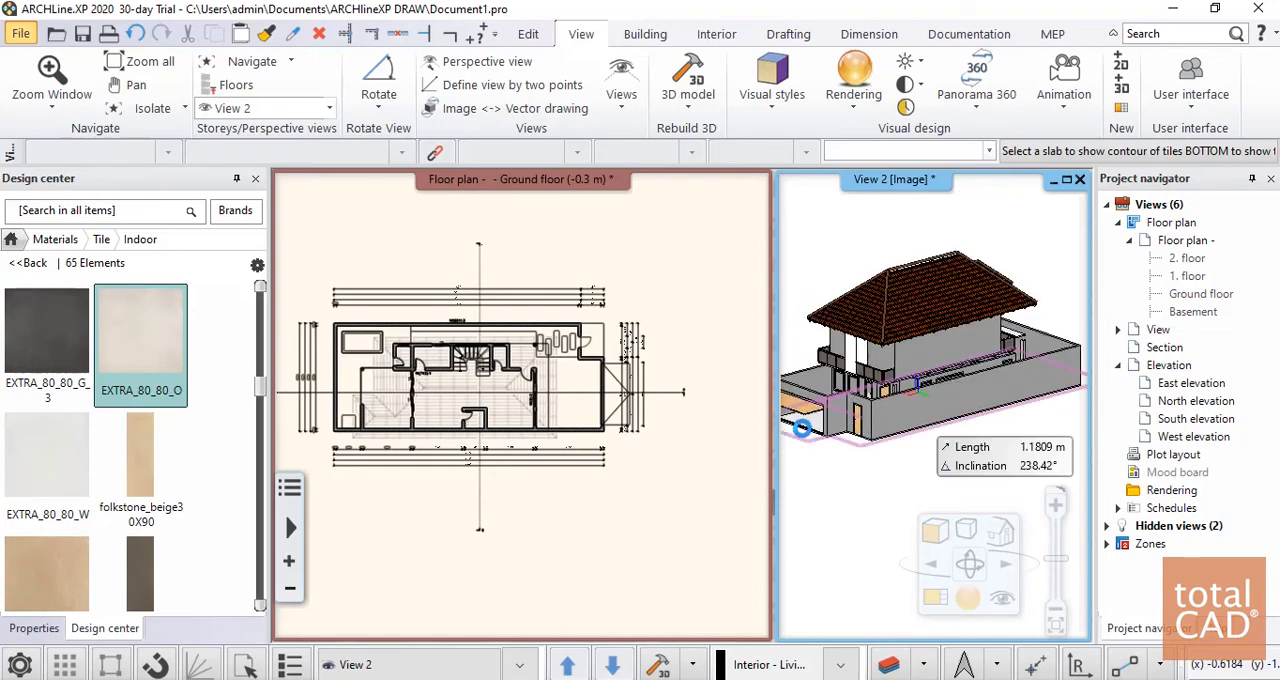
scroll(802, 428, up, 3)
scroll(1000, 398, up, 5)
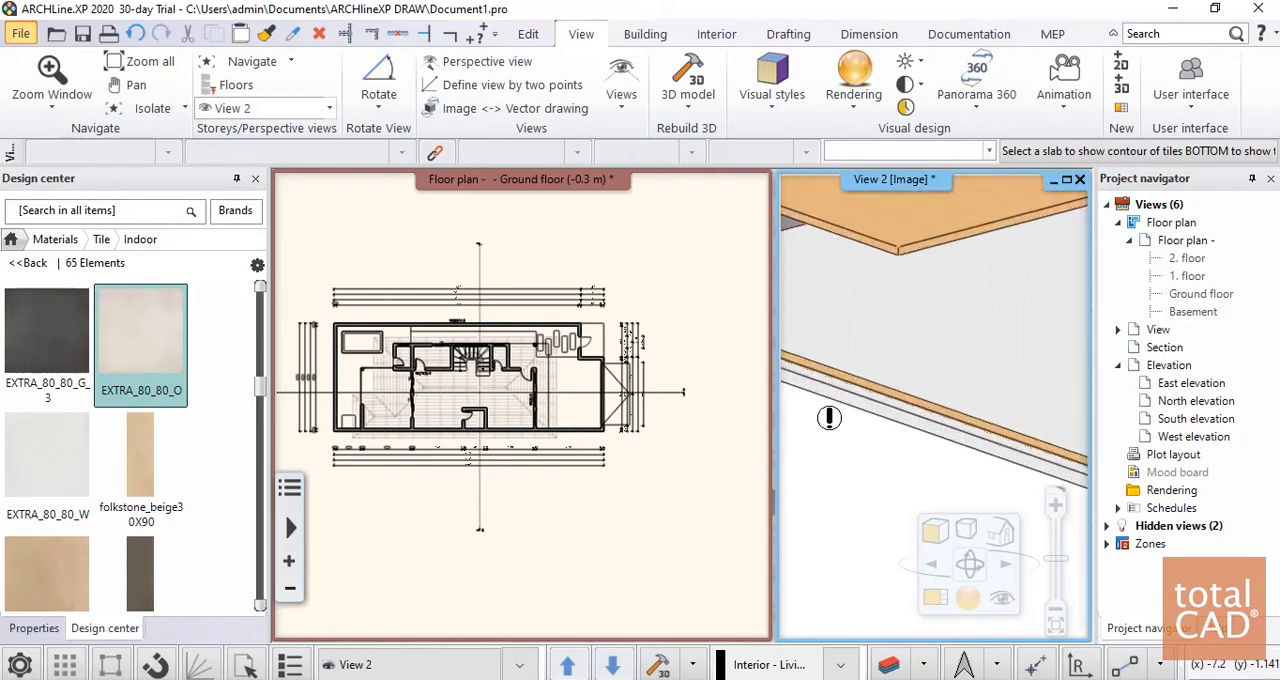
scroll(993, 335, up, 3)
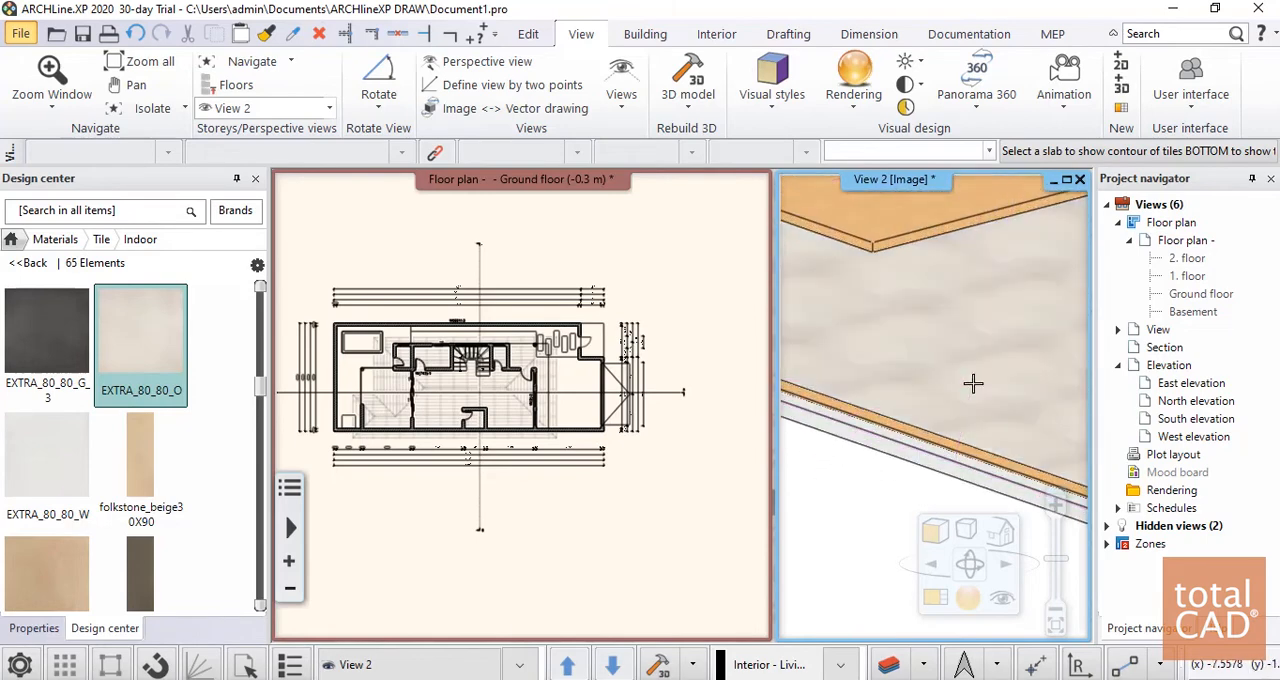
scroll(909, 406, down, 1)
scroll(1035, 396, up, 1)
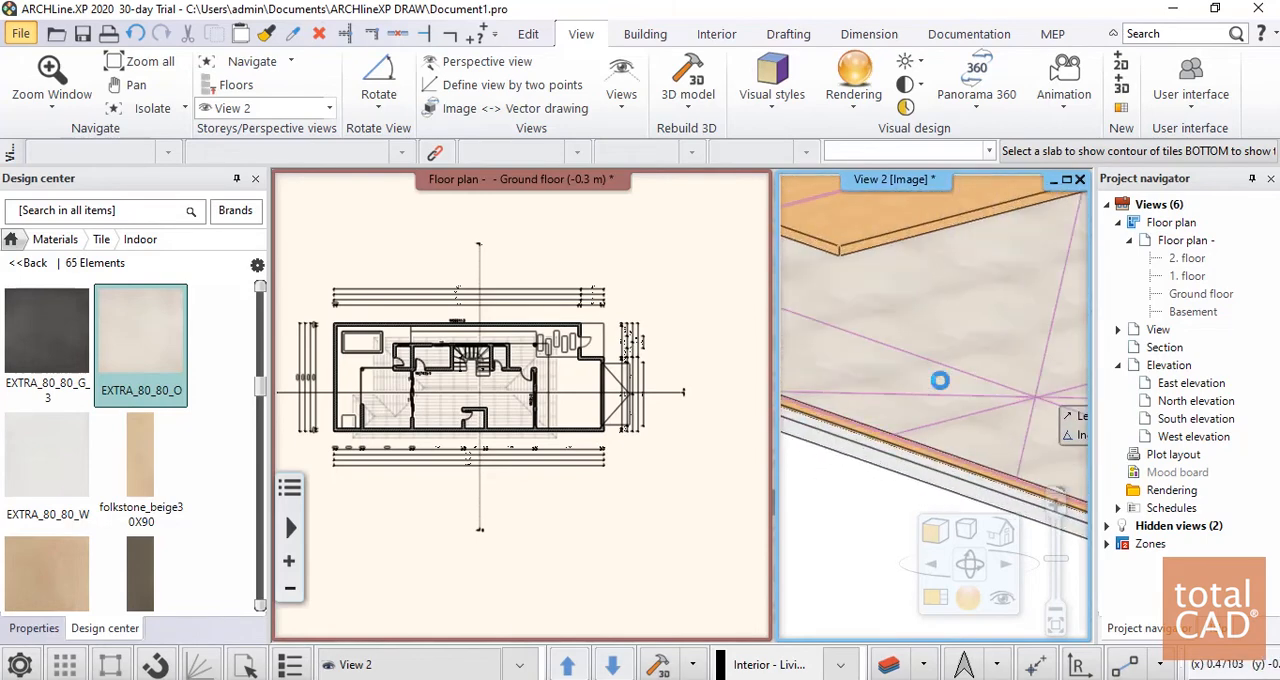
scroll(852, 521, down, 1)
scroll(823, 520, down, 2)
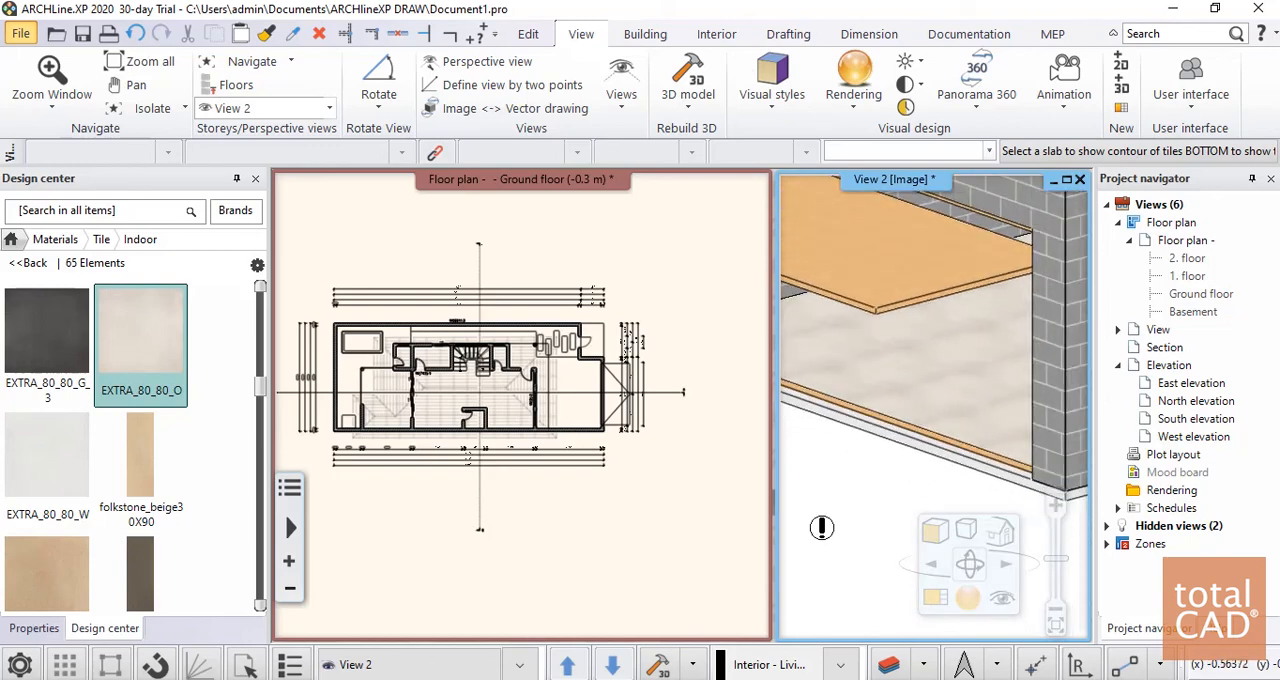
mouse_move(125, 417)
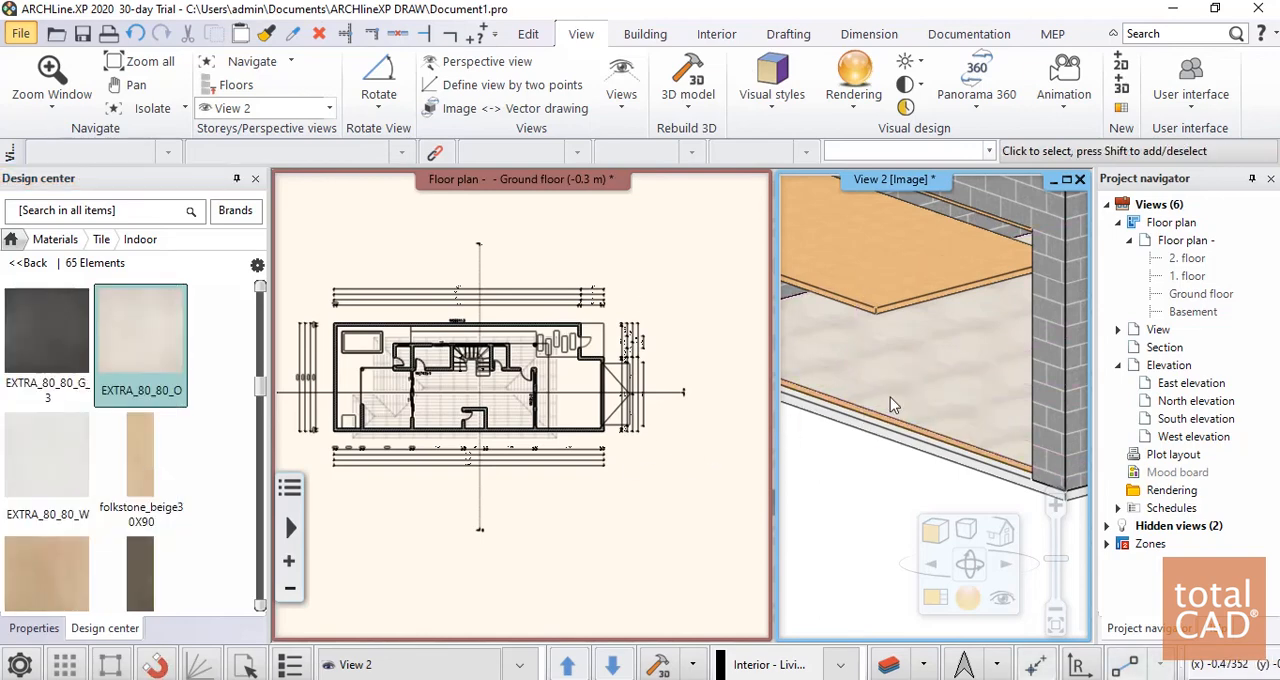
Examine the house exterior and the finished garage floor from several distances and angles in the 3D view
scroll(890, 397, down, 5)
scroll(1027, 371, up, 5)
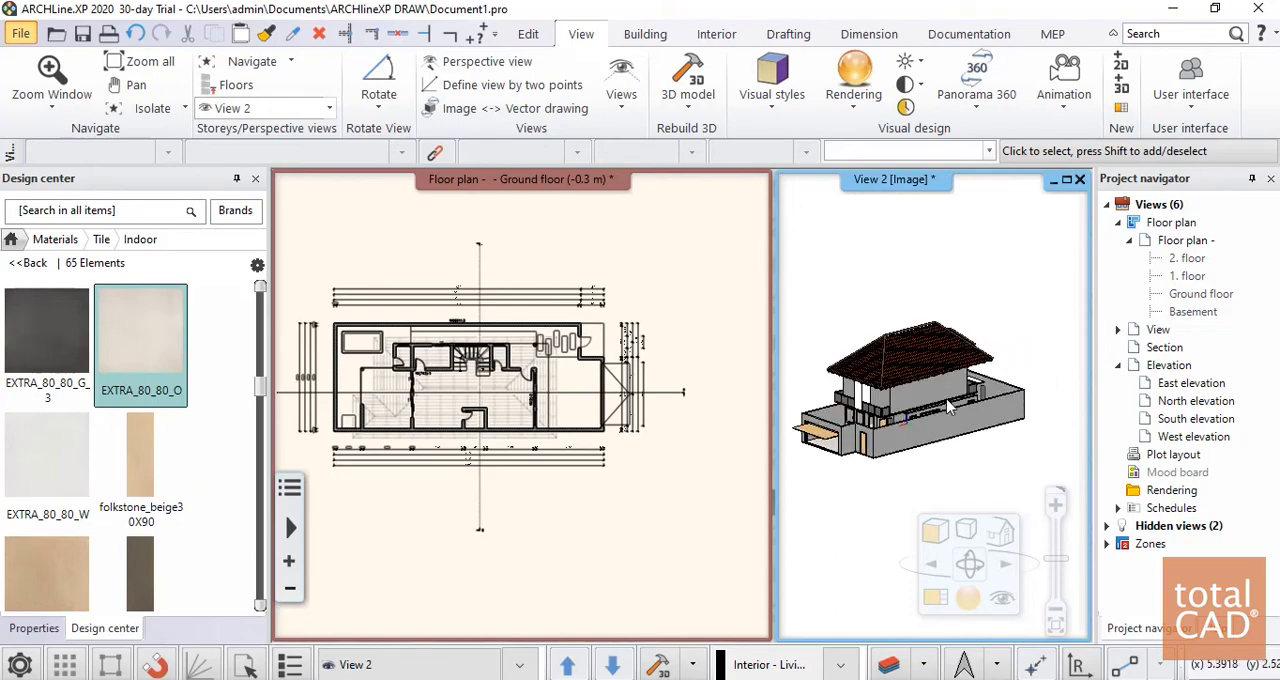
scroll(806, 405, up, 4)
middle_drag(802, 406, 866, 414)
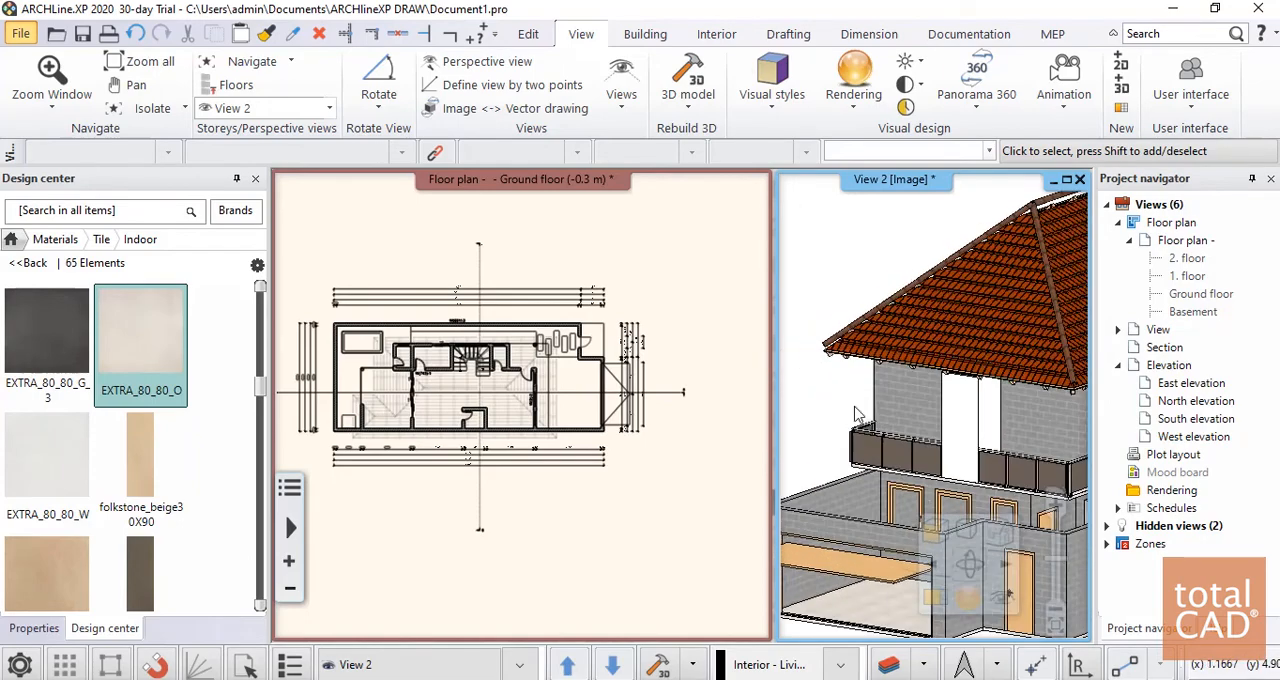
scroll(868, 414, down, 5)
scroll(1068, 397, up, 1)
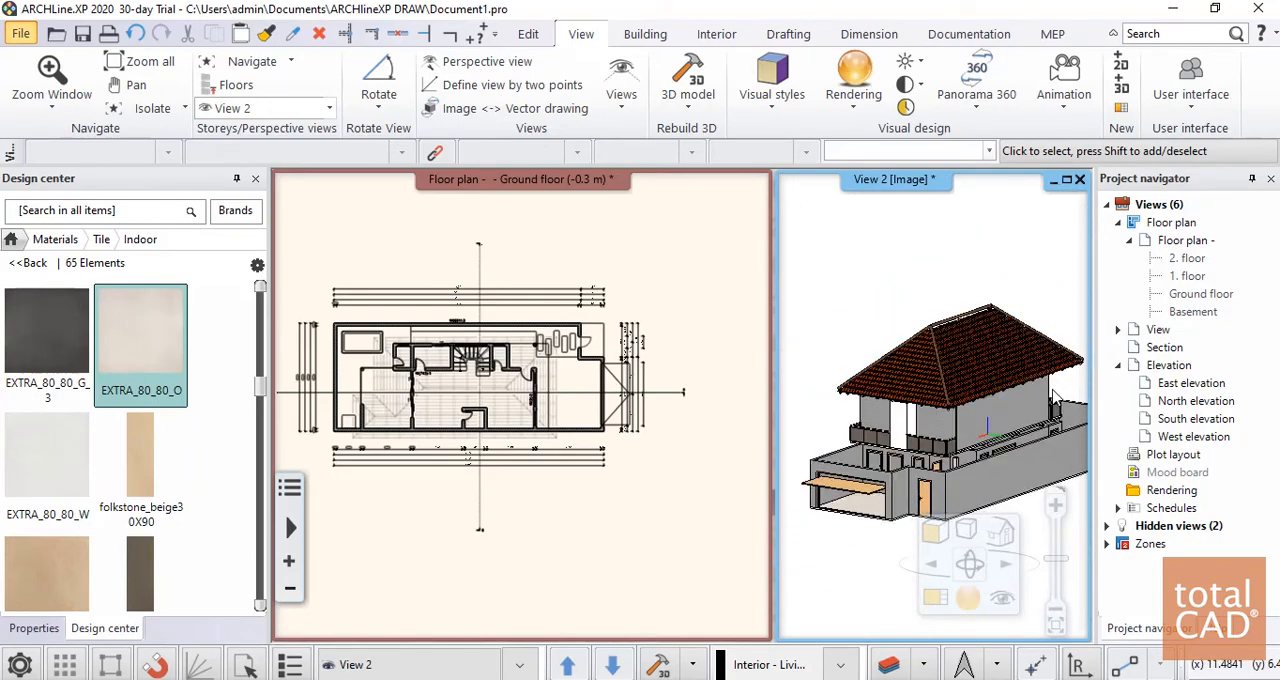
middle_drag(1058, 398, 915, 408)
scroll(910, 408, down, 2)
scroll(908, 408, down, 2)
middle_drag(1047, 427, 1010, 413)
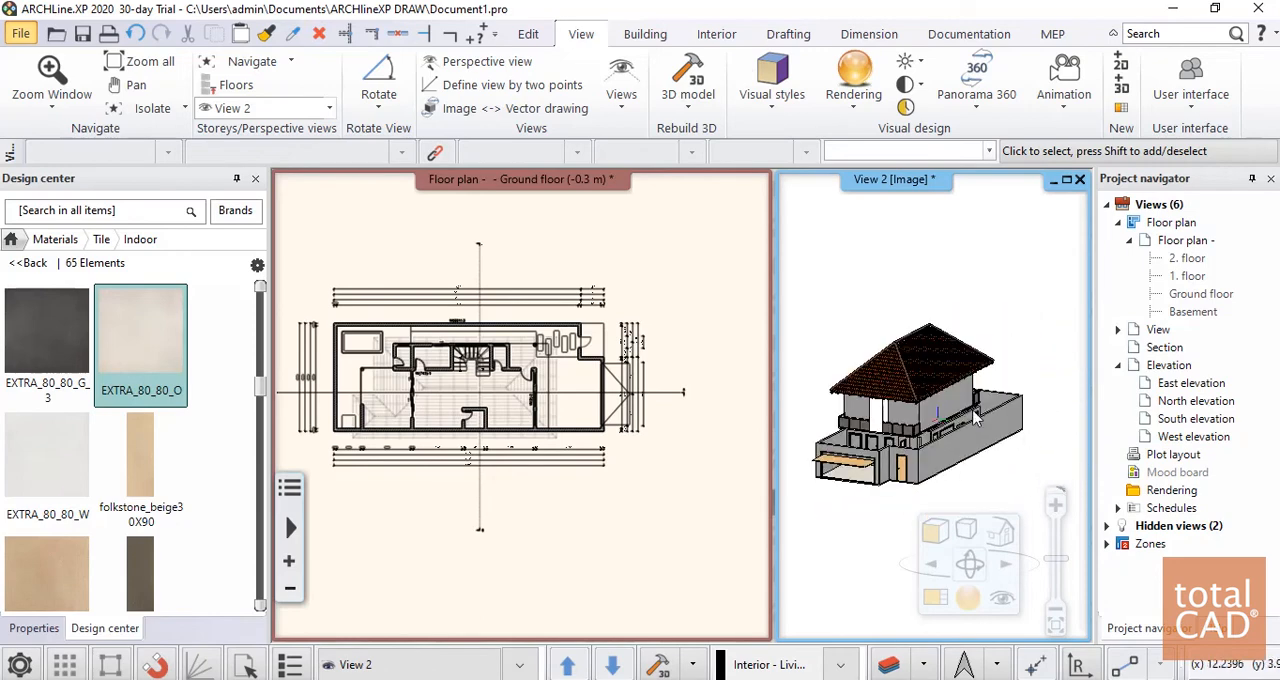
scroll(917, 403, up, 2)
scroll(889, 403, down, 2)
scroll(858, 418, up, 1)
scroll(857, 418, up, 1)
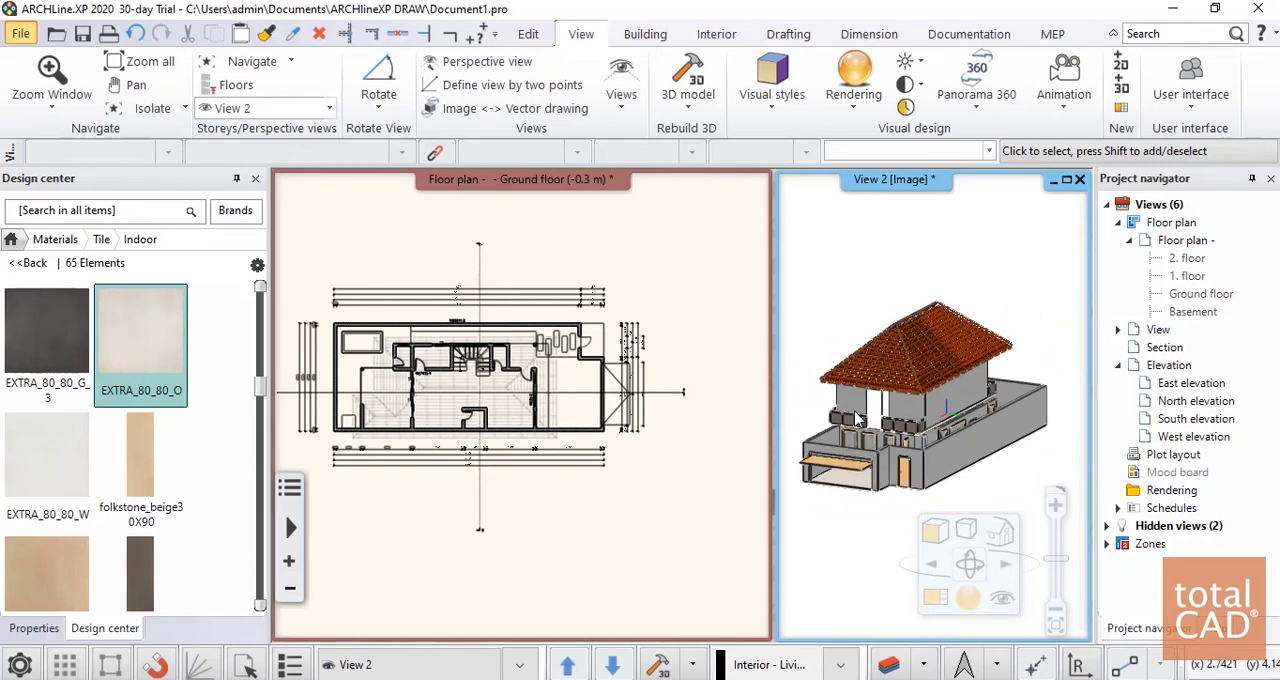